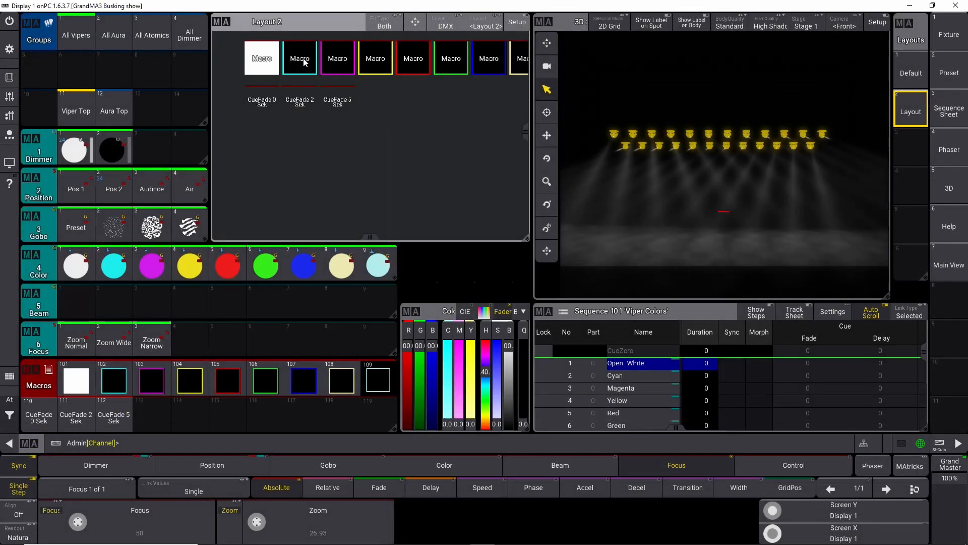
# Step: Demonstrate the finished layout by triggering its color macros and the 2-second cue fade macro
pyautogui.click(302, 59)
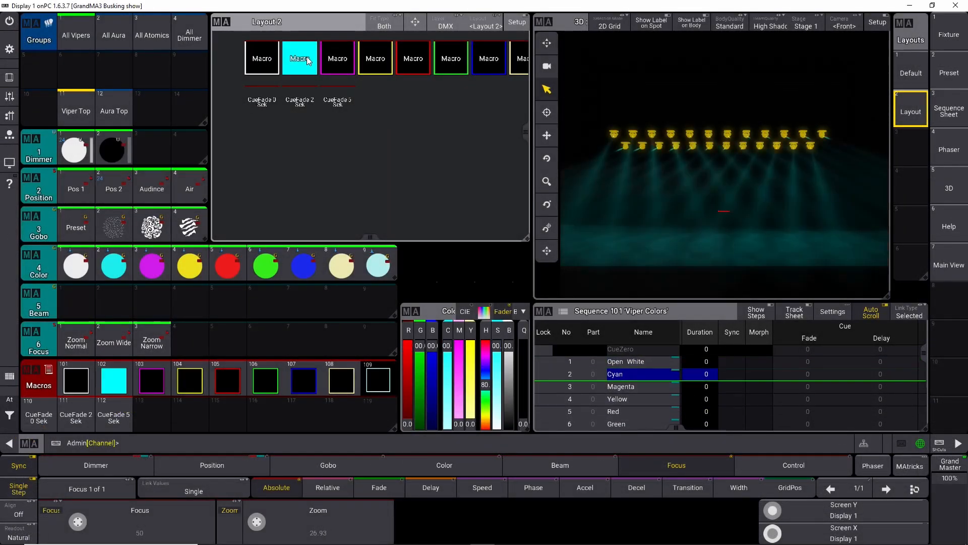
pyautogui.click(408, 60)
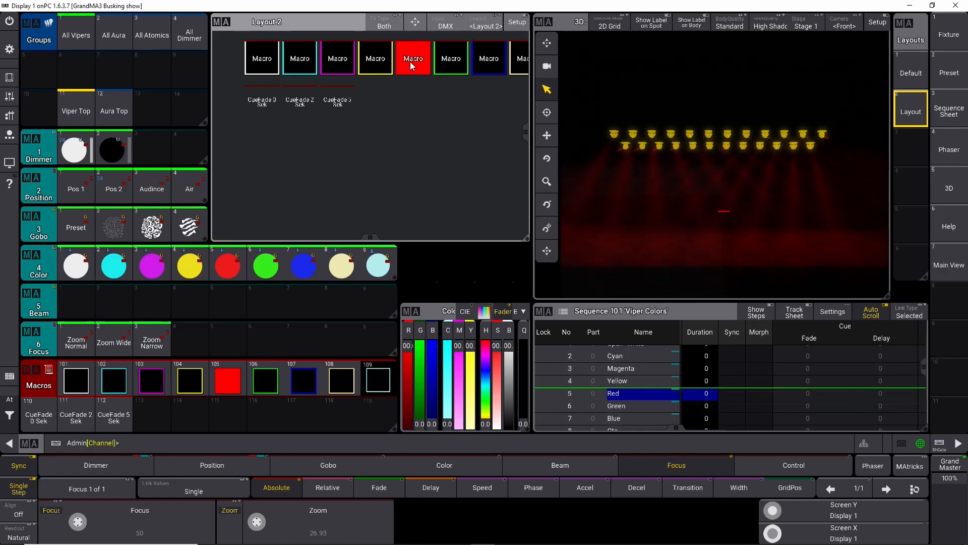
pyautogui.click(297, 102)
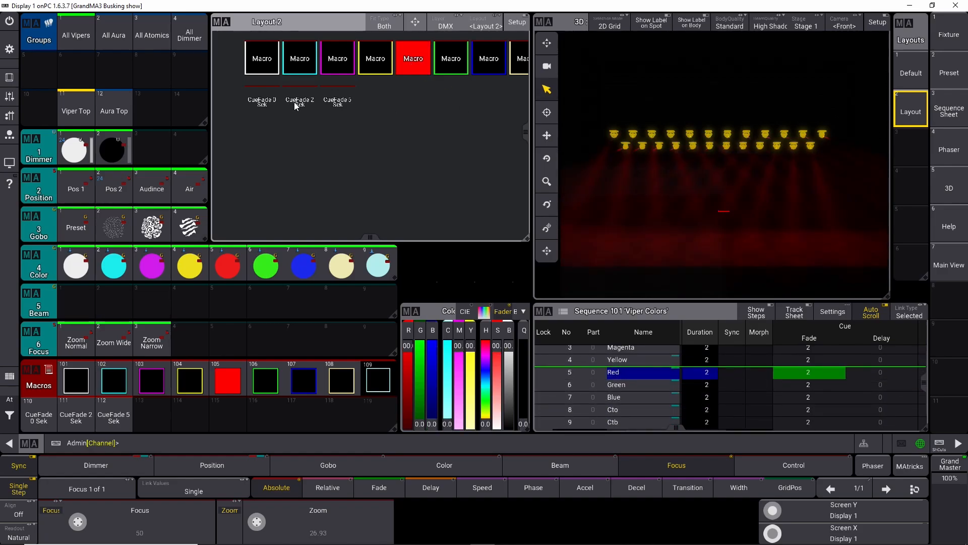
pyautogui.click(337, 58)
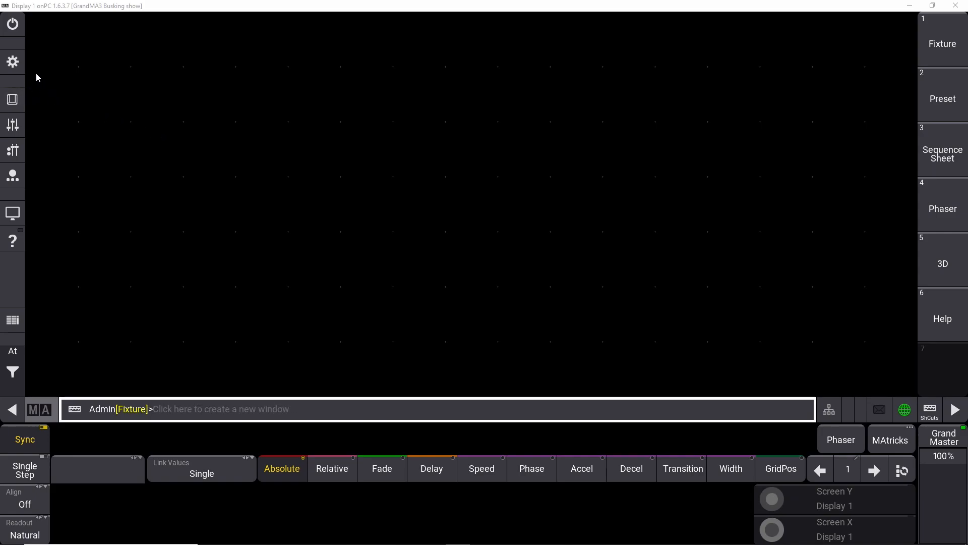
pyautogui.click(13, 61)
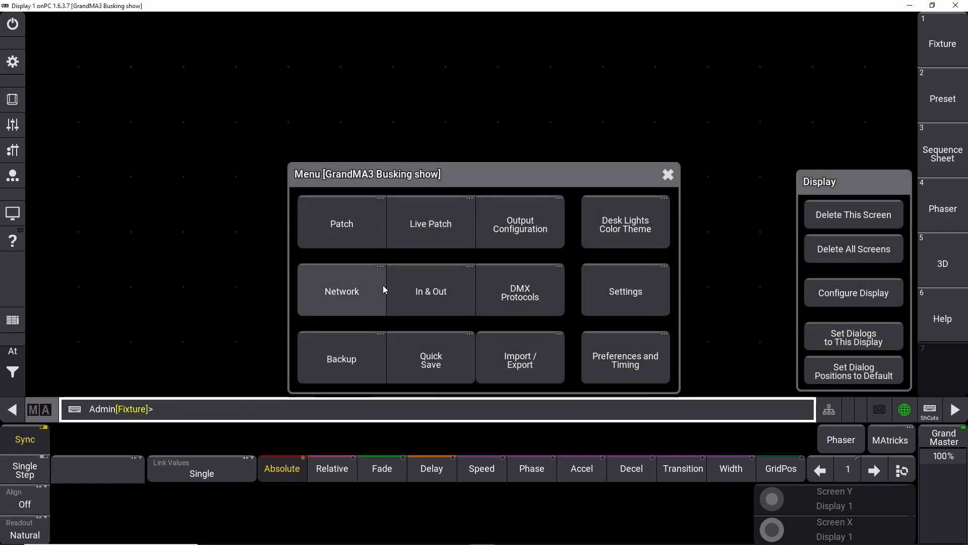
pyautogui.click(598, 70)
pyautogui.click(53, 36)
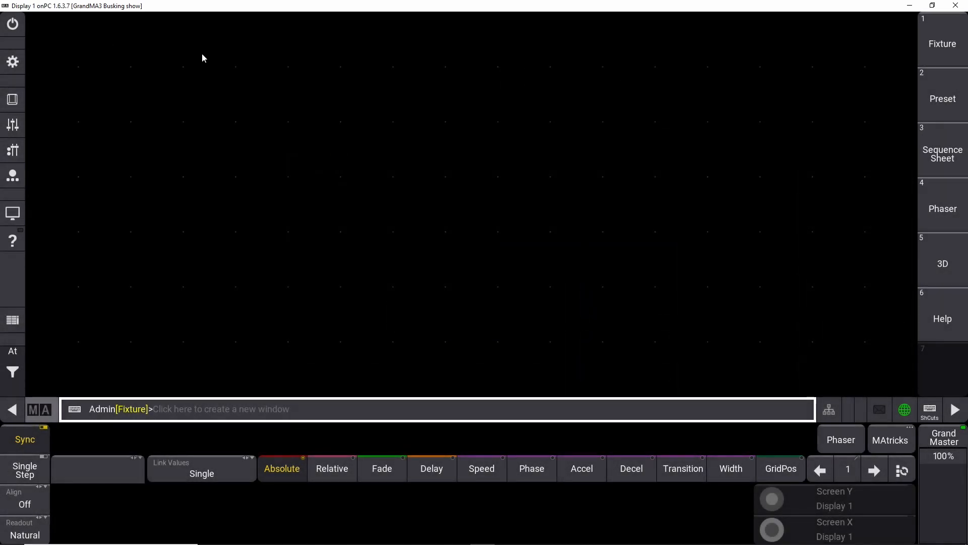
# Step: Add a Groups pool window to the empty screen
pyautogui.click(64, 46)
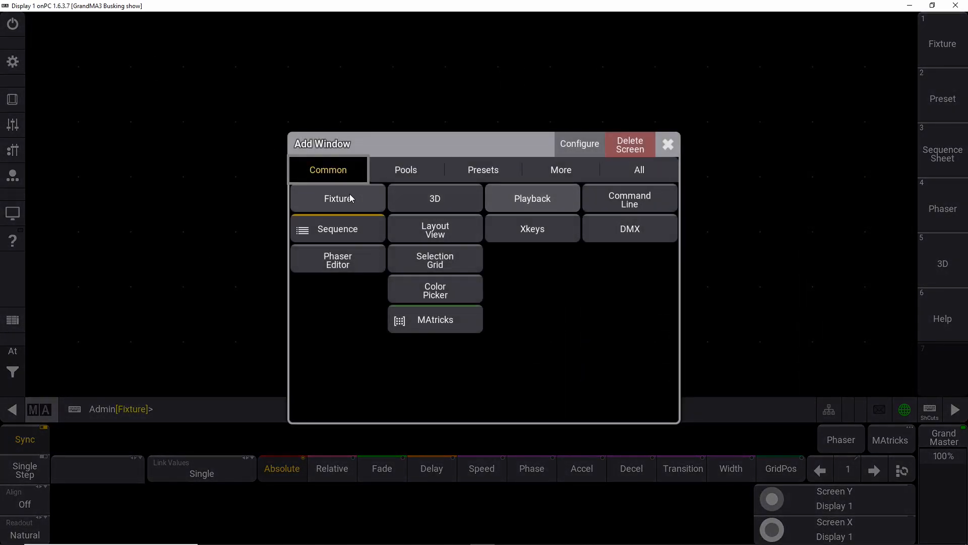
pyautogui.click(404, 171)
pyautogui.click(349, 234)
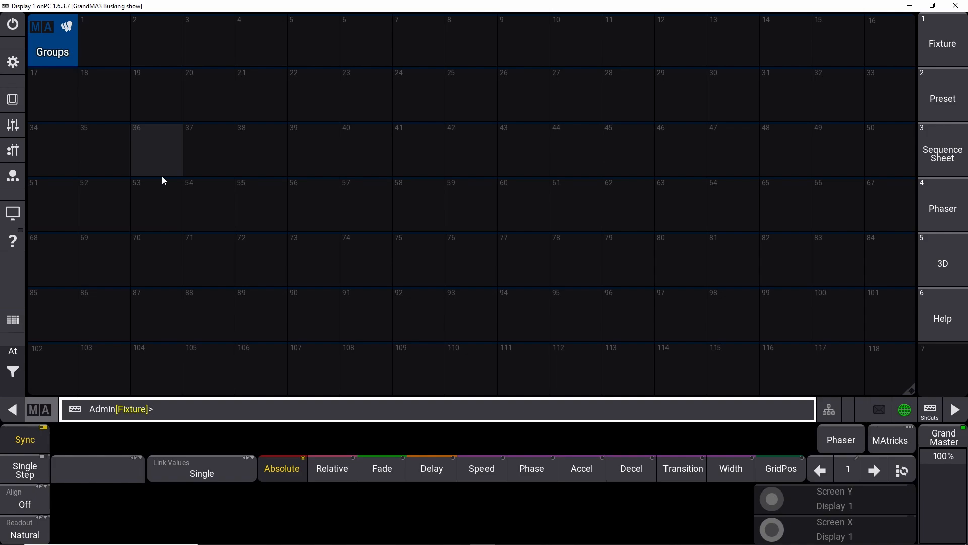
# Step: Set the display scale ratio to 0.75x in the display configuration
pyautogui.click(13, 62)
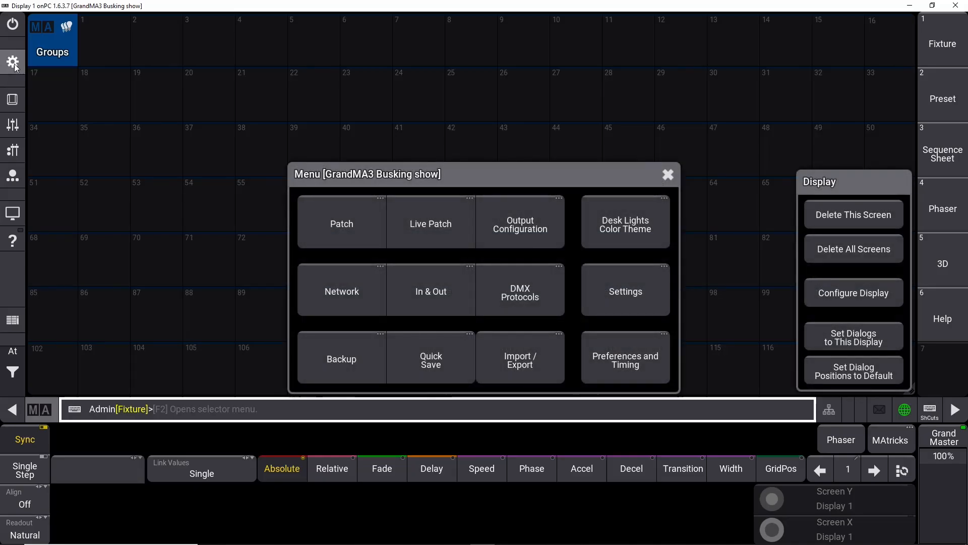
pyautogui.click(842, 293)
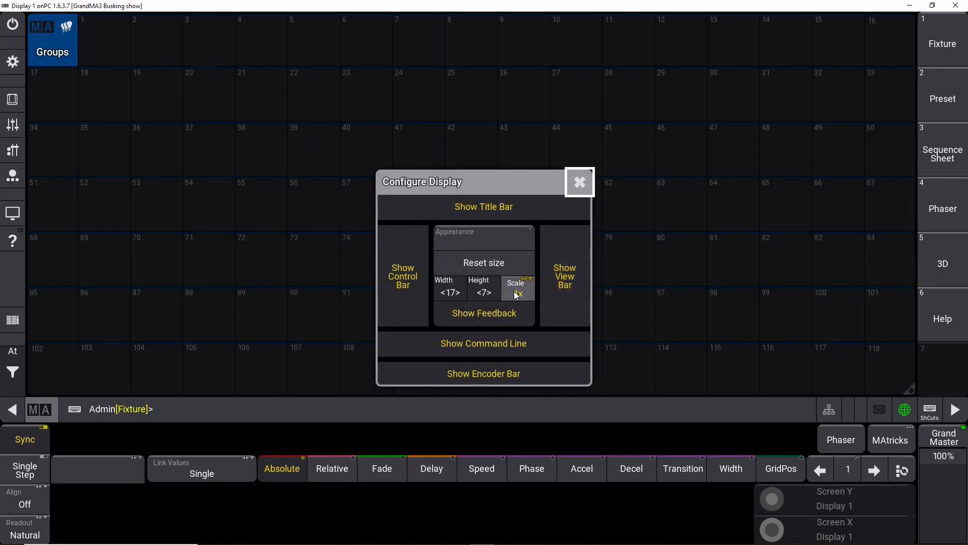
pyautogui.click(517, 294)
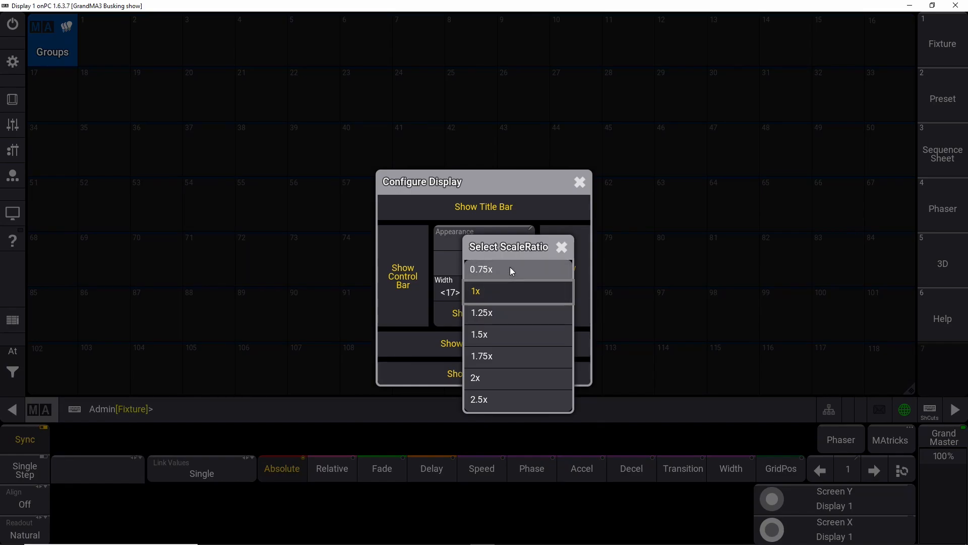
pyautogui.click(510, 268)
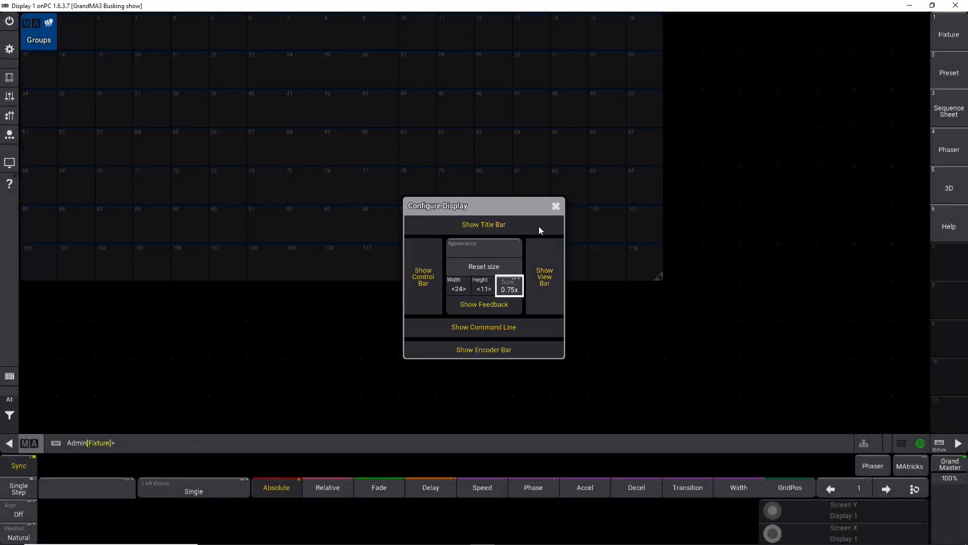
pyautogui.click(555, 206)
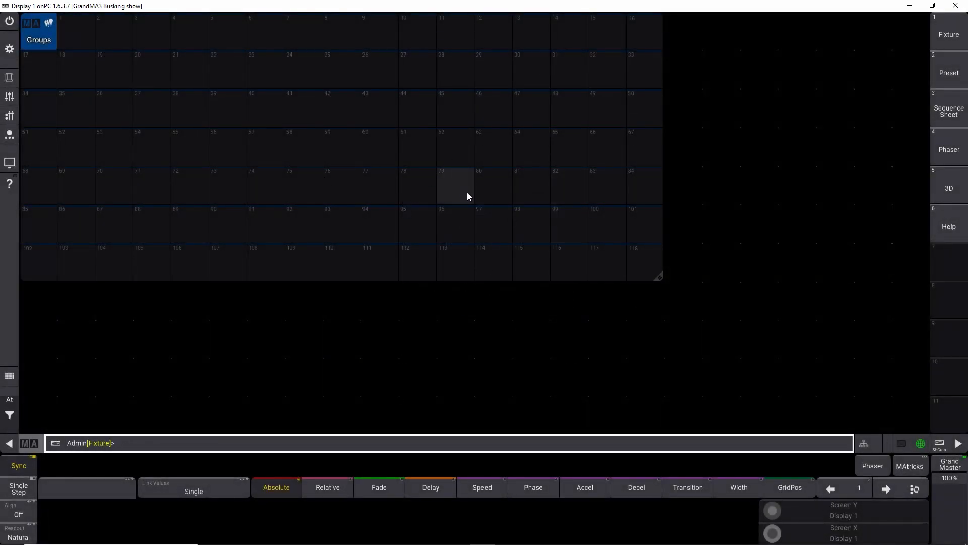
# Step: Shrink the Groups pool window to about two rows of seven pools
pyautogui.moveTo(662, 281); pyautogui.dragTo(286, 89)
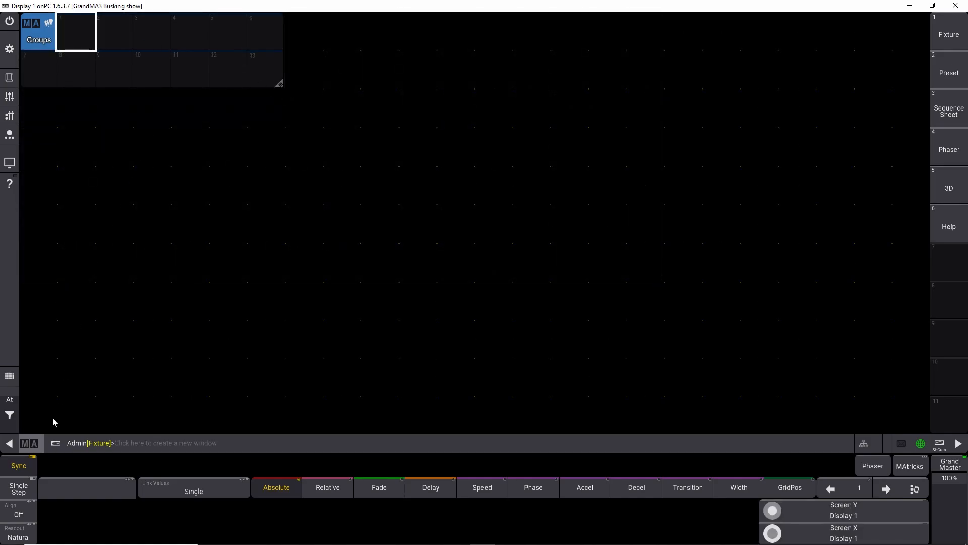
pyautogui.click(271, 395)
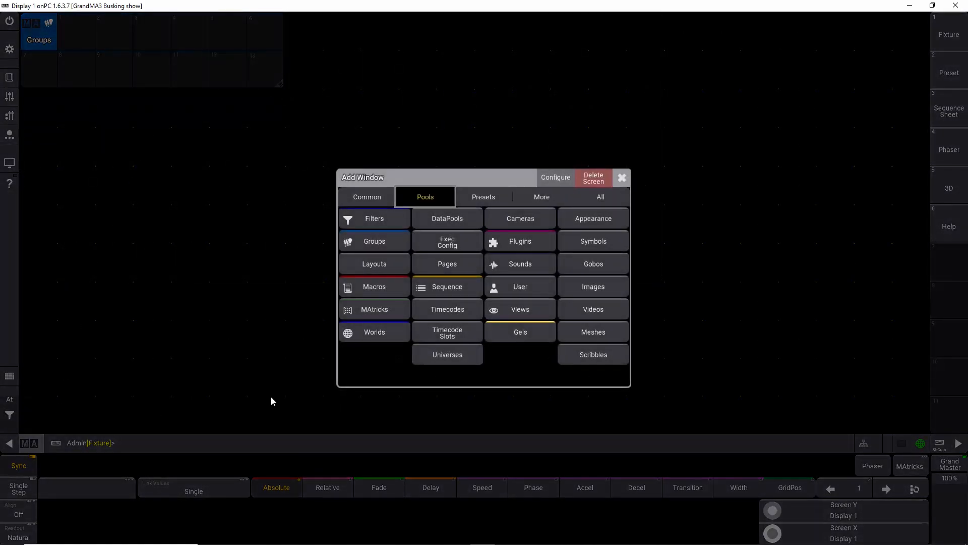
pyautogui.click(473, 199)
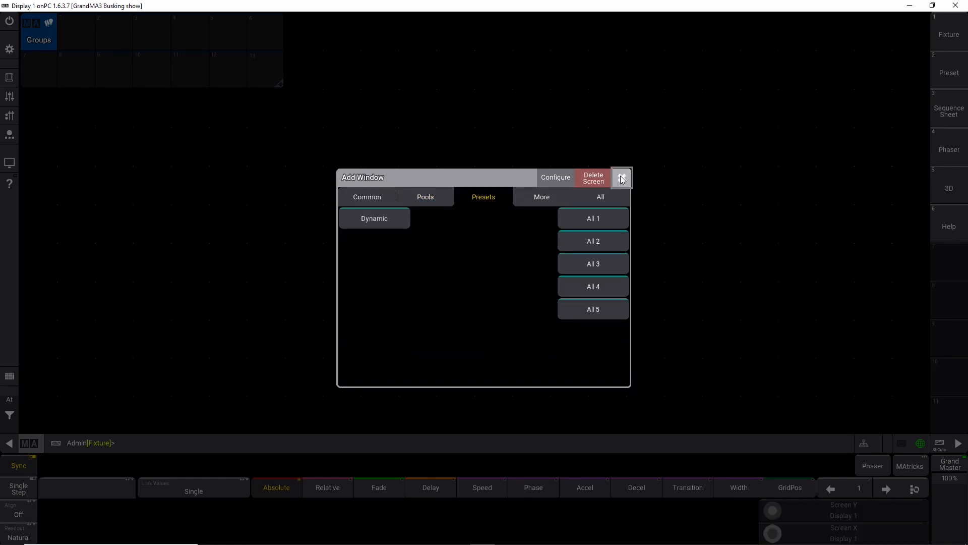
pyautogui.click(623, 178)
# Step: Open the patch's new-fixture dialog and search the shared fixture library for Viper
pyautogui.click(19, 48)
pyautogui.click(385, 235)
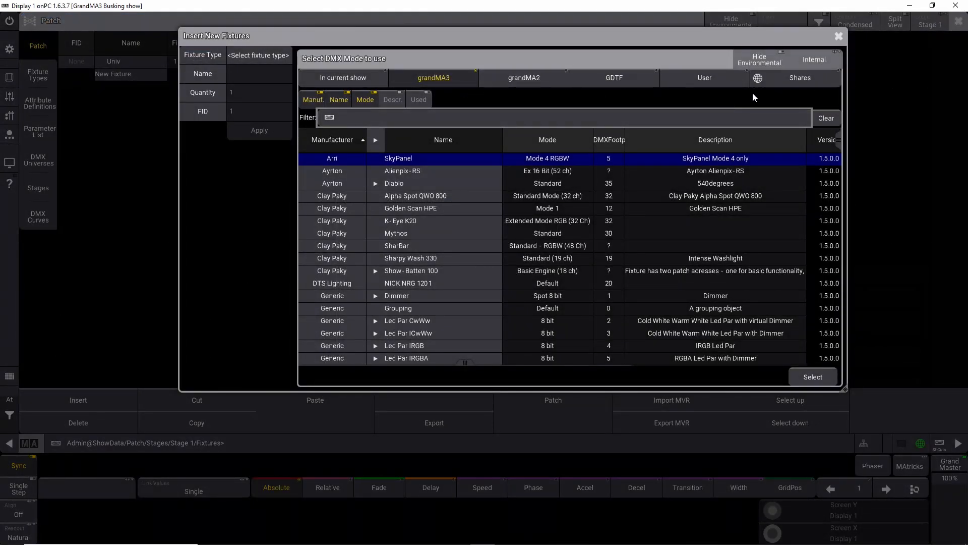
pyautogui.click(785, 78)
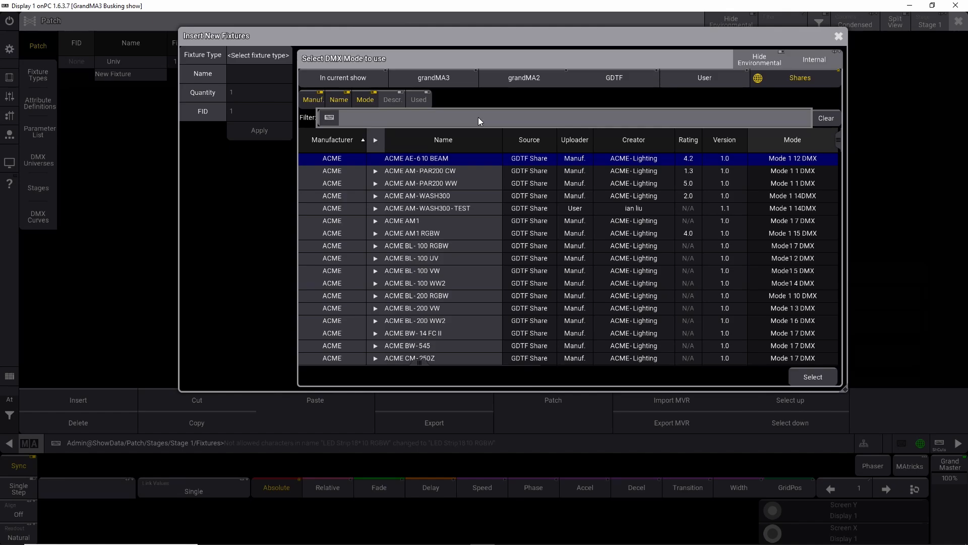
pyautogui.write('Viper')
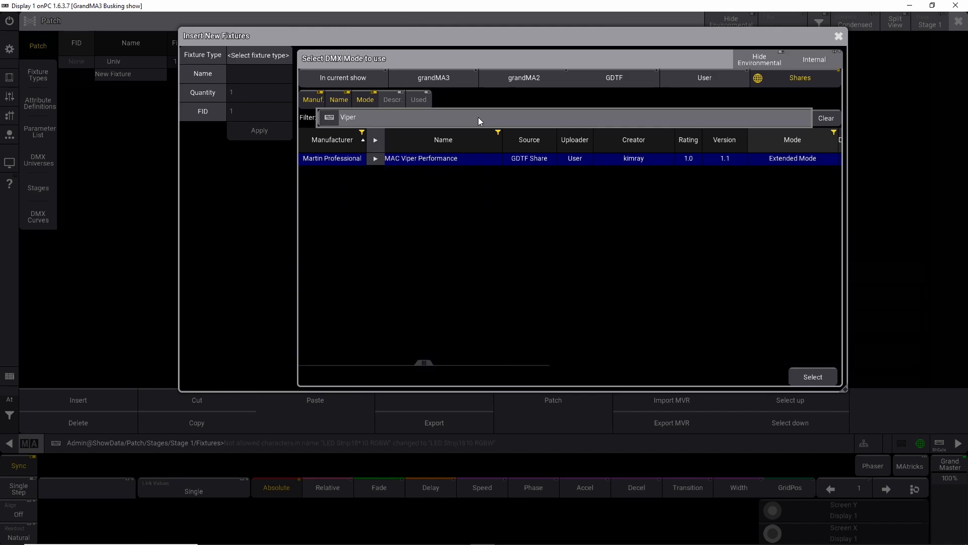
# Step: Compare the Viper fixture results in the shared, grandMA3 and grandMA2 libraries
pyautogui.click(375, 158)
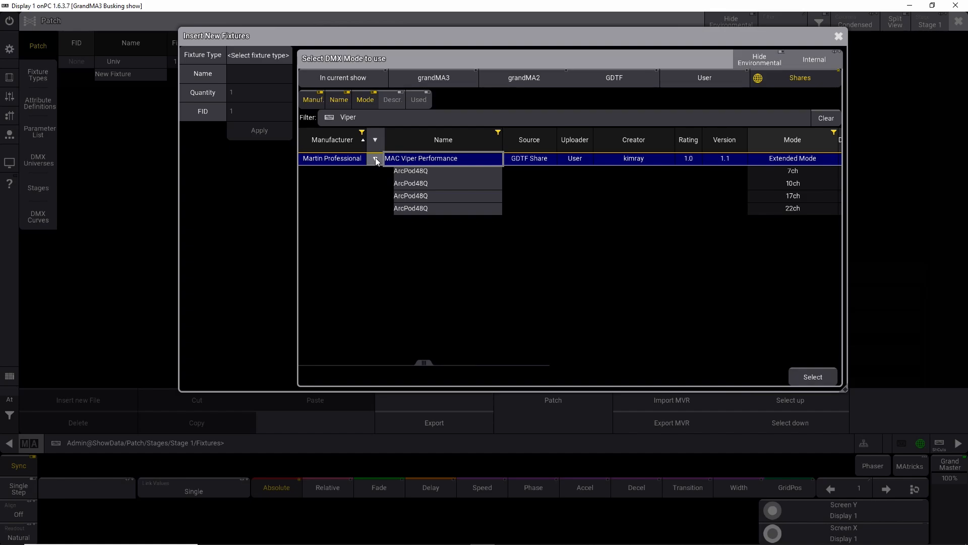
pyautogui.click(375, 158)
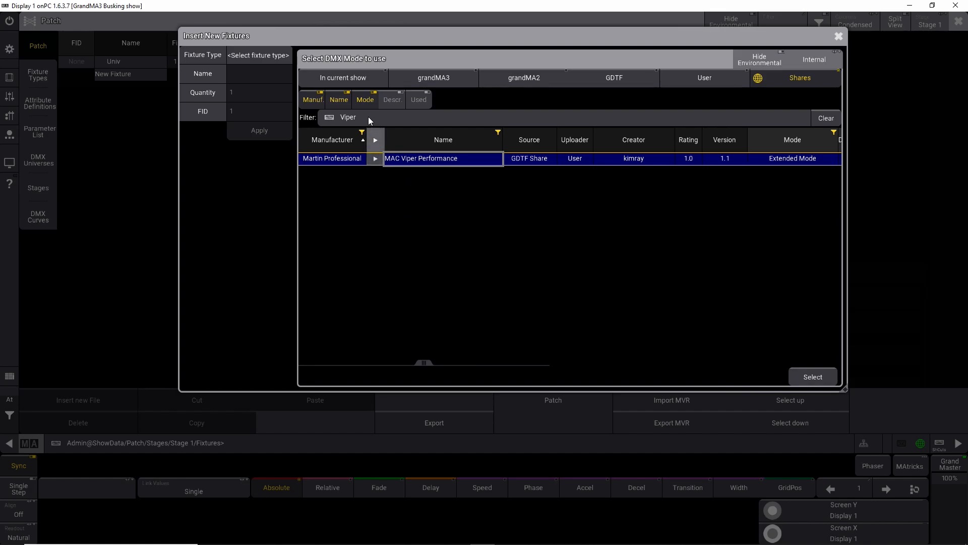
pyautogui.click(455, 78)
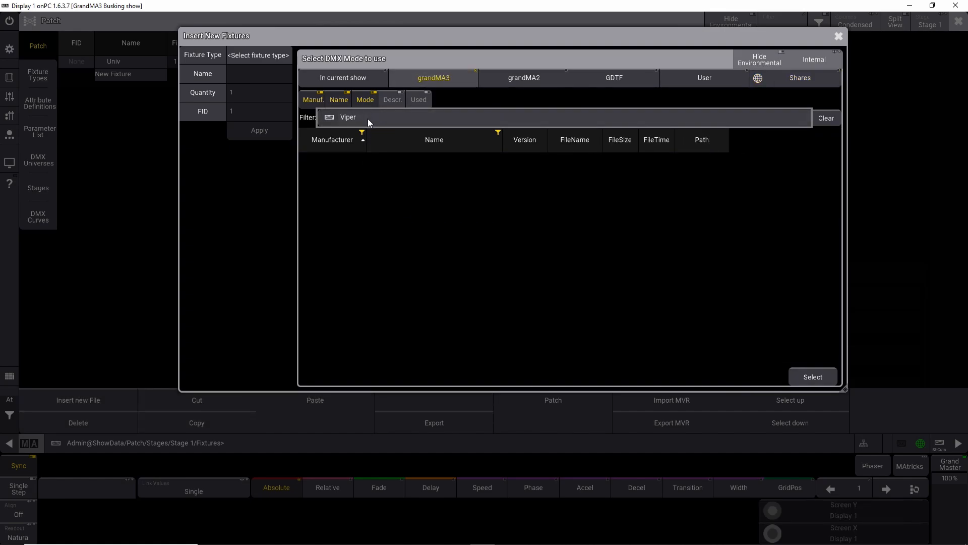
pyautogui.click(504, 80)
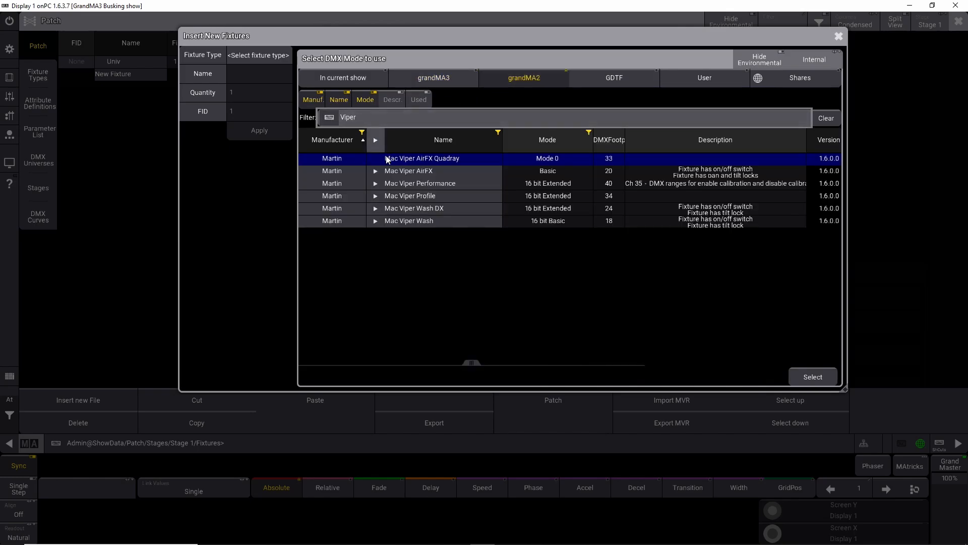
# Step: Choose the Martin Mac Viper Profile in 16 bit mode from the grandMA2 library
pyautogui.click(376, 196)
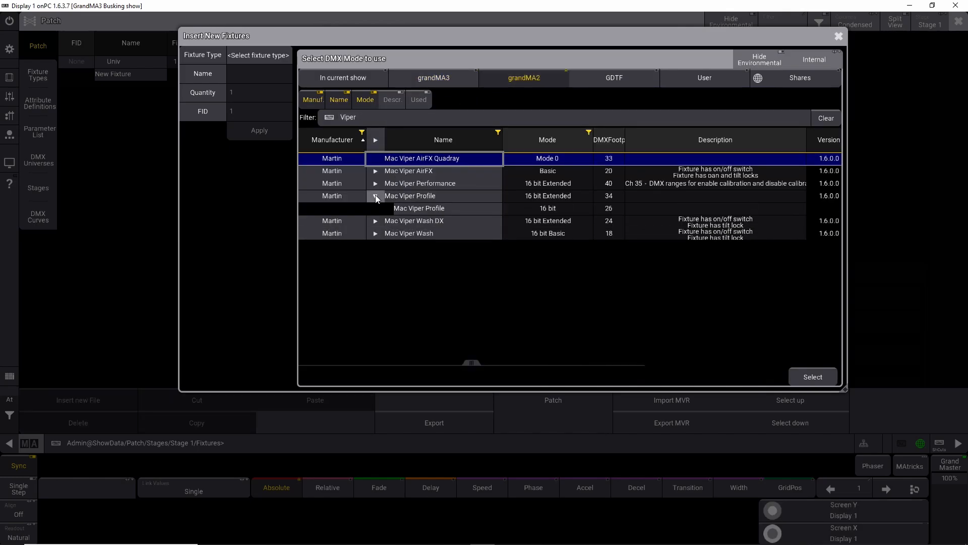
pyautogui.click(413, 208)
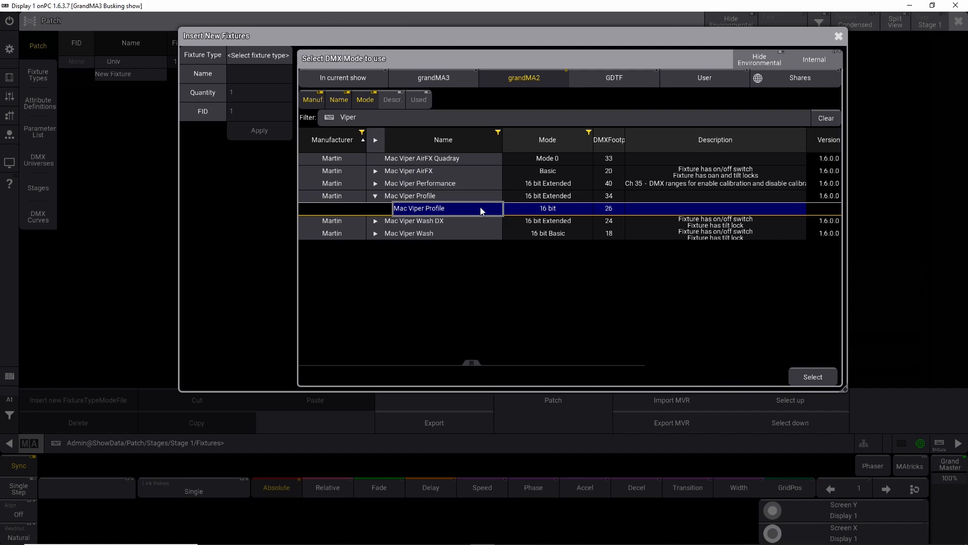
pyautogui.click(813, 377)
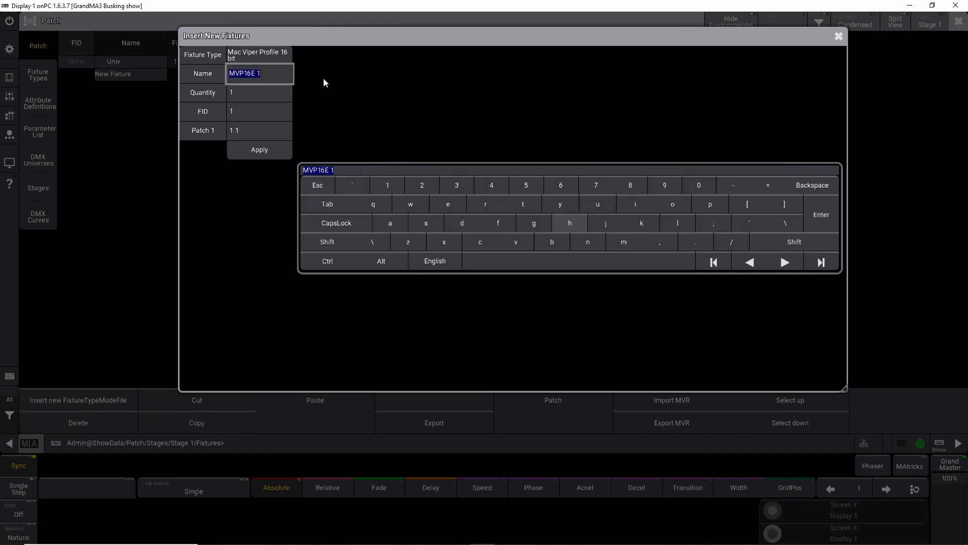
# Step: Insert 24 fixtures named Viper starting at FID 701
pyautogui.write('Viper')
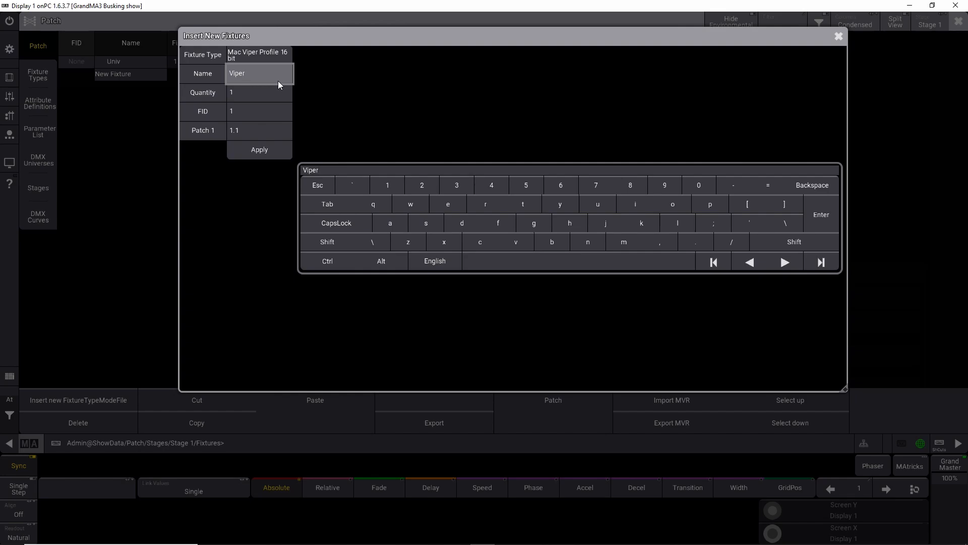
pyautogui.click(255, 95)
pyautogui.write('24')
pyautogui.click(238, 113)
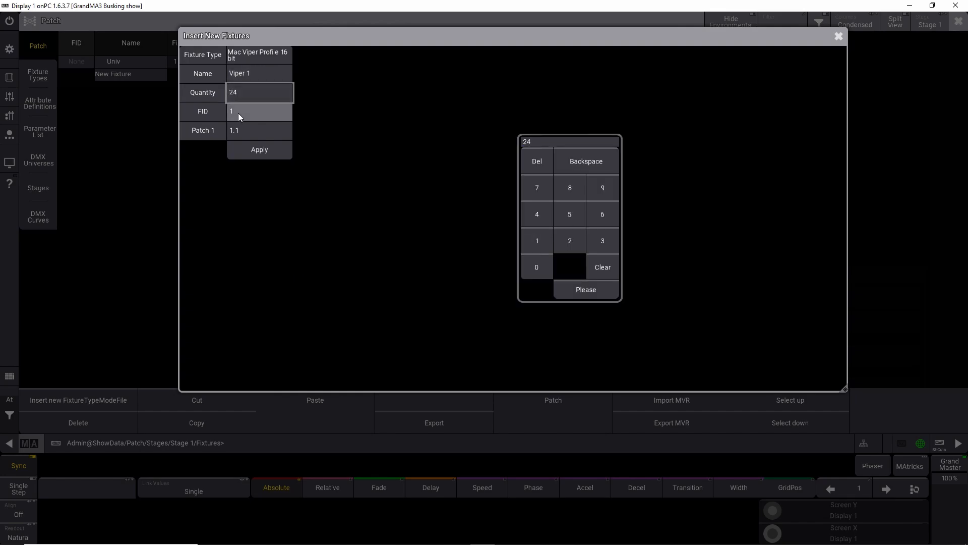
pyautogui.write('70')
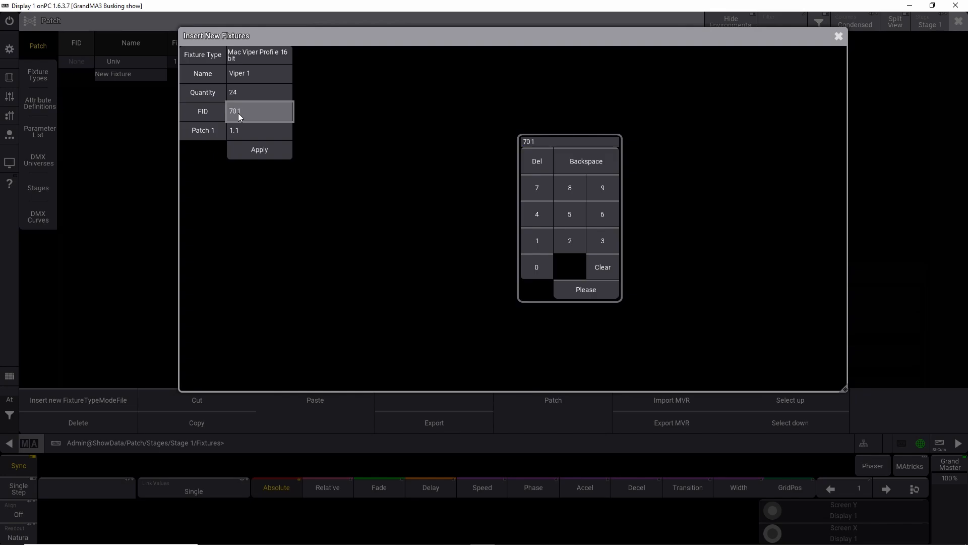
pyautogui.click(265, 153)
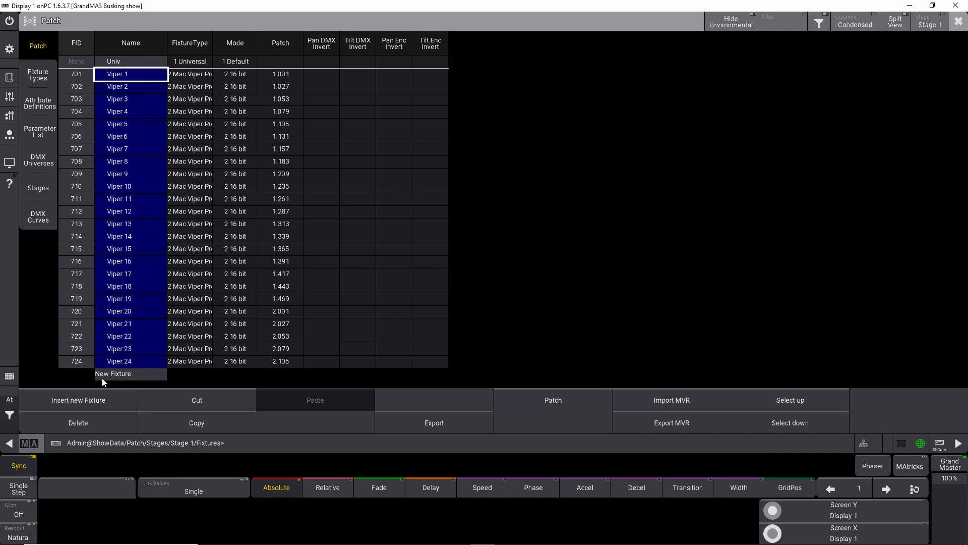
# Step: Choose the Generic Grouping fixture type from the grandMA3 library for another new fixture
pyautogui.click(94, 395)
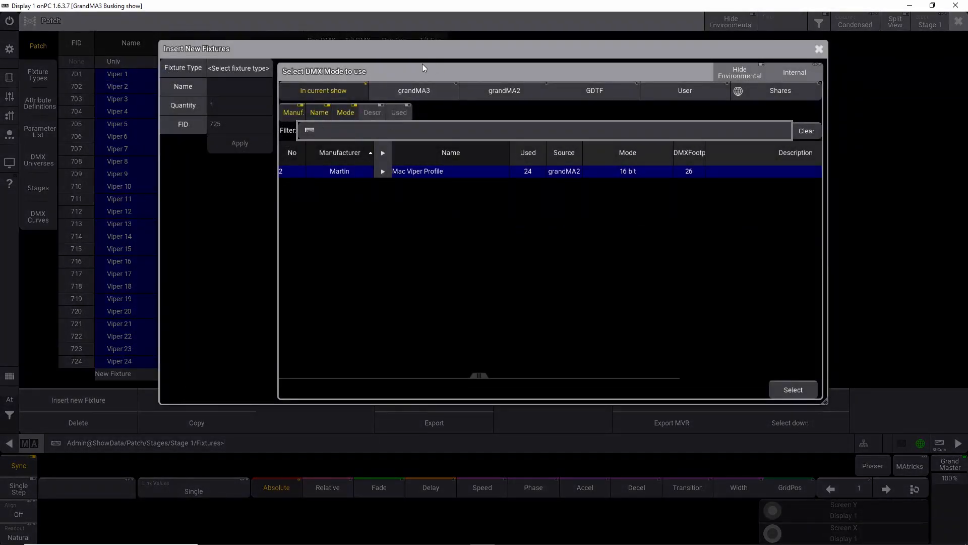
pyautogui.click(417, 92)
pyautogui.click(381, 132)
pyautogui.write('grou')
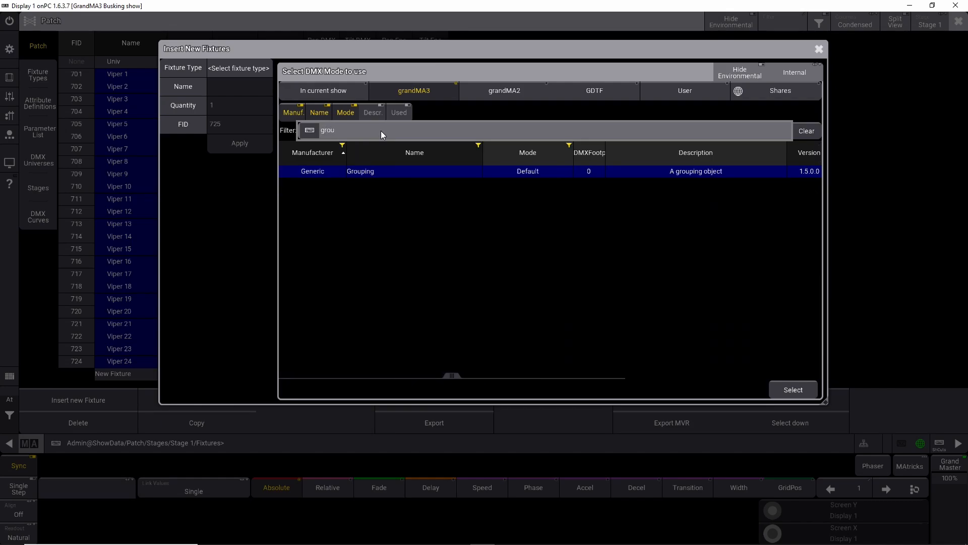
pyautogui.click(368, 172)
pyautogui.click(793, 390)
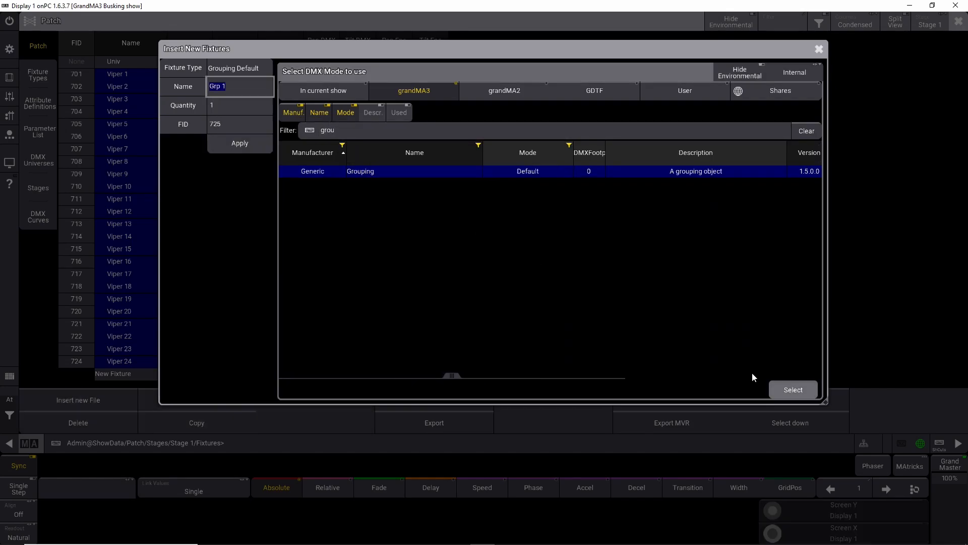
# Step: Insert 4 grouping fixtures starting at FID 10000
pyautogui.click(233, 105)
pyautogui.write('4')
pyautogui.click(564, 304)
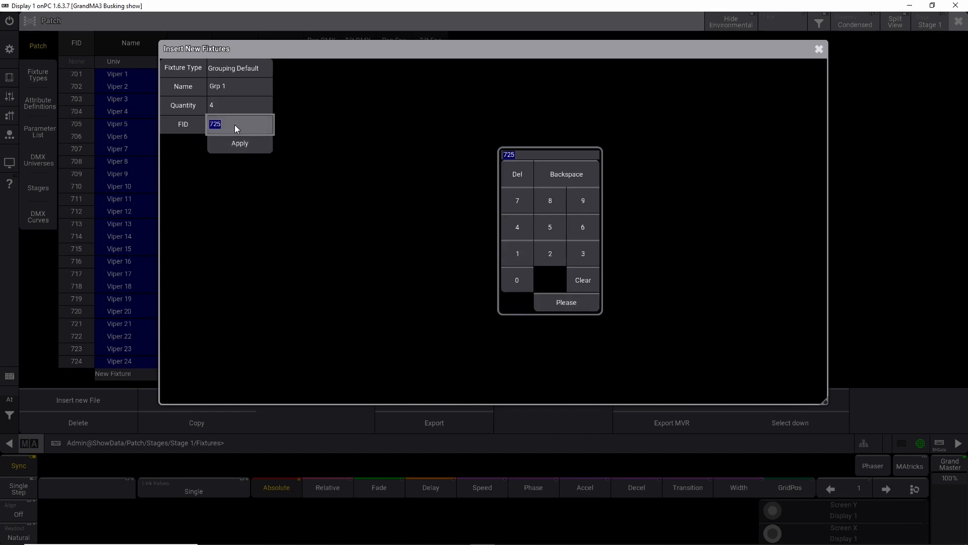
pyautogui.write('10000')
pyautogui.click(263, 144)
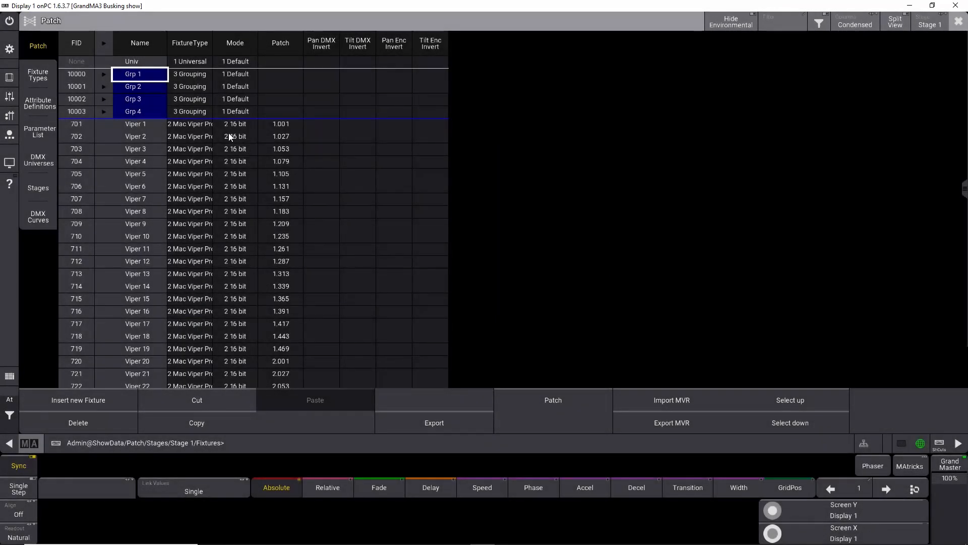
# Step: Rename the first grouping fixture Grp 1 to Viper Group
pyautogui.click(130, 75)
pyautogui.click(130, 75)
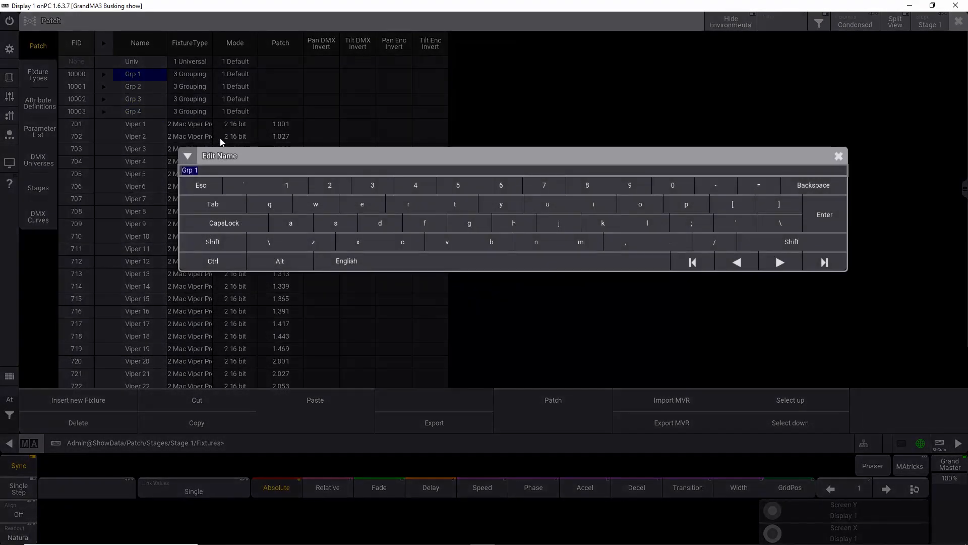
pyautogui.write('Viper Group')
pyautogui.press('Return')
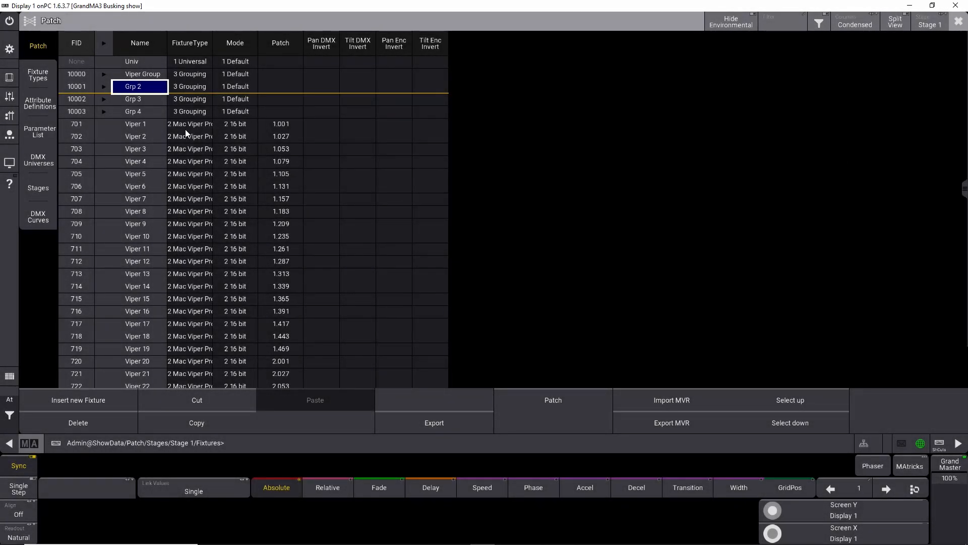
# Step: Select all 24 Viper fixtures in the patch list and cut them
pyautogui.click(140, 122)
pyautogui.click(135, 189)
pyautogui.click(140, 215)
pyautogui.click(142, 288)
pyautogui.click(134, 221)
pyautogui.moveTo(134, 124); pyautogui.dragTo(143, 371)
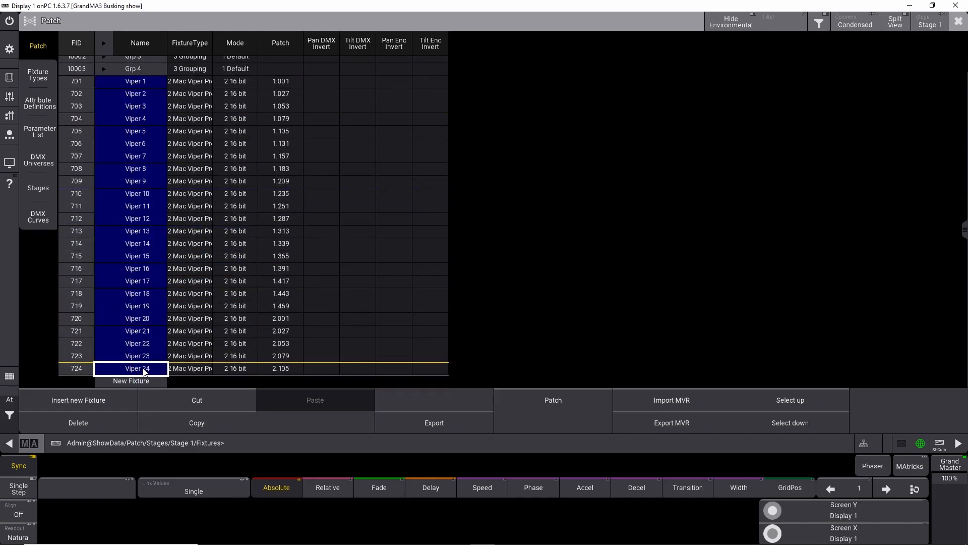
pyautogui.click(195, 400)
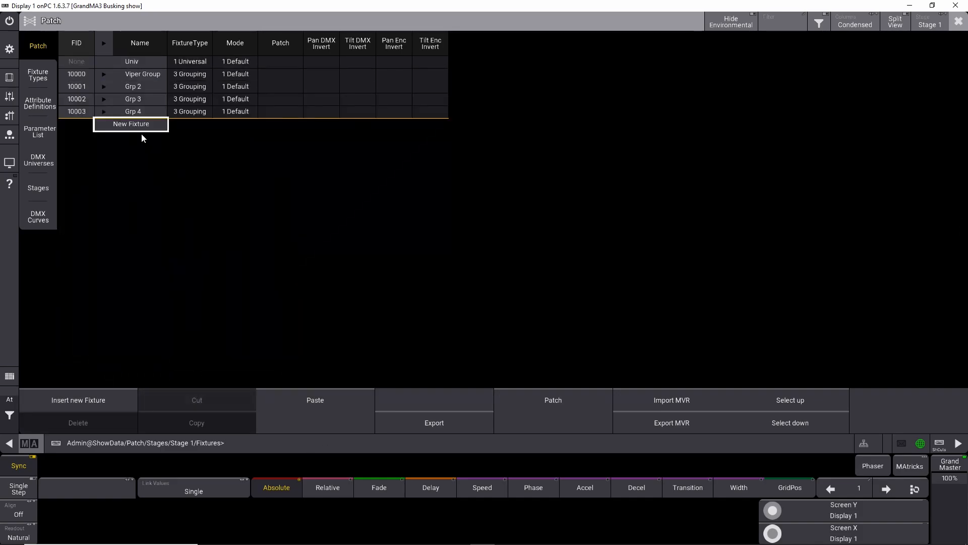
# Step: Paste the cut Viper fixtures as children inside the Viper Group grouping fixture
pyautogui.click(103, 74)
pyautogui.click(135, 86)
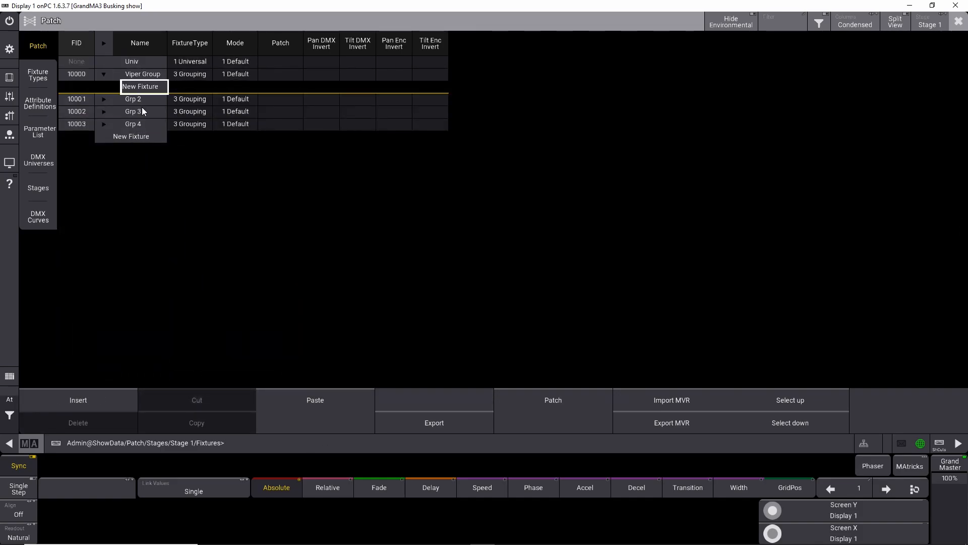
pyautogui.click(316, 396)
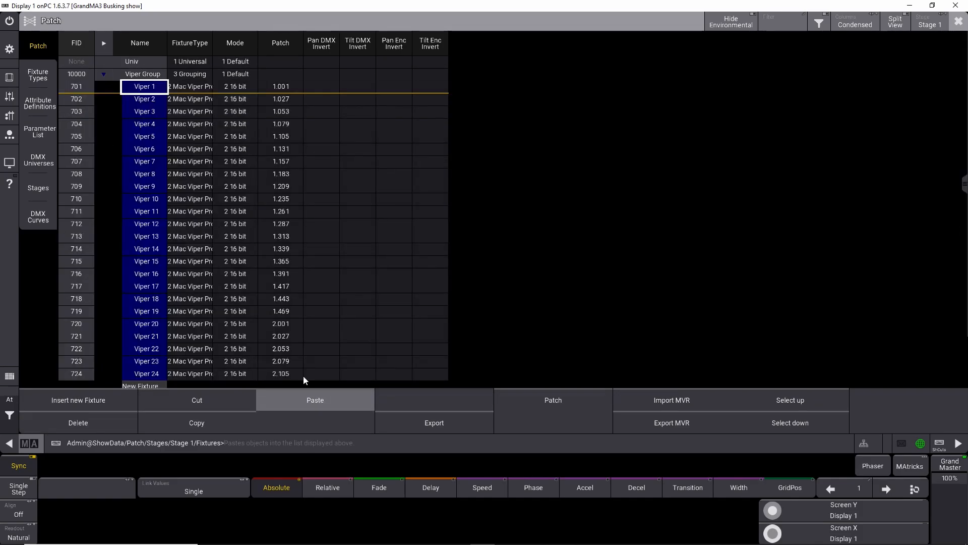
pyautogui.click(103, 74)
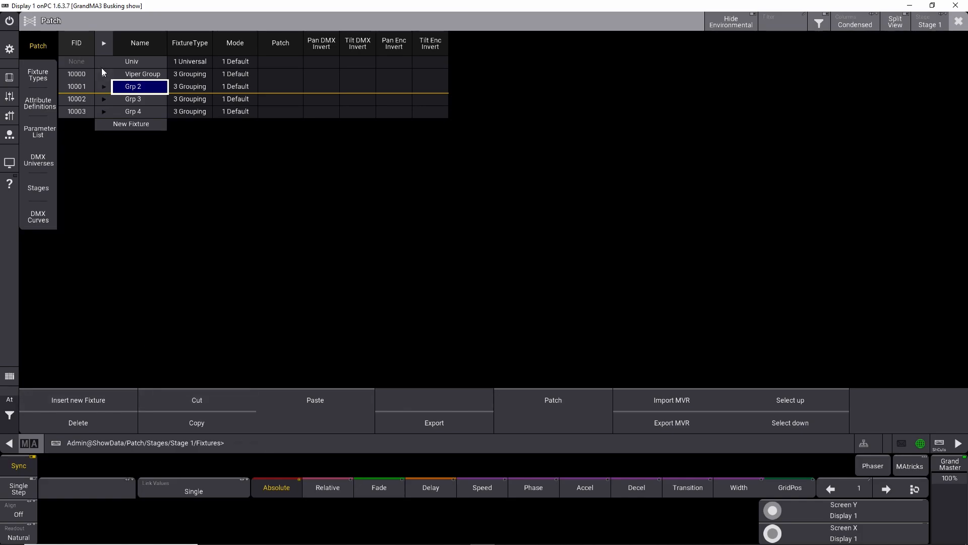
# Step: Add a new fixture inside Grp 2, choosing the Martin Mac Aura XB from the GDTF Shares library
pyautogui.click(104, 86)
pyautogui.click(135, 99)
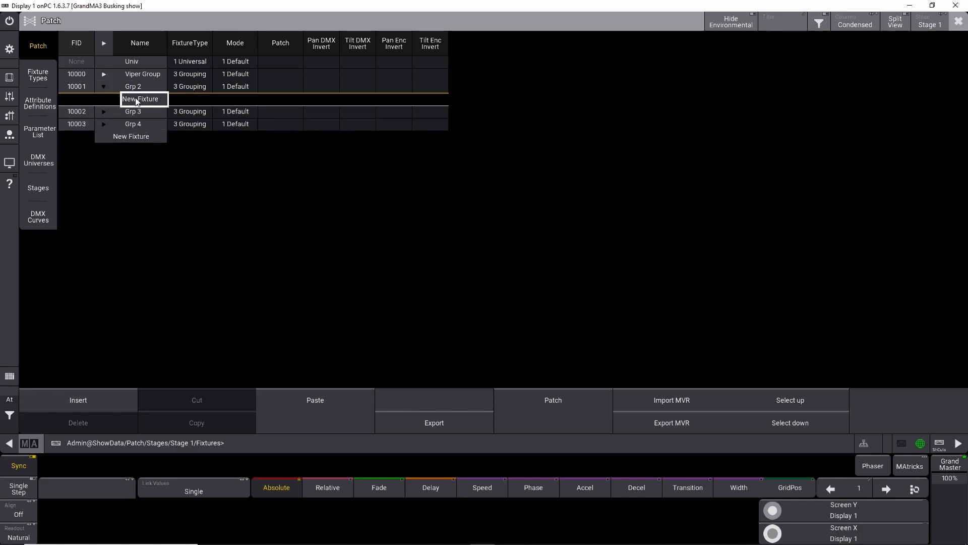
pyautogui.click(108, 400)
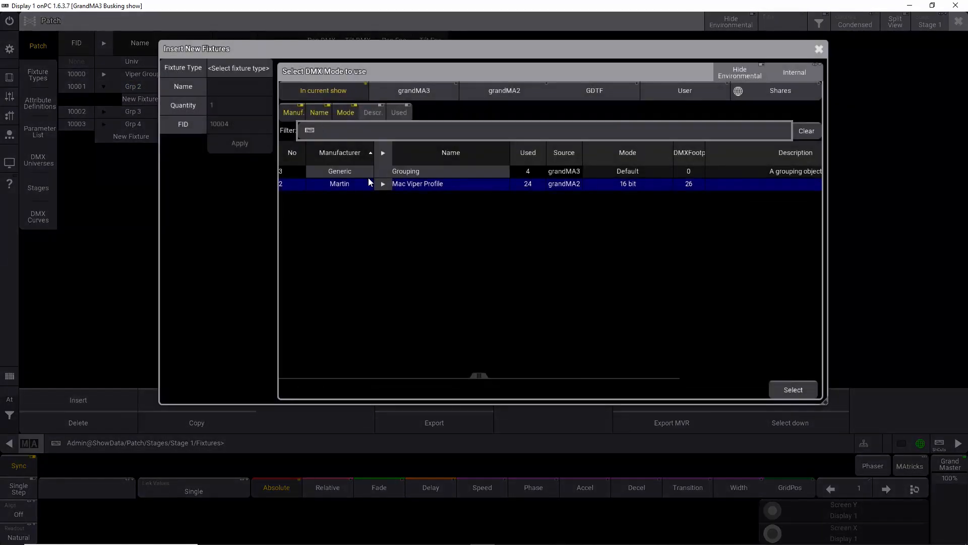
pyautogui.click(764, 90)
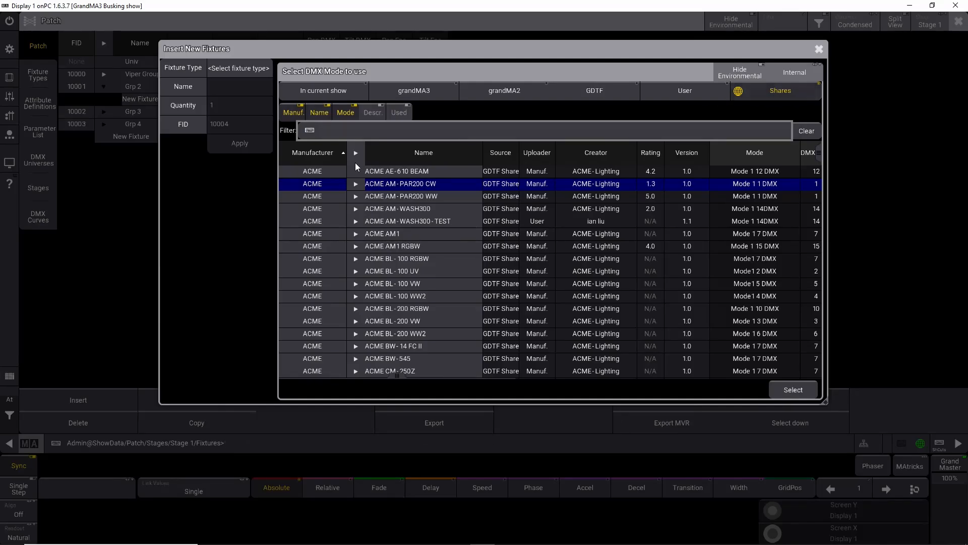
pyautogui.write('aura')
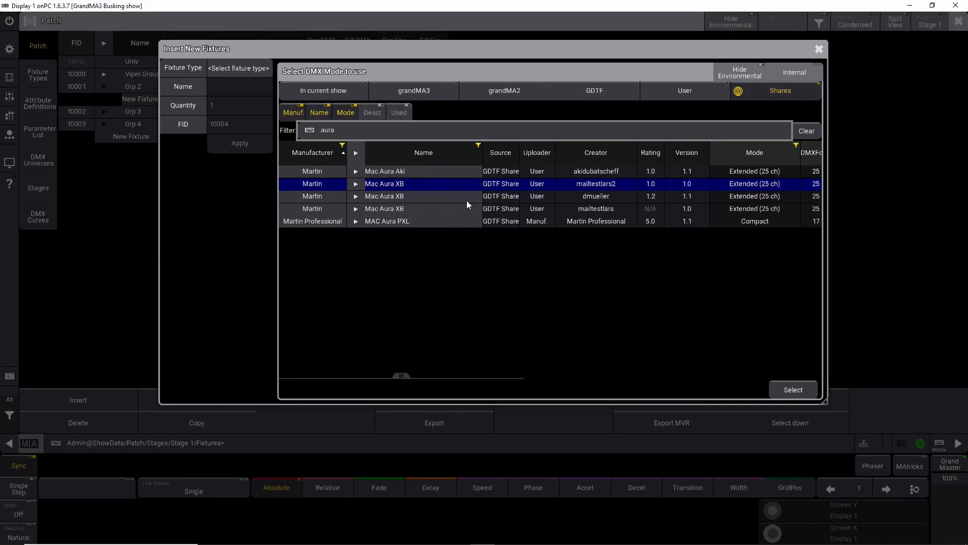
pyautogui.click(355, 208)
pyautogui.click(393, 222)
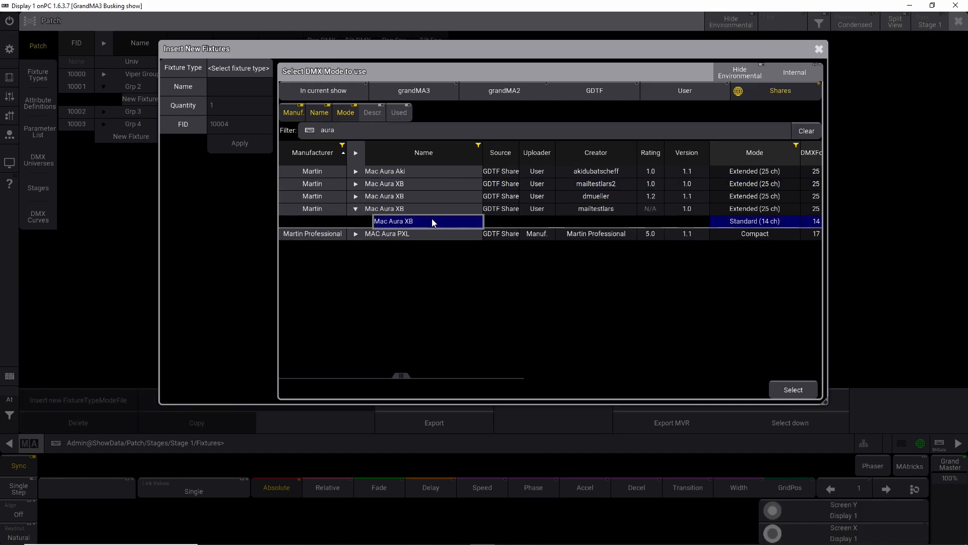
pyautogui.click(356, 196)
pyautogui.click(397, 208)
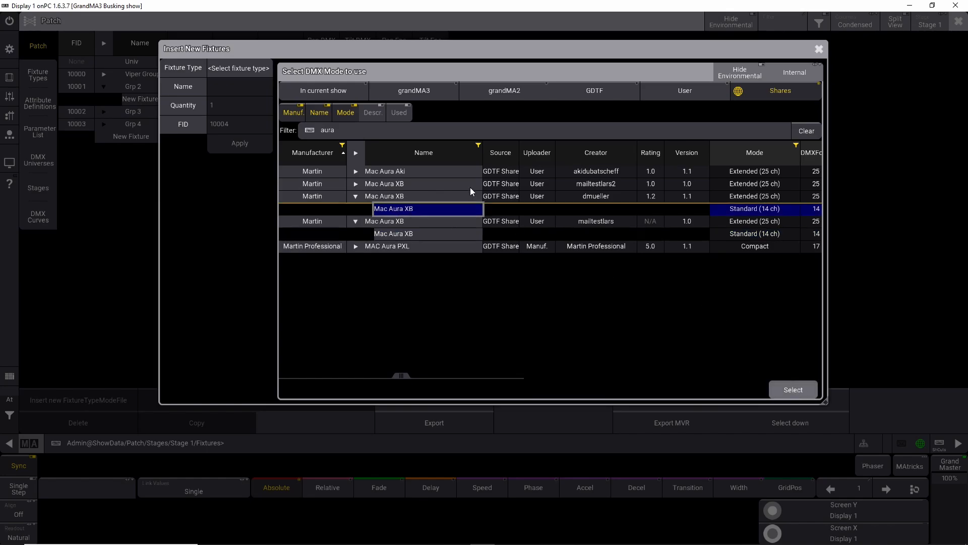
pyautogui.click(794, 390)
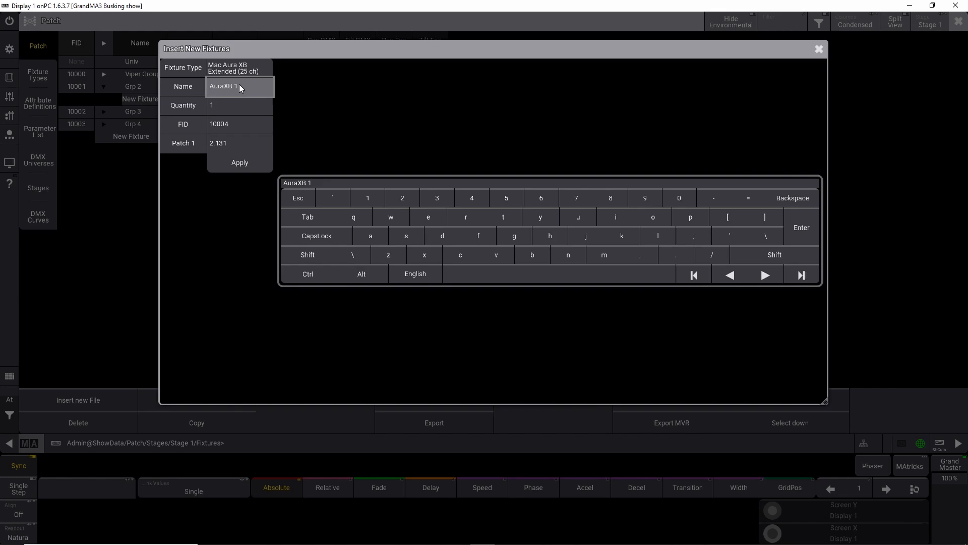
# Step: Insert 24 AuraXB fixtures starting at FID 601
pyautogui.click(226, 106)
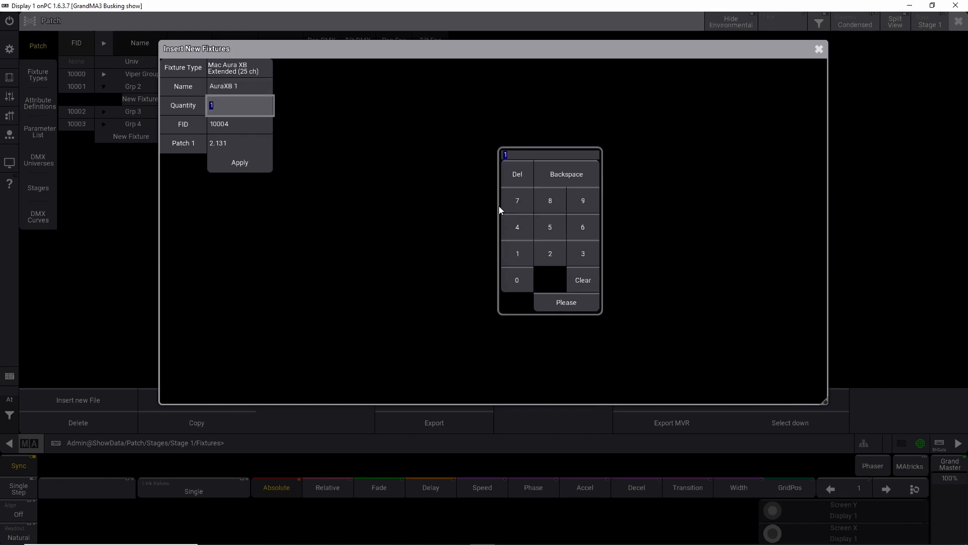
pyautogui.click(558, 250)
pyautogui.click(520, 232)
pyautogui.click(566, 302)
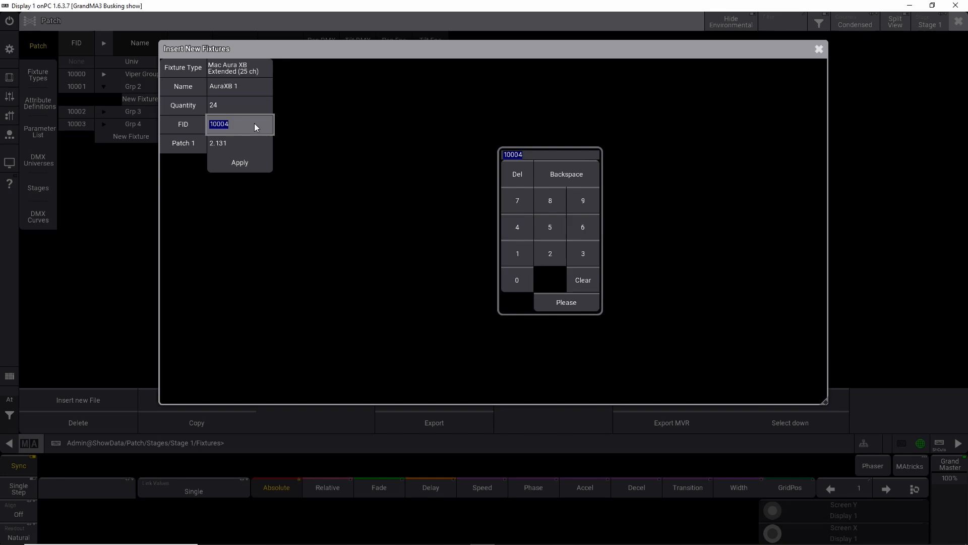
pyautogui.write('601')
pyautogui.click(252, 163)
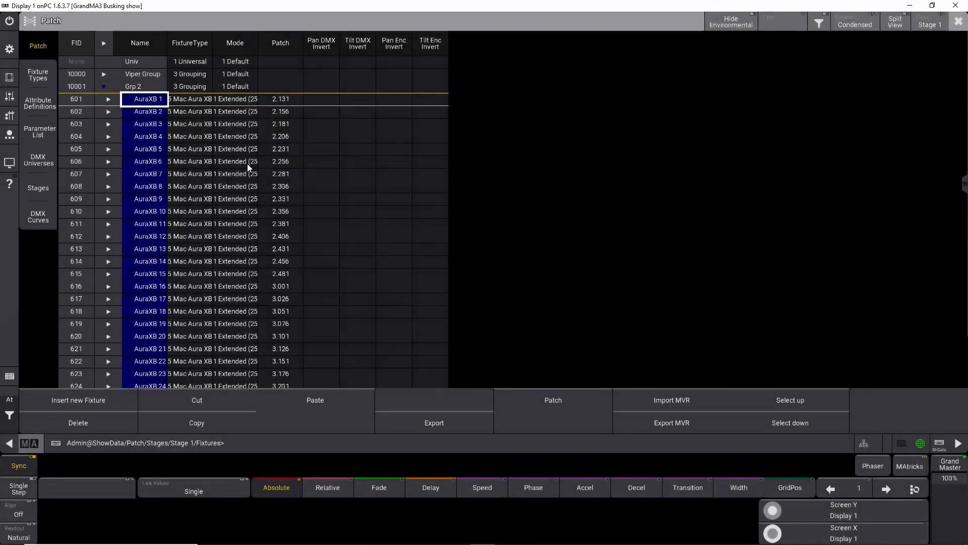
# Step: Rename the grouping fixture Grp 2 to Aura Group
pyautogui.click(144, 88)
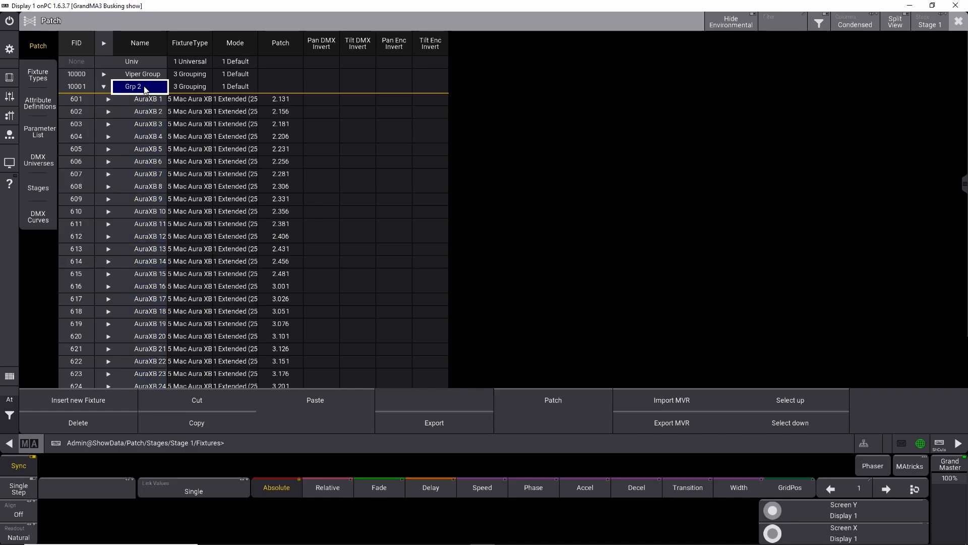
pyautogui.click(145, 88)
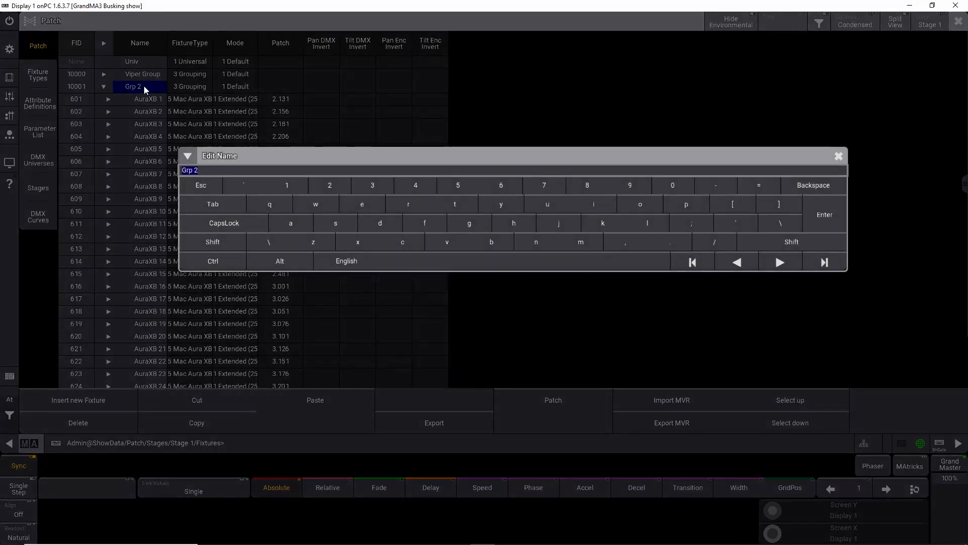
pyautogui.write('All Aur')
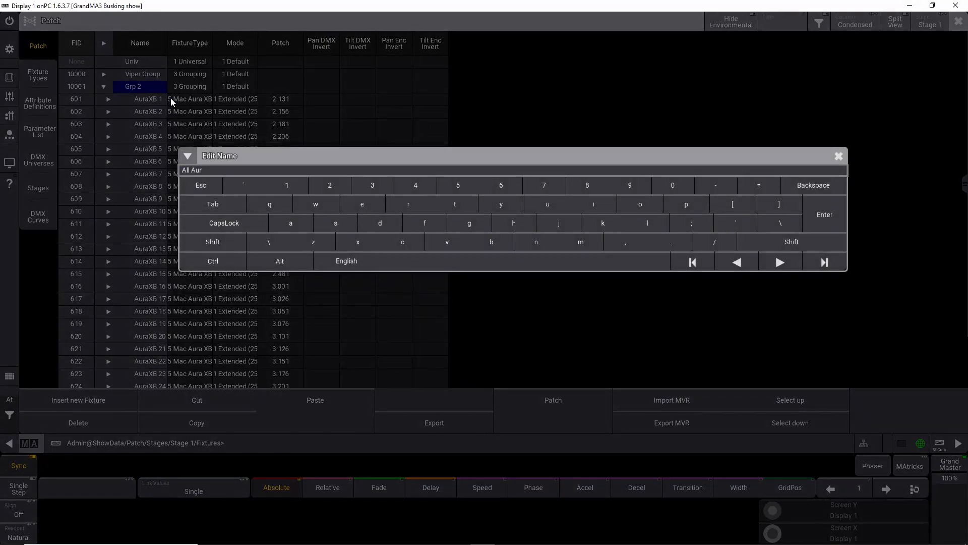
pyautogui.press('BackSpace')
pyautogui.press('BackSpace')
pyautogui.press('BackSpace')
pyautogui.press('BackSpace')
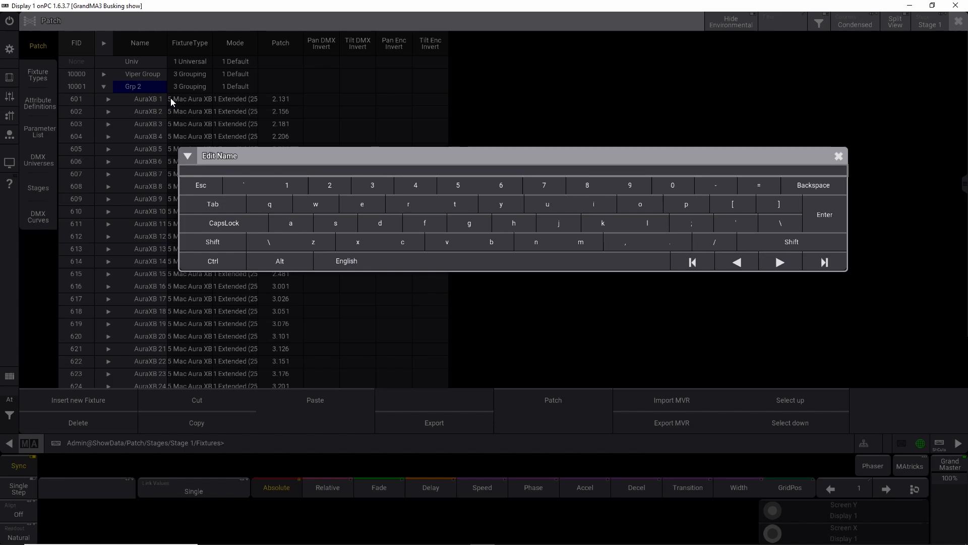
pyautogui.write('Aura Group')
pyautogui.press('Return')
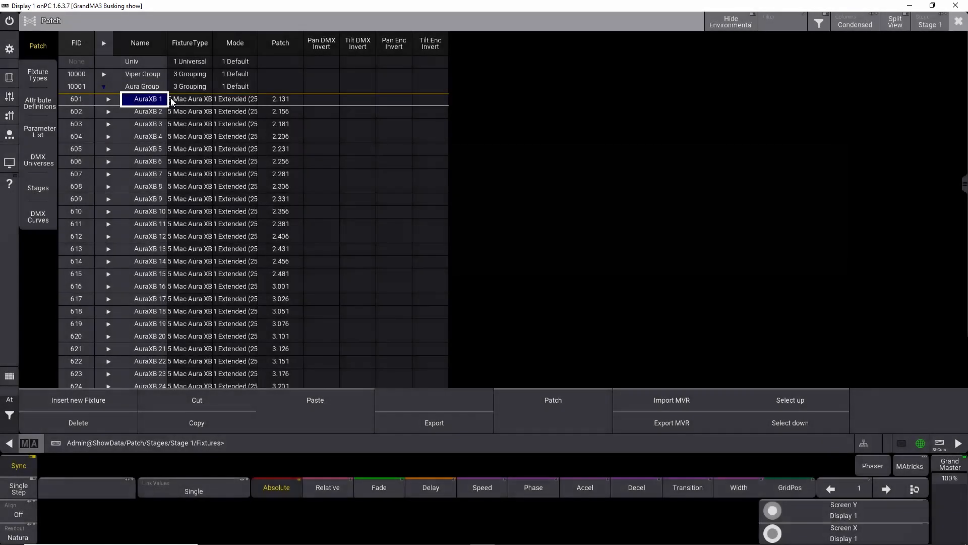
# Step: Rename the grouping fixture Grp 3 to JDC 1
pyautogui.click(103, 89)
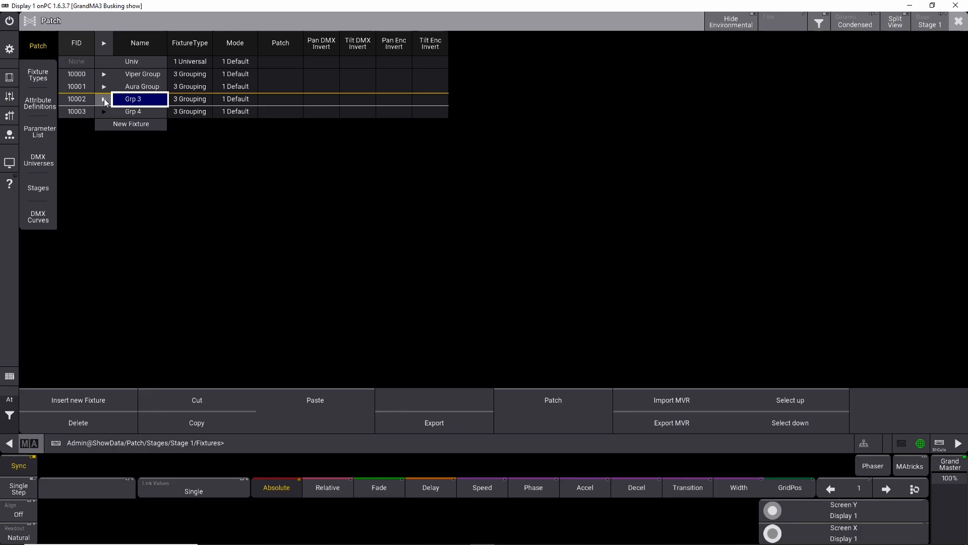
pyautogui.click(128, 99)
pyautogui.write('JDC 1')
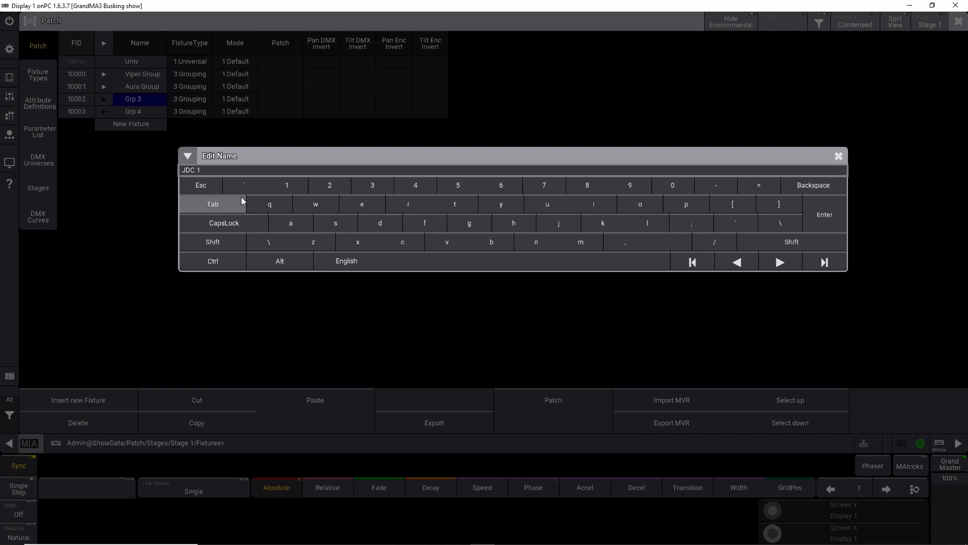
pyautogui.press('Return')
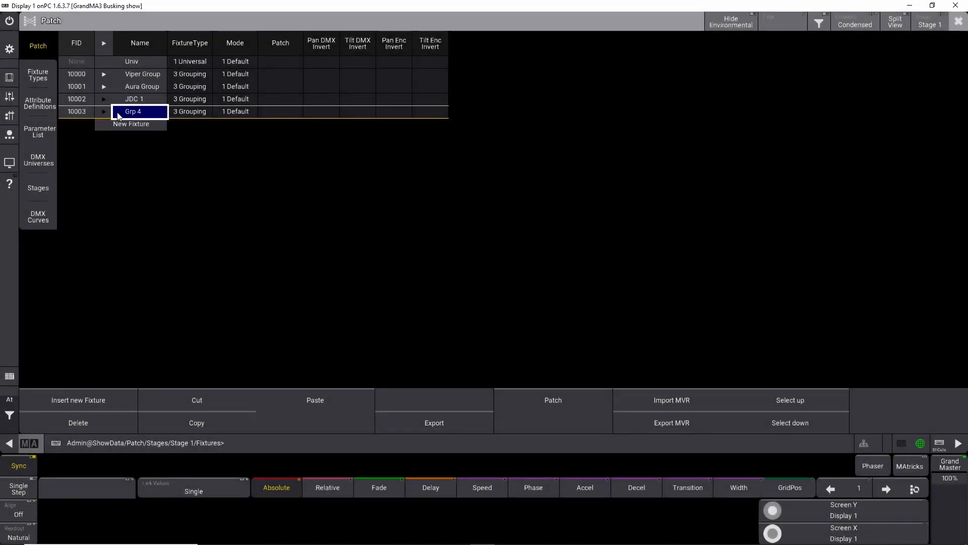
# Step: Add a new fixture inside JDC 1, choosing the GLP JDC-1 in DMX Mode 2 (Normal) from GDTF Shares
pyautogui.click(105, 100)
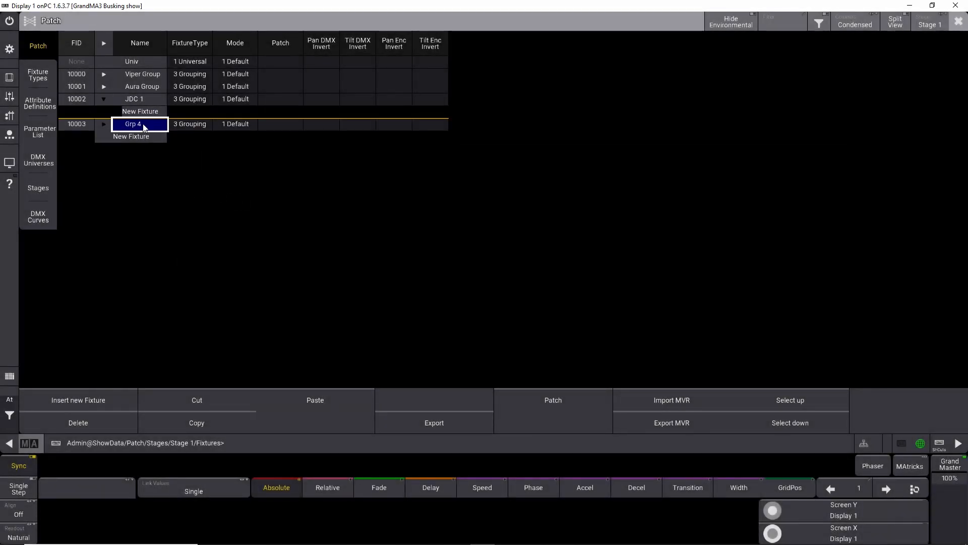
pyautogui.click(105, 397)
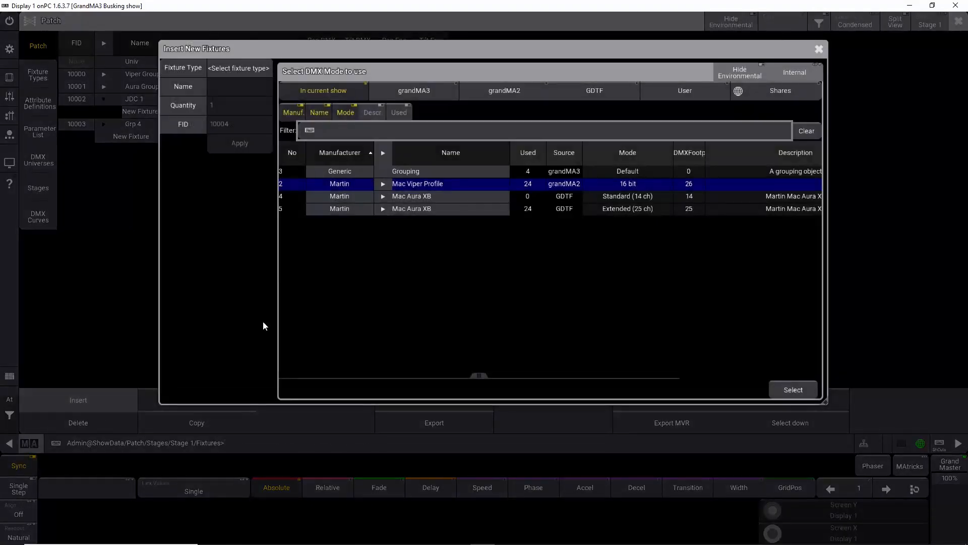
pyautogui.click(800, 91)
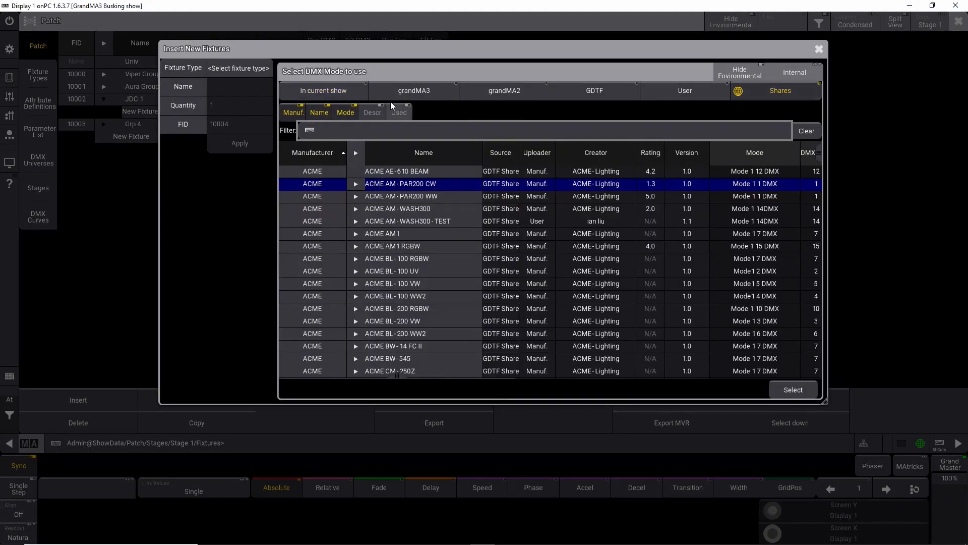
pyautogui.click(377, 130)
pyautogui.write('jdc')
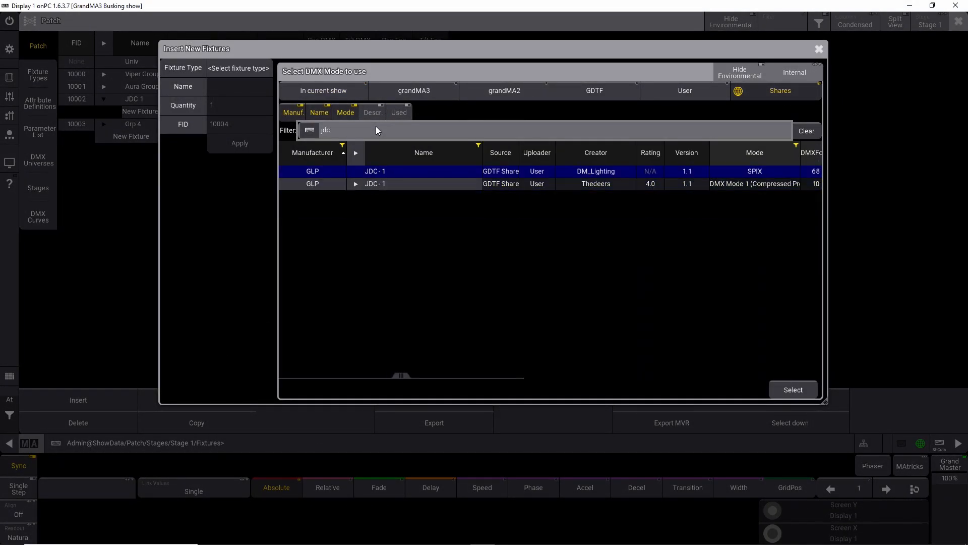
pyautogui.click(354, 183)
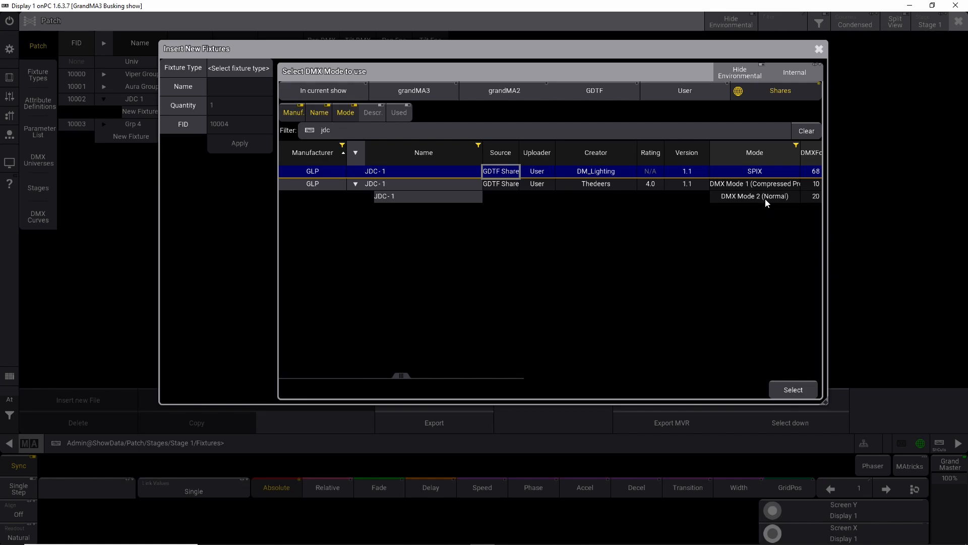
pyautogui.moveTo(401, 374); pyautogui.dragTo(550, 365)
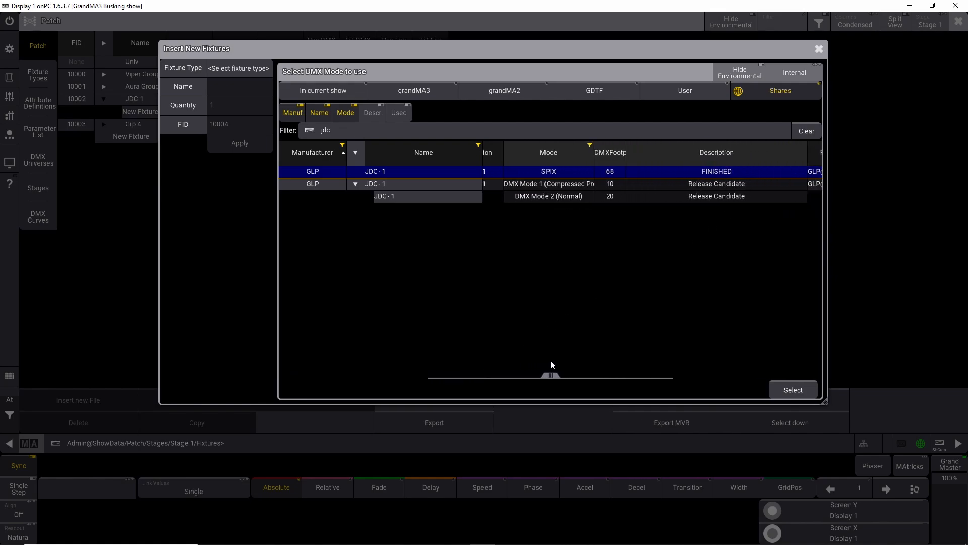
pyautogui.click(450, 199)
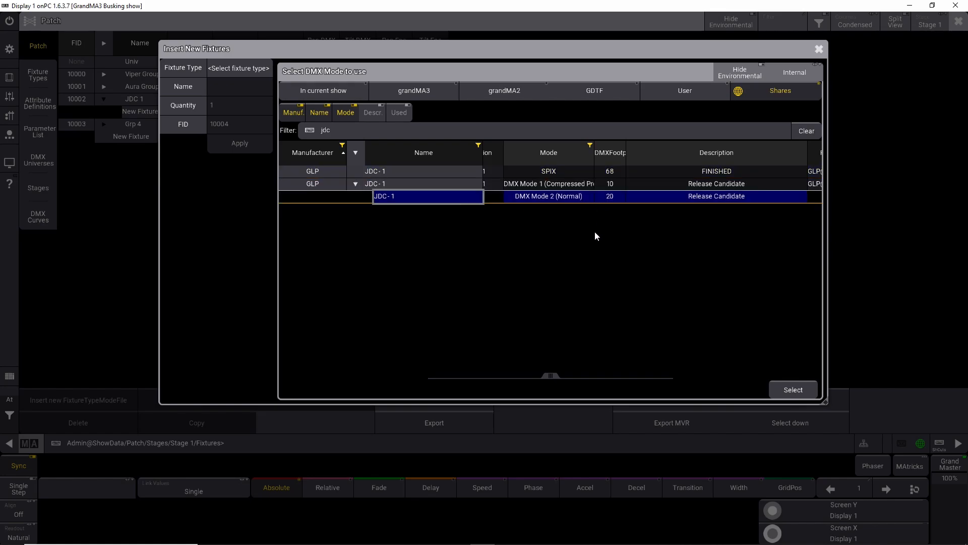
pyautogui.moveTo(550, 375); pyautogui.dragTo(684, 362)
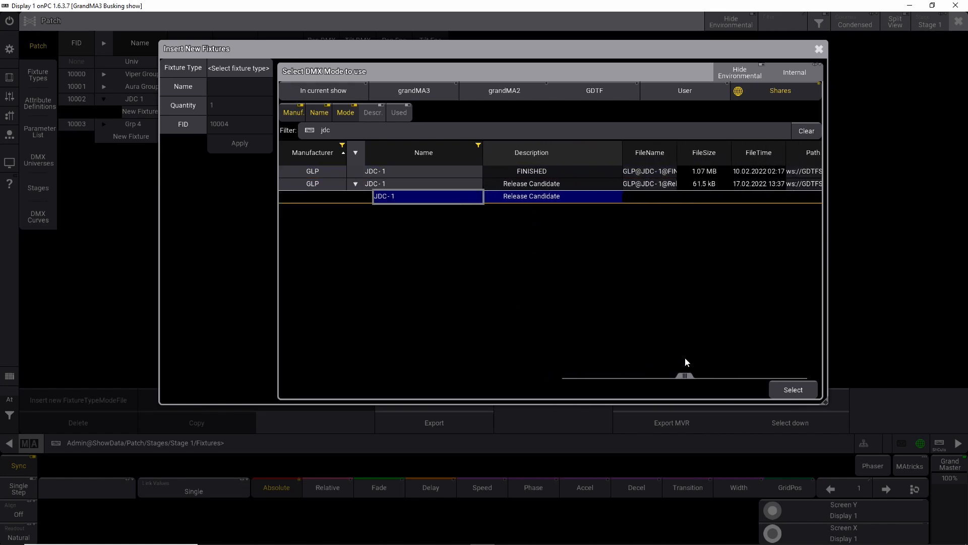
pyautogui.click(782, 387)
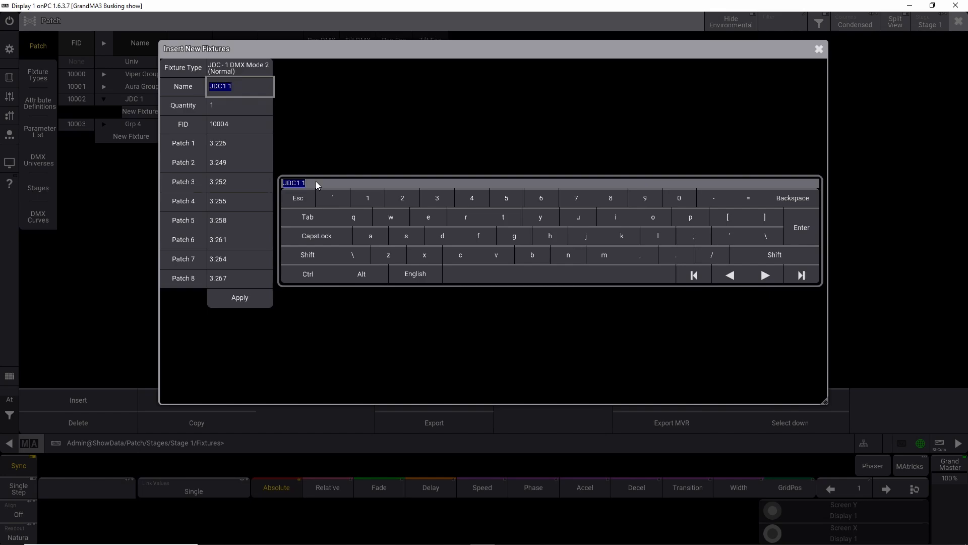
# Step: Insert 12 fixtures named JDC 1 starting at FID 301, accepting the suggested patch addresses
pyautogui.write('JDC 1')
pyautogui.click(241, 107)
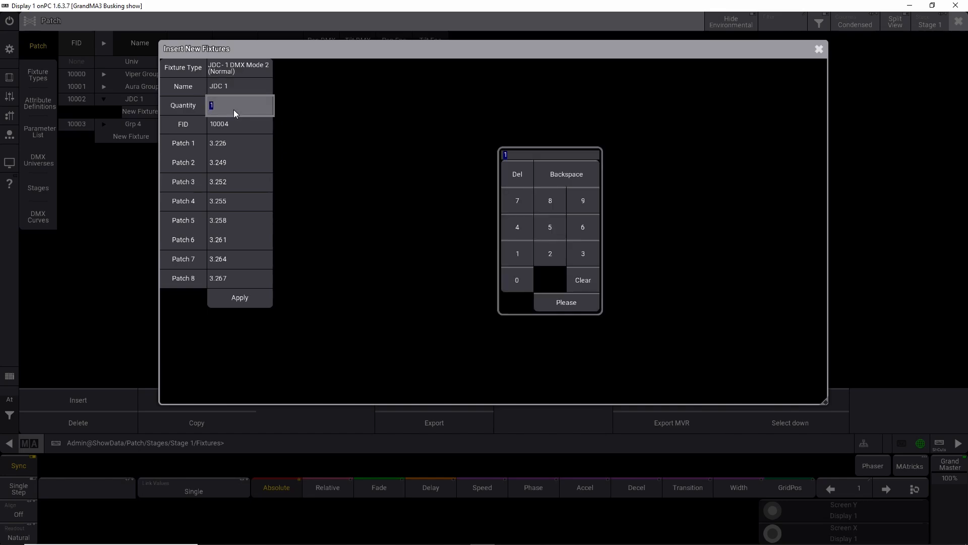
pyautogui.write('12')
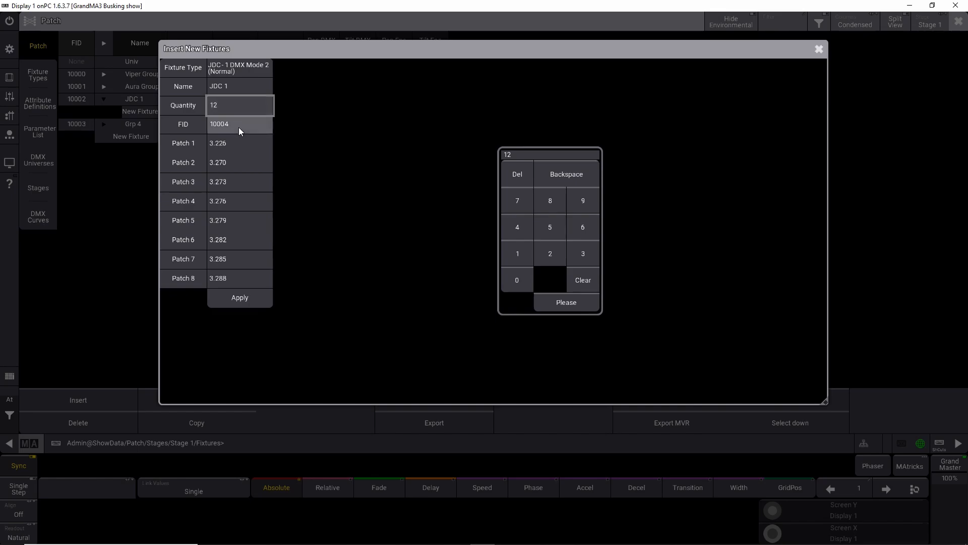
pyautogui.click(238, 128)
pyautogui.write('301')
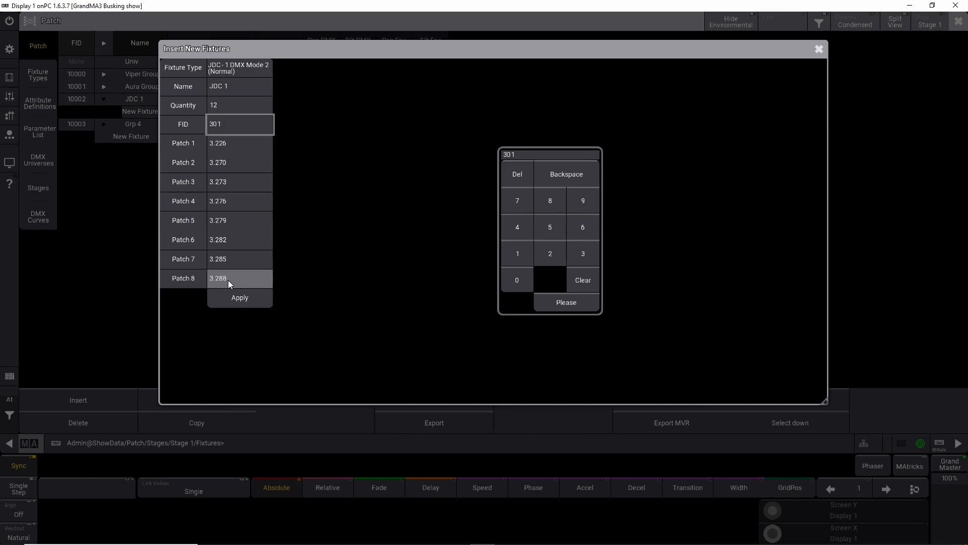
pyautogui.click(555, 302)
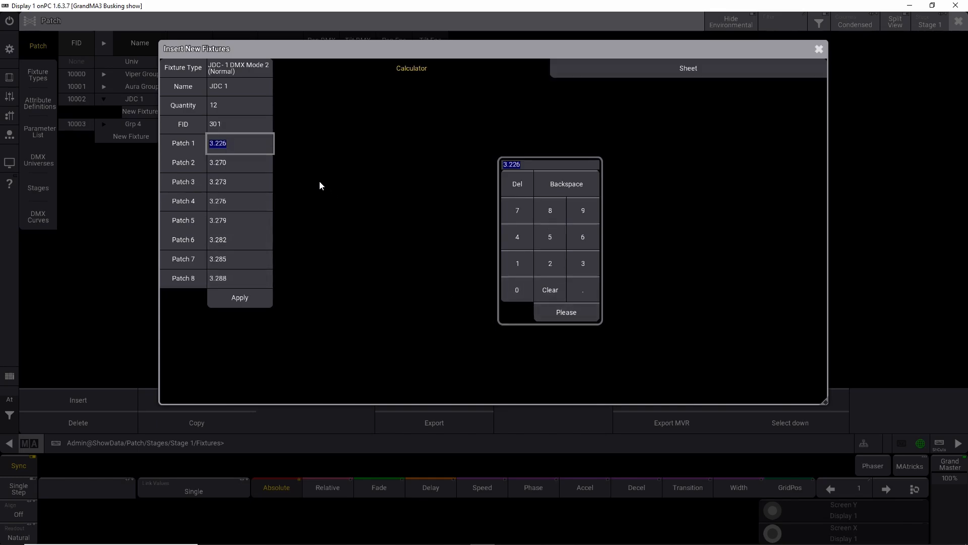
pyautogui.click(582, 311)
pyautogui.click(582, 310)
pyautogui.click(582, 310)
pyautogui.click(582, 311)
pyautogui.click(582, 310)
pyautogui.click(582, 311)
pyautogui.click(582, 310)
pyautogui.click(582, 311)
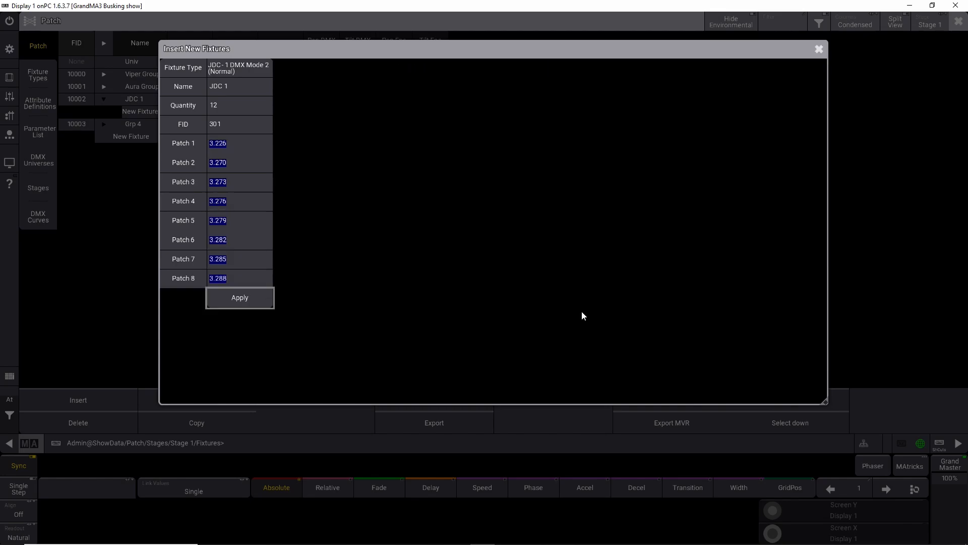
pyautogui.click(255, 298)
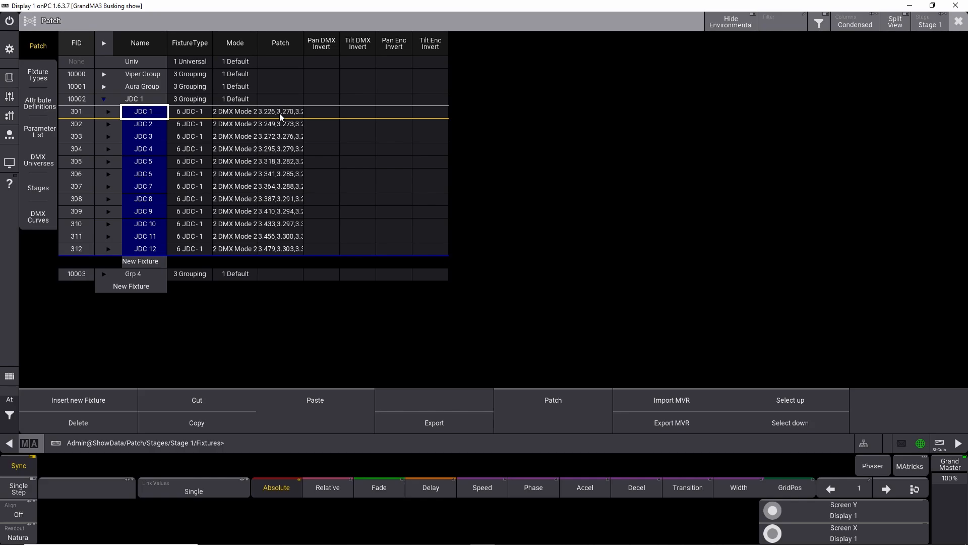
# Step: Rename all twelve new fixtures inside the JDC 1 group to Atom Group
pyautogui.click(109, 111)
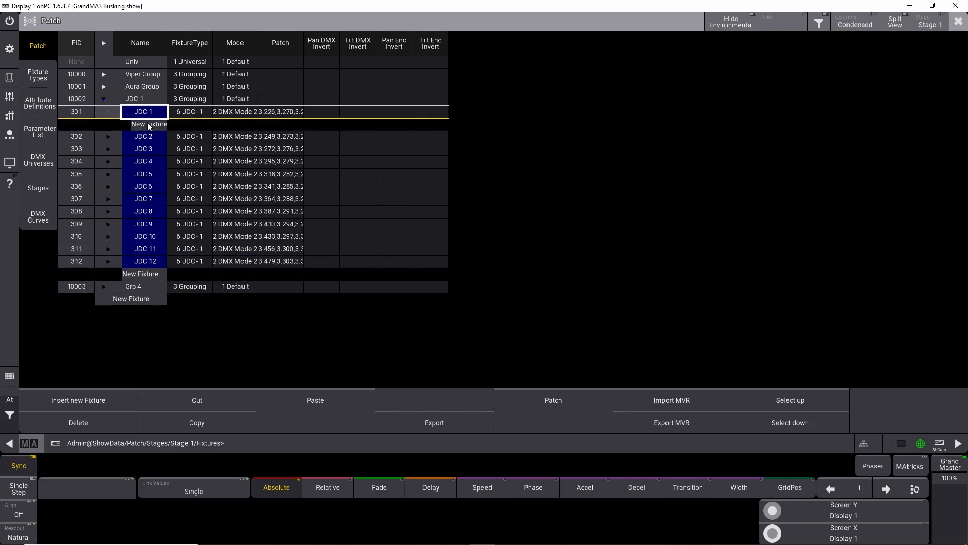
pyautogui.click(109, 112)
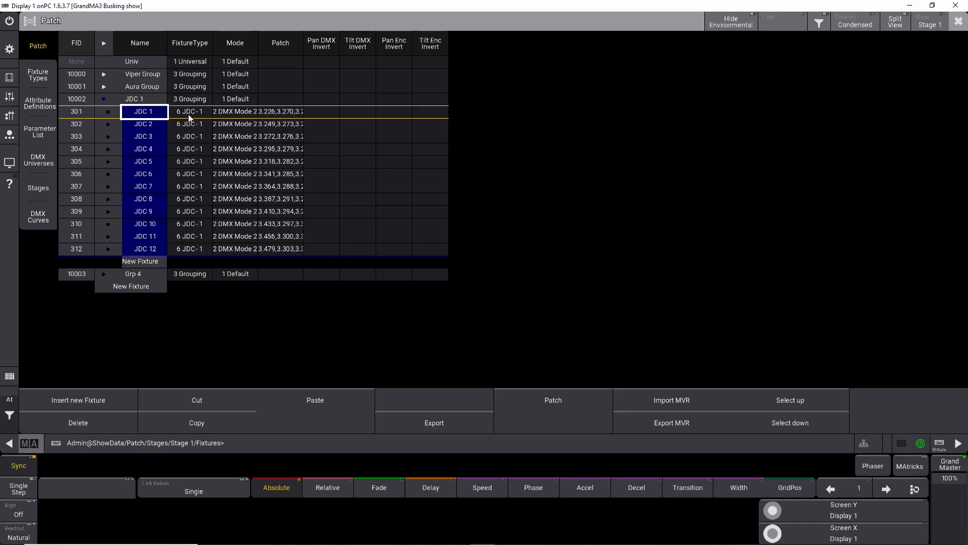
pyautogui.click(144, 237)
pyautogui.click(144, 247)
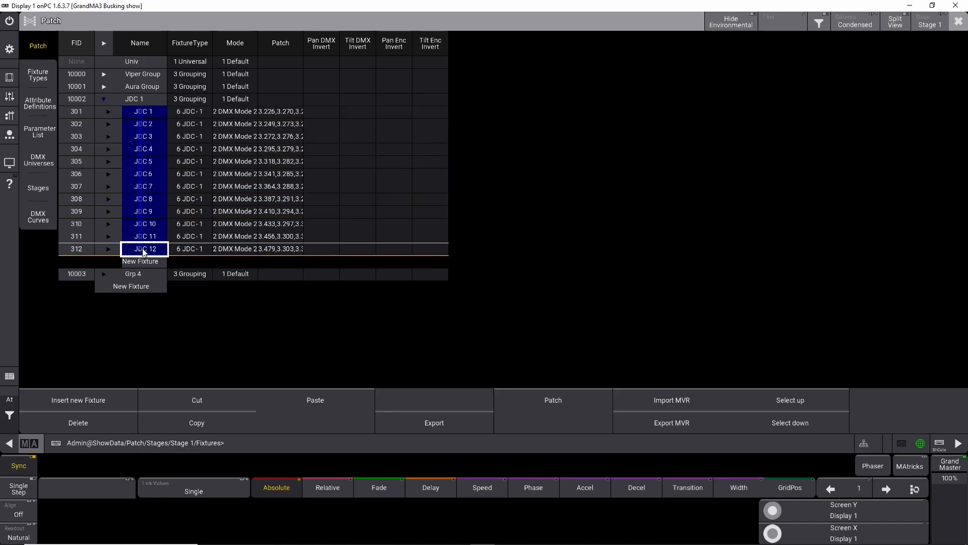
pyautogui.click(144, 247)
pyautogui.write('Atom')
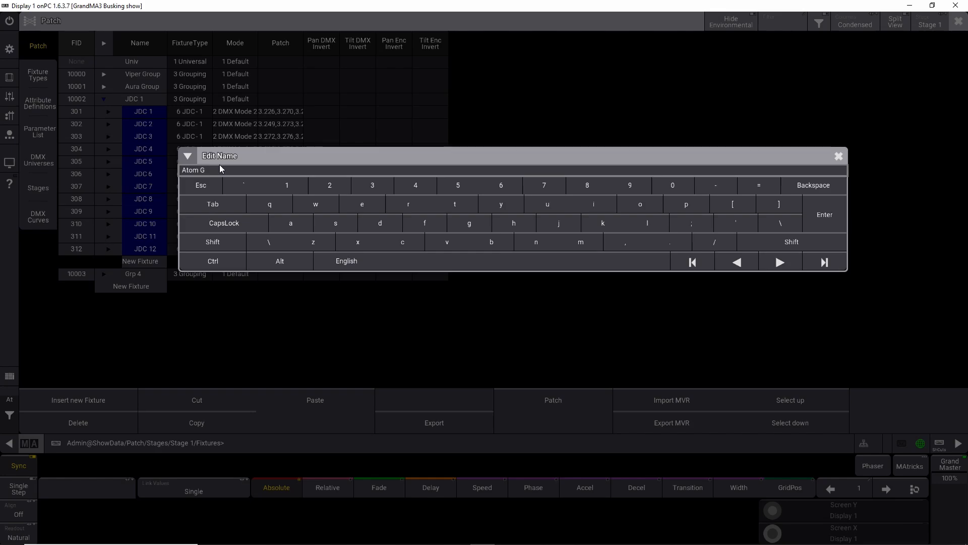
pyautogui.write('Group')
pyautogui.press('Return')
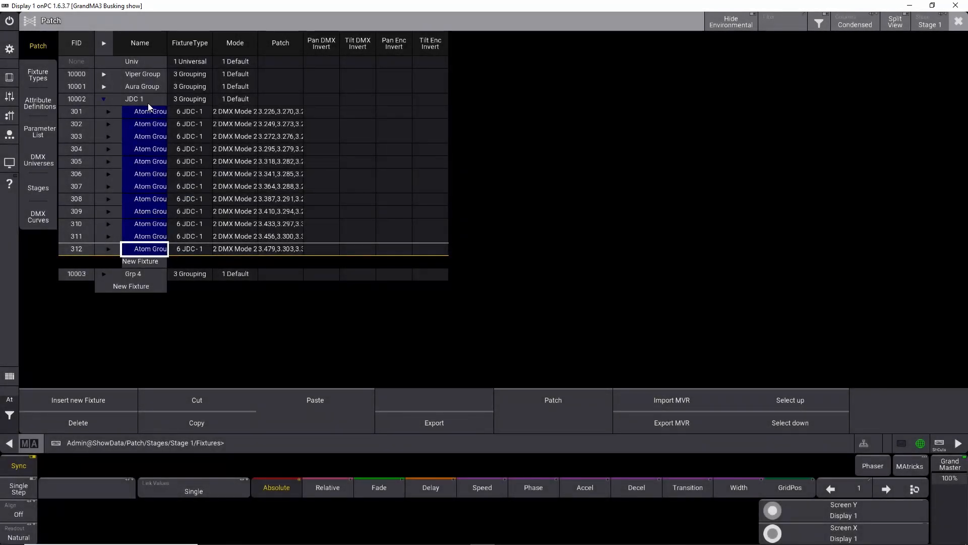
pyautogui.moveTo(148, 111); pyautogui.dragTo(148, 252)
pyautogui.rightClick(148, 175)
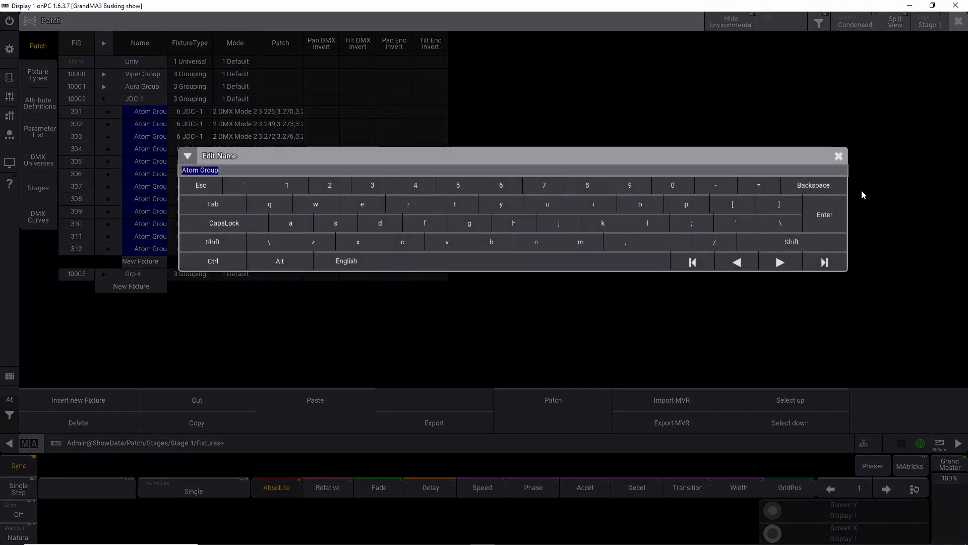
pyautogui.click(839, 155)
# Step: Change the fixture type of all twelve fixtures to the Martin Professional Atomic 3000, 4 Channel mode, from GDTF Shares
pyautogui.moveTo(199, 111); pyautogui.dragTo(197, 249)
pyautogui.rightClick(198, 248)
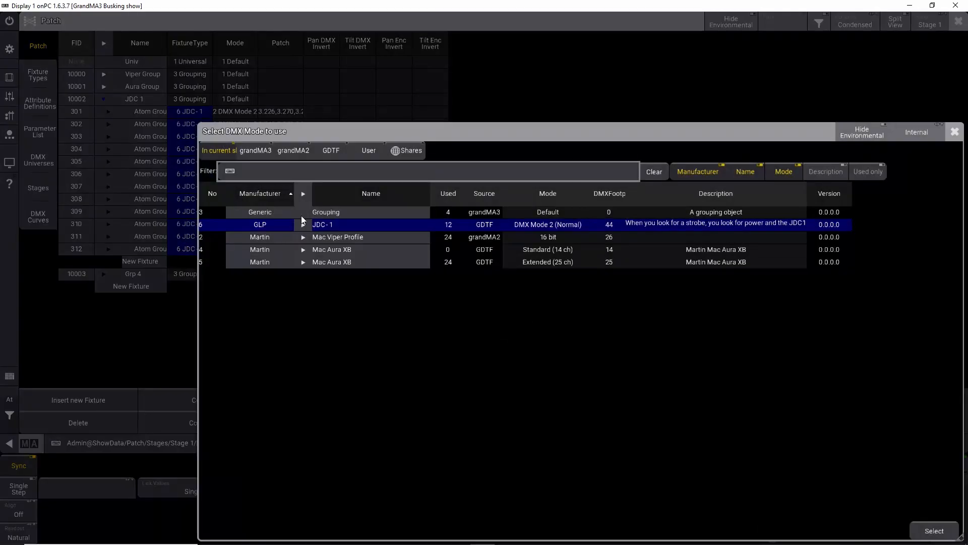
pyautogui.click(291, 151)
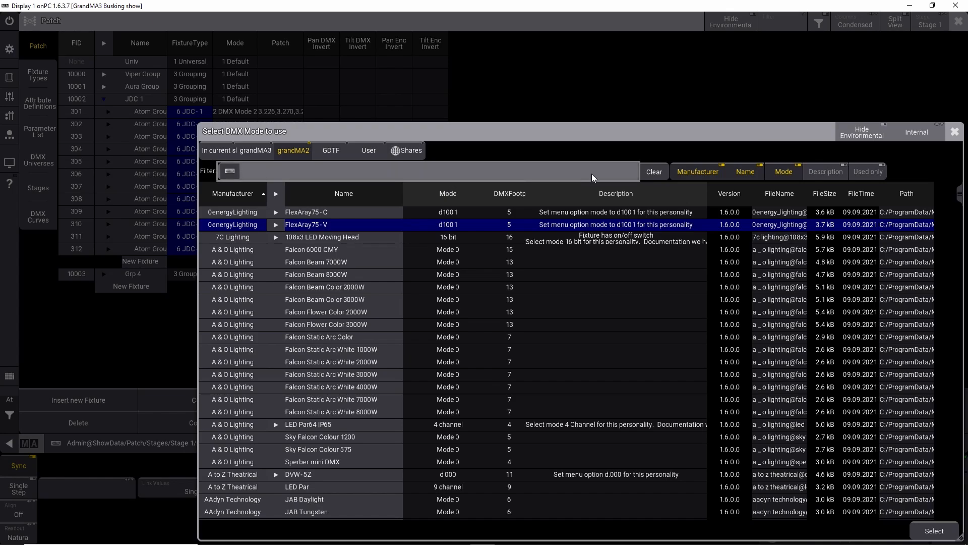
pyautogui.click(411, 152)
pyautogui.click(311, 171)
pyautogui.write('atom')
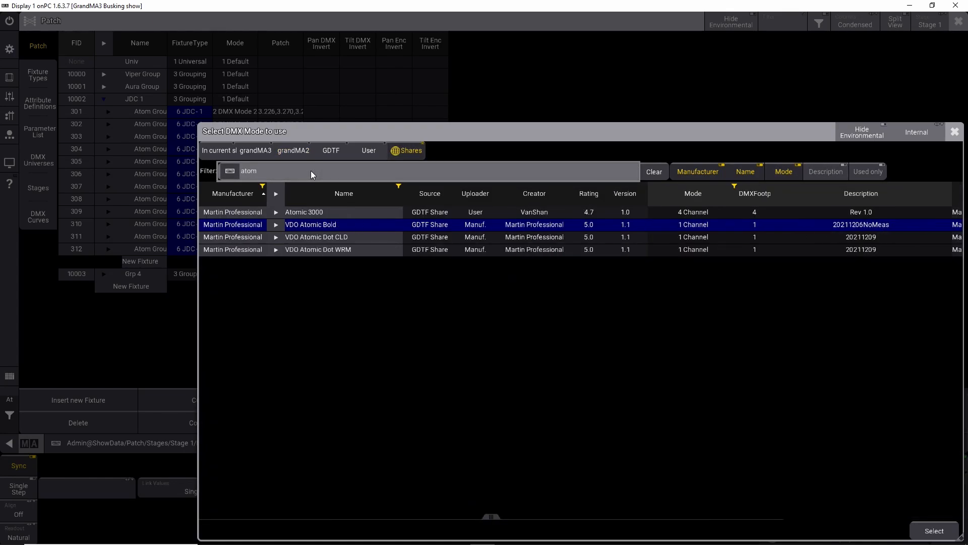
pyautogui.click(275, 212)
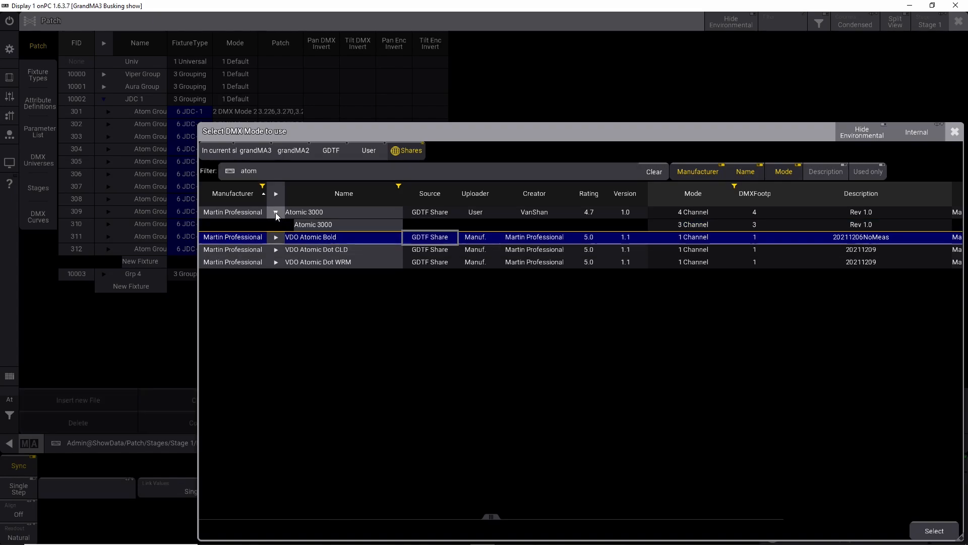
pyautogui.click(310, 226)
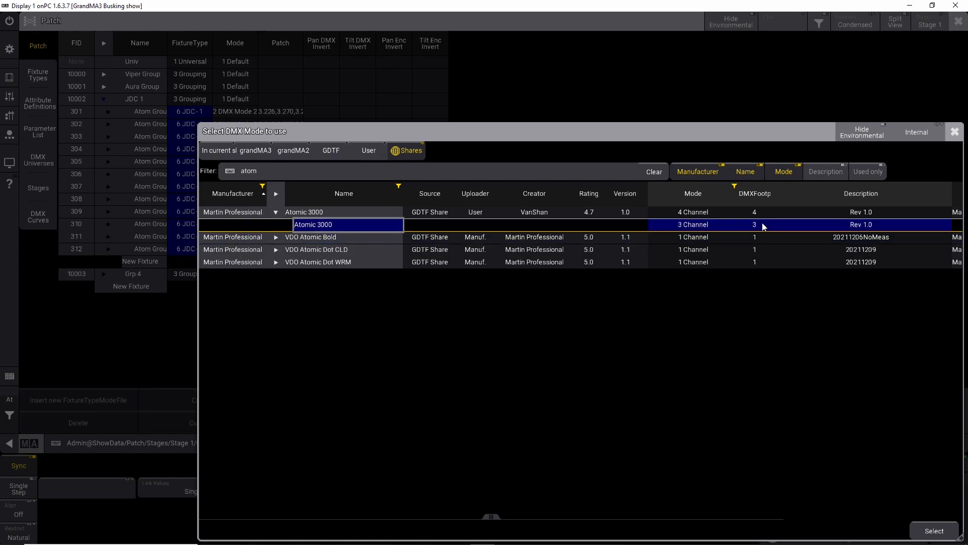
pyautogui.click(356, 211)
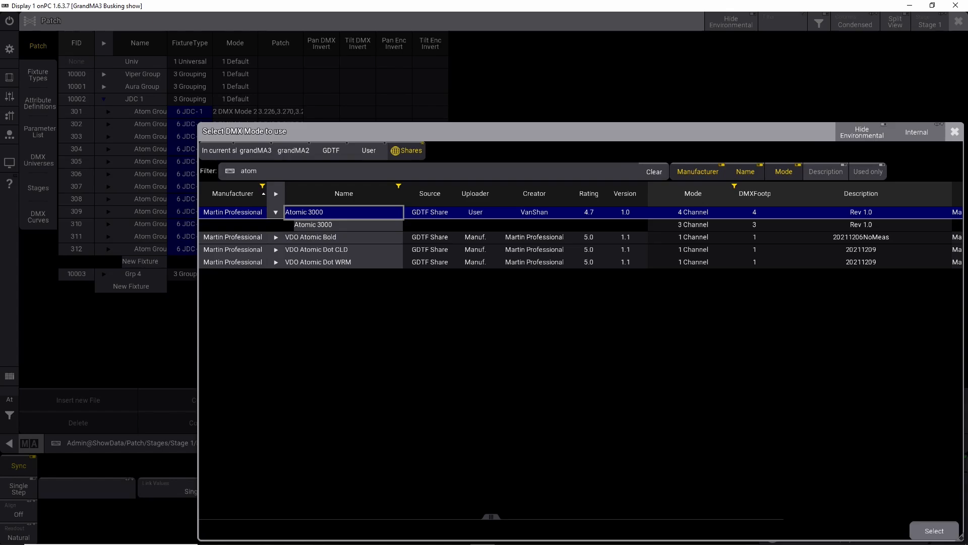
pyautogui.click(918, 530)
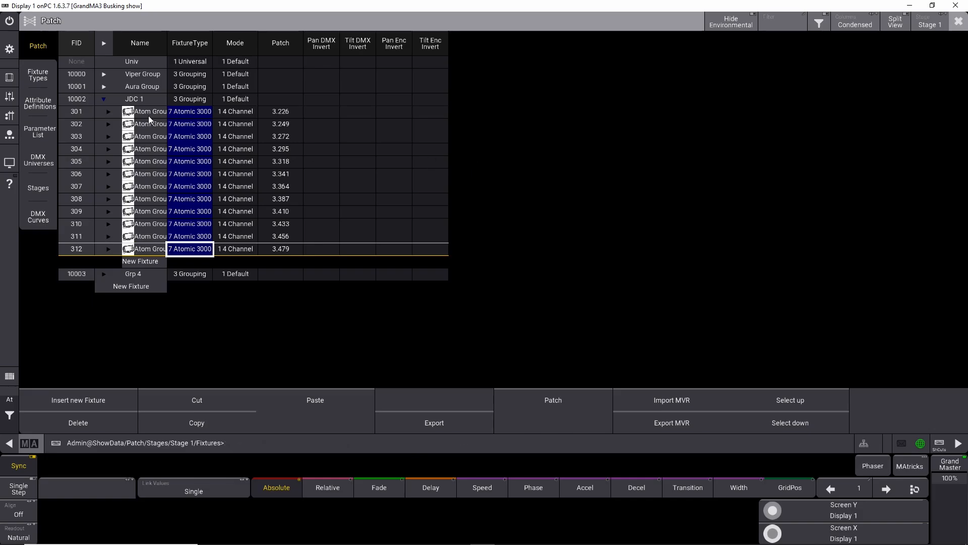
# Step: Rename the grouping fixture JDC 1 to Atomic Group and collapse it
pyautogui.click(109, 111)
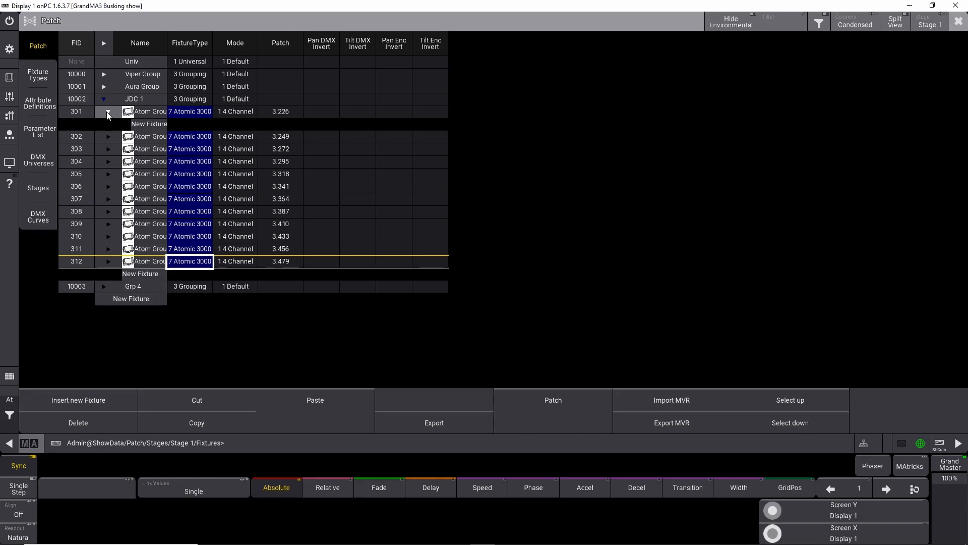
pyautogui.click(107, 111)
pyautogui.click(126, 100)
pyautogui.click(134, 100)
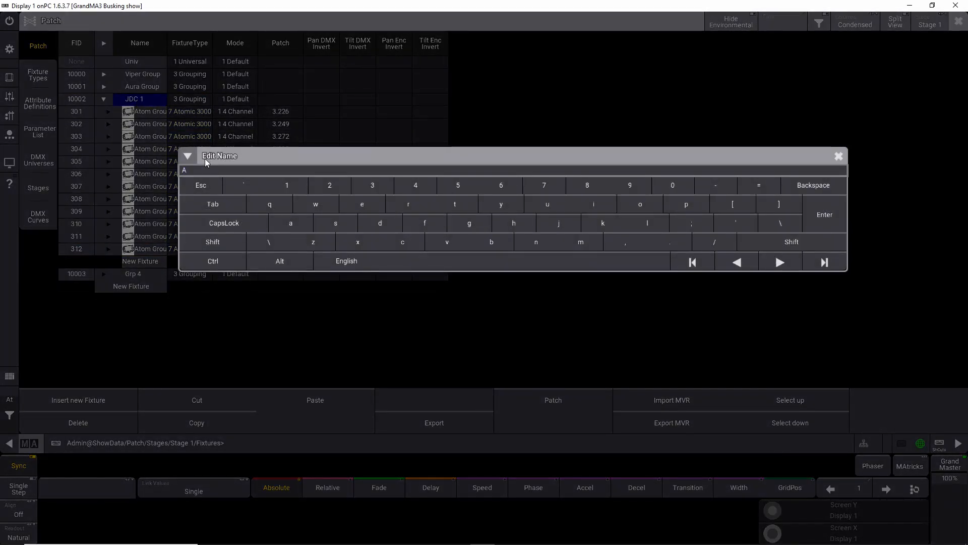
pyautogui.write('Atomic Group')
pyautogui.press('Return')
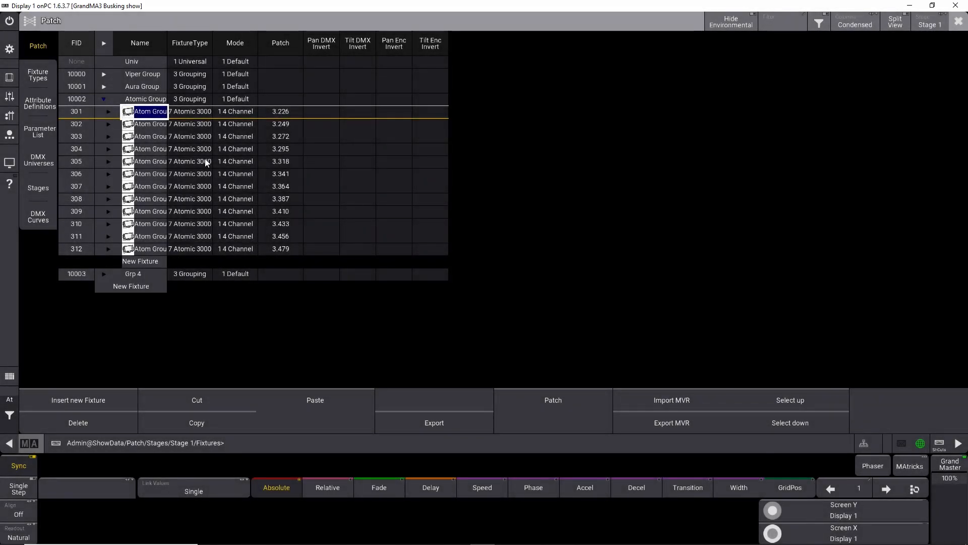
pyautogui.click(103, 100)
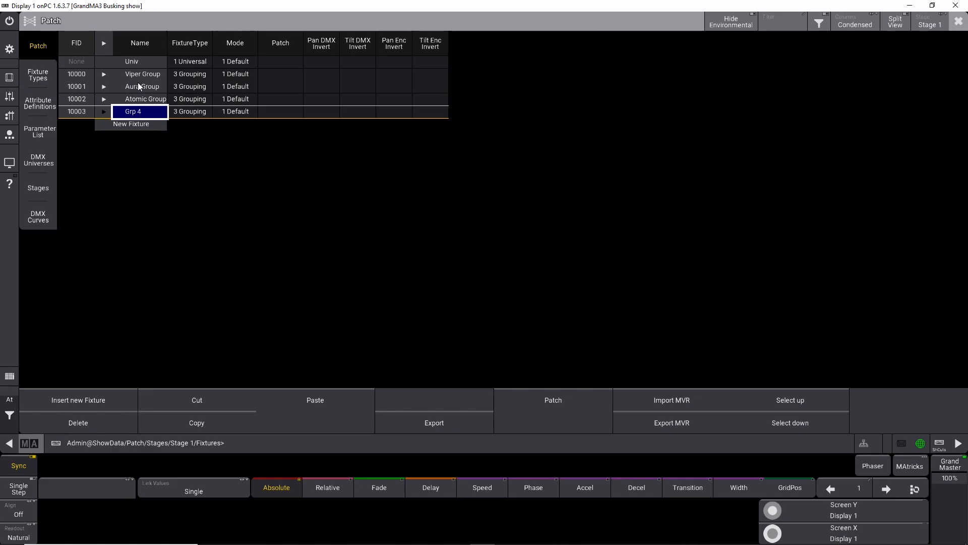
# Step: Add a new fixture inside Grp 4, choosing the Generic Dimmer in Spot 8 bit mode from the grandMA3 library
pyautogui.click(103, 110)
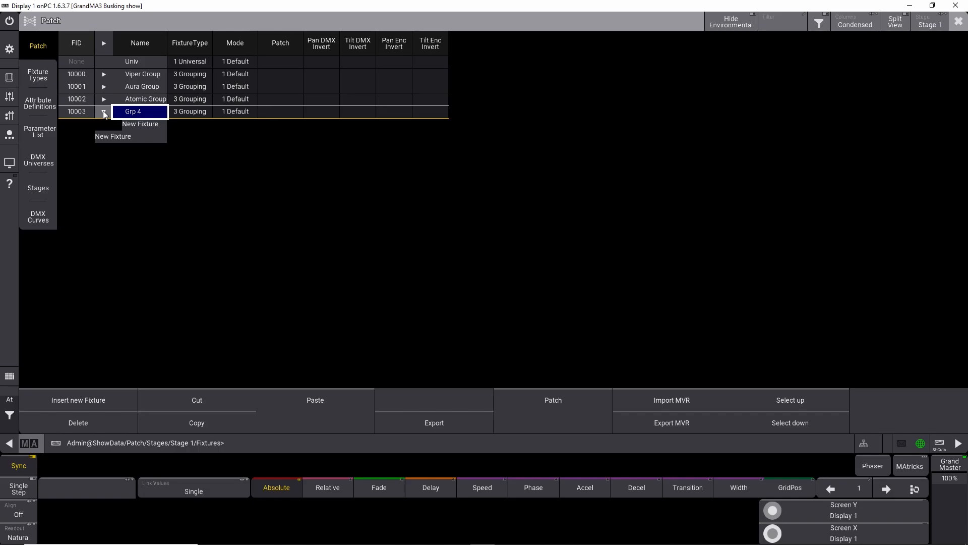
pyautogui.click(134, 124)
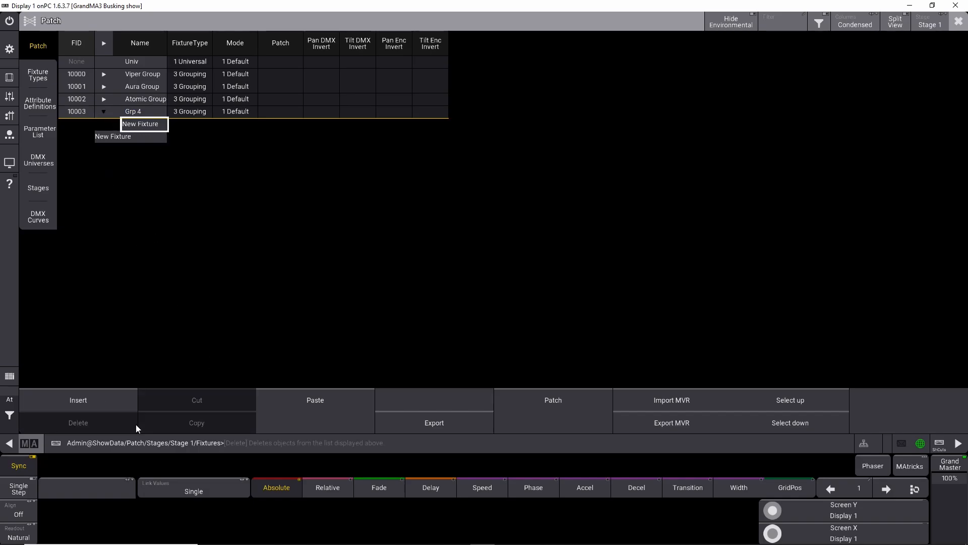
pyautogui.click(123, 393)
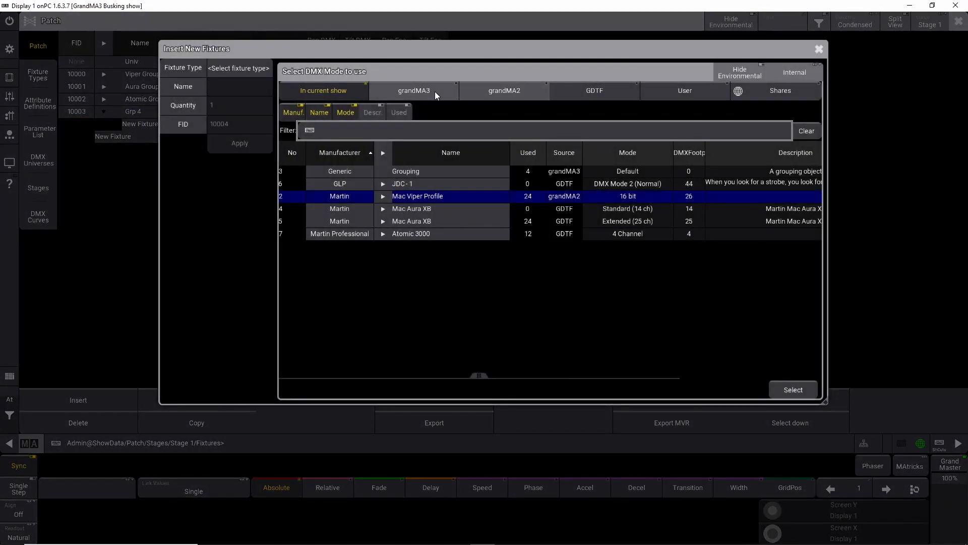
pyautogui.click(434, 92)
pyautogui.click(781, 90)
pyautogui.click(398, 96)
pyautogui.write('dimm')
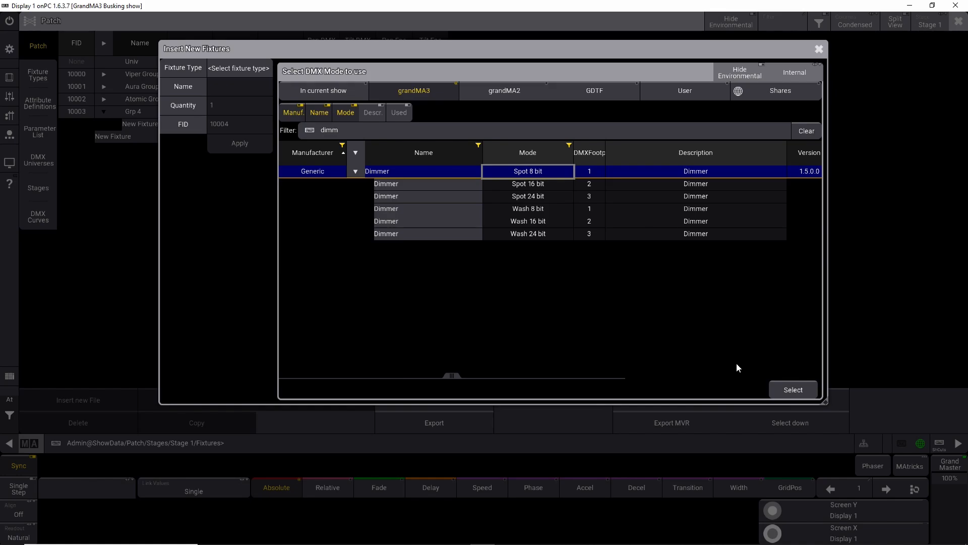
pyautogui.click(781, 388)
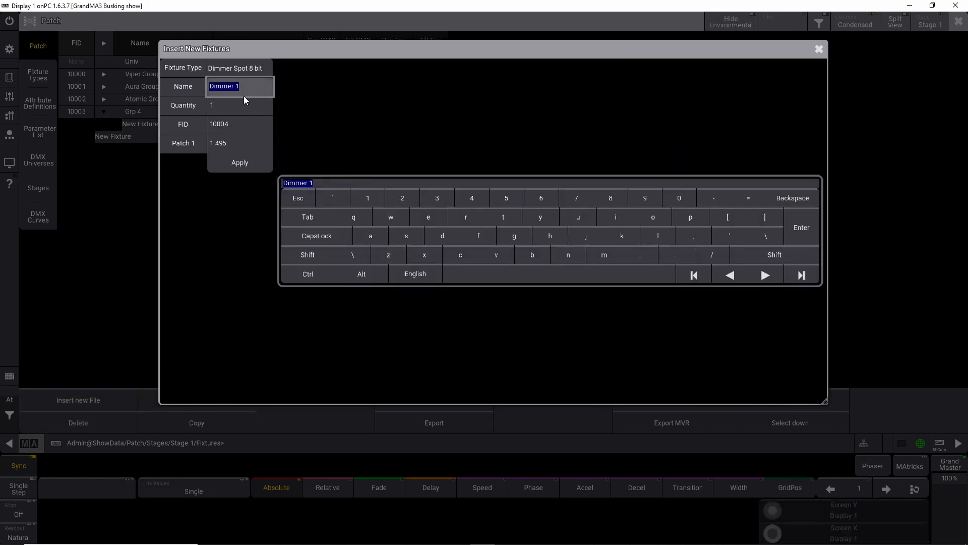
# Step: Insert 24 dimmer fixtures starting at FID 1
pyautogui.click(236, 108)
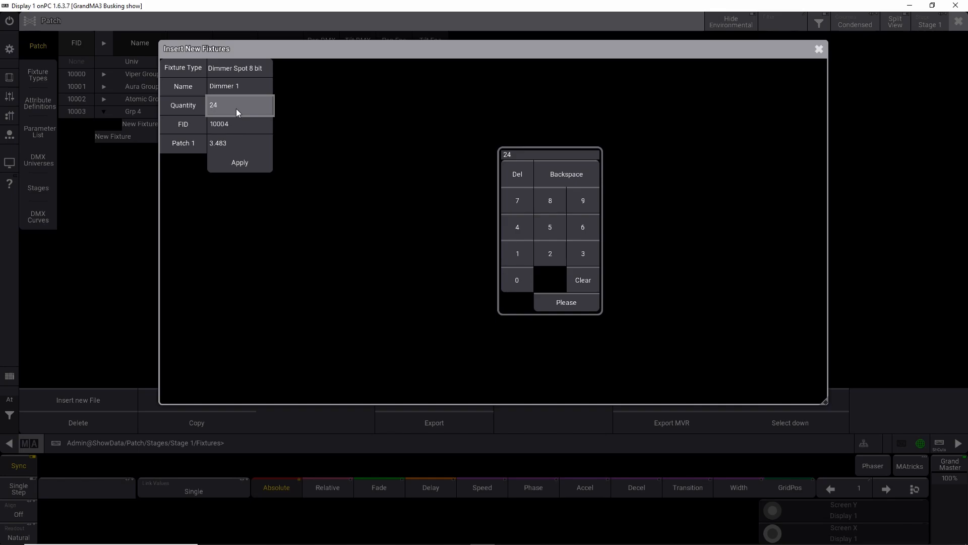
pyautogui.click(243, 123)
pyautogui.write('1')
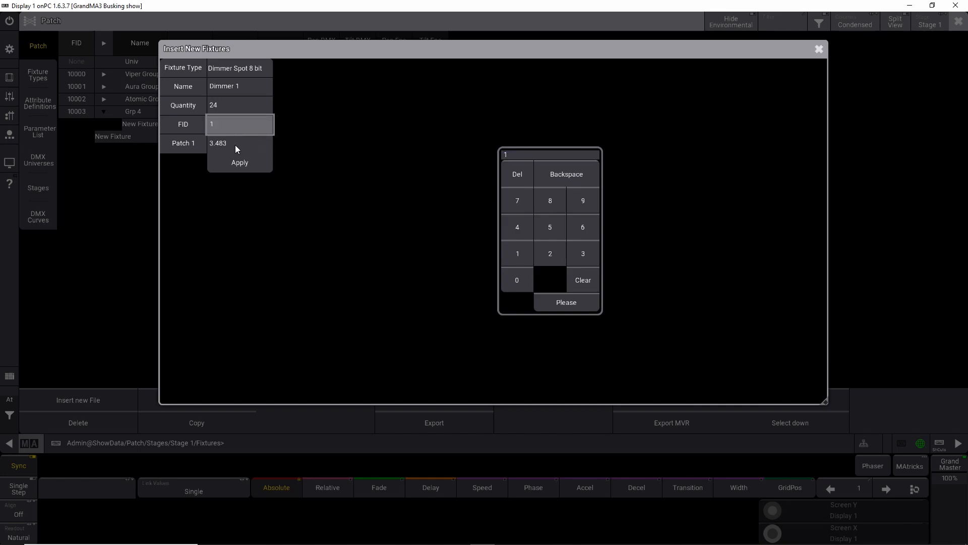
pyautogui.click(240, 166)
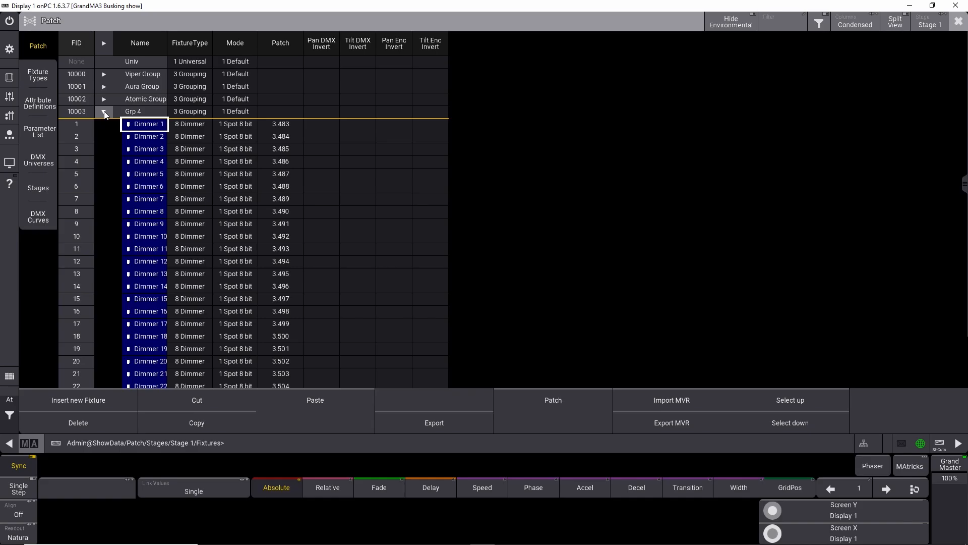
# Step: Rename the grouping fixture Grp 4 to Dimmer Group and leave the patch, saving the changes
pyautogui.click(104, 111)
pyautogui.click(130, 112)
pyautogui.click(130, 111)
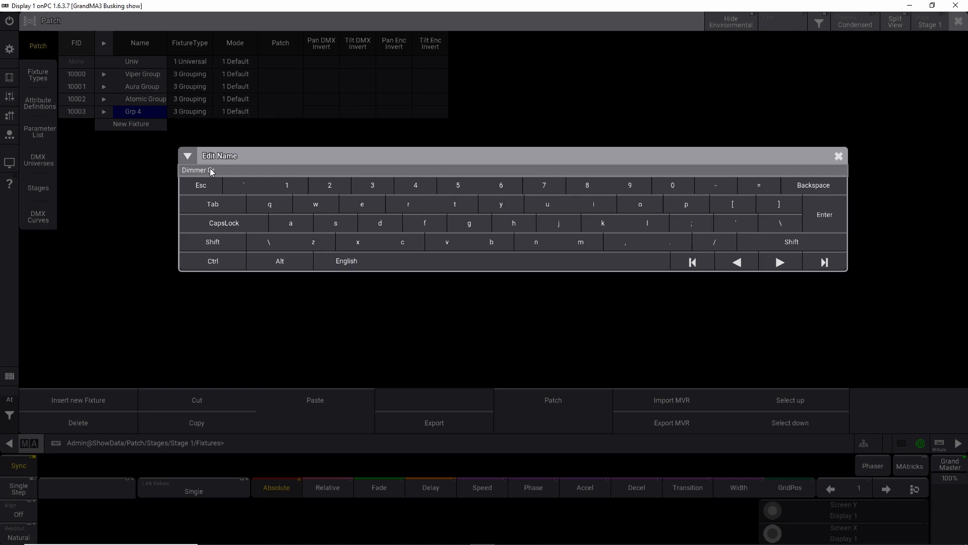
pyautogui.press('Return')
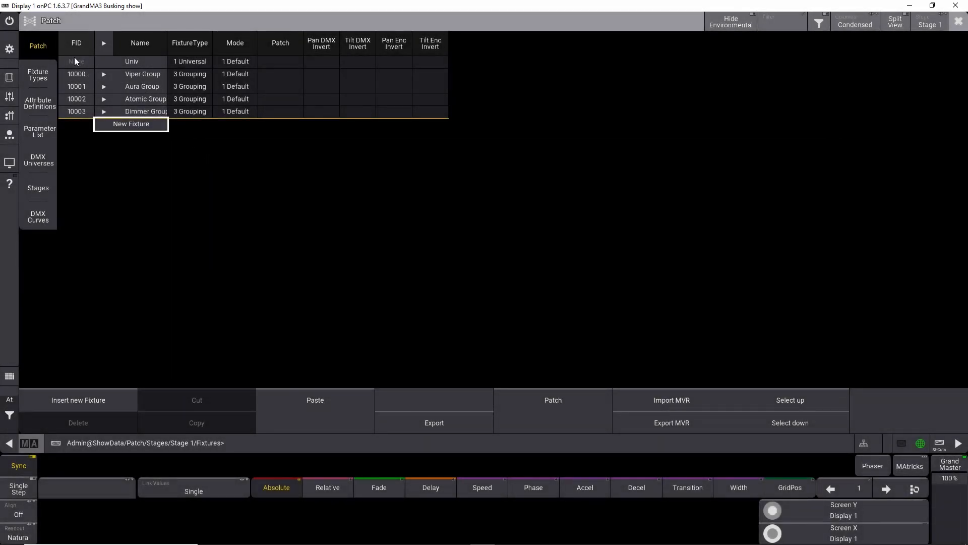
pyautogui.click(959, 21)
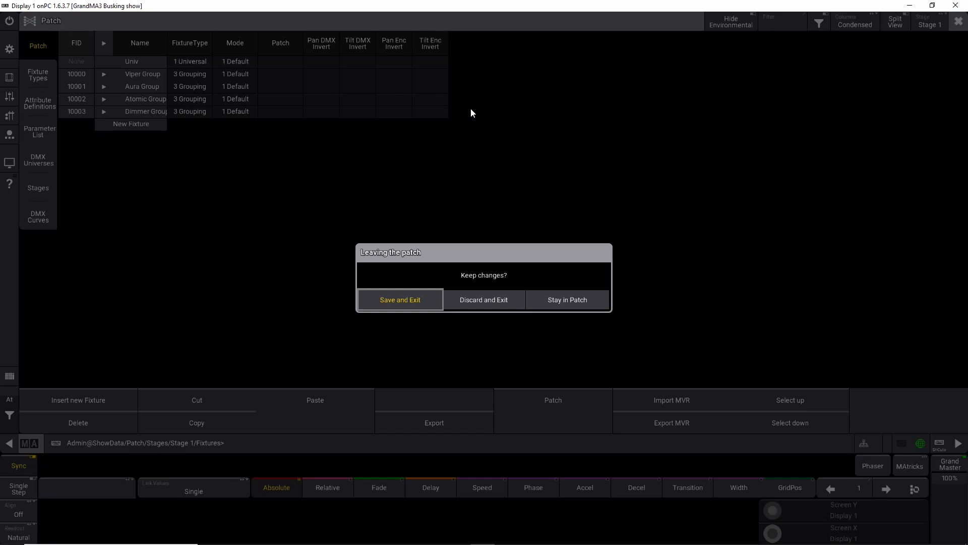
pyautogui.click(430, 299)
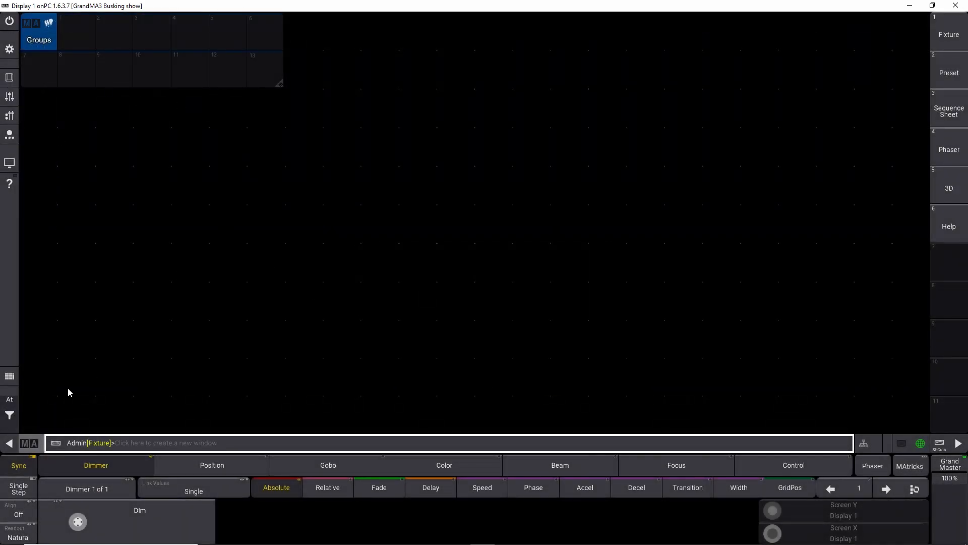
# Step: Add a Focus preset pool window along the bottom of the screen and shrink it to half width
pyautogui.click(39, 416)
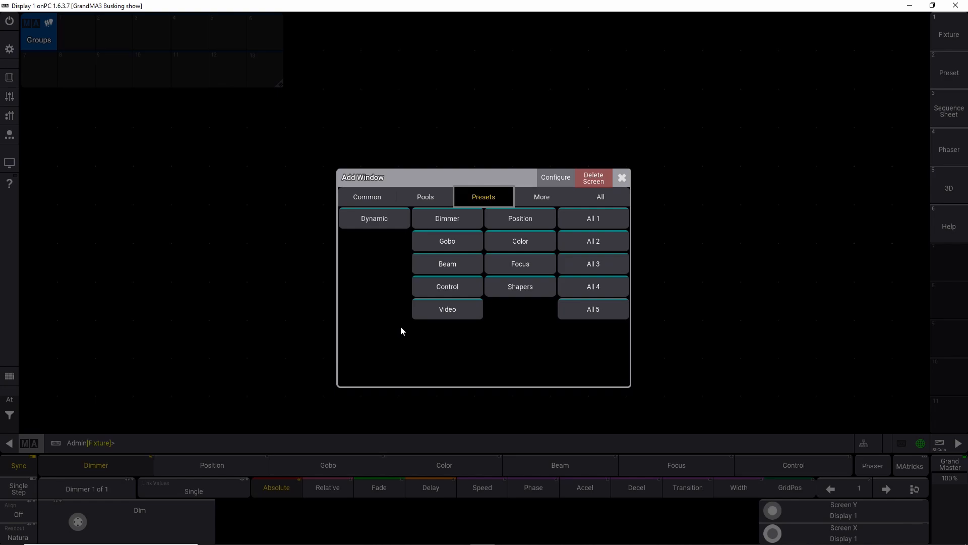
pyautogui.click(516, 268)
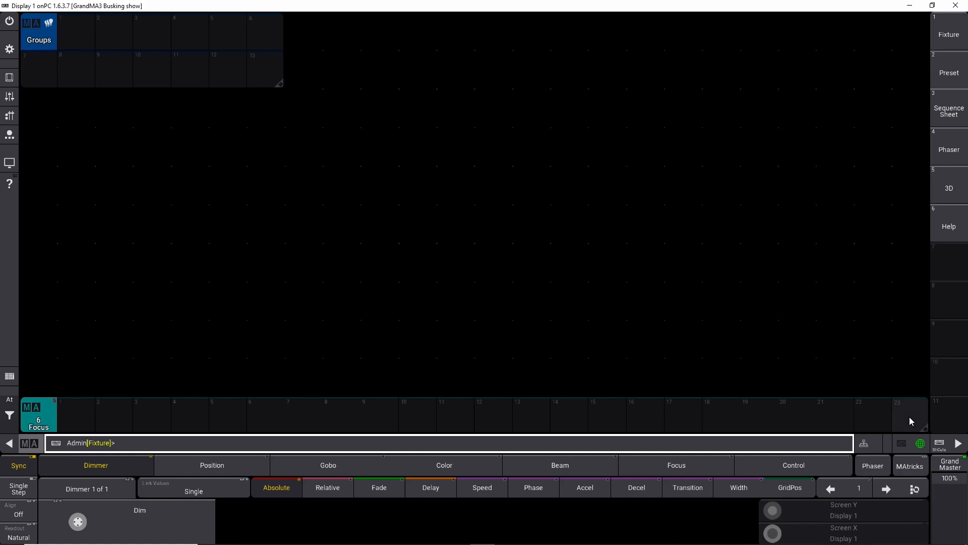
pyautogui.moveTo(923, 428); pyautogui.dragTo(400, 431)
# Step: Add a Beam preset pool window above the Focus pool and shrink it to the same width
pyautogui.click(31, 379)
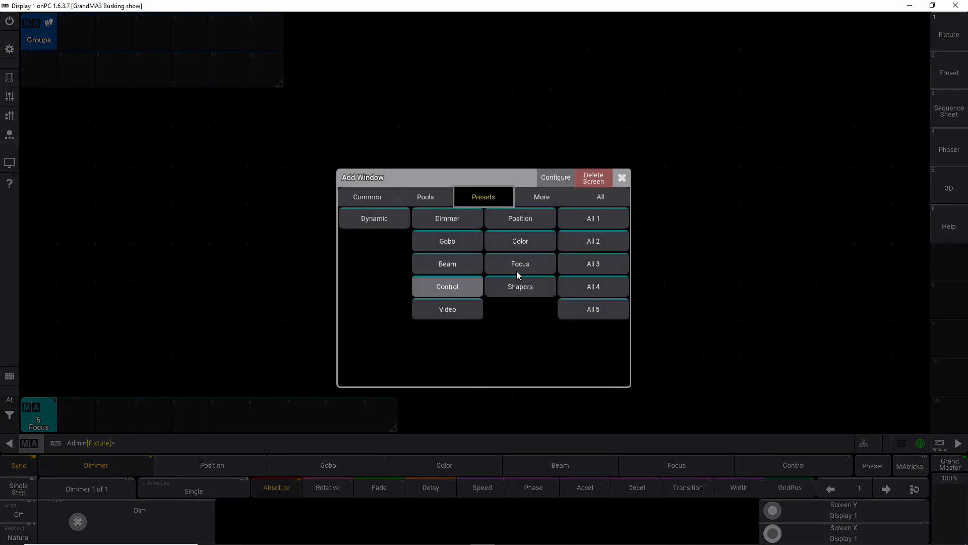
pyautogui.click(465, 264)
pyautogui.moveTo(925, 389); pyautogui.dragTo(398, 397)
# Step: Add a Color preset pool window above the Beam pool and shrink it to the same width
pyautogui.click(43, 340)
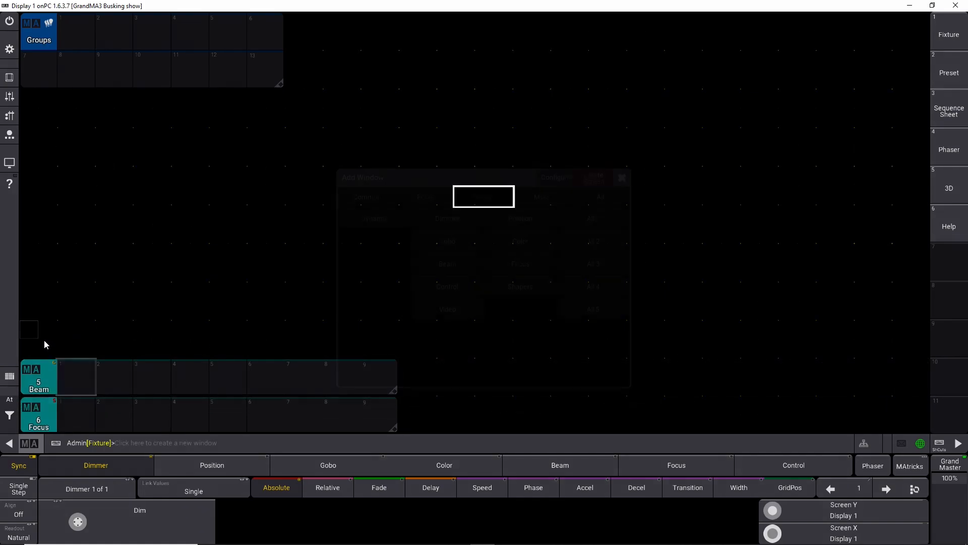
pyautogui.click(524, 241)
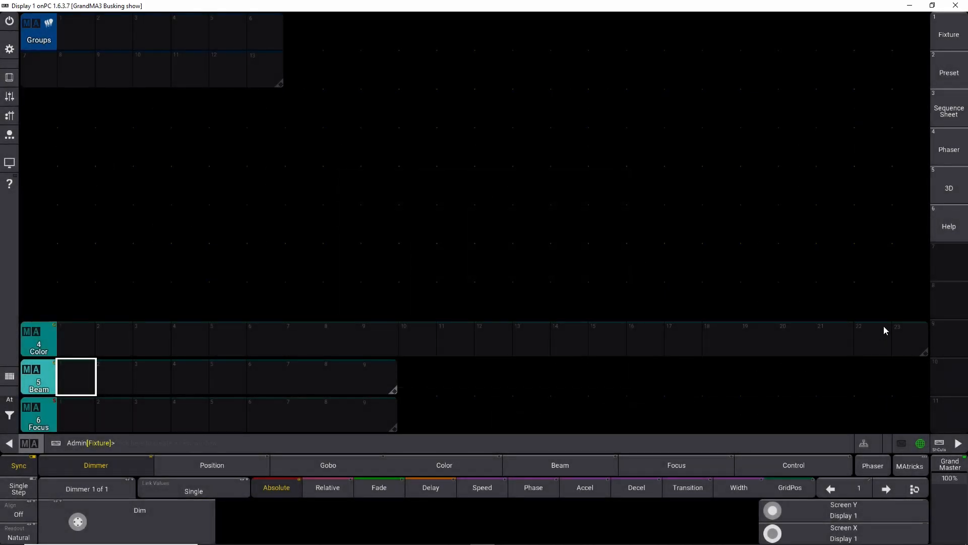
pyautogui.moveTo(924, 353); pyautogui.dragTo(397, 355)
# Step: Add a Gobo preset pool window above the Color pool and shrink it to the same width
pyautogui.click(41, 304)
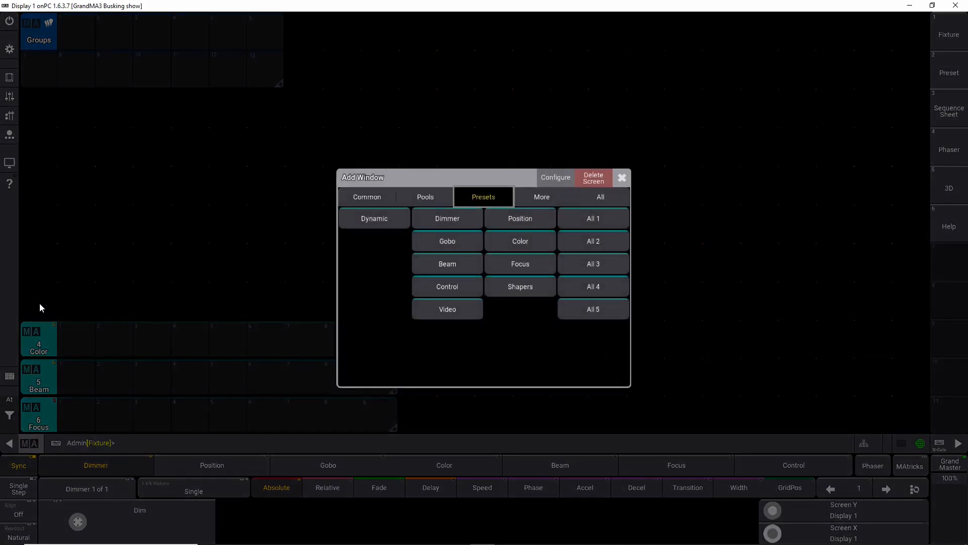
pyautogui.click(424, 242)
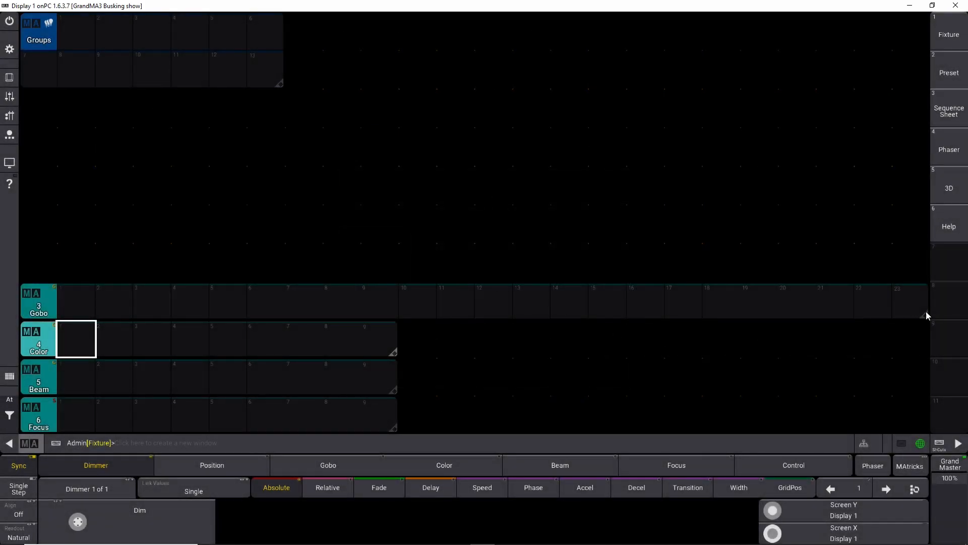
pyautogui.moveTo(928, 315); pyautogui.dragTo(398, 323)
# Step: Add a Position preset pool window above the Gobo pool and shrink it to the same width
pyautogui.click(35, 268)
pyautogui.click(499, 226)
pyautogui.moveTo(925, 276); pyautogui.dragTo(395, 281)
# Step: Add a Dimmer preset pool window above the Position pool and shrink it to the same width
pyautogui.click(41, 226)
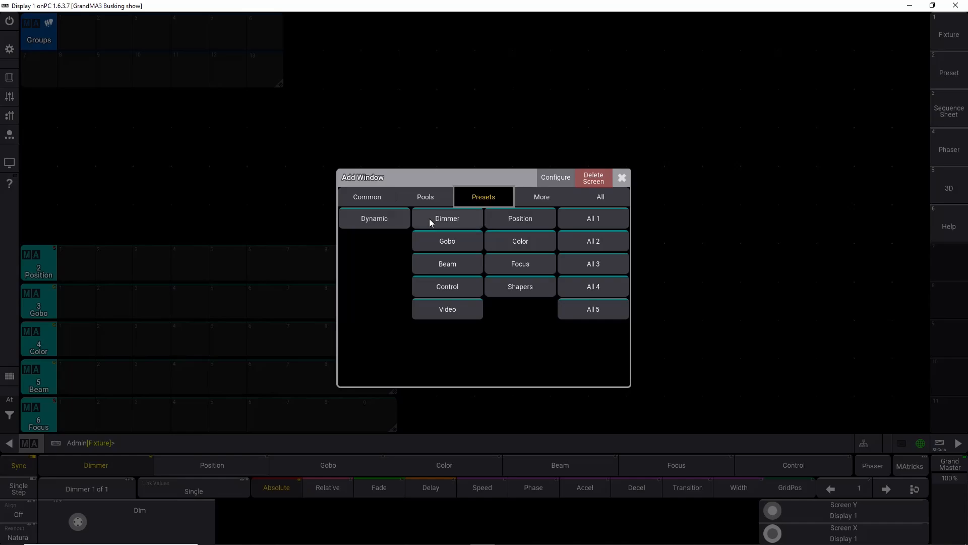
pyautogui.click(435, 220)
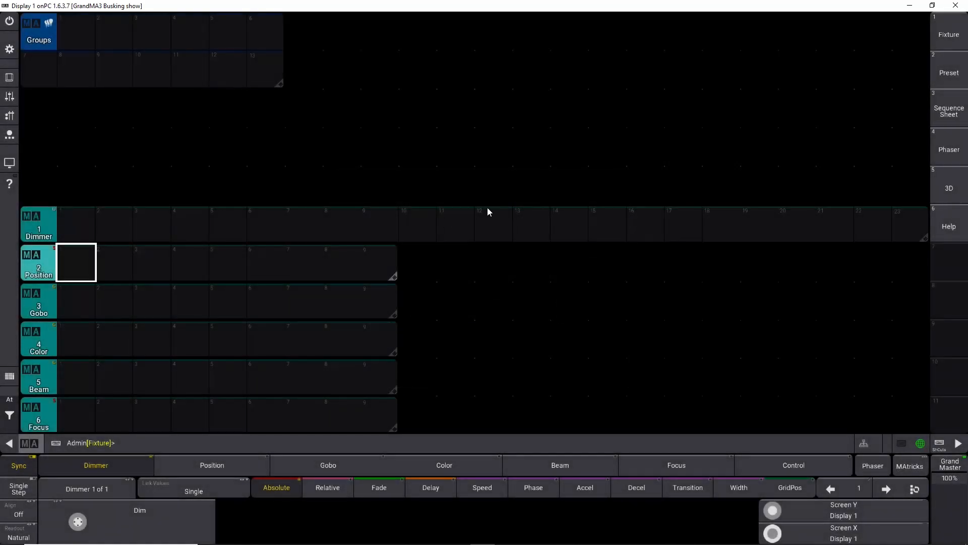
pyautogui.moveTo(927, 238); pyautogui.dragTo(395, 244)
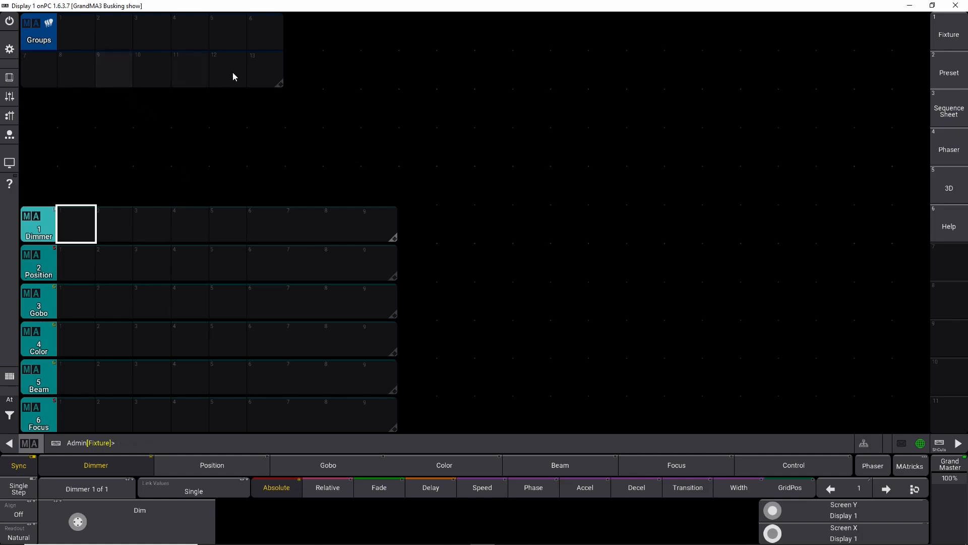
# Step: Widen the Groups pool and stack the preset pools directly beneath it, making the Position pool two rows tall
pyautogui.moveTo(279, 84); pyautogui.dragTo(398, 90)
pyautogui.moveTo(44, 232); pyautogui.dragTo(46, 116)
pyautogui.moveTo(42, 264); pyautogui.dragTo(40, 146)
pyautogui.moveTo(394, 164); pyautogui.dragTo(395, 197)
pyautogui.moveTo(45, 303); pyautogui.dragTo(45, 224)
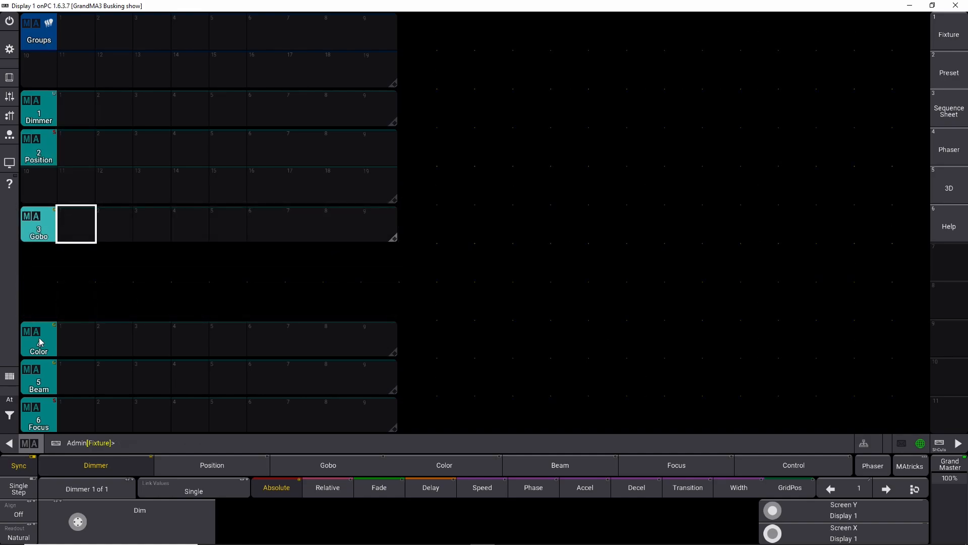
pyautogui.moveTo(44, 348); pyautogui.dragTo(39, 271)
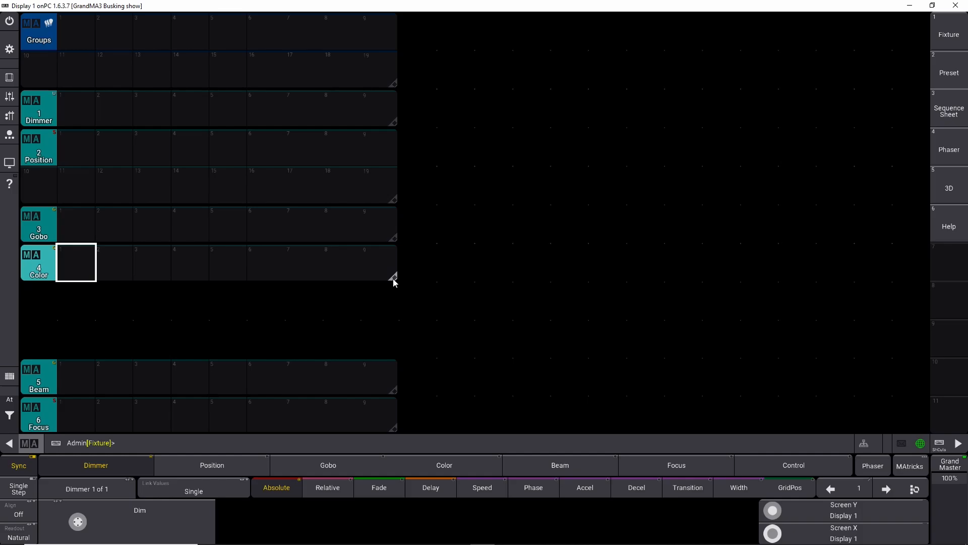
pyautogui.moveTo(45, 387); pyautogui.dragTo(42, 346)
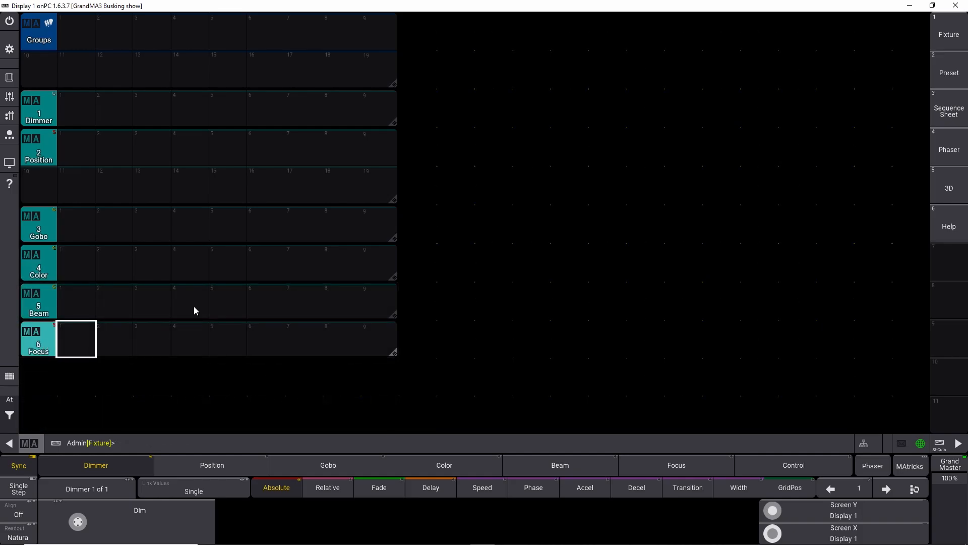
# Step: Add a 3D window and resize and position it in the upper right of the screen
pyautogui.click(416, 34)
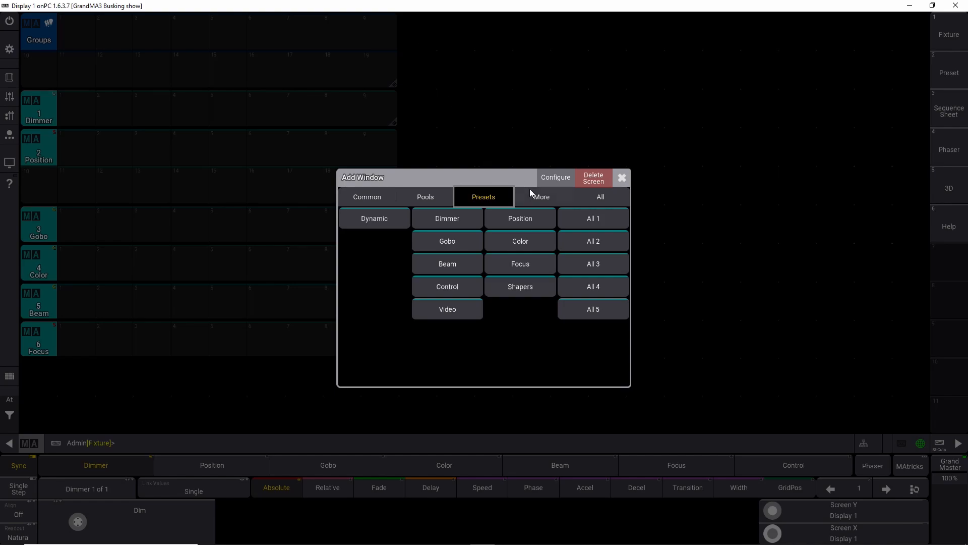
pyautogui.click(425, 198)
pyautogui.click(378, 200)
pyautogui.click(428, 214)
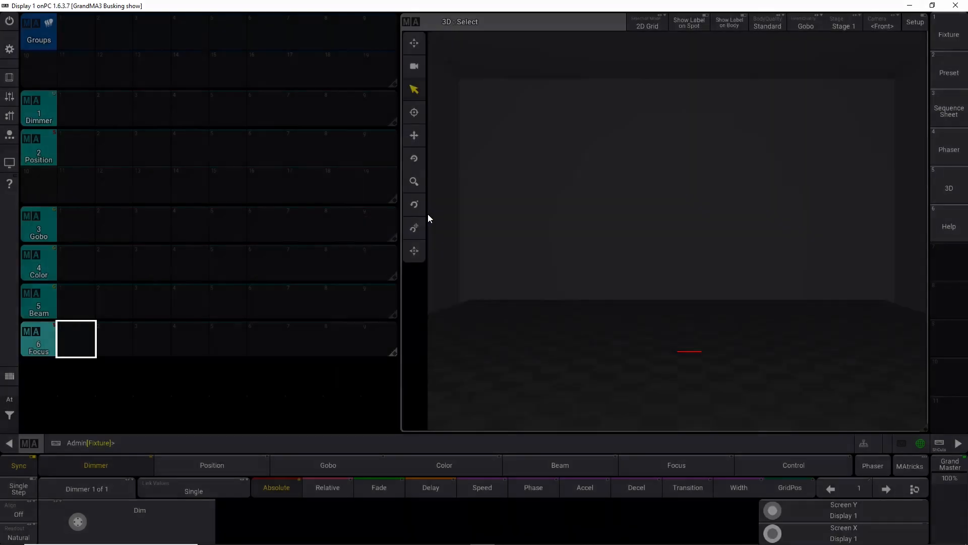
pyautogui.moveTo(924, 429); pyautogui.dragTo(738, 201)
pyautogui.moveTo(431, 26); pyautogui.dragTo(621, 29)
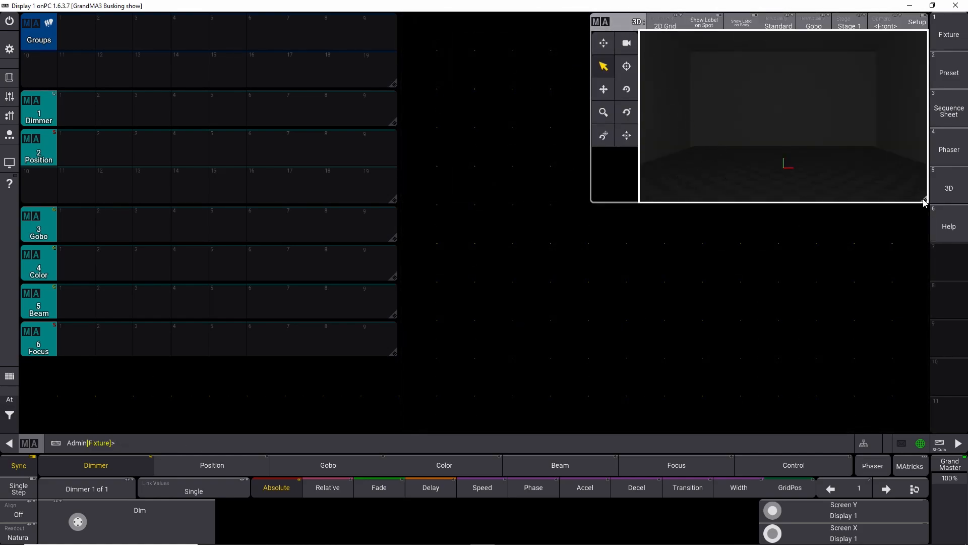
pyautogui.moveTo(924, 203); pyautogui.dragTo(875, 200)
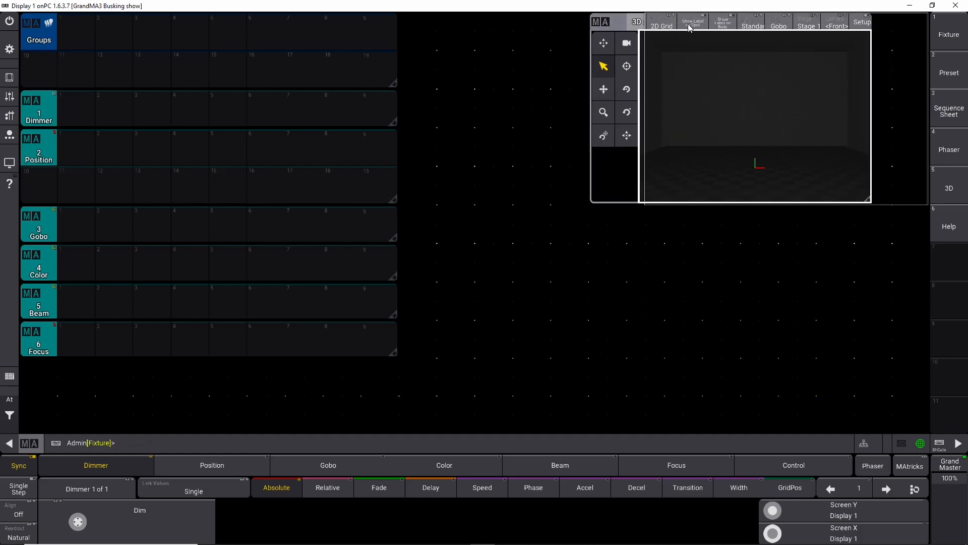
pyautogui.moveTo(690, 28); pyautogui.dragTo(715, 29)
# Step: Add a Playback window between the pools and the 3D window, shortening it to match the 3D window's height
pyautogui.click(413, 29)
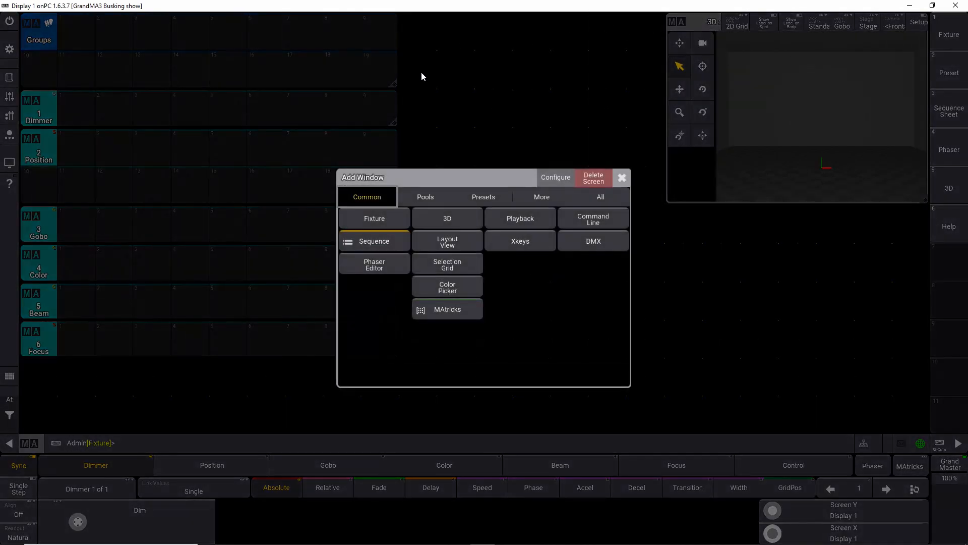
pyautogui.click(510, 217)
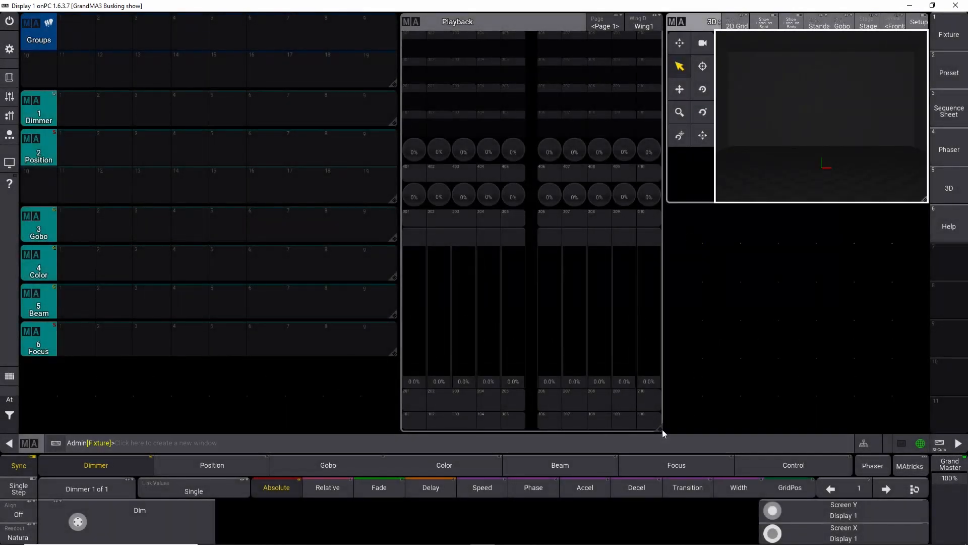
pyautogui.moveTo(661, 428); pyautogui.dragTo(664, 203)
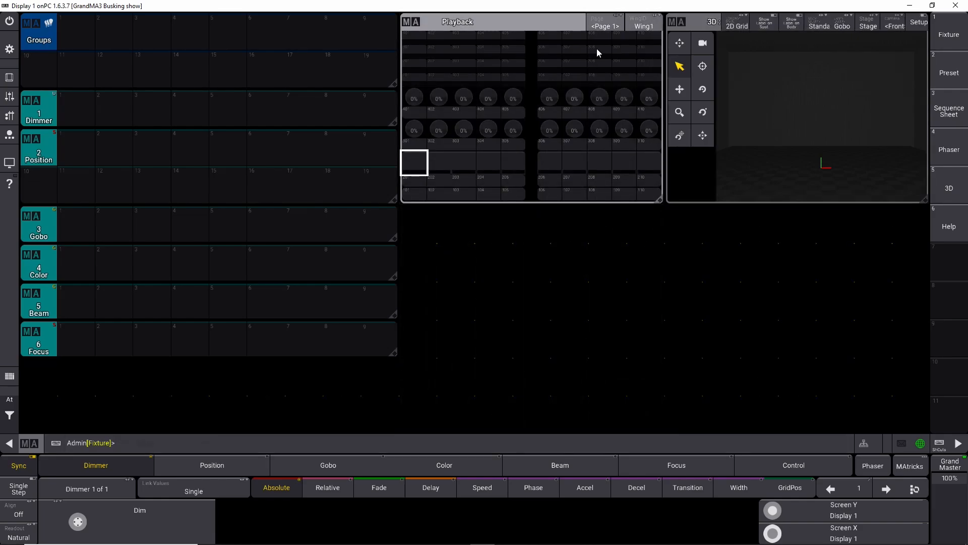
# Step: Set the Playback window to show 2 executor sections
pyautogui.click(464, 32)
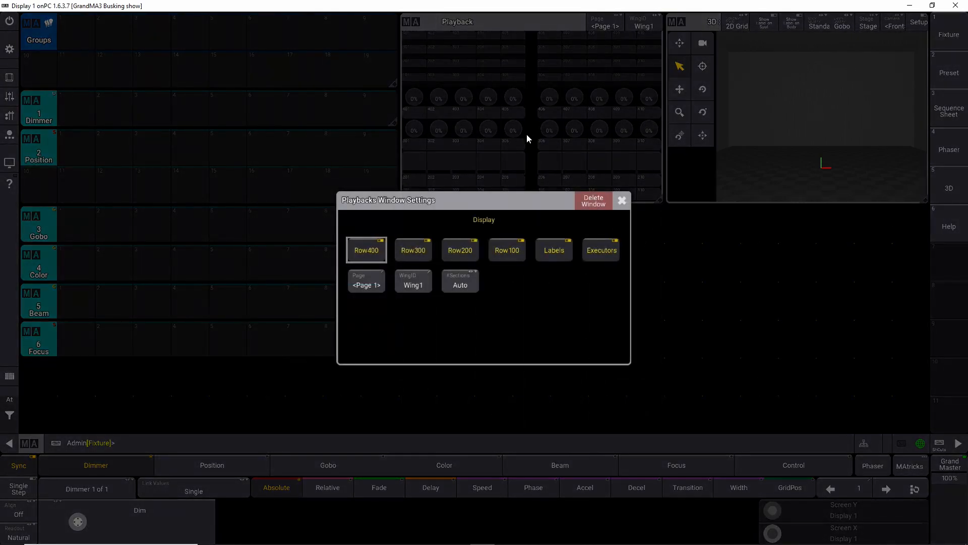
pyautogui.click(474, 286)
pyautogui.click(462, 300)
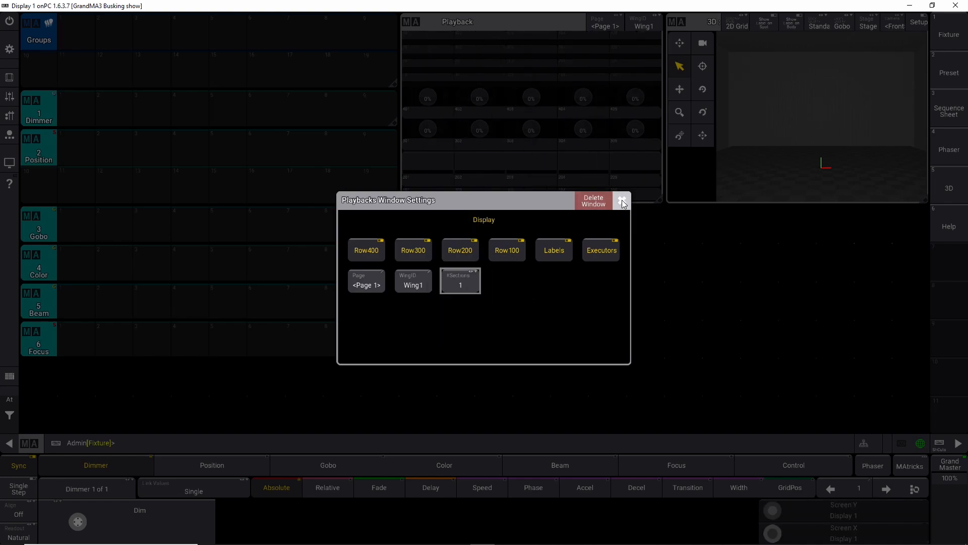
pyautogui.click(467, 281)
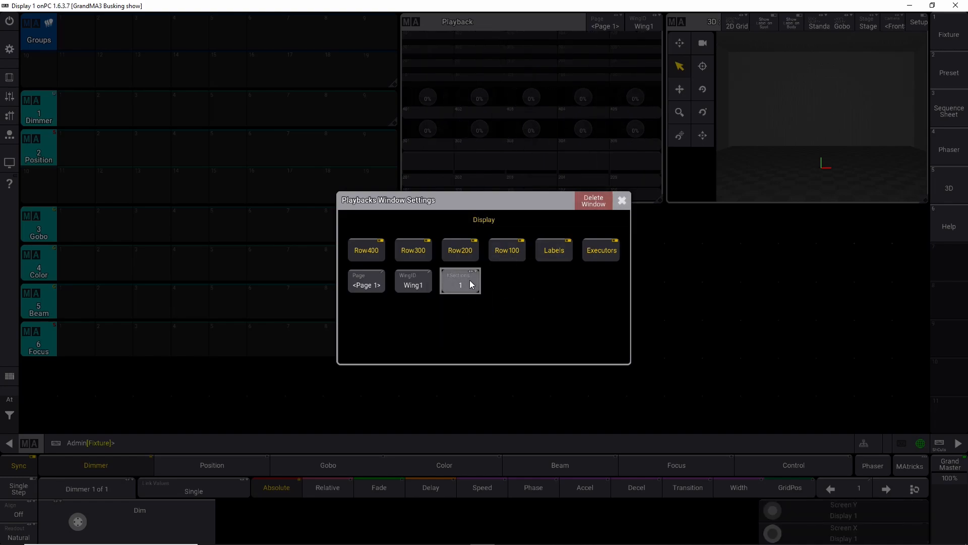
pyautogui.click(461, 295)
pyautogui.click(620, 201)
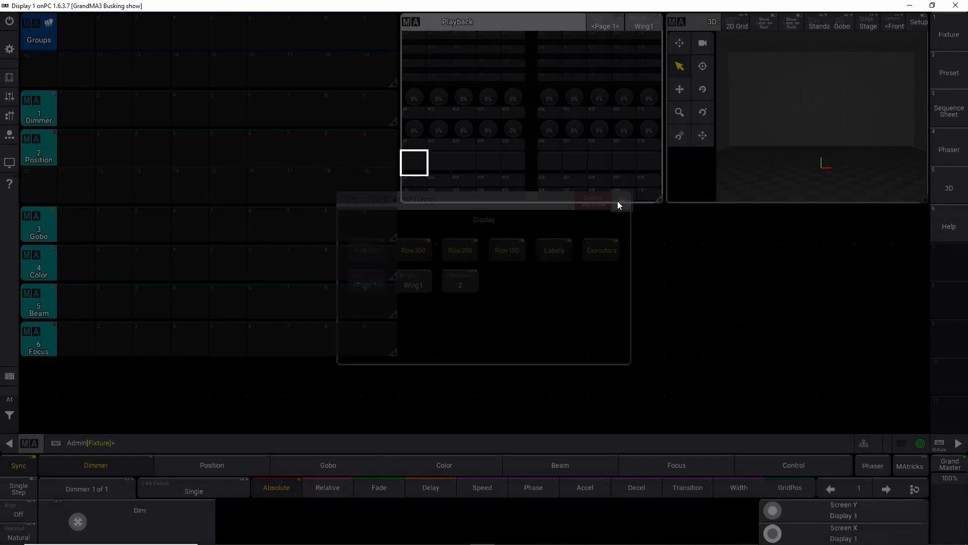
# Step: Hide Row400 in the Playback window display settings, keeping the other rows, labels and executors shown
pyautogui.click(414, 31)
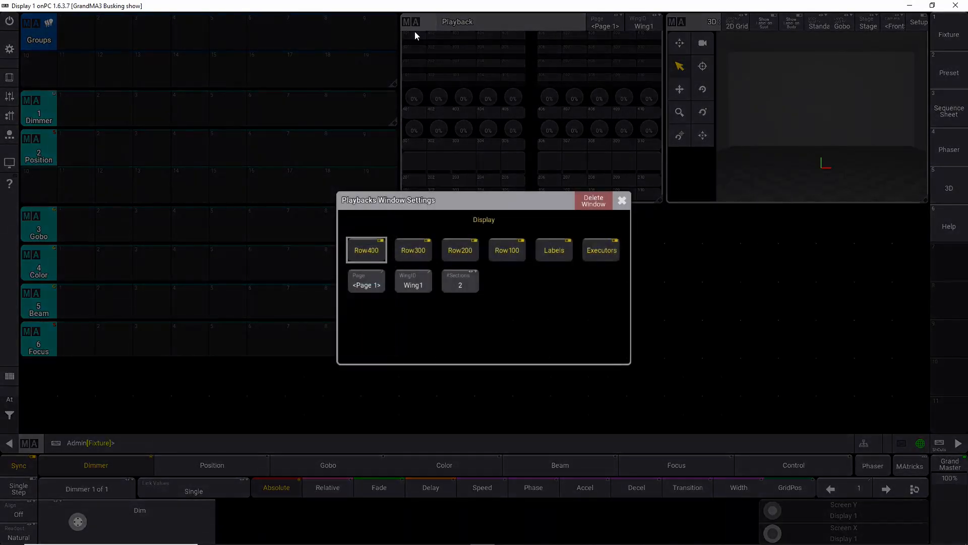
pyautogui.click(377, 250)
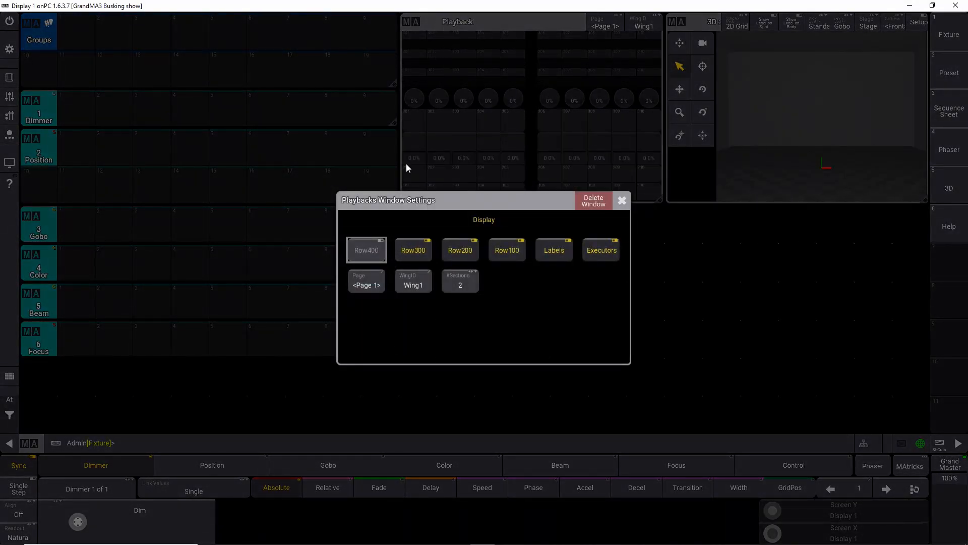
pyautogui.click(412, 249)
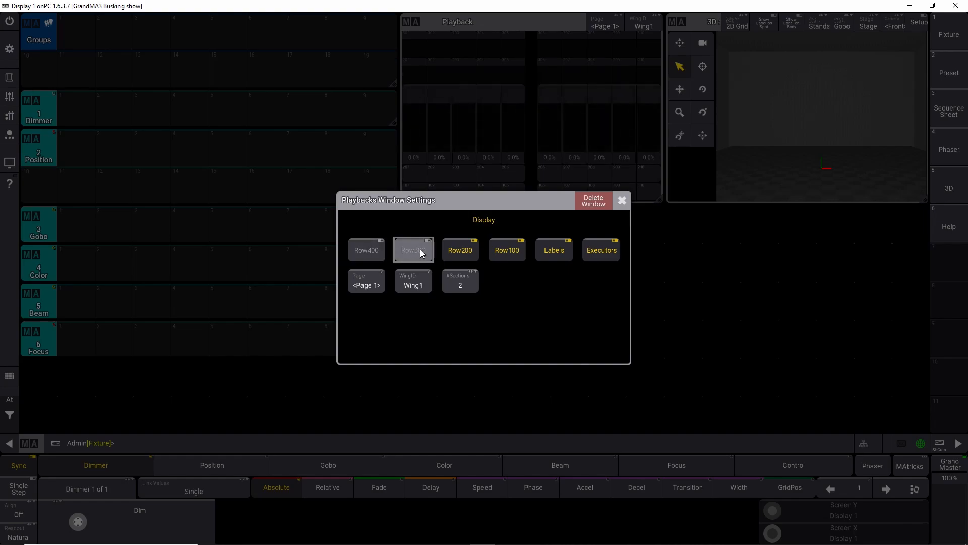
pyautogui.click(419, 250)
pyautogui.click(456, 250)
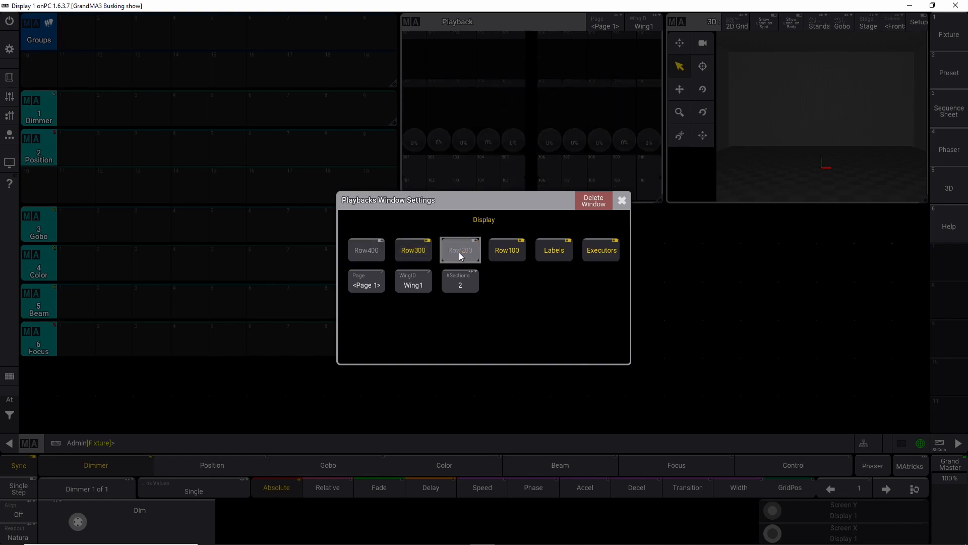
pyautogui.click(459, 251)
pyautogui.click(508, 251)
pyautogui.click(509, 251)
pyautogui.click(554, 251)
pyautogui.click(554, 249)
pyautogui.click(554, 250)
pyautogui.click(554, 249)
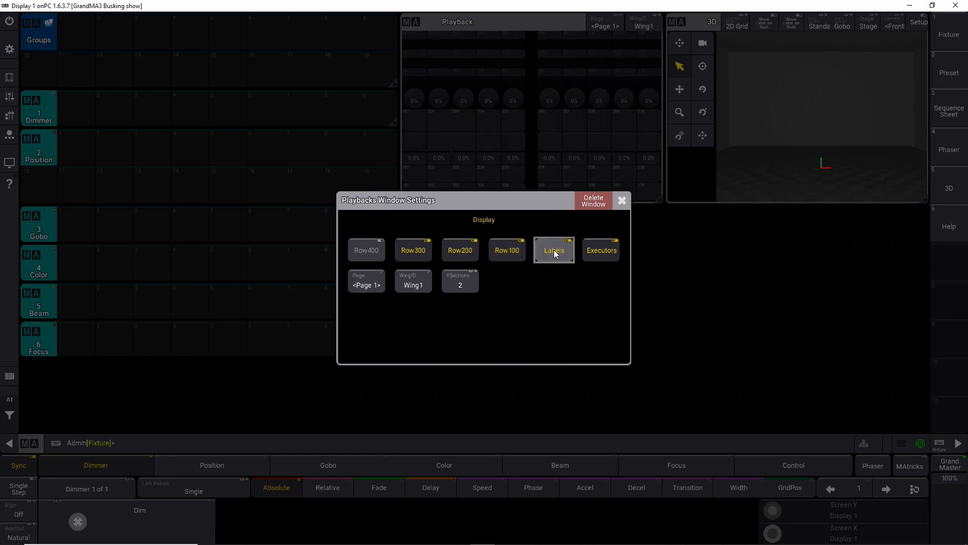
pyautogui.click(599, 251)
pyautogui.click(599, 252)
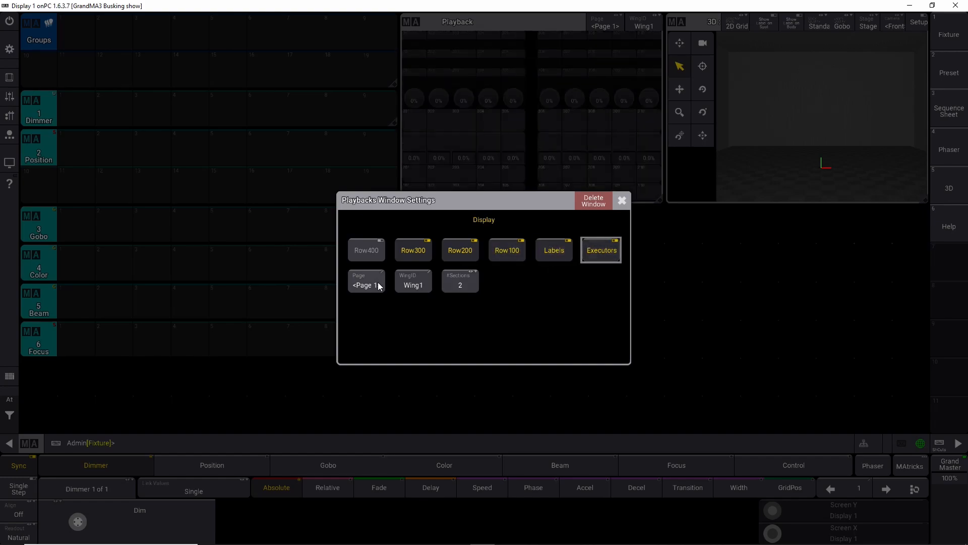
pyautogui.click(622, 200)
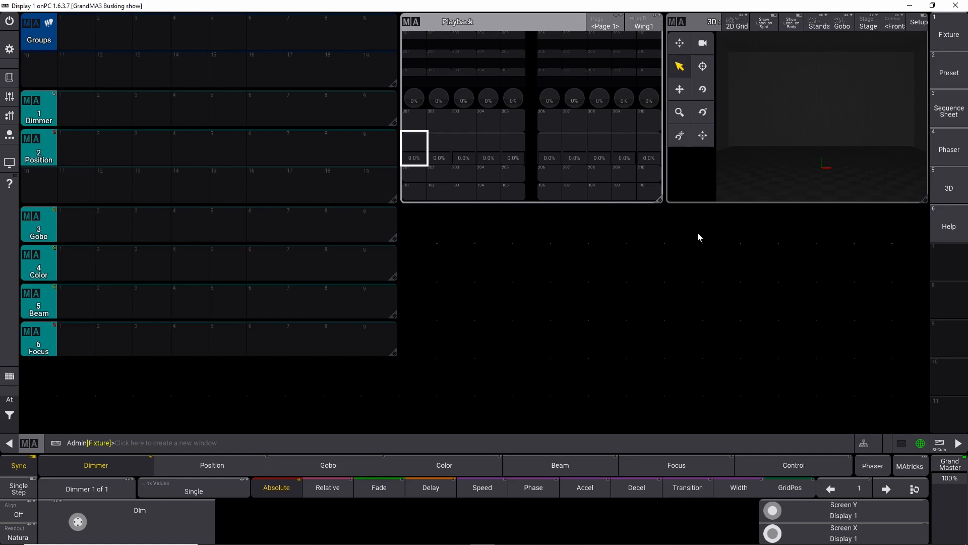
# Step: Store the current screen layout as view button 7 with the label "Main View"
pyautogui.click(939, 444)
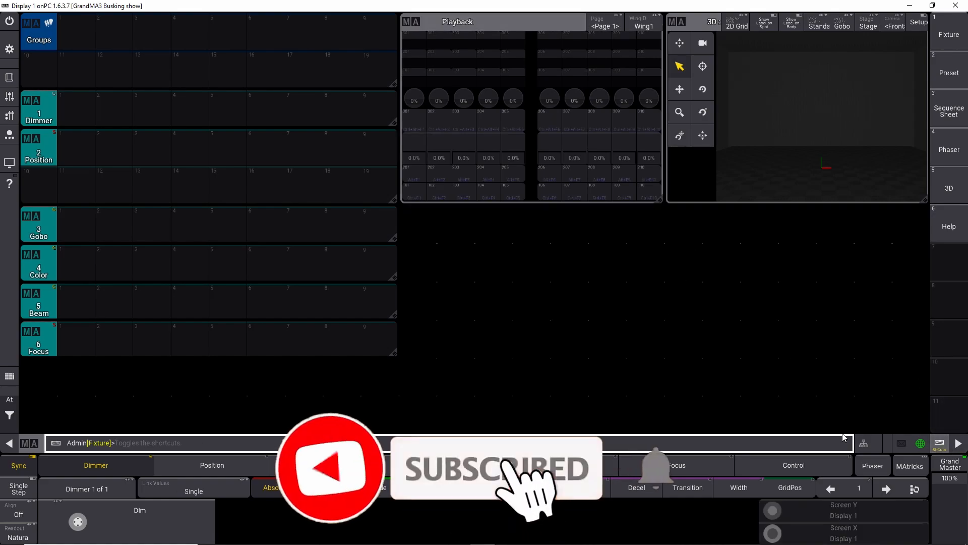
pyautogui.press('s')
pyautogui.press('s')
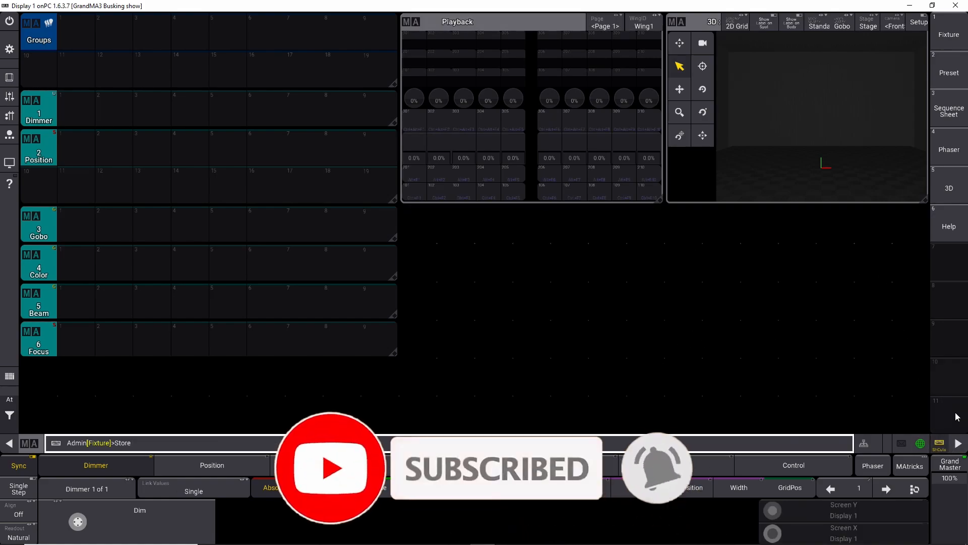
pyautogui.click(948, 262)
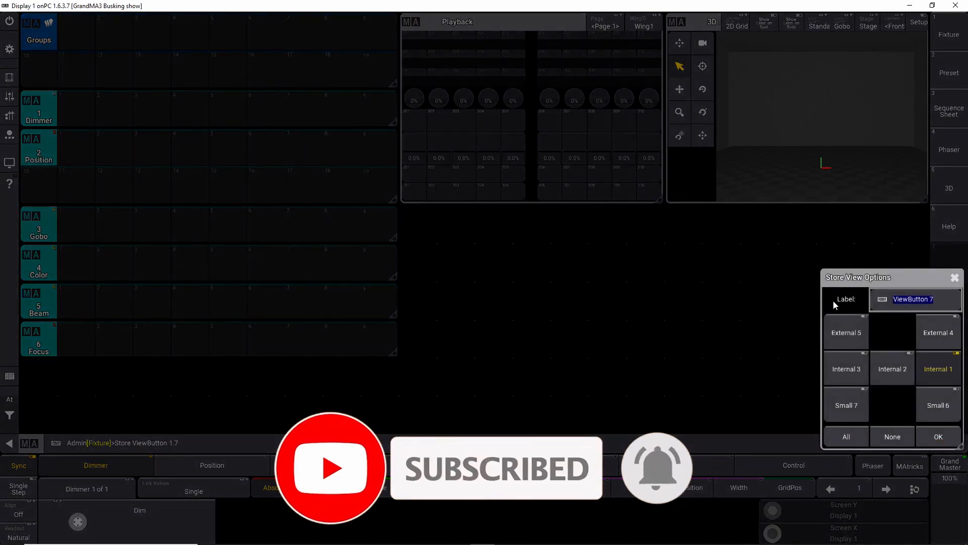
pyautogui.write('Main')
pyautogui.press('Return')
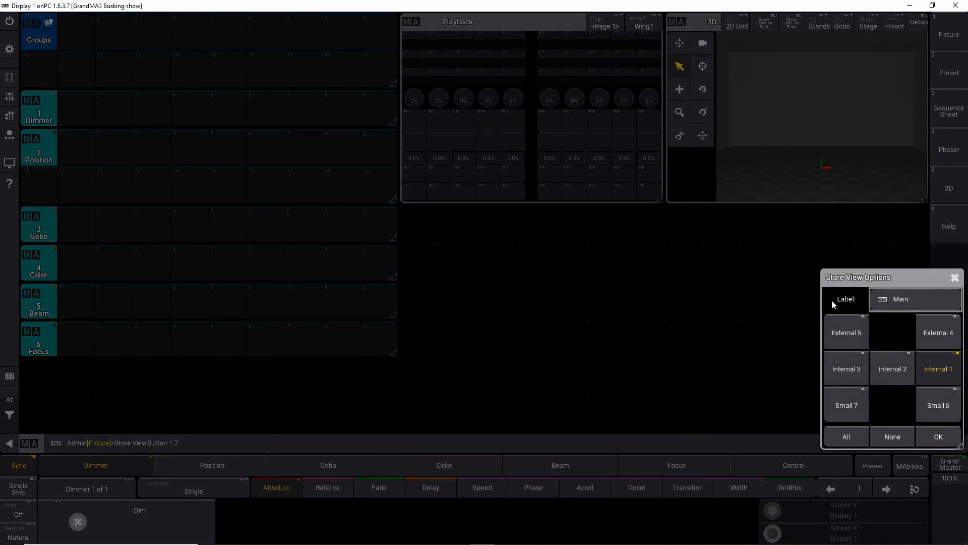
pyautogui.write('View')
pyautogui.press('Return')
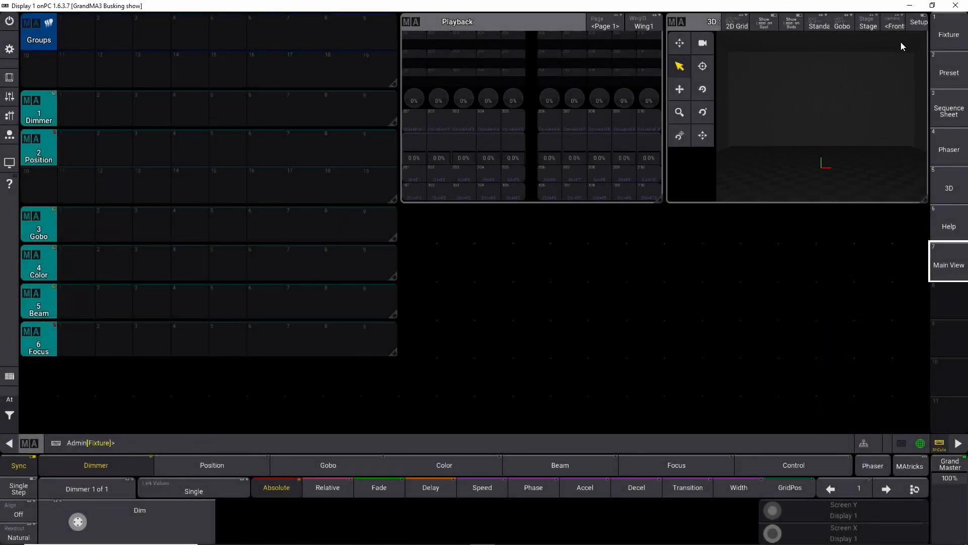
# Step: Switch to other stored views and back to Main View to check the stored layout
pyautogui.click(944, 36)
pyautogui.click(948, 69)
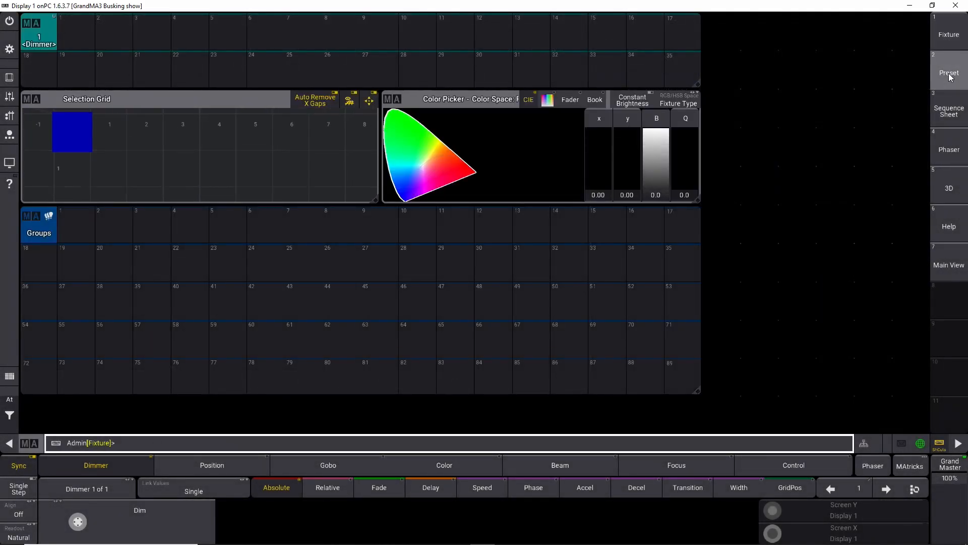
pyautogui.click(948, 265)
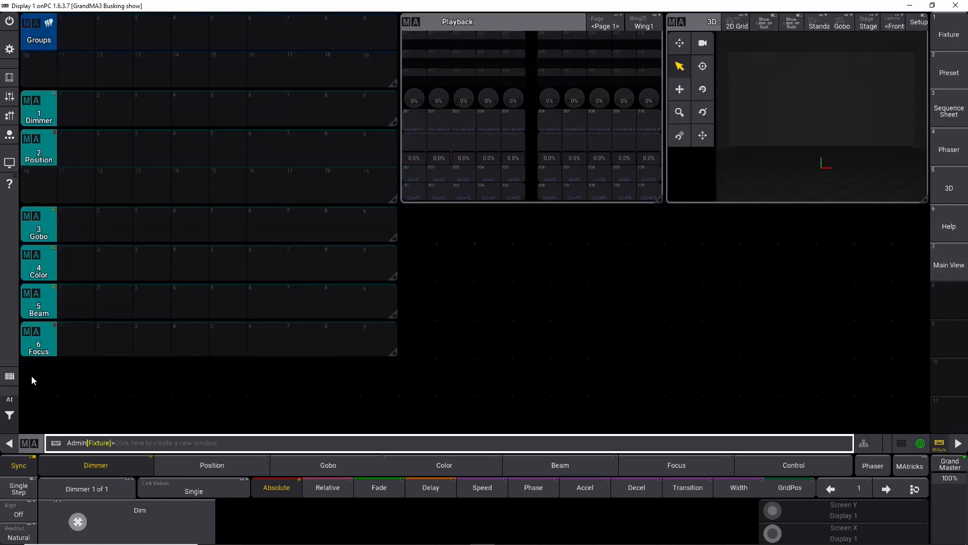
# Step: Add a Macros pool window below the Focus pool and size it to match the other pools' width
pyautogui.click(35, 415)
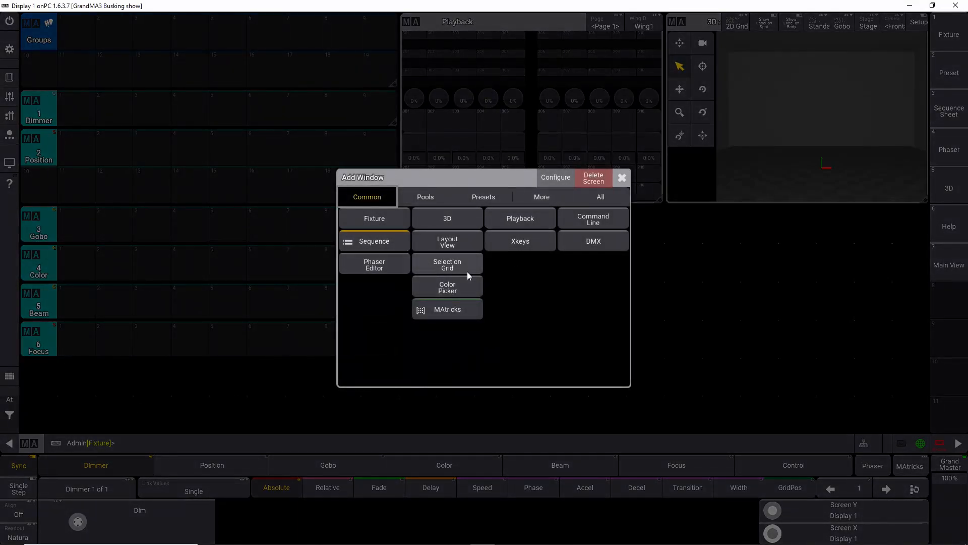
pyautogui.click(413, 201)
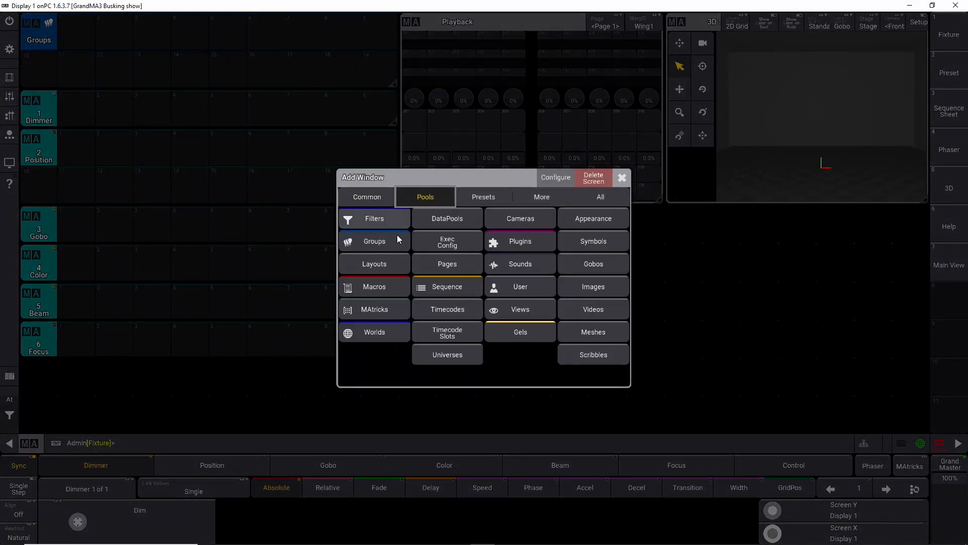
pyautogui.click(387, 282)
pyautogui.moveTo(927, 427); pyautogui.dragTo(393, 427)
pyautogui.moveTo(45, 419); pyautogui.dragTo(45, 382)
pyautogui.moveTo(396, 392); pyautogui.dragTo(392, 425)
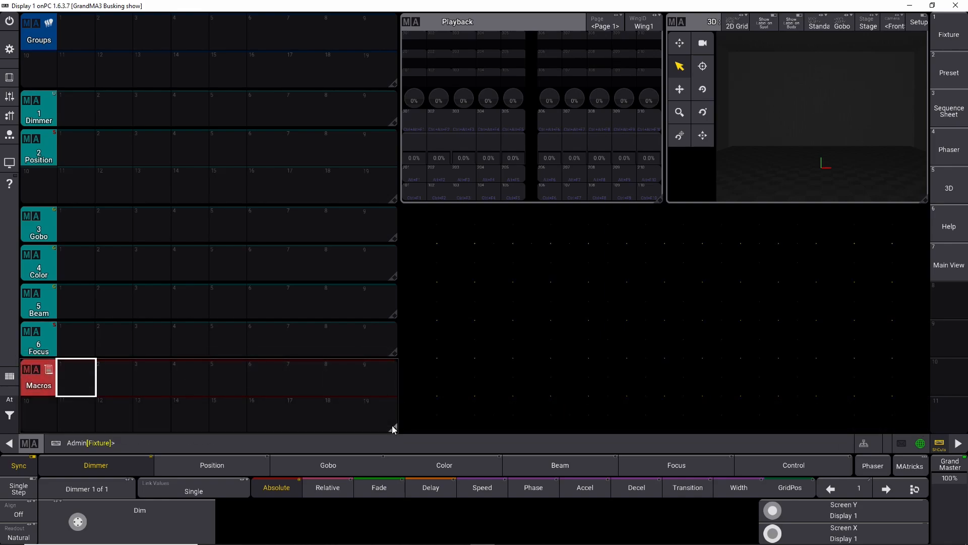
# Step: Create macro 1 by importing the predefined "previous" macro from the library
pyautogui.click(78, 375)
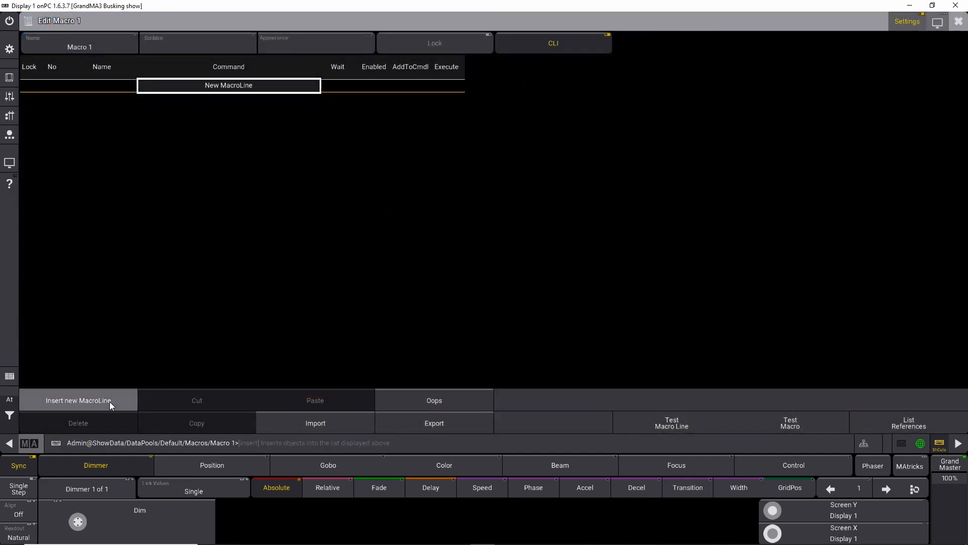
pyautogui.click(295, 424)
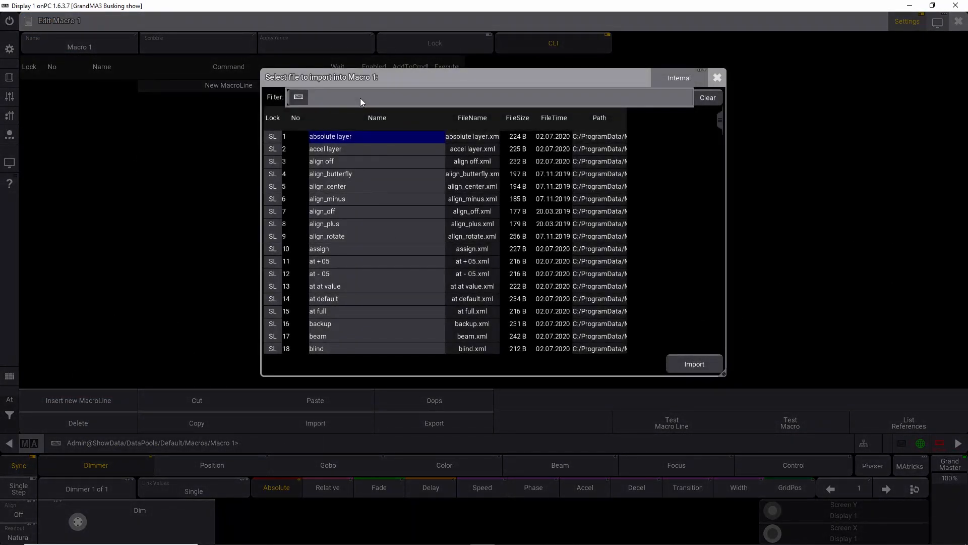
pyautogui.write('pre')
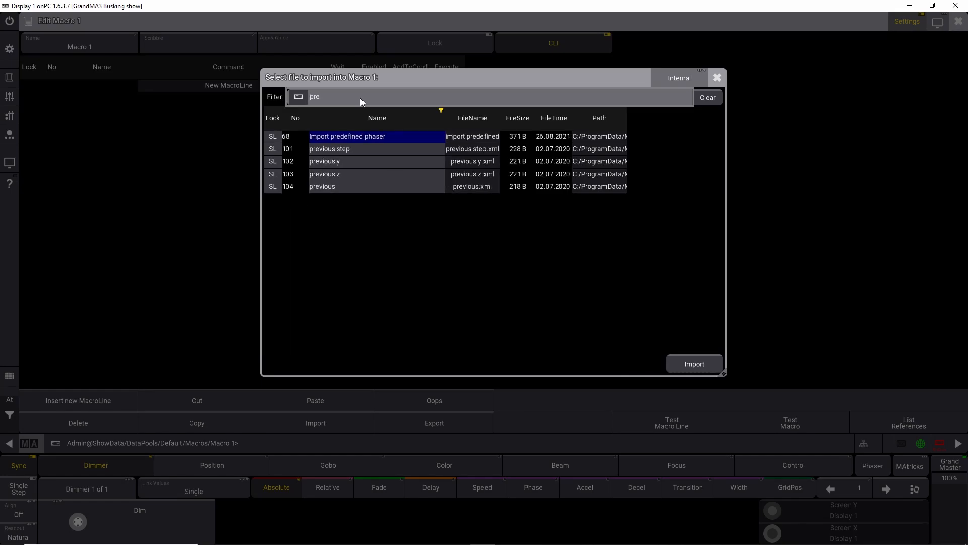
pyautogui.press('Down')
pyautogui.press('Down')
pyautogui.press('Down')
pyautogui.press('Down')
pyautogui.press('Return')
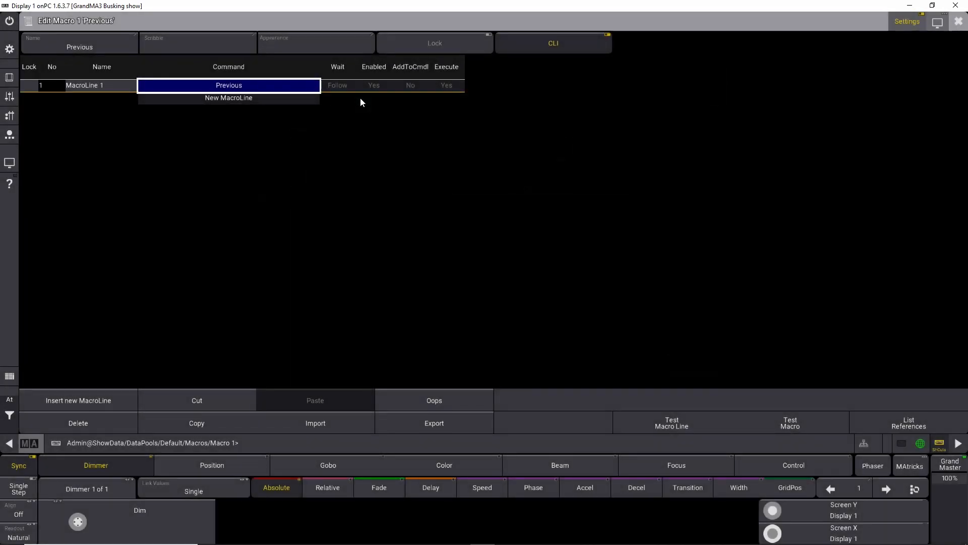
pyautogui.click(959, 20)
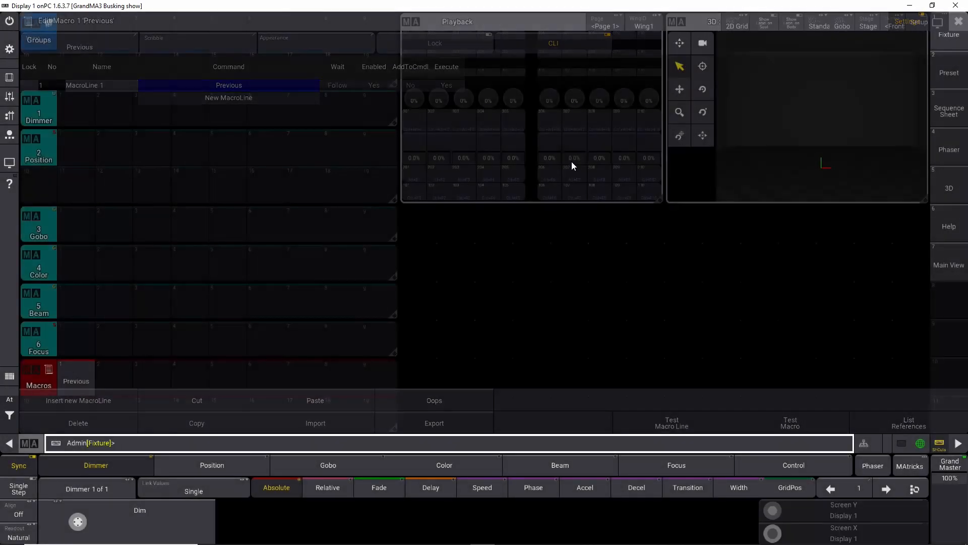
# Step: Create macro 2 by importing the predefined "next" macro from the library
pyautogui.click(106, 373)
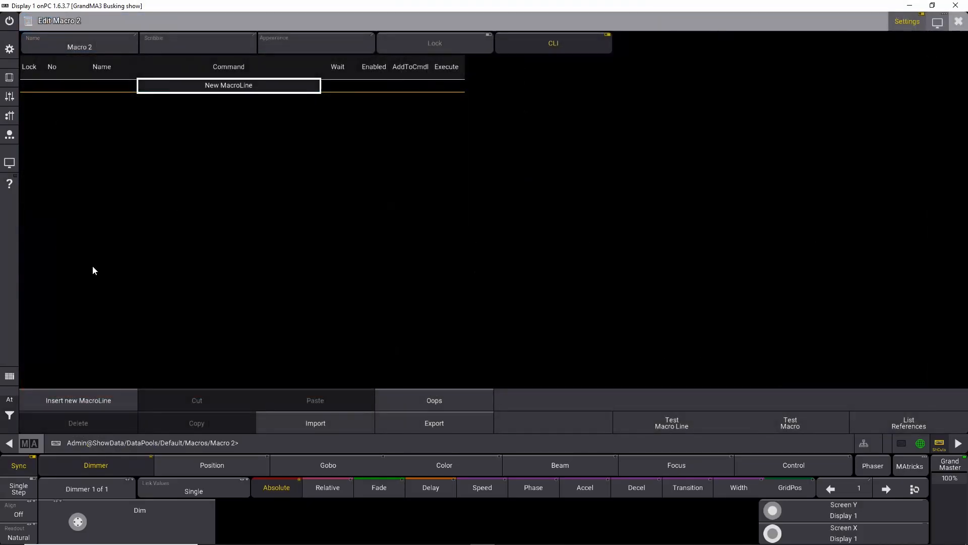
pyautogui.click(88, 396)
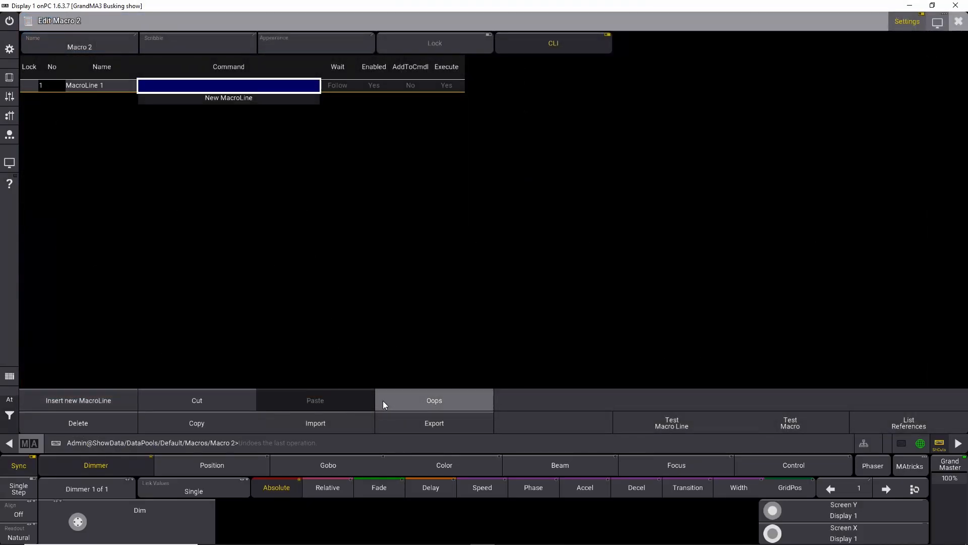
pyautogui.click(309, 424)
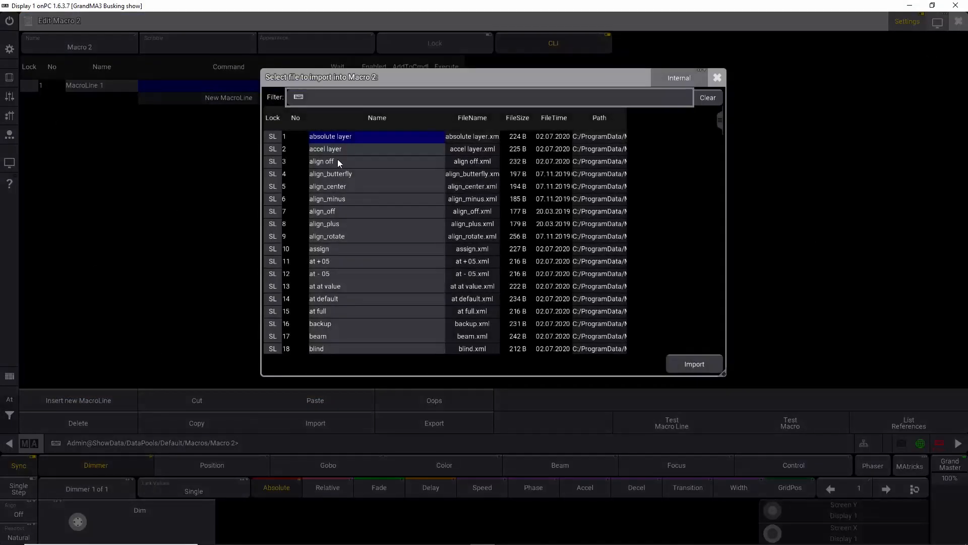
pyautogui.write('next')
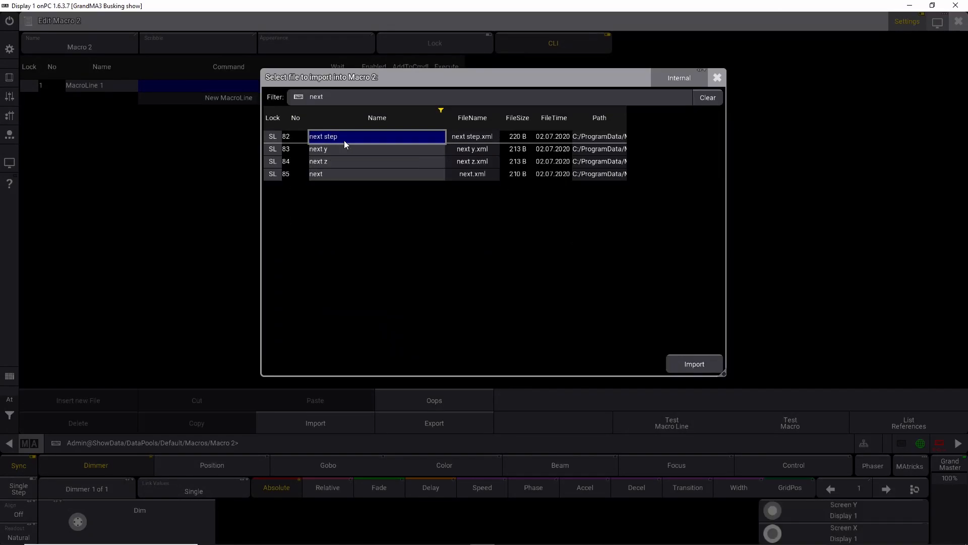
pyautogui.click(348, 173)
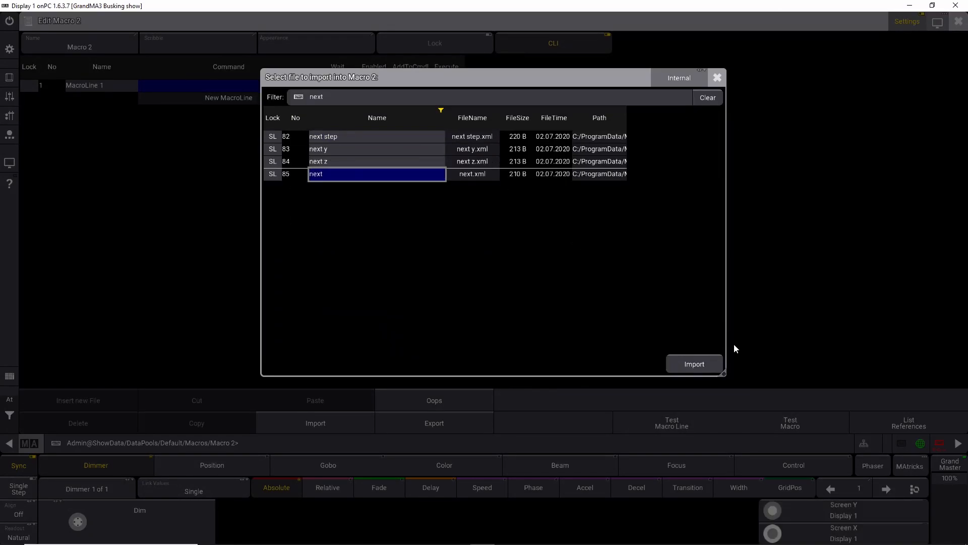
pyautogui.click(708, 366)
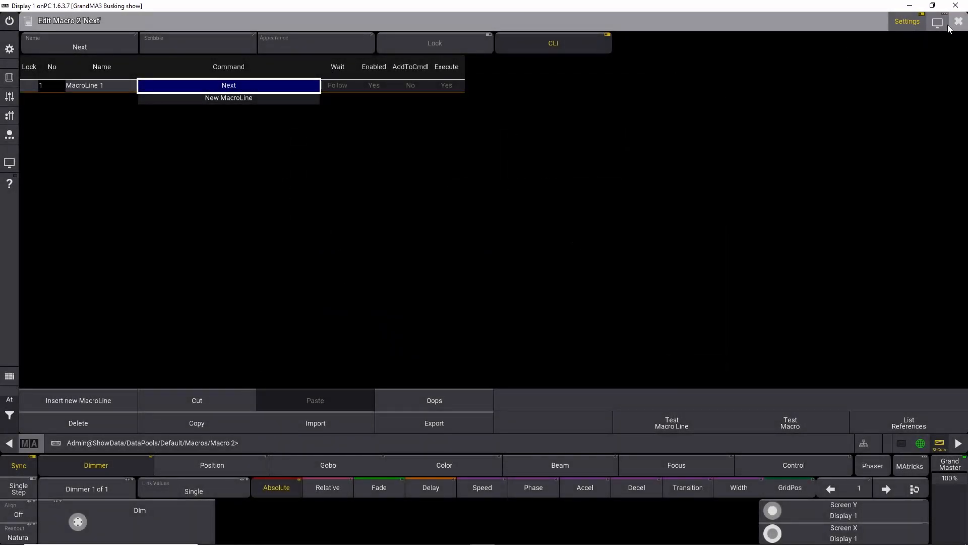
pyautogui.click(959, 21)
# Step: Create macro 3 by importing the predefined "highlight" macro from the library
pyautogui.click(160, 378)
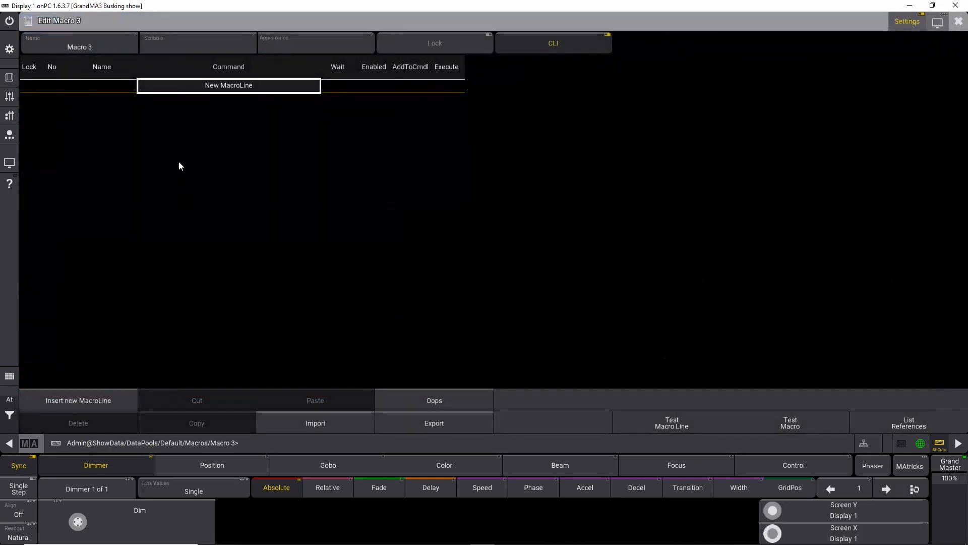
pyautogui.click(105, 400)
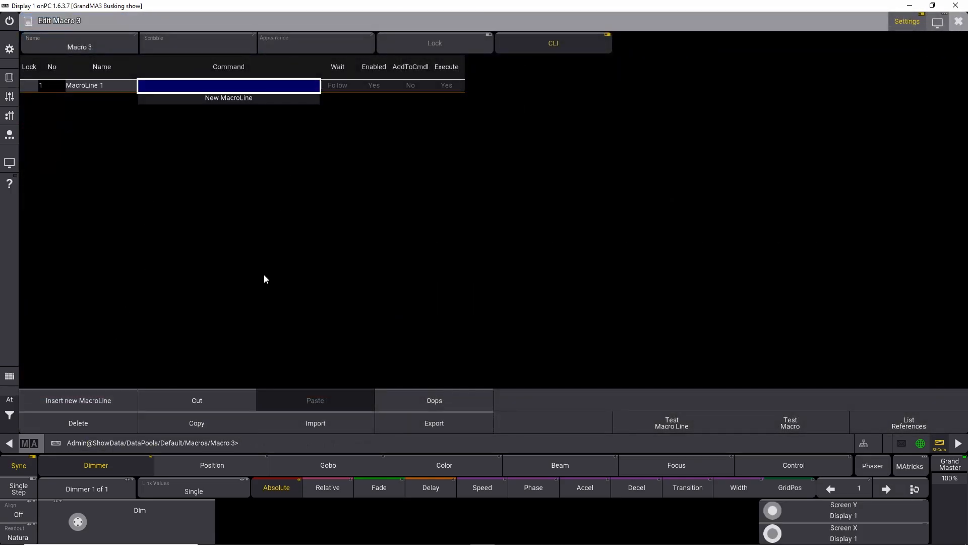
pyautogui.click(198, 91)
pyautogui.click(823, 165)
pyautogui.click(316, 423)
pyautogui.write('high')
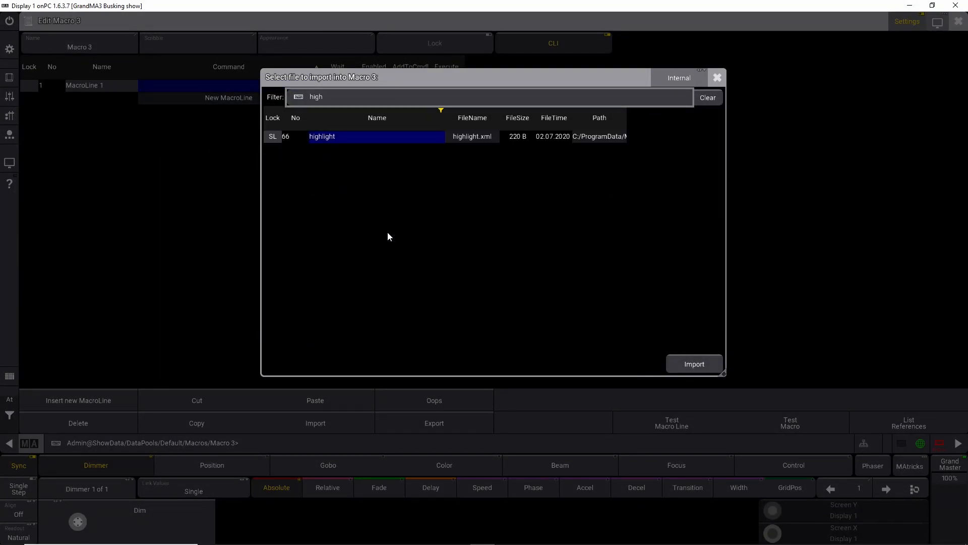
pyautogui.click(392, 135)
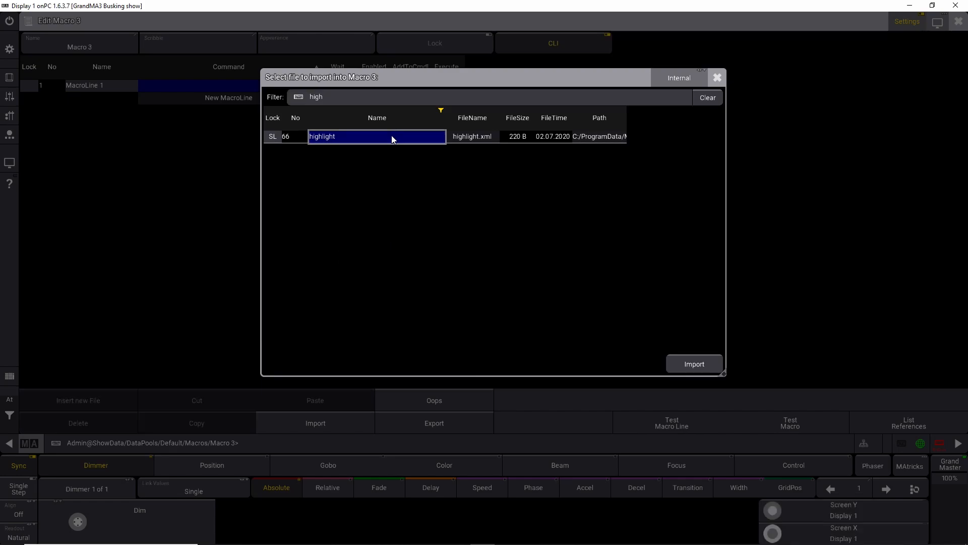
pyautogui.click(695, 365)
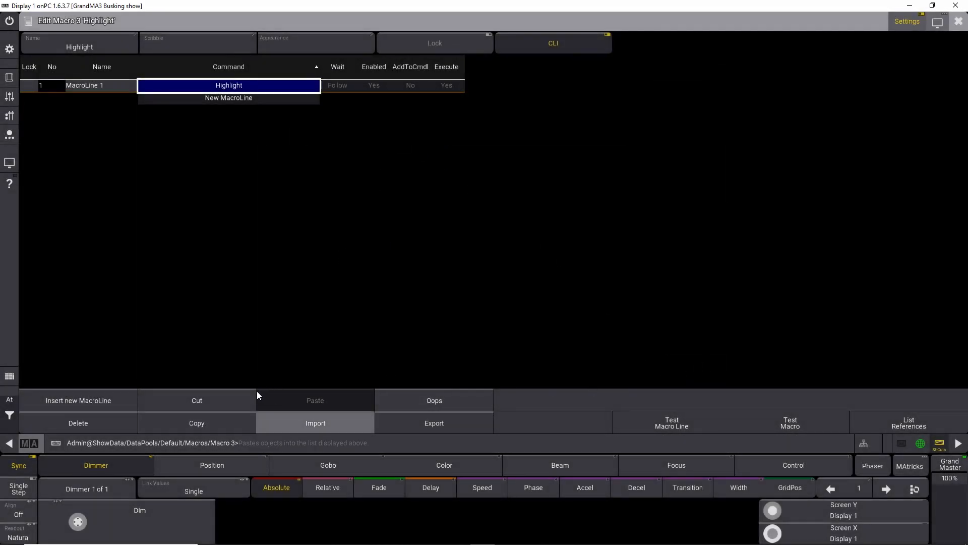
pyautogui.click(960, 24)
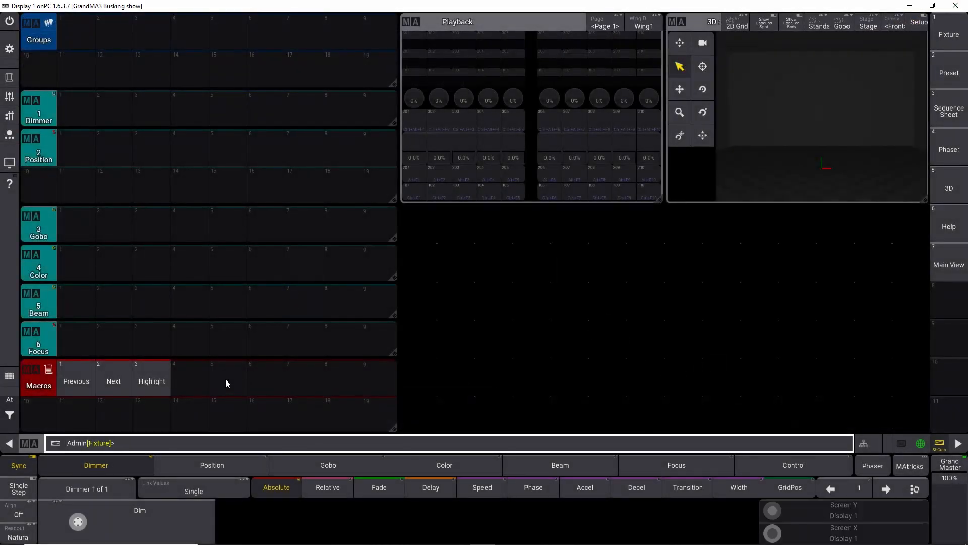
# Step: Create macro 5 by importing the predefined "store" macro from the library
pyautogui.click(223, 379)
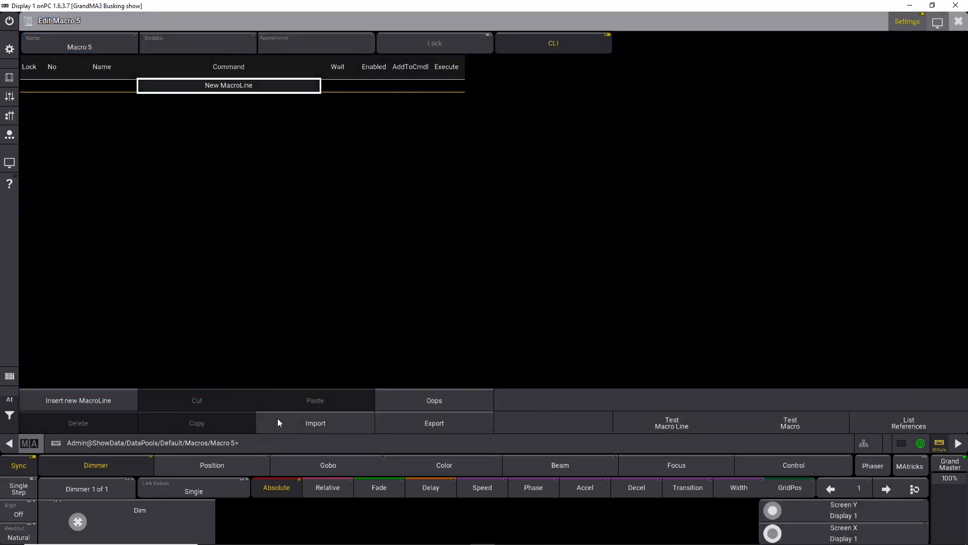
pyautogui.click(313, 422)
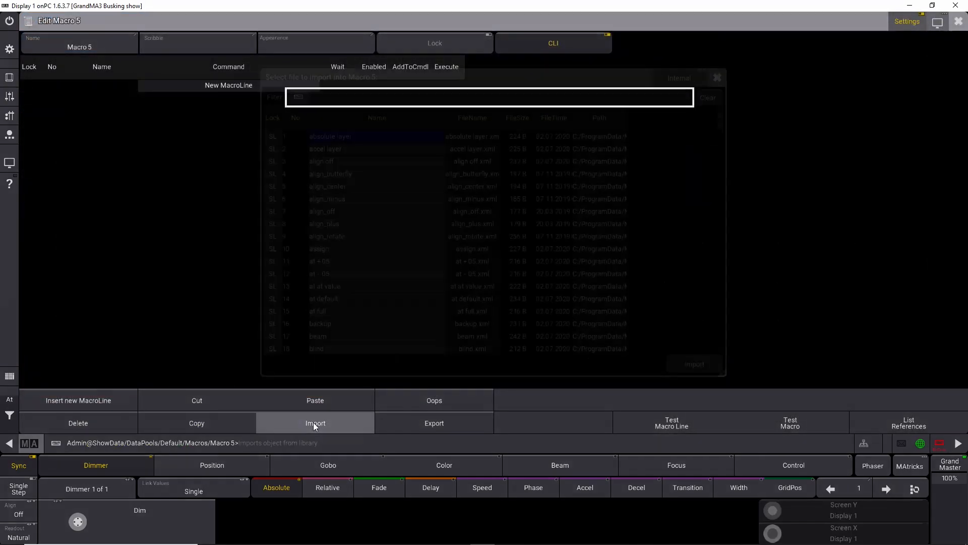
pyautogui.write('store')
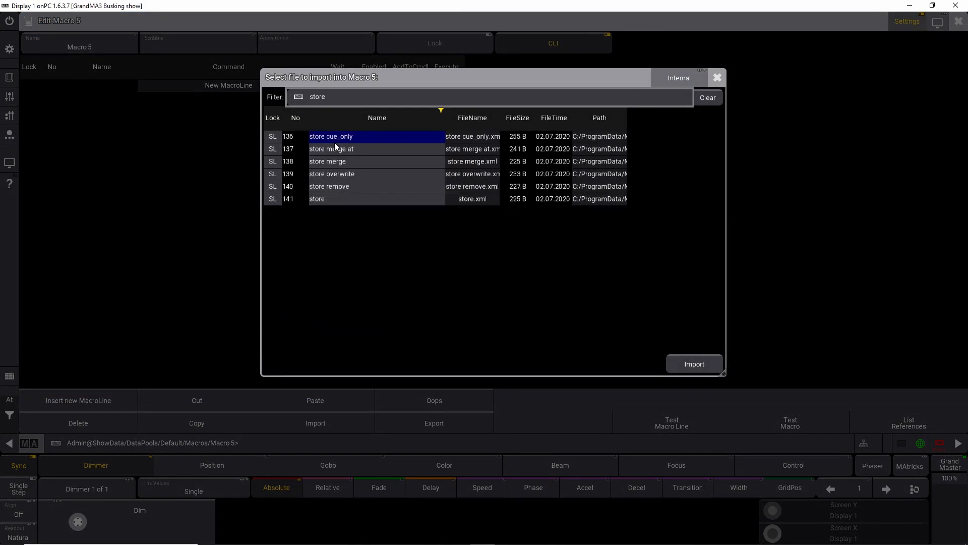
pyautogui.click(354, 198)
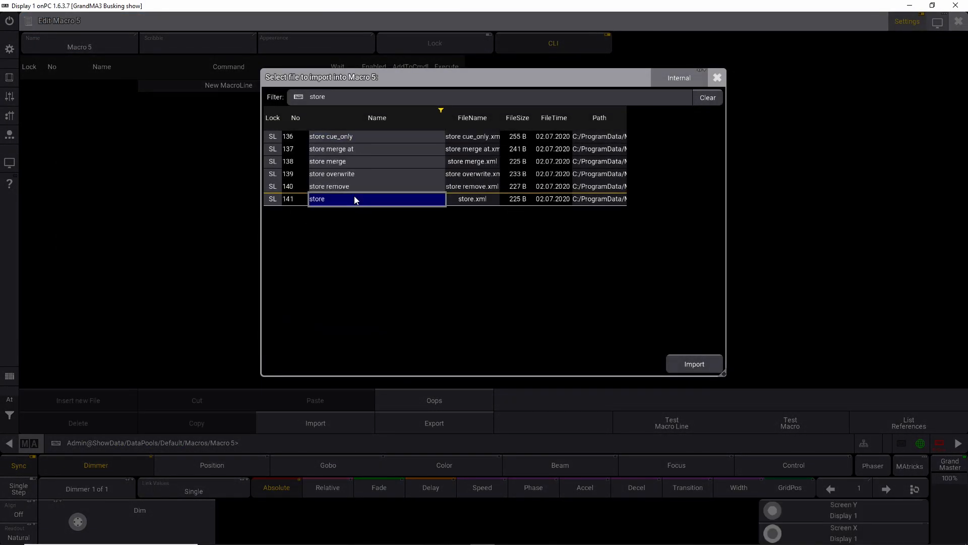
pyautogui.click(690, 364)
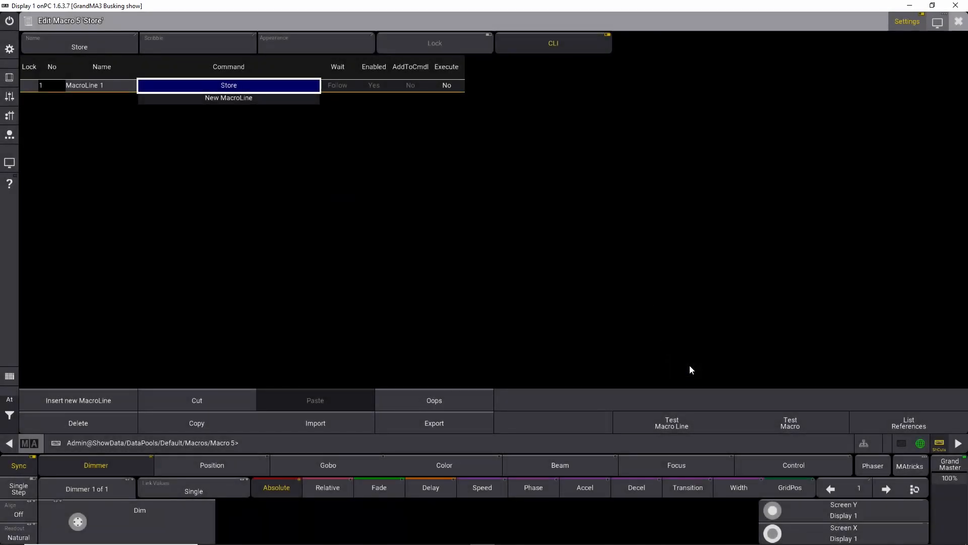
pyautogui.click(958, 21)
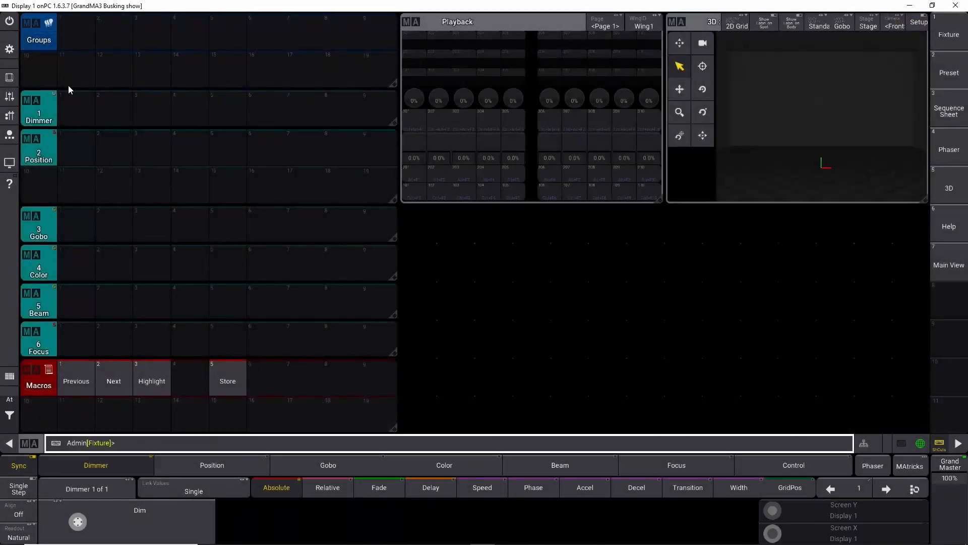
# Step: Open and close the Command Section, then run the Store macro from the Macros pool to test it
pyautogui.click(7, 77)
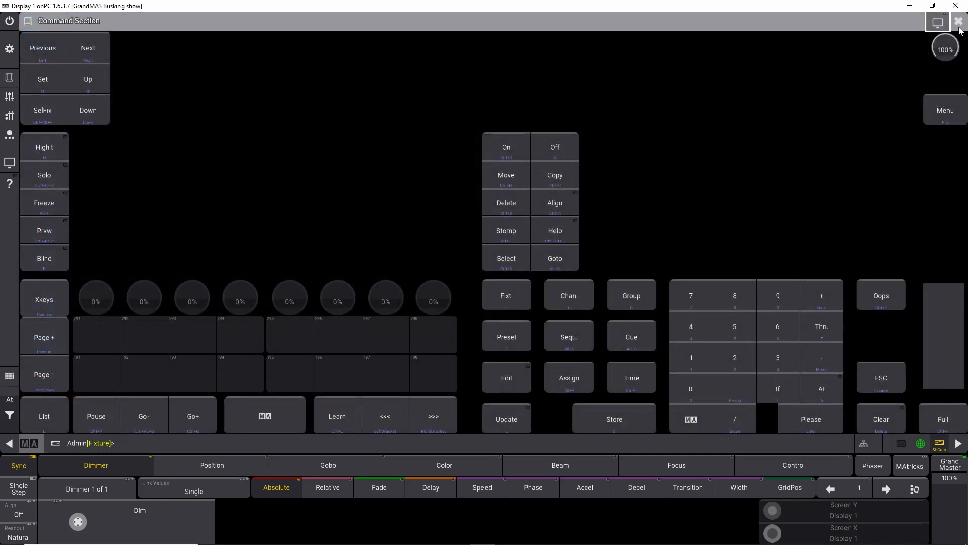
pyautogui.click(958, 22)
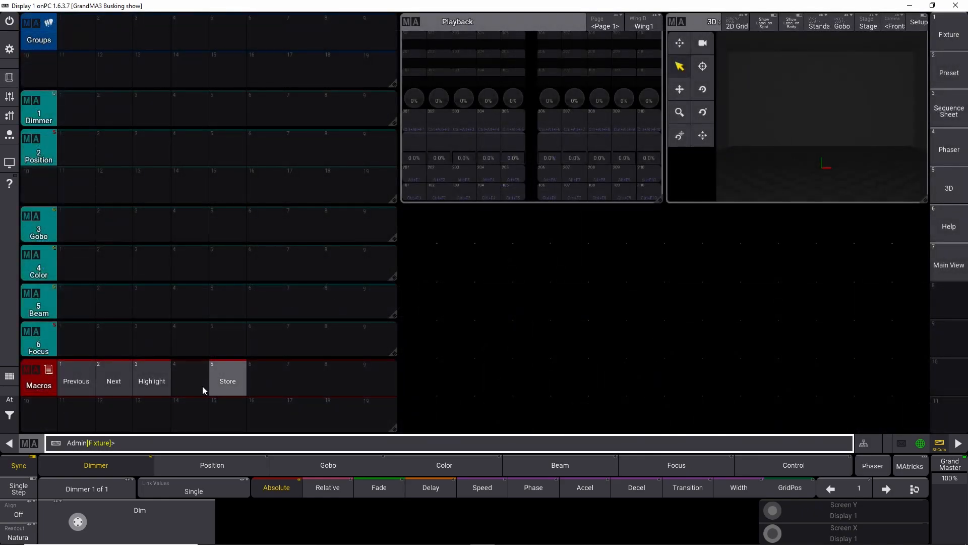
pyautogui.click(235, 382)
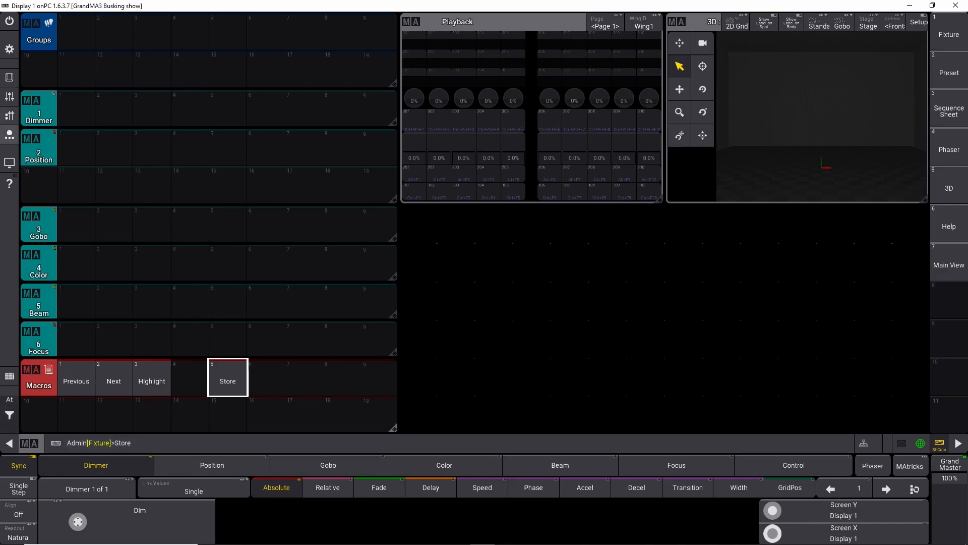
pyautogui.click(9, 77)
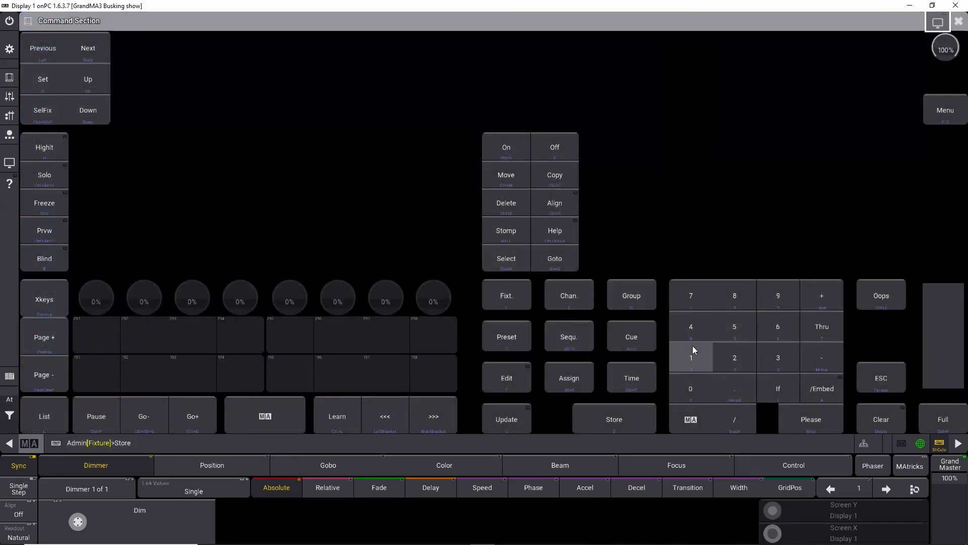
pyautogui.click(959, 21)
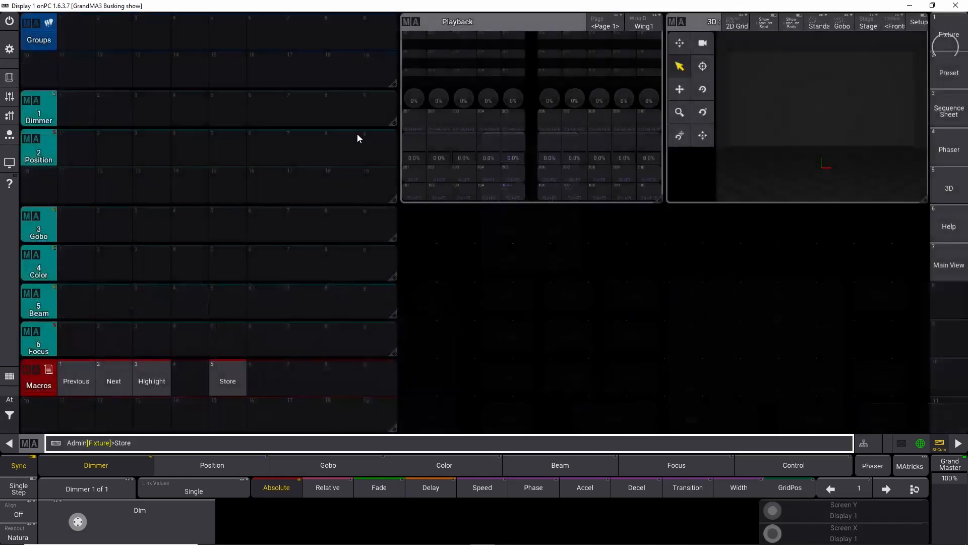
pyautogui.click(11, 414)
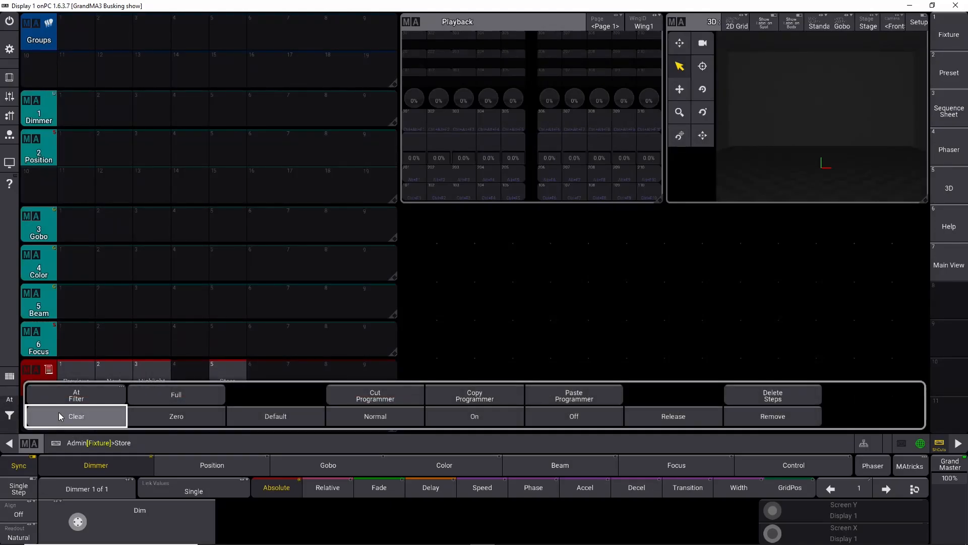
pyautogui.click(12, 418)
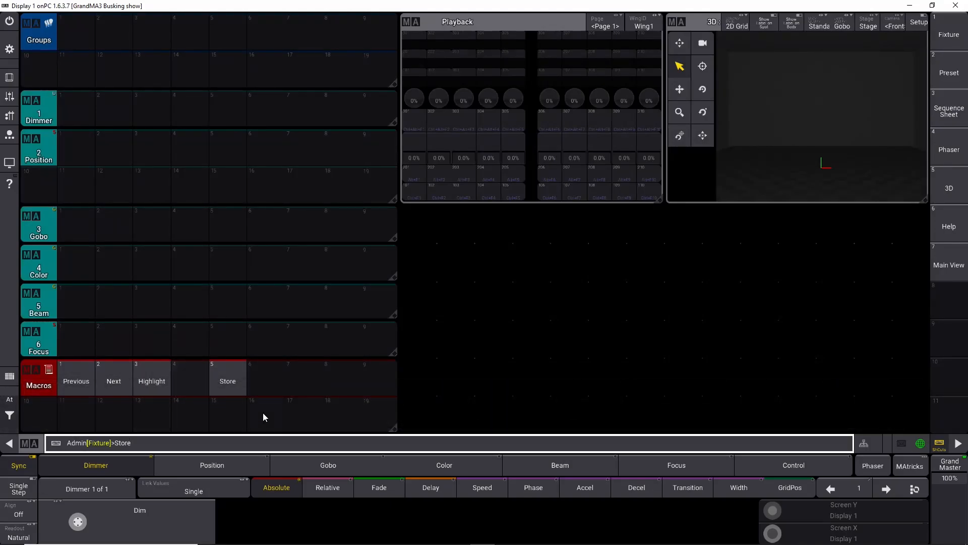
pyautogui.click(272, 379)
pyautogui.click(327, 425)
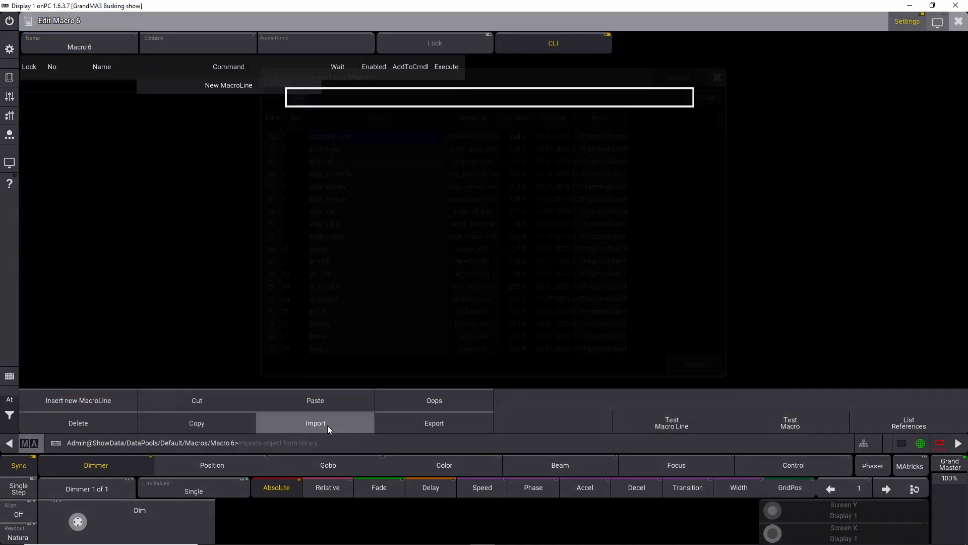
pyautogui.write('upd')
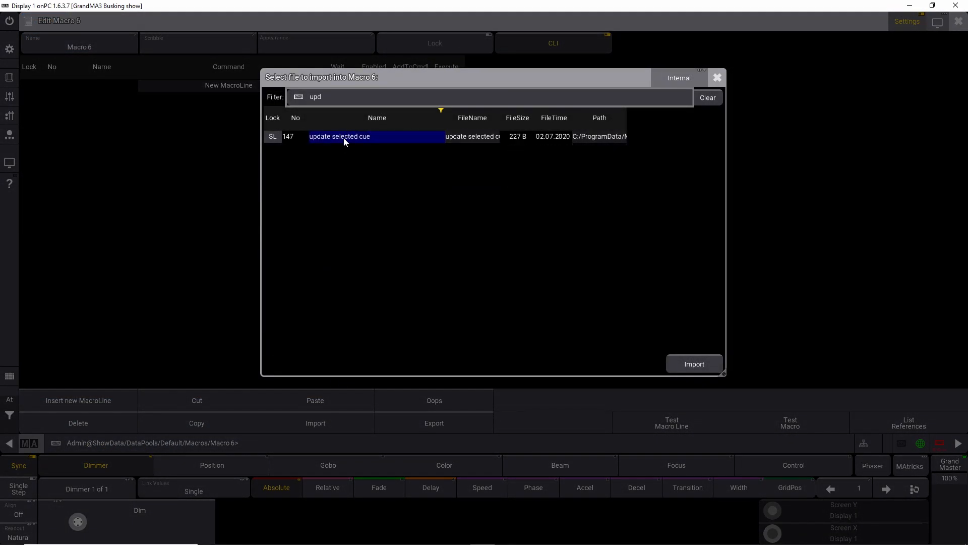
pyautogui.click(346, 139)
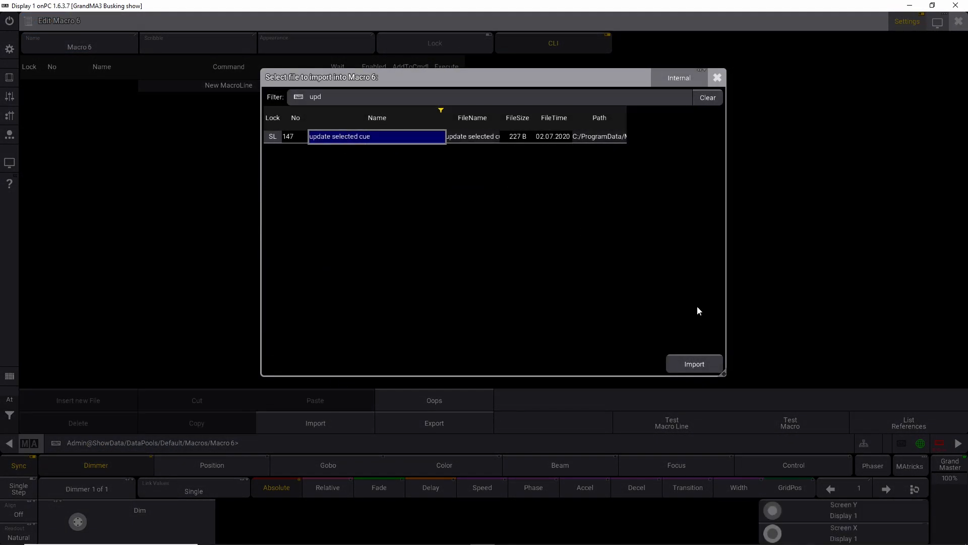
pyautogui.click(332, 95)
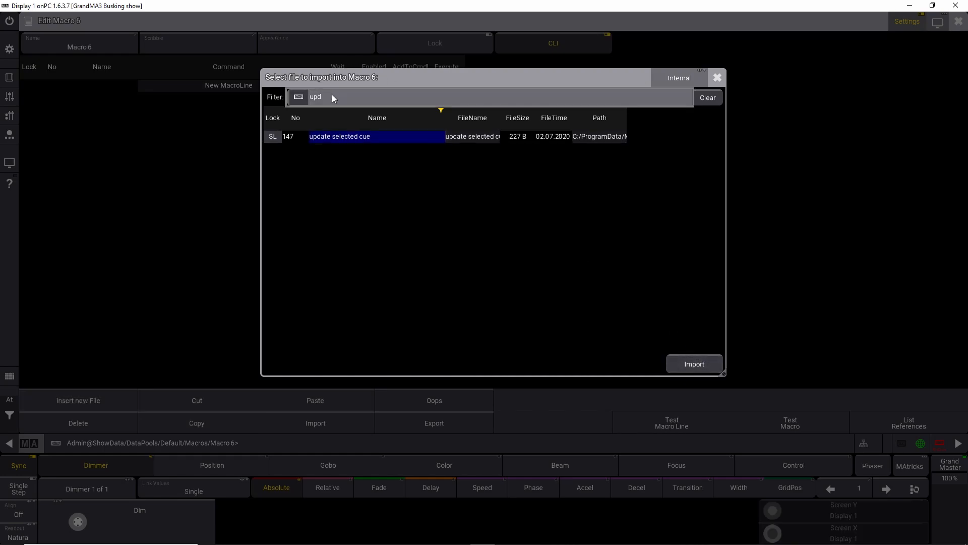
pyautogui.click(717, 78)
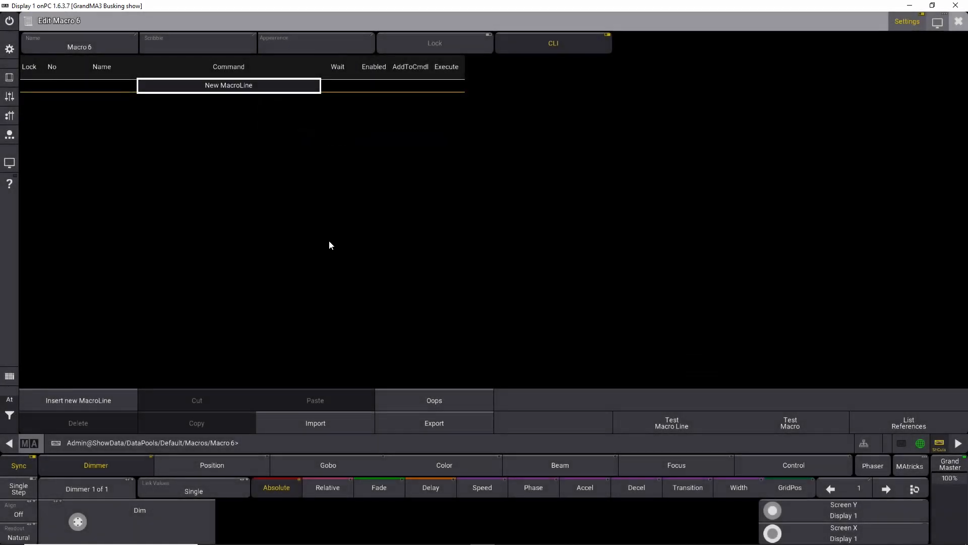
pyautogui.click(958, 21)
# Step: Create macro 6 with a single macro line whose command is Update
pyautogui.rightClick(227, 379)
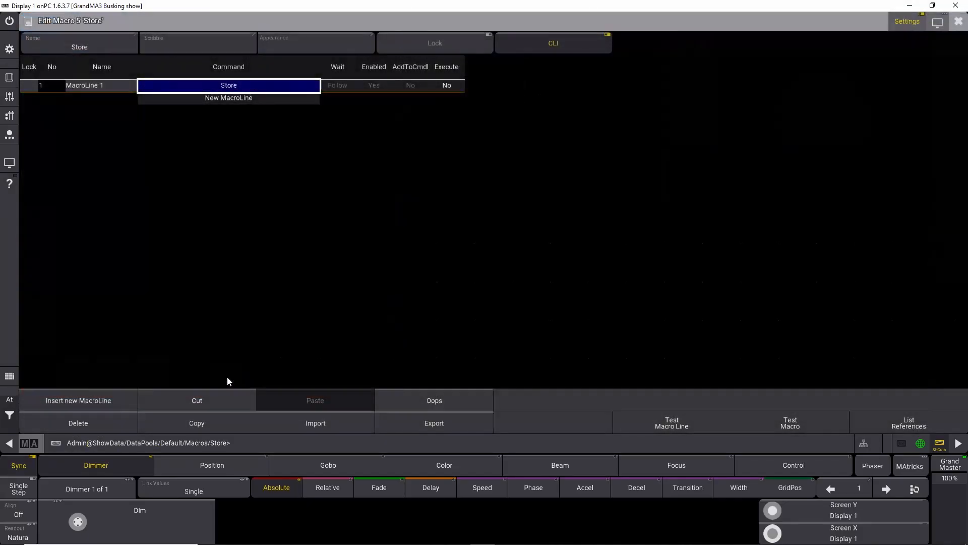
pyautogui.click(958, 21)
pyautogui.rightClick(261, 386)
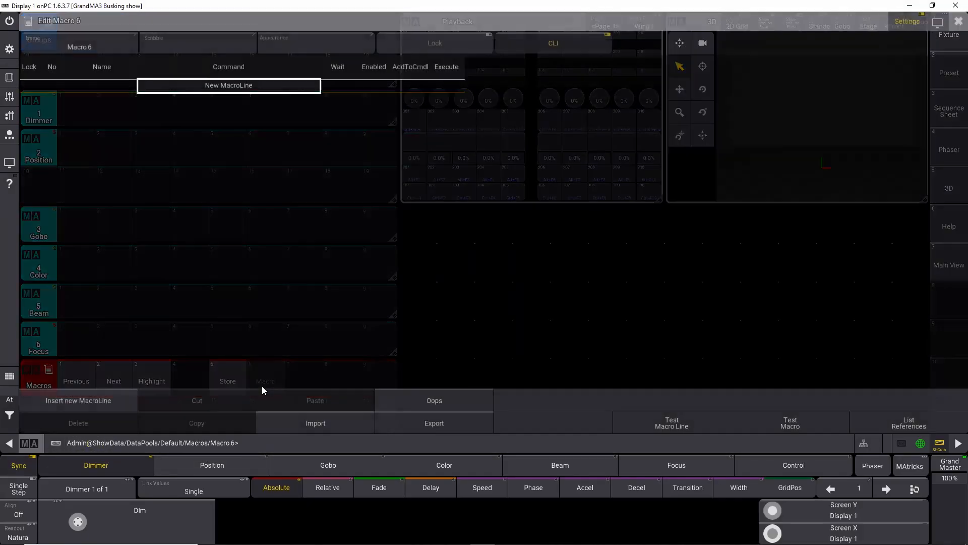
pyautogui.click(218, 90)
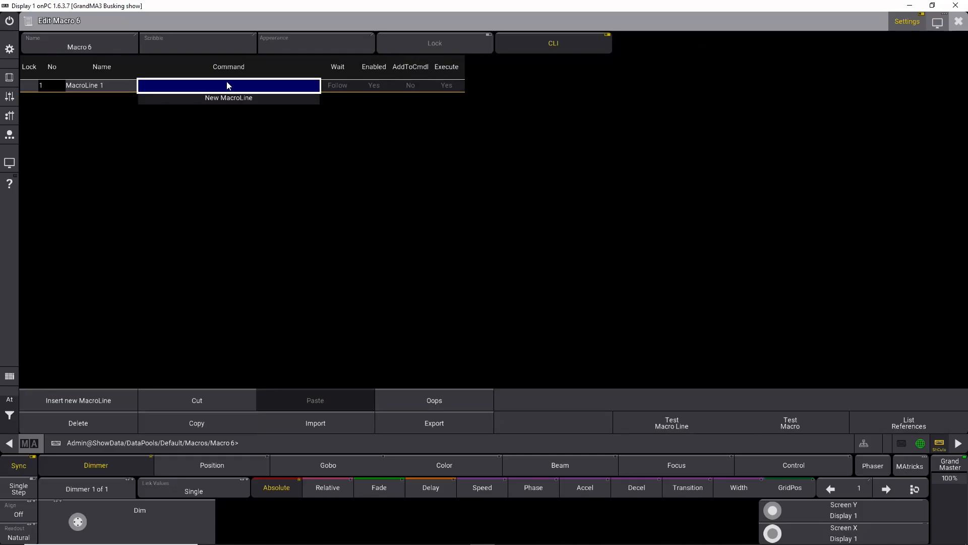
pyautogui.click(227, 87)
pyautogui.write('Update')
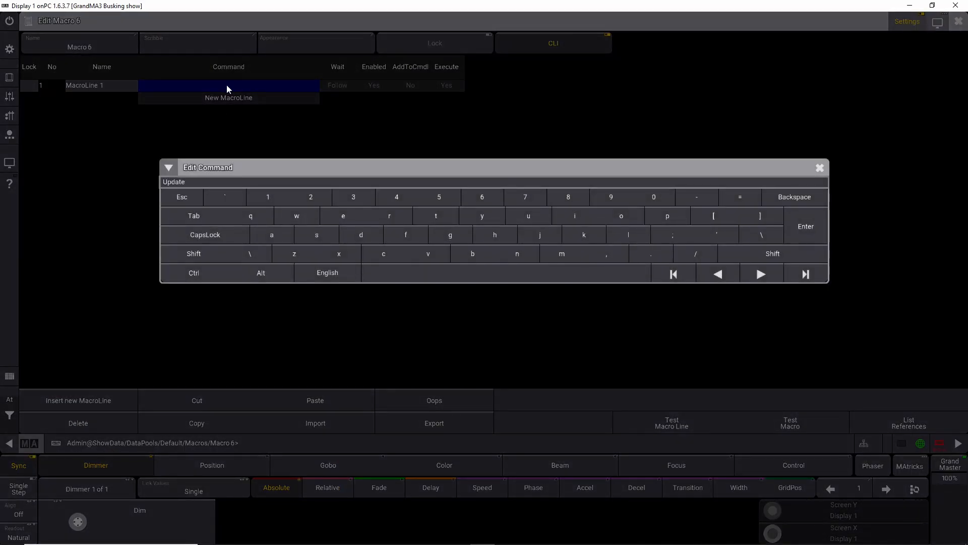
pyautogui.press('Return')
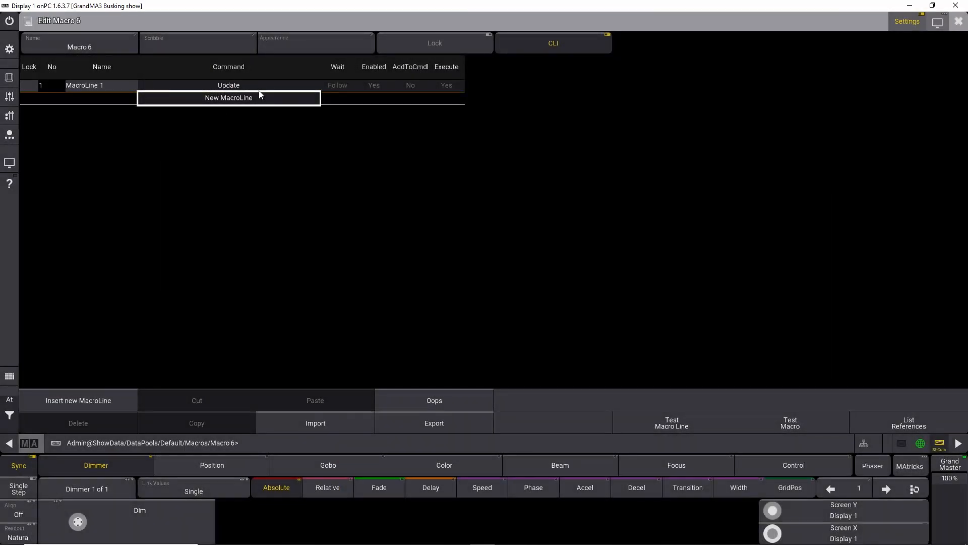
pyautogui.click(958, 22)
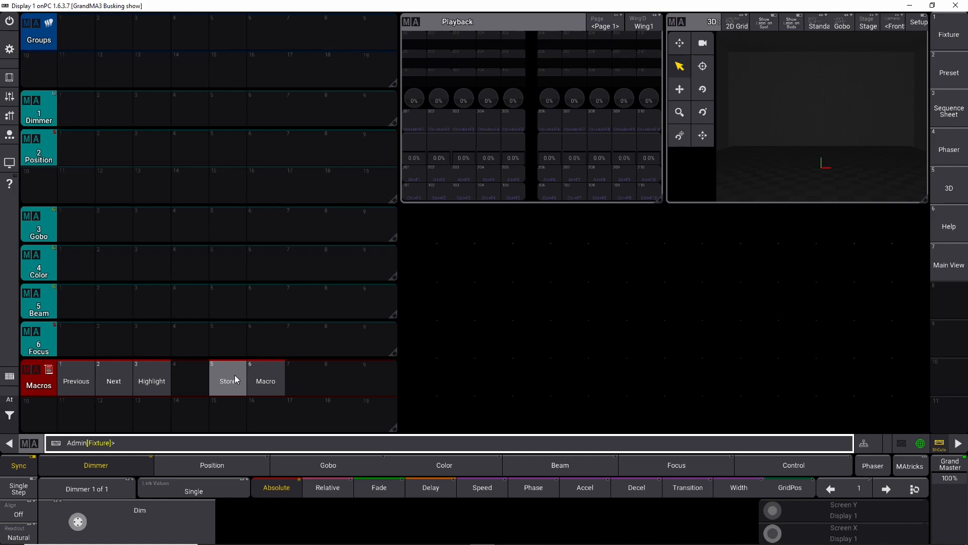
# Step: Select fixtures 701 Thru and store the selection as group 1 using the Store macro
pyautogui.click(11, 413)
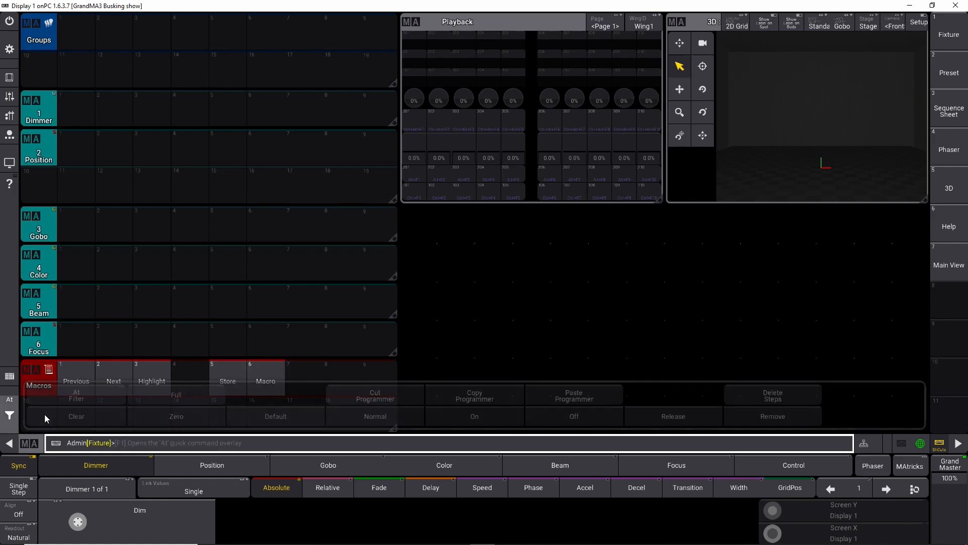
pyautogui.click(11, 423)
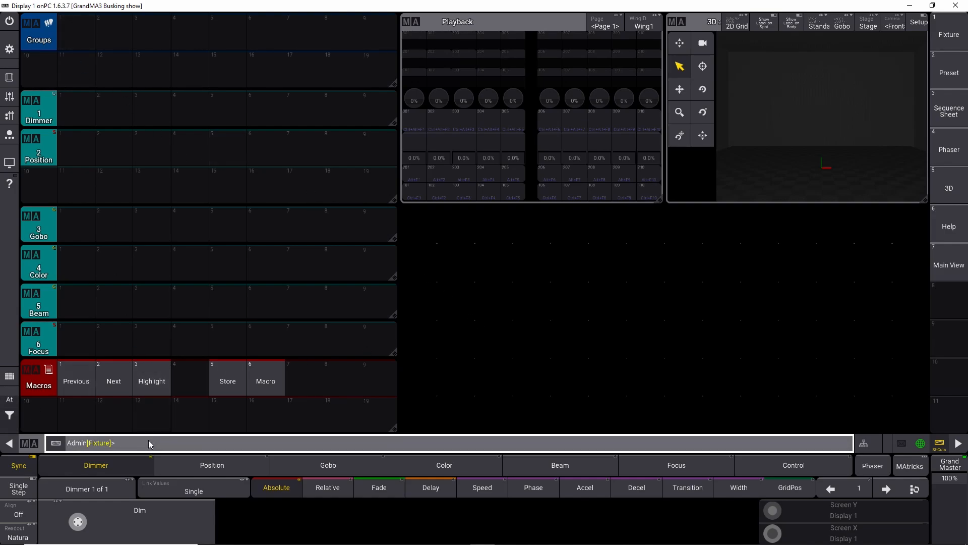
pyautogui.write('01')
pyautogui.press('Return')
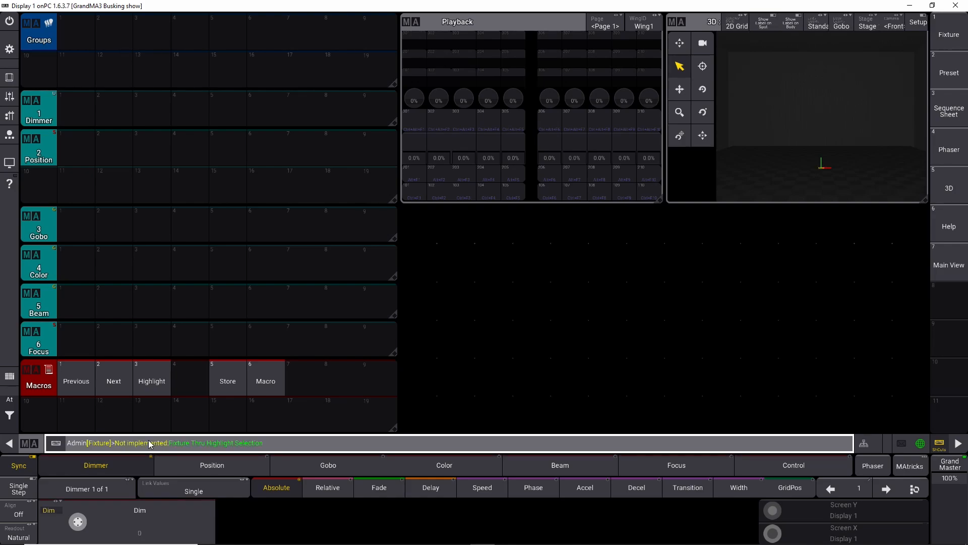
pyautogui.press('Escape')
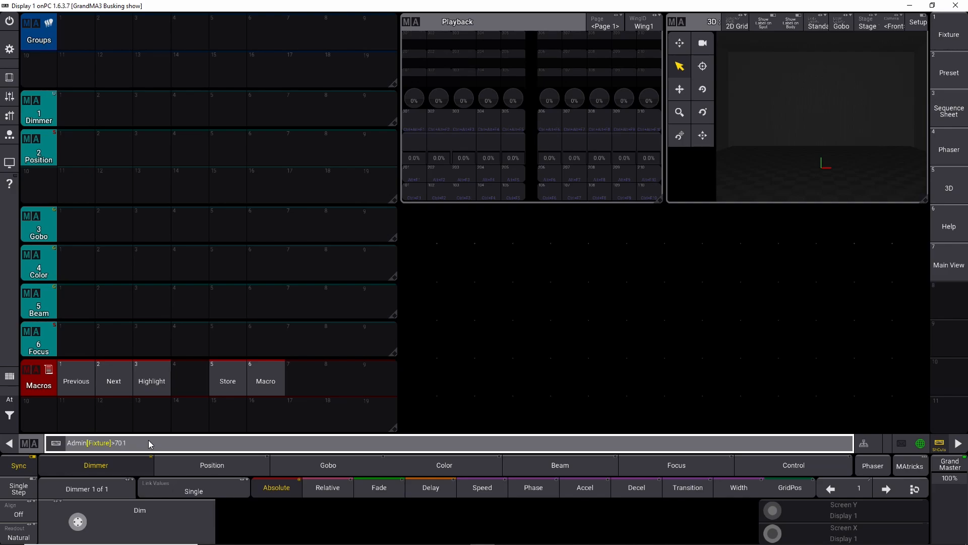
pyautogui.write('Thru 711')
pyautogui.press('Return')
pyautogui.click(70, 39)
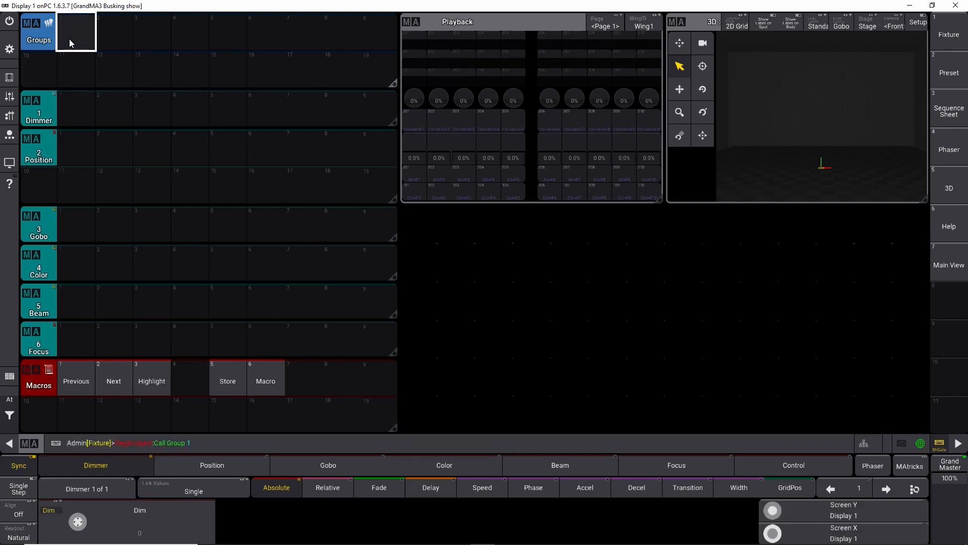
pyautogui.click(242, 382)
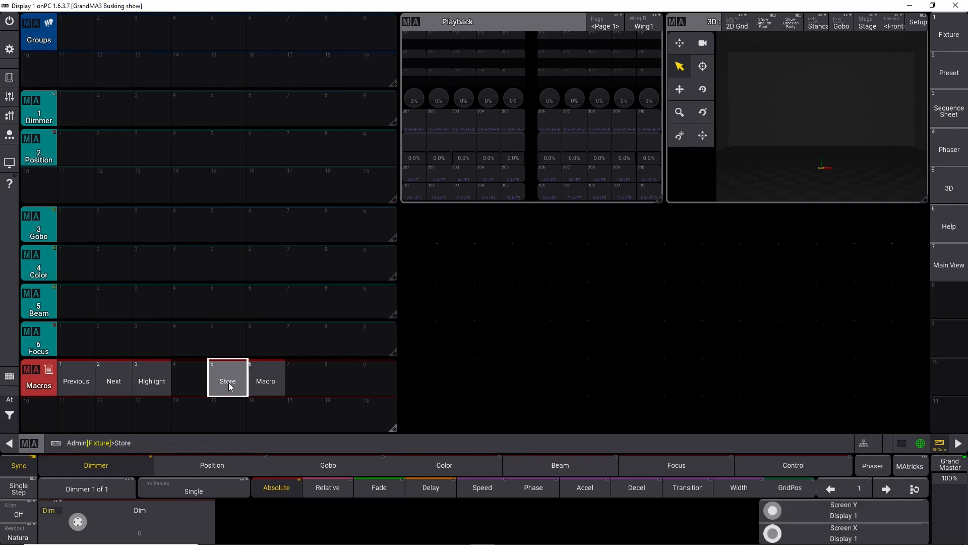
pyautogui.click(81, 35)
# Step: Label group 1 as All Vipers and undo the label
pyautogui.rightClick(80, 35)
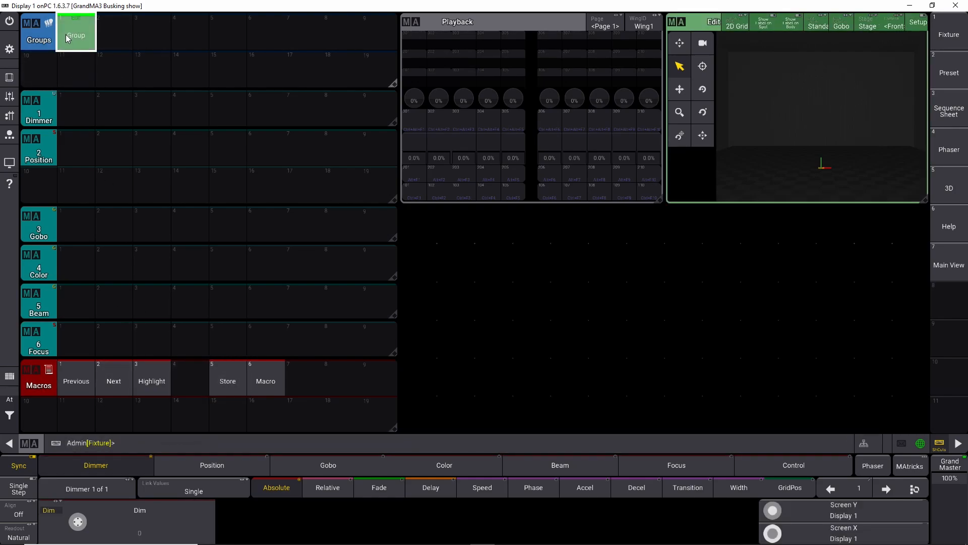
pyautogui.moveTo(68, 33)
pyautogui.mouseDown()
pyautogui.moveTo(89, 50)
pyautogui.moveTo(83, 32)
pyautogui.mouseUp()
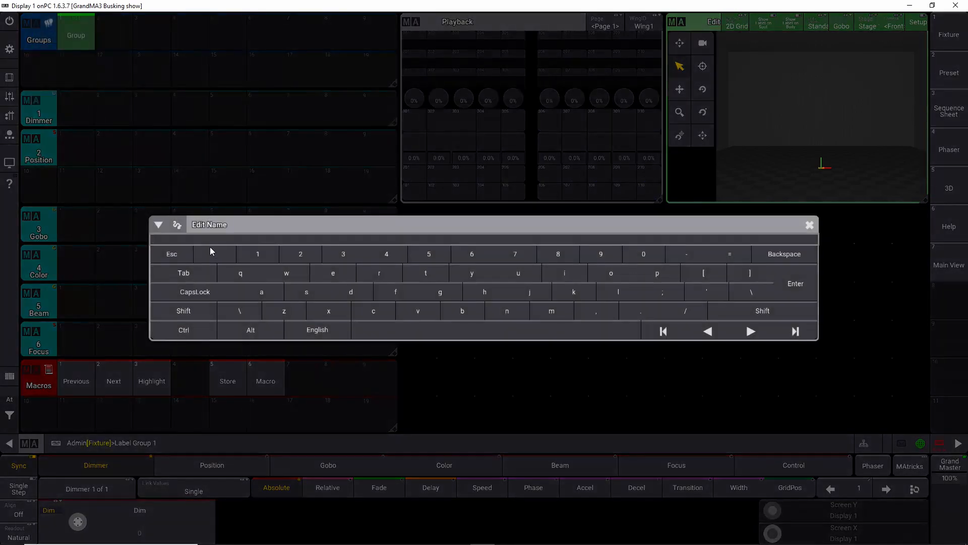
pyautogui.write('All Vipers')
pyautogui.press('Return')
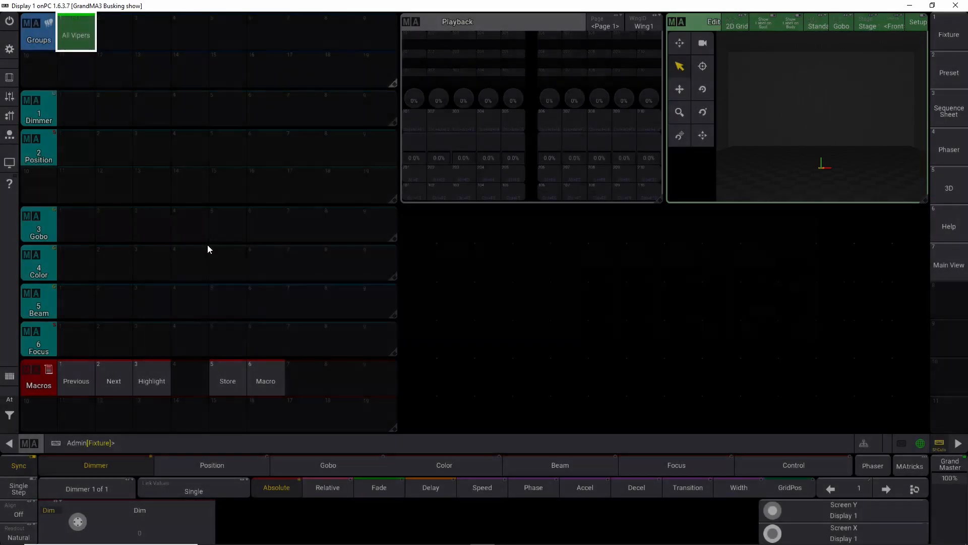
pyautogui.hotkey('ctrl', 'z')
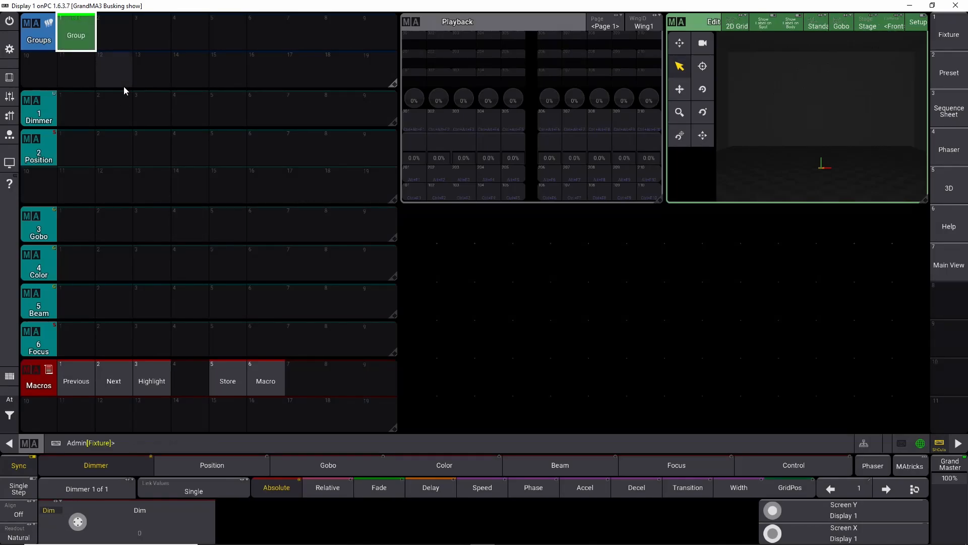
# Step: Label group 1 as All Vipers
pyautogui.click(82, 43)
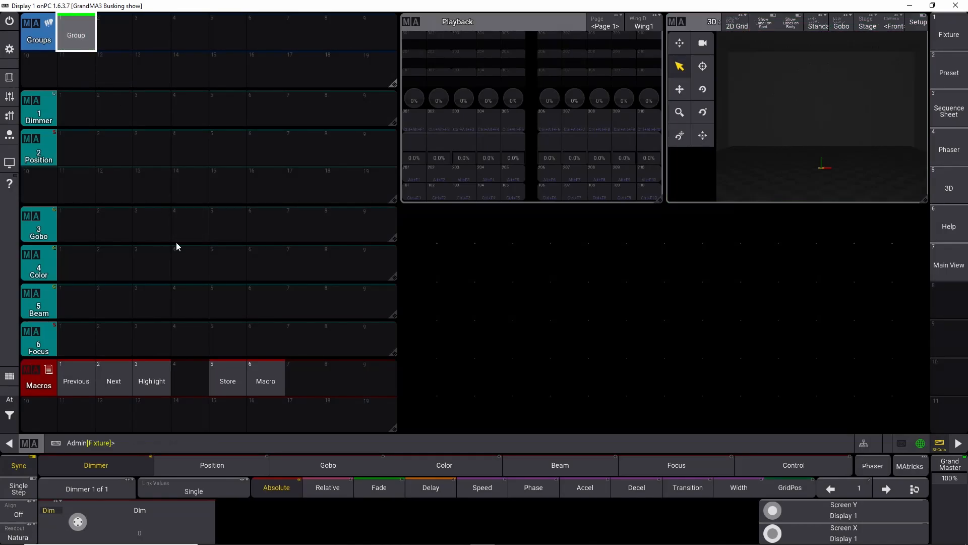
pyautogui.rightClick(83, 36)
pyautogui.click(75, 28)
pyautogui.write('Alle')
pyautogui.write(' Vipers')
pyautogui.press('Return')
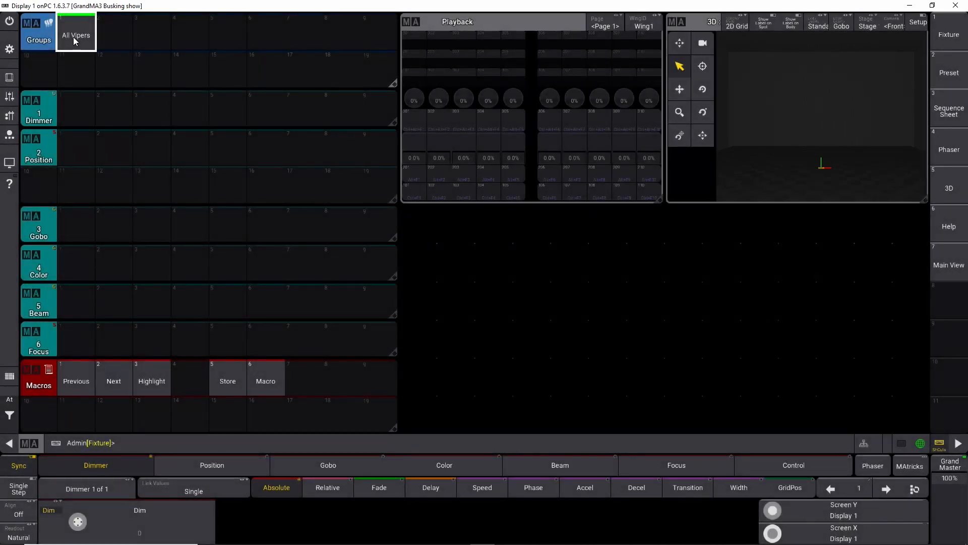
# Step: Select fixtures 601 Thru 610 and store them as group 2 with the Store macro
pyautogui.click(9, 398)
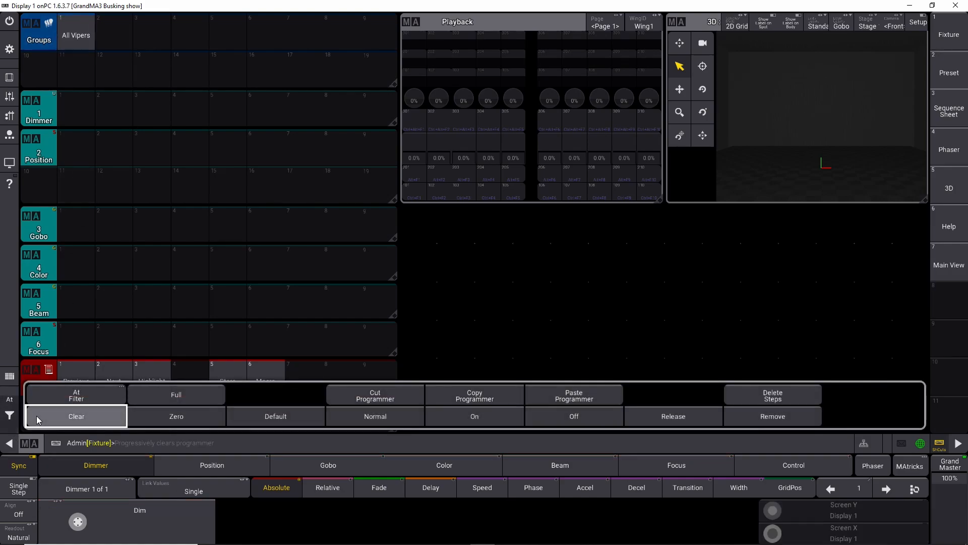
pyautogui.click(141, 448)
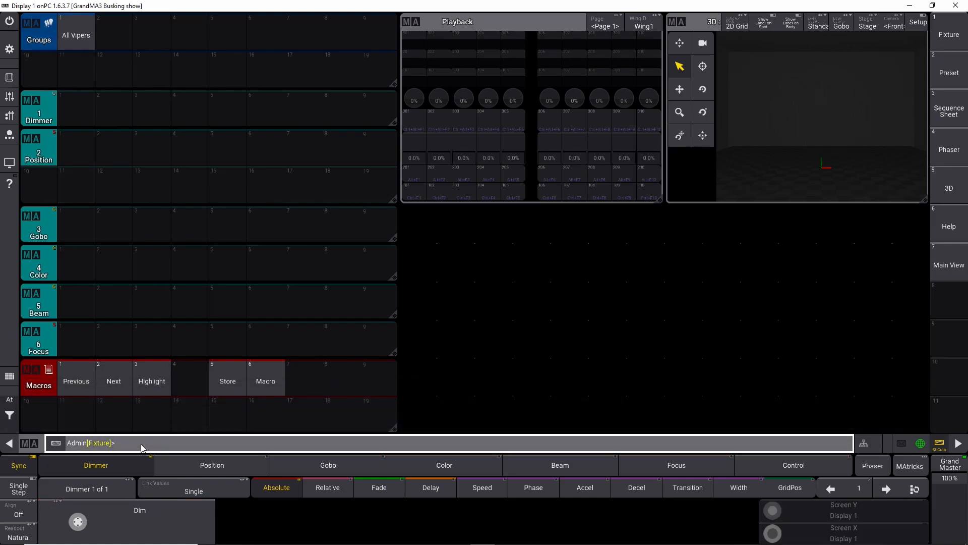
pyautogui.write('601 Thru 610')
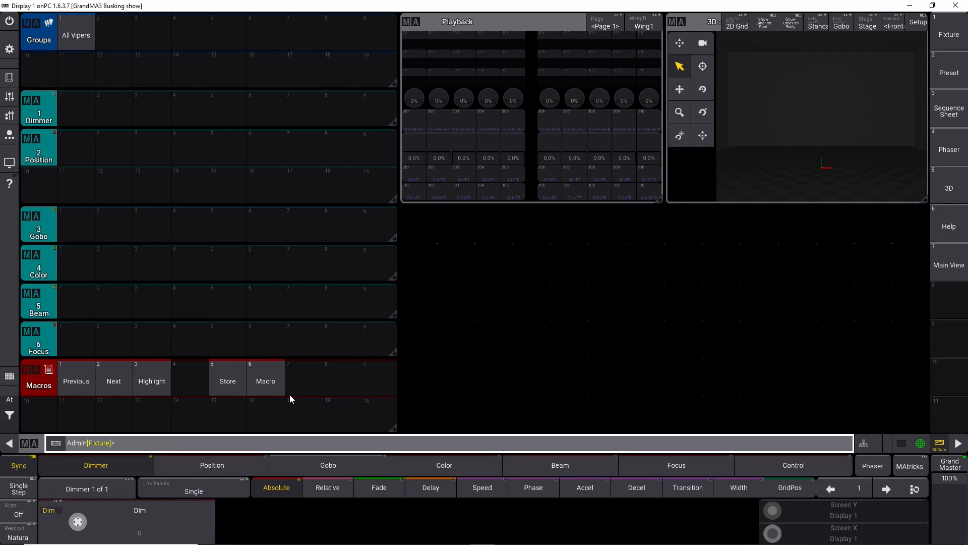
pyautogui.press('Return')
pyautogui.click(231, 383)
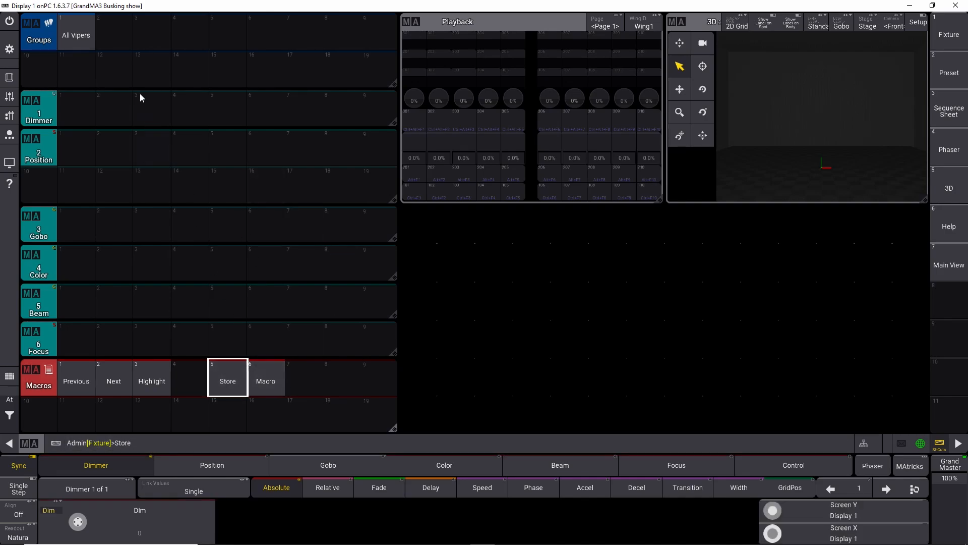
pyautogui.click(114, 39)
# Step: Label group 2 as All Aura
pyautogui.rightClick(107, 31)
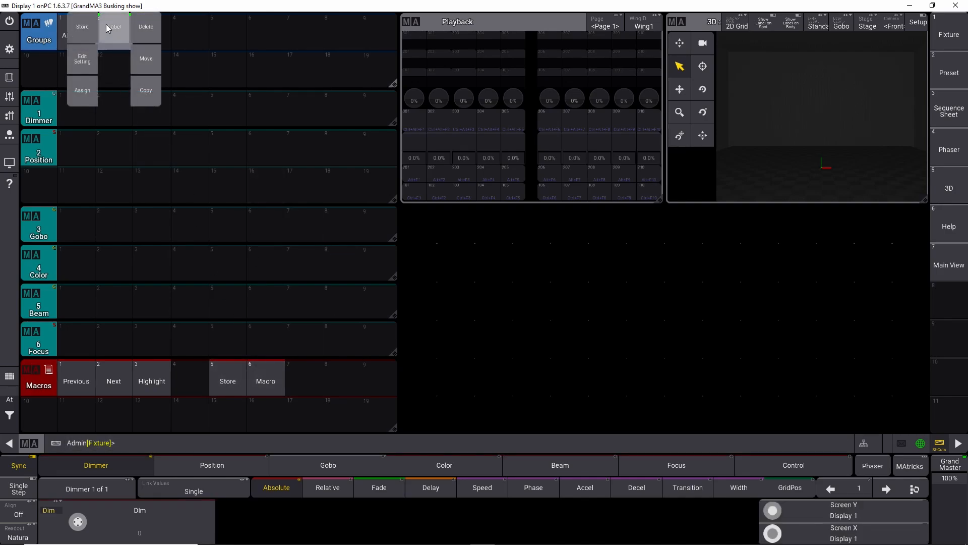
pyautogui.click(115, 31)
pyautogui.write('All Aura')
pyautogui.press('Return')
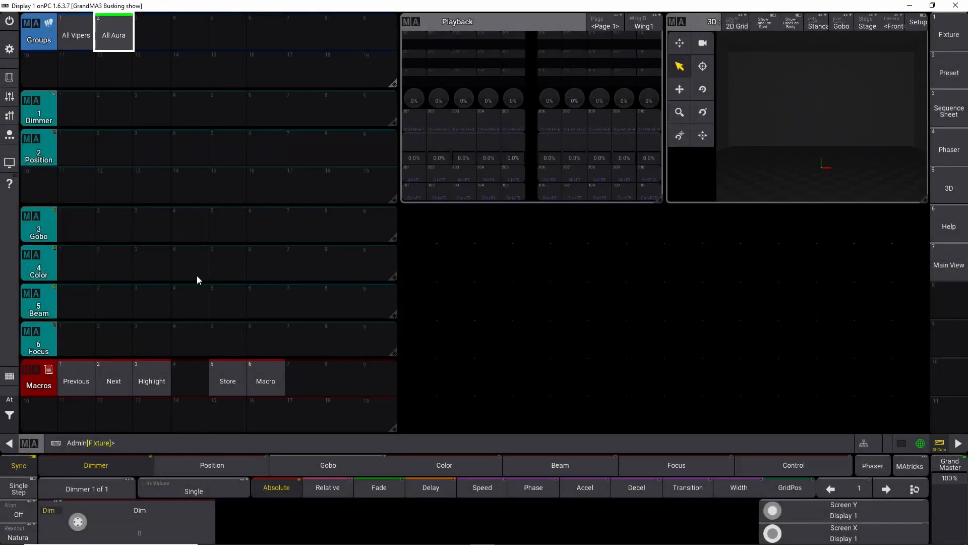
# Step: Import the clear macro from the library into empty macro slot 8 and close the macro editor
pyautogui.click(9, 400)
pyautogui.click(32, 412)
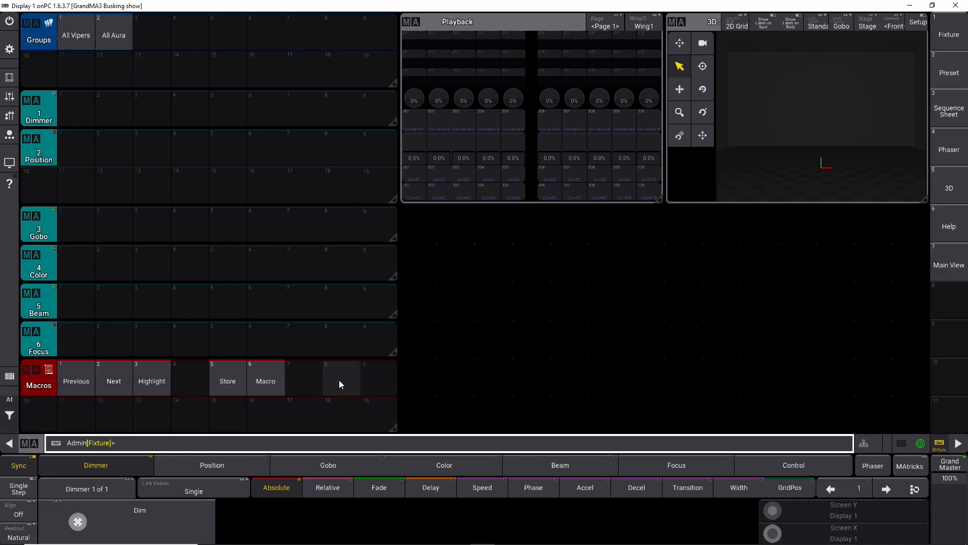
pyautogui.click(339, 379)
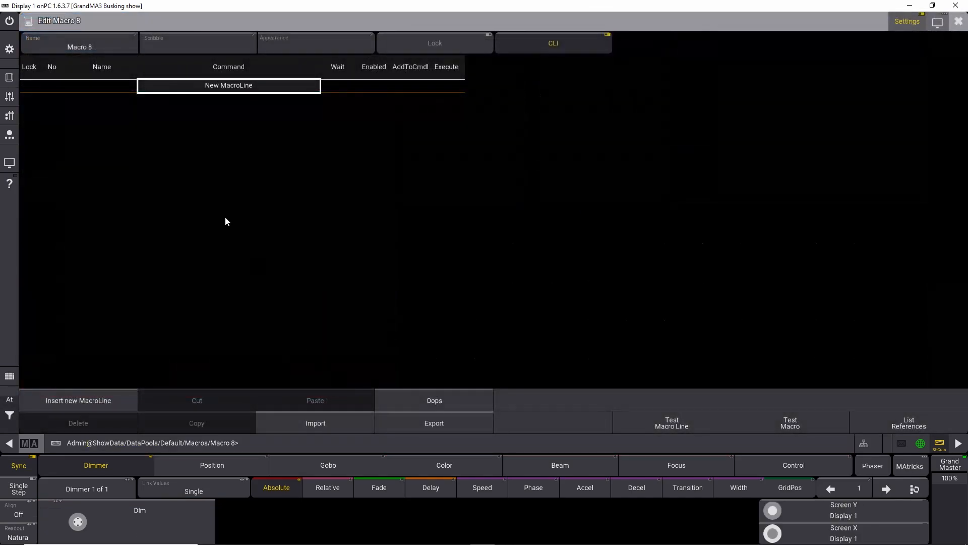
pyautogui.click(318, 430)
pyautogui.click(362, 105)
pyautogui.write('clea')
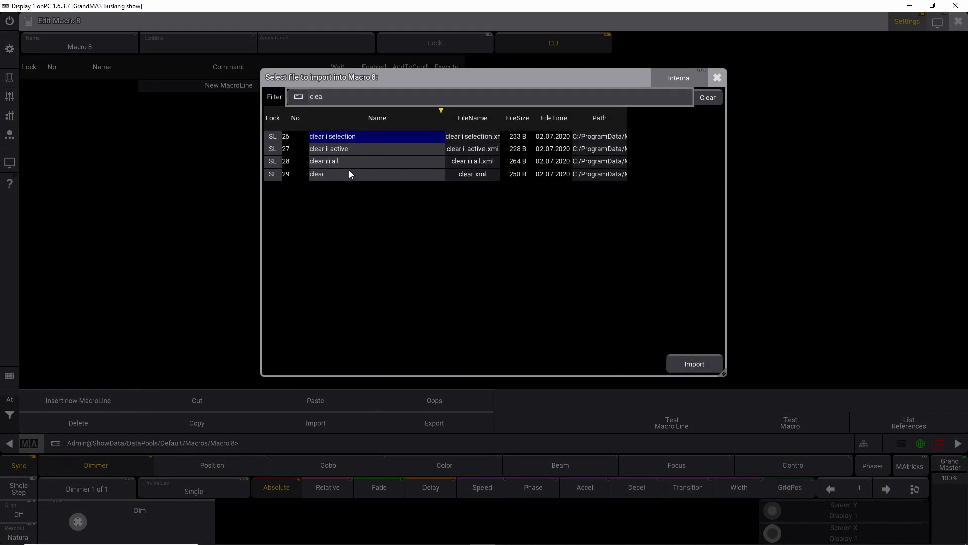
pyautogui.click(332, 173)
pyautogui.click(332, 167)
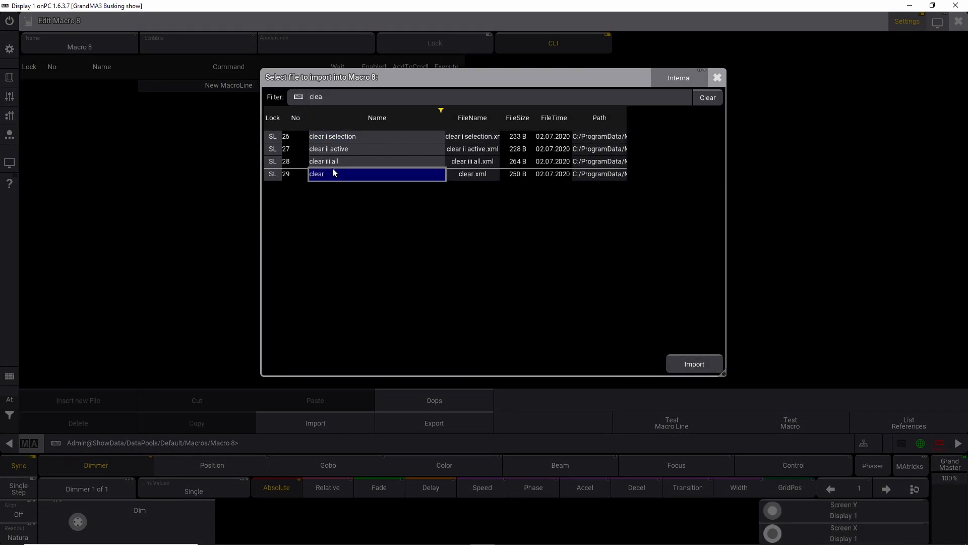
pyautogui.click(686, 361)
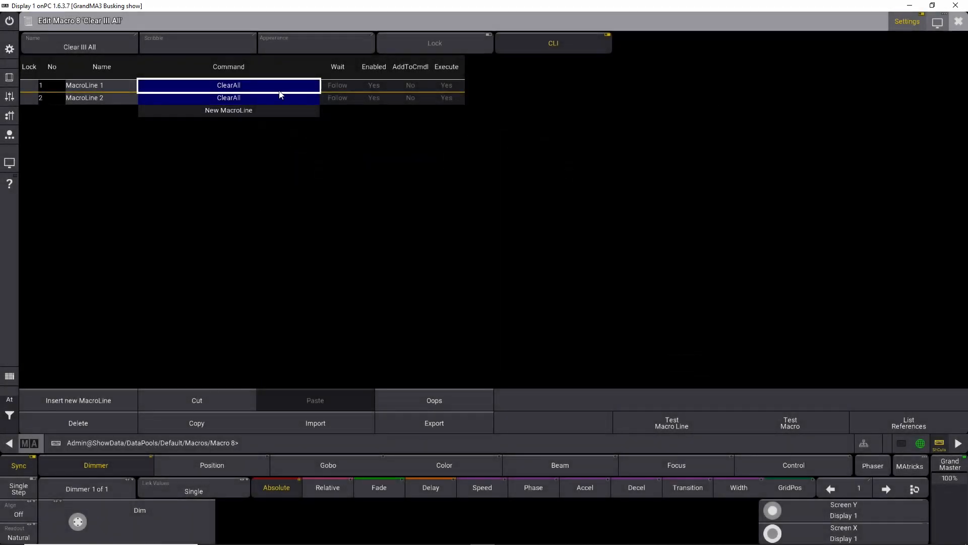
pyautogui.click(958, 22)
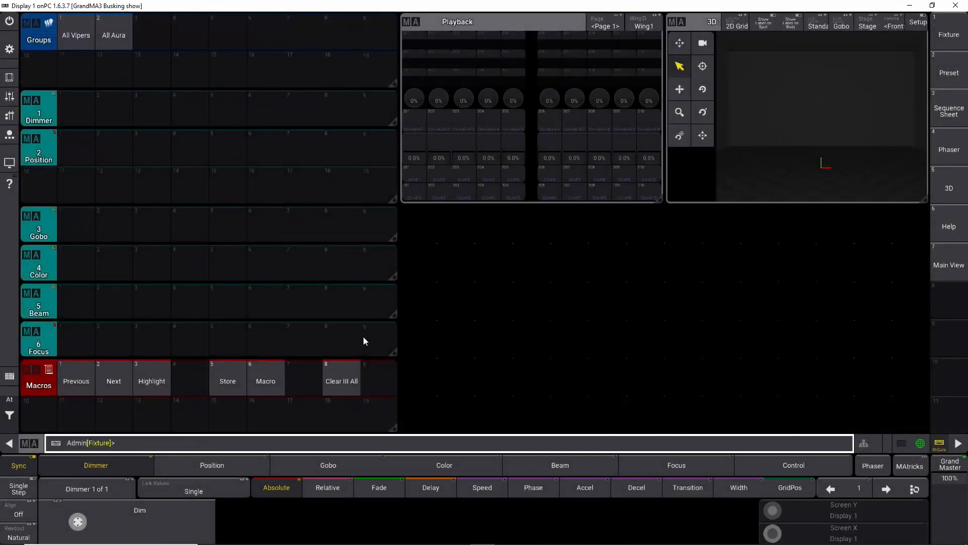
# Step: Test the Clear III All macro by selecting the All Vipers group and clearing it again
pyautogui.click(335, 378)
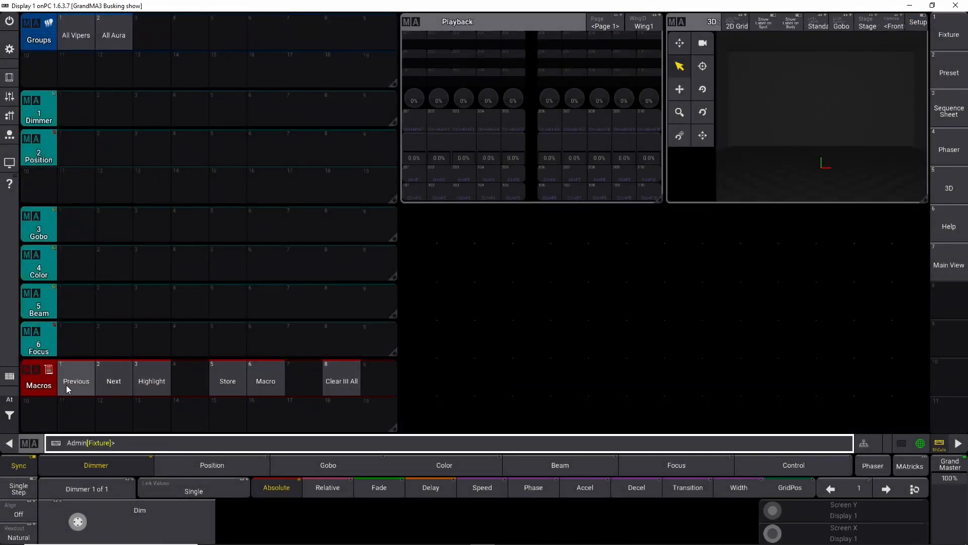
pyautogui.click(81, 38)
pyautogui.click(341, 374)
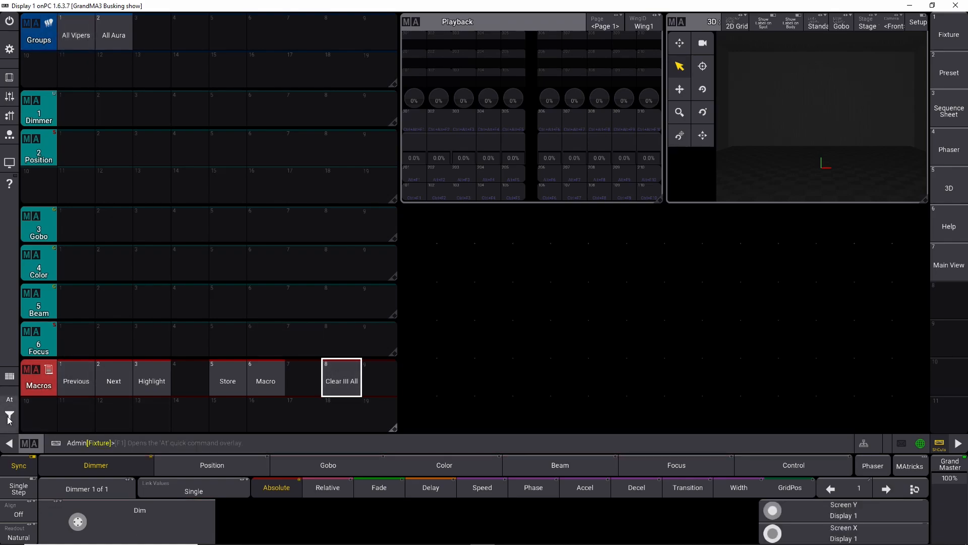
pyautogui.click(10, 399)
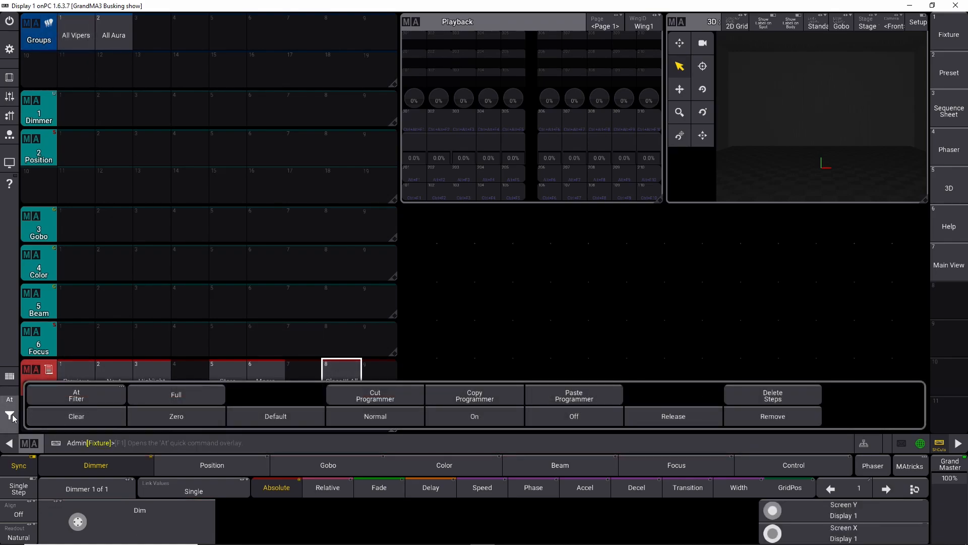
pyautogui.click(9, 399)
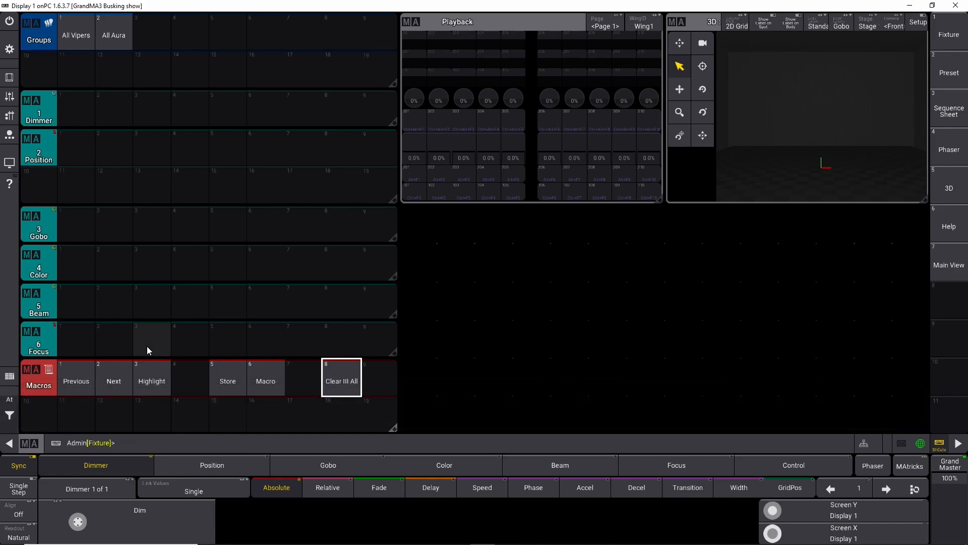
# Step: Select the Atomic fixtures starting at 301 and store them as group 3 with the Store macro
pyautogui.write('301t')
pyautogui.press('Return')
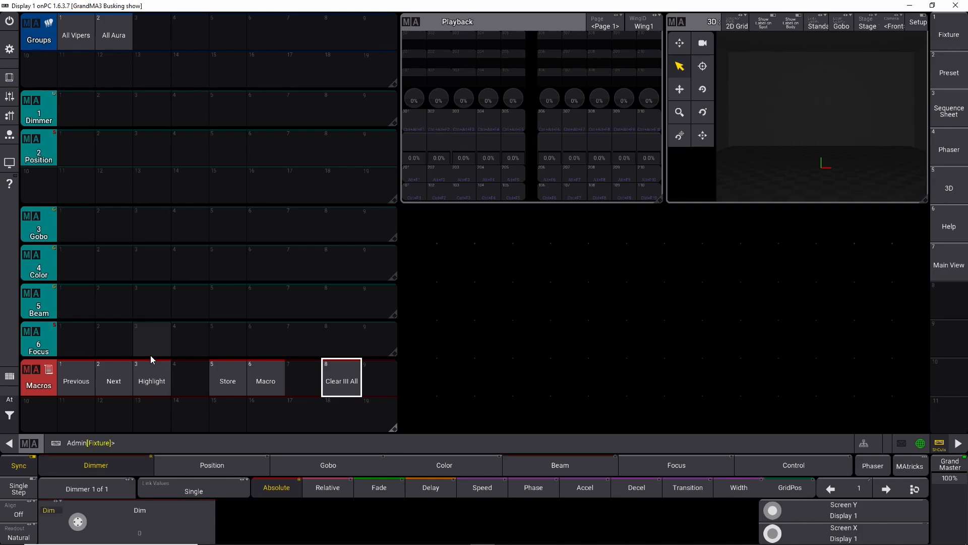
pyautogui.click(221, 385)
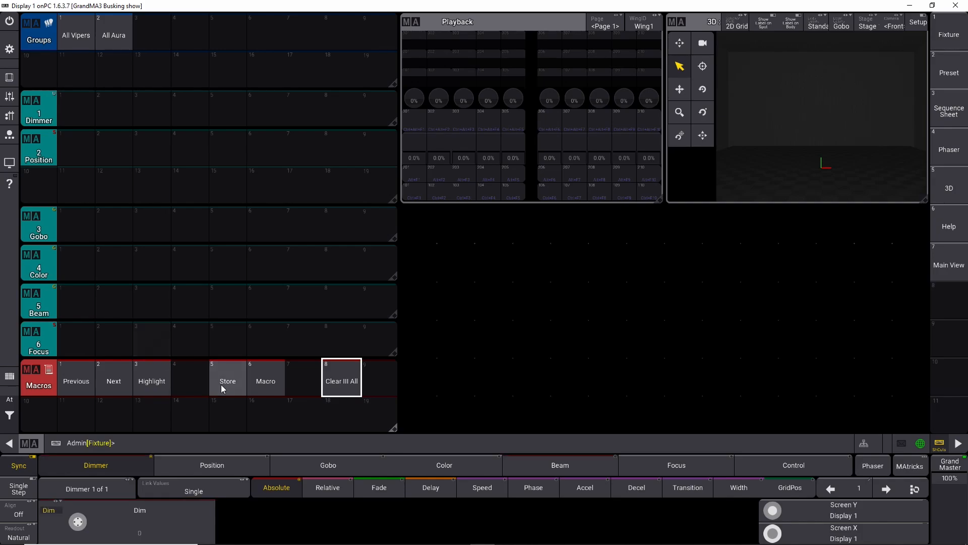
pyautogui.click(146, 36)
# Step: Label group 3 as All Atomics
pyautogui.moveTo(147, 35)
pyautogui.mouseDown()
pyautogui.moveTo(155, 44)
pyautogui.moveTo(153, 32)
pyautogui.mouseUp()
pyautogui.write('All Atomics')
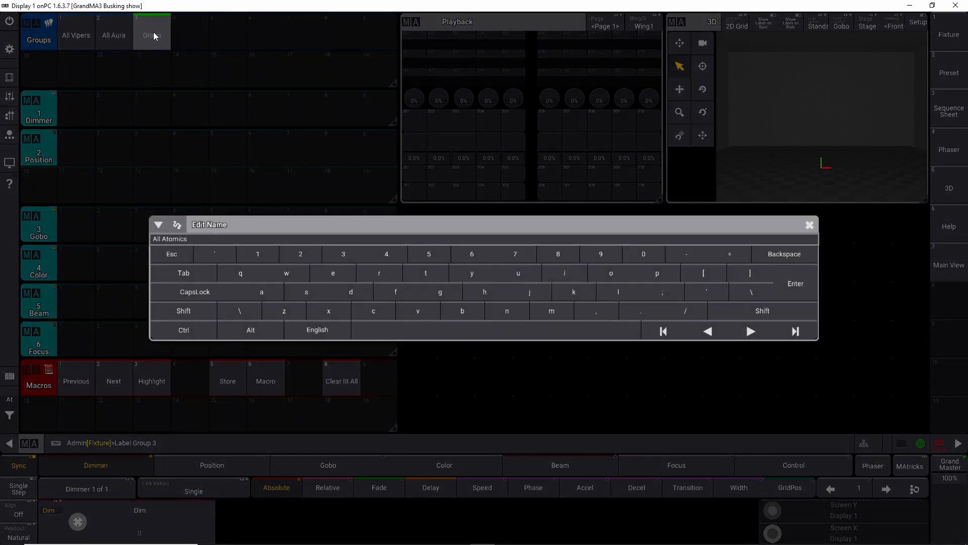
pyautogui.press('Return')
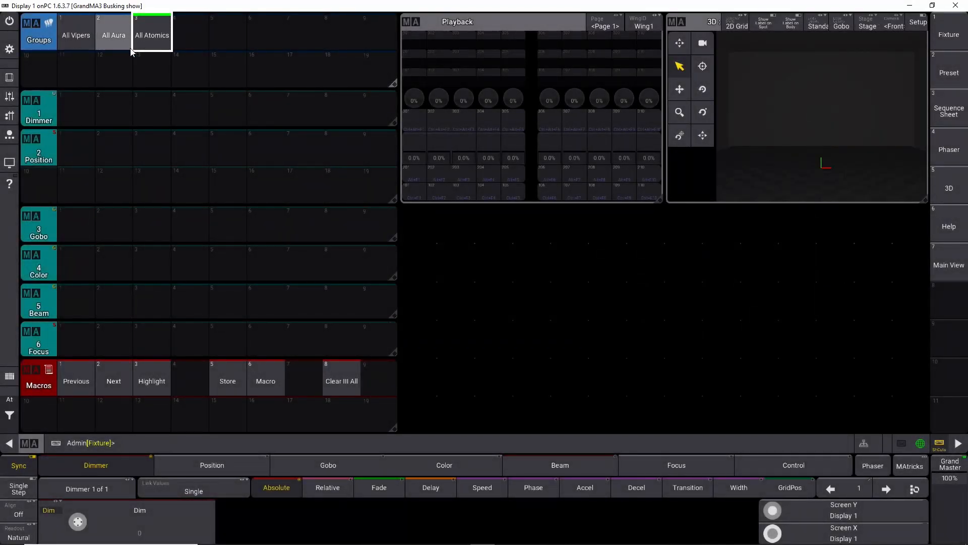
pyautogui.moveTo(151, 38); pyautogui.dragTo(159, 89)
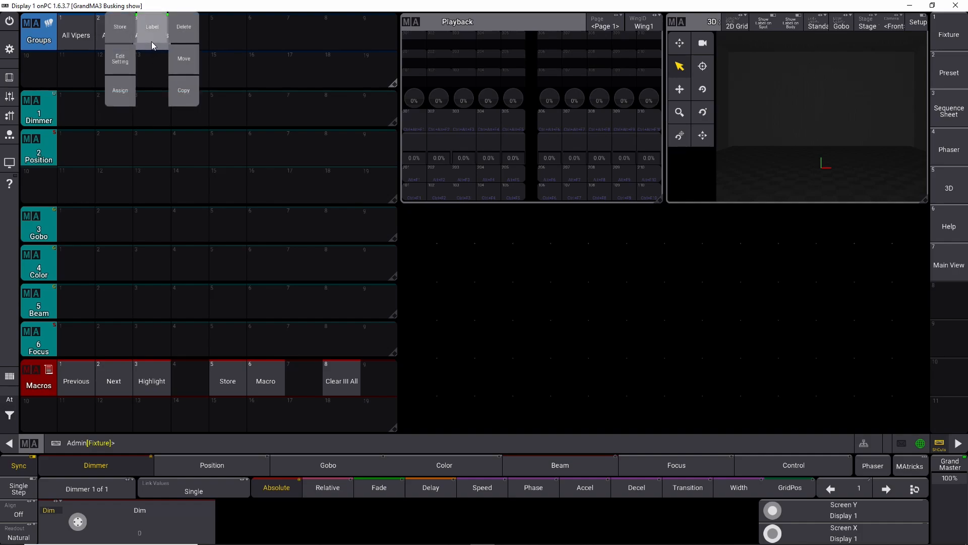
pyautogui.moveTo(150, 38); pyautogui.dragTo(152, 58)
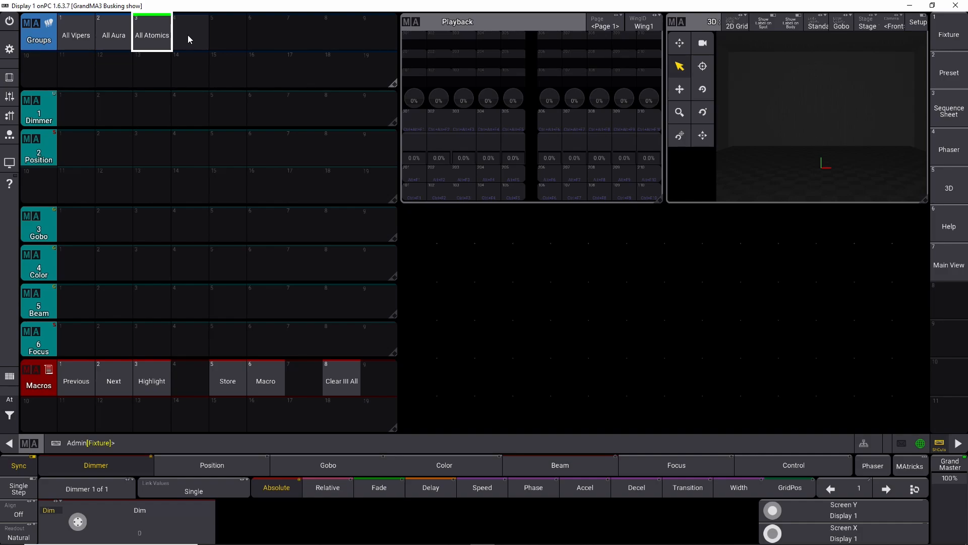
pyautogui.moveTo(187, 35); pyautogui.dragTo(190, 93)
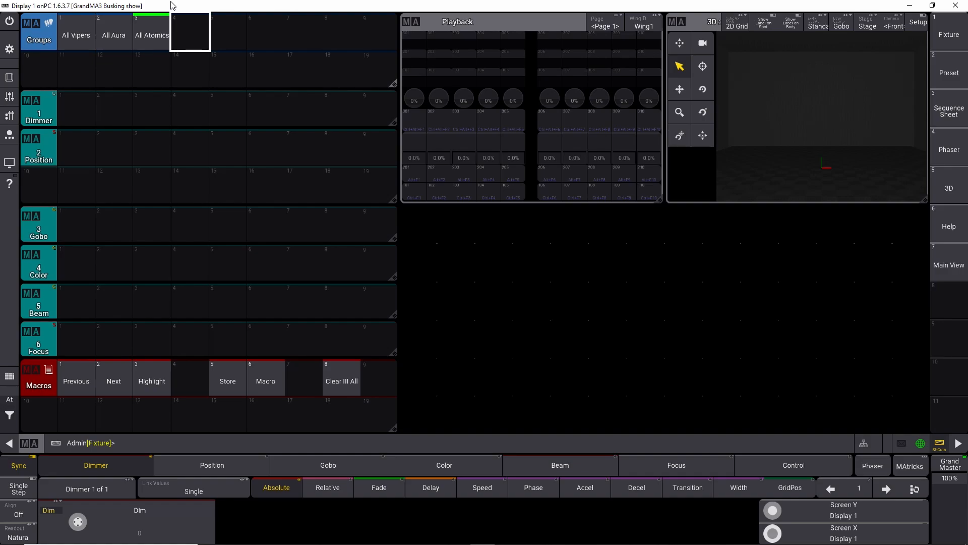
pyautogui.click(357, 382)
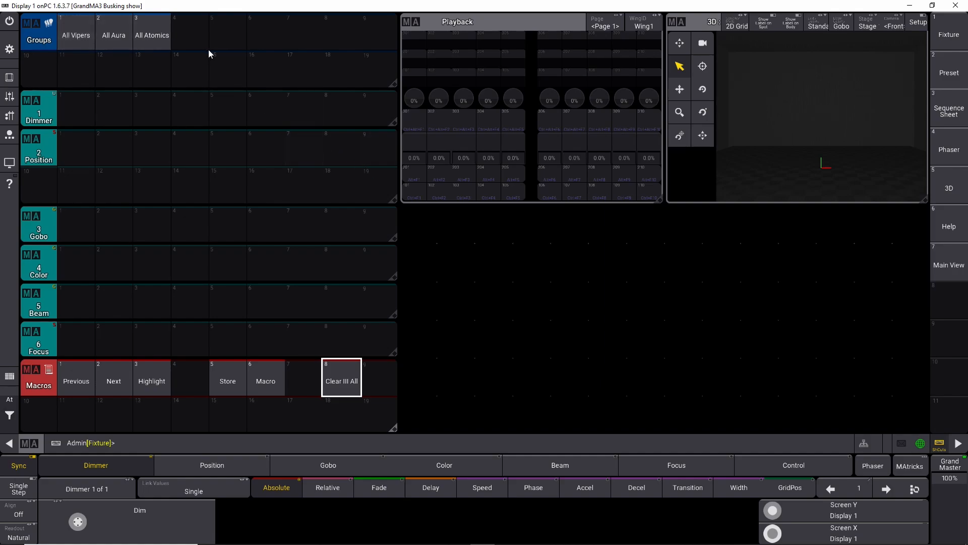
# Step: Try to select the dimmer fixtures as 101 Thru 124, then as 1 Thru 24
pyautogui.click(169, 443)
pyautogui.write('101 Thru 124')
pyautogui.press('Return')
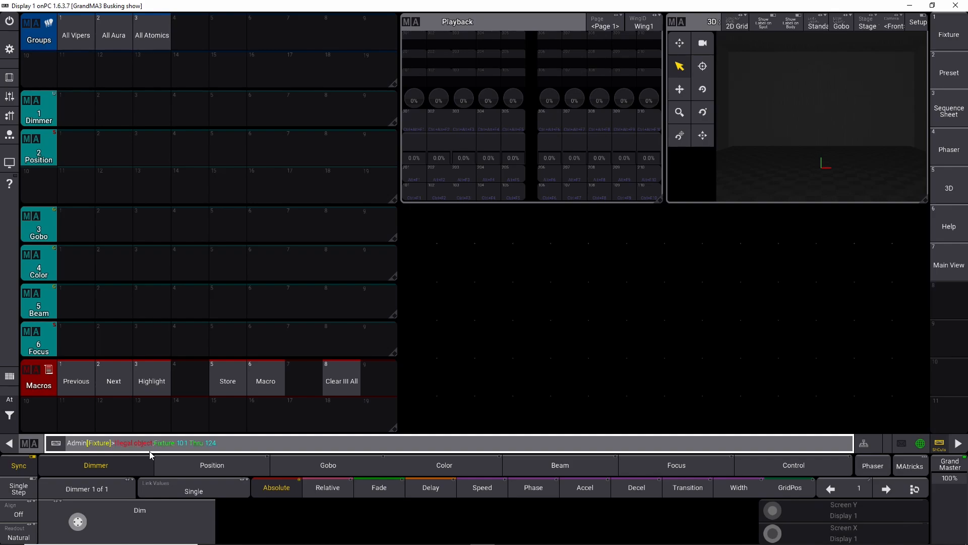
pyautogui.write('1 Thru 24')
pyautogui.press('Return')
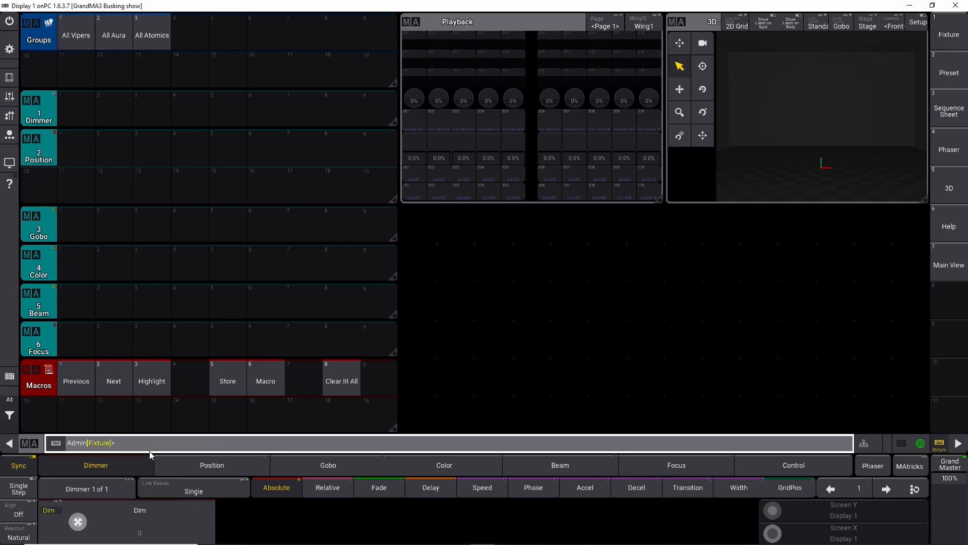
# Step: Open the patch and inspect the fixture IDs inside the Dimmer Group, then close it
pyautogui.click(9, 49)
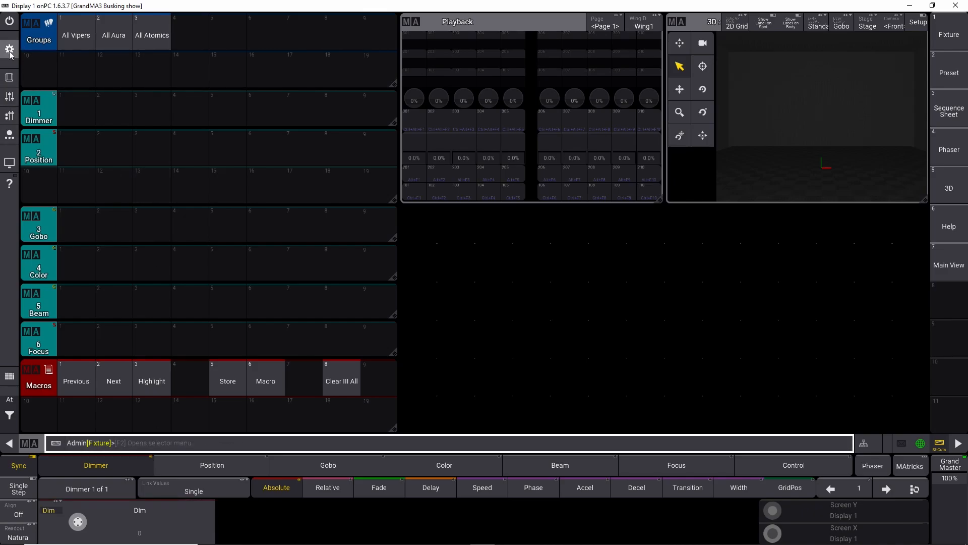
pyautogui.click(370, 243)
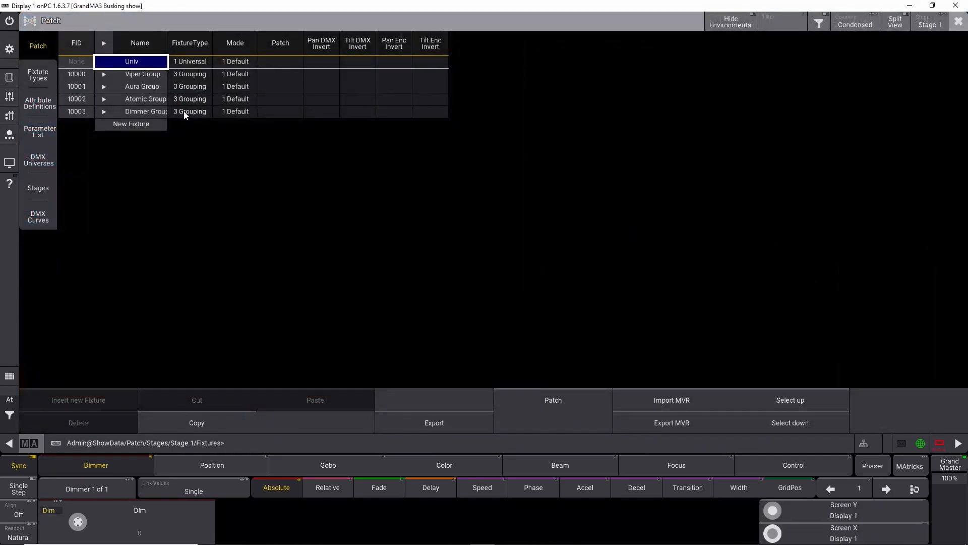
pyautogui.click(104, 112)
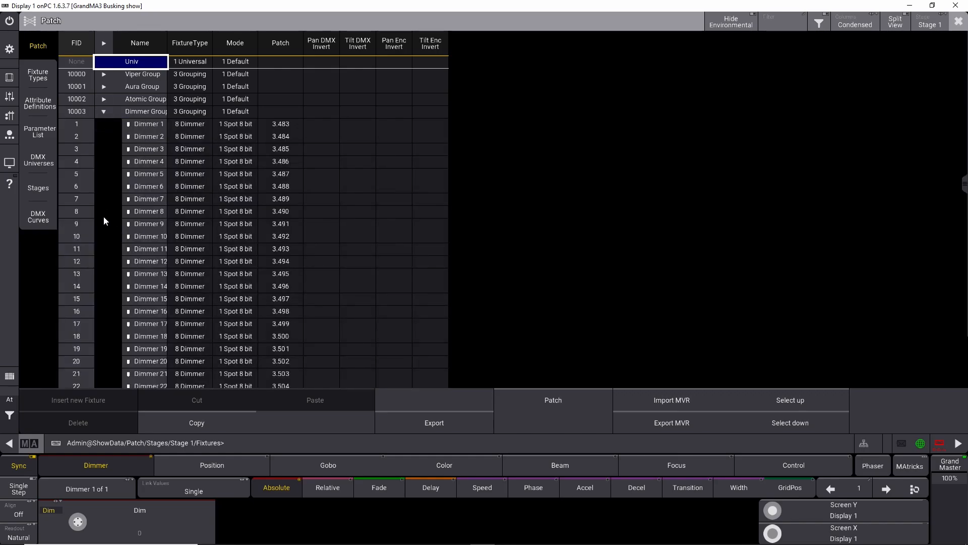
pyautogui.click(959, 21)
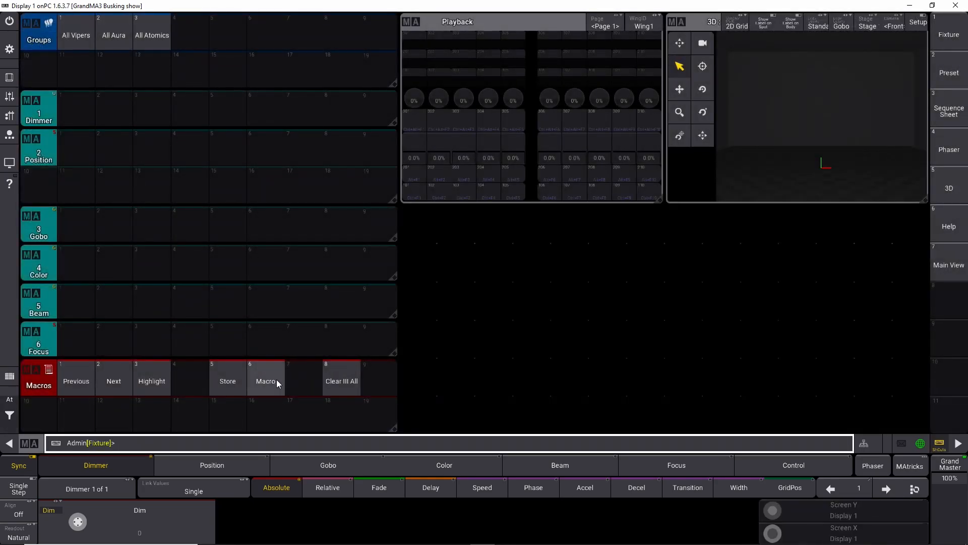
# Step: Clear the programmer, select the dimmer fixtures and store them as group 4
pyautogui.click(348, 383)
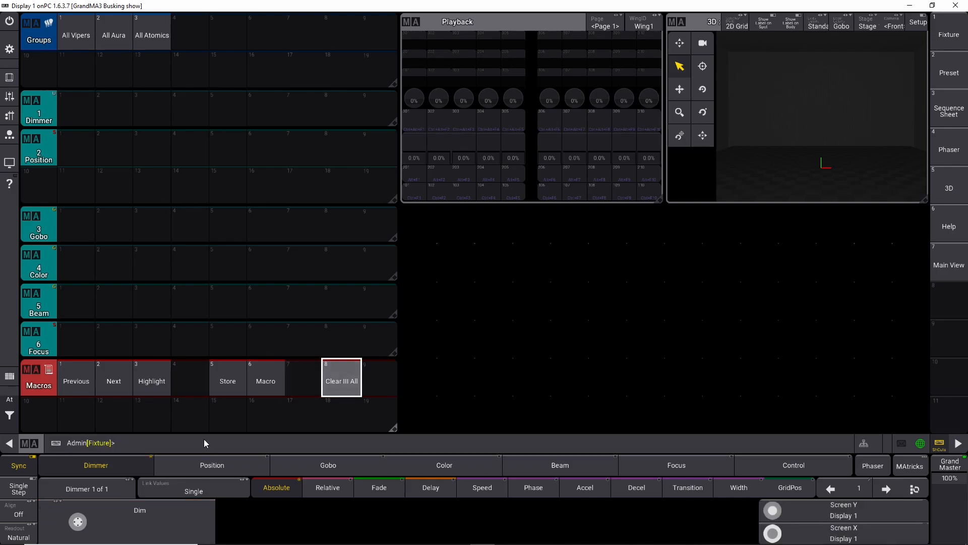
pyautogui.click(160, 446)
pyautogui.write('1t8')
pyautogui.press('Return')
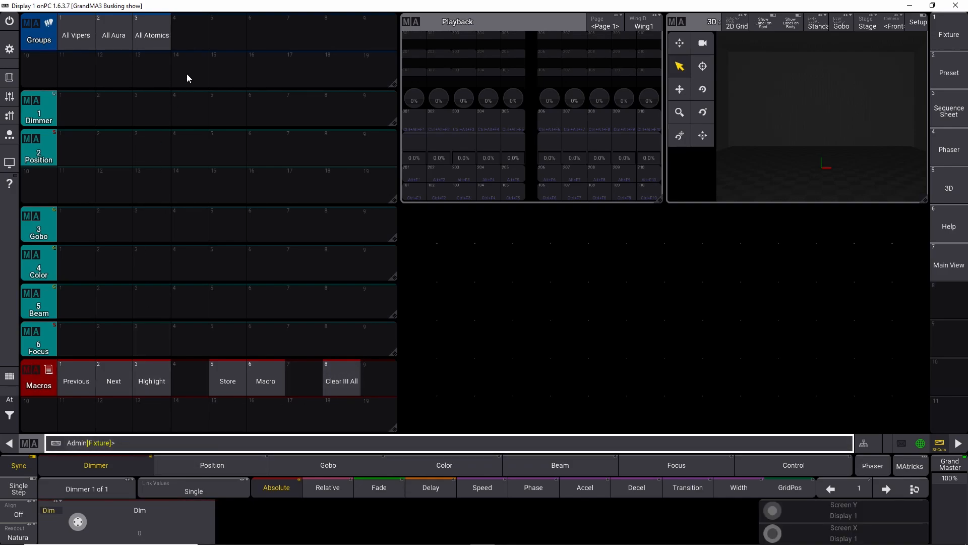
pyautogui.moveTo(196, 28); pyautogui.dragTo(210, 69)
# Step: Label group 4 as All Dimmer
pyautogui.click(163, 37)
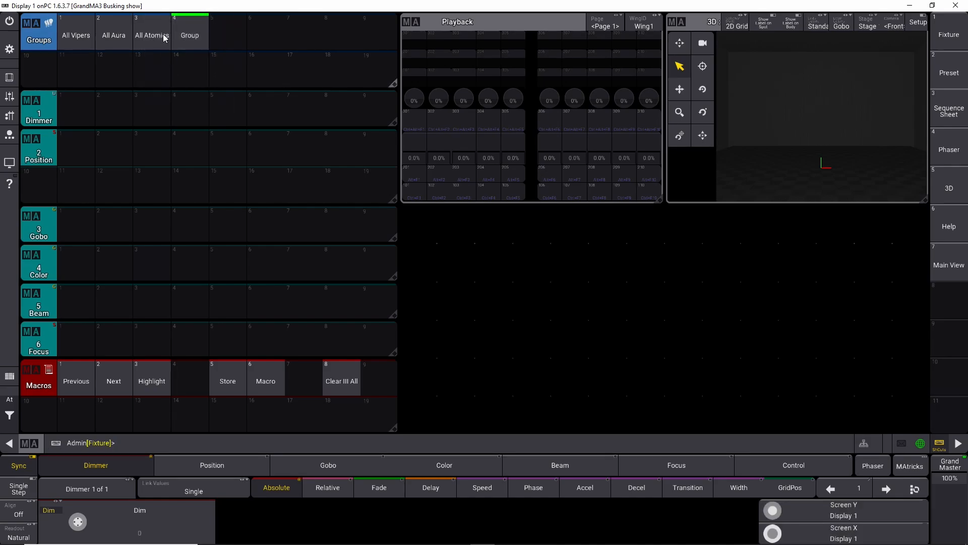
pyautogui.moveTo(190, 40); pyautogui.dragTo(186, 25)
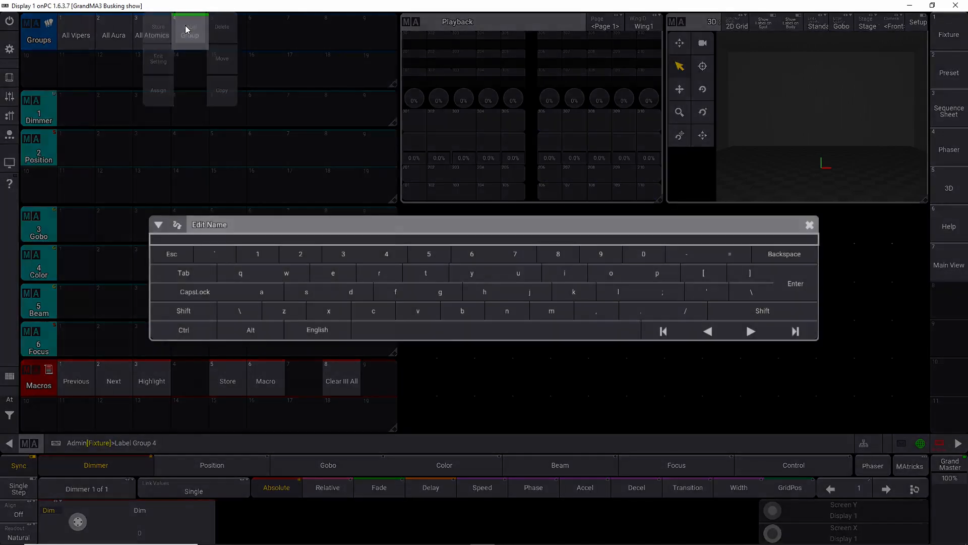
pyautogui.write('All Dimmer')
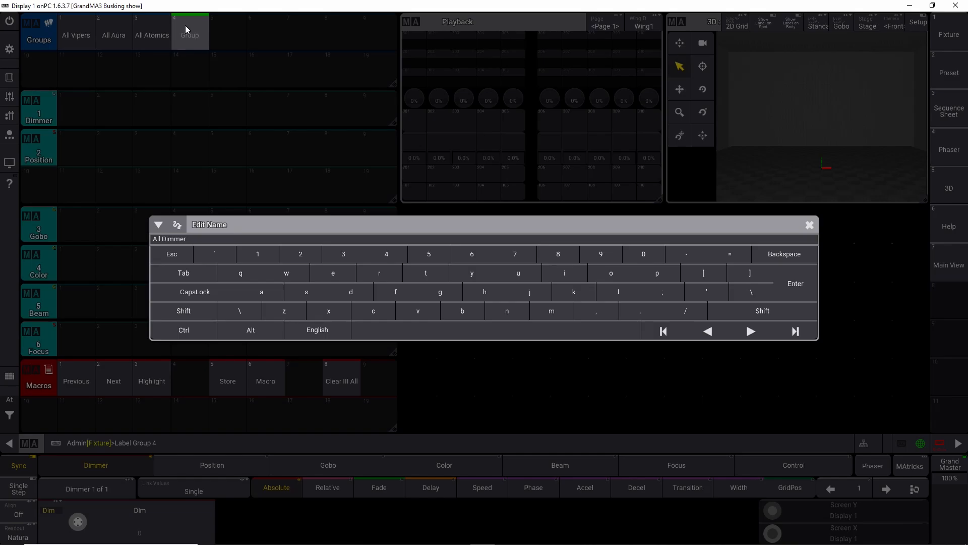
pyautogui.press('Return')
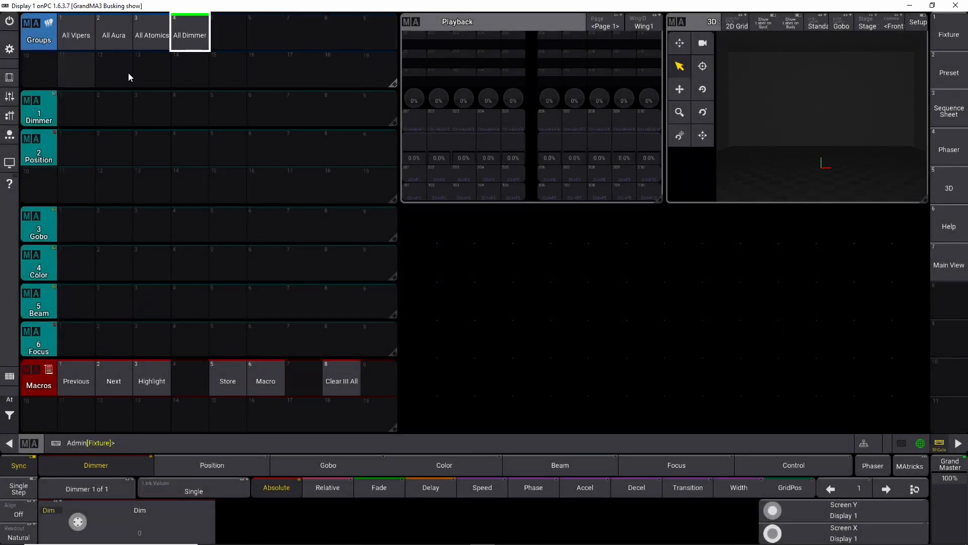
# Step: Enlarge the groups pool to three rows, shifting the preset pools down beneath it
pyautogui.moveTo(393, 201); pyautogui.dragTo(394, 166)
pyautogui.moveTo(42, 143); pyautogui.dragTo(46, 162)
pyautogui.moveTo(44, 115); pyautogui.dragTo(44, 154)
pyautogui.moveTo(393, 85); pyautogui.dragTo(385, 135)
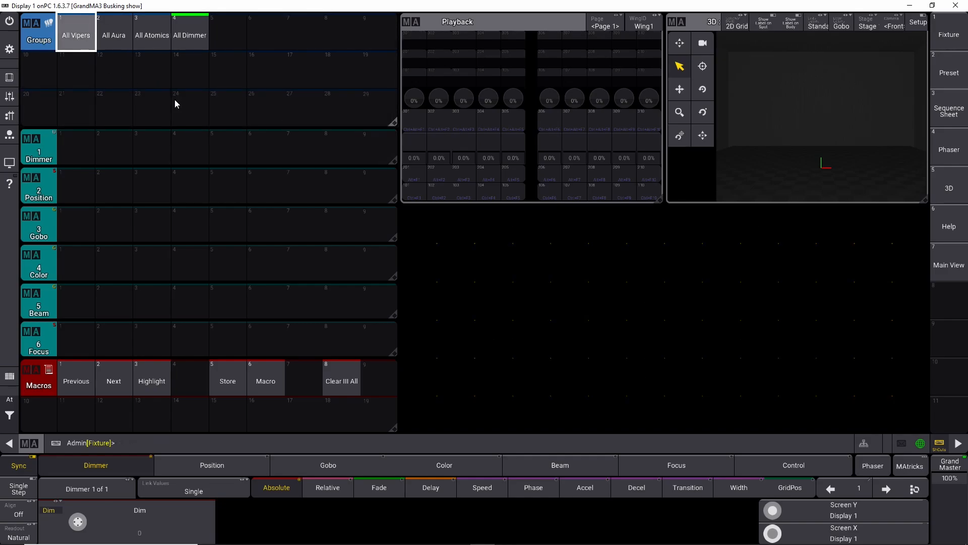
# Step: Add a Layout View window below the playback window and narrow it to end before the right column
pyautogui.click(423, 228)
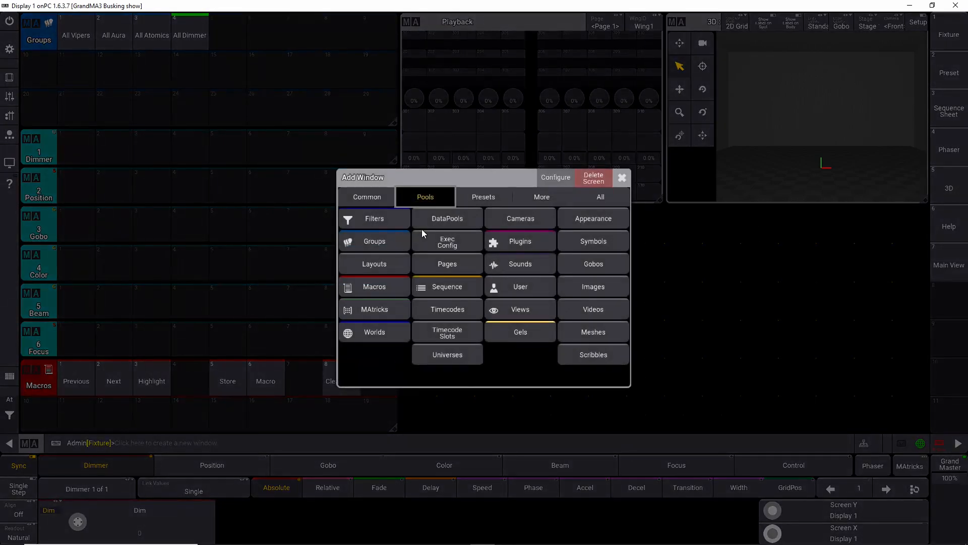
pyautogui.click(377, 198)
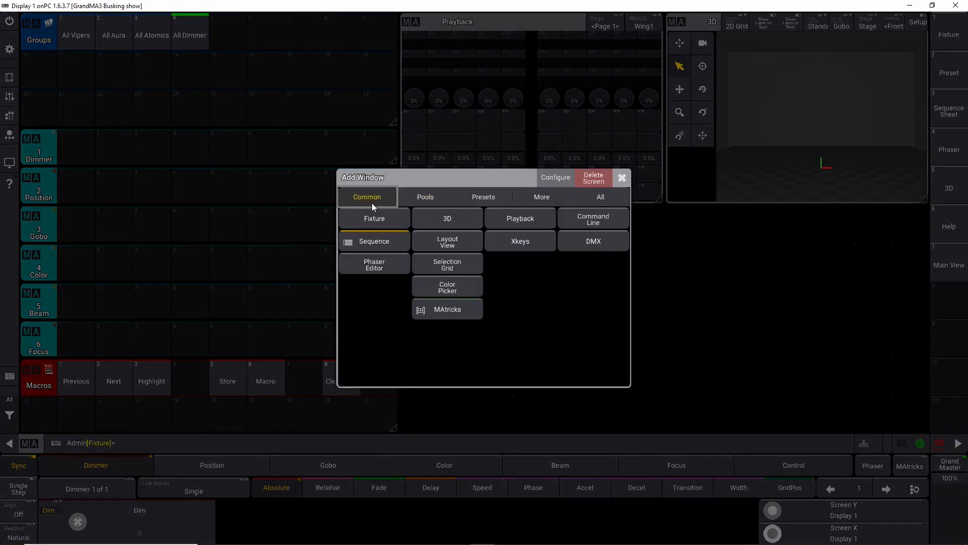
pyautogui.click(461, 244)
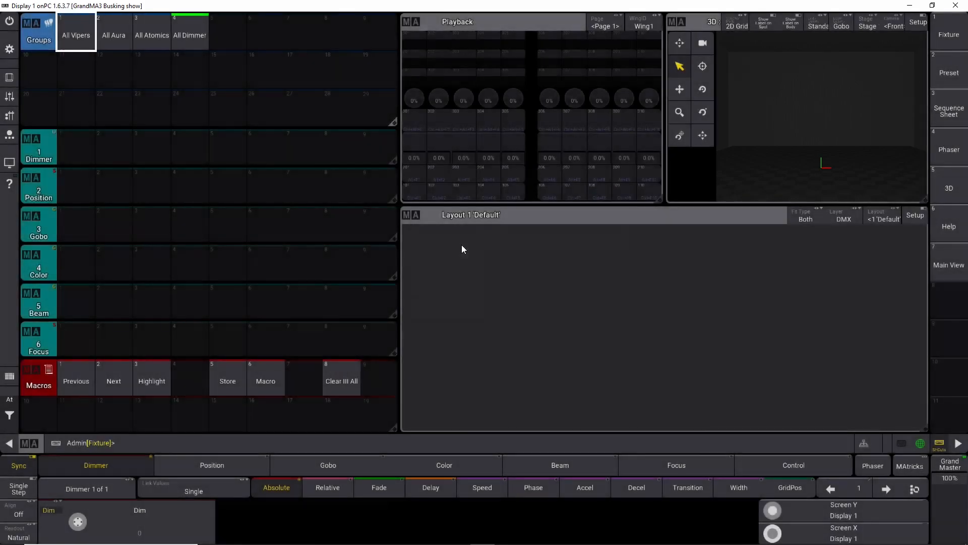
pyautogui.moveTo(927, 428); pyautogui.dragTo(737, 429)
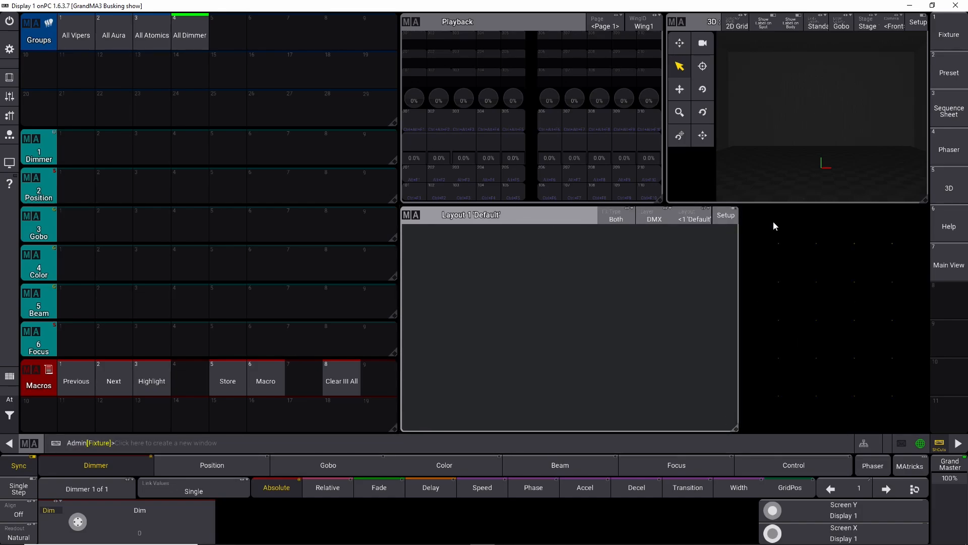
# Step: Add a Color Picker window beside the layout view, switch it to Fader mode and shorten it to about half height
pyautogui.click(757, 214)
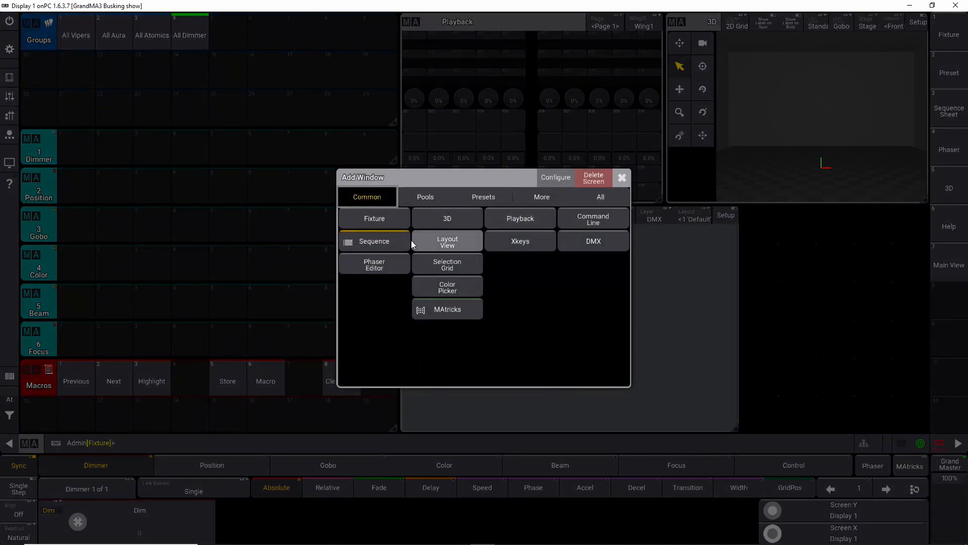
pyautogui.click(458, 282)
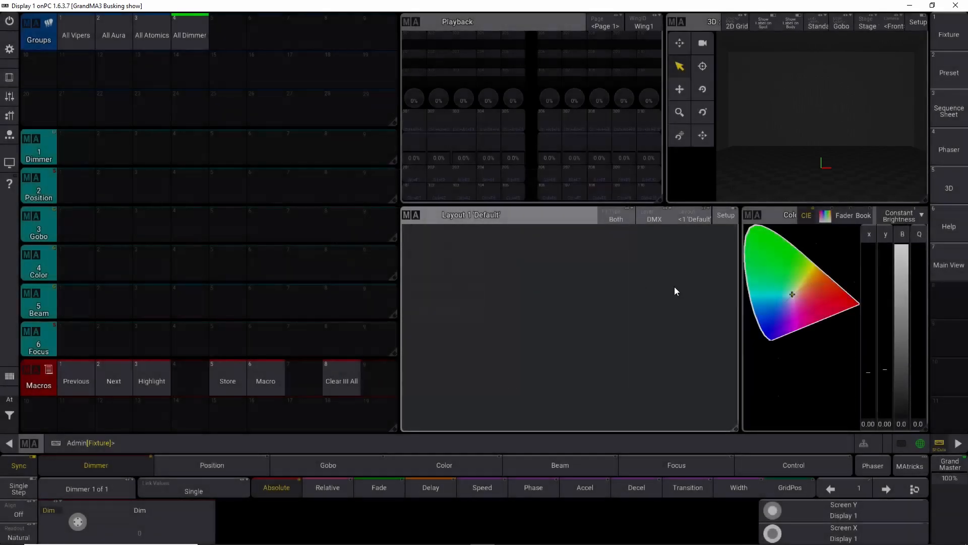
pyautogui.click(846, 217)
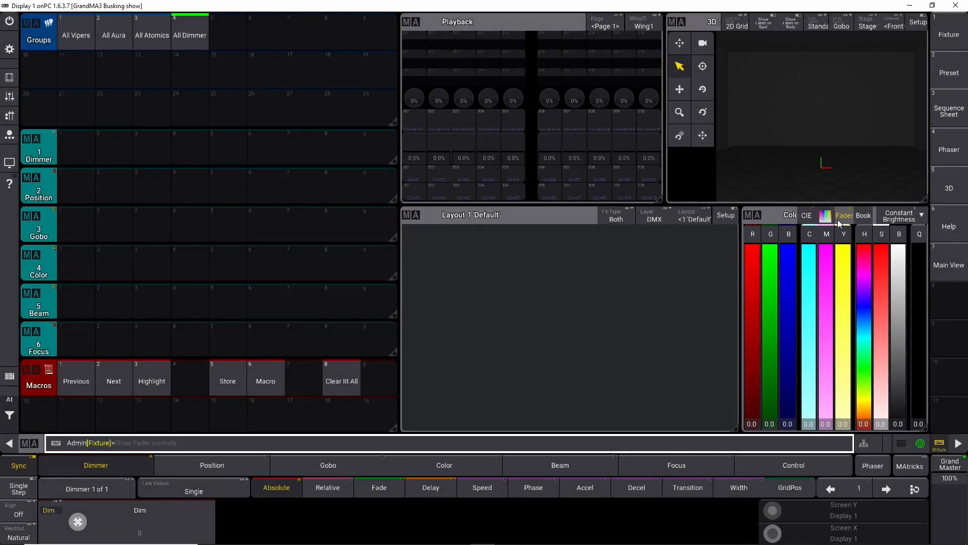
pyautogui.click(829, 217)
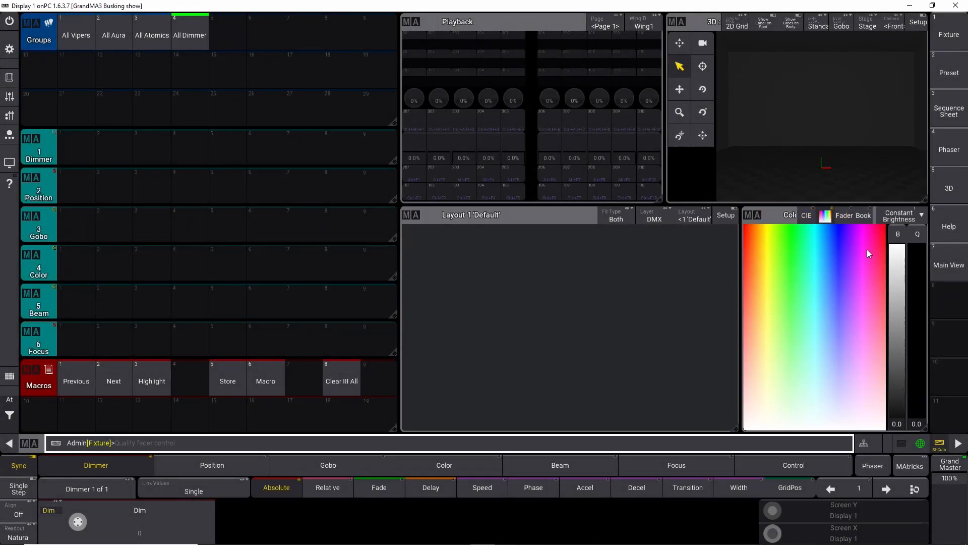
pyautogui.click(852, 215)
pyautogui.moveTo(929, 427); pyautogui.dragTo(924, 308)
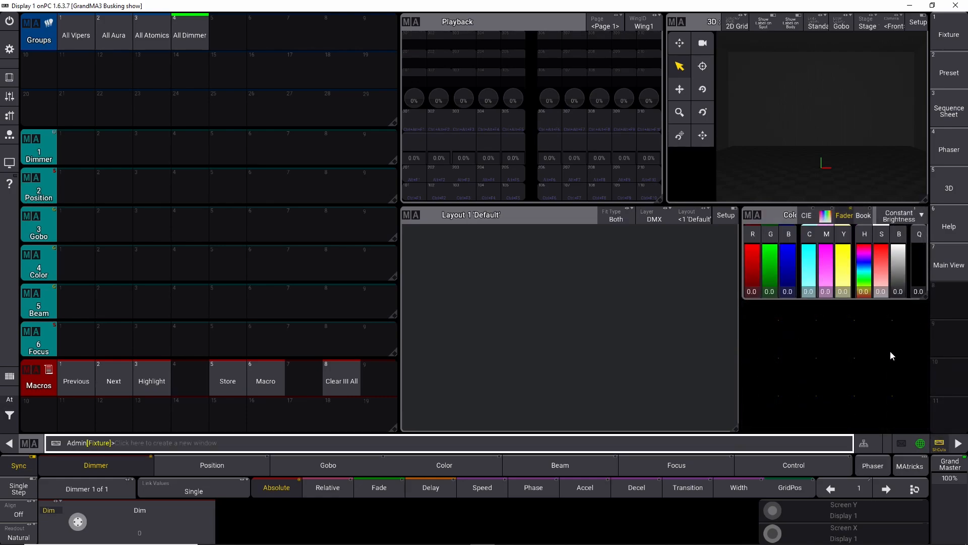
# Step: Store the current screen arrangement to the Main View button
pyautogui.press('s')
pyautogui.click(949, 264)
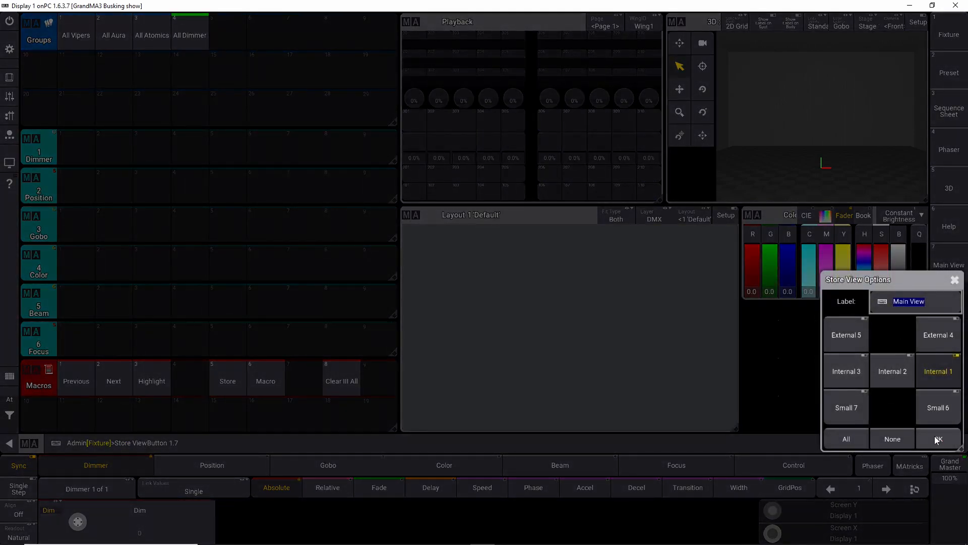
pyautogui.click(938, 439)
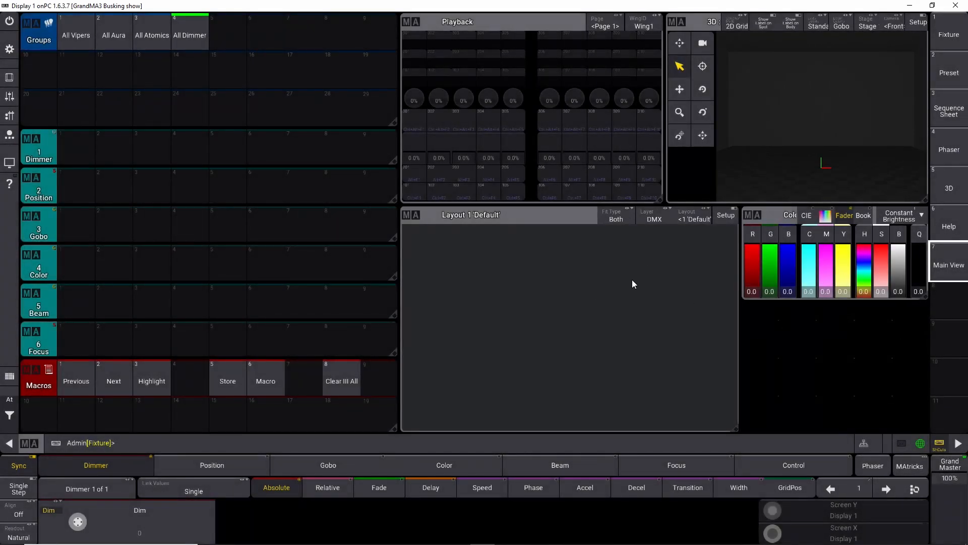
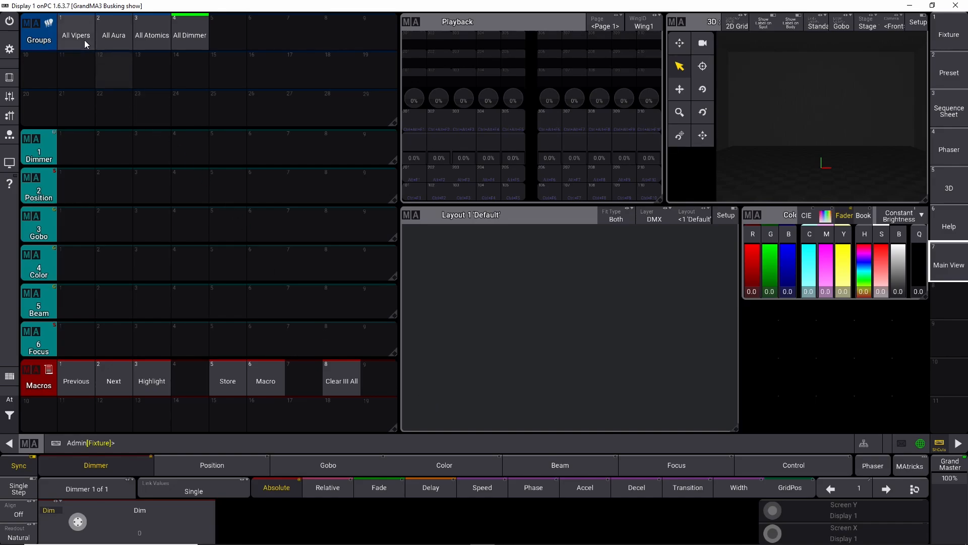
# Step: Select the All Aura group, set it to full white and store it as color preset 1
pyautogui.click(107, 40)
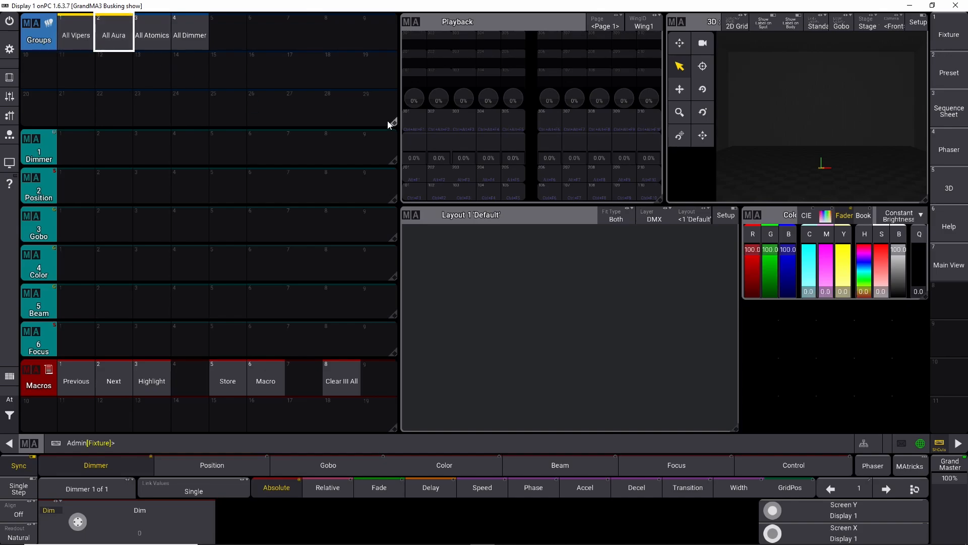
pyautogui.click(809, 289)
pyautogui.moveTo(824, 296)
pyautogui.mouseDown()
pyautogui.moveTo(826, 266)
pyautogui.moveTo(825, 299)
pyautogui.mouseUp()
pyautogui.click(846, 294)
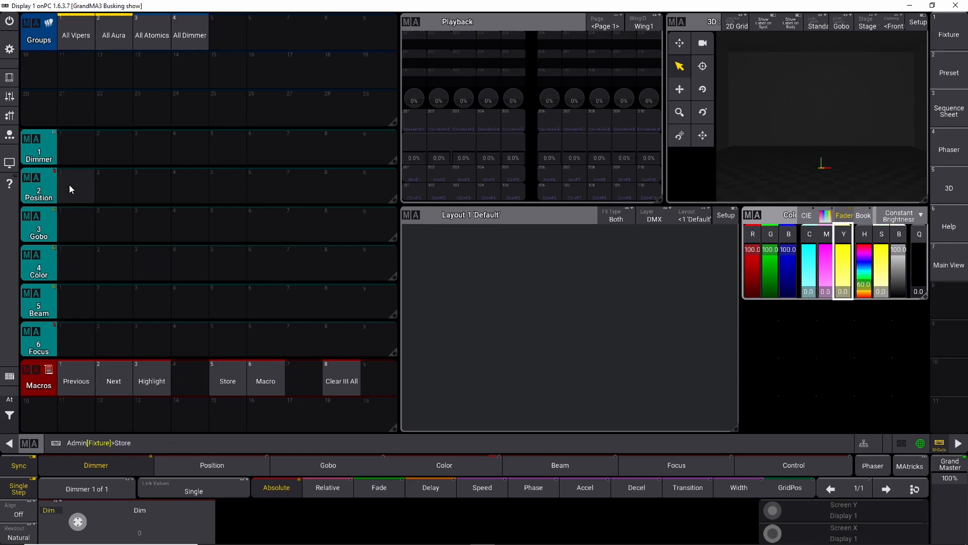
pyautogui.click(68, 265)
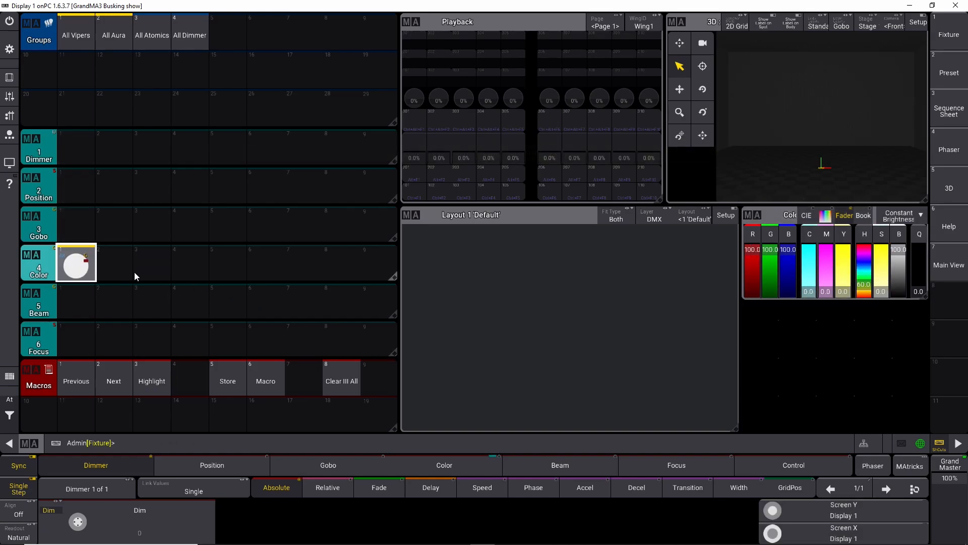
# Step: Mix cyan, magenta and yellow on the color faders and store them as color presets 2, 3 and 4
pyautogui.click(807, 293)
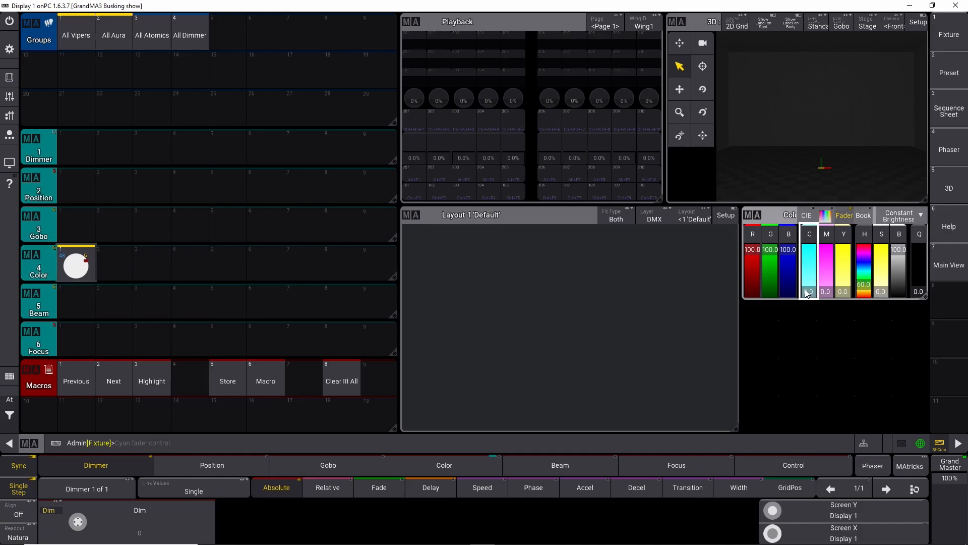
pyautogui.click(124, 273)
pyautogui.moveTo(808, 257); pyautogui.dragTo(822, 241)
pyautogui.click(151, 265)
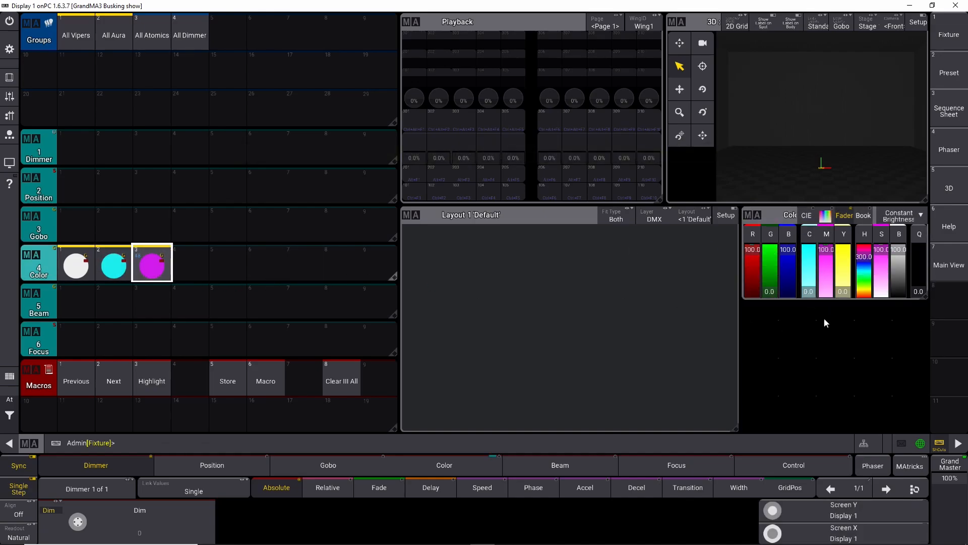
pyautogui.moveTo(831, 276); pyautogui.dragTo(843, 242)
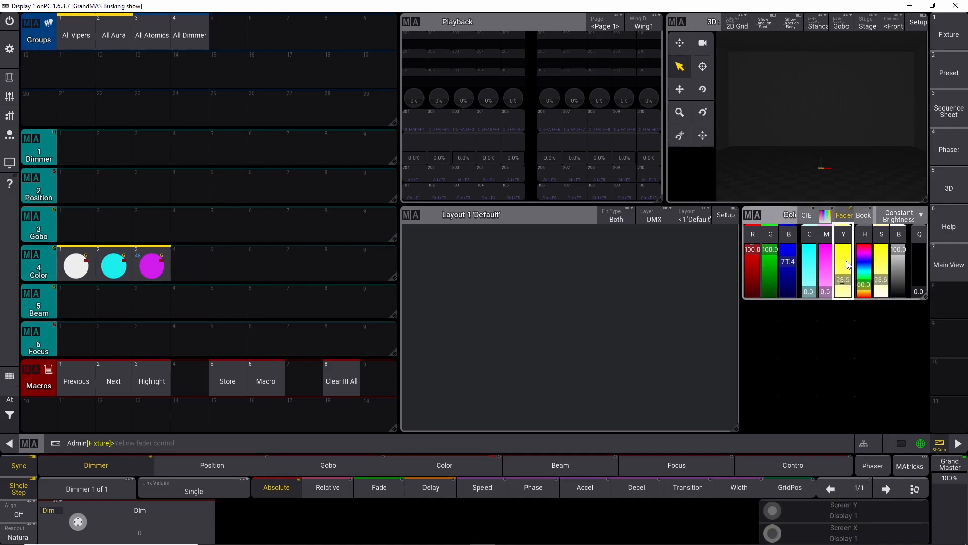
pyautogui.click(177, 270)
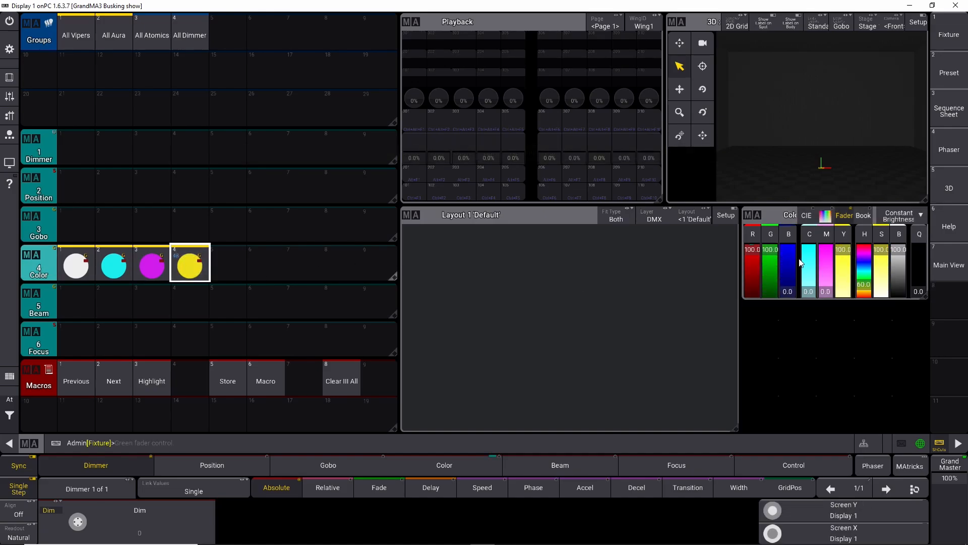
# Step: Mix red, green and blue on the color faders and store them as color presets 5, 6 and 7
pyautogui.moveTo(829, 295); pyautogui.dragTo(811, 240)
pyautogui.click(237, 269)
pyautogui.click(266, 268)
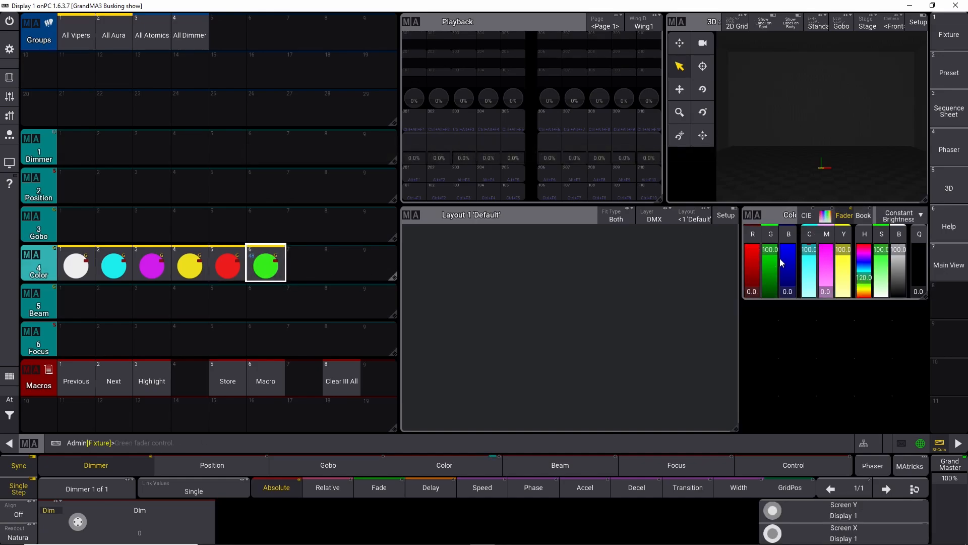
pyautogui.moveTo(845, 253); pyautogui.dragTo(825, 243)
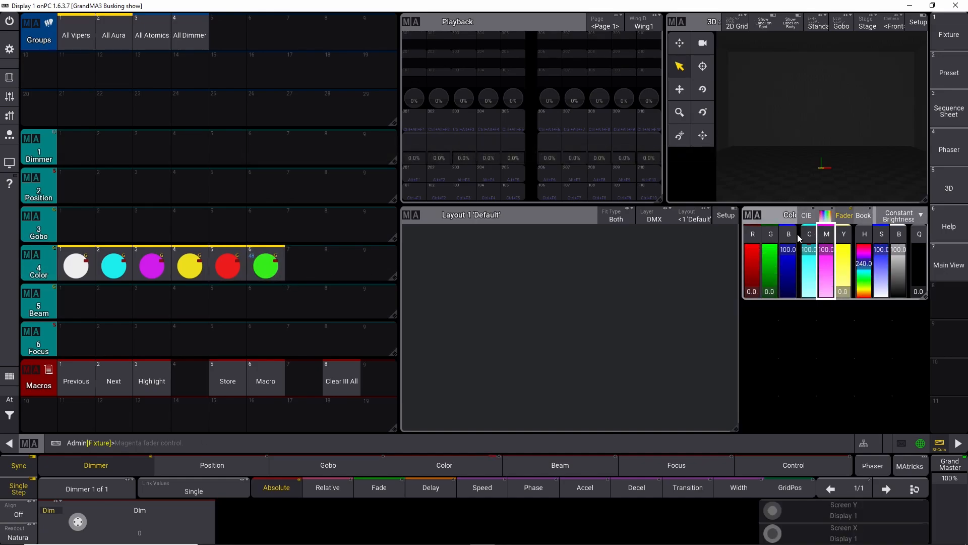
pyautogui.click(311, 263)
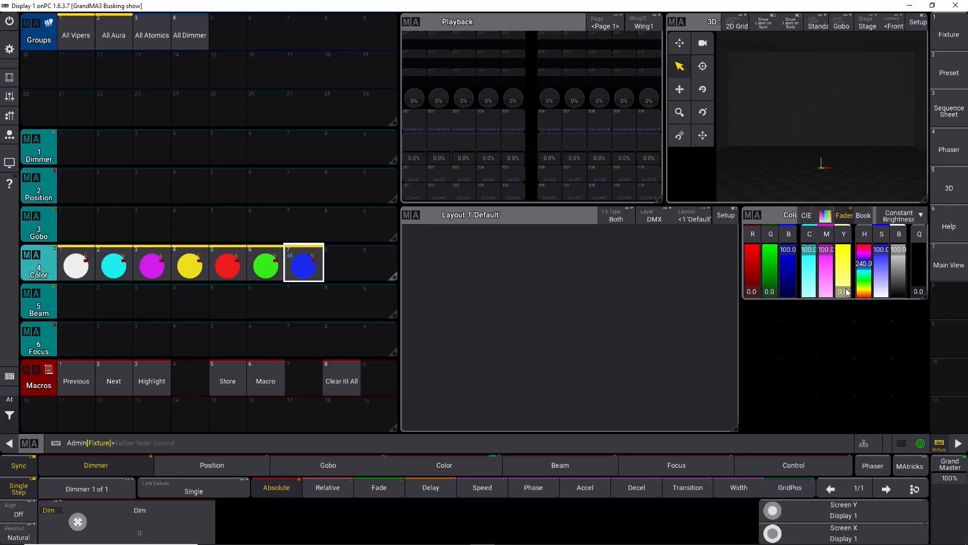
# Step: Mix a warm white on the color faders and store it as color preset 8
pyautogui.moveTo(848, 293); pyautogui.dragTo(844, 244)
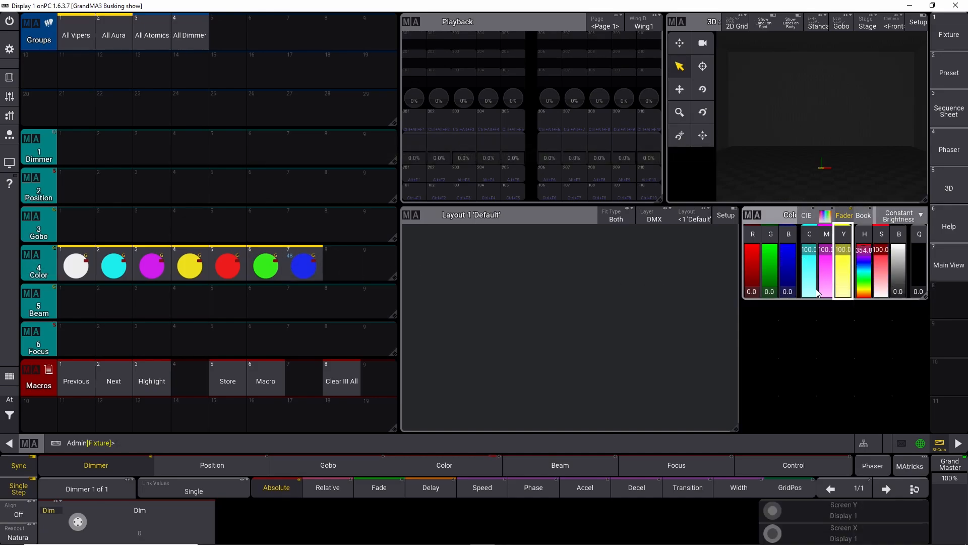
pyautogui.moveTo(814, 266); pyautogui.dragTo(821, 335)
pyautogui.click(824, 255)
pyautogui.moveTo(823, 255); pyautogui.dragTo(846, 283)
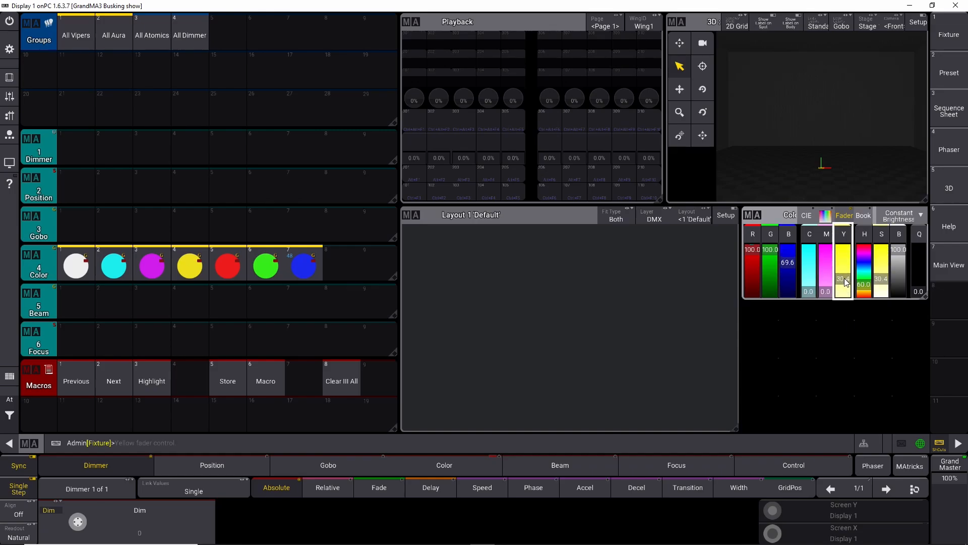
pyautogui.click(351, 272)
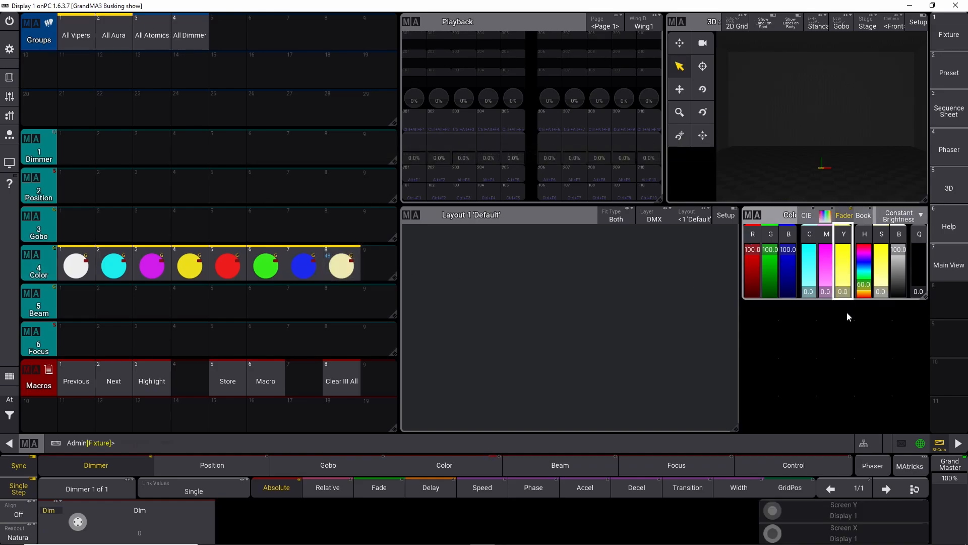
# Step: Store a pale cyan as color preset 9 and clear the programmer with the Clear All macro
pyautogui.moveTo(810, 291); pyautogui.dragTo(812, 280)
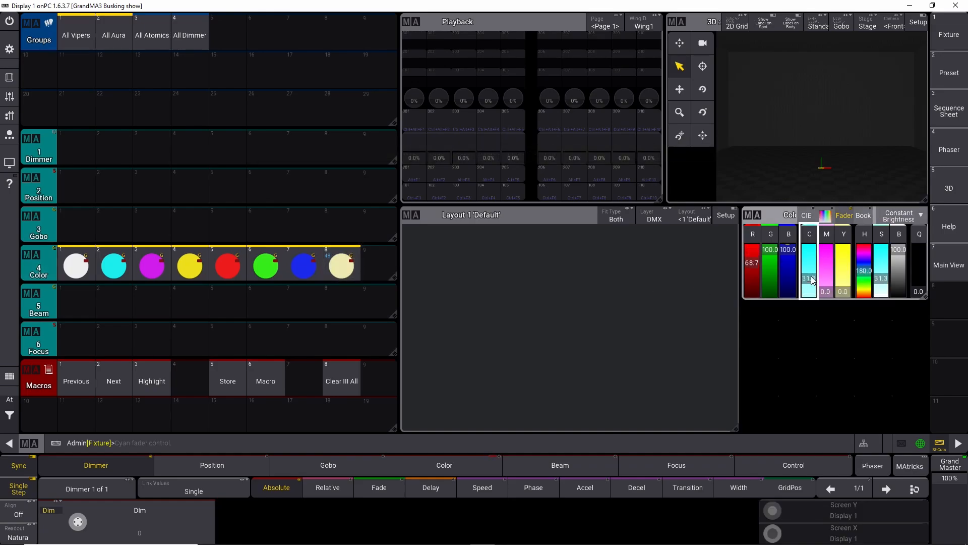
pyautogui.click(371, 261)
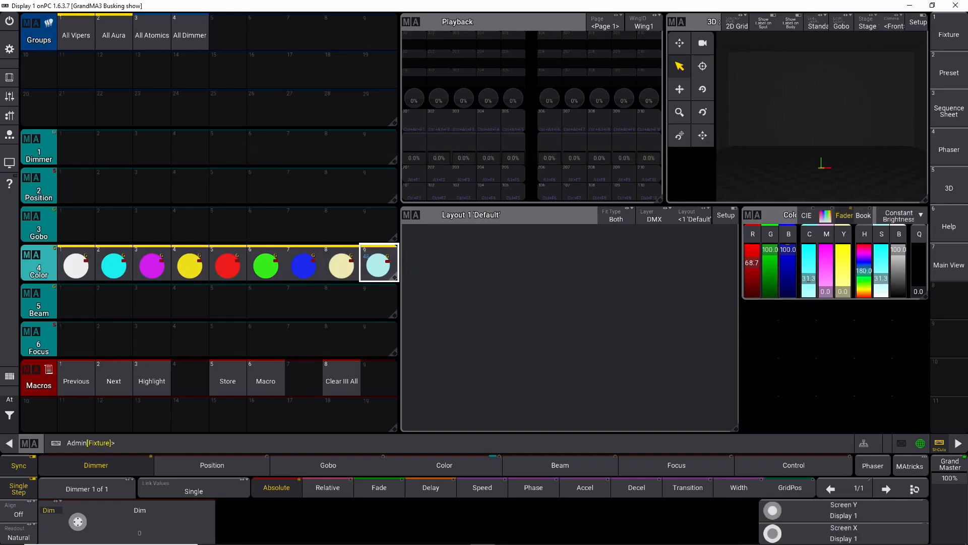
pyautogui.click(341, 380)
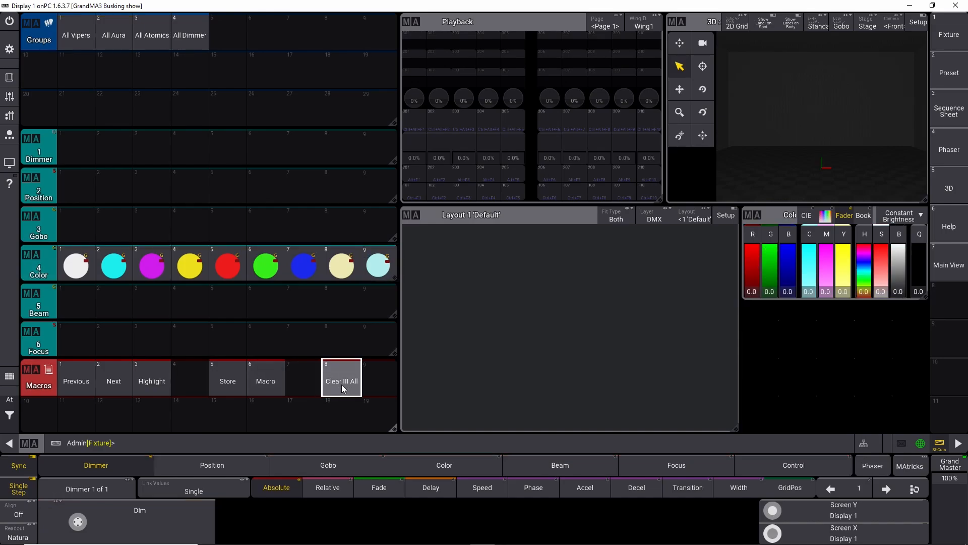
# Step: Apply the white color preset to check it
pyautogui.click(75, 260)
pyautogui.click(68, 273)
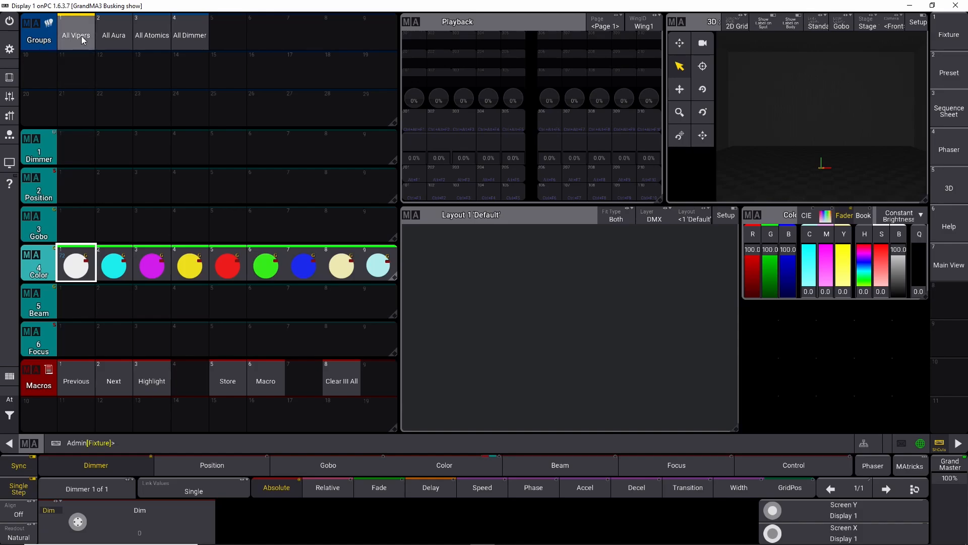
pyautogui.click(759, 317)
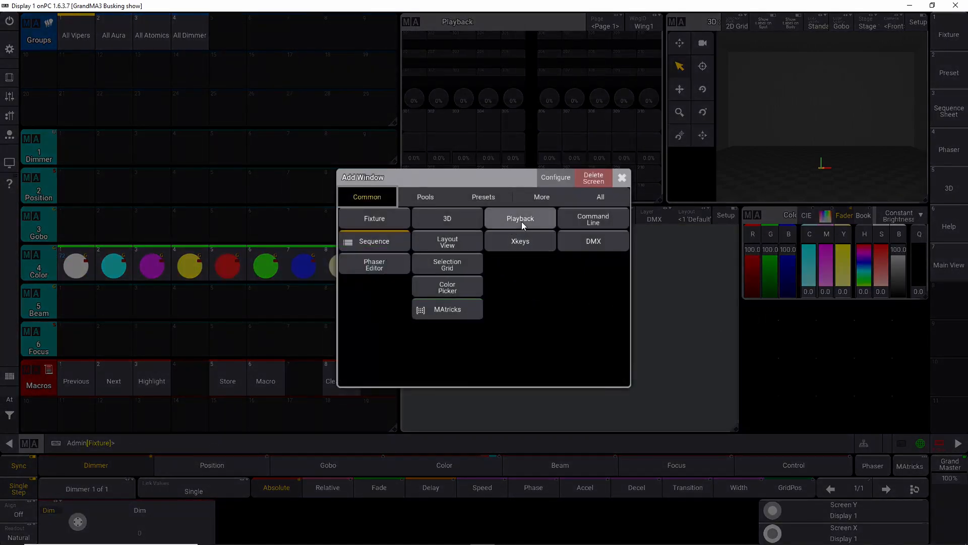
pyautogui.click(418, 218)
pyautogui.click(755, 312)
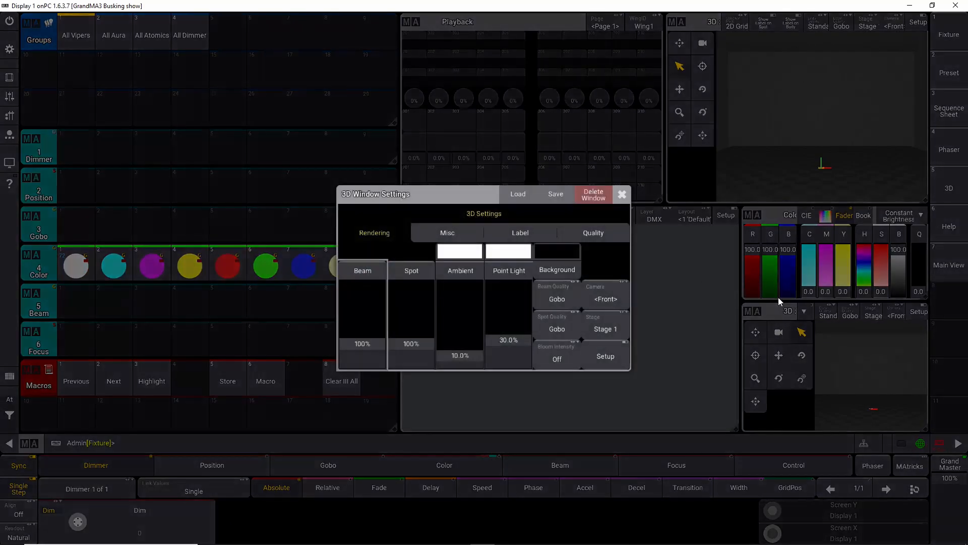
pyautogui.click(595, 194)
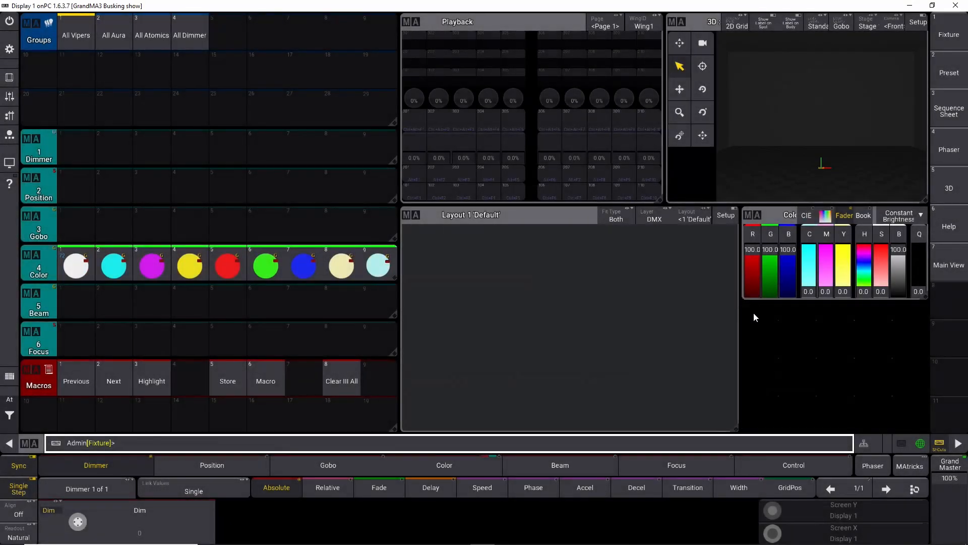
# Step: Add a Fixture sheet window below the color picker
pyautogui.click(754, 314)
pyautogui.click(389, 222)
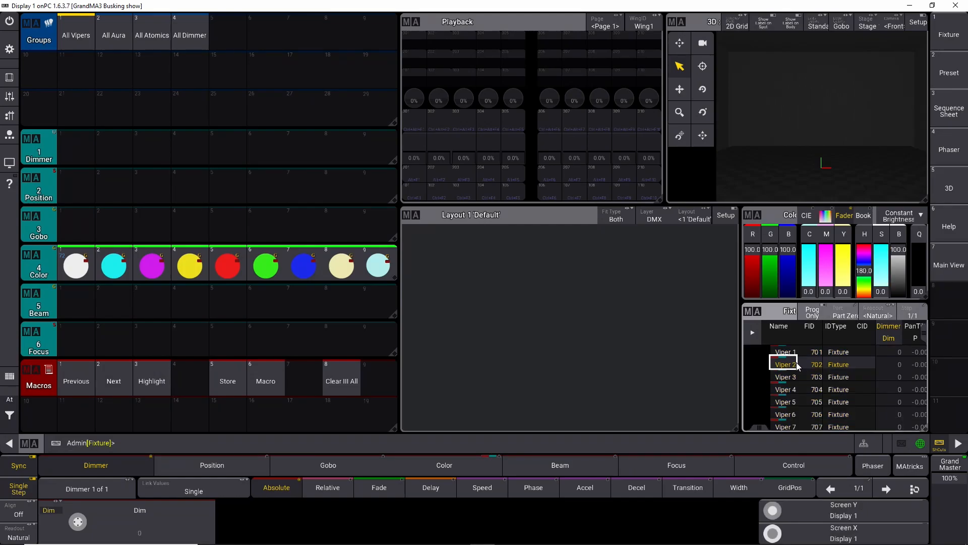
pyautogui.scroll(-5, 797, 363)
pyautogui.scroll(-2, 796, 365)
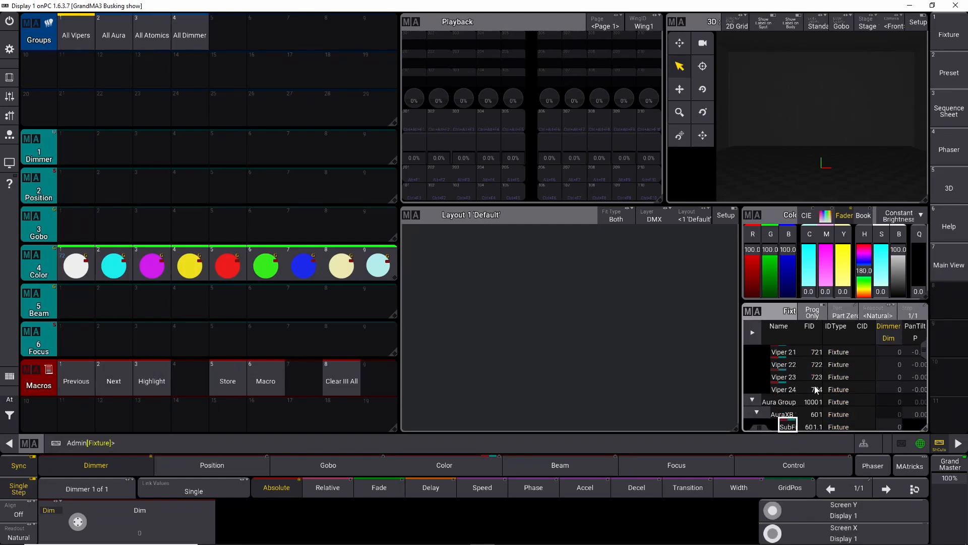
pyautogui.scroll(-2, 796, 385)
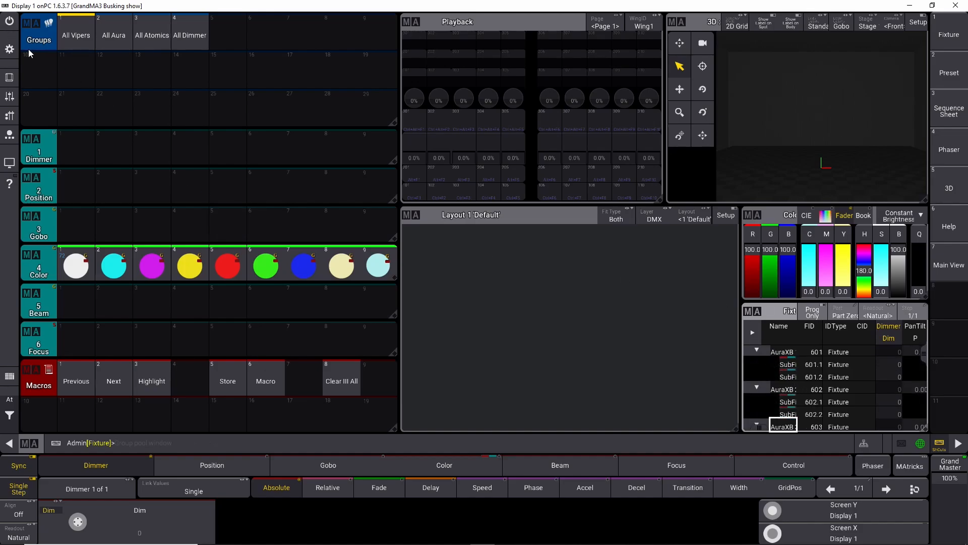
# Step: In the patch, change all AuraXB fixtures to the Mac Aura XB Standard (14 ch) mode and save on exit
pyautogui.click(9, 49)
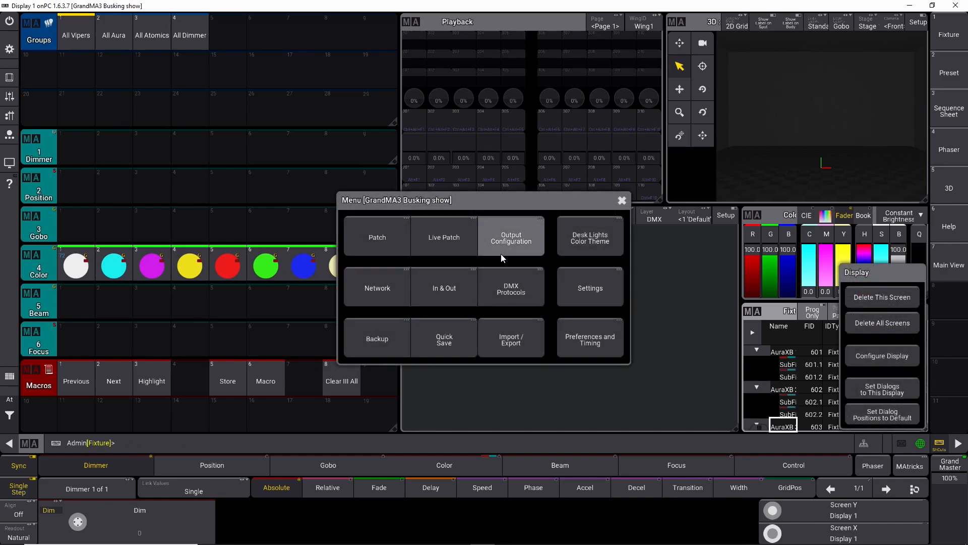
pyautogui.click(370, 245)
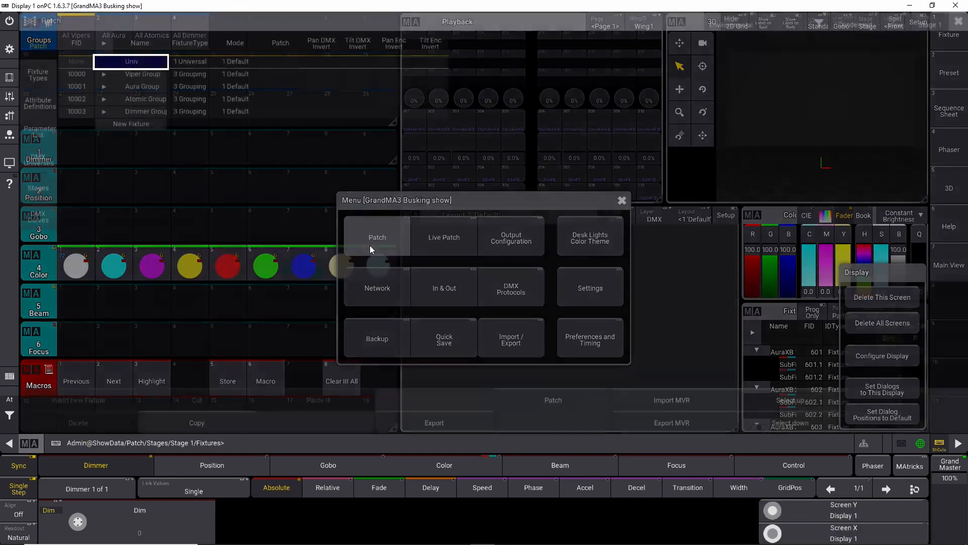
pyautogui.click(105, 87)
pyautogui.click(109, 99)
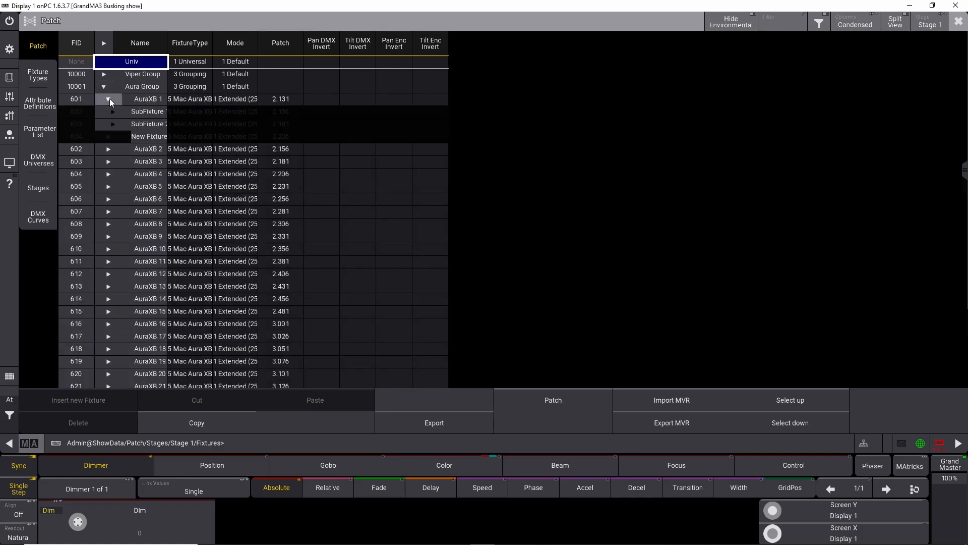
pyautogui.click(105, 98)
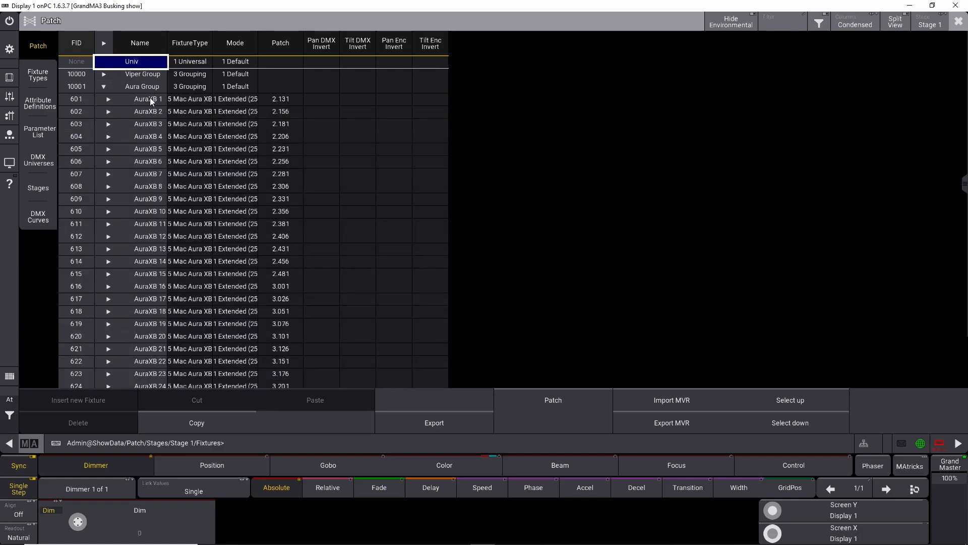
pyautogui.moveTo(150, 98); pyautogui.dragTo(152, 386)
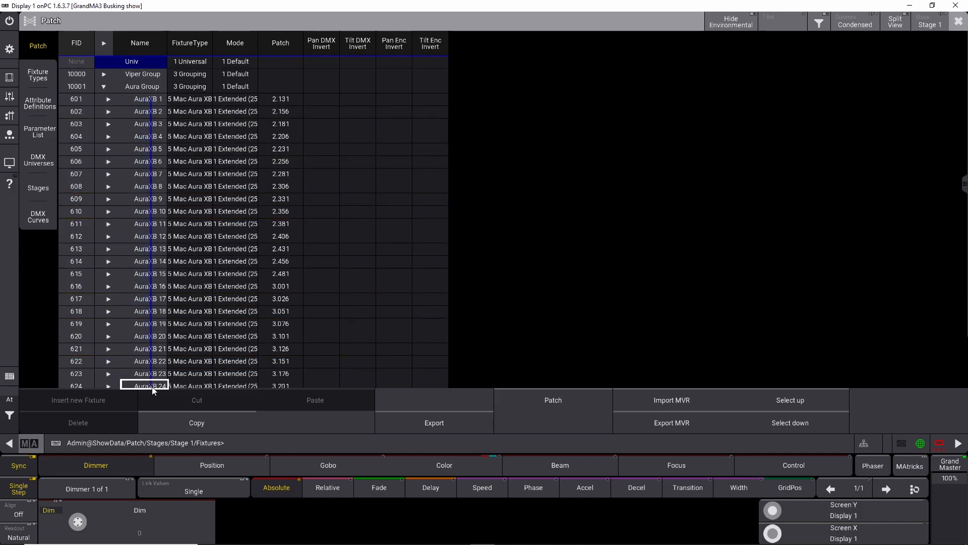
pyautogui.moveTo(186, 102); pyautogui.dragTo(187, 344)
pyautogui.rightClick(187, 345)
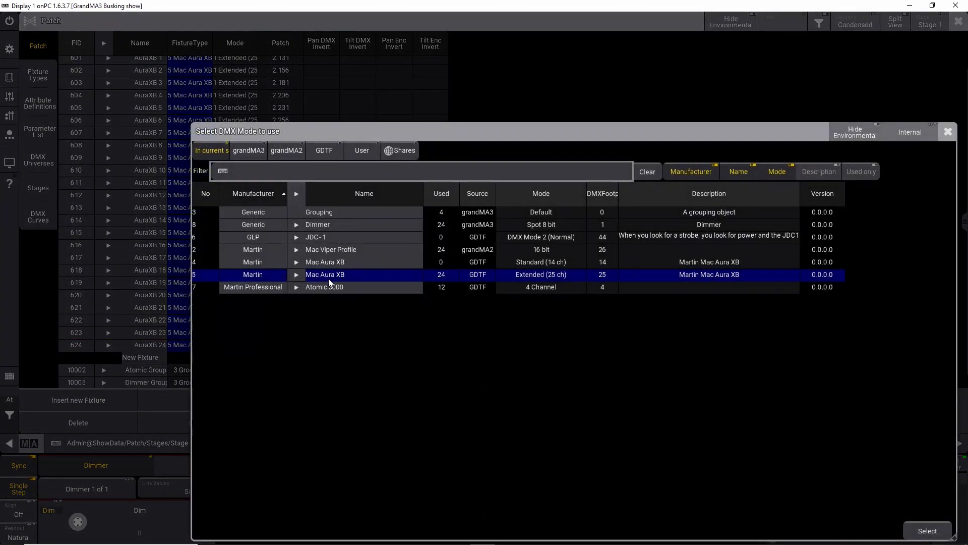
pyautogui.click(296, 274)
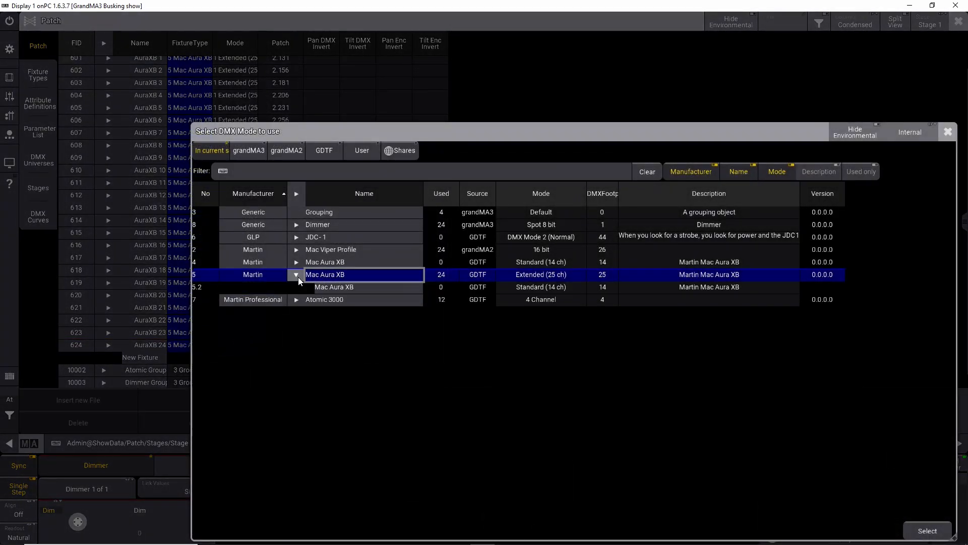
pyautogui.click(348, 290)
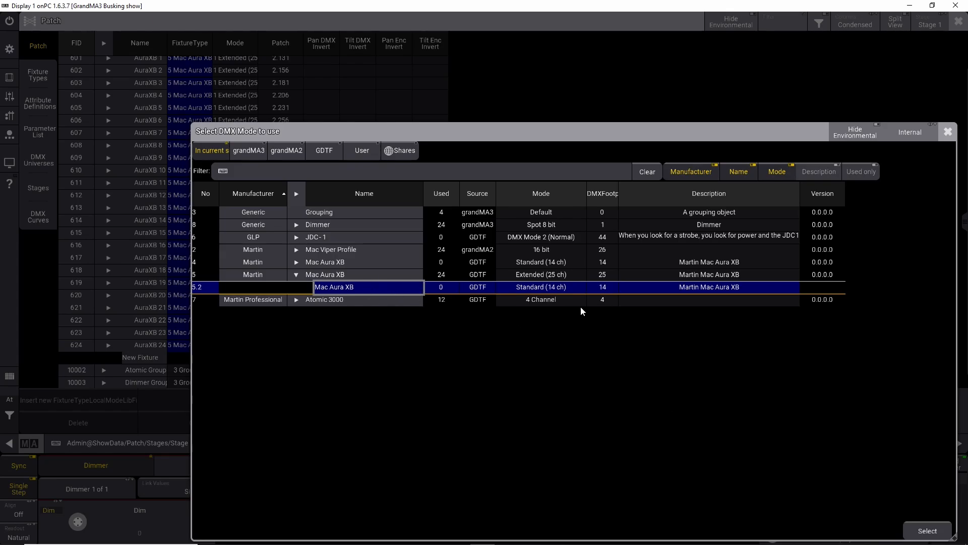
pyautogui.click(927, 531)
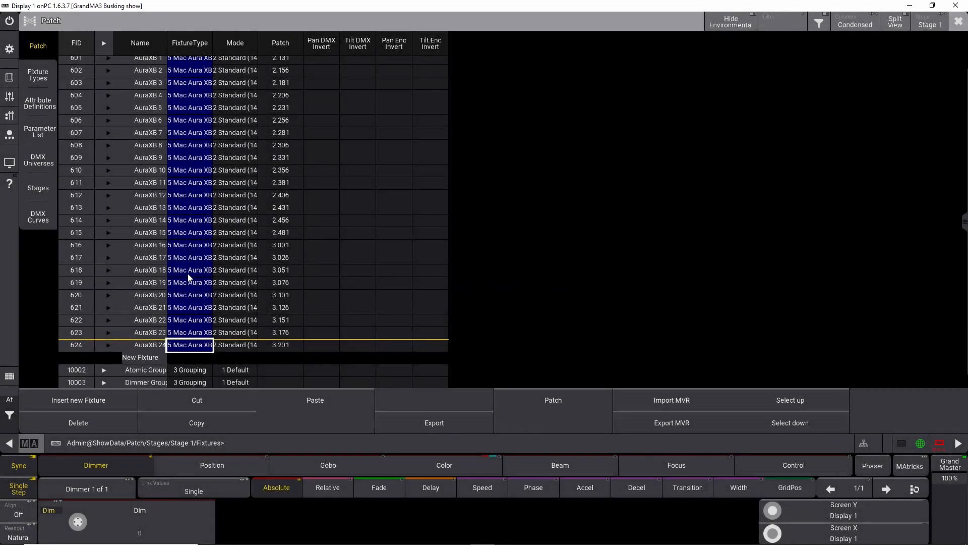
pyautogui.click(959, 21)
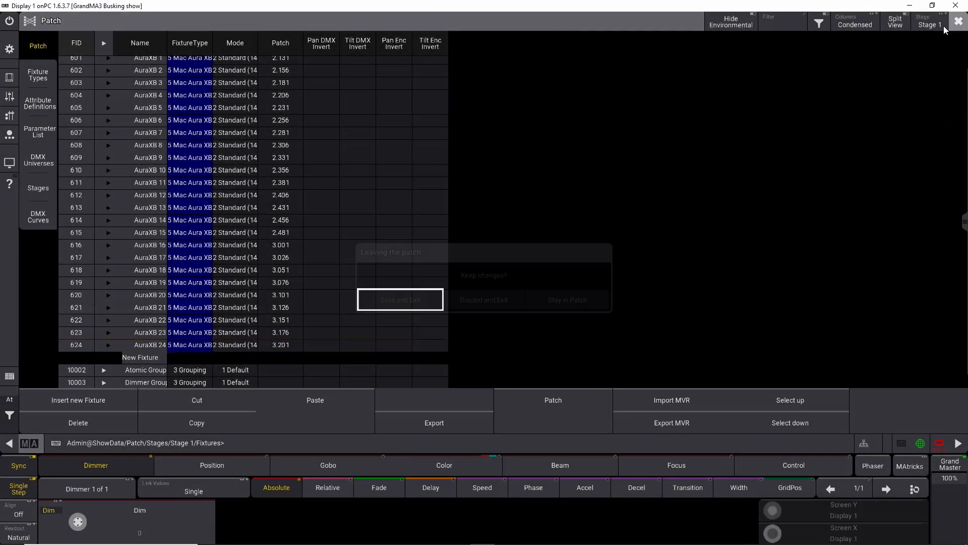
pyautogui.click(407, 300)
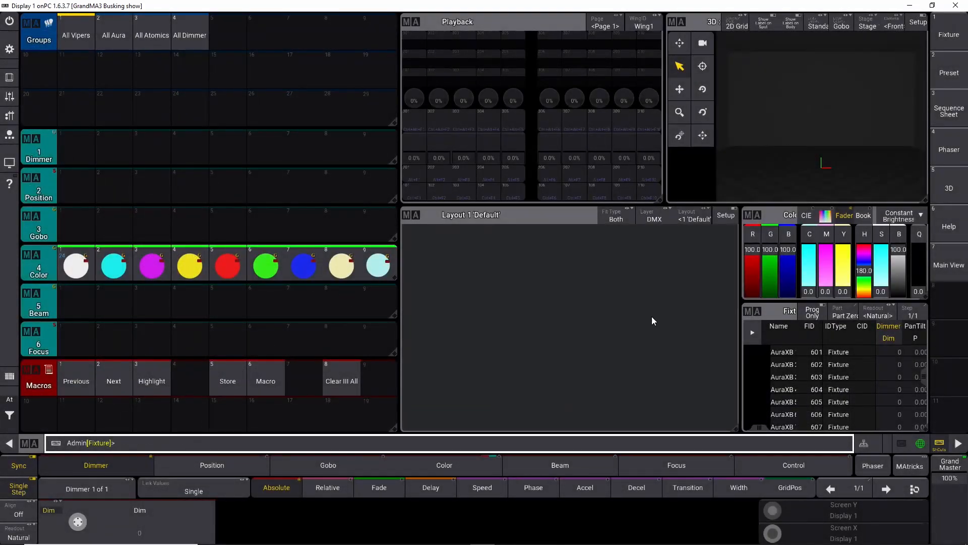
# Step: Select the All Aura group and apply the white and cyan color presets to test them on the Aura fixtures
pyautogui.click(78, 36)
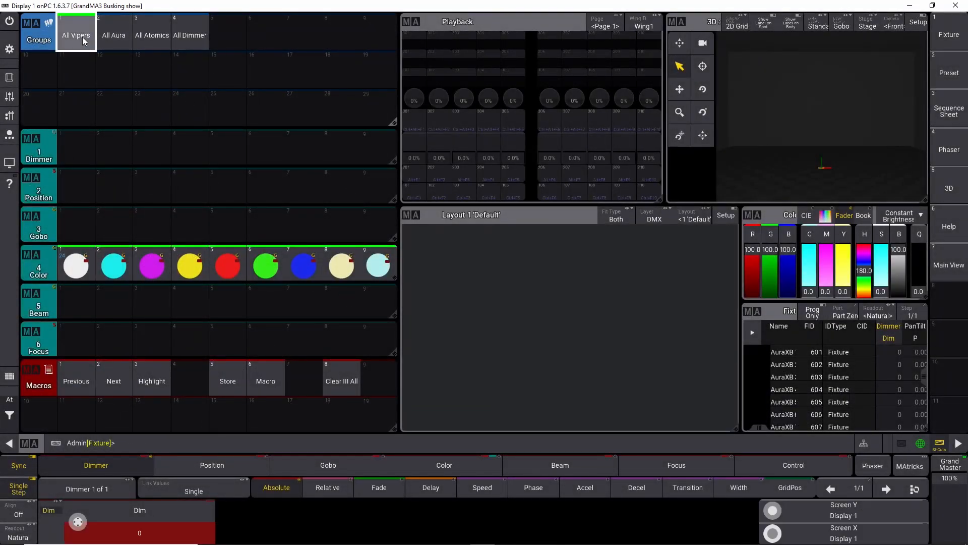
pyautogui.click(109, 33)
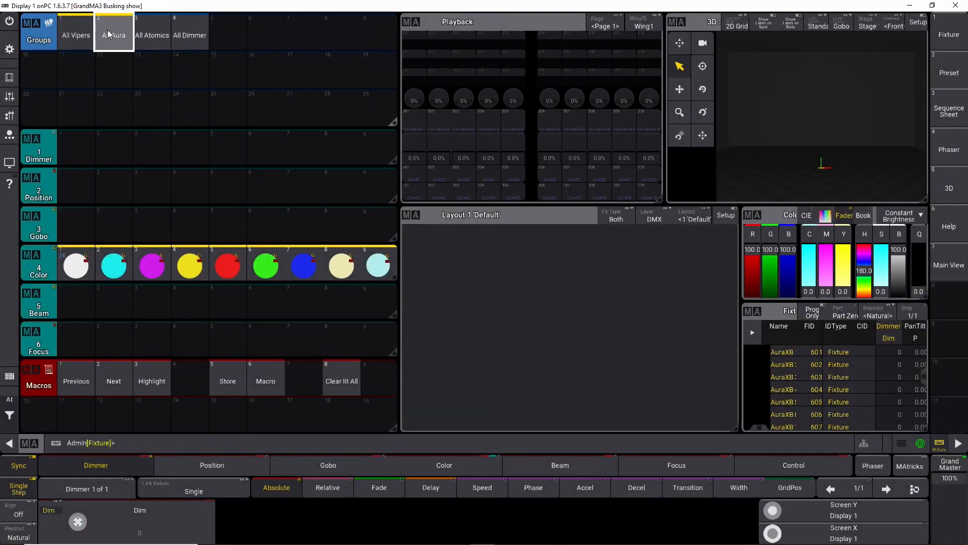
pyautogui.click(11, 416)
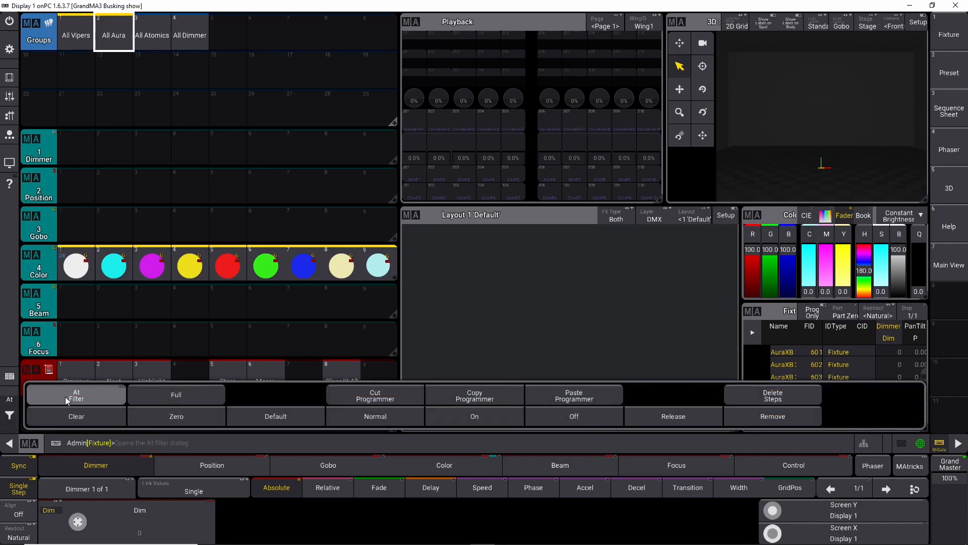
pyautogui.click(76, 416)
pyautogui.click(78, 267)
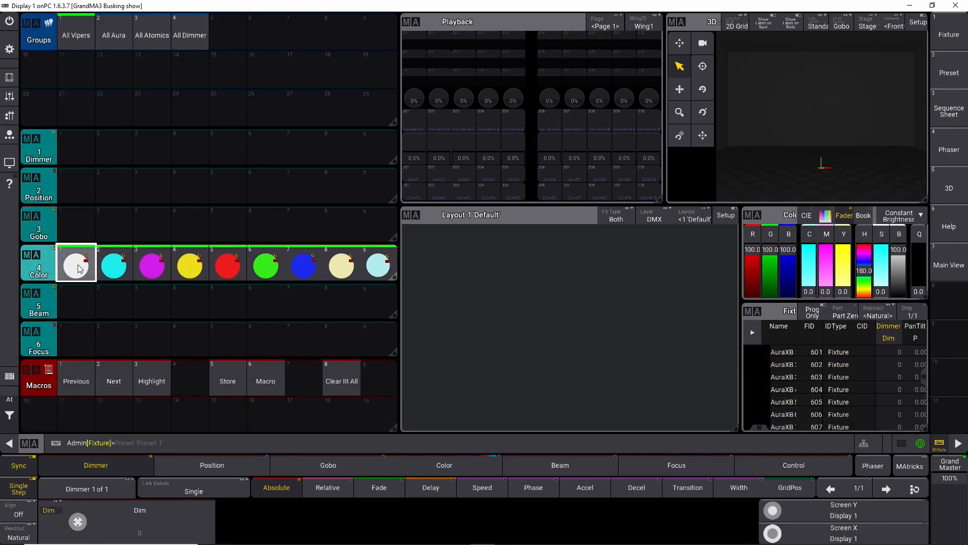
pyautogui.click(108, 269)
pyautogui.click(15, 409)
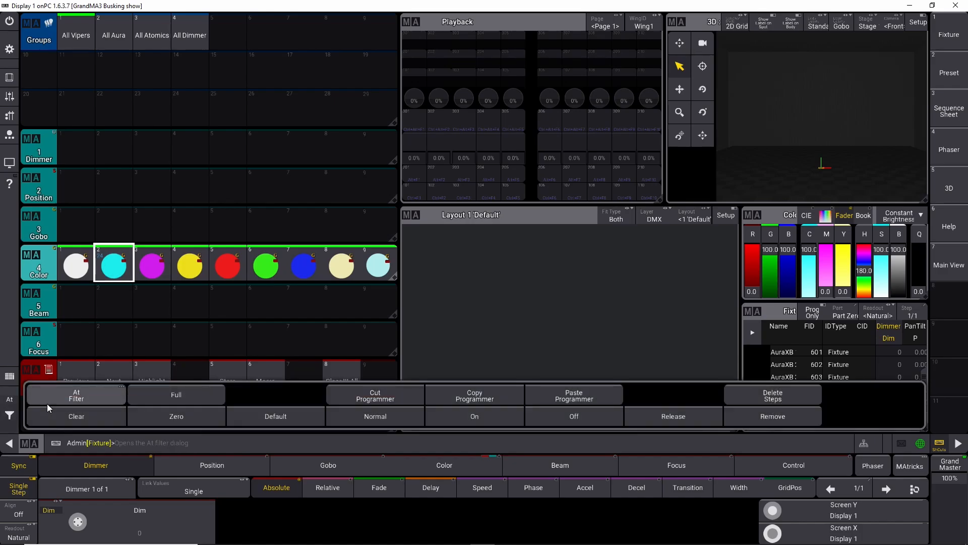
pyautogui.click(49, 415)
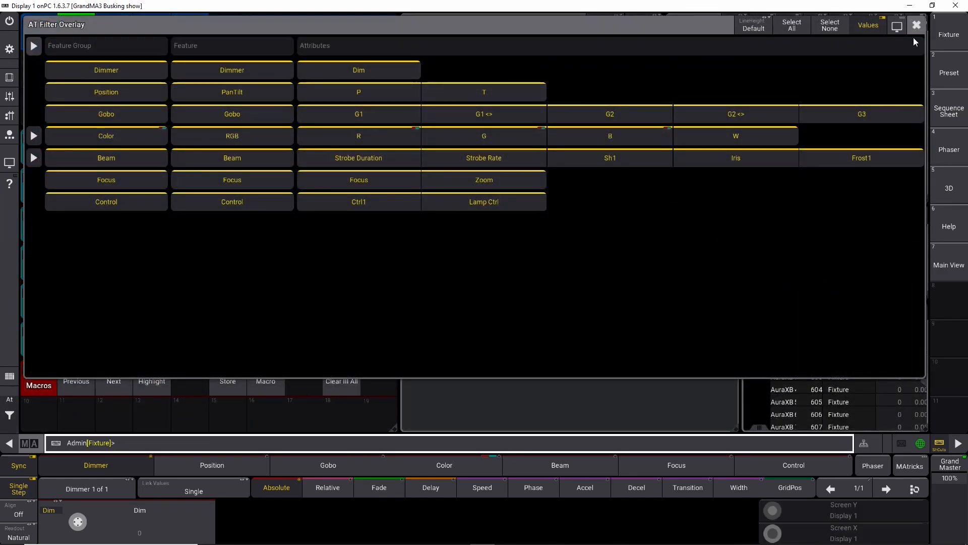
pyautogui.click(917, 25)
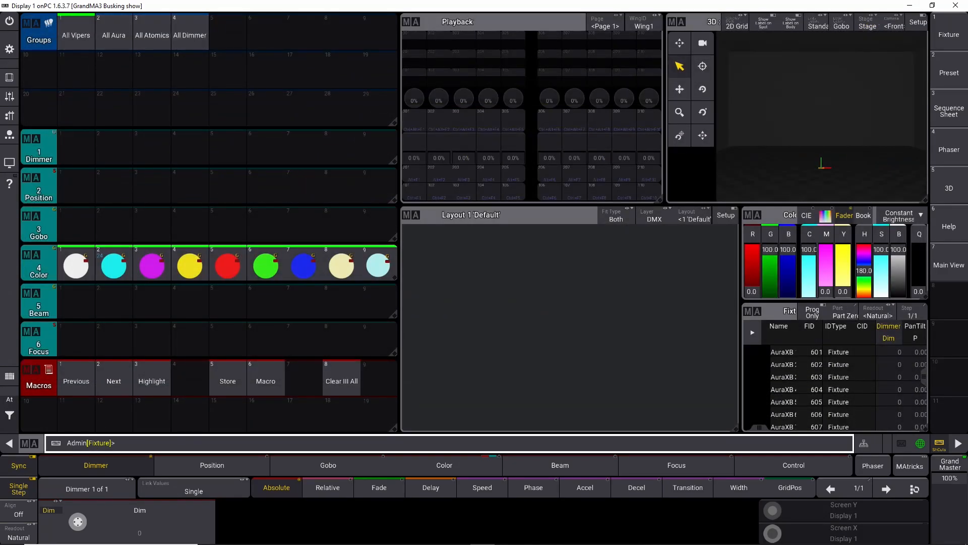
# Step: Clear the programmer, select All Aura, set cyan to zero, overwrite color preset 1 with white, then clear the programmer
pyautogui.click(9, 414)
pyautogui.click(35, 417)
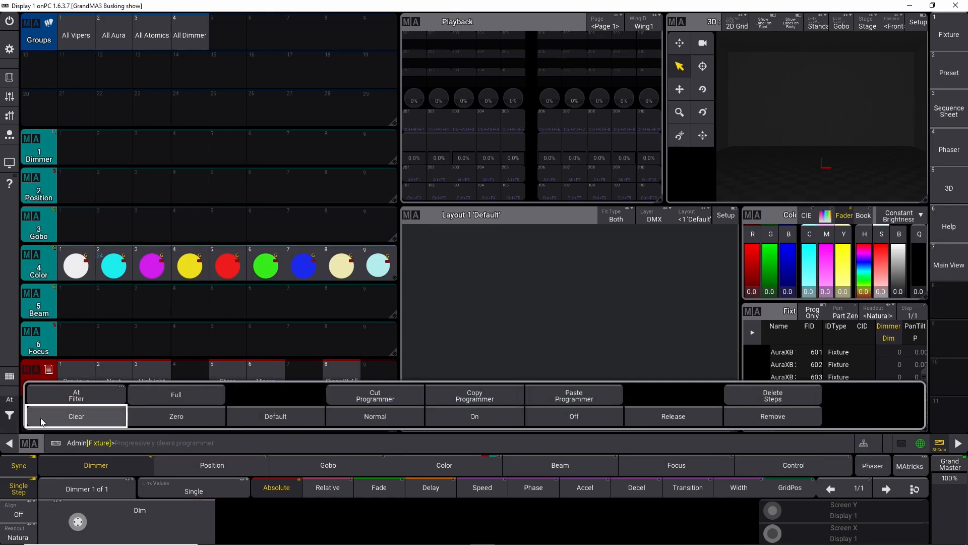
pyautogui.click(89, 33)
pyautogui.click(114, 33)
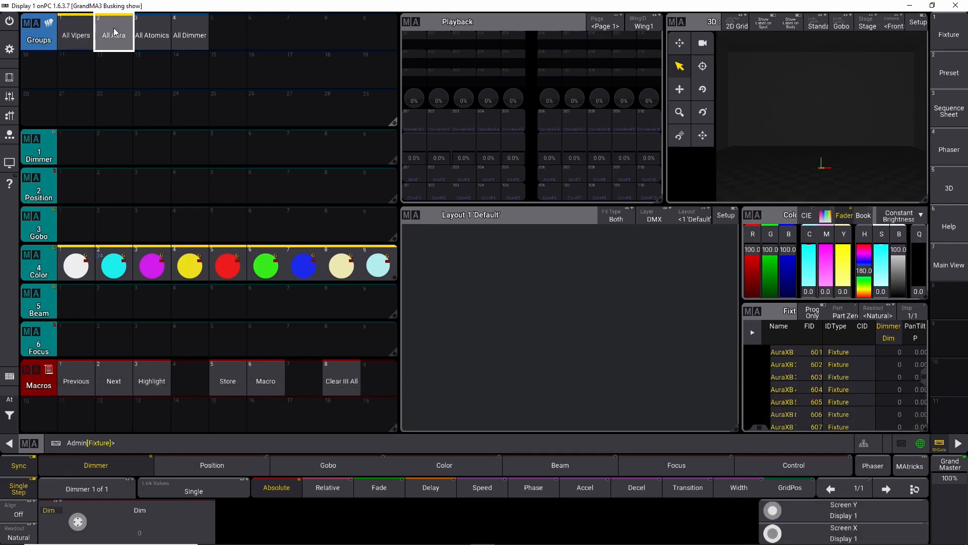
pyautogui.click(815, 295)
pyautogui.press('s')
pyautogui.click(68, 266)
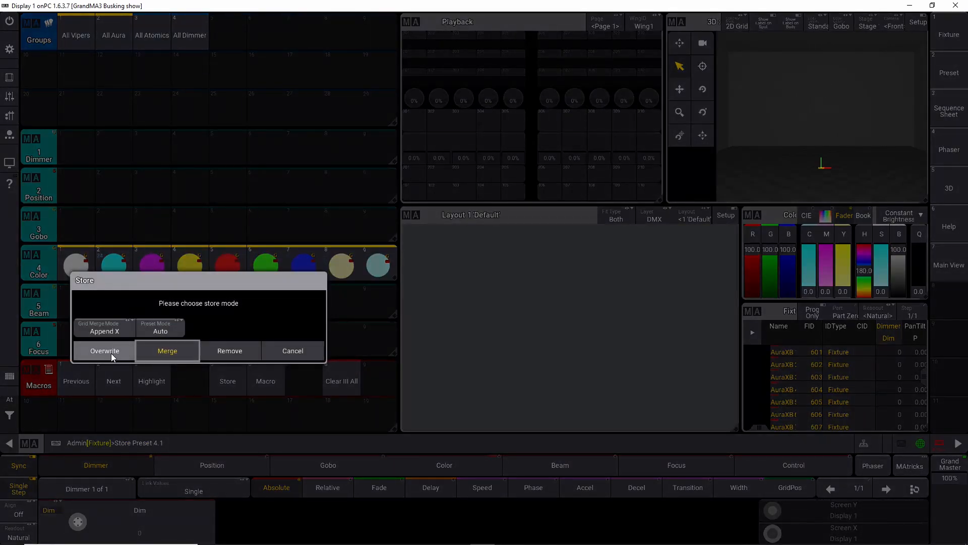
pyautogui.click(111, 353)
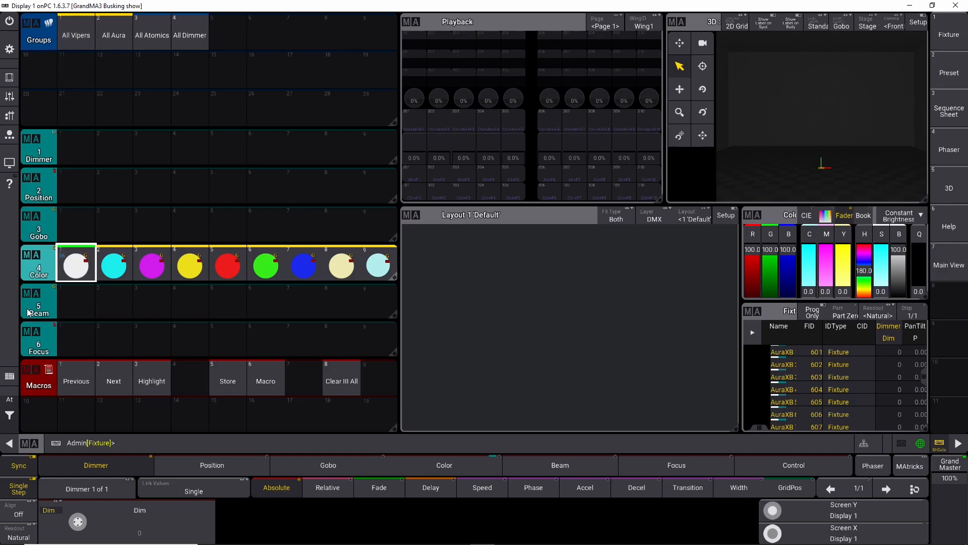
pyautogui.click(10, 411)
pyautogui.click(71, 411)
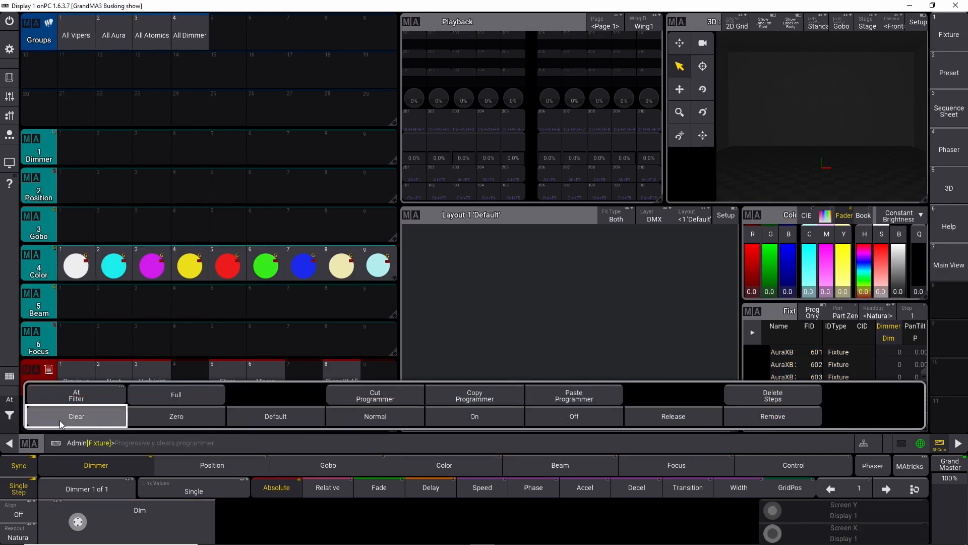
# Step: Open the patch and examine the Aura and Viper fixtures, expanding the Viper group
pyautogui.click(19, 53)
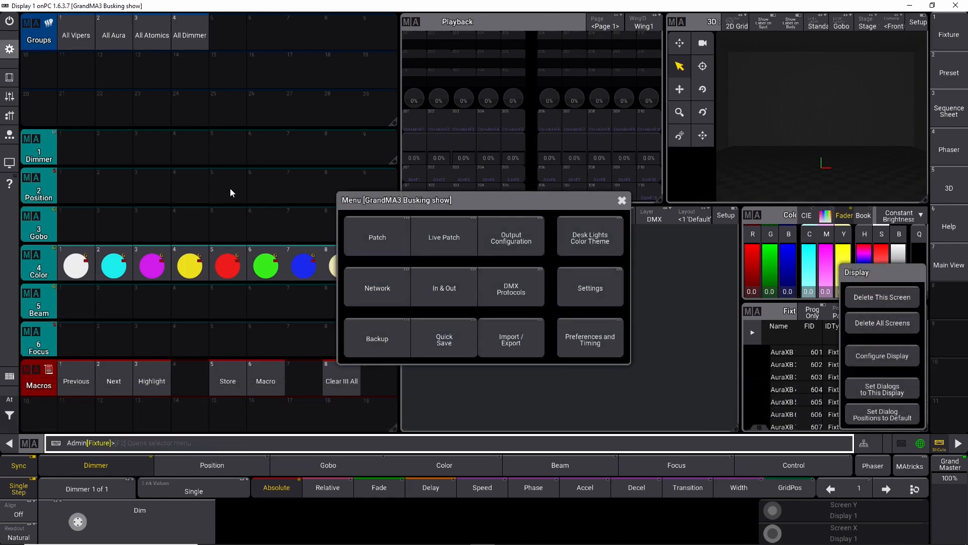
pyautogui.click(380, 241)
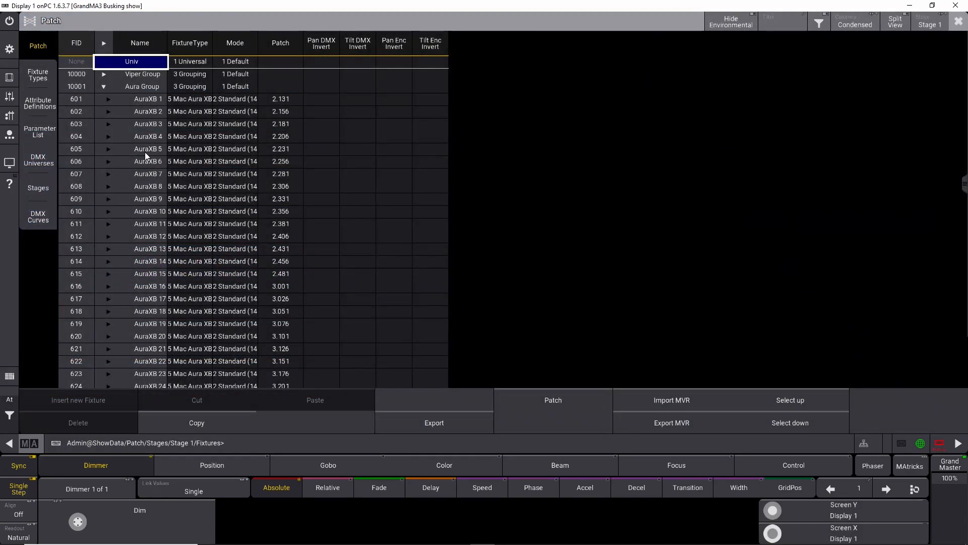
pyautogui.scroll(-10, 144, 152)
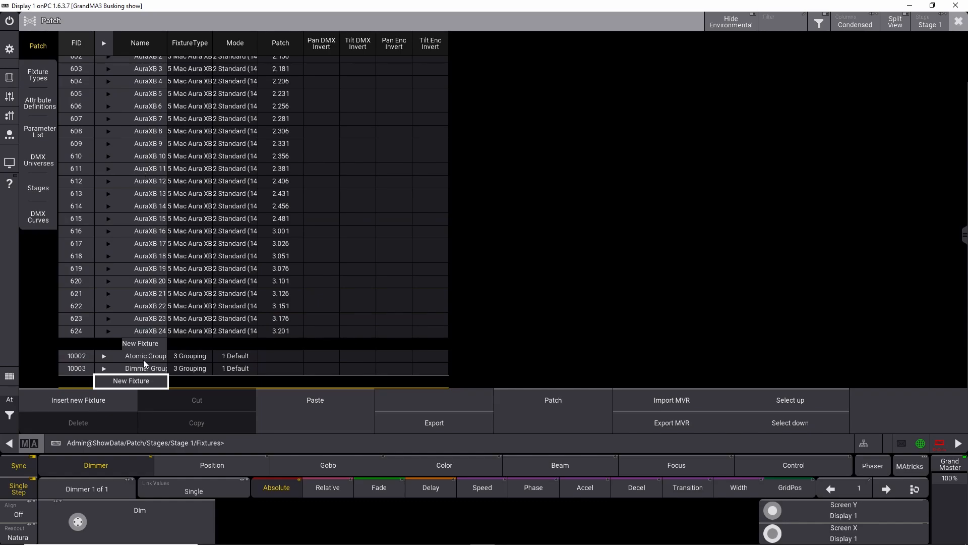
pyautogui.scroll(10, 141, 357)
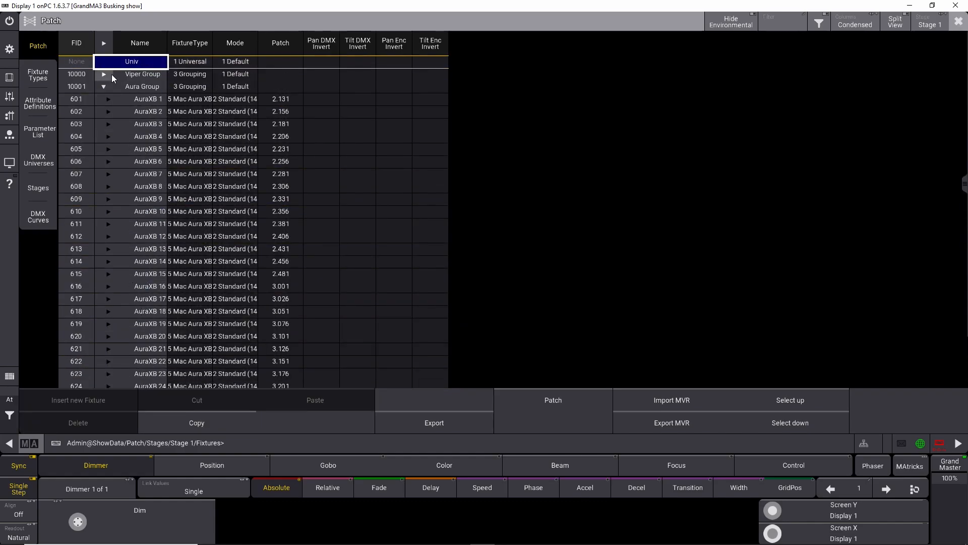
pyautogui.click(104, 75)
pyautogui.scroll(-20, 119, 261)
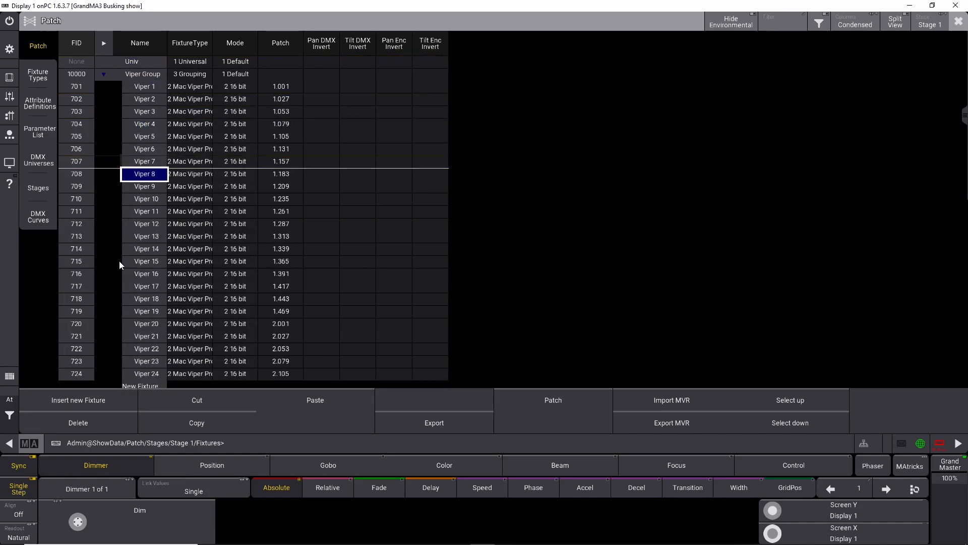
pyautogui.scroll(-11, 119, 262)
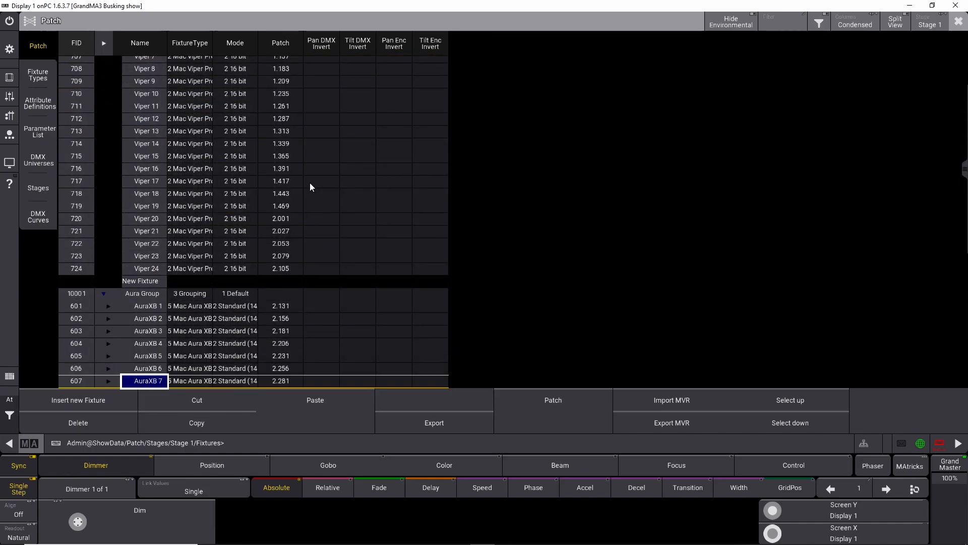
pyautogui.click(959, 21)
# Step: Clear the programmer, apply the white preset, set cyan to full and merge it into color preset 2
pyautogui.click(10, 399)
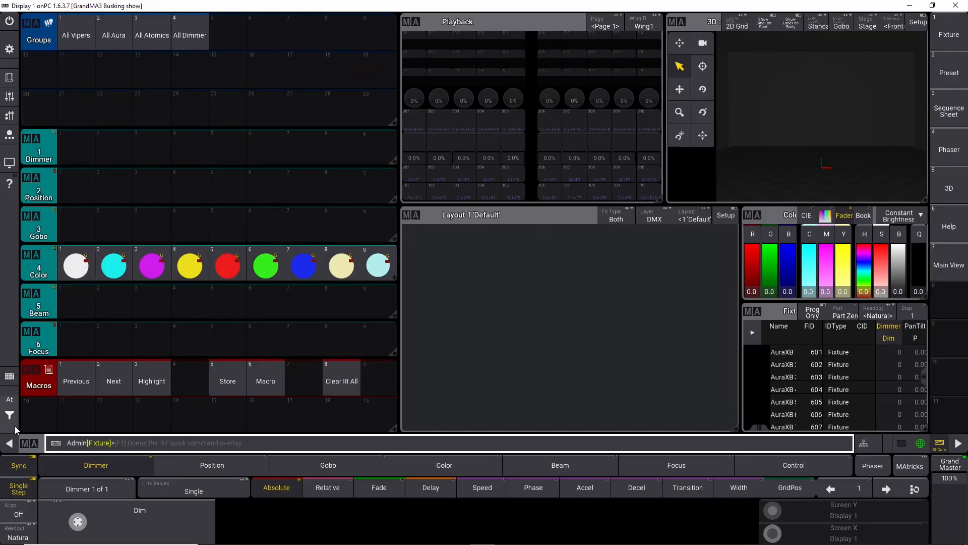
pyautogui.click(36, 423)
pyautogui.click(77, 258)
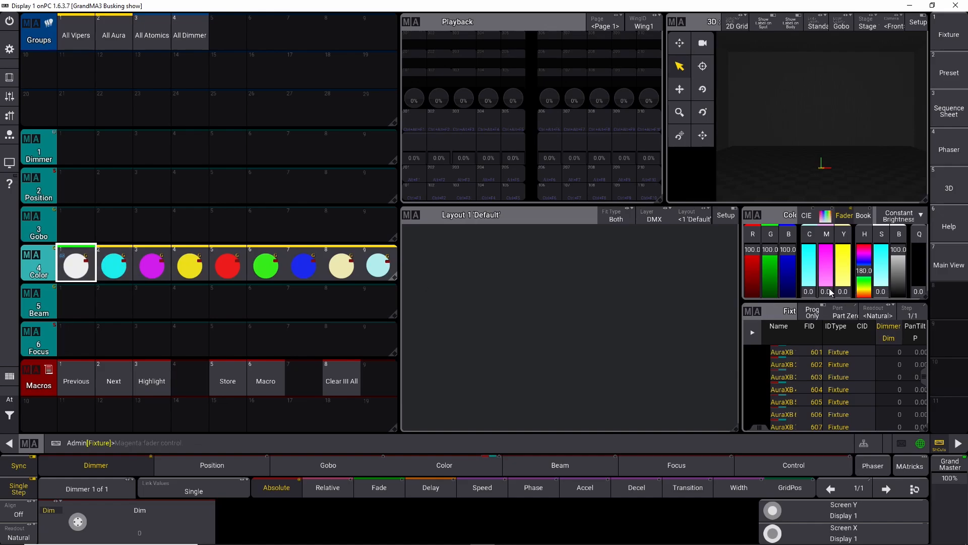
pyautogui.click(805, 285)
pyautogui.press('s')
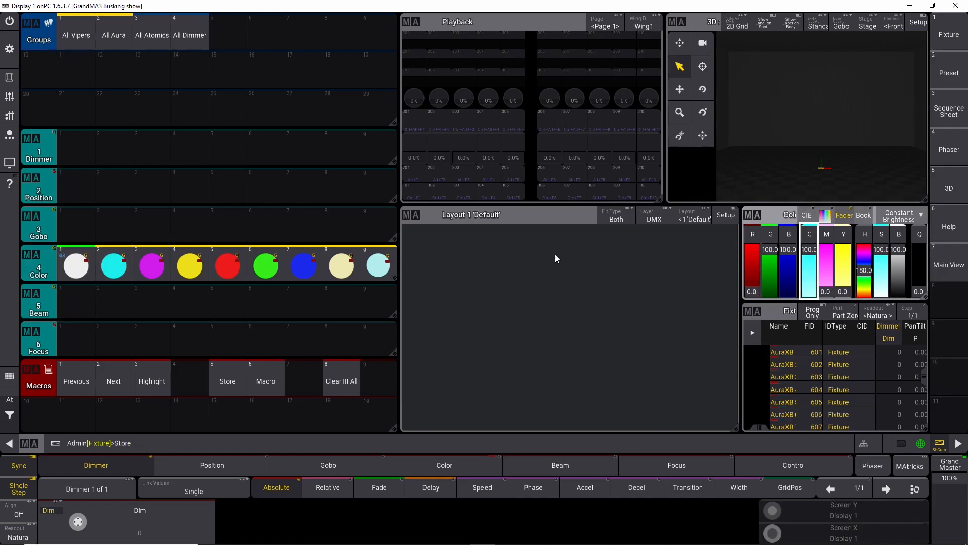
pyautogui.click(121, 265)
pyautogui.click(139, 348)
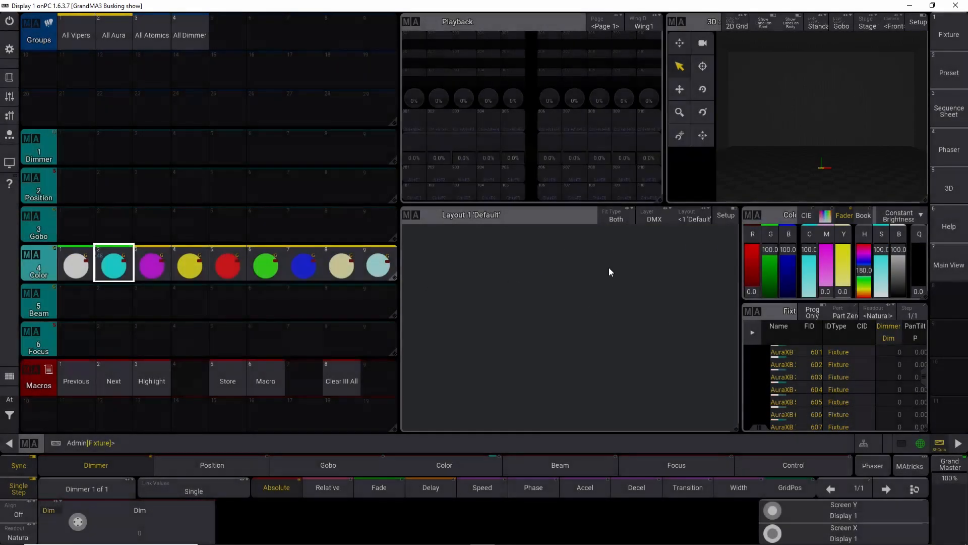
# Step: Set magenta to full and cyan to zero, and merge the magenta into color preset 3
pyautogui.moveTo(824, 292); pyautogui.dragTo(822, 222)
pyautogui.moveTo(801, 255); pyautogui.dragTo(811, 324)
pyautogui.click(162, 270)
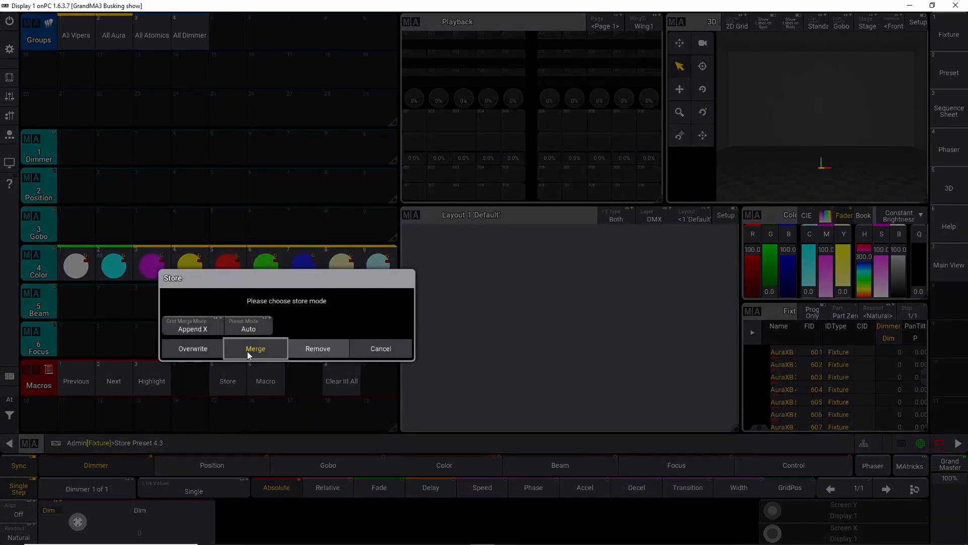
pyautogui.click(247, 351)
# Step: Set yellow to full and magenta to zero, and merge the yellow into color preset 4
pyautogui.moveTo(823, 252); pyautogui.dragTo(845, 219)
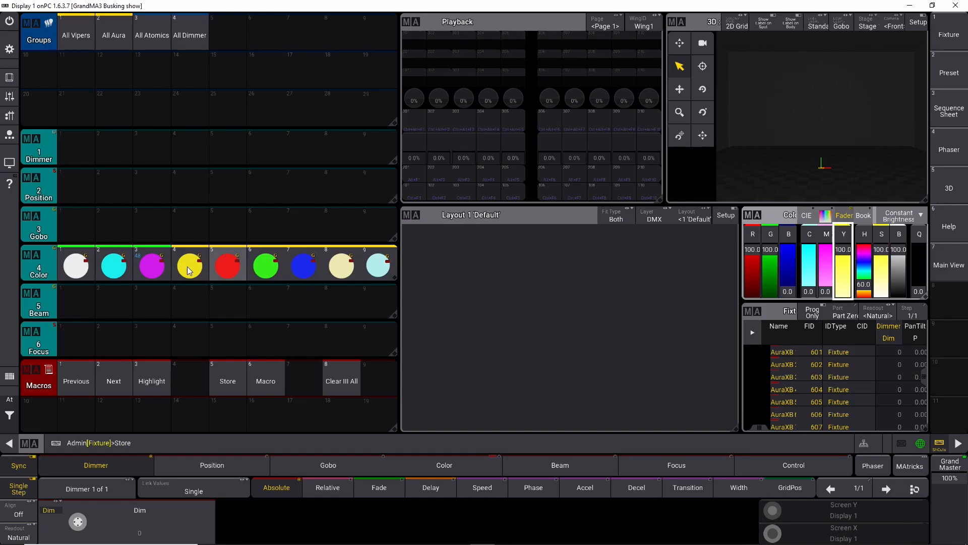
pyautogui.click(197, 270)
pyautogui.click(223, 351)
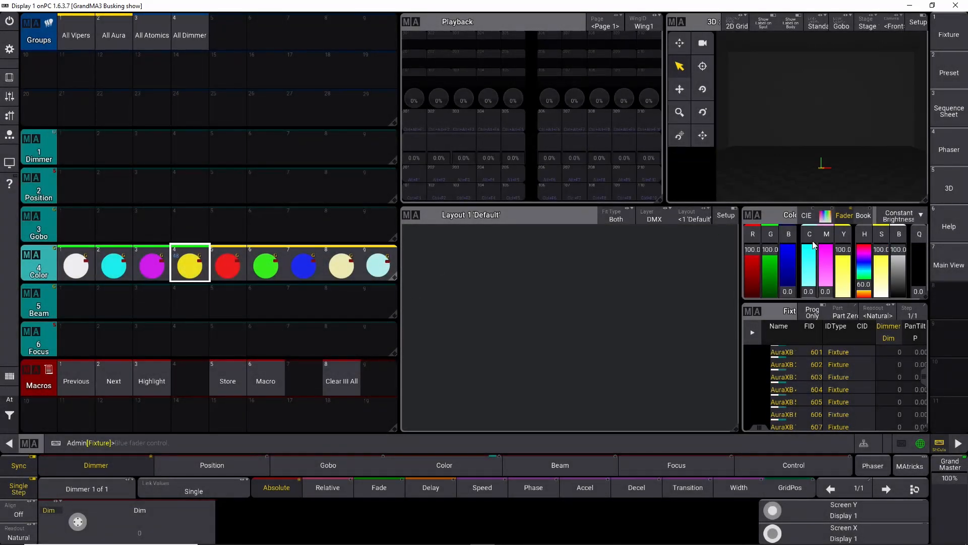
# Step: Raise magenta to full alongside yellow and merge the red into color preset 5
pyautogui.moveTo(846, 259)
pyautogui.mouseDown()
pyautogui.moveTo(843, 292)
pyautogui.moveTo(842, 245)
pyautogui.mouseUp()
pyautogui.moveTo(819, 294); pyautogui.dragTo(825, 247)
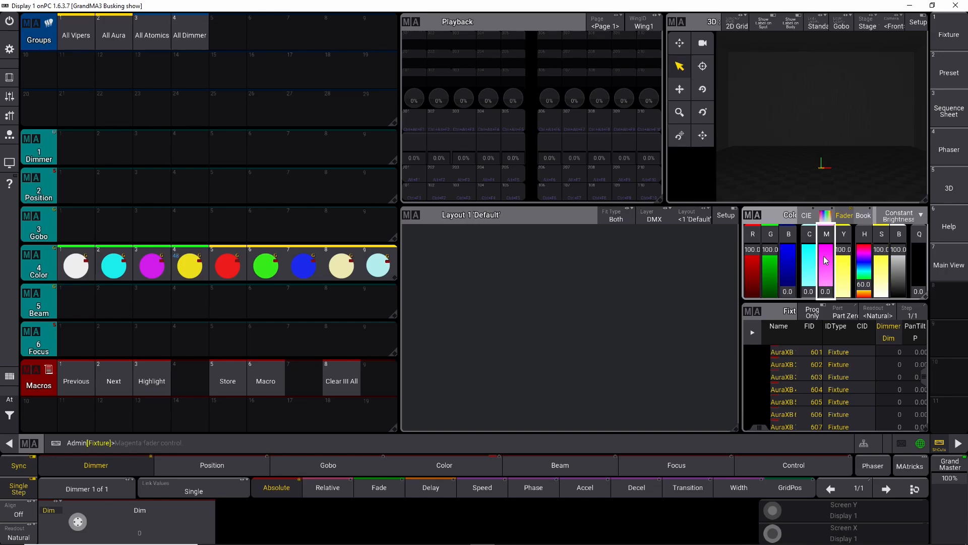
pyautogui.click(227, 265)
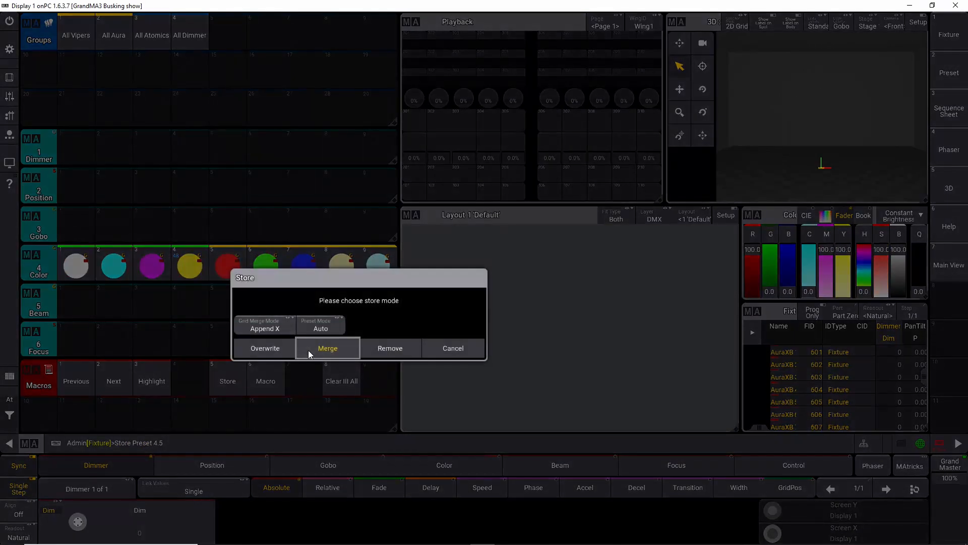
pyautogui.click(279, 349)
# Step: Set cyan full and magenta zero with yellow full, and merge the green into color preset 6
pyautogui.moveTo(829, 257); pyautogui.dragTo(797, 190)
pyautogui.click(266, 267)
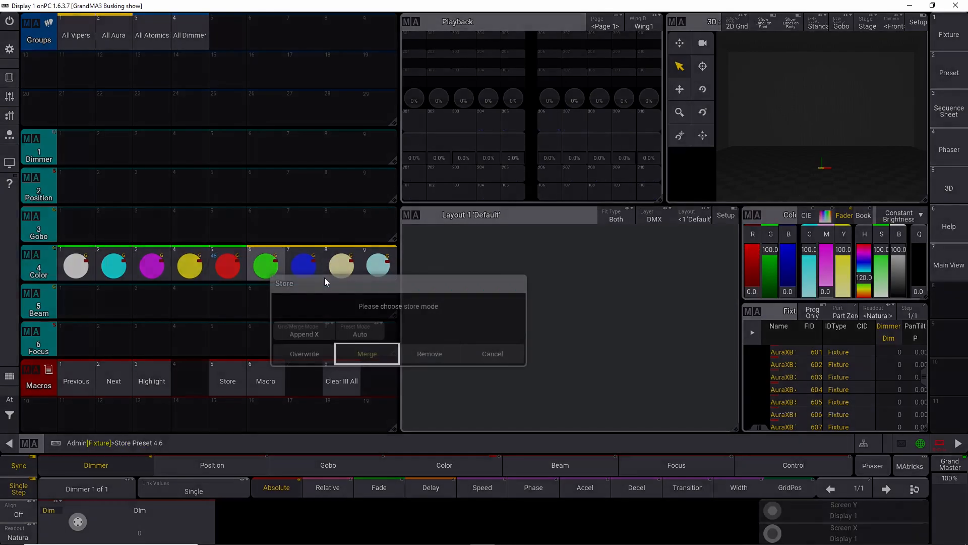
pyautogui.click(304, 354)
# Step: Set yellow to zero and magenta to full, and merge the blue into color preset 7
pyautogui.moveTo(842, 252)
pyautogui.mouseDown()
pyautogui.moveTo(842, 305)
pyautogui.moveTo(827, 246)
pyautogui.mouseUp()
pyautogui.click(309, 270)
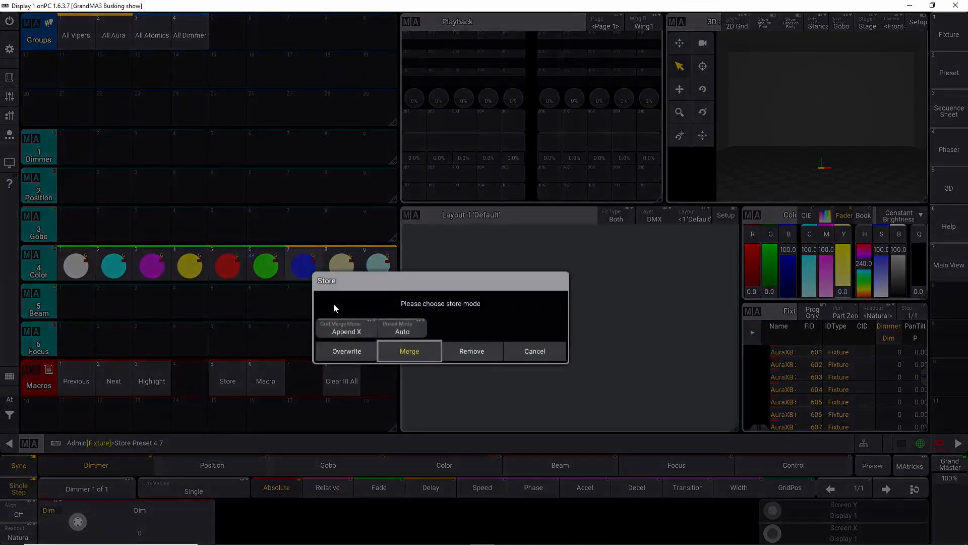
pyautogui.click(356, 350)
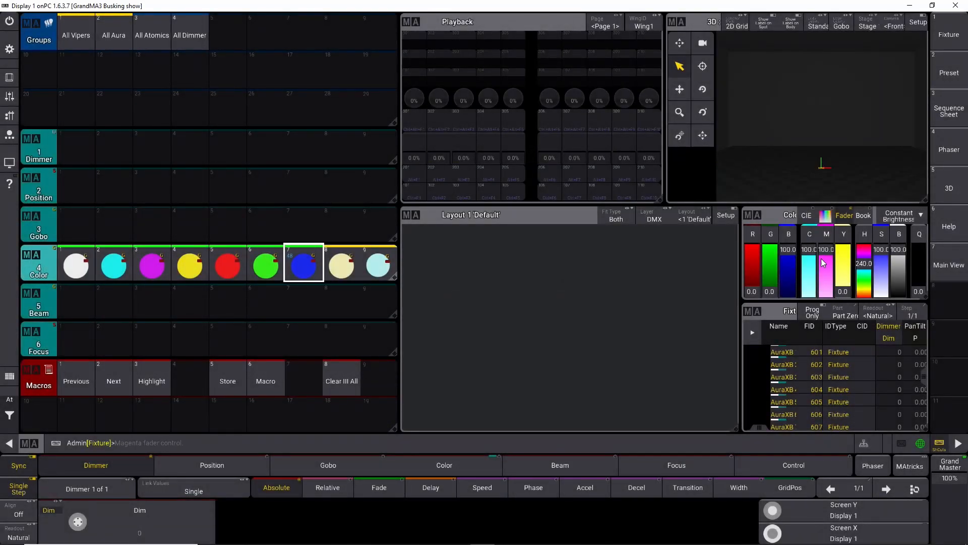
# Step: Set magenta to zero and cyan to 30, and overwrite color preset 9 with the pale cyan
pyautogui.moveTo(824, 264); pyautogui.dragTo(827, 296)
pyautogui.moveTo(809, 252); pyautogui.dragTo(812, 283)
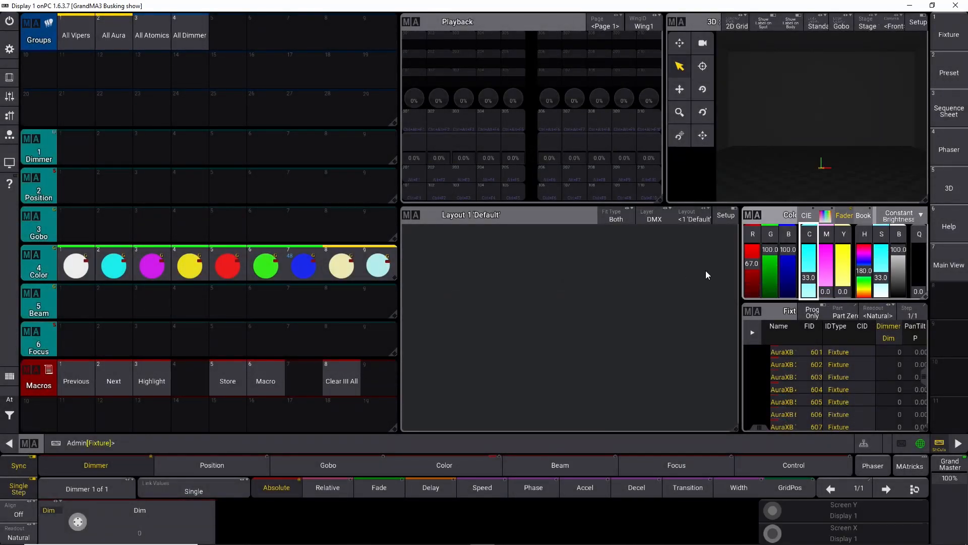
pyautogui.rightClick(809, 277)
pyautogui.click(468, 295)
pyautogui.click(412, 327)
pyautogui.click(482, 353)
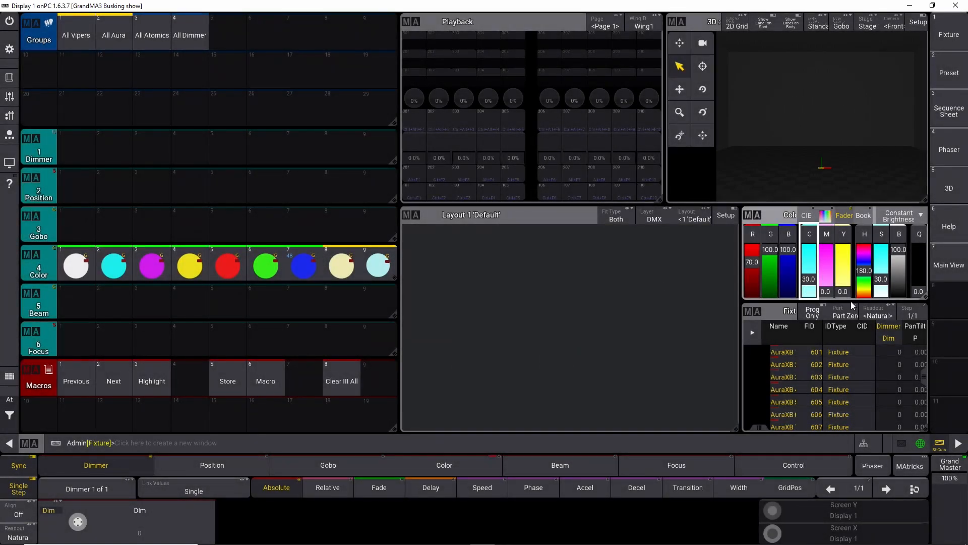
pyautogui.click(380, 263)
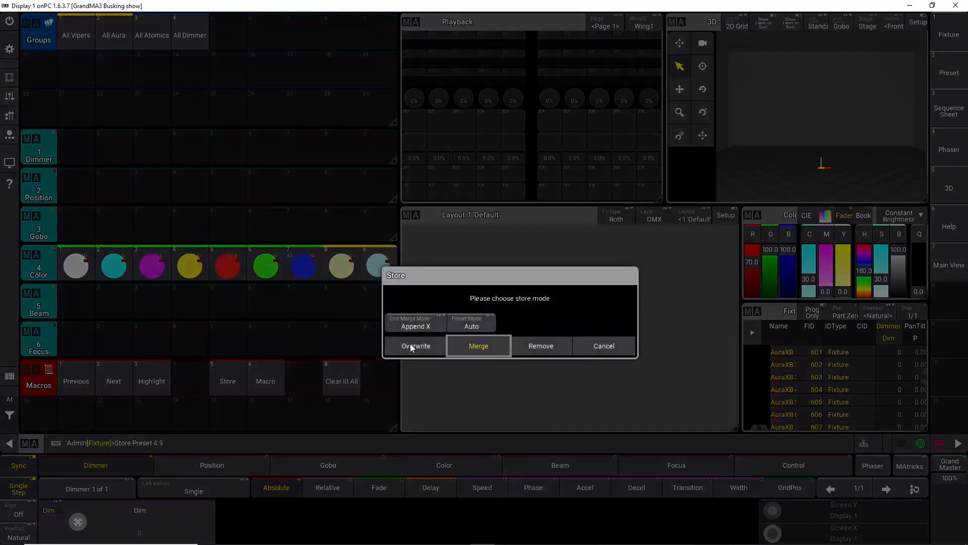
pyautogui.click(417, 347)
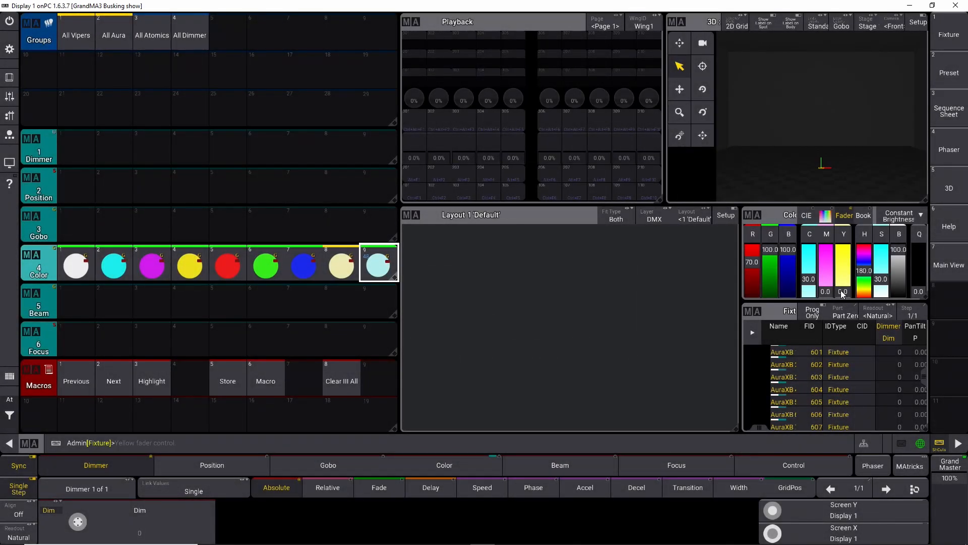
# Step: Set yellow to 30 with cyan and magenta at zero, and overwrite color preset 8 with the pale yellow
pyautogui.click(843, 292)
pyautogui.click(468, 294)
pyautogui.click(412, 323)
pyautogui.click(482, 353)
pyautogui.click(338, 261)
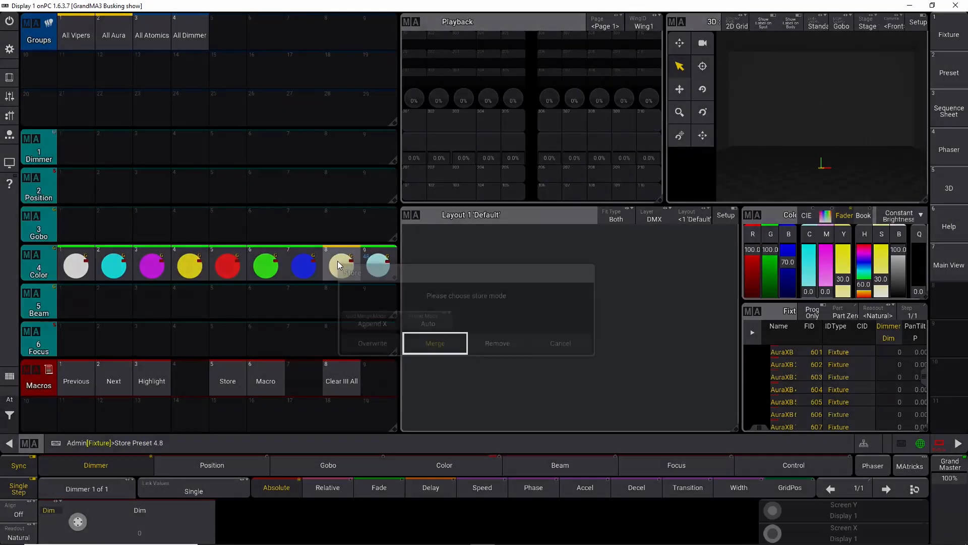
pyautogui.click(374, 343)
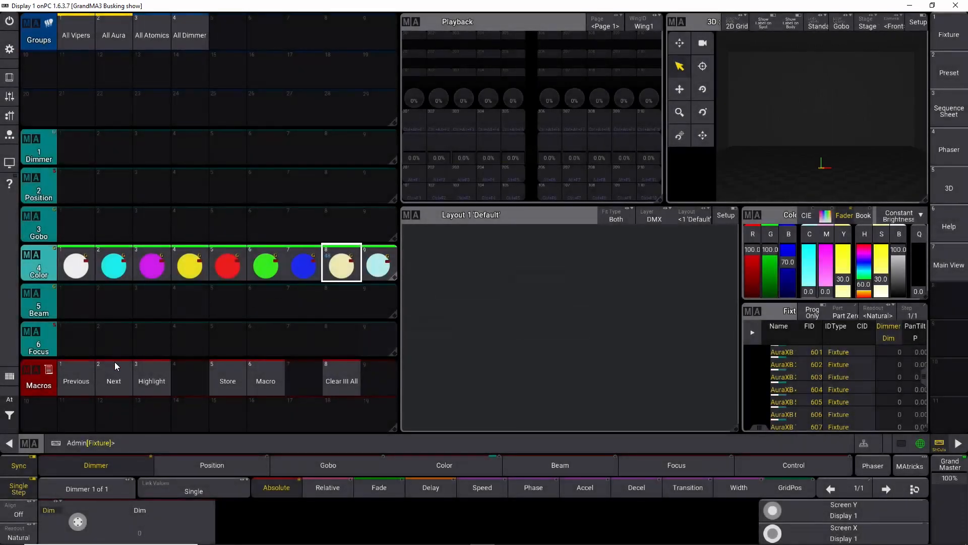
# Step: Clear the programmer and select the fixture groups All Aura, All Atomics and All Dimmer
pyautogui.click(9, 430)
pyautogui.click(58, 417)
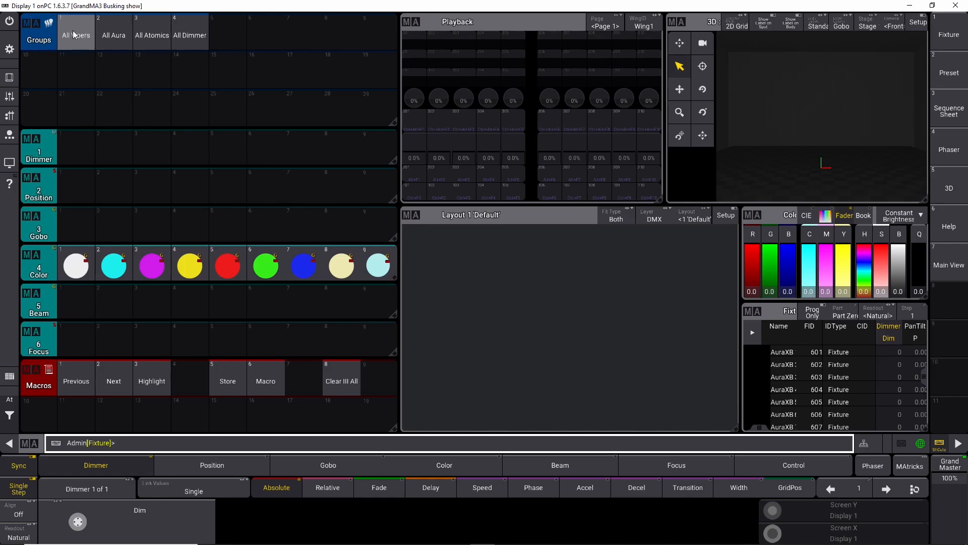
pyautogui.click(114, 33)
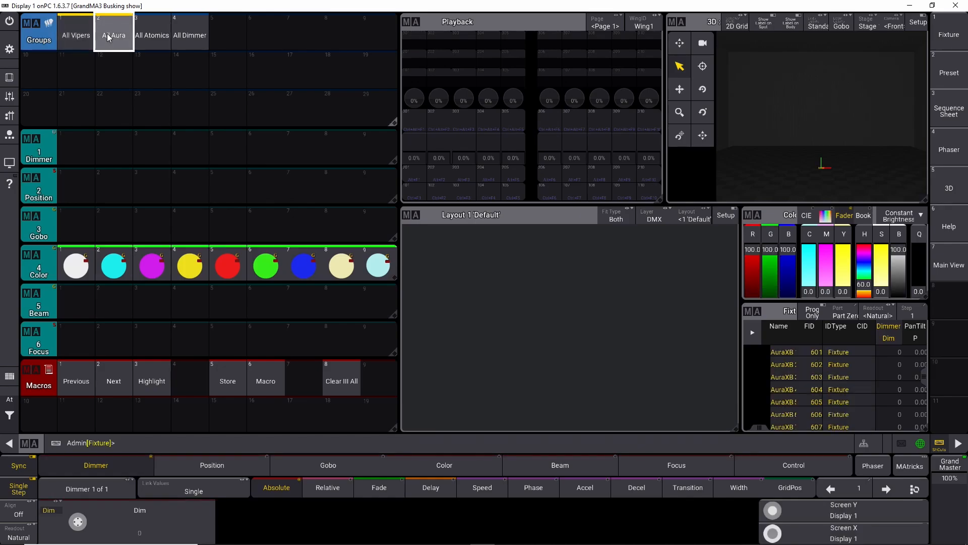
pyautogui.click(153, 35)
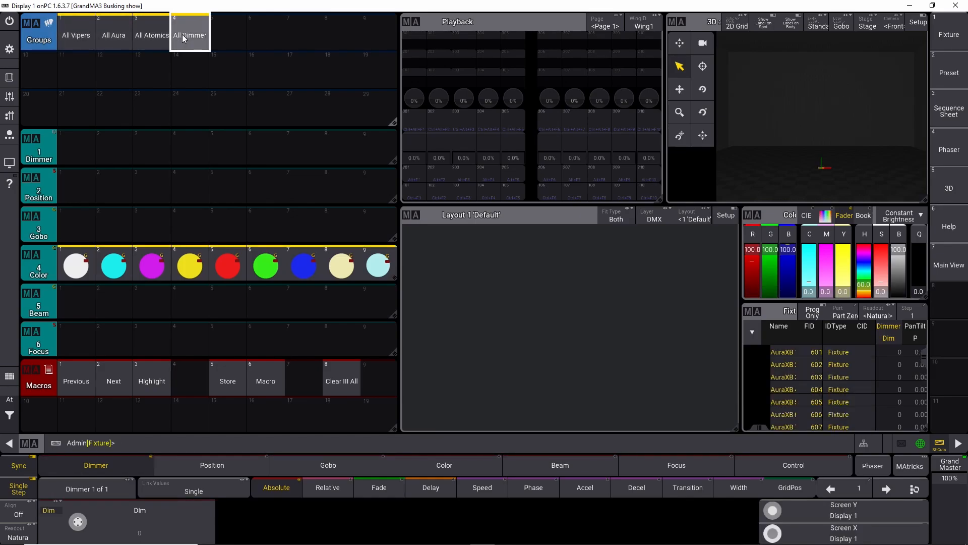
# Step: Set the selected fixtures' dimmer to 100 and merge it into dimmer preset 1
pyautogui.press('s')
pyautogui.click(73, 146)
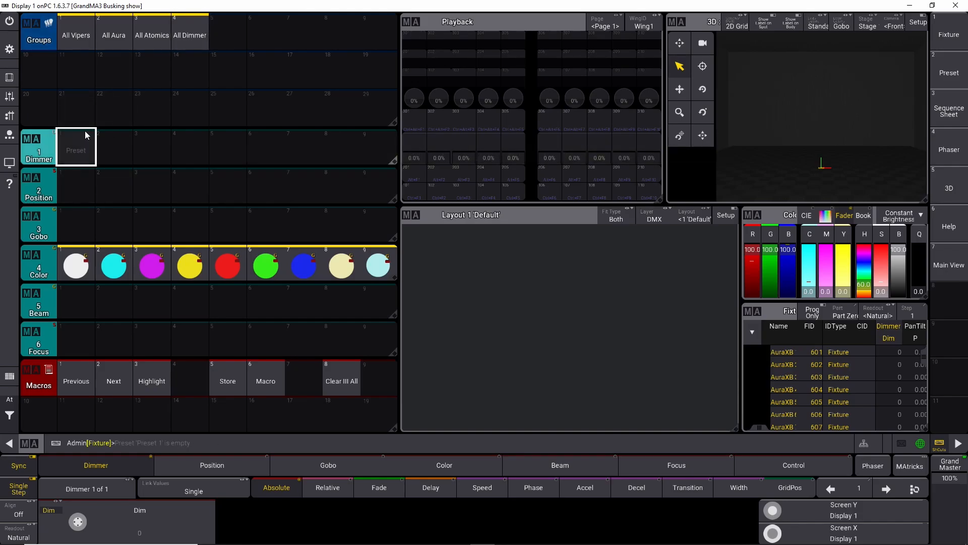
pyautogui.click(89, 502)
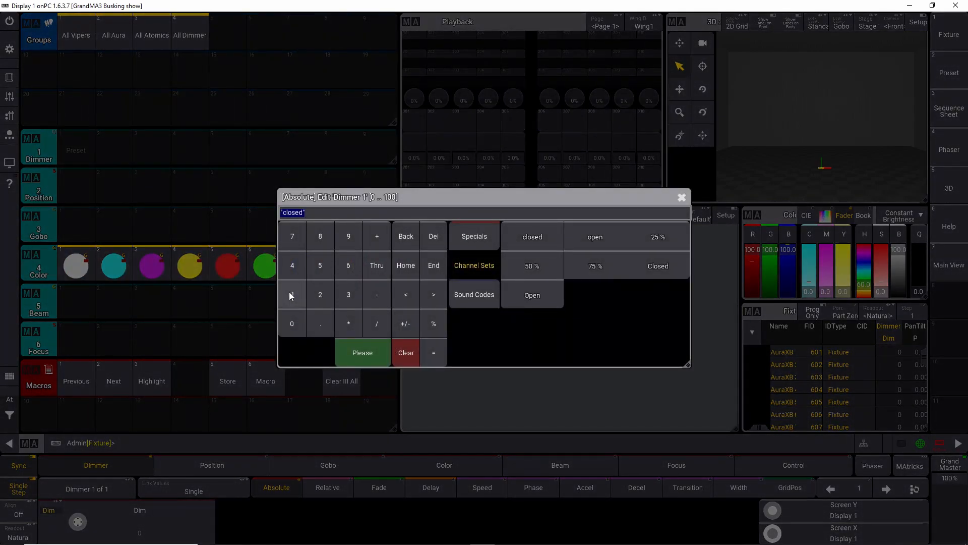
pyautogui.click(291, 295)
pyautogui.click(362, 353)
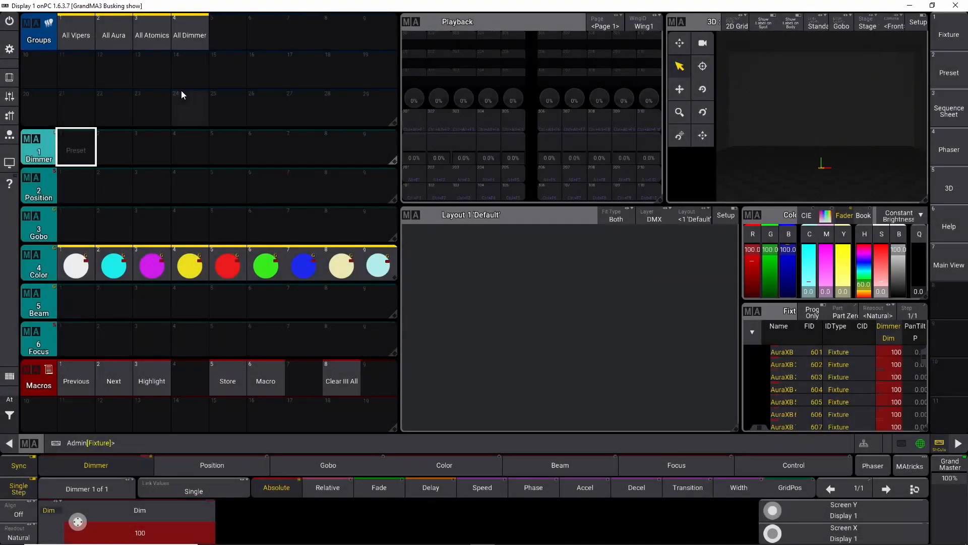
pyautogui.click(76, 147)
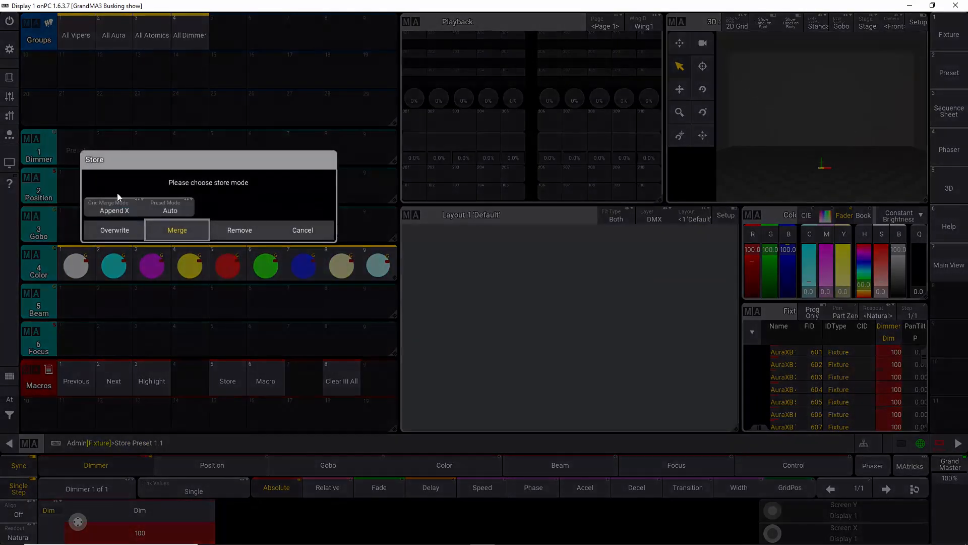
pyautogui.click(169, 228)
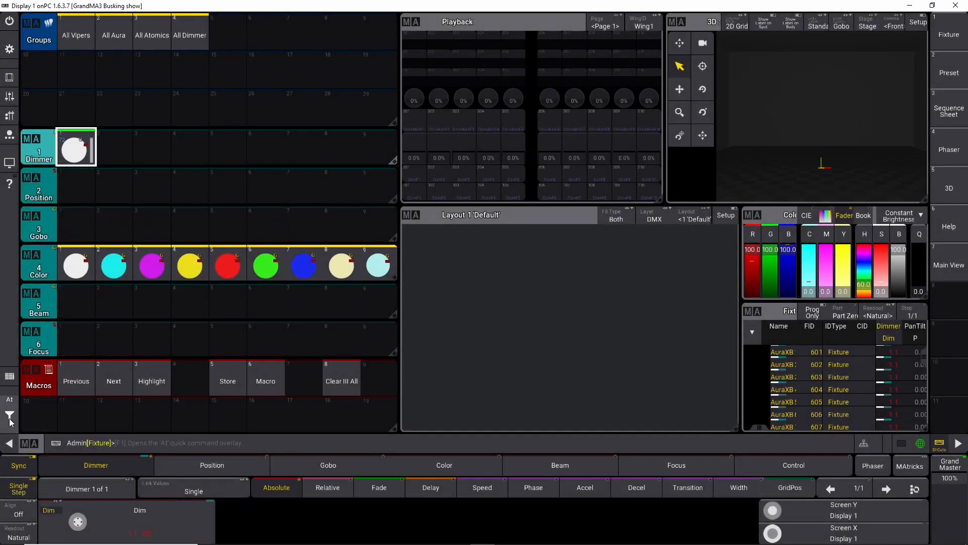
# Step: Clear the programmer, select All Dimmer and apply dimmer preset 1 to test it
pyautogui.click(9, 399)
pyautogui.click(45, 413)
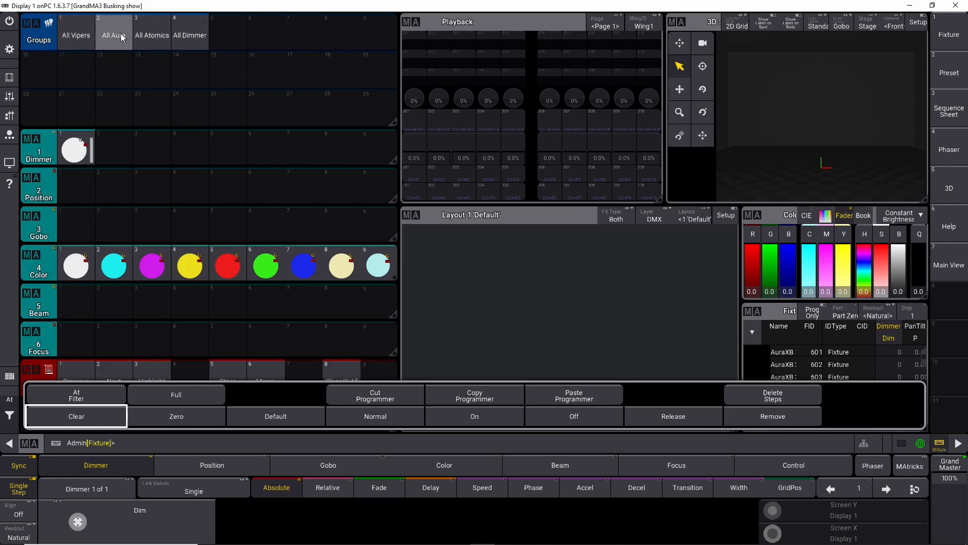
pyautogui.click(190, 28)
pyautogui.click(78, 151)
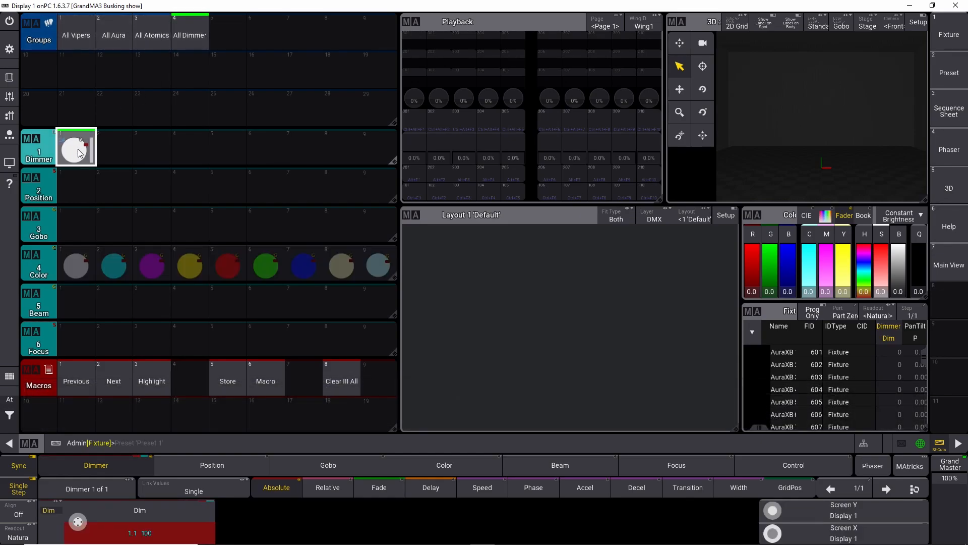
# Step: Clear the programmer, set the dimmer to 0 and store it as dimmer preset 2
pyautogui.click(9, 399)
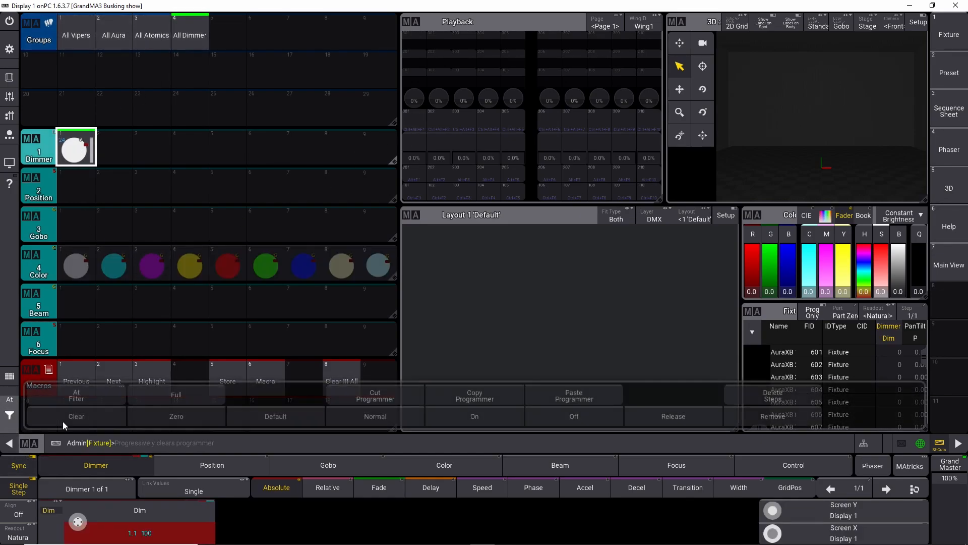
pyautogui.click(61, 422)
pyautogui.click(78, 154)
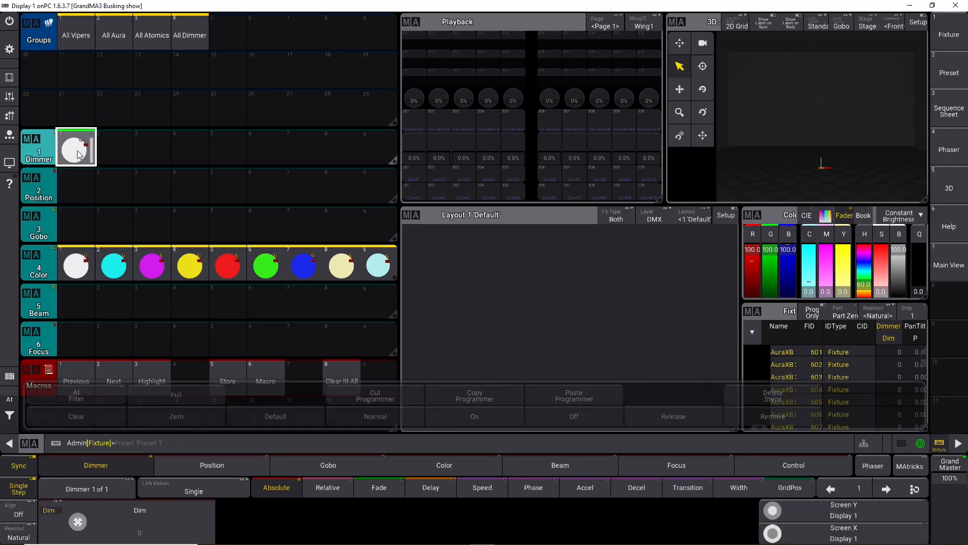
pyautogui.click(147, 536)
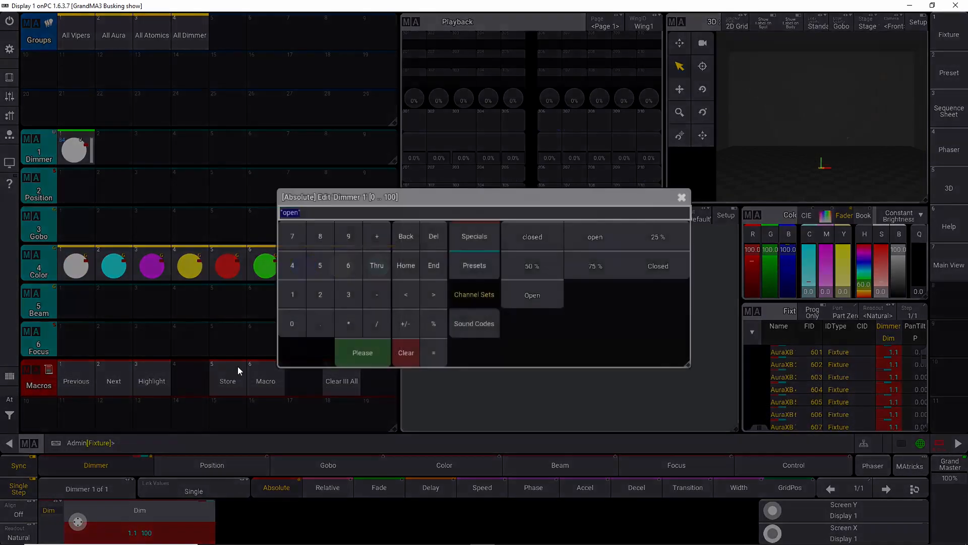
pyautogui.click(292, 323)
pyautogui.click(350, 347)
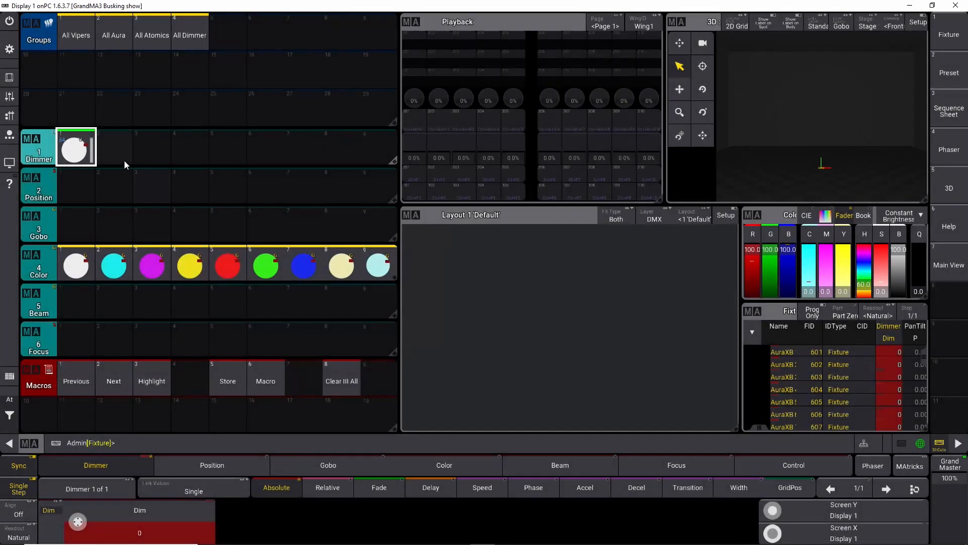
pyautogui.click(122, 151)
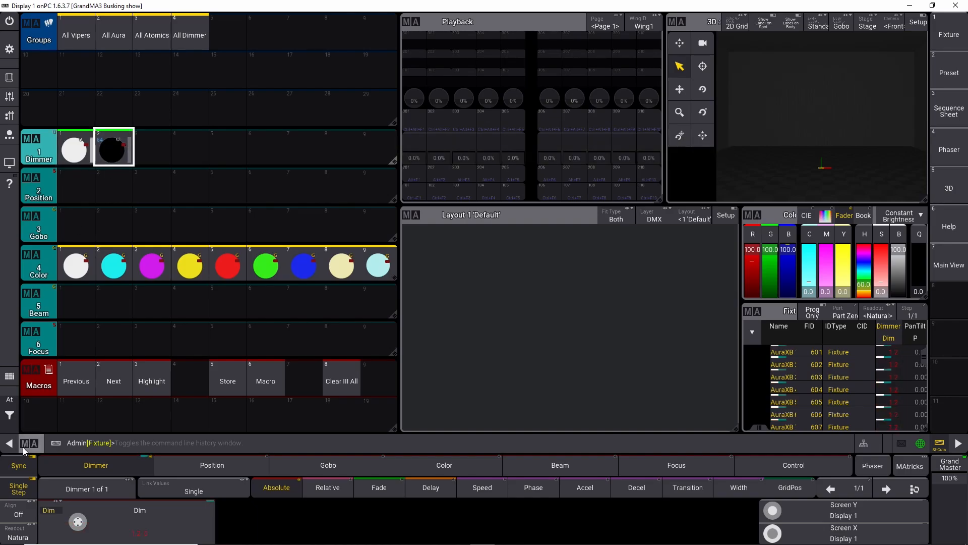
# Step: Select All Vipers, apply dimmer preset 1 to test it, and clear the programmer
pyautogui.click(11, 422)
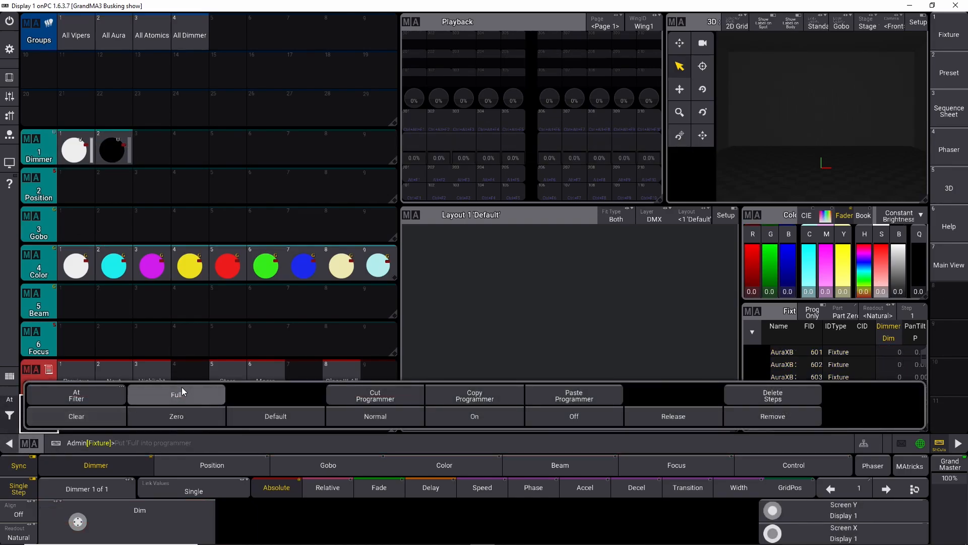
pyautogui.click(11, 422)
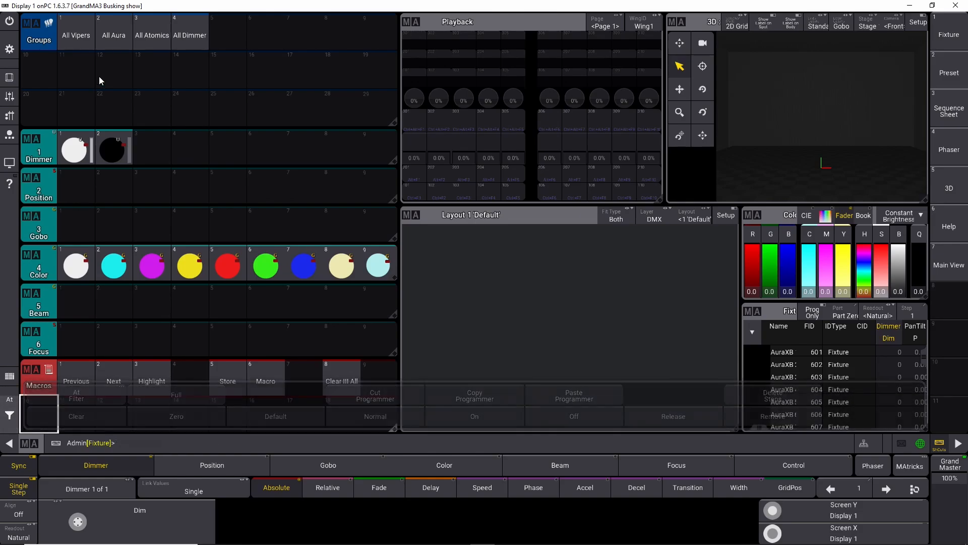
pyautogui.click(73, 36)
pyautogui.click(74, 151)
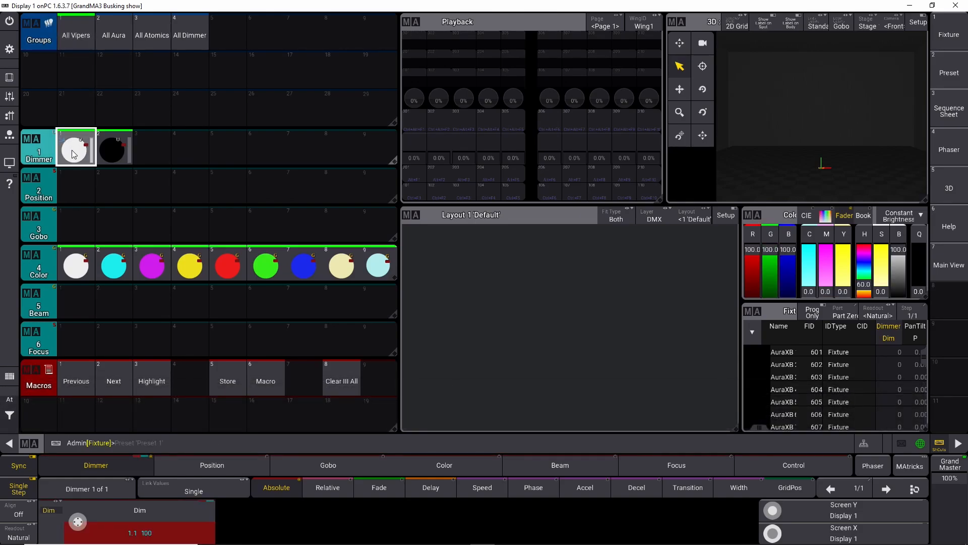
pyautogui.click(9, 399)
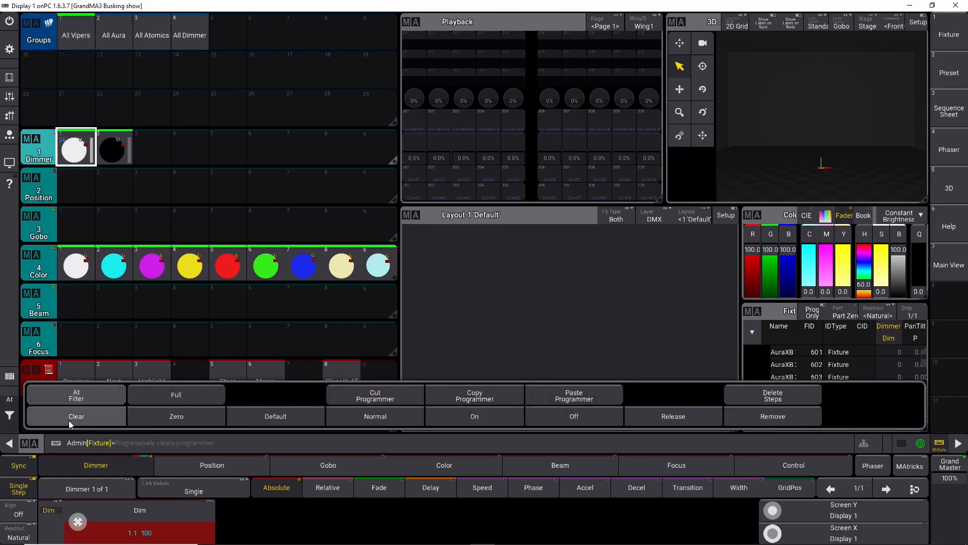
pyautogui.click(68, 417)
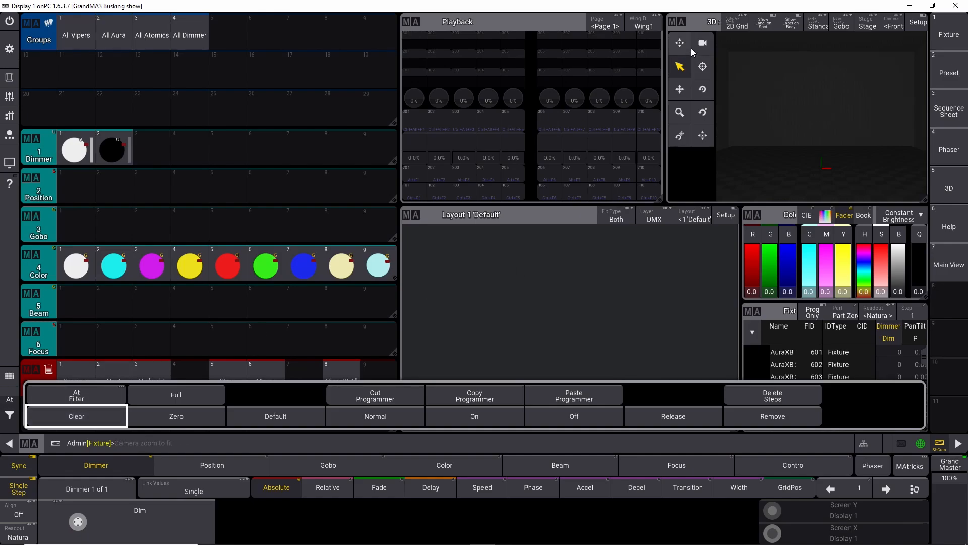
# Step: Delete the Playback window and enlarge the 3D view to fill its space
pyautogui.click(416, 21)
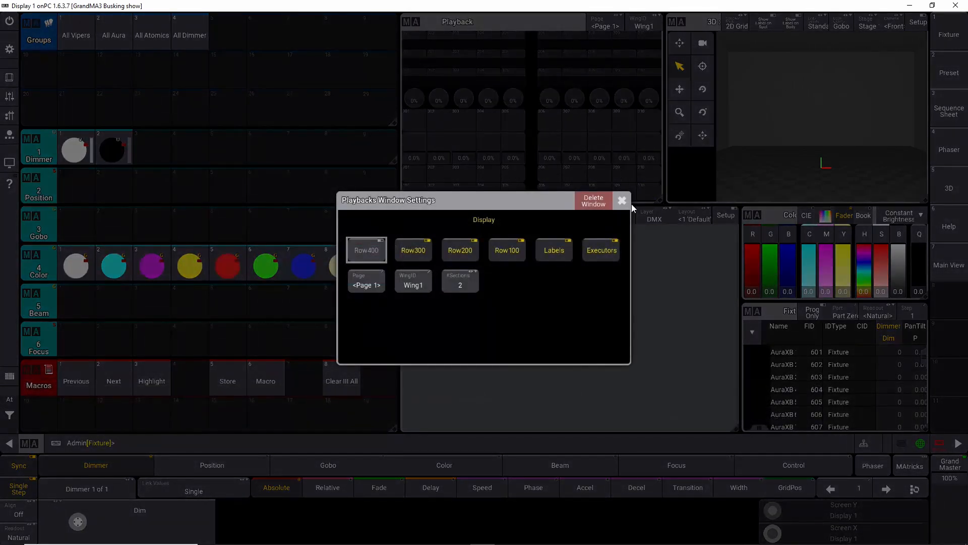
pyautogui.click(595, 201)
pyautogui.moveTo(477, 24); pyautogui.dragTo(440, 24)
pyautogui.moveTo(660, 200); pyautogui.dragTo(925, 204)
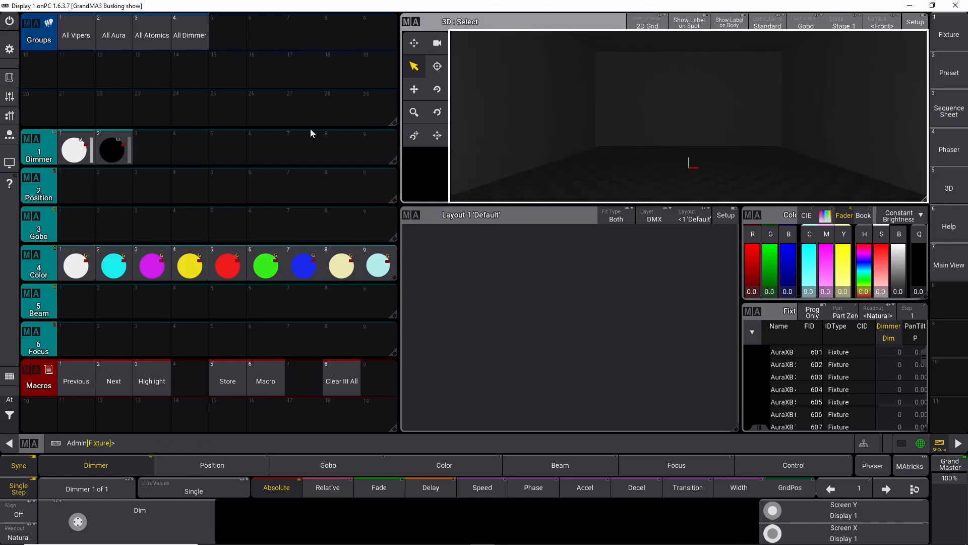
# Step: Select All Vipers and set their stage position Z to 6 in the 3D setup
pyautogui.click(81, 40)
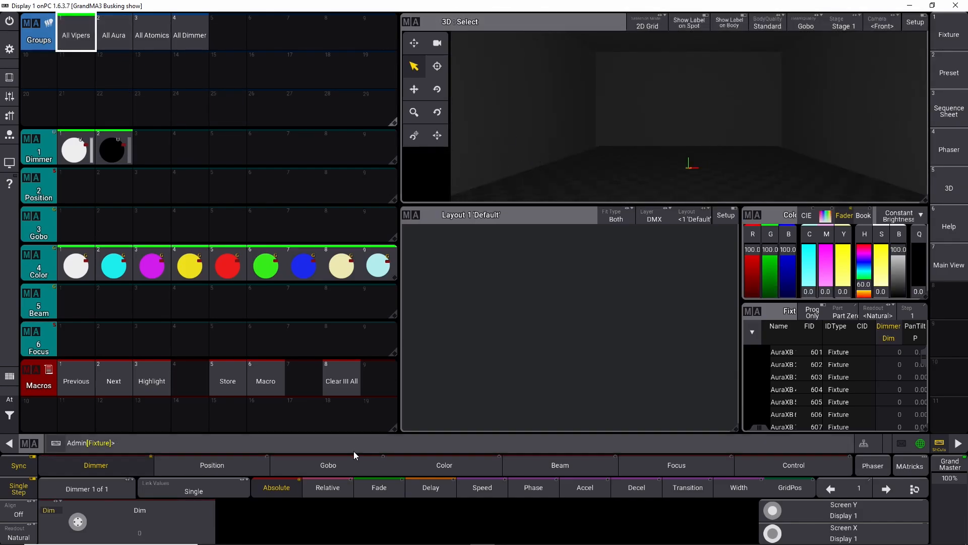
pyautogui.click(915, 22)
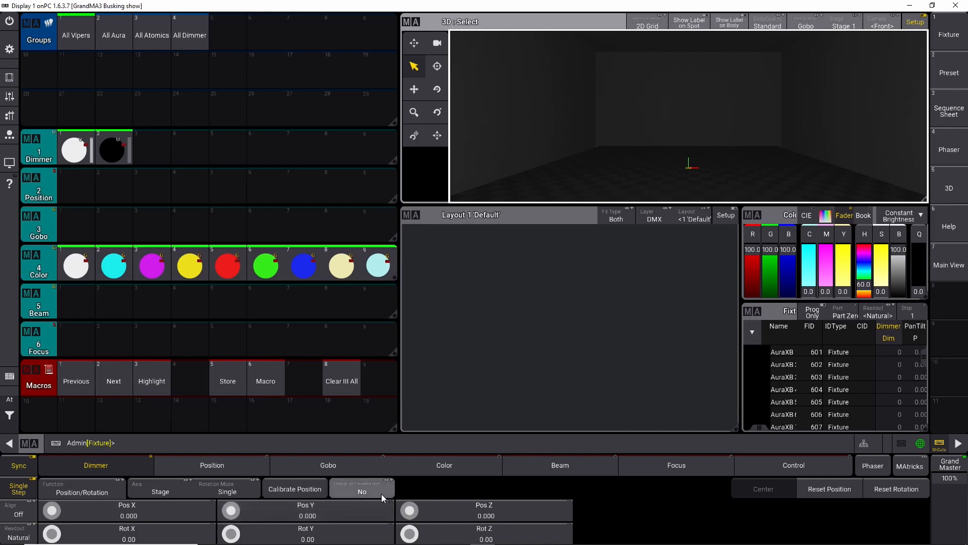
pyautogui.scroll(10, 412, 512)
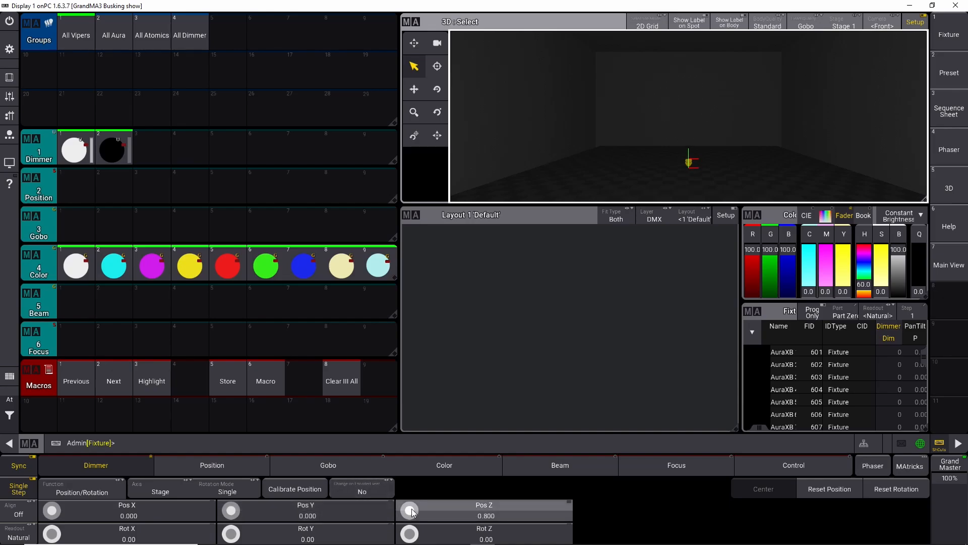
pyautogui.click(464, 515)
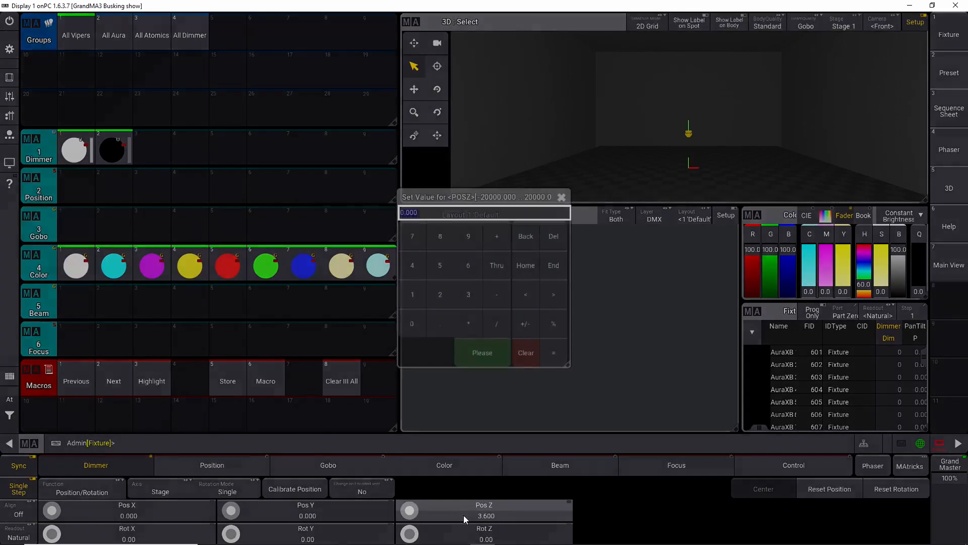
pyautogui.click(469, 266)
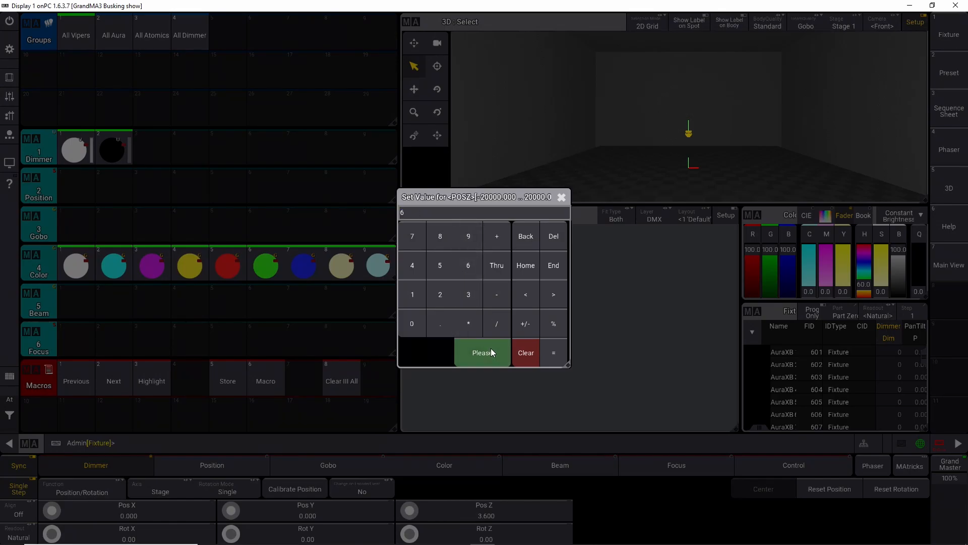
pyautogui.click(491, 349)
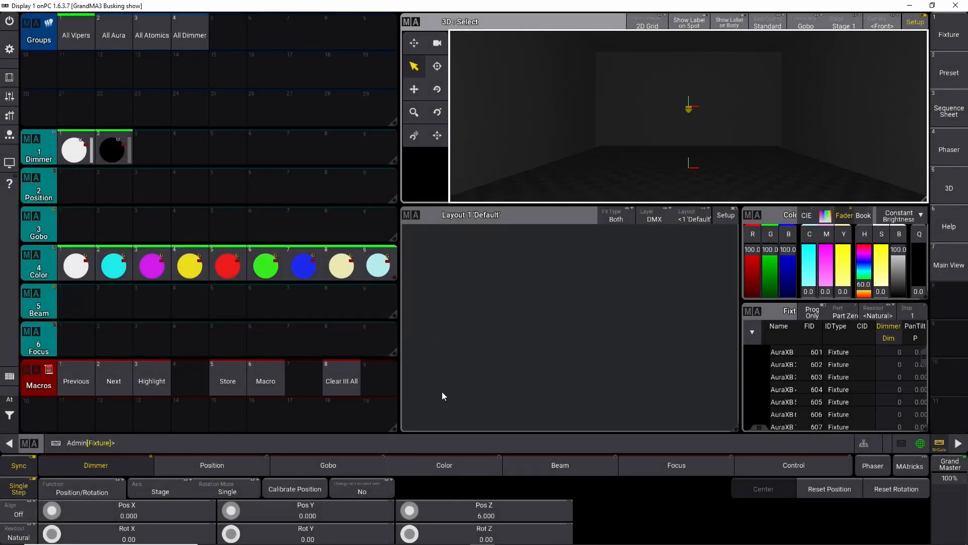
# Step: Select fixture 701 from the command line, open the Update window and close it again
pyautogui.click(9, 415)
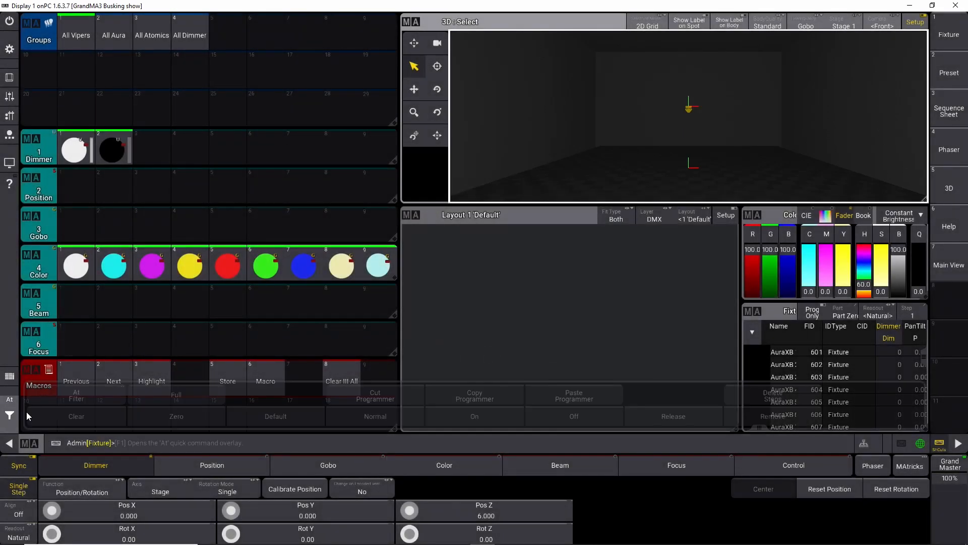
pyautogui.click(9, 415)
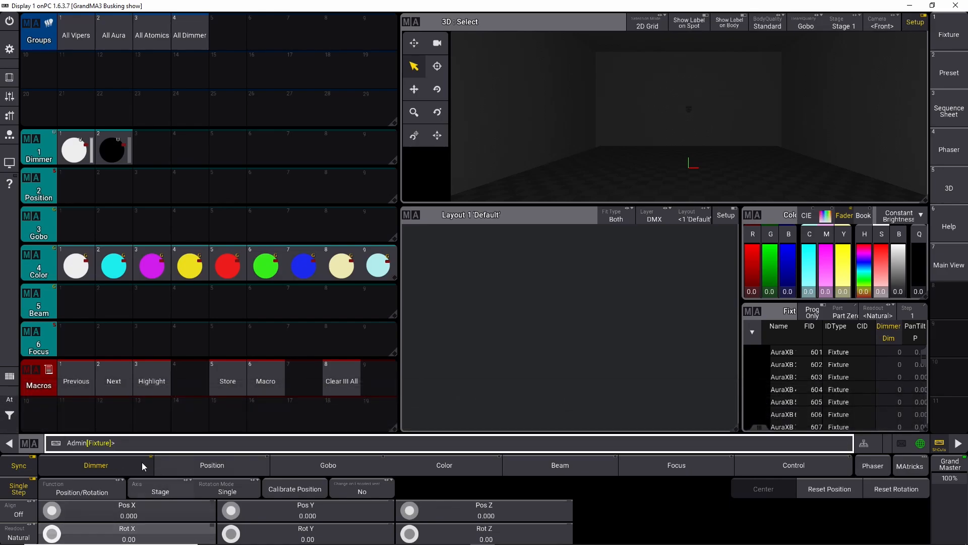
pyautogui.click(132, 443)
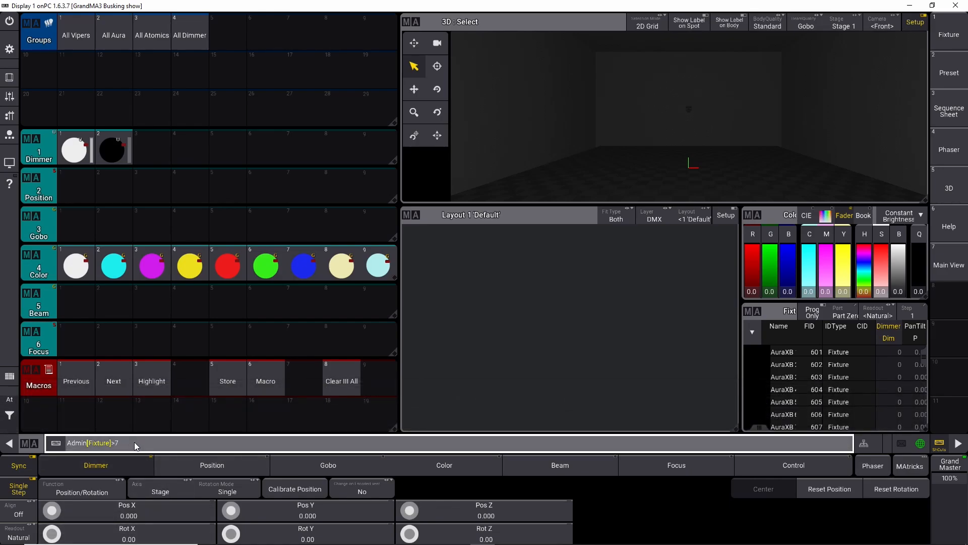
pyautogui.write('701')
pyautogui.press('Return')
pyautogui.press('u')
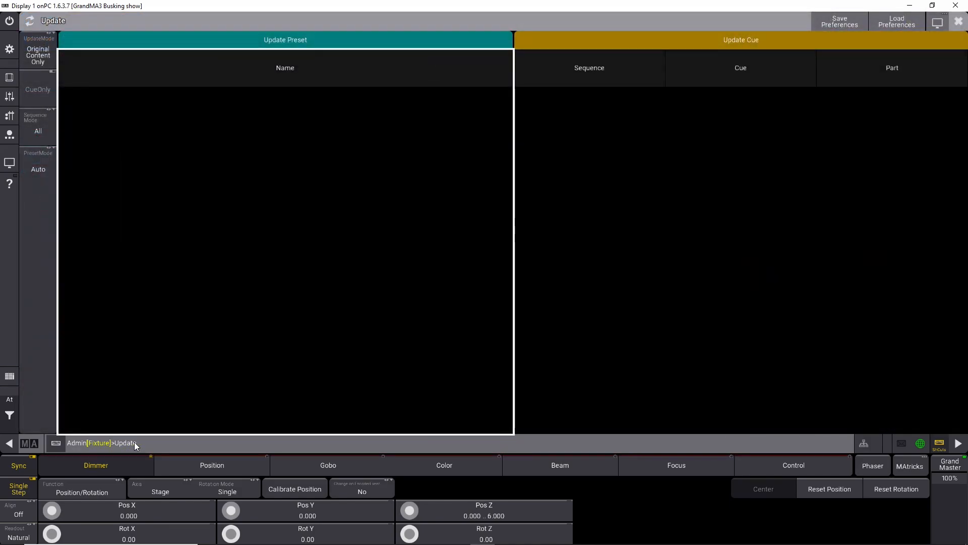
pyautogui.click(961, 21)
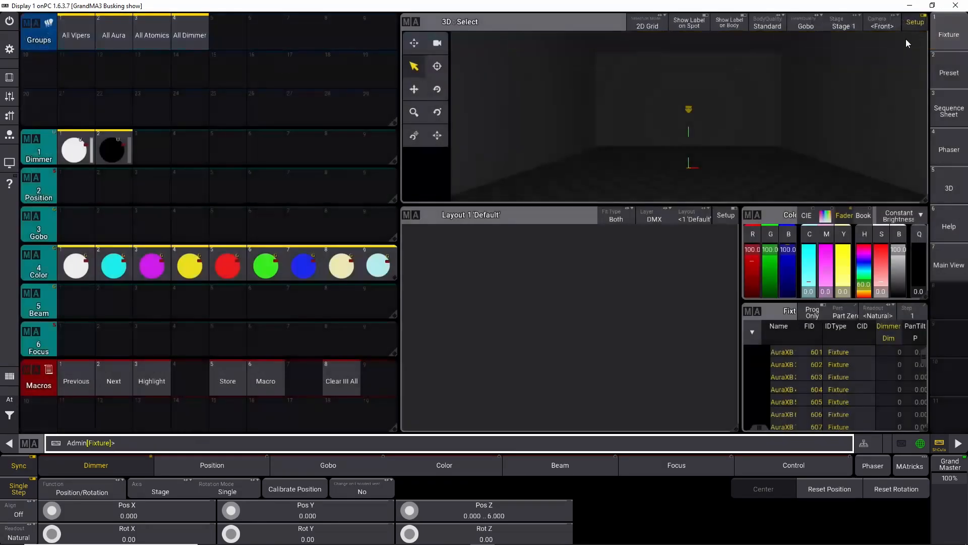
pyautogui.click(936, 449)
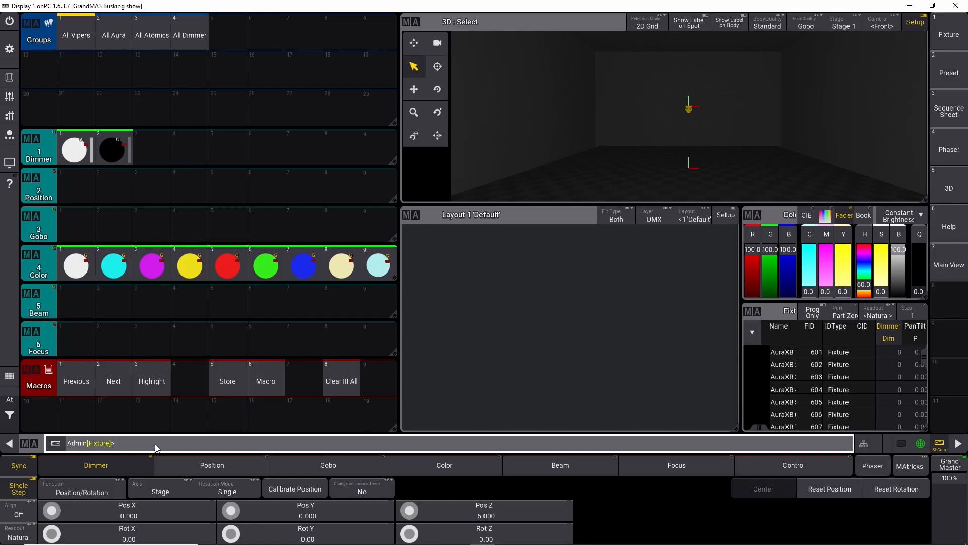
# Step: Label macro 8 as 701 thru 712
pyautogui.click(938, 443)
pyautogui.click(372, 444)
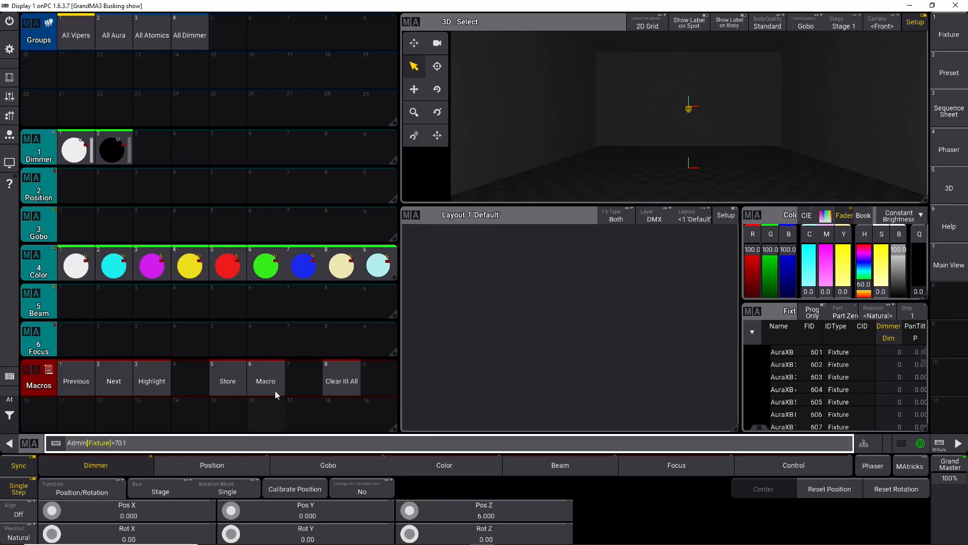
pyautogui.click(346, 376)
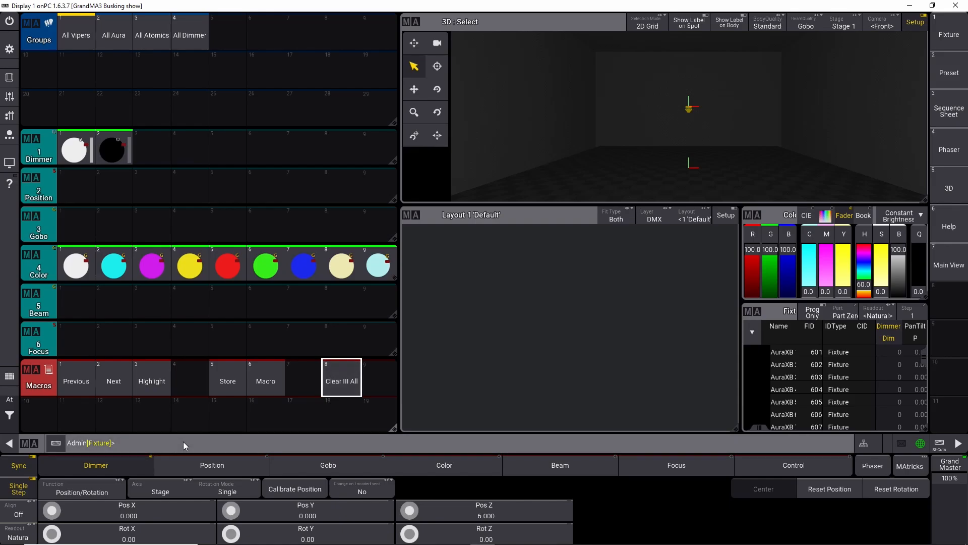
pyautogui.write('701')
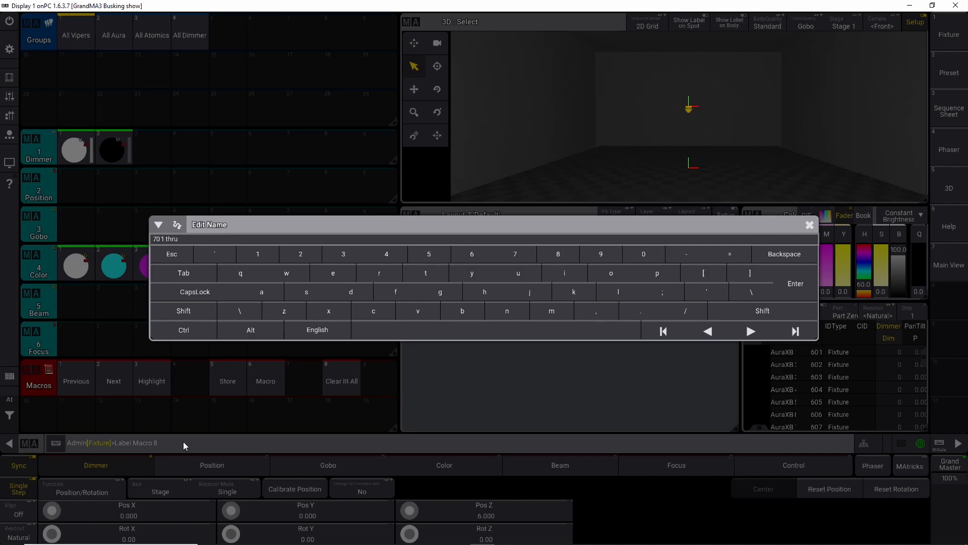
pyautogui.write('thru 712')
pyautogui.press('Return')
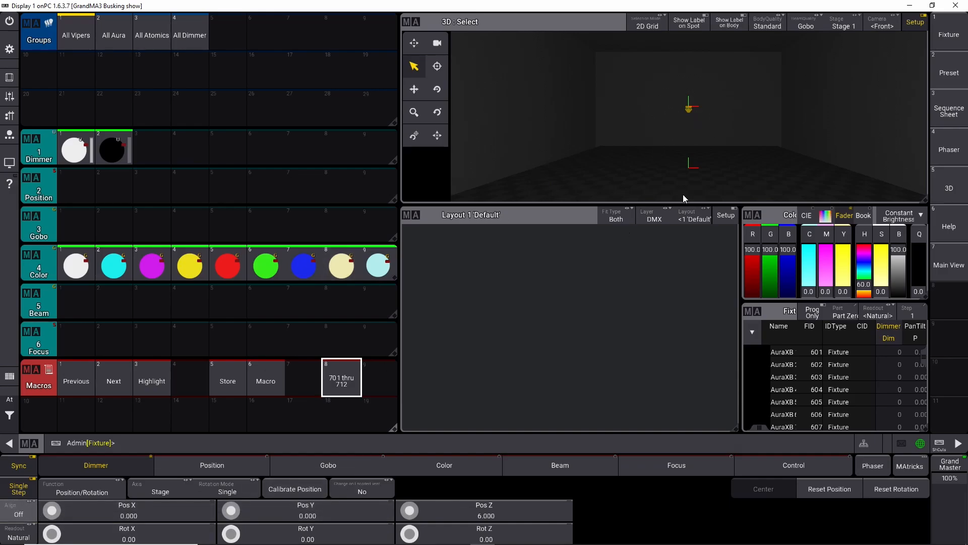
# Step: Set the Align mode for the position encoders to /
pyautogui.scroll(3, 719, 125)
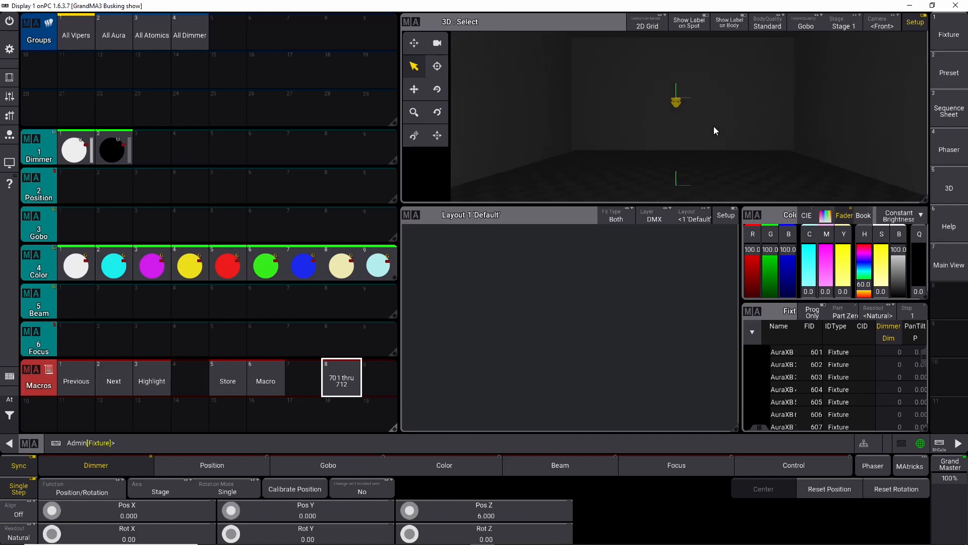
pyautogui.scroll(1, 714, 126)
pyautogui.moveTo(687, 135); pyautogui.dragTo(710, 118)
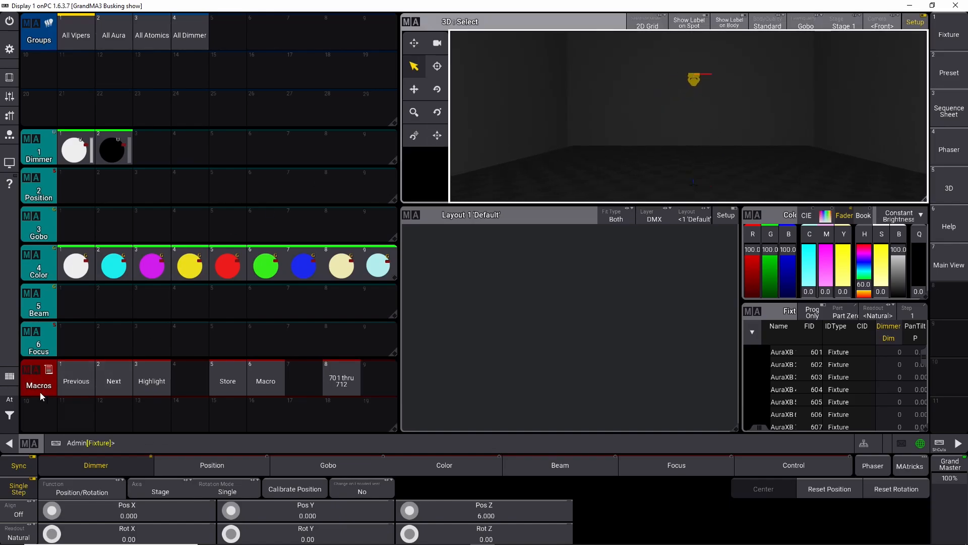
pyautogui.click(20, 513)
pyautogui.rightClick(22, 513)
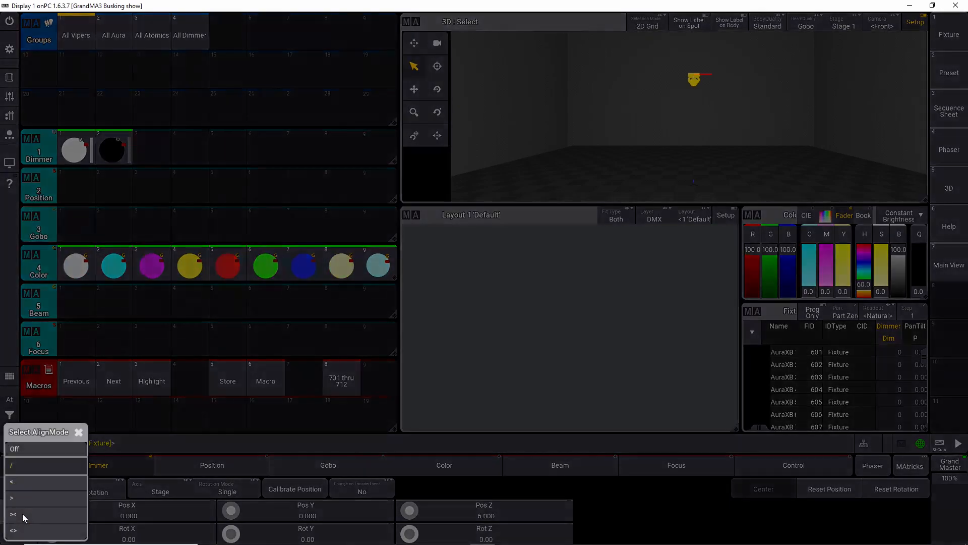
pyautogui.click(31, 465)
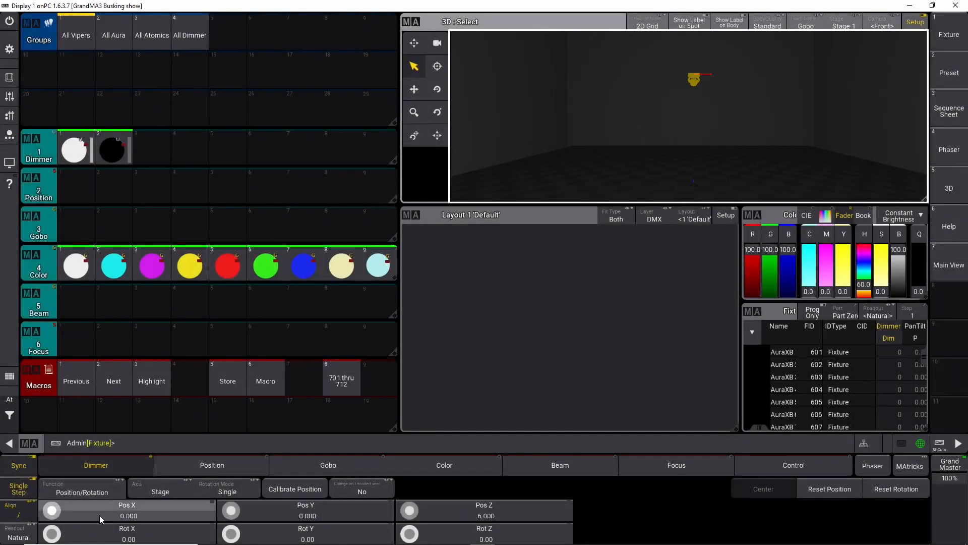
pyautogui.scroll(3, 51, 514)
pyautogui.scroll(-10, 52, 514)
pyautogui.click(97, 520)
pyautogui.click(413, 327)
pyautogui.click(462, 347)
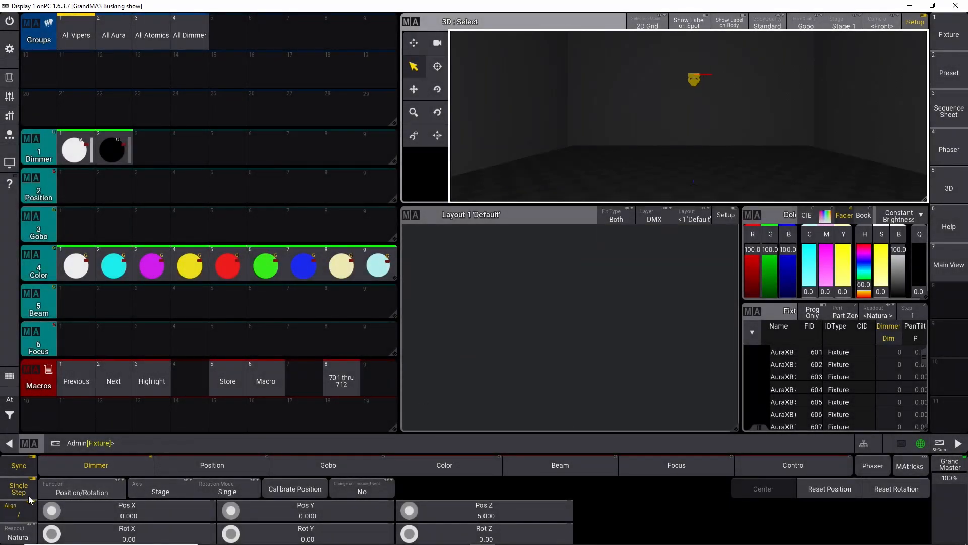
# Step: Relabel macro 8 as Clear All
pyautogui.click(274, 381)
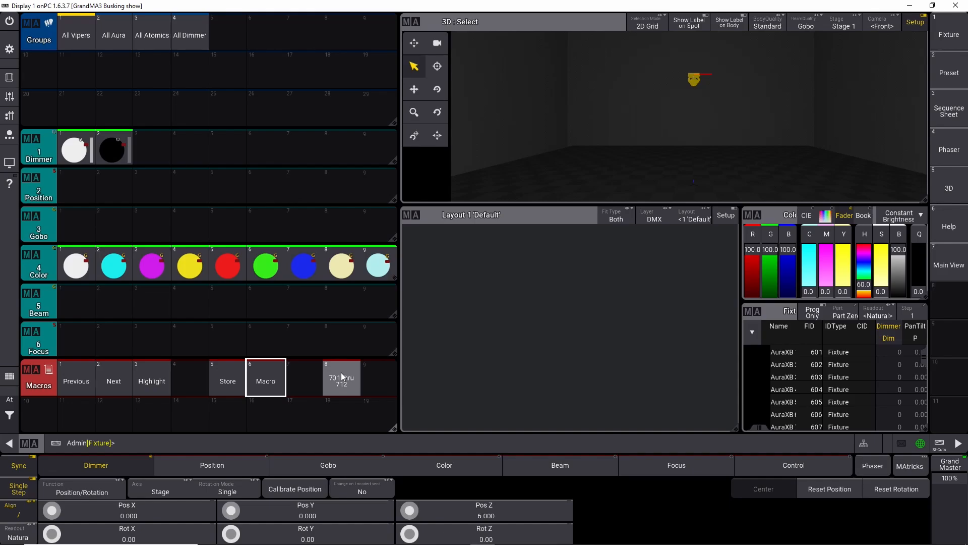
pyautogui.moveTo(345, 381); pyautogui.dragTo(333, 354)
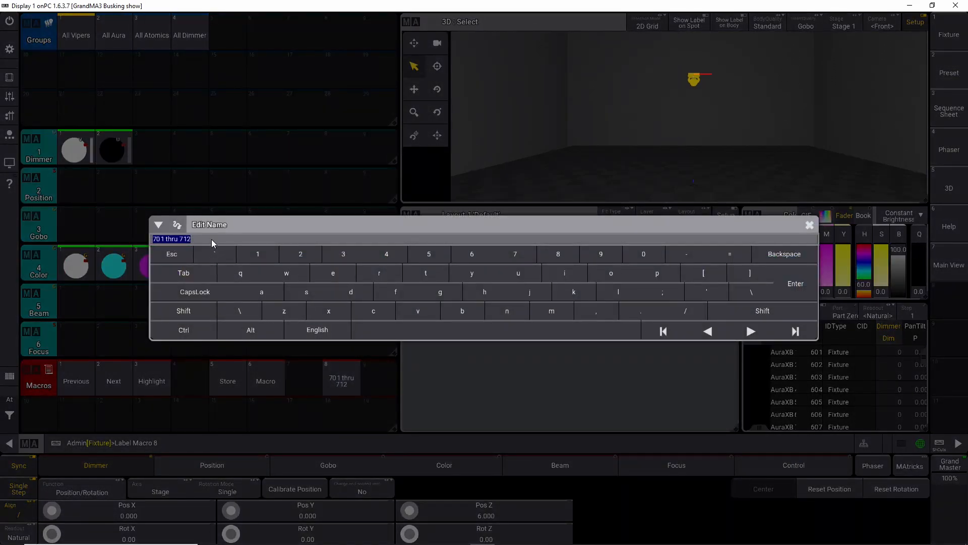
pyautogui.write('Clear All')
pyautogui.press('Return')
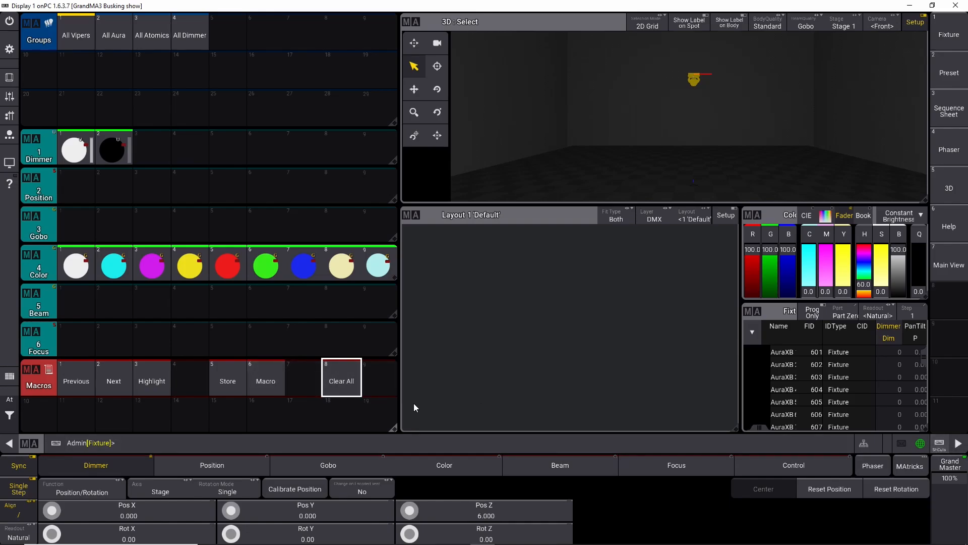
# Step: Check the command inside macro 6 and relabel the macro as Update
pyautogui.click(268, 379)
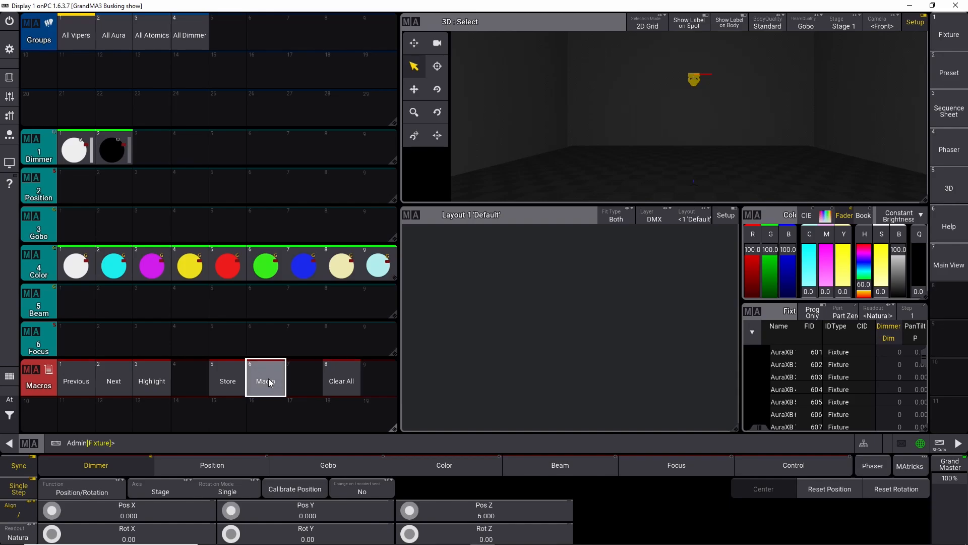
pyautogui.rightClick(274, 373)
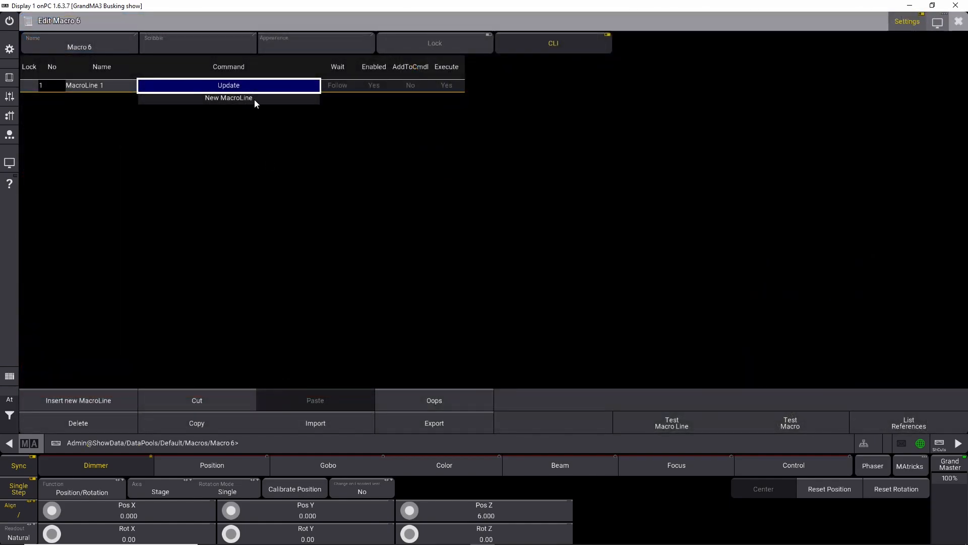
pyautogui.click(959, 21)
pyautogui.moveTo(255, 388); pyautogui.dragTo(268, 346)
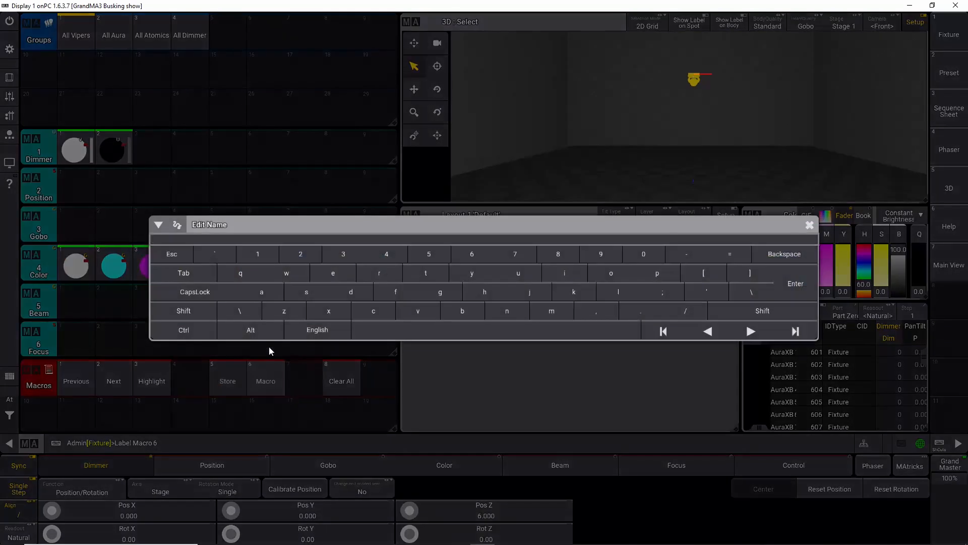
pyautogui.write('Update')
pyautogui.press('Return')
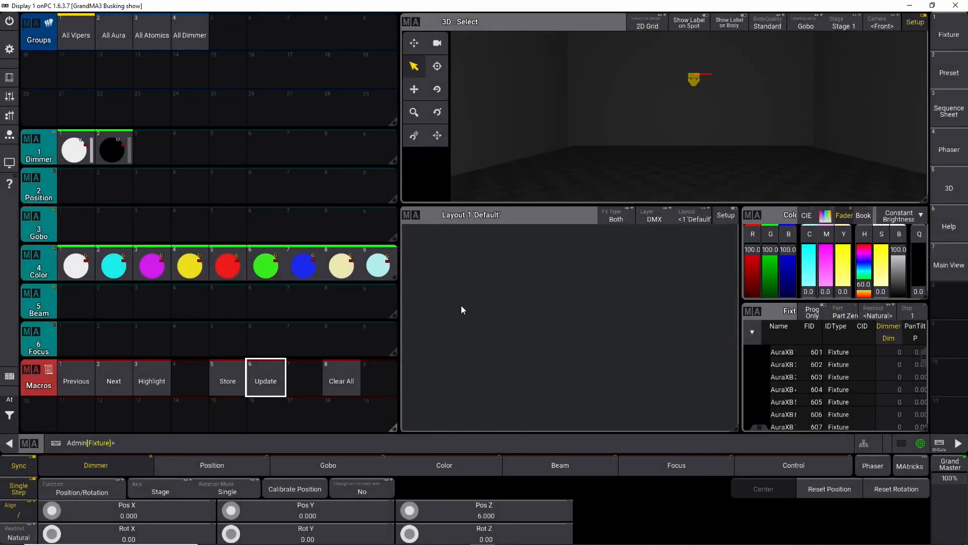
# Step: Run the Clear All macro and select fixtures 701 thru 712 from the command line
pyautogui.click(341, 379)
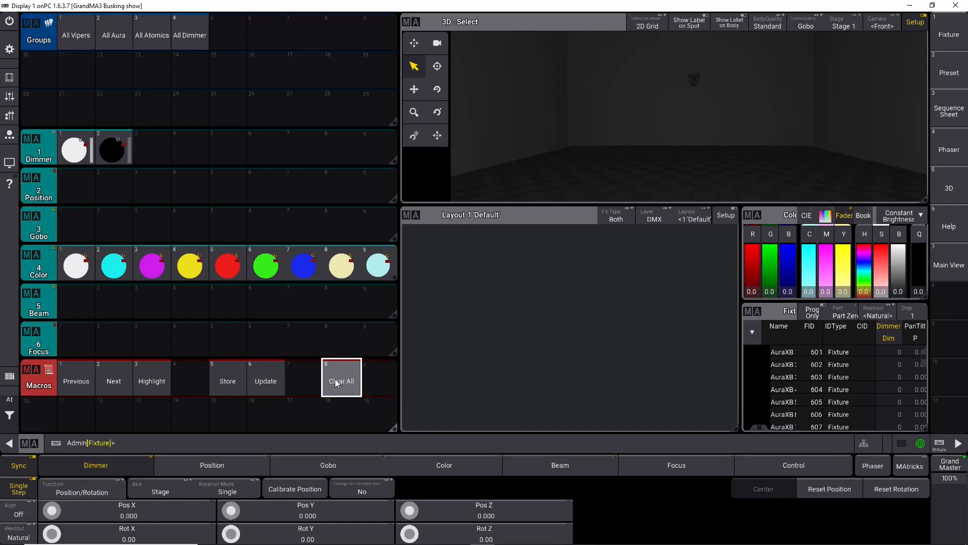
pyautogui.click(168, 439)
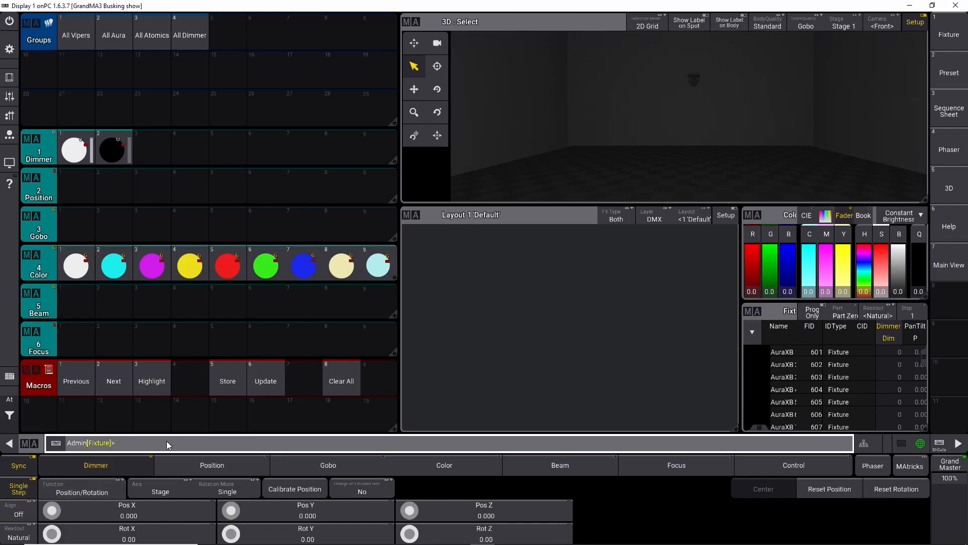
pyautogui.write('701 thru 712')
pyautogui.press('Return')
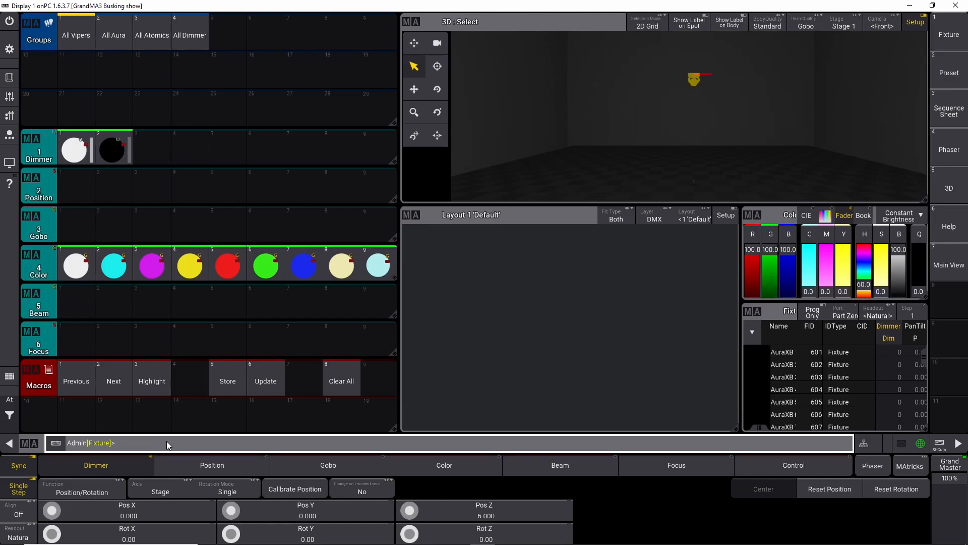
# Step: Spread the selected fixtures' Pos X with the encoder and show labels on spot and on body in the 3D view
pyautogui.click(18, 511)
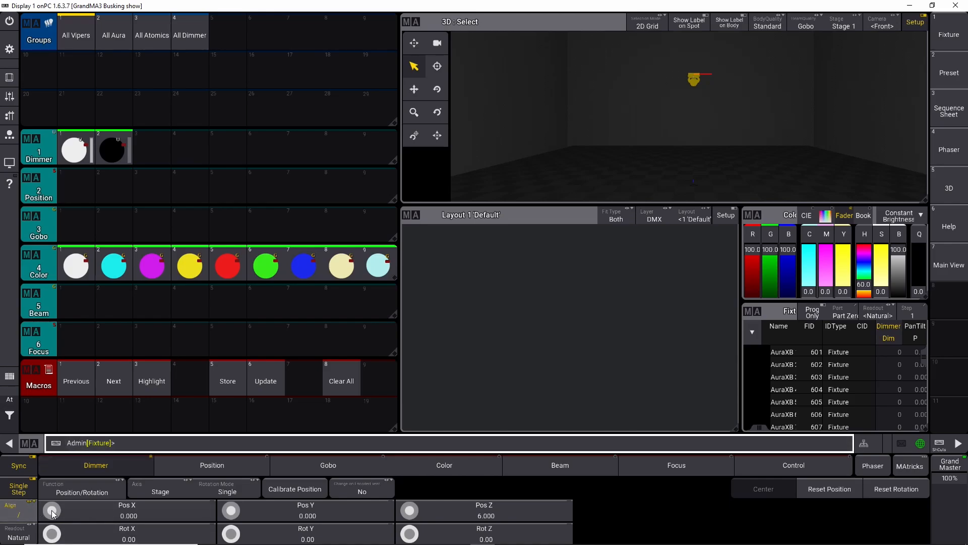
pyautogui.scroll(5, 53, 511)
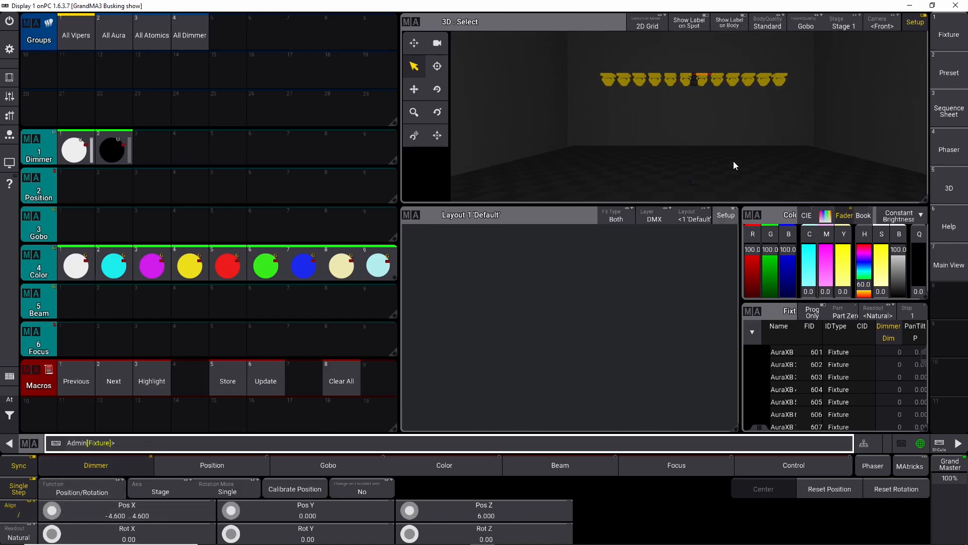
pyautogui.click(692, 26)
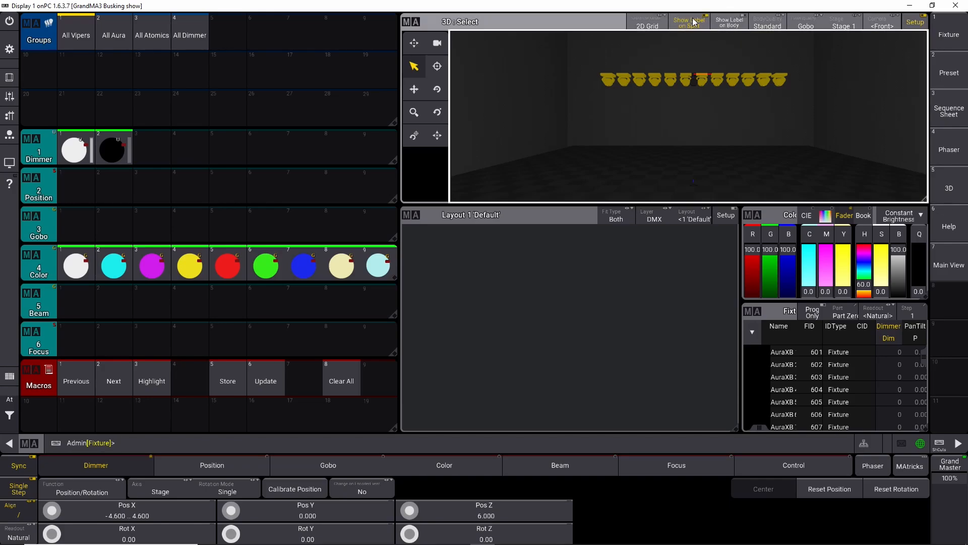
pyautogui.click(728, 23)
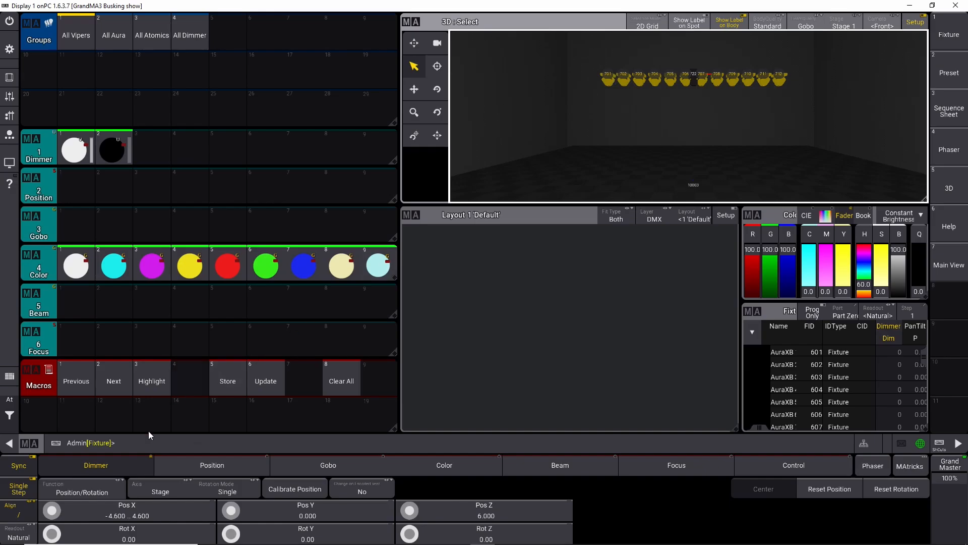
# Step: Set the selected fixtures' Pos X to -7 thru 7 with the encoder calculator
pyautogui.scroll(3, 52, 512)
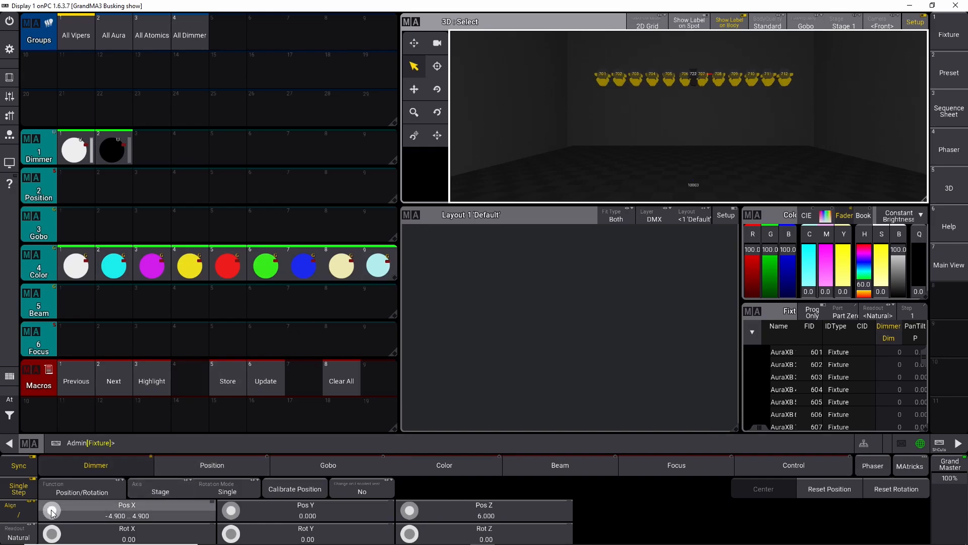
pyautogui.click(90, 514)
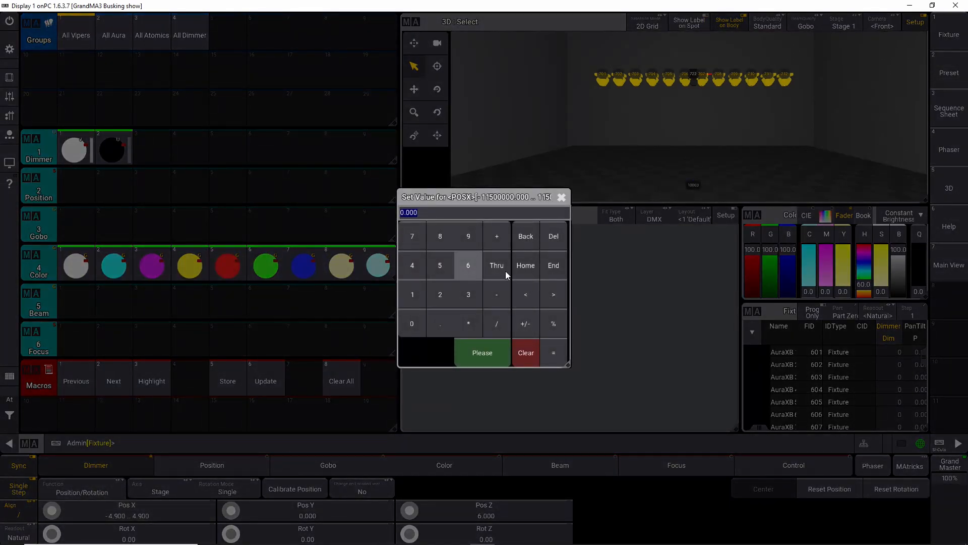
pyautogui.click(498, 295)
pyautogui.click(418, 240)
pyautogui.click(497, 265)
pyautogui.click(416, 242)
pyautogui.click(481, 352)
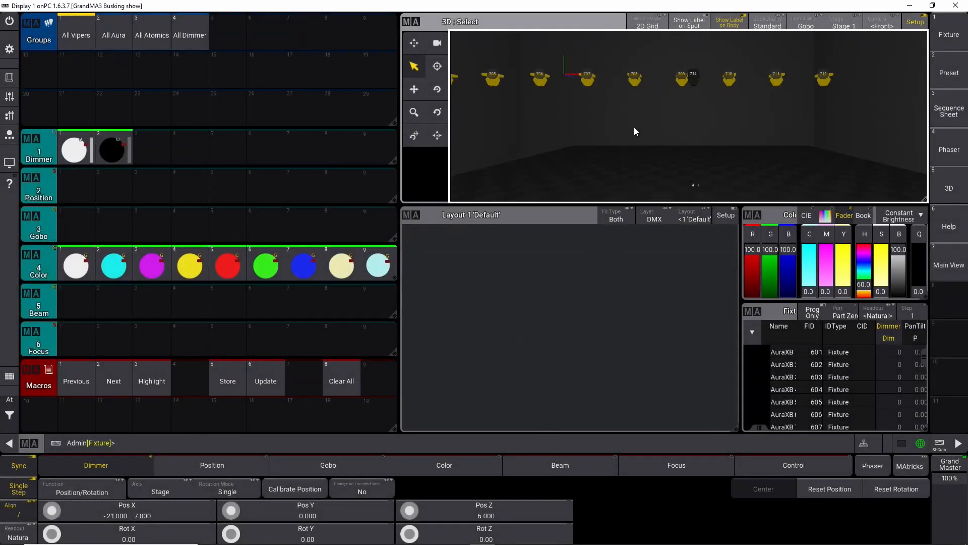
# Step: Edit empty macro 9 and import the oops macro from the library into it
pyautogui.scroll(3, 633, 130)
pyautogui.scroll(-6, 631, 133)
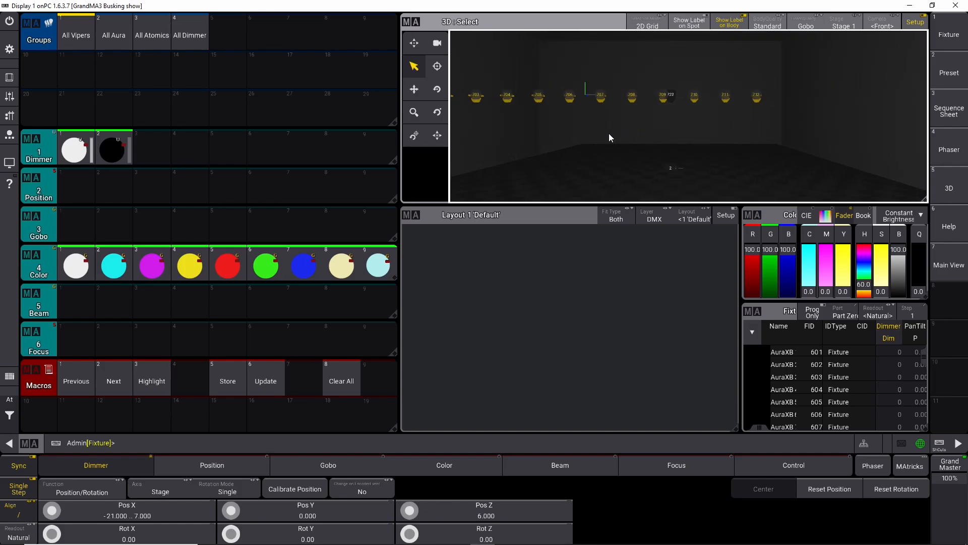
pyautogui.scroll(-3, 604, 138)
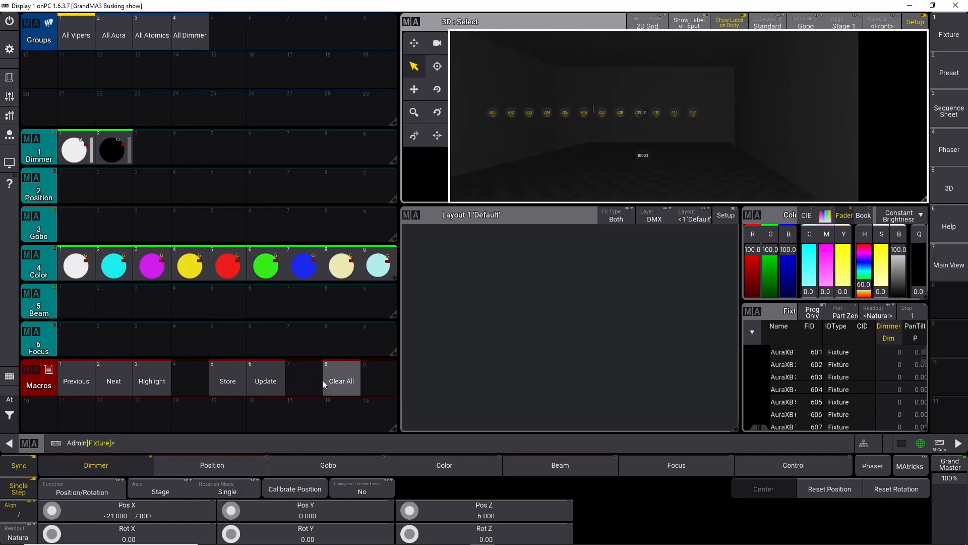
pyautogui.moveTo(379, 377); pyautogui.dragTo(365, 323)
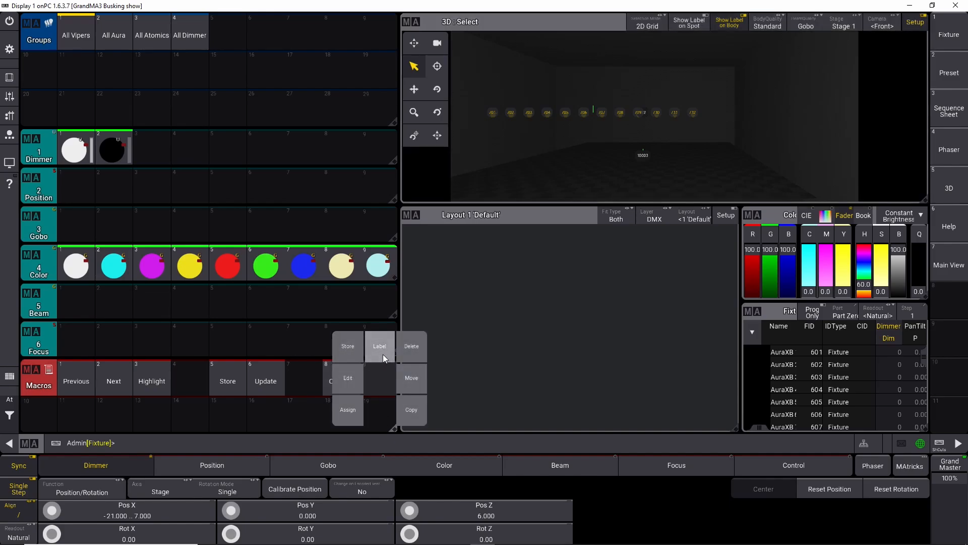
pyautogui.click(349, 379)
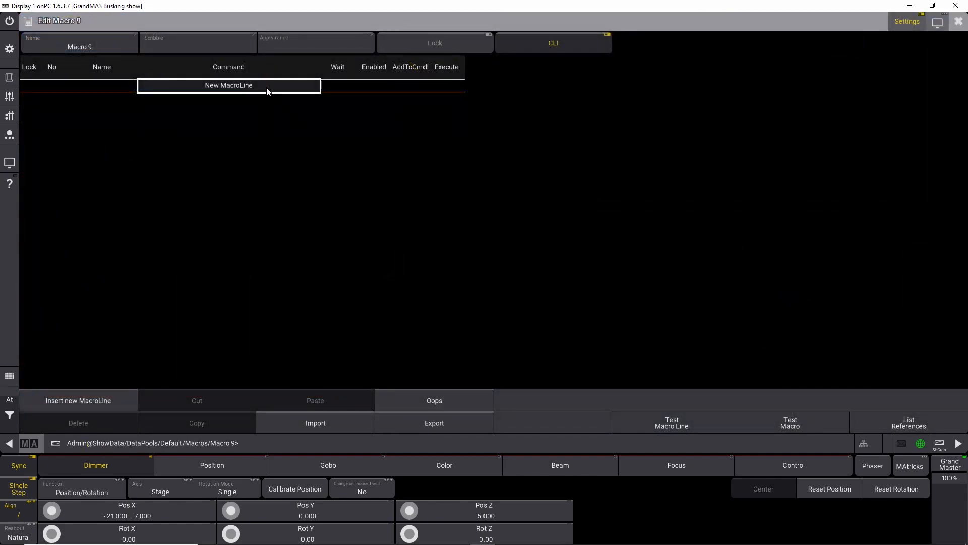
pyautogui.click(267, 91)
pyautogui.click(267, 87)
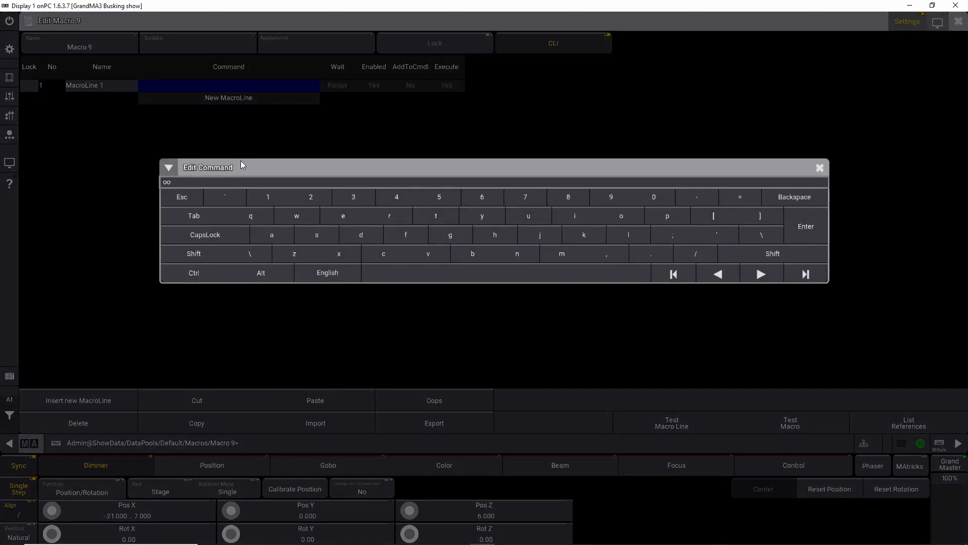
pyautogui.press('Escape')
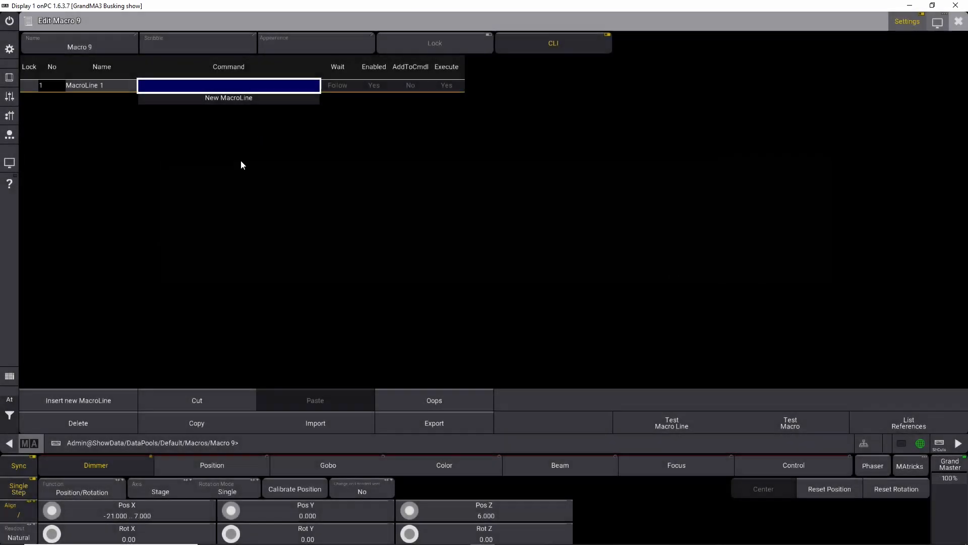
pyautogui.click(312, 422)
pyautogui.write('oop')
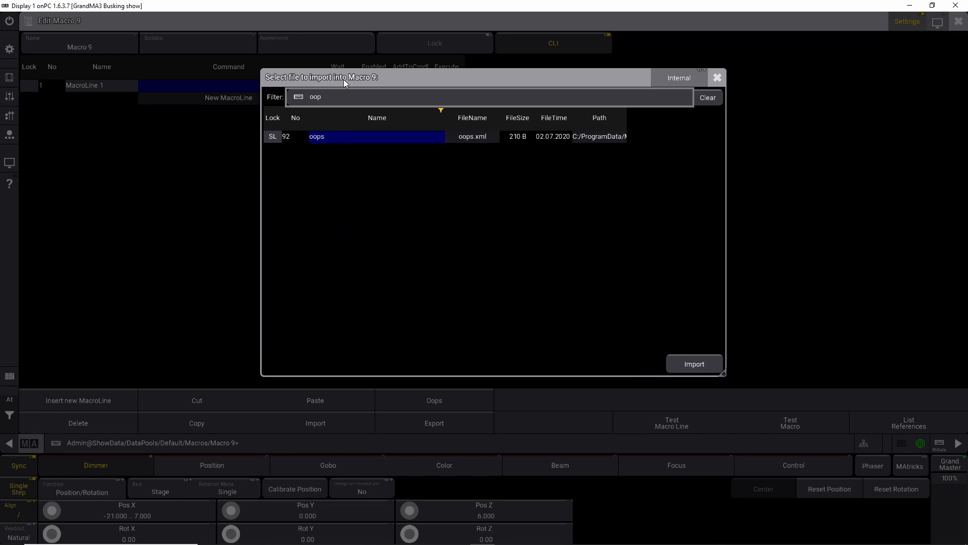
pyautogui.click(711, 363)
pyautogui.click(958, 20)
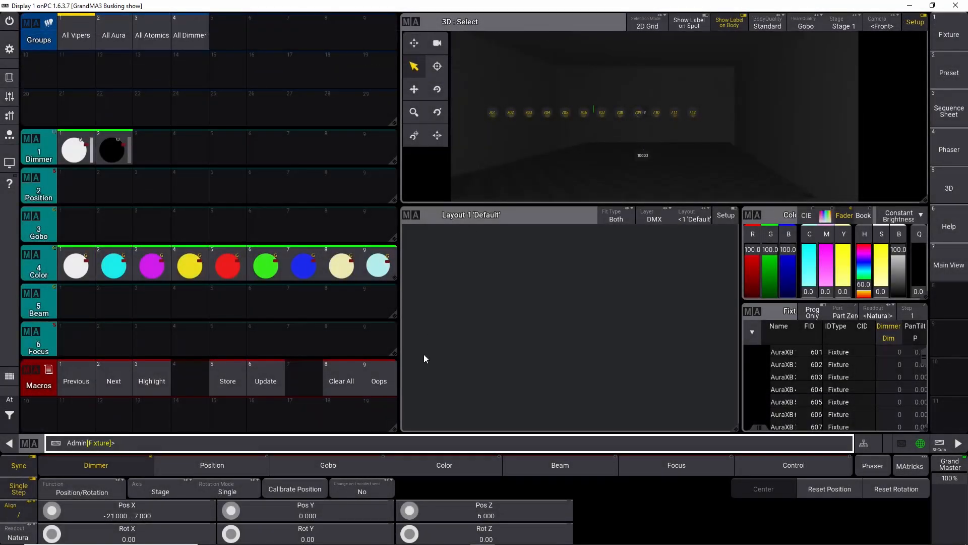
# Step: Open macro 9 for editing, filter the library for oo, import the oops macro file, and close the editor
pyautogui.click(381, 385)
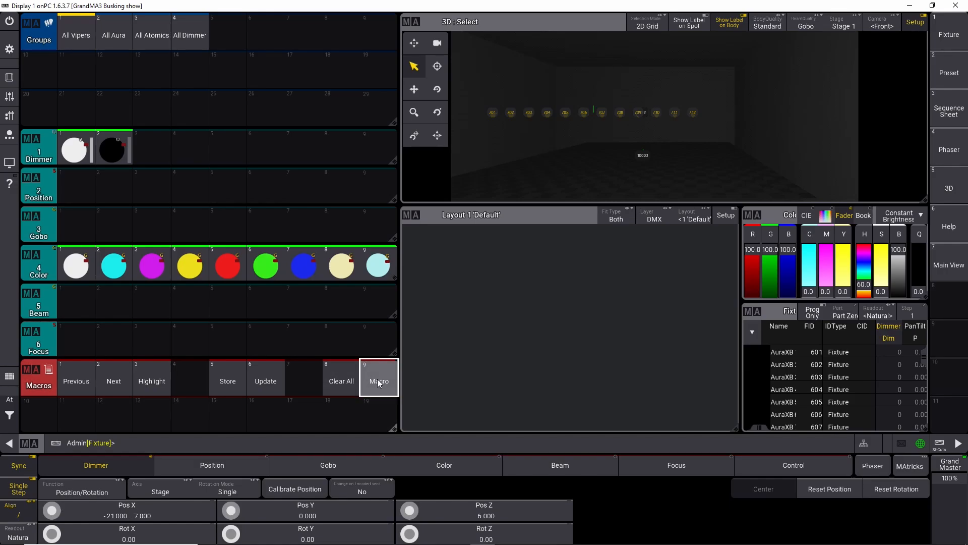
pyautogui.click(377, 380)
pyautogui.click(318, 422)
pyautogui.write('oo')
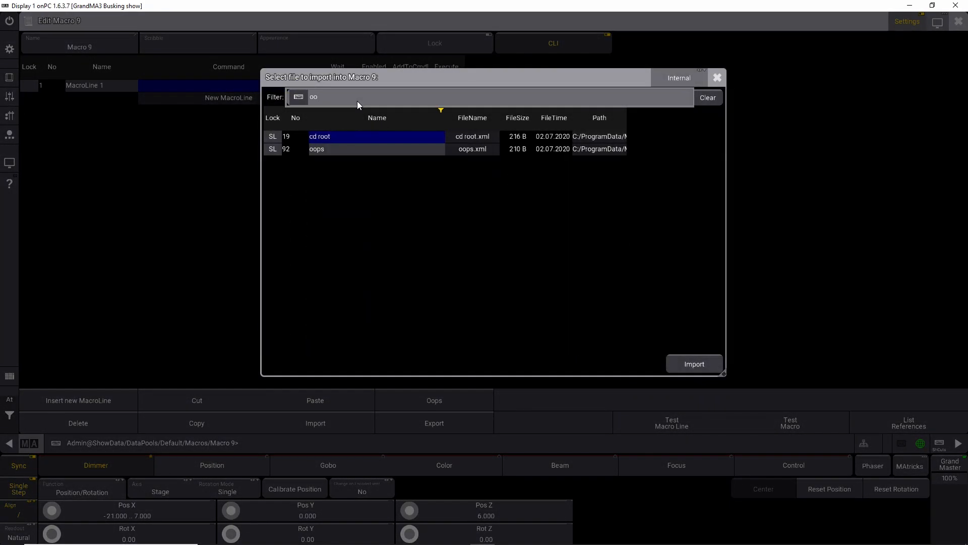
pyautogui.click(328, 148)
pyautogui.click(679, 364)
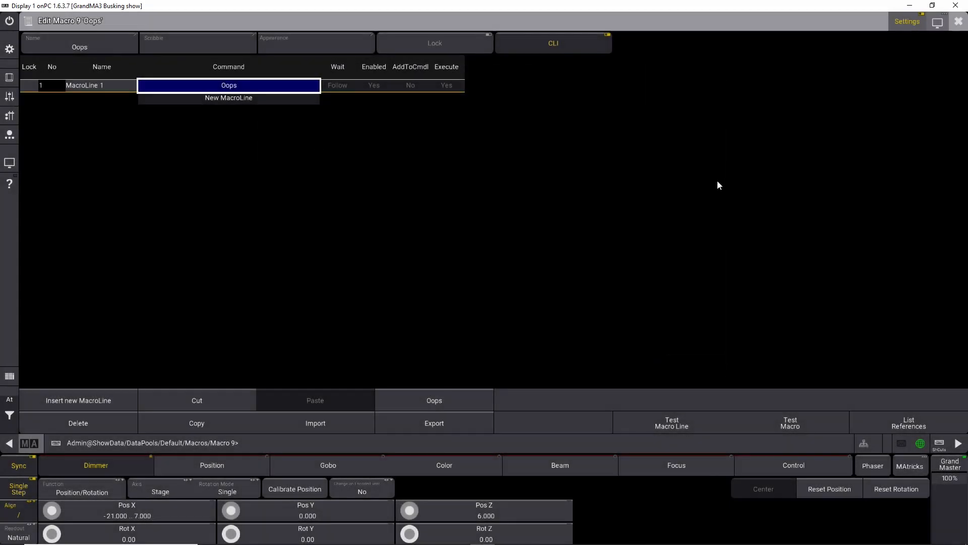
pyautogui.click(960, 20)
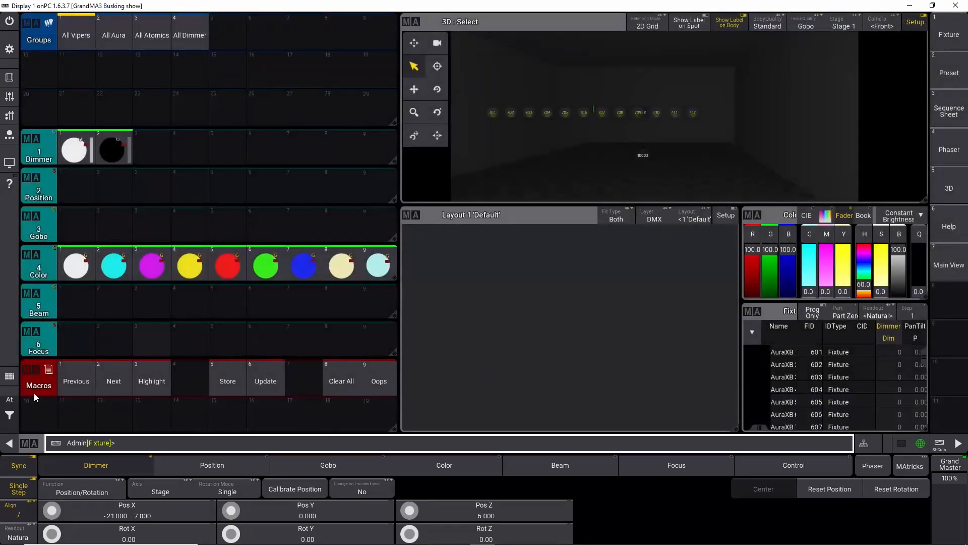
# Step: Box-select the fixtures in the 3D view and set their Pos Z to 0 with the calculator
pyautogui.moveTo(475, 98); pyautogui.dragTo(724, 125)
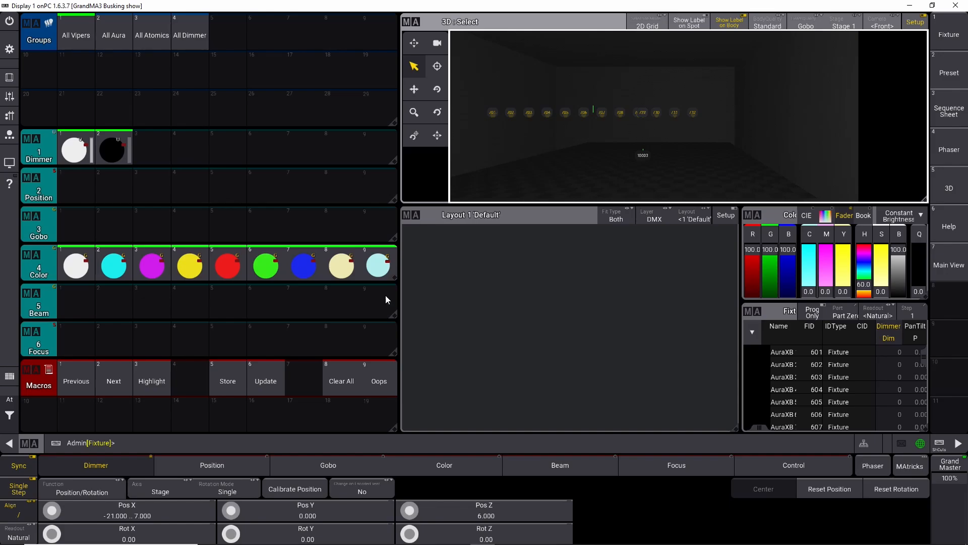
pyautogui.click(467, 515)
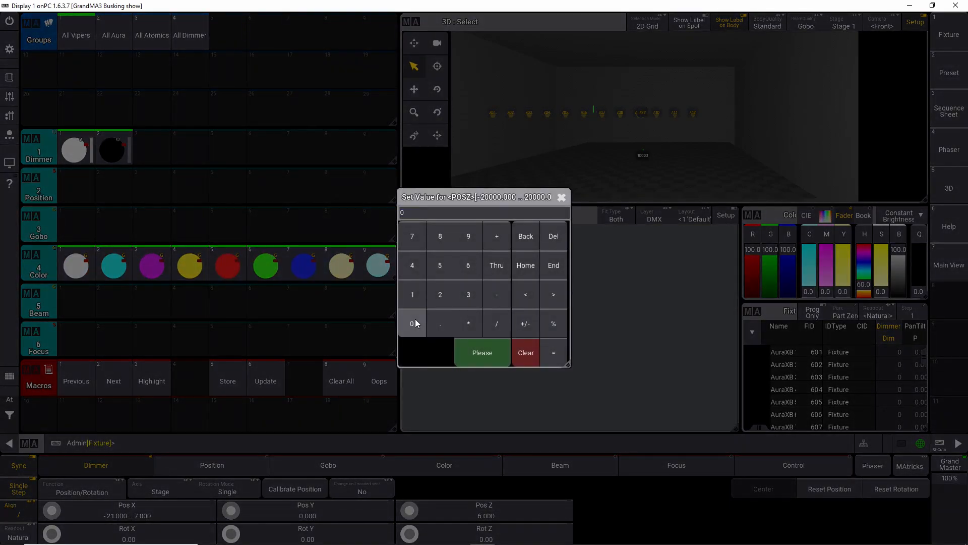
pyautogui.click(416, 322)
pyautogui.press('Return')
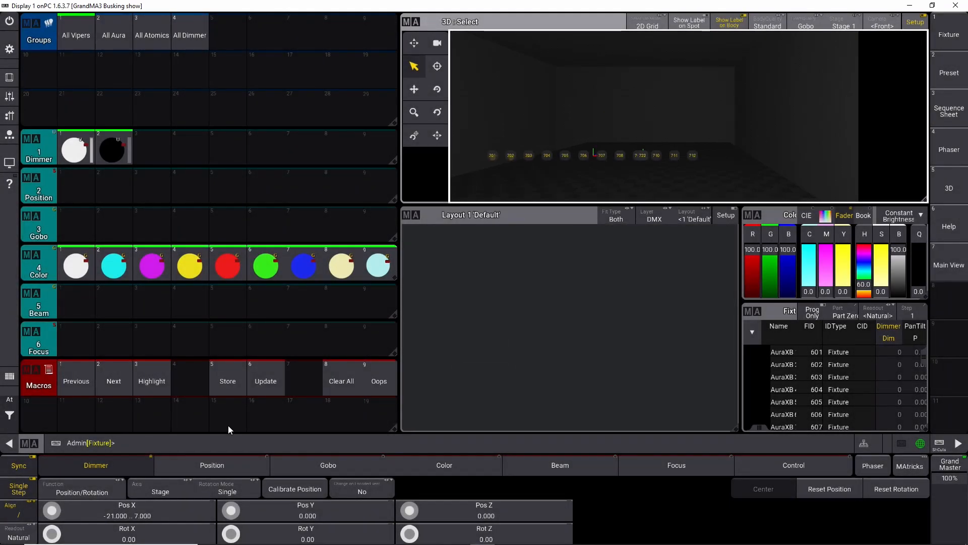
# Step: Set the selected fixtures' Pos X to 0 with the encoder calculator
pyautogui.click(128, 513)
pyautogui.click(418, 323)
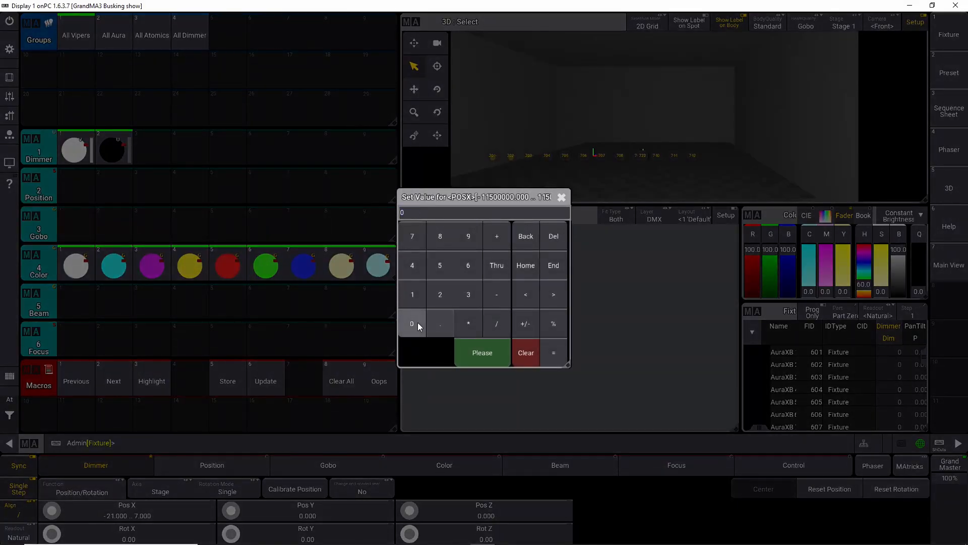
pyautogui.click(482, 352)
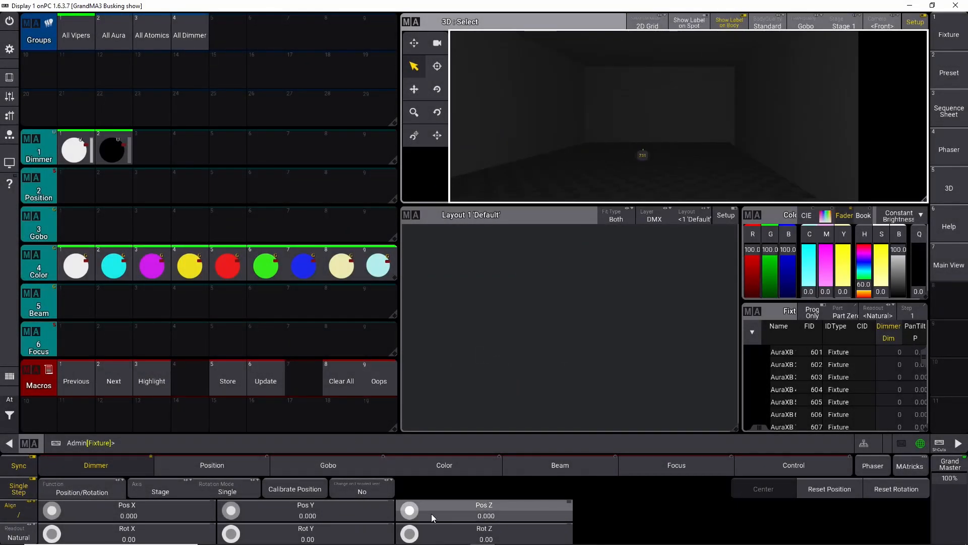
# Step: Set the selected fixtures' Pos Z to 6 with the encoder calculator
pyautogui.click(443, 512)
pyautogui.click(468, 265)
pyautogui.click(497, 357)
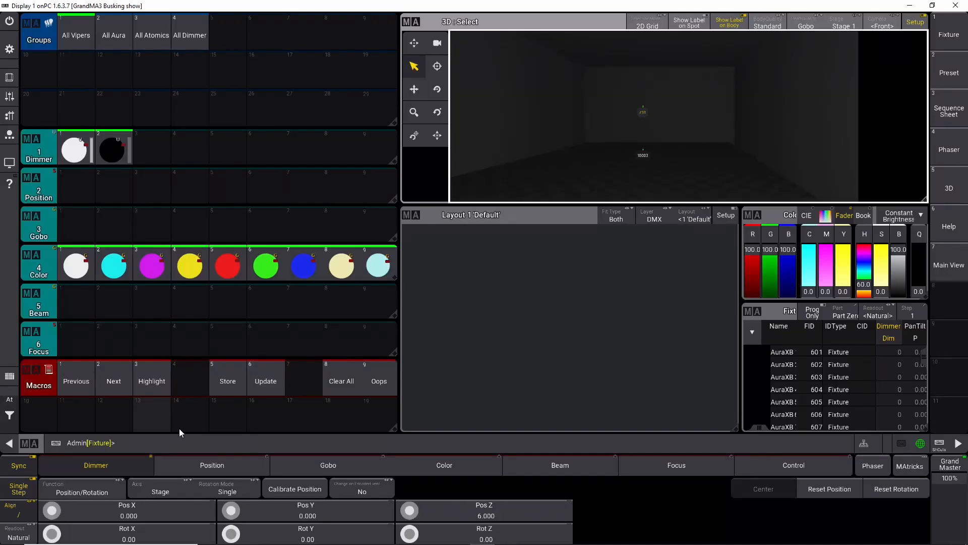
# Step: Run the Oops macro to undo the last Pos Z change
pyautogui.scroll(5, 645, 116)
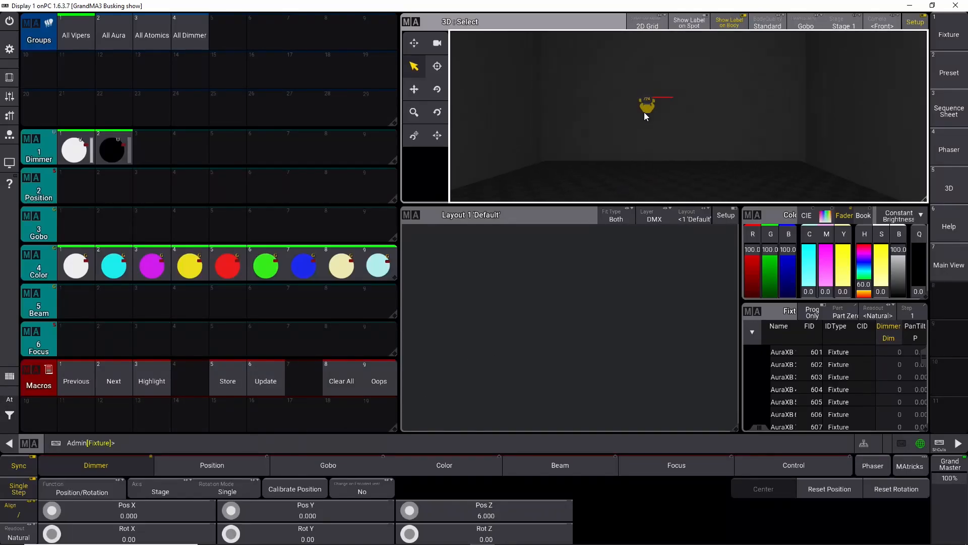
pyautogui.scroll(-5, 642, 131)
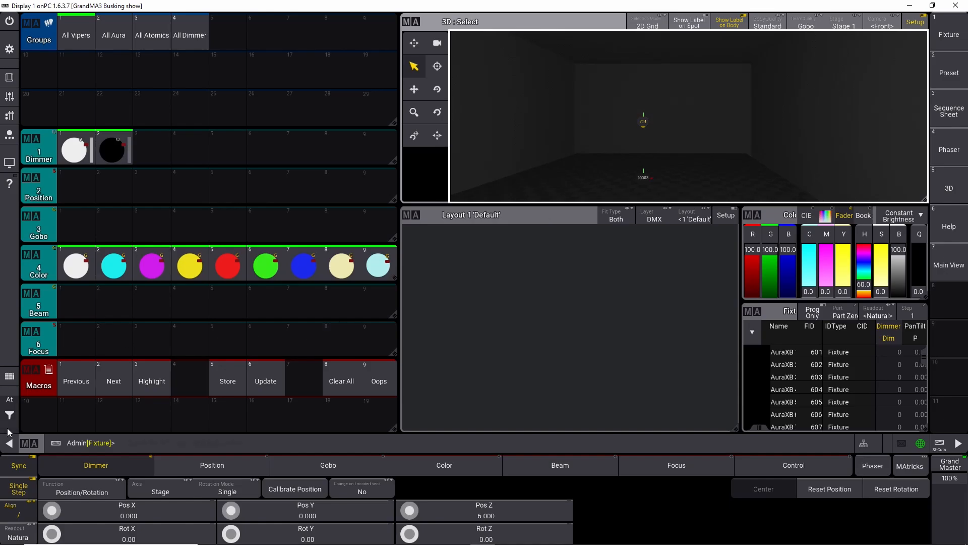
pyautogui.click(385, 387)
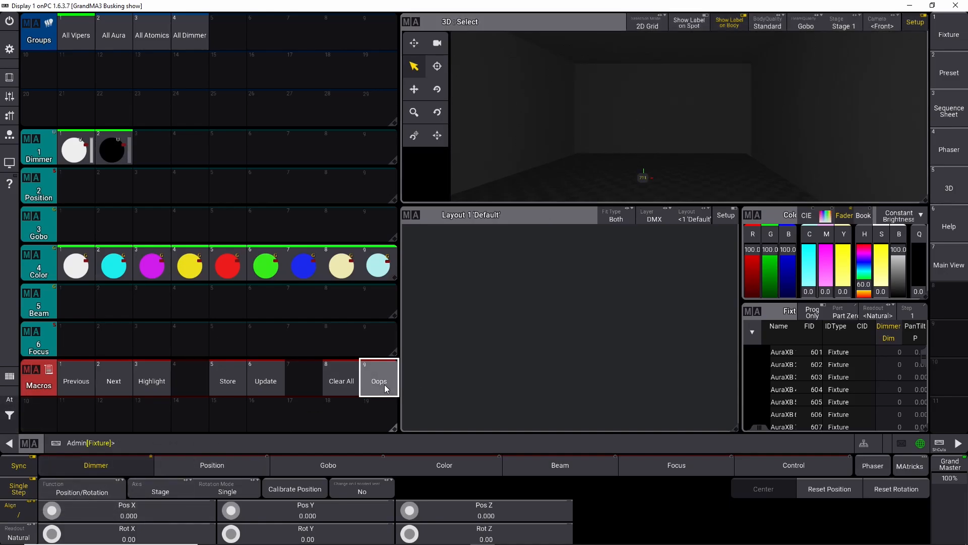
# Step: Clear the selection and select fixtures 701 thru 712 from the command line
pyautogui.click(10, 399)
pyautogui.click(75, 417)
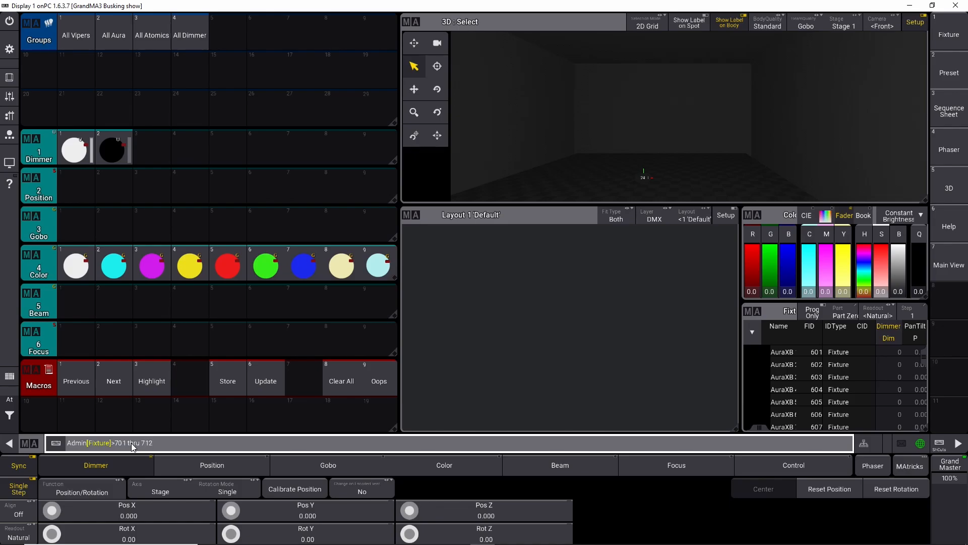
pyautogui.press('Return')
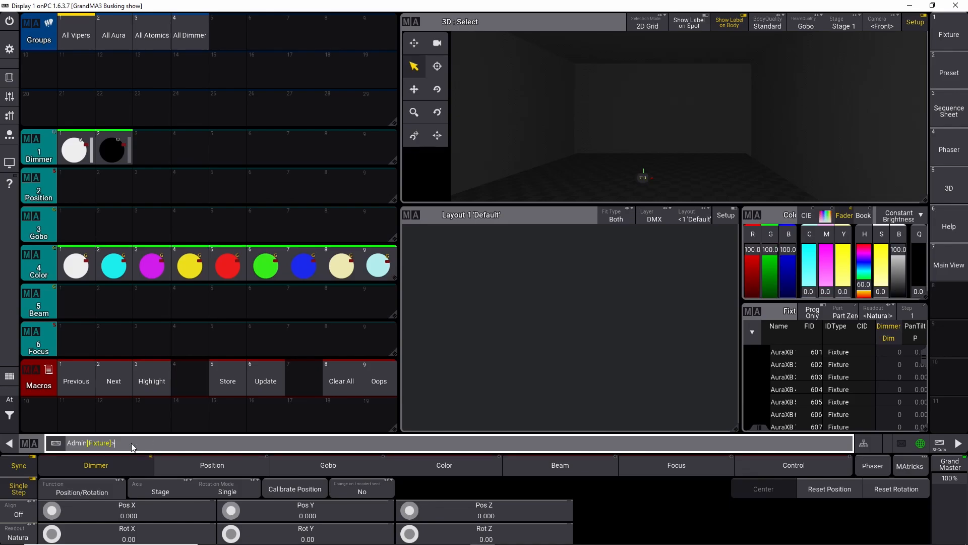
# Step: Set the selected fixtures' Pos Z to 6 with the encoder calculator
pyautogui.click(470, 513)
pyautogui.click(469, 267)
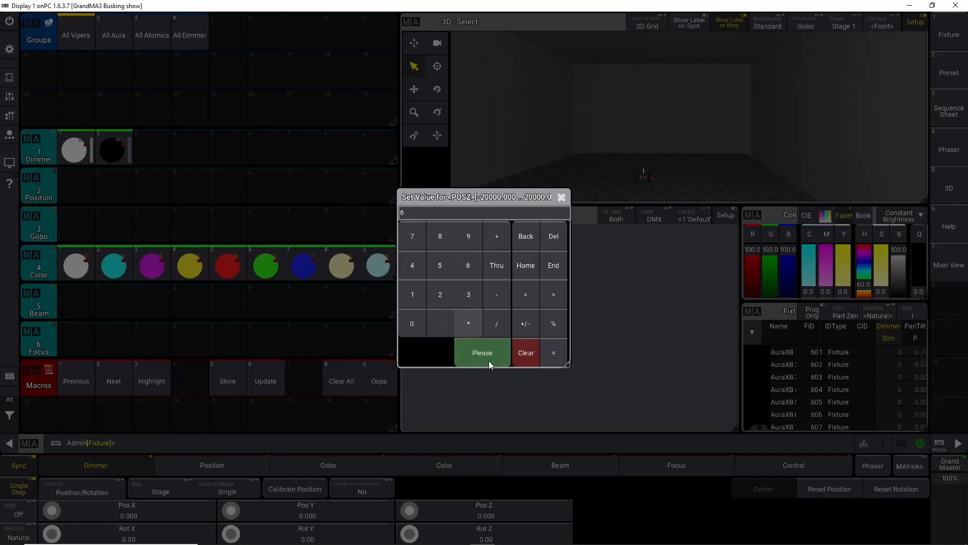
pyautogui.click(489, 360)
# Step: Turn on Align and spread the fixtures' Pos X with the encoder to about -8 thru 8
pyautogui.click(23, 513)
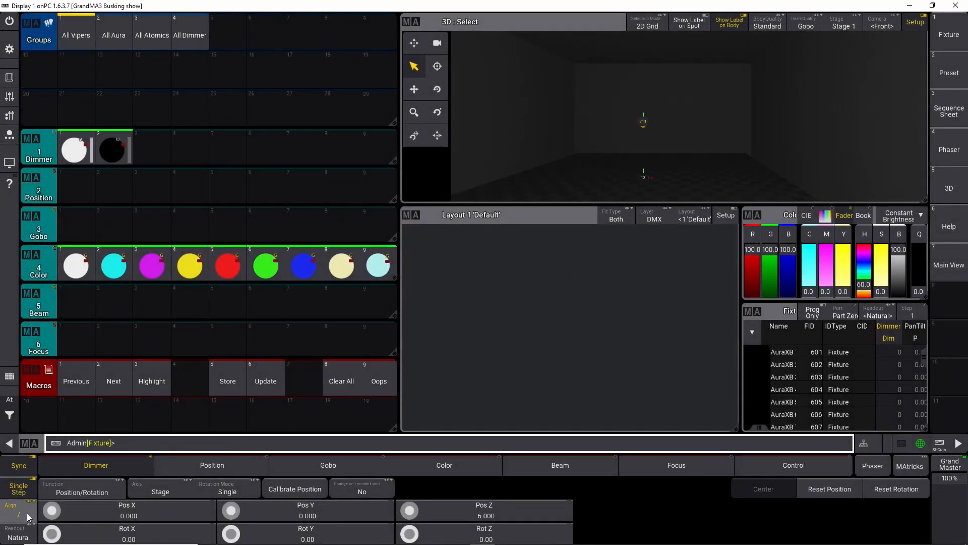
pyautogui.scroll(12, 52, 511)
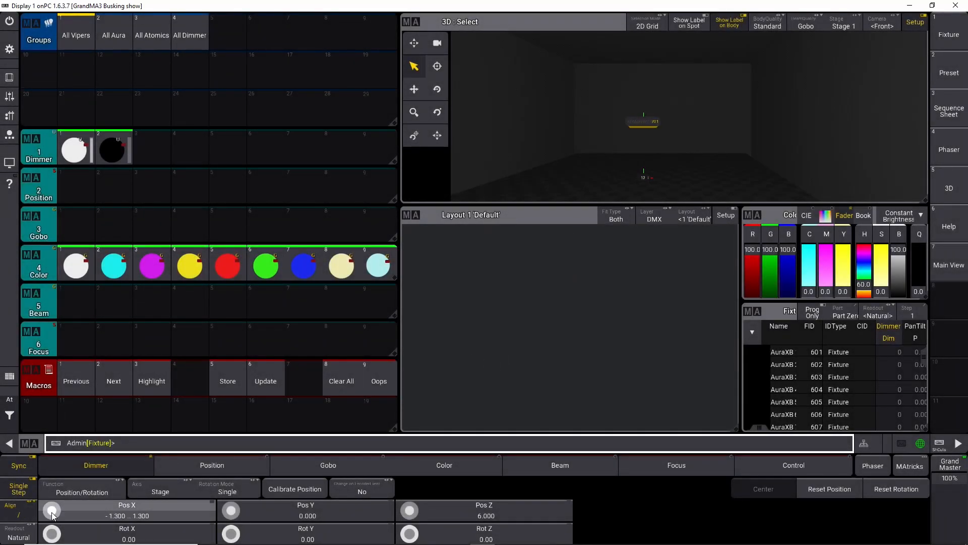
pyautogui.scroll(14, 52, 511)
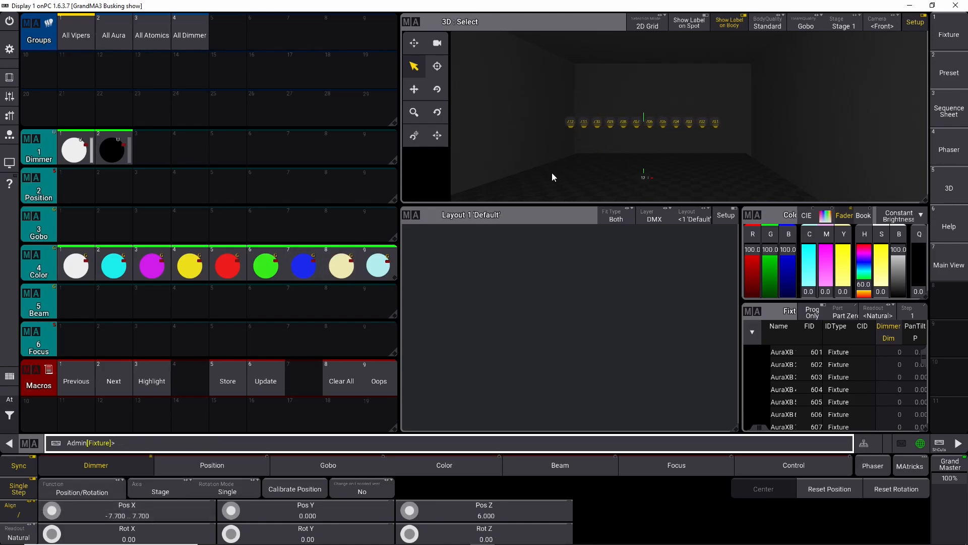
pyautogui.scroll(-15, 58, 510)
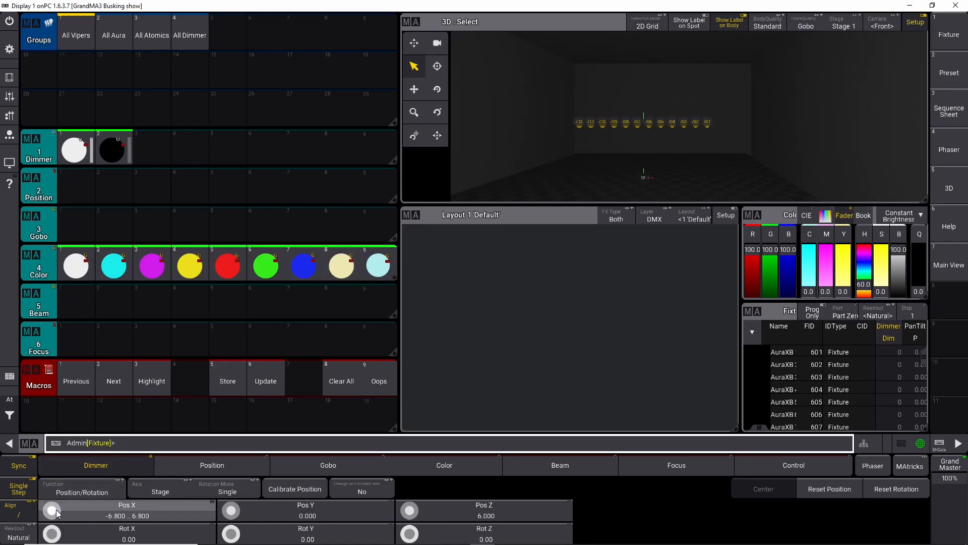
pyautogui.scroll(-10, 58, 510)
pyautogui.scroll(14, 58, 508)
pyautogui.scroll(15, 59, 506)
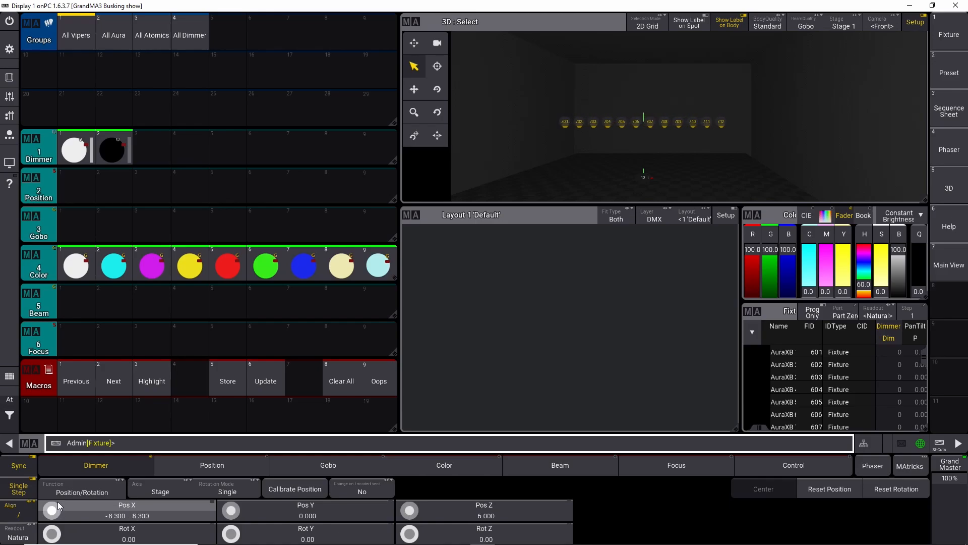
pyautogui.click(102, 515)
pyautogui.click(105, 517)
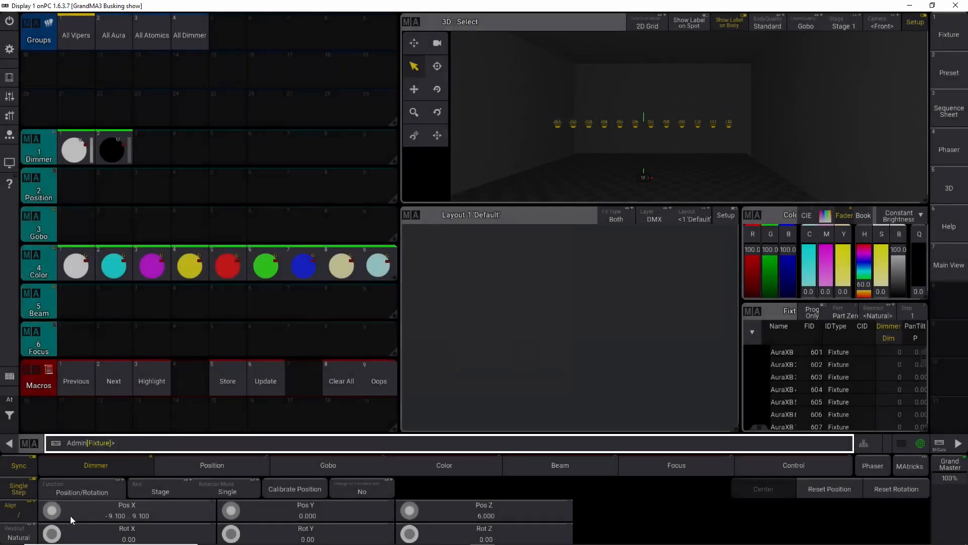
pyautogui.scroll(-4, 53, 513)
pyautogui.scroll(-3, 52, 516)
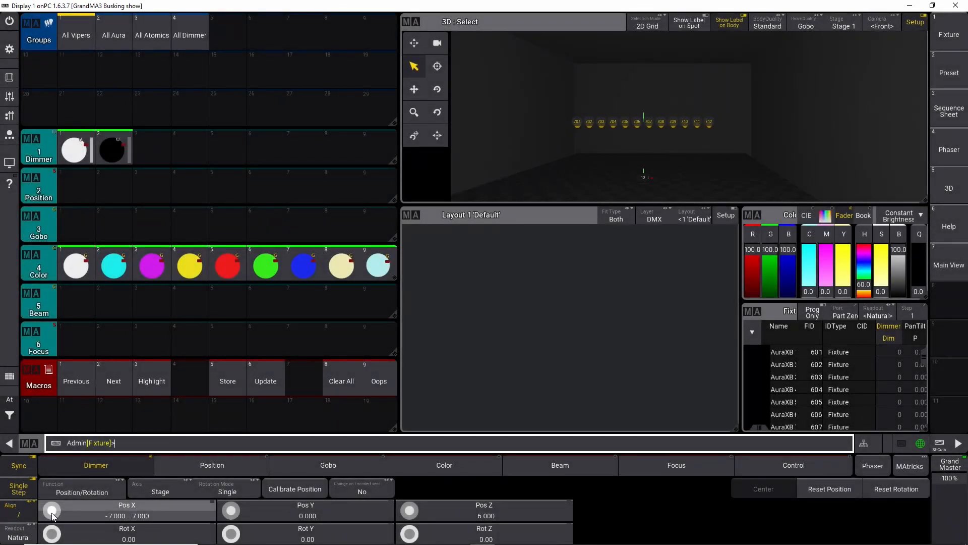
pyautogui.moveTo(668, 156); pyautogui.dragTo(716, 102)
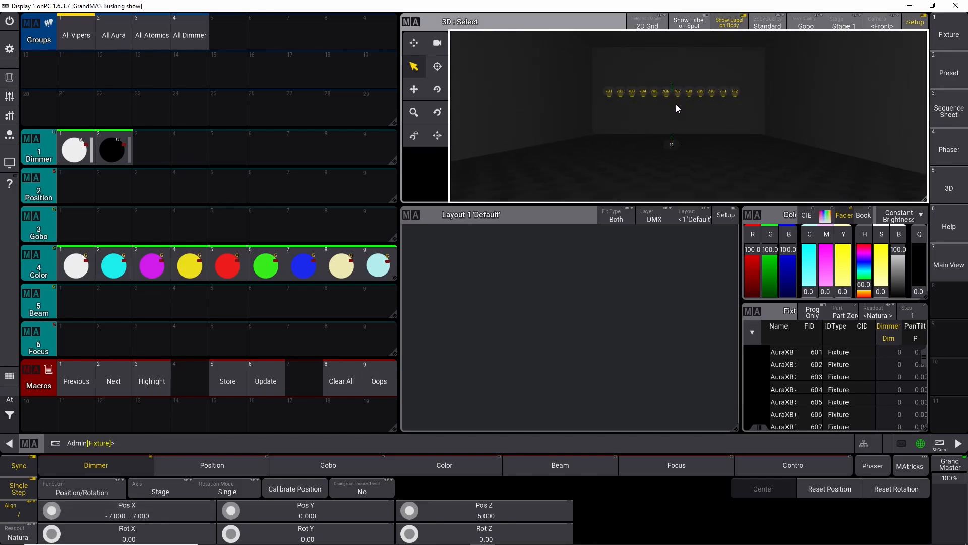
pyautogui.scroll(3, 675, 104)
pyautogui.scroll(-5, 673, 105)
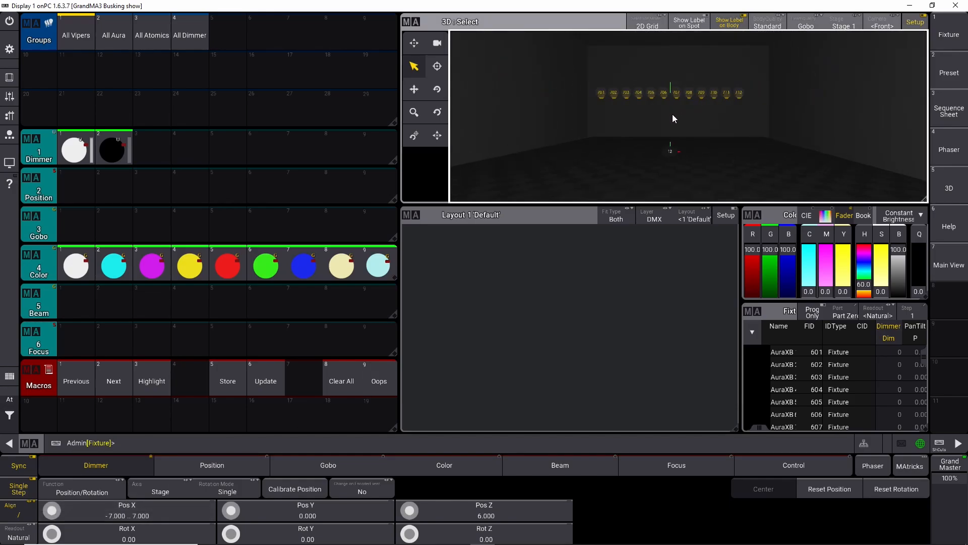
pyautogui.moveTo(671, 96); pyautogui.dragTo(670, 103)
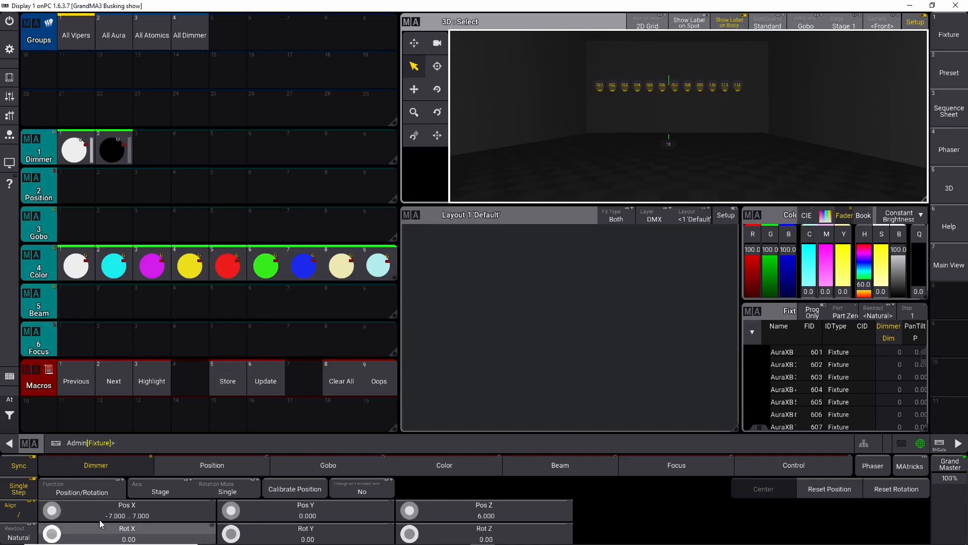
pyautogui.scroll(5, 48, 514)
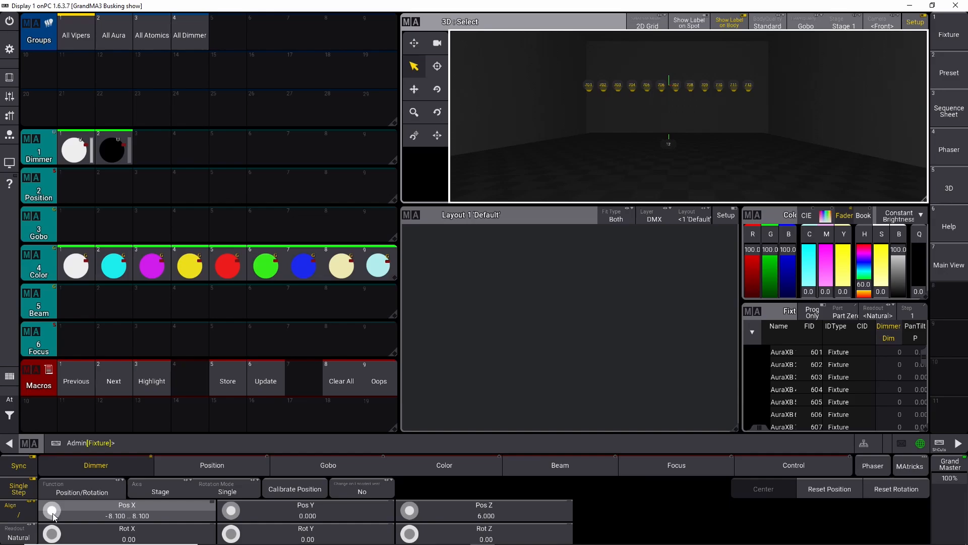
pyautogui.scroll(-2, 51, 512)
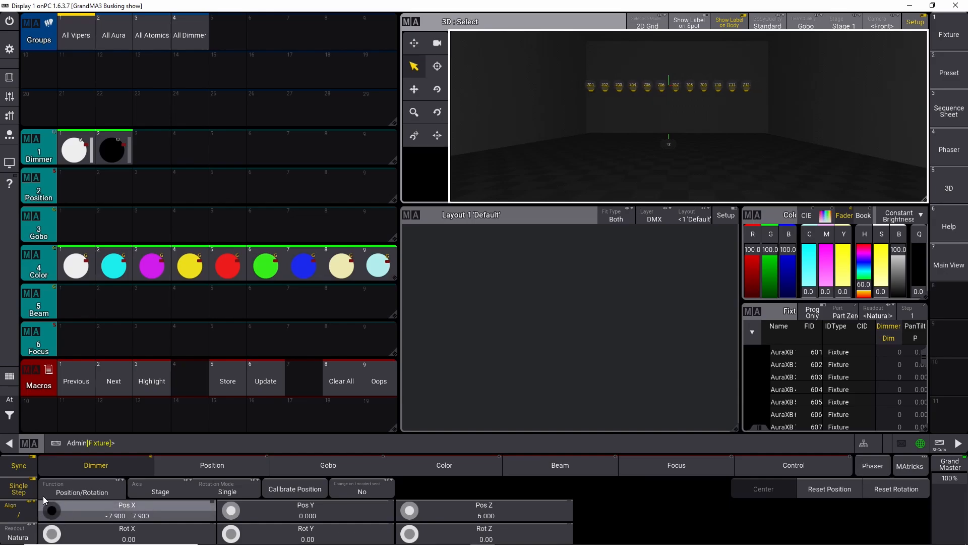
pyautogui.scroll(9, 52, 512)
pyautogui.scroll(-9, 52, 512)
pyautogui.scroll(1, 52, 512)
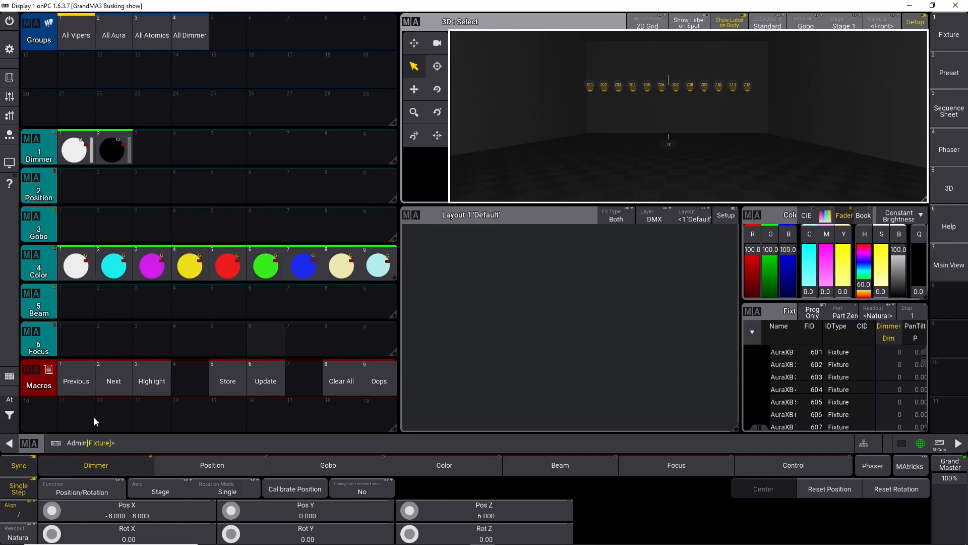
# Step: Clear the programmer and select fixtures 713 thru 724 from the command line
pyautogui.click(18, 421)
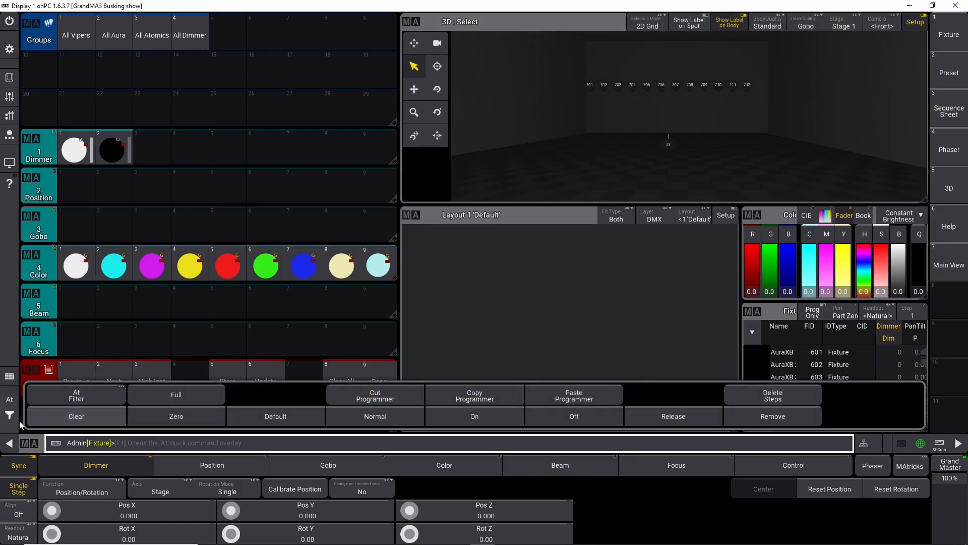
pyautogui.click(18, 421)
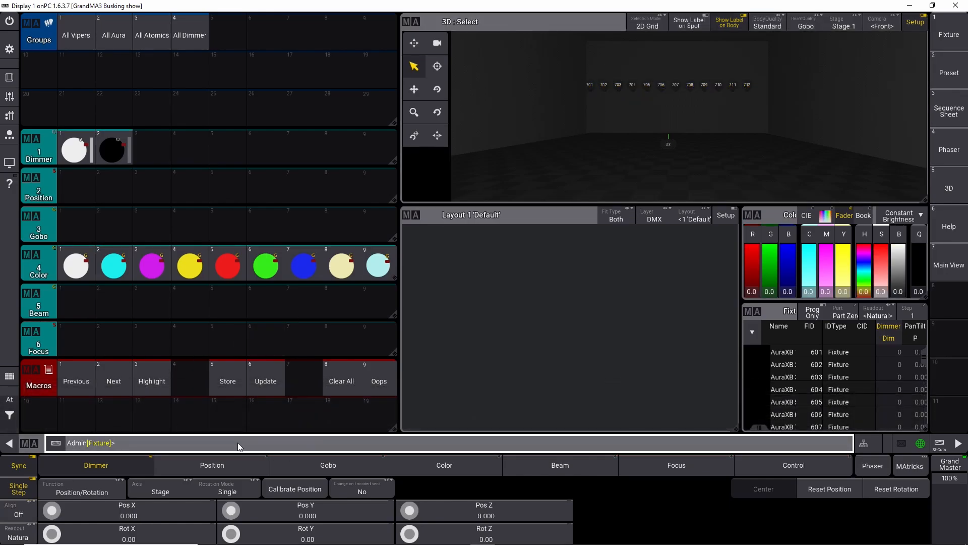
pyautogui.write('713 thru 724')
pyautogui.press('Return')
# Step: Set the selected fixtures' Pos Z to 7 with the encoder calculator
pyautogui.click(246, 471)
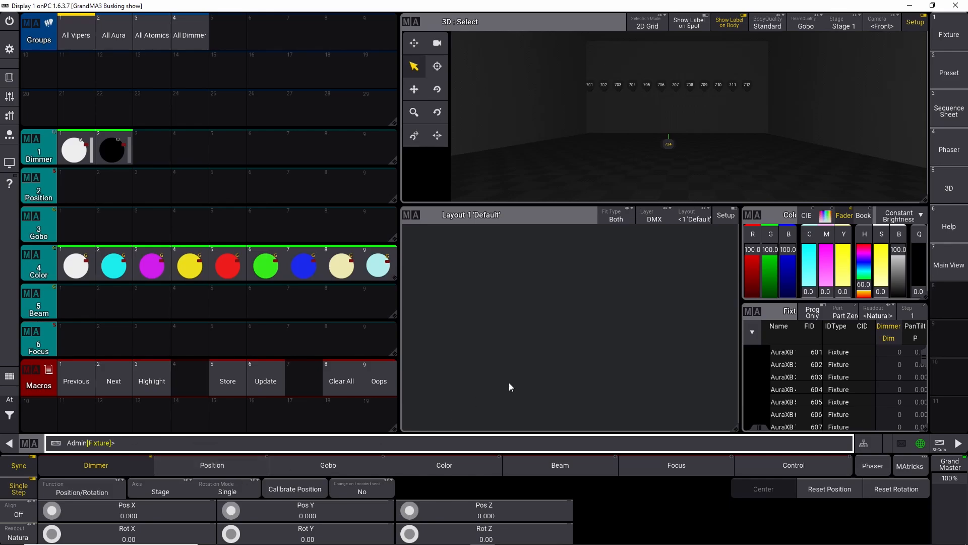
pyautogui.click(485, 514)
pyautogui.write('7')
pyautogui.click(487, 355)
# Step: Turn on Align and spread the fixtures' Pos X with the encoder to about -9 thru 9
pyautogui.click(21, 511)
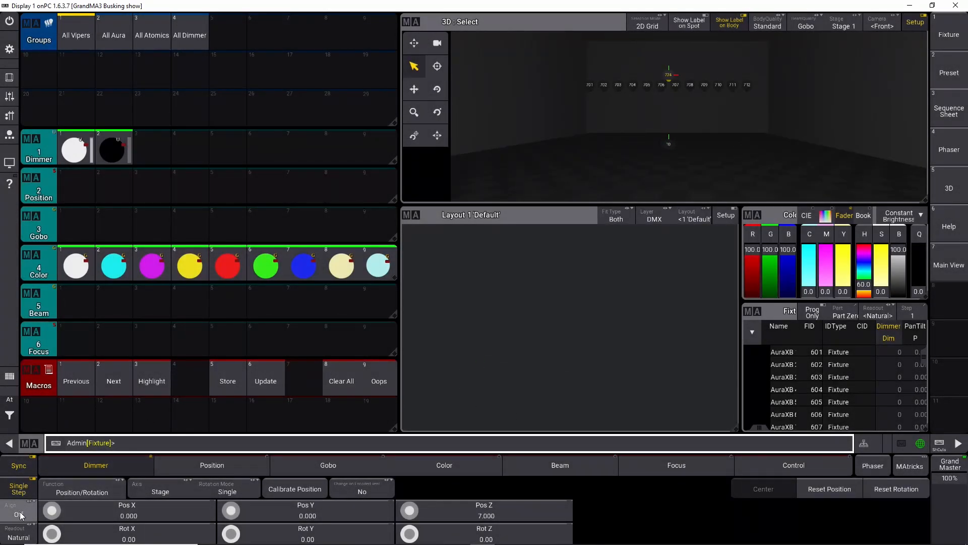
pyautogui.moveTo(51, 509)
pyautogui.mouseDown()
pyautogui.moveTo(56, 495)
pyautogui.moveTo(57, 509)
pyautogui.mouseUp()
pyautogui.scroll(10, 57, 511)
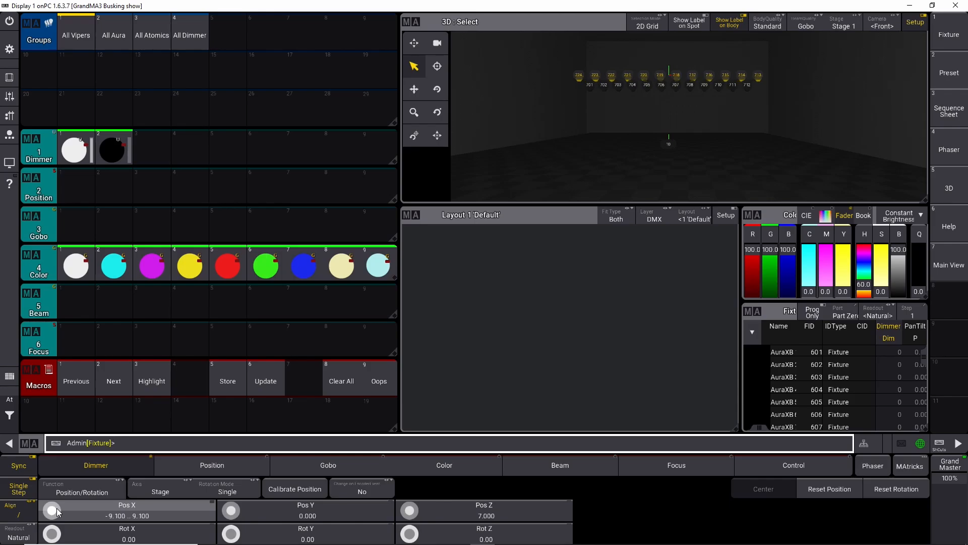
pyautogui.scroll(-1, 57, 511)
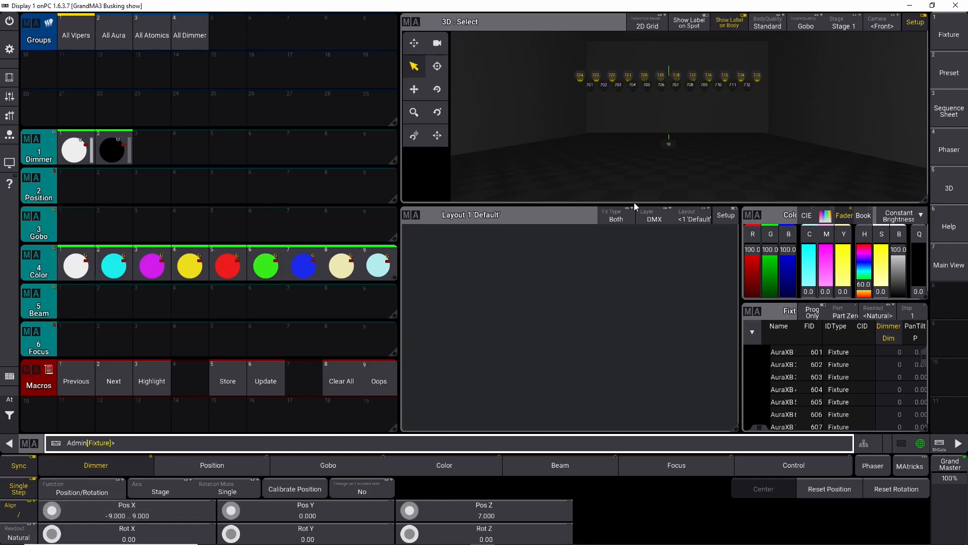
# Step: Clear the selection, box-select the back row fixtures in the 3D view, and store them as group 11
pyautogui.click(9, 399)
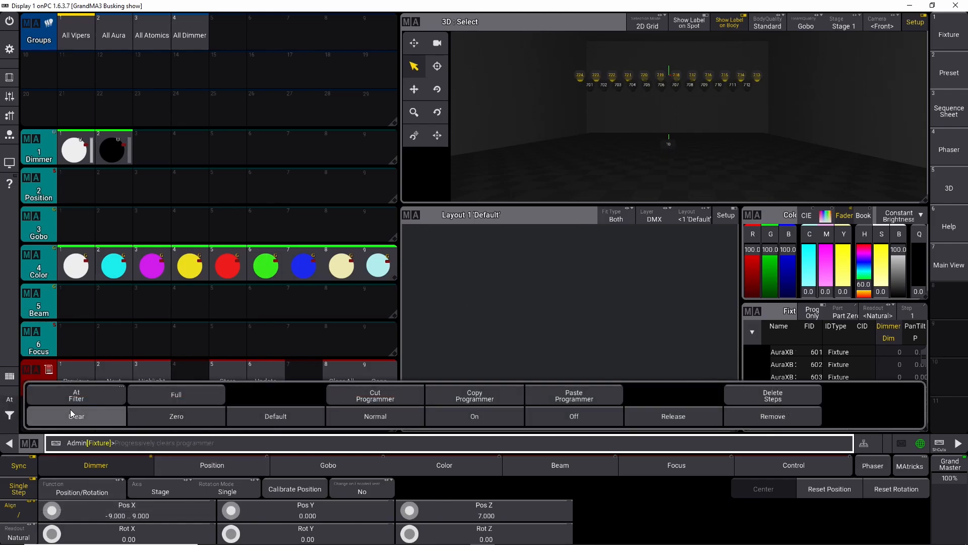
pyautogui.click(71, 413)
pyautogui.moveTo(565, 63); pyautogui.dragTo(776, 80)
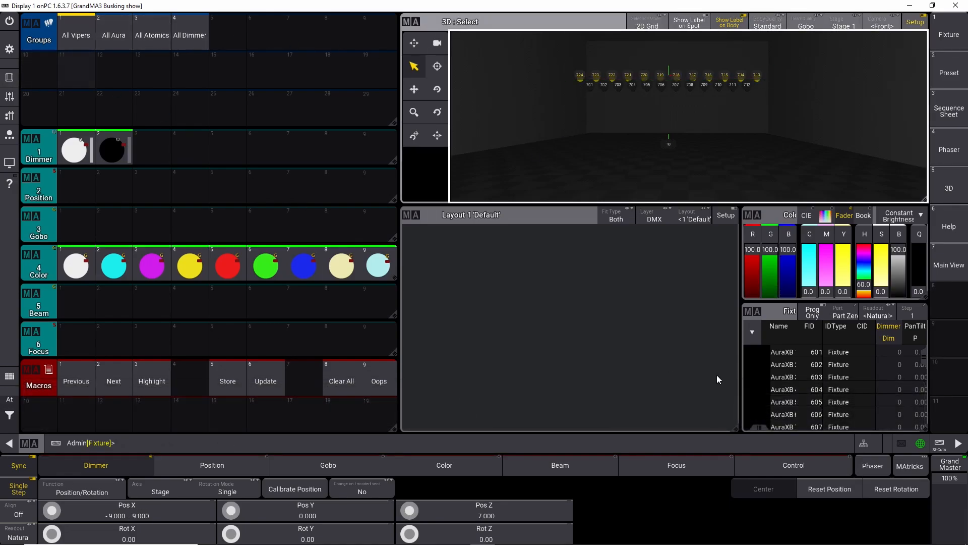
pyautogui.click(939, 444)
pyautogui.press('s')
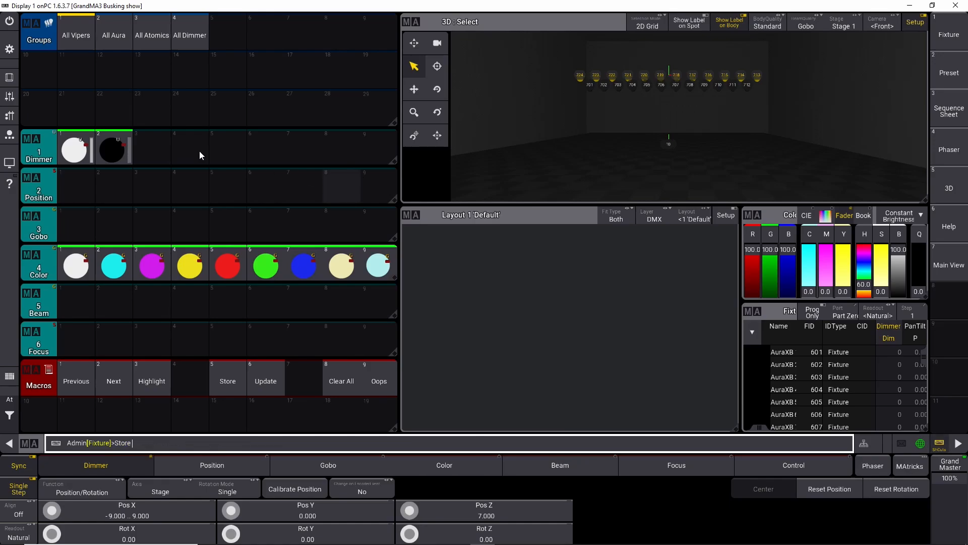
pyautogui.click(78, 71)
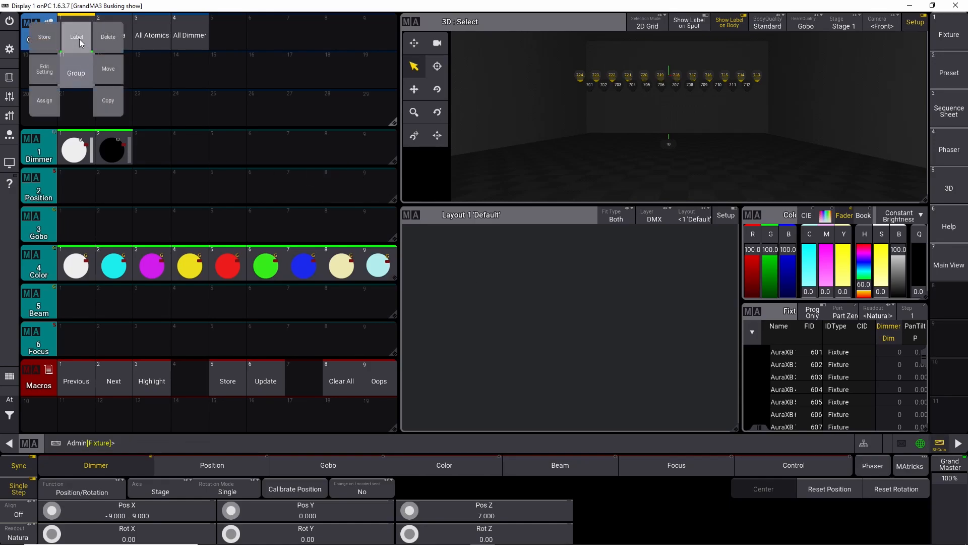
# Step: Label group 11 as Front Row
pyautogui.click(80, 43)
pyautogui.write('Fron')
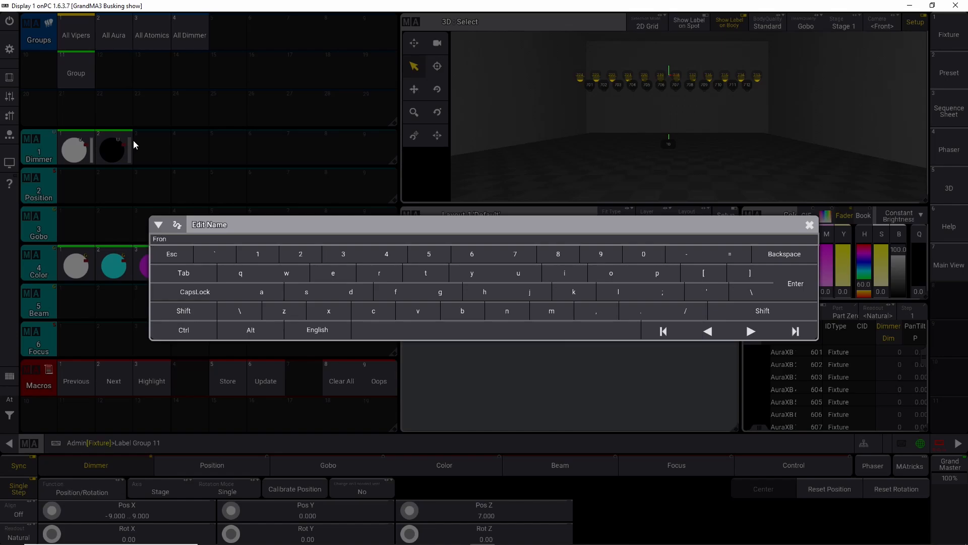
pyautogui.write('t Row')
pyautogui.press('Return')
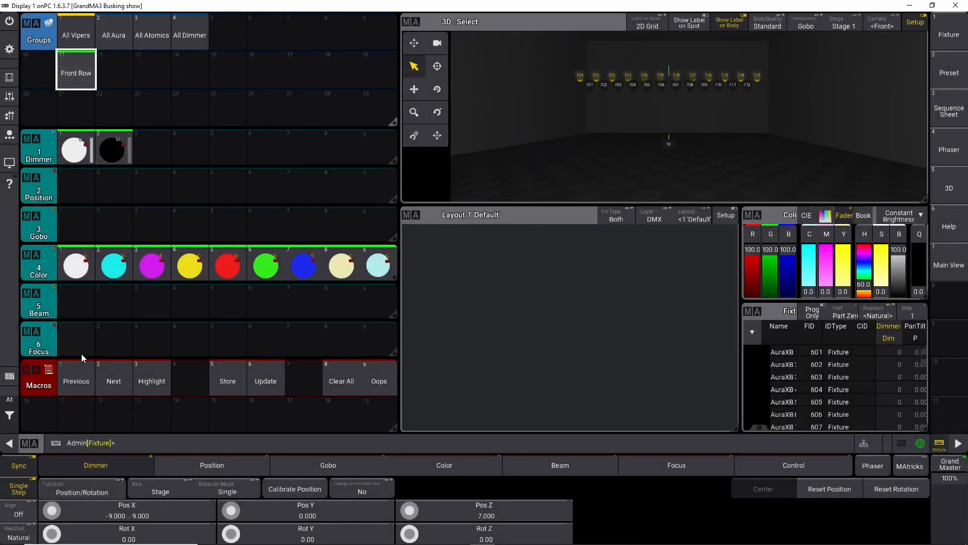
# Step: Clear the selection, select All Vipers minus the Front Row group, and store the result as group 21
pyautogui.click(9, 415)
pyautogui.click(46, 417)
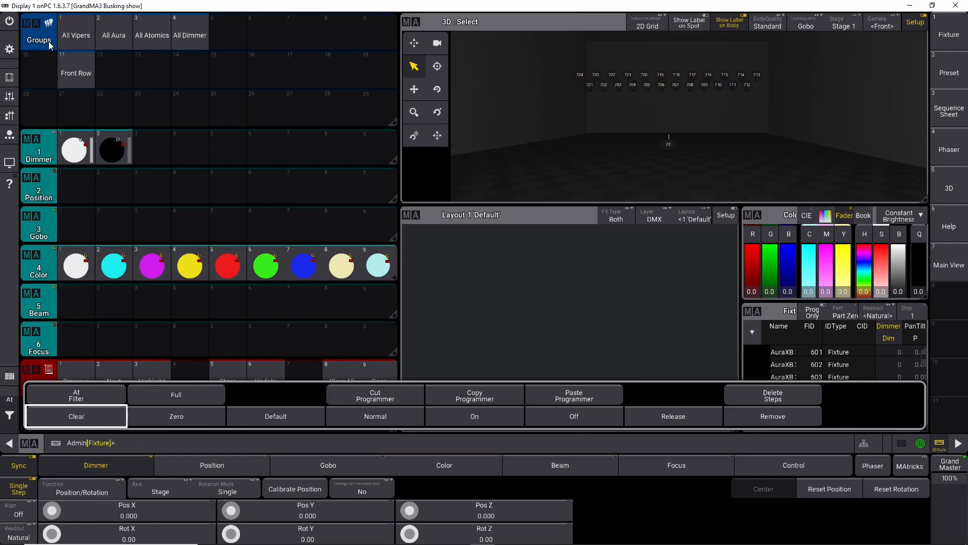
pyautogui.click(70, 36)
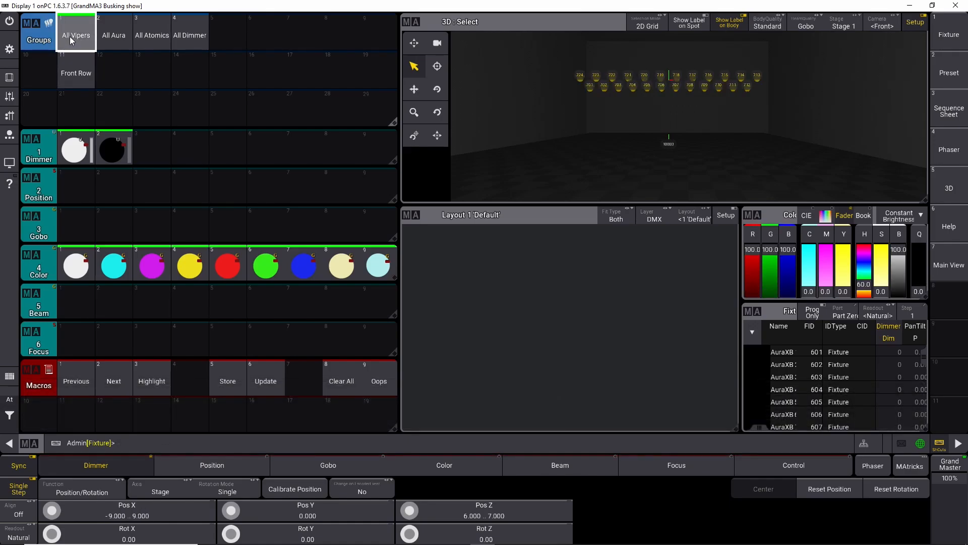
pyautogui.click(14, 80)
pyautogui.click(822, 357)
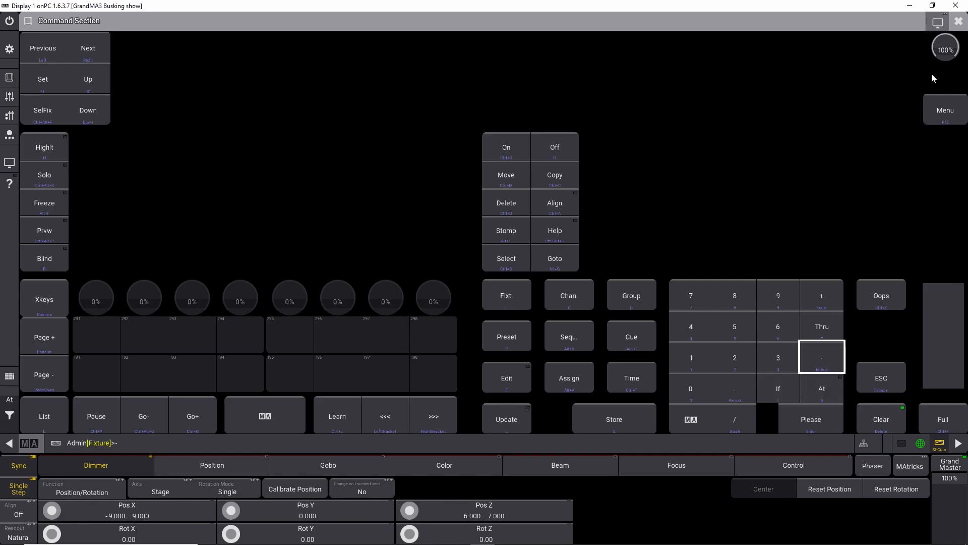
pyautogui.click(958, 21)
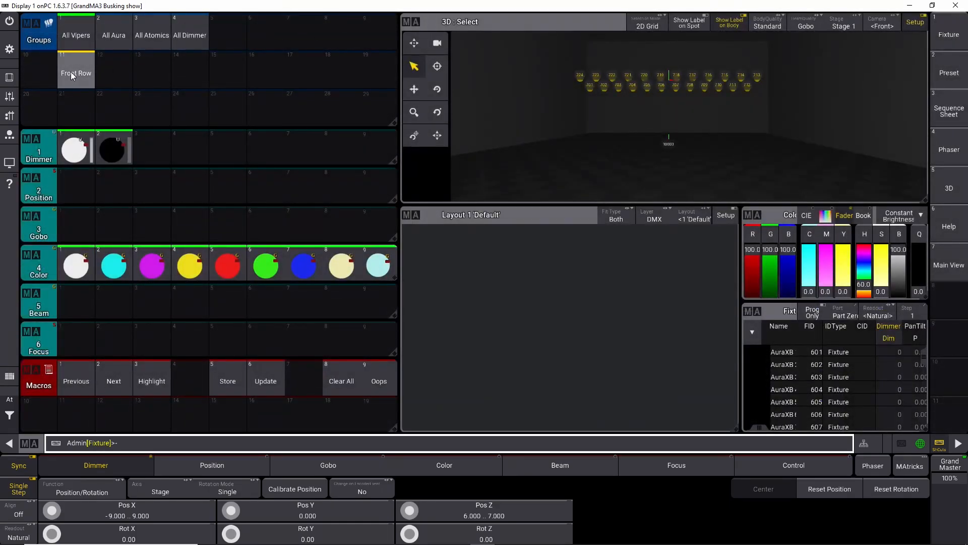
pyautogui.click(70, 71)
pyautogui.moveTo(77, 109); pyautogui.dragTo(49, 84)
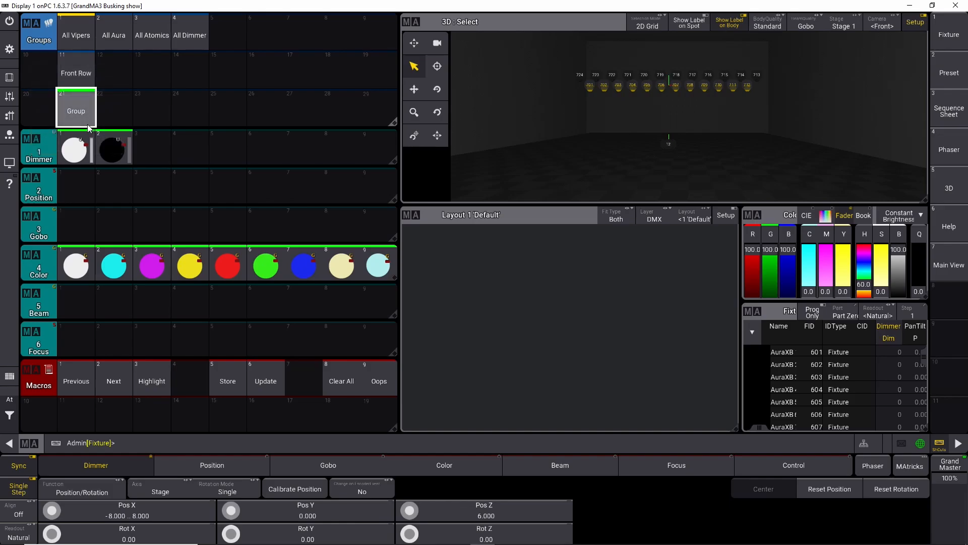
# Step: Label group 21 as Back Row
pyautogui.moveTo(87, 124); pyautogui.dragTo(69, 68)
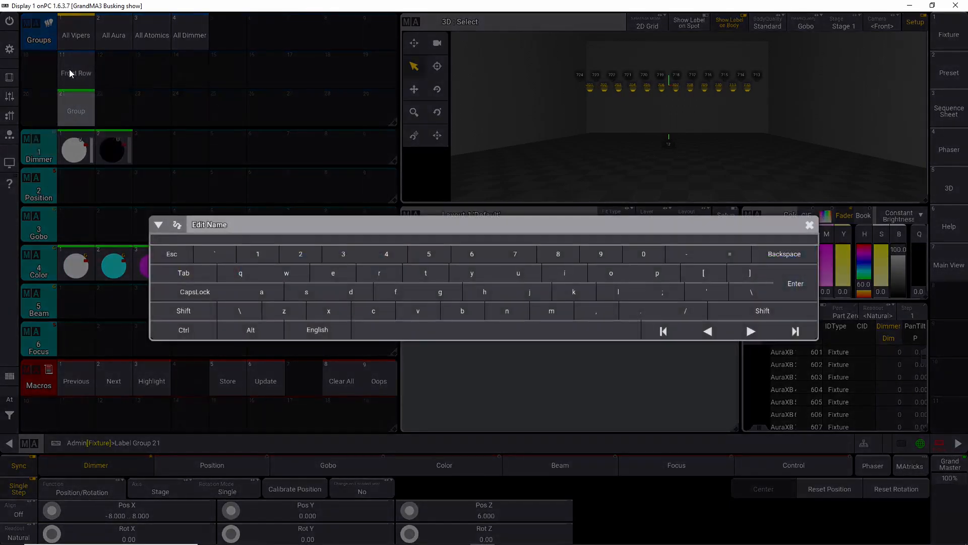
pyautogui.write('Back Row')
pyautogui.press('Return')
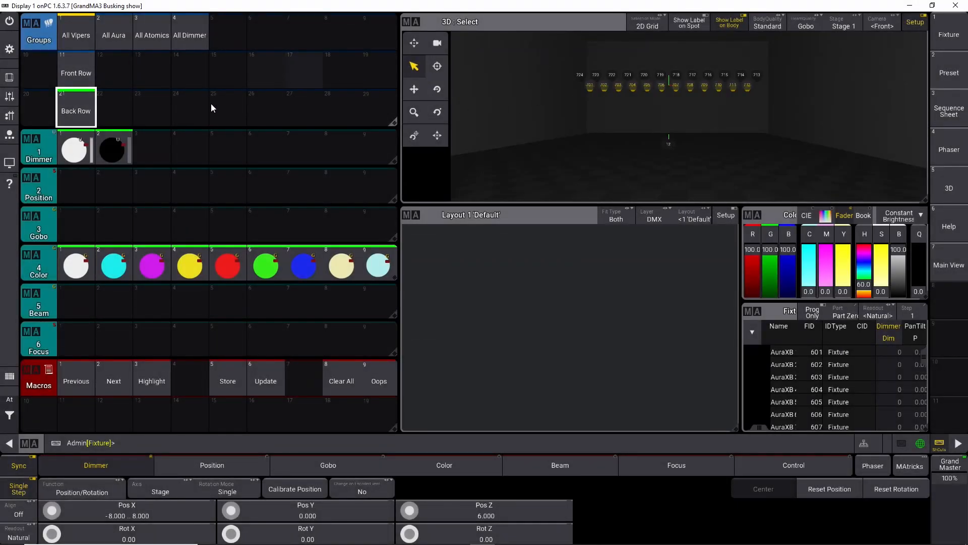
# Step: Clear the programmer completely with the Clear All macro
pyautogui.click(10, 416)
pyautogui.click(43, 420)
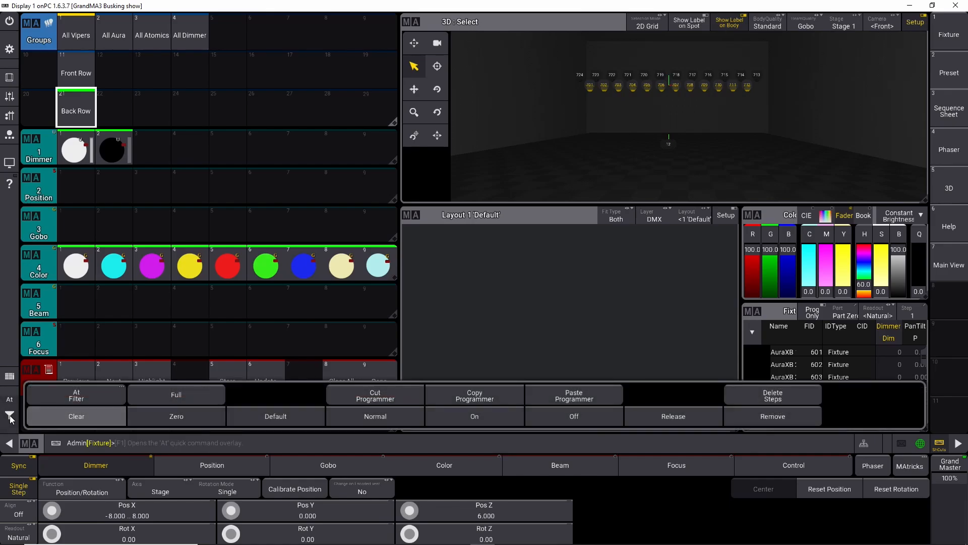
pyautogui.click(24, 415)
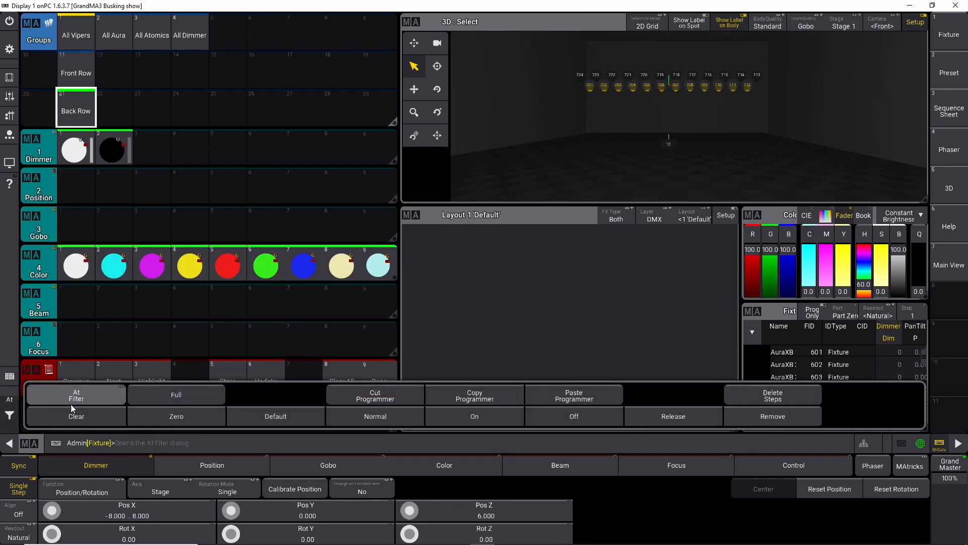
pyautogui.click(11, 416)
pyautogui.click(342, 383)
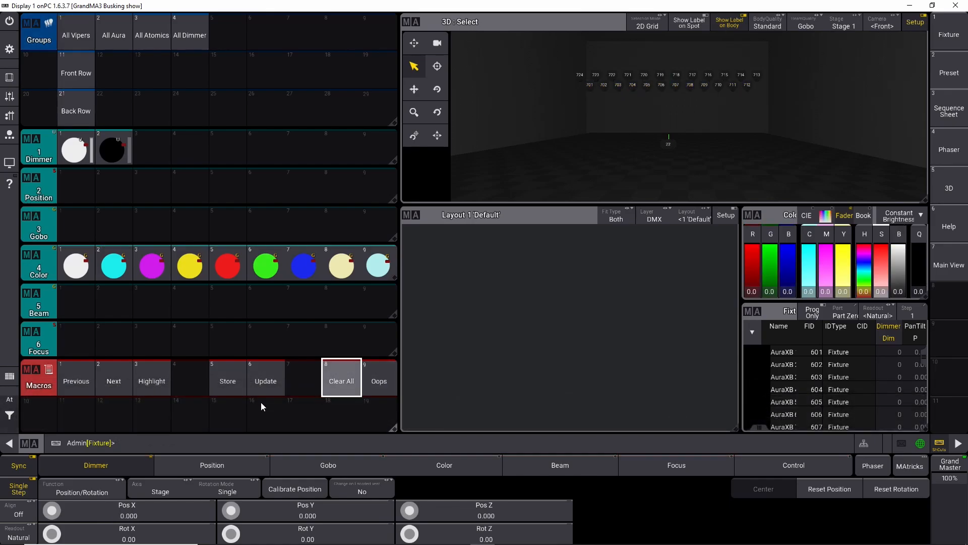
# Step: Select the All Aura group and set its Pos Z to 6 with the encoder calculator
pyautogui.click(120, 31)
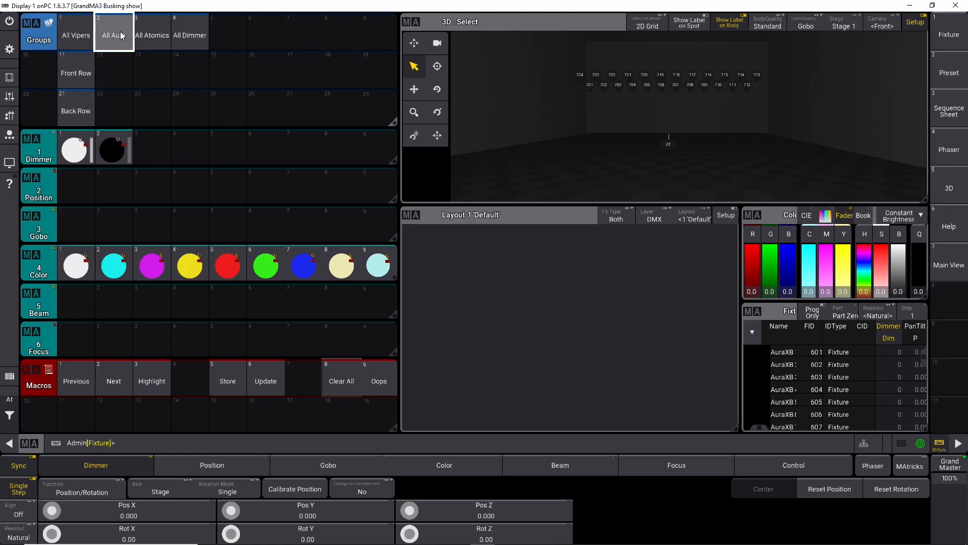
pyautogui.click(475, 513)
pyautogui.click(467, 266)
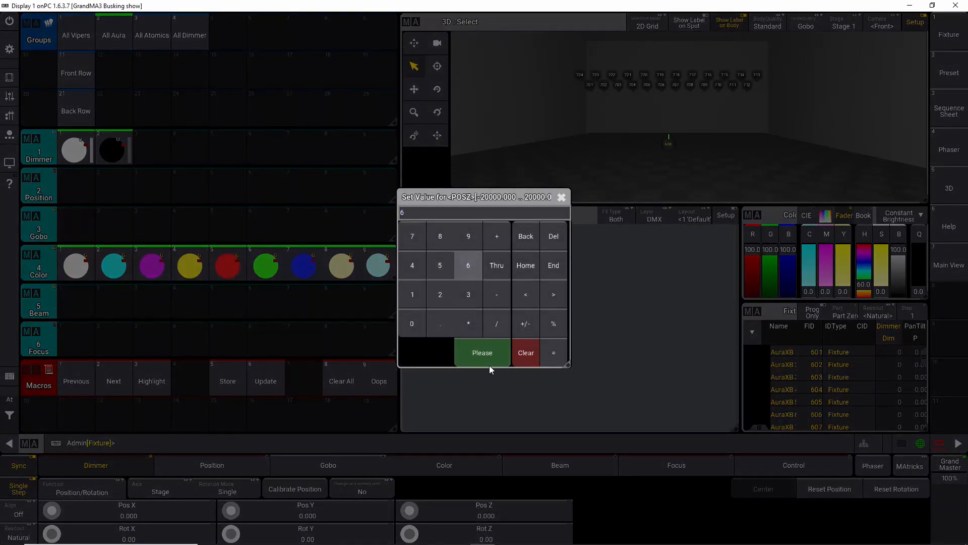
pyautogui.click(487, 355)
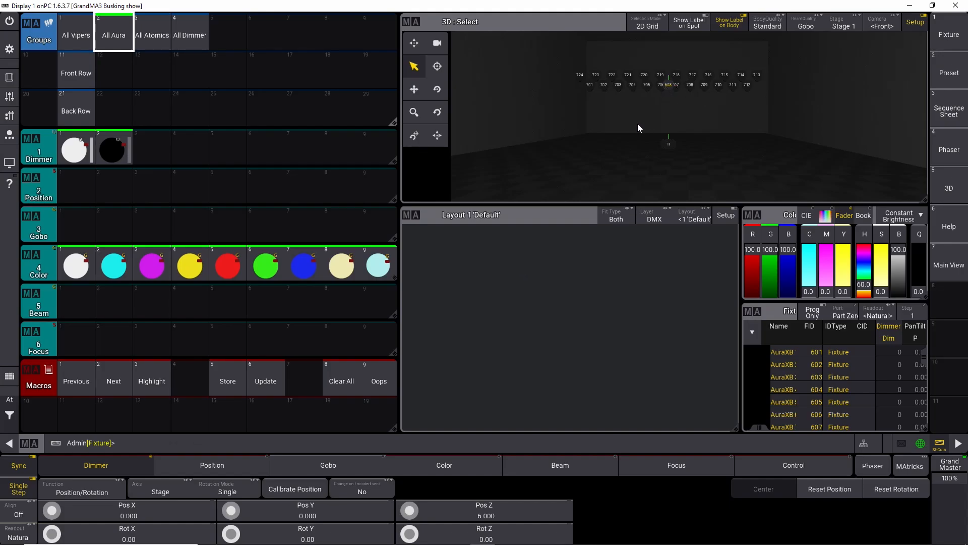
# Step: Clear the selection and select fixtures 601 thru 606 from the command line
pyautogui.scroll(10, 667, 84)
pyautogui.scroll(-10, 664, 87)
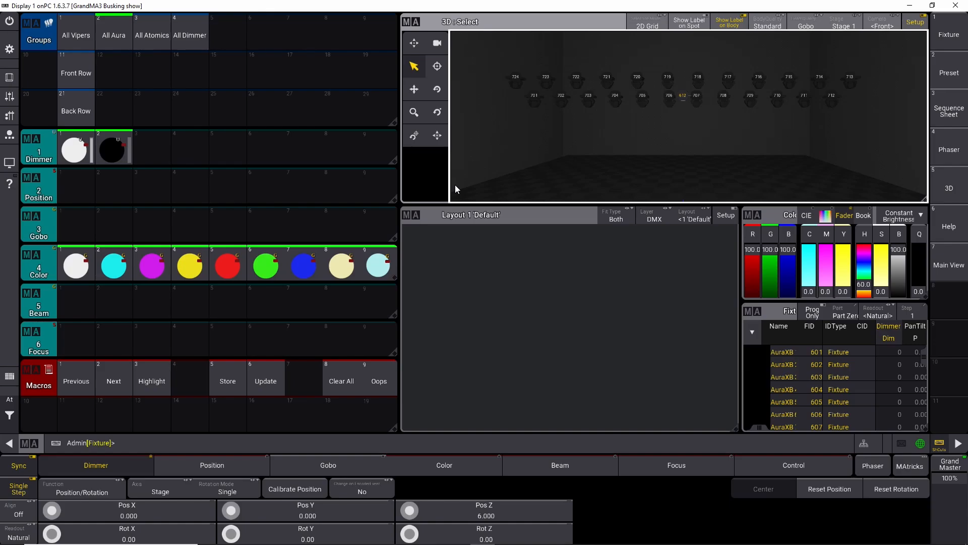
pyautogui.click(11, 414)
pyautogui.click(65, 417)
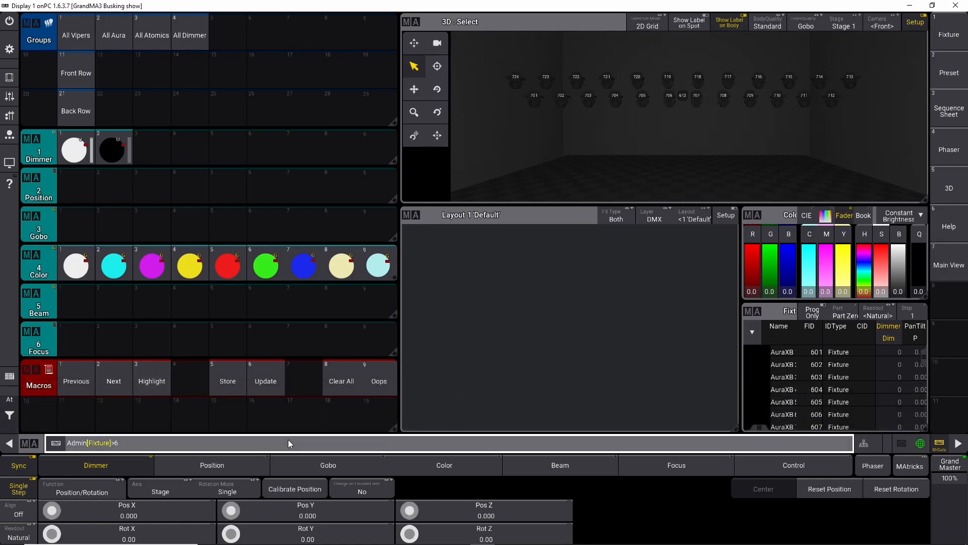
pyautogui.write('Thru 606')
pyautogui.press('Return')
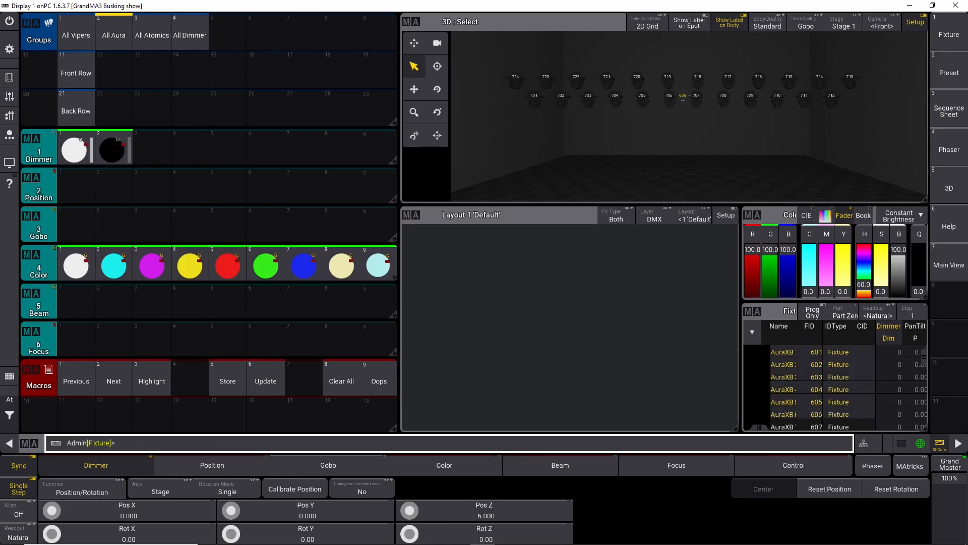
# Step: Turn on Align and spread the fixtures' Pos X with the encoder to about -3.7 thru 3.7
pyautogui.click(30, 514)
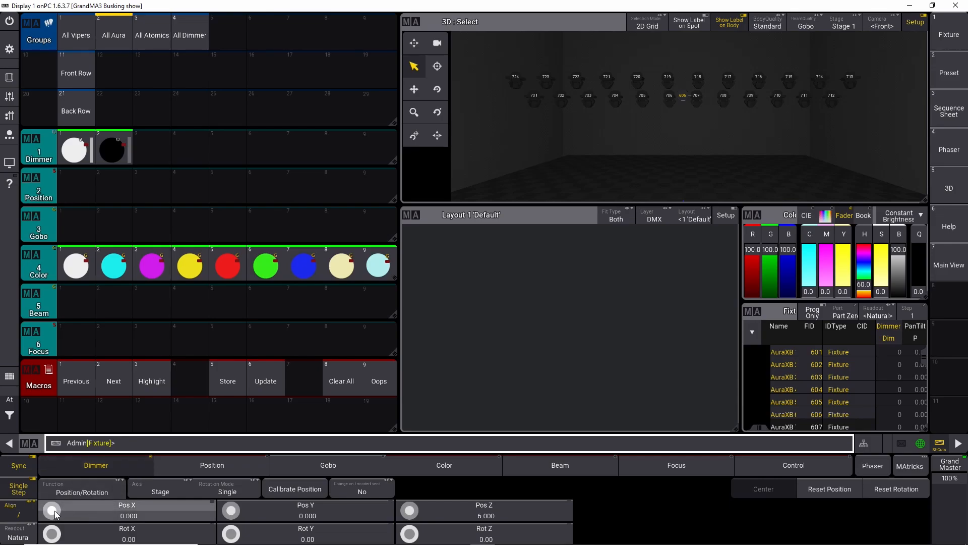
pyautogui.scroll(5, 54, 511)
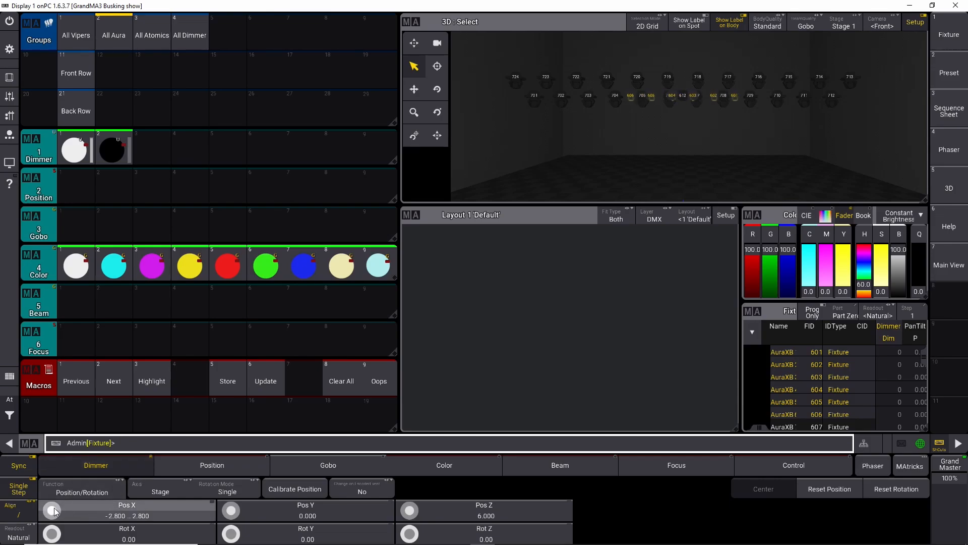
pyautogui.scroll(1, 55, 511)
pyautogui.scroll(-2, 55, 511)
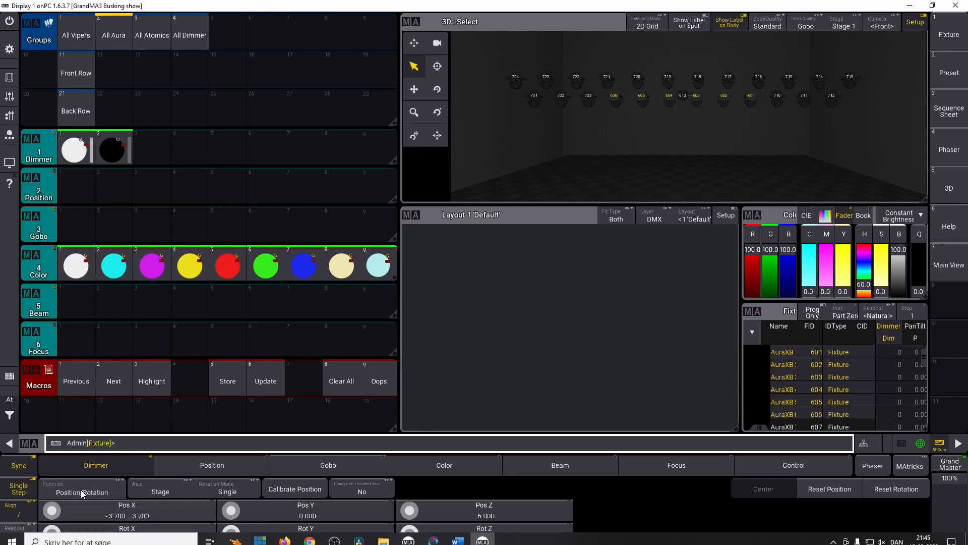
# Step: Turn Align off and shift the fixtures' Pos X with the encoder to about -8.8 thru -1.4
pyautogui.click(11, 506)
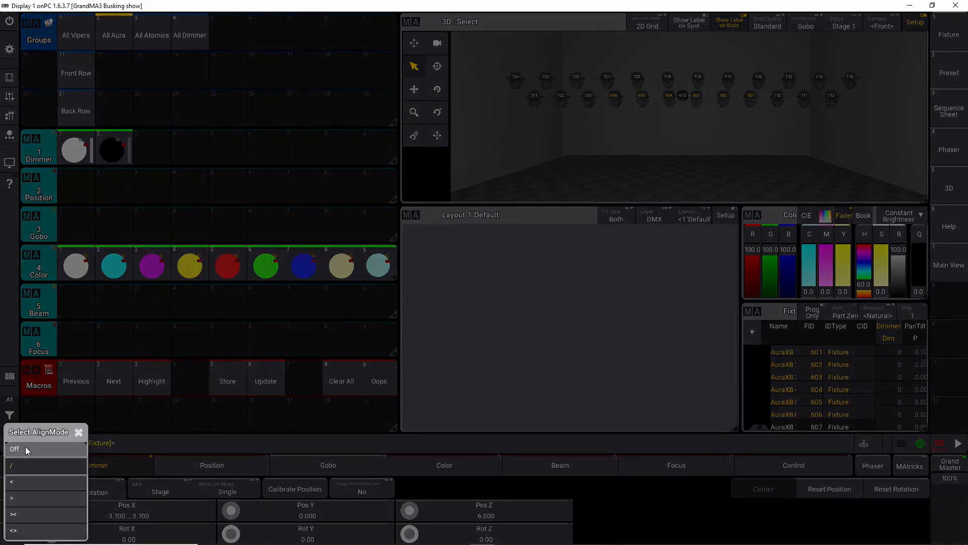
pyautogui.click(25, 446)
pyautogui.scroll(-20, 52, 511)
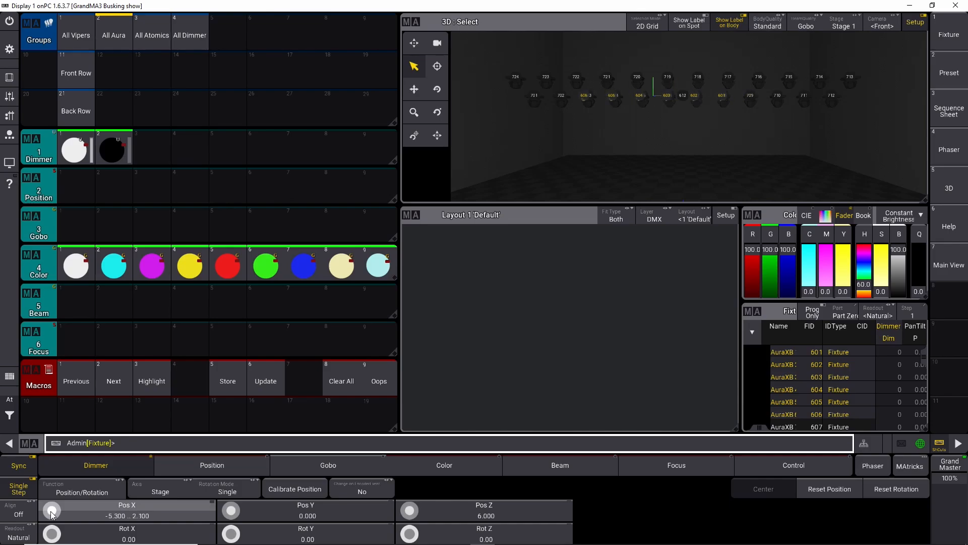
pyautogui.scroll(-20, 52, 512)
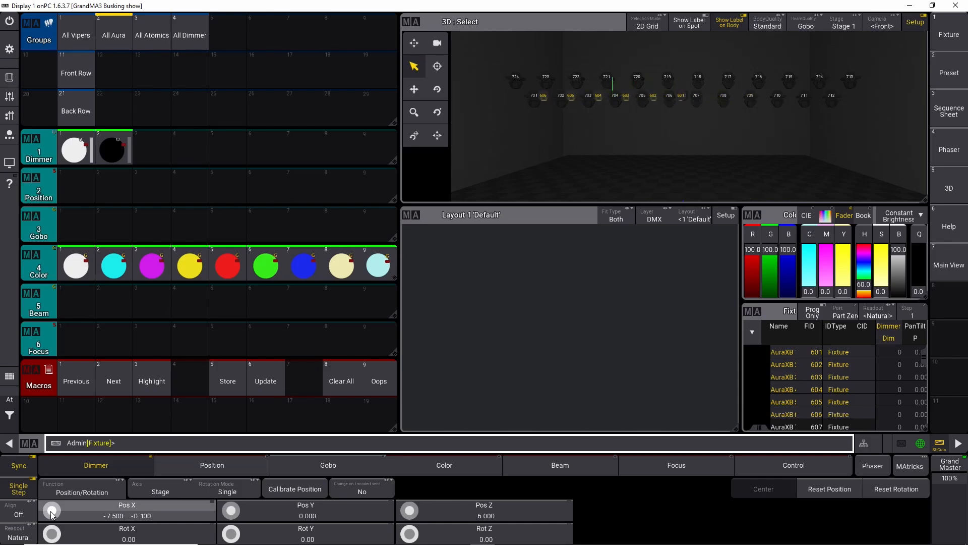
pyautogui.scroll(-5, 52, 511)
pyautogui.scroll(1, 52, 512)
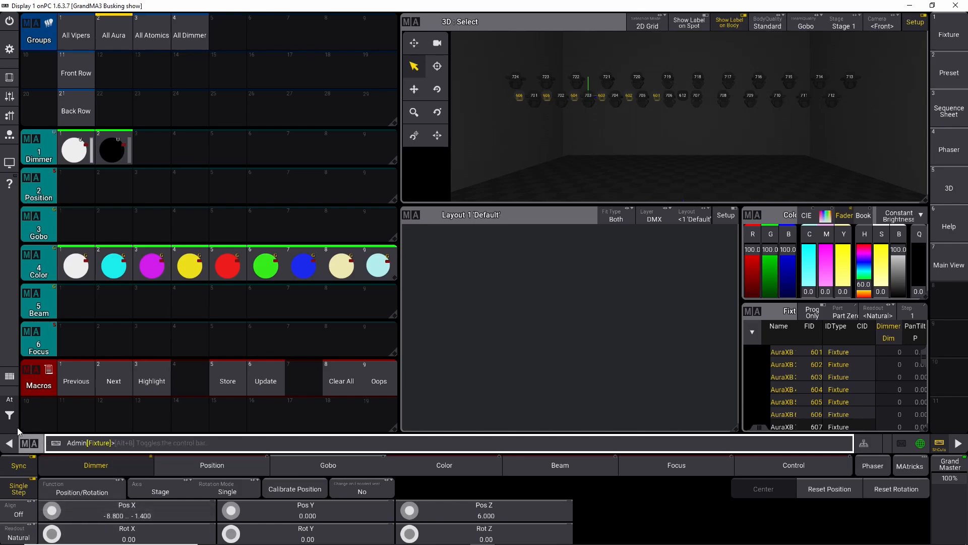
# Step: Clear the programmer and select fixtures 607 thru 612 from the command line
pyautogui.click(339, 385)
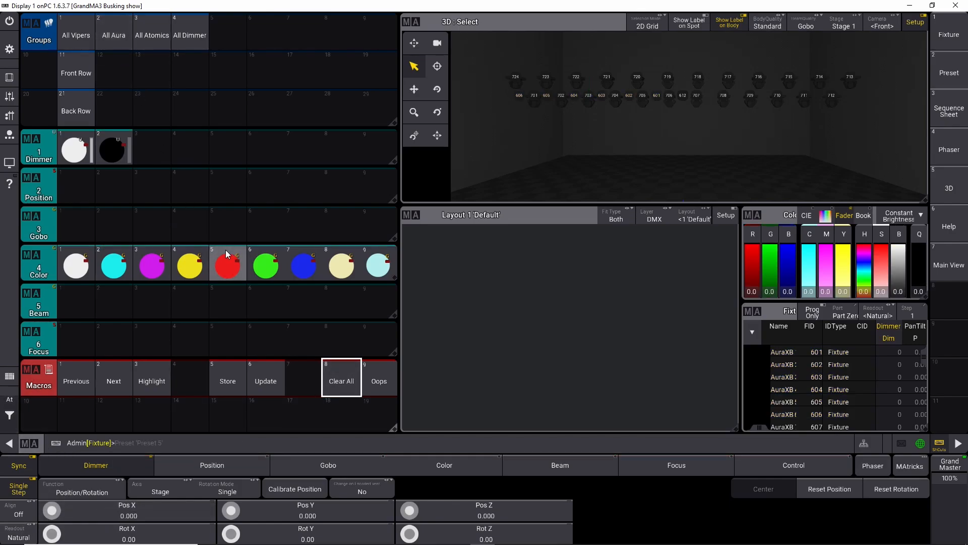
pyautogui.write('607t612')
pyautogui.press('Return')
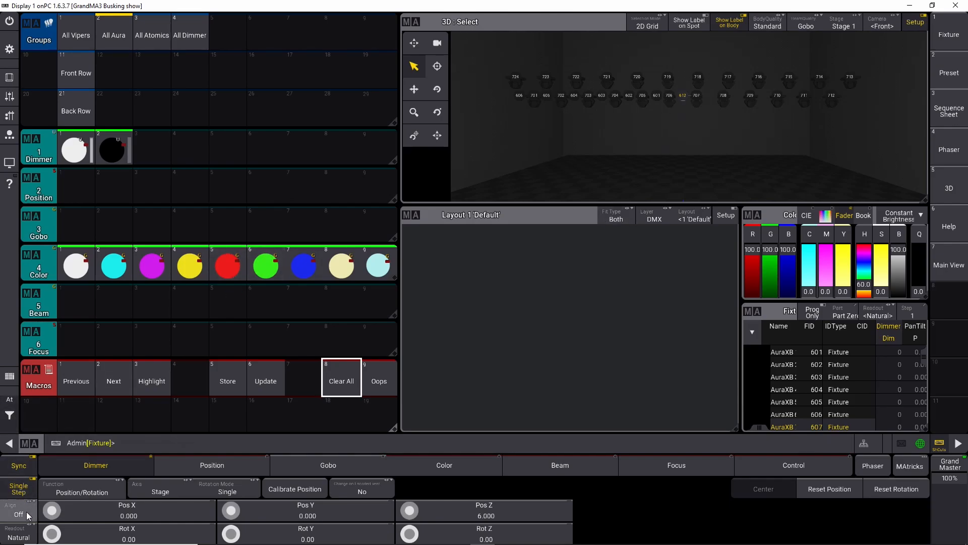
# Step: Spread the selected fixtures' Pos X with Align on to about -3.8 thru 3.8
pyautogui.scroll(10, 53, 511)
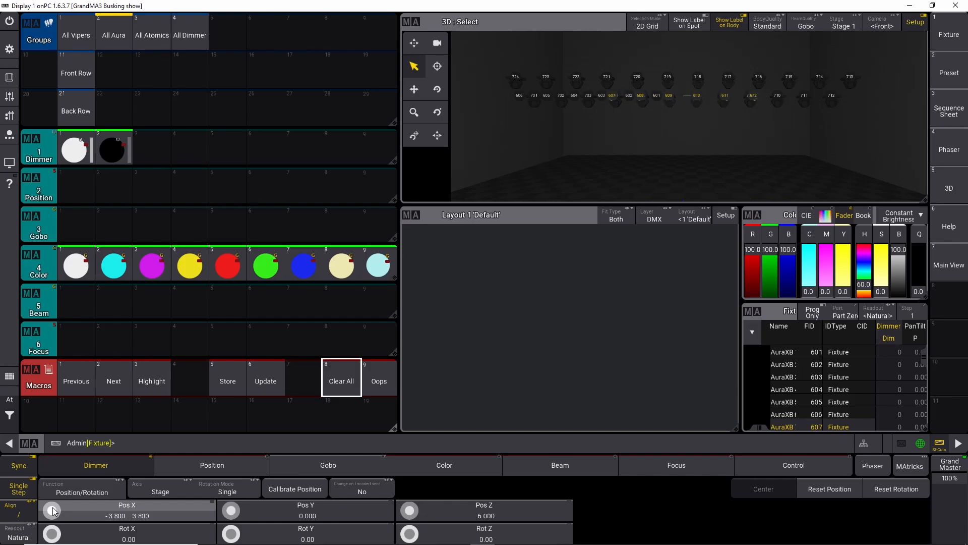
pyautogui.scroll(1, 53, 511)
# Step: Turn Align off and shift the fixtures' Pos X with the encoder to about 1.4 thru 8.8
pyautogui.click(19, 510)
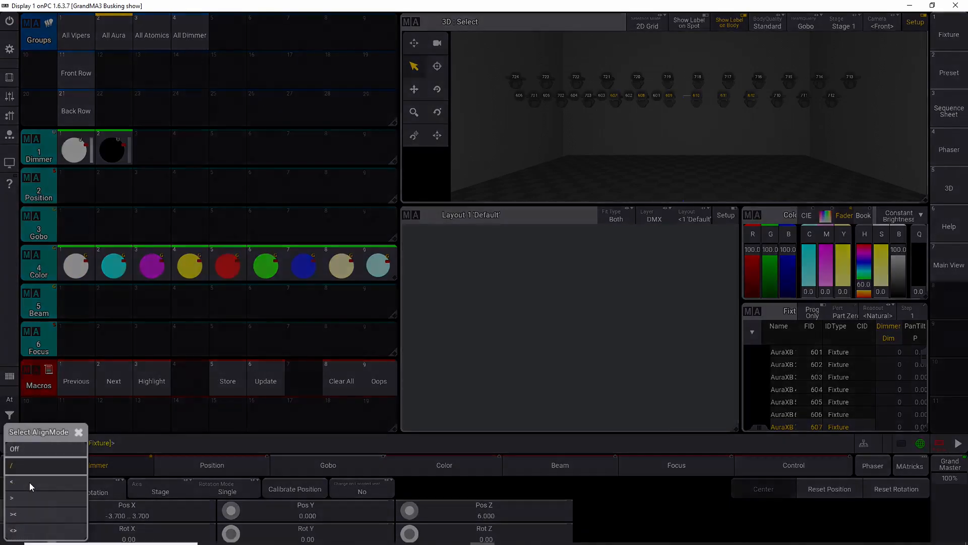
pyautogui.click(29, 451)
pyautogui.scroll(17, 58, 508)
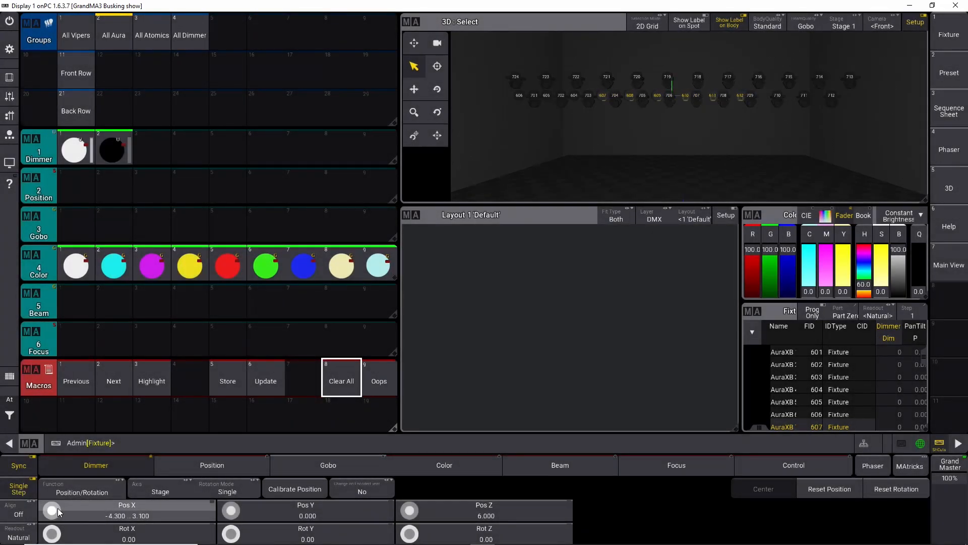
pyautogui.scroll(20, 58, 511)
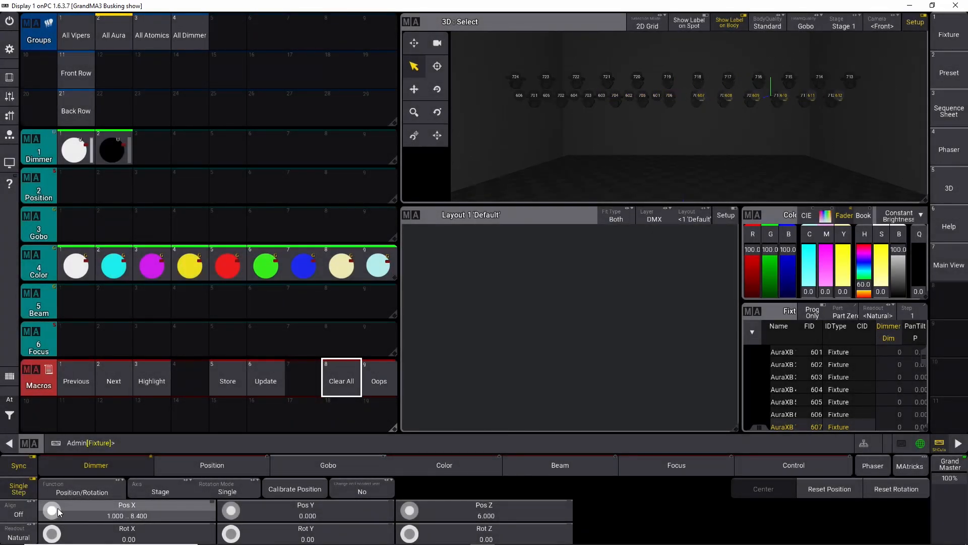
pyautogui.scroll(-2, 58, 512)
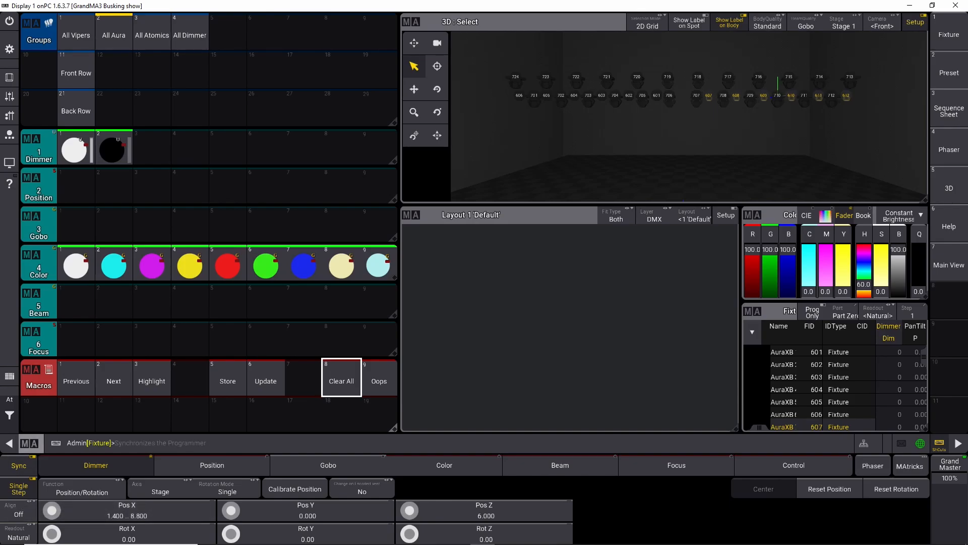
# Step: Clear the programmer and select fixtures 613 thru 618 from the command line
pyautogui.click(67, 417)
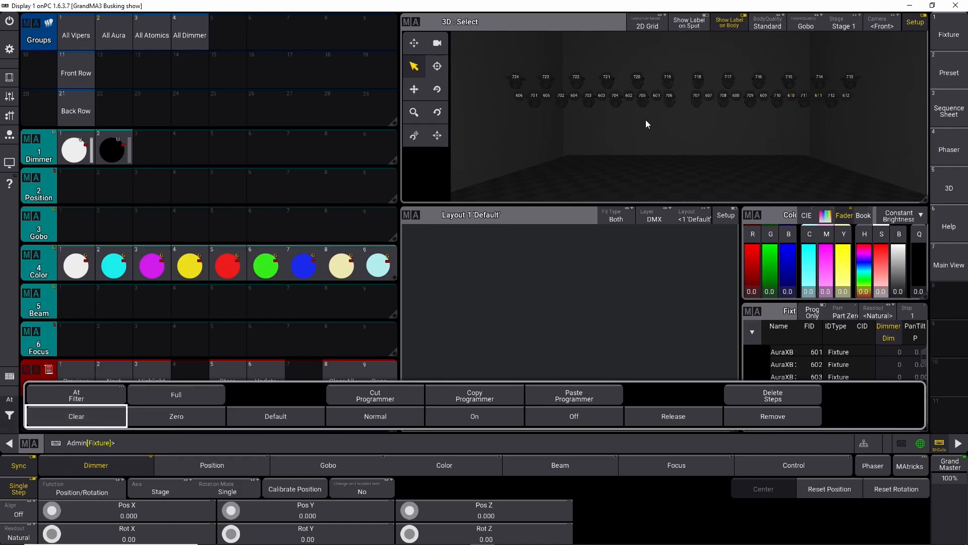
pyautogui.click(242, 437)
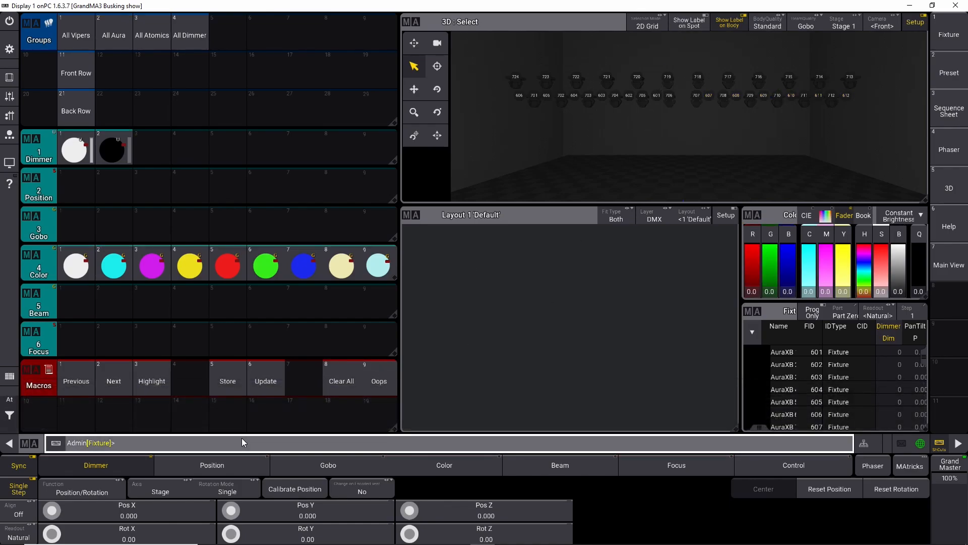
pyautogui.write('613 Thru 618')
pyautogui.press('Return')
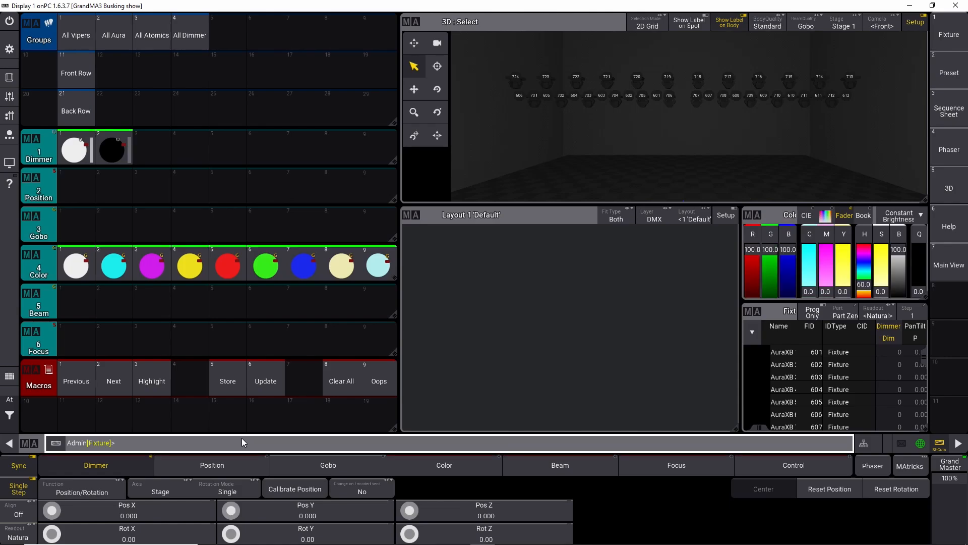
# Step: Set the selected fixtures' Pos Z to 7
pyautogui.click(478, 516)
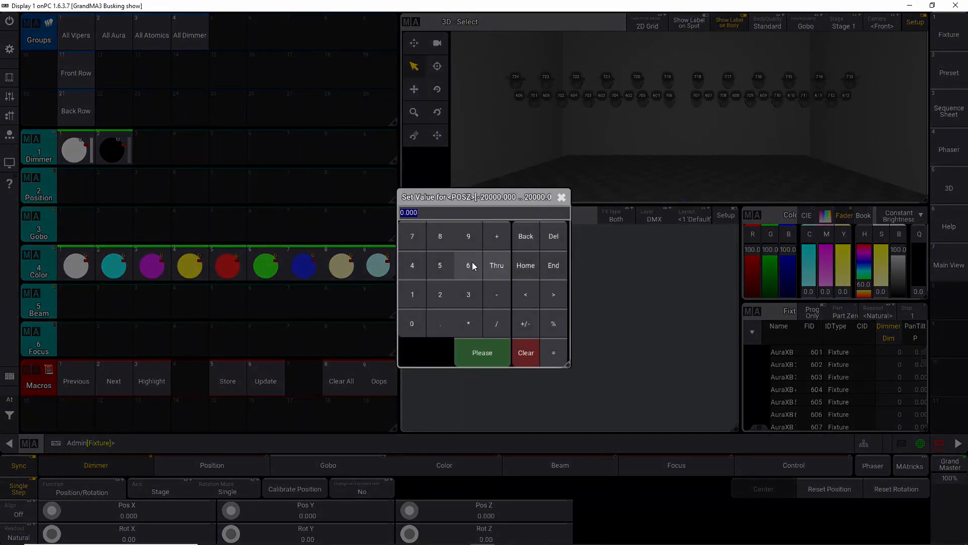
pyautogui.click(418, 244)
pyautogui.click(483, 353)
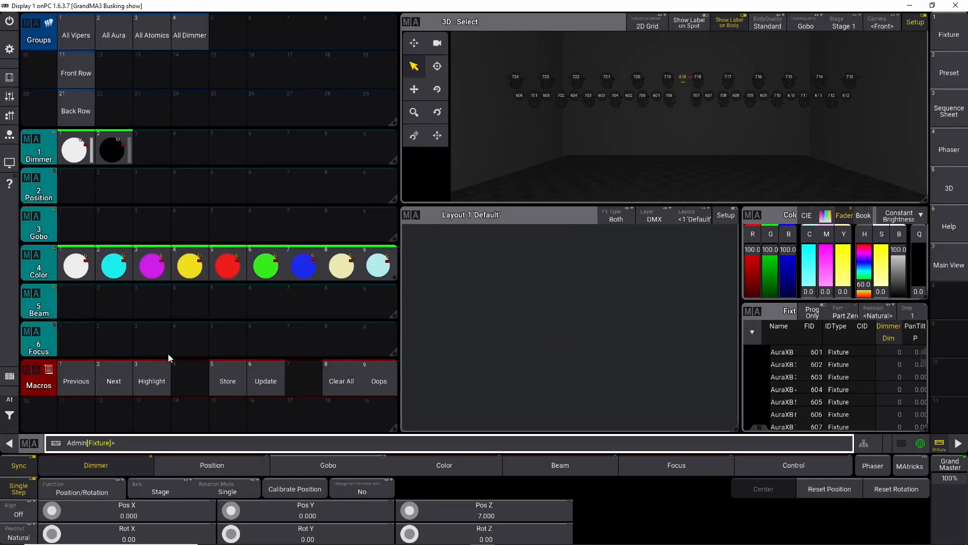
# Step: Turn on Align and spread the fixtures' Pos X with the encoder to about -4.1 thru 4.1
pyautogui.click(23, 516)
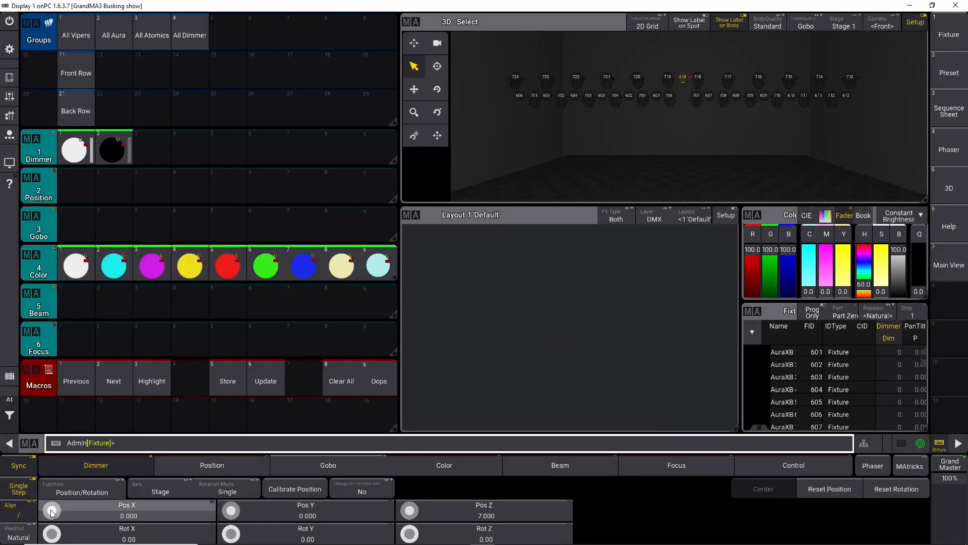
pyautogui.scroll(18, 51, 512)
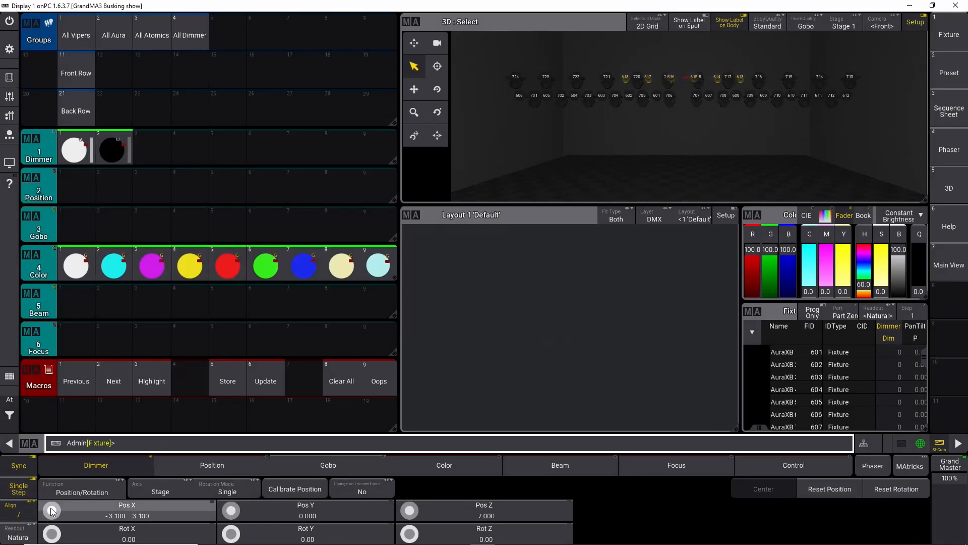
pyautogui.scroll(3, 52, 511)
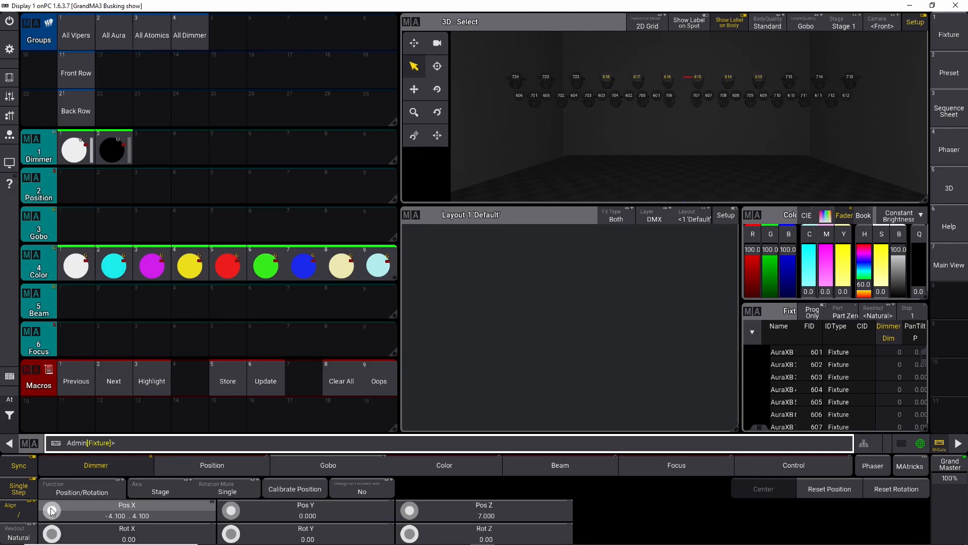
# Step: Turn Align off and shift the fixtures' Pos X with the encoder to about -9.7 thru -1.5
pyautogui.click(20, 515)
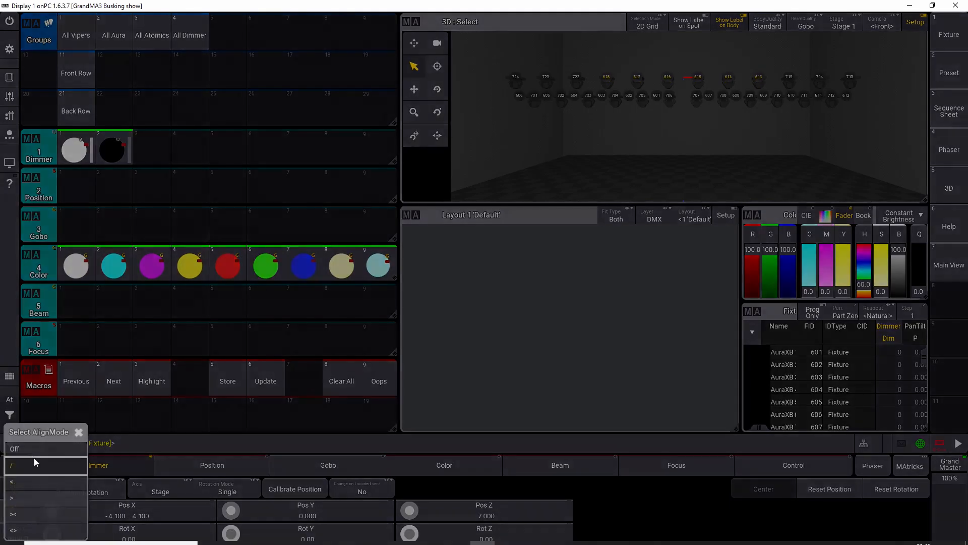
pyautogui.click(37, 448)
pyautogui.scroll(-6, 54, 512)
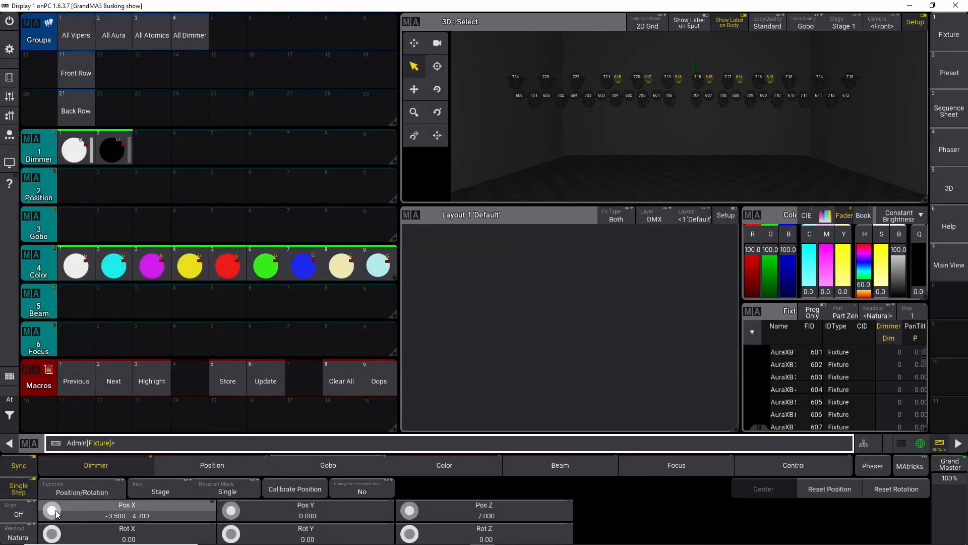
pyautogui.scroll(-18, 55, 513)
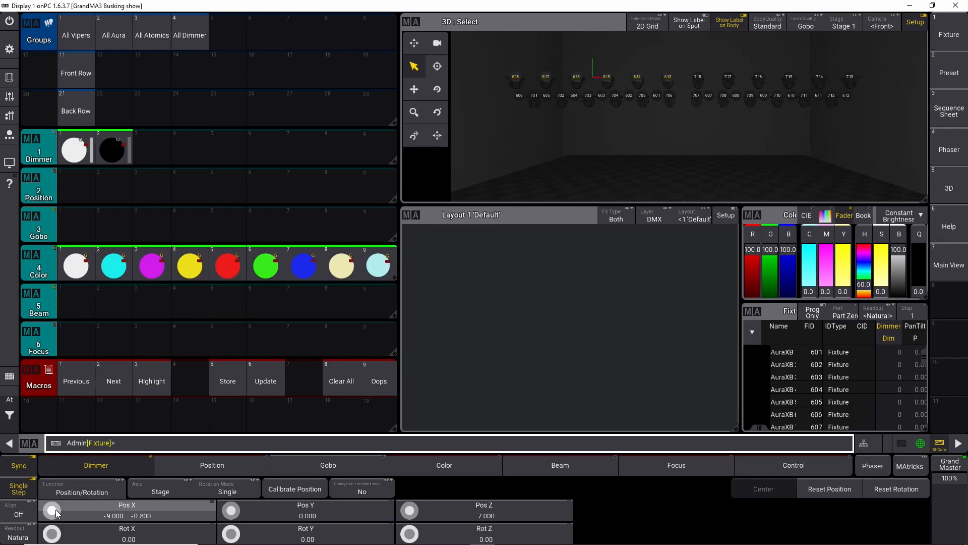
pyautogui.scroll(-2, 55, 514)
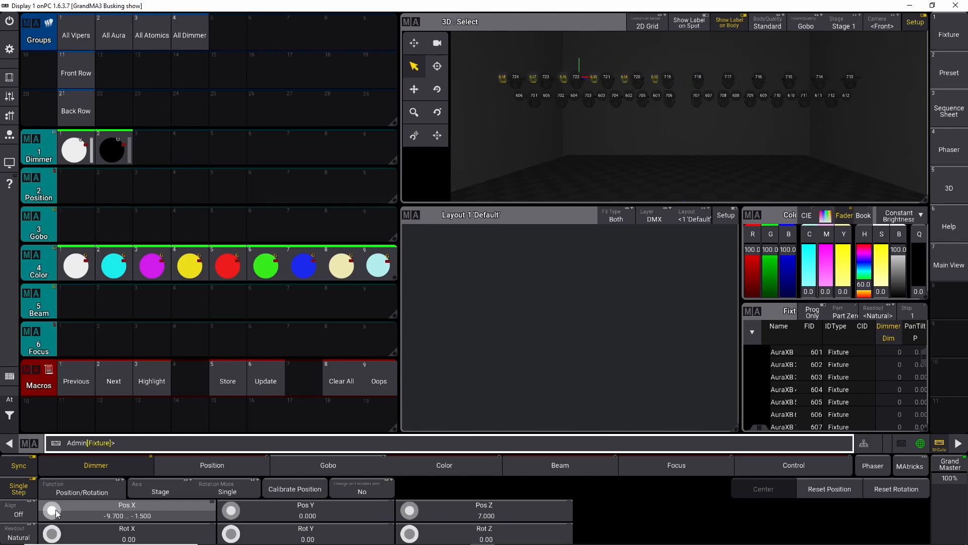
pyautogui.scroll(-1, 55, 502)
pyautogui.scroll(1, 55, 501)
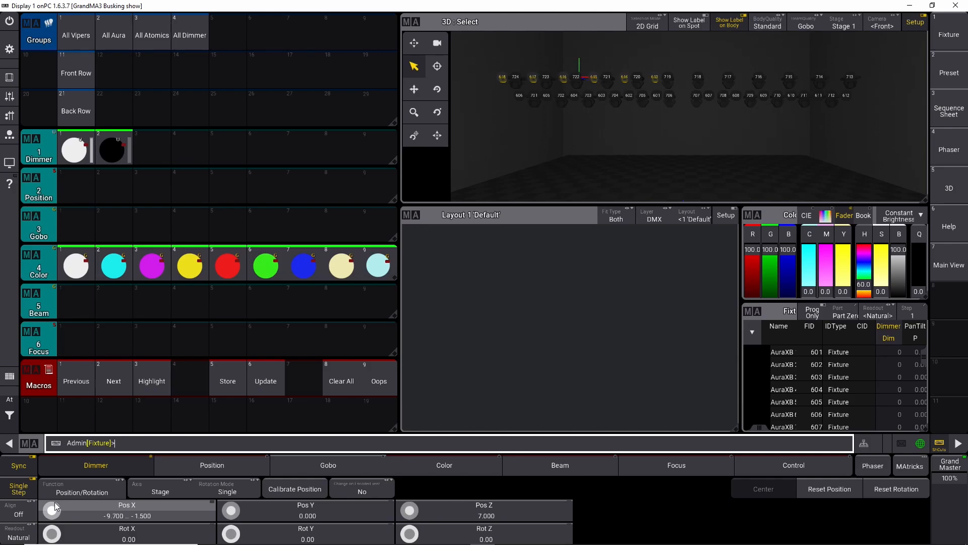
# Step: Clear the programmer and select fixtures 619 thru 624 from the command line
pyautogui.click(14, 419)
pyautogui.click(44, 419)
pyautogui.click(15, 422)
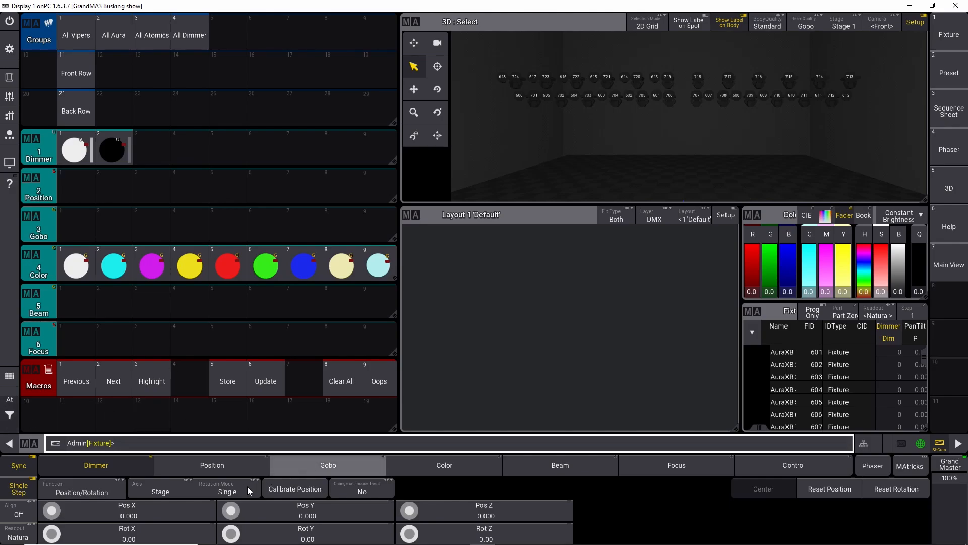
pyautogui.click(165, 442)
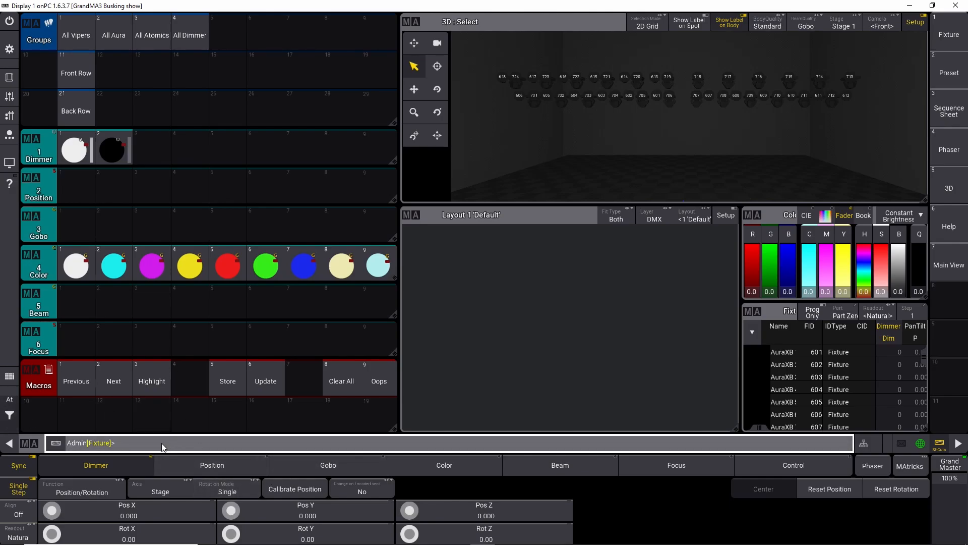
pyautogui.write('619 Thru 624')
pyautogui.press('Return')
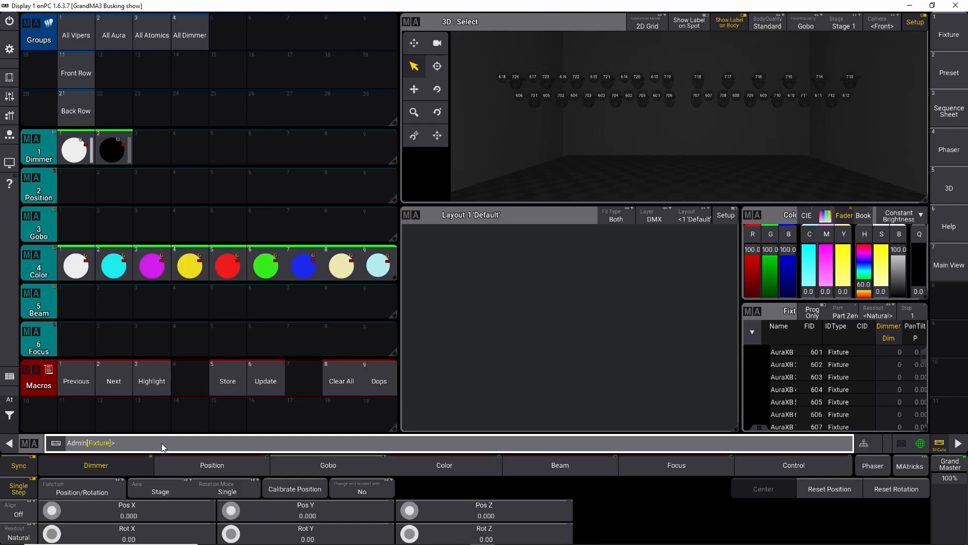
# Step: Set the selected fixtures' Pos Z to 7
pyautogui.click(447, 514)
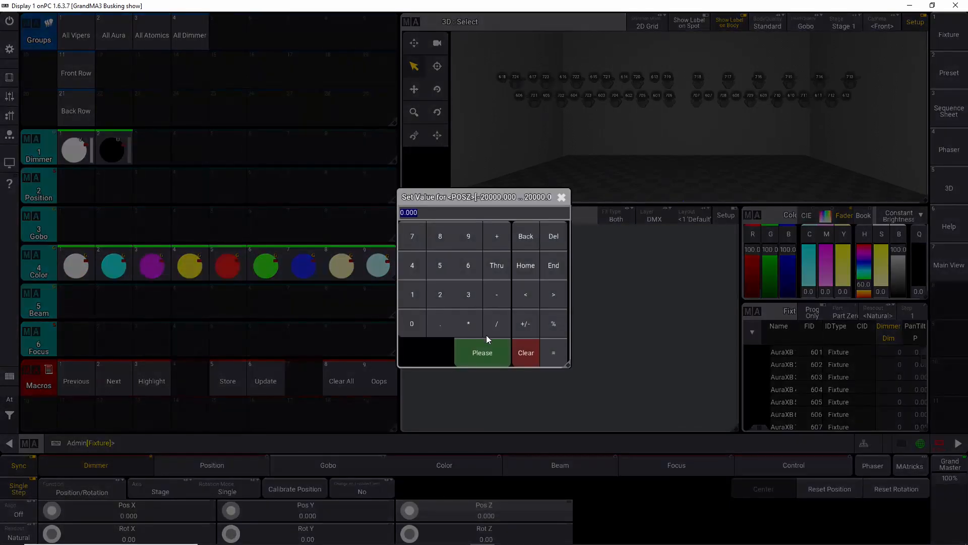
pyautogui.click(465, 267)
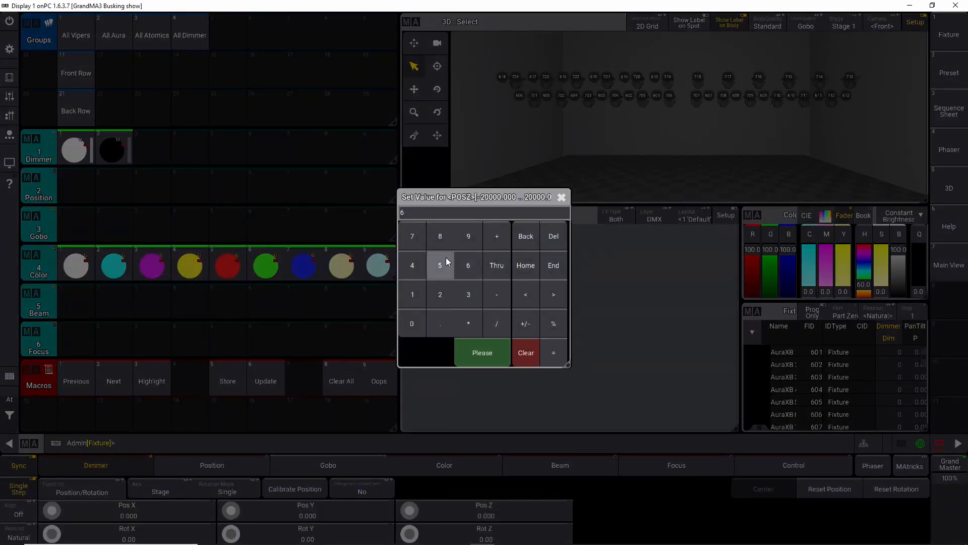
pyautogui.click(516, 237)
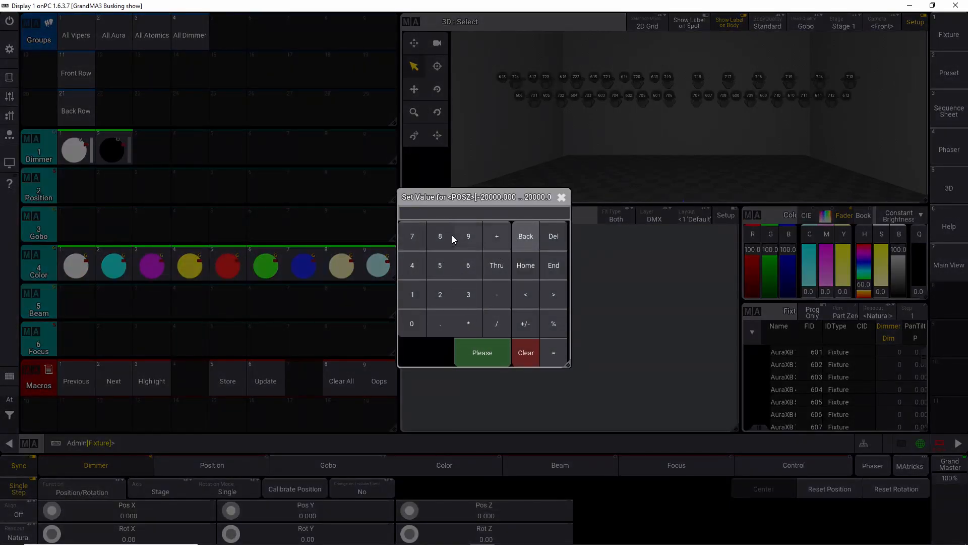
pyautogui.write('7')
pyautogui.click(480, 347)
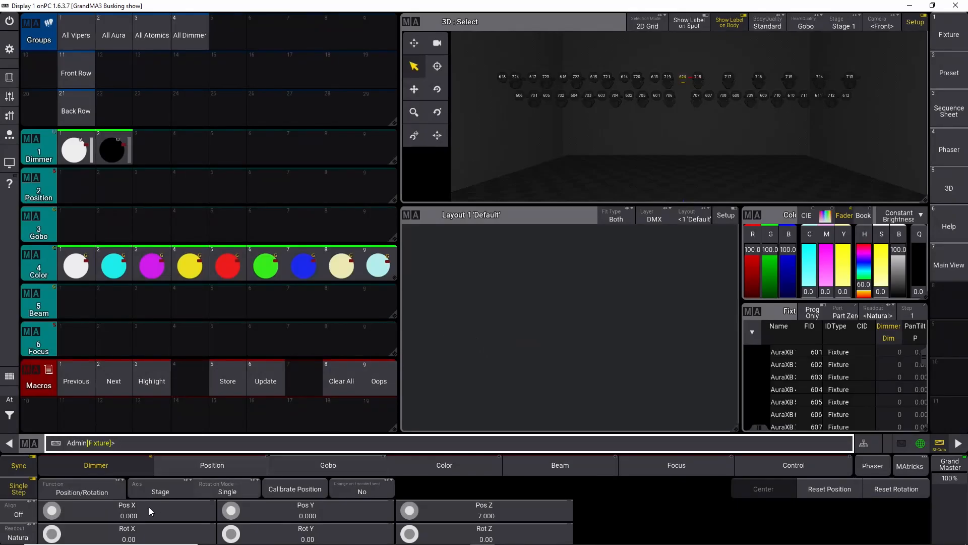
# Step: Turn on Align and spread the fixtures' Pos X with the encoder to about -4.1 thru 4.1
pyautogui.click(22, 512)
pyautogui.scroll(4, 52, 513)
pyautogui.scroll(3, 52, 513)
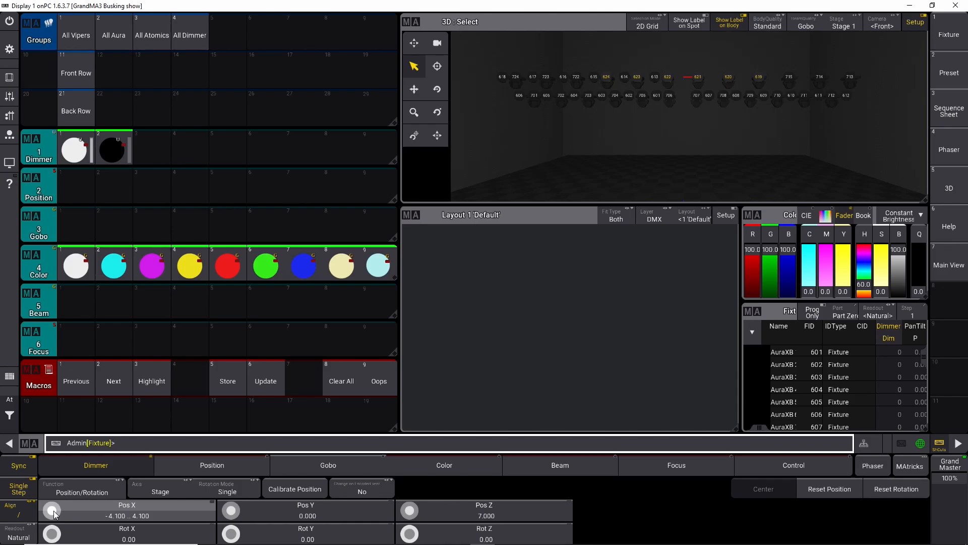
# Step: Turn Align off and shift the fixtures' Pos X with the encoder to about 1.6 thru 9.8
pyautogui.click(23, 508)
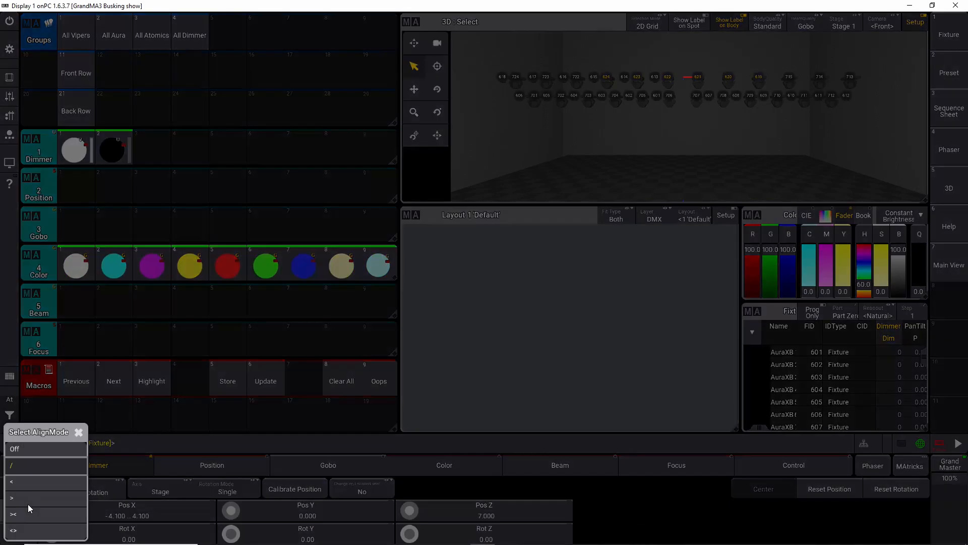
pyautogui.click(38, 450)
pyautogui.scroll(10, 52, 512)
pyautogui.scroll(7, 52, 512)
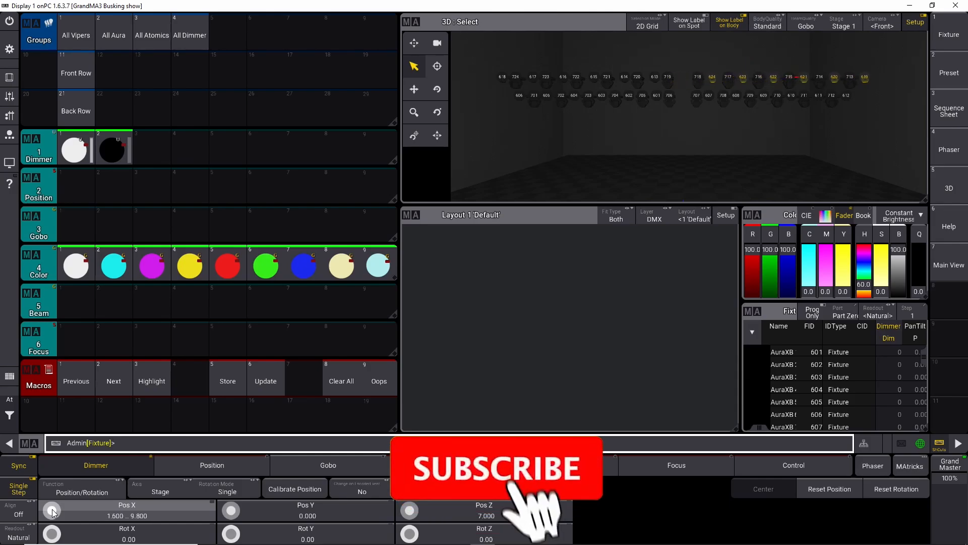
# Step: Clear the programmer with the Clear All macro and select the All Atomics group
pyautogui.click(9, 399)
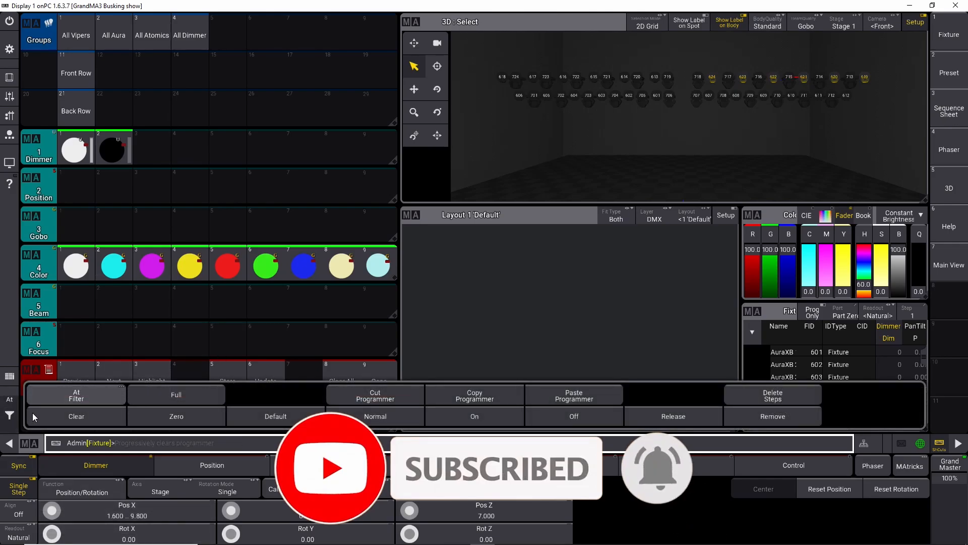
pyautogui.click(207, 347)
pyautogui.click(343, 382)
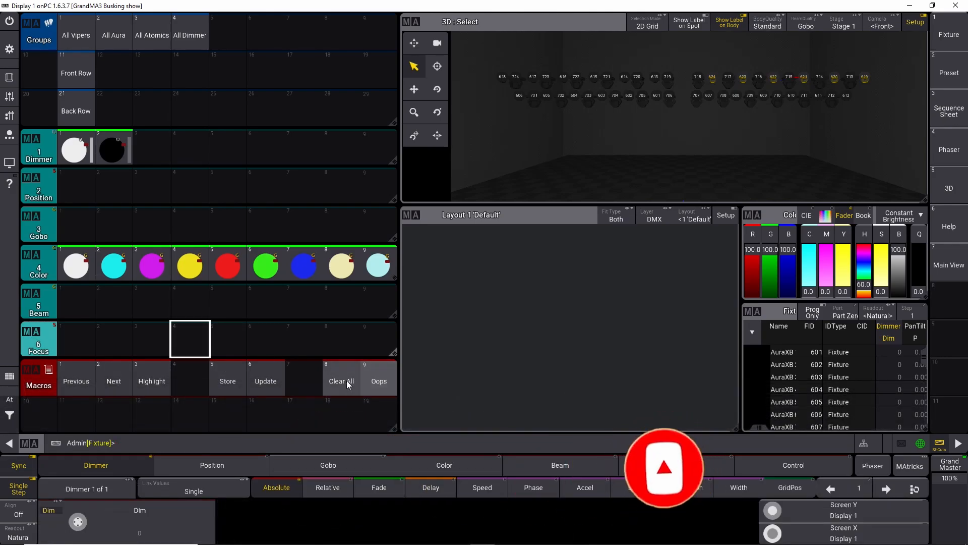
pyautogui.click(157, 34)
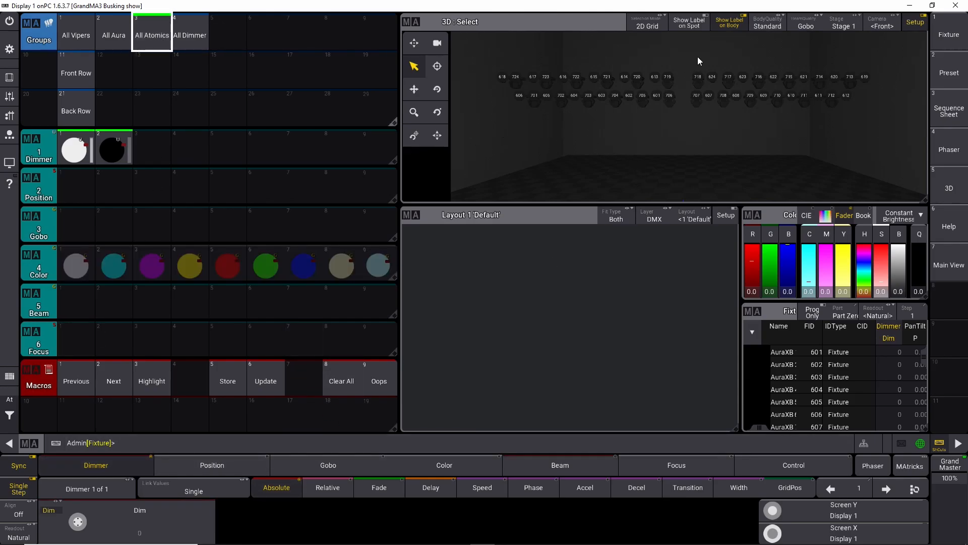
pyautogui.click(617, 133)
# Step: Set the Atomic fixtures' Pos Z to 8
pyautogui.click(470, 516)
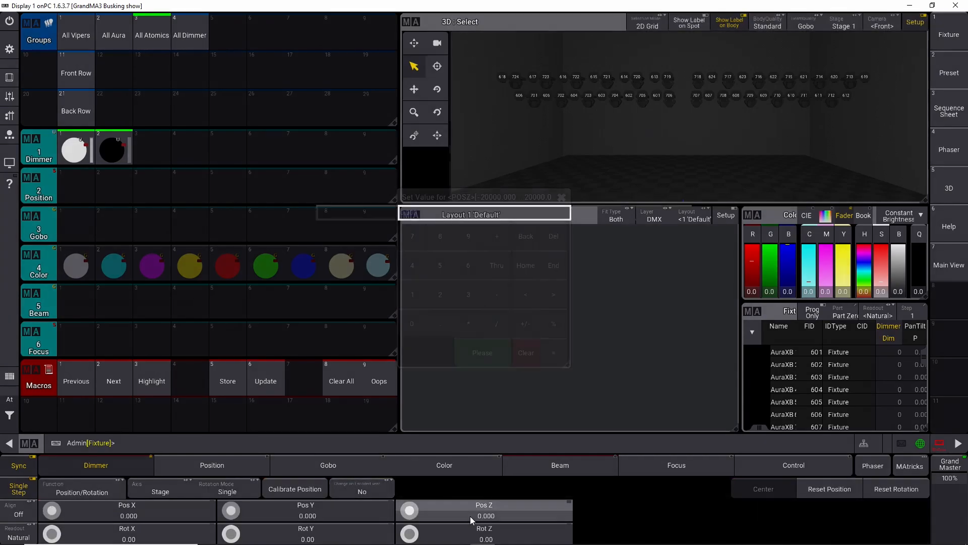
pyautogui.click(440, 240)
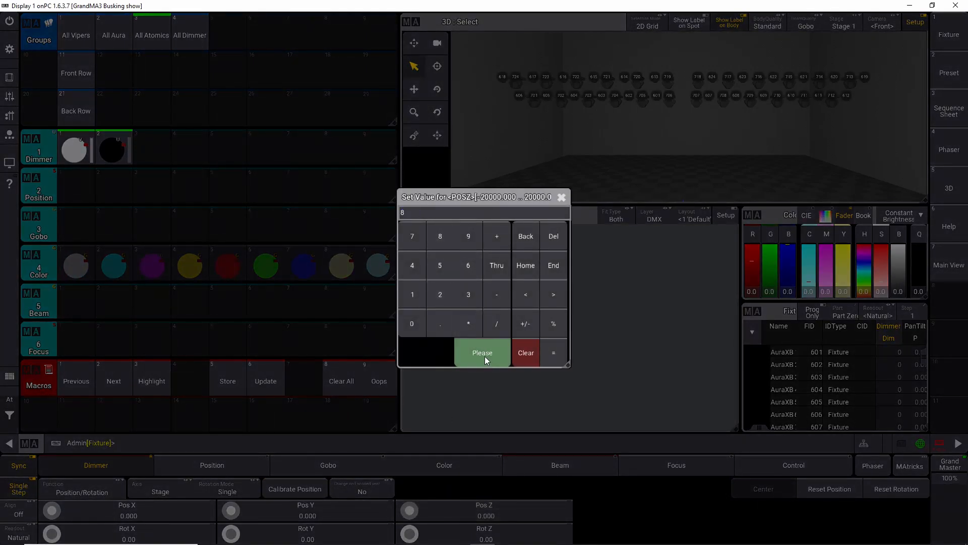
pyautogui.click(485, 355)
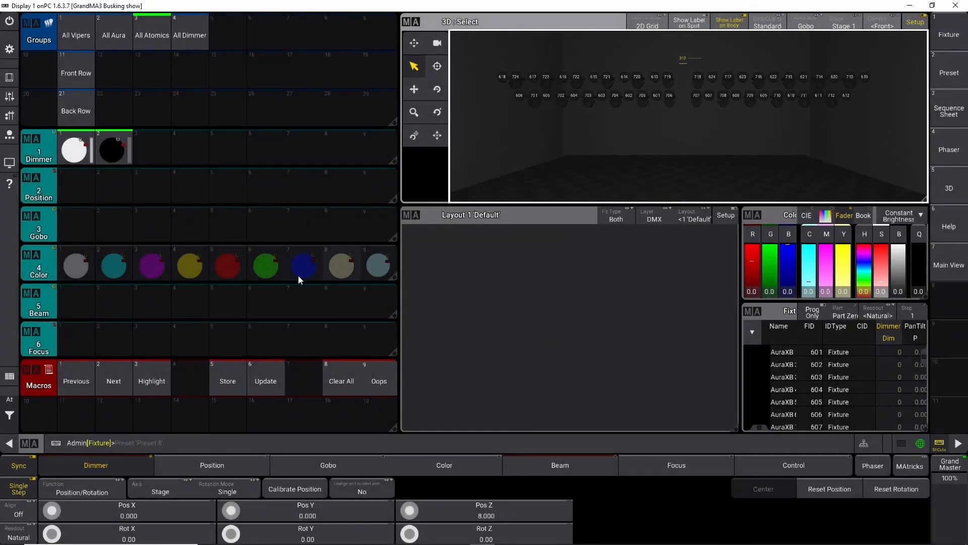
# Step: Turn on Align and spread the Atomic fixtures' Pos X with the encoder to -9 thru 9
pyautogui.click(25, 512)
pyautogui.click(28, 465)
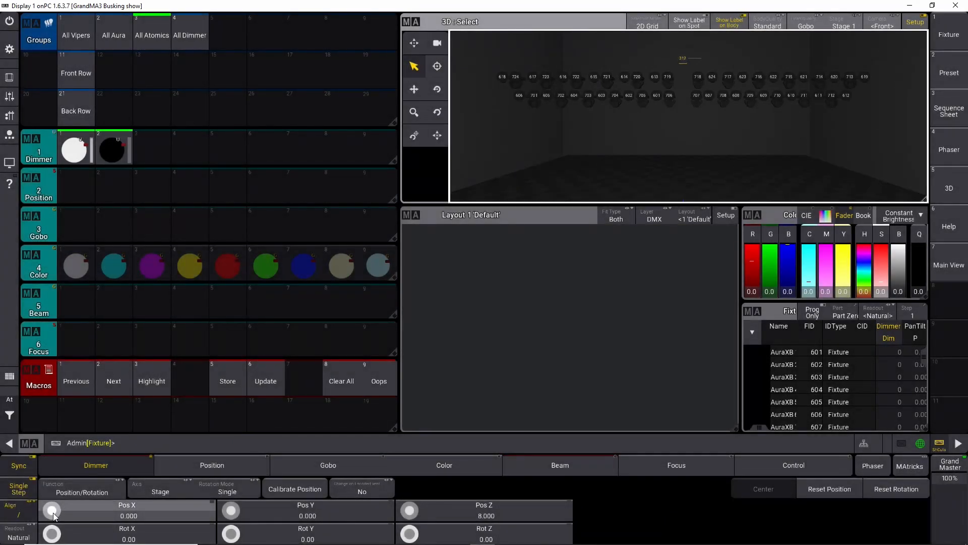
pyautogui.scroll(10, 52, 510)
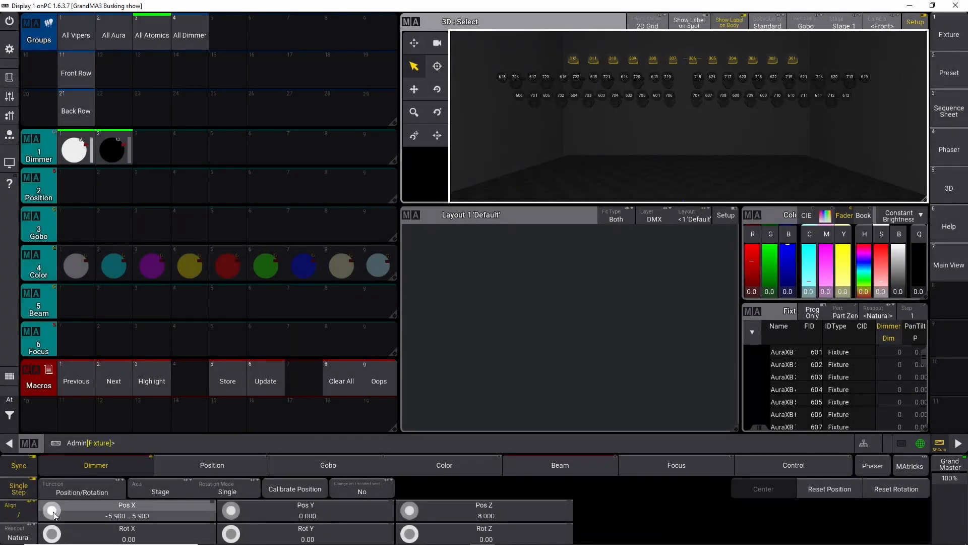
pyautogui.scroll(1, 53, 510)
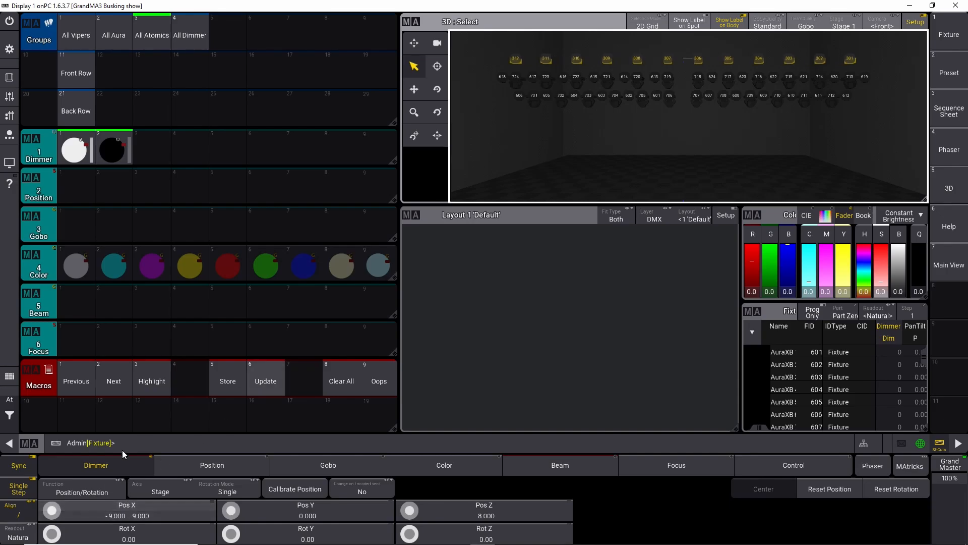
# Step: Clear the programmer, select the All Dimmer group, and set its Pos Z to 9
pyautogui.click(334, 379)
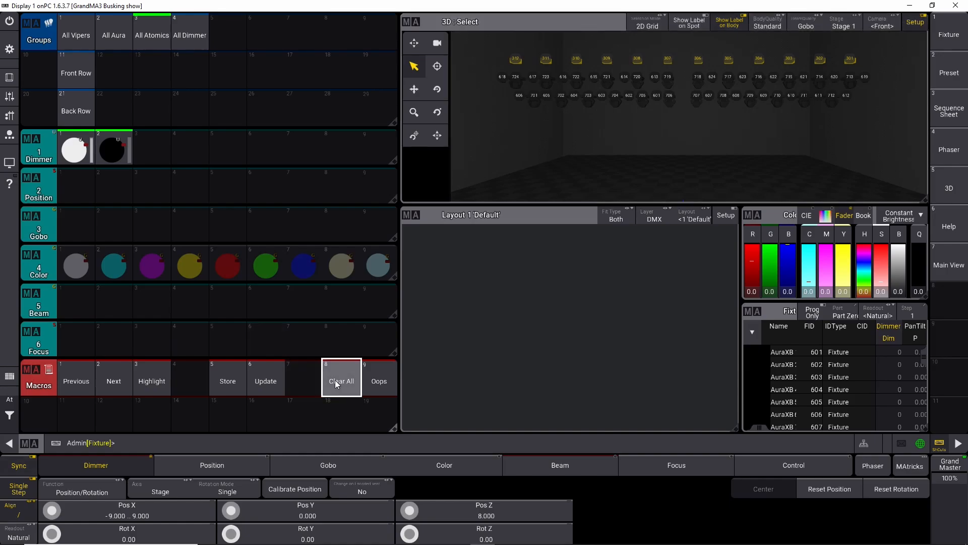
pyautogui.click(195, 41)
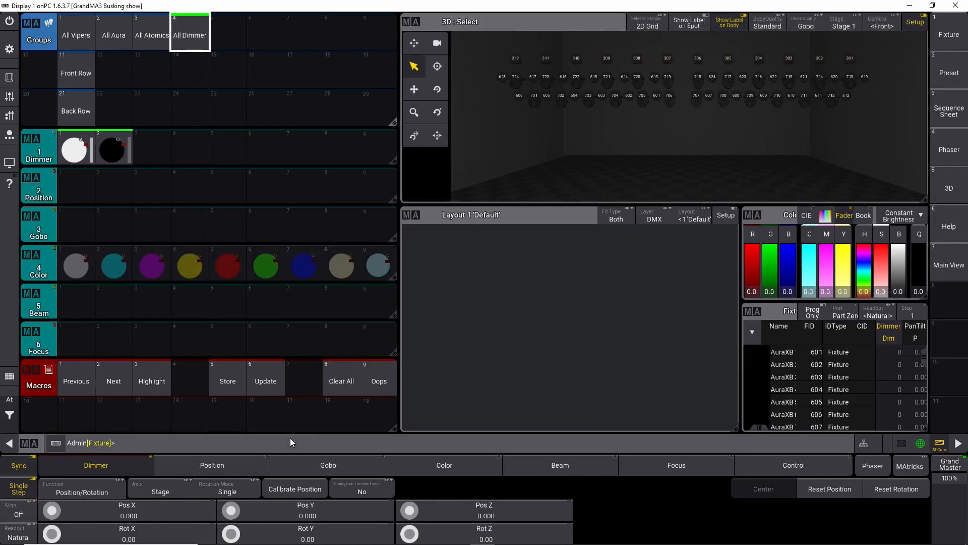
pyautogui.click(460, 514)
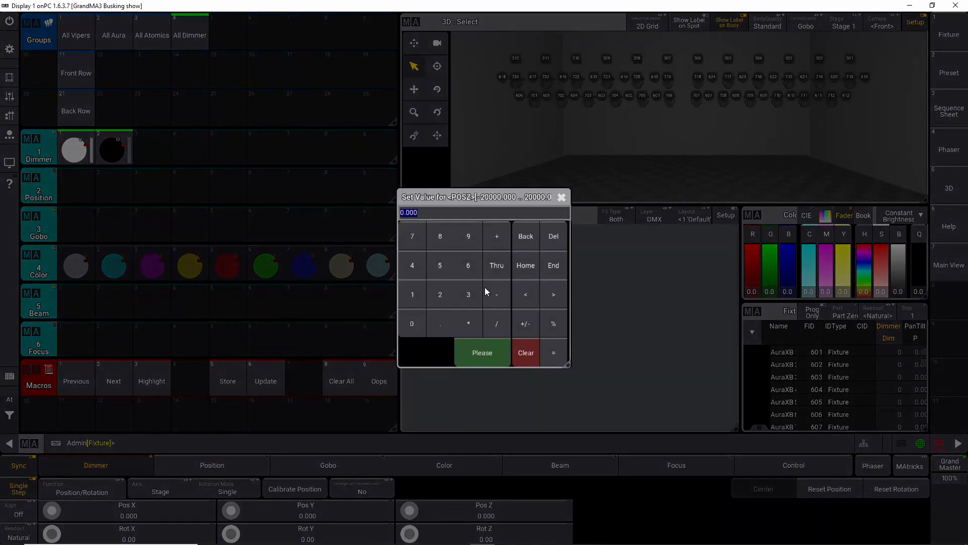
pyautogui.click(467, 240)
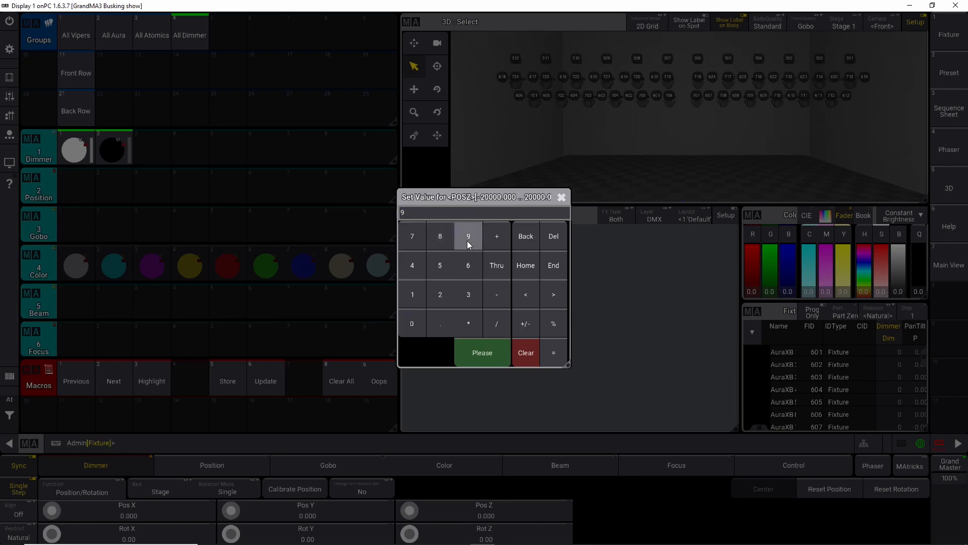
pyautogui.click(474, 341)
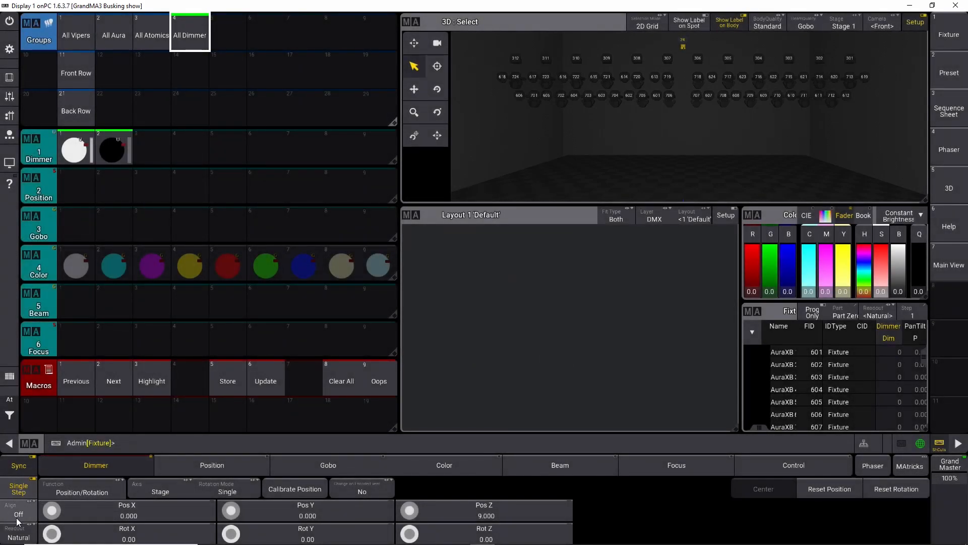
# Step: Turn on Align and spread the dimmers' Pos X with the encoder to -9 thru 9
pyautogui.click(23, 510)
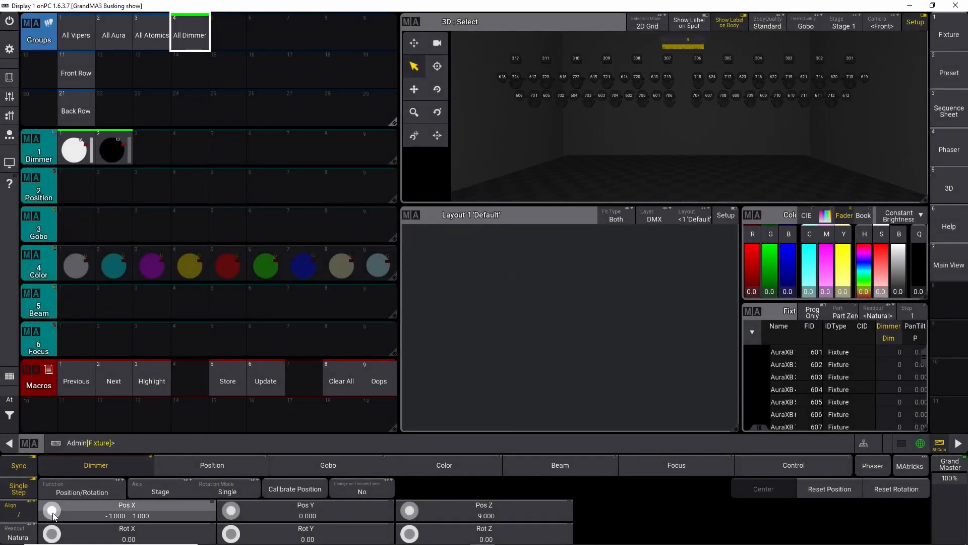
pyautogui.scroll(10, 54, 513)
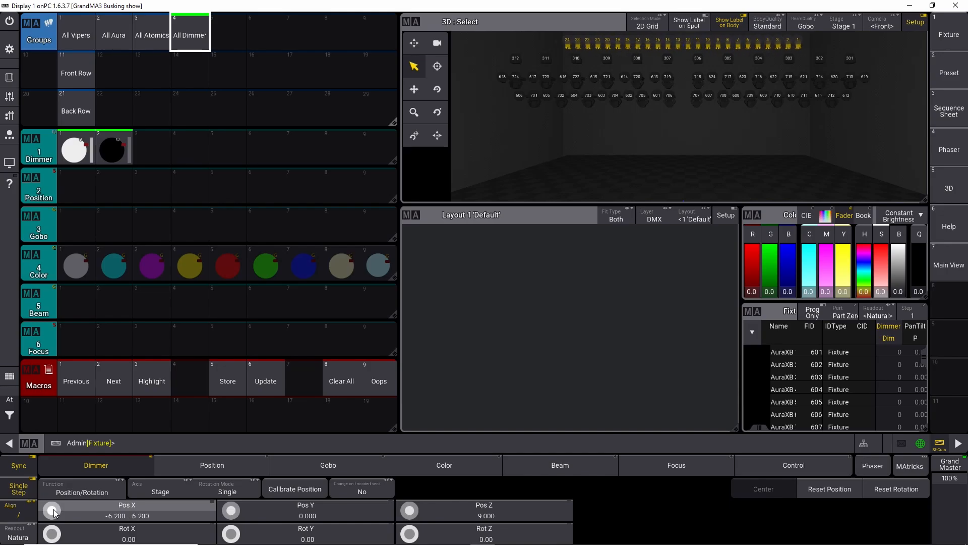
pyautogui.scroll(8, 54, 512)
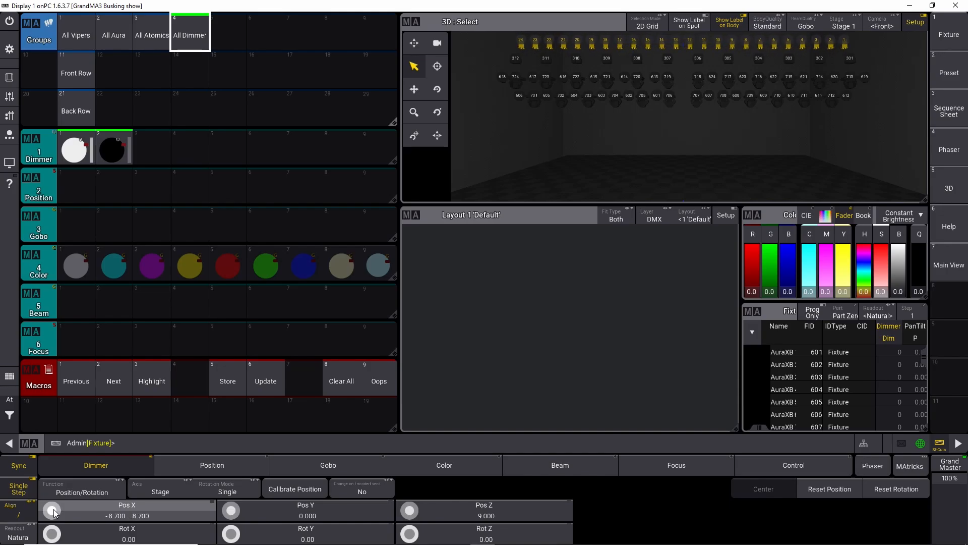
pyautogui.scroll(-15, 55, 513)
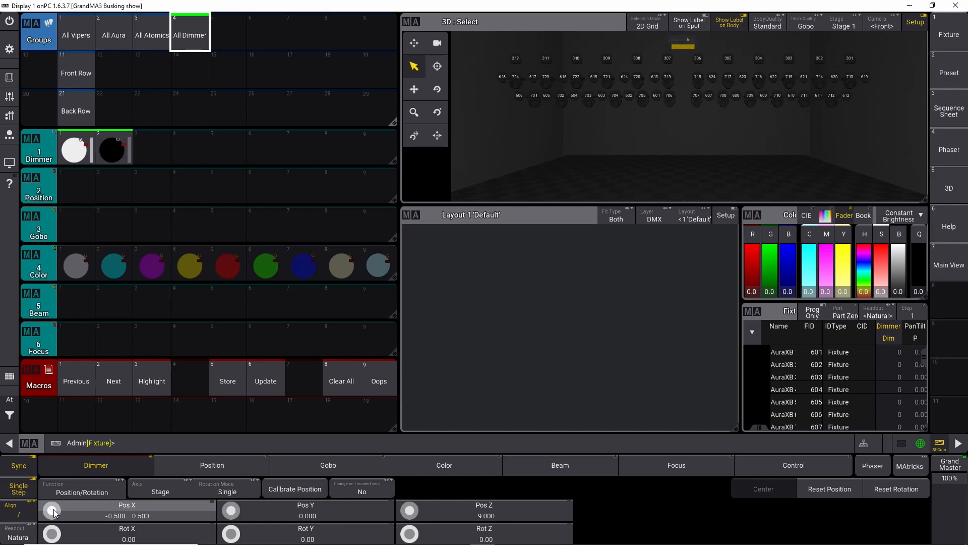
pyautogui.scroll(12, 54, 511)
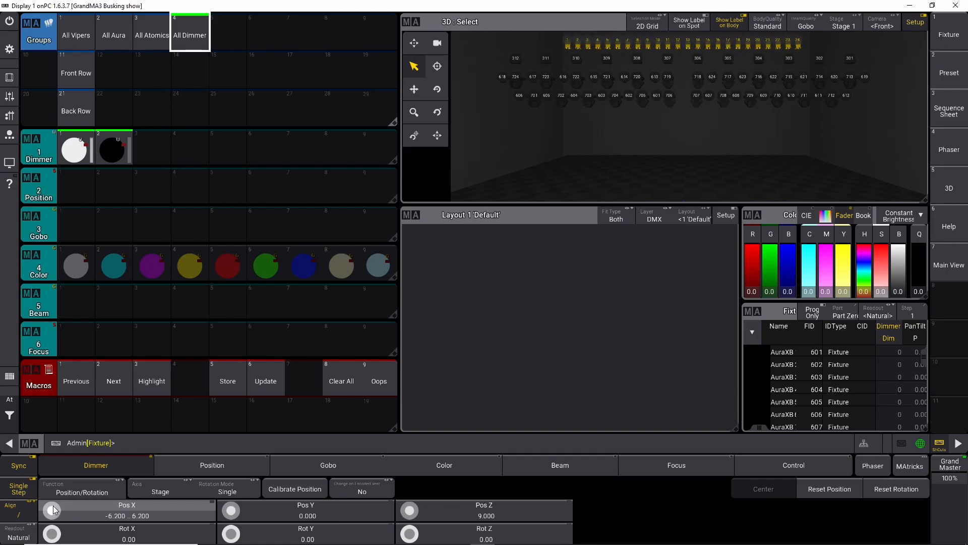
pyautogui.scroll(5, 54, 510)
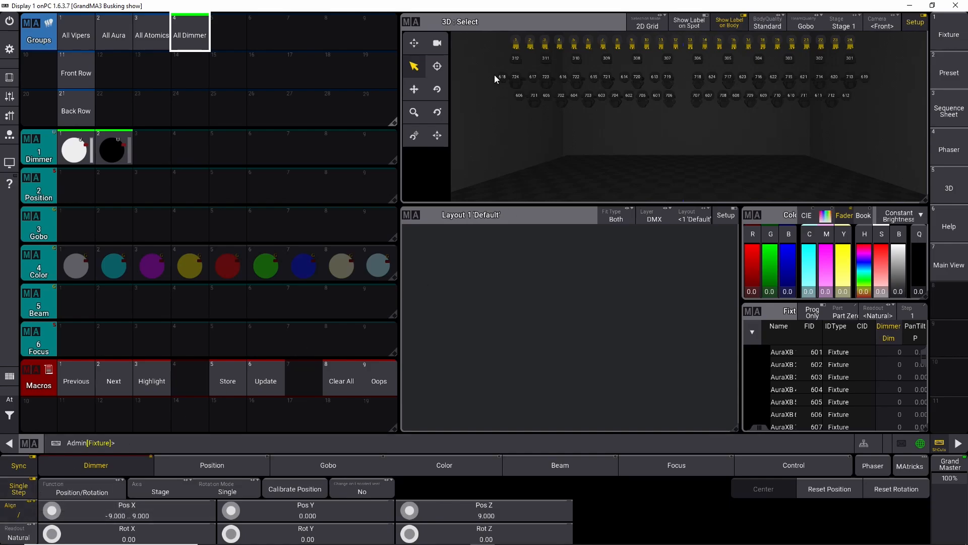
pyautogui.moveTo(495, 52); pyautogui.dragTo(867, 73)
pyautogui.scroll(8, 55, 510)
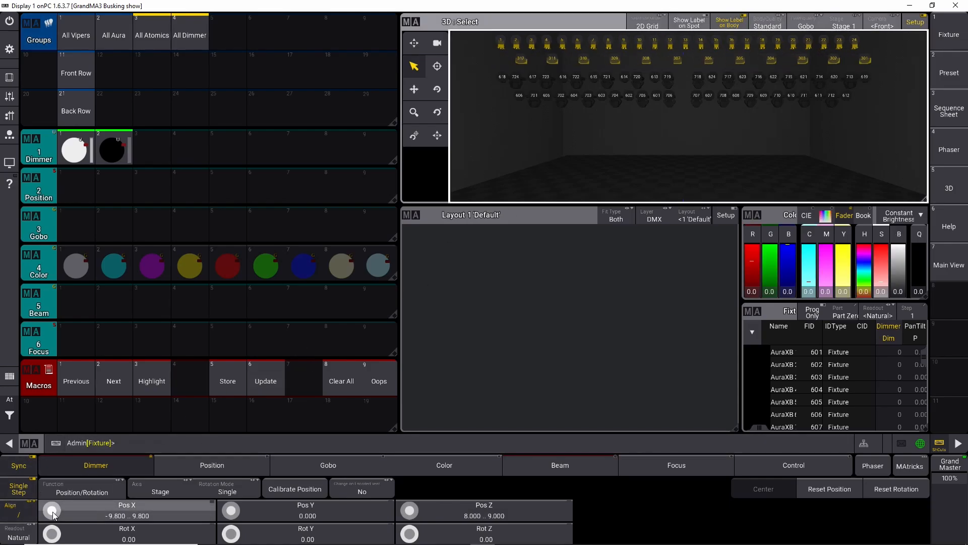
pyautogui.click(379, 381)
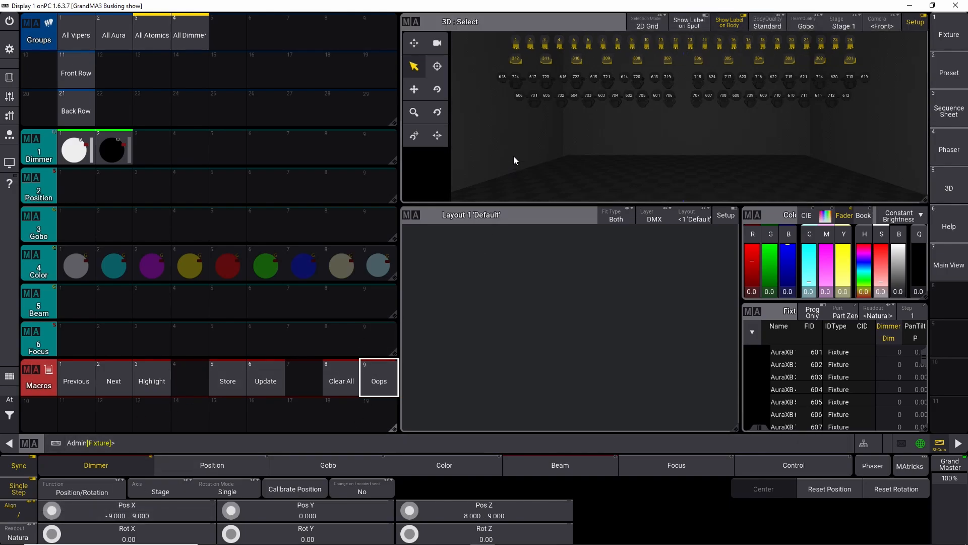
# Step: Clear the programmer, box-select the Atomic row in the 3D view, and re-spread its Pos X with Align to -9 thru 9
pyautogui.click(342, 380)
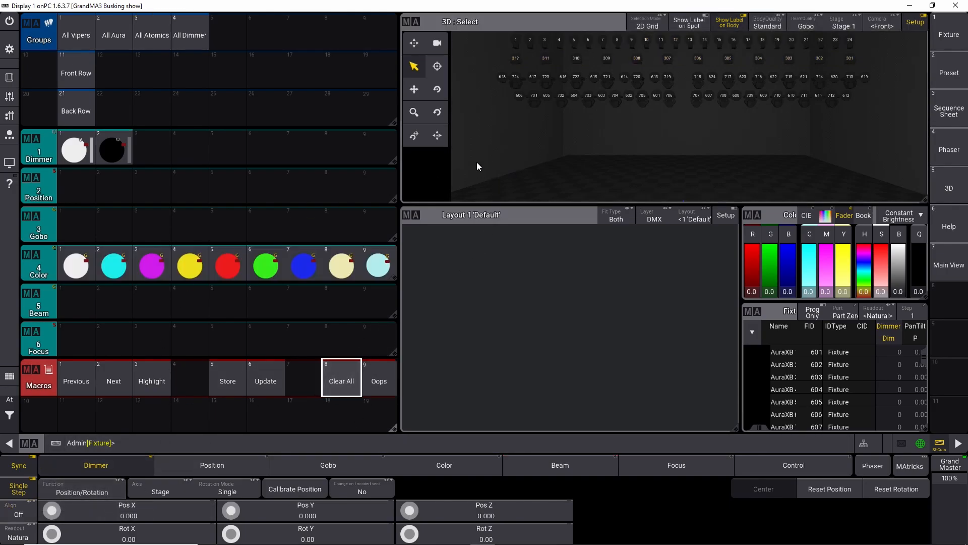
pyautogui.moveTo(495, 53); pyautogui.dragTo(871, 69)
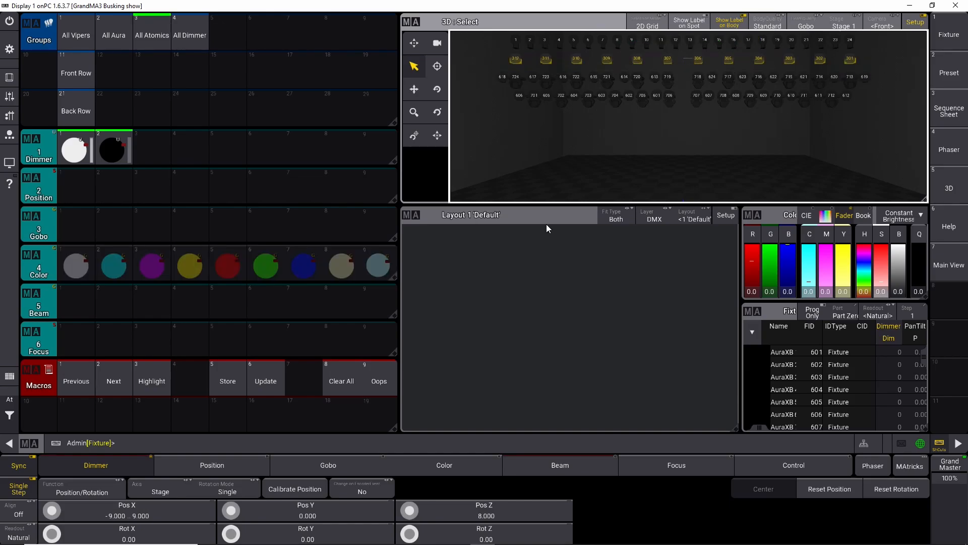
pyautogui.click(20, 511)
pyautogui.scroll(-3, 50, 512)
pyautogui.scroll(-8, 50, 513)
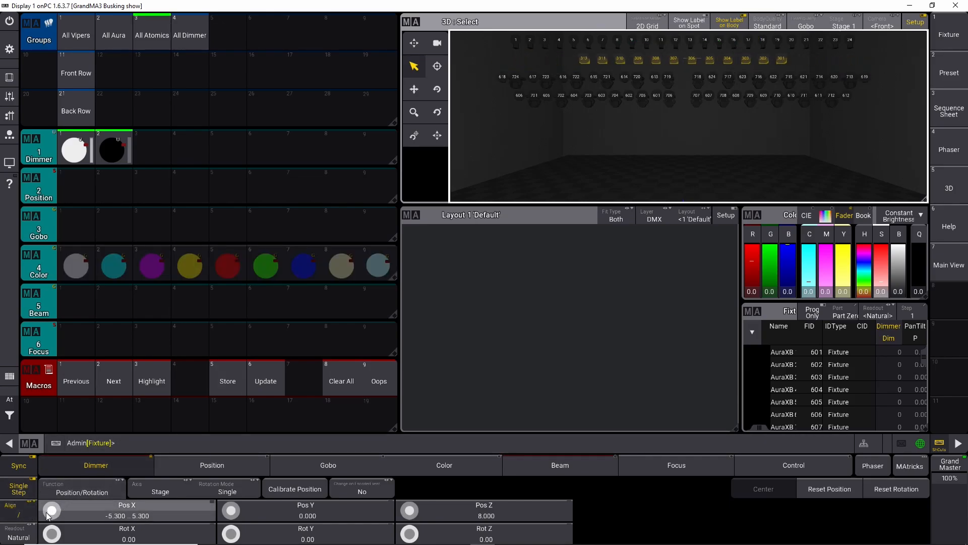
pyautogui.scroll(10, 51, 514)
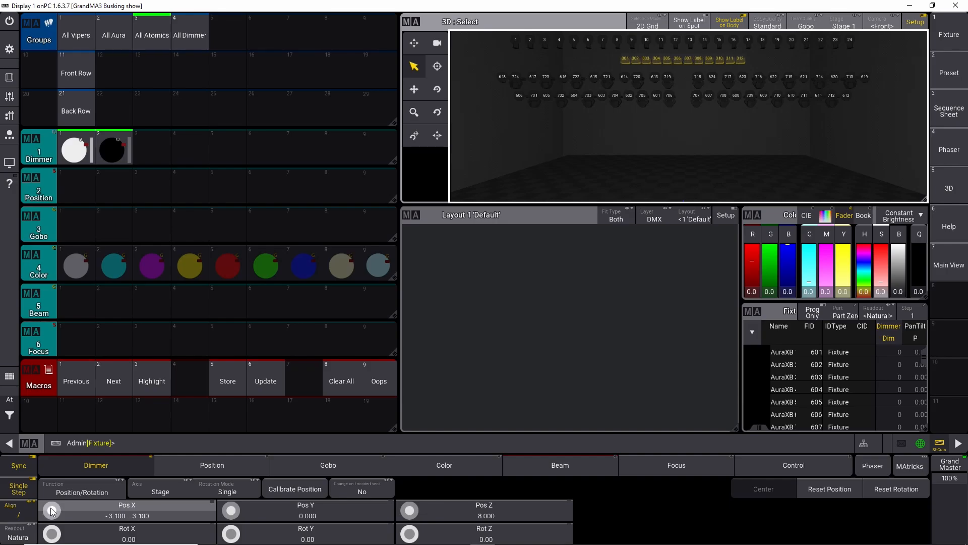
pyautogui.scroll(2, 52, 511)
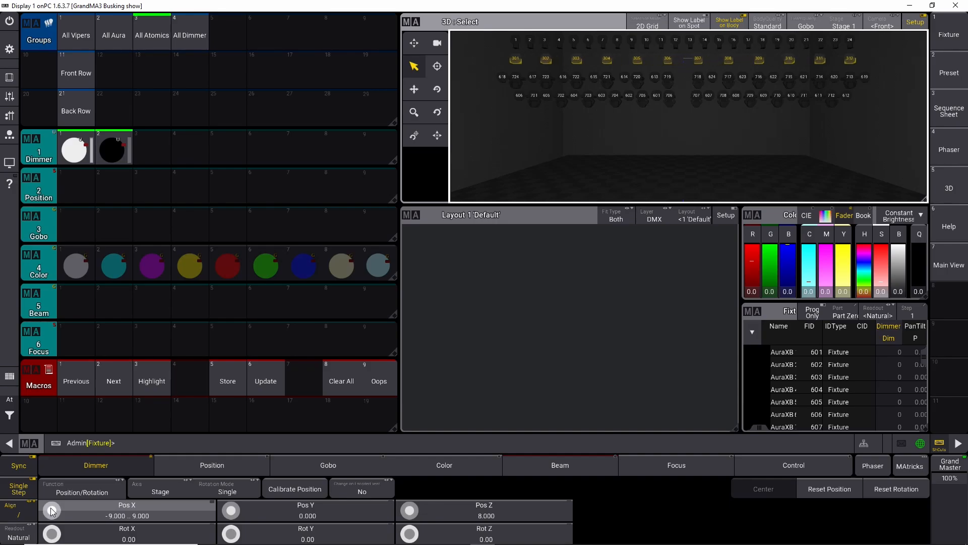
# Step: Clear the programmer completely from the quick command overlay
pyautogui.click(9, 399)
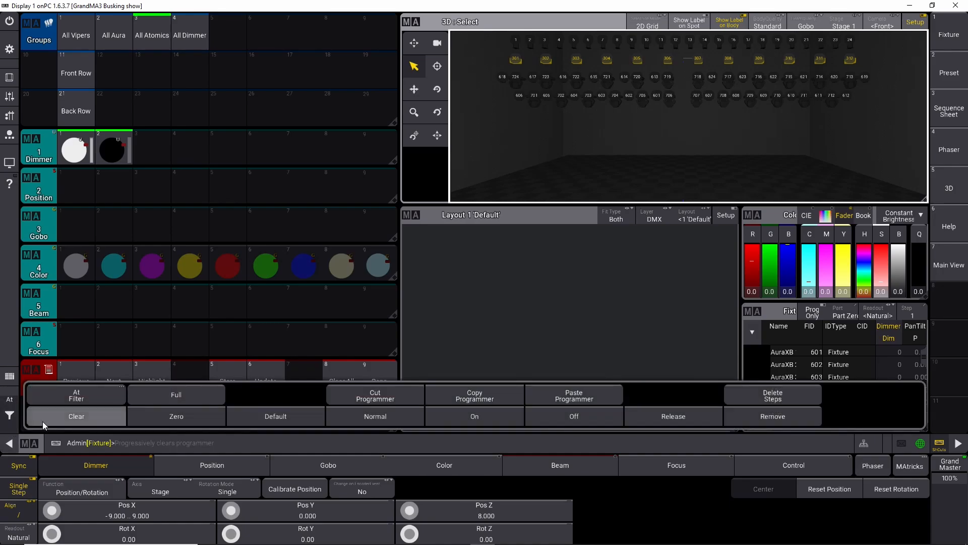
pyautogui.click(76, 416)
pyautogui.click(76, 417)
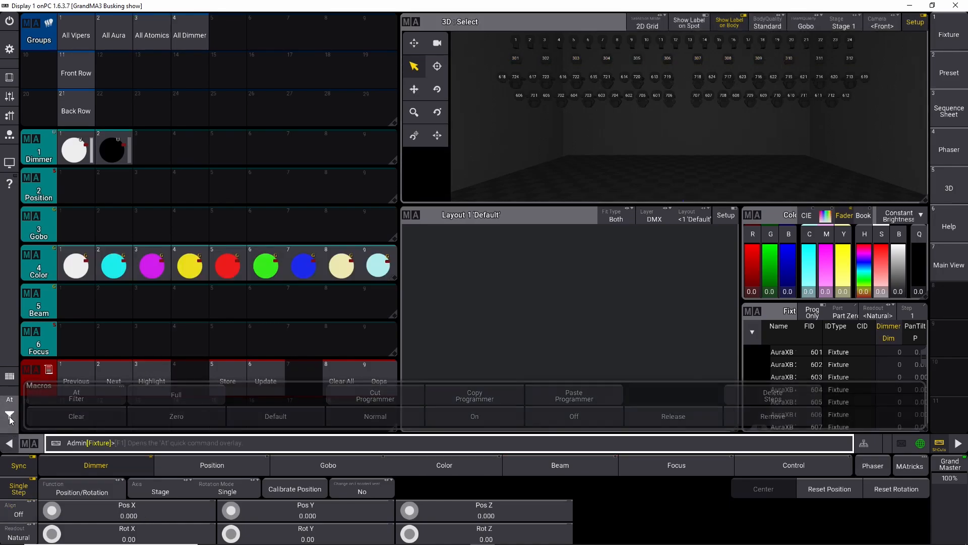
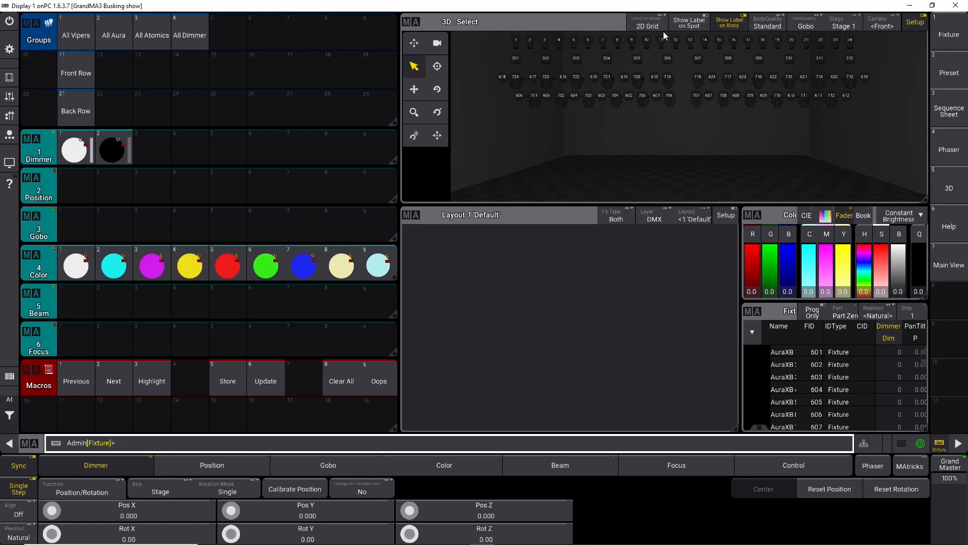
# Step: Cycle through the 3D view's camera presets and orbit the camera around the stage
pyautogui.click(878, 25)
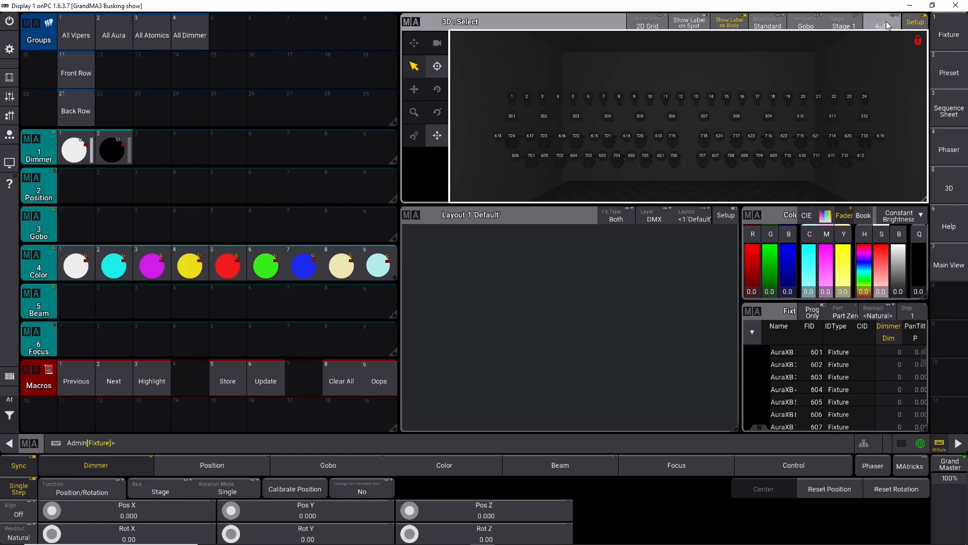
pyautogui.click(887, 25)
pyautogui.click(886, 26)
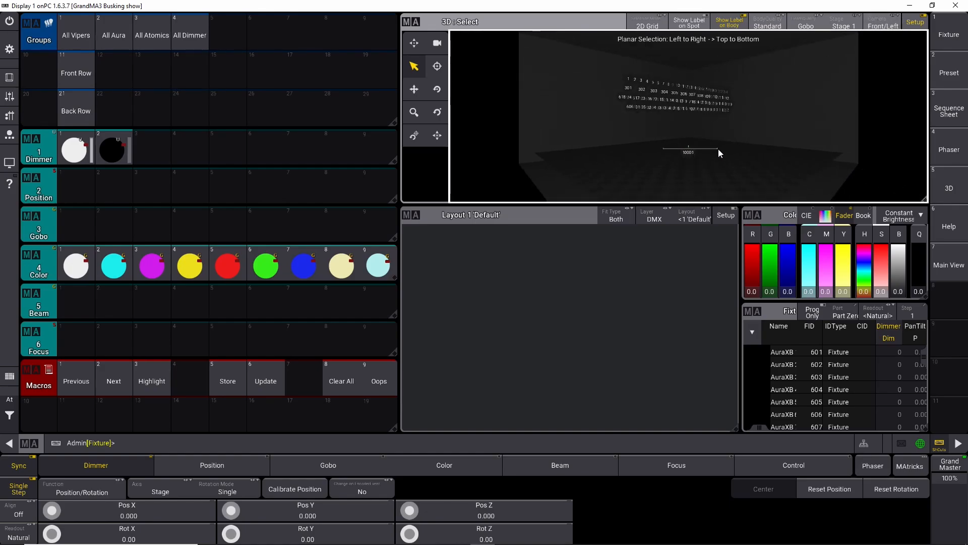
pyautogui.moveTo(740, 159); pyautogui.dragTo(740, 160)
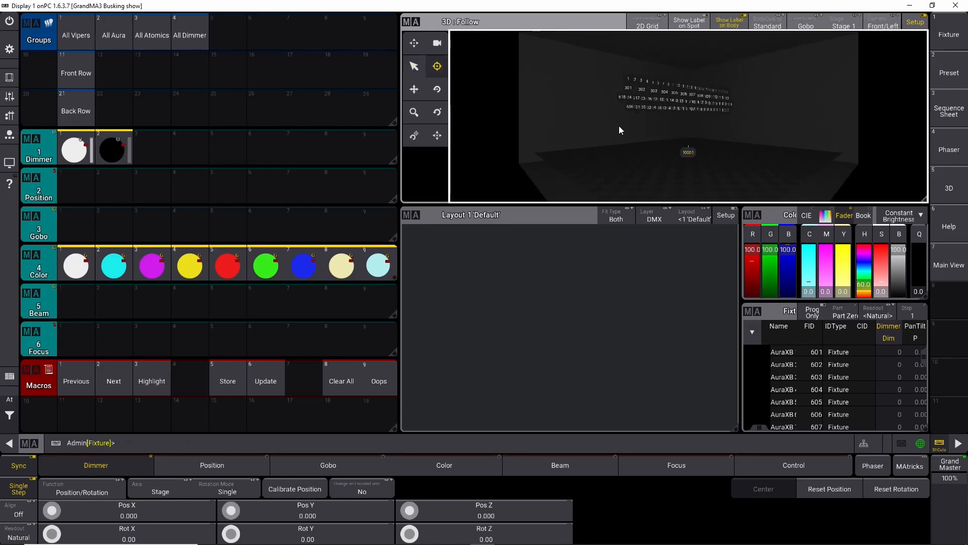
pyautogui.click(437, 89)
pyautogui.moveTo(598, 113); pyautogui.dragTo(795, 131)
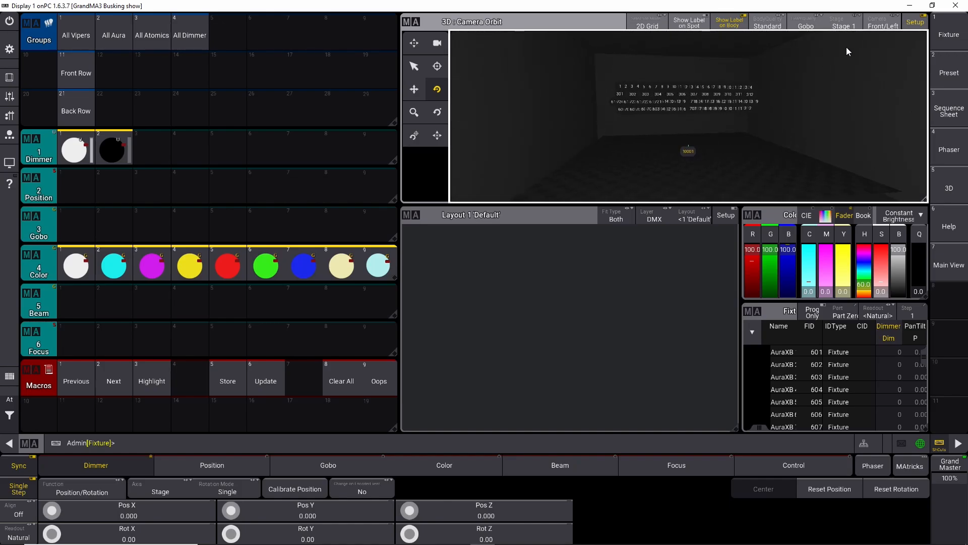
# Step: Open the Back/Right camera's settings and its name editor, then close the editor
pyautogui.rightClick(885, 25)
pyautogui.click(248, 25)
pyautogui.click(870, 26)
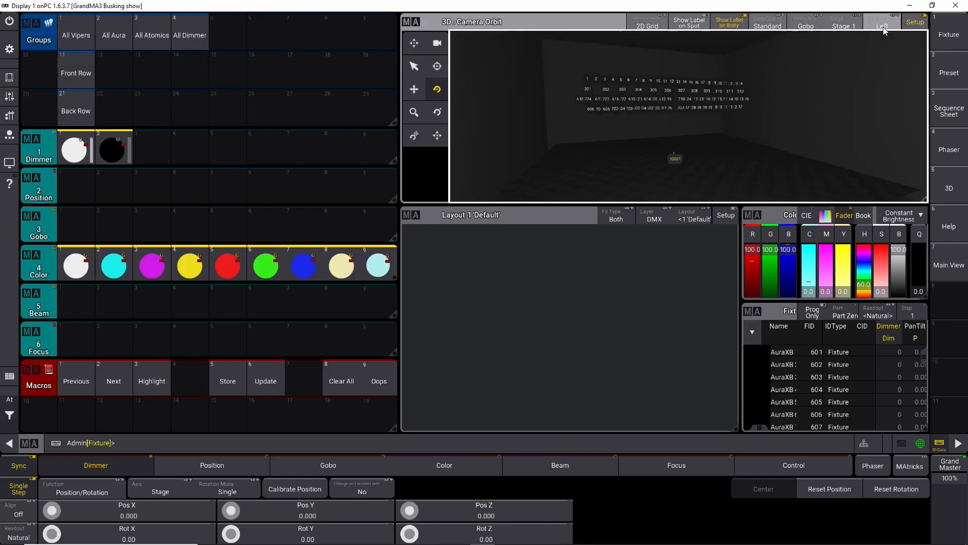
pyautogui.click(880, 25)
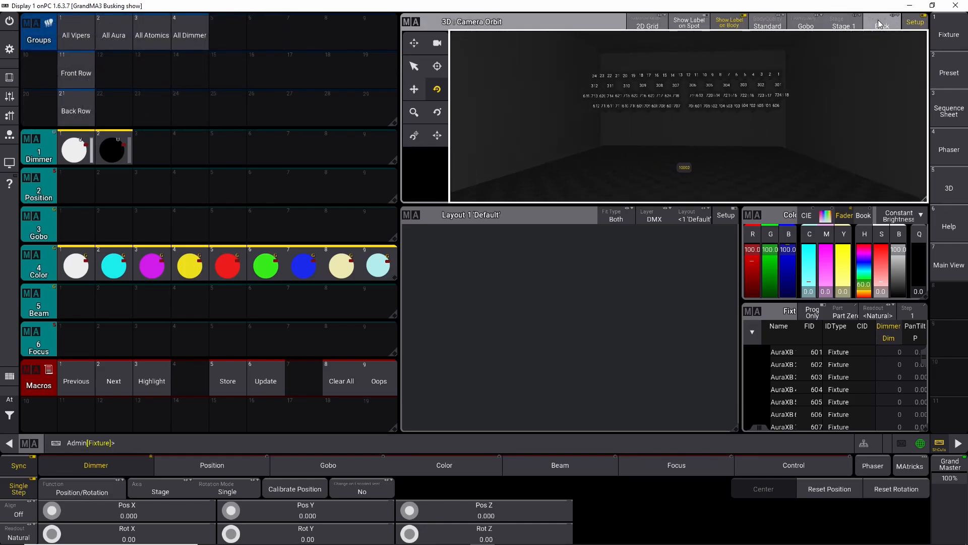
pyautogui.rightClick(880, 25)
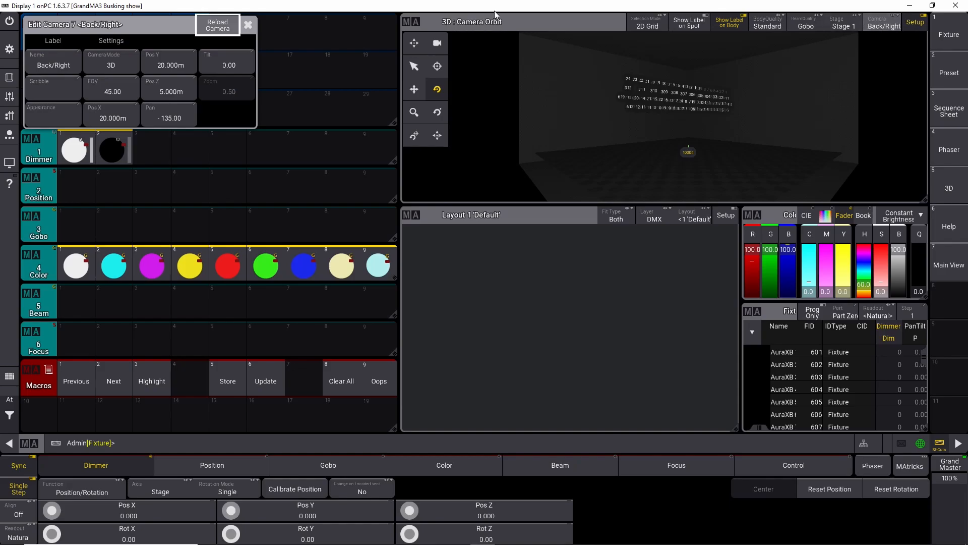
pyautogui.click(50, 66)
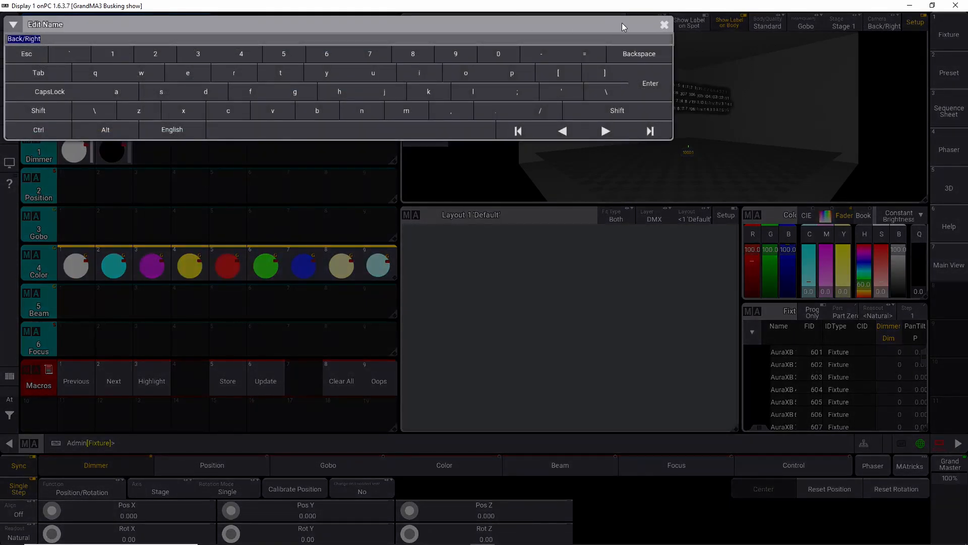
pyautogui.click(664, 26)
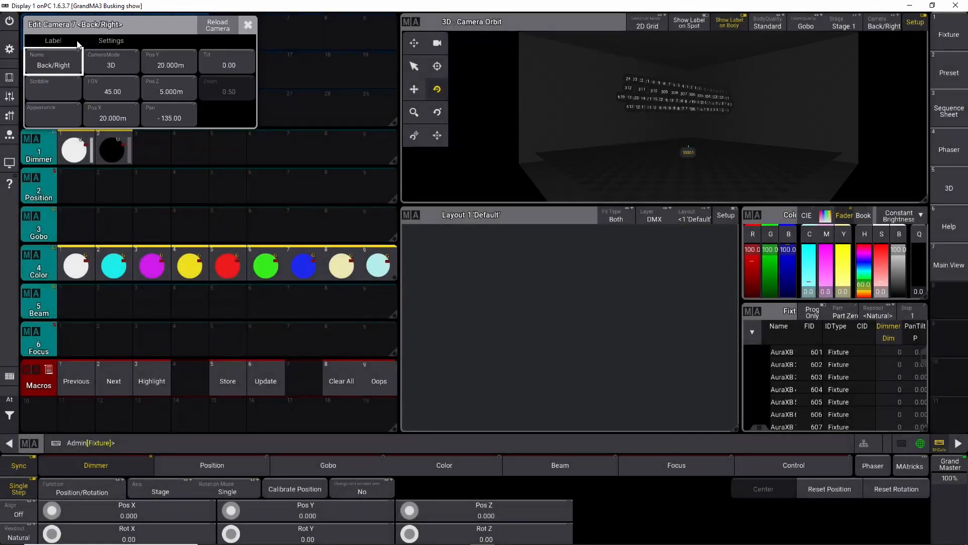
# Step: Cycle the camera presets through 2D Front and 2D Right back to the Front camera and adjust the view
pyautogui.click(877, 28)
pyautogui.rightClick(888, 28)
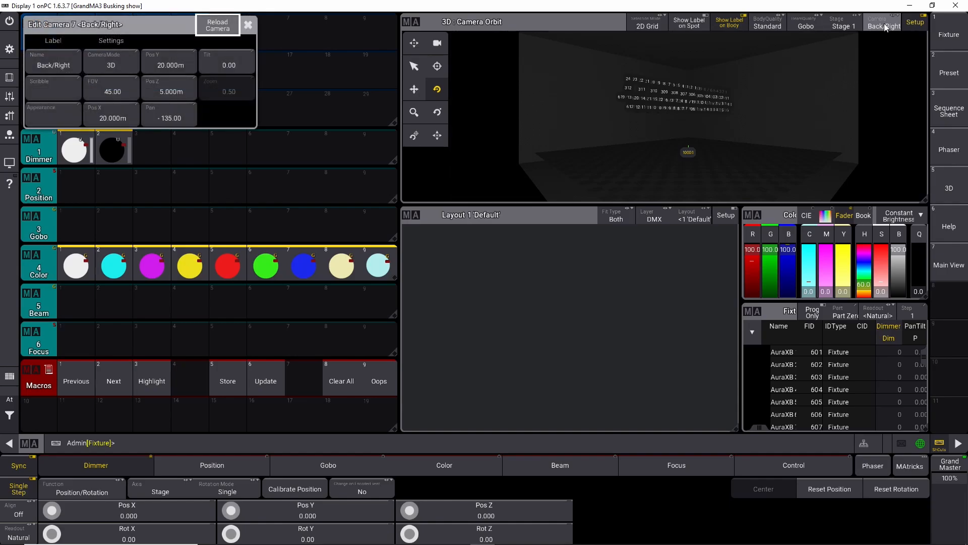
pyautogui.click(886, 28)
pyautogui.click(886, 28)
pyautogui.click(884, 28)
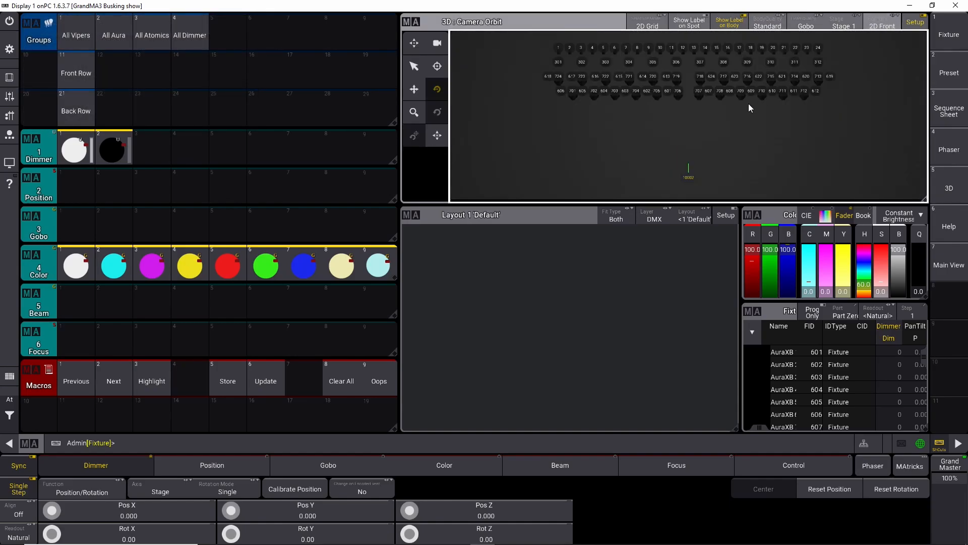
pyautogui.click(873, 25)
pyautogui.click(884, 30)
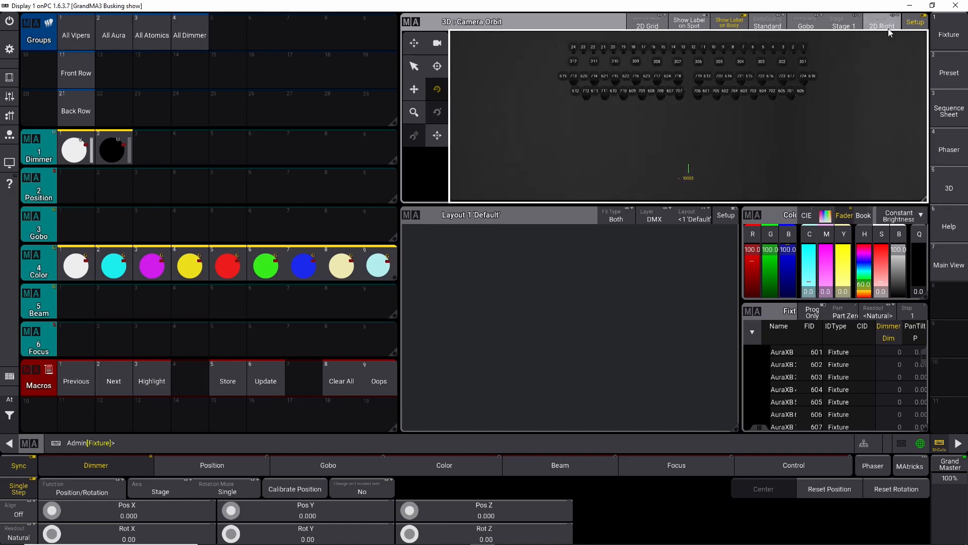
pyautogui.click(880, 27)
pyautogui.click(879, 24)
pyautogui.click(881, 27)
pyautogui.scroll(-3, 706, 140)
pyautogui.scroll(7, 712, 136)
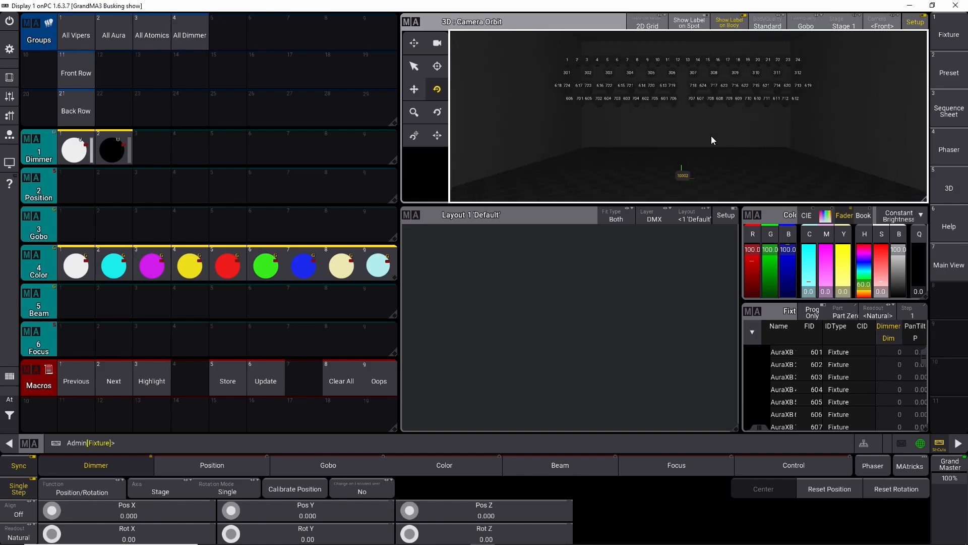
pyautogui.scroll(-1, 711, 133)
pyautogui.moveTo(710, 133); pyautogui.dragTo(700, 139)
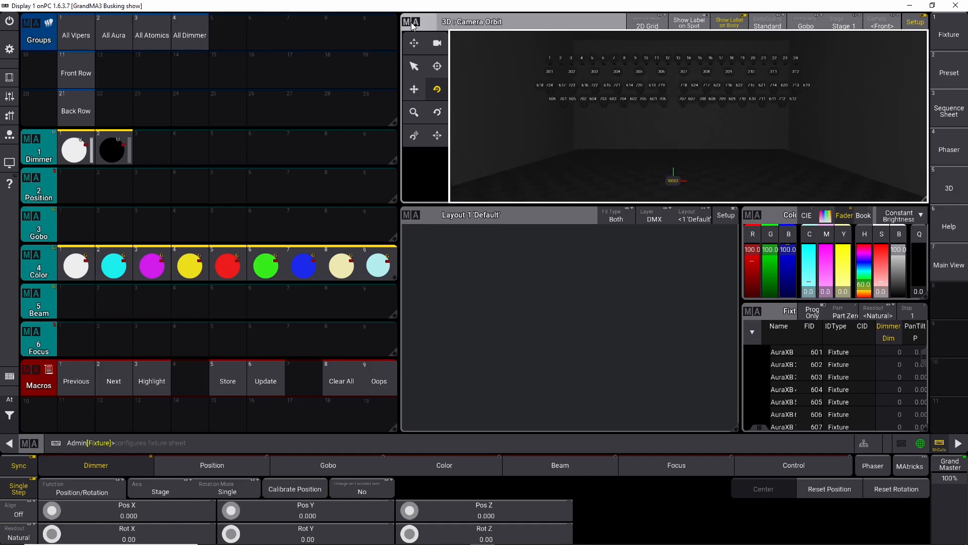
# Step: Open the 3D window settings, set Beam Quality to High Shadow Fancy and turn Bloom Intensity on
pyautogui.click(430, 25)
pyautogui.moveTo(361, 344); pyautogui.dragTo(474, 358)
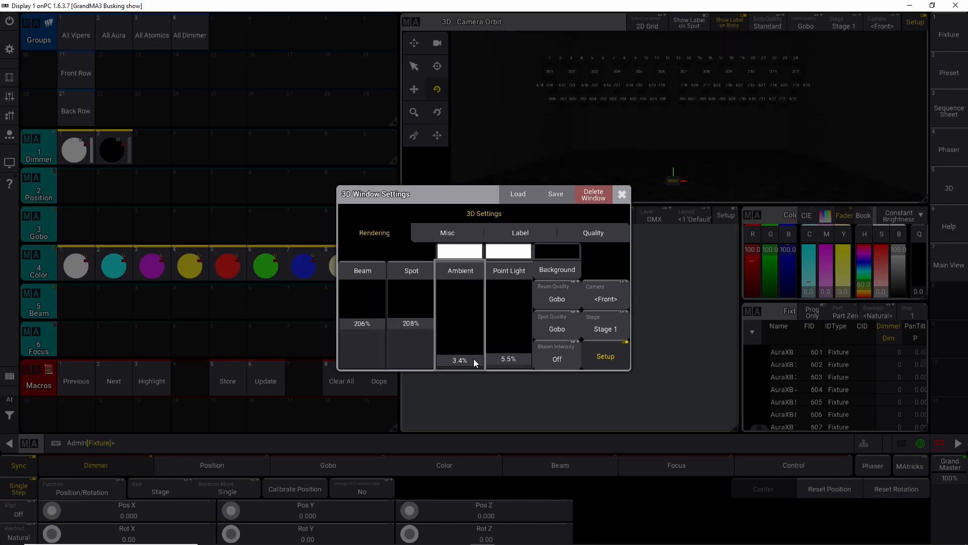
pyautogui.click(561, 295)
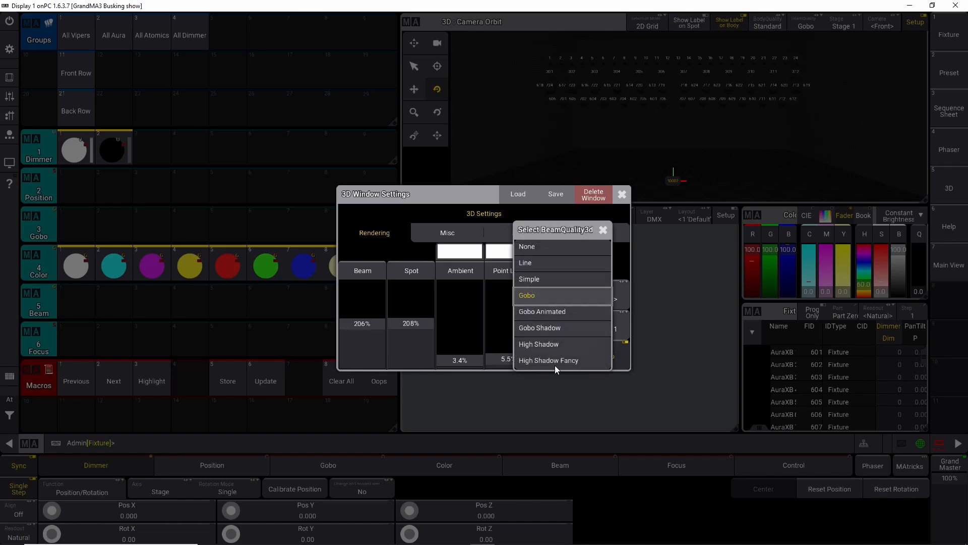
pyautogui.click(554, 360)
pyautogui.click(555, 338)
pyautogui.click(557, 331)
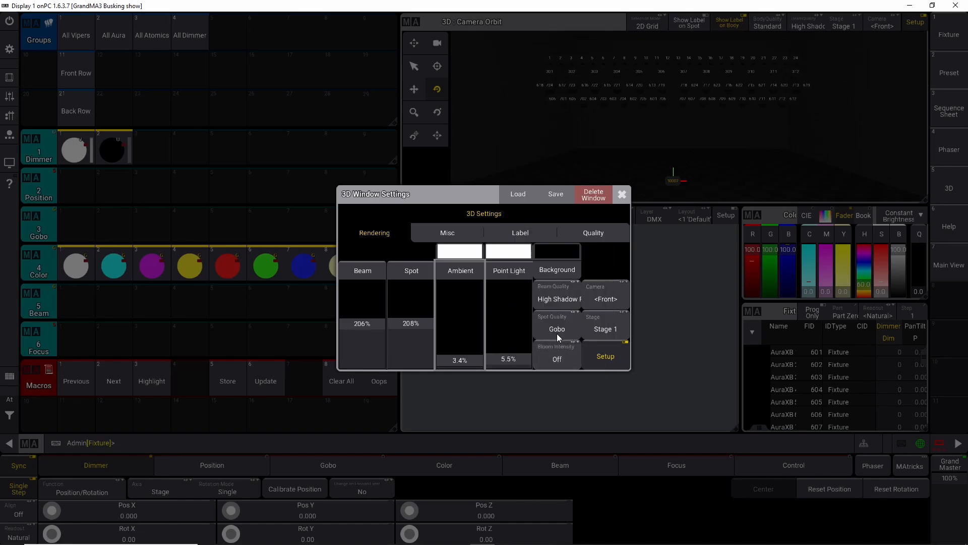
pyautogui.click(562, 359)
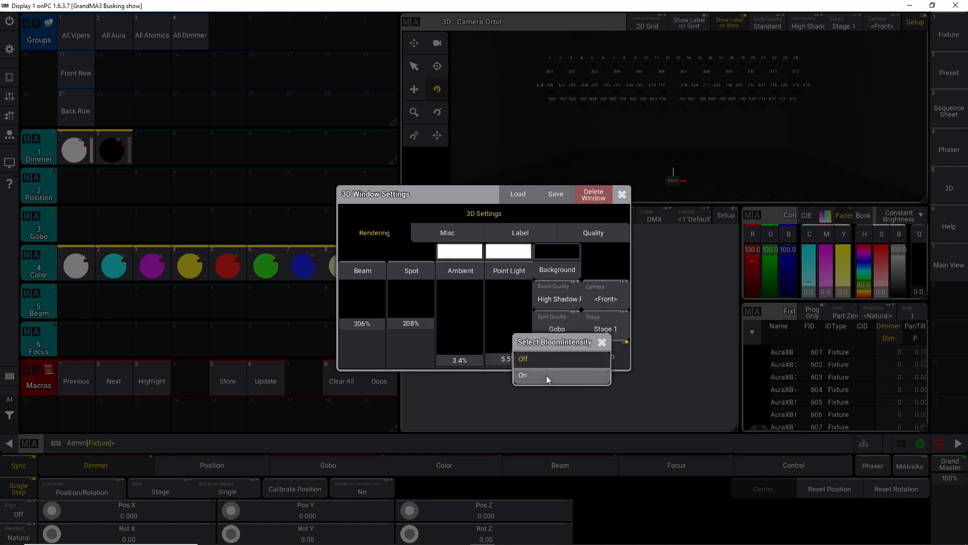
pyautogui.click(546, 375)
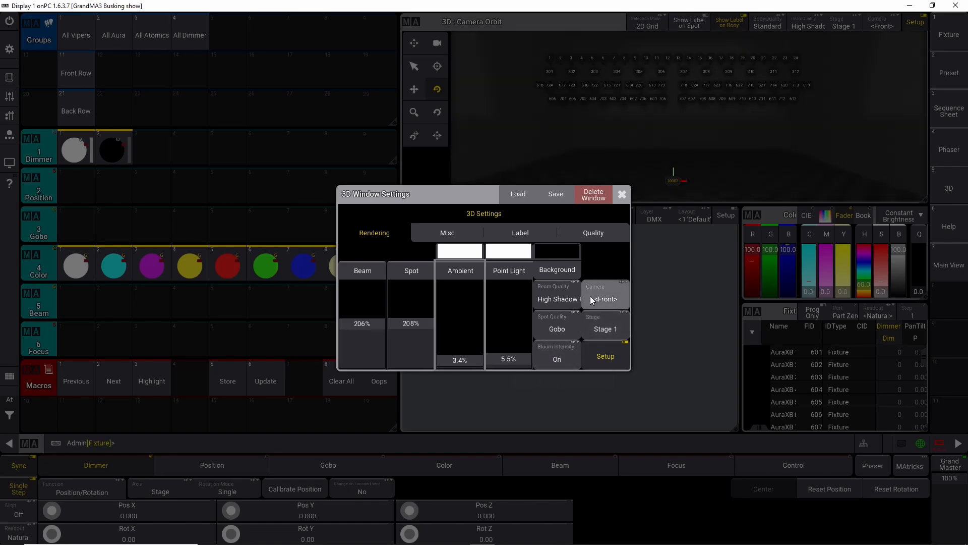
# Step: Enable Show FpS and 3D Priority in the Misc settings, confirm, and close the 3D window settings
pyautogui.click(592, 232)
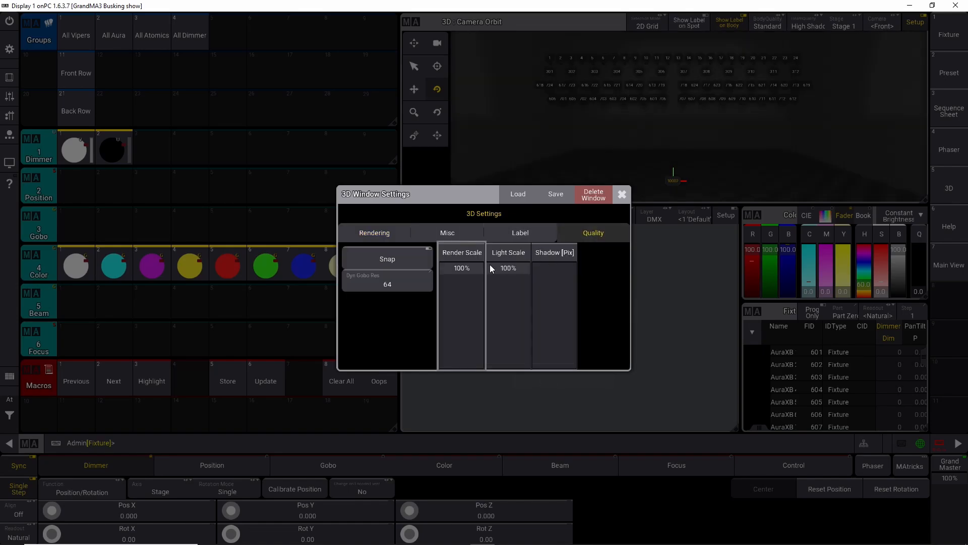
pyautogui.click(515, 232)
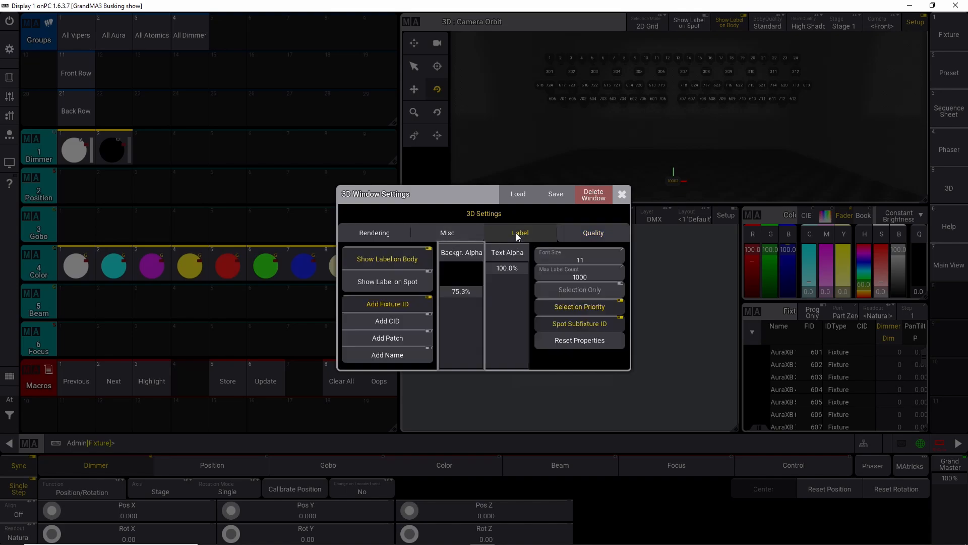
pyautogui.click(434, 232)
pyautogui.click(391, 262)
pyautogui.click(396, 306)
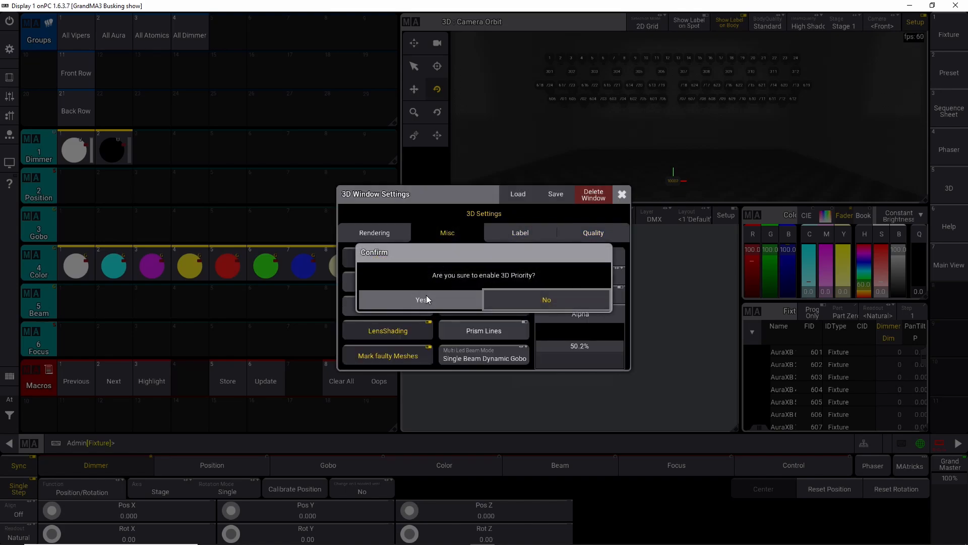
pyautogui.click(431, 299)
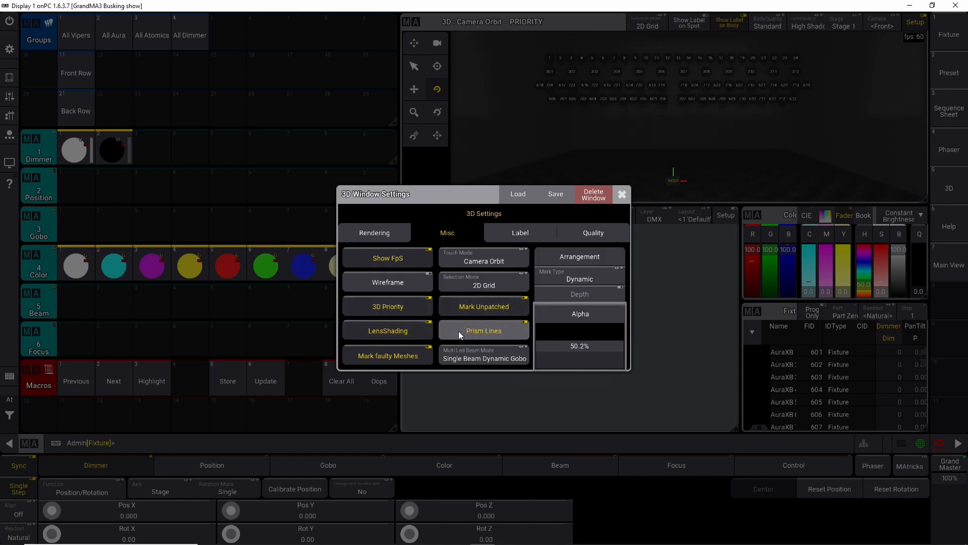
pyautogui.click(468, 356)
pyautogui.click(468, 356)
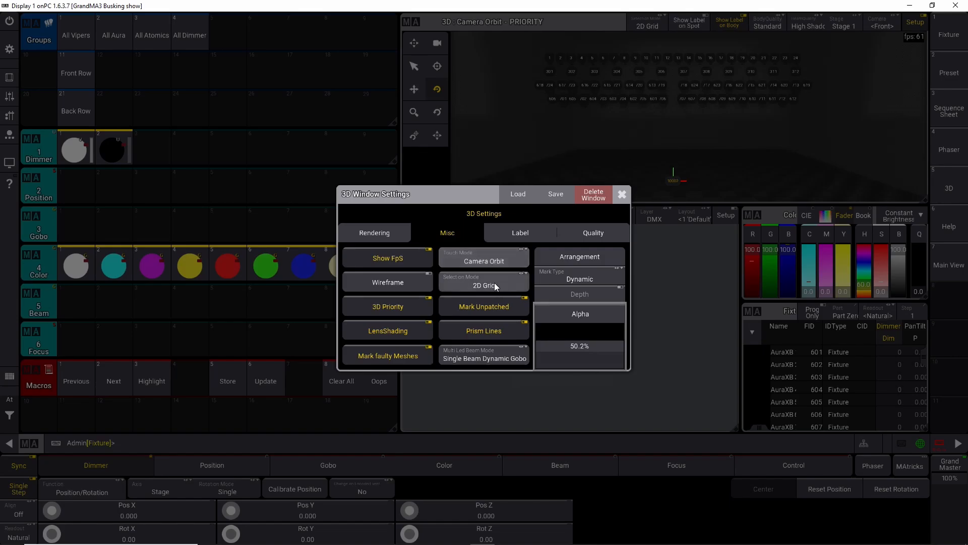
pyautogui.click(624, 195)
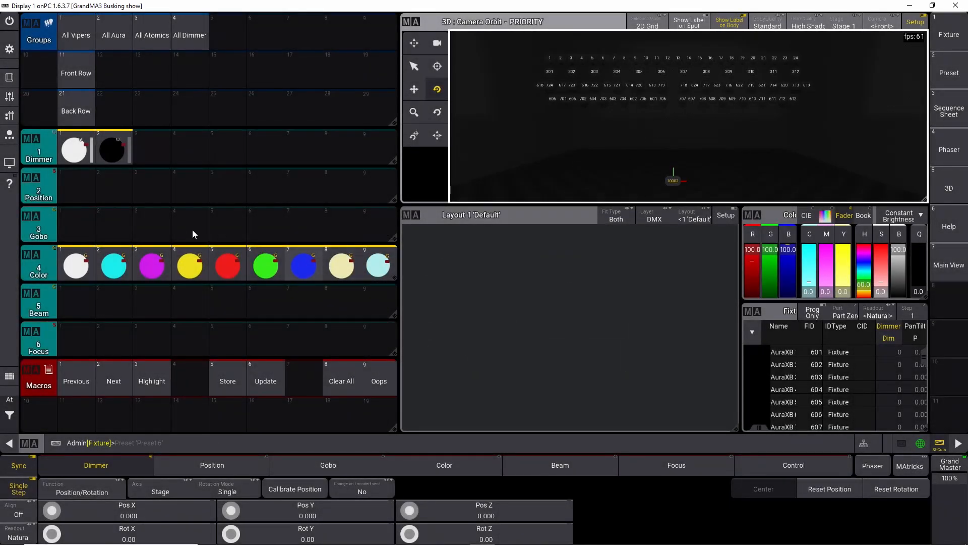
# Step: Clear the programmer, select the All Vipers group and apply the first dimmer preset
pyautogui.click(349, 385)
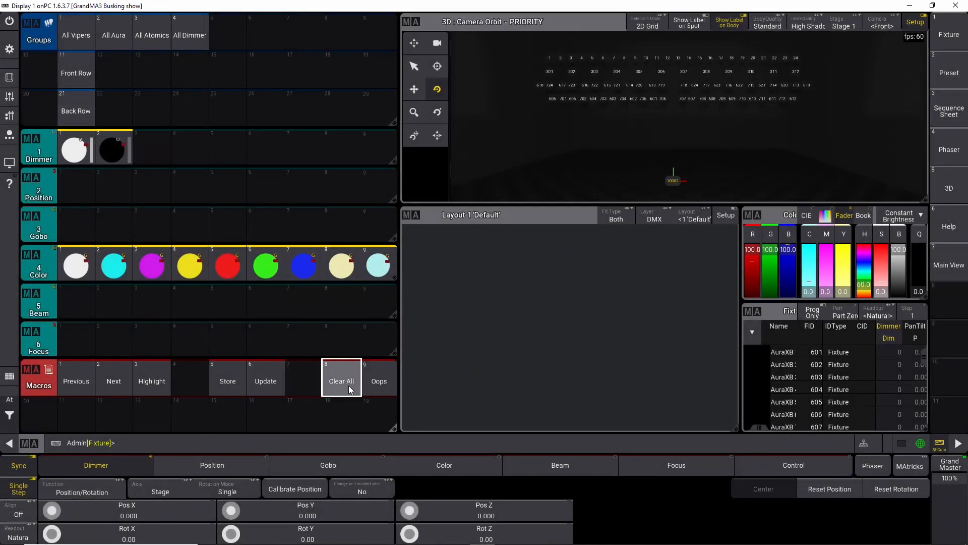
pyautogui.click(701, 143)
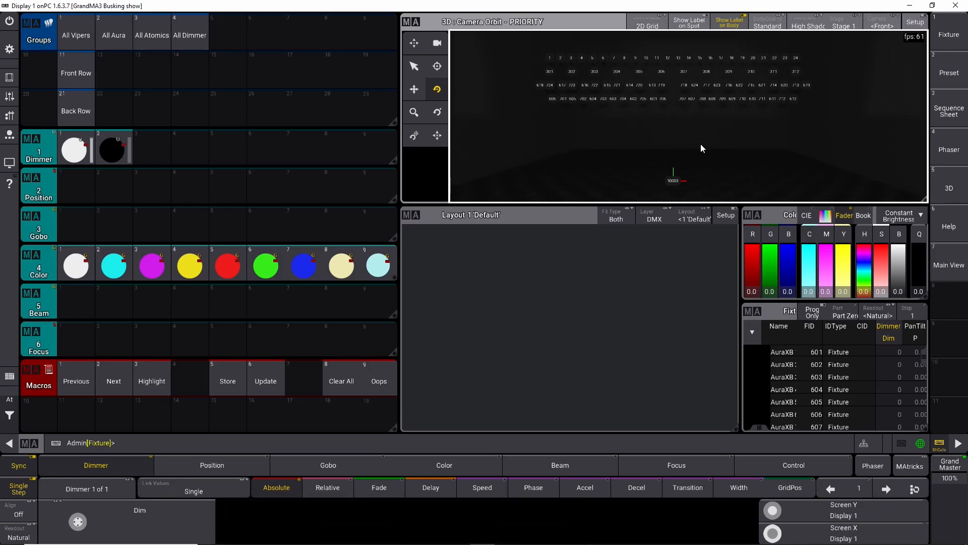
pyautogui.click(80, 29)
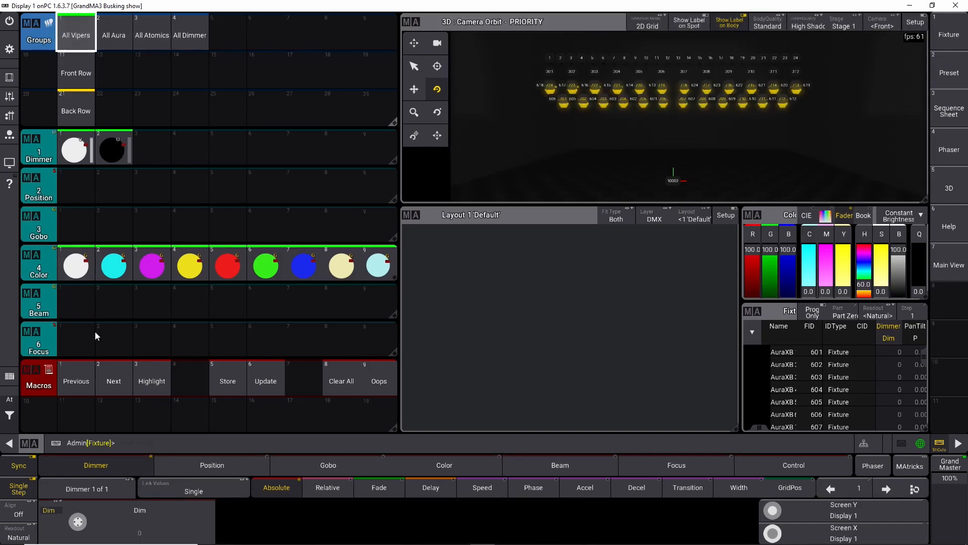
pyautogui.click(76, 148)
# Step: Tilt the Vipers to -62.53 with the Tilt encoder
pyautogui.click(174, 469)
pyautogui.scroll(-10, 252, 522)
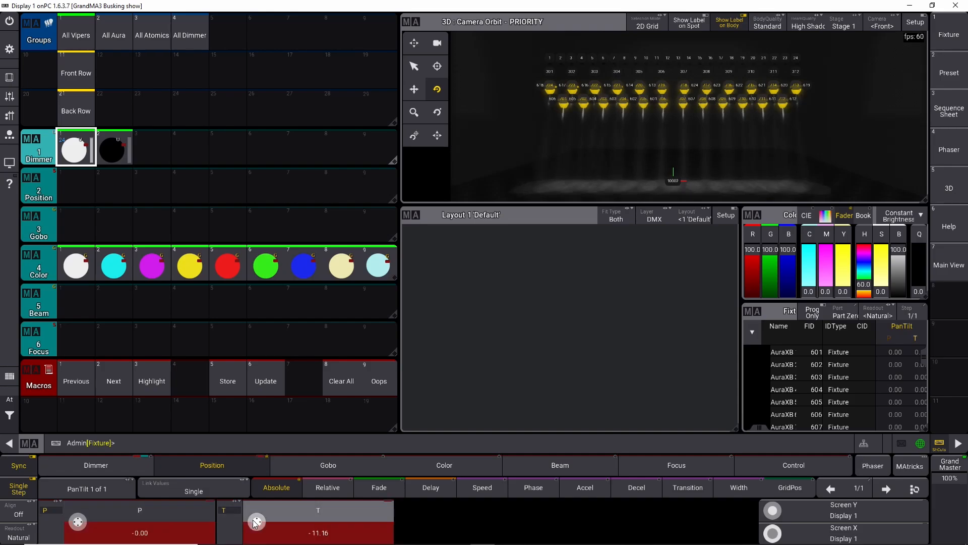
pyautogui.scroll(2, 256, 523)
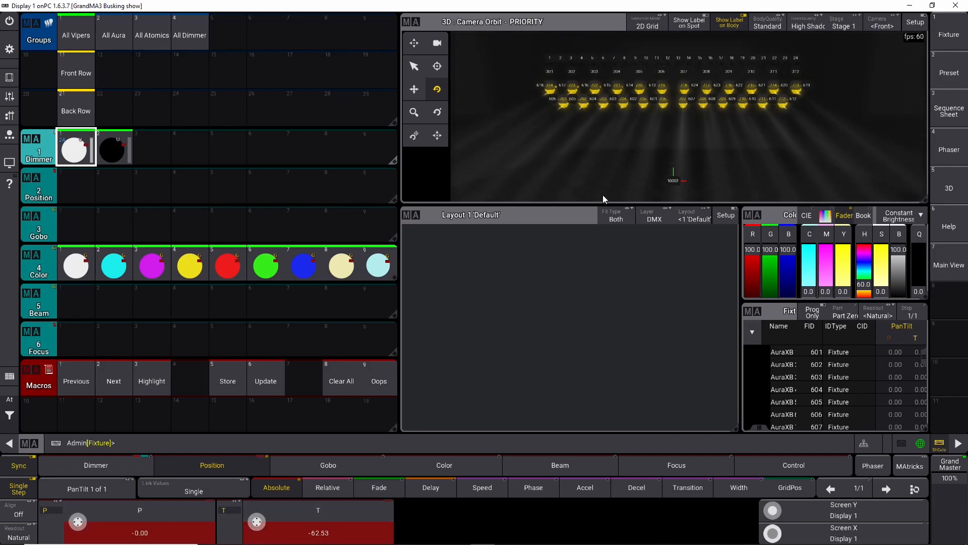
# Step: Zoom and orbit the 3D view to inspect the Viper beams
pyautogui.scroll(3, 603, 195)
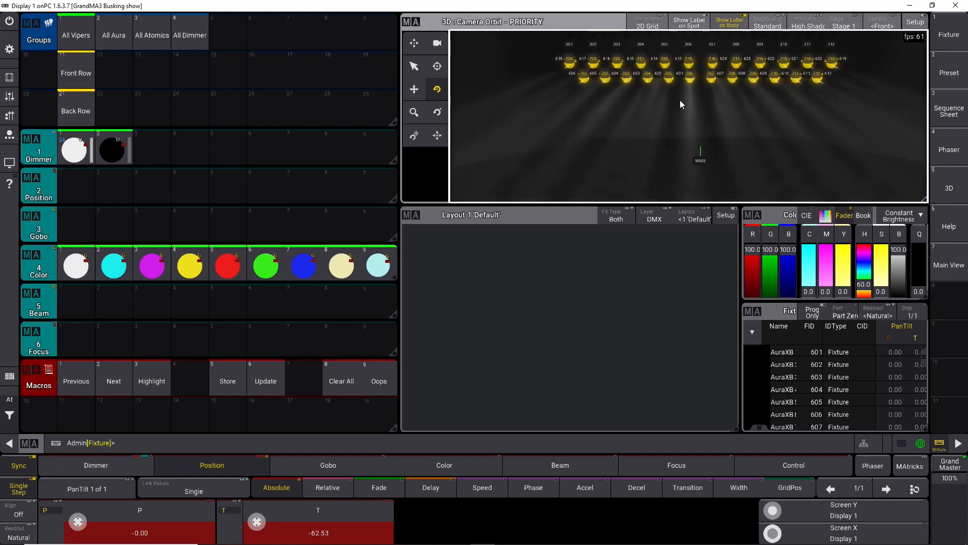
pyautogui.moveTo(680, 100); pyautogui.dragTo(666, 123)
pyautogui.scroll(3, 663, 116)
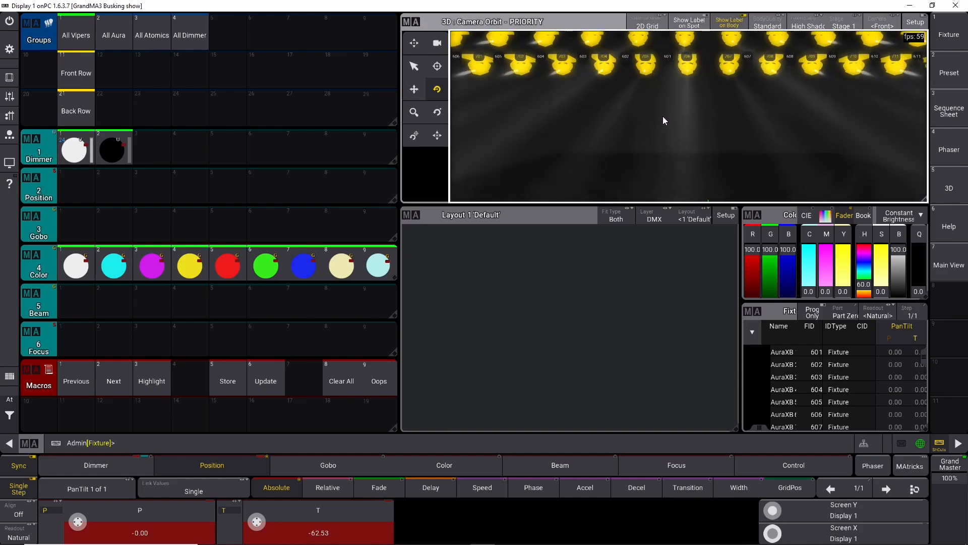
pyautogui.scroll(-5, 663, 116)
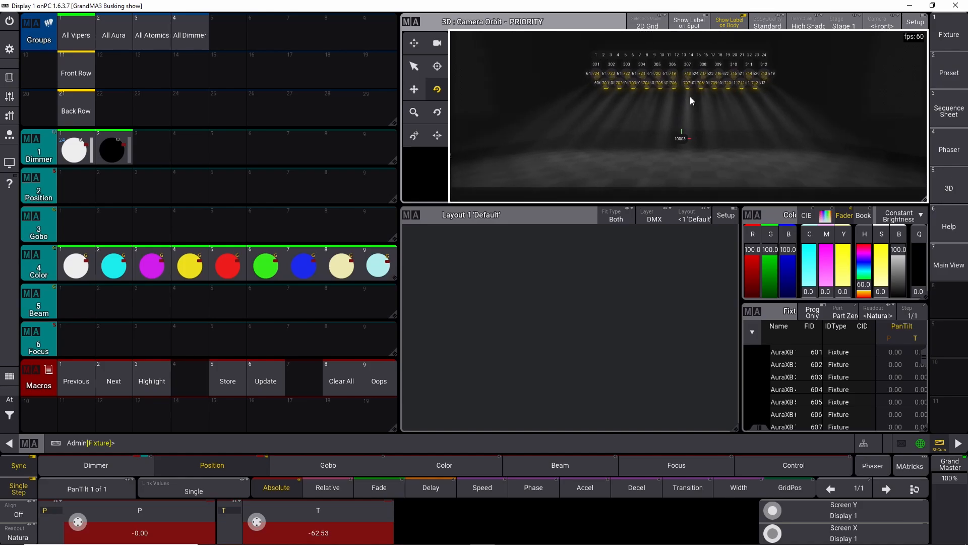
pyautogui.moveTo(690, 96); pyautogui.dragTo(700, 105)
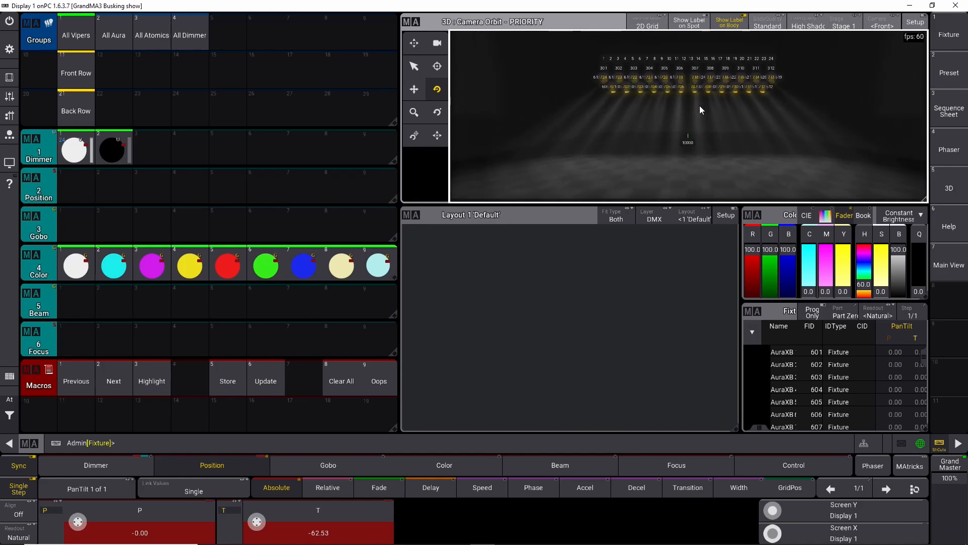
# Step: Reopen the 3D window settings, set Point Light and Ambient to 0%, and raise Beam and Spot to about 350% and 345%
pyautogui.click(411, 22)
pyautogui.moveTo(512, 363); pyautogui.dragTo(509, 391)
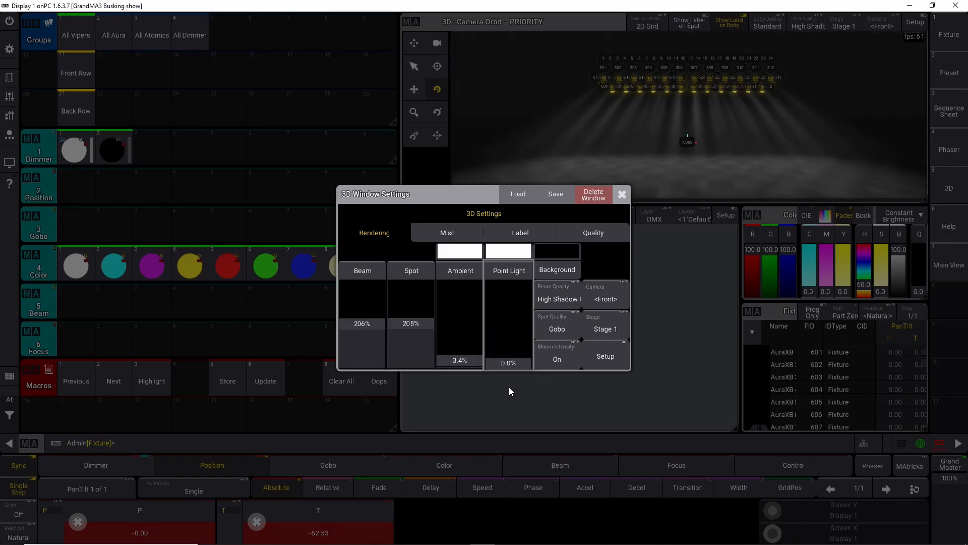
pyautogui.moveTo(466, 358); pyautogui.dragTo(448, 378)
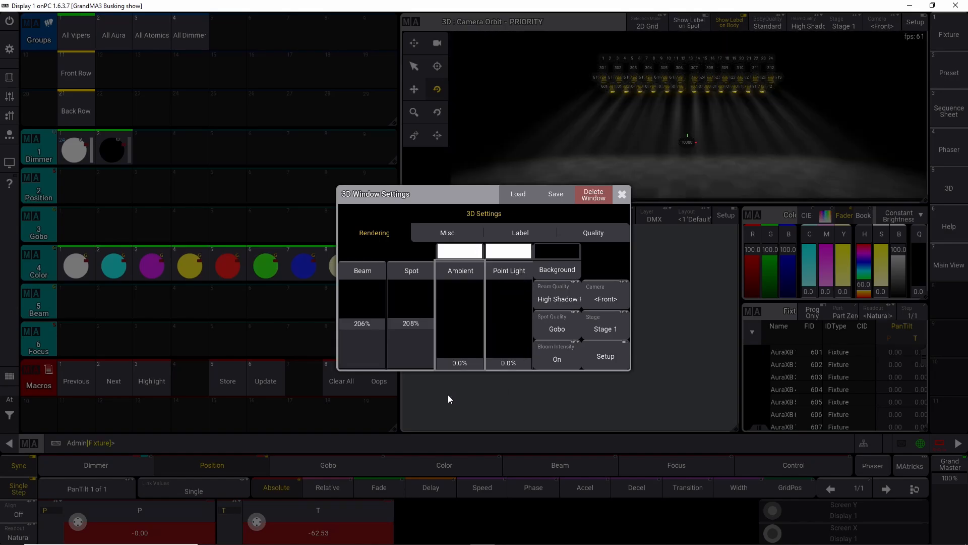
pyautogui.moveTo(372, 323); pyautogui.dragTo(373, 254)
pyautogui.moveTo(422, 337); pyautogui.dragTo(367, 294)
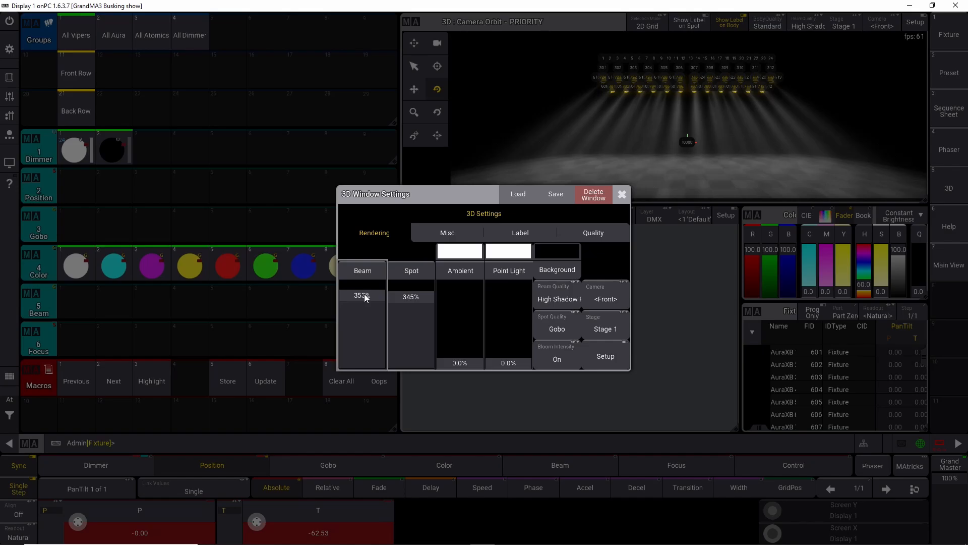
# Step: Close the 3D window settings and turn off the fixture labels shown in the 3D view
pyautogui.click(612, 361)
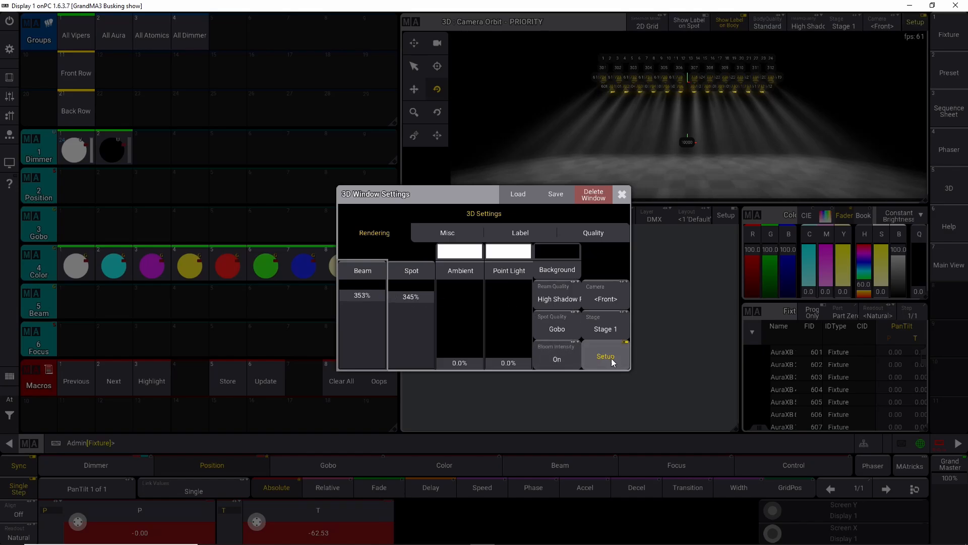
pyautogui.click(609, 356)
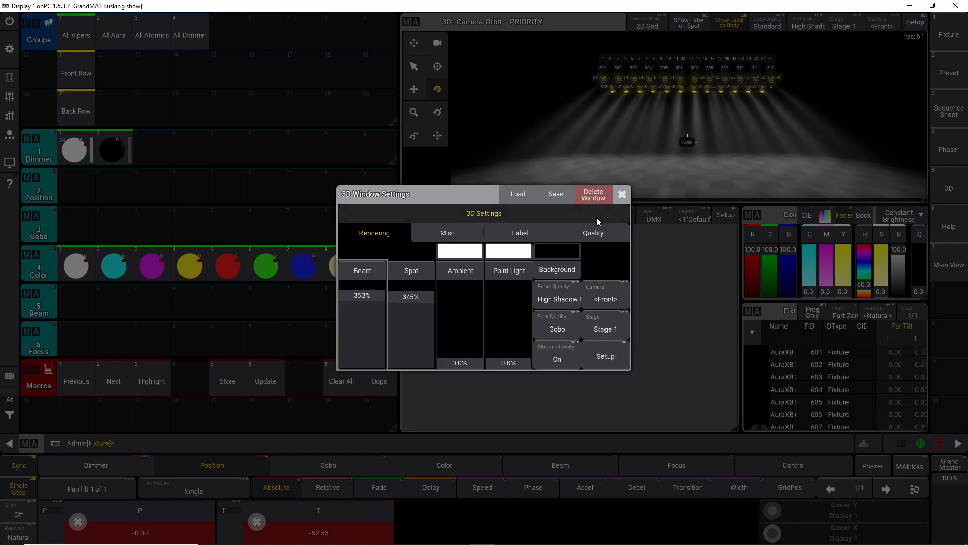
pyautogui.click(622, 197)
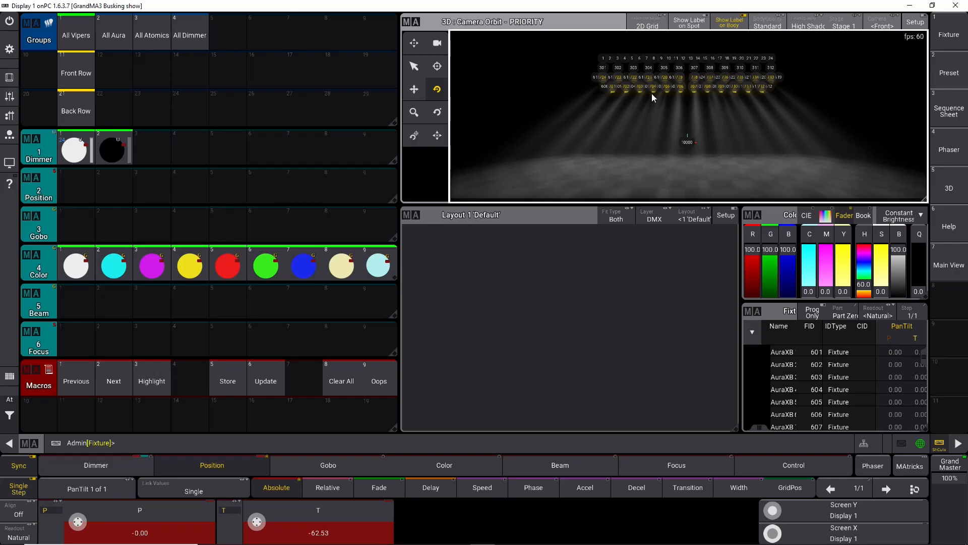
pyautogui.click(730, 22)
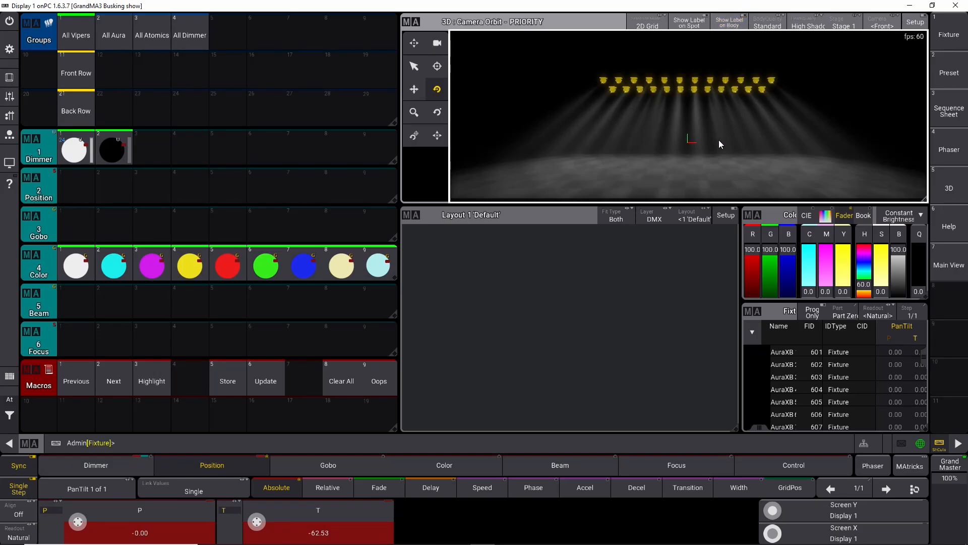
pyautogui.click(690, 24)
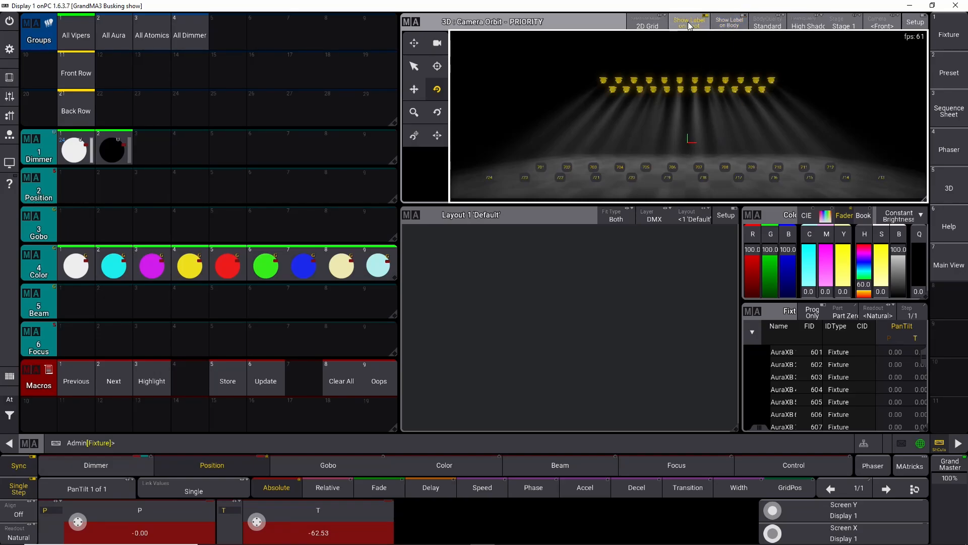
pyautogui.click(729, 22)
pyautogui.click(730, 25)
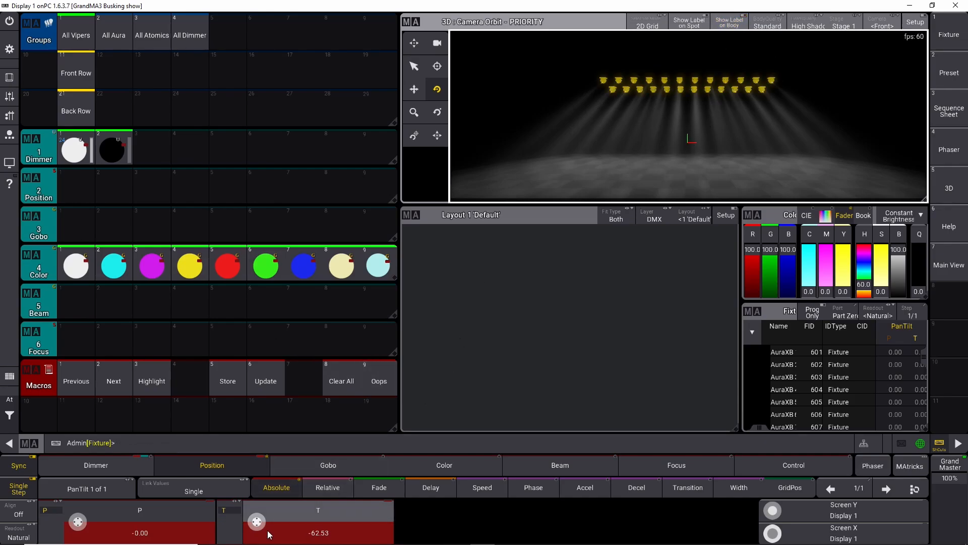
# Step: Tilt the Vipers to -67 with the Tilt encoder
pyautogui.scroll(-5, 258, 527)
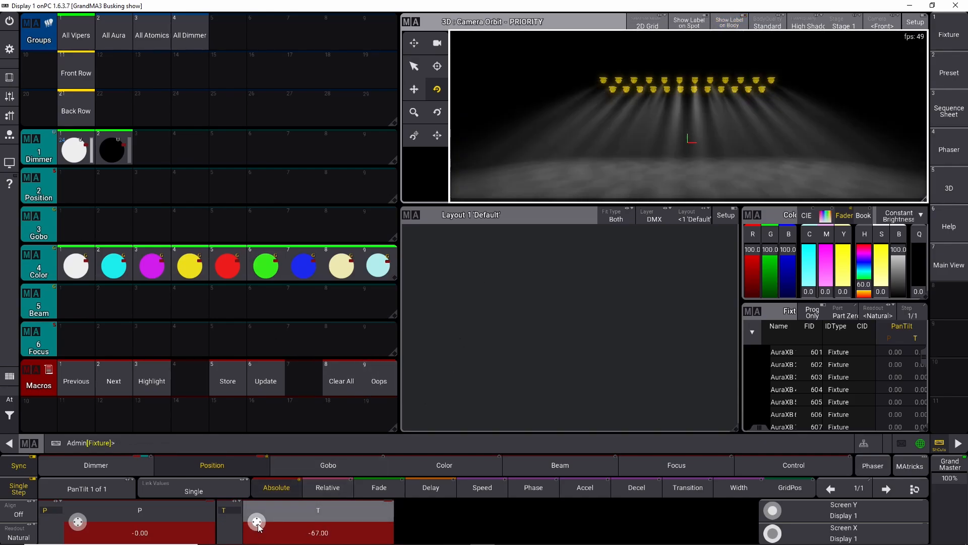
pyautogui.scroll(1, 258, 524)
pyautogui.scroll(-2, 258, 524)
# Step: Clear the programmer, select the All Aura group and apply the first dimmer preset
pyautogui.click(9, 399)
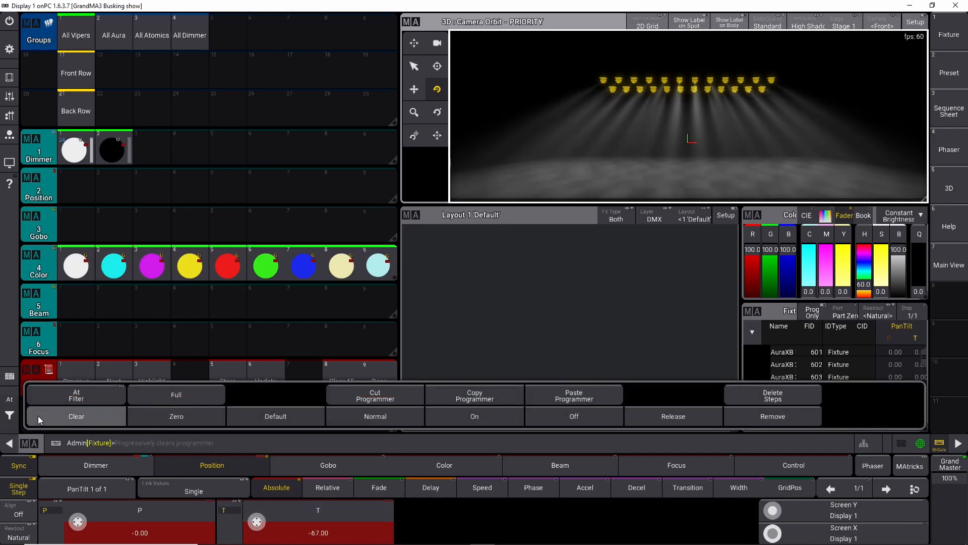
pyautogui.click(39, 417)
pyautogui.click(113, 33)
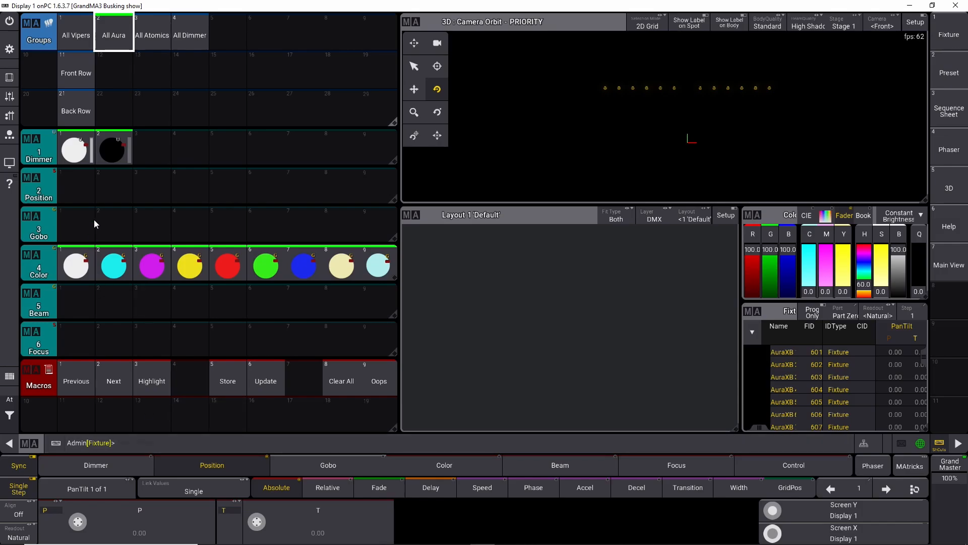
pyautogui.click(74, 153)
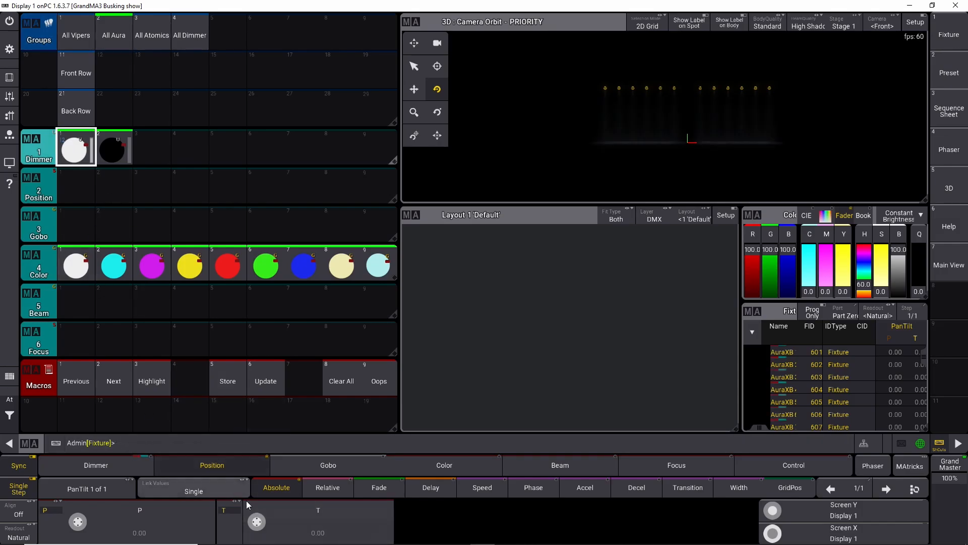
# Step: Tilt the Auras to -52.20 with the Tilt encoder
pyautogui.scroll(-15, 262, 526)
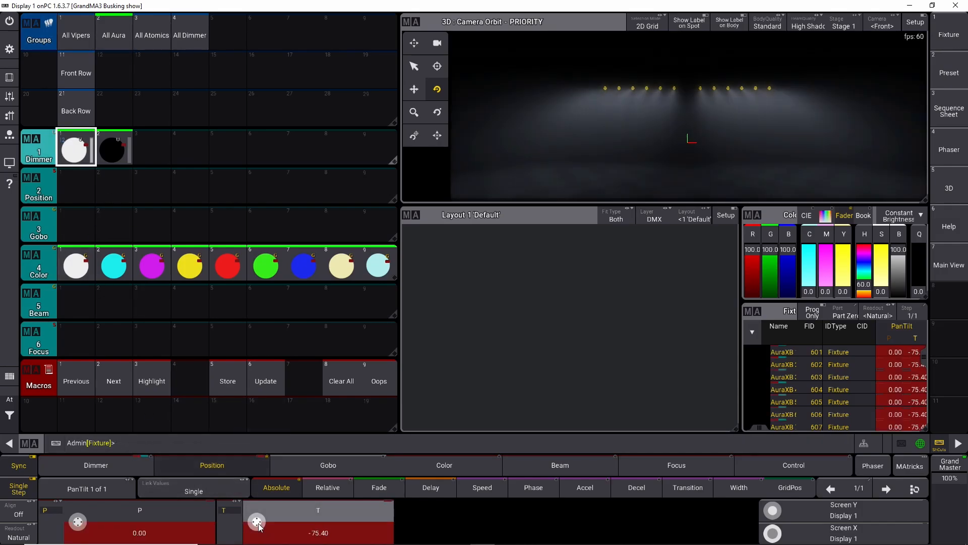
pyautogui.scroll(4, 258, 526)
pyautogui.scroll(2, 258, 526)
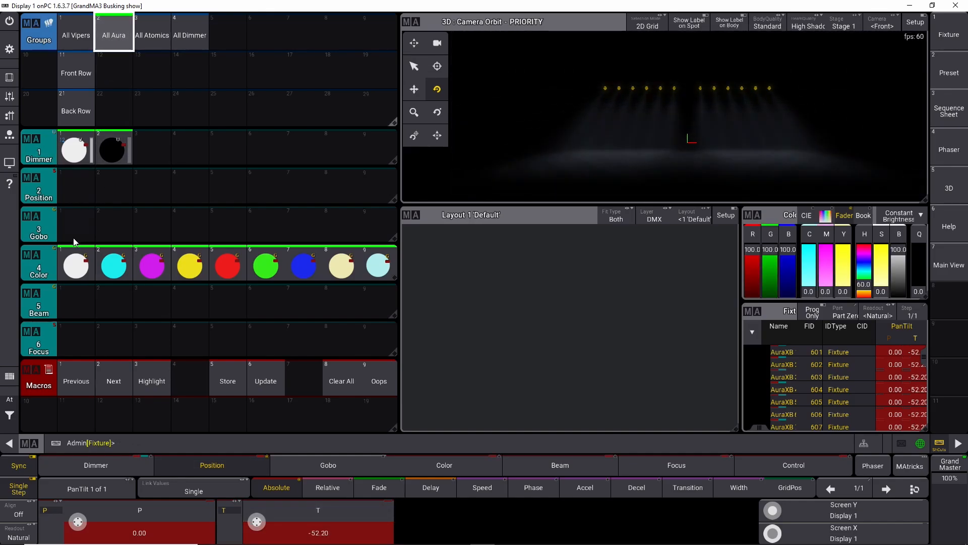
# Step: Clear the programmer and select fixtures 601 Thru from the command line
pyautogui.click(15, 423)
pyautogui.click(15, 422)
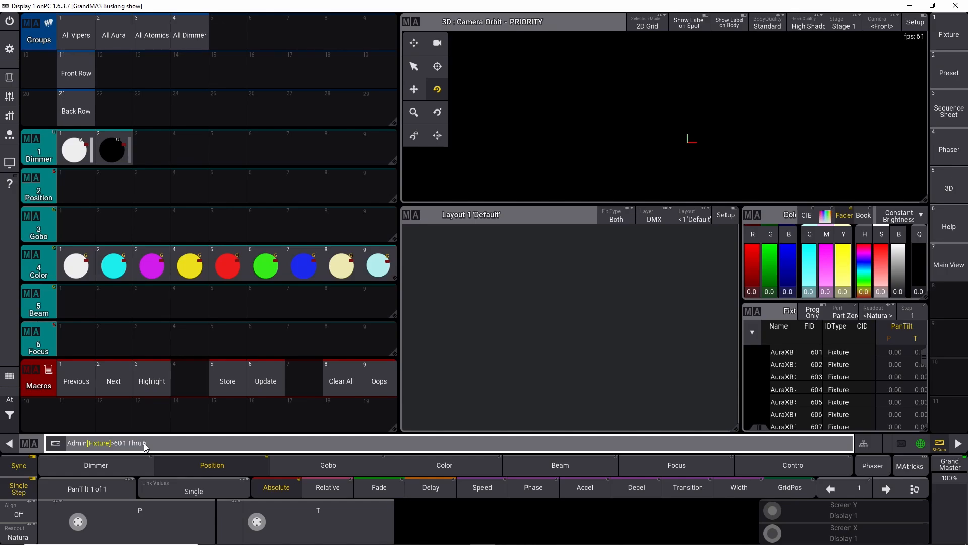
pyautogui.press('Return')
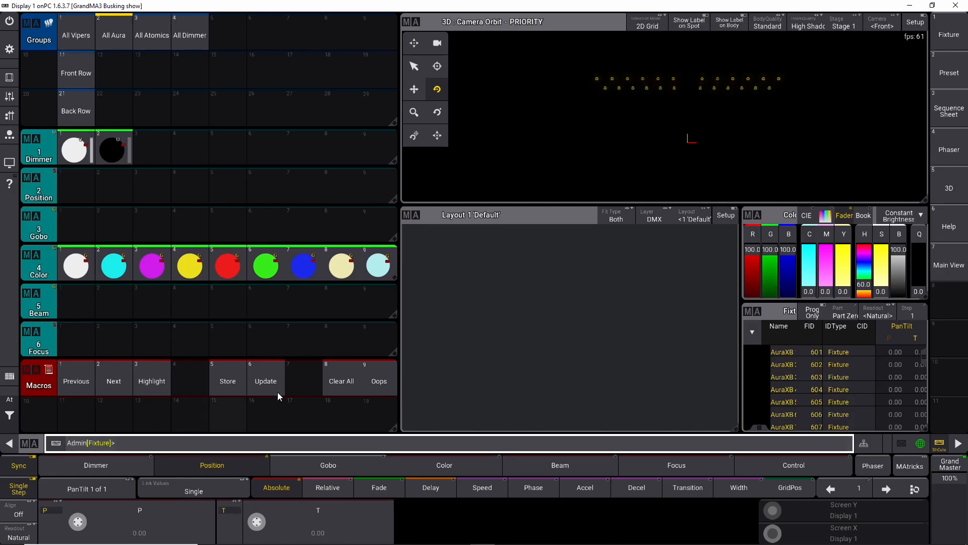
# Step: With Highlight on, store the selected fixtures into the All Aura group
pyautogui.click(150, 383)
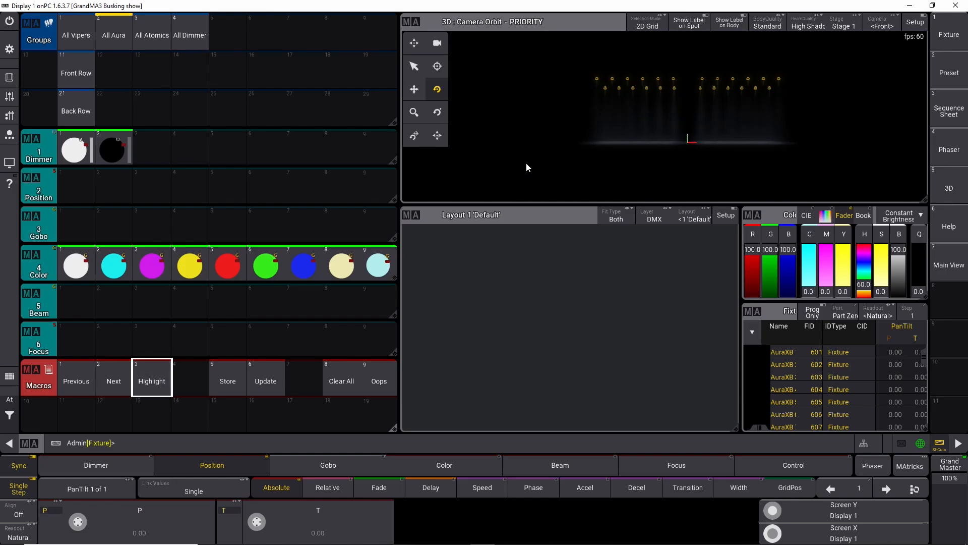
pyautogui.press('s')
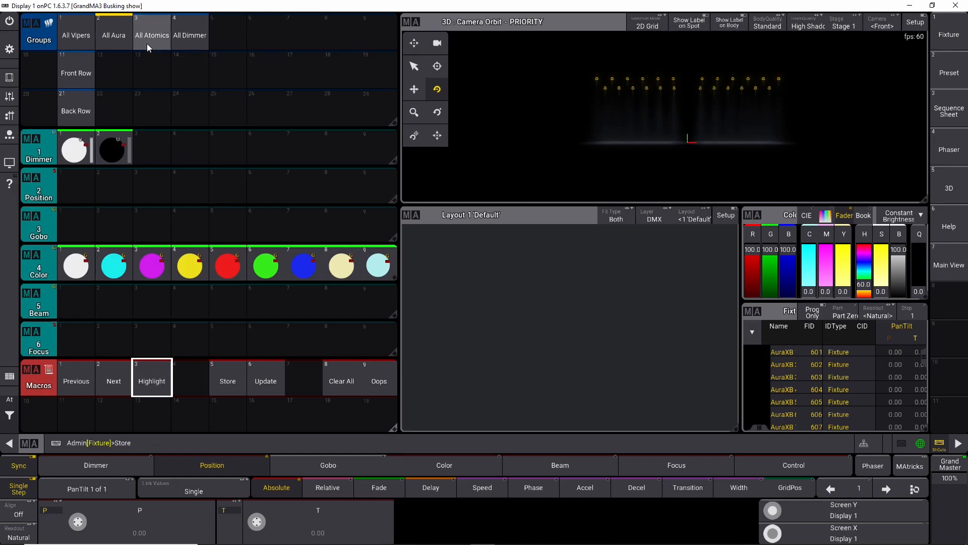
pyautogui.click(114, 38)
pyautogui.click(212, 119)
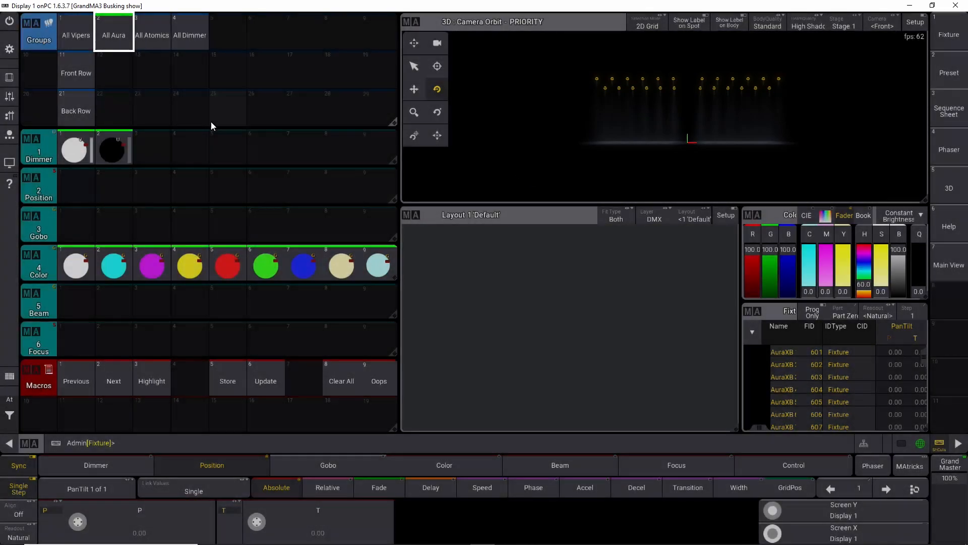
# Step: Clear the programmer, select the All Aura group and tilt it to -67.66 with the Tilt encoder
pyautogui.click(10, 419)
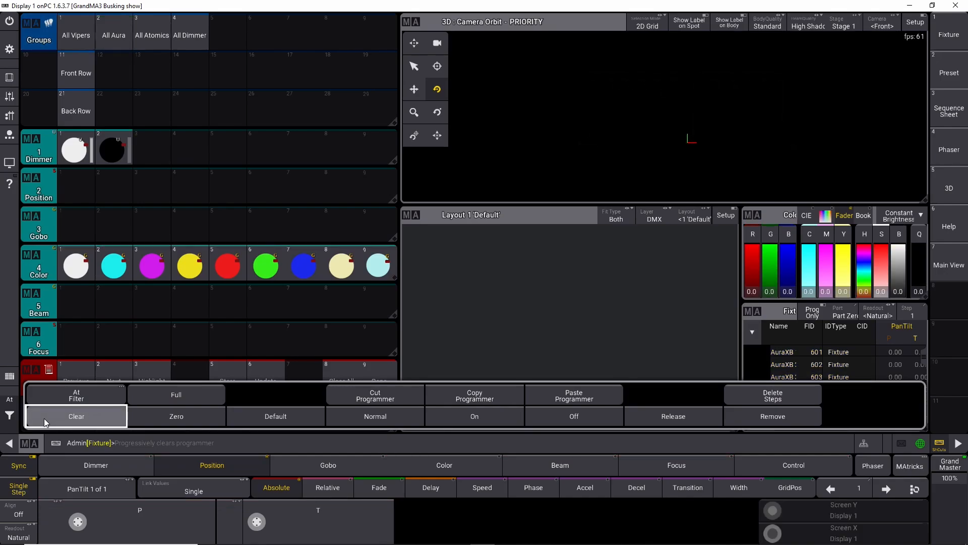
pyautogui.click(8, 422)
pyautogui.click(125, 43)
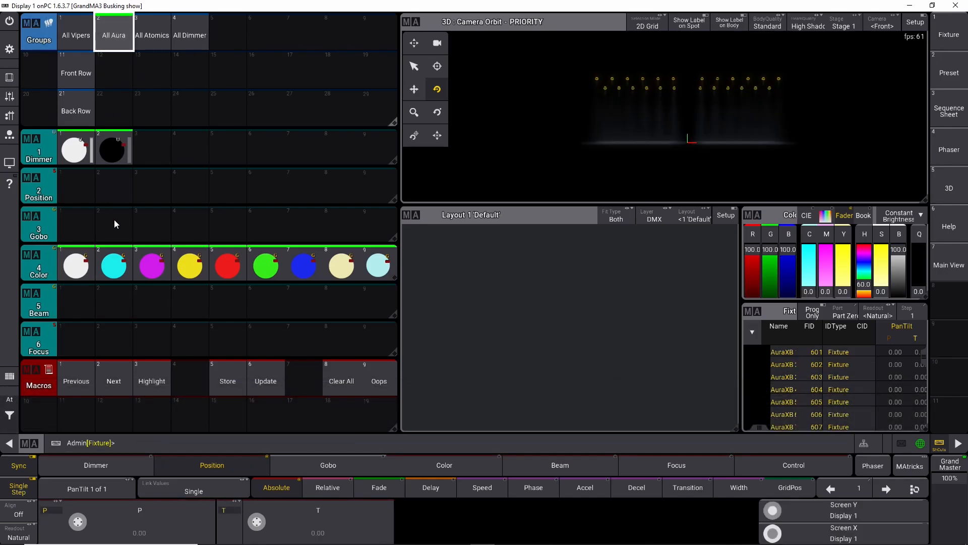
pyautogui.scroll(-9, 257, 520)
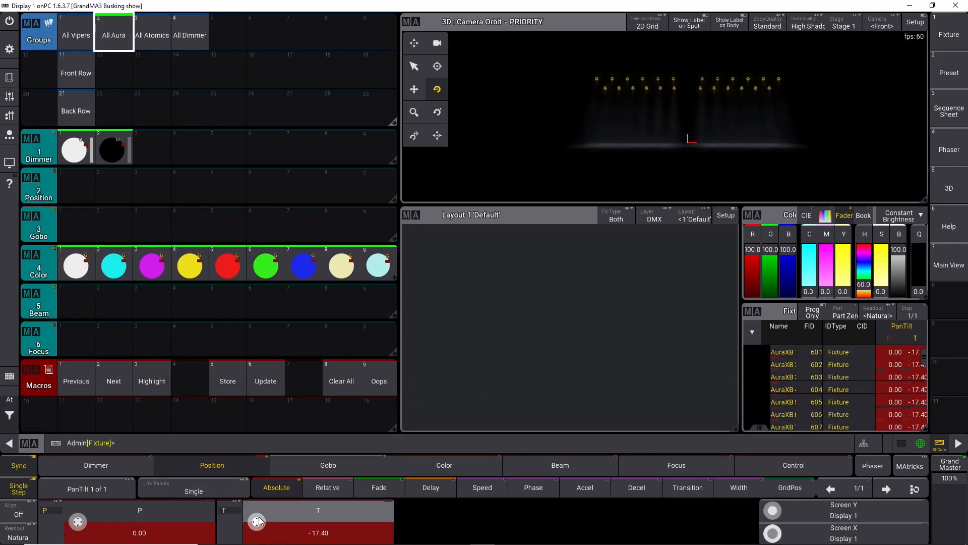
pyautogui.scroll(-3, 258, 520)
# Step: Apply the first dimmer preset to the Auras and try the cyan, magenta, yellow and white color presets
pyautogui.click(75, 161)
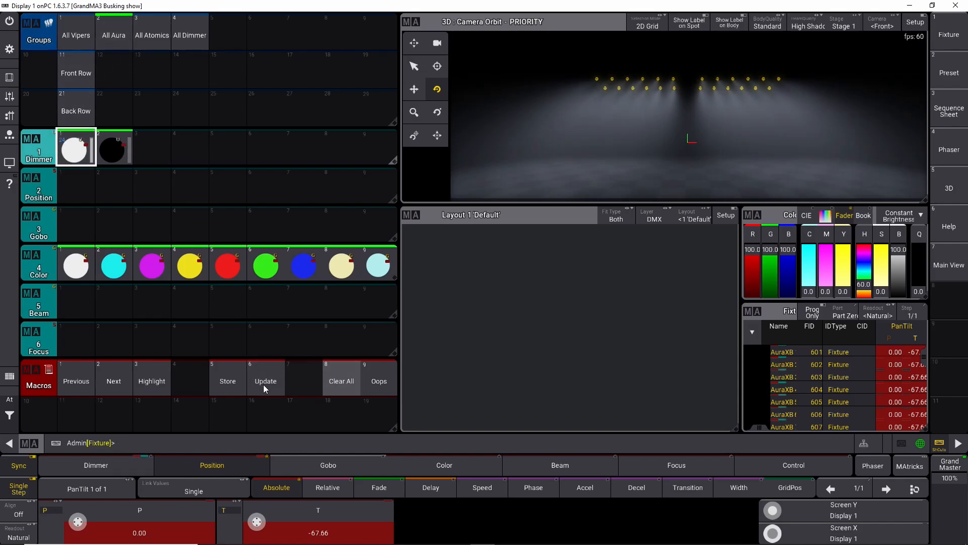
pyautogui.click(114, 275)
pyautogui.click(151, 270)
pyautogui.click(188, 270)
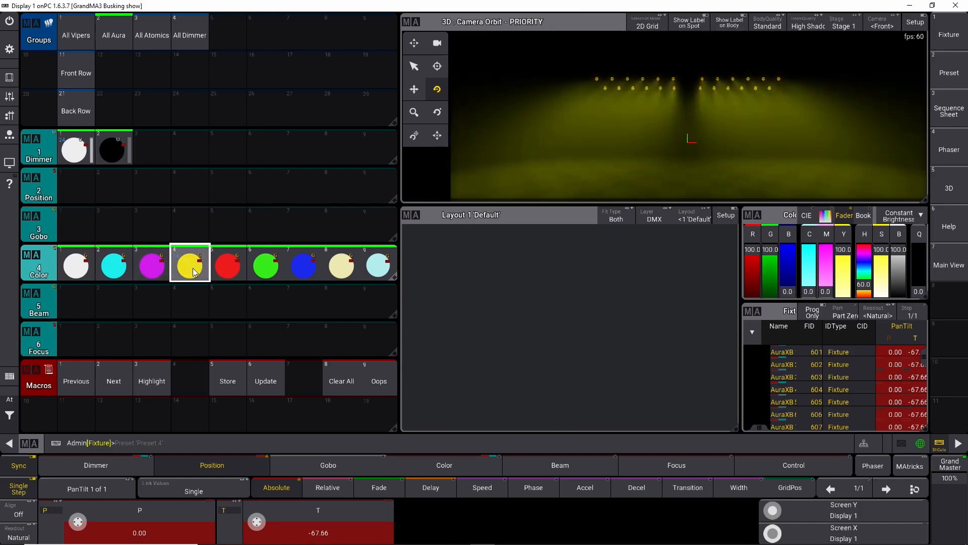
pyautogui.click(76, 264)
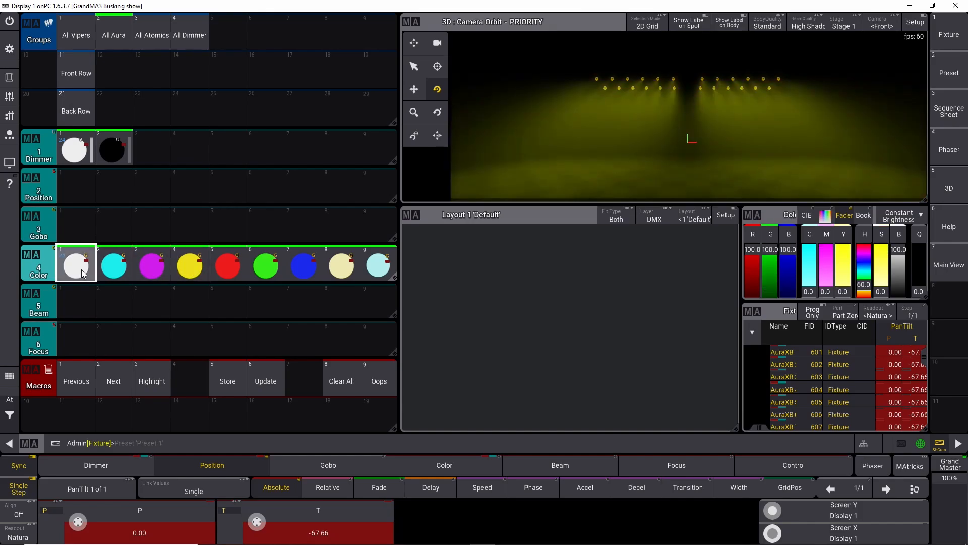
# Step: Set the Auras' Zoom to 11 with the Zoom encoder in the Focus feature
pyautogui.click(560, 464)
pyautogui.click(650, 466)
pyautogui.moveTo(268, 527)
pyautogui.moveTo(257, 521); pyautogui.dragTo(238, 513)
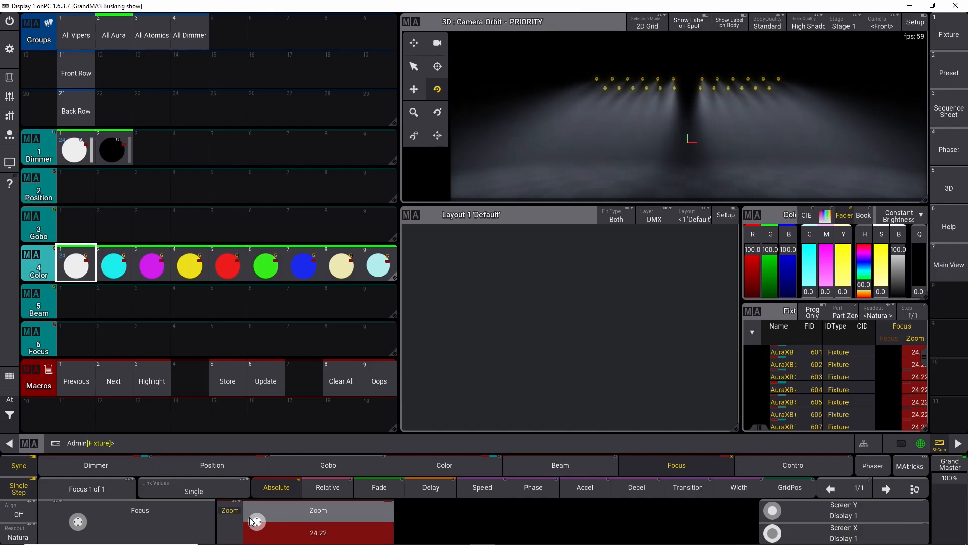
pyautogui.scroll(-10, 256, 522)
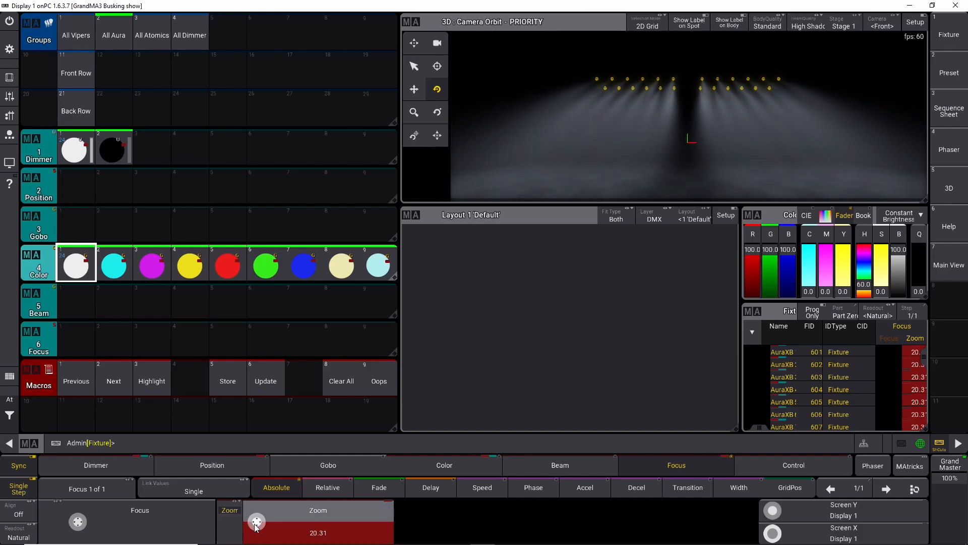
pyautogui.scroll(-4, 258, 523)
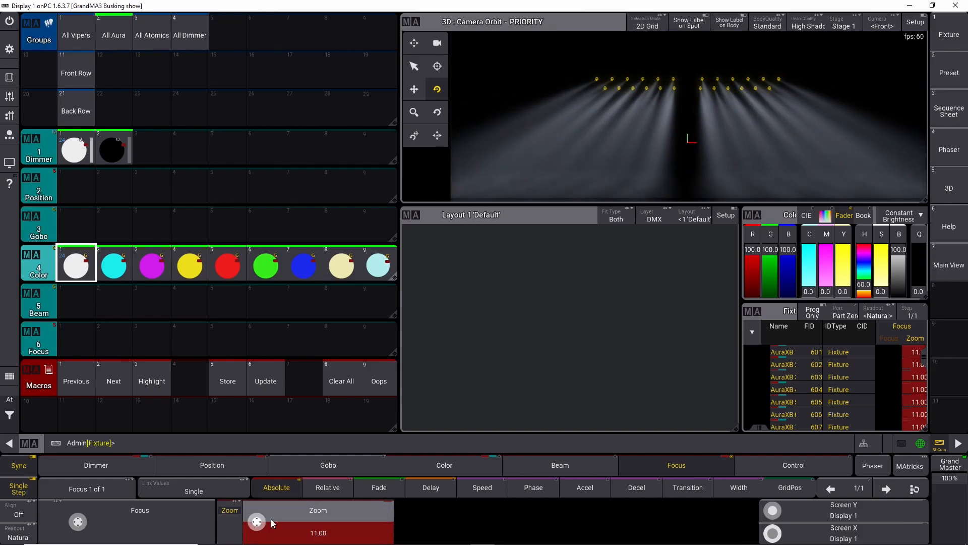
# Step: Clear the programmer and select fixtures 601 Thru 12 from the command line
pyautogui.click(12, 418)
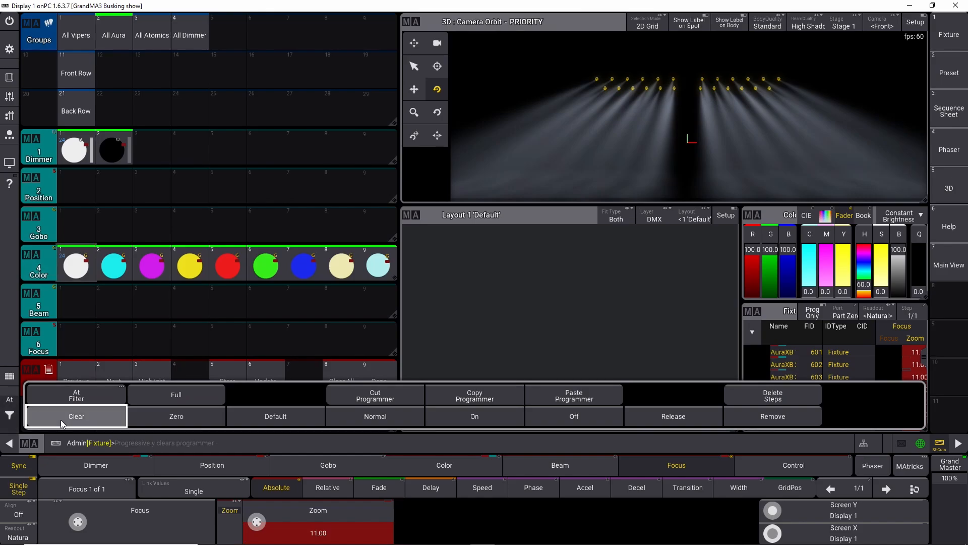
pyautogui.click(61, 419)
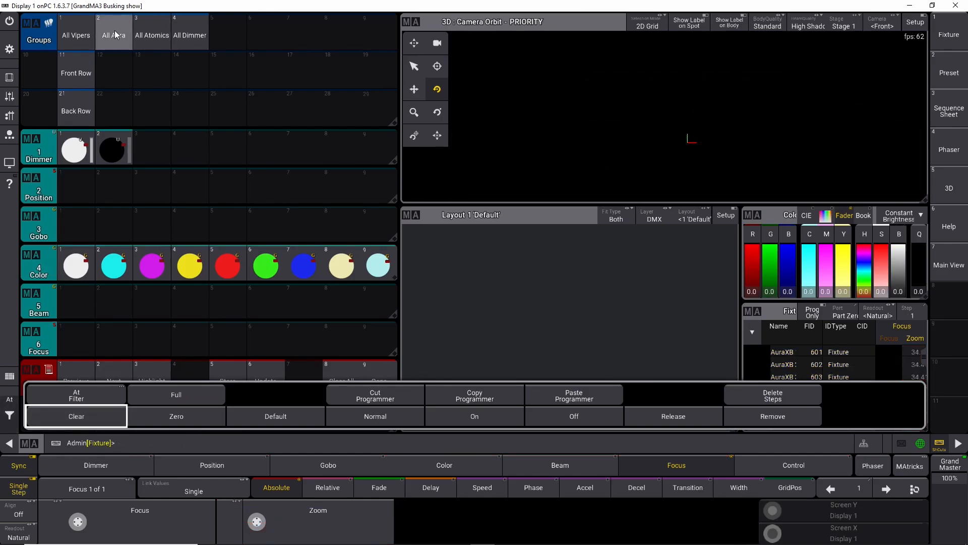
pyautogui.click(116, 34)
pyautogui.click(10, 416)
pyautogui.click(47, 414)
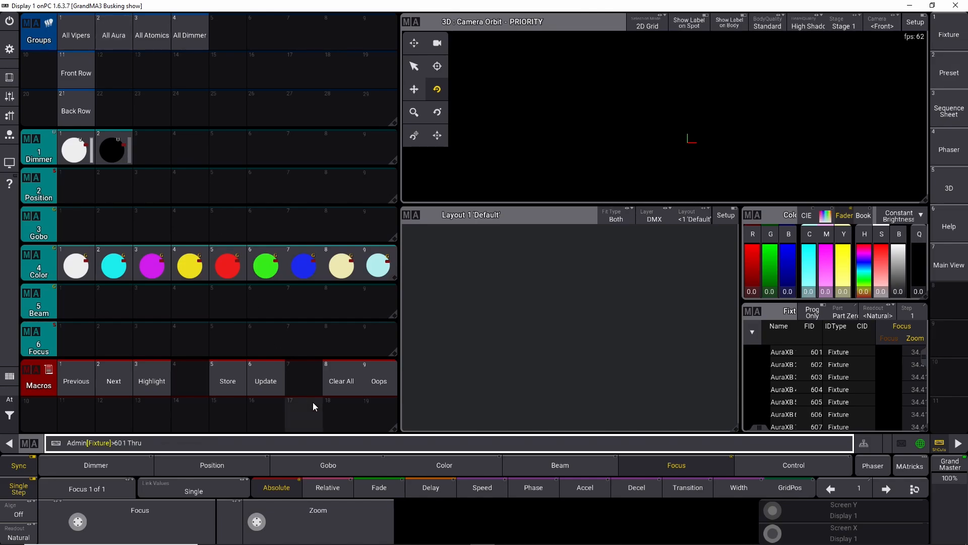
pyautogui.write('12')
pyautogui.press('Return')
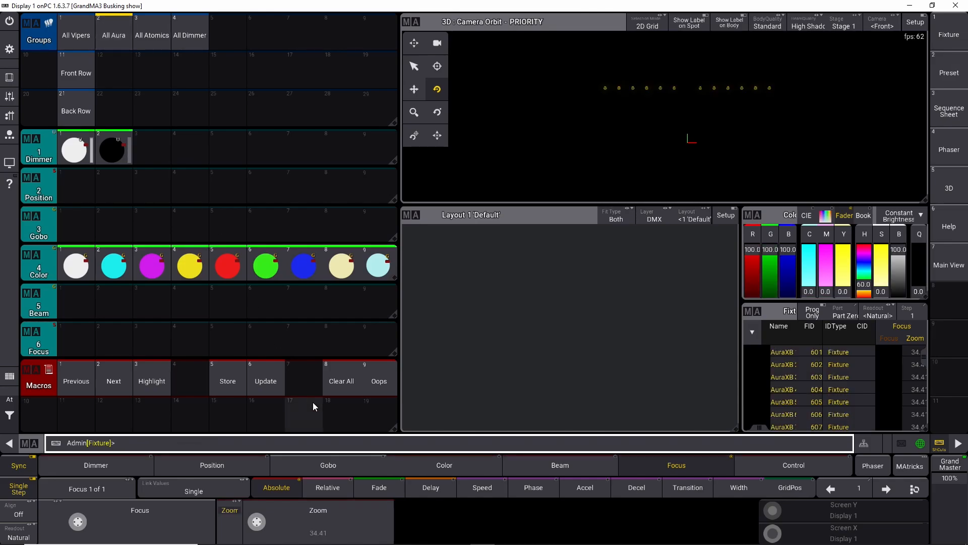
# Step: With Highlight on, store the selected fixtures as group 12
pyautogui.click(165, 386)
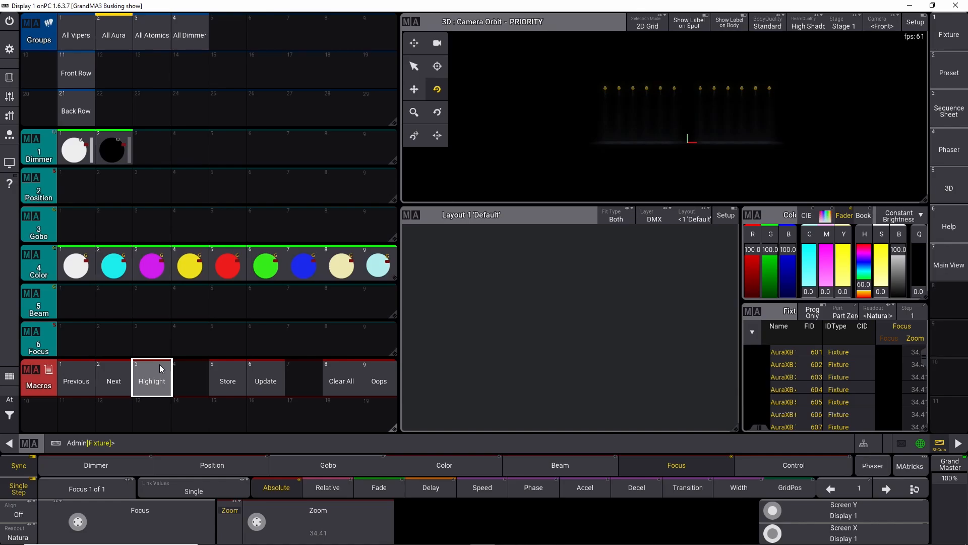
pyautogui.press('s')
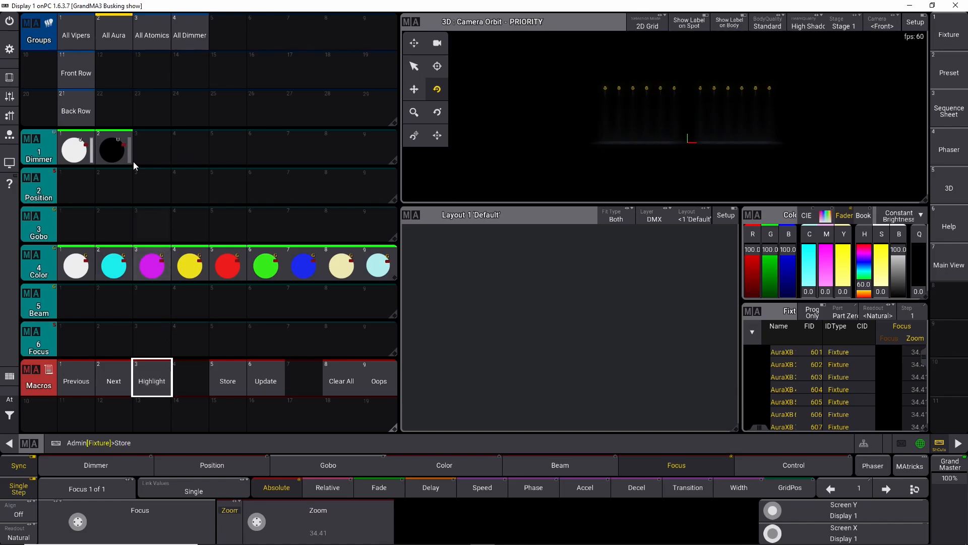
pyautogui.click(107, 71)
# Step: Label group 12 as "Front Row"
pyautogui.click(107, 71)
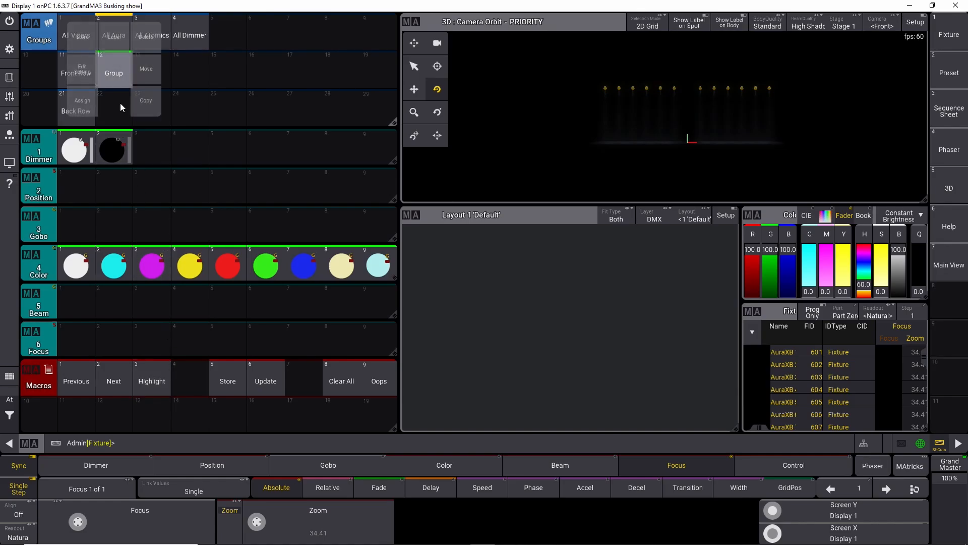
pyautogui.click(115, 40)
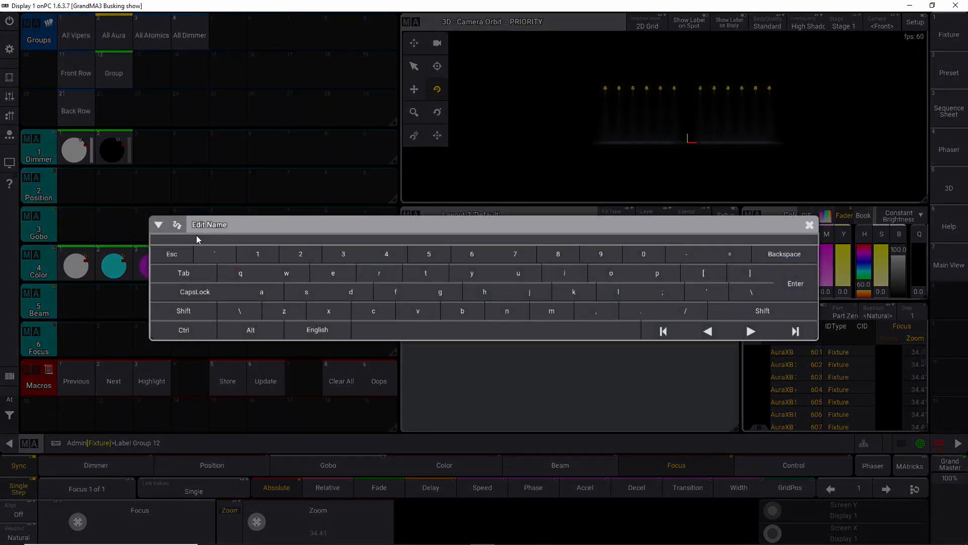
pyautogui.write('Fro')
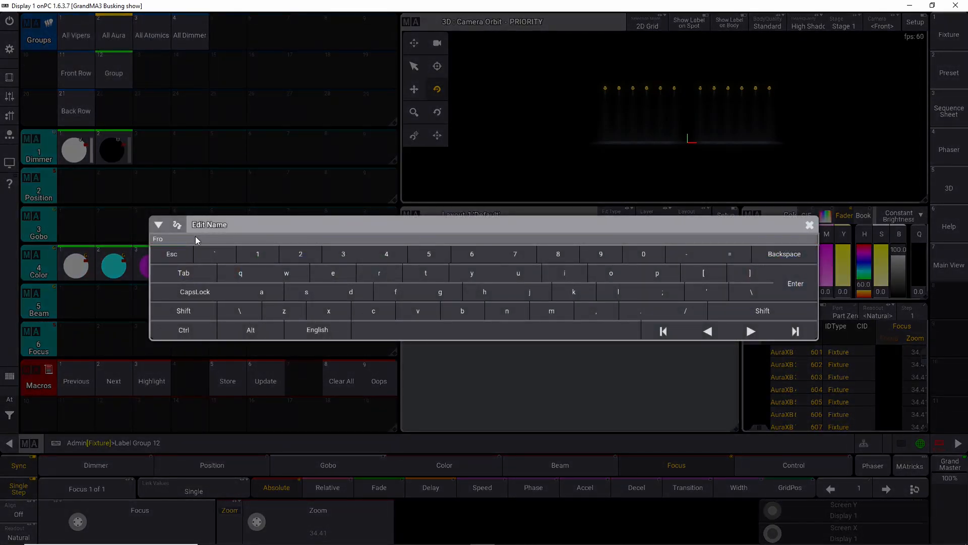
pyautogui.write('nt Row')
pyautogui.press('Return')
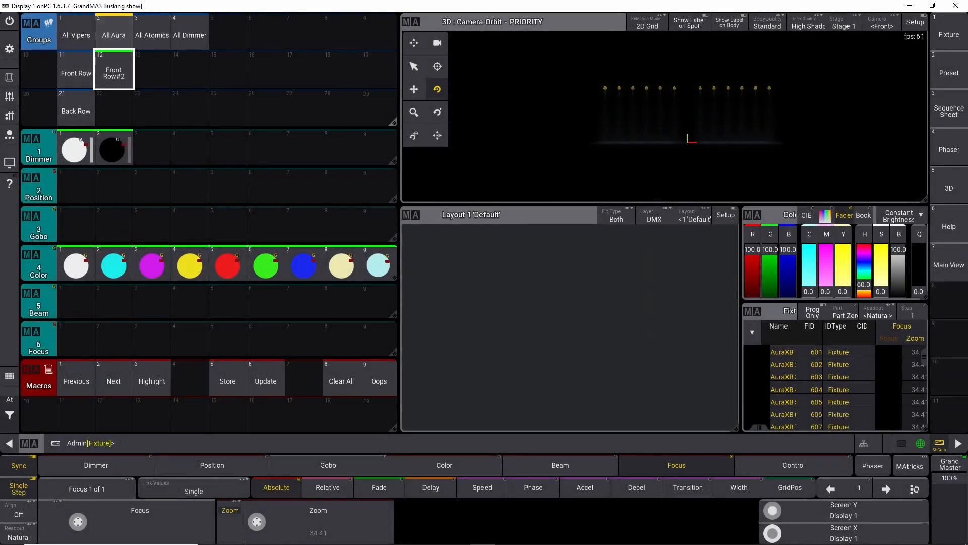
# Step: Clear the programmer, select the All Aura fixtures and store them as group 22
pyautogui.click(9, 401)
pyautogui.click(50, 422)
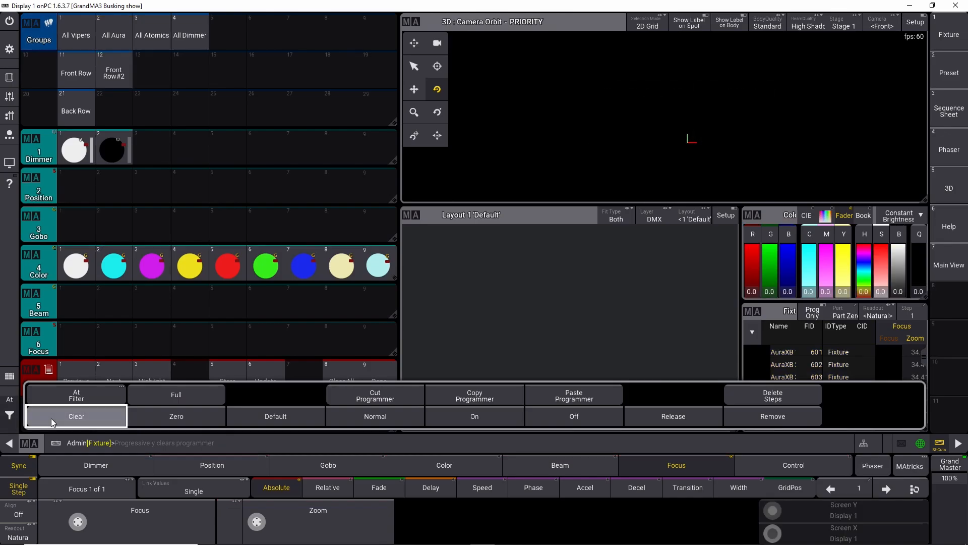
pyautogui.click(111, 40)
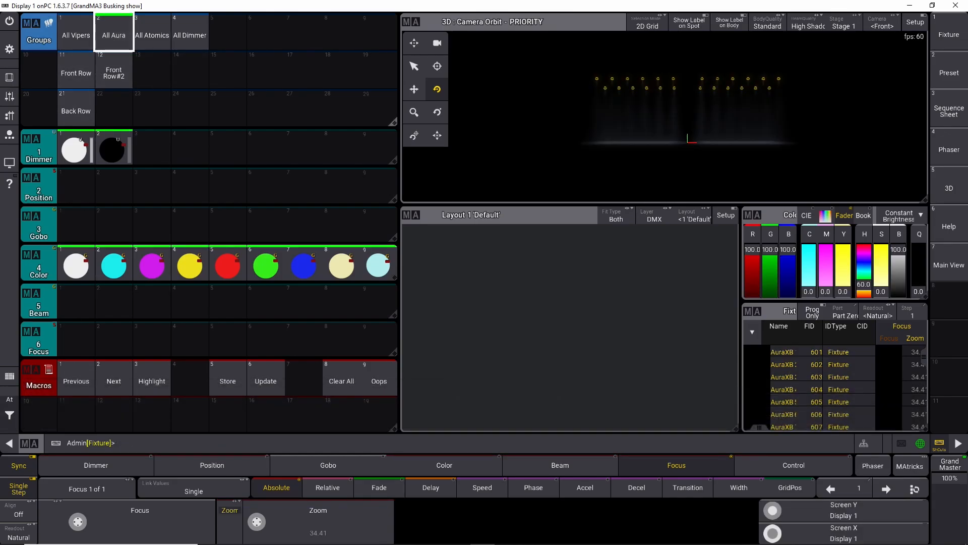
pyautogui.click(9, 78)
pyautogui.click(816, 361)
pyautogui.click(958, 22)
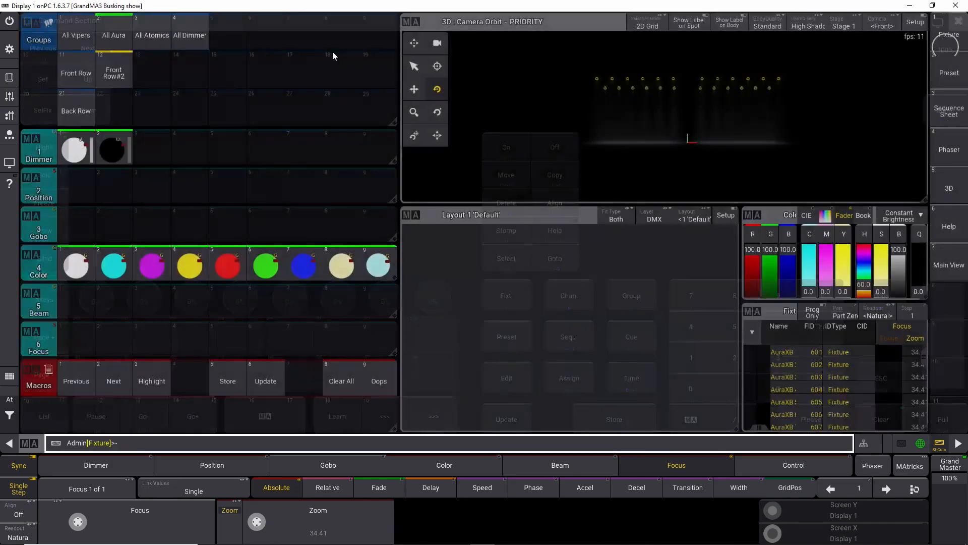
pyautogui.click(116, 75)
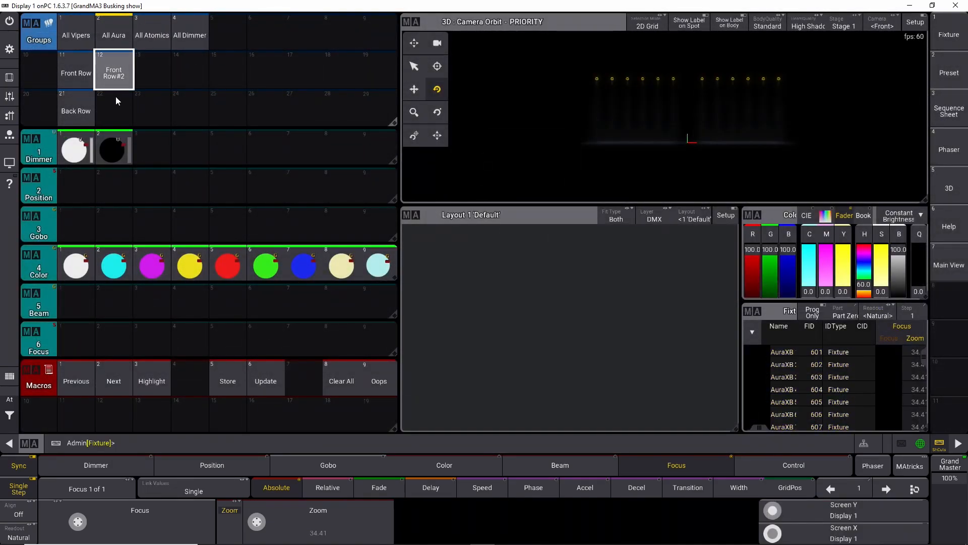
pyautogui.click(113, 114)
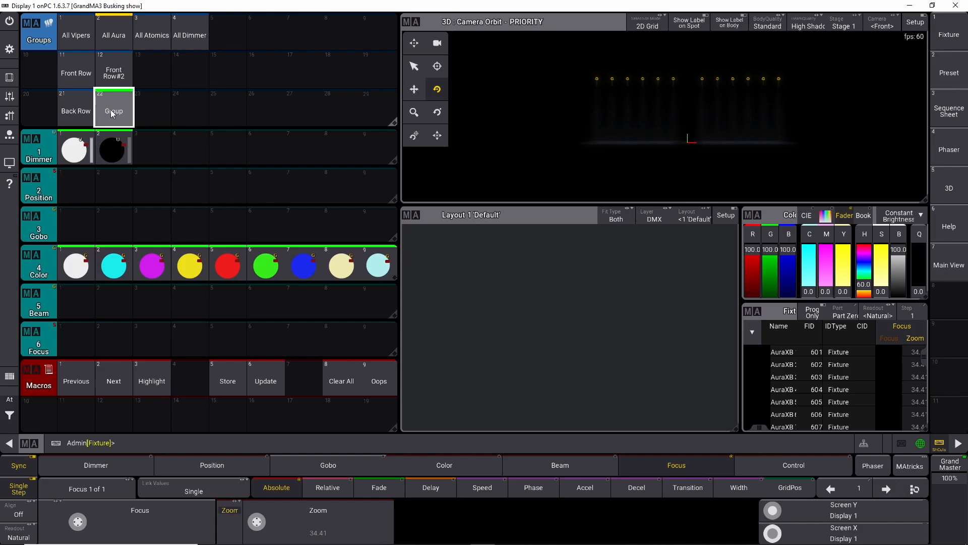
# Step: Swap groups 12 and 22 so the new group sits in slot 12
pyautogui.moveTo(111, 110); pyautogui.dragTo(185, 70)
pyautogui.click(159, 71)
pyautogui.click(107, 107)
pyautogui.click(120, 72)
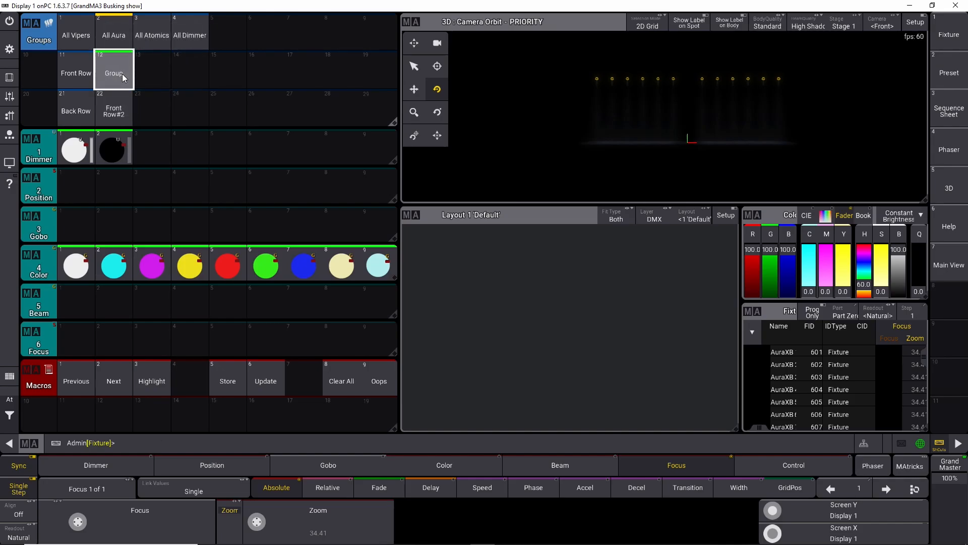
# Step: Label group 12 as "Aura Top"
pyautogui.moveTo(112, 68); pyautogui.dragTo(113, 41)
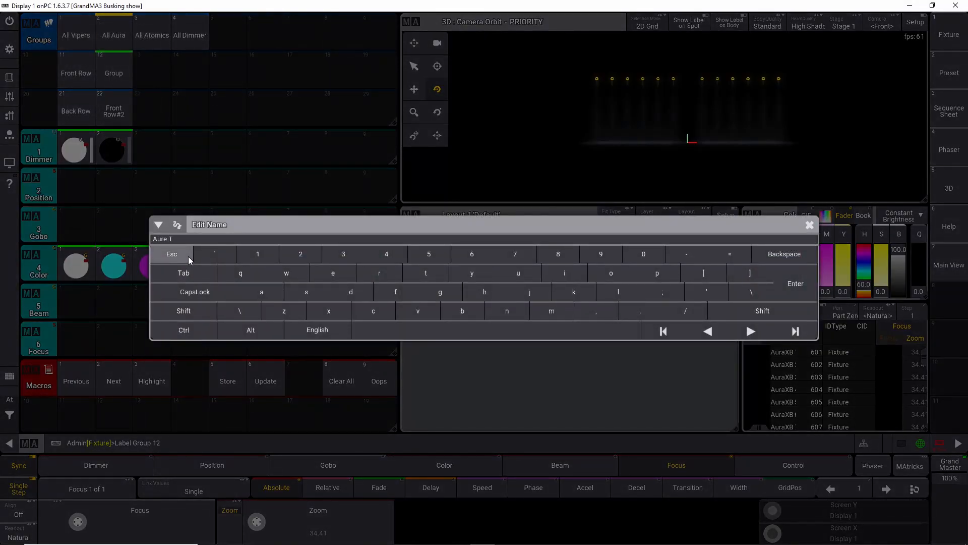
pyautogui.press('Return')
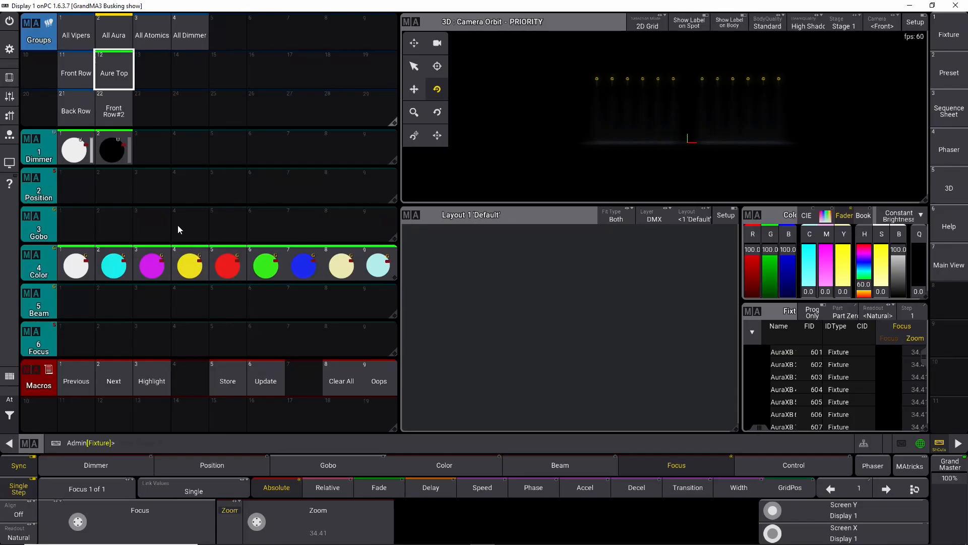
pyautogui.moveTo(114, 65); pyautogui.dragTo(124, 32)
pyautogui.write('Aura Top')
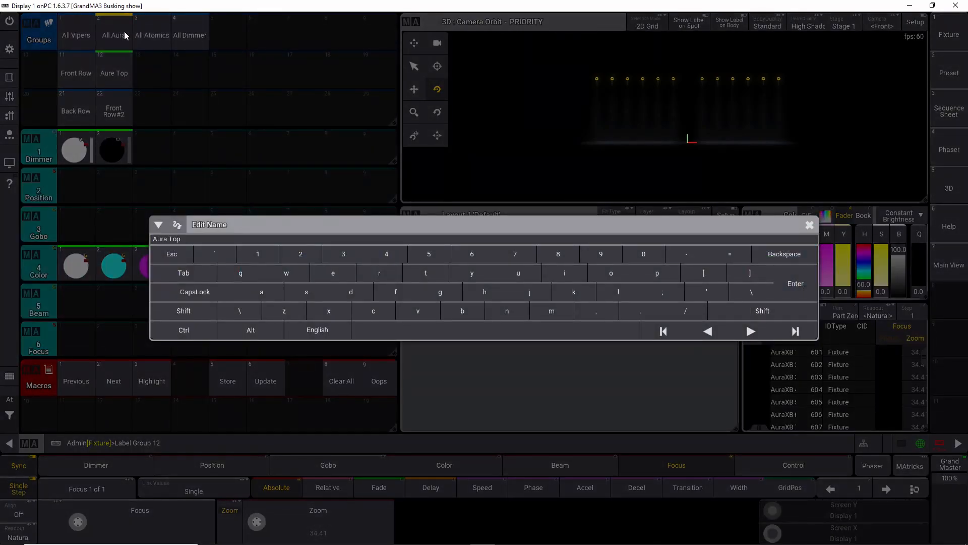
pyautogui.press('Escape')
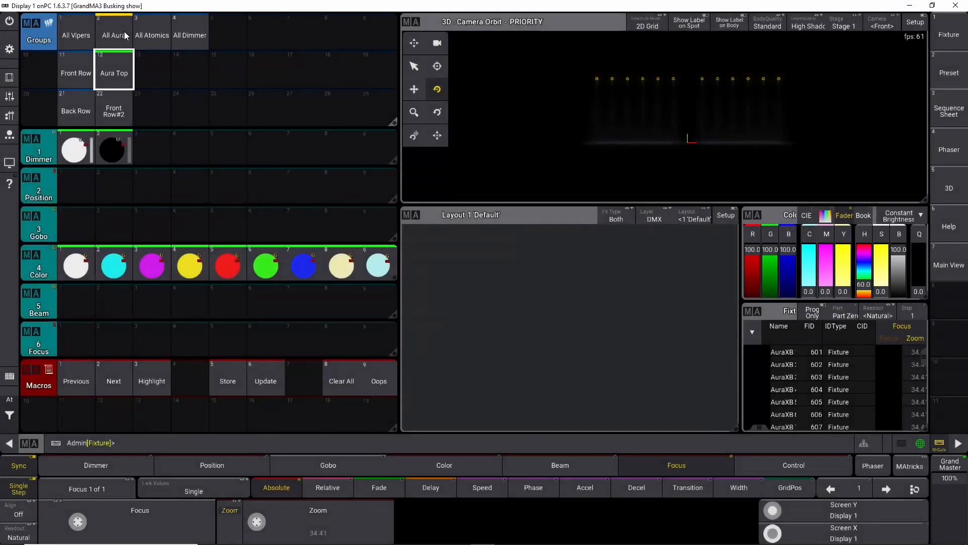
# Step: Label group 22 as "Aura Down"
pyautogui.click(117, 112)
pyautogui.moveTo(117, 112); pyautogui.dragTo(121, 78)
pyautogui.write('Aura')
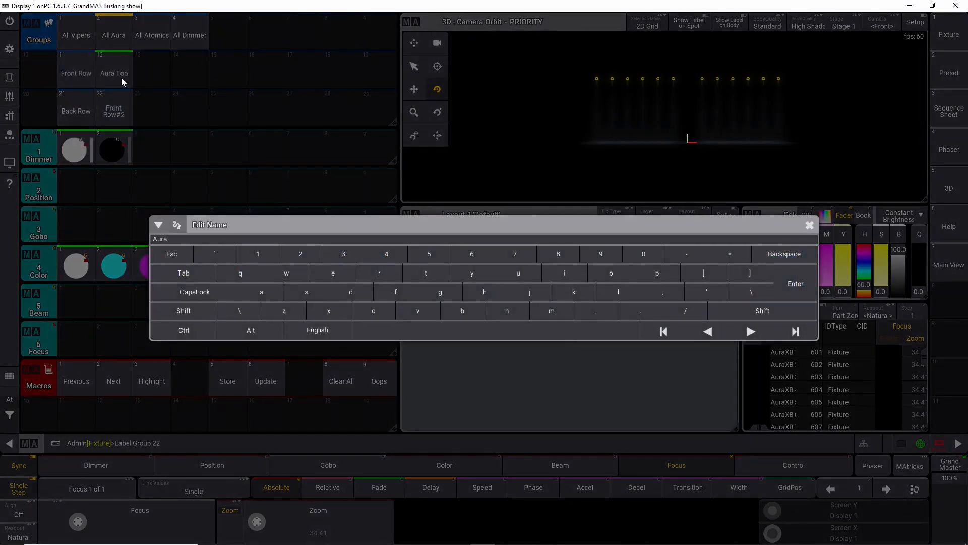
pyautogui.write(' Down')
pyautogui.press('Return')
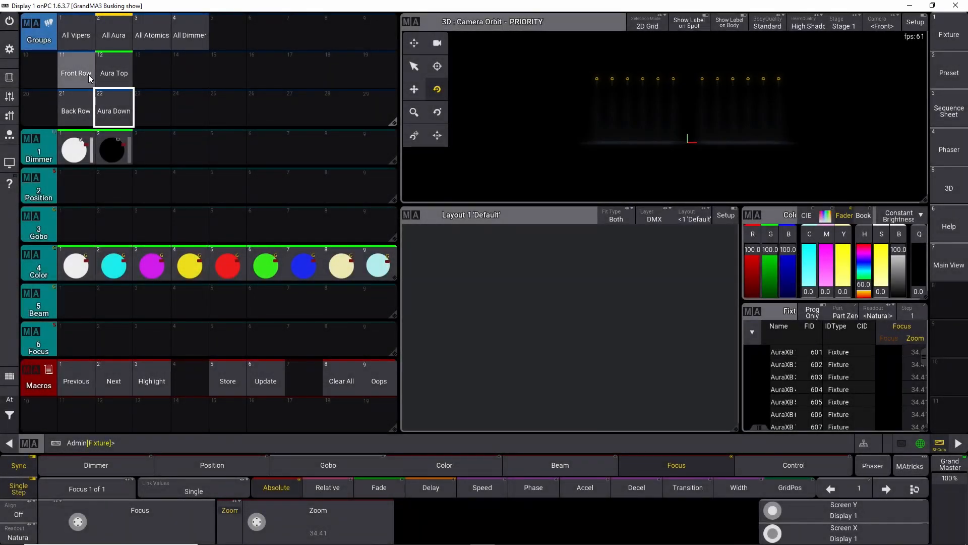
# Step: Label group 11 as "Viper Top"
pyautogui.click(74, 71)
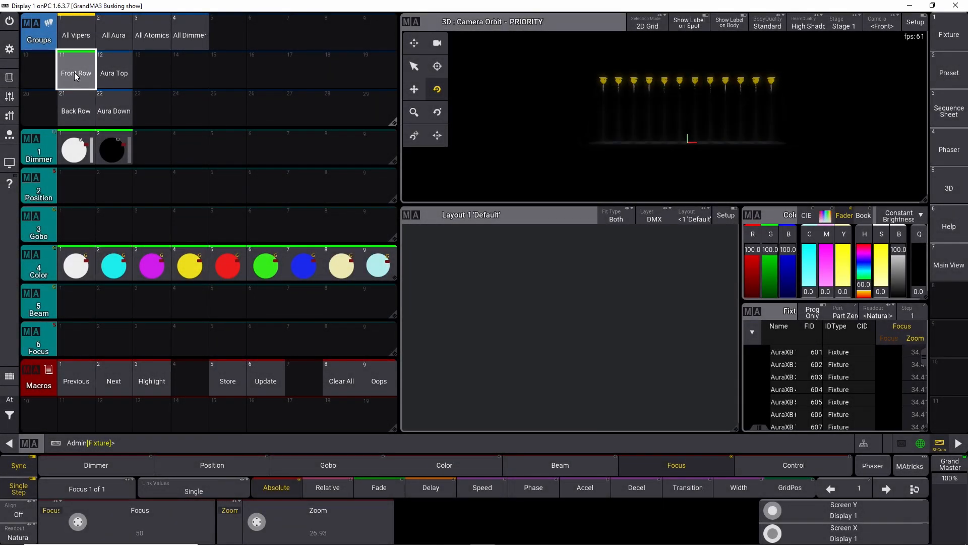
pyautogui.press('e')
pyautogui.press('Escape')
pyautogui.click(941, 444)
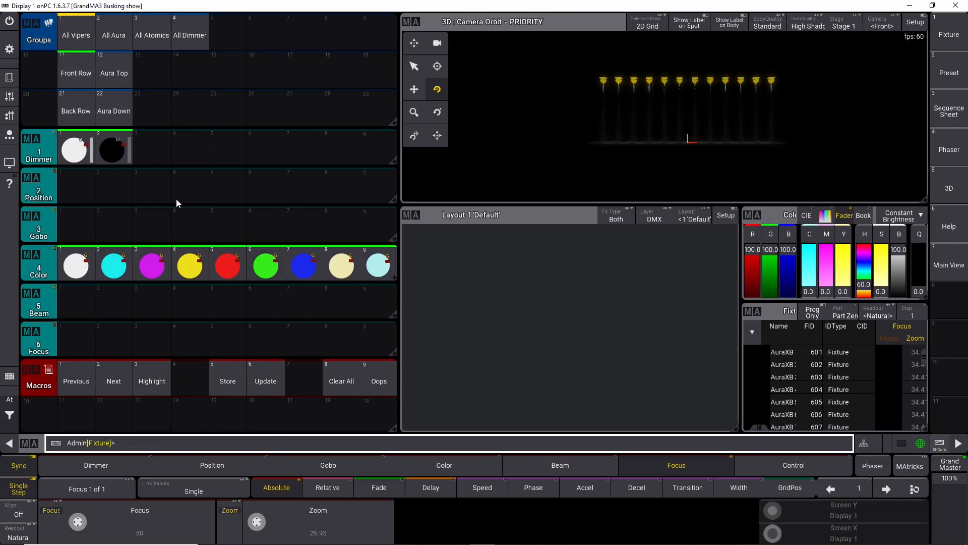
pyautogui.press('Return')
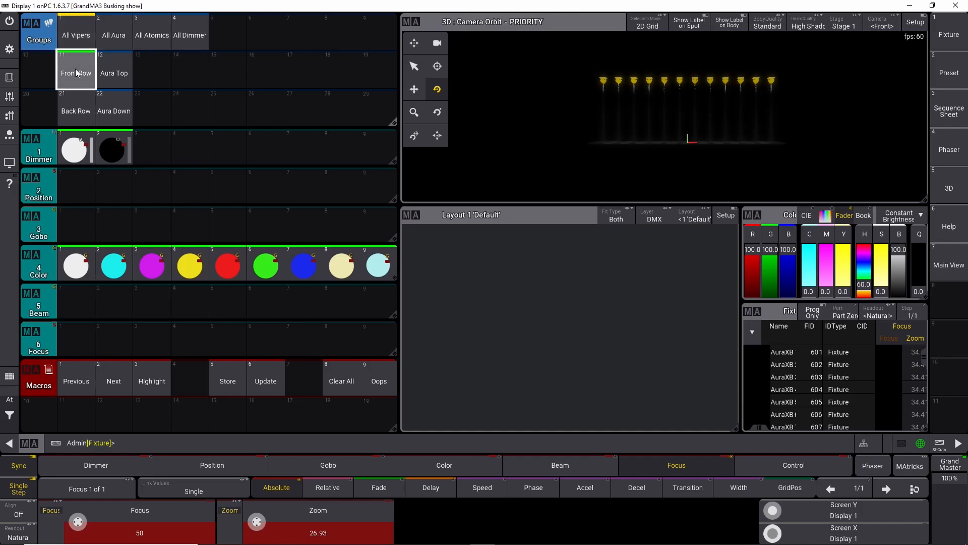
pyautogui.write('Viper Top')
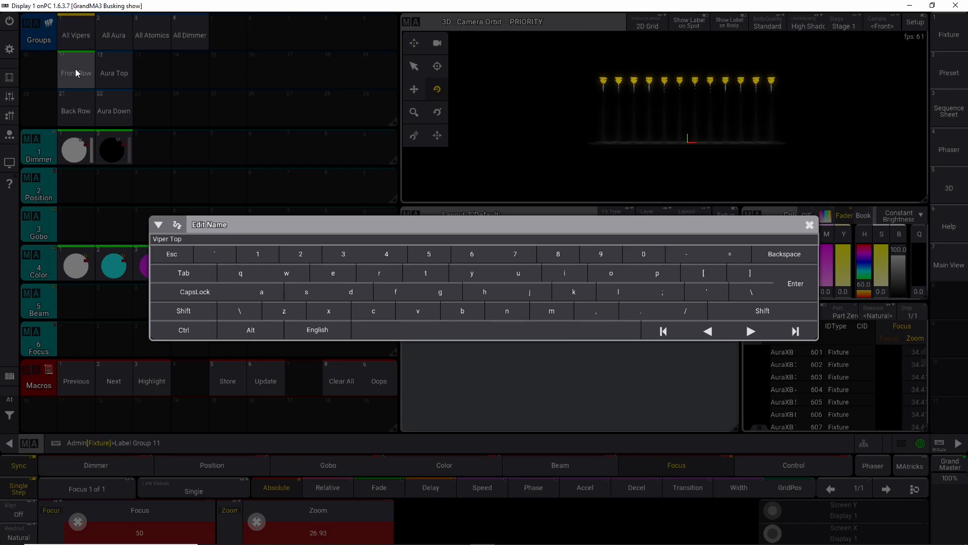
pyautogui.press('Return')
# Step: Label group 21 as "Viper Down"
pyautogui.moveTo(63, 109); pyautogui.dragTo(79, 78)
pyautogui.write('Vip')
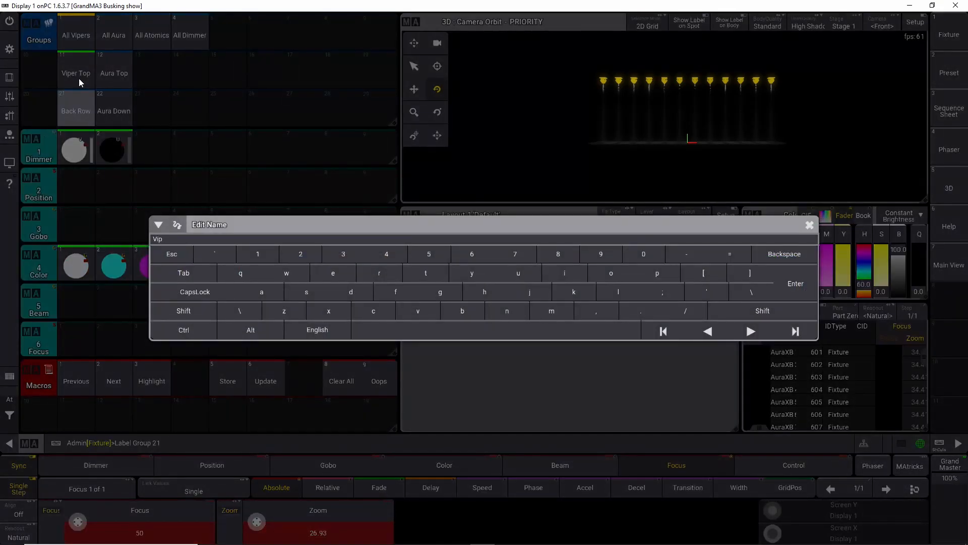
pyautogui.write('er Down')
pyautogui.press('Return')
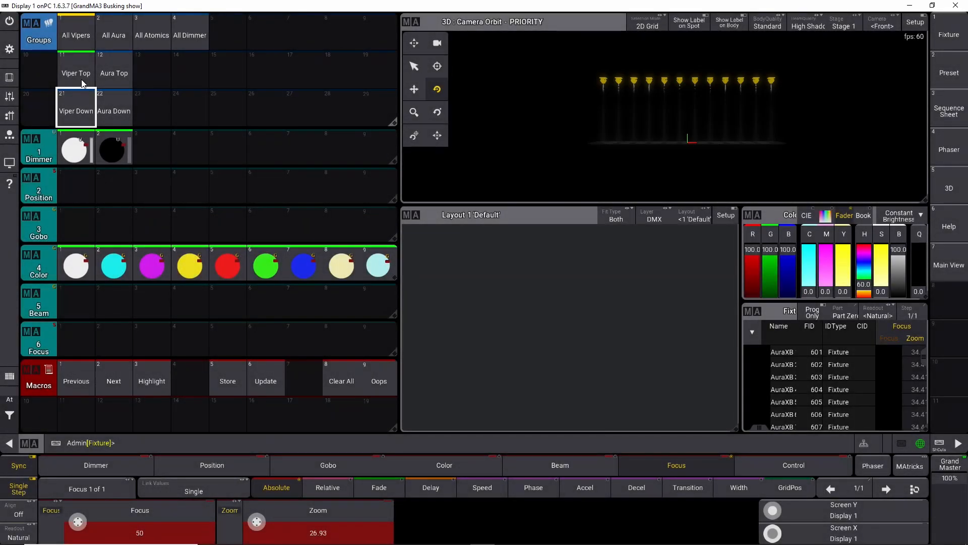
# Step: Clear the programmer and assign the Viper Top group as an element in Layout 1
pyautogui.click(11, 402)
pyautogui.click(58, 410)
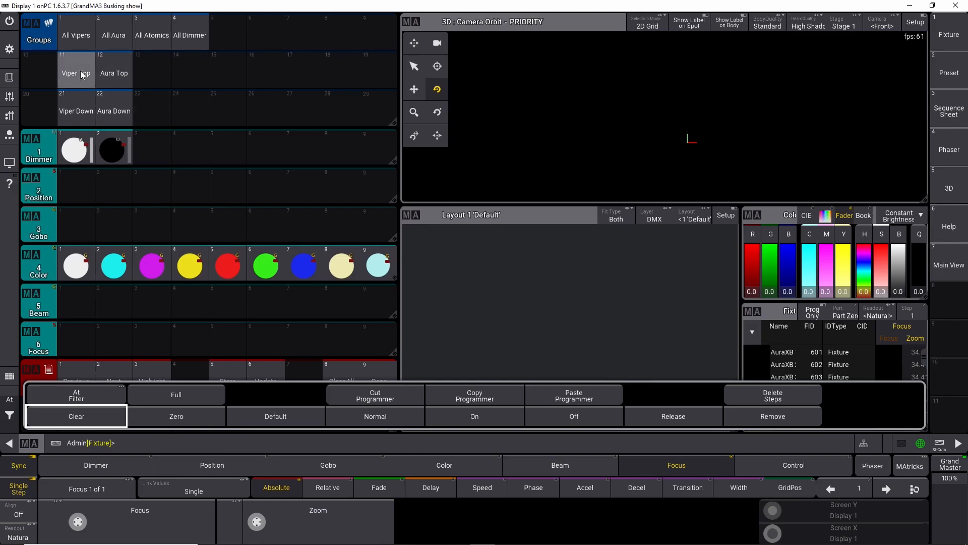
pyautogui.click(146, 438)
pyautogui.write('a')
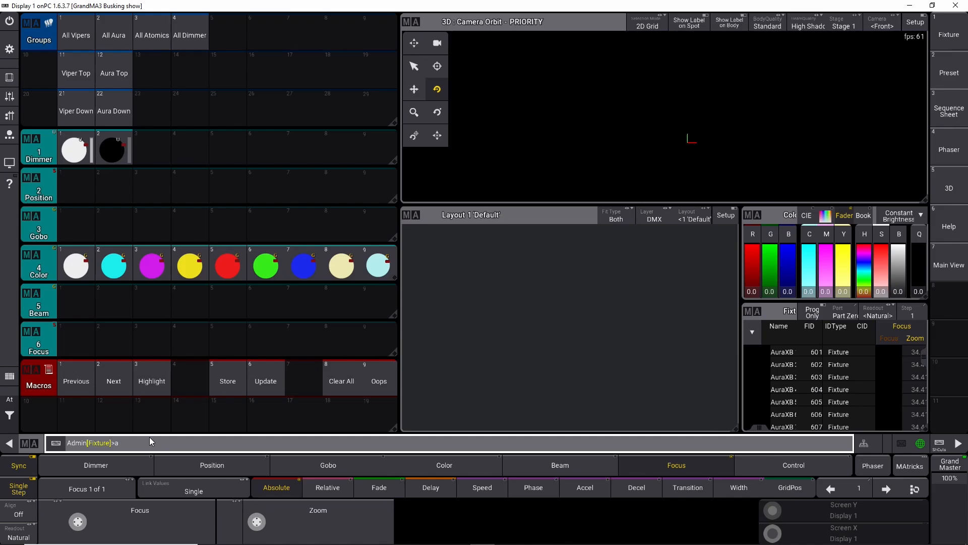
pyautogui.write('t')
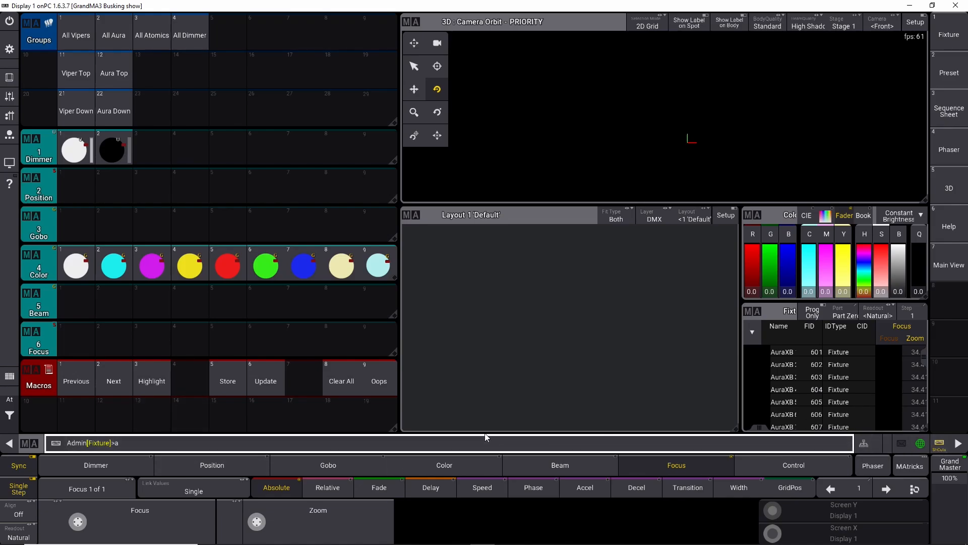
pyautogui.hotkey('ctrl', 'a')
pyautogui.hotkey('alt', 'a')
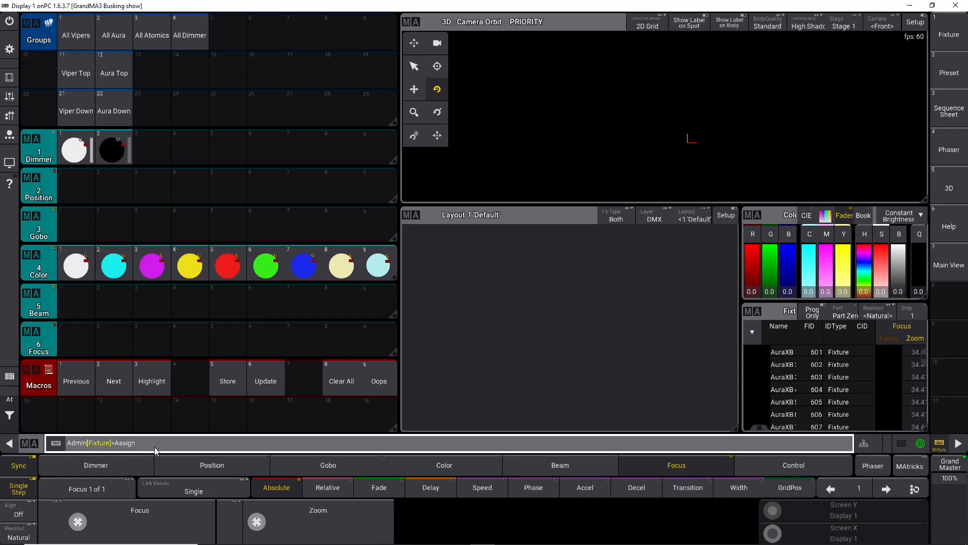
pyautogui.click(83, 71)
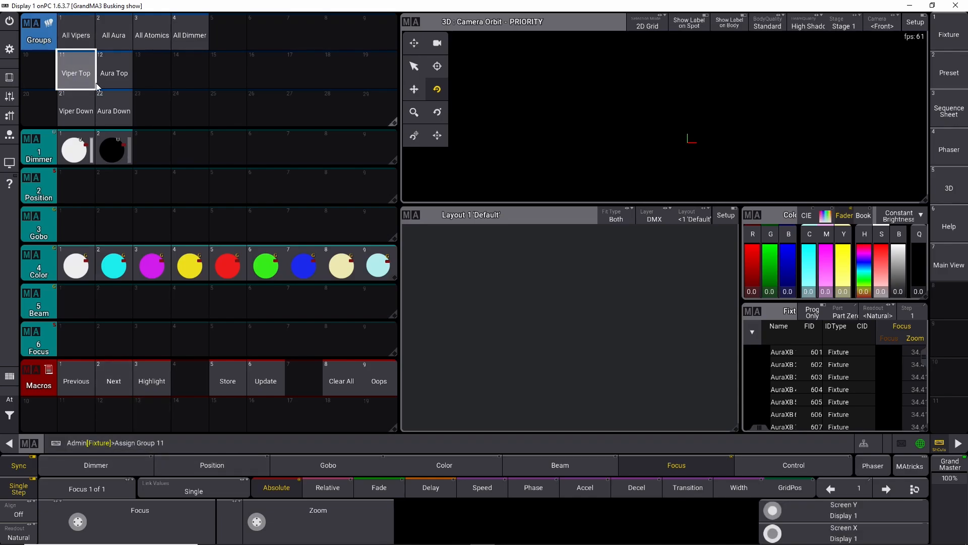
pyautogui.click(457, 289)
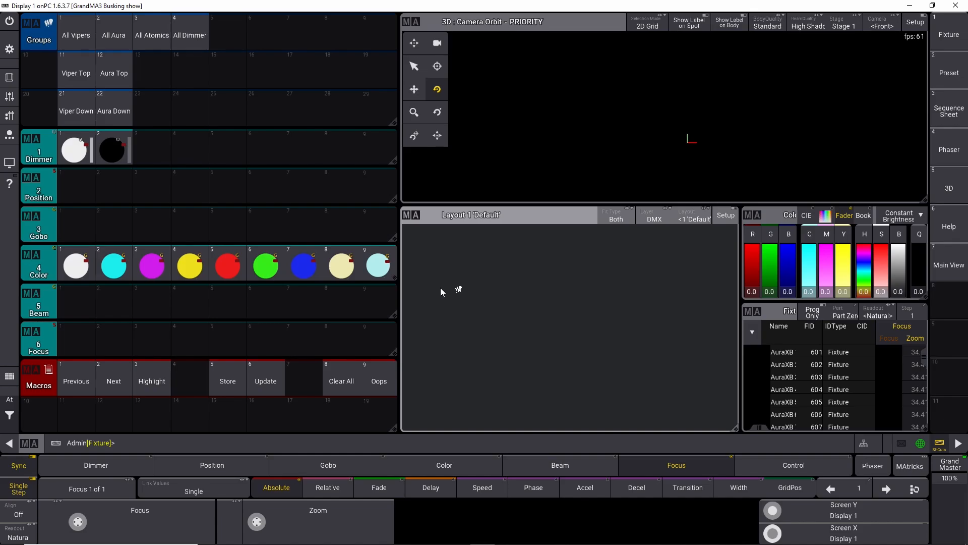
pyautogui.click(457, 292)
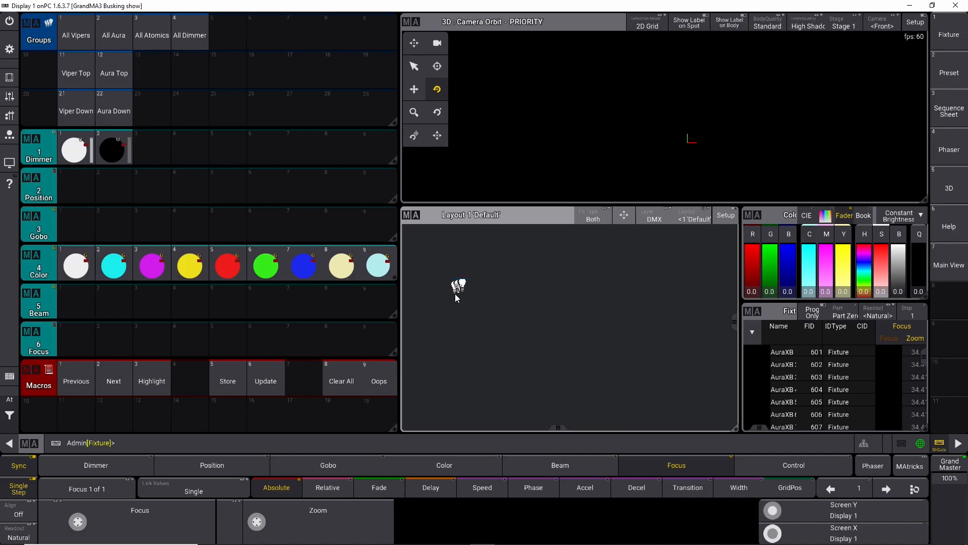
pyautogui.click(475, 312)
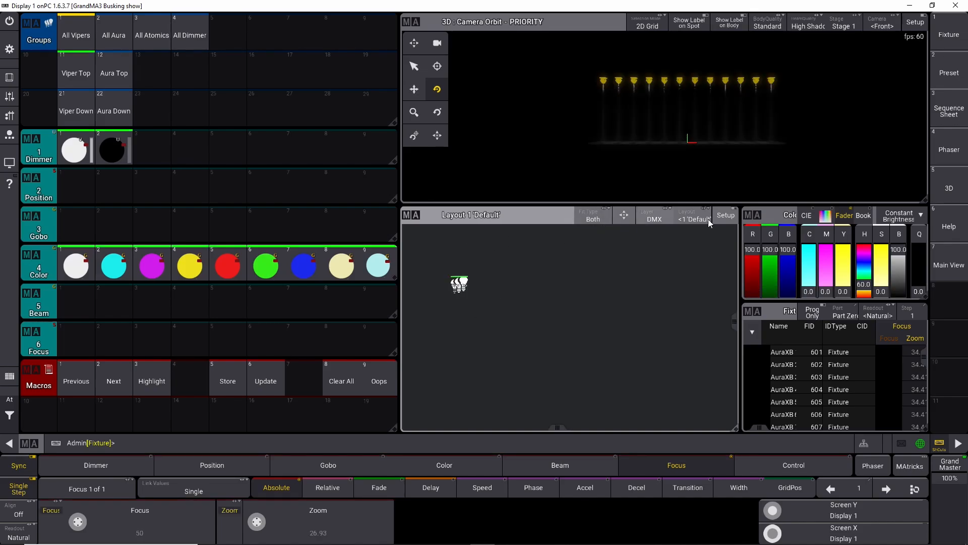
# Step: Delete the placed group element from Layout 1 in layout setup mode
pyautogui.click(726, 216)
pyautogui.click(411, 273)
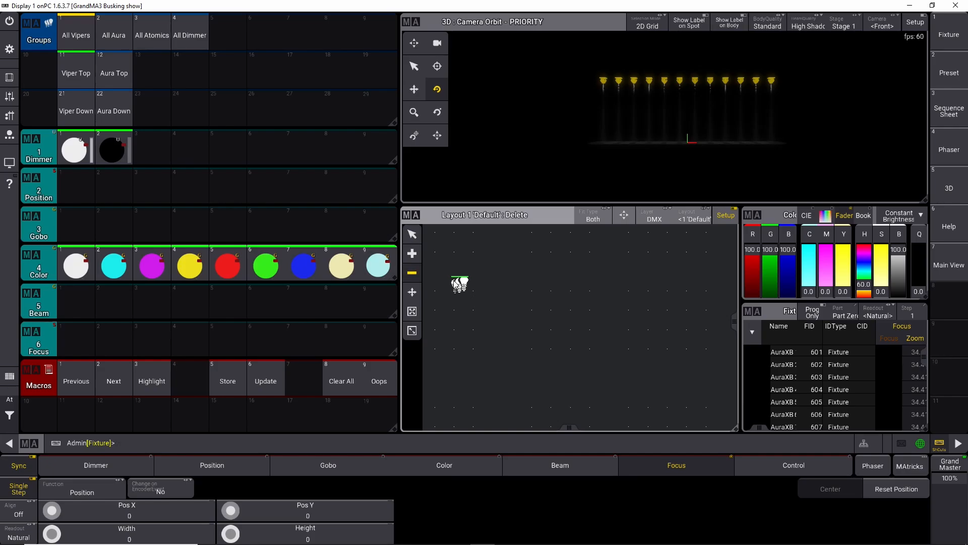
pyautogui.click(472, 305)
pyautogui.click(411, 234)
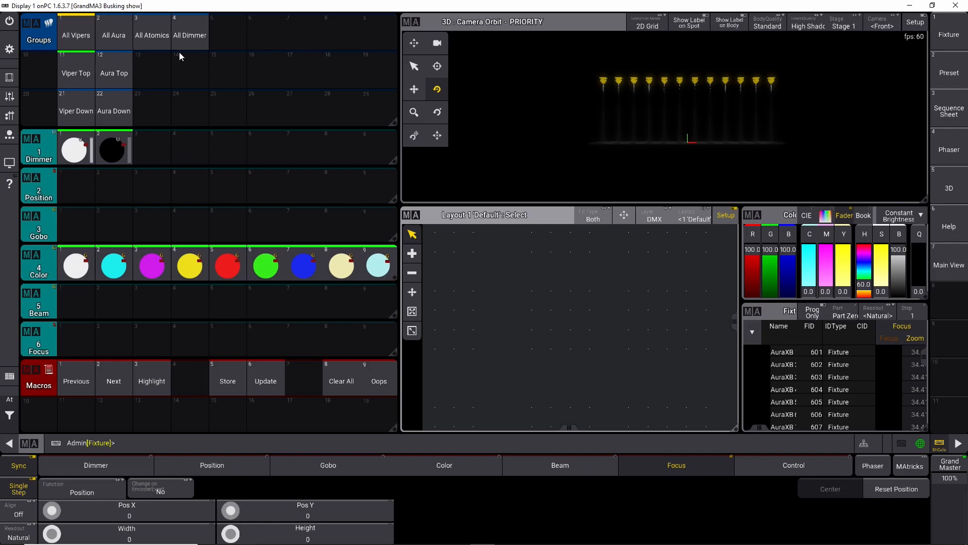
# Step: Clear the programmer and drag the Viper Top group's fixtures into Layout 1 as a single row
pyautogui.click(10, 413)
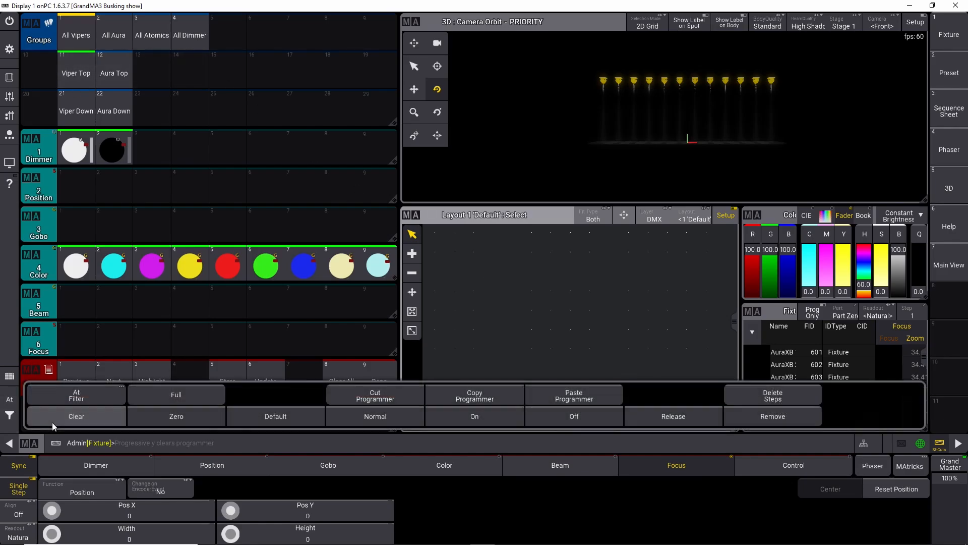
pyautogui.doubleClick(53, 423)
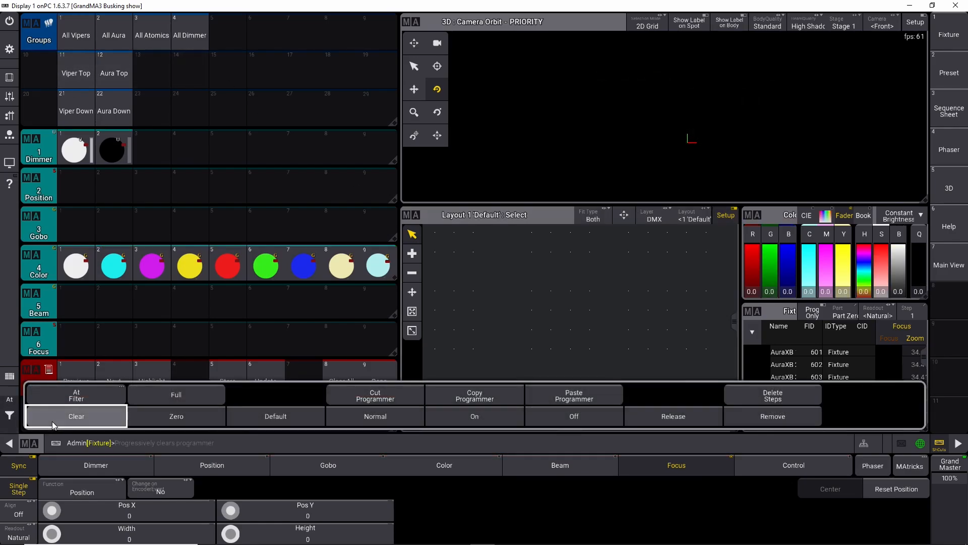
pyautogui.click(75, 74)
pyautogui.moveTo(74, 74); pyautogui.dragTo(449, 277)
pyautogui.scroll(-2, 490, 327)
pyautogui.moveTo(490, 314); pyautogui.dragTo(587, 305)
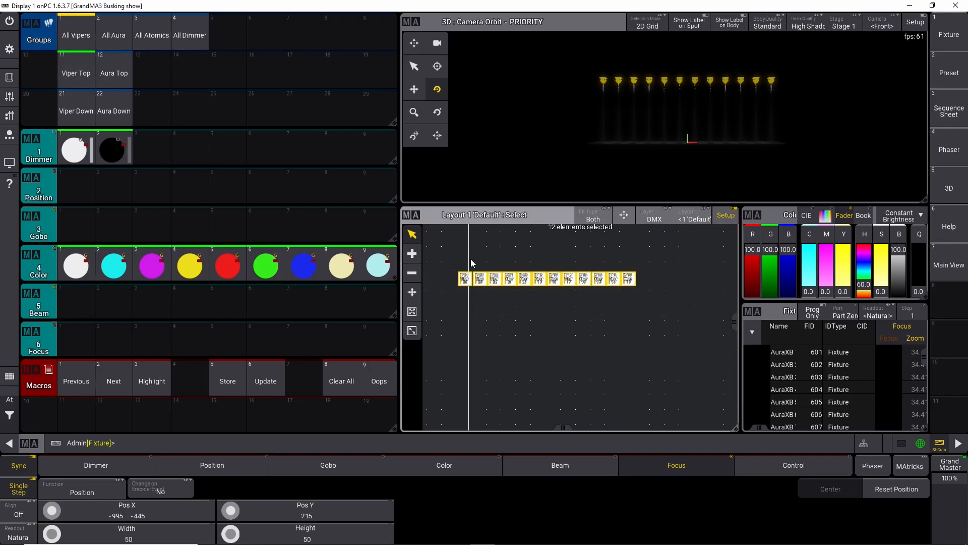
# Step: Switch to move mode and shift the selected Viper Top fixture row upward in Layout 1
pyautogui.click(411, 295)
pyautogui.moveTo(504, 286)
pyautogui.mouseDown()
pyautogui.moveTo(600, 286)
pyautogui.moveTo(592, 272)
pyautogui.moveTo(558, 347)
pyautogui.moveTo(542, 346)
pyautogui.mouseUp()
pyautogui.moveTo(572, 313); pyautogui.dragTo(631, 272)
pyautogui.moveTo(455, 299)
pyautogui.mouseDown()
pyautogui.moveTo(640, 334)
pyautogui.moveTo(616, 260)
pyautogui.moveTo(630, 263)
pyautogui.mouseUp()
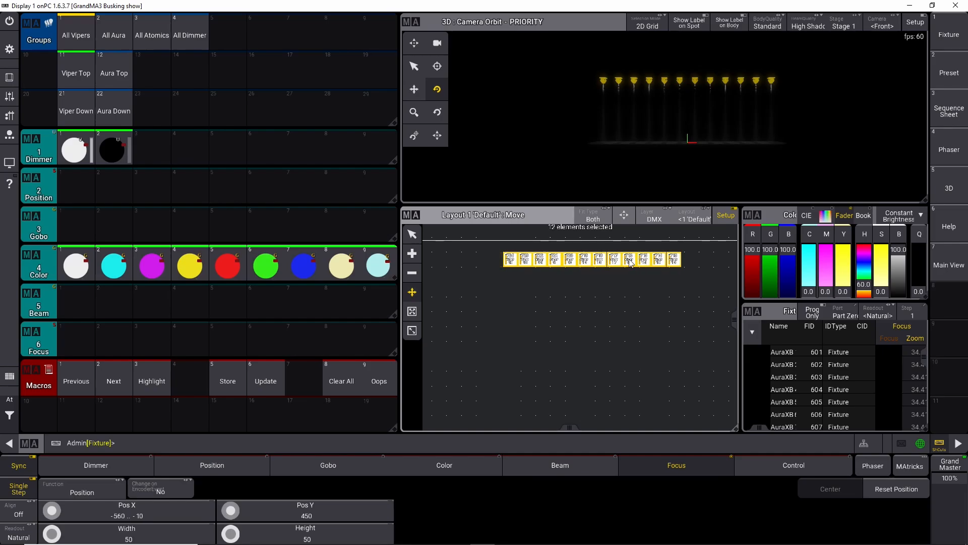
pyautogui.scroll(3, 600, 263)
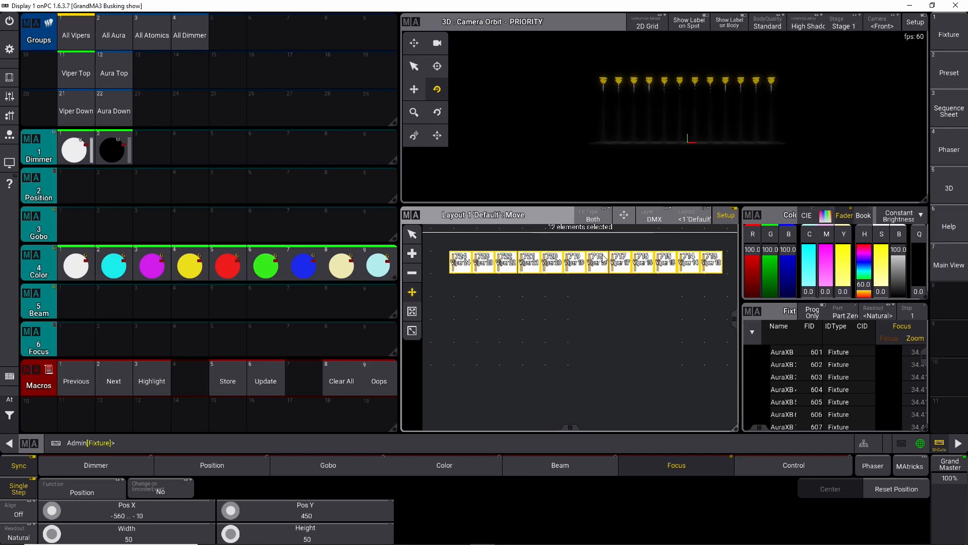
pyautogui.scroll(-1, 601, 261)
pyautogui.moveTo(606, 301); pyautogui.dragTo(600, 292)
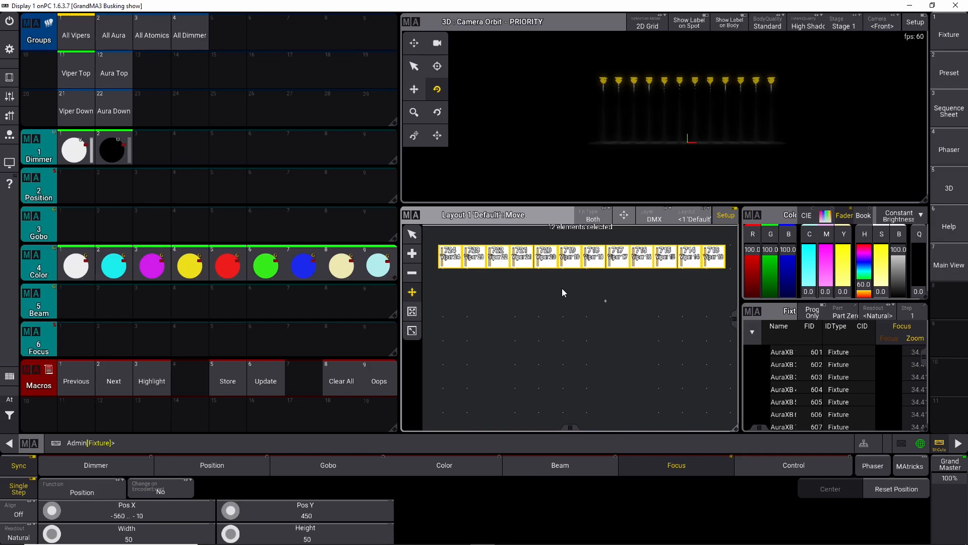
pyautogui.scroll(-2, 521, 283)
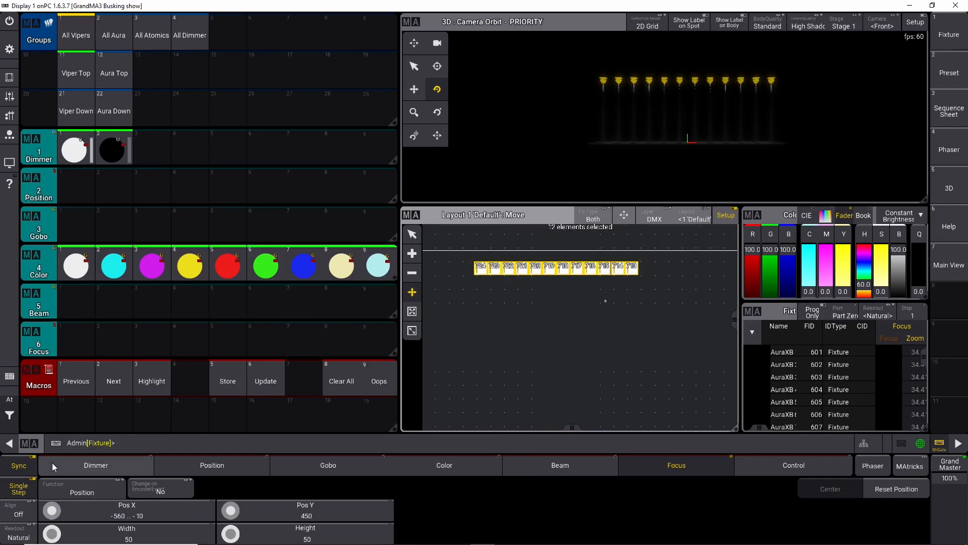
# Step: Turn on alignment and spread the Viper Top fixtures to Pos X -670 to 100, moving the row to the layout's top edge
pyautogui.click(25, 511)
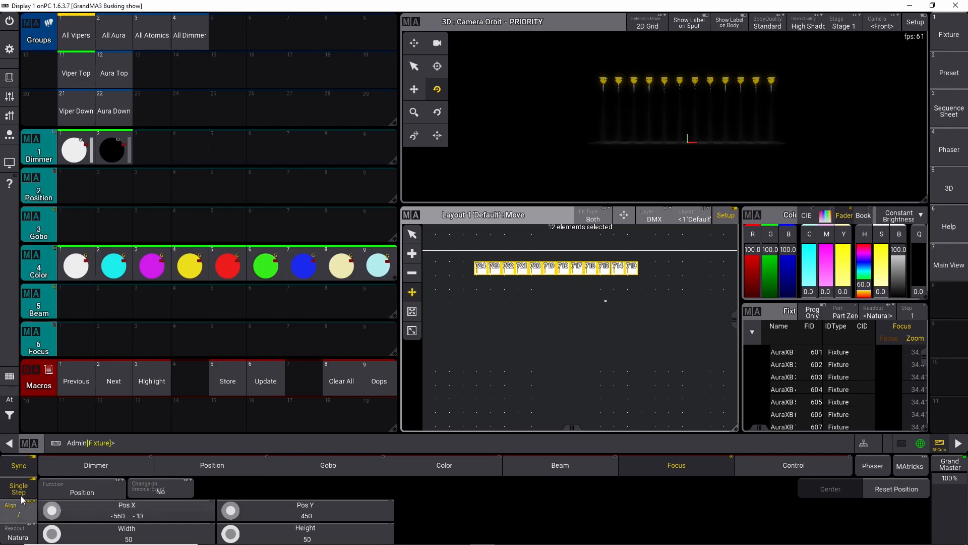
pyautogui.scroll(6, 53, 515)
pyautogui.scroll(5, 53, 514)
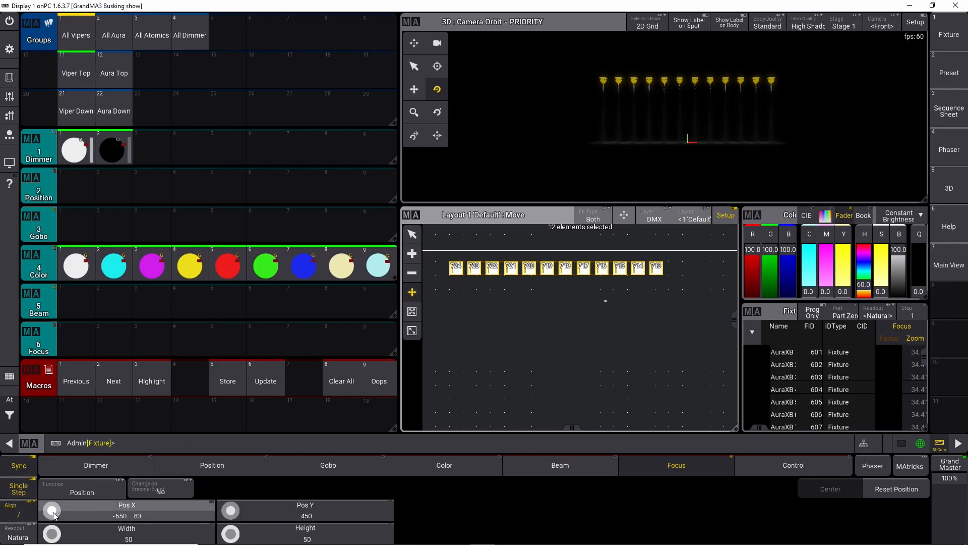
pyautogui.moveTo(535, 314); pyautogui.dragTo(557, 291)
pyautogui.scroll(3, 561, 283)
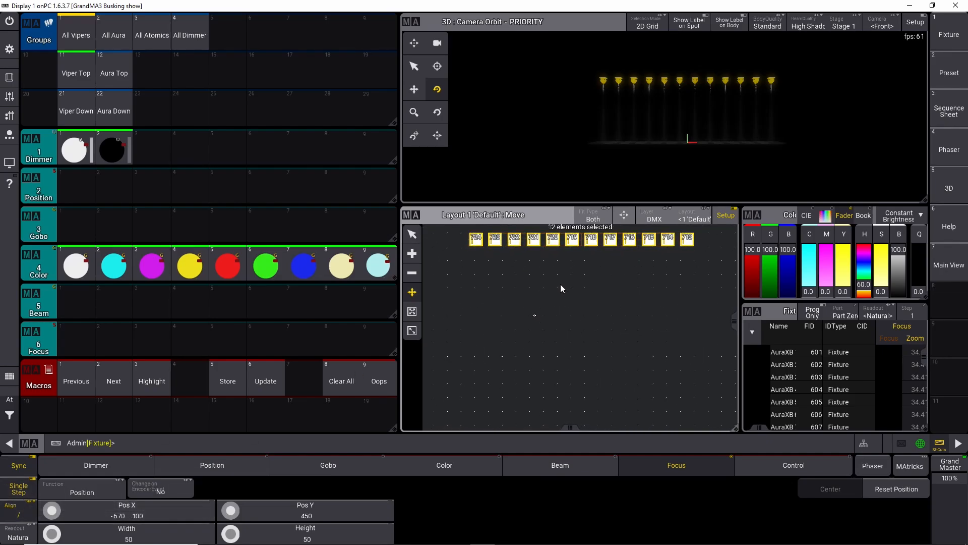
pyautogui.moveTo(565, 273); pyautogui.dragTo(559, 278)
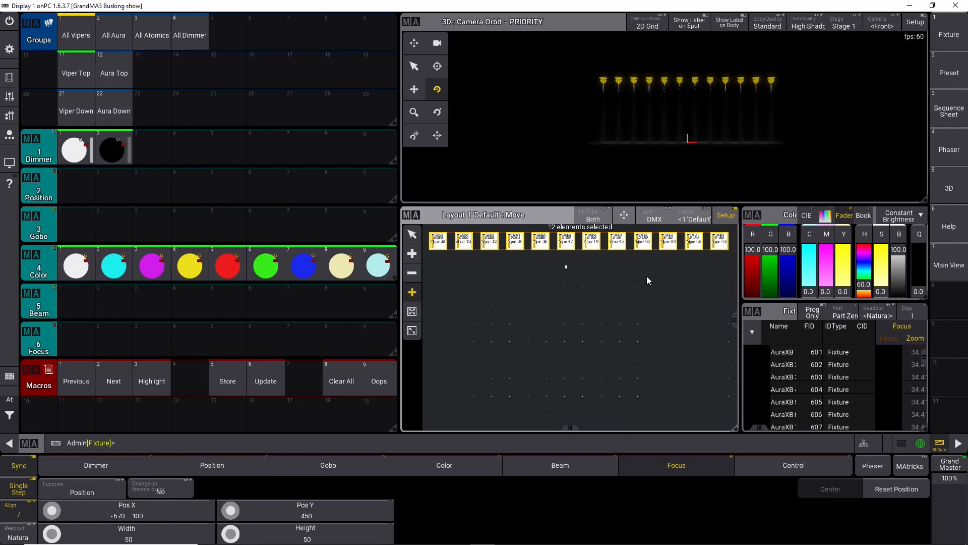
# Step: Clear the programmer and assign the Viper Down group into Layout 1 as a row beneath Viper Top
pyautogui.scroll(3, 491, 259)
pyautogui.scroll(-3, 513, 255)
pyautogui.scroll(3, 543, 270)
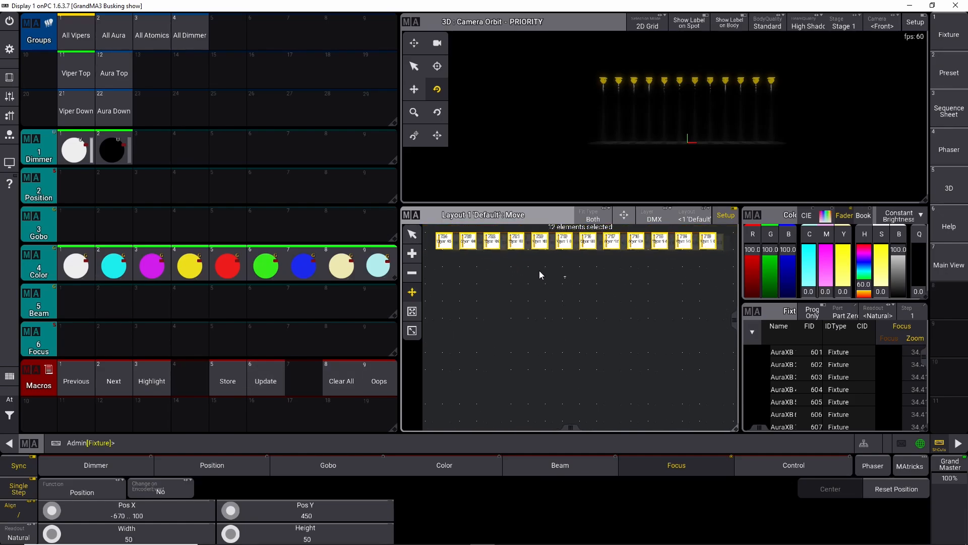
pyautogui.scroll(-3, 547, 270)
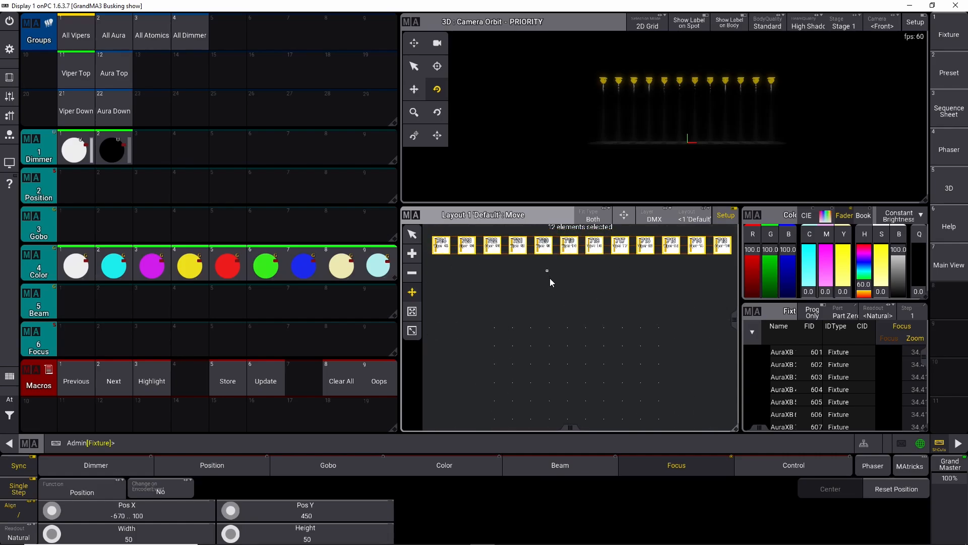
pyautogui.click(10, 418)
pyautogui.click(63, 418)
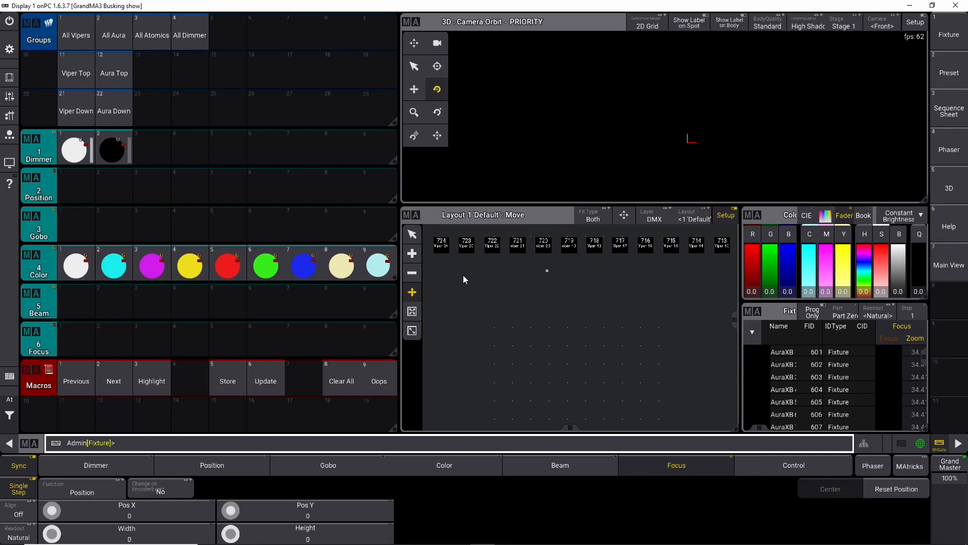
pyautogui.click(71, 111)
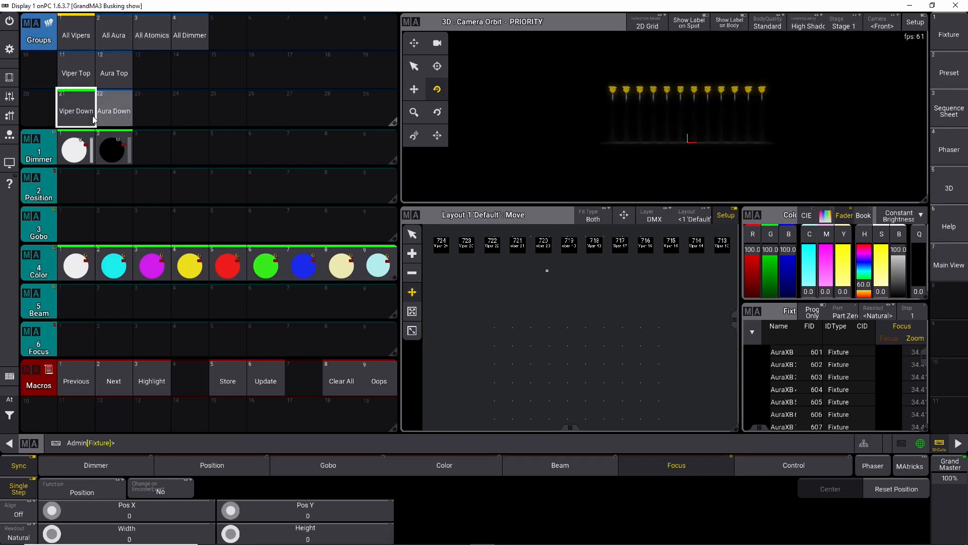
pyautogui.press('a')
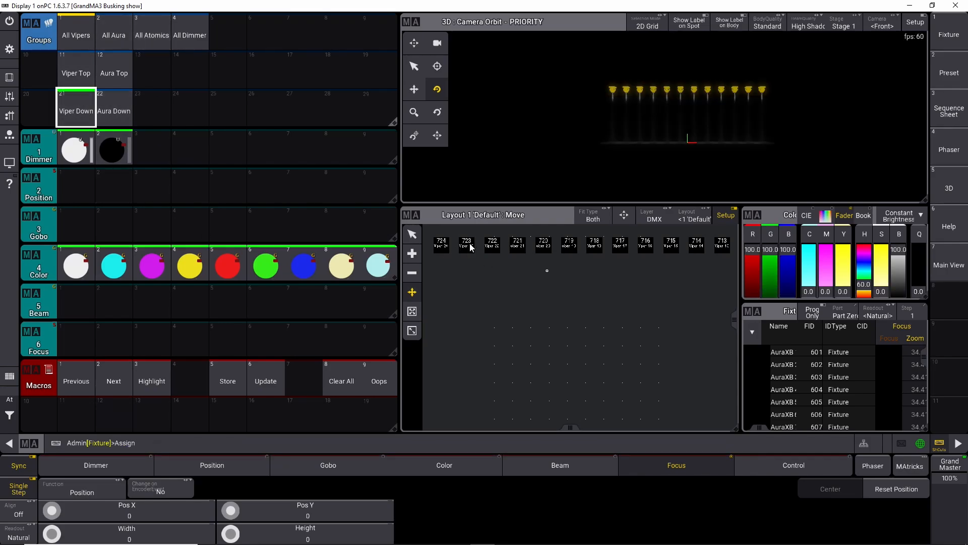
pyautogui.click(500, 297)
pyautogui.moveTo(487, 287); pyautogui.dragTo(609, 275)
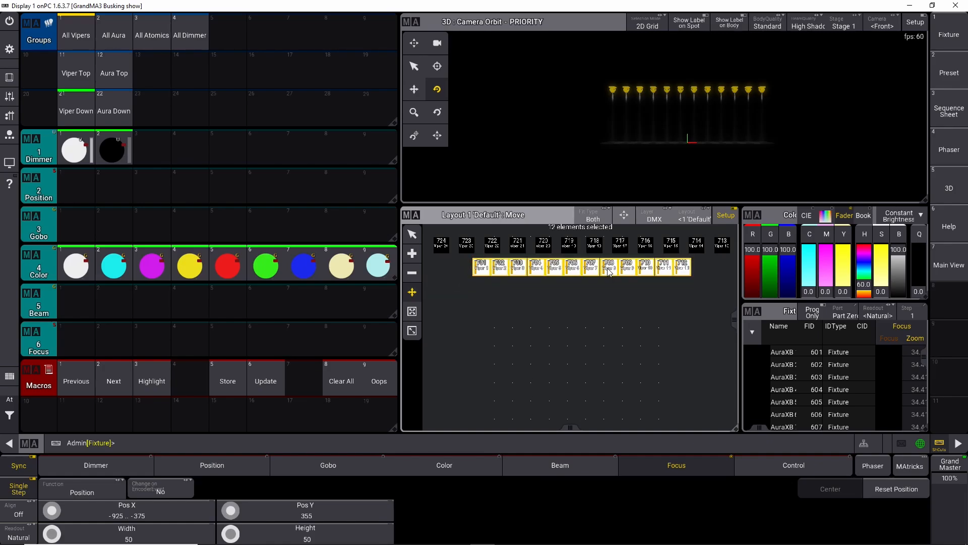
# Step: Spread the Viper Down fixtures to Pos X -670 to 100 with alignment, then deselect them
pyautogui.click(27, 509)
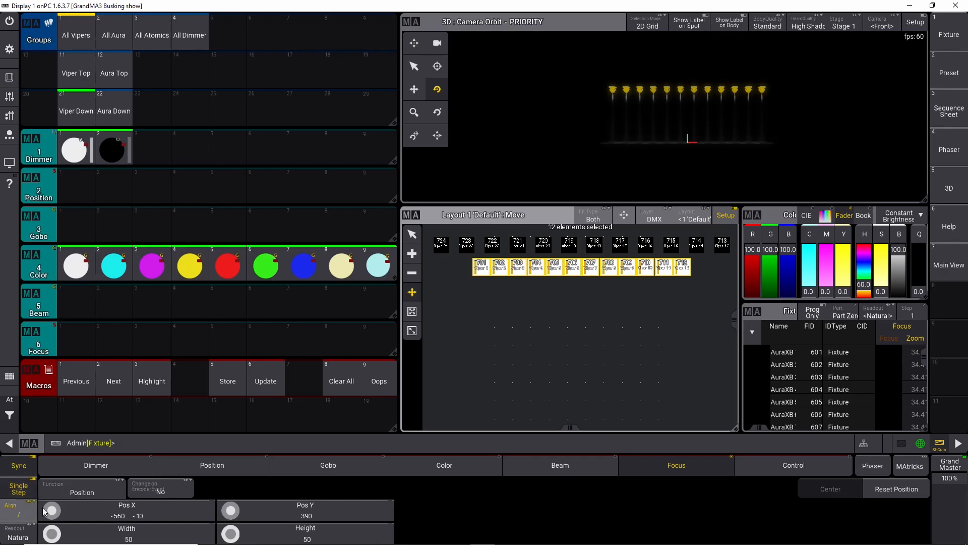
pyautogui.scroll(-3, 52, 510)
pyautogui.scroll(9, 52, 509)
pyautogui.scroll(5, 52, 510)
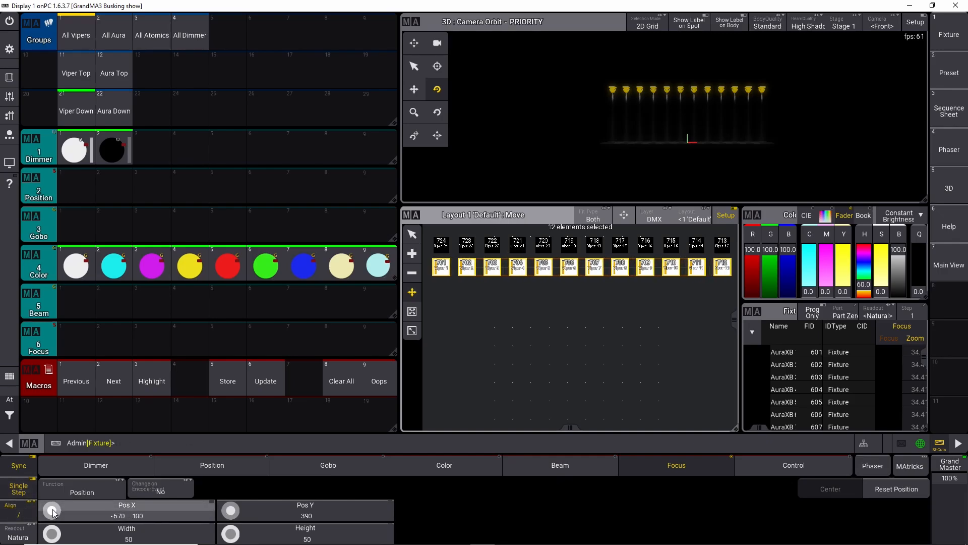
pyautogui.click(549, 339)
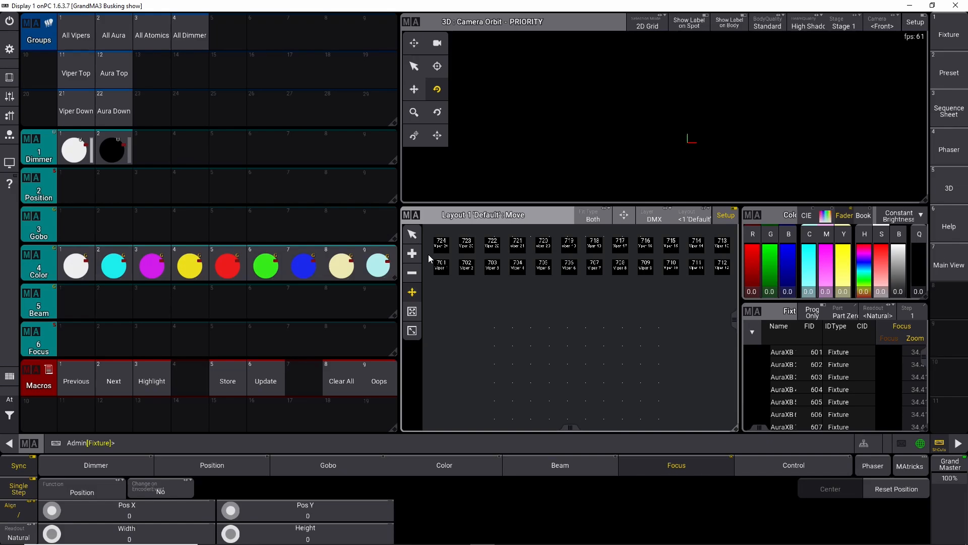
pyautogui.moveTo(559, 285)
pyautogui.mouseDown()
pyautogui.moveTo(561, 310)
pyautogui.moveTo(560, 299)
pyautogui.mouseUp()
pyautogui.scroll(-1, 560, 298)
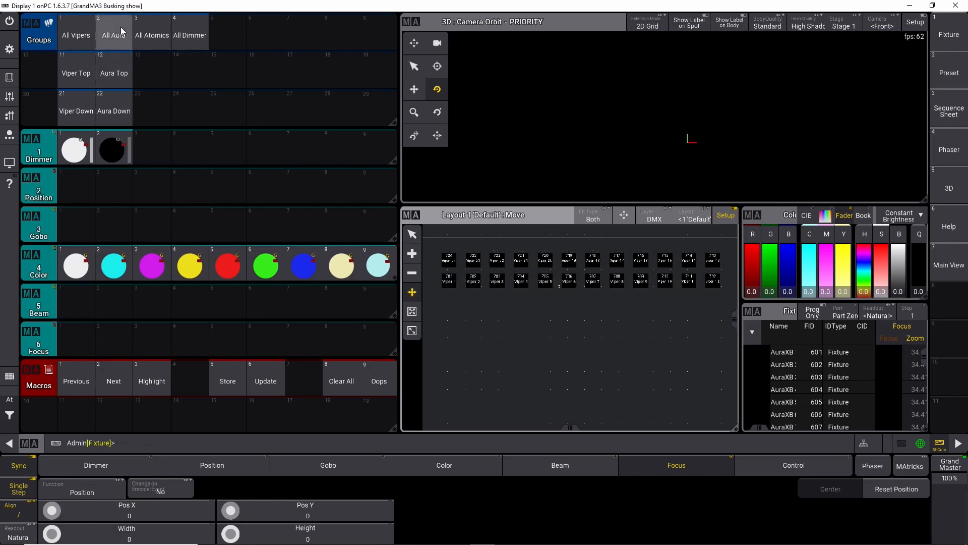
# Step: Assign the Aura Top group into Layout 1 as a row below the Viper rows
pyautogui.click(124, 70)
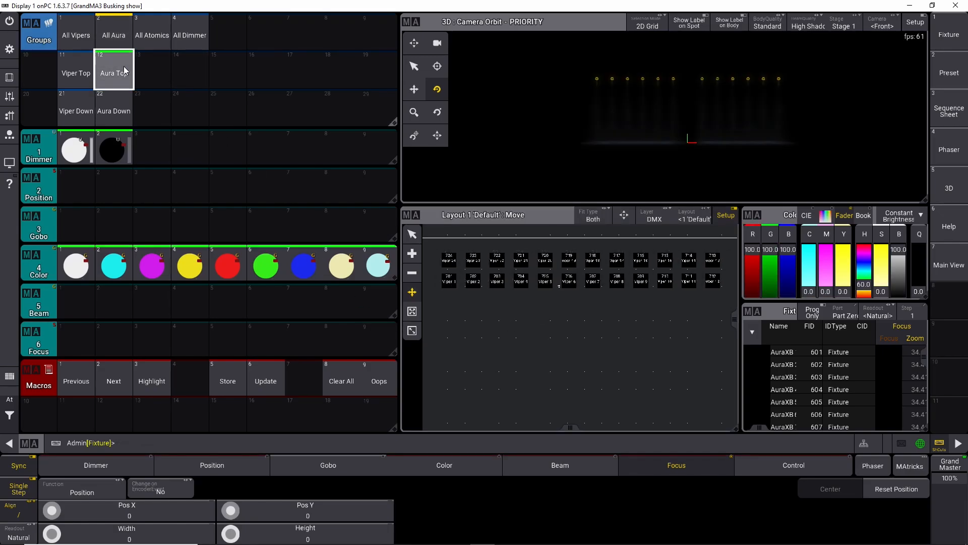
pyautogui.press('a')
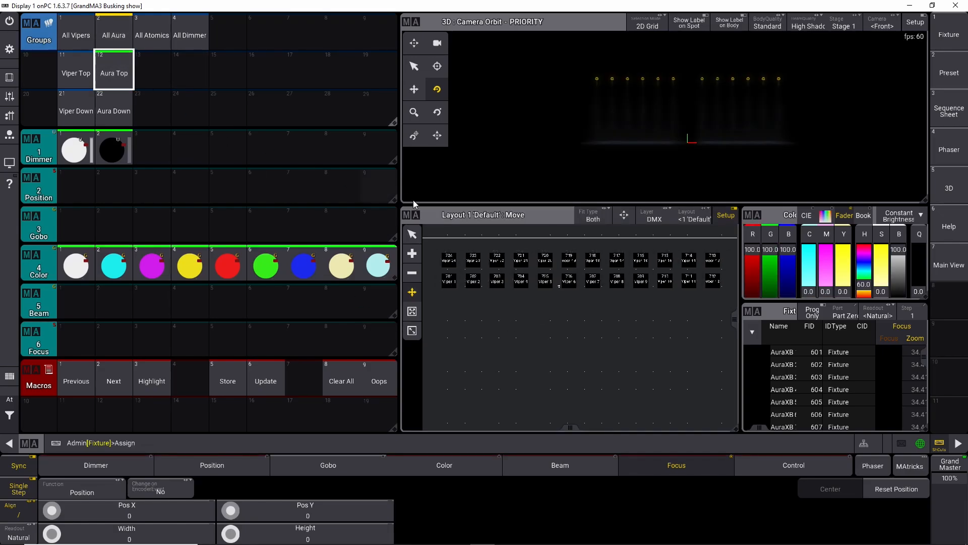
pyautogui.click(580, 297)
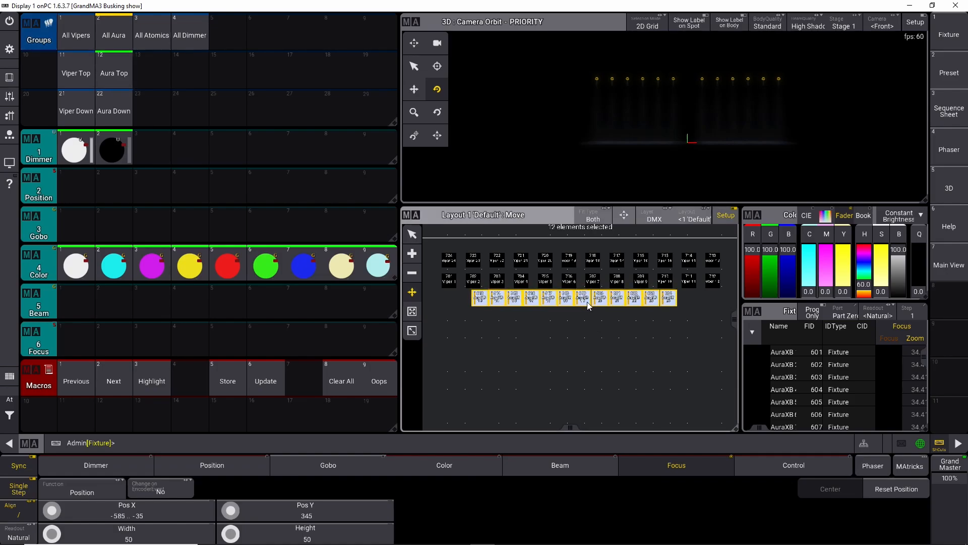
pyautogui.moveTo(593, 306); pyautogui.dragTo(594, 310)
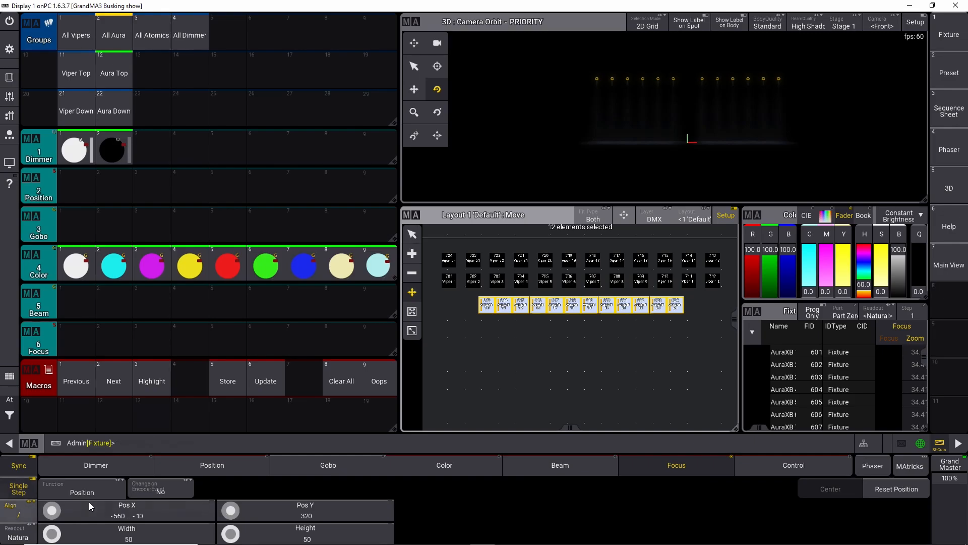
# Step: Spread the Aura Top fixtures to Pos X -670 to 100 and deselect them
pyautogui.scroll(-3, 59, 510)
pyautogui.scroll(13, 58, 513)
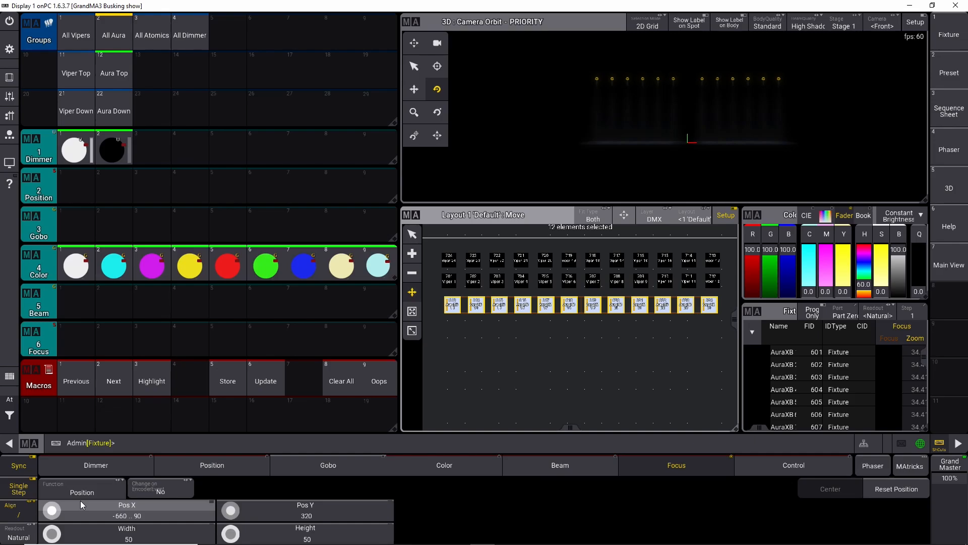
pyautogui.scroll(1, 57, 513)
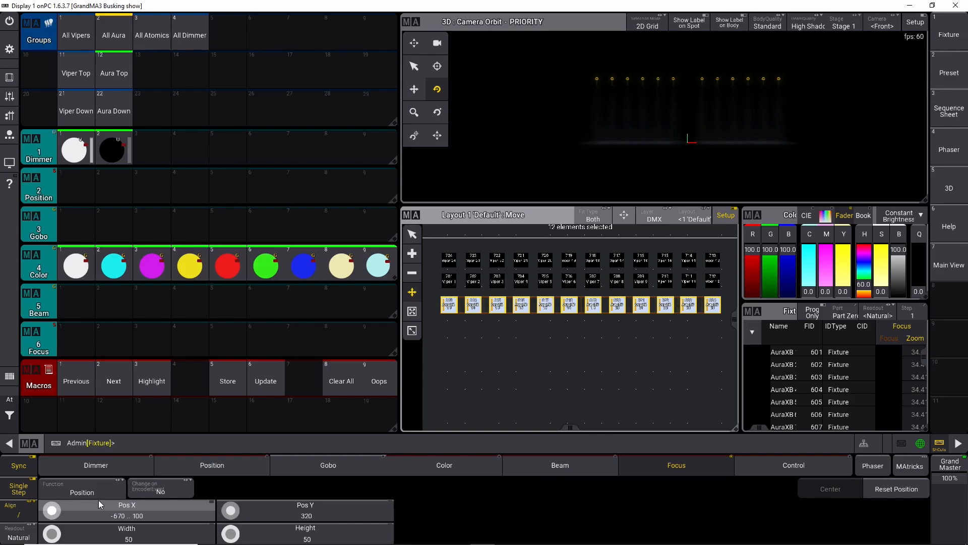
pyautogui.moveTo(459, 306)
pyautogui.mouseDown()
pyautogui.moveTo(453, 294)
pyautogui.moveTo(451, 310)
pyautogui.mouseUp()
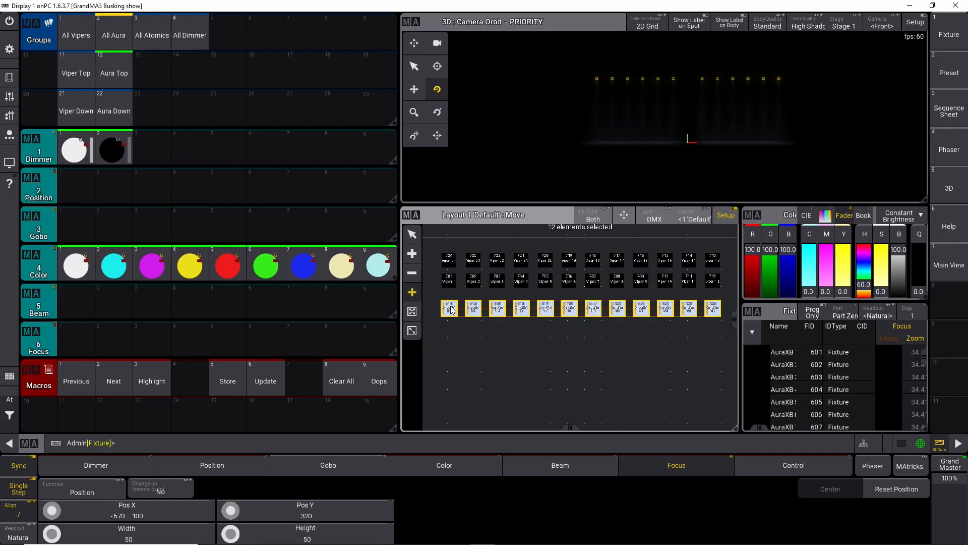
pyautogui.click(461, 361)
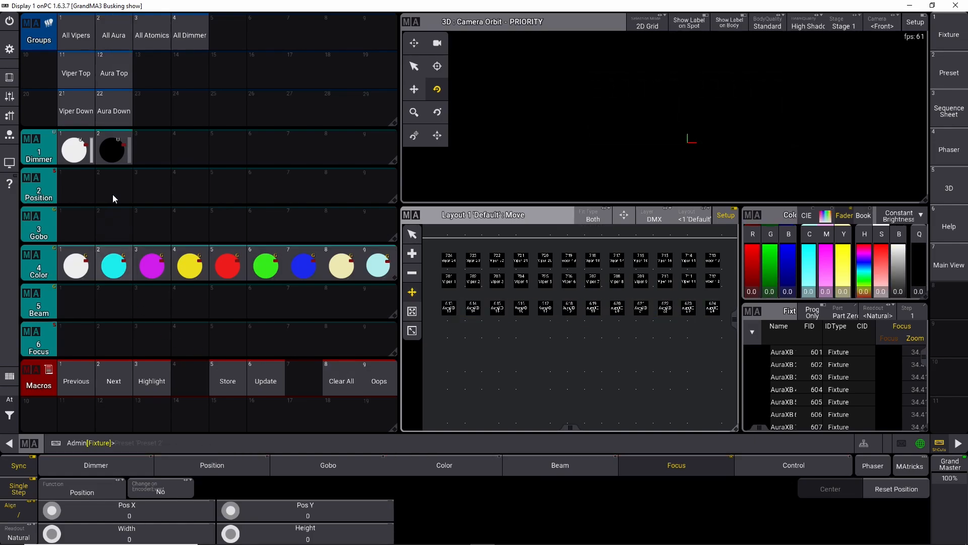
# Step: Drag the Aura Down group into Layout 1 below Aura Top and spread it to Pos X -670 to 100
pyautogui.click(118, 112)
pyautogui.moveTo(117, 113); pyautogui.dragTo(592, 334)
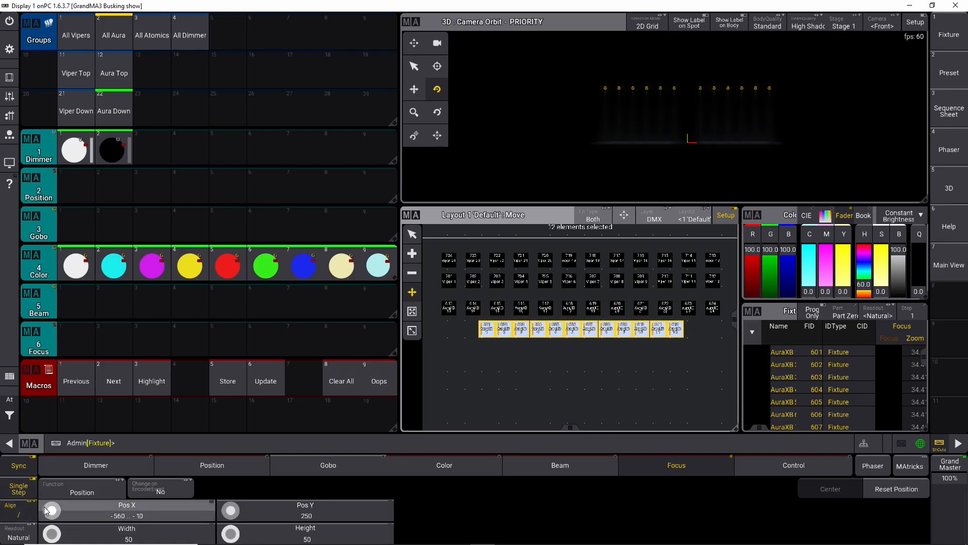
pyautogui.scroll(5, 57, 517)
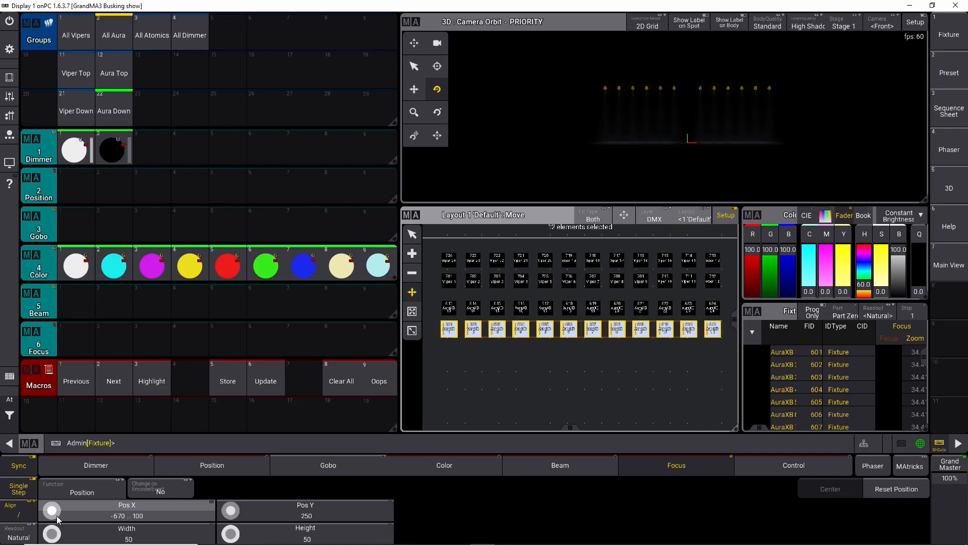
pyautogui.scroll(1, 57, 517)
pyautogui.click(472, 379)
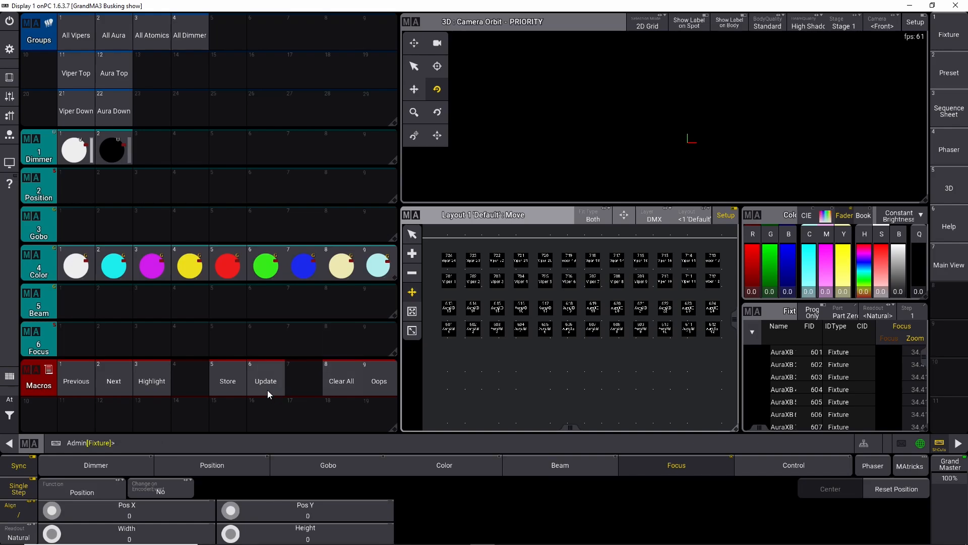
# Step: Clear all and assign the All Atomics group into Layout 1 as a row below the Aura rows
pyautogui.click(341, 379)
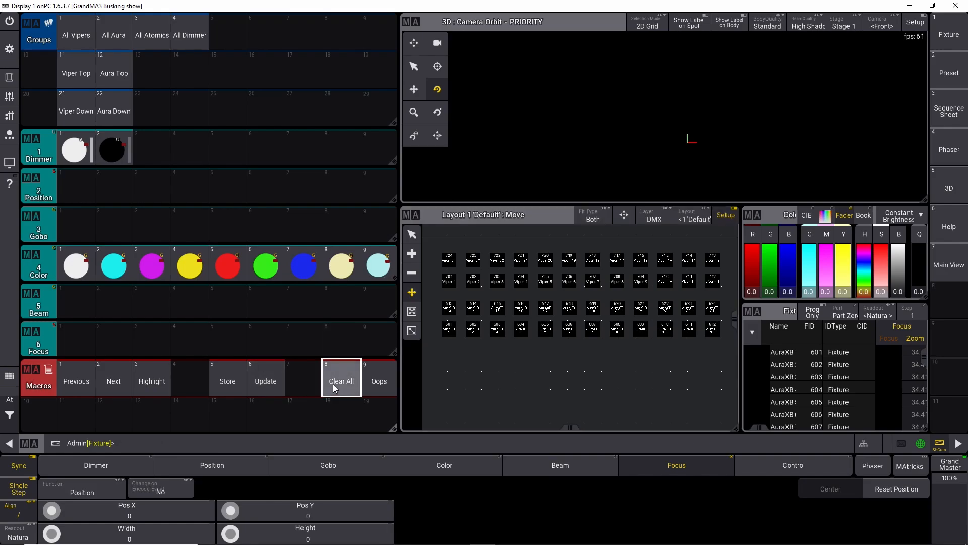
pyautogui.click(146, 35)
pyautogui.press('a')
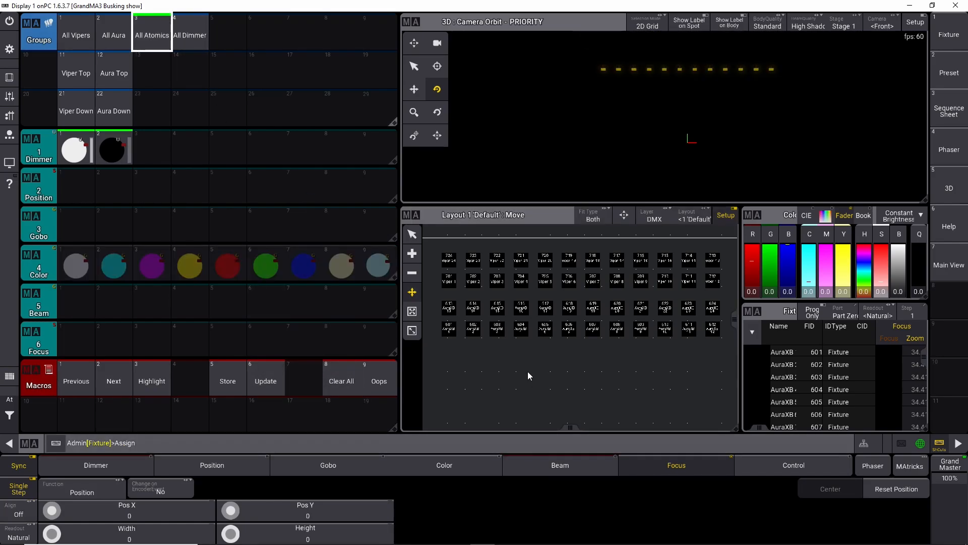
pyautogui.click(527, 371)
pyautogui.moveTo(524, 367); pyautogui.dragTo(586, 351)
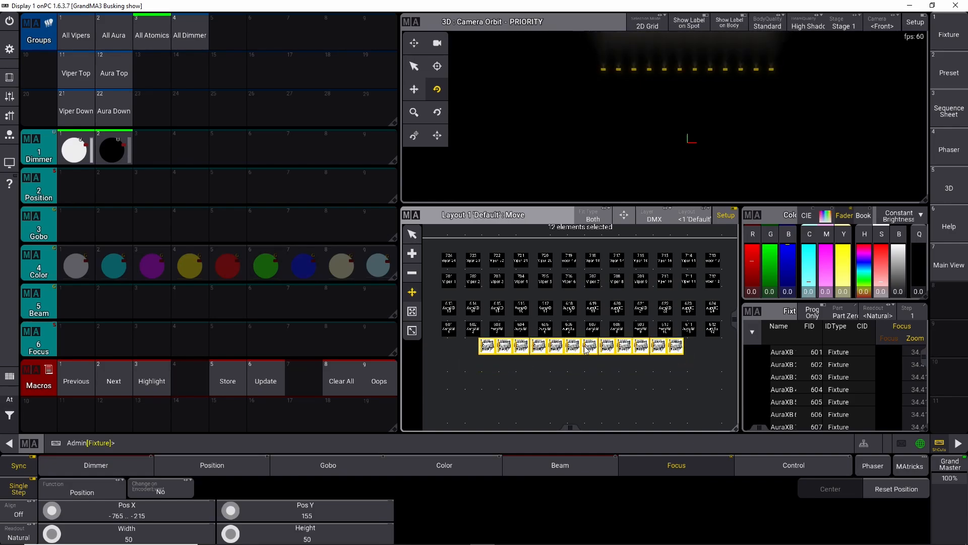
pyautogui.moveTo(586, 352); pyautogui.dragTo(586, 357)
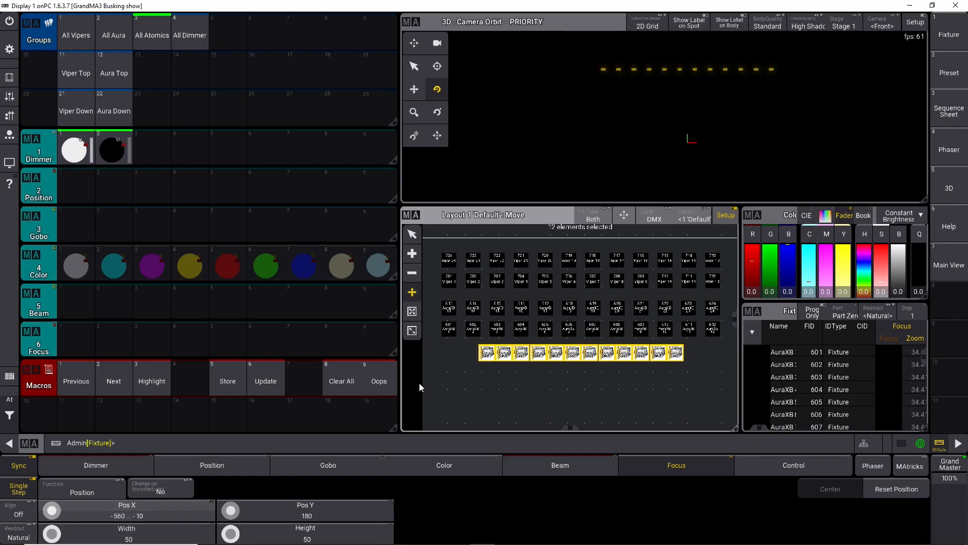
# Step: Spread the Atomics fixtures to Pos X -620 to 50 with alignment
pyautogui.click(19, 514)
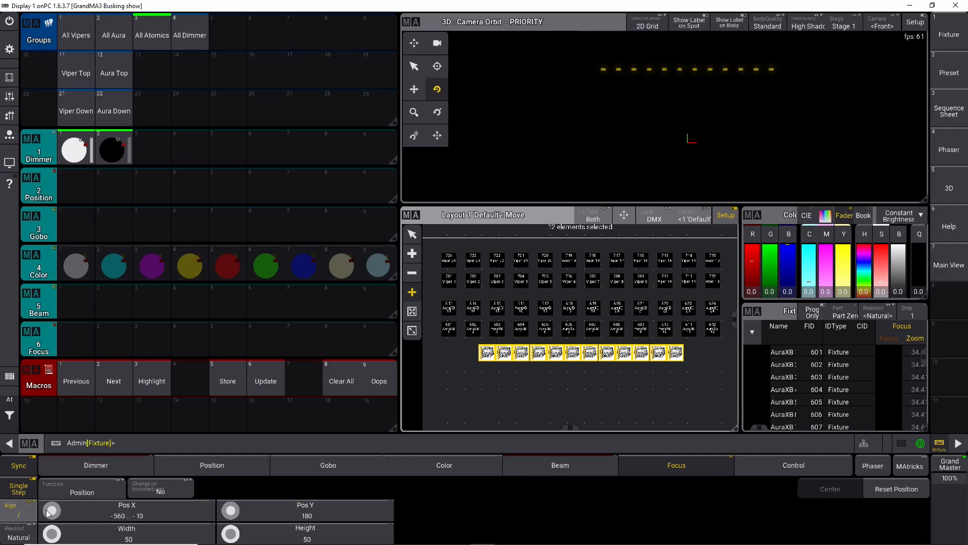
pyautogui.scroll(-2, 53, 511)
pyautogui.scroll(8, 53, 512)
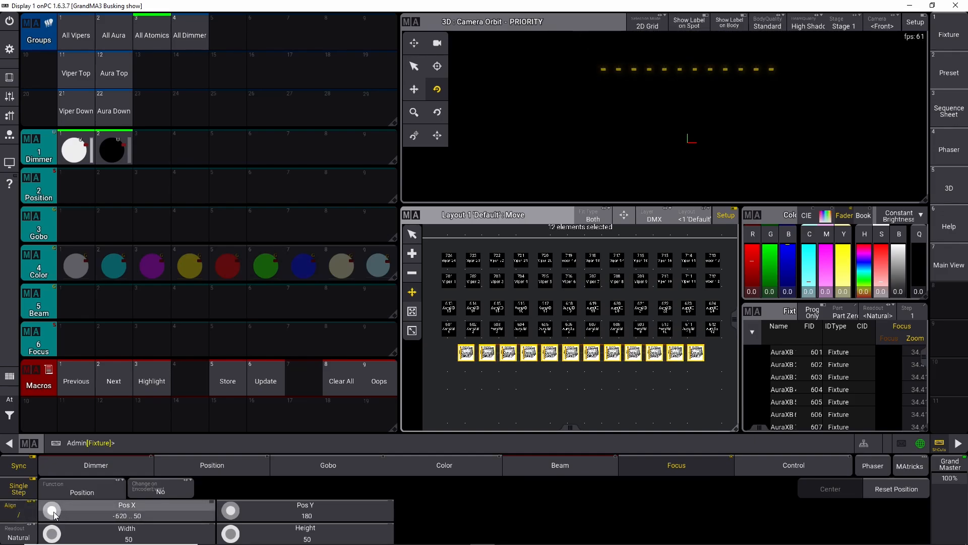
# Step: Widen the Atomics spread to Pos X -670 to 100 and clear the programmer
pyautogui.scroll(-1, 52, 511)
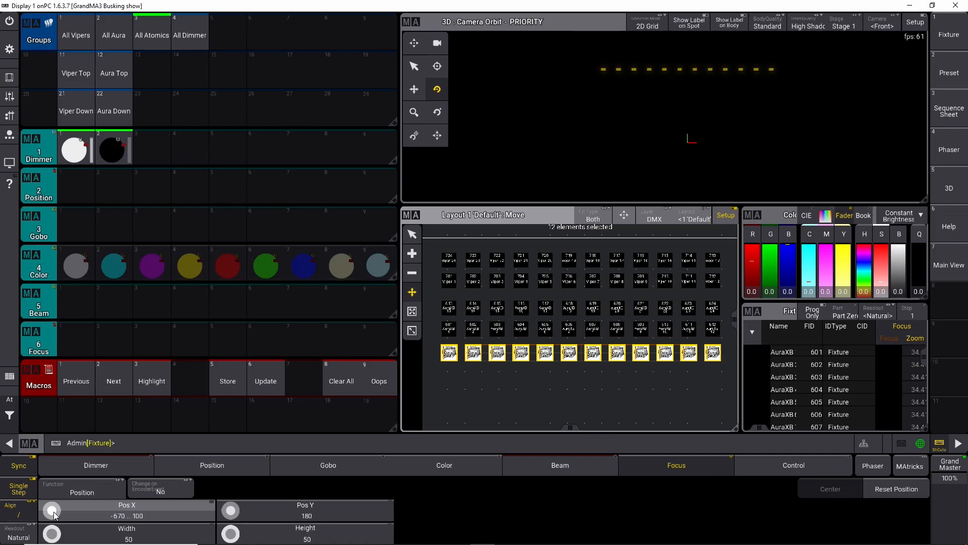
pyautogui.click(11, 420)
pyautogui.click(47, 417)
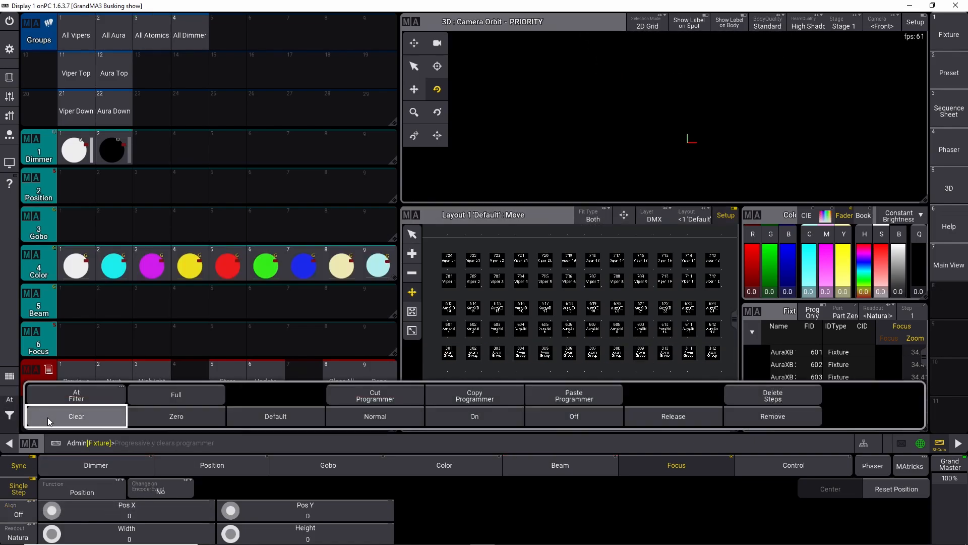
# Step: Assign the All Dimmer group into Layout 1 as a row below the Atomics
pyautogui.click(187, 43)
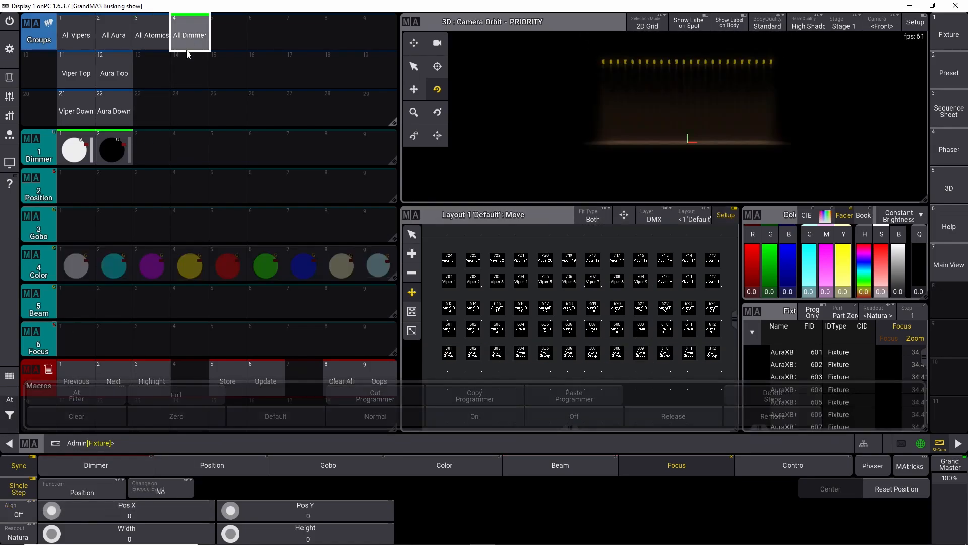
pyautogui.press('a')
pyautogui.click(577, 385)
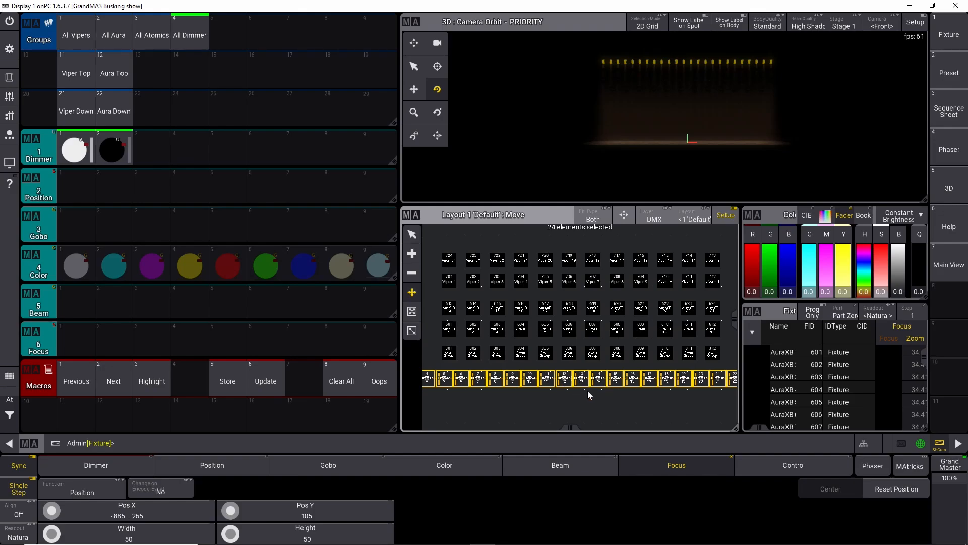
pyautogui.scroll(-2, 587, 390)
pyautogui.scroll(1, 567, 385)
pyautogui.scroll(-1, 568, 385)
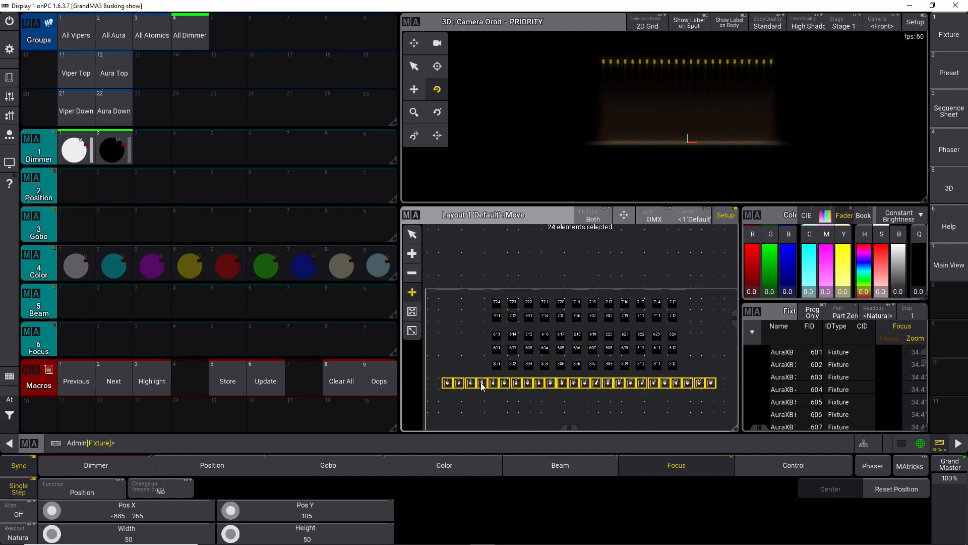
# Step: Set the dimmer elements' width and height to 25 each
pyautogui.click(142, 539)
pyautogui.click(441, 294)
pyautogui.click(441, 263)
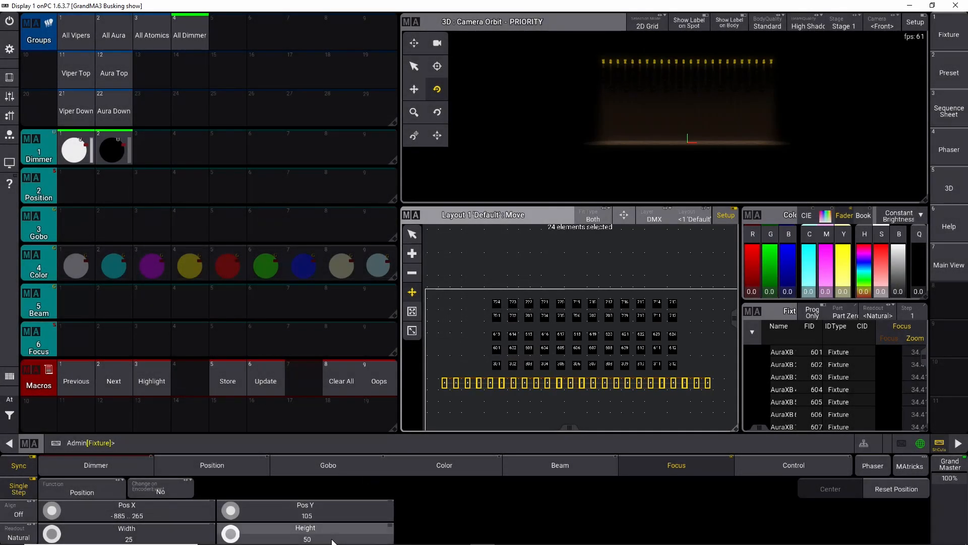
pyautogui.click(305, 533)
pyautogui.click(451, 294)
pyautogui.click(440, 270)
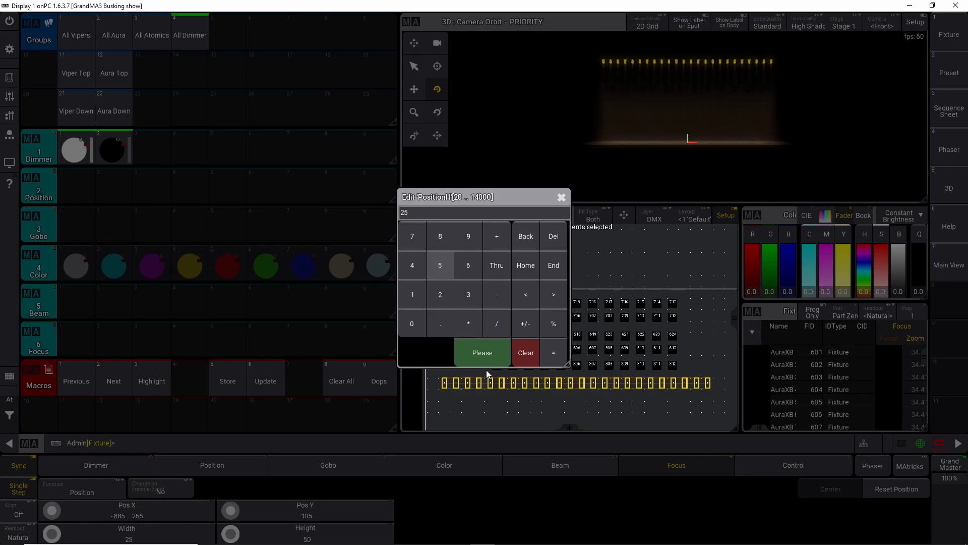
pyautogui.click(482, 354)
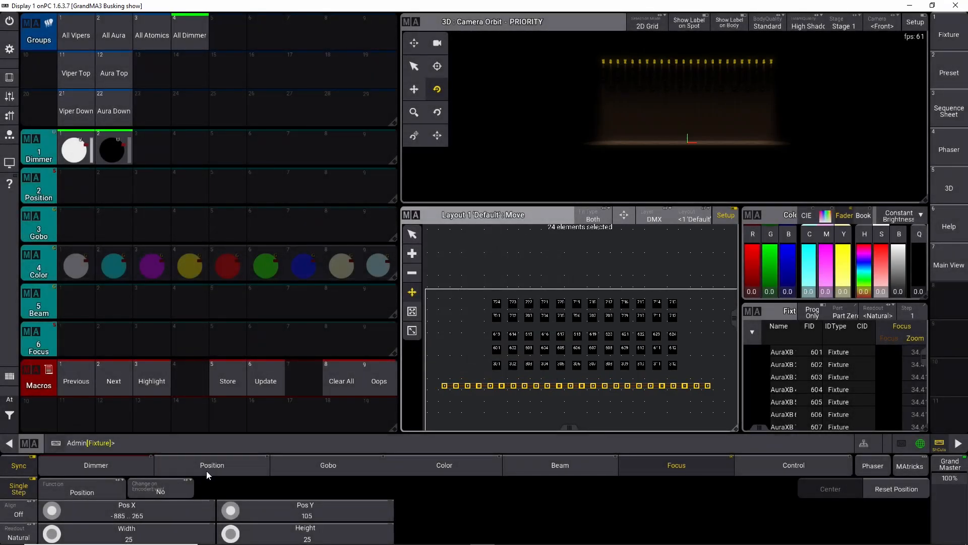
# Step: Spread the dimmer elements with alignment to Pos X -680 to 130 and move them to Pos Y 130
pyautogui.click(25, 510)
pyautogui.scroll(-10, 46, 513)
pyautogui.scroll(-15, 47, 513)
pyautogui.scroll(4, 49, 513)
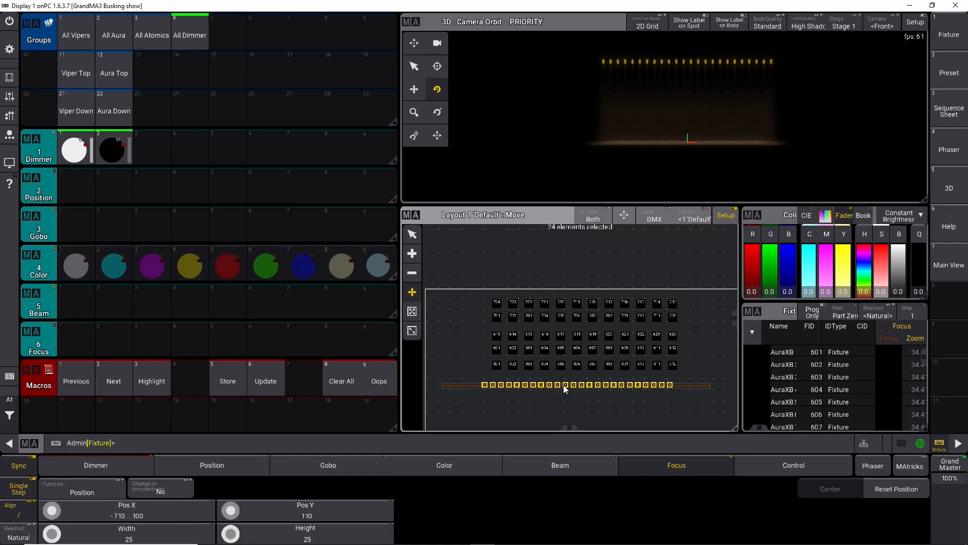
pyautogui.moveTo(568, 387); pyautogui.dragTo(589, 374)
pyautogui.scroll(3, 589, 372)
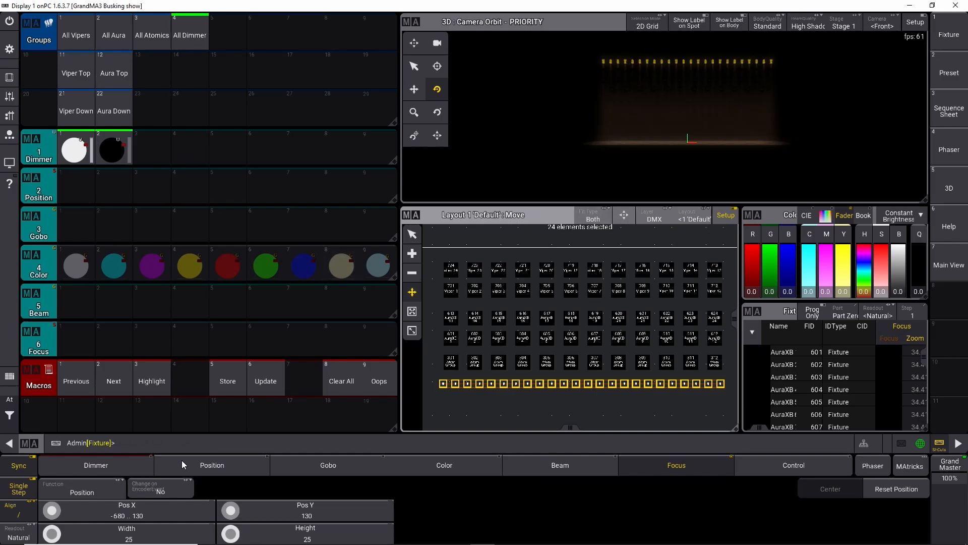
# Step: Clear all and store the current screen arrangement as view button 7 labelled Main View
pyautogui.click(348, 383)
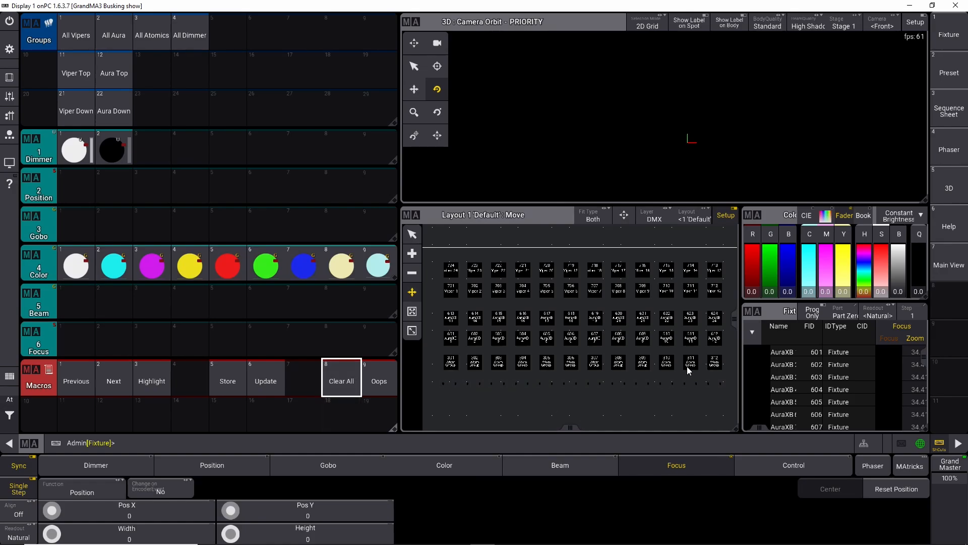
pyautogui.press('s')
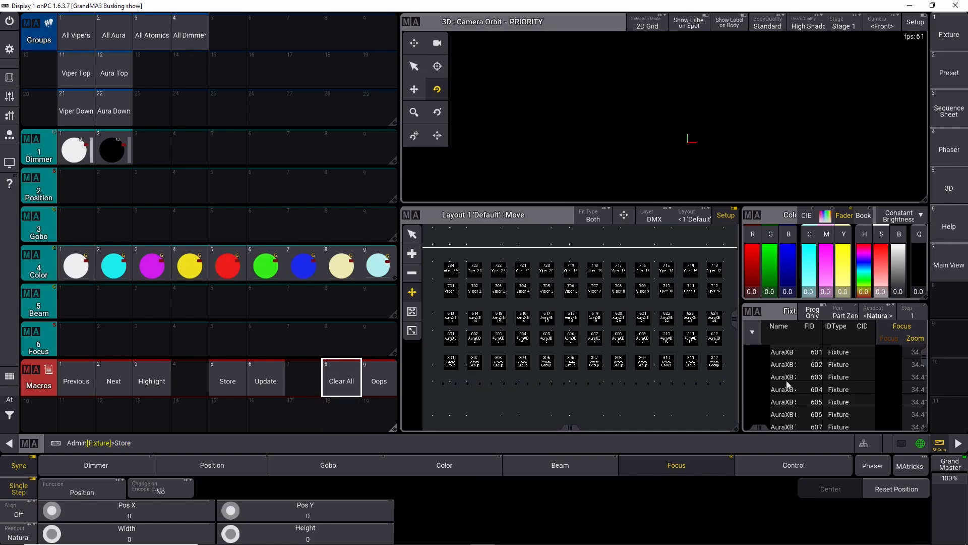
pyautogui.click(949, 265)
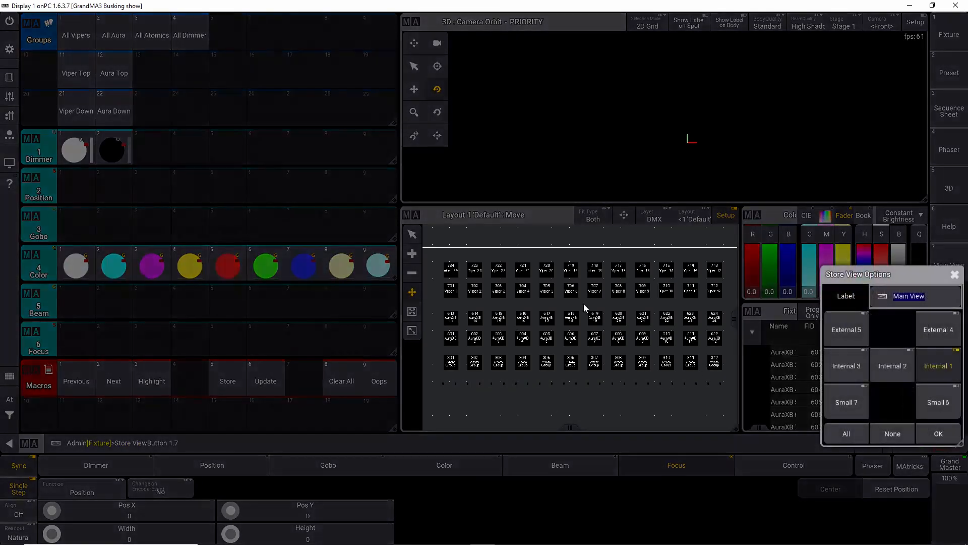
pyautogui.click(937, 434)
# Step: Select all four fixture groups to check the complete layout, then clear the selection
pyautogui.click(11, 426)
pyautogui.click(81, 420)
pyautogui.click(11, 428)
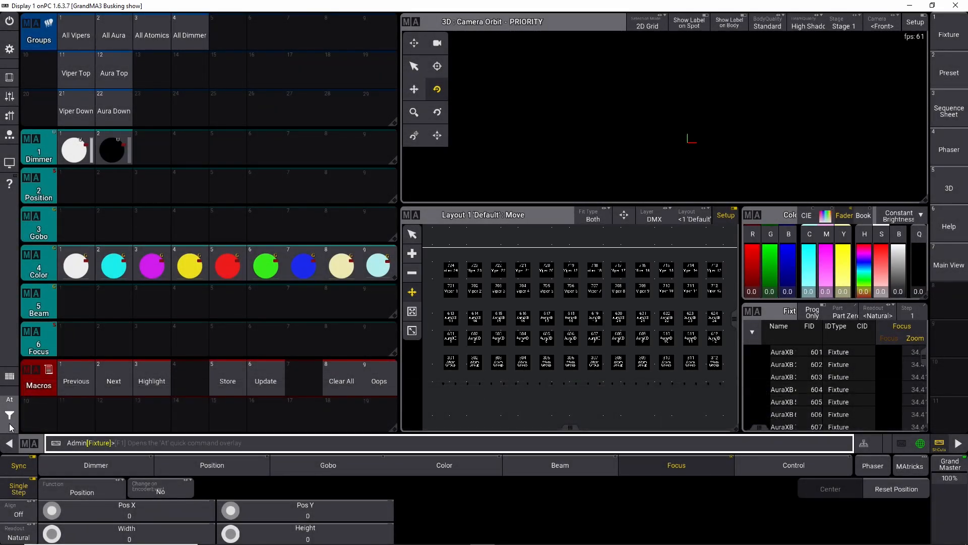
pyautogui.click(71, 38)
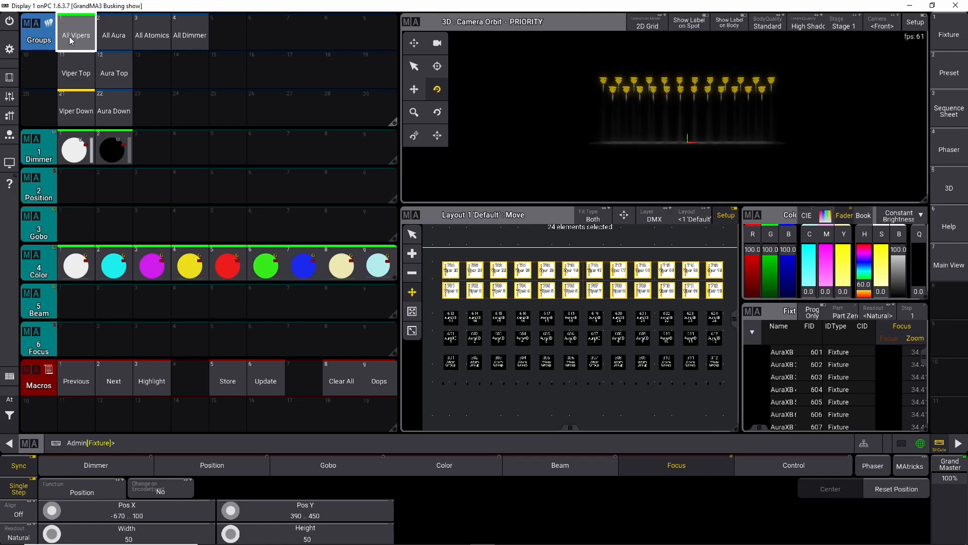
pyautogui.click(114, 35)
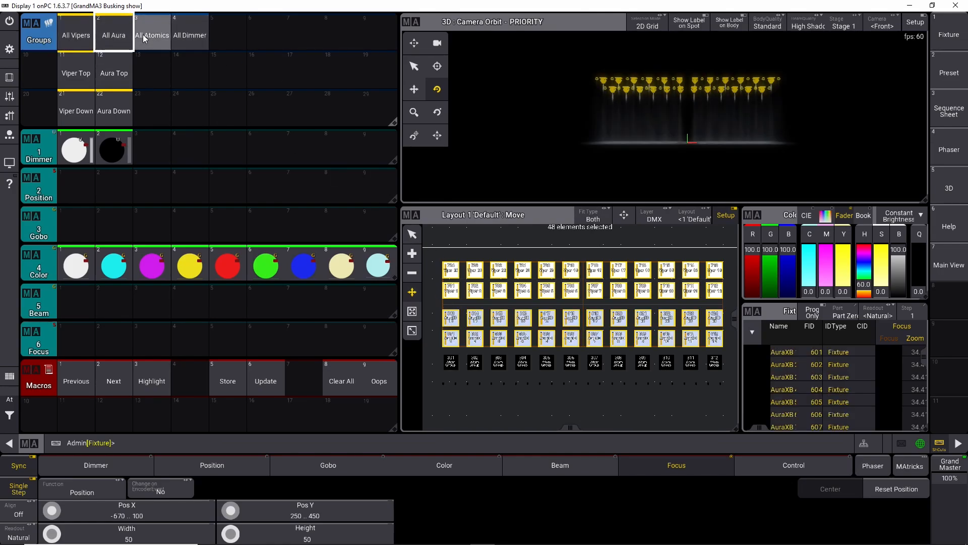
pyautogui.click(156, 40)
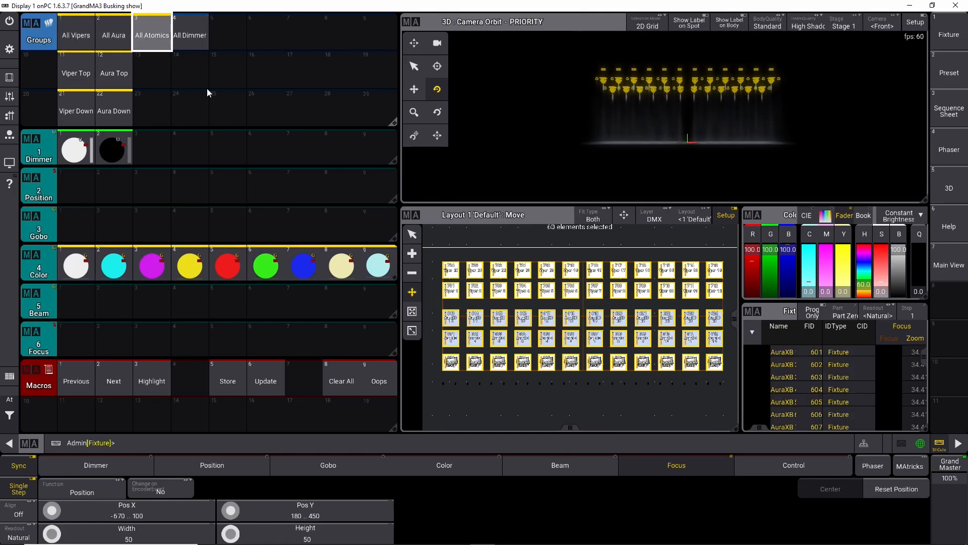
pyautogui.click(192, 35)
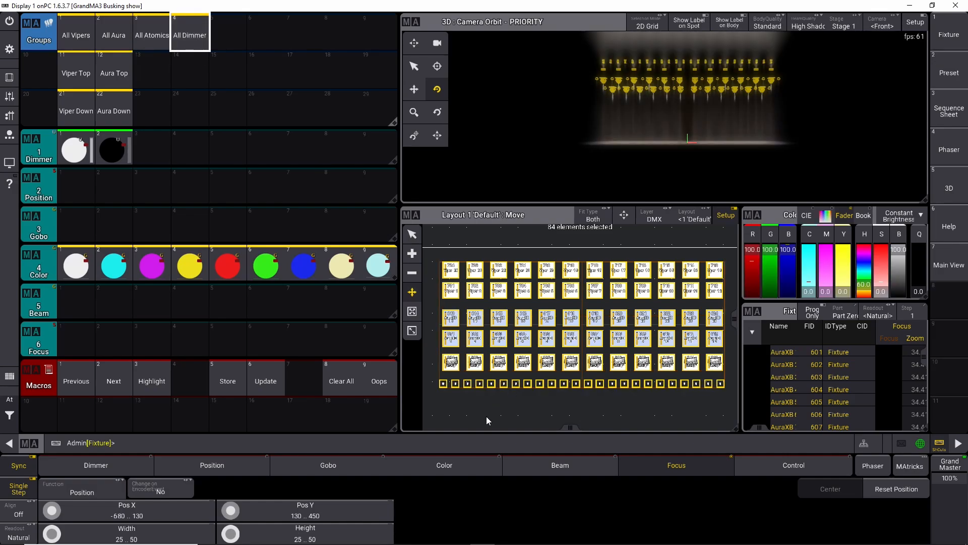
pyautogui.scroll(2, 485, 398)
pyautogui.scroll(1, 477, 378)
pyautogui.scroll(-3, 477, 378)
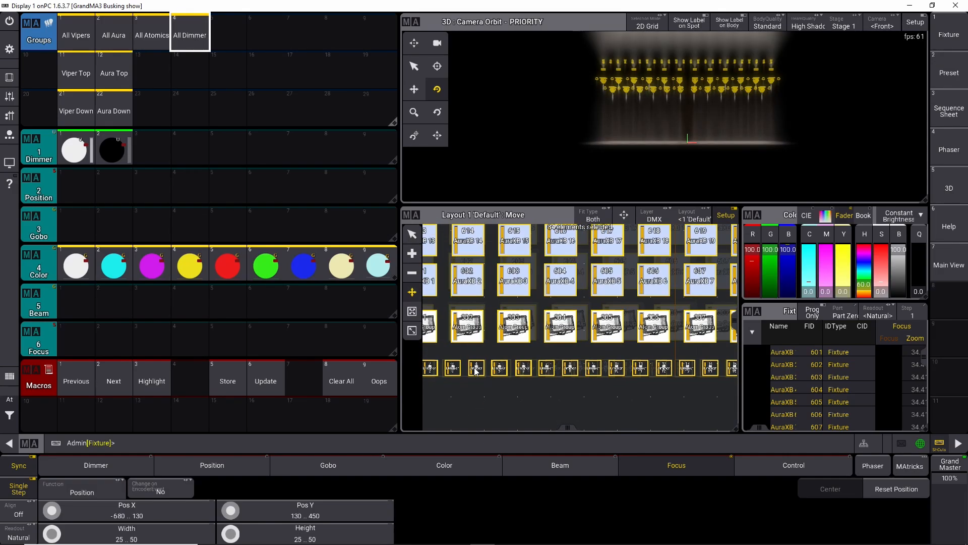
pyautogui.scroll(-2, 474, 367)
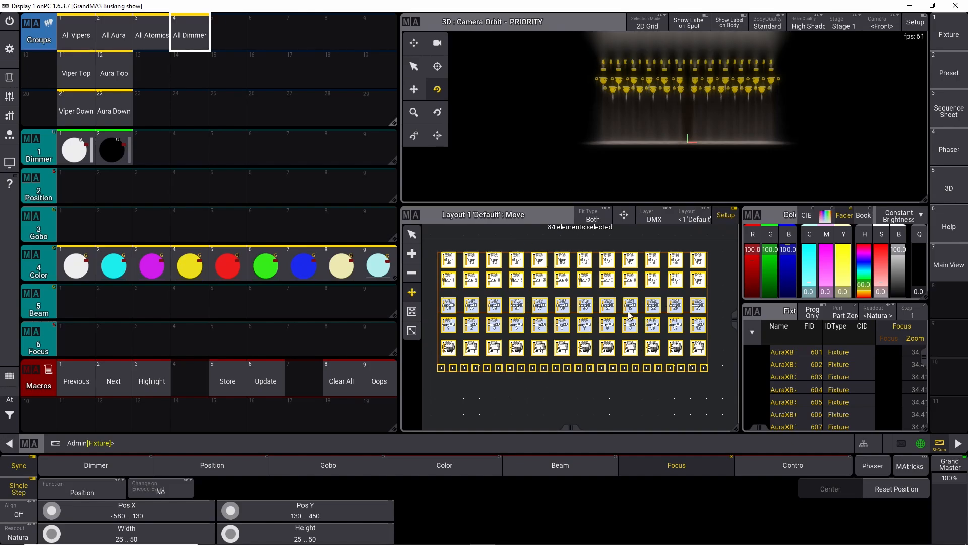
pyautogui.click(10, 401)
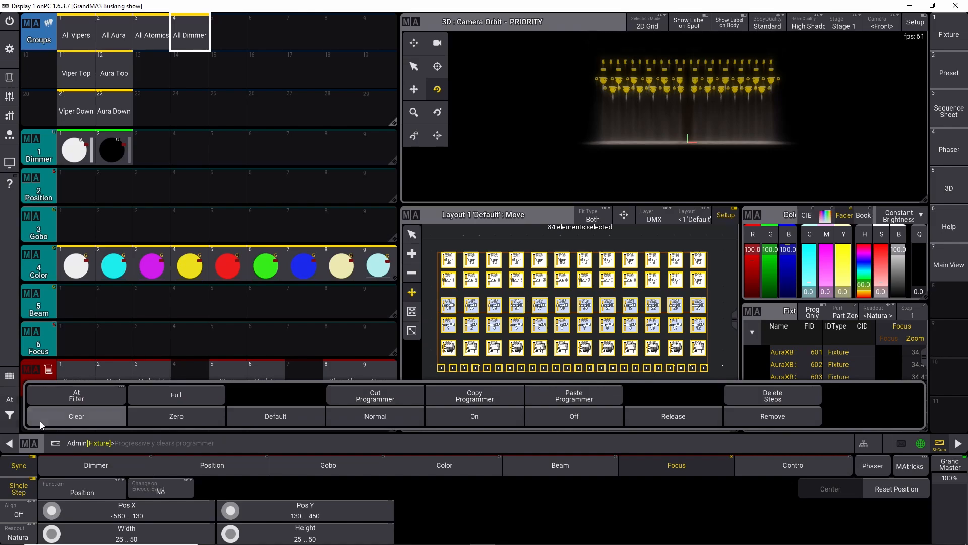
pyautogui.click(40, 422)
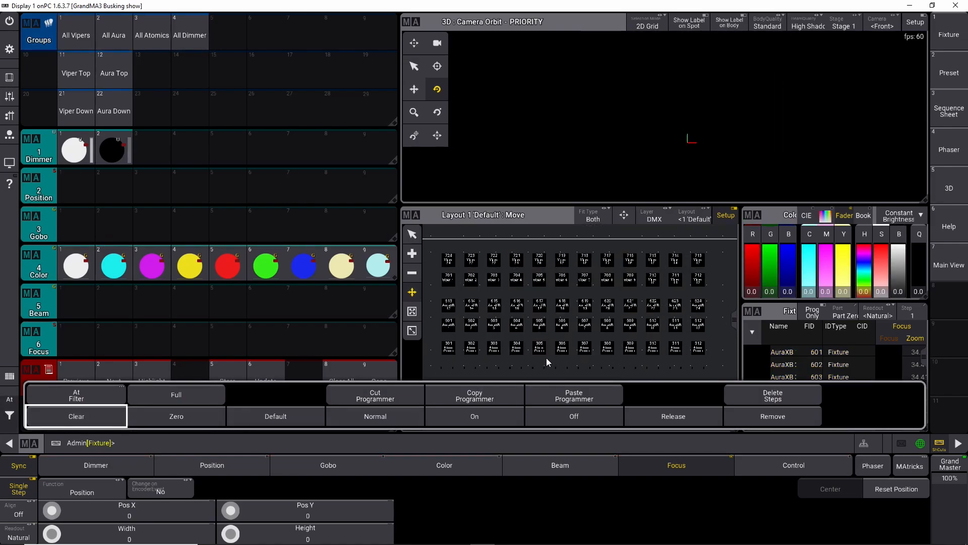
# Step: Select a single Atomic fixture in the layout to inspect its position, then clear it
pyautogui.click(557, 351)
pyautogui.scroll(5, 515, 353)
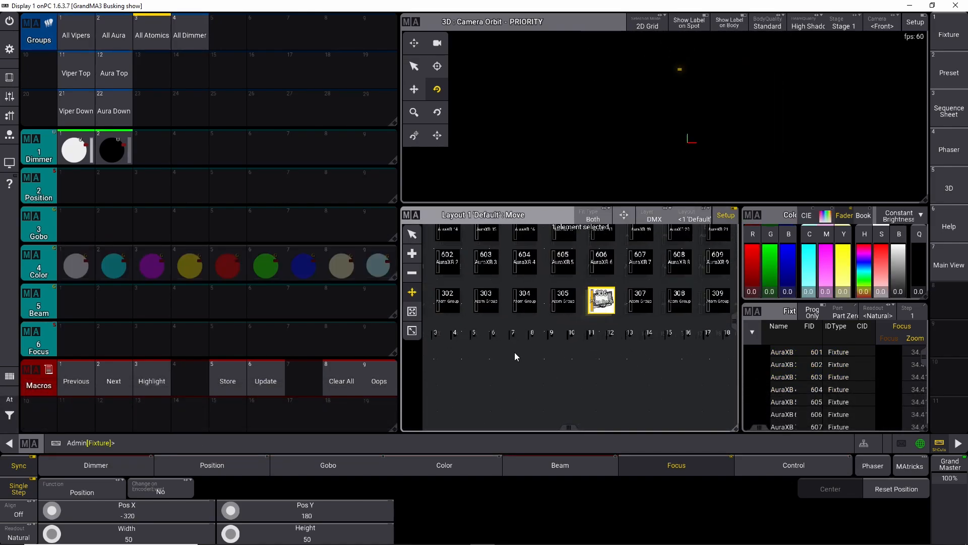
pyautogui.scroll(-6, 519, 339)
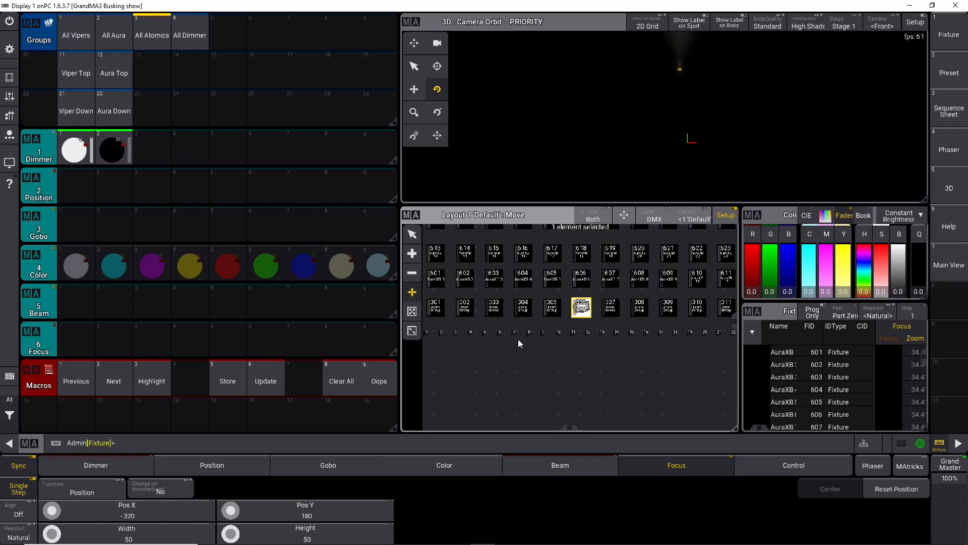
pyautogui.scroll(-2, 575, 340)
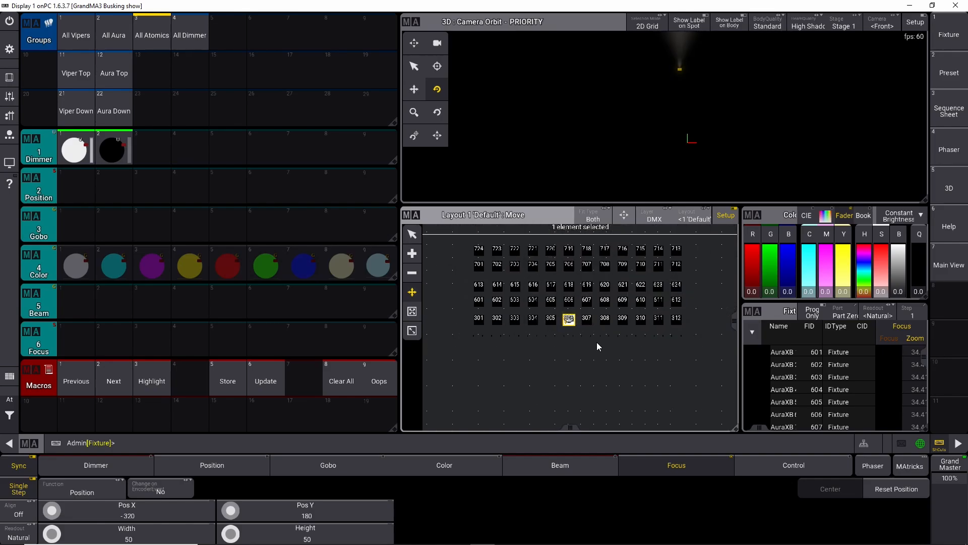
pyautogui.scroll(2, 578, 347)
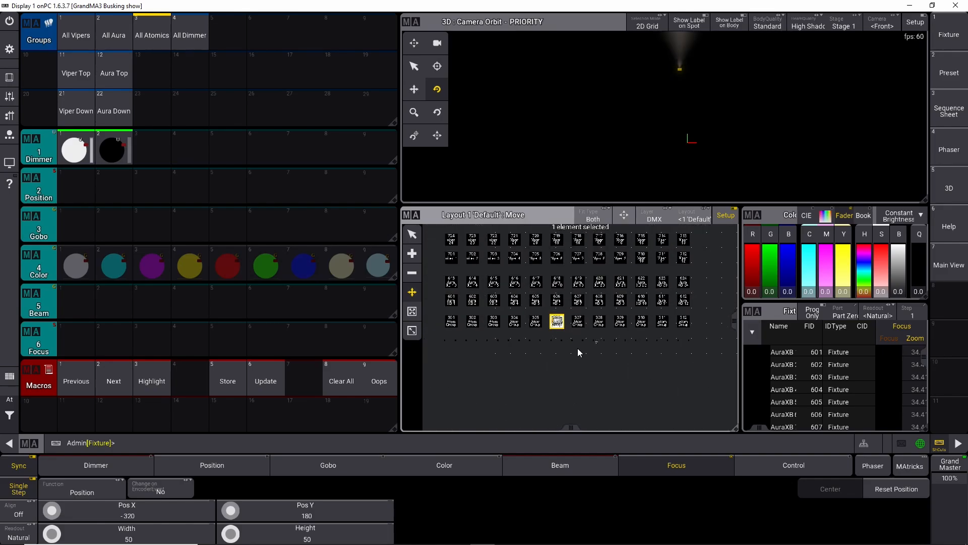
pyautogui.scroll(1, 580, 356)
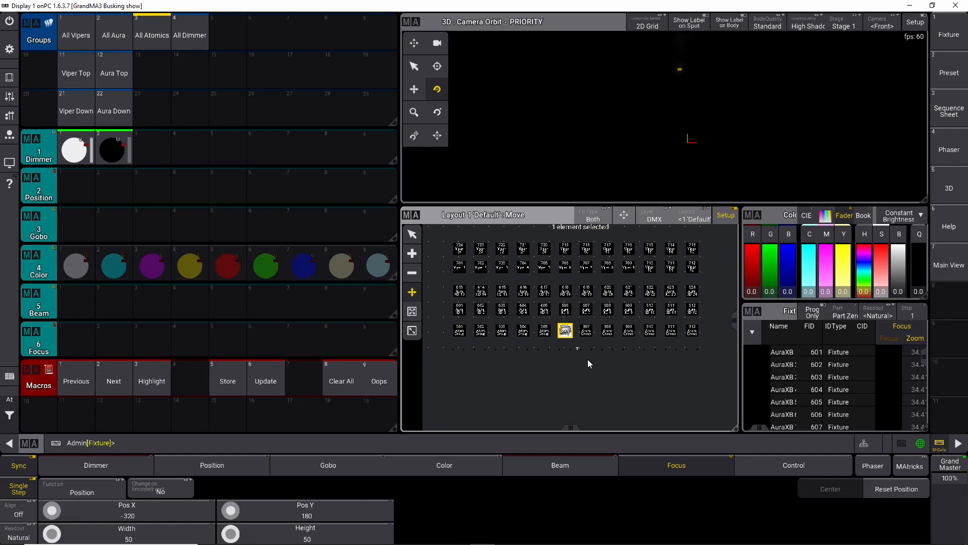
pyautogui.click(12, 418)
pyautogui.click(78, 417)
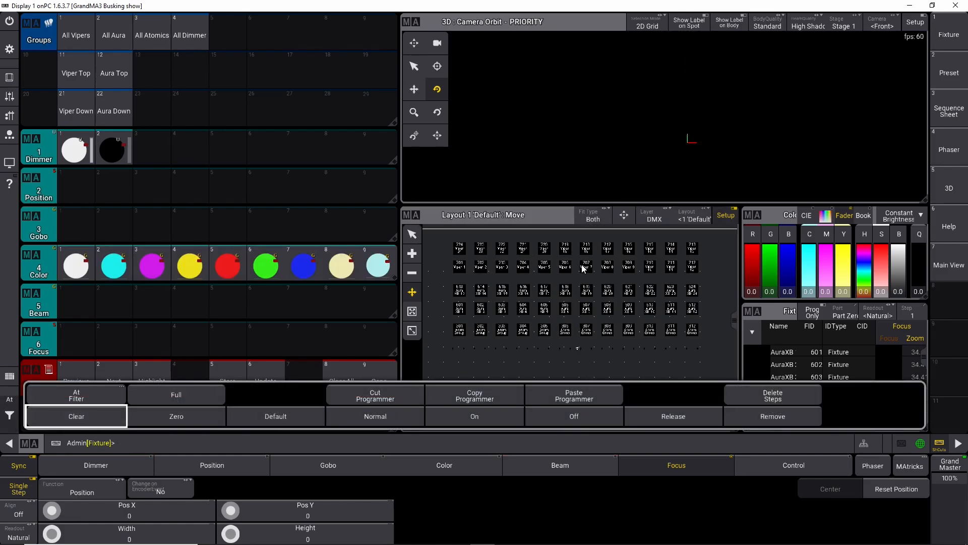
# Step: Leave the layout's setup editing mode
pyautogui.click(728, 220)
pyautogui.scroll(4, 575, 353)
pyautogui.scroll(-5, 575, 355)
pyautogui.scroll(-1, 576, 352)
pyautogui.moveTo(608, 352); pyautogui.dragTo(595, 359)
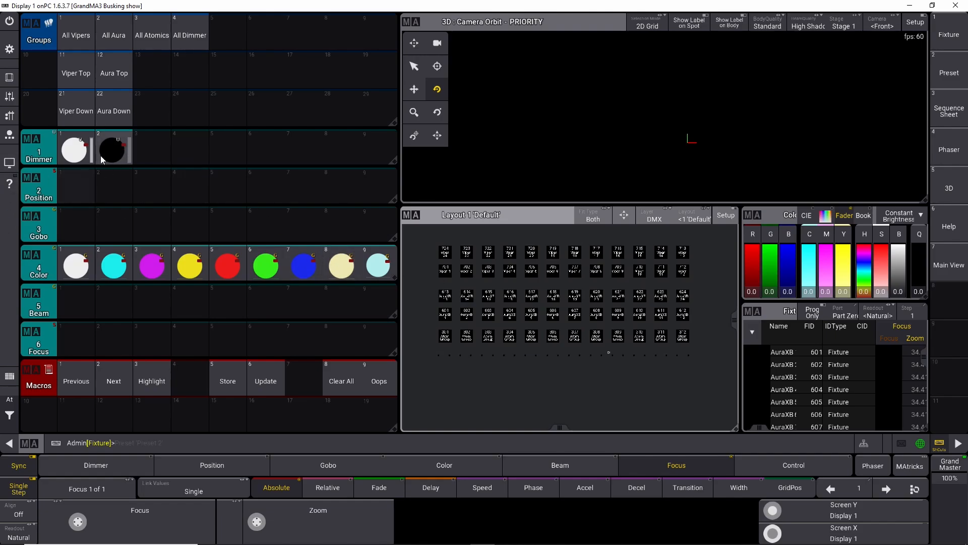
# Step: Select All Vipers, tilt them to about -60 and store it as the first Position preset
pyautogui.click(74, 39)
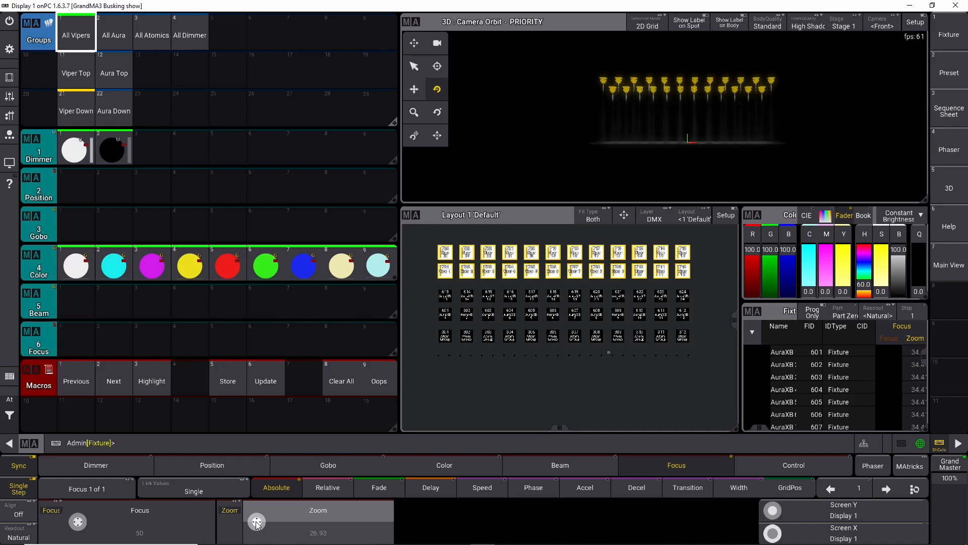
pyautogui.click(212, 465)
pyautogui.moveTo(259, 527)
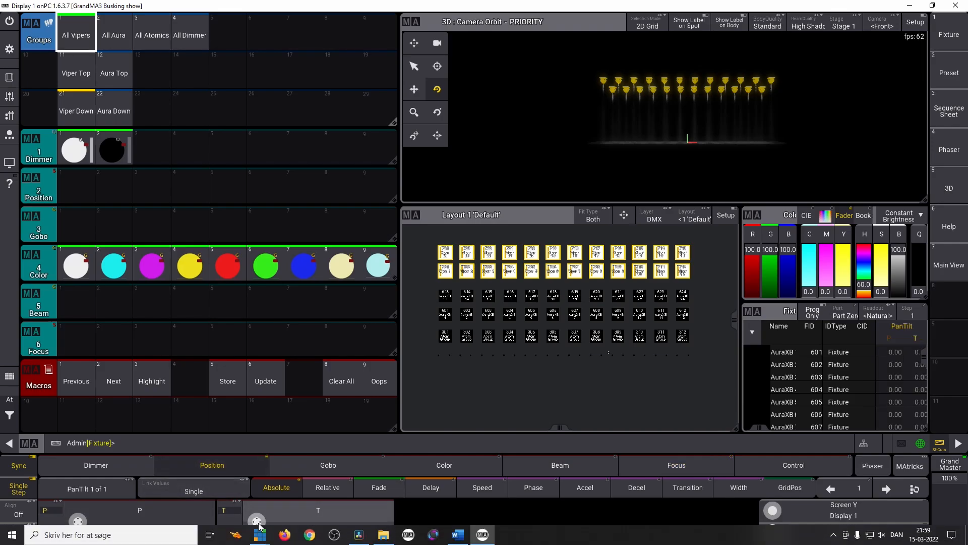
pyautogui.scroll(-10, 258, 521)
pyautogui.scroll(-5, 257, 521)
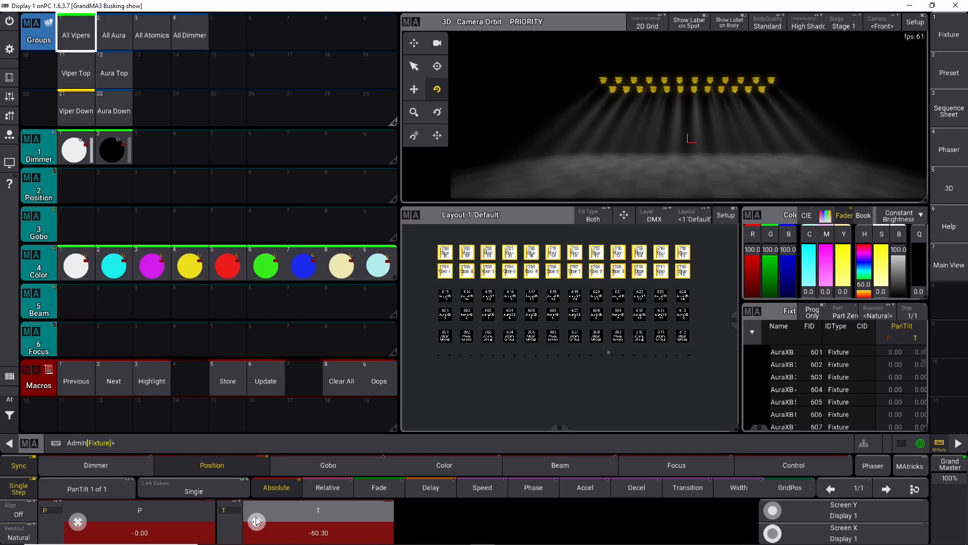
pyautogui.moveTo(74, 198); pyautogui.dragTo(53, 163)
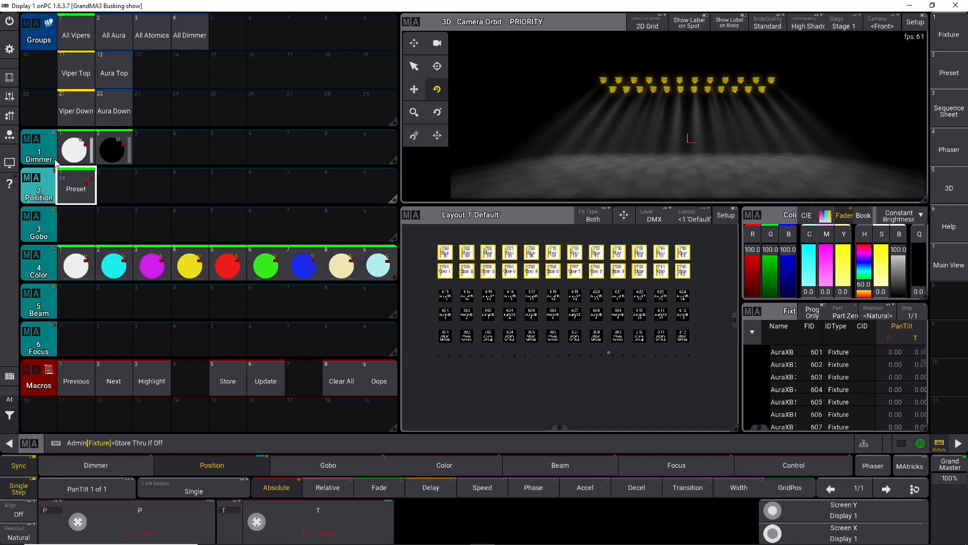
pyautogui.moveTo(76, 187); pyautogui.dragTo(85, 156)
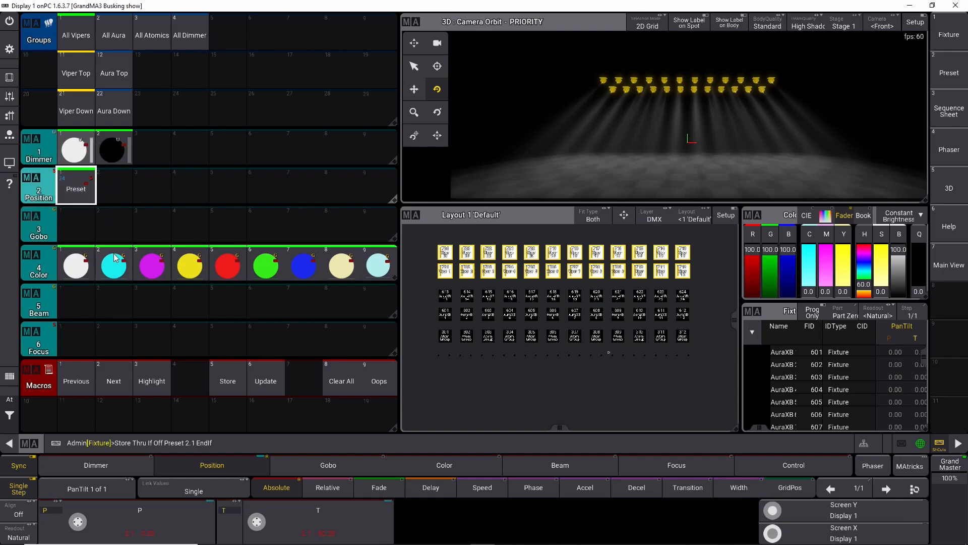
pyautogui.click(342, 382)
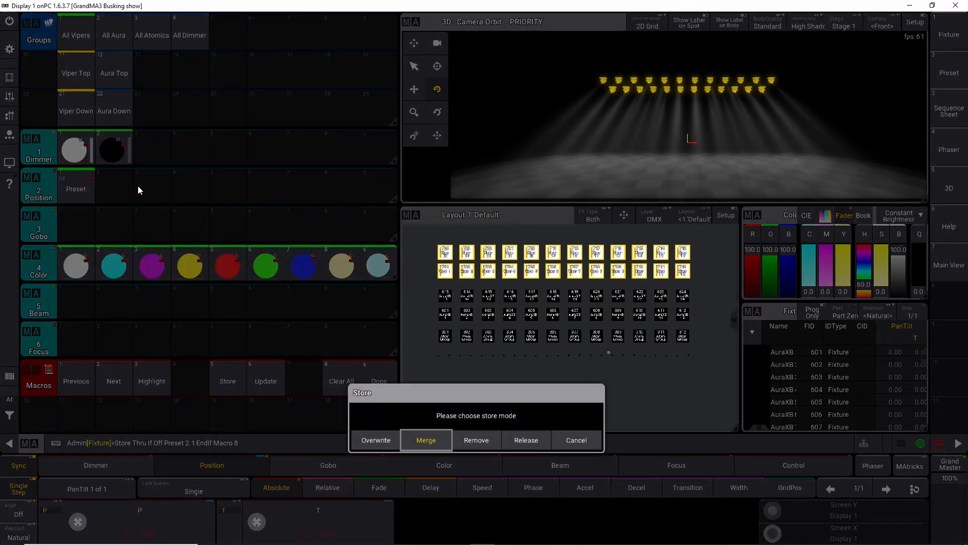
pyautogui.click(574, 442)
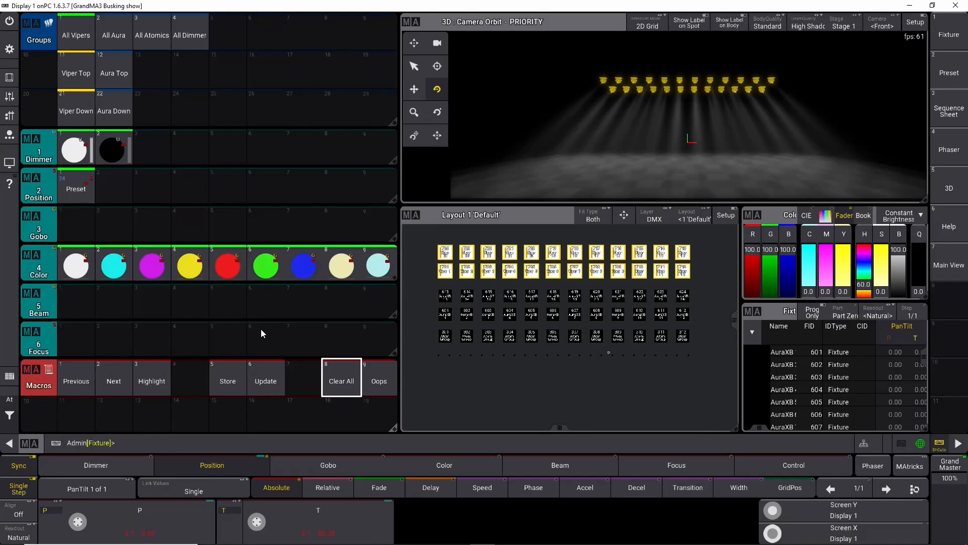
# Step: Clear the programmer, select All Vipers, tilt them to about -63 and re-store the first Position preset
pyautogui.click(339, 382)
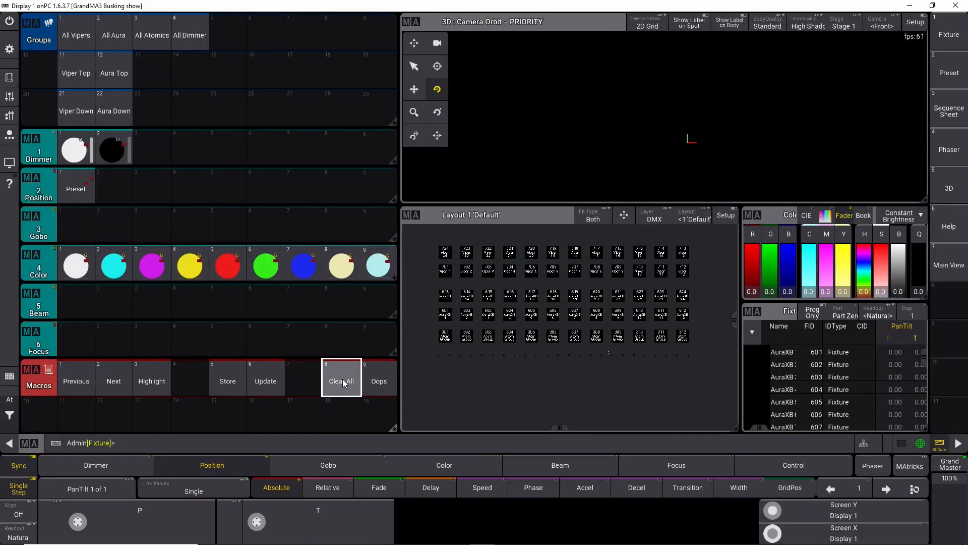
pyautogui.click(74, 44)
pyautogui.moveTo(257, 522); pyautogui.dragTo(255, 525)
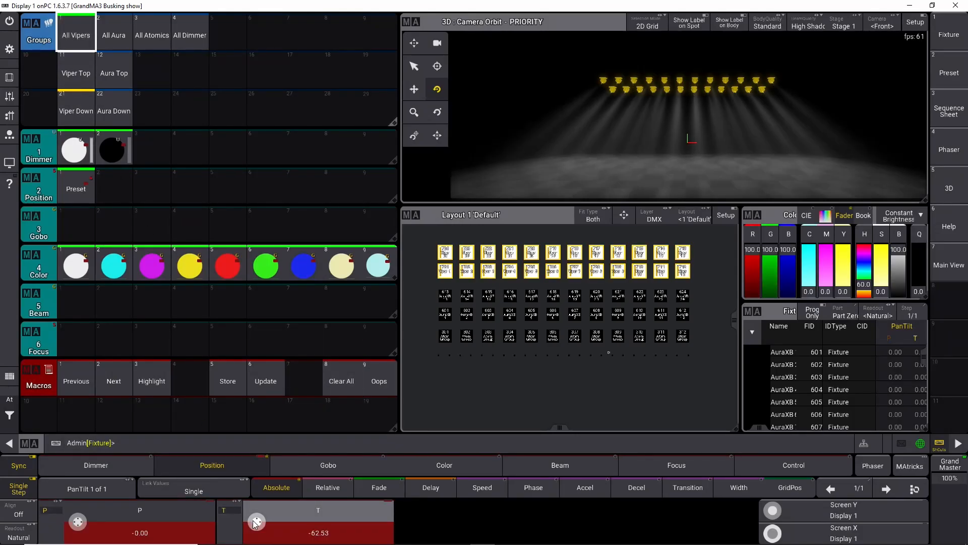
pyautogui.click(86, 189)
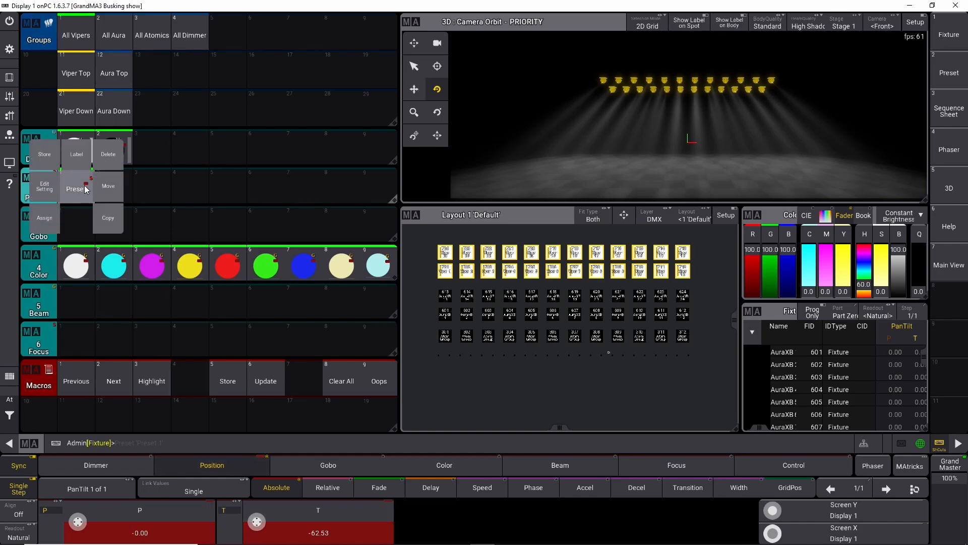
pyautogui.click(47, 158)
pyautogui.click(409, 315)
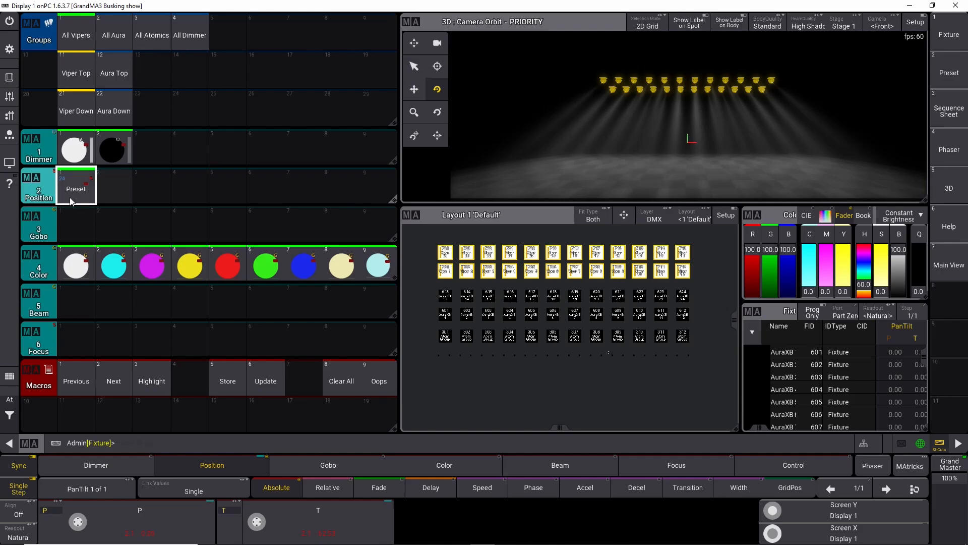
# Step: Label the first Position preset as Pos 1
pyautogui.moveTo(74, 189); pyautogui.dragTo(81, 156)
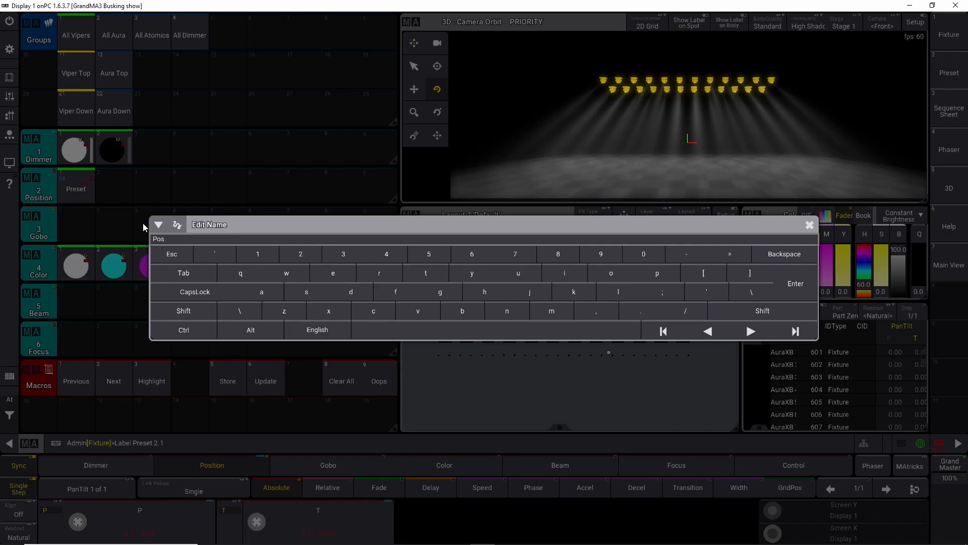
pyautogui.press('Return')
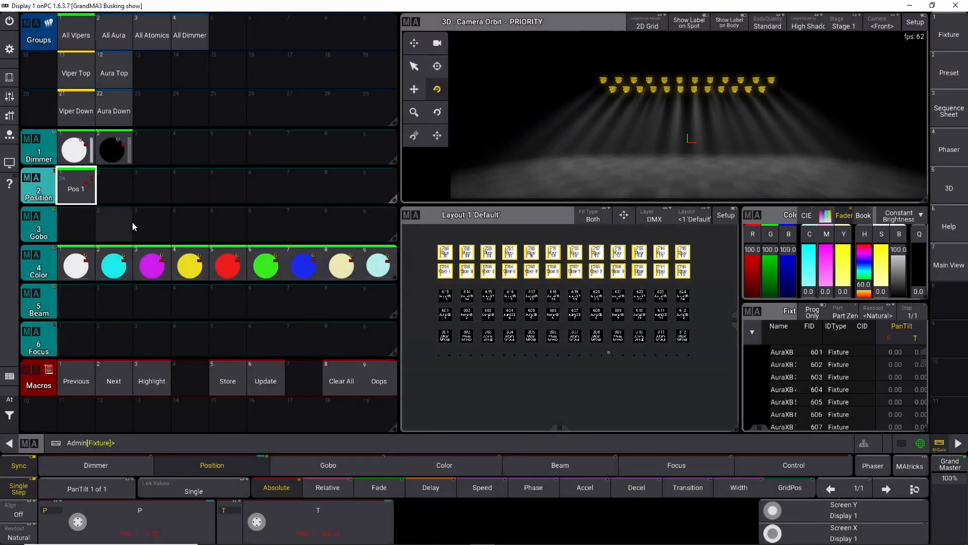
# Step: Set the Vipers' tilt to -67 and fan the Viper Top group's pan to -13.5 using alignment
pyautogui.scroll(-10, 256, 521)
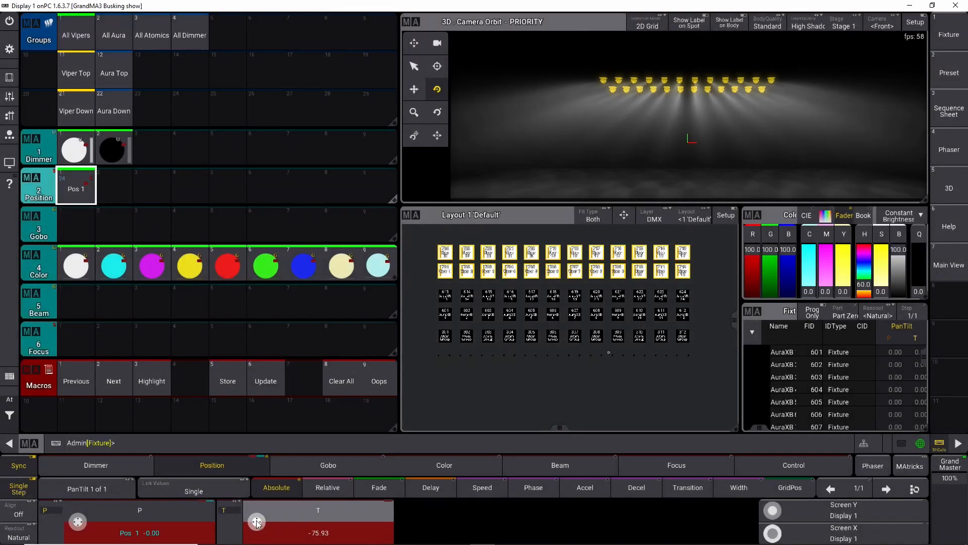
pyautogui.scroll(5, 257, 521)
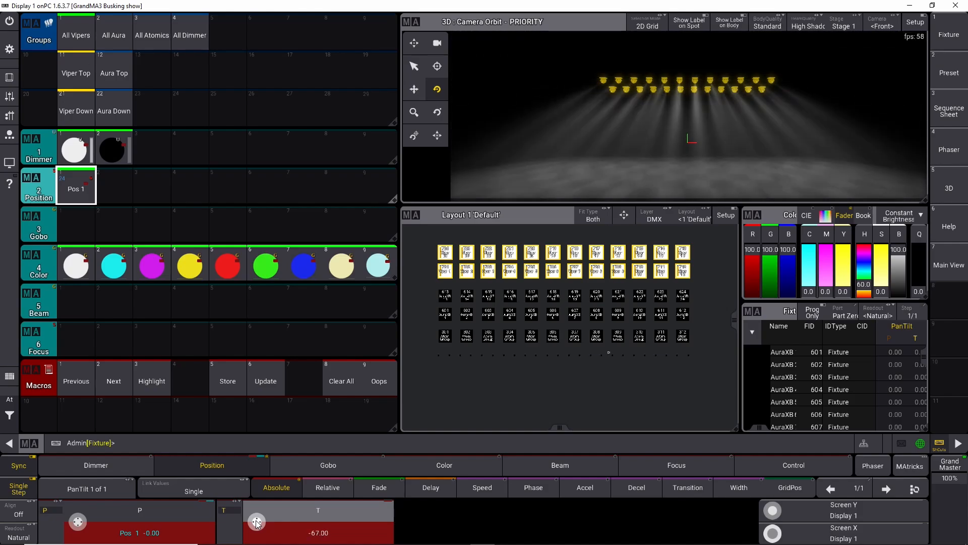
pyautogui.click(76, 71)
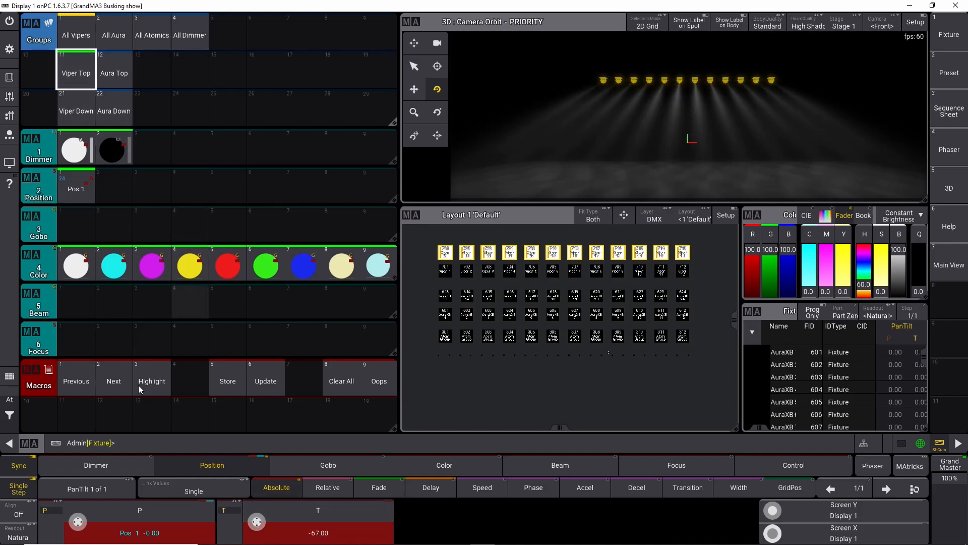
pyautogui.click(19, 513)
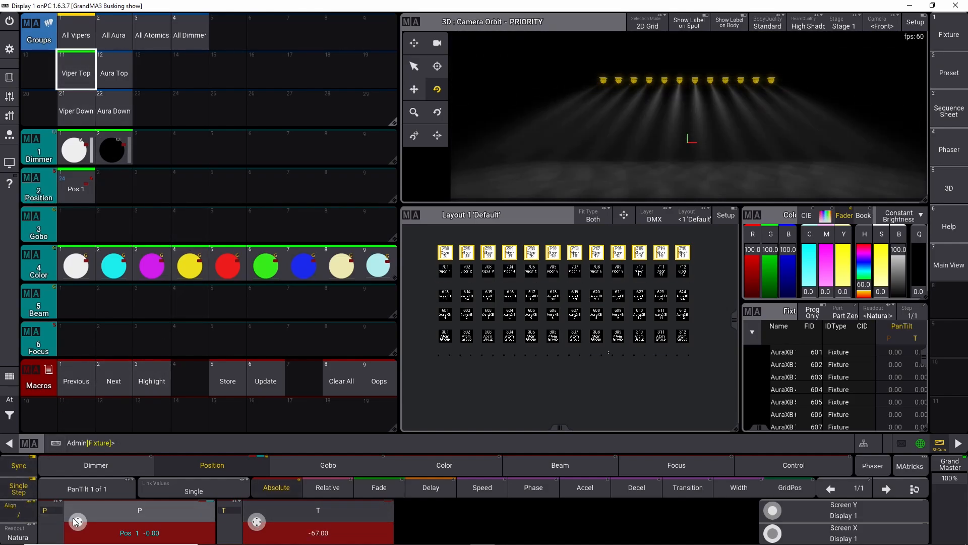
pyautogui.scroll(-5, 75, 522)
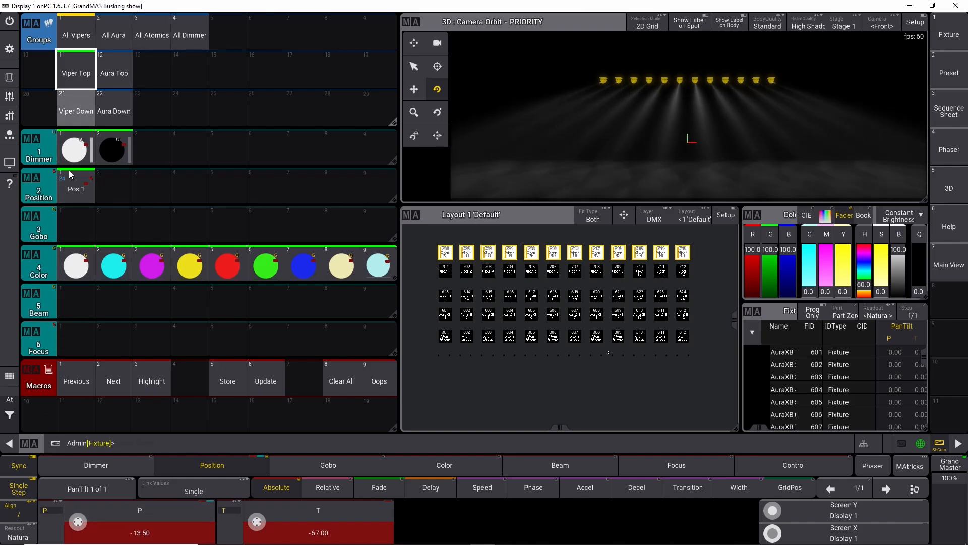
pyautogui.click(73, 148)
# Step: Fan the Viper Down group's pan to 18 with alignment and merge the look into the Pos 1 preset
pyautogui.click(72, 117)
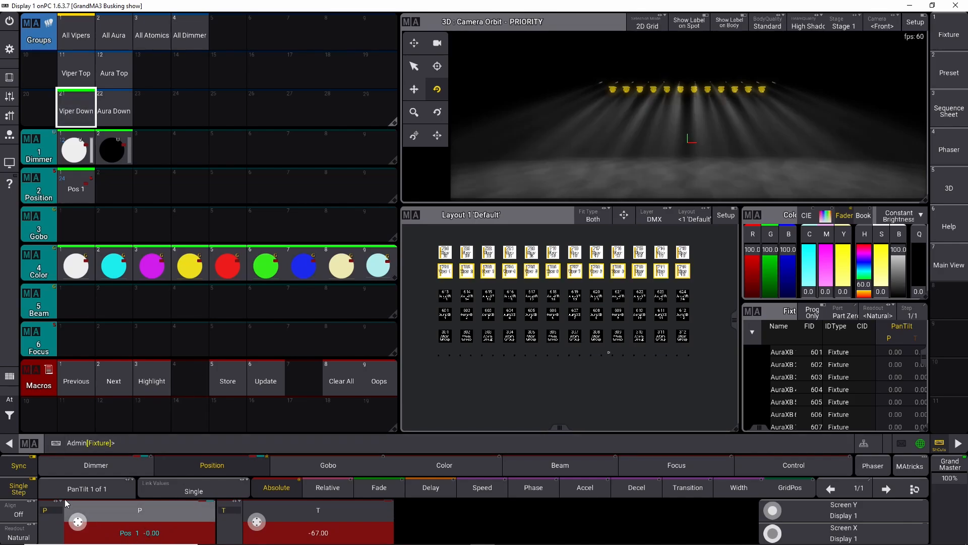
pyautogui.click(27, 517)
pyautogui.scroll(6, 81, 524)
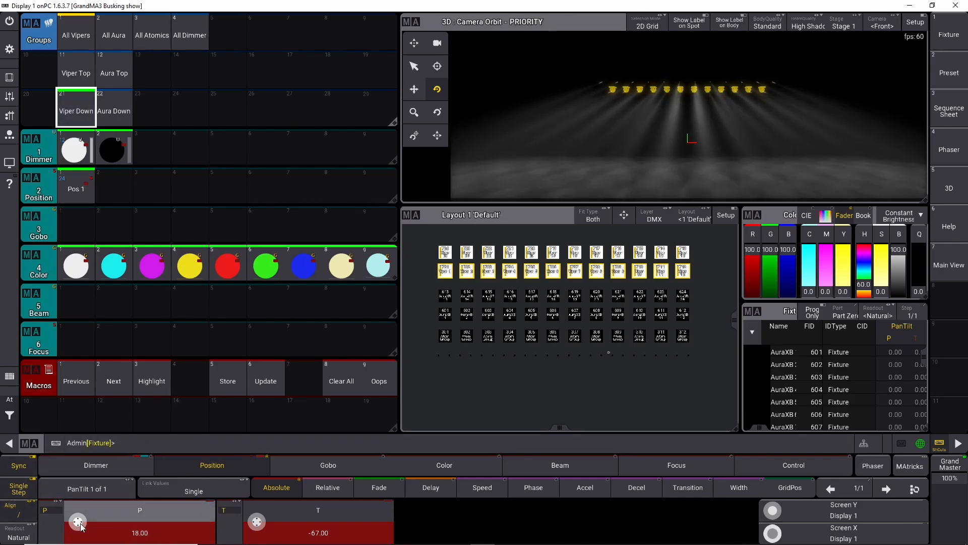
pyautogui.scroll(-6, 81, 527)
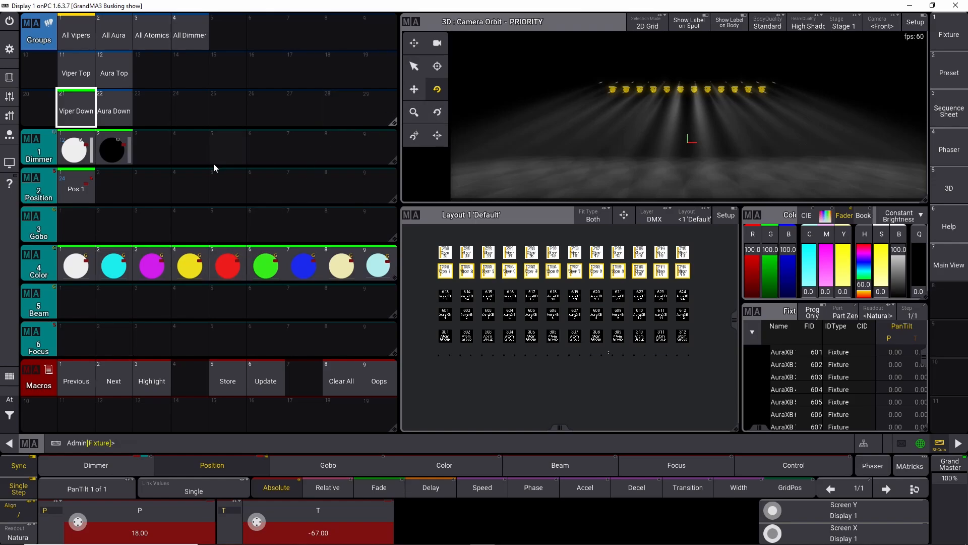
pyautogui.click(74, 193)
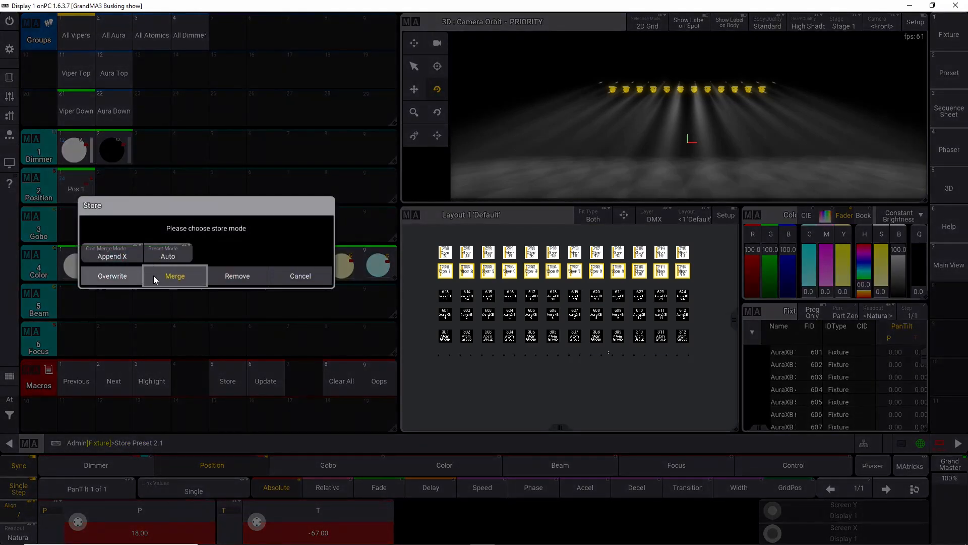
pyautogui.click(180, 275)
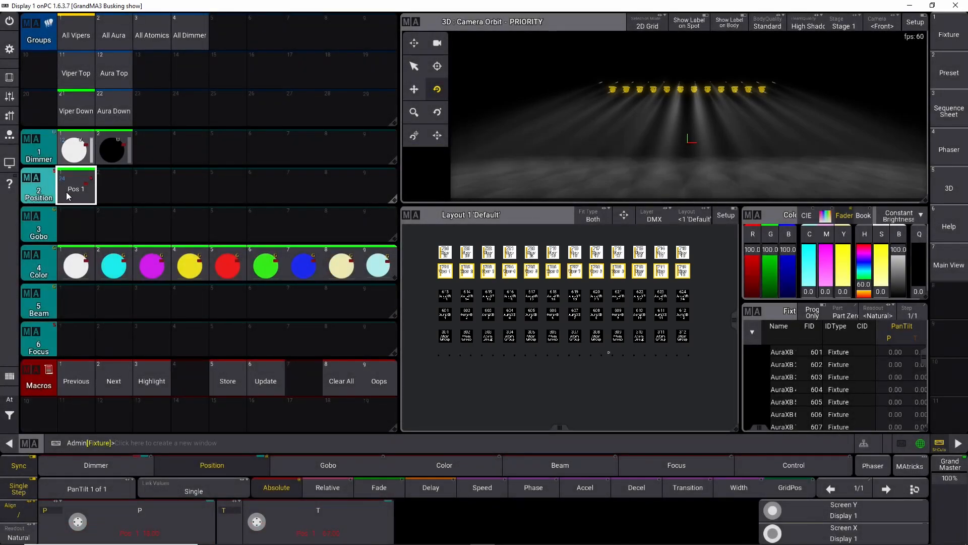
# Step: Select All Vipers, tilt them to about -76 and store it as the third Position preset
pyautogui.click(76, 34)
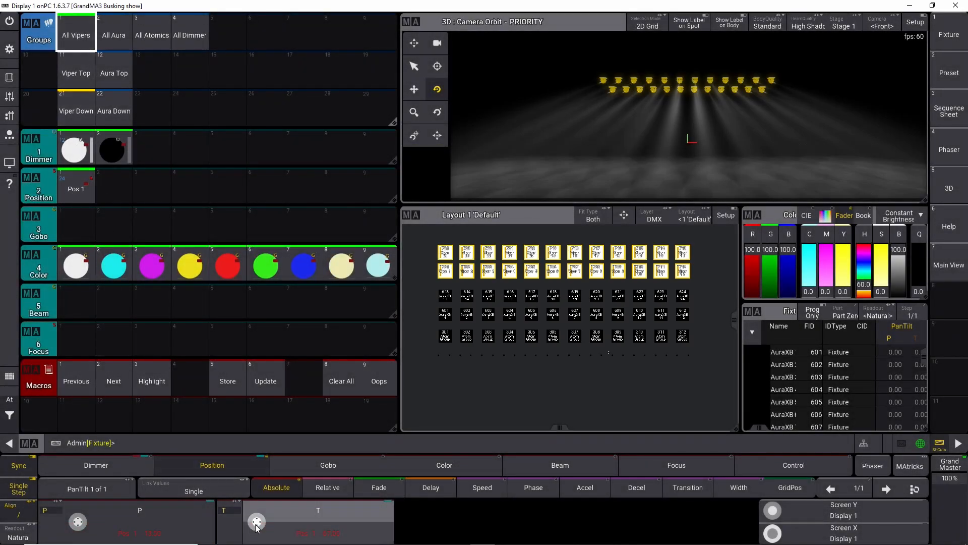
pyautogui.scroll(-5, 257, 522)
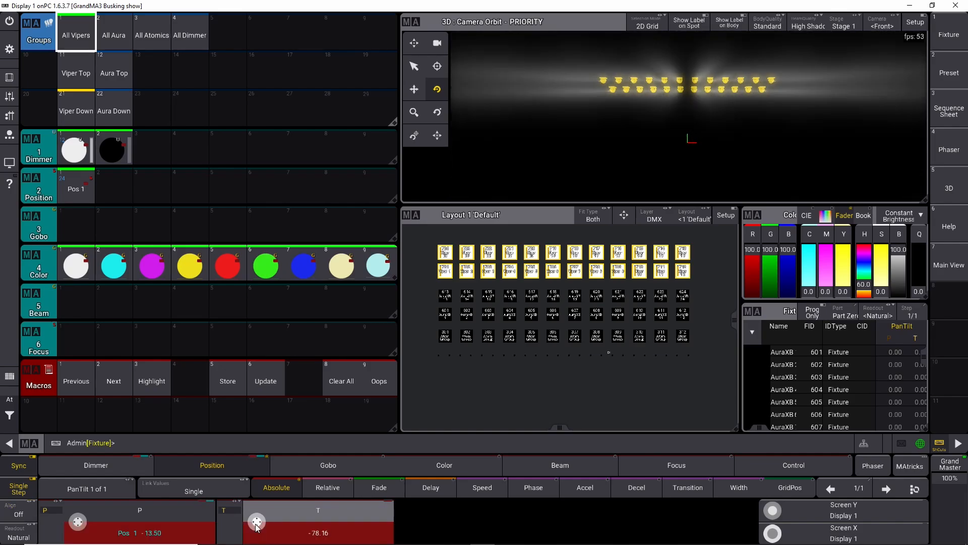
pyautogui.scroll(4, 257, 522)
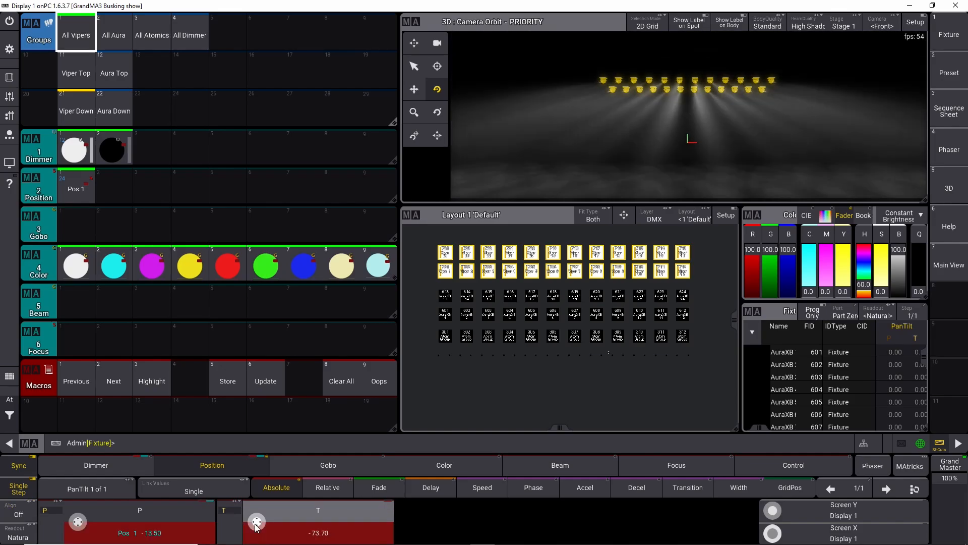
pyautogui.scroll(-2, 257, 525)
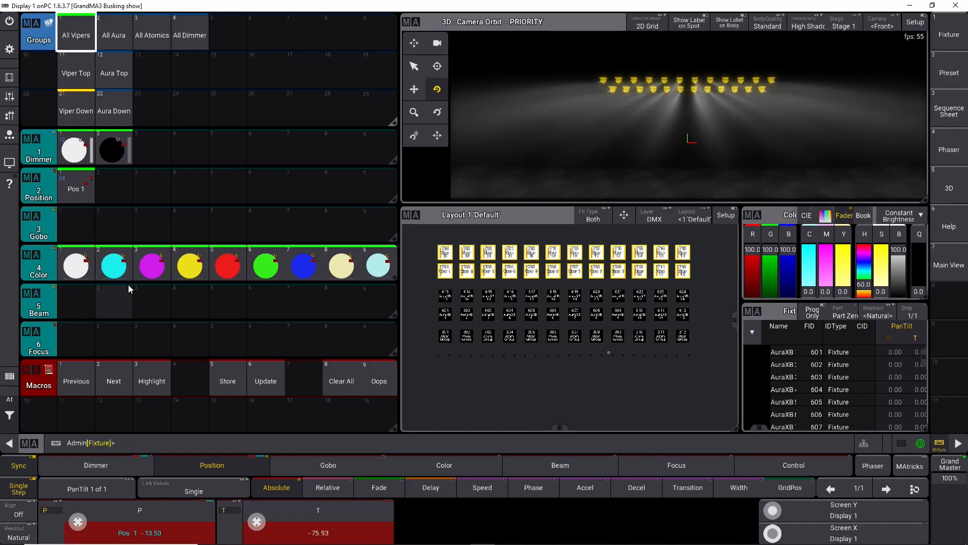
pyautogui.click(154, 188)
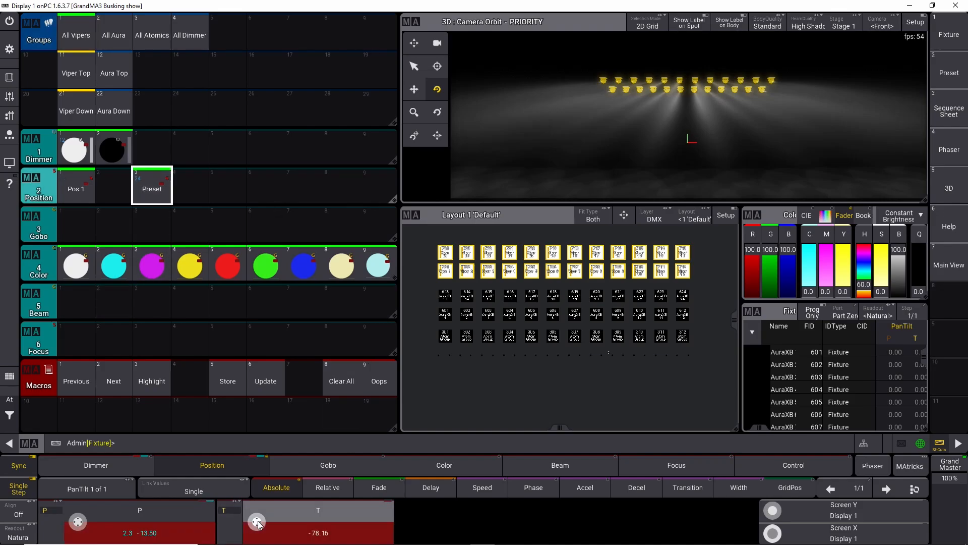
# Step: Tilt the Vipers to about -96 and store it as the fourth Position preset
pyautogui.scroll(-10, 258, 521)
pyautogui.click(212, 383)
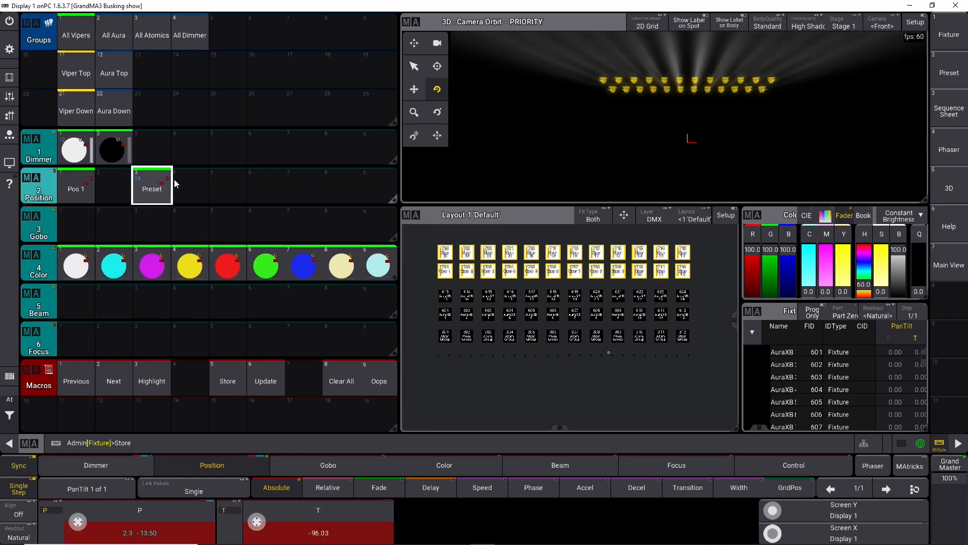
pyautogui.click(189, 186)
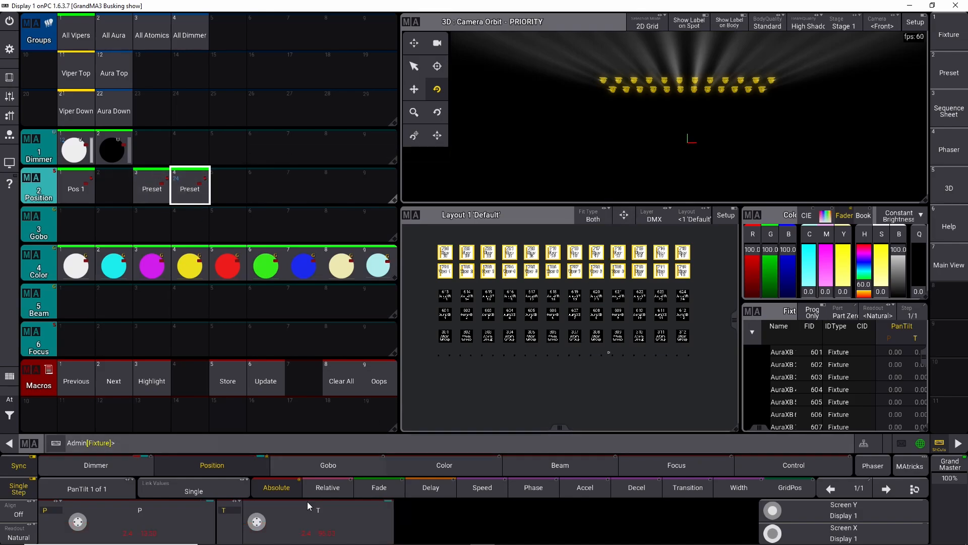
# Step: Set the Vipers' tilt to -67, then pan Viper Top to 4.5 and Viper Down to -9
pyautogui.scroll(3, 257, 525)
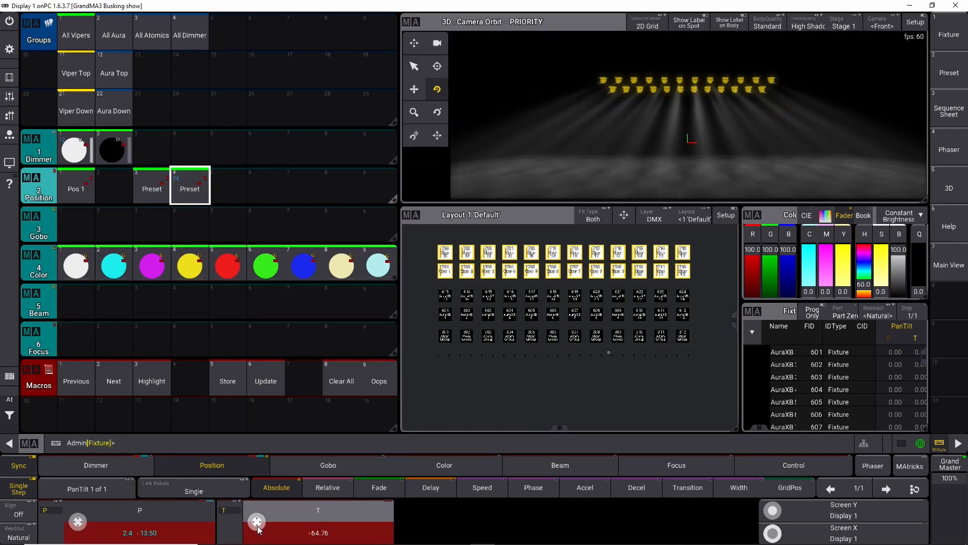
pyautogui.click(76, 69)
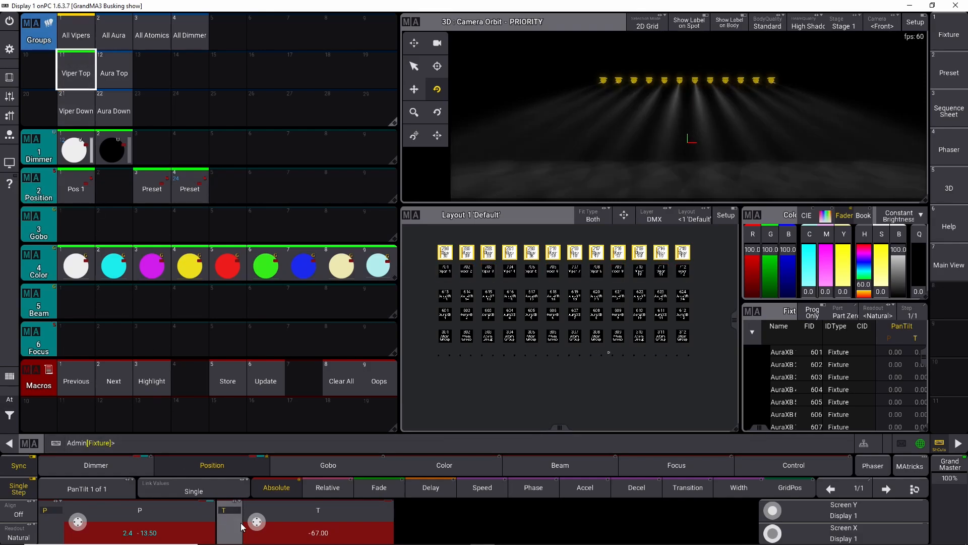
pyautogui.scroll(-3, 84, 524)
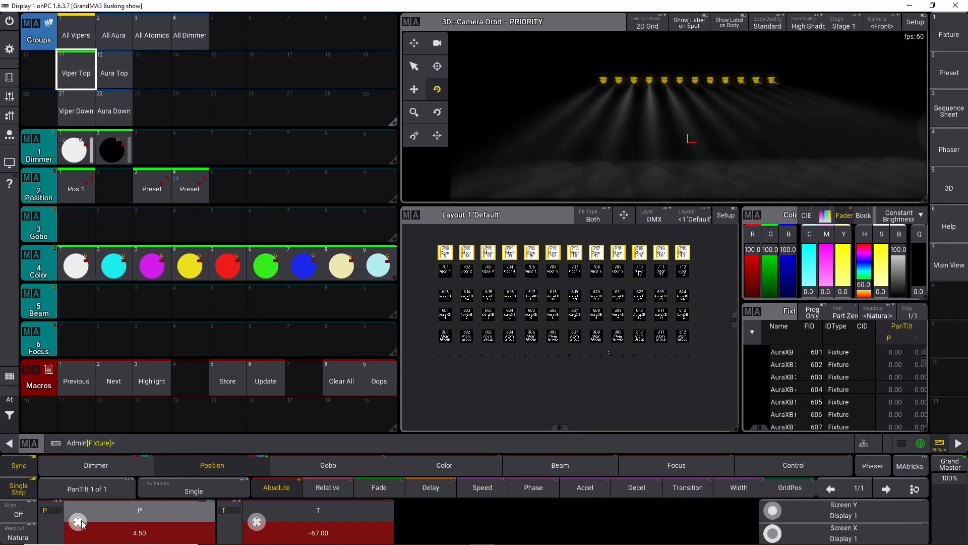
pyautogui.scroll(2, 84, 524)
pyautogui.click(76, 109)
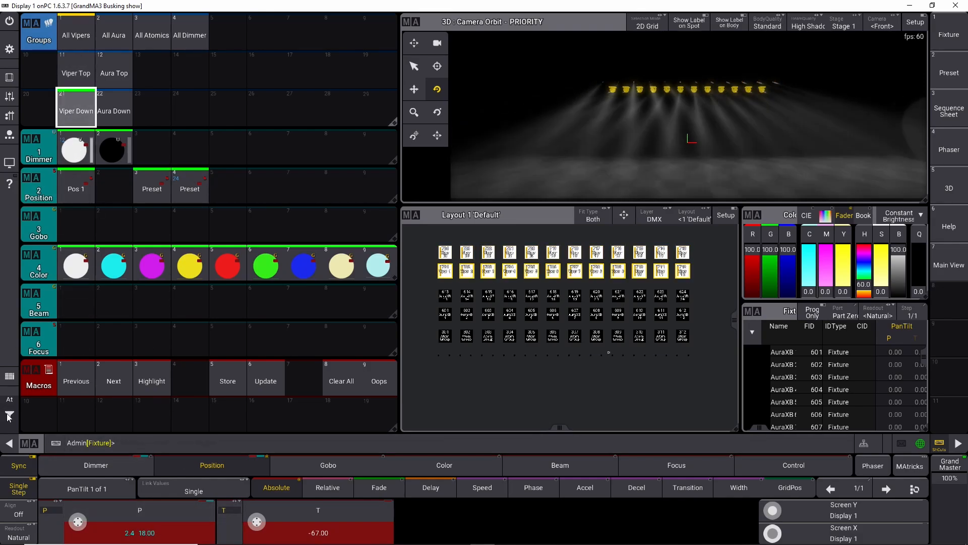
pyautogui.scroll(-5, 77, 523)
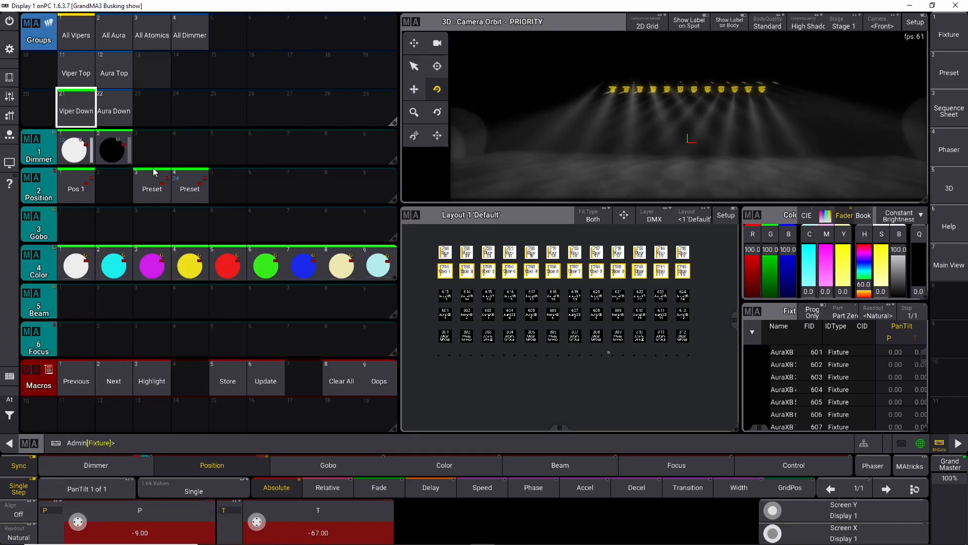
# Step: Store the look as the second Position preset and label it Pos 2
pyautogui.click(114, 186)
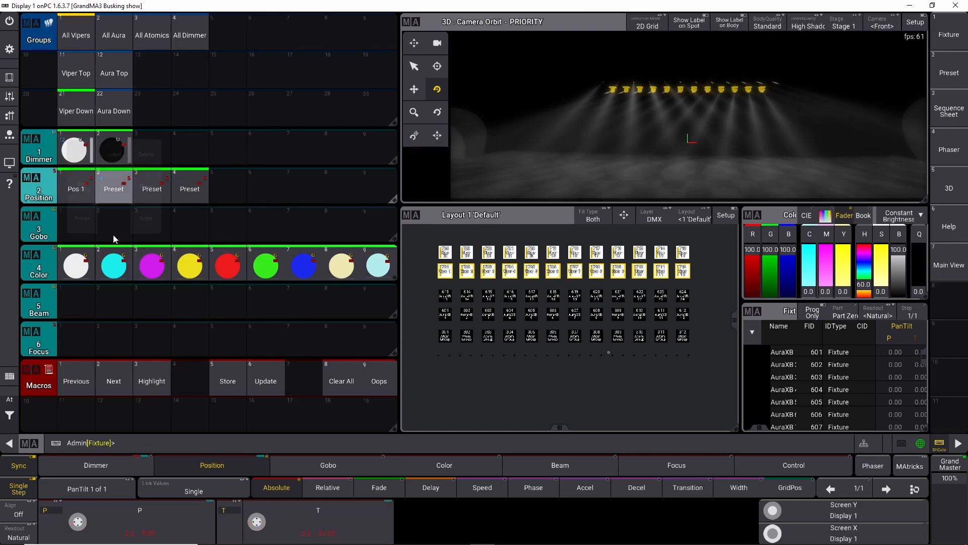
pyautogui.click(117, 154)
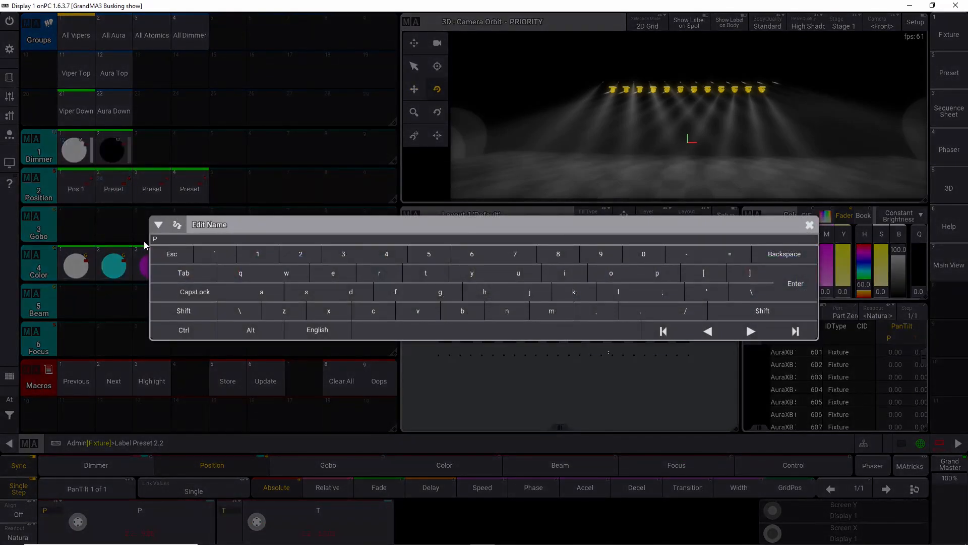
pyautogui.press('Return')
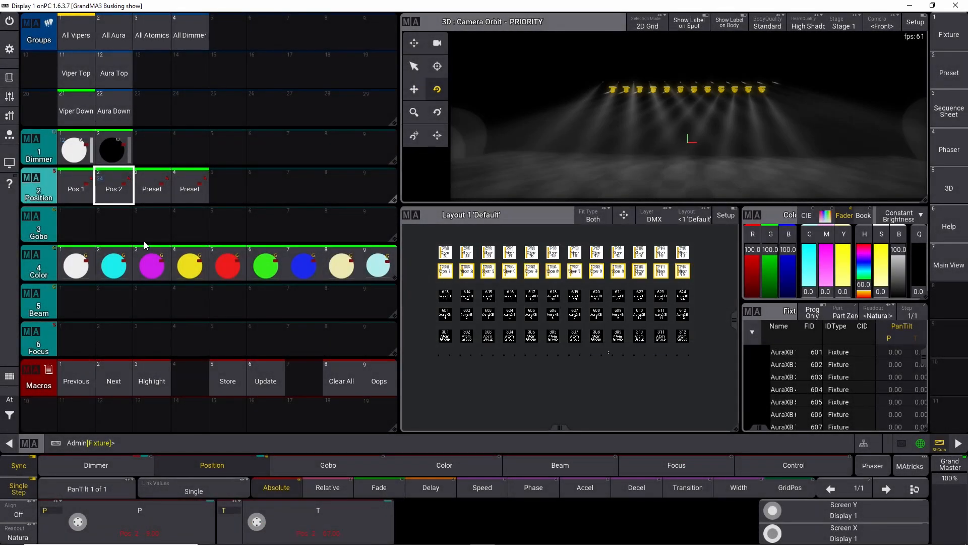
# Step: Label the third Position preset as Audince
pyautogui.rightClick(151, 191)
pyautogui.click(151, 160)
pyautogui.write('Aud')
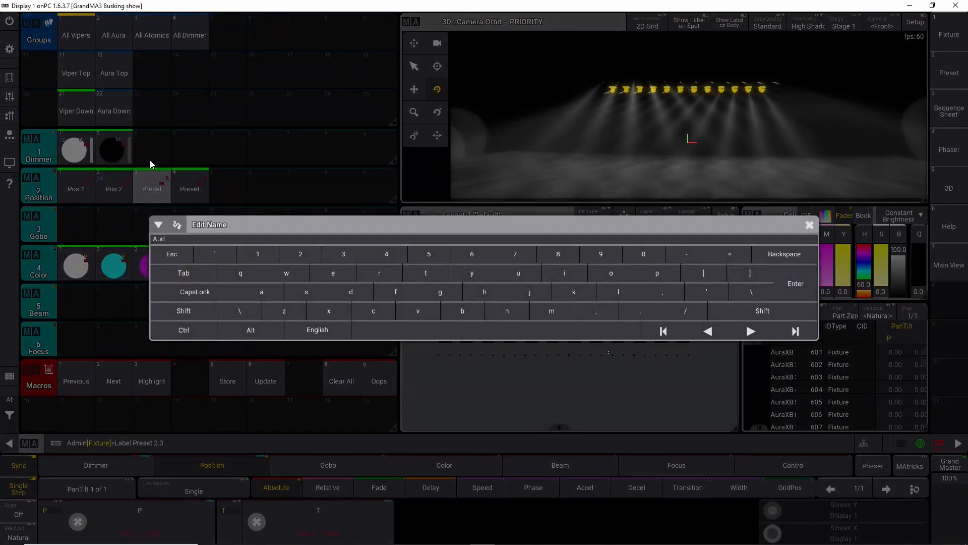
pyautogui.write('uince')
pyautogui.press('Return')
# Step: Label the fourth Position preset as Air
pyautogui.rightClick(190, 187)
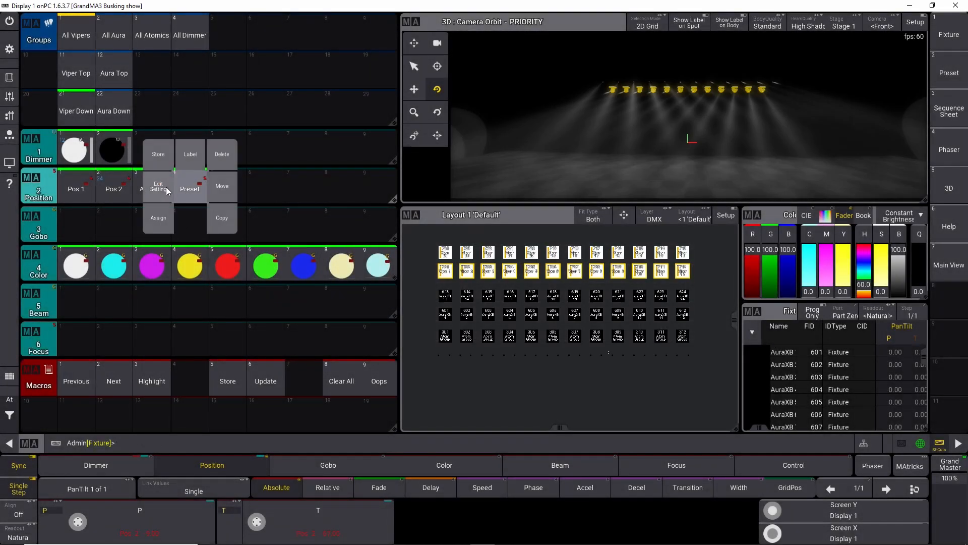
pyautogui.click(190, 157)
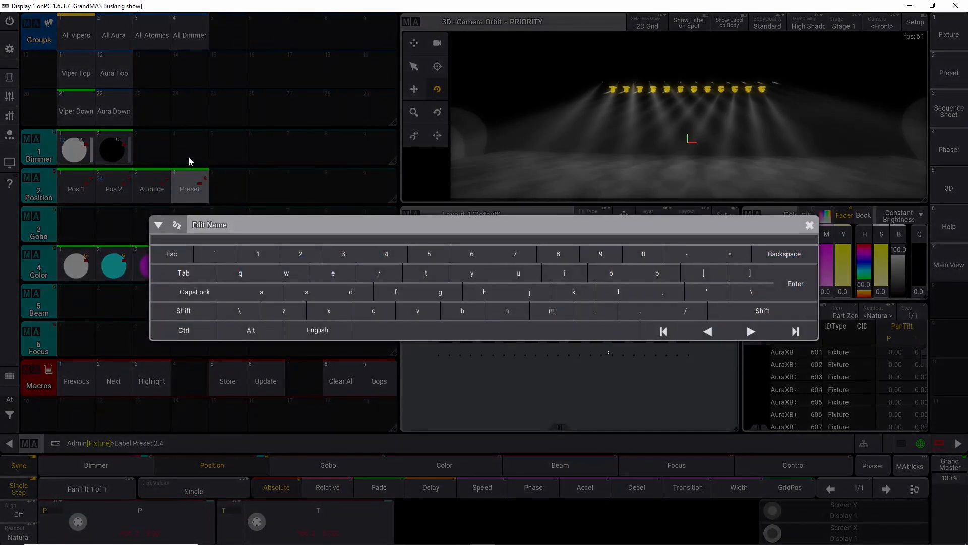
pyautogui.write('Air')
pyautogui.press('Return')
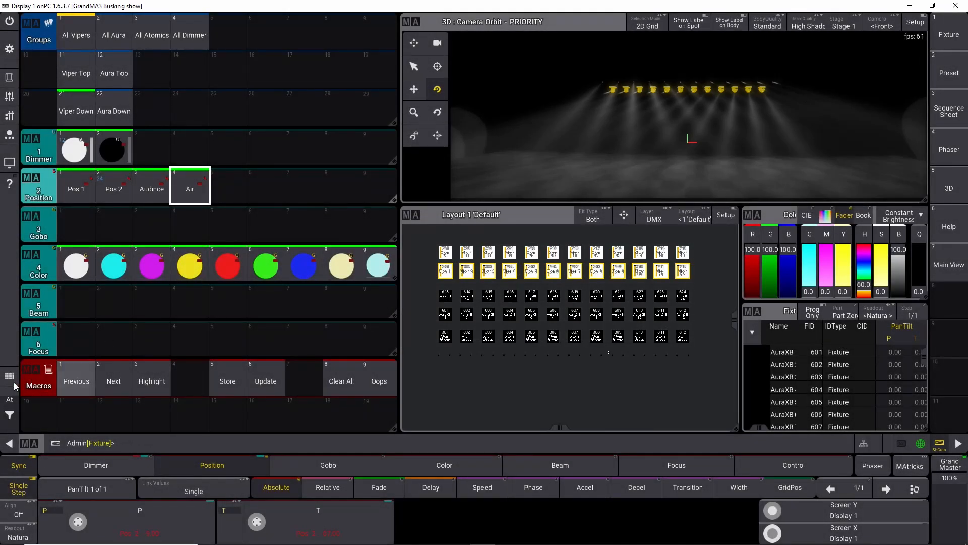
# Step: Clear the programmer
pyautogui.click(11, 416)
pyautogui.click(41, 419)
pyautogui.click(42, 419)
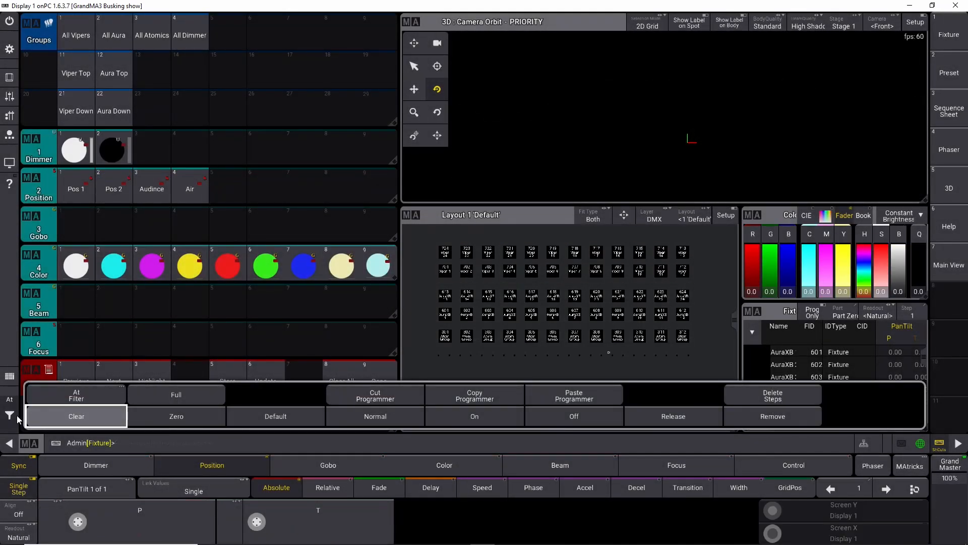
# Step: Select All Aura, apply the Pos 1 preset, and tilt the Auras to about -75
pyautogui.click(117, 38)
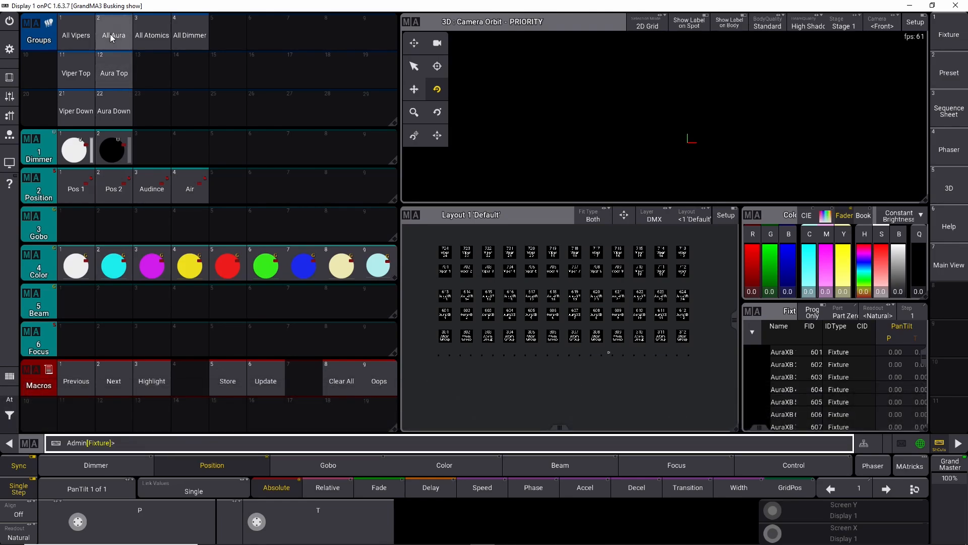
pyautogui.moveTo(253, 524); pyautogui.dragTo(257, 526)
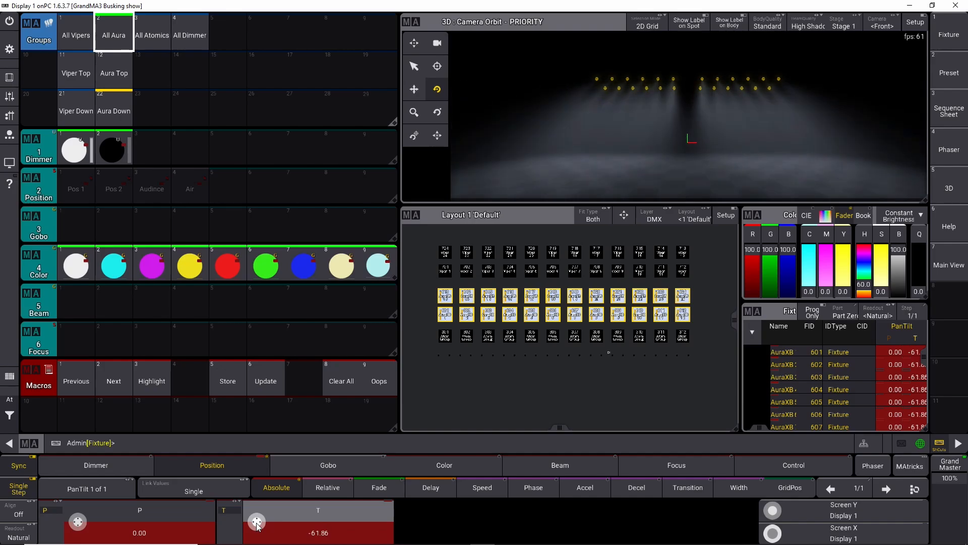
pyautogui.moveTo(257, 524); pyautogui.dragTo(257, 527)
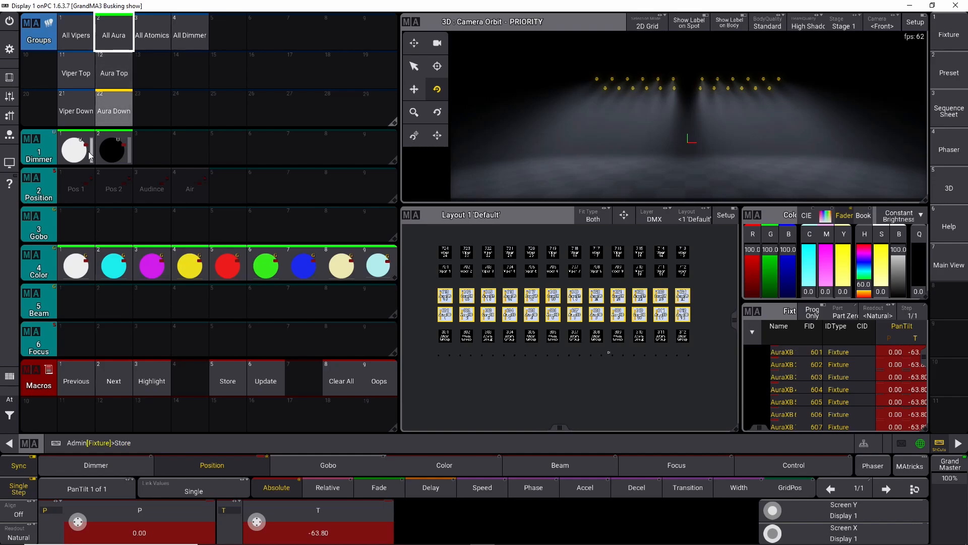
pyautogui.click(77, 189)
pyautogui.click(184, 272)
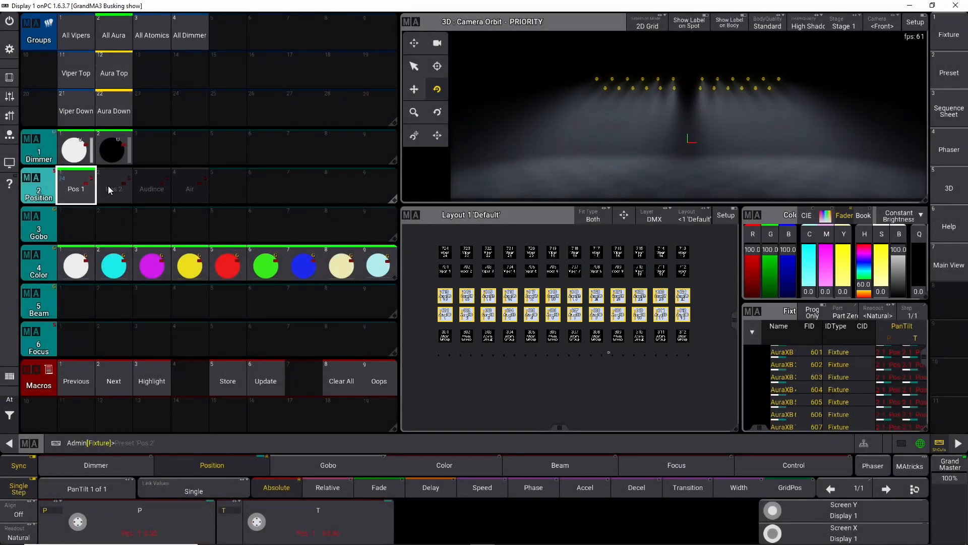
pyautogui.scroll(-3, 153, 186)
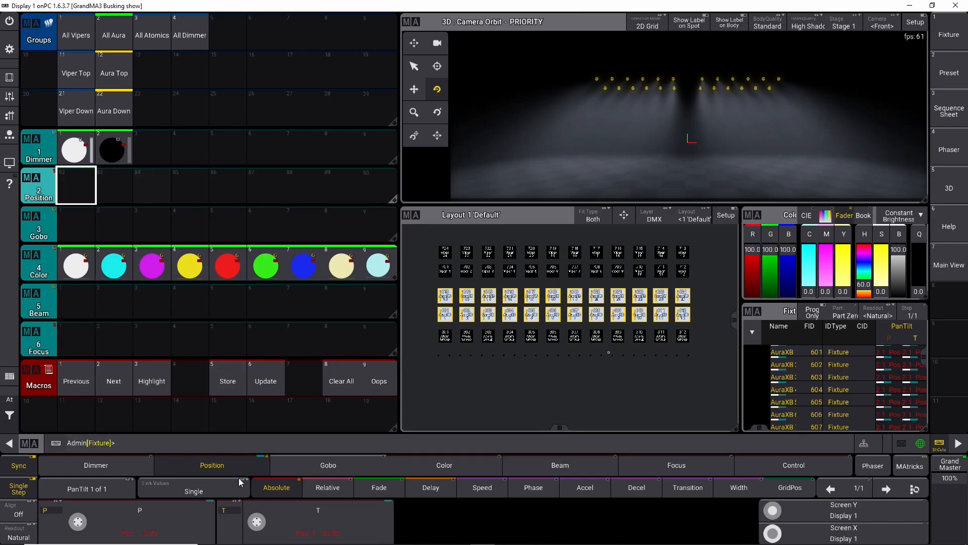
pyautogui.scroll(-5, 257, 521)
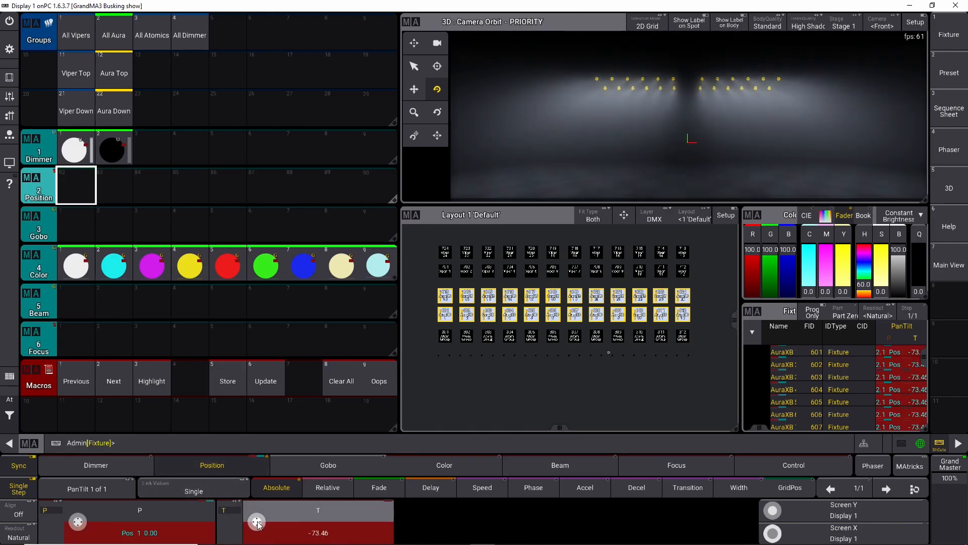
pyautogui.scroll(-1, 258, 525)
# Step: Merge-store the Aura position into the Audince preset
pyautogui.press('s')
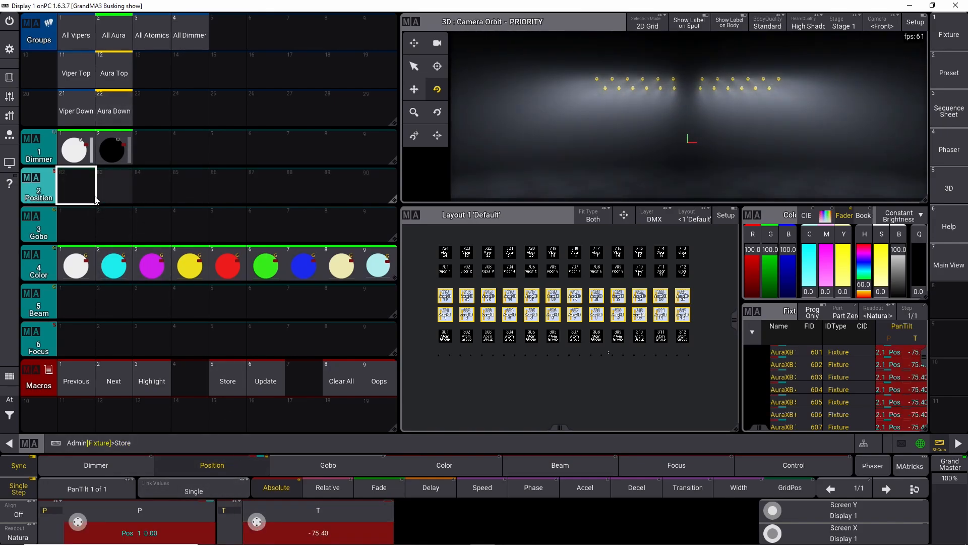
pyautogui.scroll(3, 93, 195)
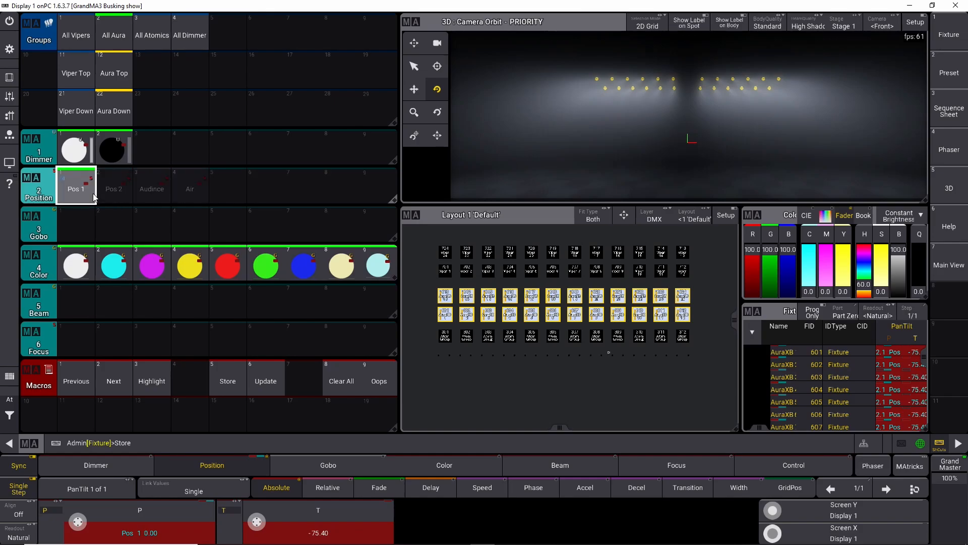
pyautogui.click(120, 186)
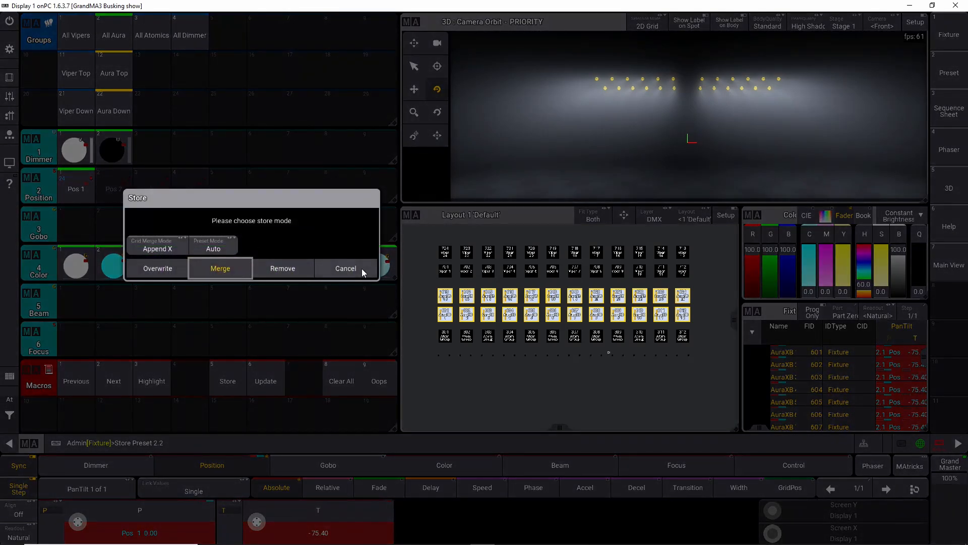
pyautogui.click(362, 269)
pyautogui.click(158, 189)
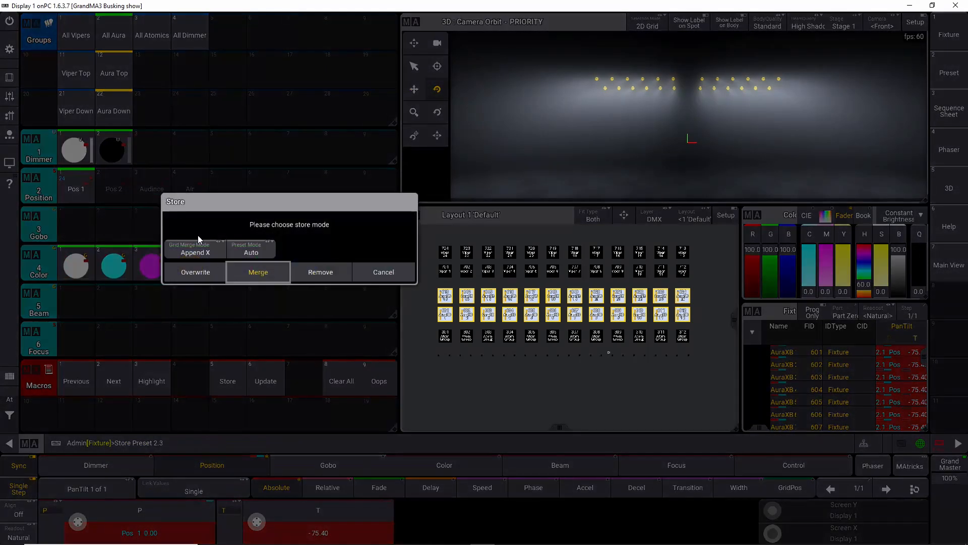
pyautogui.click(258, 273)
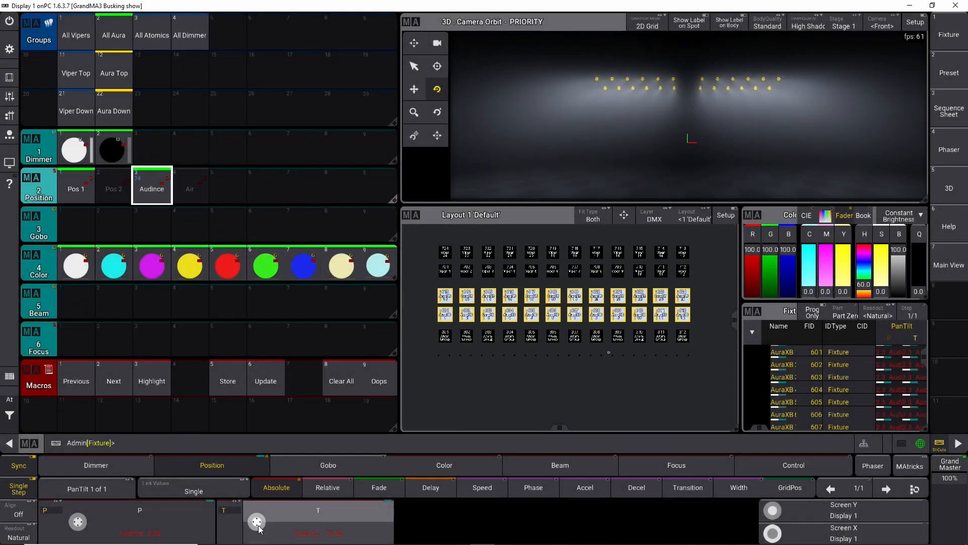
# Step: Apply the Air preset to the Auras and tilt them to about -66
pyautogui.scroll(-10, 259, 529)
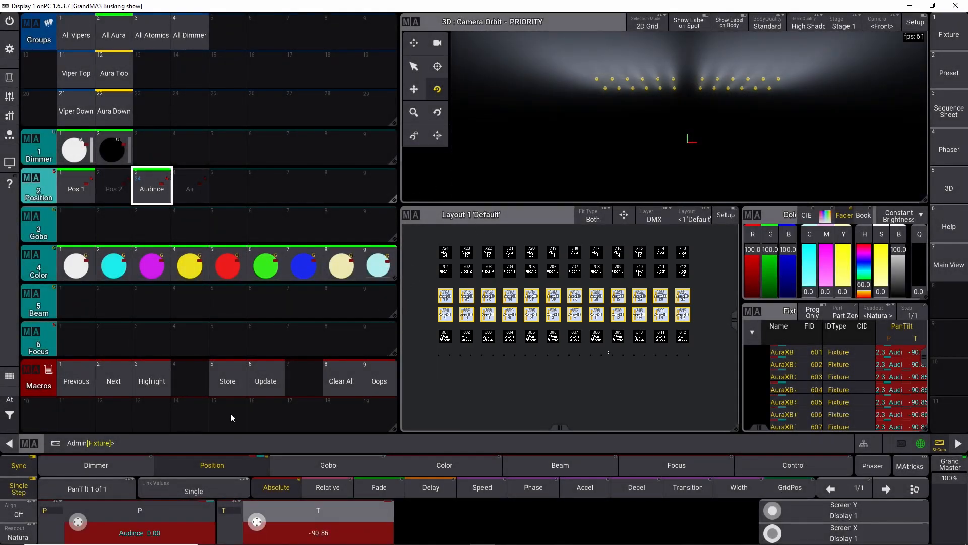
pyautogui.click(196, 178)
pyautogui.click(304, 260)
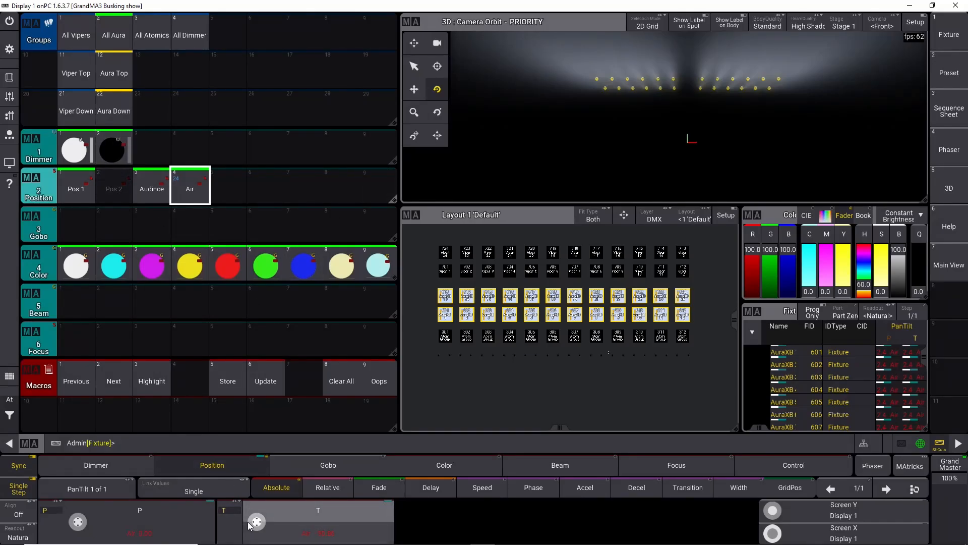
pyautogui.scroll(5, 257, 522)
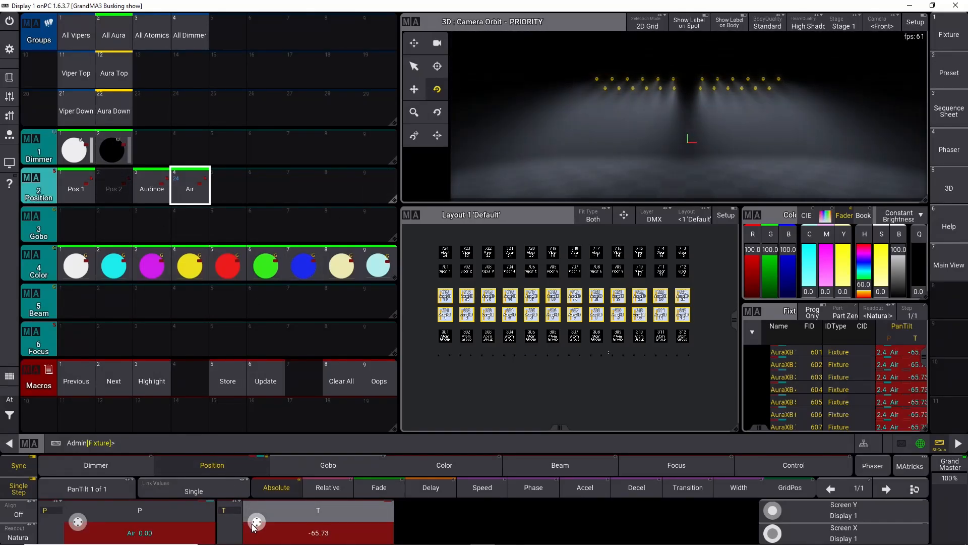
# Step: Pan Aura Top to -22.5 and Aura Down to 27
pyautogui.click(114, 71)
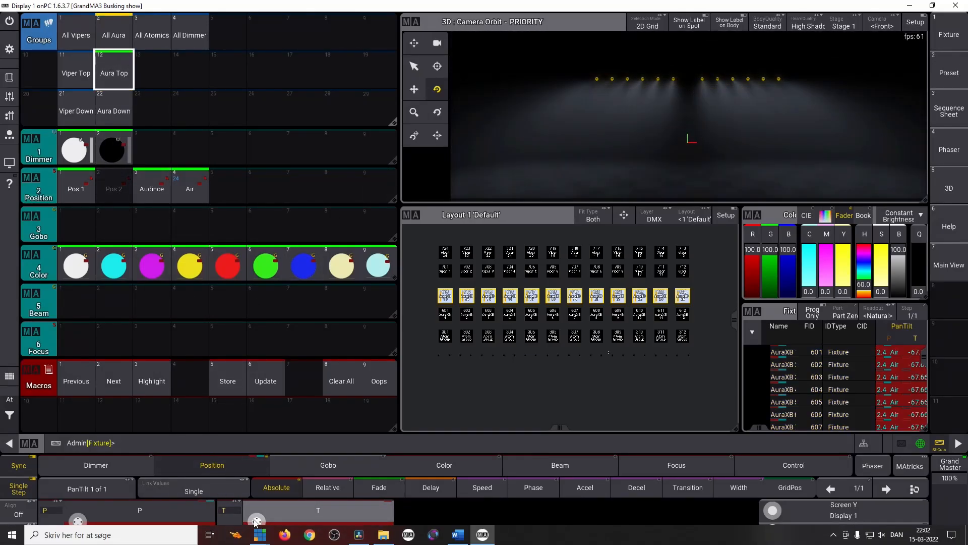
pyautogui.scroll(-5, 78, 521)
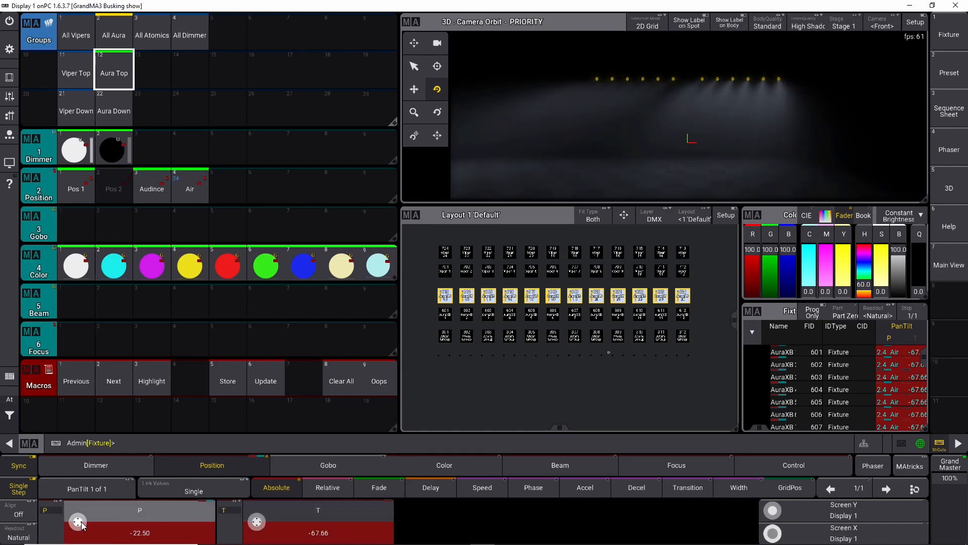
pyautogui.click(127, 103)
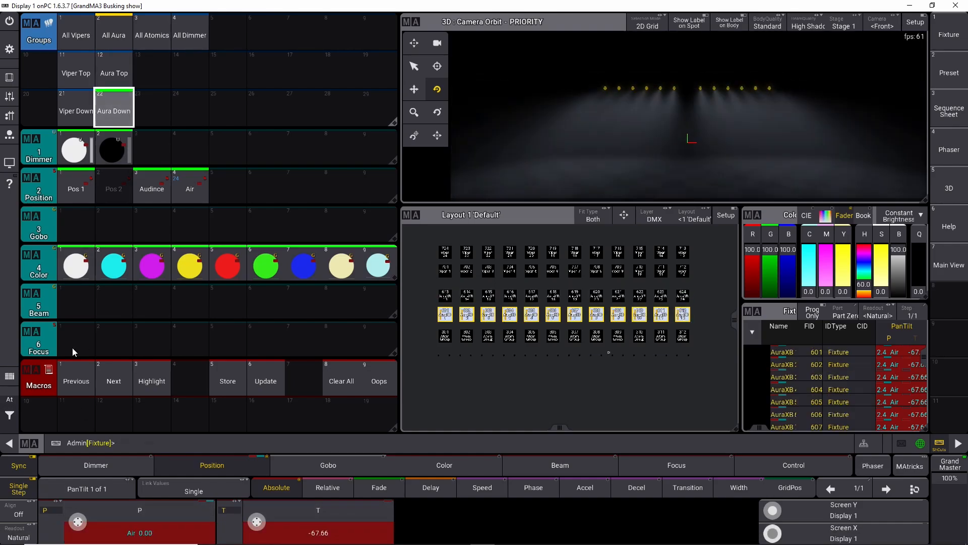
pyautogui.scroll(6, 79, 527)
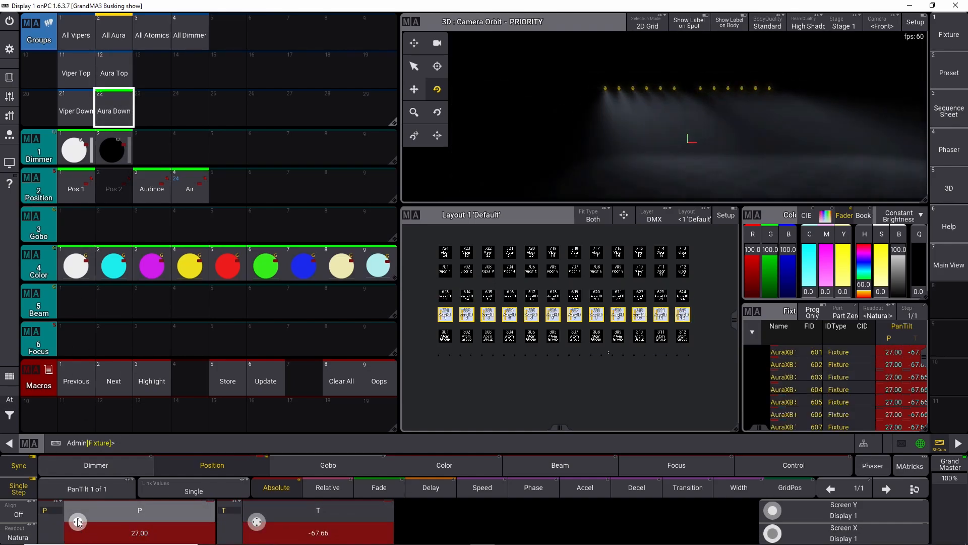
# Step: Apply the first Dimmer preset and merge-store the Aura position into the Pos 2 preset
pyautogui.click(101, 64)
pyautogui.click(75, 148)
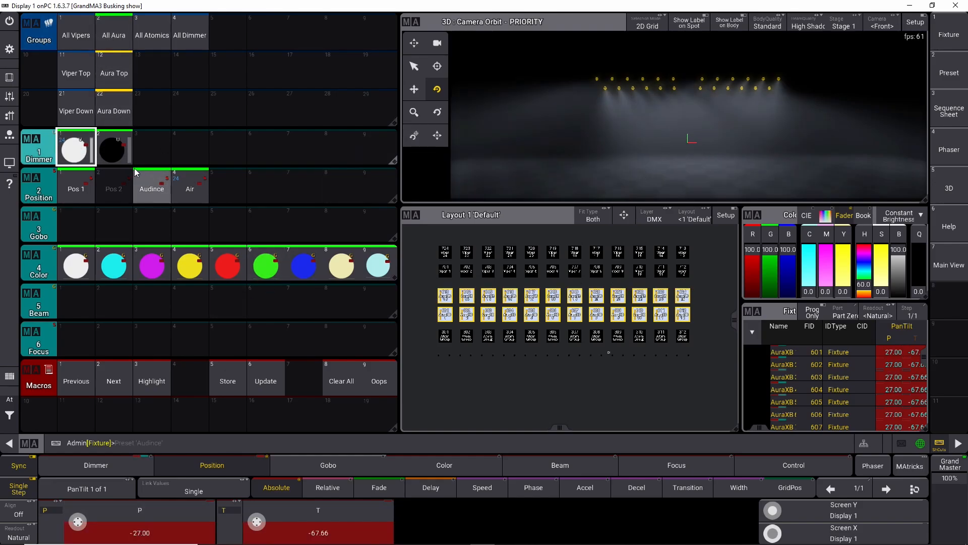
pyautogui.press('s')
pyautogui.click(106, 197)
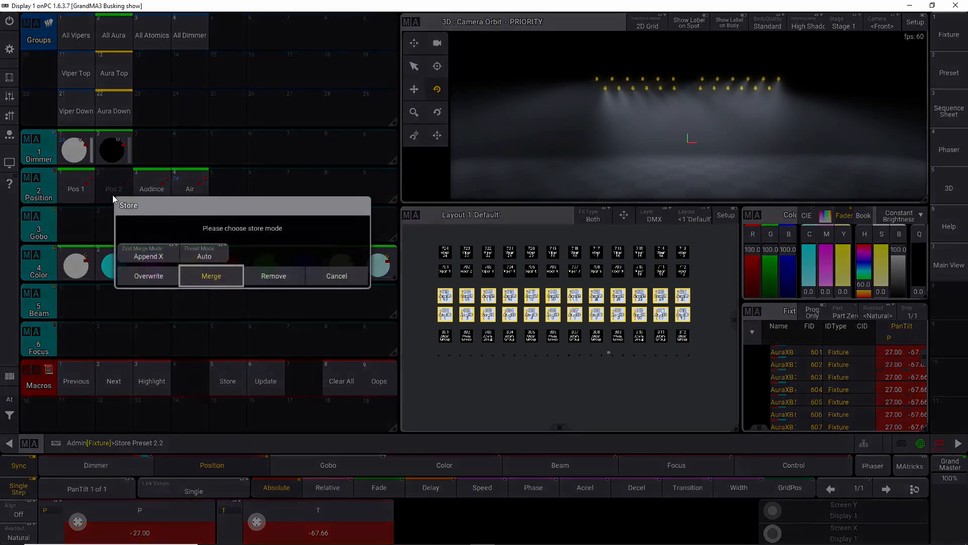
pyautogui.click(219, 276)
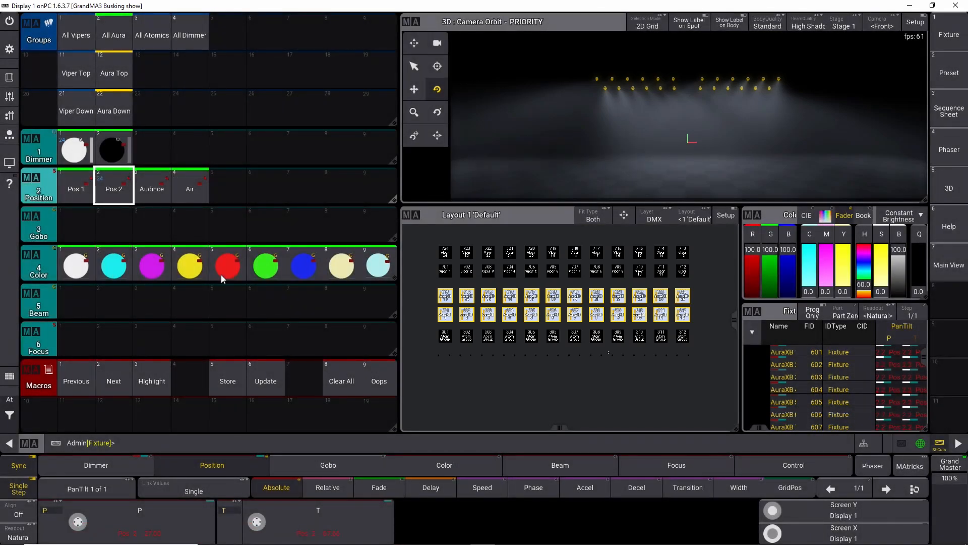
# Step: Clear the programmer
pyautogui.click(16, 408)
pyautogui.click(32, 413)
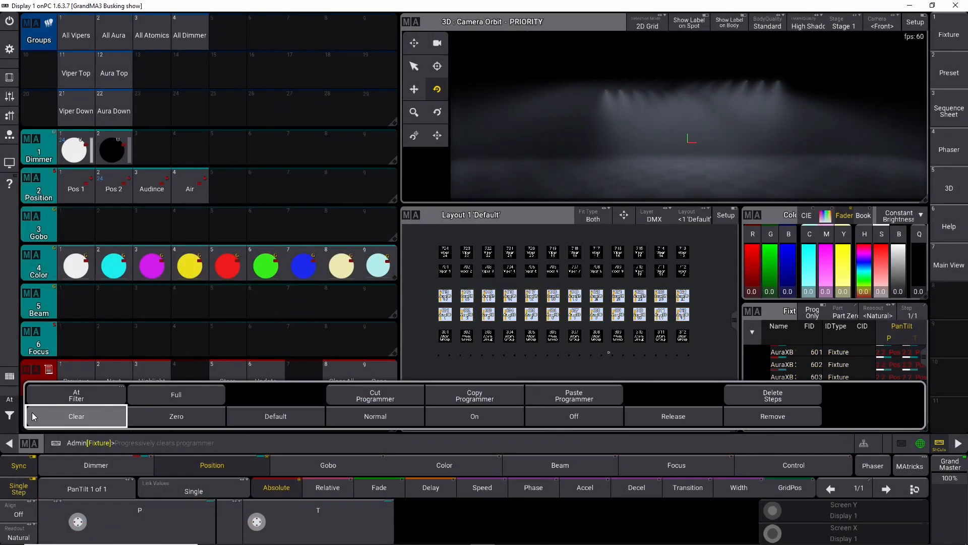
pyautogui.click(32, 416)
pyautogui.click(10, 404)
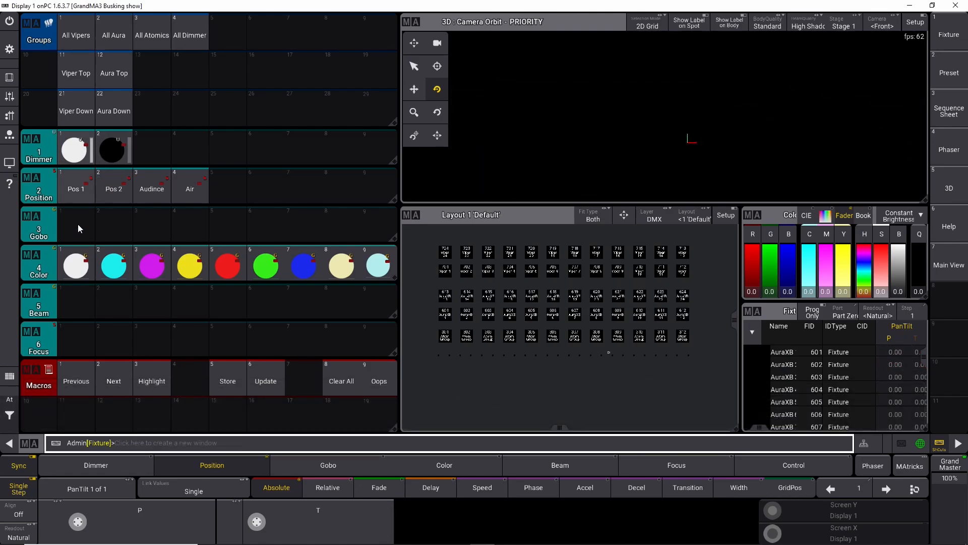
# Step: Select All Vipers at Pos 1, set their gobo wheel to open, and store it as the first Gobo preset
pyautogui.click(76, 33)
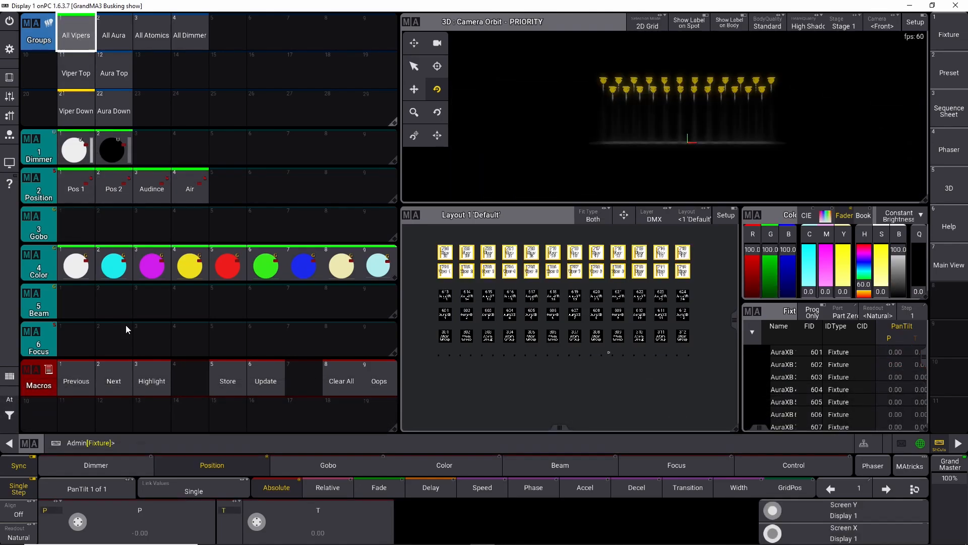
pyautogui.click(76, 195)
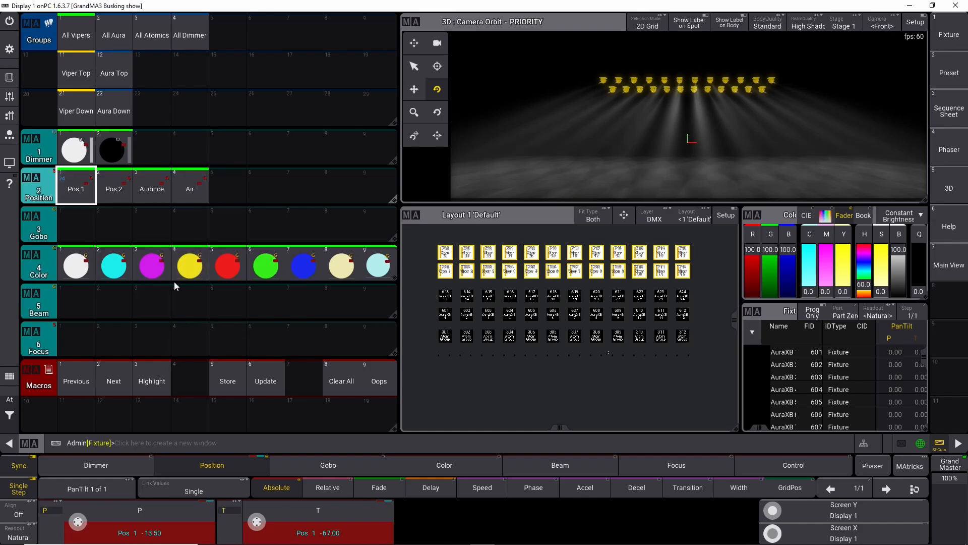
pyautogui.click(323, 465)
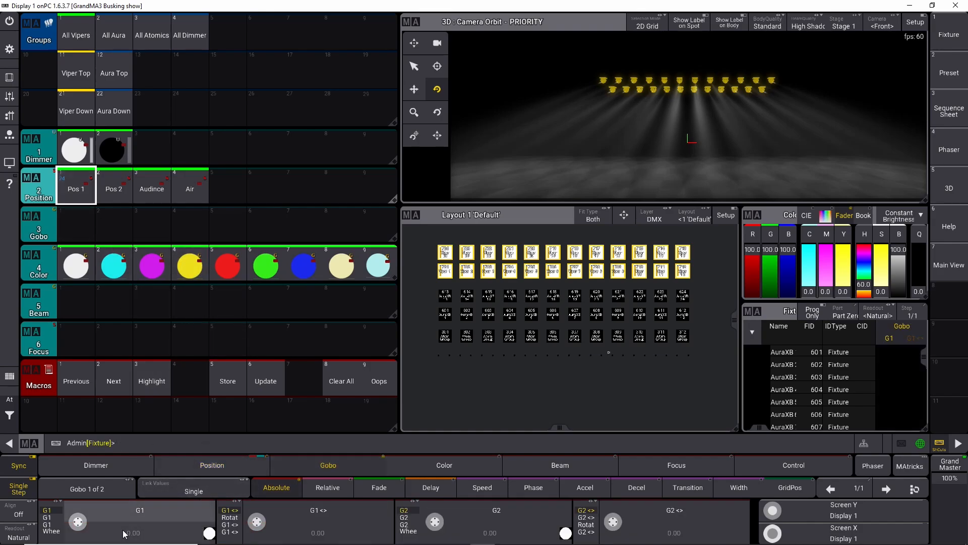
pyautogui.click(136, 519)
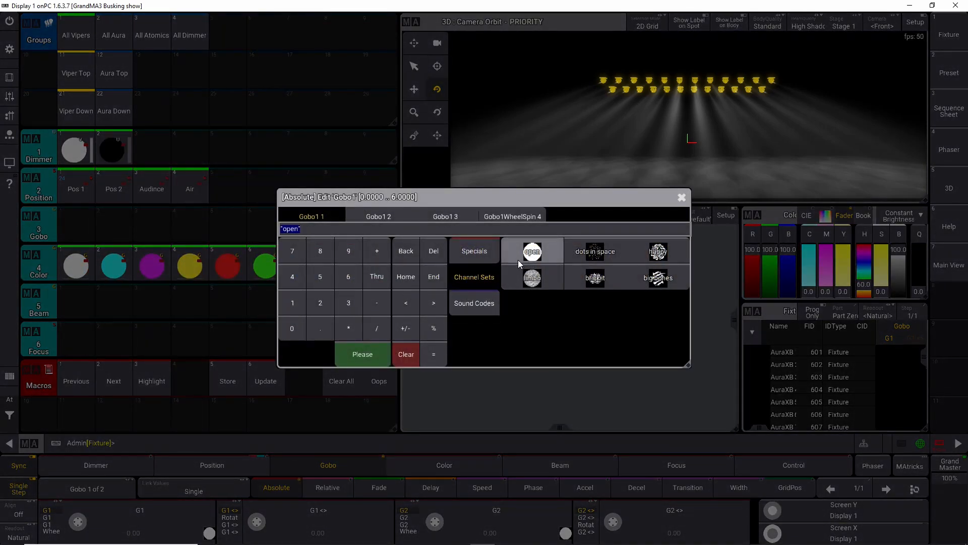
pyautogui.click(518, 259)
pyautogui.press('s')
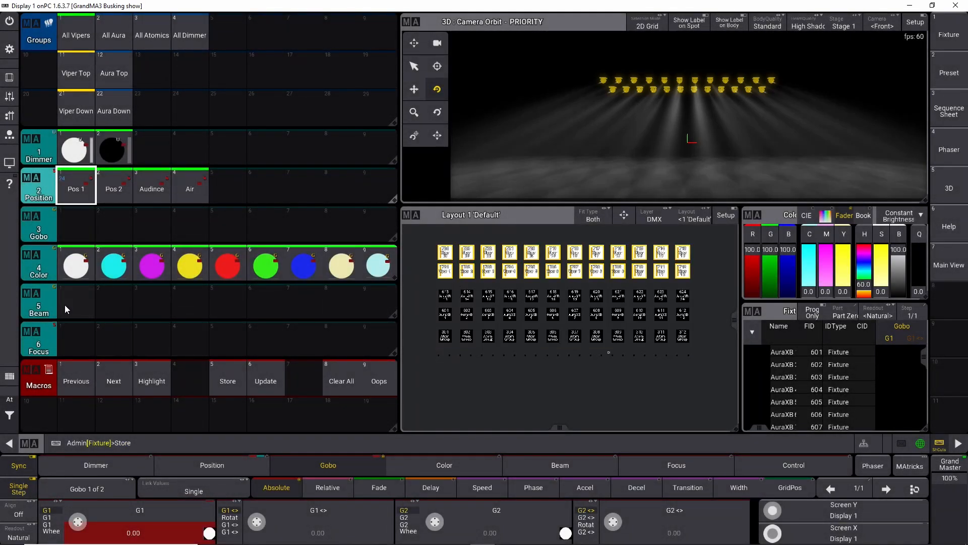
pyautogui.click(71, 233)
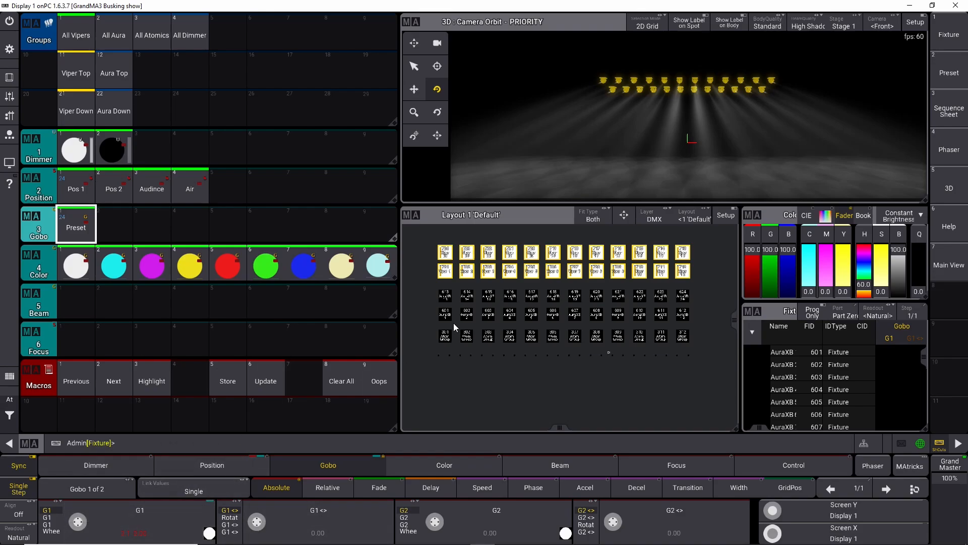
# Step: Set the Vipers' gobo wheel to dots in space and store it as the second Gobo preset
pyautogui.click(103, 534)
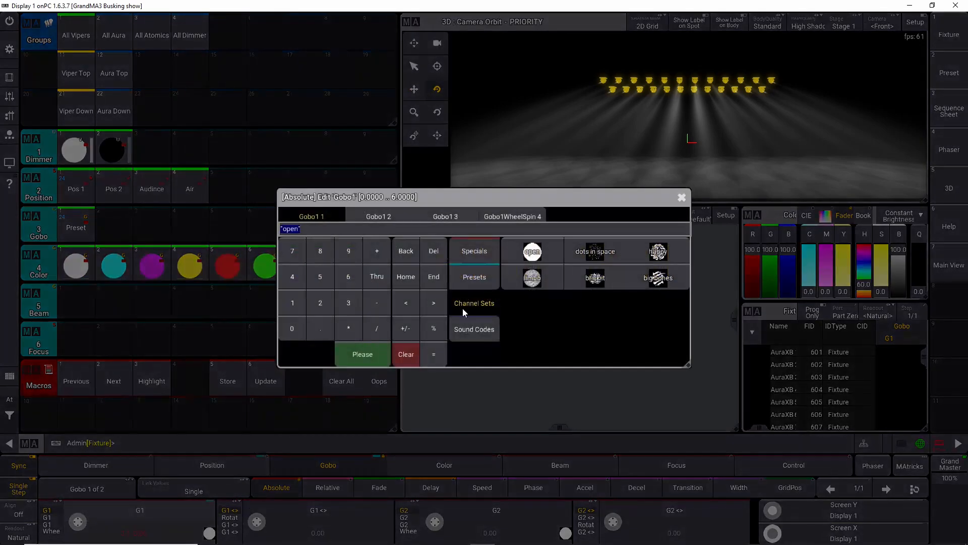
pyautogui.click(592, 252)
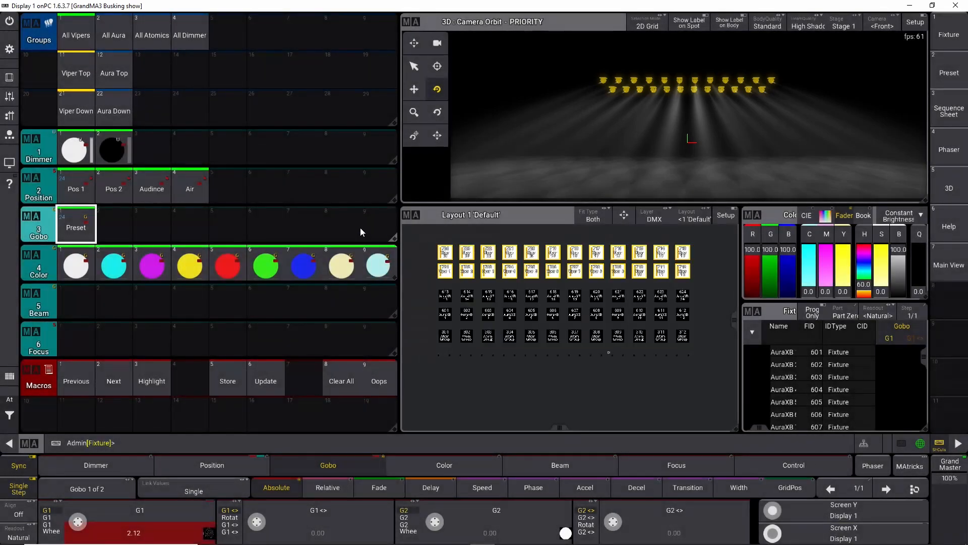
pyautogui.click(105, 217)
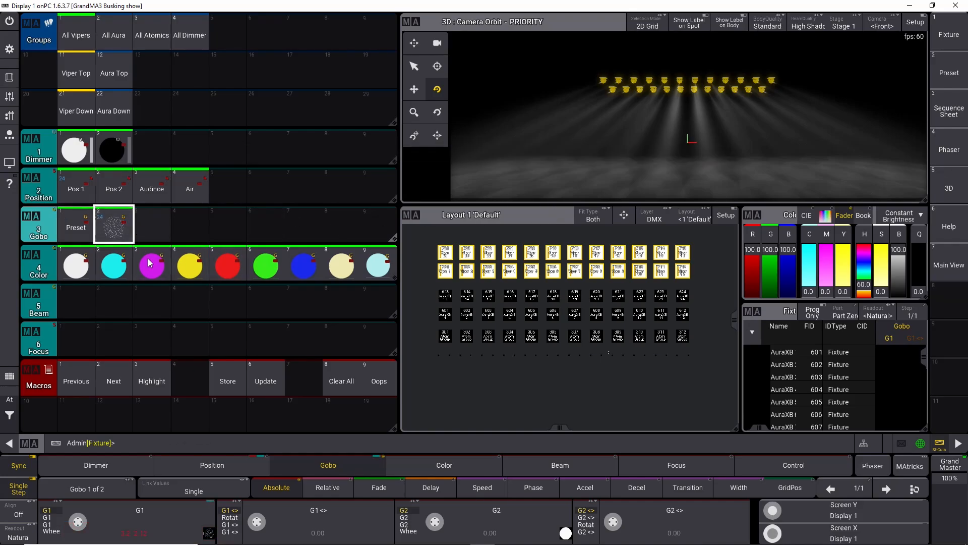
# Step: Apply the first Dimmer preset and run the Highlight macro
pyautogui.click(72, 141)
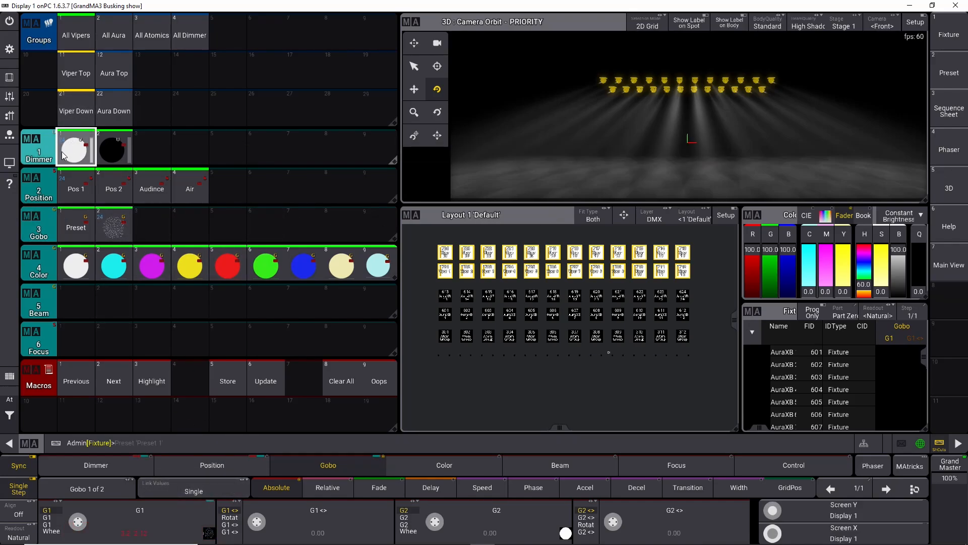
pyautogui.click(169, 381)
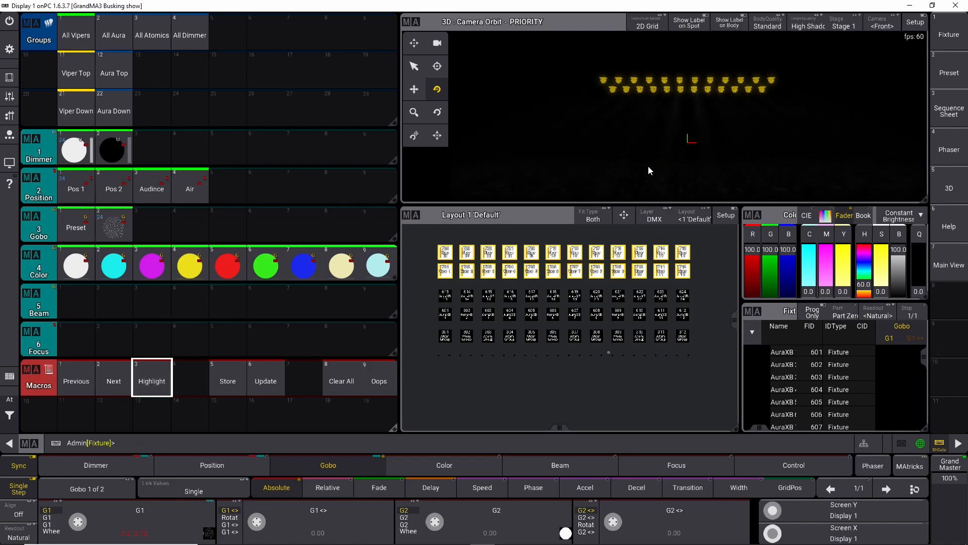
# Step: Set the gobo wheel to the third wheel gobo and store it as the third Gobo preset
pyautogui.click(152, 531)
pyautogui.click(648, 254)
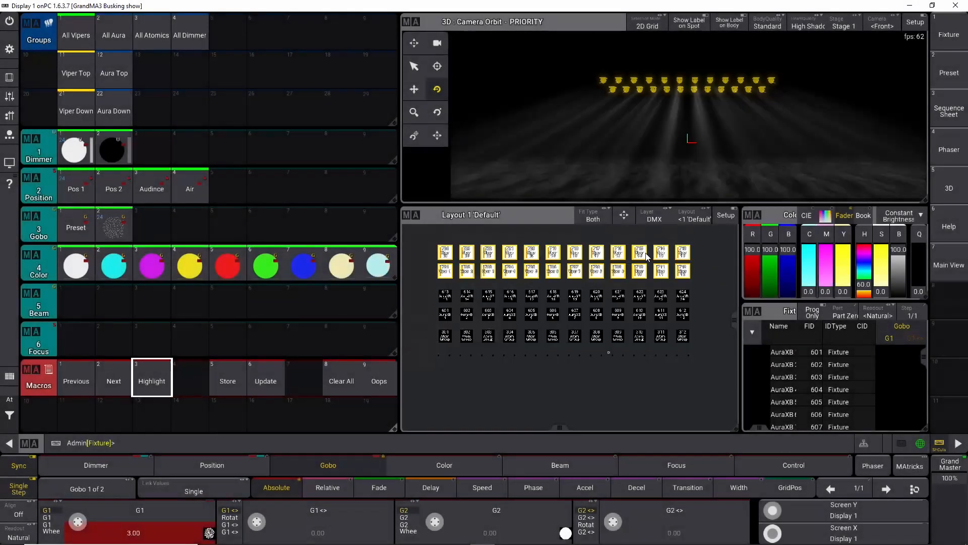
pyautogui.click(152, 227)
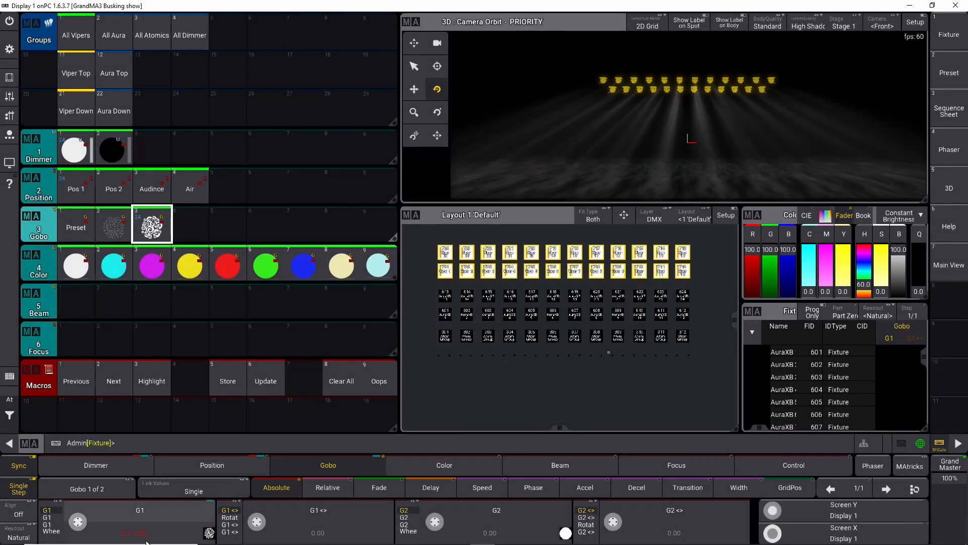
# Step: Set the gobo wheel to bigdishes and store it as the fourth Gobo preset
pyautogui.click(151, 527)
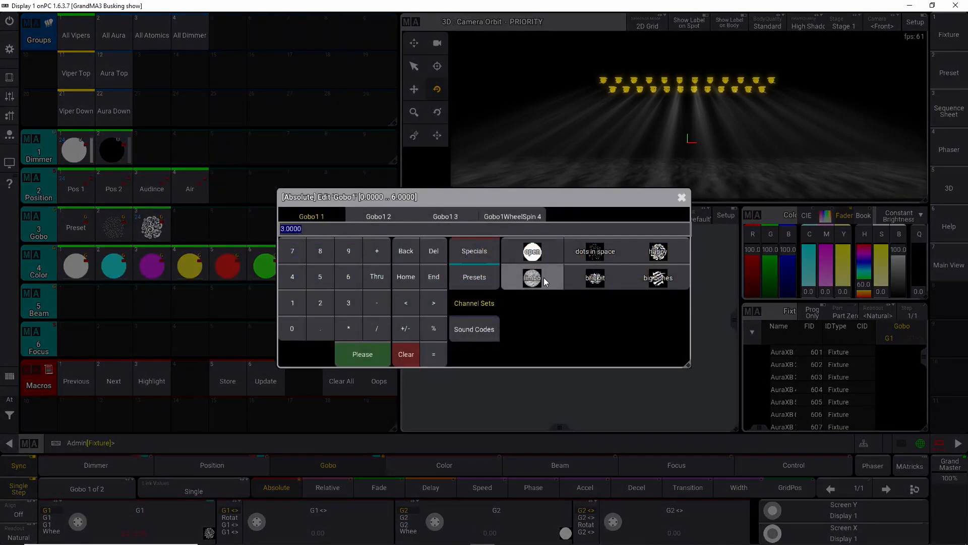
pyautogui.click(659, 277)
pyautogui.press('s')
pyautogui.click(180, 220)
# Step: Clear the programmer completely
pyautogui.click(10, 443)
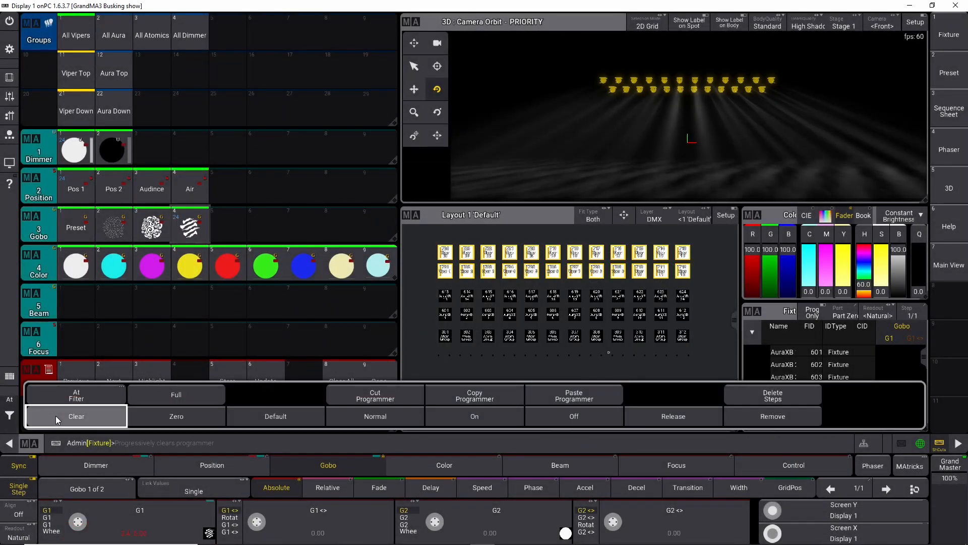
pyautogui.doubleClick(56, 416)
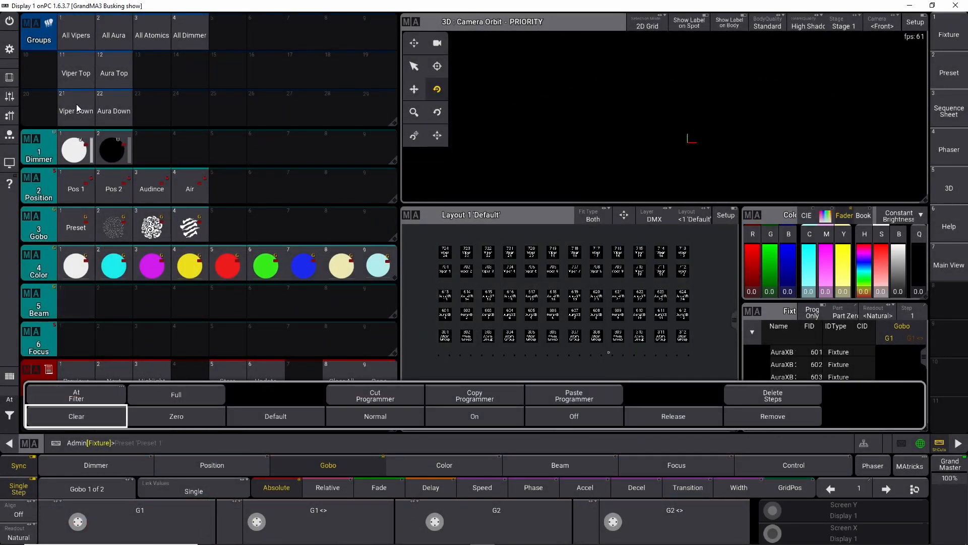
# Step: Select All Vipers and apply the first Dimmer preset and the Pos 1 preset
pyautogui.click(76, 34)
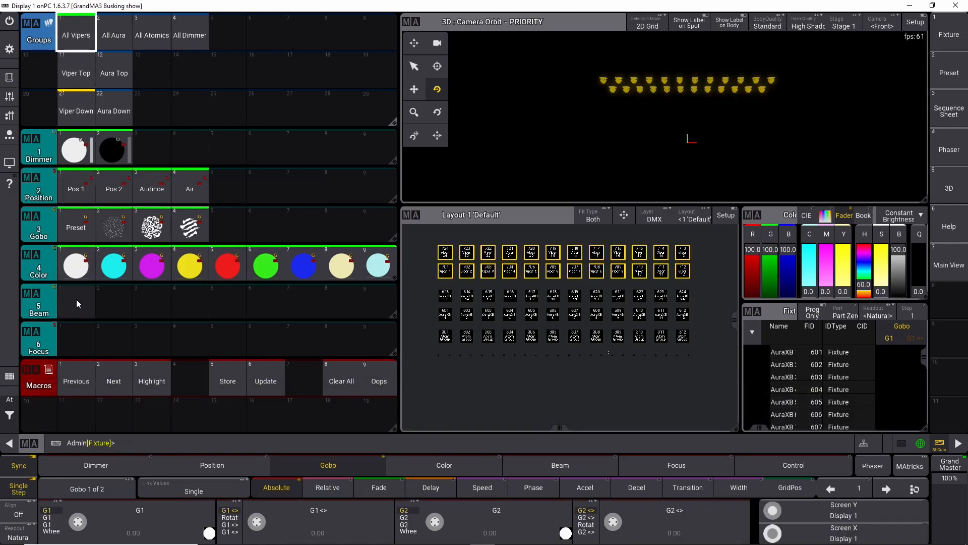
pyautogui.click(75, 147)
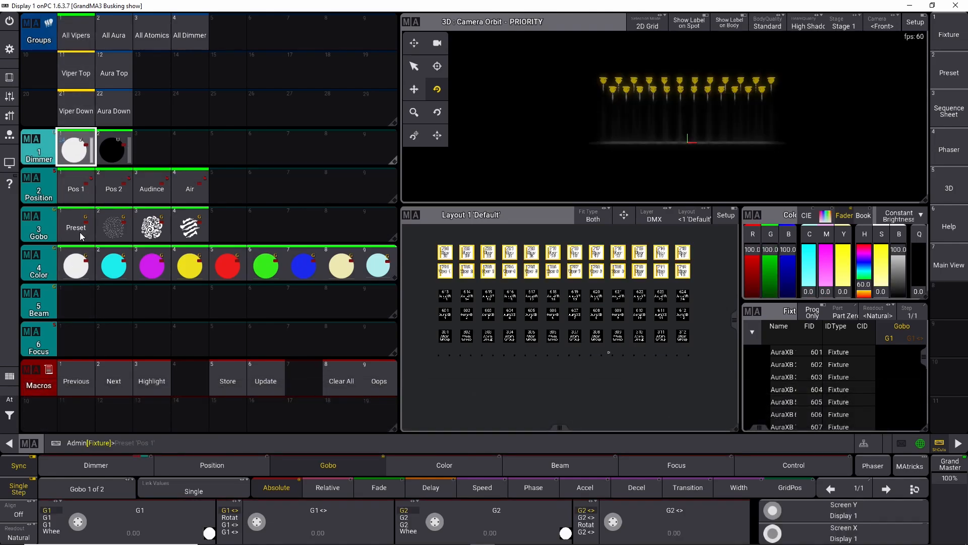
pyautogui.click(75, 188)
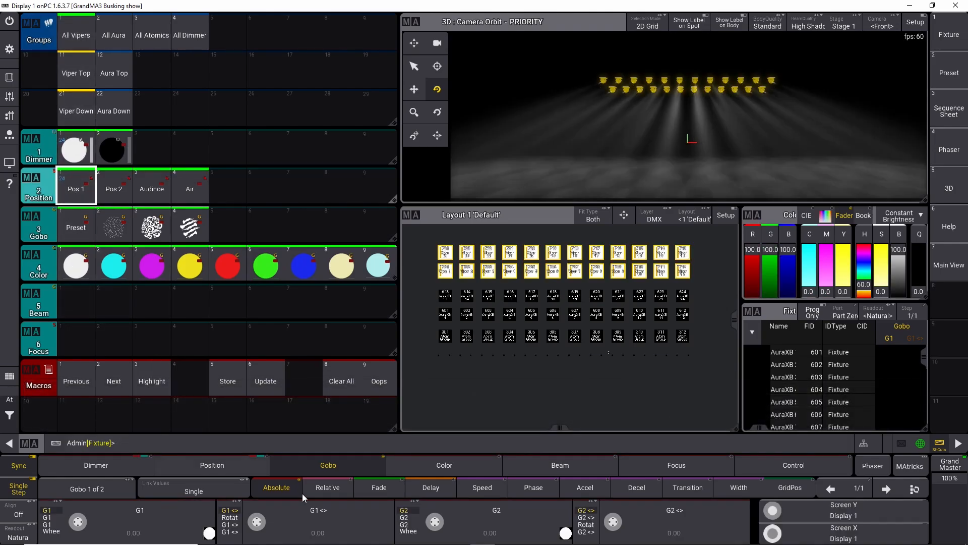
# Step: Browse the Beam, Color and Focus attribute sheets for the selected Vipers
pyautogui.click(561, 467)
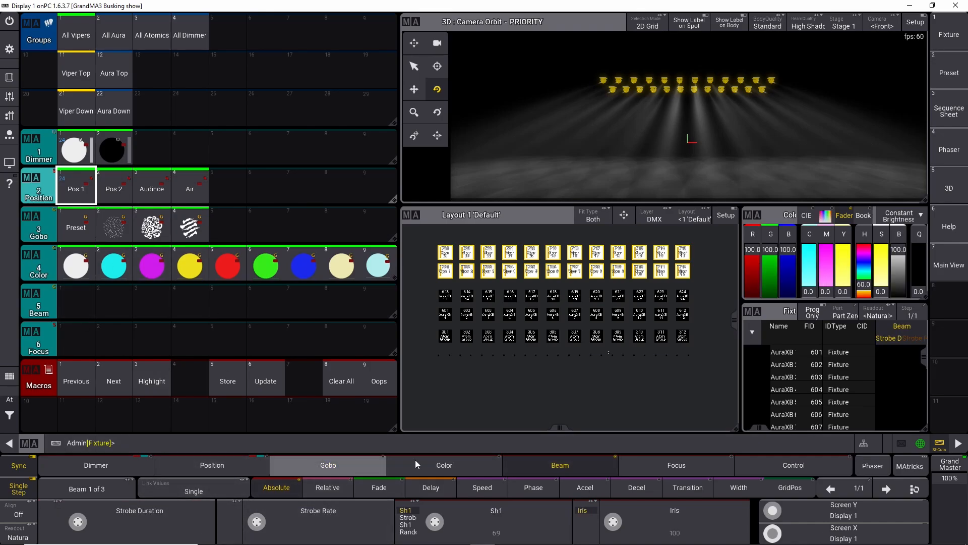
pyautogui.click(437, 460)
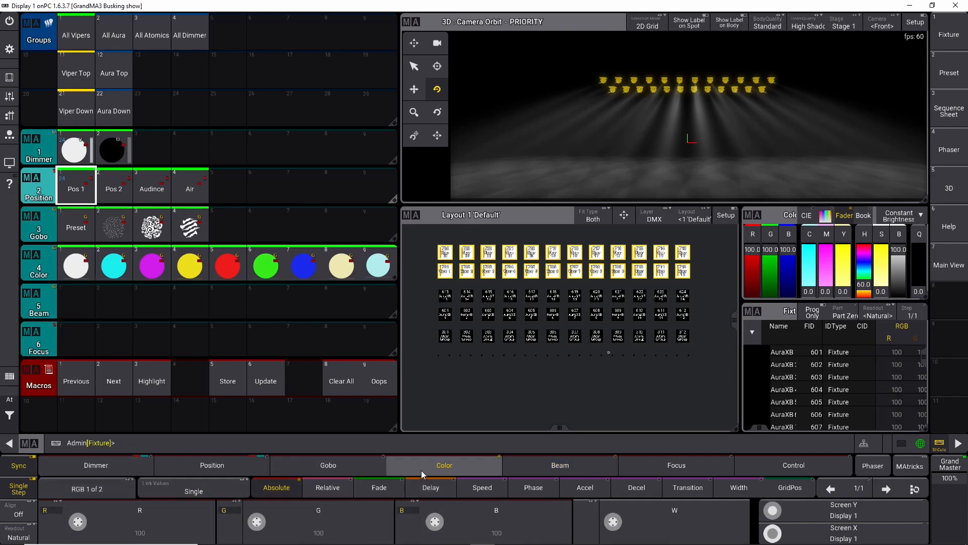
pyautogui.click(555, 467)
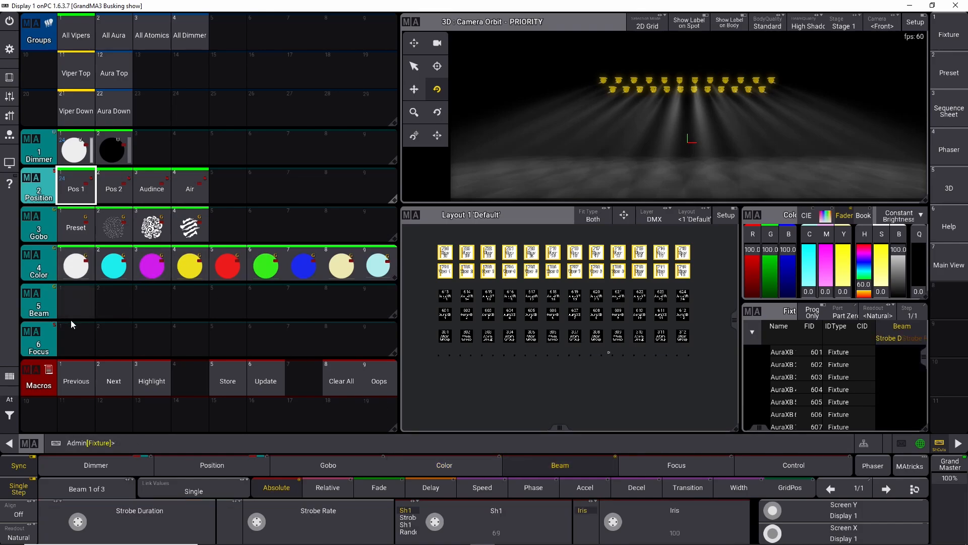
pyautogui.click(650, 463)
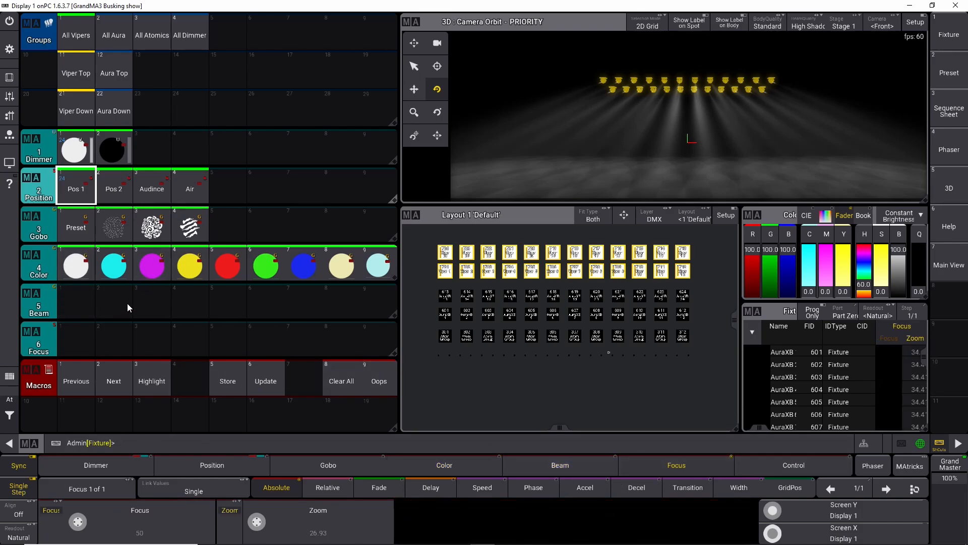
pyautogui.click(589, 463)
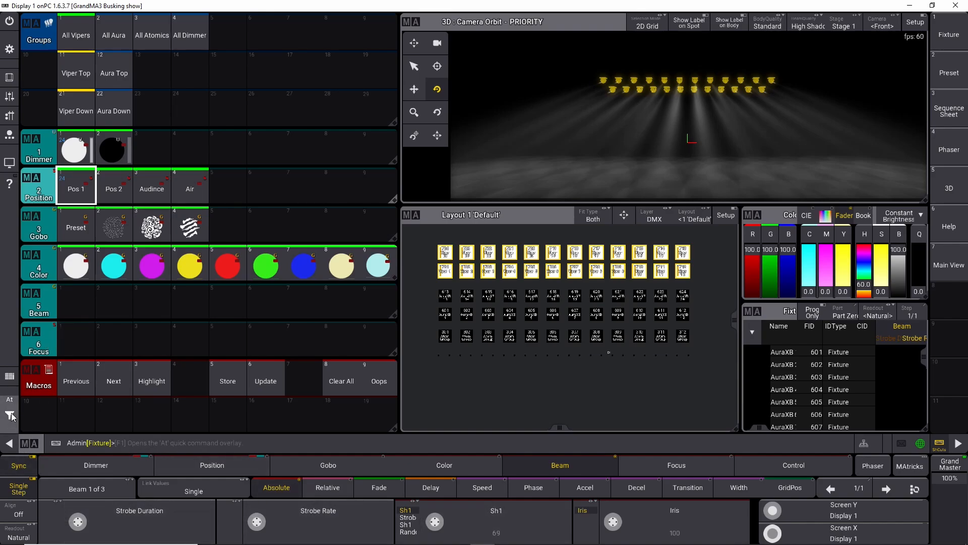
pyautogui.click(345, 387)
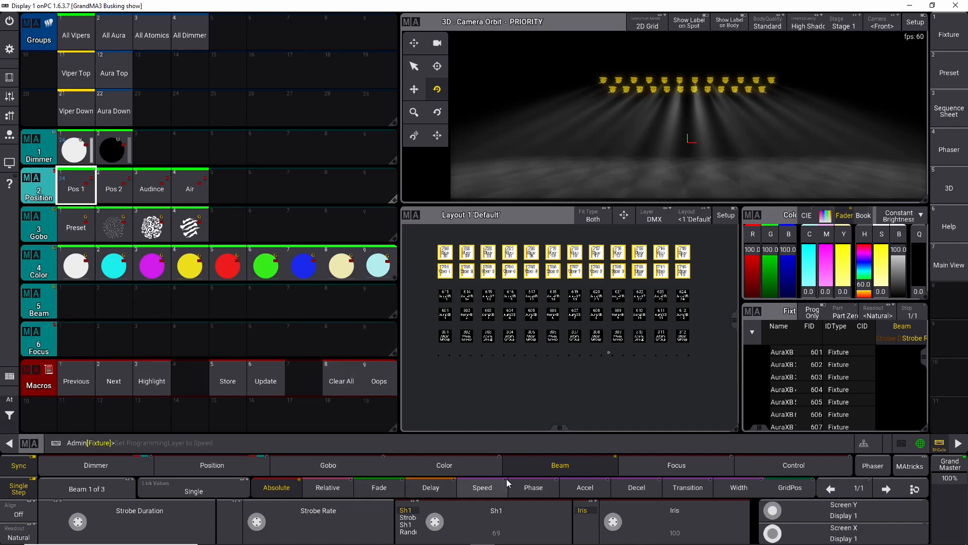
pyautogui.click(642, 464)
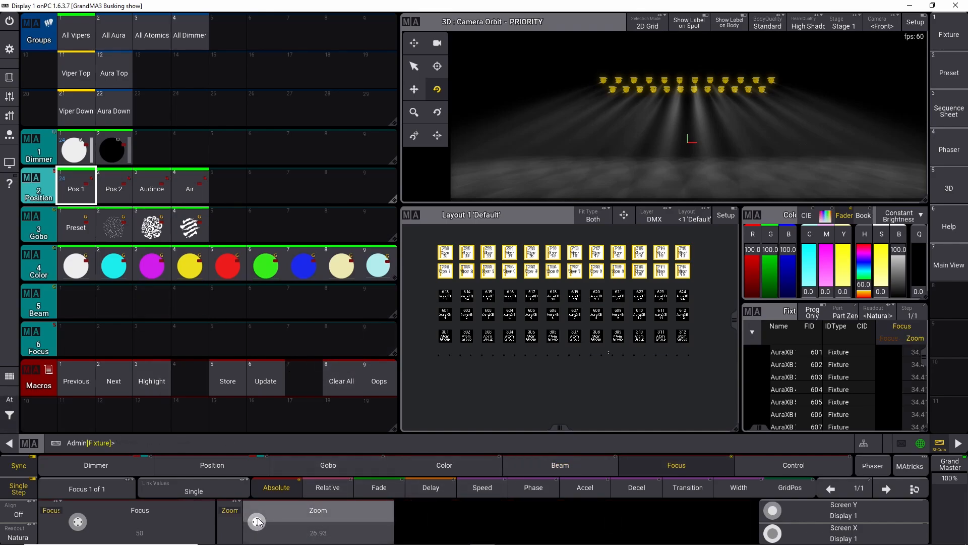
# Step: Set the Vipers' zoom to narrow and store it as the third Focus preset
pyautogui.click(310, 537)
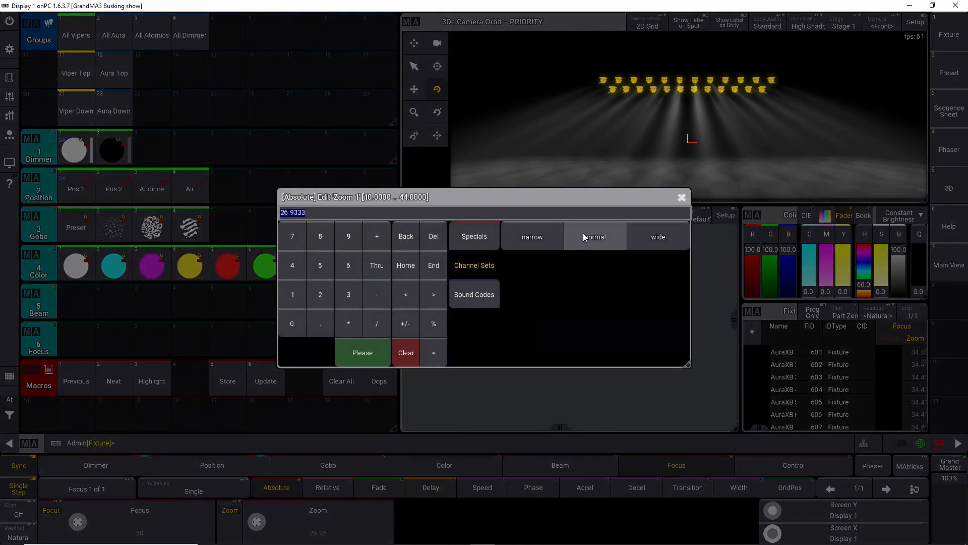
pyautogui.click(546, 237)
pyautogui.click(231, 363)
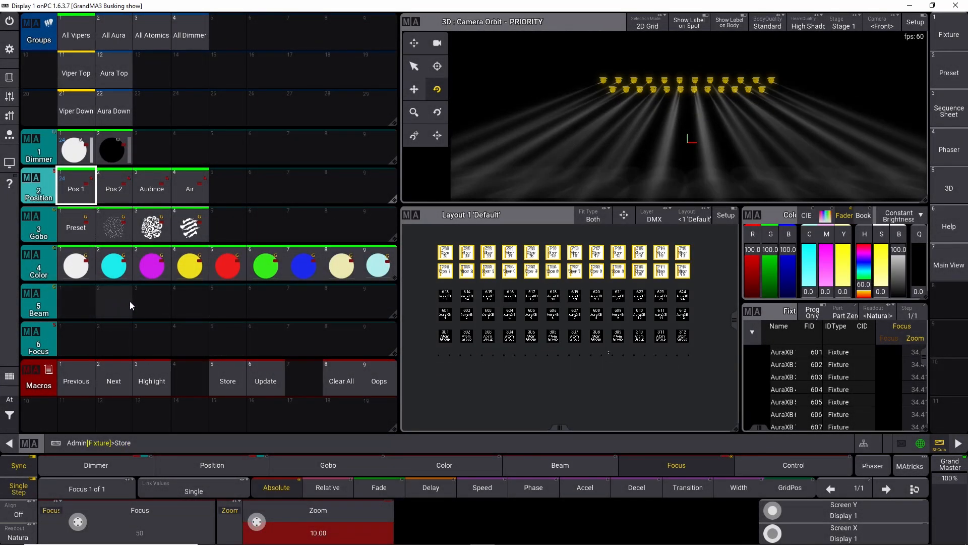
pyautogui.click(143, 302)
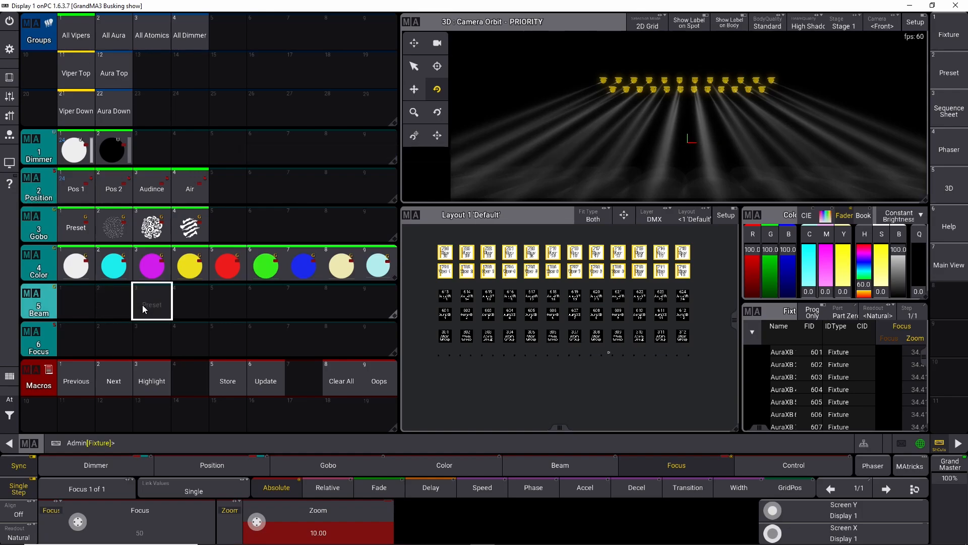
pyautogui.press('s')
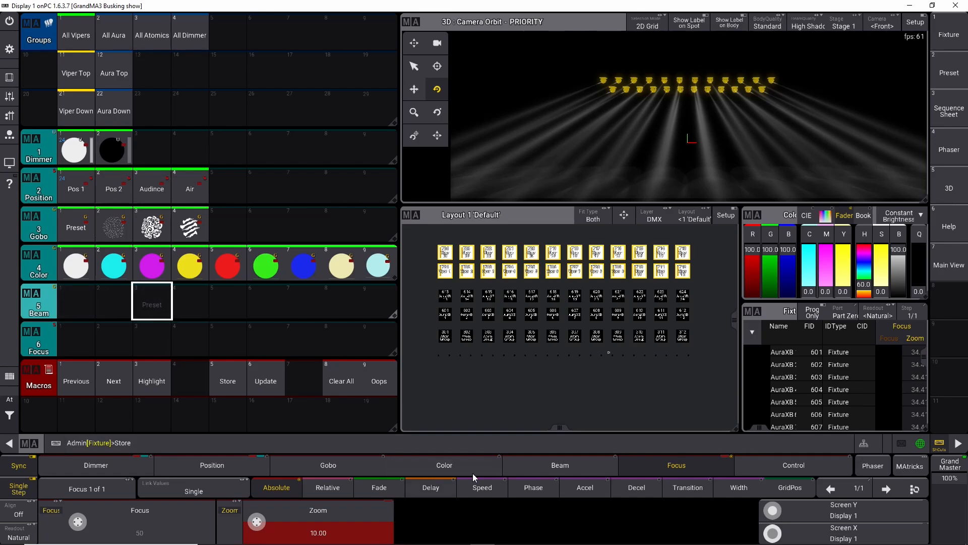
pyautogui.click(153, 343)
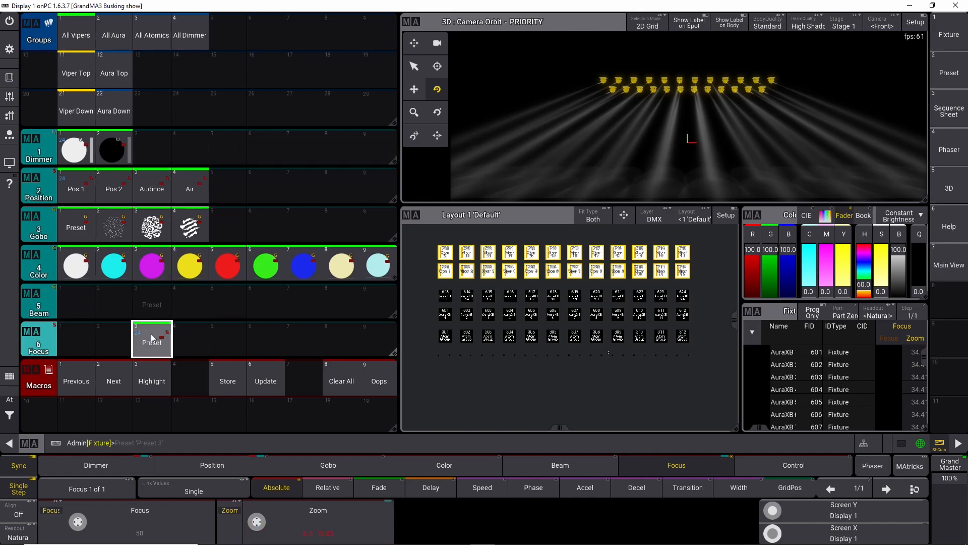
# Step: Set the zoom to normal and store it as the first Focus preset
pyautogui.click(300, 535)
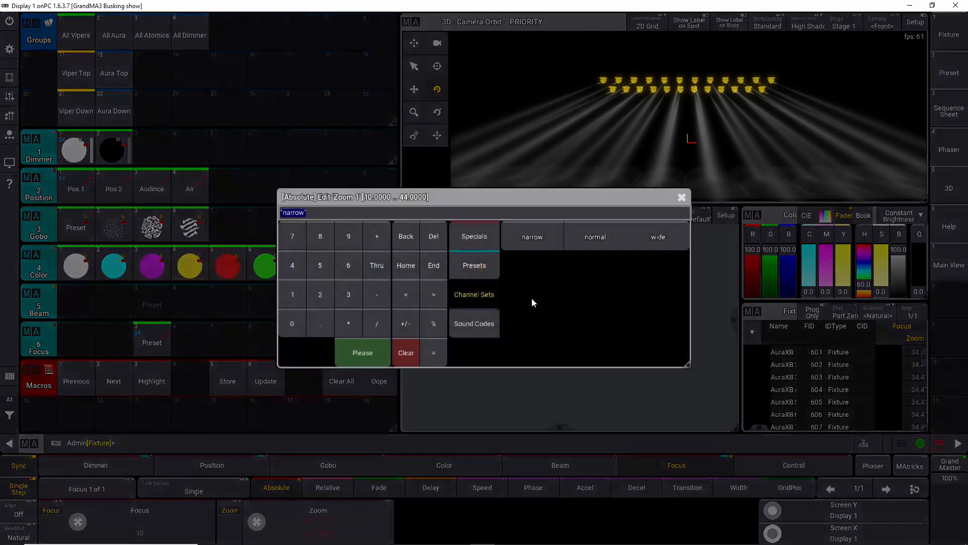
pyautogui.click(601, 237)
pyautogui.press('s')
pyautogui.click(73, 335)
# Step: Set the zoom to wide and store it as the second Focus preset
pyautogui.click(323, 537)
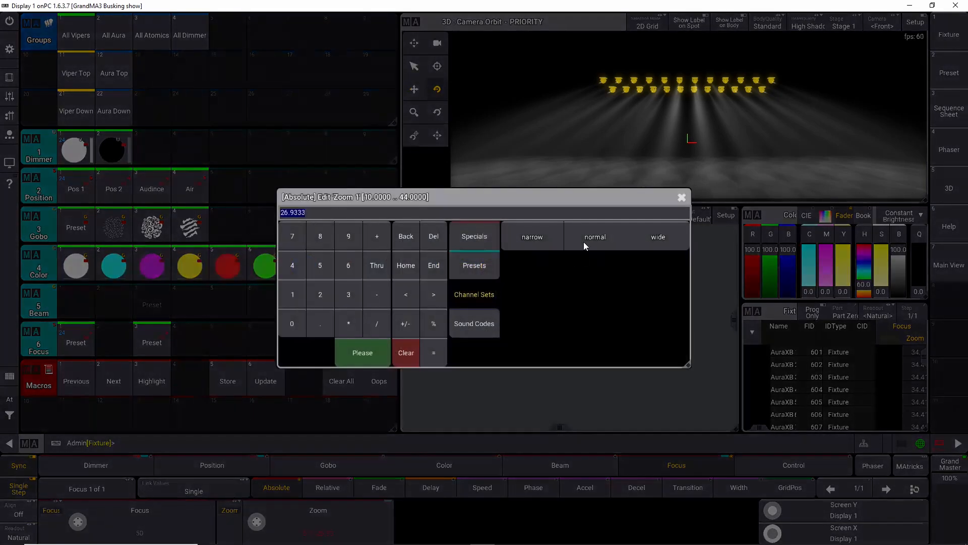
pyautogui.click(643, 238)
pyautogui.press('s')
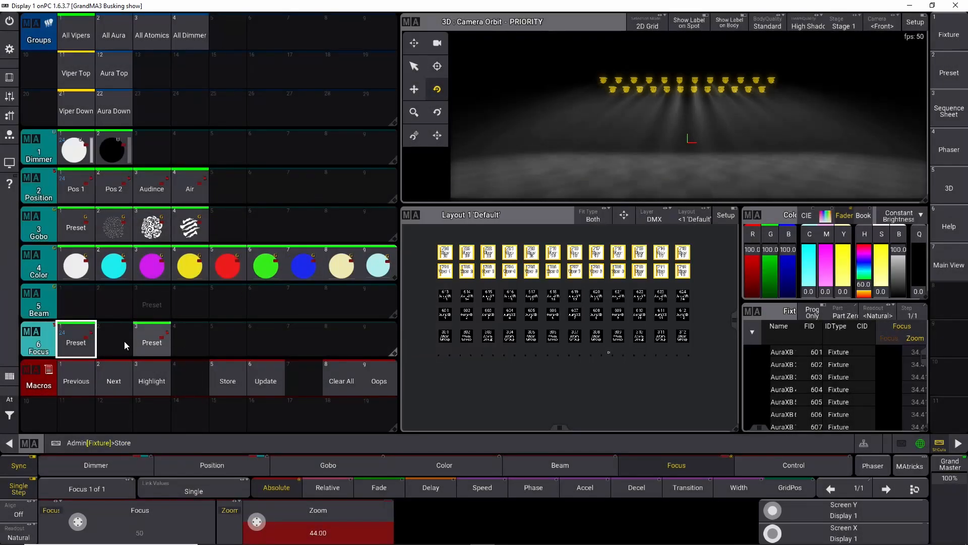
pyautogui.click(124, 340)
# Step: Label the first Focus preset Normal
pyautogui.moveTo(70, 340); pyautogui.dragTo(86, 311)
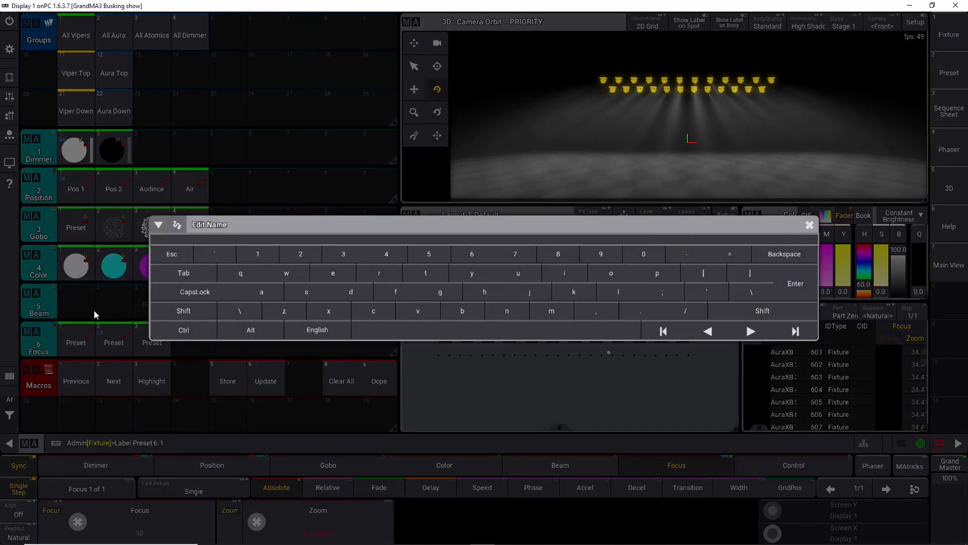
pyautogui.write('Normal')
pyautogui.press('Return')
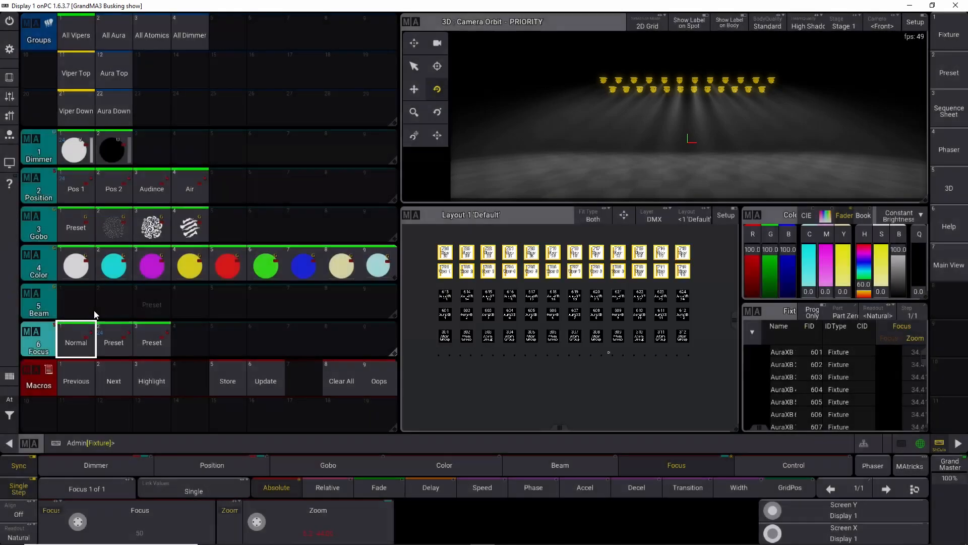
# Step: Rename the first Focus preset as Zoom Normal
pyautogui.moveTo(80, 345); pyautogui.dragTo(74, 318)
pyautogui.press('BackSpace')
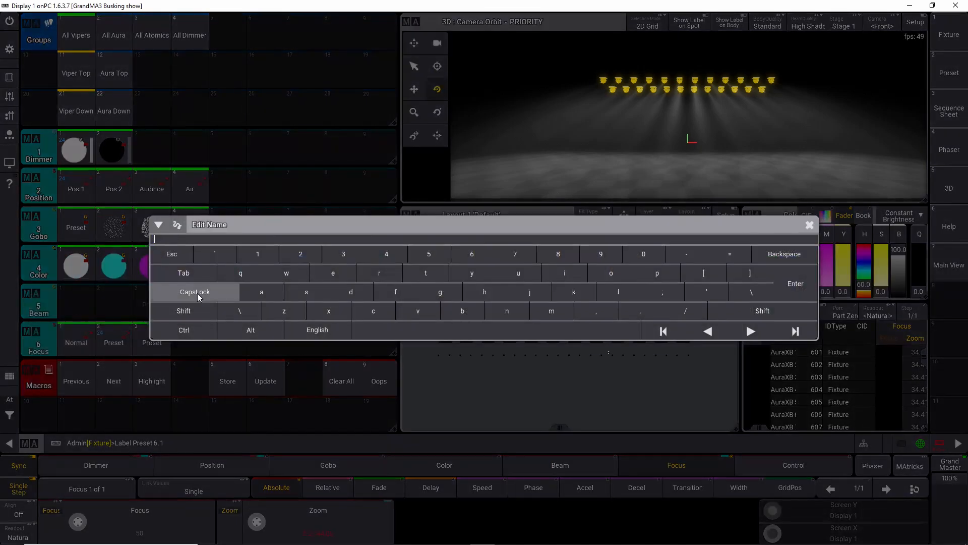
pyautogui.write('Xoom')
pyautogui.press('BackSpace')
pyautogui.press('BackSpace')
pyautogui.press('BackSpace')
pyautogui.press('BackSpace')
pyautogui.write('Zoom Normal')
pyautogui.press('Return')
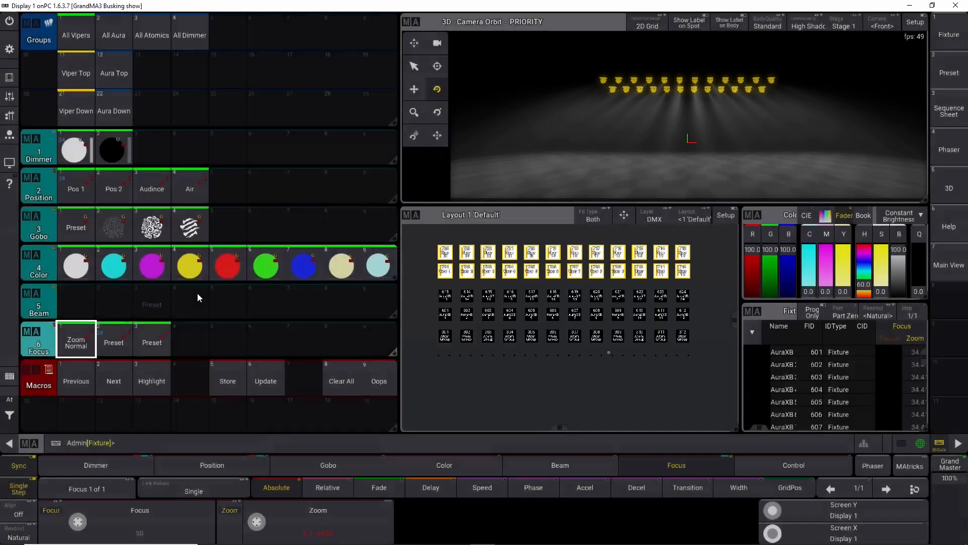
# Step: Apply each Focus preset in turn to compare the zoom settings
pyautogui.click(120, 340)
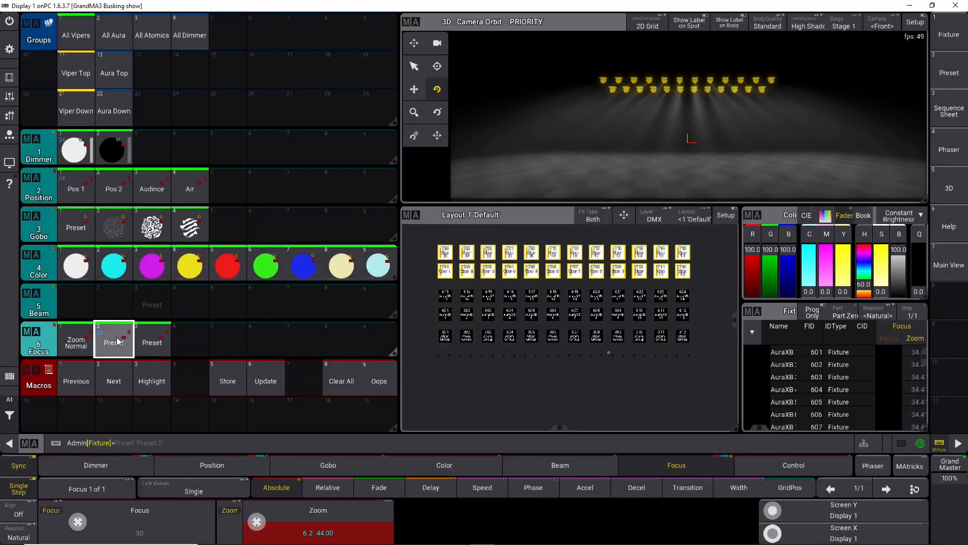
pyautogui.click(144, 347)
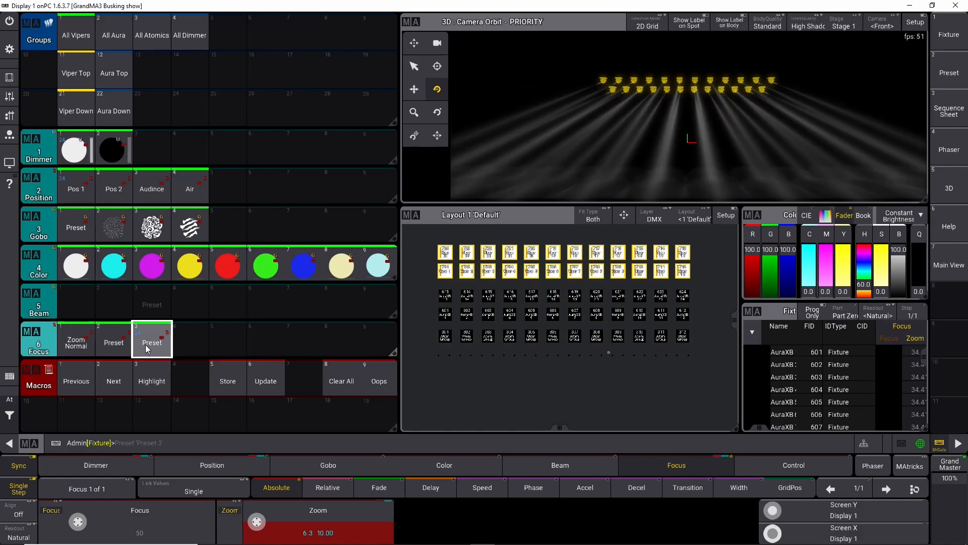
pyautogui.click(113, 346)
pyautogui.click(83, 345)
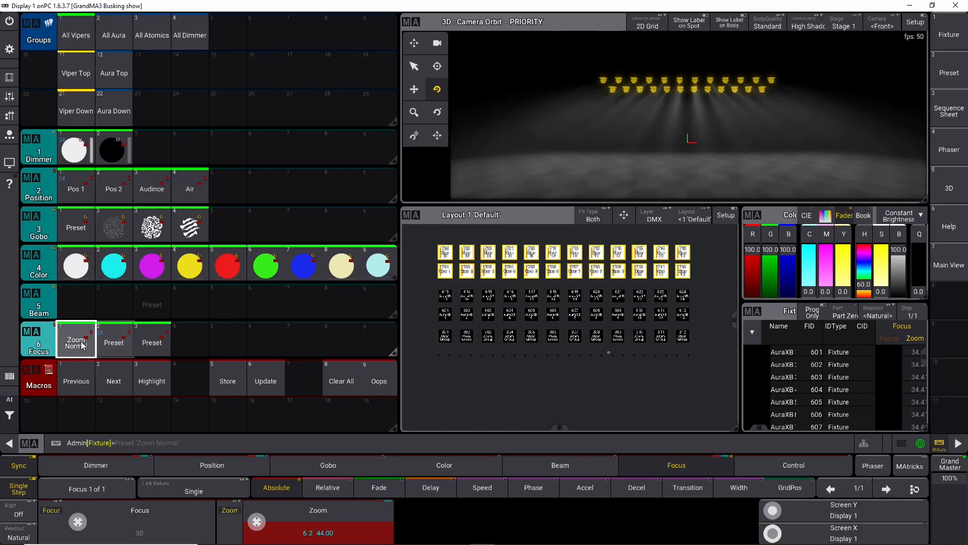
# Step: Label the second Focus preset Zoom Wide
pyautogui.moveTo(113, 343); pyautogui.dragTo(104, 313)
pyautogui.write('X')
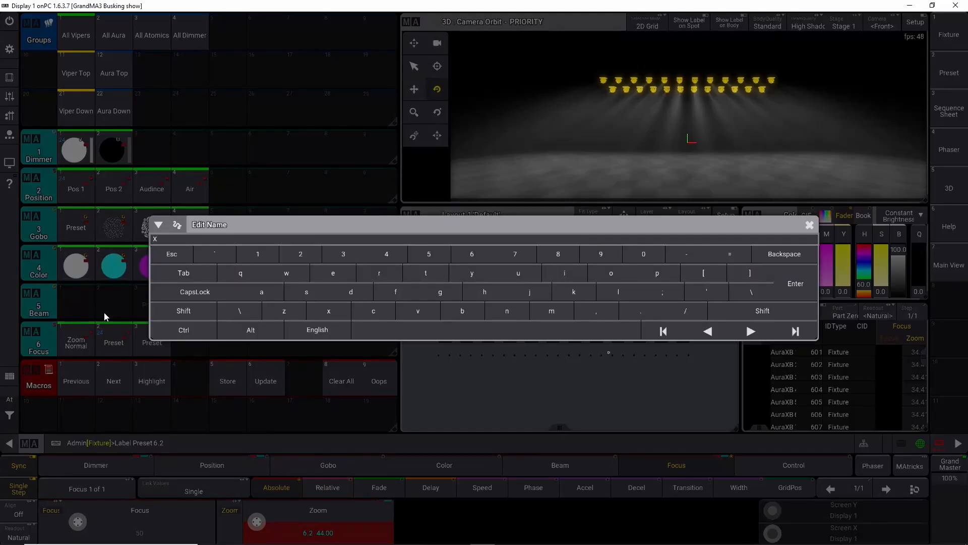
pyautogui.press('BackSpace')
pyautogui.write('Zoom Wide')
pyautogui.press('Return')
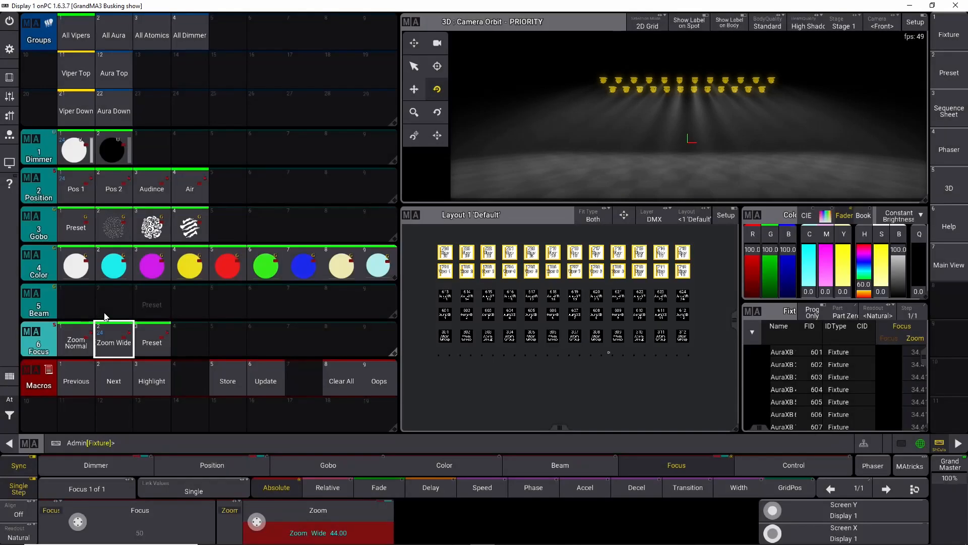
# Step: Label the third Focus preset Zoom Narrow
pyautogui.moveTo(151, 345); pyautogui.dragTo(146, 315)
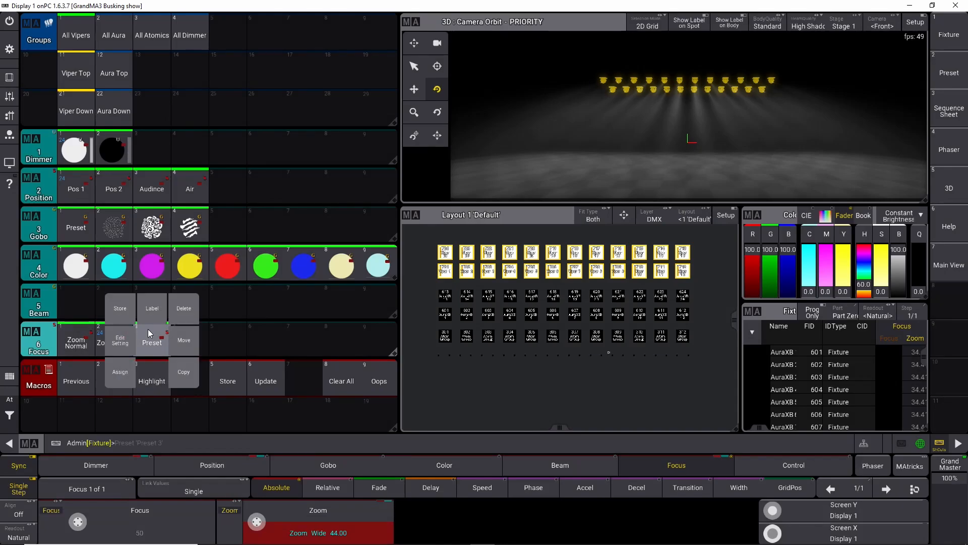
pyautogui.write('Zoom ')
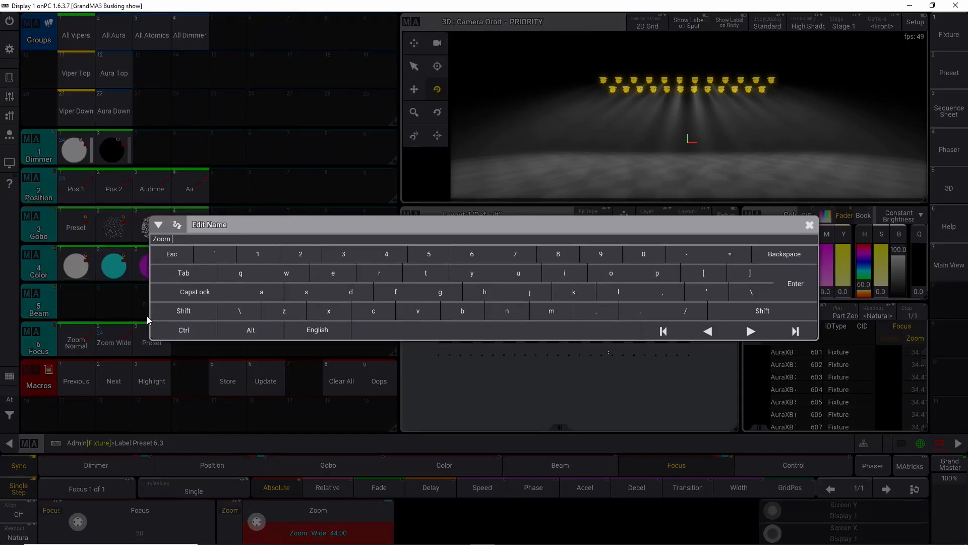
pyautogui.write('Narrow')
pyautogui.press('Return')
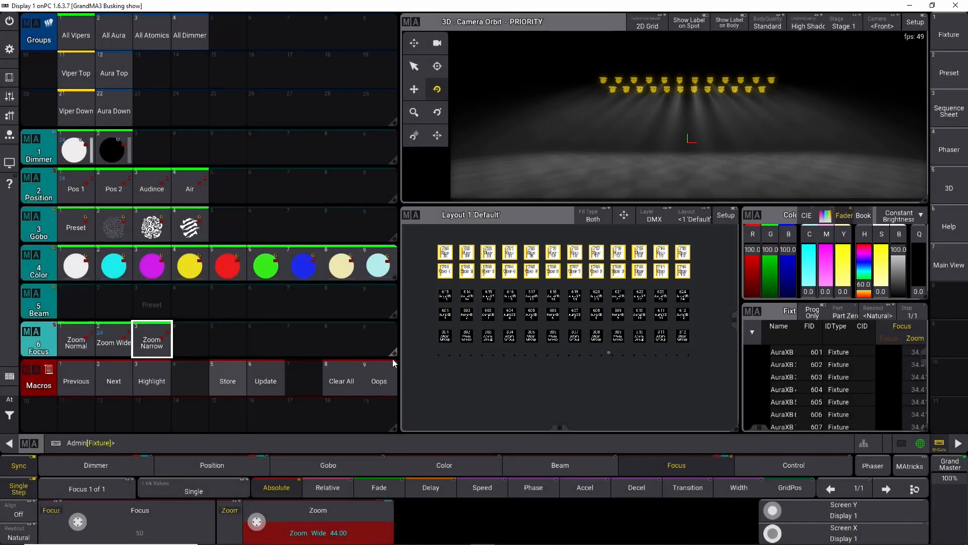
# Step: Clear the programmer and delete the third Beam preset
pyautogui.click(15, 416)
pyautogui.click(38, 418)
pyautogui.click(37, 418)
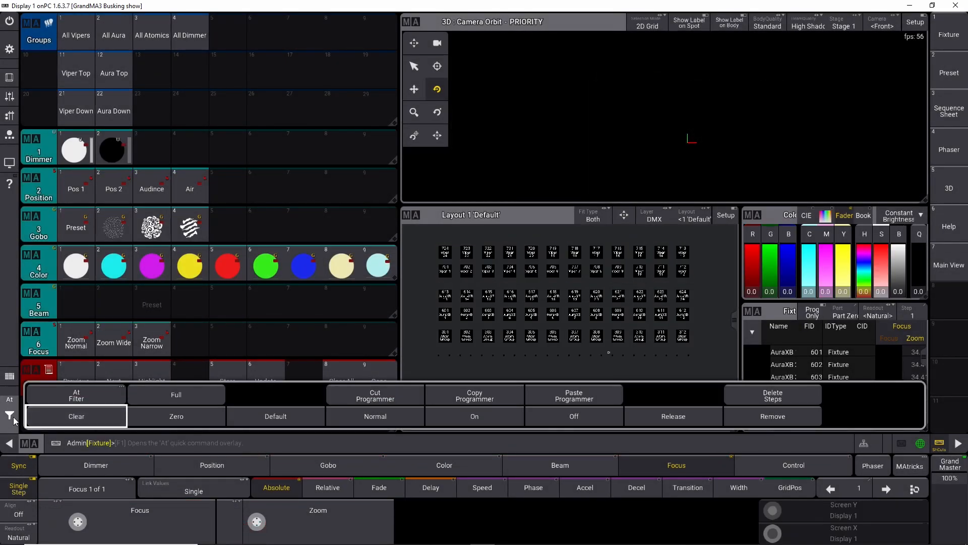
pyautogui.click(9, 416)
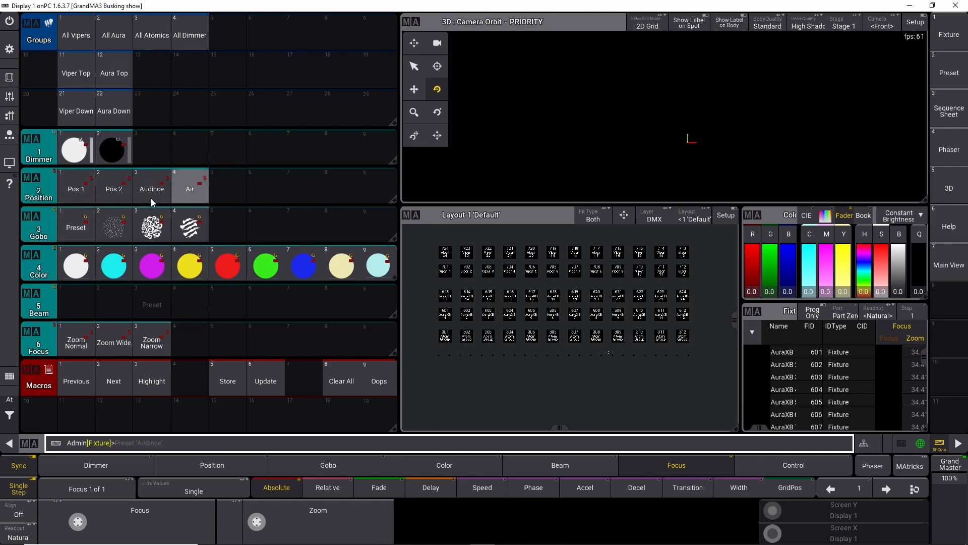
pyautogui.moveTo(151, 301); pyautogui.dragTo(183, 270)
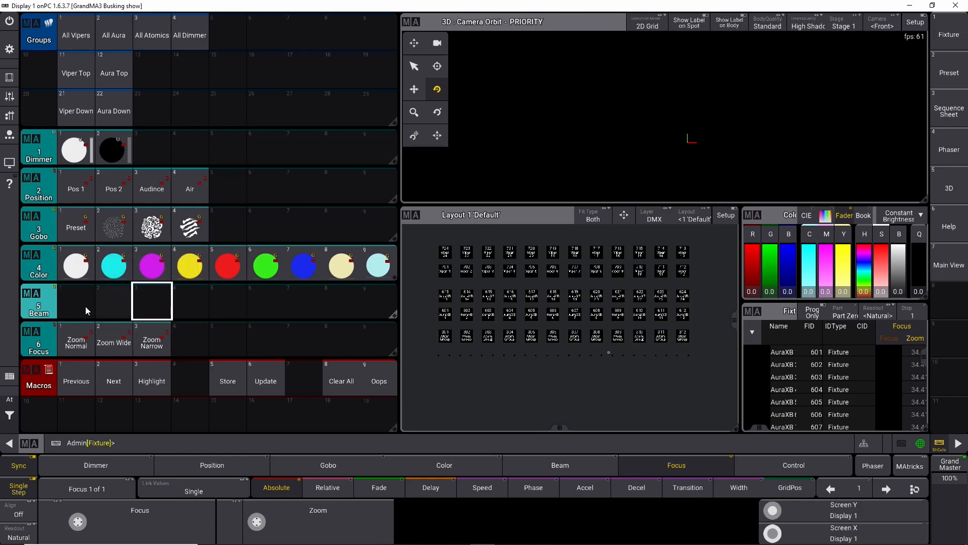
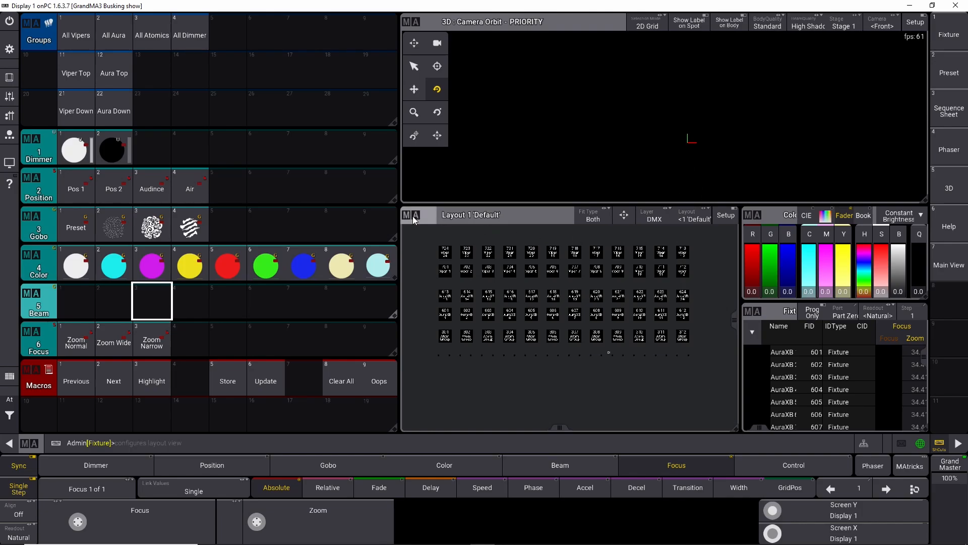
# Step: Delete the 3D viewer window from the screen
pyautogui.click(411, 21)
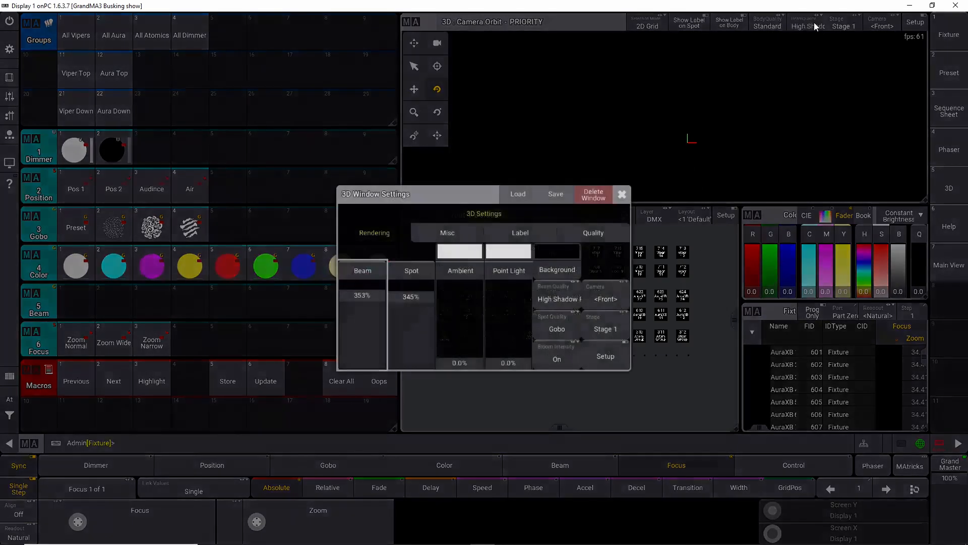
pyautogui.click(622, 193)
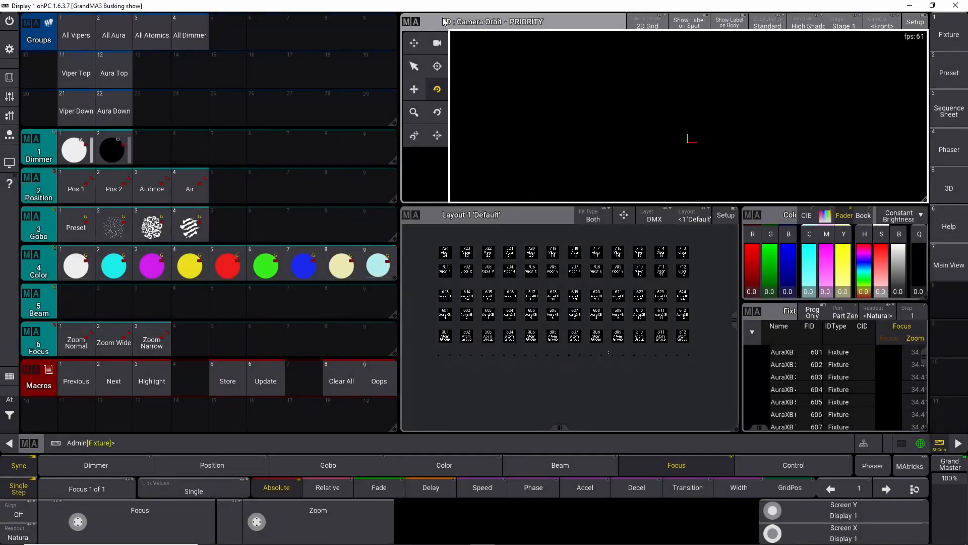
pyautogui.click(411, 25)
pyautogui.click(596, 196)
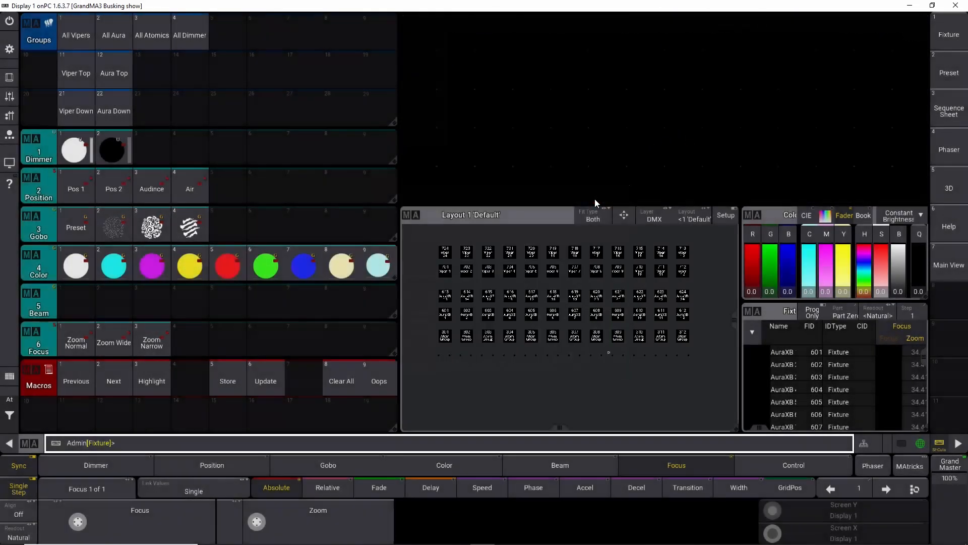
# Step: Move the layout view to the top and place the color picker and fixture sheet side by side beneath it
pyautogui.moveTo(424, 222); pyautogui.dragTo(410, 25)
pyautogui.moveTo(788, 216); pyautogui.dragTo(426, 358)
pyautogui.moveTo(770, 316); pyautogui.dragTo(564, 313)
pyautogui.moveTo(720, 432); pyautogui.dragTo(923, 434)
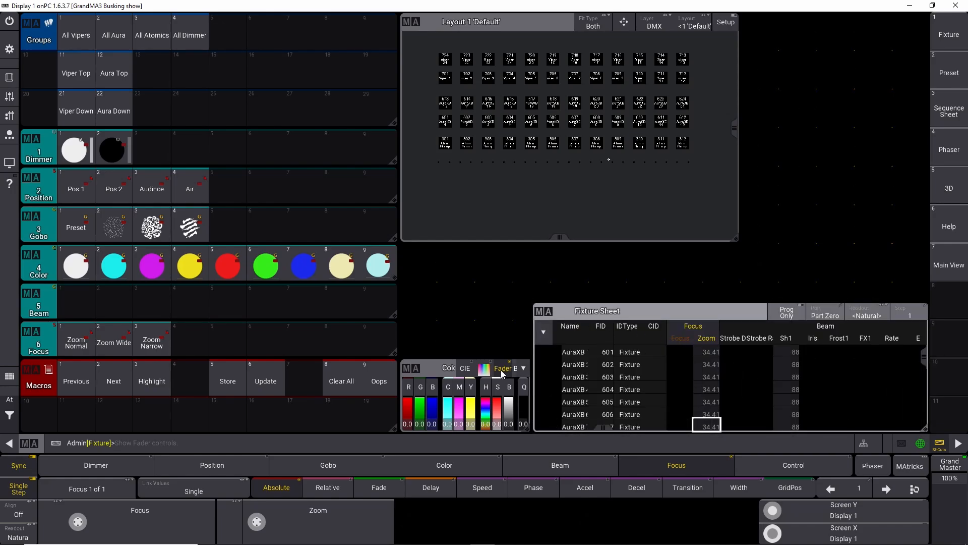
pyautogui.moveTo(429, 369); pyautogui.dragTo(433, 312)
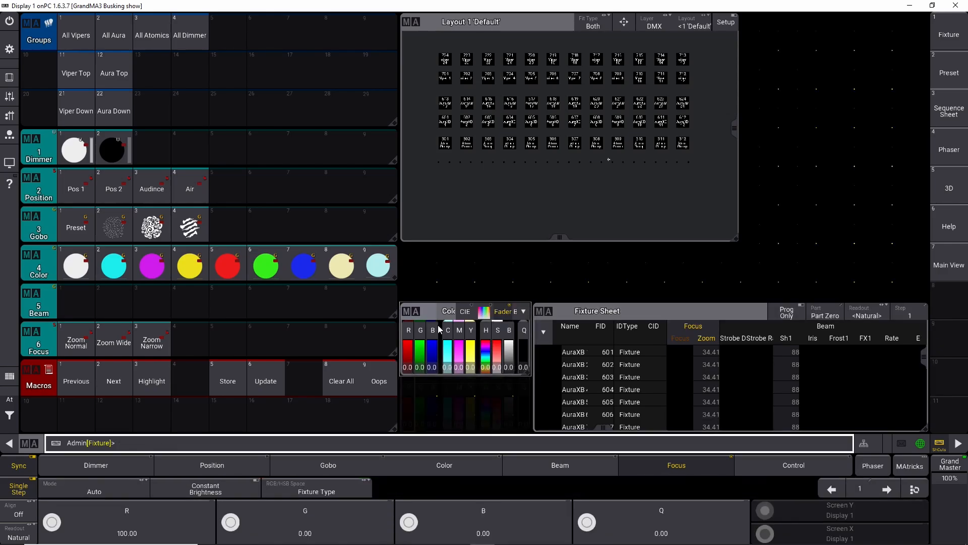
pyautogui.moveTo(528, 373); pyautogui.dragTo(531, 430)
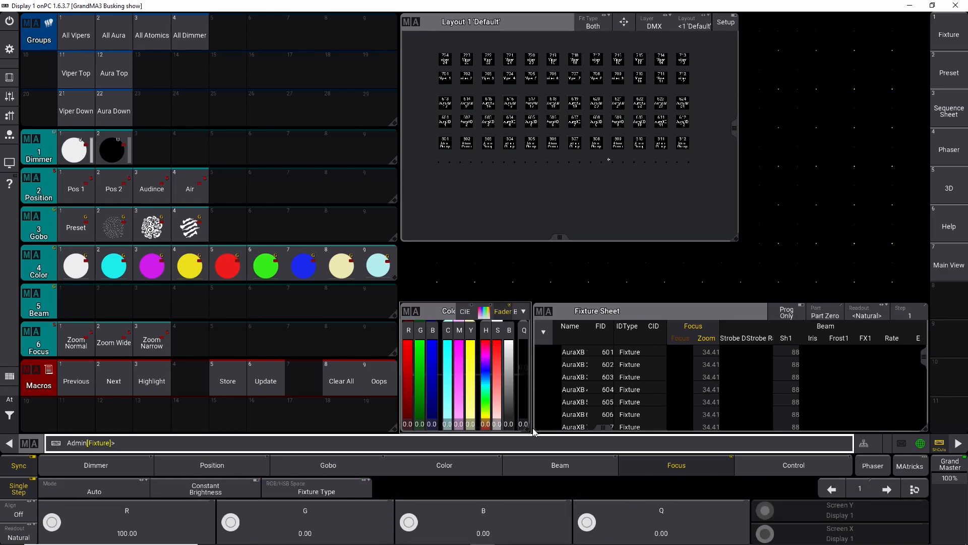
# Step: Enlarge the layout view across the upper area and zoom in on the fixture symbols
pyautogui.moveTo(738, 239); pyautogui.dragTo(925, 298)
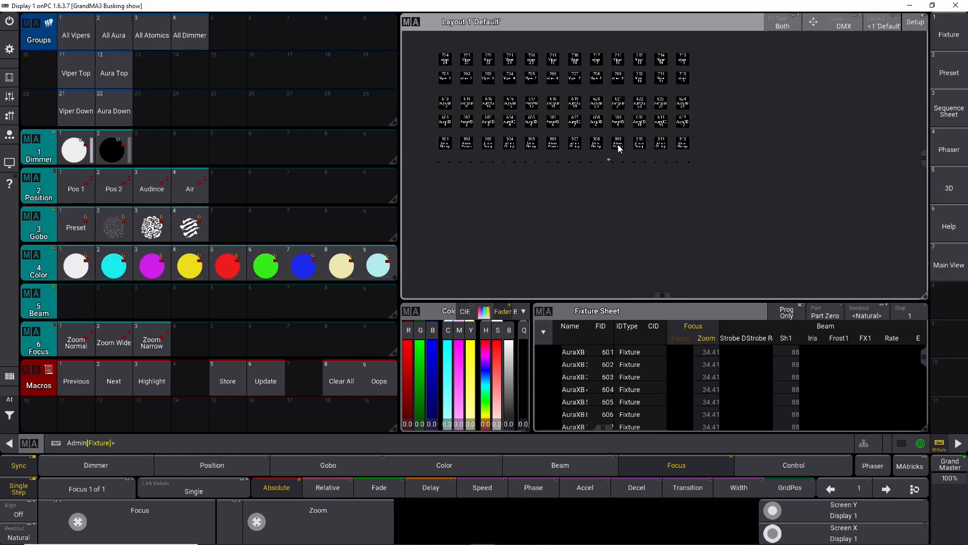
pyautogui.scroll(5, 546, 109)
pyautogui.moveTo(757, 109); pyautogui.dragTo(721, 153)
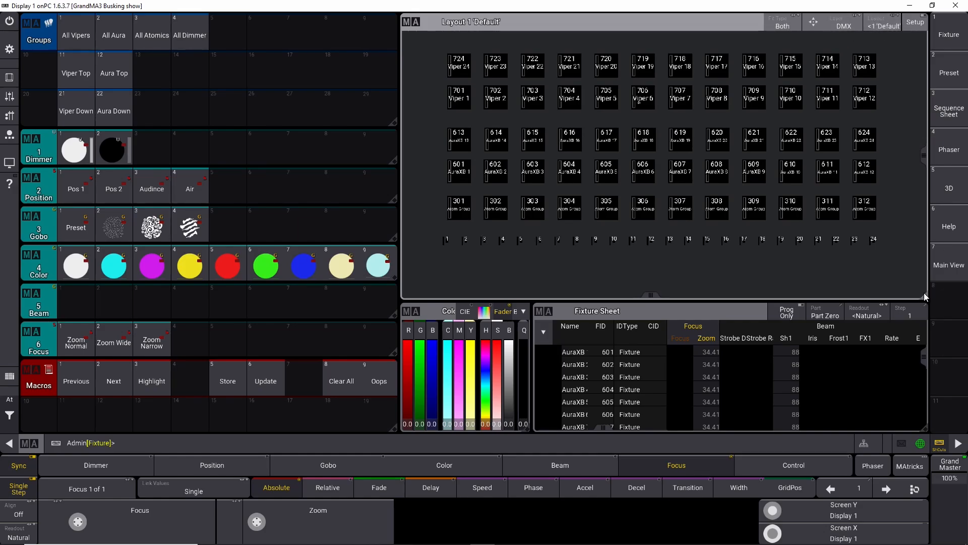
pyautogui.moveTo(925, 293); pyautogui.dragTo(885, 297)
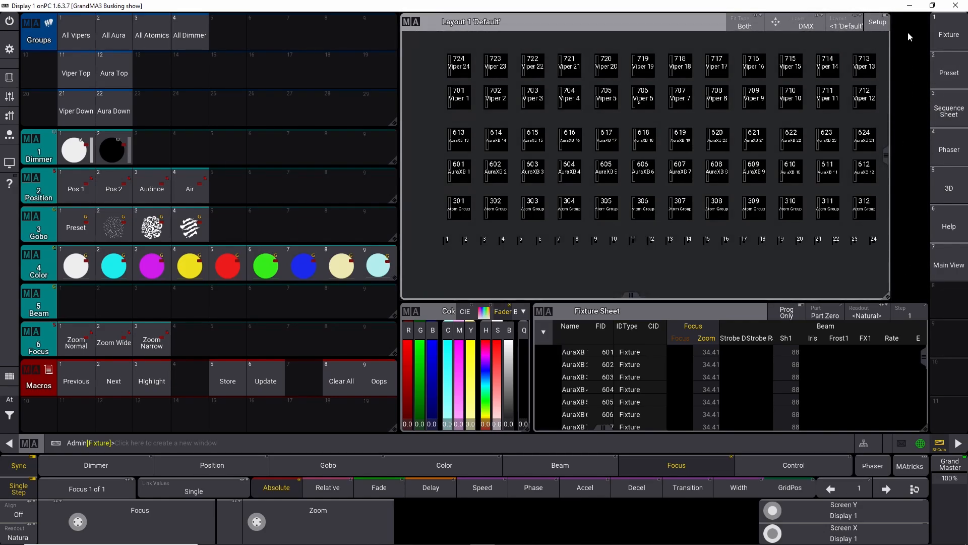
# Step: Add a Layouts pool window in the empty space beside the layout view
pyautogui.click(906, 24)
pyautogui.click(436, 199)
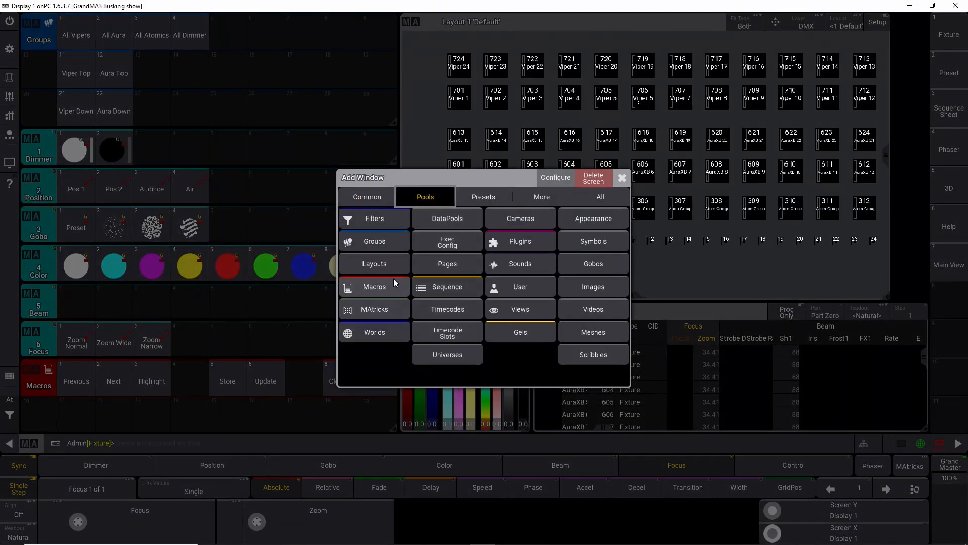
pyautogui.click(356, 264)
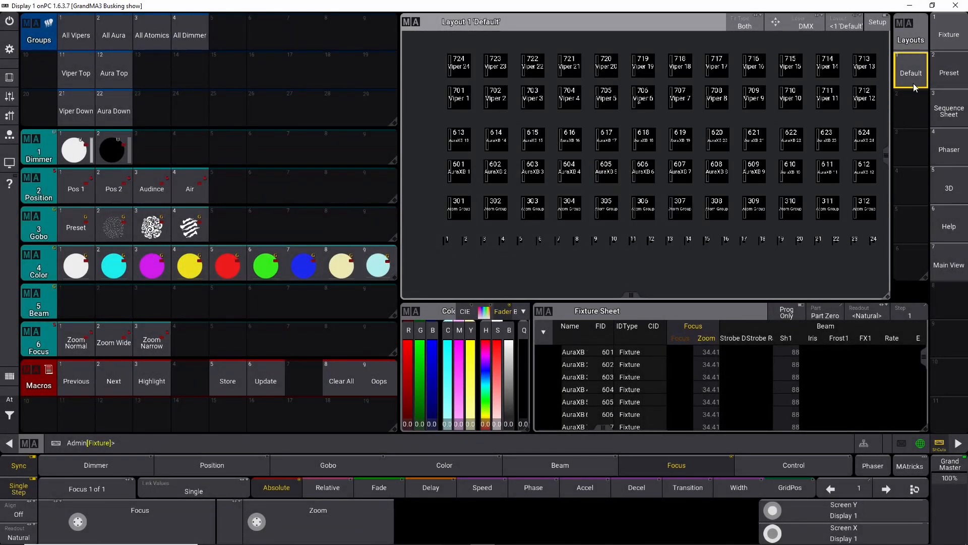
# Step: Store a new layout in the second Layouts pool slot and select it
pyautogui.click(910, 108)
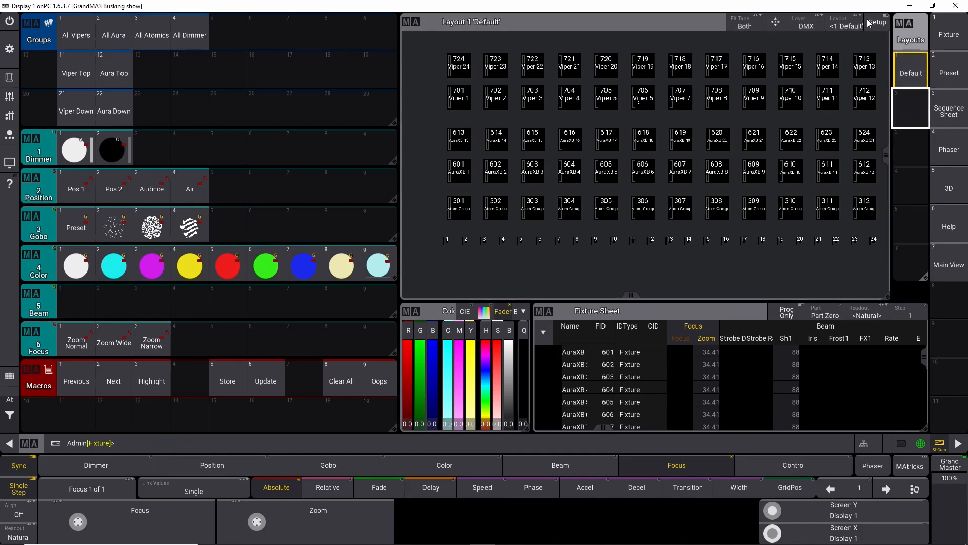
pyautogui.moveTo(913, 104); pyautogui.dragTo(915, 158)
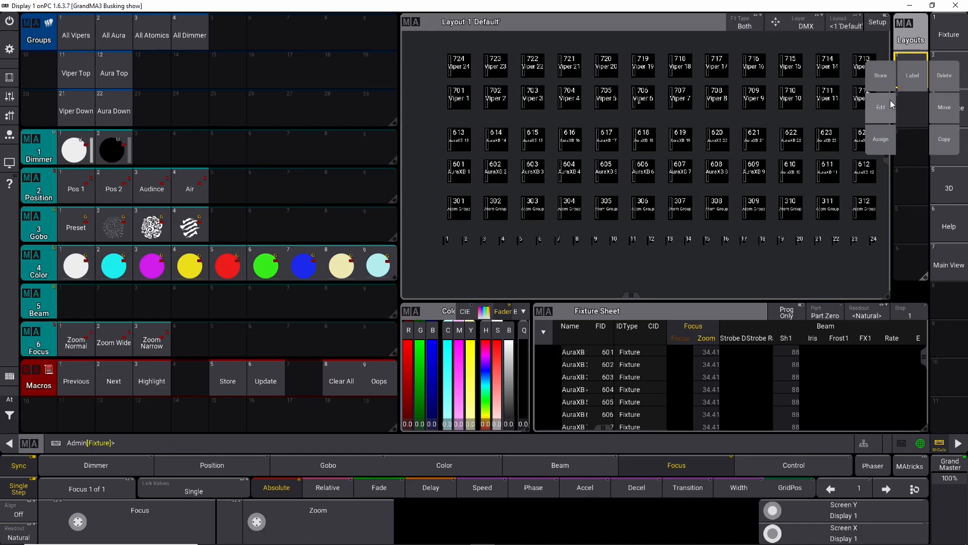
pyautogui.click(887, 83)
pyautogui.click(911, 108)
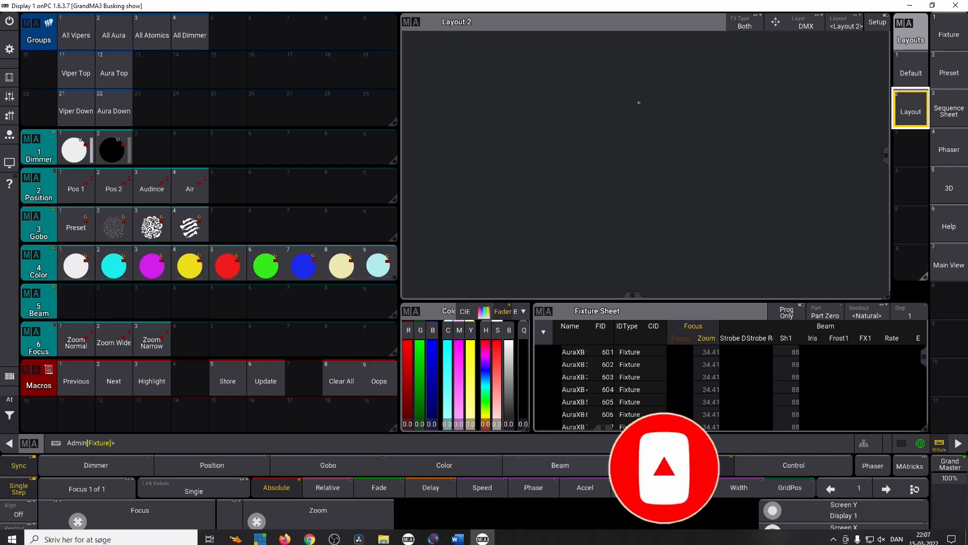
# Step: Switch to DaVinci Resolve and open the Fusion page
pyautogui.click(367, 536)
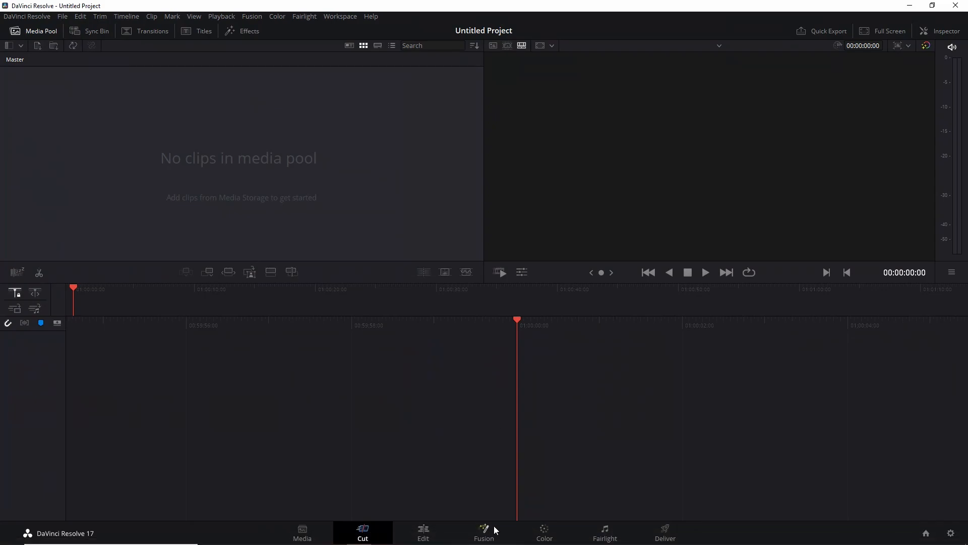
pyautogui.click(485, 534)
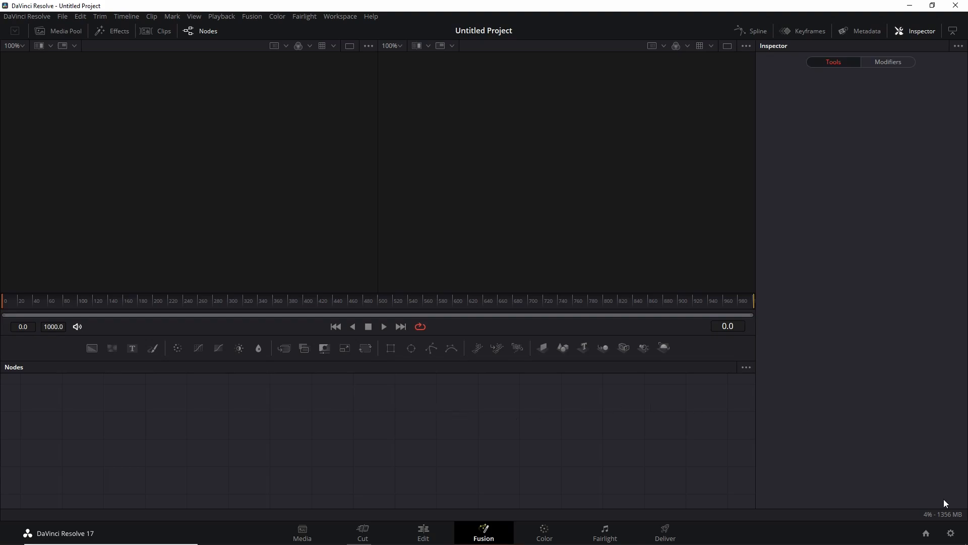
# Step: Set the project's timeline resolution to 150 x 150 in the project settings and save
pyautogui.click(951, 533)
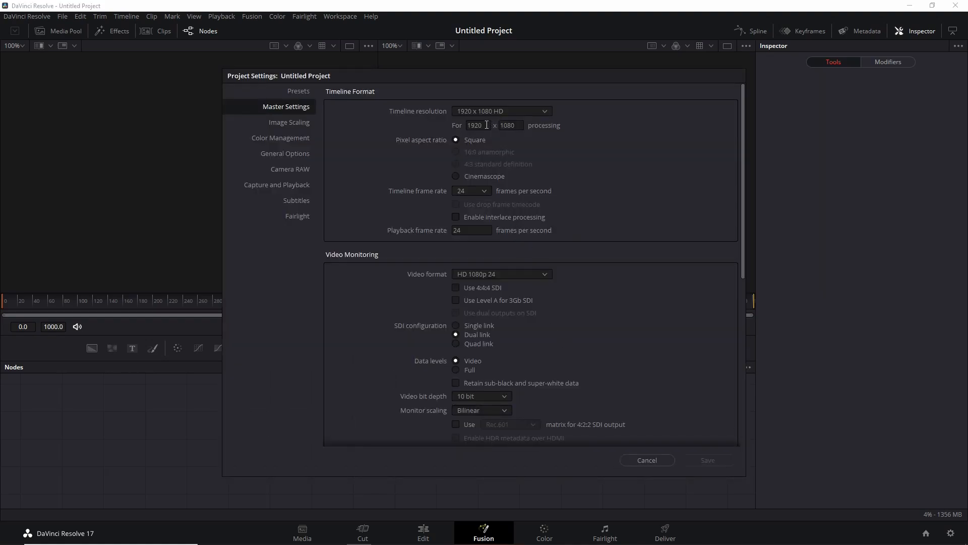
pyautogui.moveTo(487, 125); pyautogui.dragTo(453, 129)
pyautogui.write('150')
pyautogui.press('Tab')
pyautogui.write('150')
pyautogui.click(707, 459)
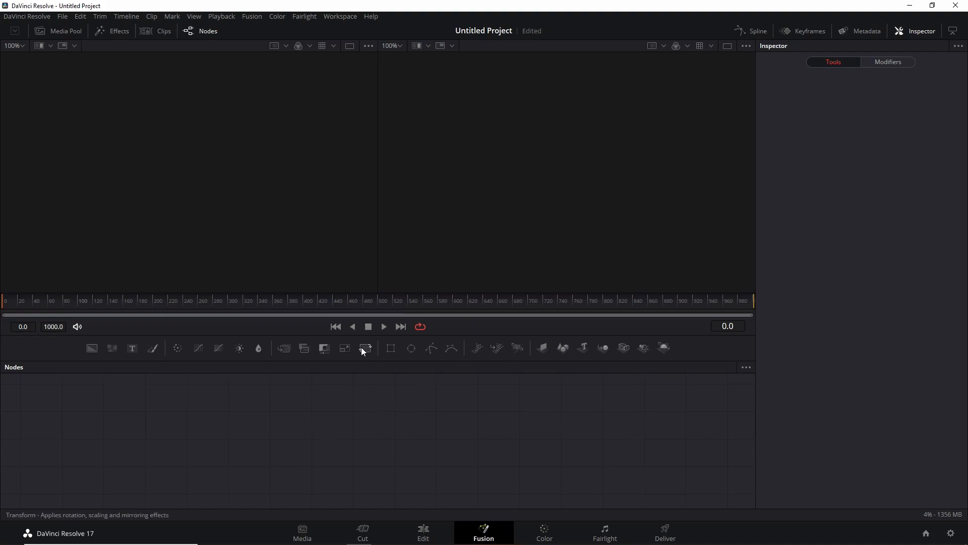
# Step: Add a Background node and connect it to MediaOut1
pyautogui.rightClick(179, 452)
pyautogui.click(155, 448)
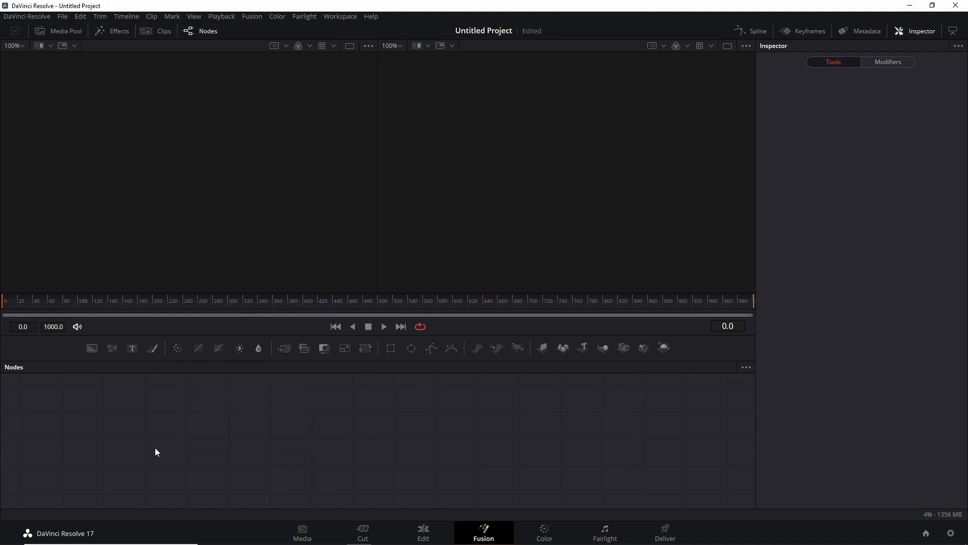
pyautogui.click(92, 347)
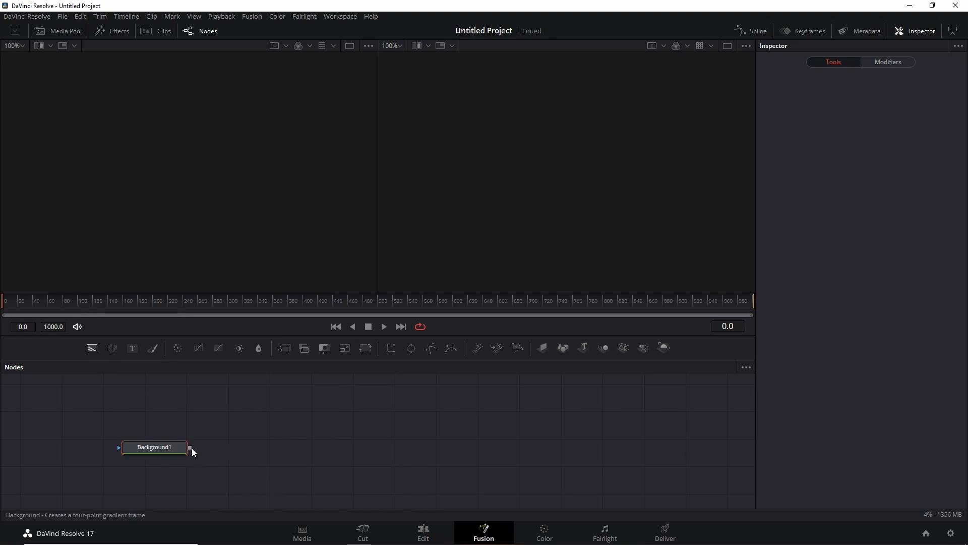
pyautogui.moveTo(278, 448); pyautogui.dragTo(657, 448)
pyautogui.click(150, 448)
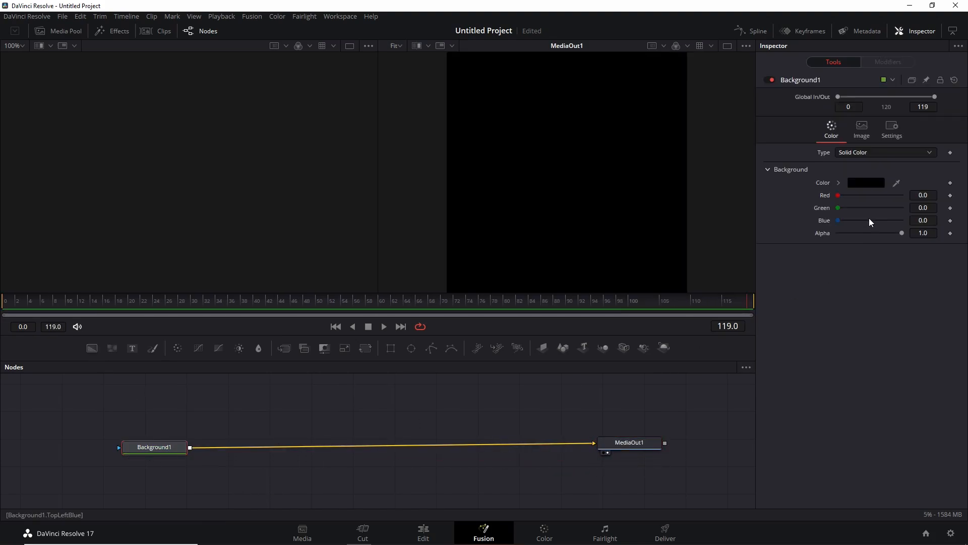
# Step: Make Background1 fully transparent by lowering its alpha to zero
pyautogui.moveTo(902, 233); pyautogui.dragTo(808, 234)
pyautogui.moveTo(620, 438); pyautogui.dragTo(630, 444)
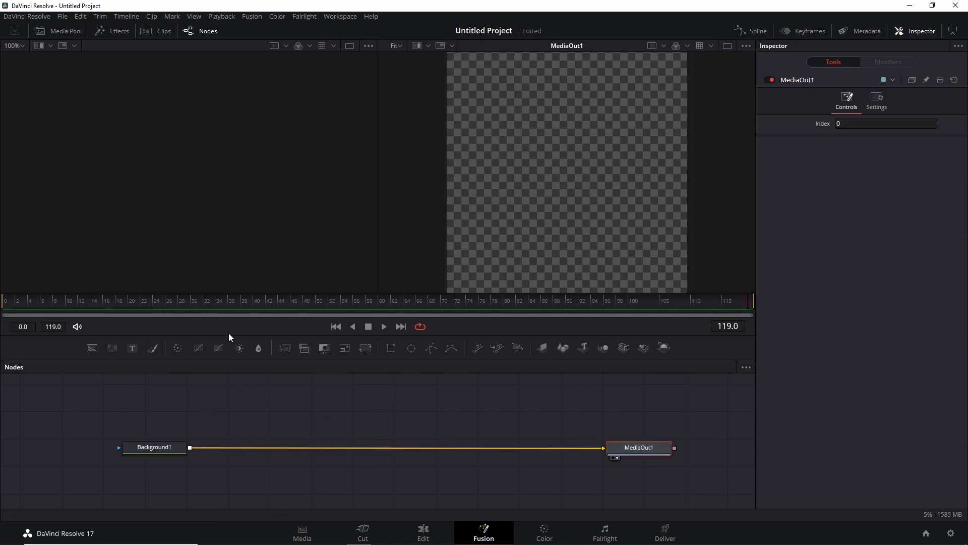
# Step: Add a Rectangle node, place it above, and keep Background1 connected to MediaOut1
pyautogui.click(391, 347)
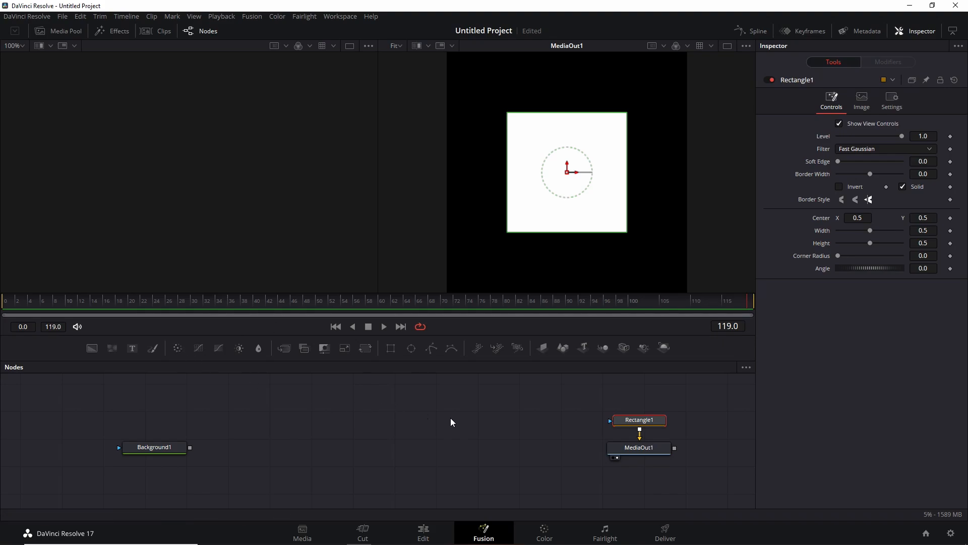
pyautogui.moveTo(638, 420); pyautogui.dragTo(262, 391)
pyautogui.moveTo(604, 448); pyautogui.dragTo(254, 391)
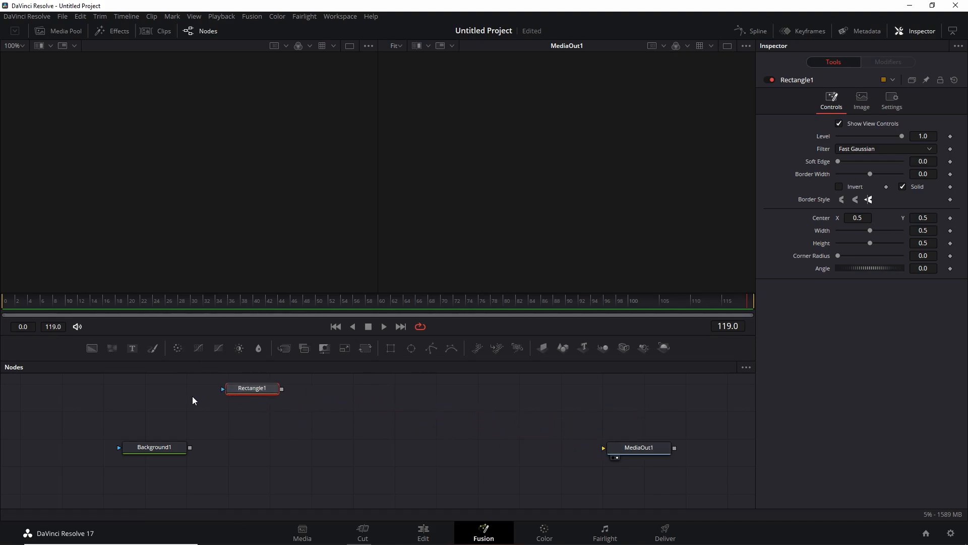
pyautogui.moveTo(190, 448); pyautogui.dragTo(604, 447)
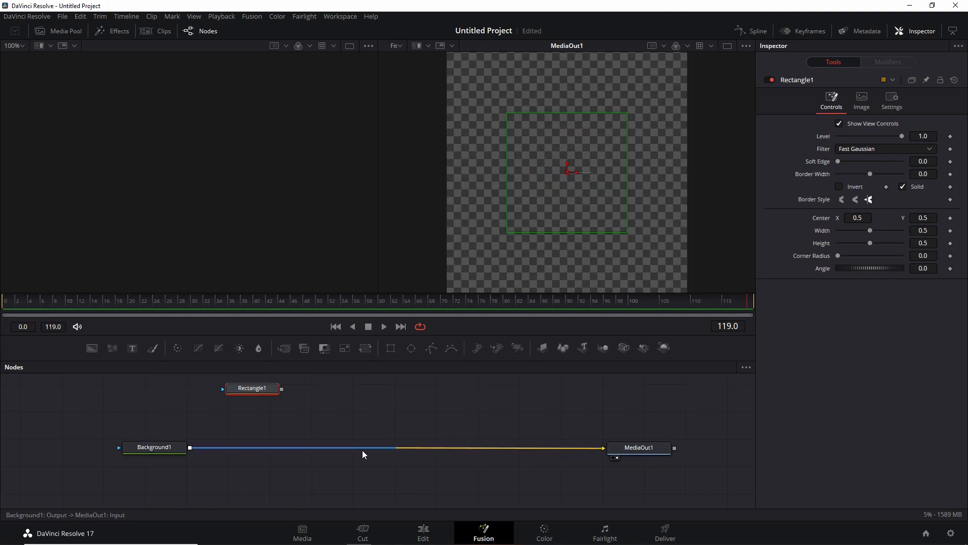
# Step: Add a second Background node masked by the Rectangle and merged over Background1
pyautogui.click(92, 347)
pyautogui.moveTo(281, 389); pyautogui.dragTo(189, 447)
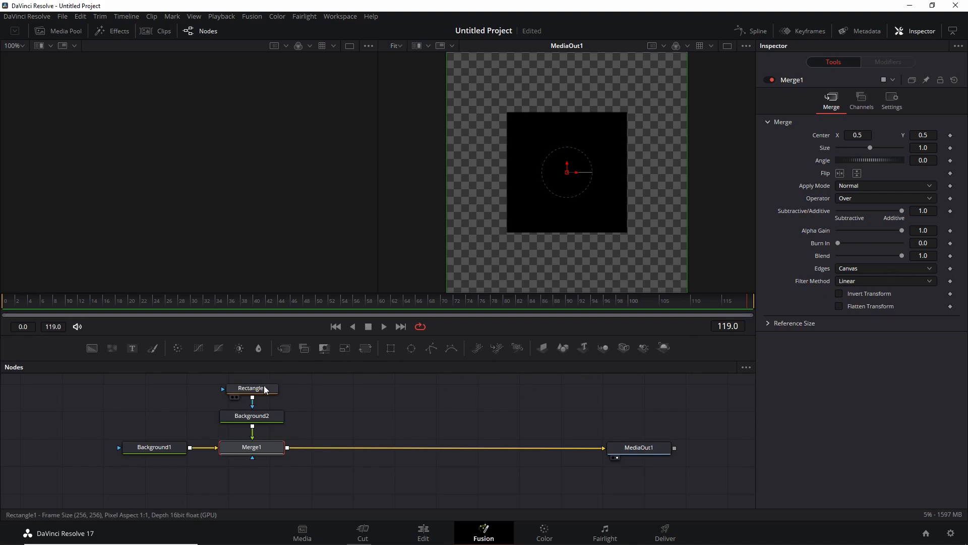
# Step: Enlarge the rectangle mask to about 0.984 width and height
pyautogui.click(251, 388)
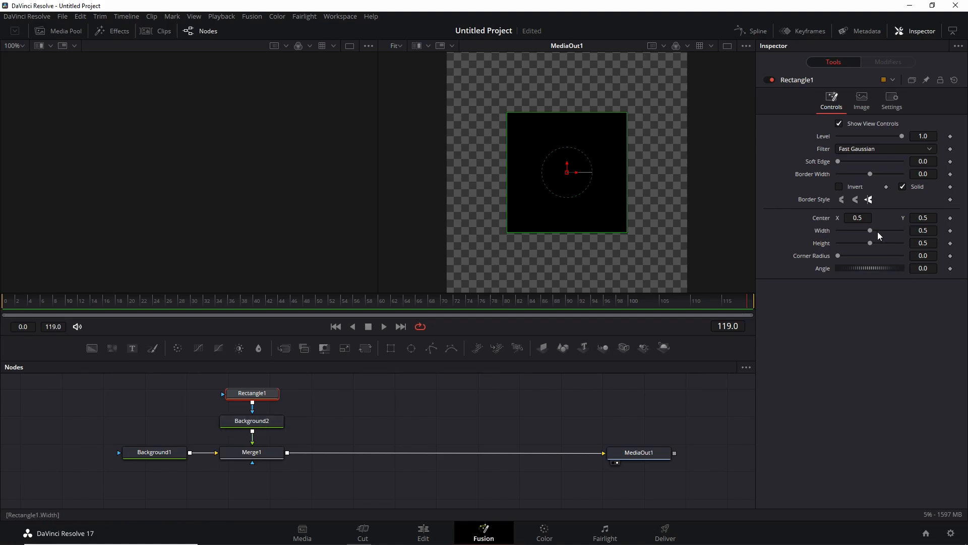
pyautogui.click(861, 220)
pyautogui.click(252, 422)
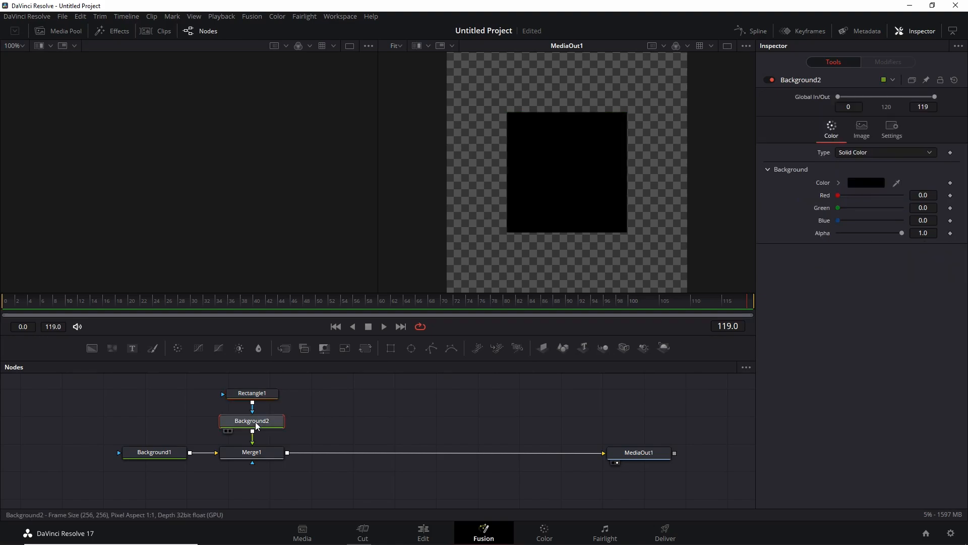
pyautogui.click(266, 396)
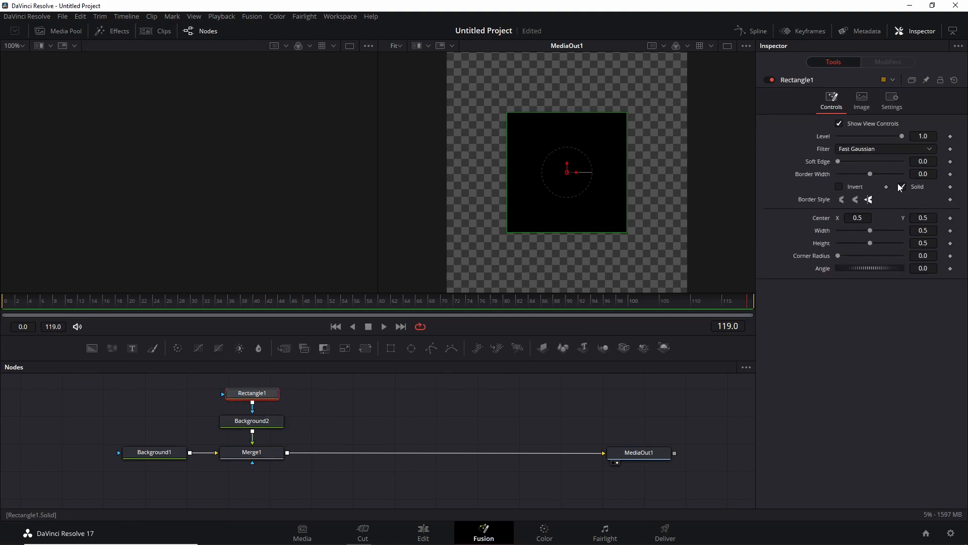
pyautogui.moveTo(870, 228); pyautogui.dragTo(901, 242)
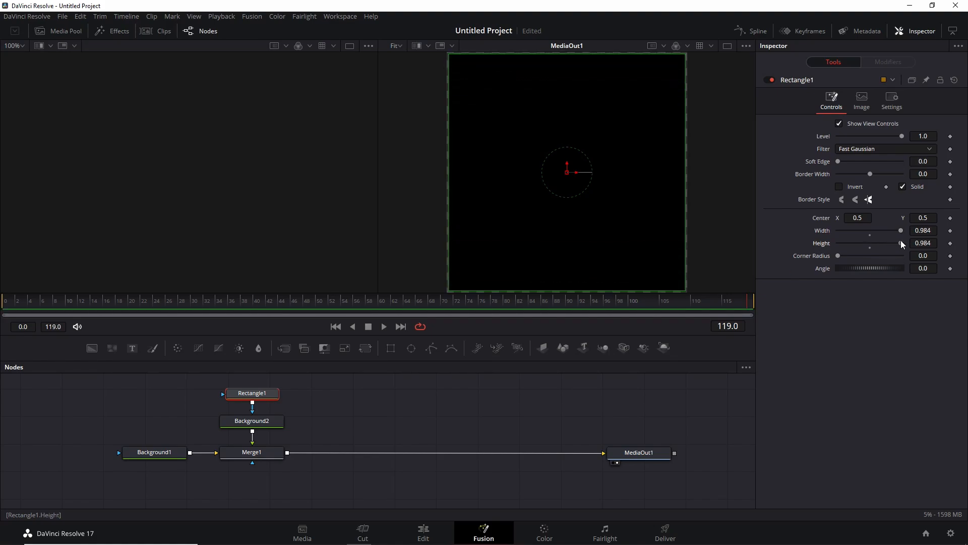
# Step: Turn off Solid on the rectangle and set its border width to about 0.0328
pyautogui.click(903, 186)
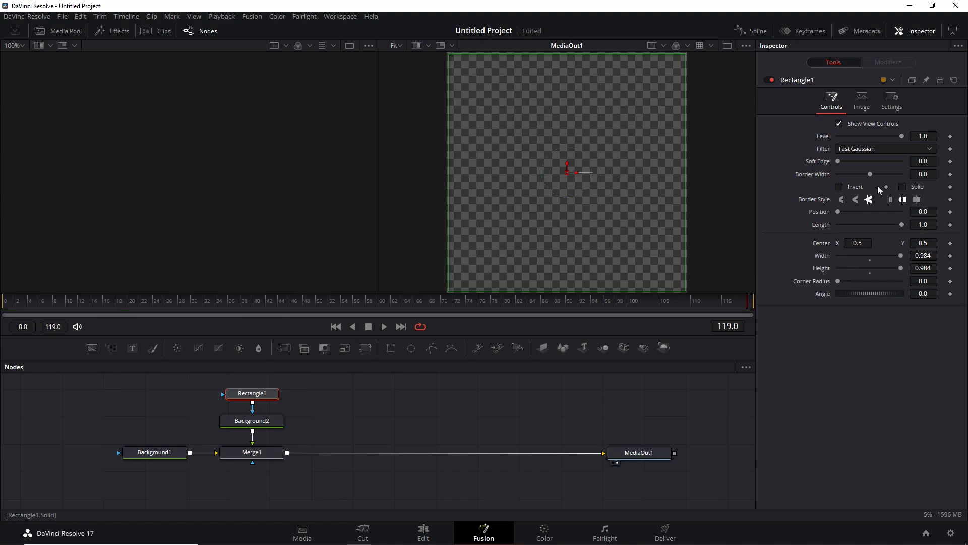
pyautogui.moveTo(870, 173); pyautogui.dragTo(878, 178)
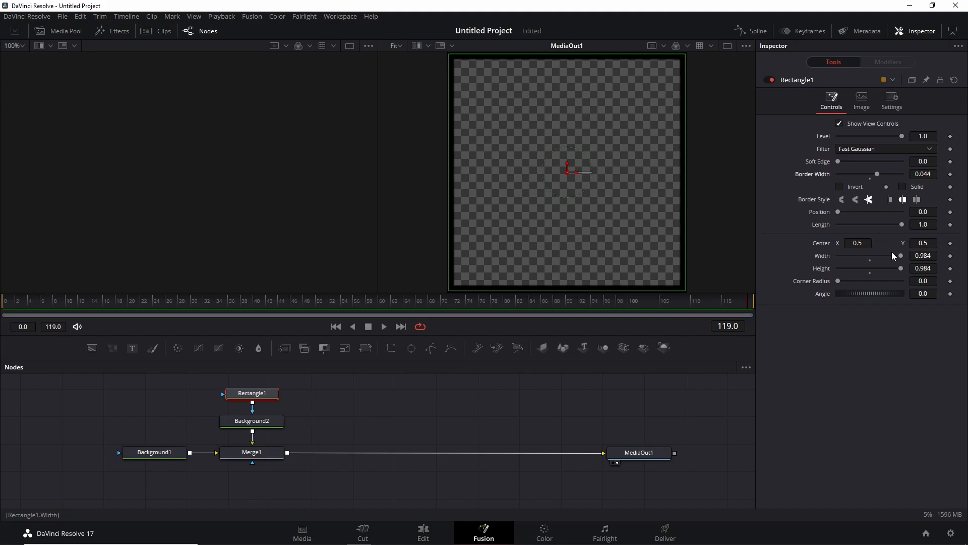
pyautogui.moveTo(901, 258); pyautogui.dragTo(898, 255)
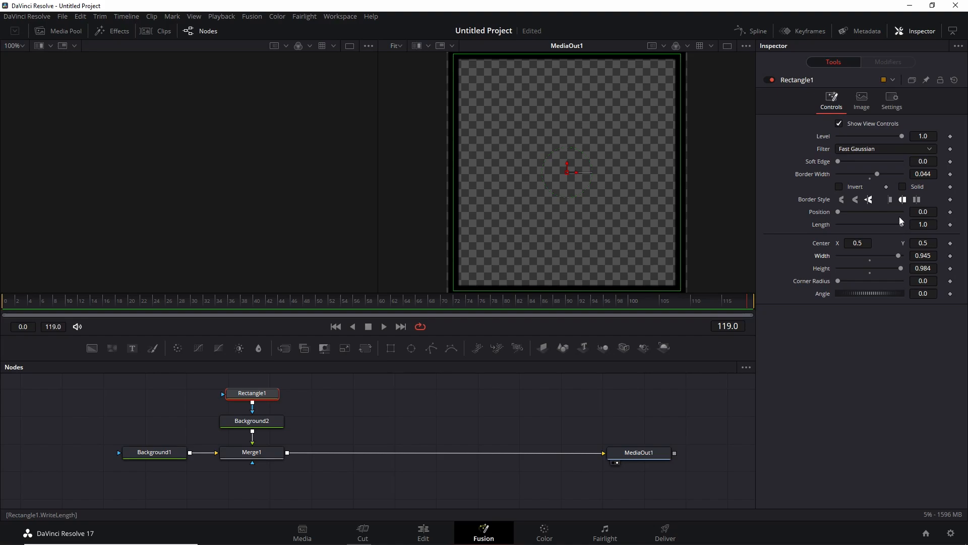
pyautogui.moveTo(920, 176); pyautogui.dragTo(866, 176)
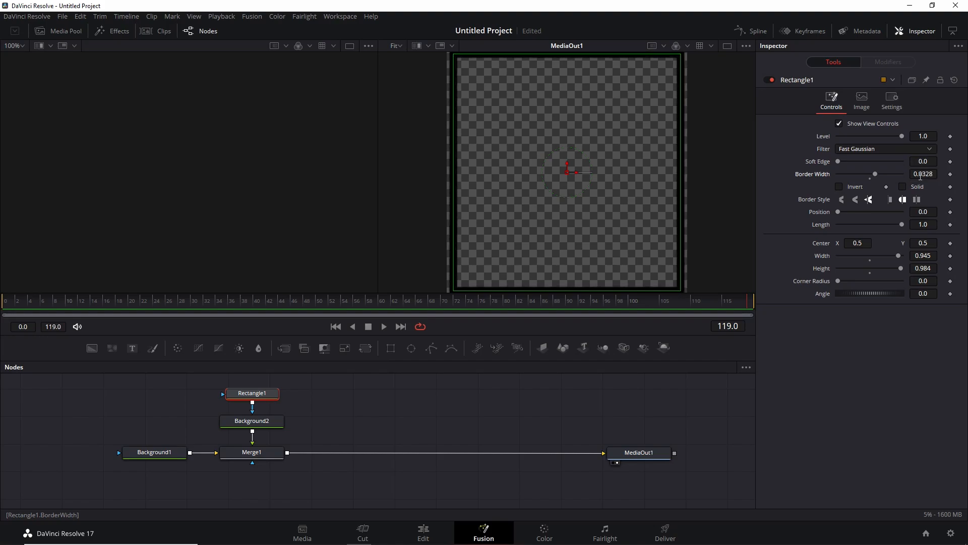
# Step: Set the rectangle mask's width and height both to 0.94
pyautogui.click(923, 255)
pyautogui.moveTo(928, 254); pyautogui.dragTo(922, 252)
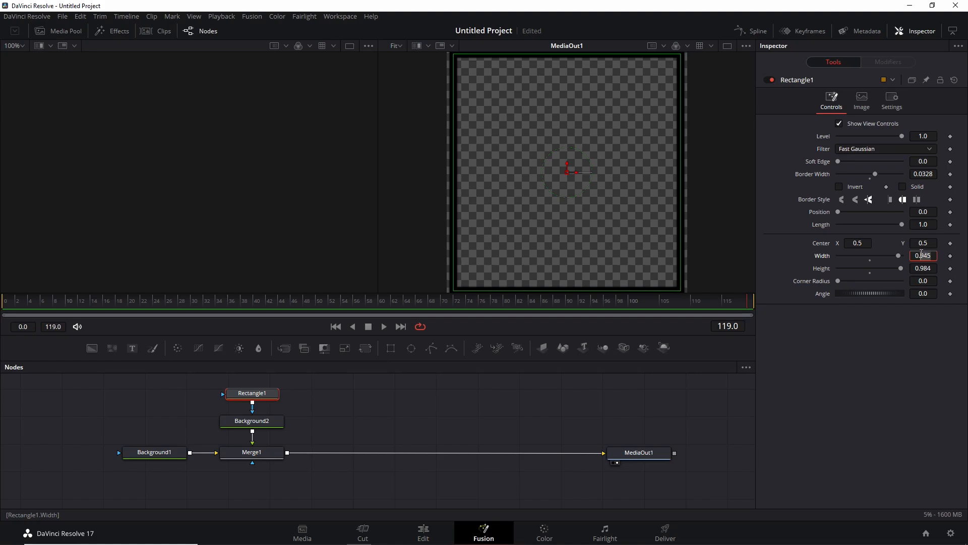
pyautogui.write('94')
pyautogui.click(924, 268)
pyautogui.write('0.9')
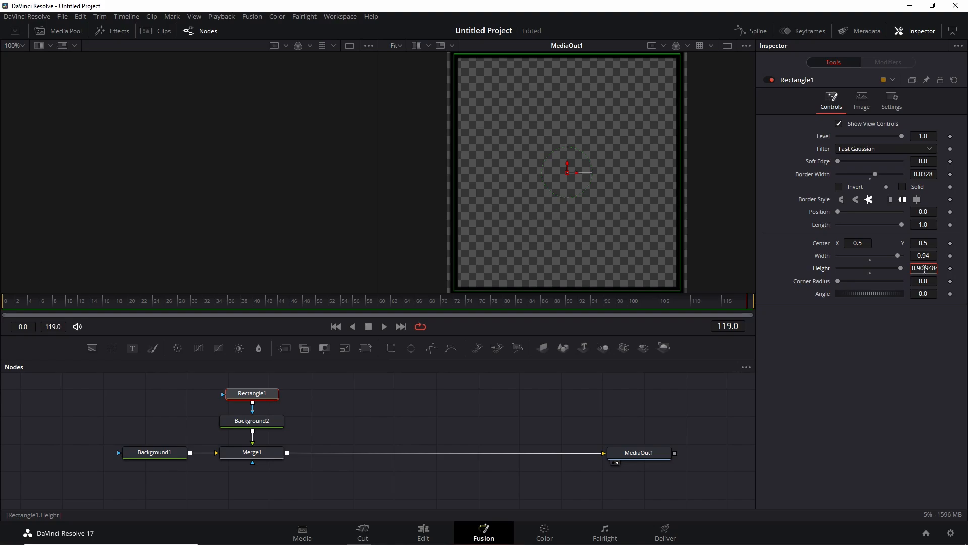
pyautogui.press('BackSpace')
pyautogui.press('BackSpace')
pyautogui.press('BackSpace')
pyautogui.press('BackSpace')
pyautogui.press('BackSpace')
pyautogui.press('BackSpace')
pyautogui.write('0.94')
pyautogui.press('Tab')
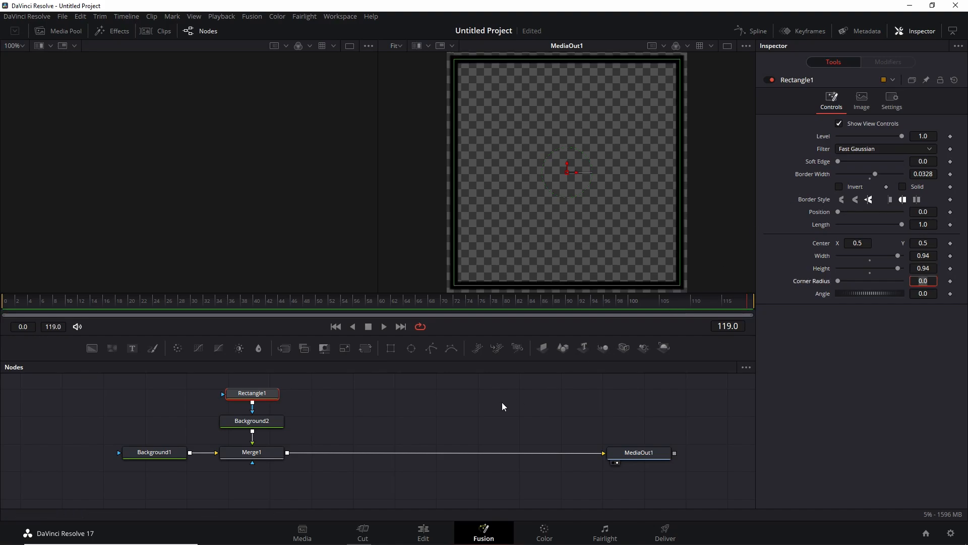
# Step: Set the Background2 node's color to white
pyautogui.click(265, 423)
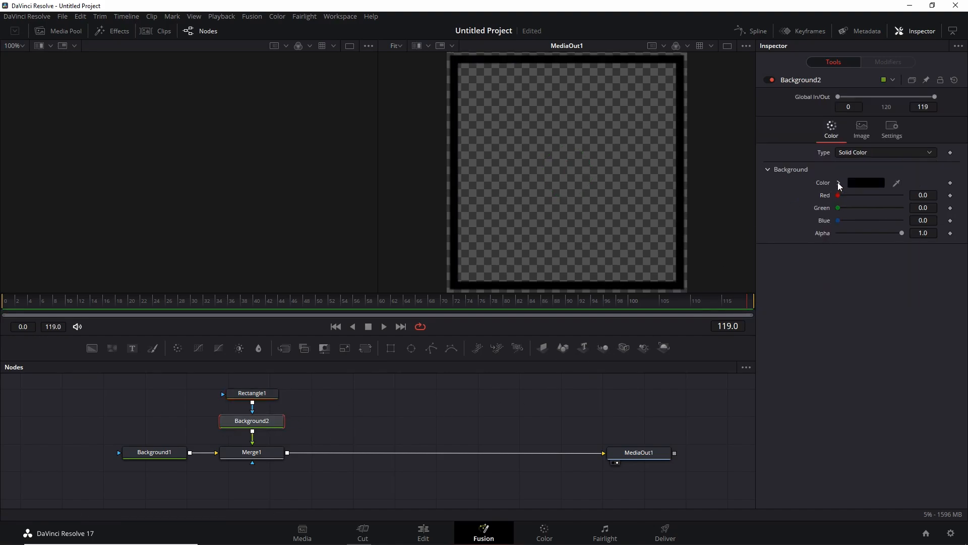
pyautogui.click(839, 185)
pyautogui.moveTo(848, 200); pyautogui.dragTo(816, 175)
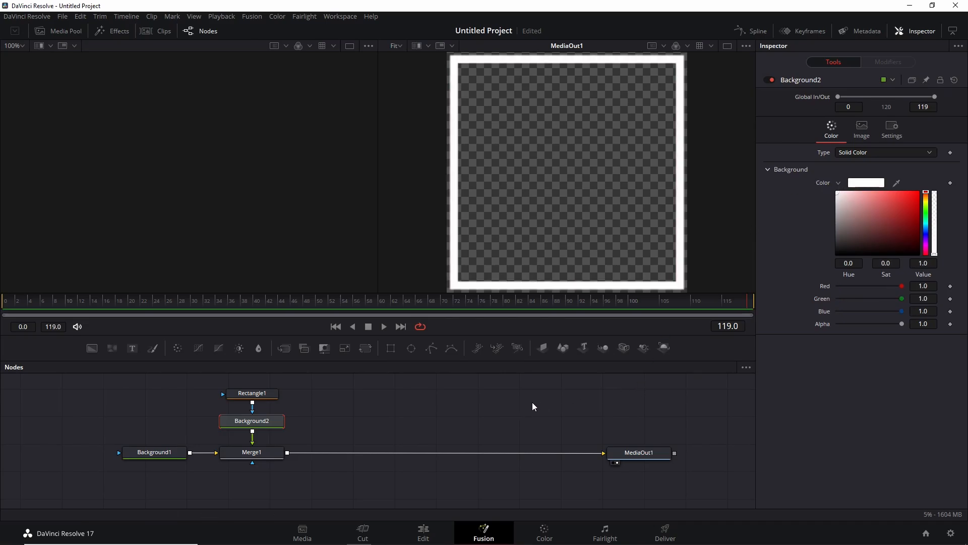
# Step: Switch to the Color page and grab a still of the white frame
pyautogui.click(545, 532)
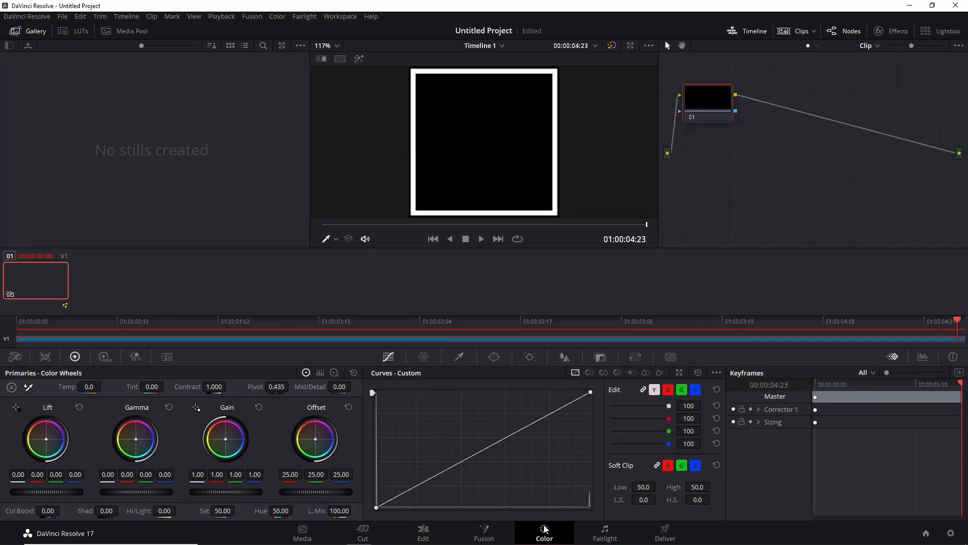
pyautogui.rightClick(462, 137)
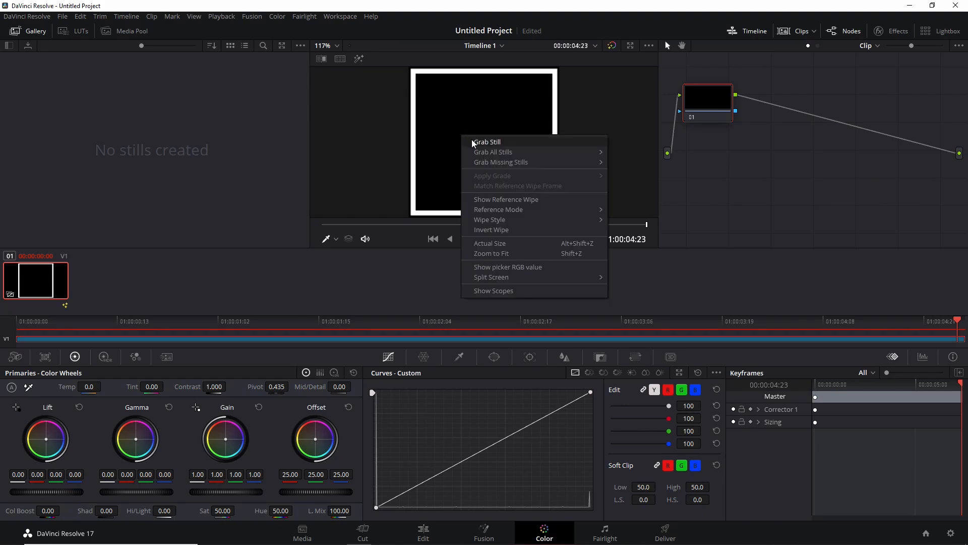
pyautogui.click(475, 142)
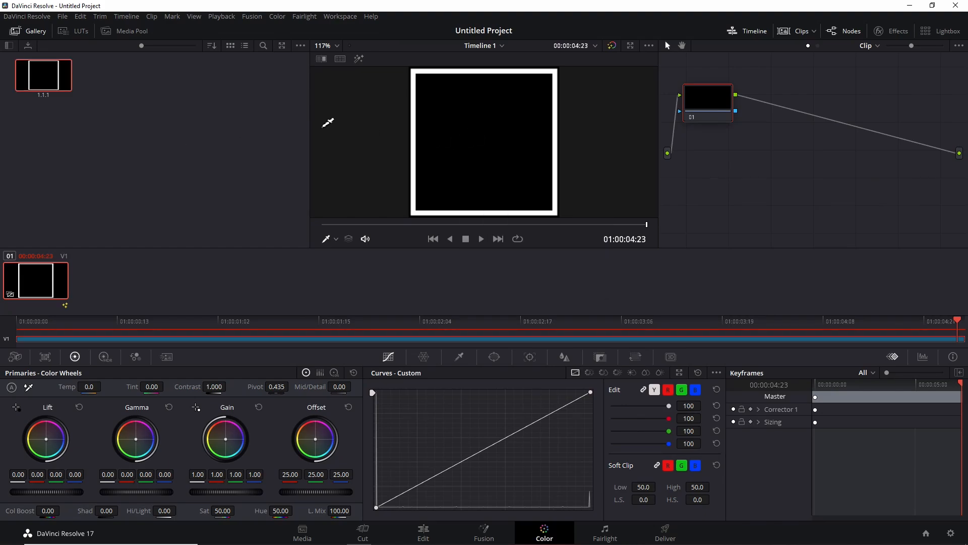
# Step: Return to Fusion and turn Solid back on for the rectangle mask
pyautogui.click(484, 532)
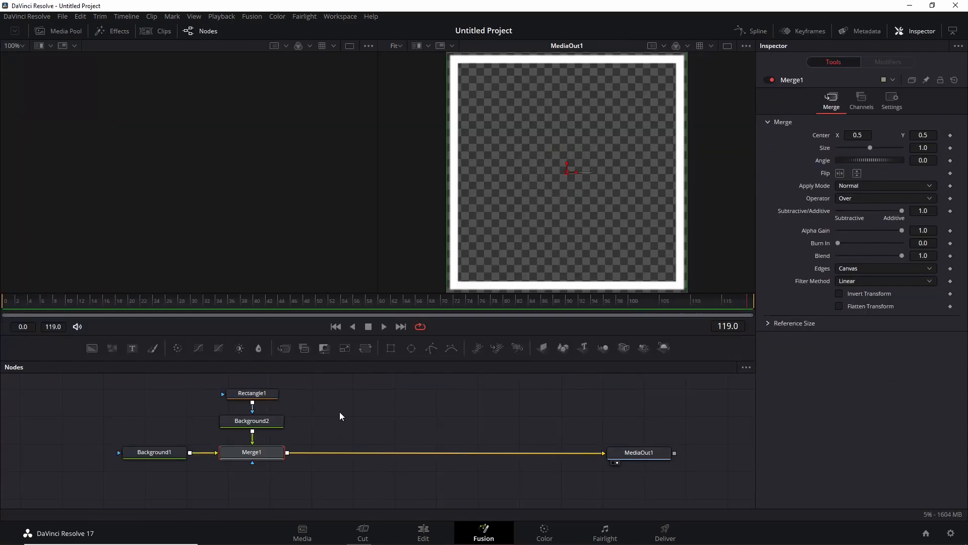
pyautogui.click(255, 394)
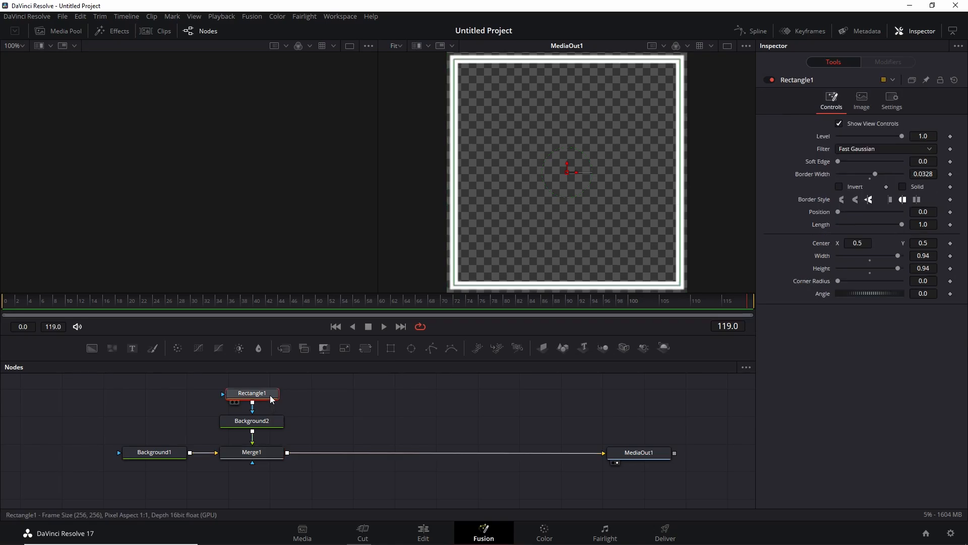
pyautogui.click(901, 186)
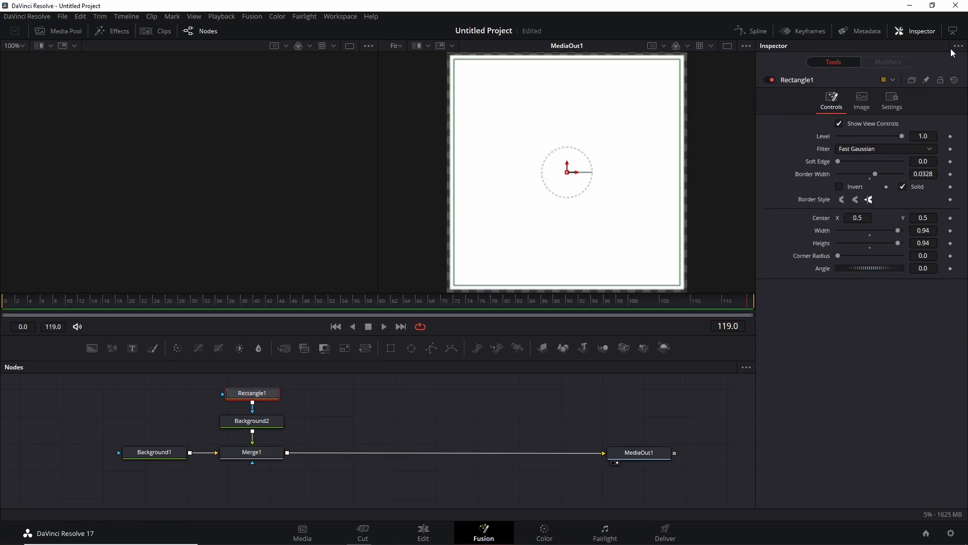
# Step: Grab a second still of the solid white square on the Color page
pyautogui.click(544, 531)
pyautogui.rightClick(474, 173)
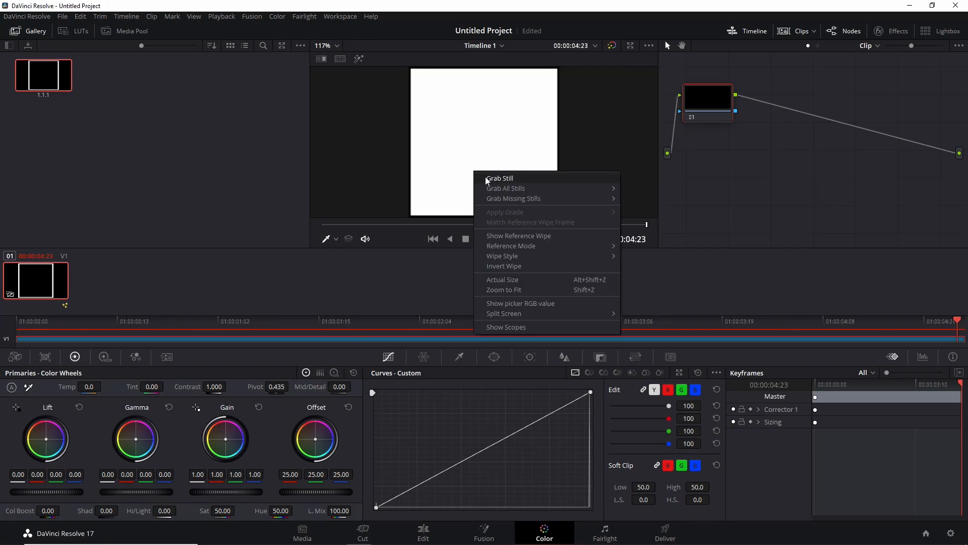
pyautogui.click(486, 179)
# Step: Export the first still as a PNG file to the Overførsler folder
pyautogui.click(49, 87)
pyautogui.rightClick(50, 87)
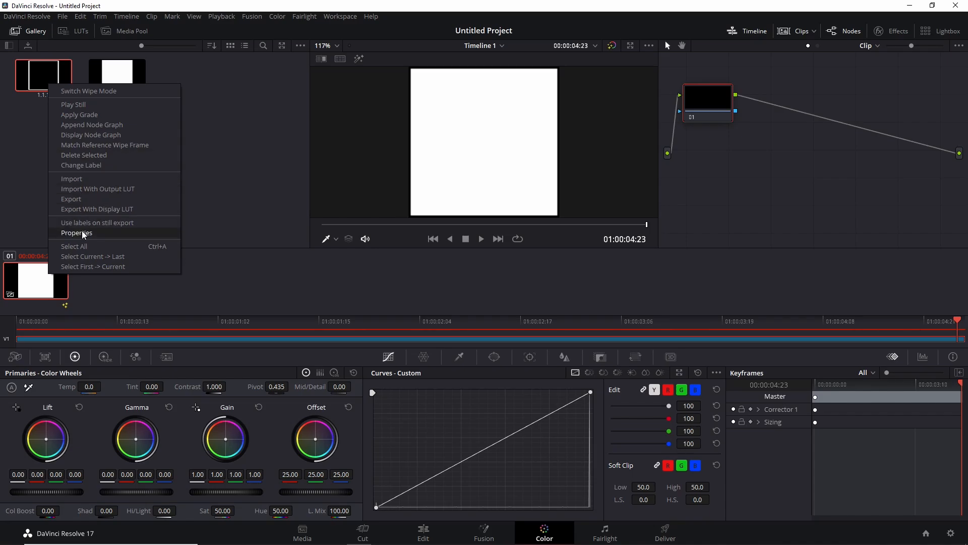
pyautogui.click(81, 199)
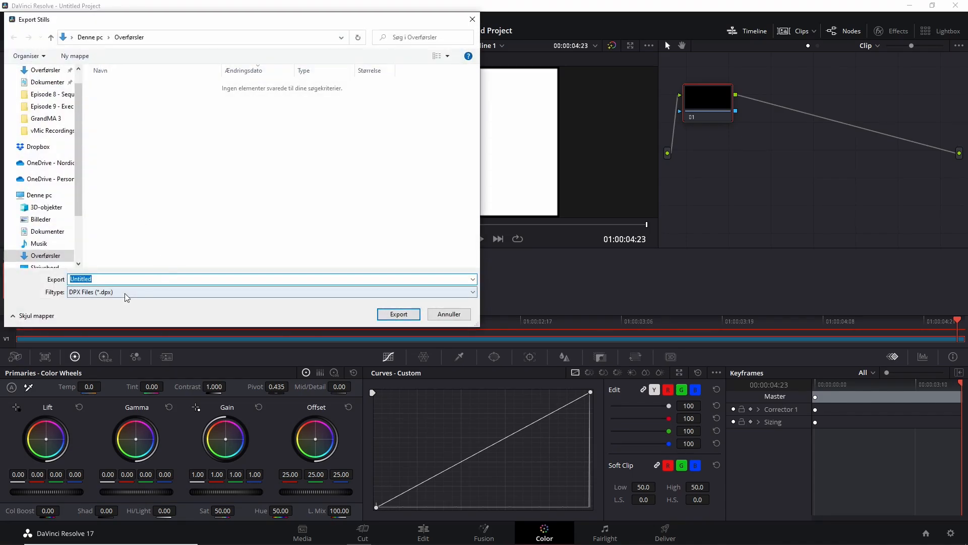
pyautogui.click(127, 293)
pyautogui.click(126, 326)
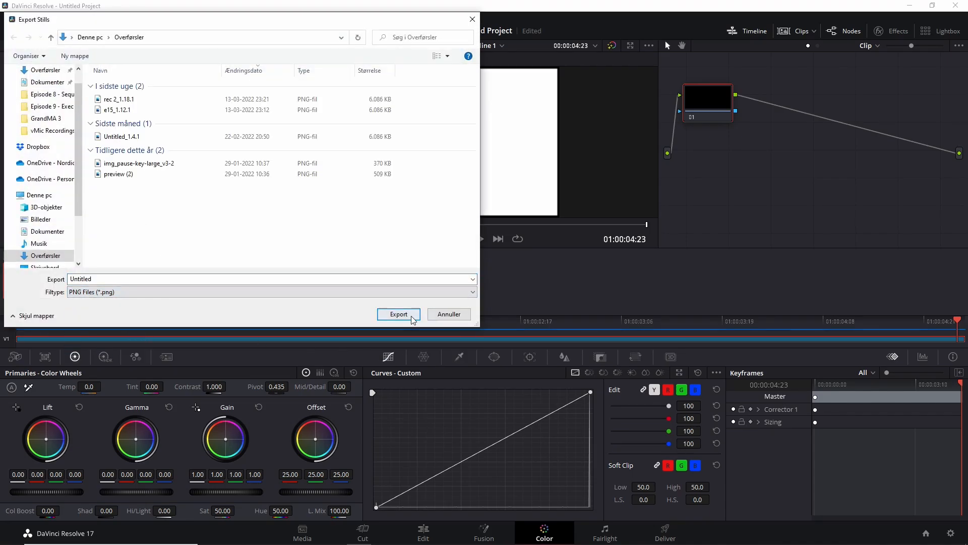
pyautogui.click(399, 315)
# Step: Export the second still as a PNG file to the same folder
pyautogui.rightClick(116, 81)
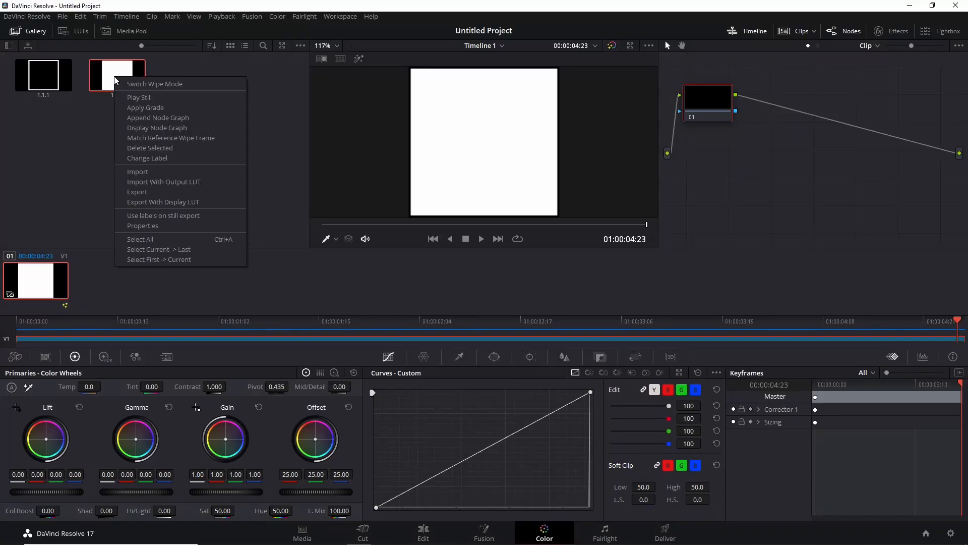
pyautogui.click(137, 192)
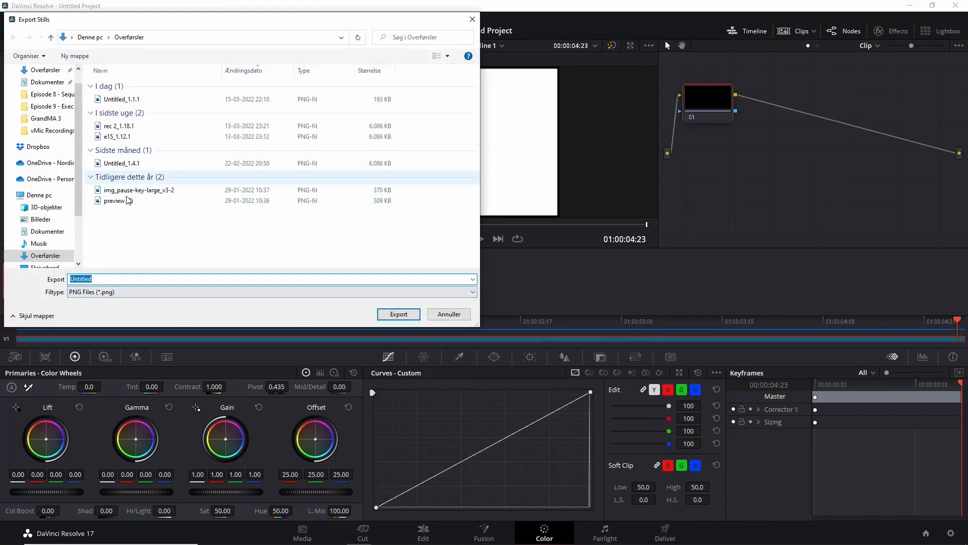
pyautogui.click(397, 314)
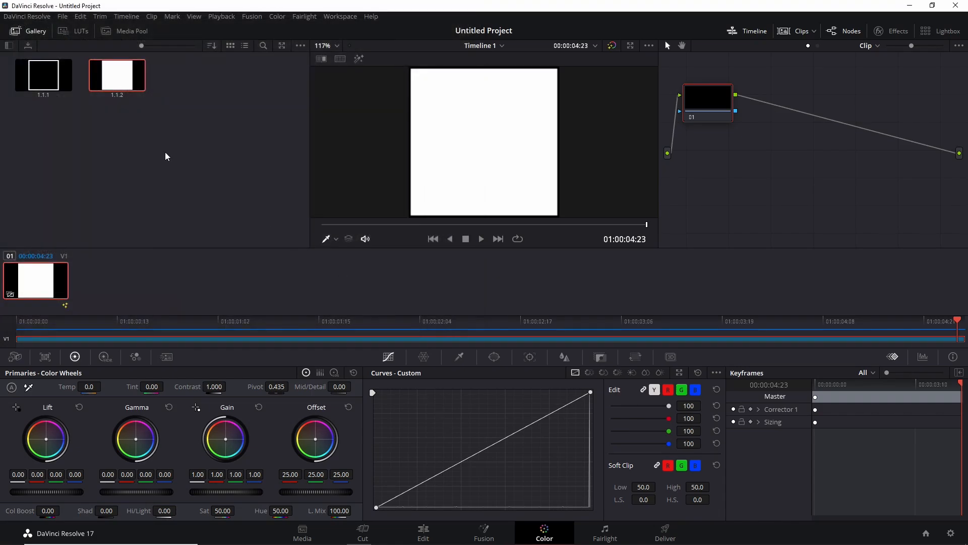
# Step: Switch to grandMA3 onPC, shrink the Layout 2 window, and add an Images pool window below it
pyautogui.click(910, 5)
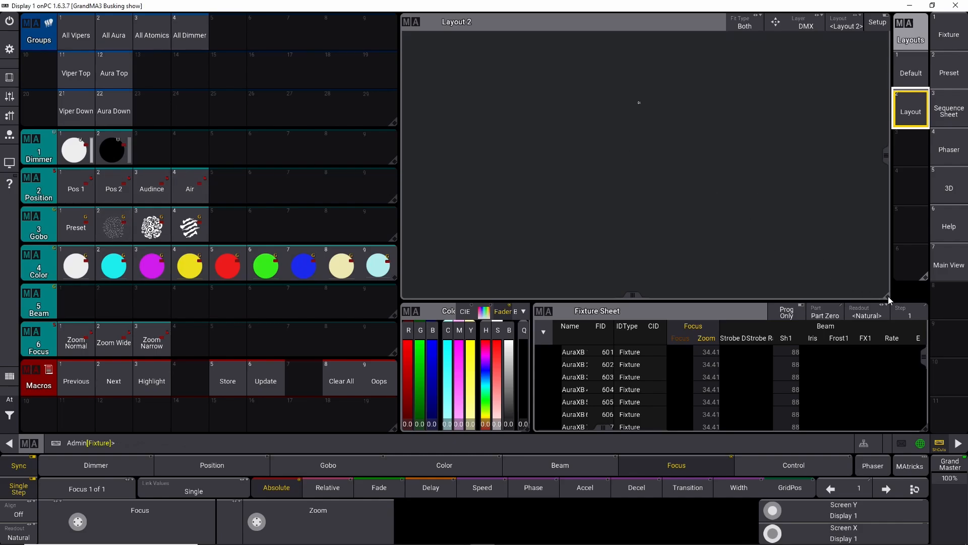
pyautogui.moveTo(888, 300); pyautogui.dragTo(888, 222)
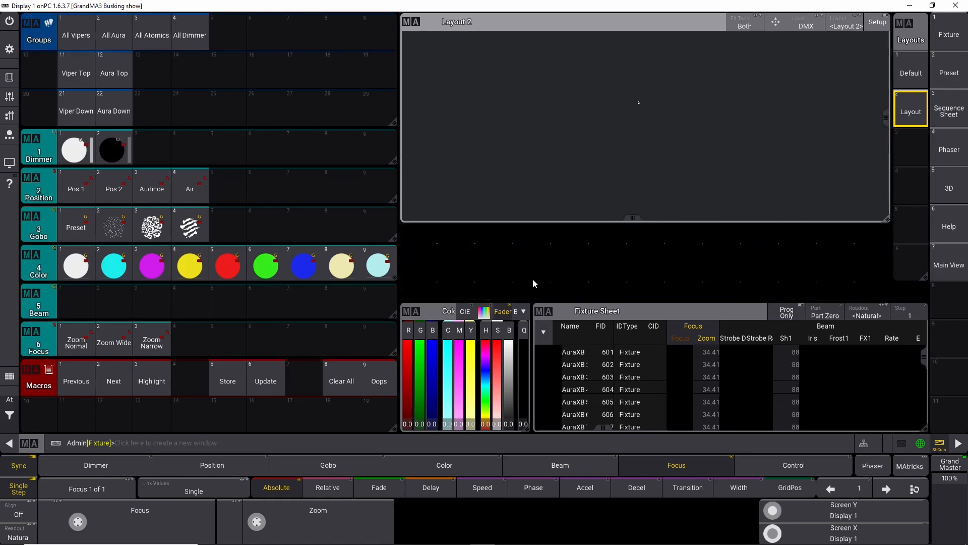
pyautogui.click(421, 259)
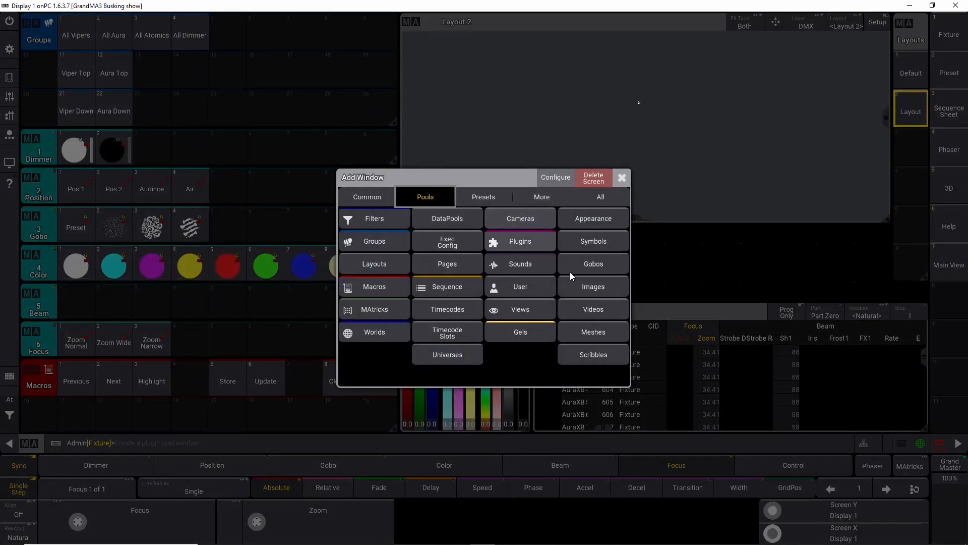
pyautogui.click(589, 289)
# Step: Try to import an image into the first Images pool slot from the internal image library
pyautogui.click(460, 267)
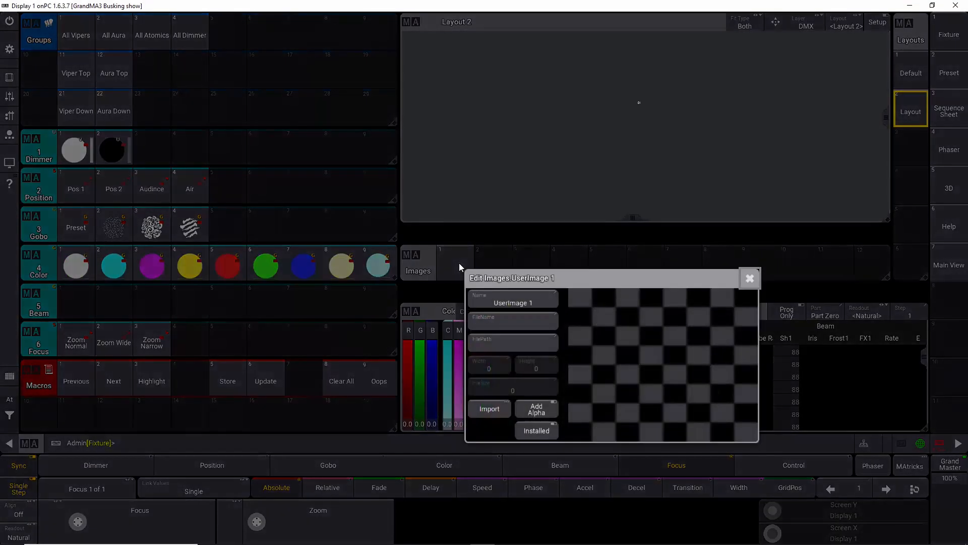
pyautogui.click(499, 322)
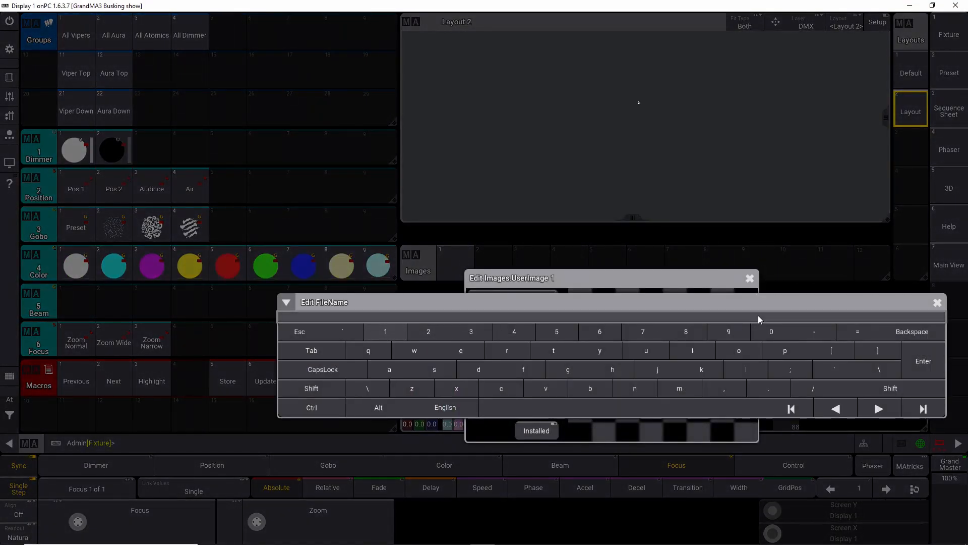
pyautogui.click(937, 303)
pyautogui.click(496, 401)
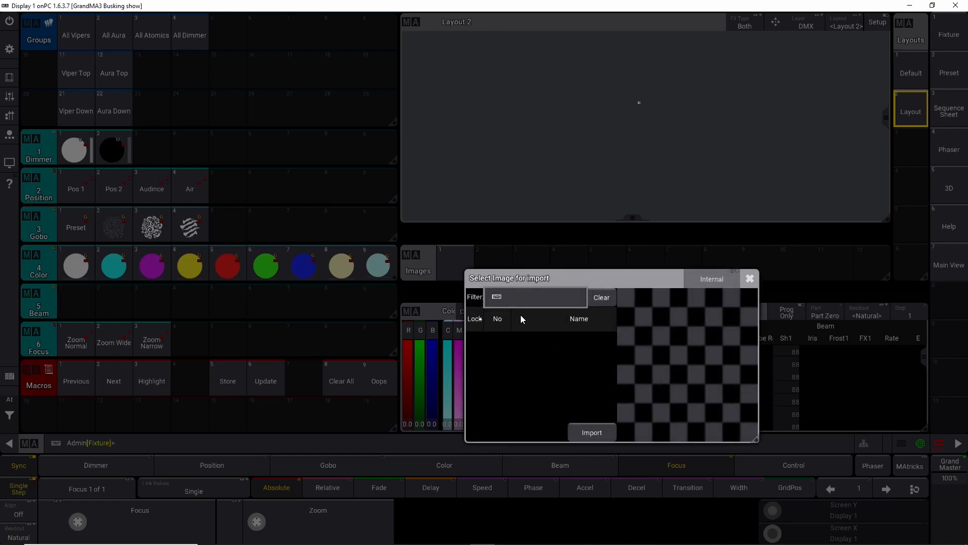
pyautogui.click(592, 431)
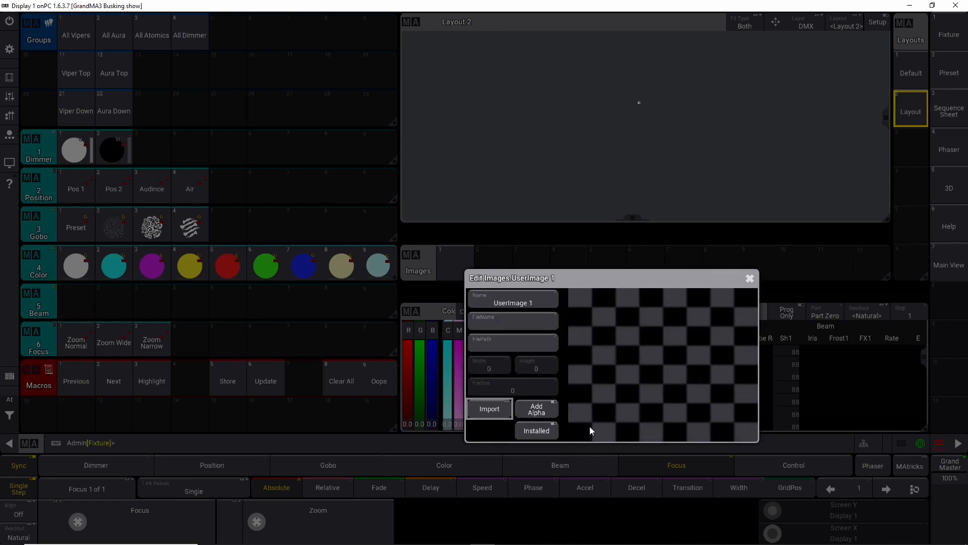
pyautogui.click(492, 407)
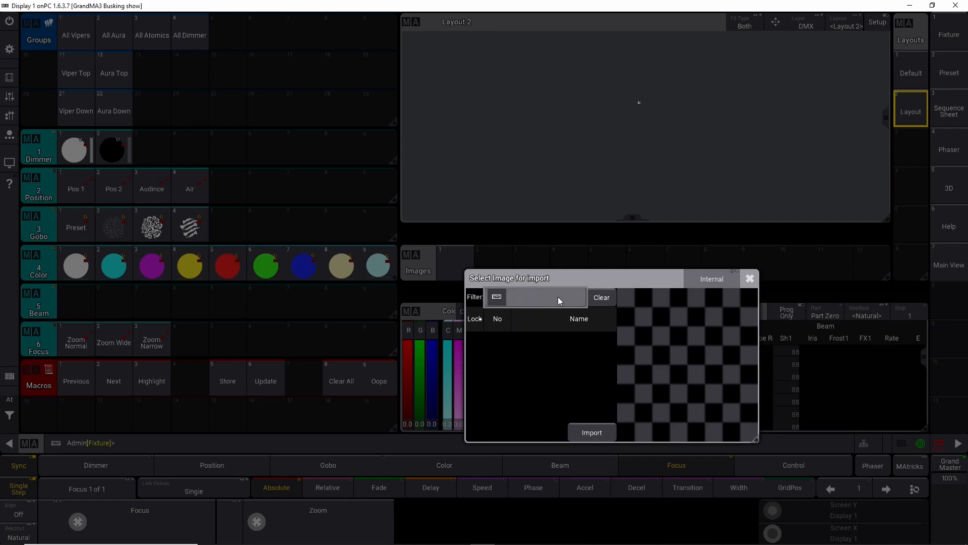
pyautogui.click(709, 279)
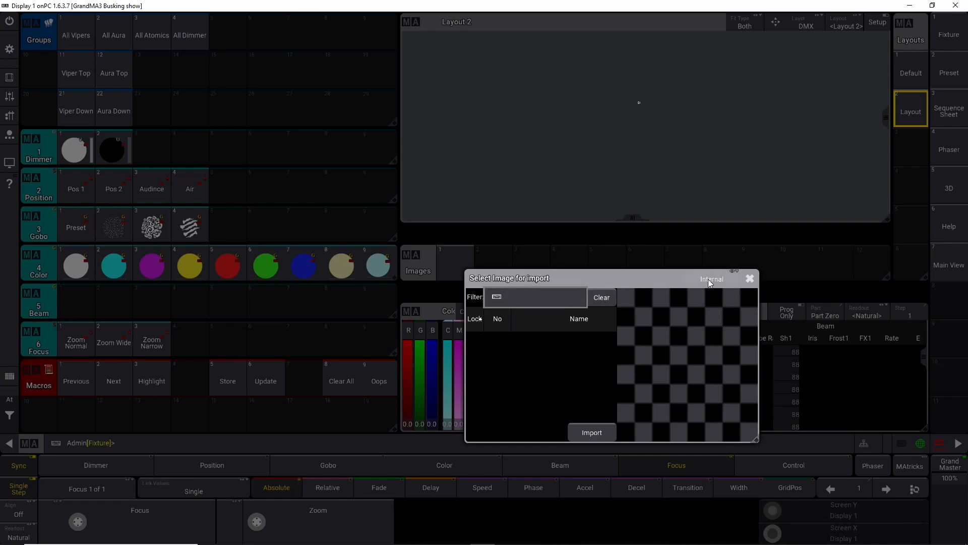
pyautogui.click(543, 302)
pyautogui.click(750, 278)
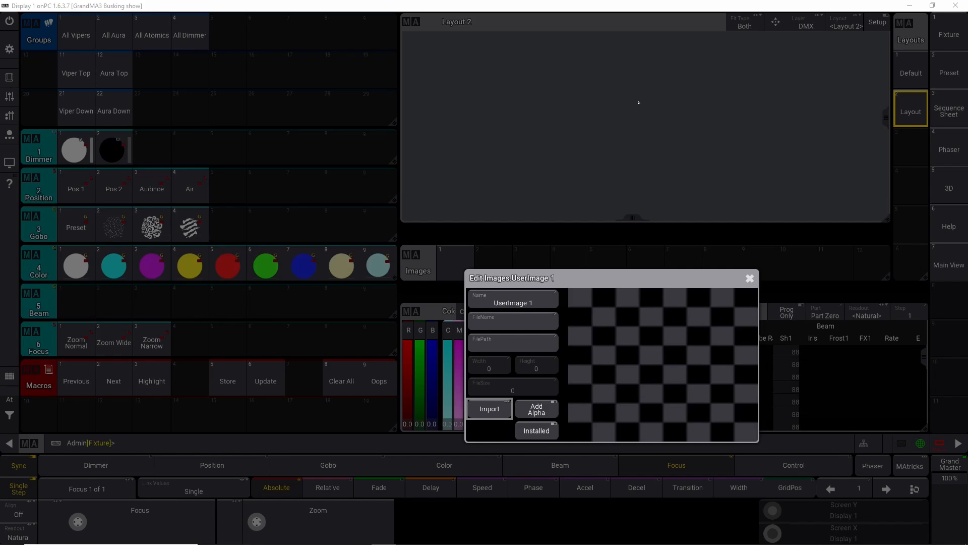
pyautogui.click(639, 102)
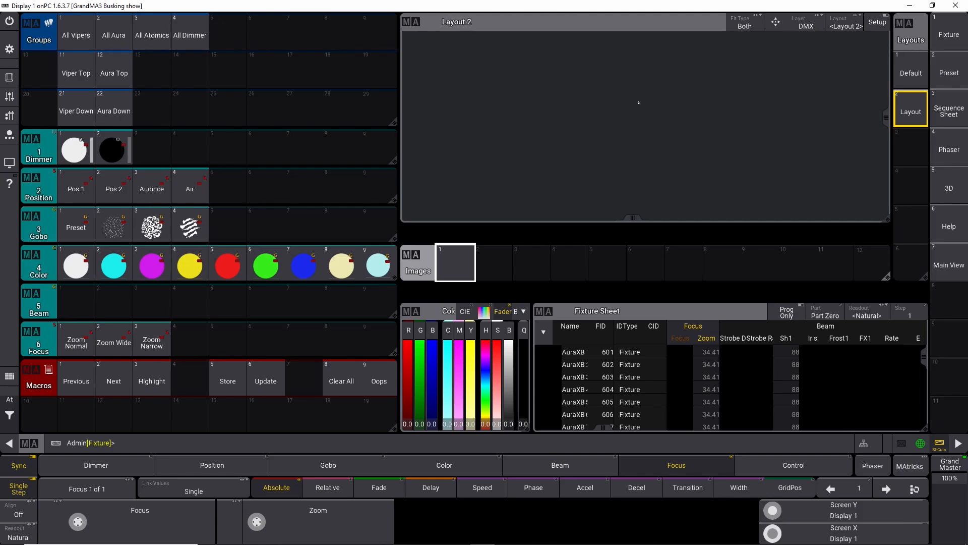
# Step: Open File Explorer and browse to the grandMA3 > gma3_library > media > images folder on the GMA2 drive
pyautogui.click(384, 537)
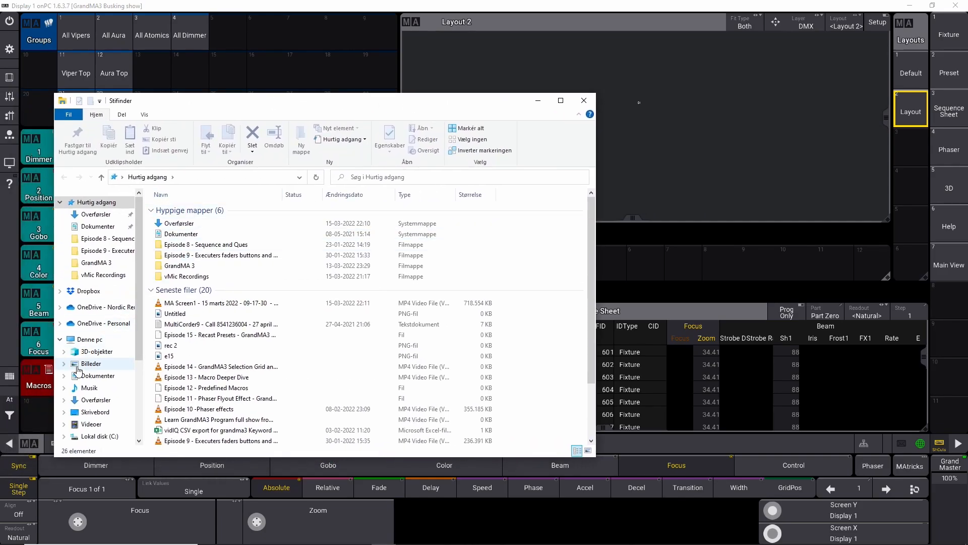
pyautogui.scroll(-4, 79, 369)
pyautogui.click(97, 377)
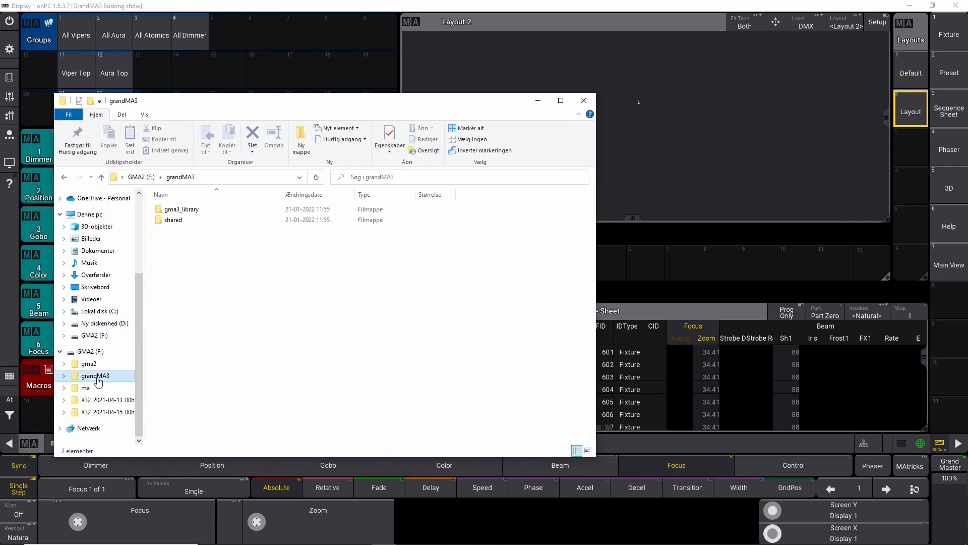
pyautogui.click(91, 364)
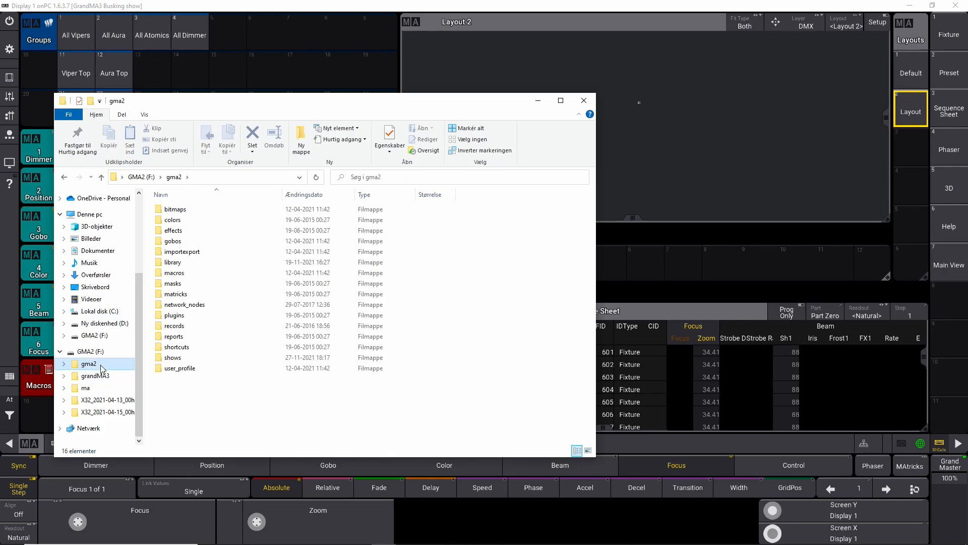
pyautogui.click(91, 376)
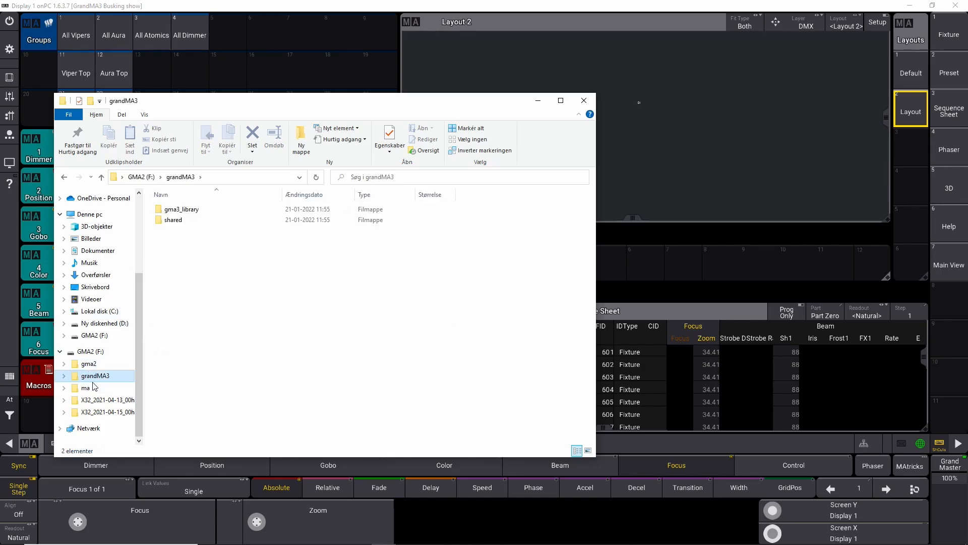
pyautogui.scroll(4, 93, 380)
pyautogui.scroll(-4, 96, 378)
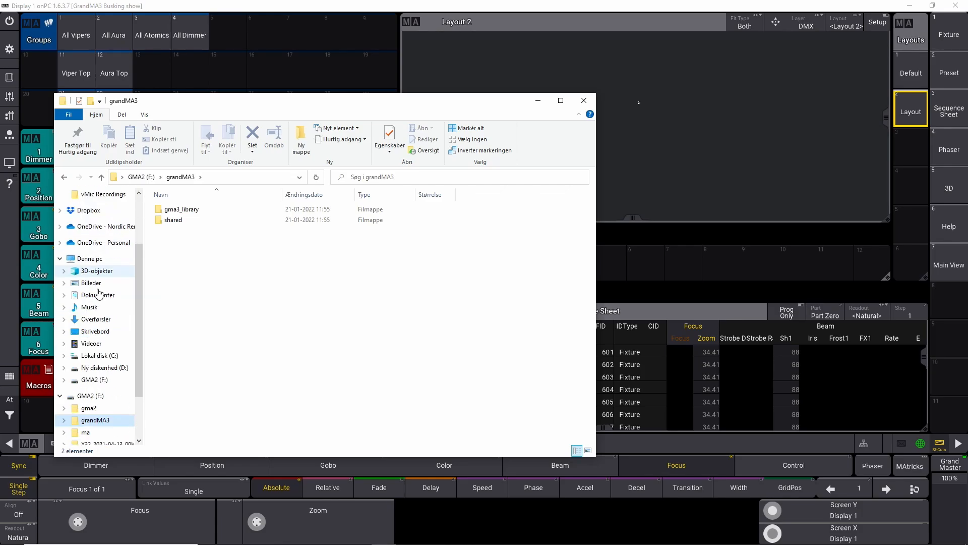
pyautogui.click(191, 210)
pyautogui.doubleClick(190, 211)
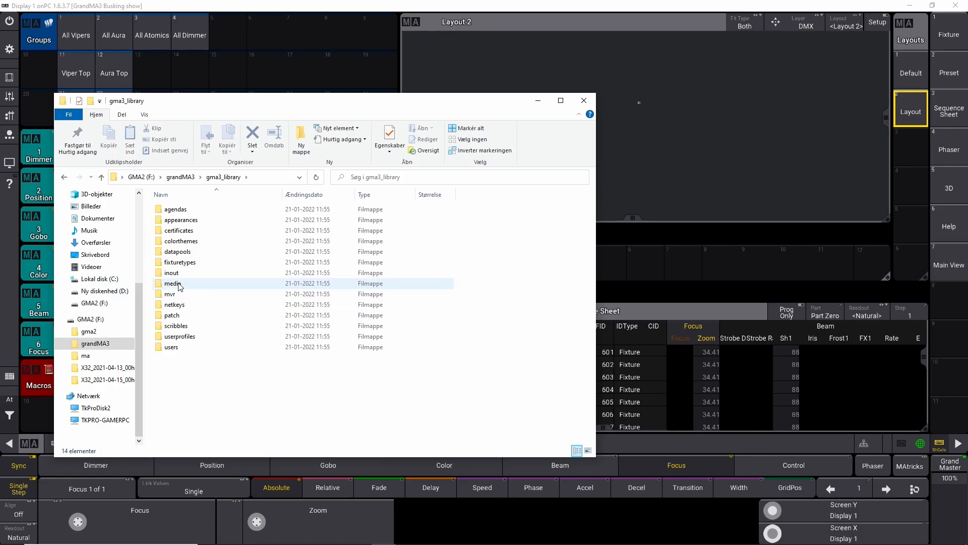
pyautogui.doubleClick(179, 284)
pyautogui.doubleClick(181, 211)
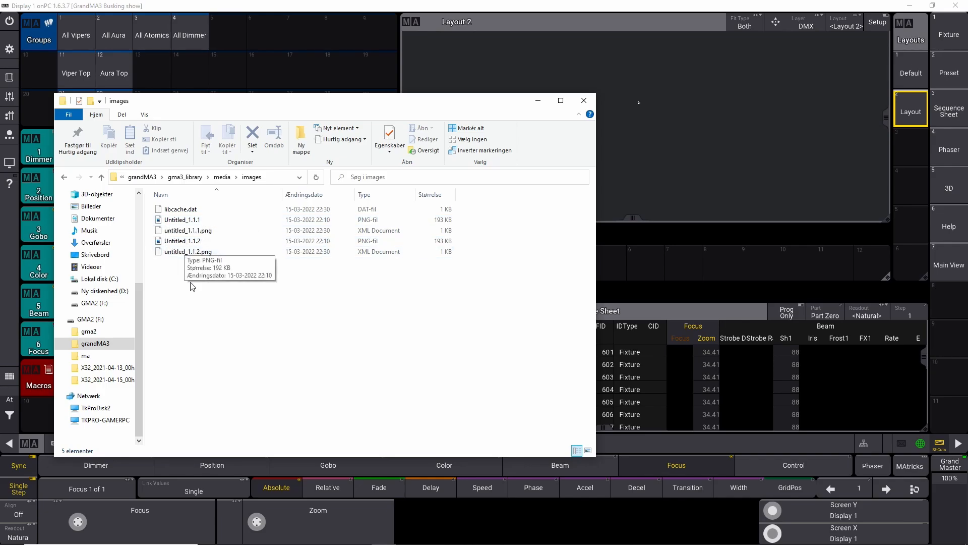
# Step: Browse back into the gma3_library > media > images folder to check the exported PNG files, then close File Explorer
pyautogui.click(100, 345)
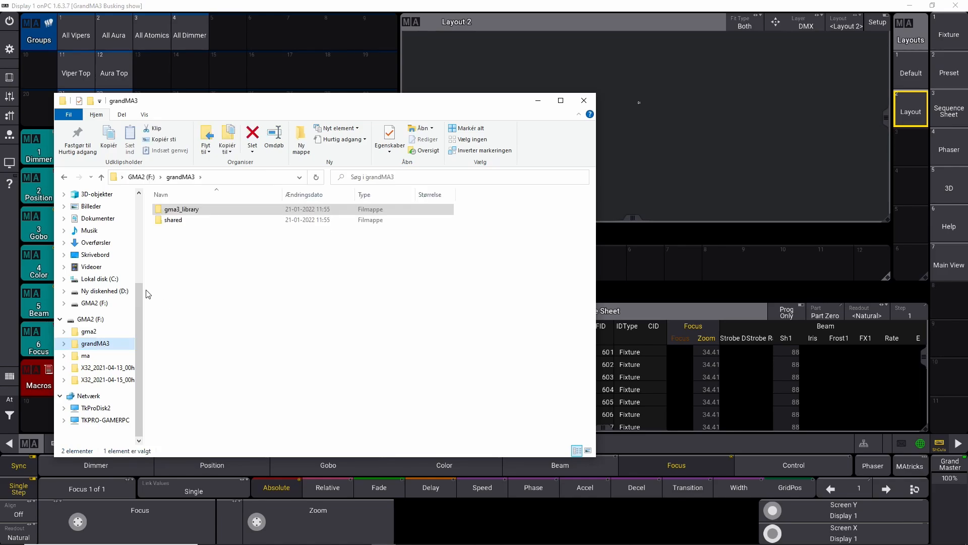
pyautogui.click(196, 216)
pyautogui.doubleClick(196, 215)
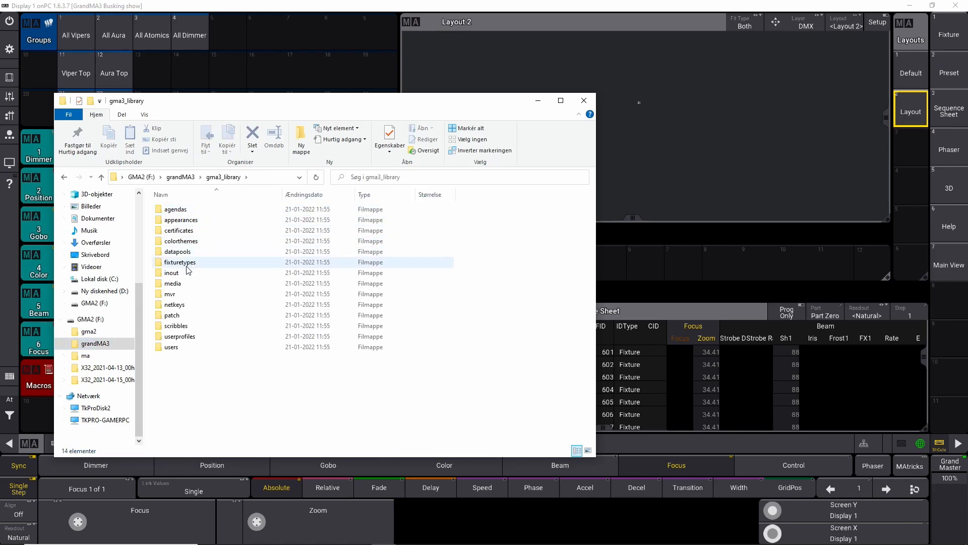
pyautogui.doubleClick(183, 286)
pyautogui.doubleClick(174, 210)
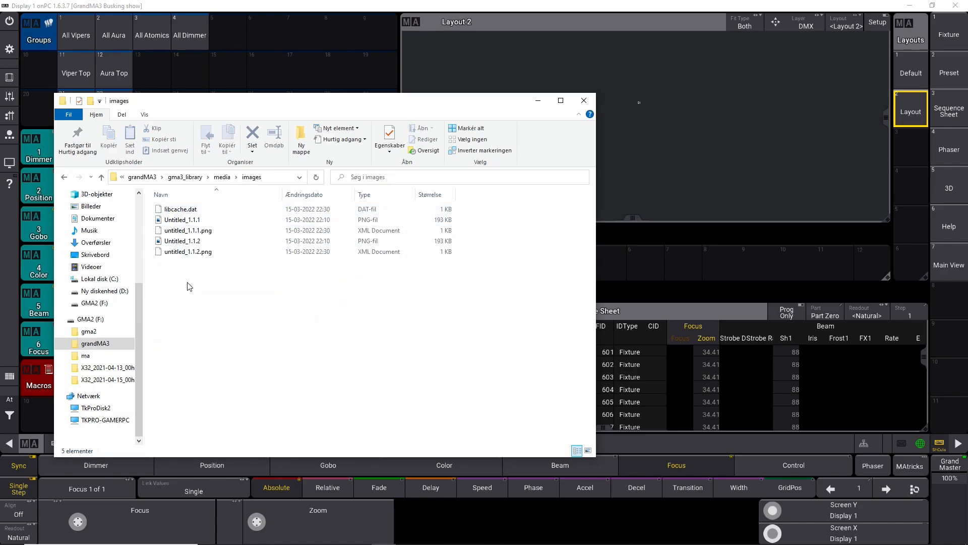
pyautogui.click(582, 102)
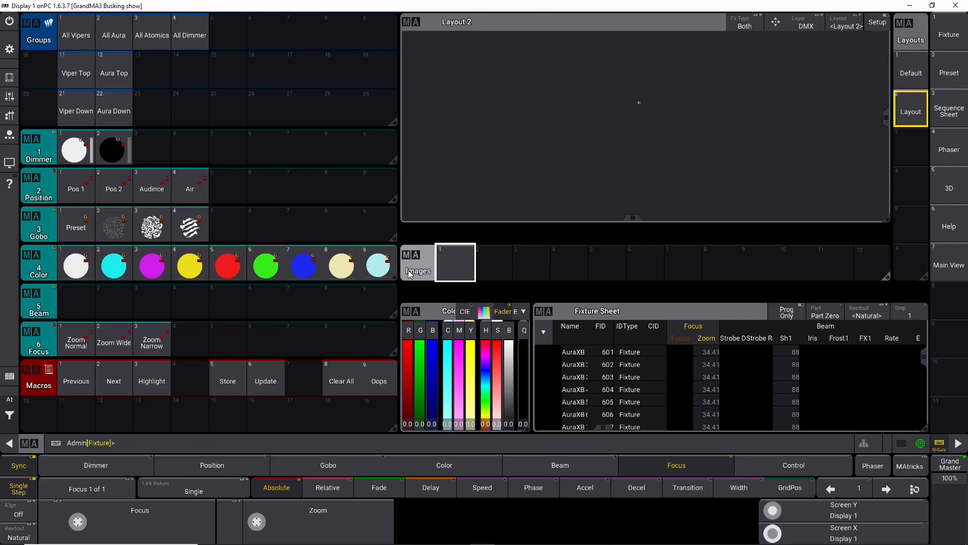
# Step: Import untitled_1.1.1.png from the GMA2 drive location into the first Images pool slot
pyautogui.click(446, 265)
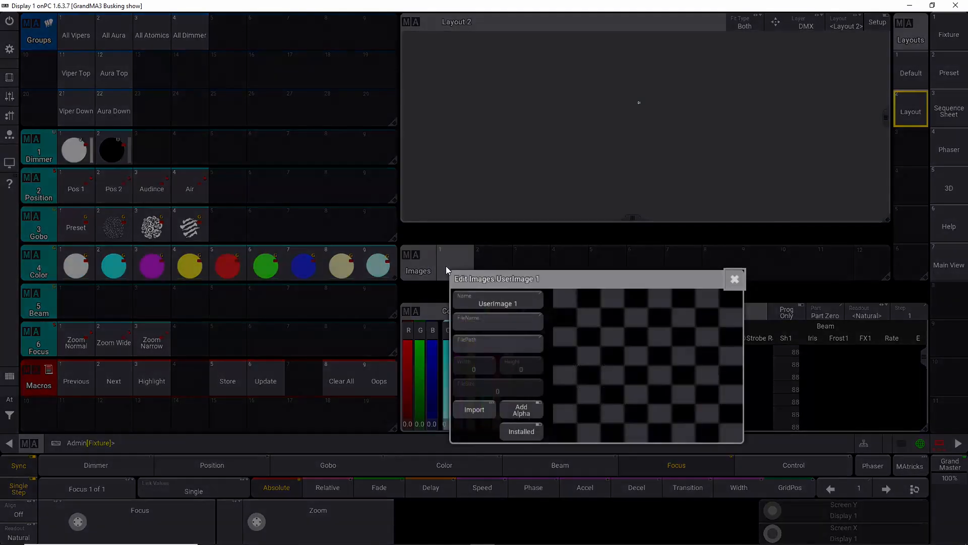
pyautogui.click(475, 409)
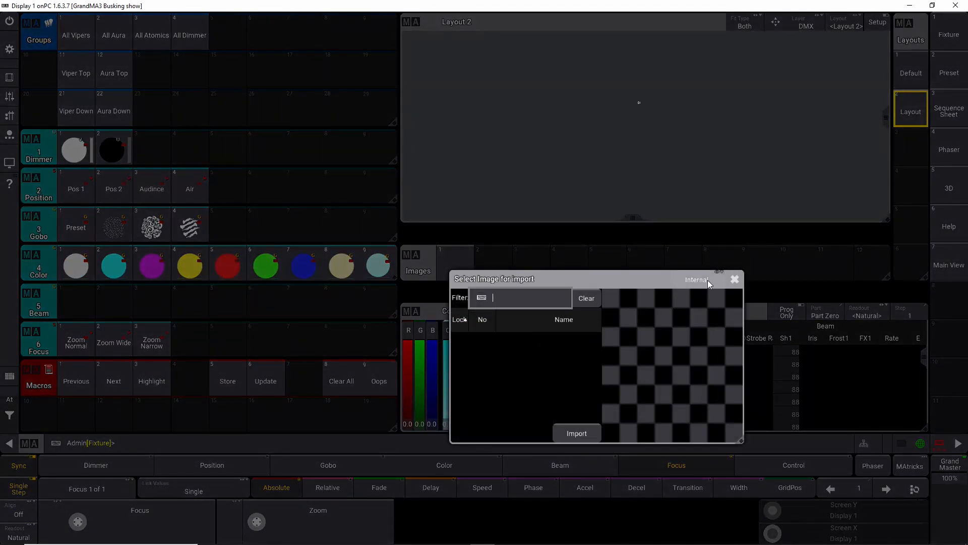
pyautogui.click(694, 279)
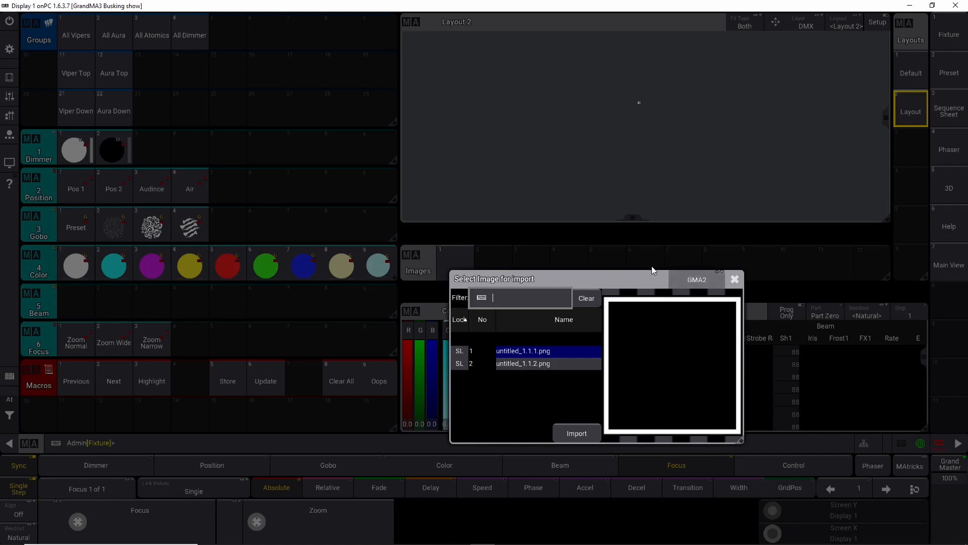
pyautogui.click(545, 365)
pyautogui.click(549, 350)
pyautogui.click(575, 434)
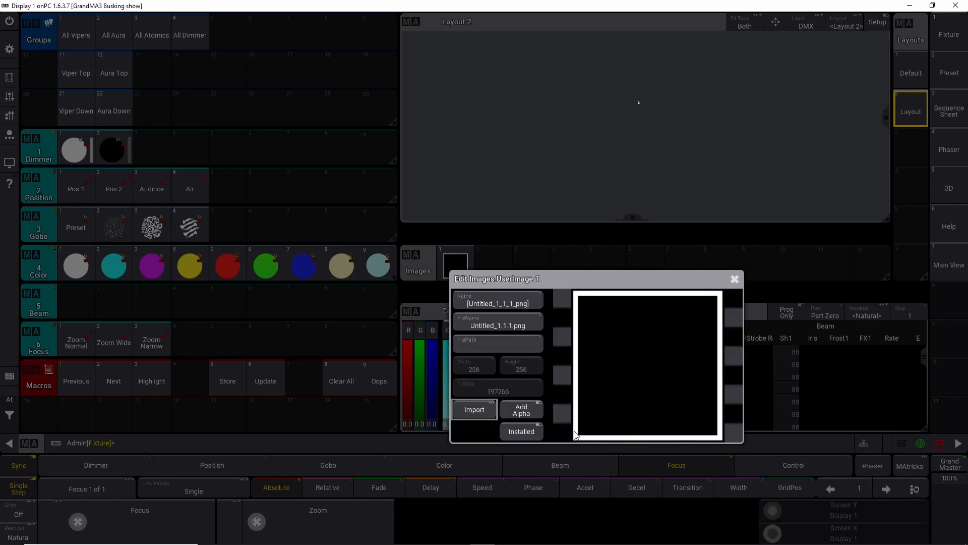
pyautogui.click(735, 279)
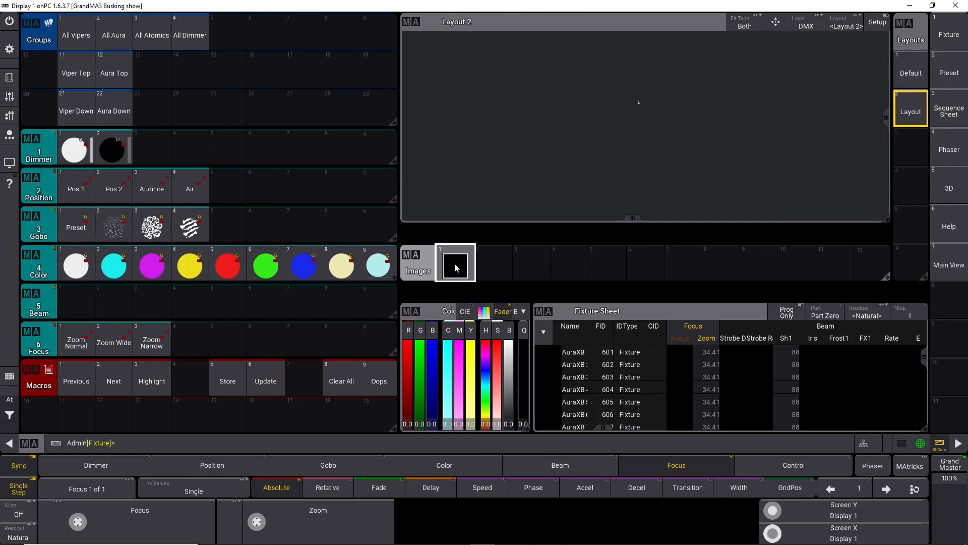
# Step: Import untitled_1.1.2.png from the GMA2 drive location into the second Images pool slot
pyautogui.click(494, 265)
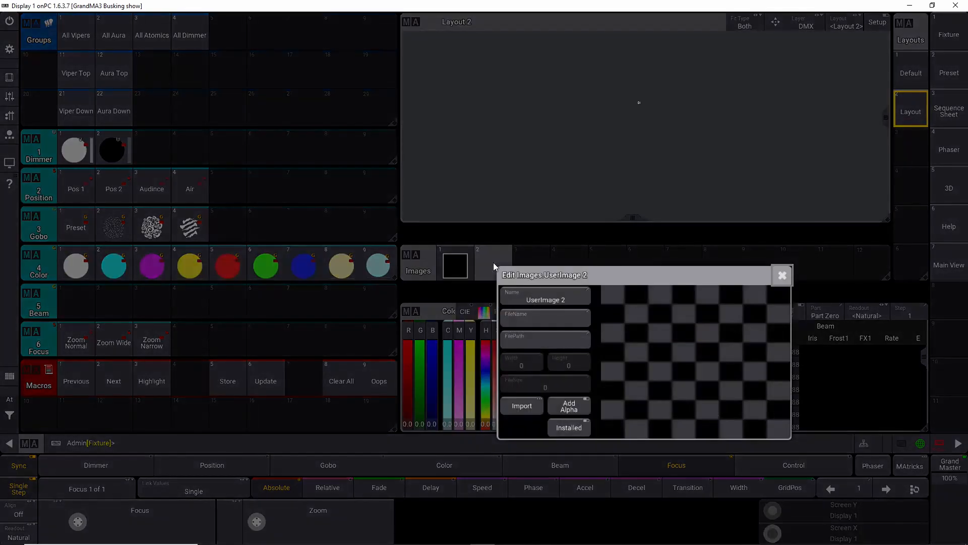
pyautogui.click(528, 404)
pyautogui.click(737, 274)
pyautogui.click(604, 359)
pyautogui.click(624, 424)
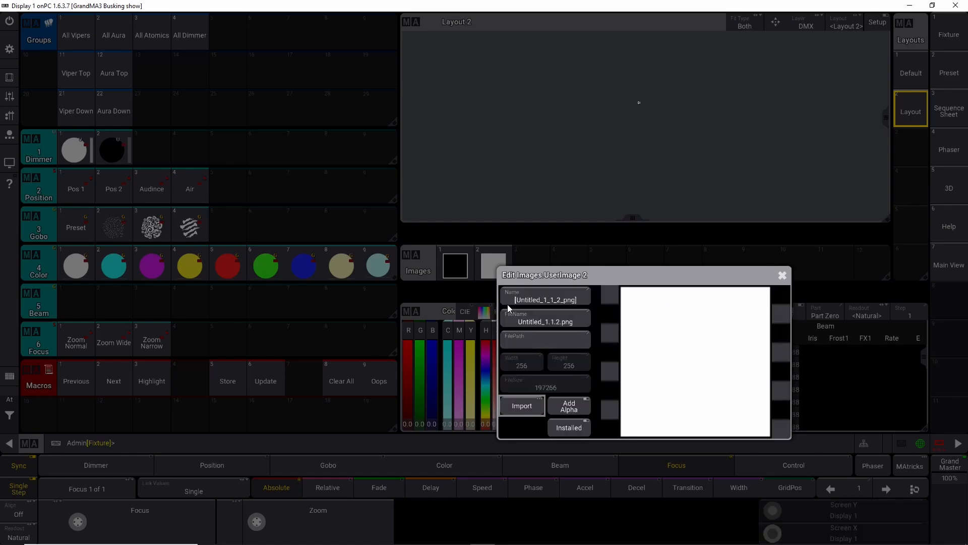
pyautogui.click(781, 276)
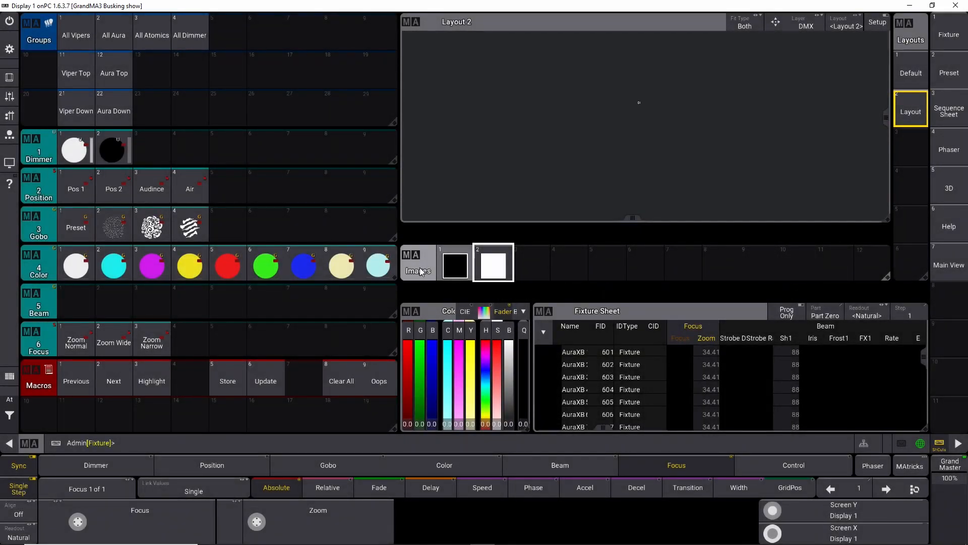
# Step: Replace the Images pool window with an Appearances pool window in the same place
pyautogui.click(416, 259)
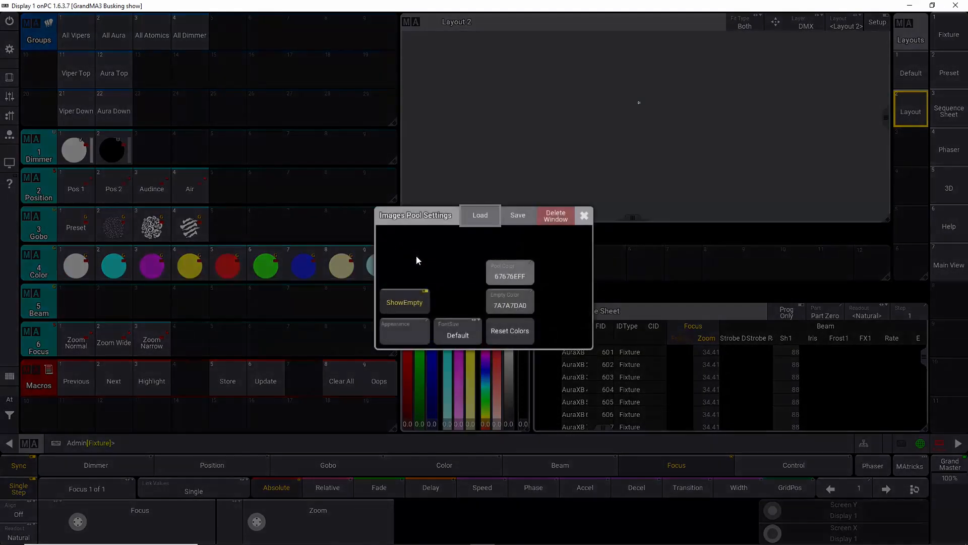
pyautogui.click(559, 218)
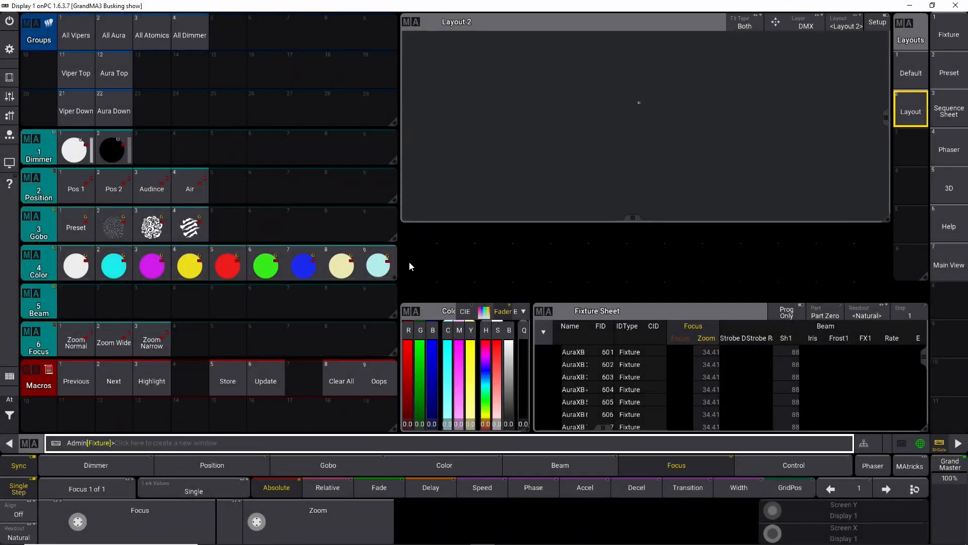
pyautogui.click(409, 261)
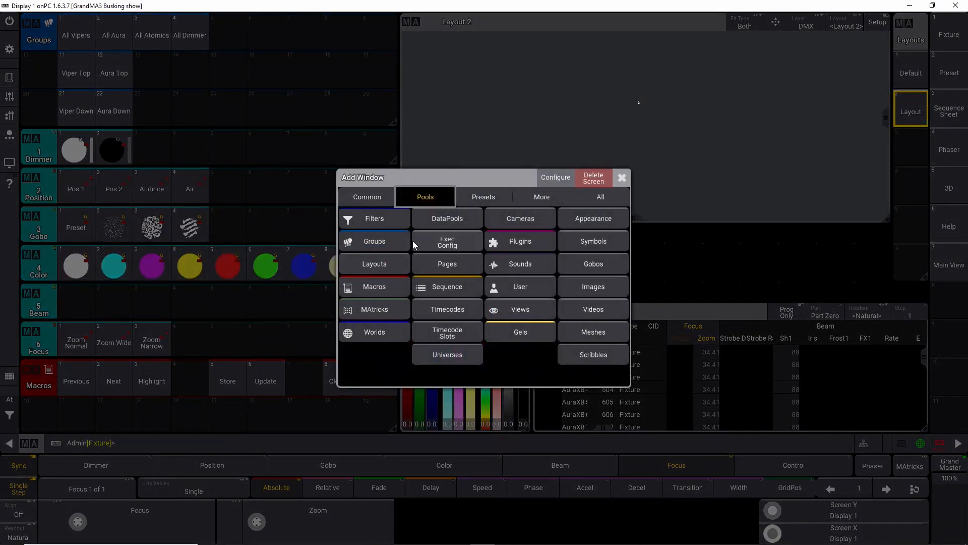
pyautogui.click(572, 218)
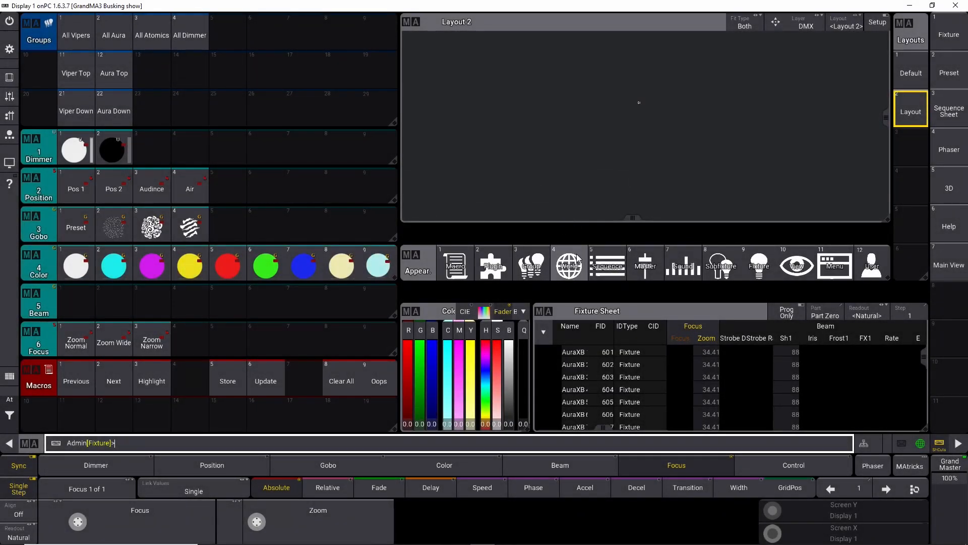
# Step: Create Appearance 101 and set its image to user image 1, Untitled_1_1_1.png
pyautogui.scroll(-2, 558, 259)
pyautogui.scroll(2, 512, 262)
pyautogui.scroll(-2, 513, 262)
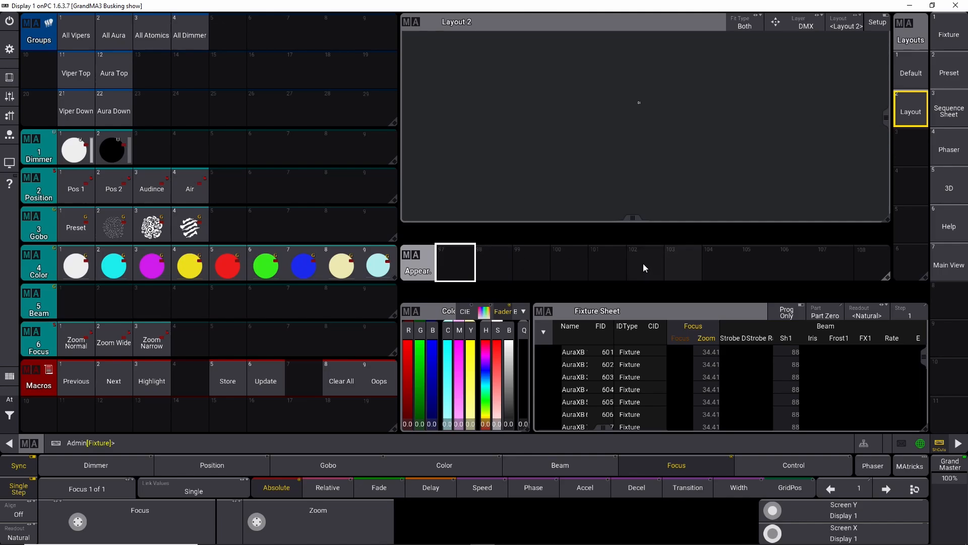
pyautogui.click(607, 262)
pyautogui.click(608, 262)
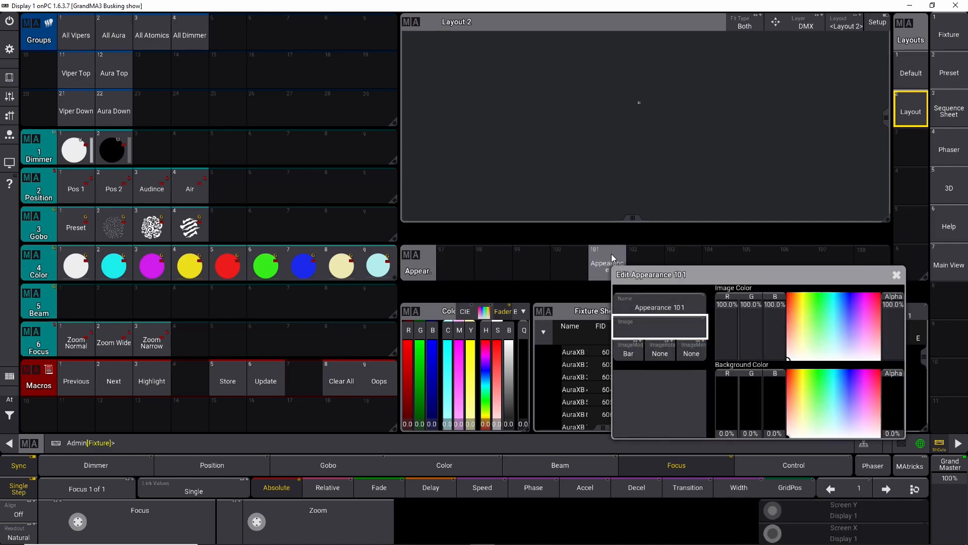
pyautogui.click(643, 326)
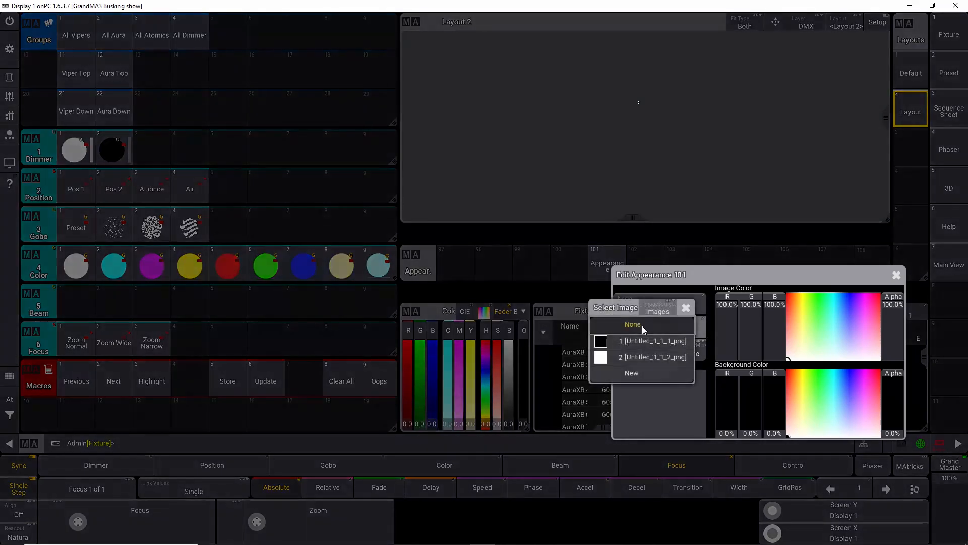
pyautogui.click(637, 339)
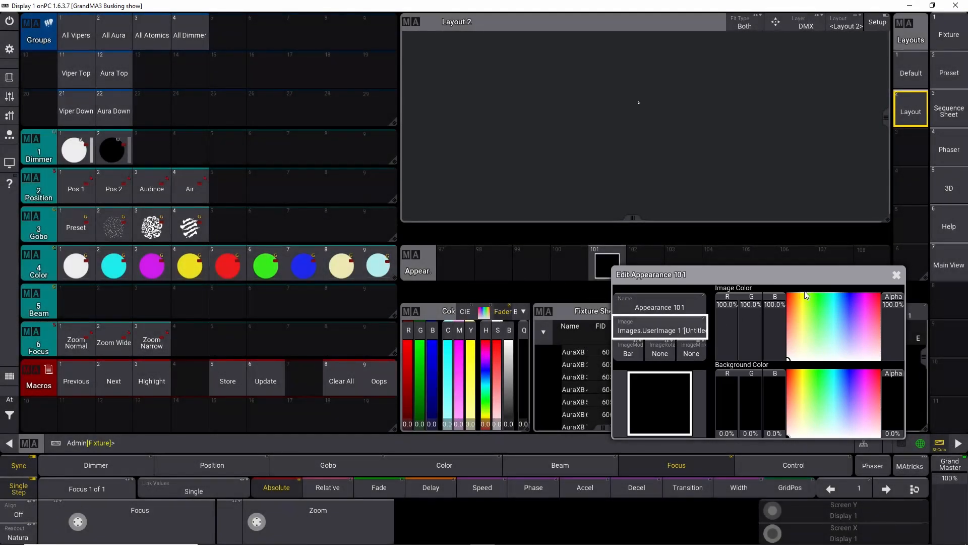
pyautogui.click(897, 275)
# Step: Create Appearance 102 and set its image to user image 2, Untitled_1_1_2.png
pyautogui.click(637, 265)
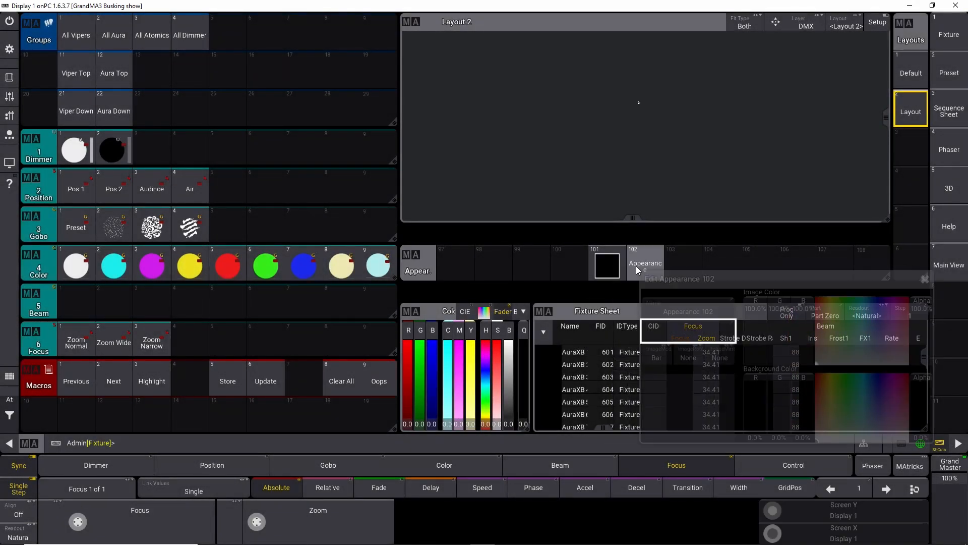
pyautogui.click(670, 330)
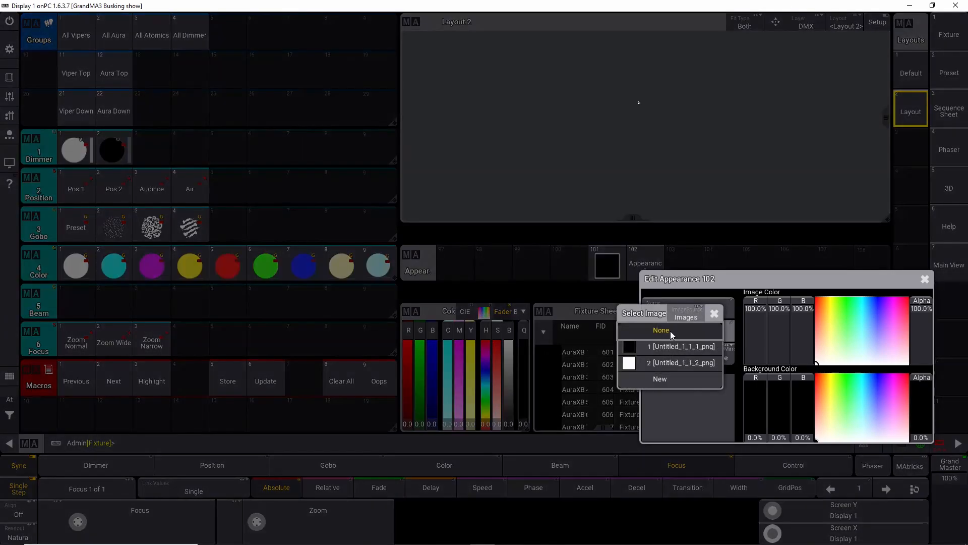
pyautogui.click(662, 362)
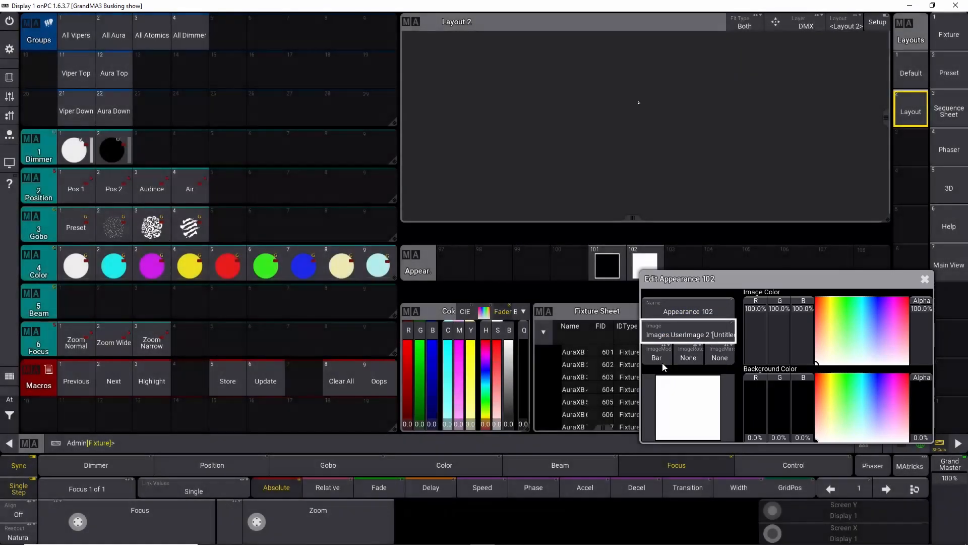
pyautogui.click(683, 328)
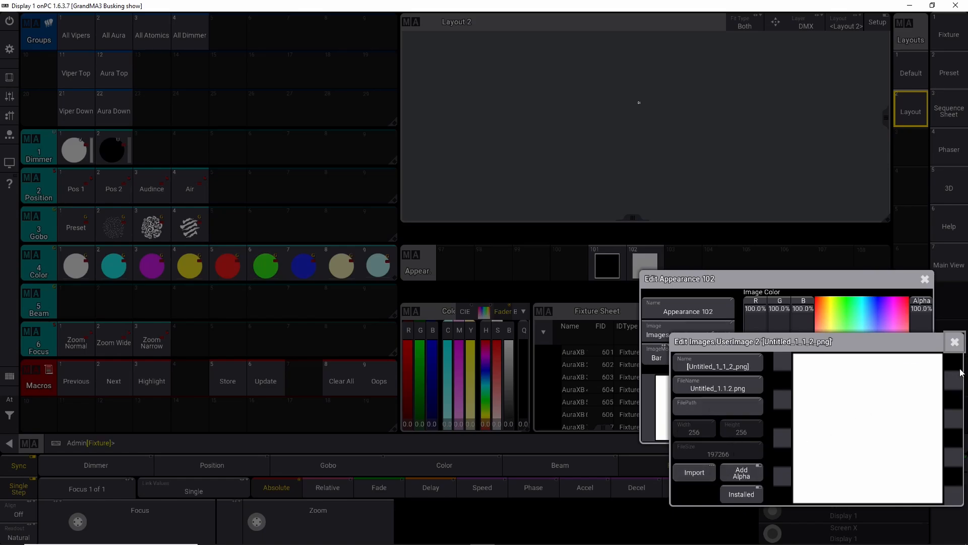
pyautogui.click(954, 345)
pyautogui.click(926, 278)
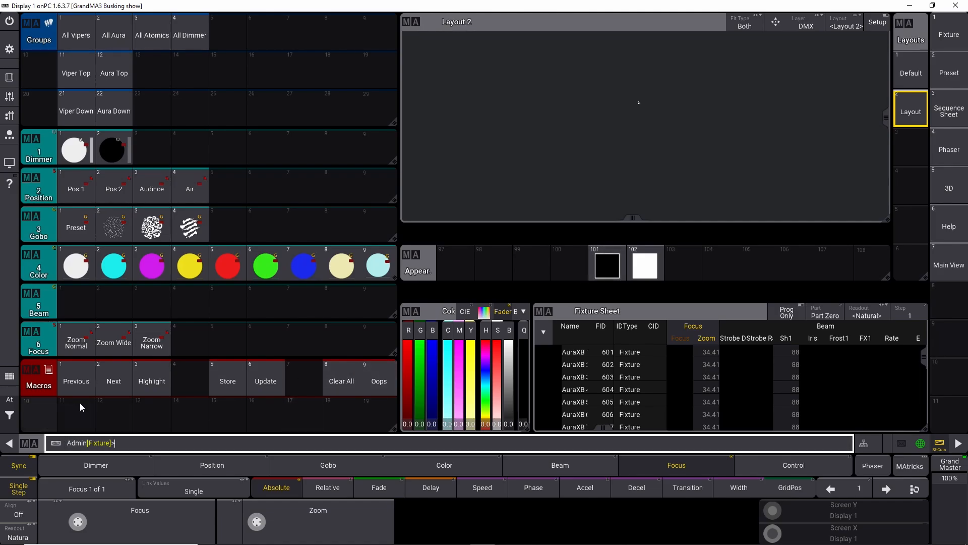
# Step: Create Macro 101 in the macro pool and insert one new macro line
pyautogui.scroll(-1, 79, 402)
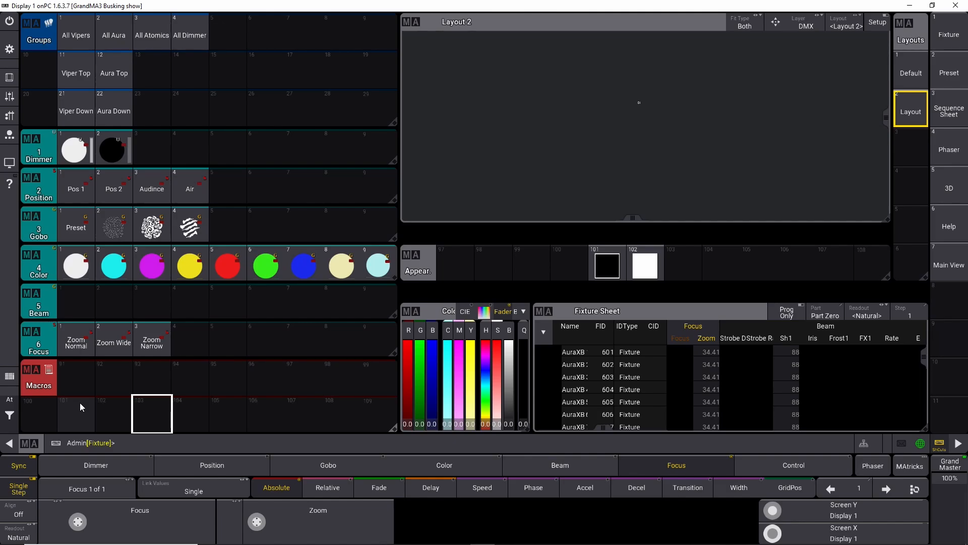
pyautogui.click(76, 417)
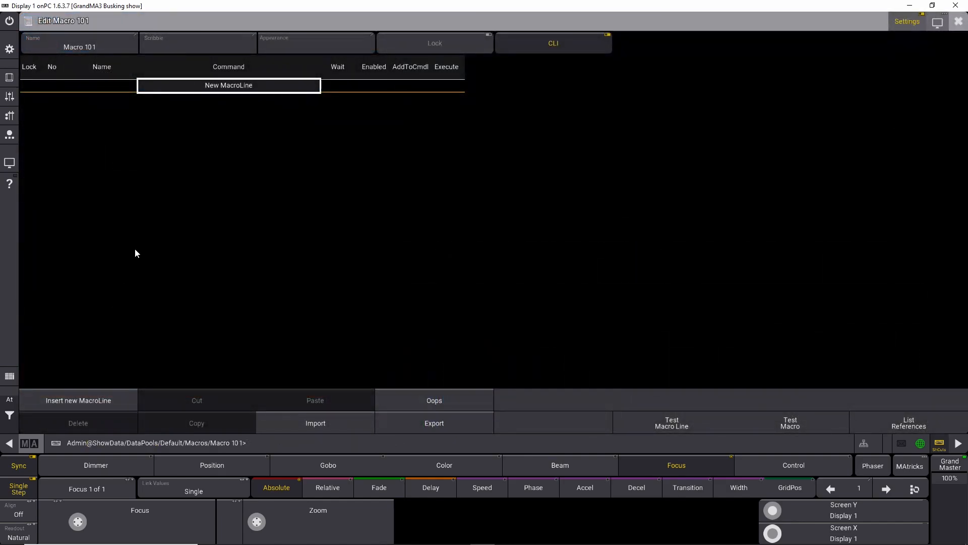
pyautogui.click(111, 400)
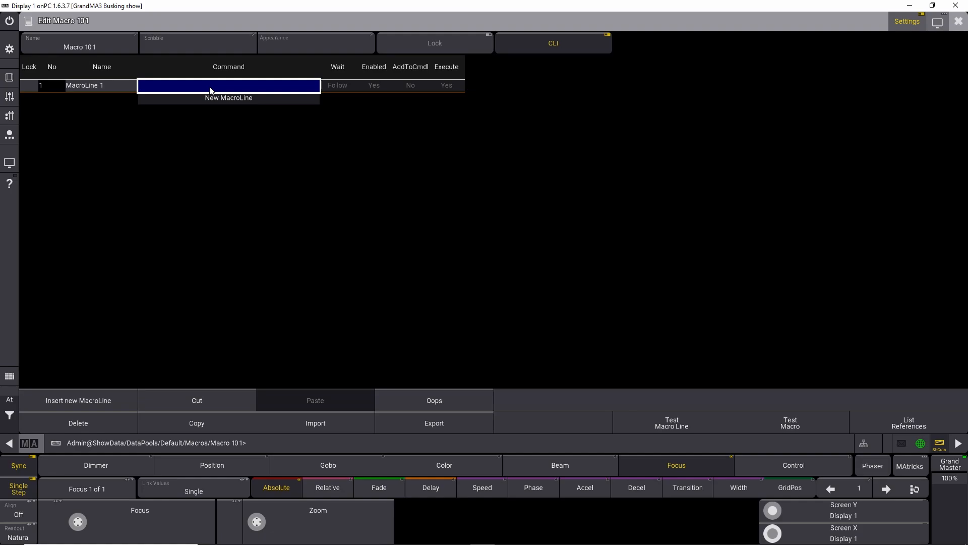
pyautogui.click(958, 21)
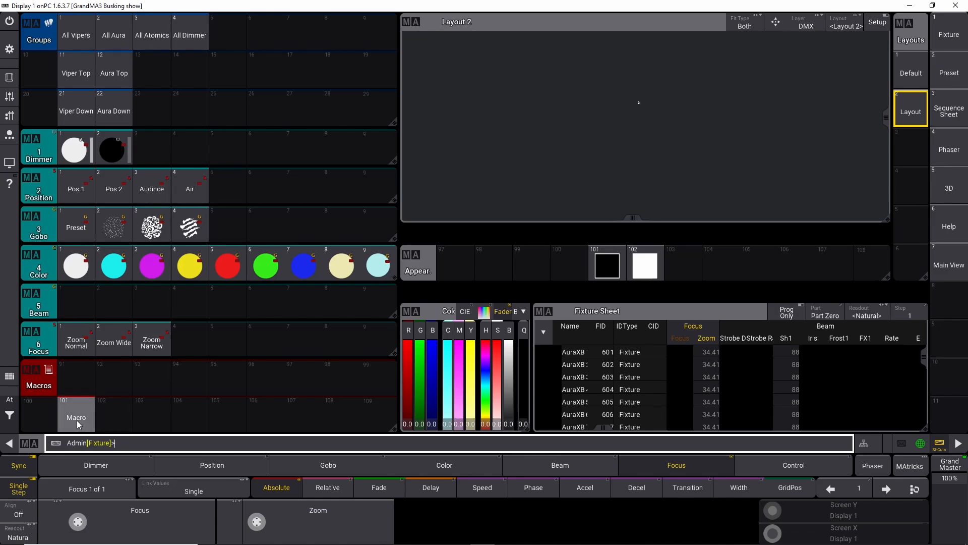
# Step: Try to assign appearance 101 at macro 101 through the command line
pyautogui.click(133, 442)
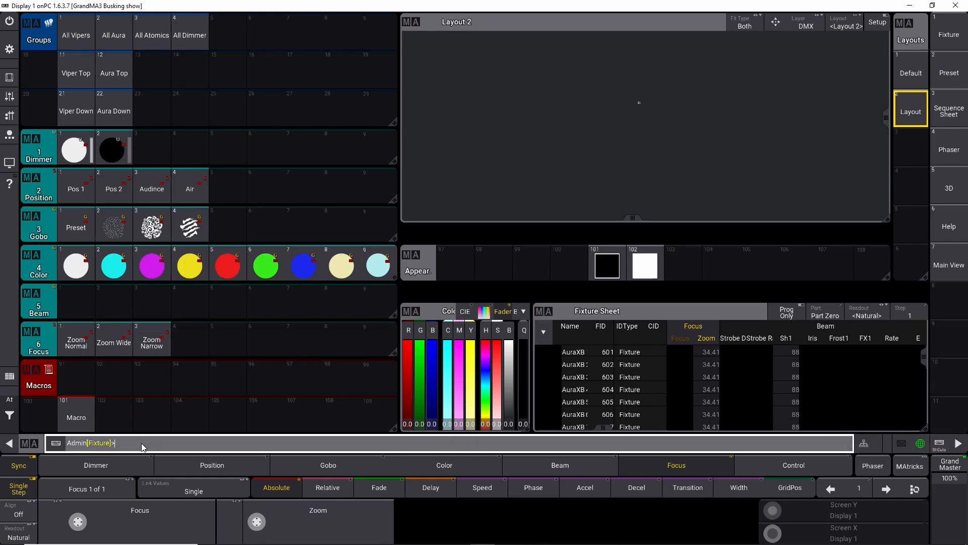
pyautogui.write('ign apperarnce')
pyautogui.moveTo(178, 441); pyautogui.dragTo(139, 448)
pyautogui.write('101 at macro 101')
pyautogui.press('Return')
# Step: Correct the command's spelling to assign appearance 101 at macro 101 and run it again
pyautogui.press('Up')
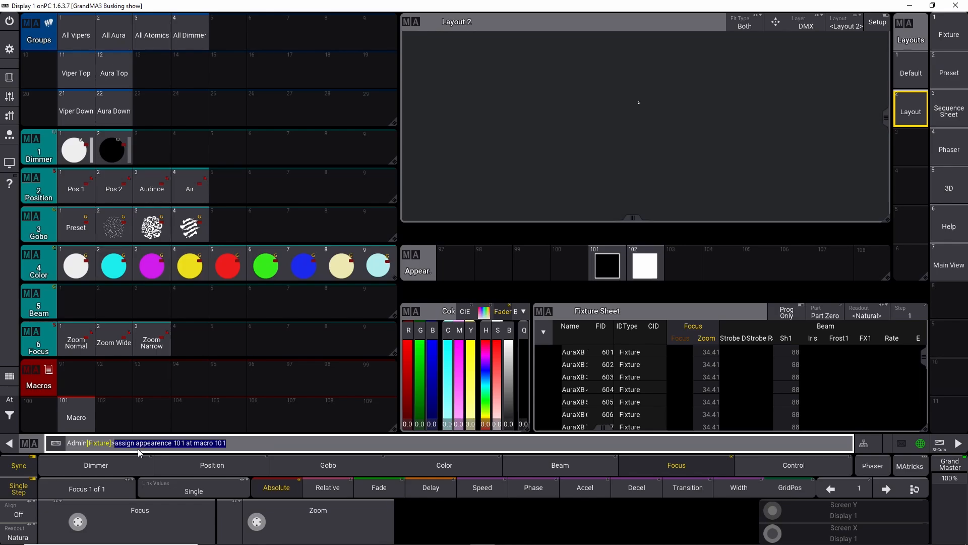
pyautogui.press('Left')
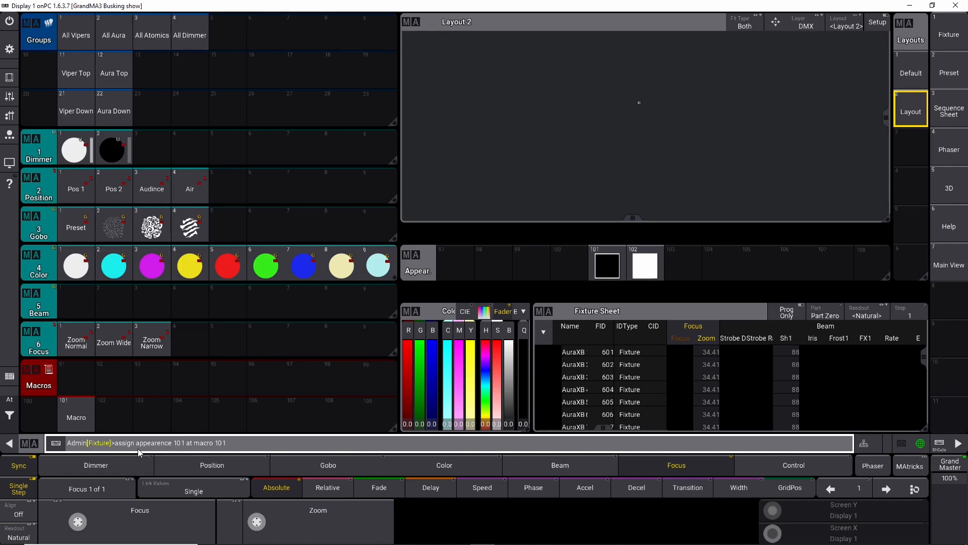
pyautogui.press('BackSpace')
pyautogui.write('a')
pyautogui.press('Return')
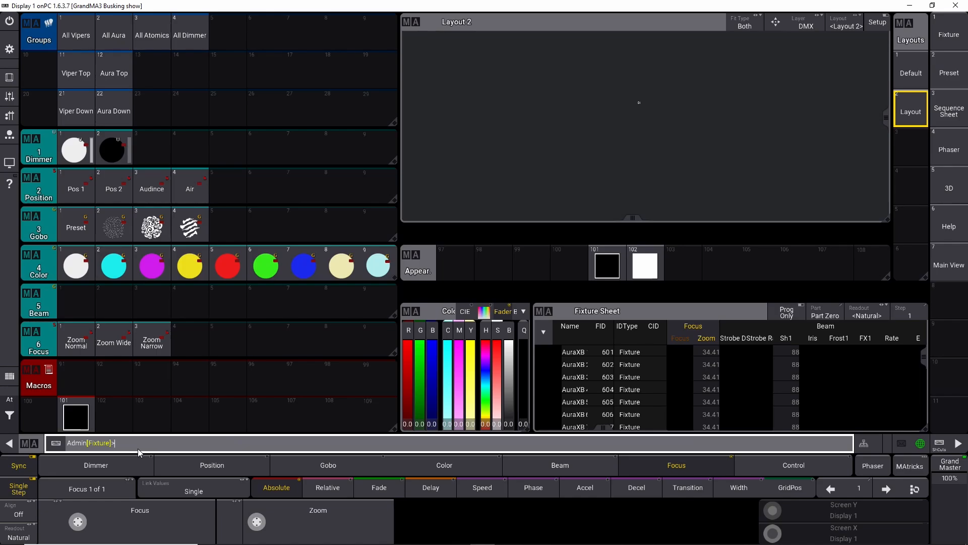
pyautogui.press('Up')
pyautogui.hotkey('ctrl', 'c')
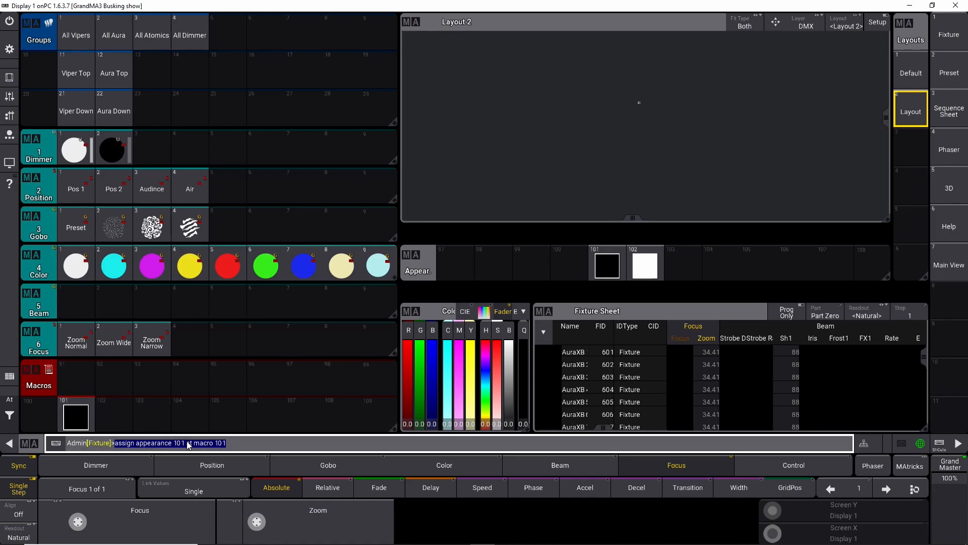
pyautogui.rightClick(75, 409)
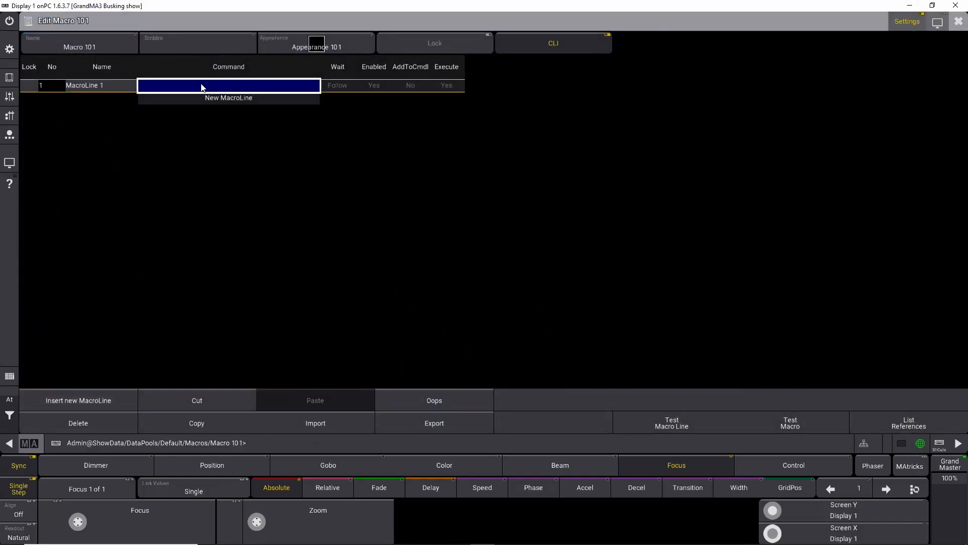
pyautogui.rightClick(202, 84)
pyautogui.hotkey('ctrl', 'v')
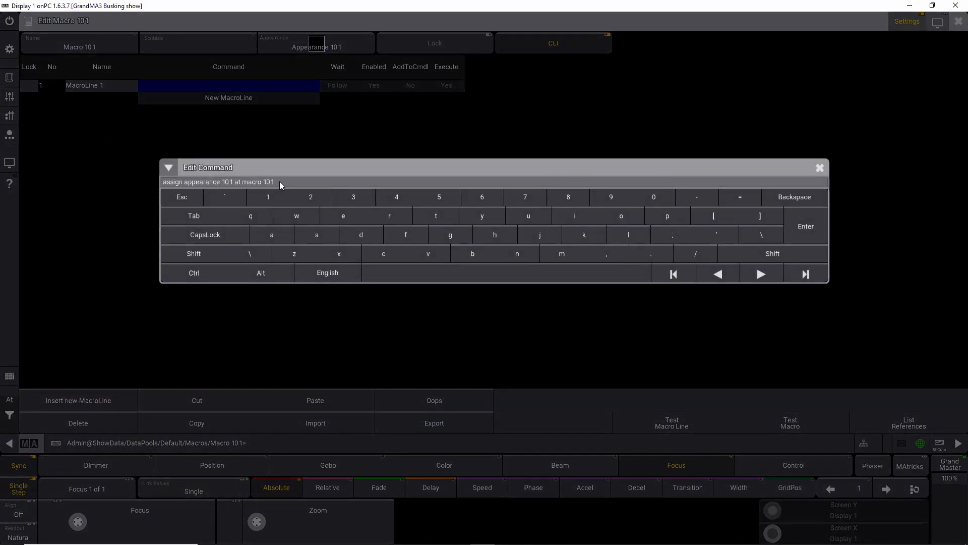
pyautogui.click(820, 167)
pyautogui.click(958, 21)
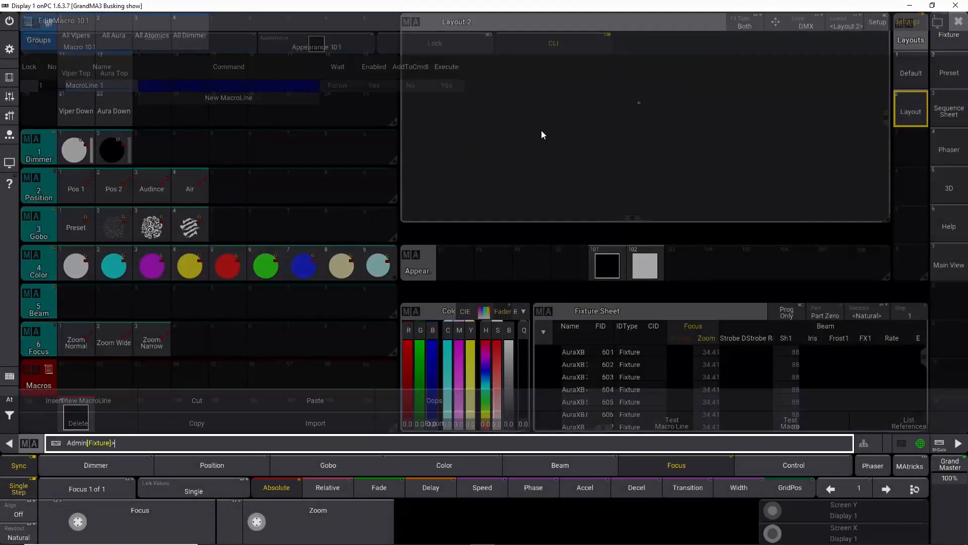
pyautogui.click(78, 420)
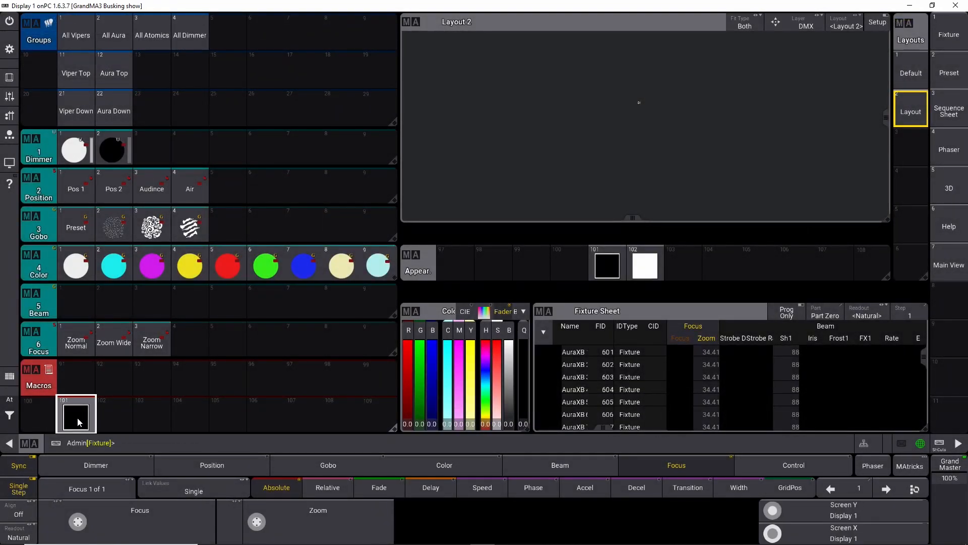
pyautogui.click(74, 427)
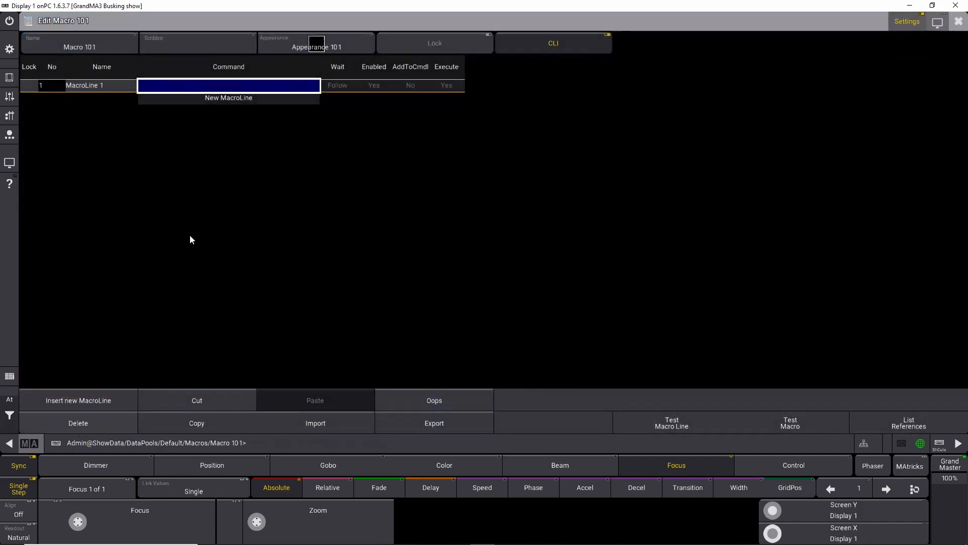
pyautogui.click(201, 87)
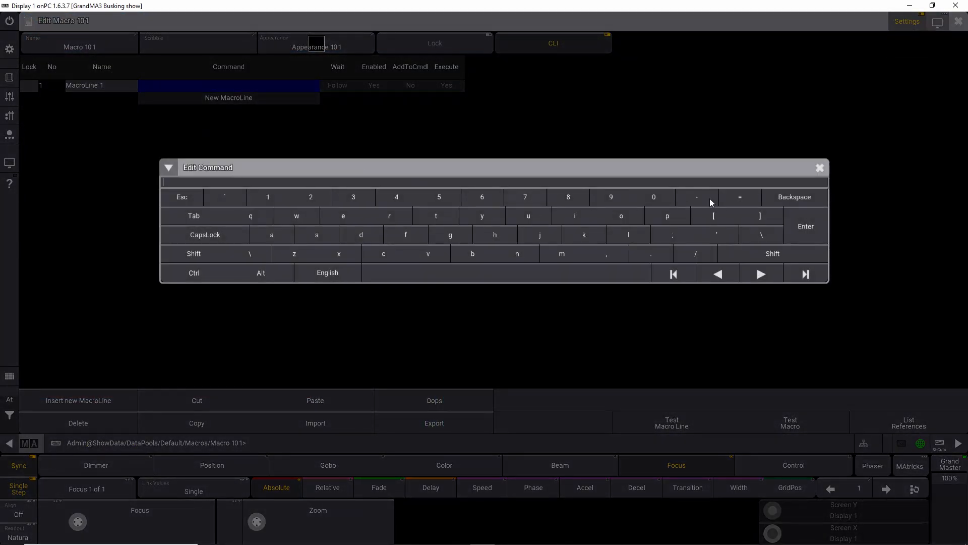
pyautogui.click(820, 168)
pyautogui.click(959, 21)
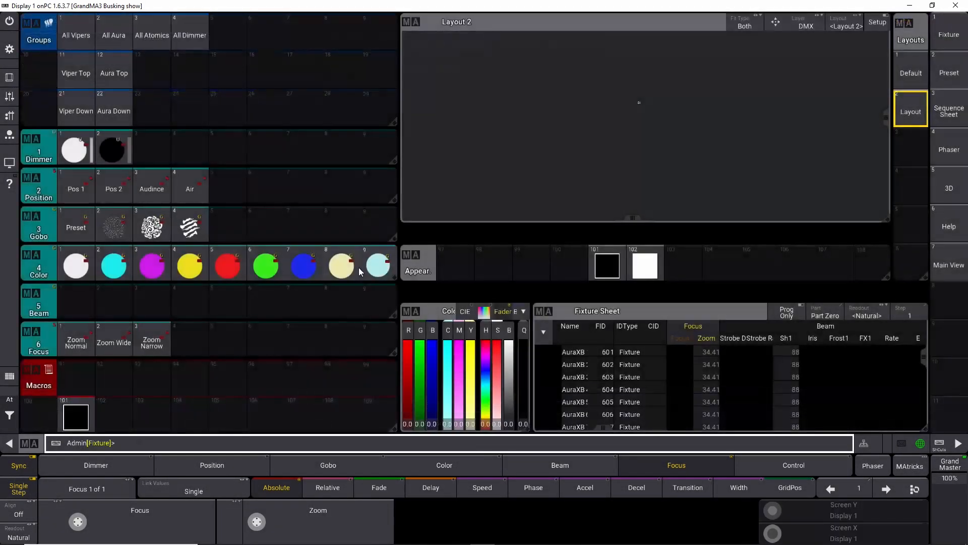
# Step: Enter assign appearance 101 at macro 101 as the command of macro 101's first line
pyautogui.click(80, 418)
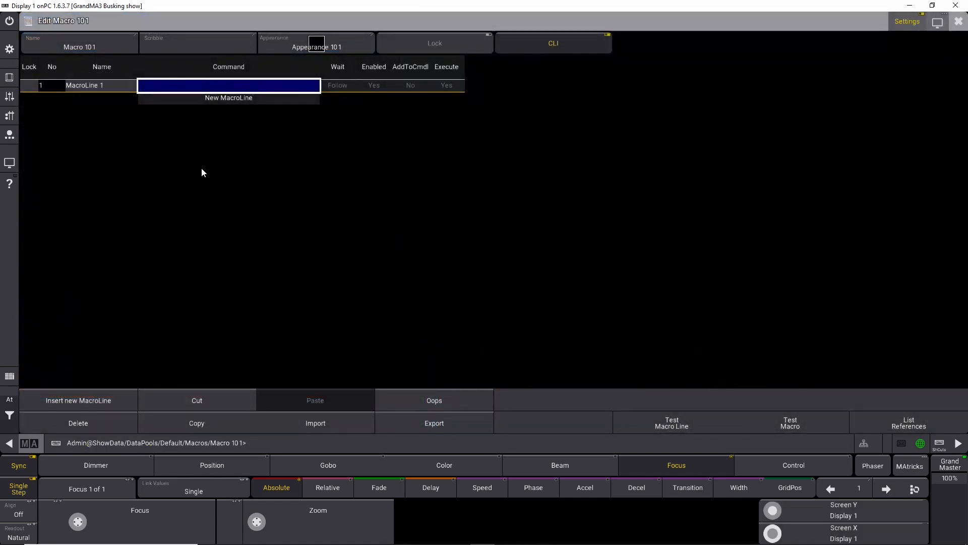
pyautogui.click(176, 88)
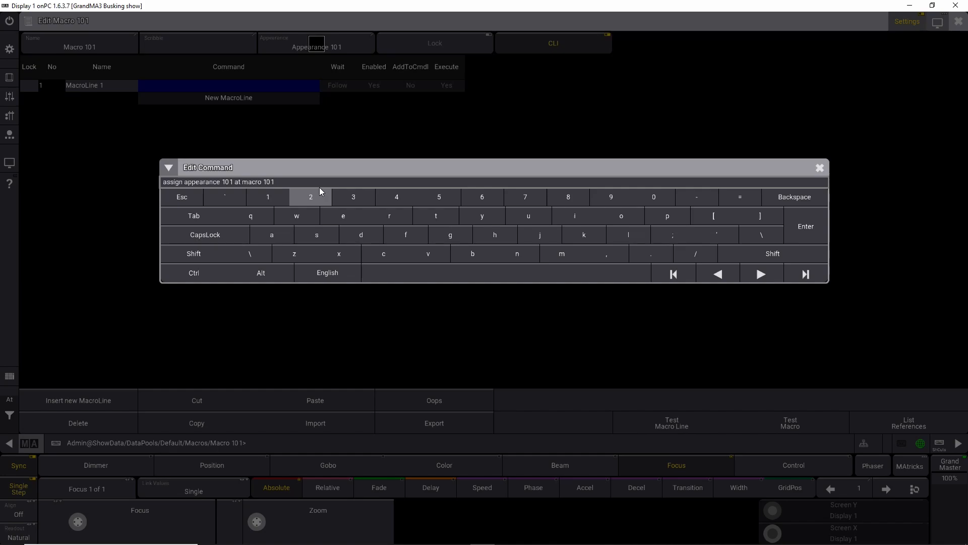
pyautogui.press('Return')
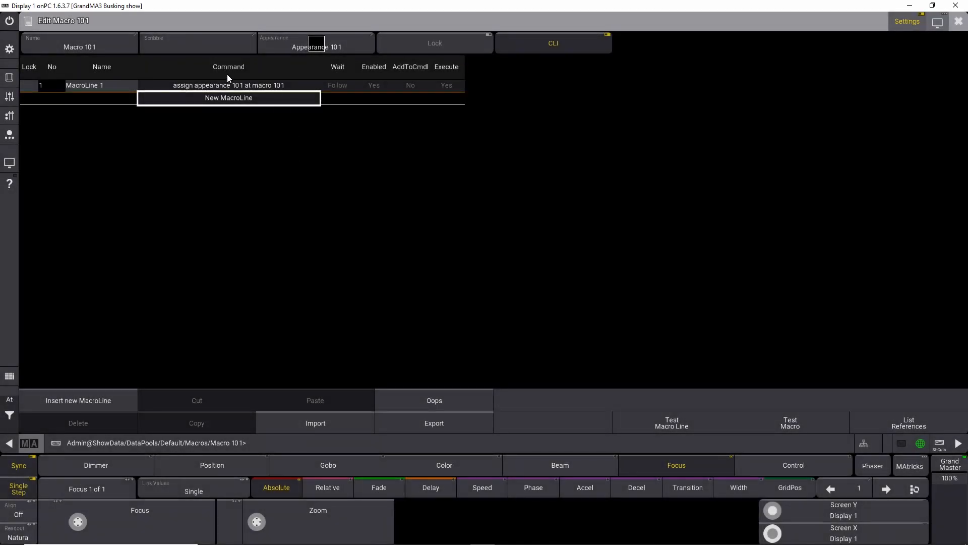
# Step: Change the macro line to assign appearance 102 at macro 101 and run macro 101 to test it
pyautogui.click(218, 86)
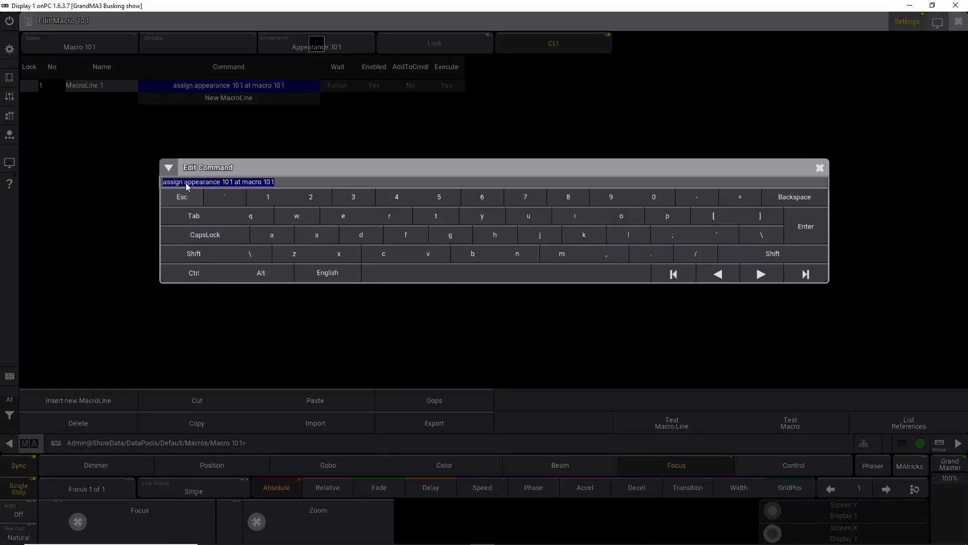
pyautogui.click(232, 183)
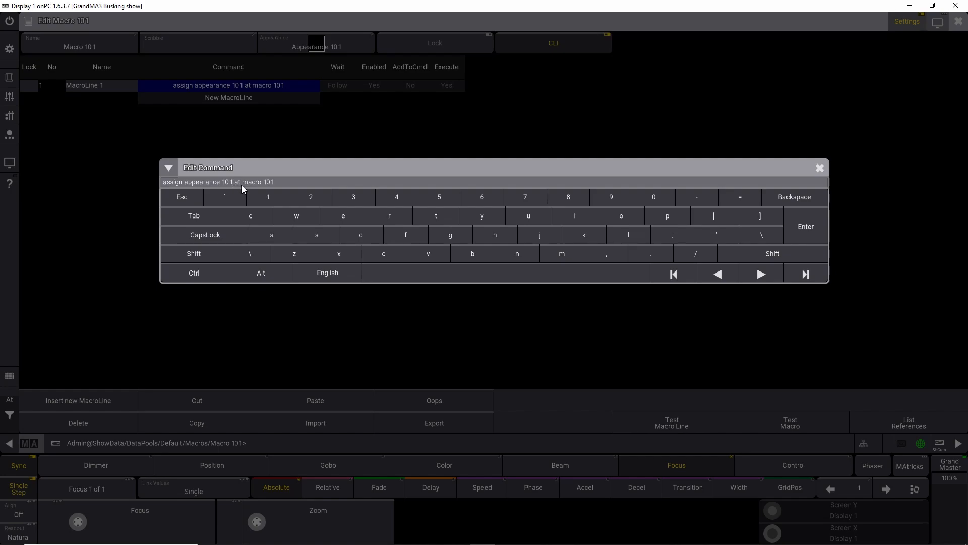
pyautogui.press('Return')
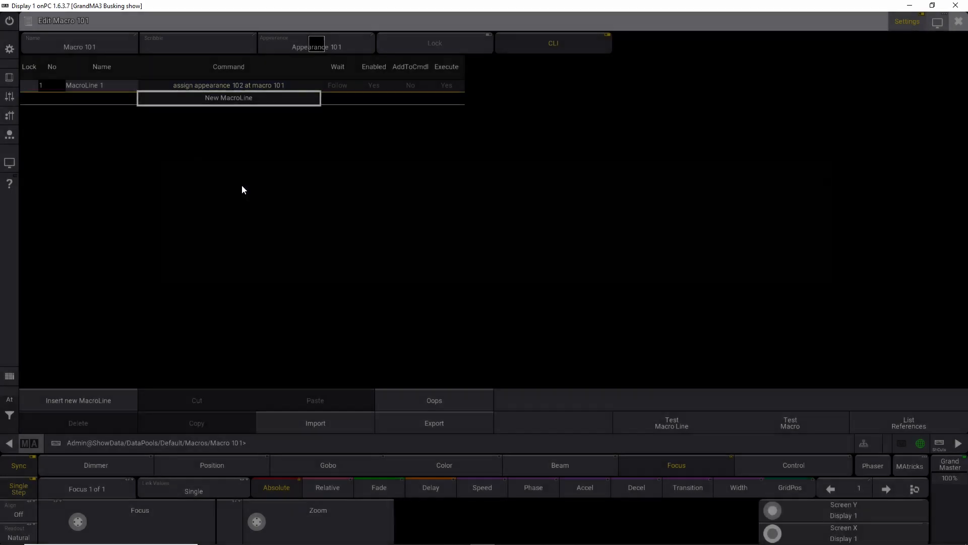
pyautogui.click(958, 23)
pyautogui.click(81, 423)
pyautogui.click(81, 423)
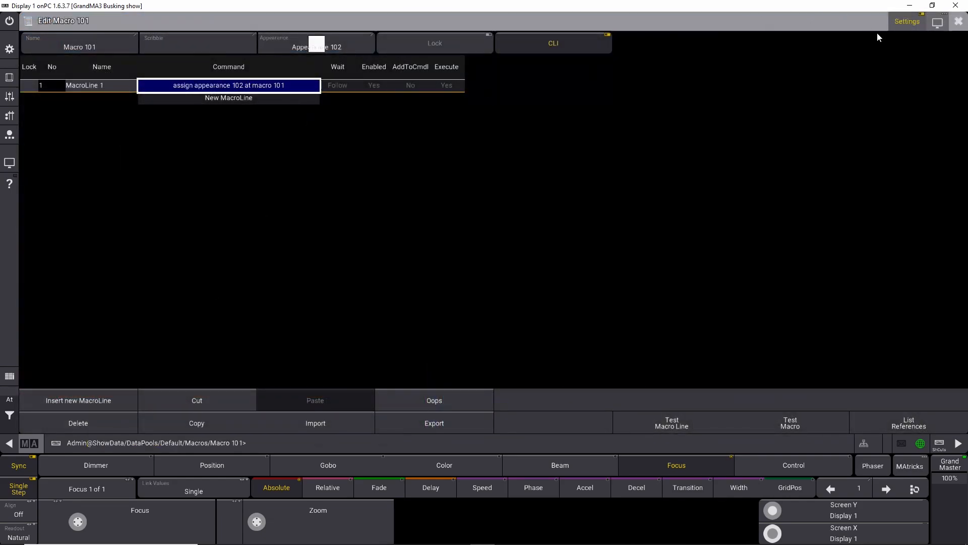
pyautogui.click(958, 21)
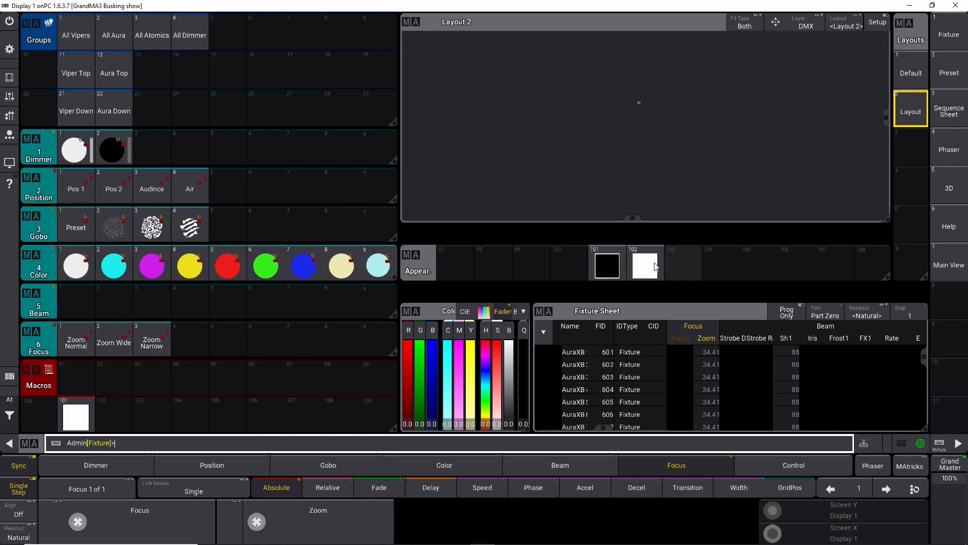
# Step: Change the macro line to assign appearance 101 thru 108 at macro 101 thru 109, then run macro 101
pyautogui.rightClick(76, 420)
pyautogui.click(250, 86)
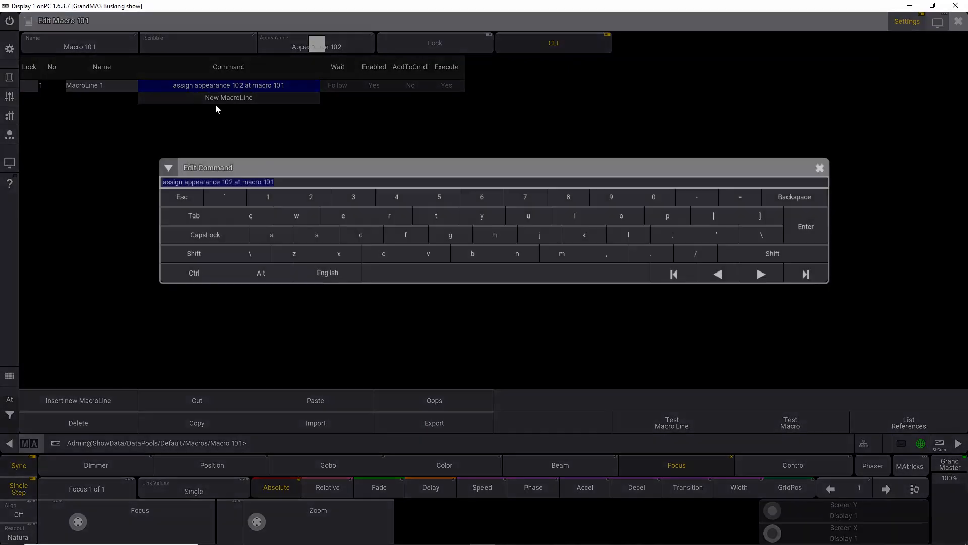
pyautogui.click(234, 182)
pyautogui.press('BackSpace')
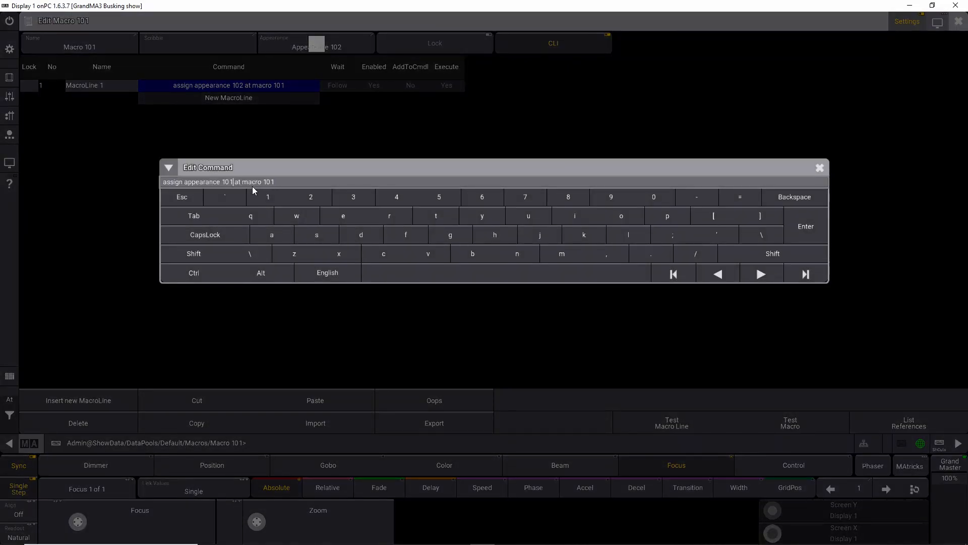
pyautogui.write("1 thru 108 '")
pyautogui.press('BackSpace')
pyautogui.write('109')
pyautogui.press('Return')
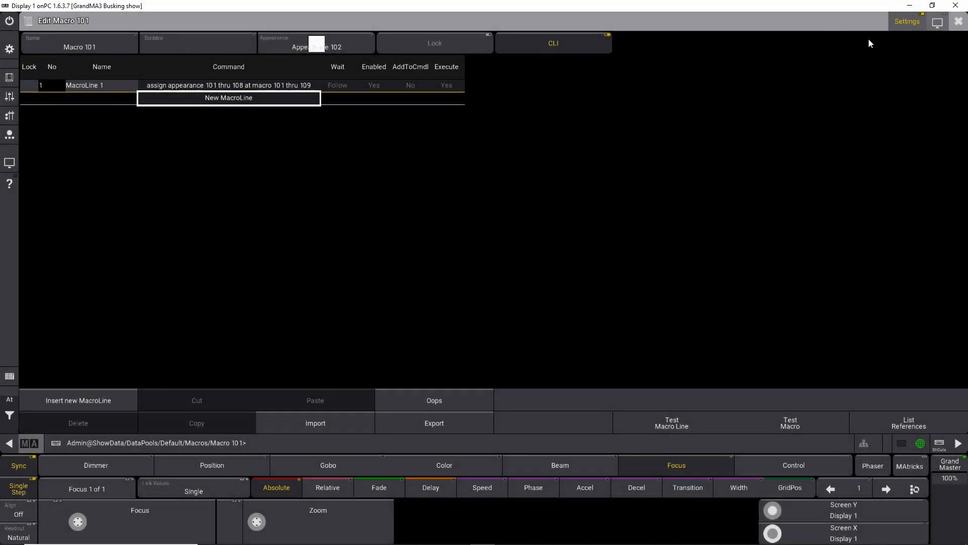
pyautogui.click(958, 21)
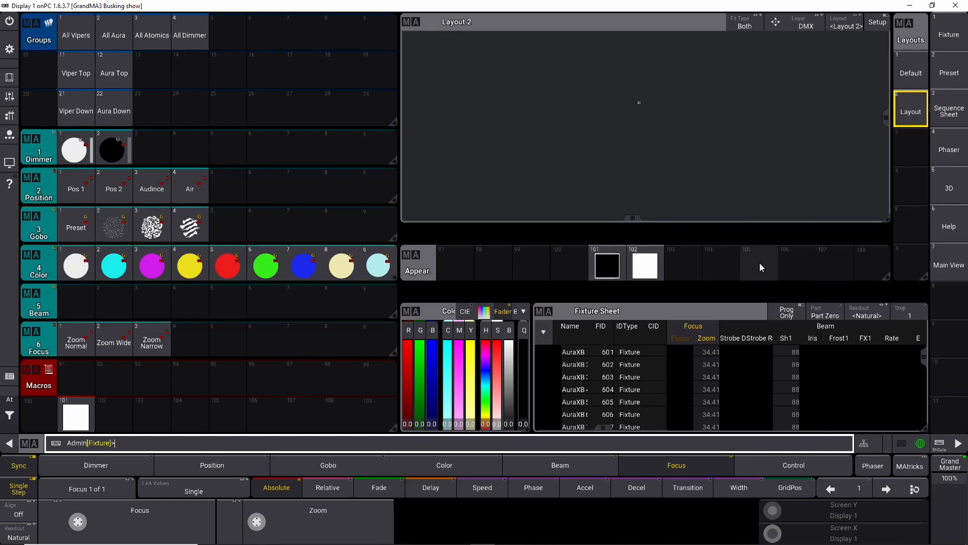
pyautogui.click(74, 414)
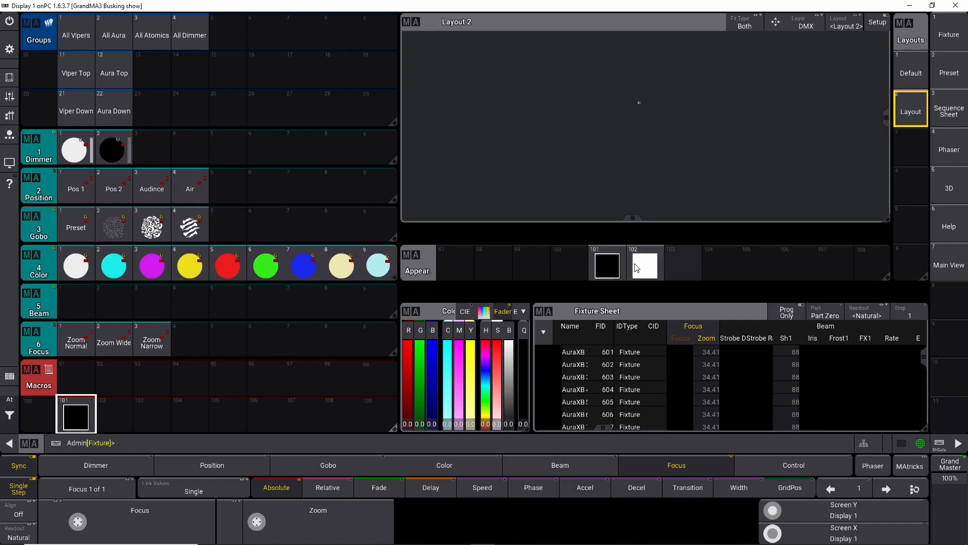
# Step: Create Appearance 103 and set its image to user image 1, Untitled_1_1_1.png
pyautogui.click(686, 260)
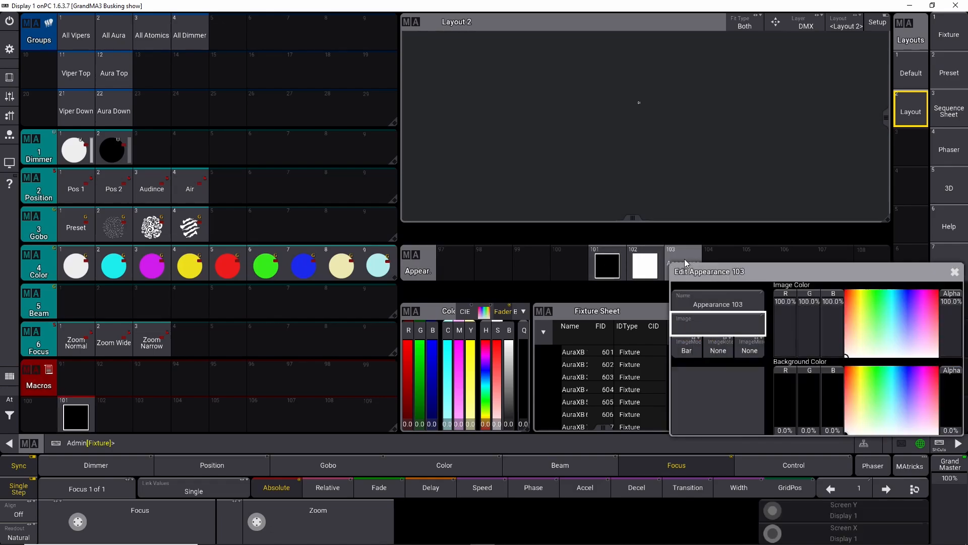
pyautogui.click(725, 326)
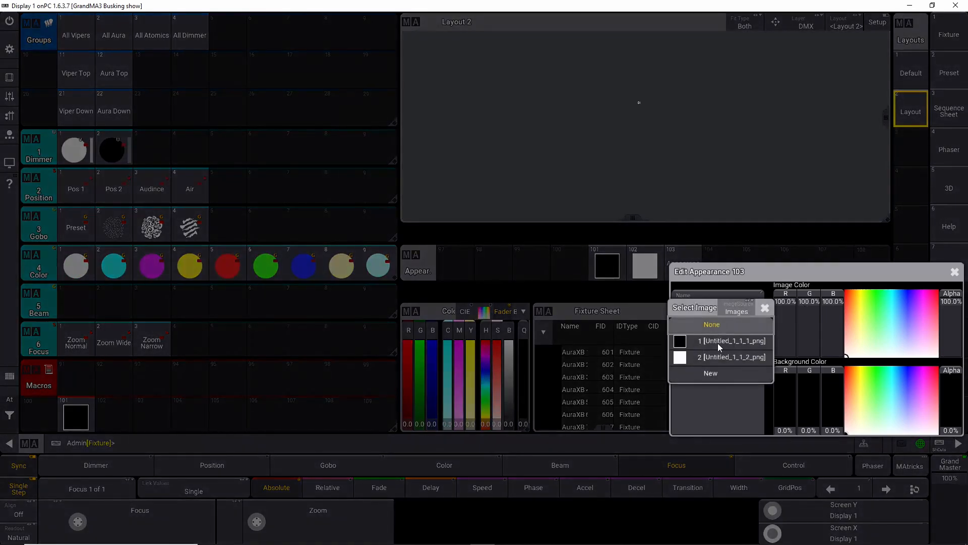
pyautogui.click(716, 341)
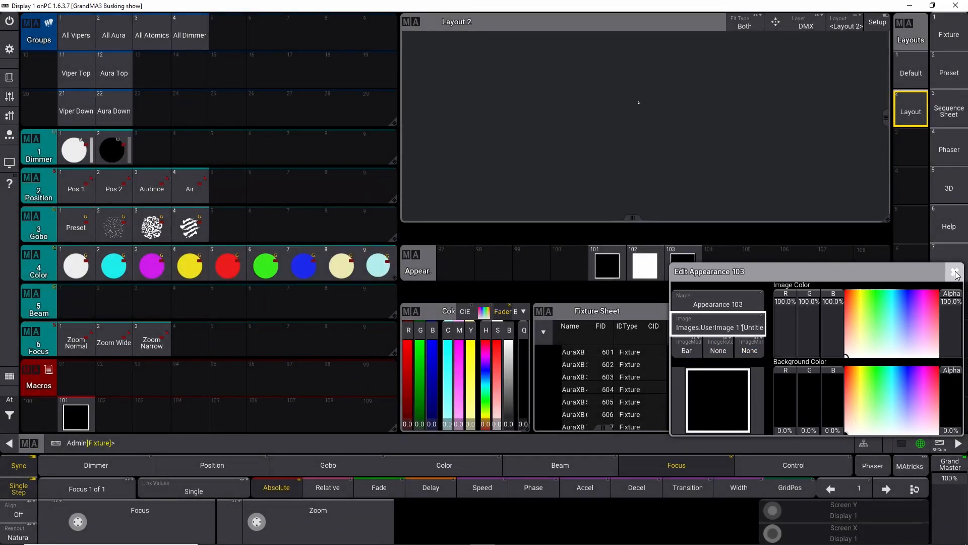
pyautogui.click(954, 272)
# Step: Create Appearance 104 and set its image to user image 2, Untitled_1_1_2.png
pyautogui.click(724, 263)
pyautogui.click(706, 329)
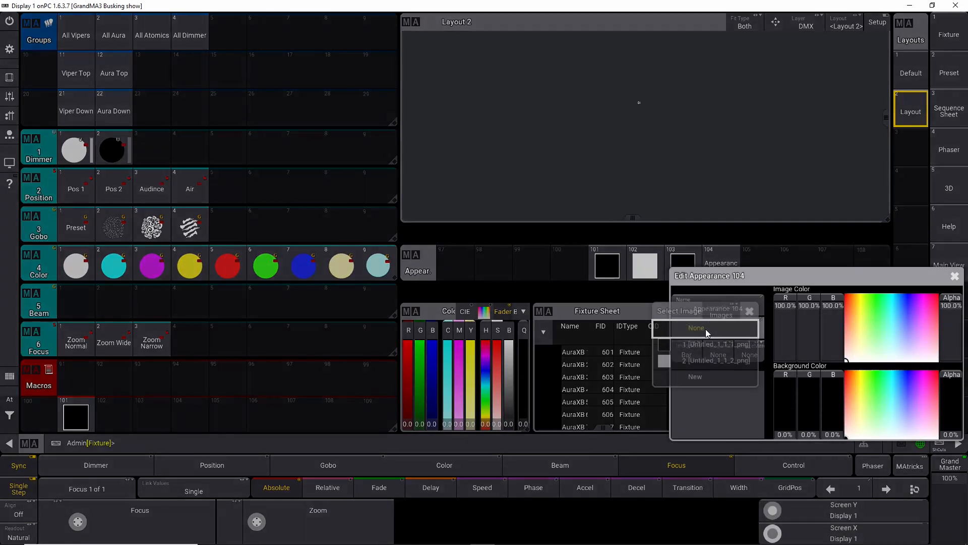
pyautogui.click(721, 359)
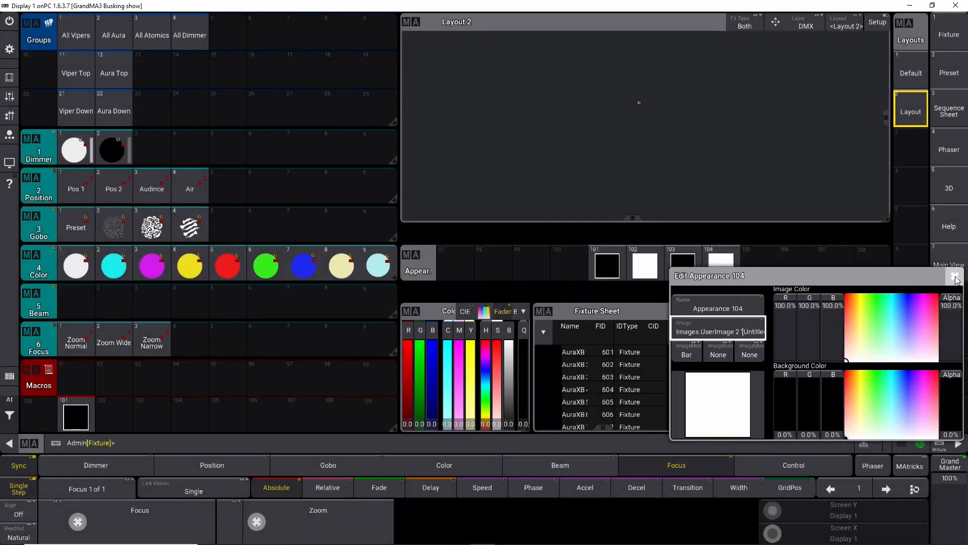
pyautogui.click(959, 275)
# Step: Tint appearance 103's image colour cyan by setting its red channel to 0%
pyautogui.click(683, 262)
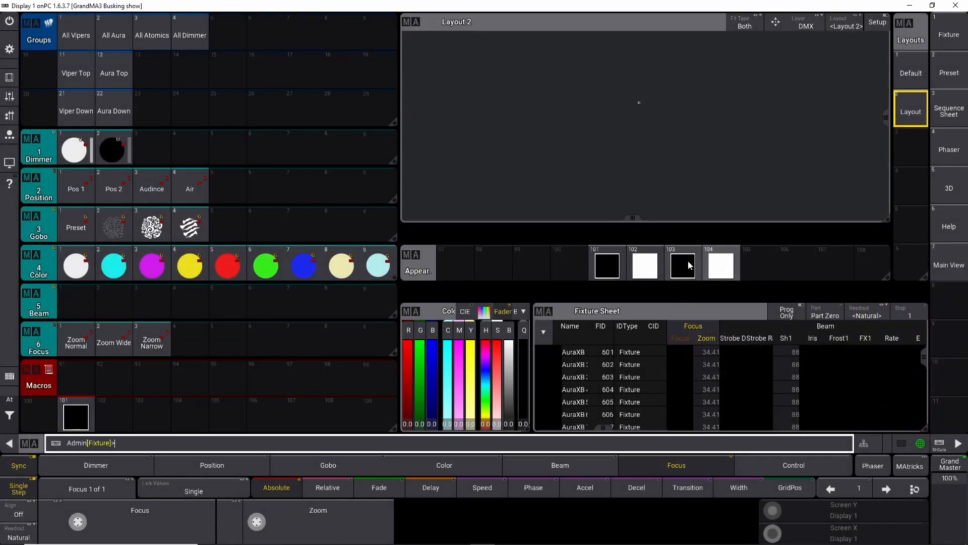
pyautogui.click(685, 260)
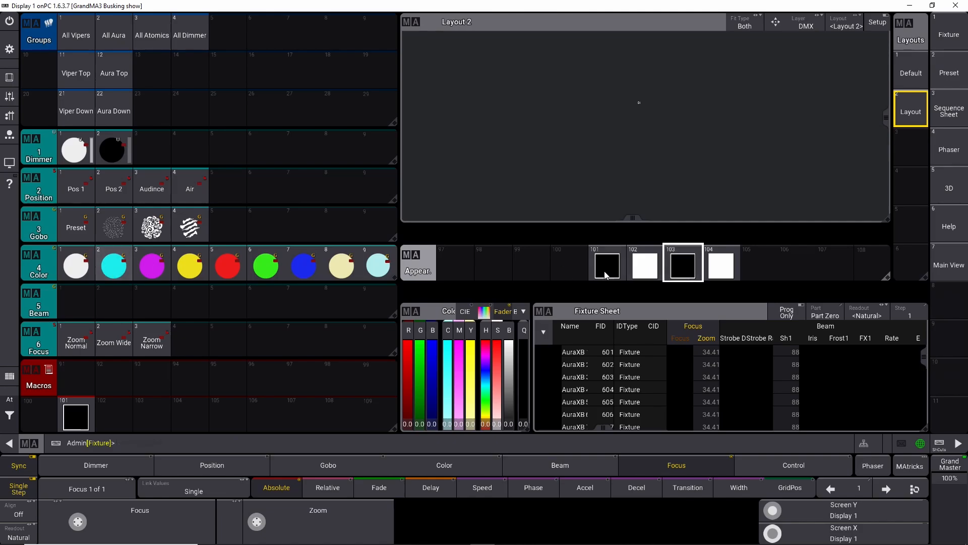
pyautogui.moveTo(888, 301); pyautogui.dragTo(894, 294)
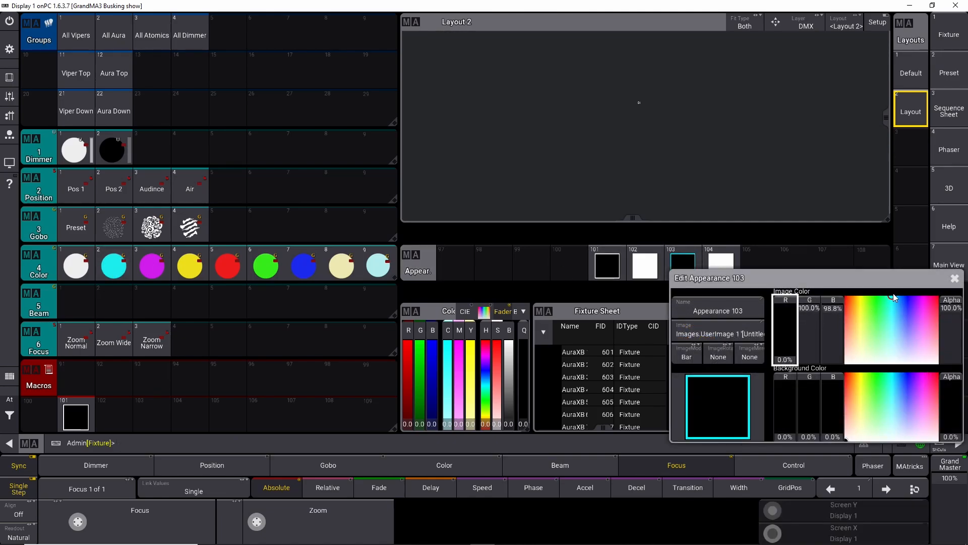
pyautogui.click(816, 306)
pyautogui.click(832, 299)
pyautogui.click(781, 357)
pyautogui.click(955, 279)
# Step: Tint appearance 104's image colour cyan by setting its red channel to 0%
pyautogui.rightClick(727, 273)
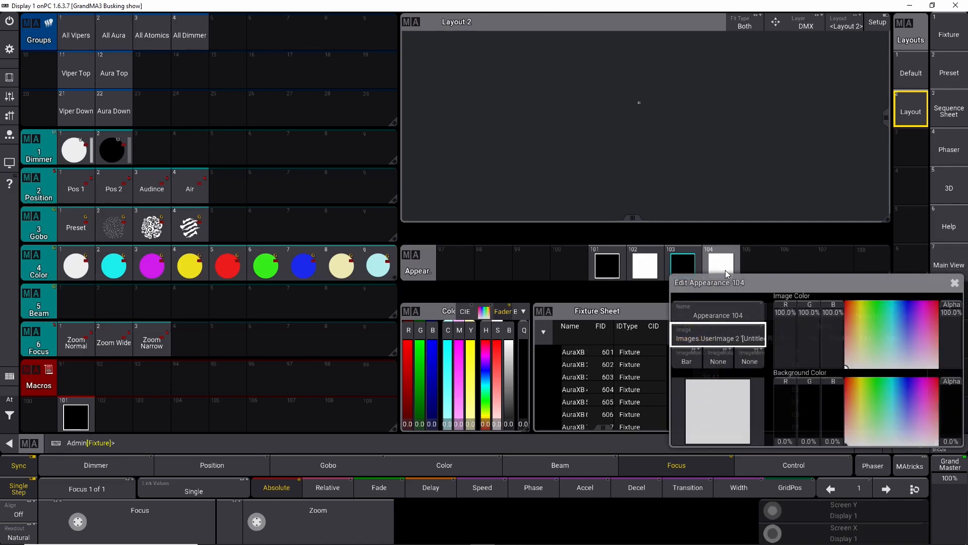
pyautogui.moveTo(785, 327); pyautogui.dragTo(794, 372)
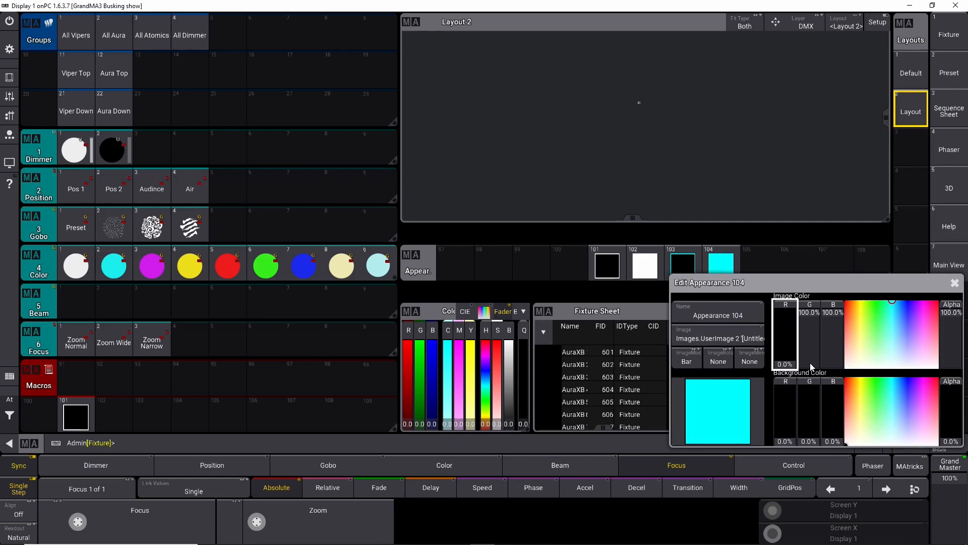
pyautogui.click(955, 283)
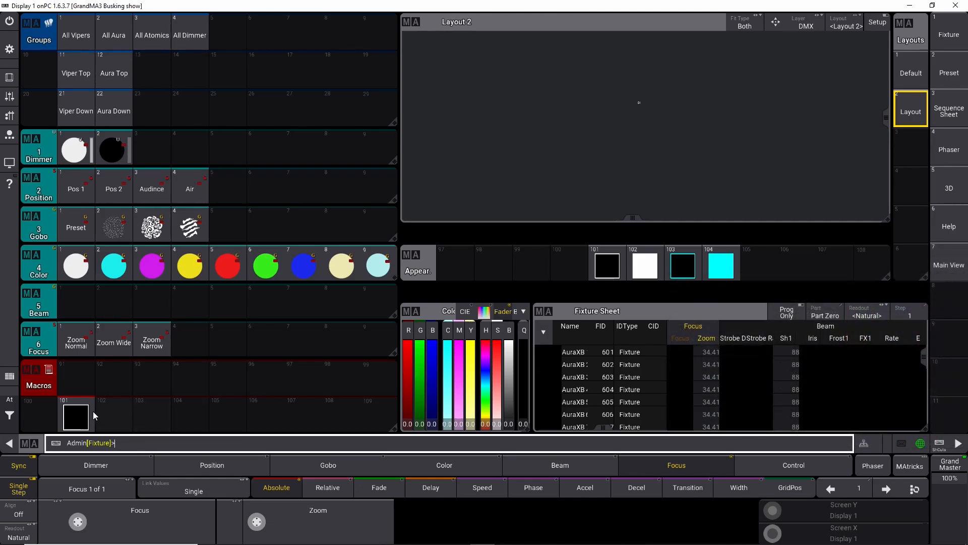
# Step: Run macro 101 to apply the appearances to the macro pool buttons
pyautogui.click(77, 422)
pyautogui.moveTo(116, 413); pyautogui.dragTo(119, 388)
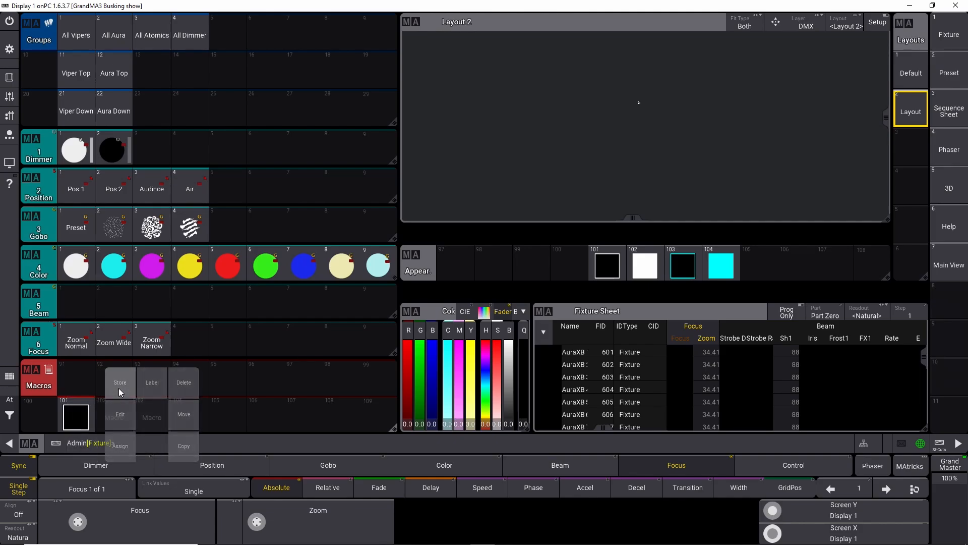
pyautogui.click(80, 410)
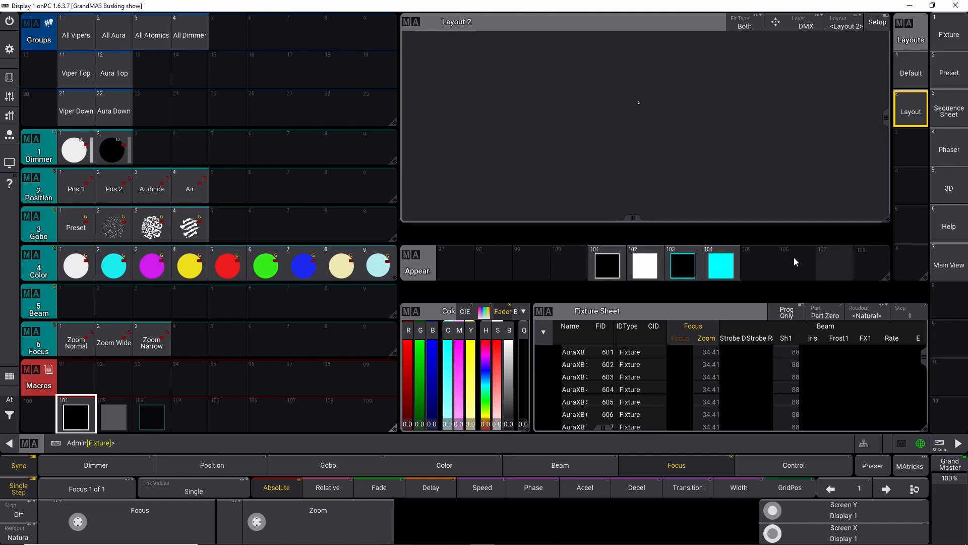
# Step: Move appearance 102 to appearance slot 20
pyautogui.click(657, 269)
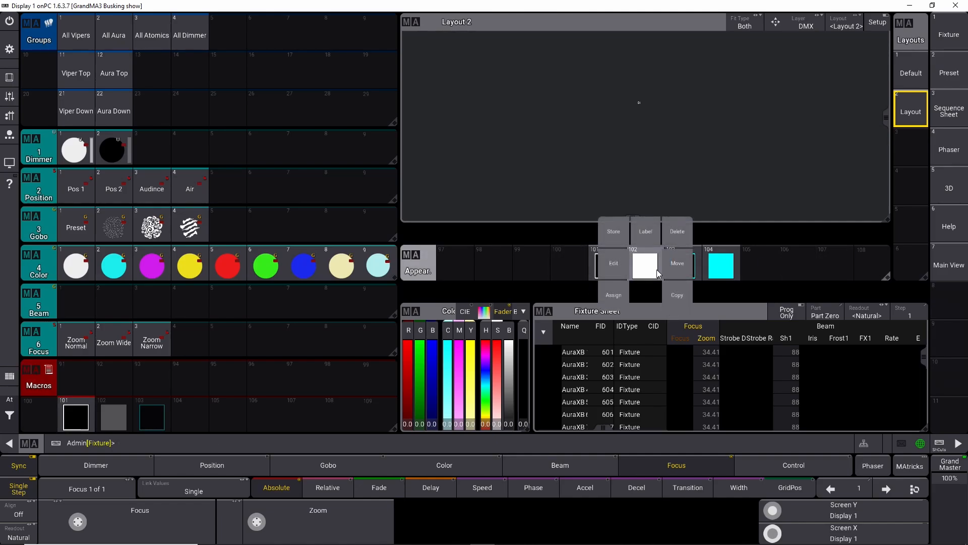
pyautogui.click(679, 268)
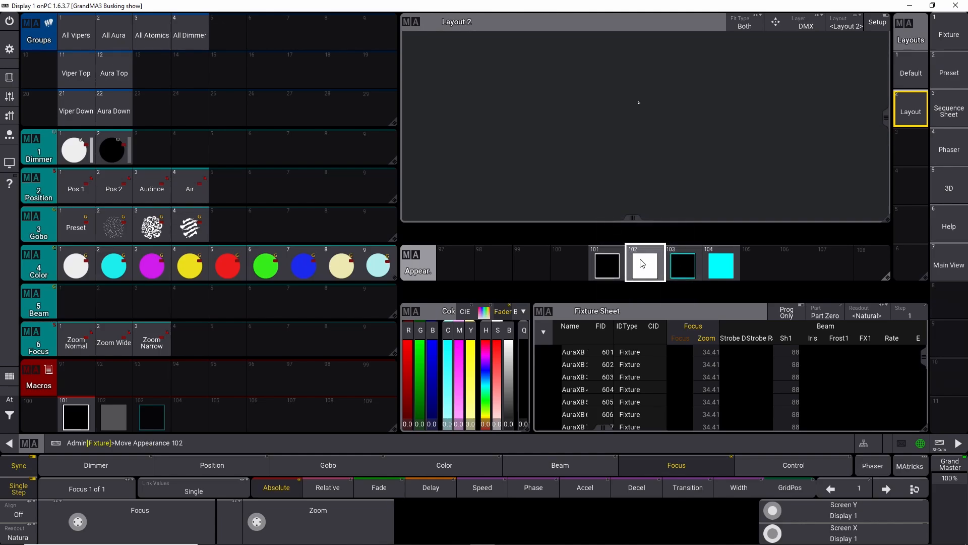
pyautogui.click(273, 443)
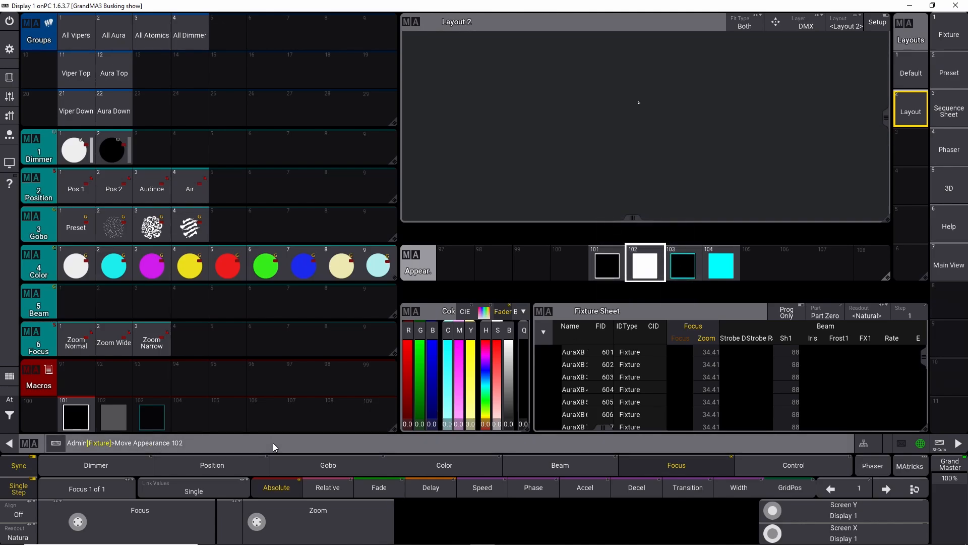
pyautogui.write('at')
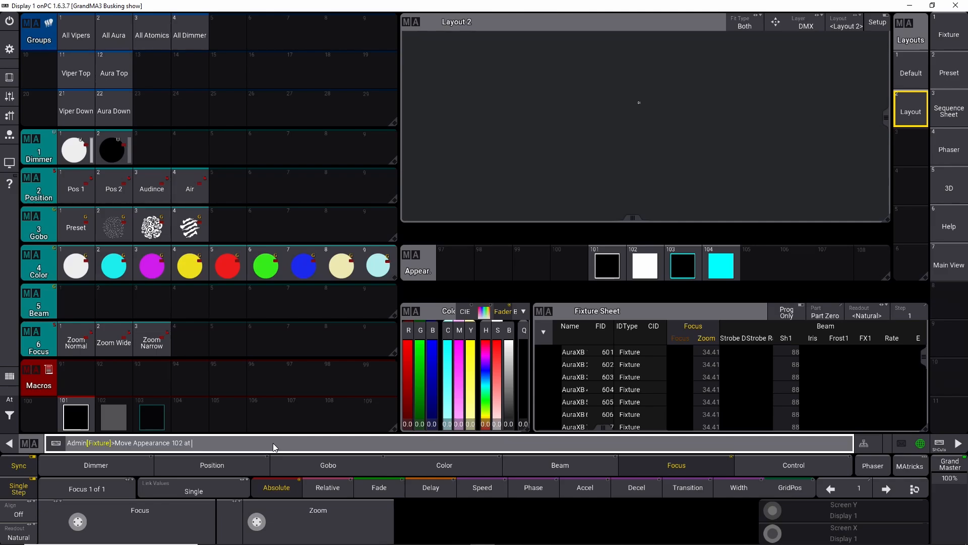
pyautogui.write(' 201')
pyautogui.press('Return')
# Step: Move appearance 104 out of the way and move appearance 103 into the empty slot 102
pyautogui.moveTo(731, 268); pyautogui.dragTo(756, 270)
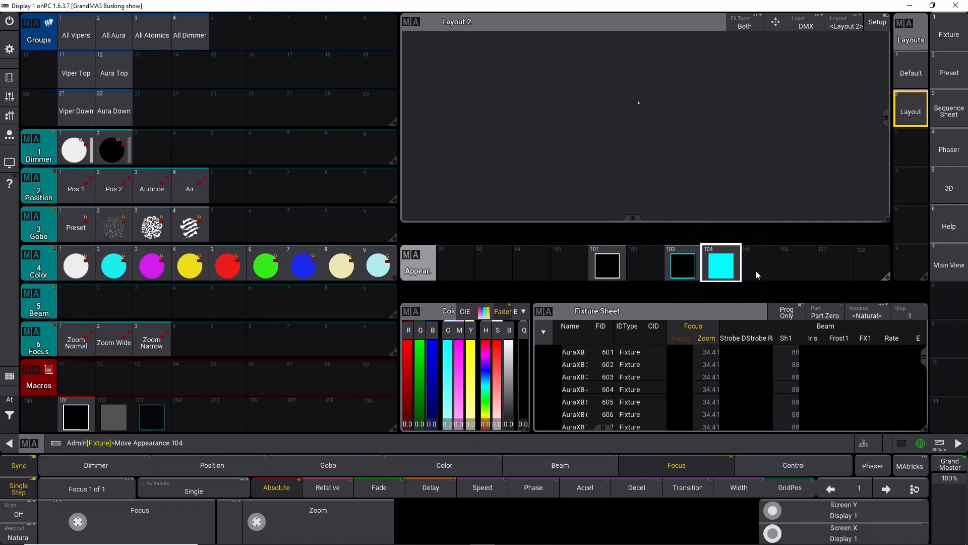
pyautogui.press('space')
pyautogui.press('space')
pyautogui.press('space')
pyautogui.moveTo(256, 444); pyautogui.dragTo(182, 444)
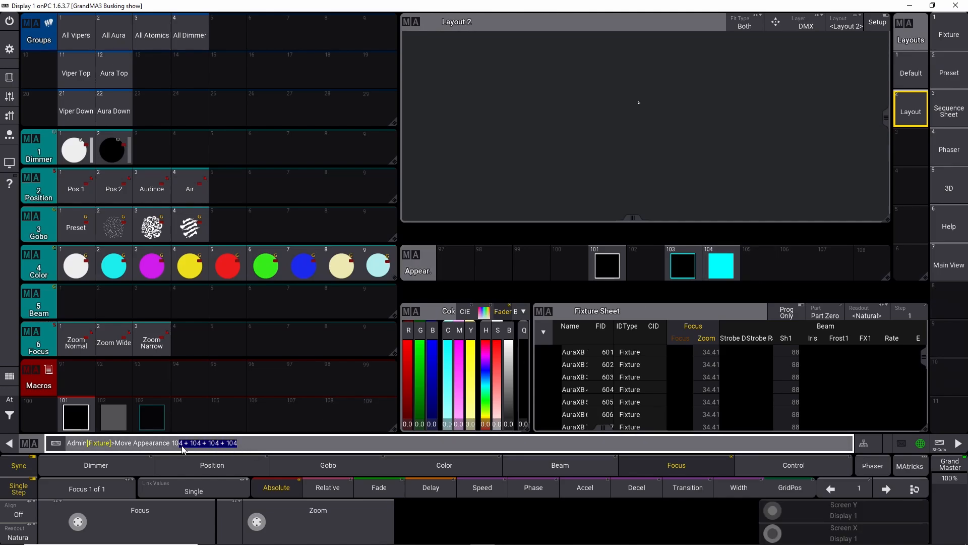
pyautogui.write('atr')
pyautogui.press('Return')
pyautogui.moveTo(691, 268); pyautogui.dragTo(716, 269)
pyautogui.click(646, 270)
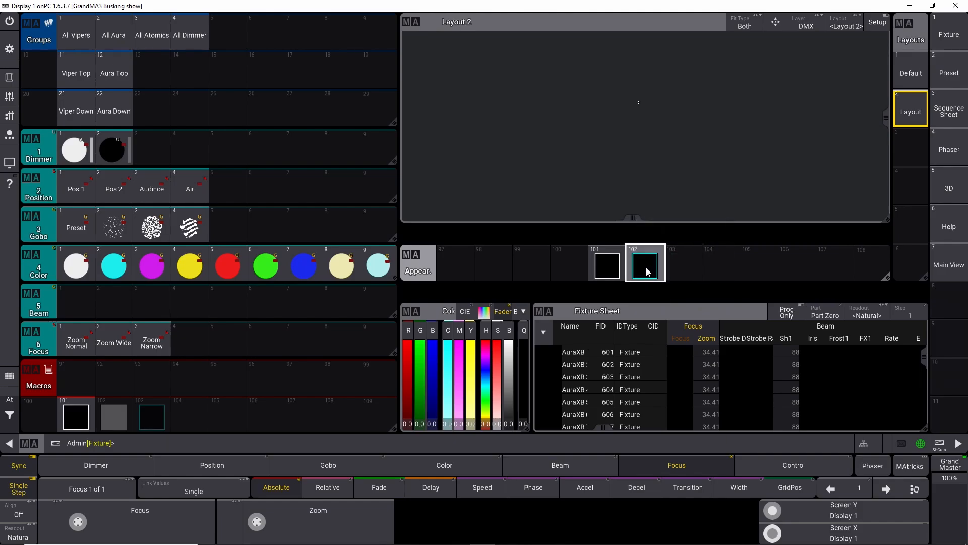
# Step: Copy appearance 101 to appearances 103 thru 109
pyautogui.click(607, 264)
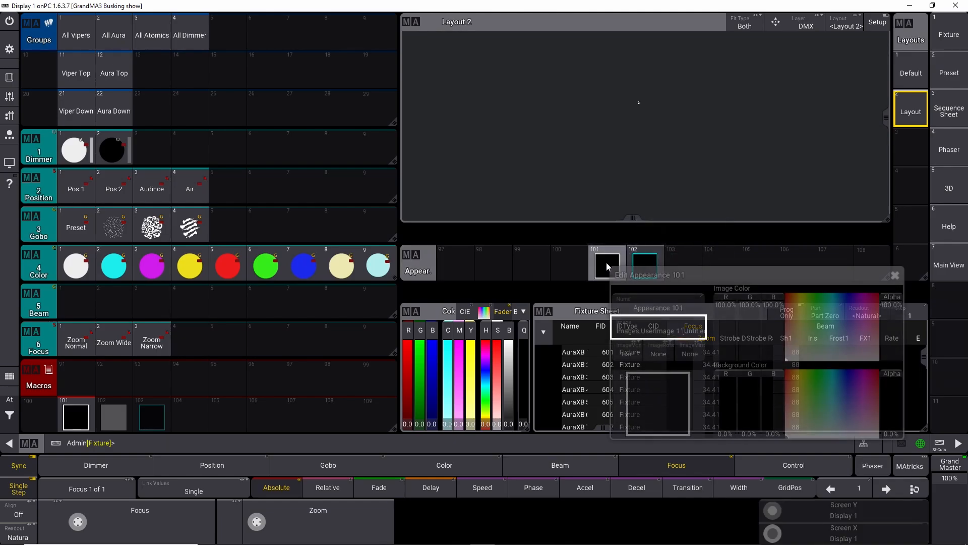
pyautogui.click(896, 274)
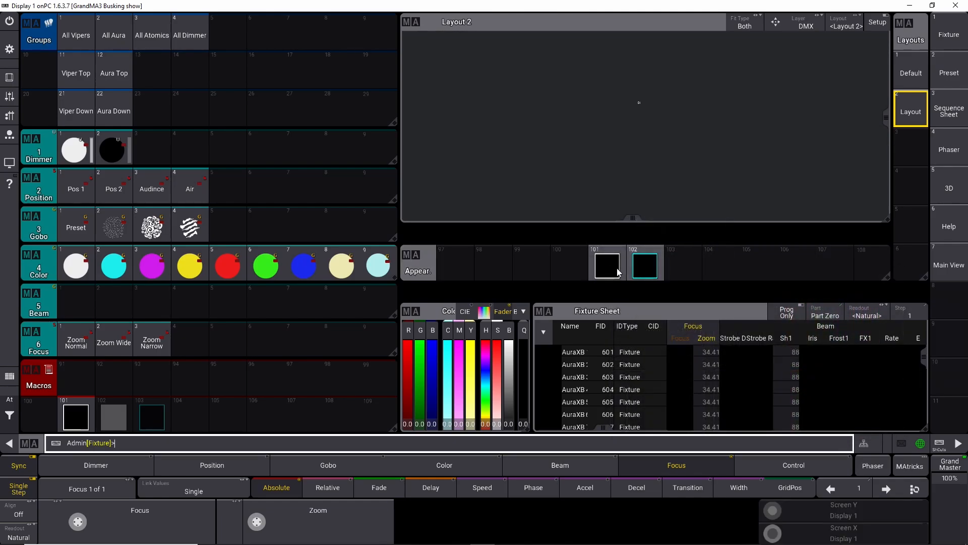
pyautogui.write('opy appearance')
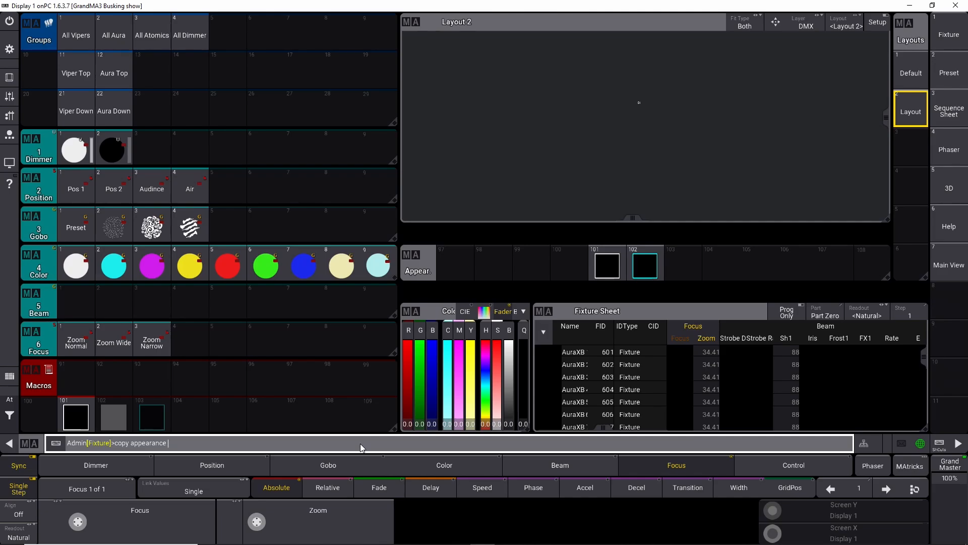
pyautogui.write('101 at appearance 103 thru 109')
pyautogui.press('Return')
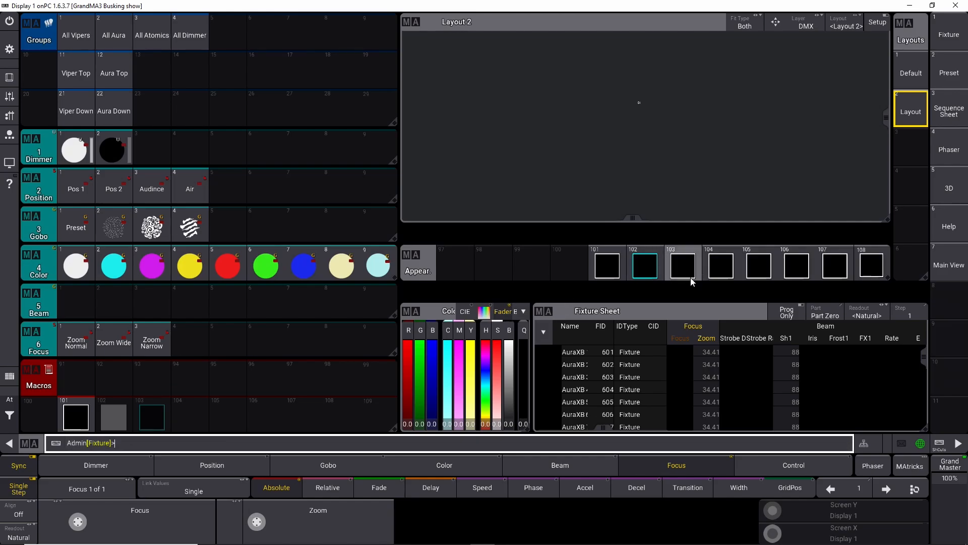
# Step: Tint appearance 103's image colour magenta
pyautogui.scroll(-1, 630, 265)
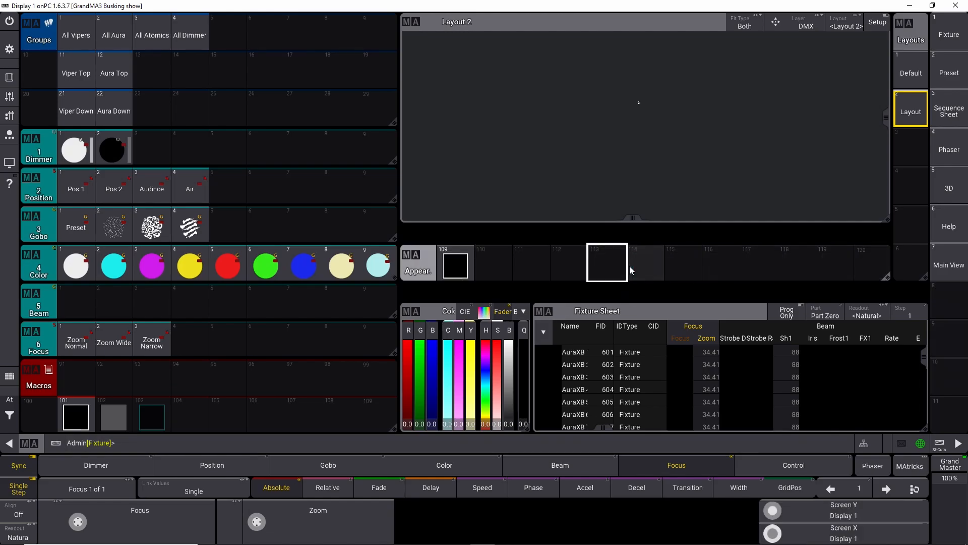
pyautogui.scroll(1, 628, 265)
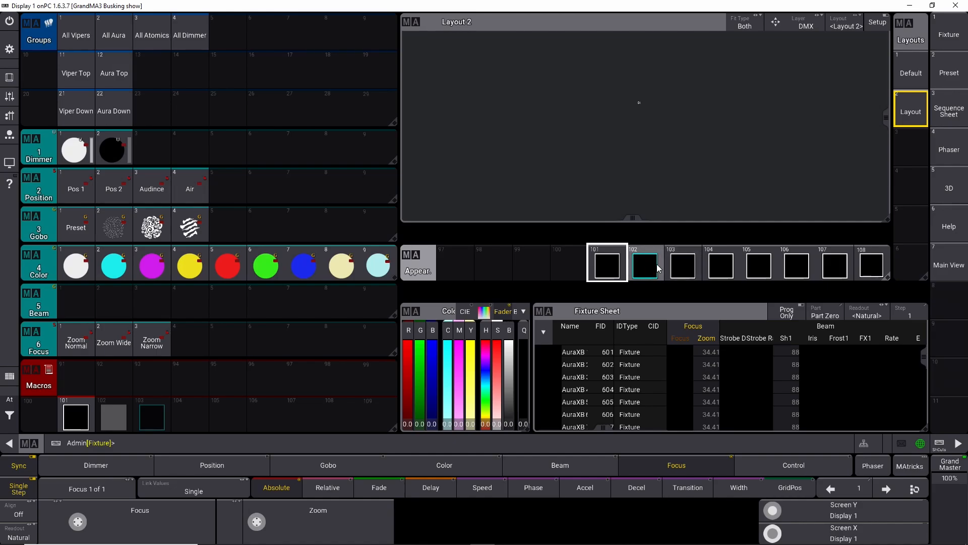
pyautogui.moveTo(690, 268); pyautogui.dragTo(651, 263)
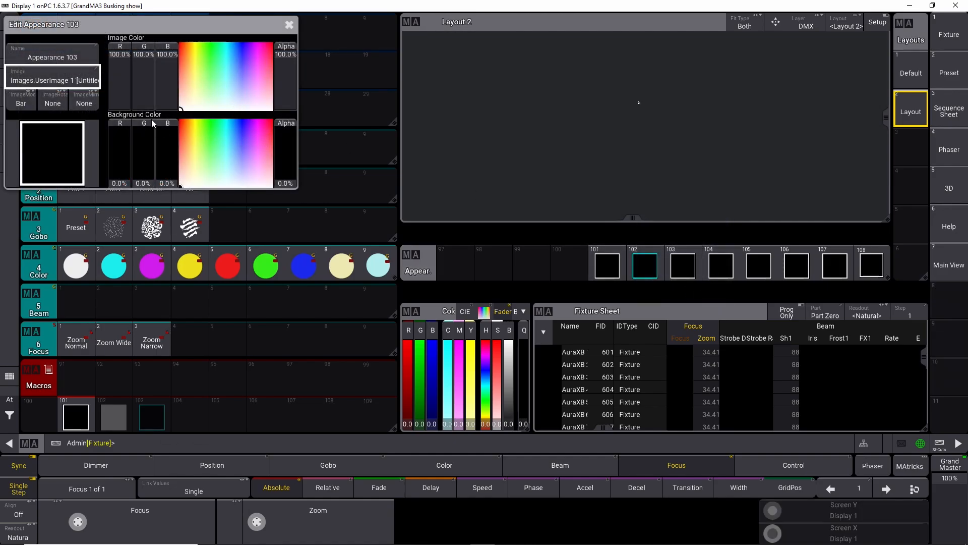
pyautogui.click(257, 42)
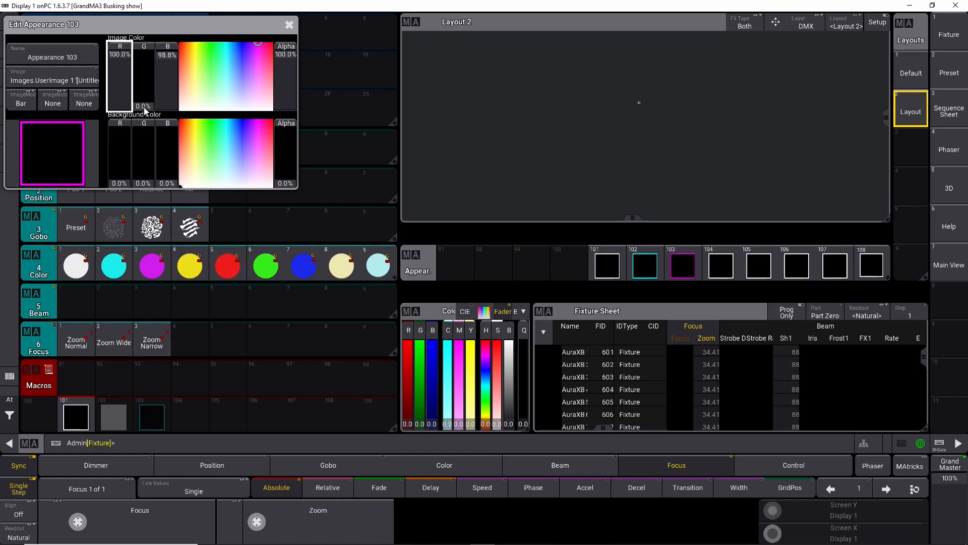
pyautogui.click(289, 24)
# Step: Tint appearance 104's image colour yellow
pyautogui.rightClick(720, 271)
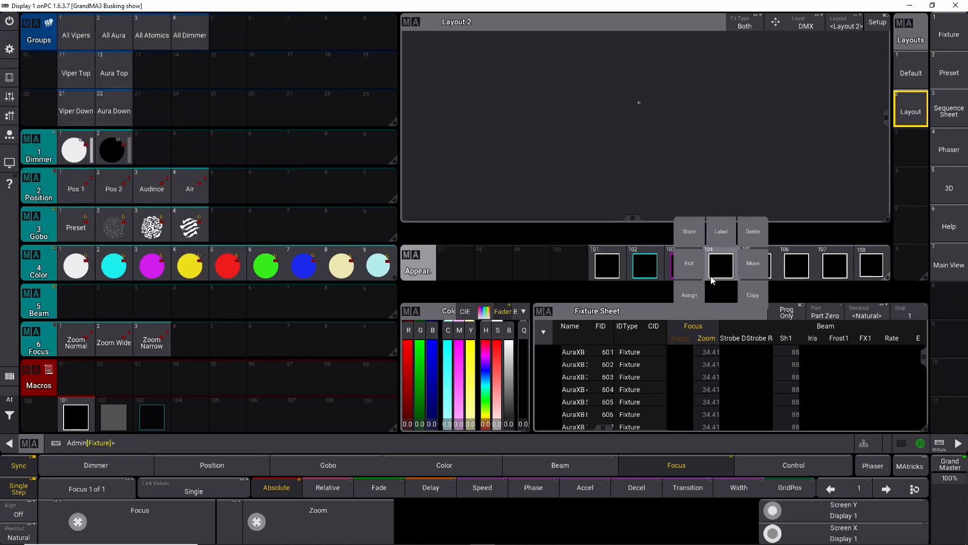
pyautogui.click(691, 262)
pyautogui.click(195, 42)
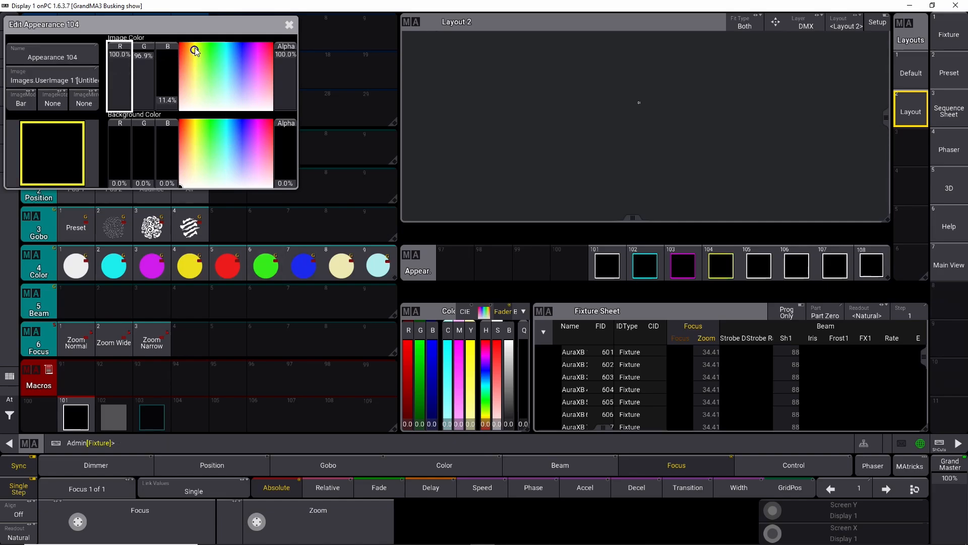
pyautogui.moveTo(114, 67); pyautogui.dragTo(121, 50)
pyautogui.click(289, 25)
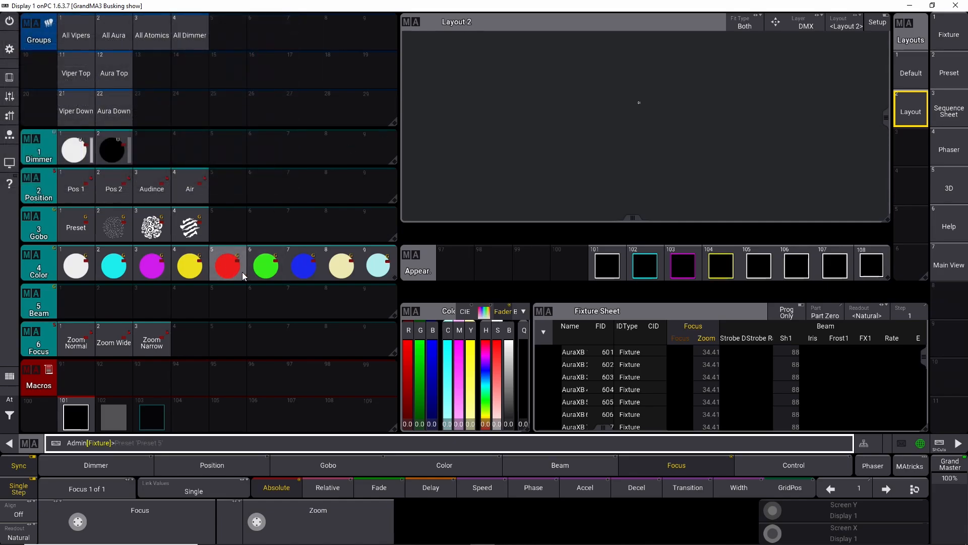
# Step: Tint appearance 105's image colour red
pyautogui.click(764, 271)
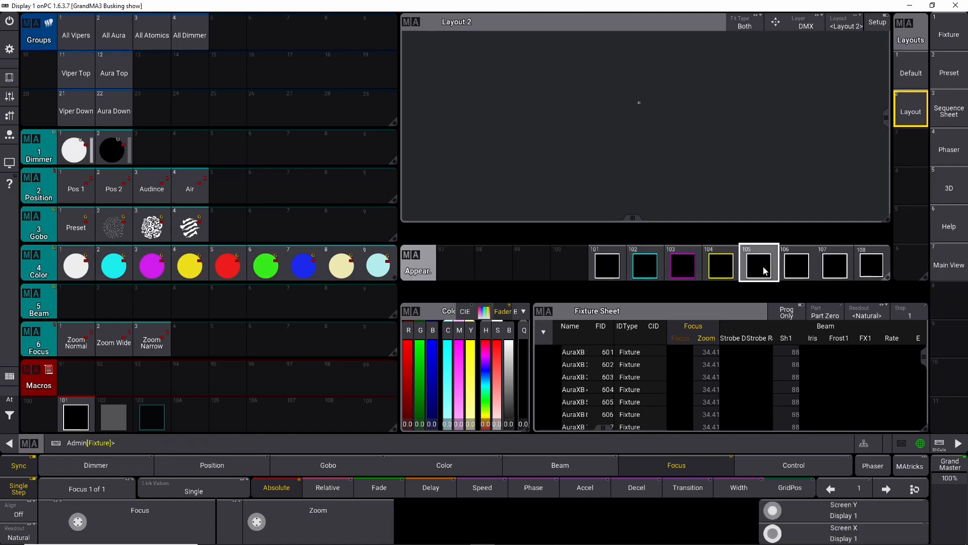
pyautogui.rightClick(763, 270)
pyautogui.moveTo(878, 308); pyautogui.dragTo(833, 291)
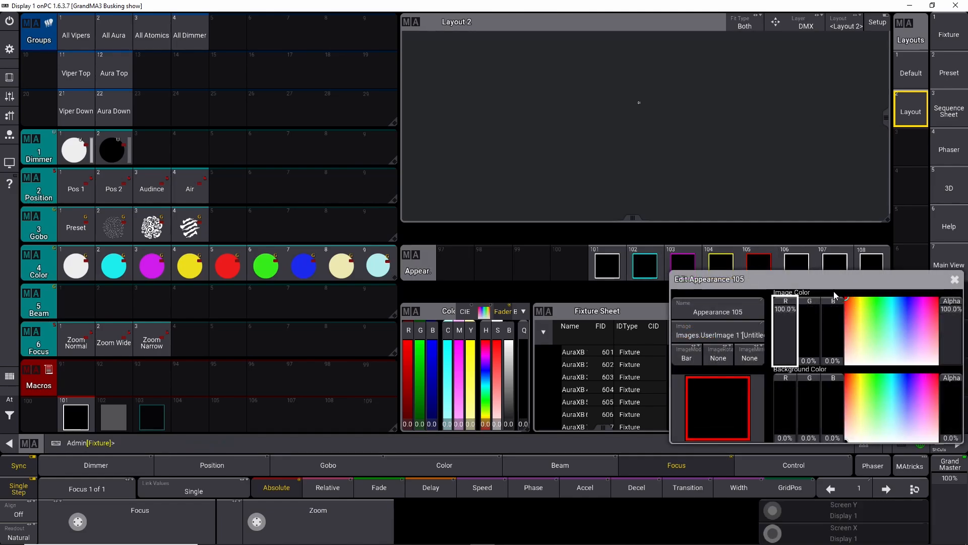
pyautogui.click(955, 279)
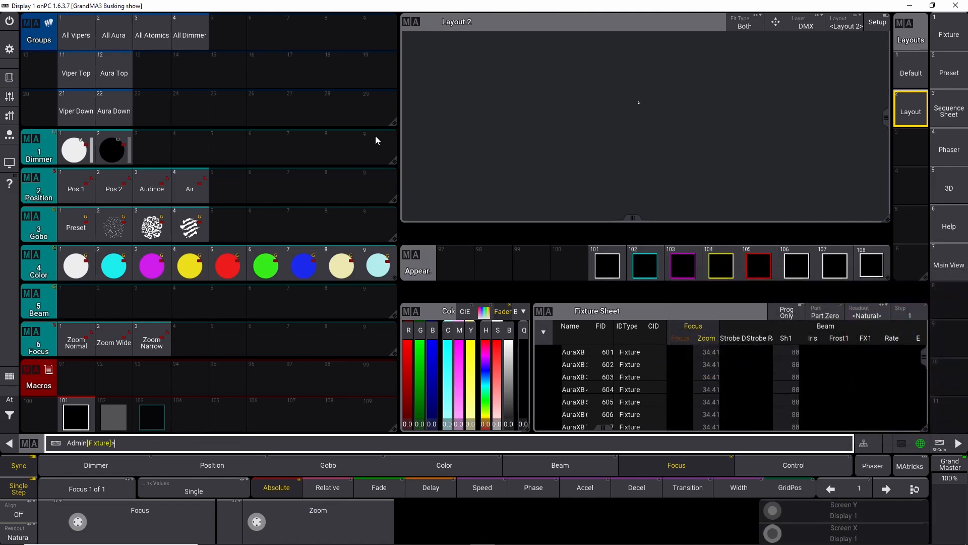
# Step: Tint appearance 106's image colour blue
pyautogui.rightClick(797, 265)
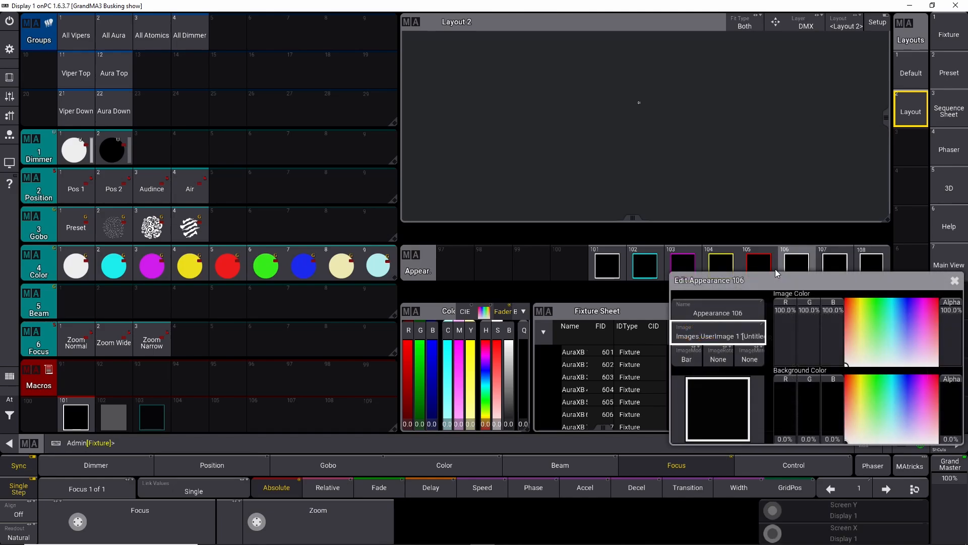
pyautogui.moveTo(866, 317); pyautogui.dragTo(902, 286)
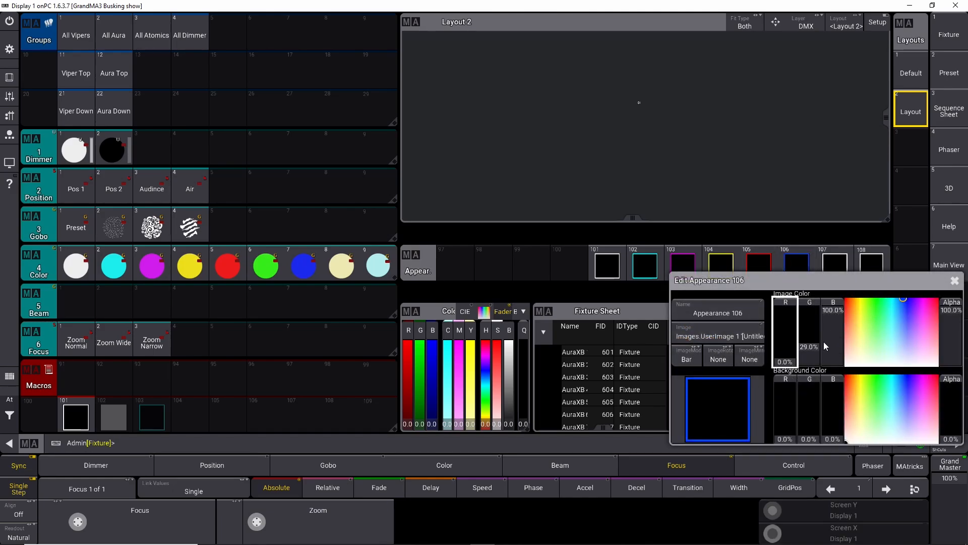
pyautogui.click(955, 280)
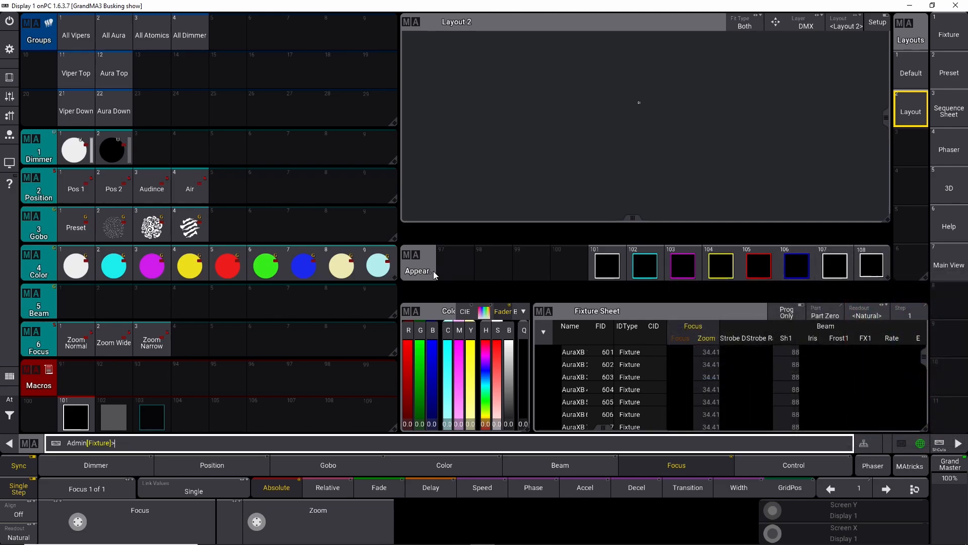
# Step: Tint appearance 106's image colour green, pulling its red channel to 0%
pyautogui.moveTo(799, 262); pyautogui.dragTo(800, 283)
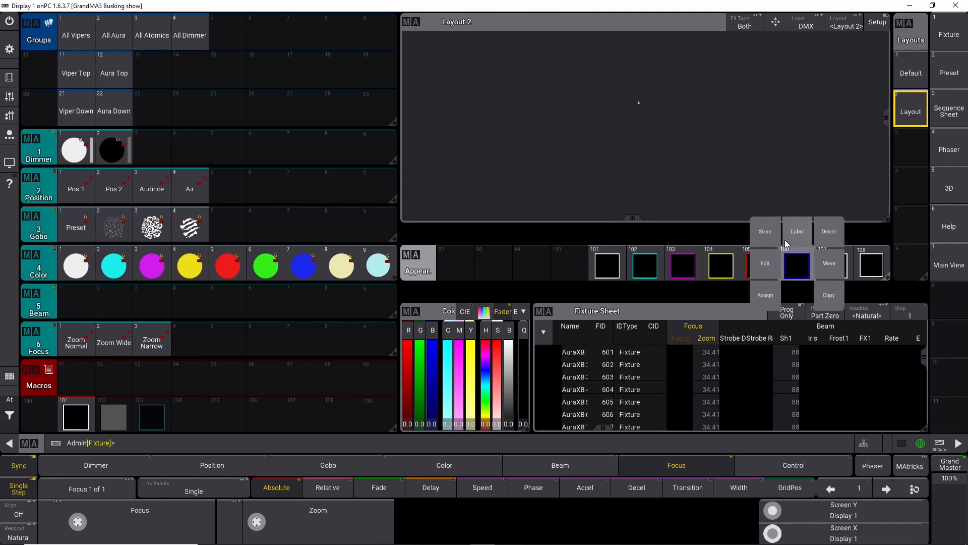
pyautogui.click(765, 263)
pyautogui.moveTo(195, 29); pyautogui.dragTo(221, 50)
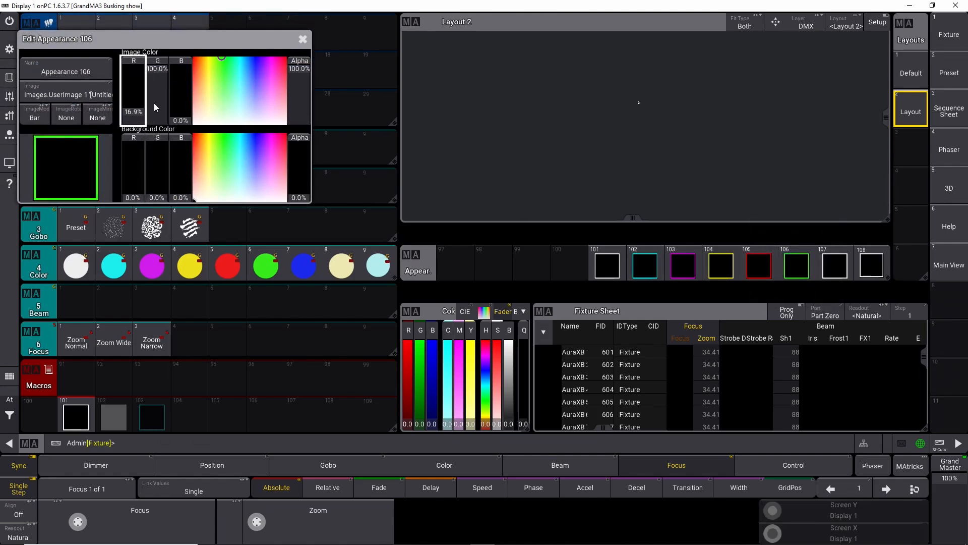
pyautogui.moveTo(139, 118); pyautogui.dragTo(139, 126)
pyautogui.click(314, 46)
# Step: Tint appearance 107's image colour blue
pyautogui.moveTo(833, 266); pyautogui.dragTo(796, 268)
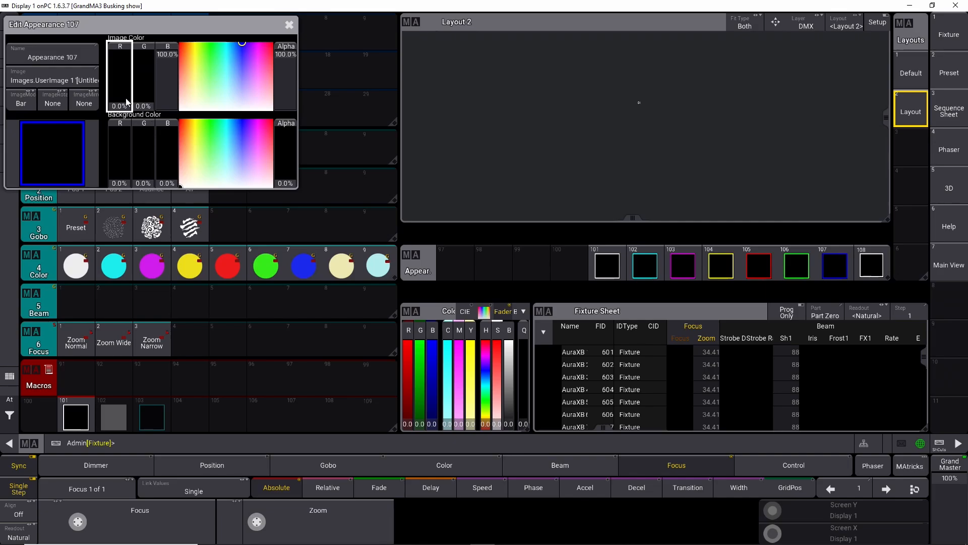
pyautogui.click(289, 25)
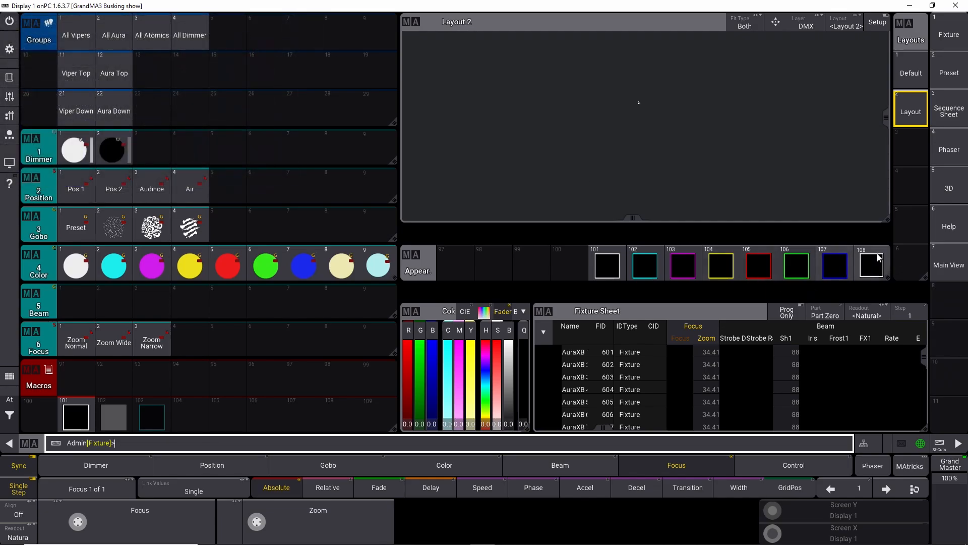
# Step: Tint appearance 108's image colour pale yellow at red 100%, green 94.5% and blue 60%
pyautogui.moveTo(877, 267); pyautogui.dragTo(844, 270)
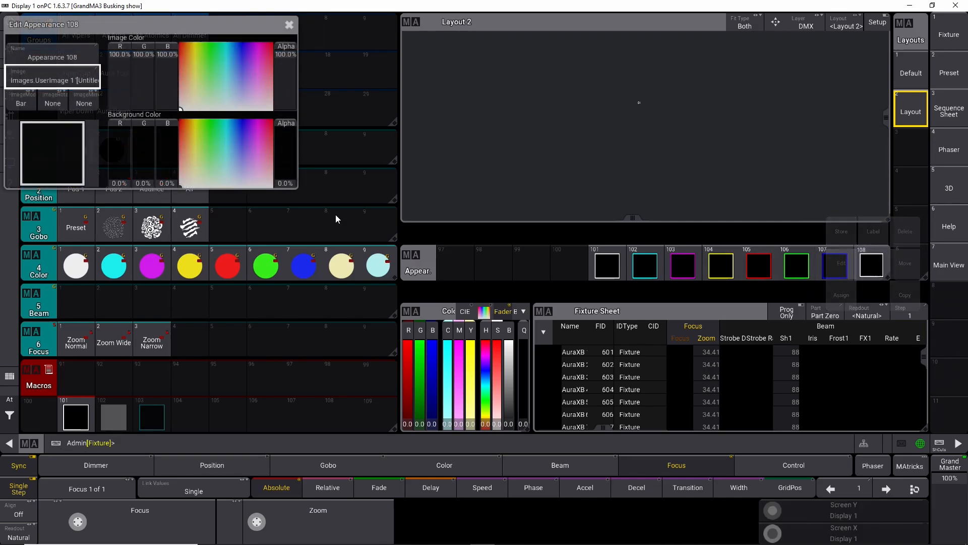
pyautogui.moveTo(192, 65); pyautogui.dragTo(193, 86)
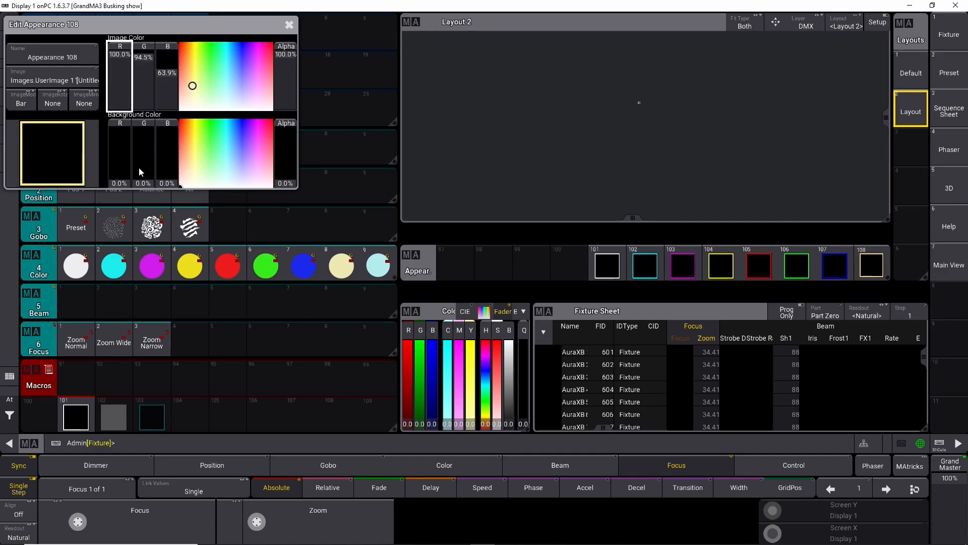
pyautogui.click(120, 167)
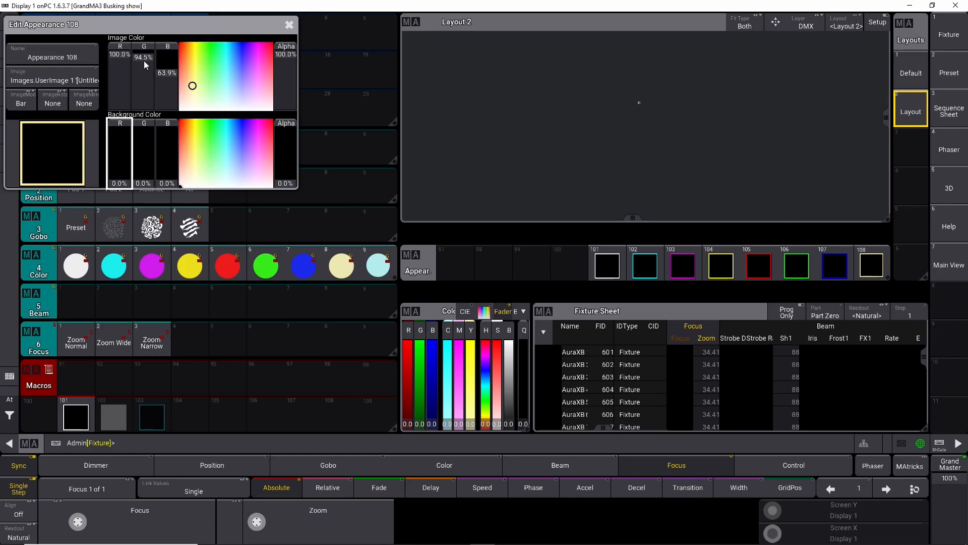
pyautogui.click(144, 103)
pyautogui.moveTo(167, 76); pyautogui.dragTo(167, 109)
pyautogui.moveTo(121, 56); pyautogui.dragTo(124, 110)
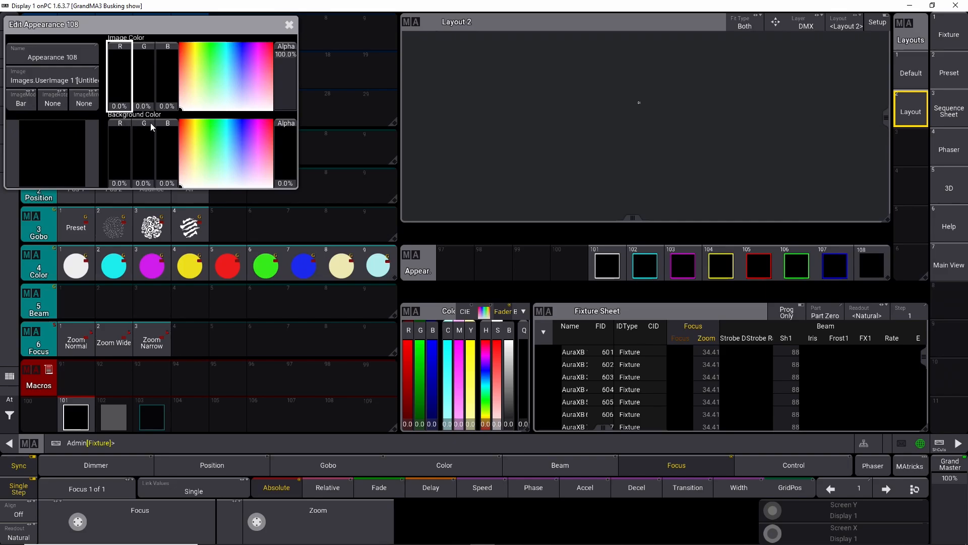
pyautogui.moveTo(204, 45); pyautogui.dragTo(193, 84)
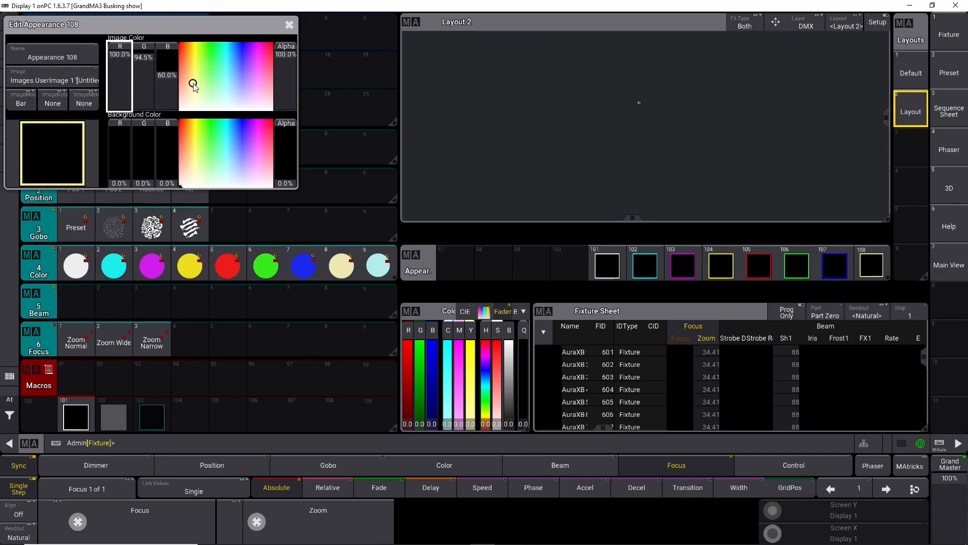
pyautogui.click(289, 24)
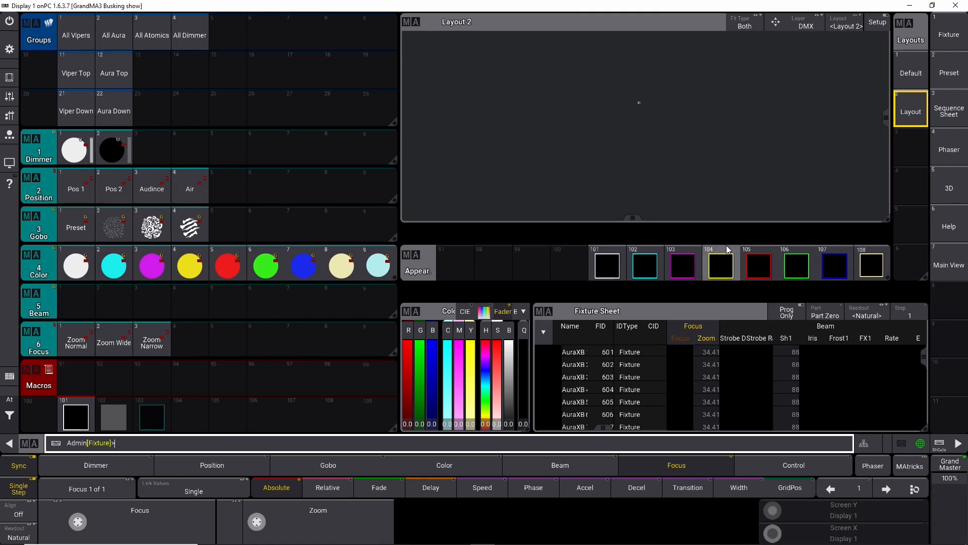
# Step: Tint appearance 109's image colour pale cyan, with red at 69.4% and green and blue at 100%
pyautogui.scroll(-1, 728, 249)
pyautogui.click(462, 274)
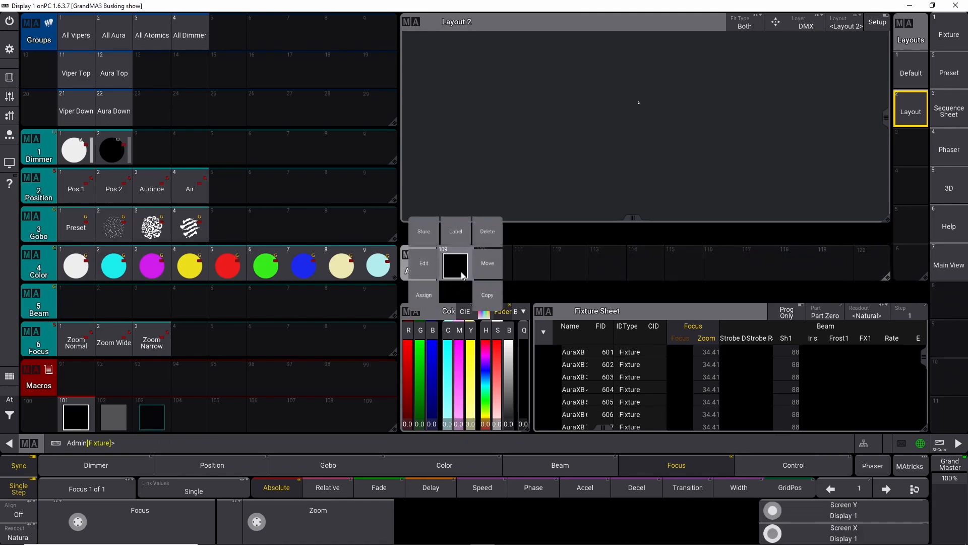
pyautogui.click(426, 263)
pyautogui.moveTo(222, 136)
pyautogui.mouseDown()
pyautogui.moveTo(232, 157)
pyautogui.moveTo(224, 129)
pyautogui.mouseUp()
pyautogui.moveTo(234, 65)
pyautogui.mouseDown()
pyautogui.moveTo(225, 60)
pyautogui.moveTo(226, 87)
pyautogui.mouseUp()
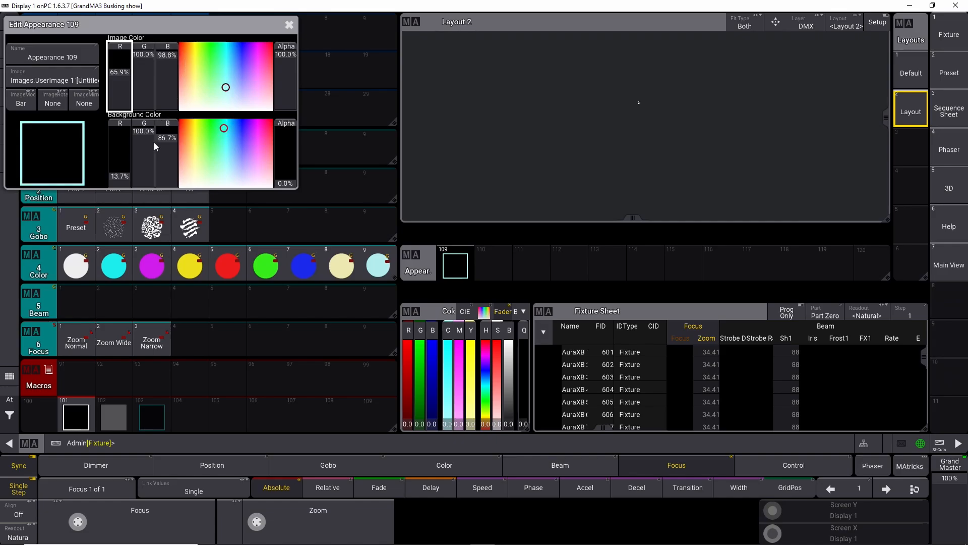
pyautogui.moveTo(163, 54); pyautogui.dragTo(164, 46)
pyautogui.moveTo(118, 73); pyautogui.dragTo(118, 70)
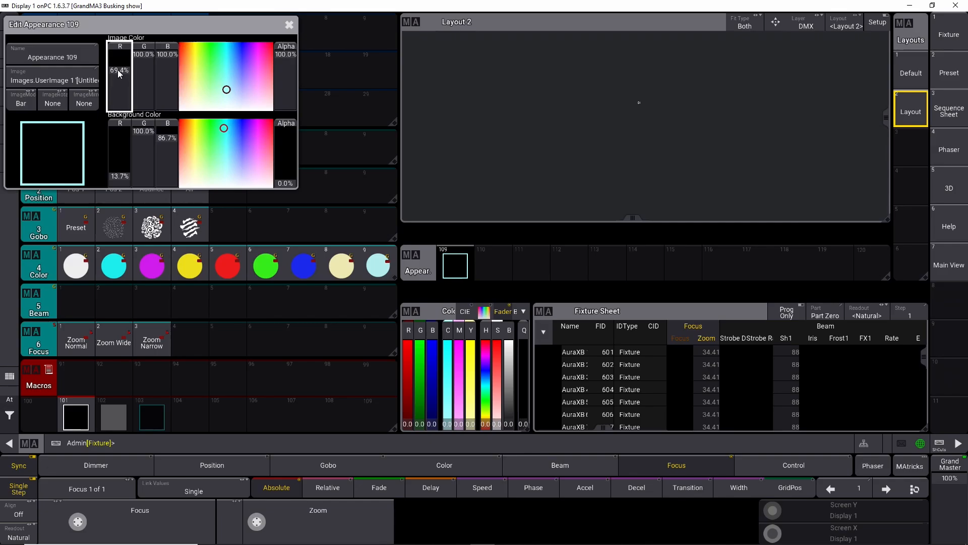
pyautogui.click(289, 25)
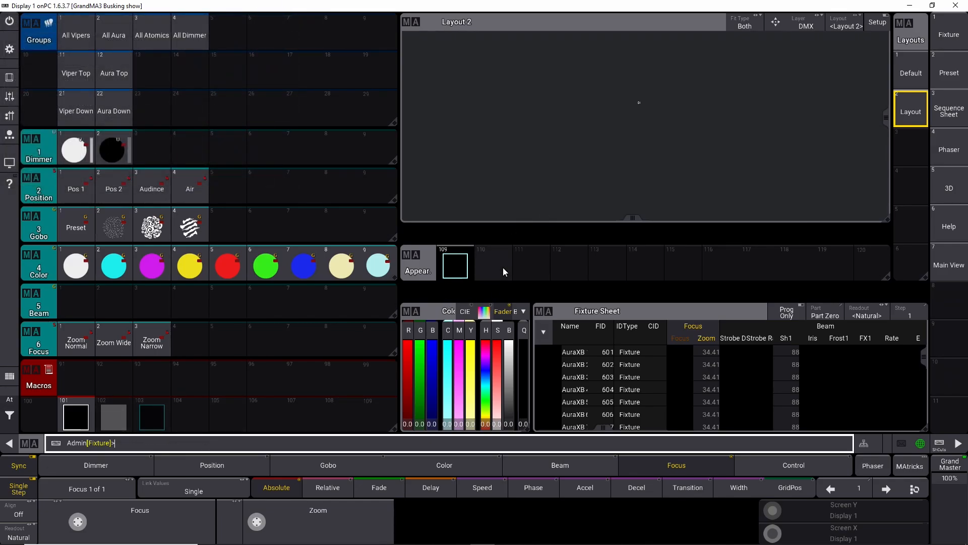
# Step: Store macros 104 thru 109 and run macro 101 to apply the framed appearances to the macros
pyautogui.click(80, 416)
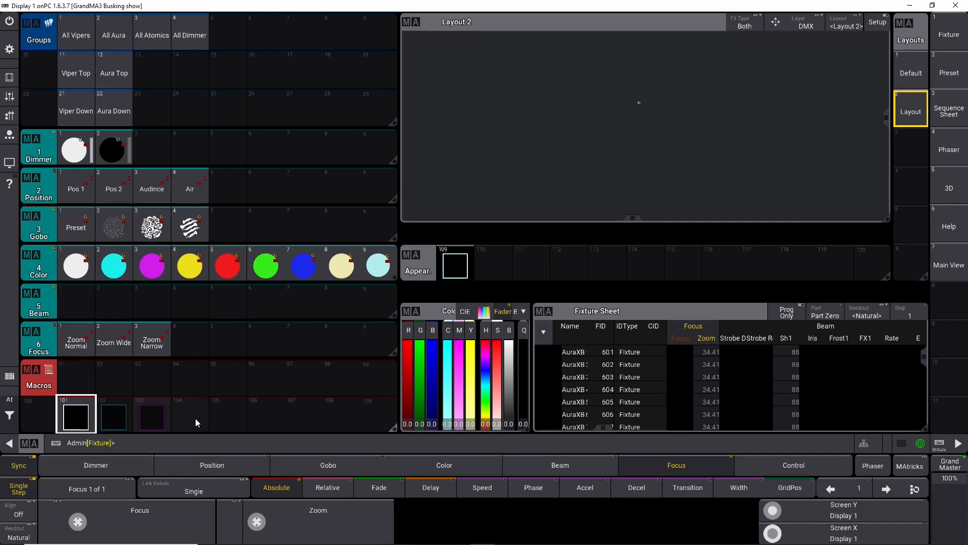
pyautogui.click(177, 446)
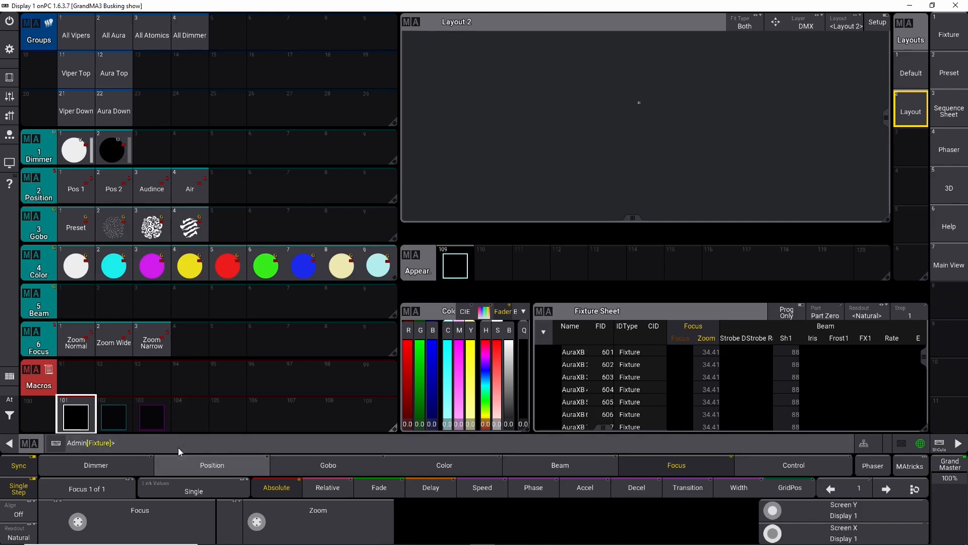
pyautogui.write('sto')
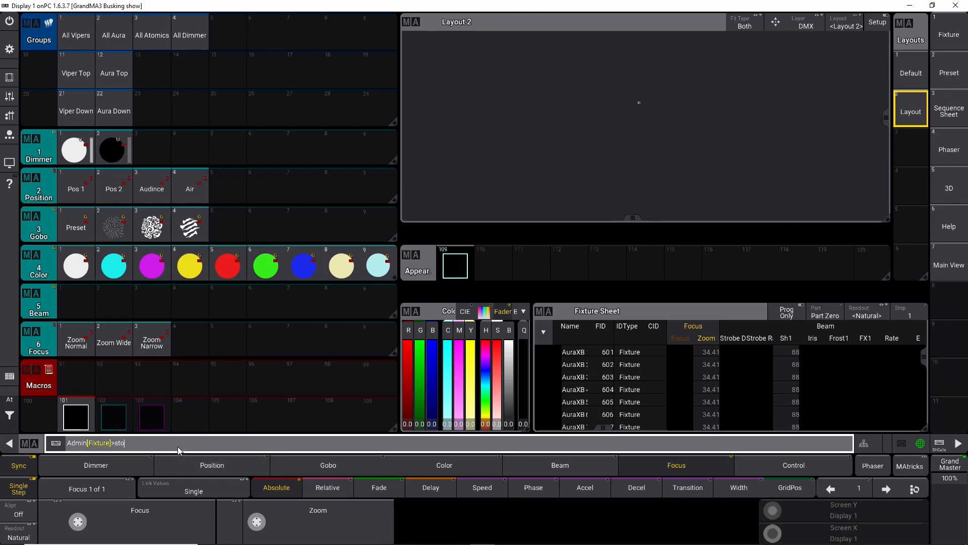
pyautogui.write('re ma')
pyautogui.write('cro 104 thru 109')
pyautogui.press('Return')
pyautogui.click(83, 425)
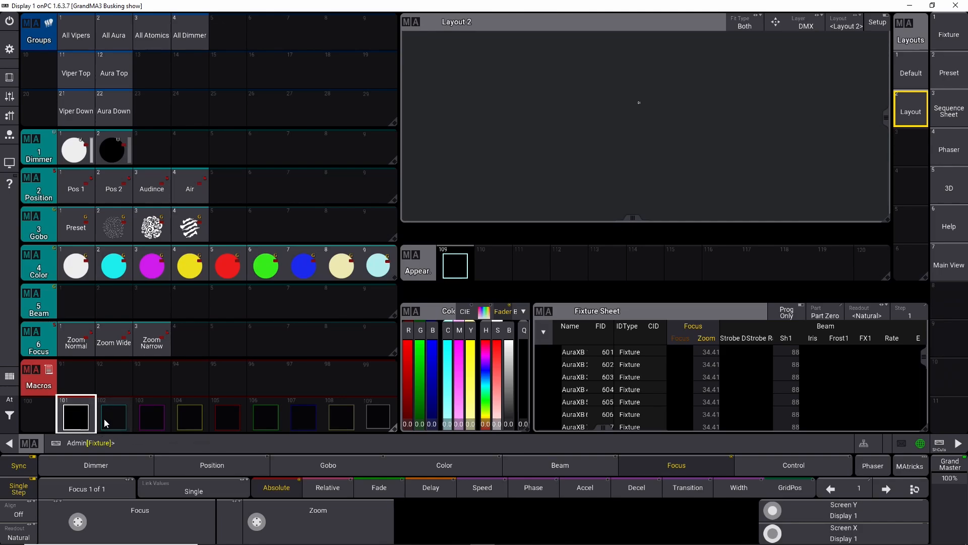
# Step: Edit macro 101's first line to assign appearance 101 thru 109 at macro 101 thru 109
pyautogui.click(87, 404)
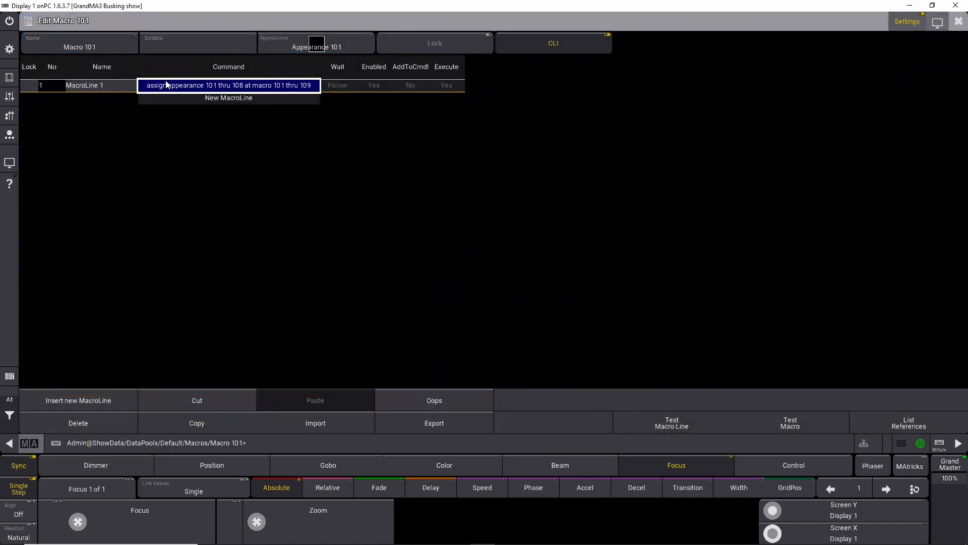
pyautogui.click(166, 84)
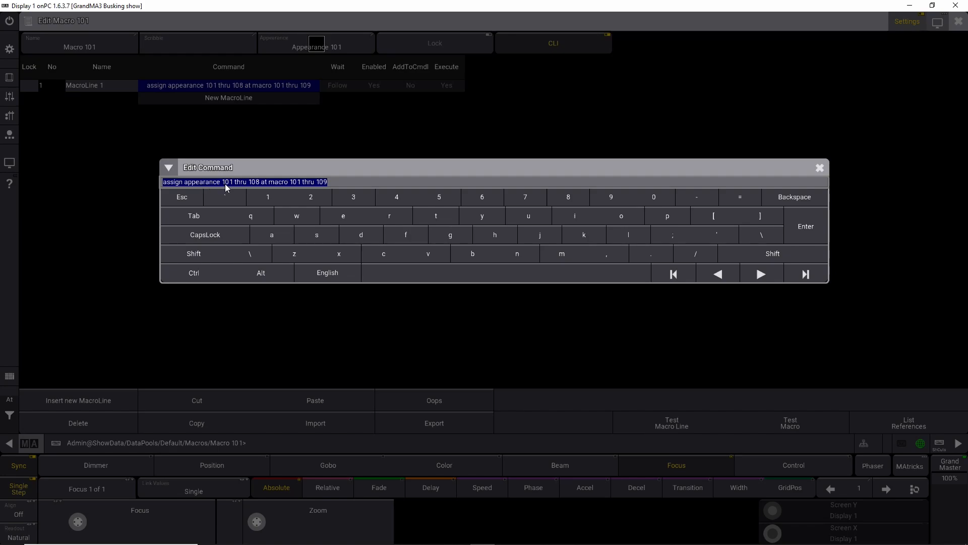
pyautogui.click(258, 182)
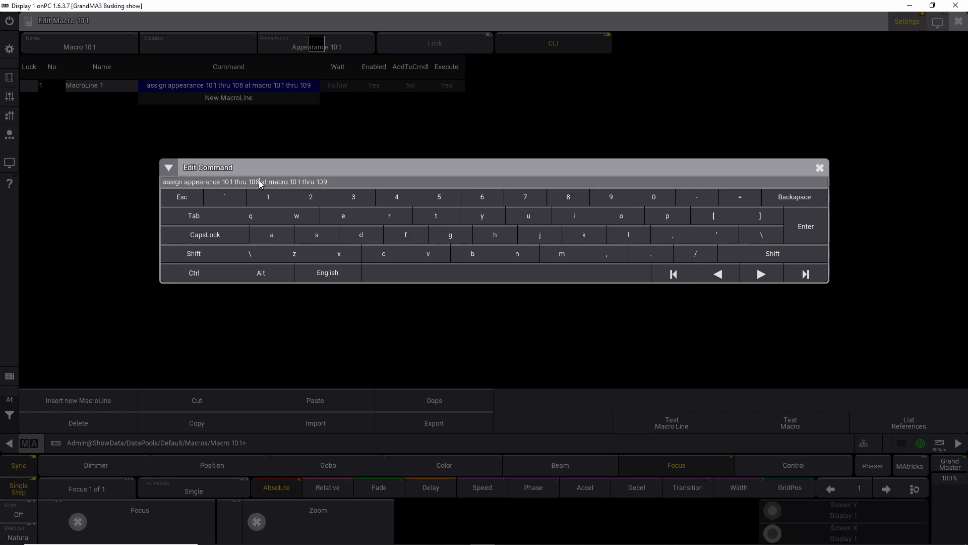
pyautogui.press('BackSpace')
pyautogui.write('9')
pyautogui.click(806, 230)
pyautogui.click(958, 22)
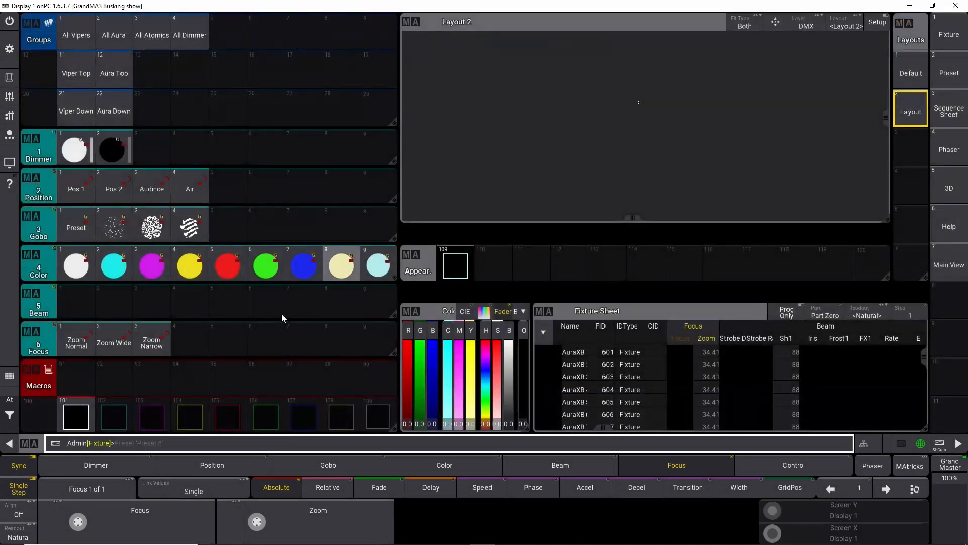
# Step: Add a second macro line to macro 101
pyautogui.rightClick(76, 414)
pyautogui.click(183, 101)
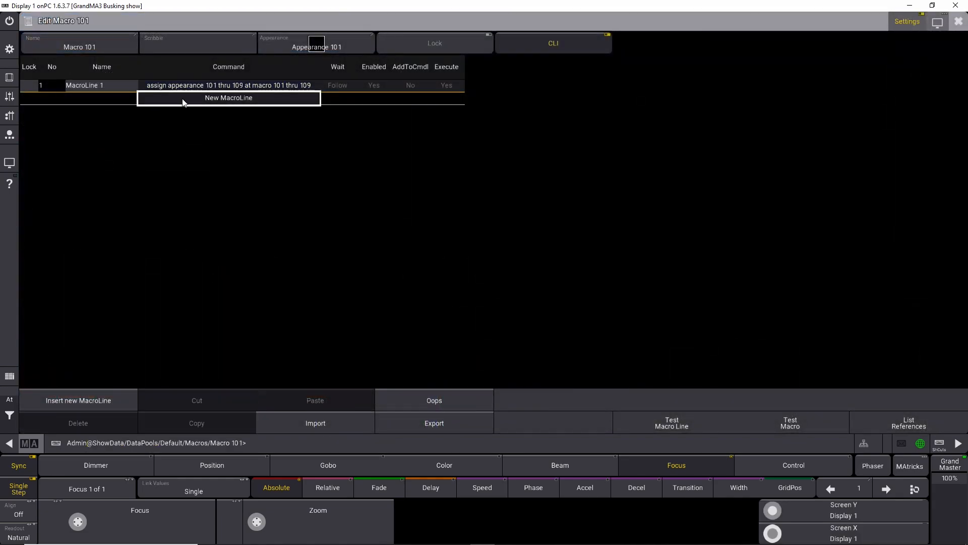
pyautogui.click(182, 101)
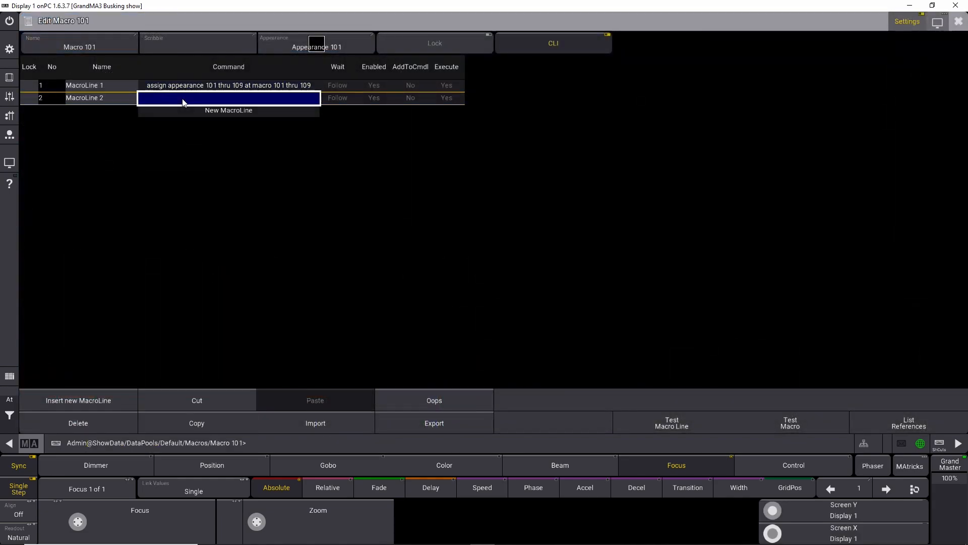
# Step: Set the second line's command to Assign appearance 201 at macro 101, close the editor and run macro 101
pyautogui.click(183, 98)
pyautogui.write('Ass')
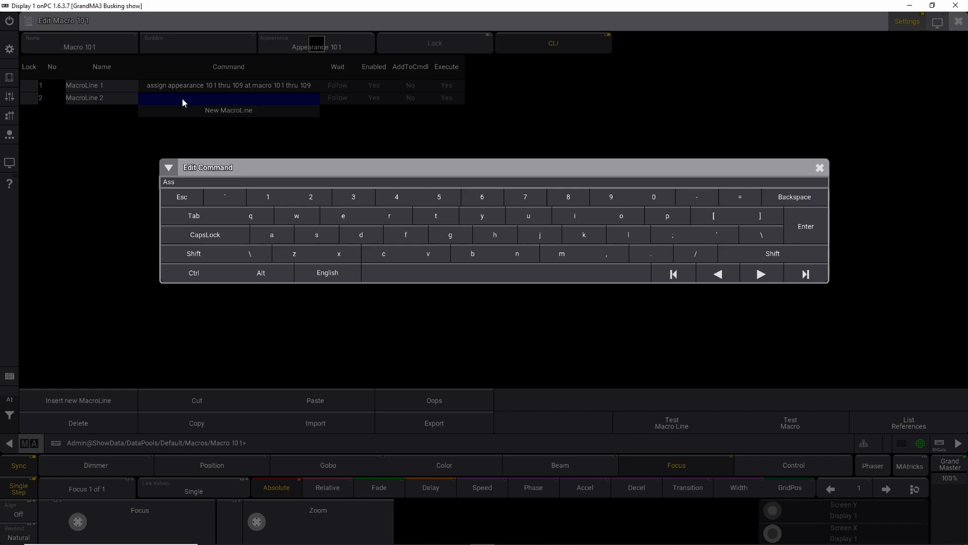
pyautogui.write('ign appearanvce')
pyautogui.write('ce 1')
pyautogui.press('BackSpace')
pyautogui.write('201 at macro 101')
pyautogui.press('Return')
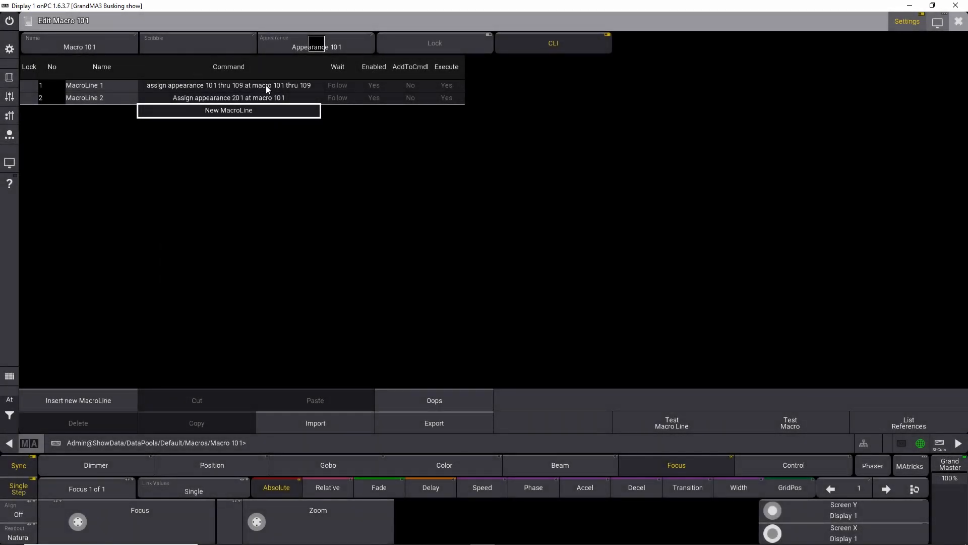
pyautogui.click(181, 97)
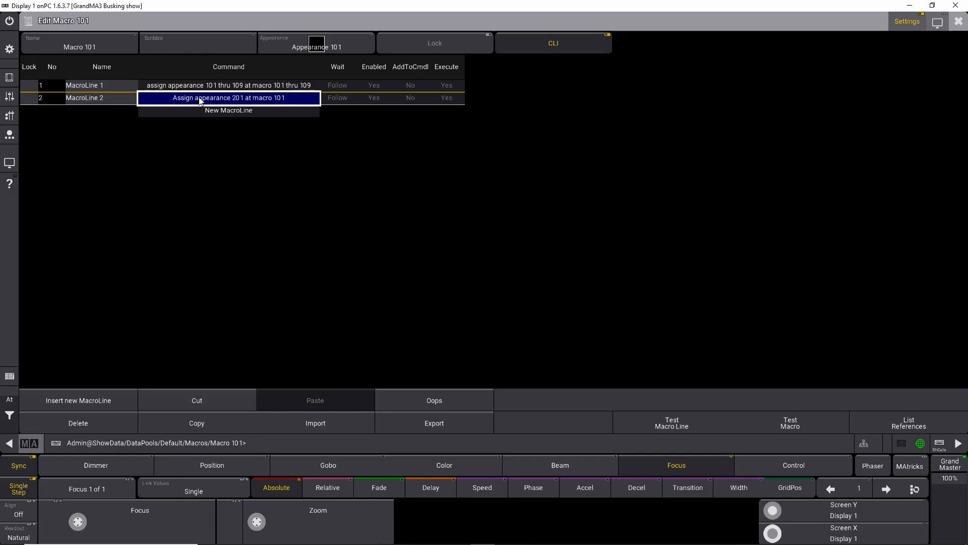
pyautogui.click(959, 22)
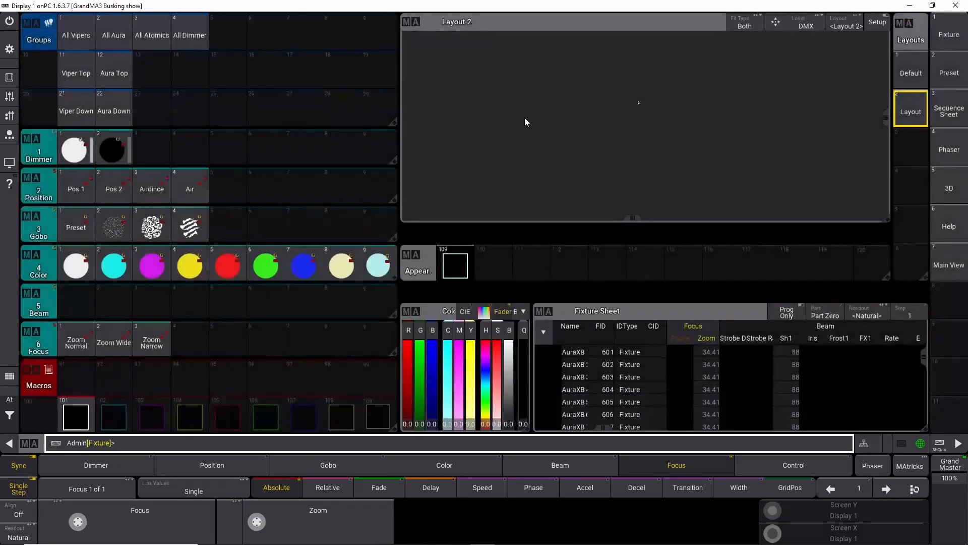
pyautogui.click(75, 415)
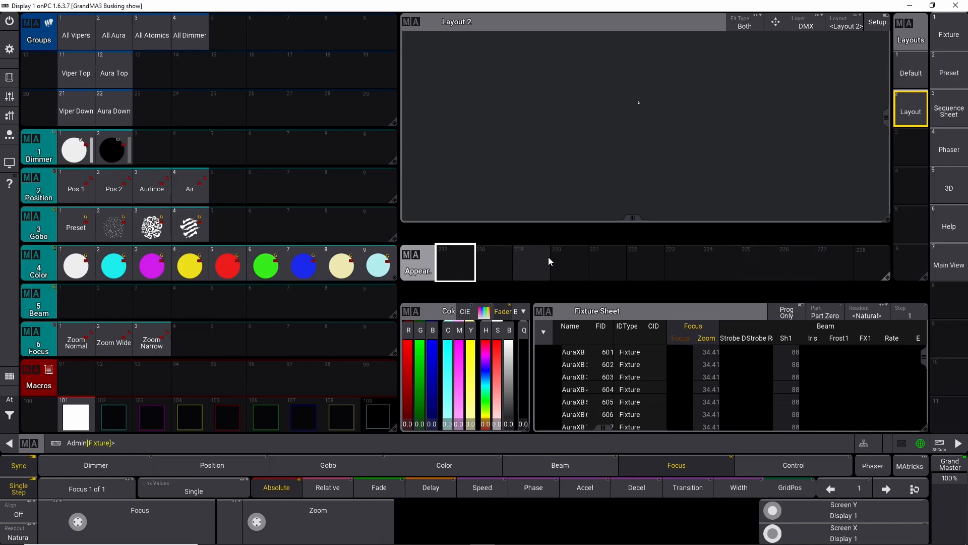
# Step: Copy appearance 201 to appearances 203 thru 209 from the command line and recall the command
pyautogui.scroll(1, 549, 257)
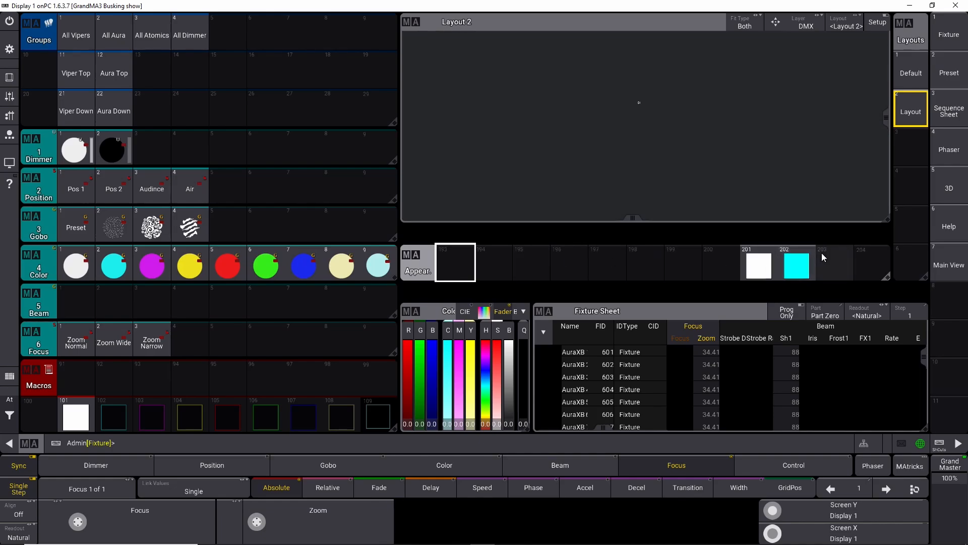
pyautogui.click(413, 443)
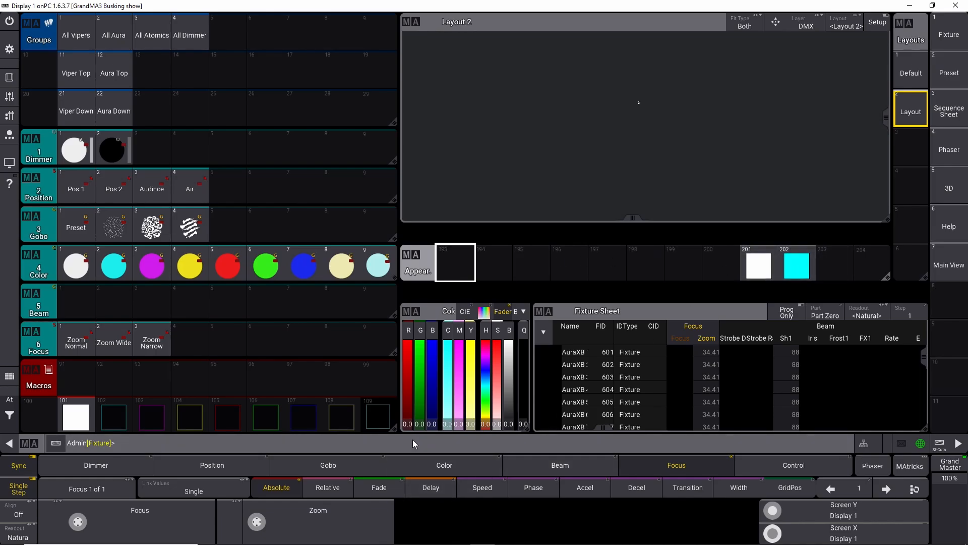
pyautogui.write('copy ma')
pyautogui.press('BackSpace')
pyautogui.write('ppearance')
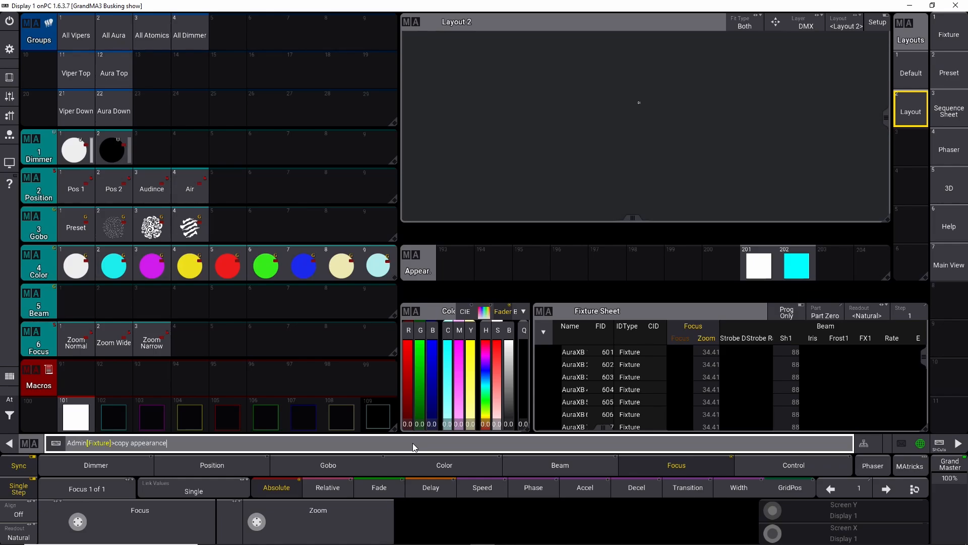
pyautogui.write(' 20 1 at appereance')
pyautogui.write('203 thru 209')
pyautogui.press('Return')
pyautogui.press('Up')
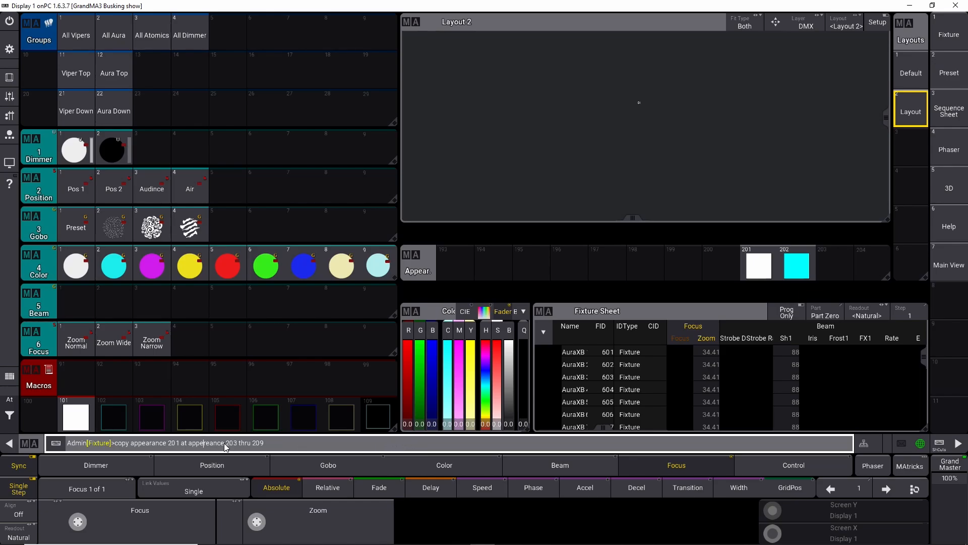
# Step: Correct and run the command copying appearance 201 to appearances 203 thru 209
pyautogui.press('BackSpace')
pyautogui.press('BackSpace')
pyautogui.press('BackSpace')
pyautogui.press('BackSpace')
pyautogui.write('ance')
pyautogui.press('Return')
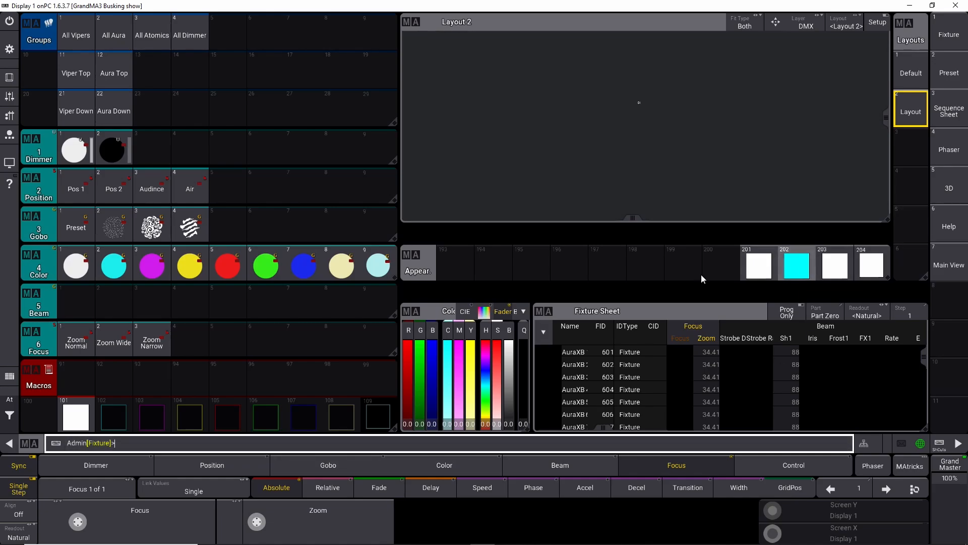
# Step: Edit appearance 203 and set its image color to magenta
pyautogui.click(836, 267)
pyautogui.click(821, 276)
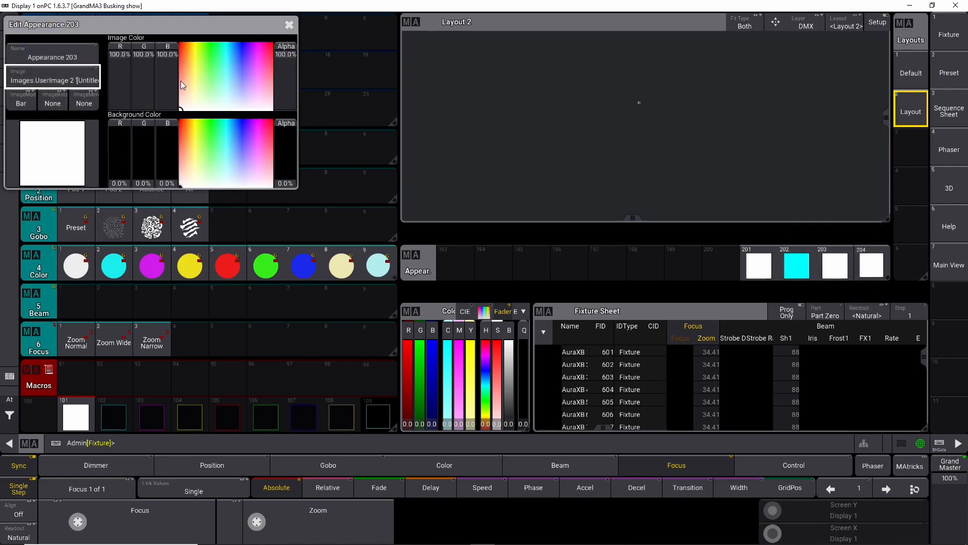
pyautogui.moveTo(226, 48); pyautogui.dragTo(257, 43)
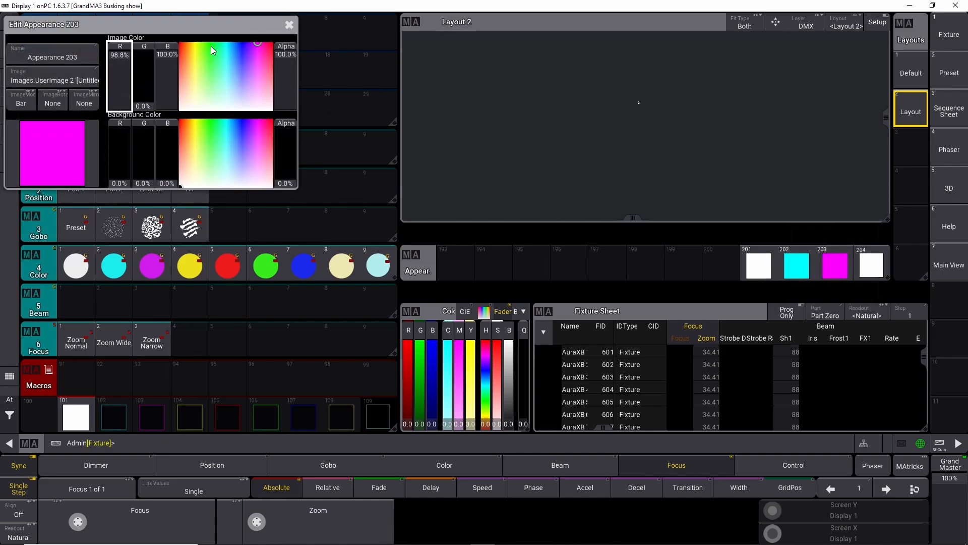
pyautogui.moveTo(125, 57); pyautogui.dragTo(134, 46)
pyautogui.click(288, 26)
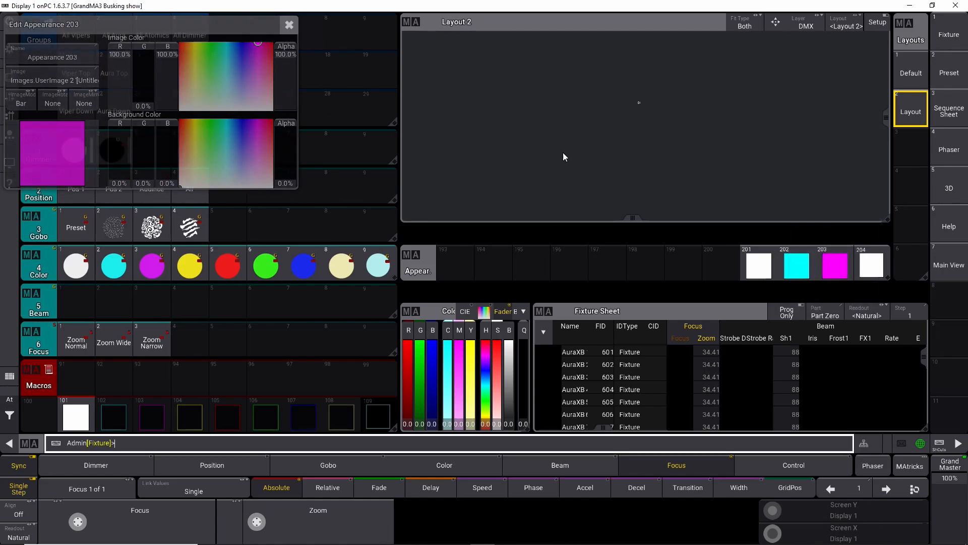
# Step: Edit appearance 204 and set its image color to yellow
pyautogui.rightClick(871, 264)
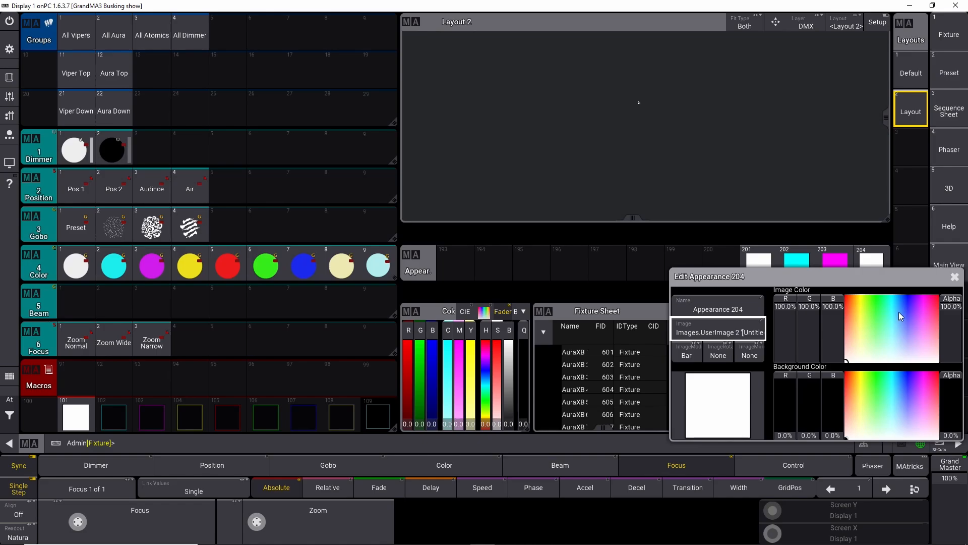
pyautogui.moveTo(879, 301); pyautogui.dragTo(807, 302)
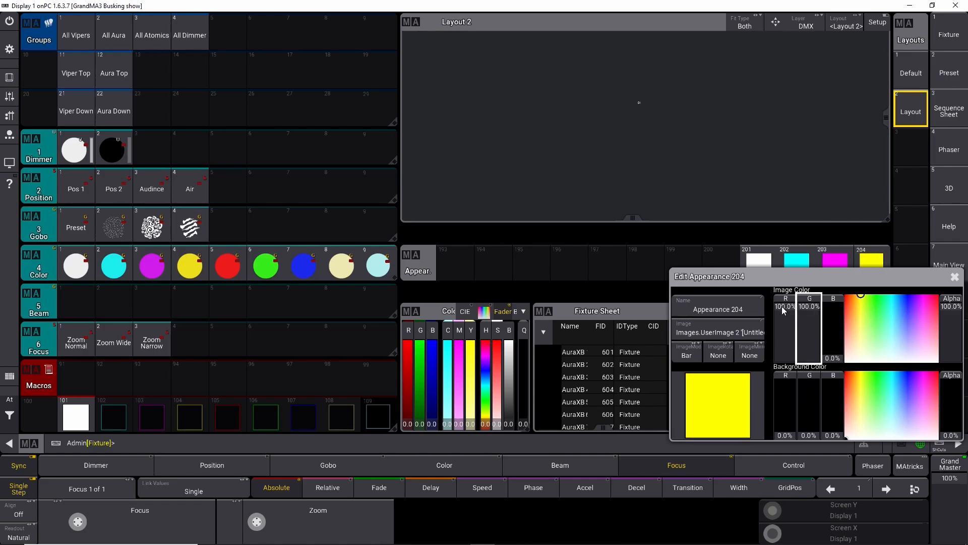
pyautogui.click(955, 276)
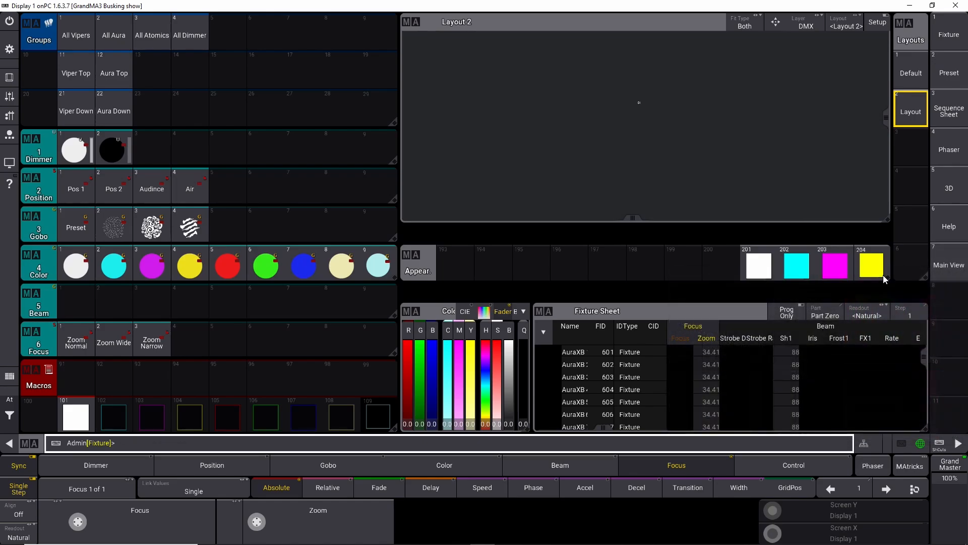
# Step: Edit appearance 205 and set its image color to red
pyautogui.scroll(-1, 680, 267)
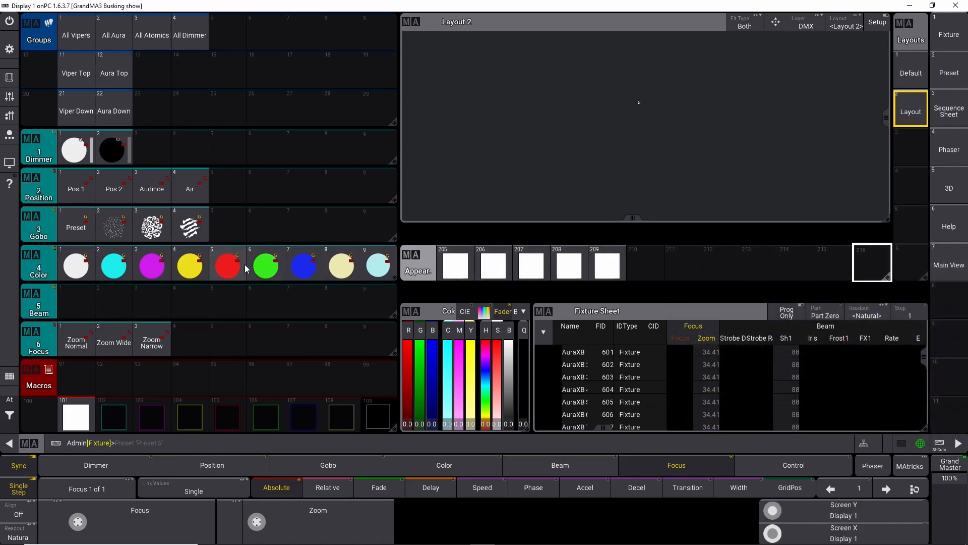
pyautogui.click(455, 265)
pyautogui.click(688, 330)
pyautogui.click(648, 299)
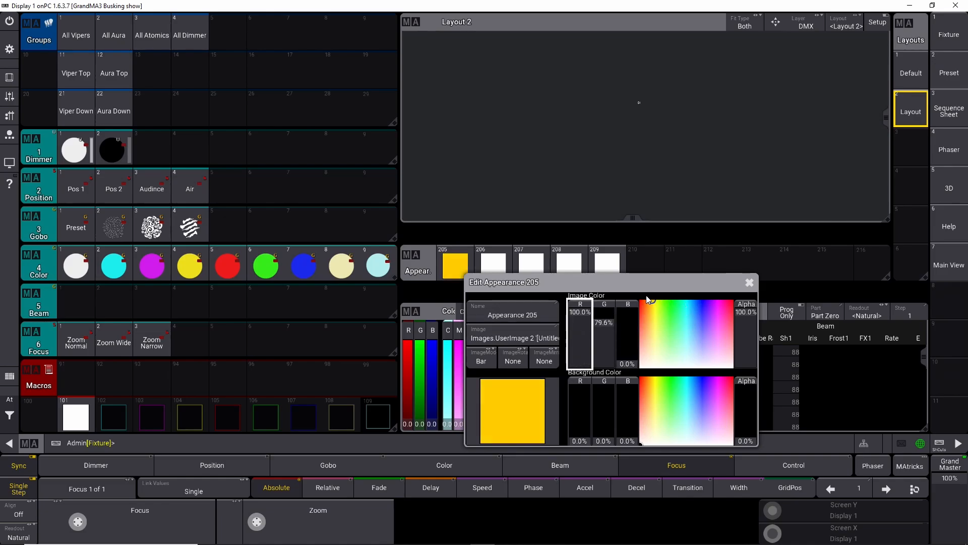
pyautogui.moveTo(646, 295); pyautogui.dragTo(639, 297)
pyautogui.click(749, 284)
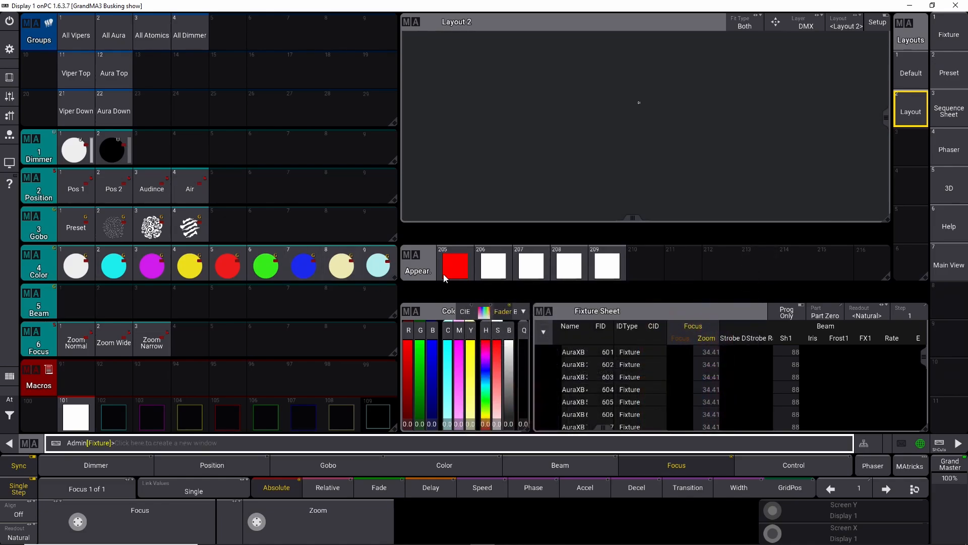
# Step: Edit appearance 206 and set its image color to pure green with red at 0%
pyautogui.click(489, 267)
pyautogui.click(489, 268)
pyautogui.click(691, 295)
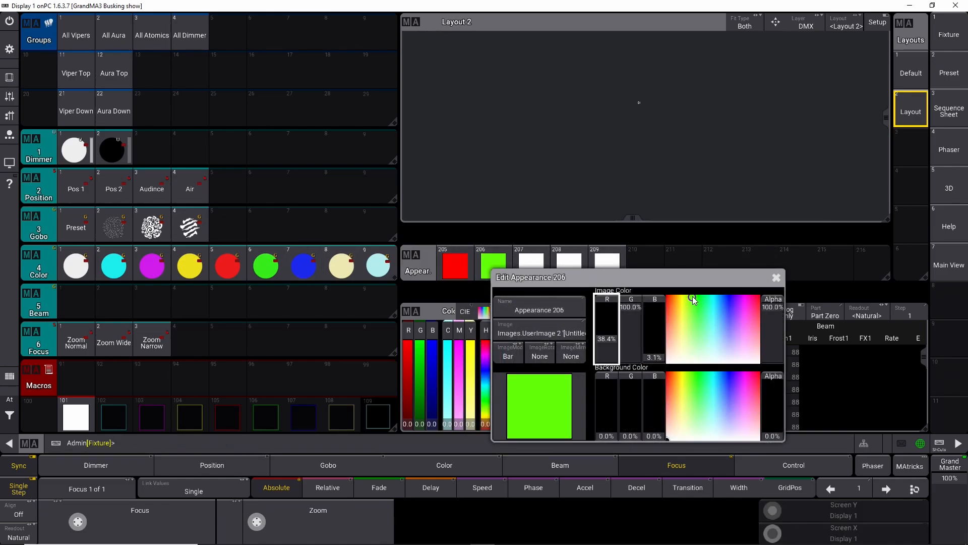
pyautogui.moveTo(611, 339); pyautogui.dragTo(615, 373)
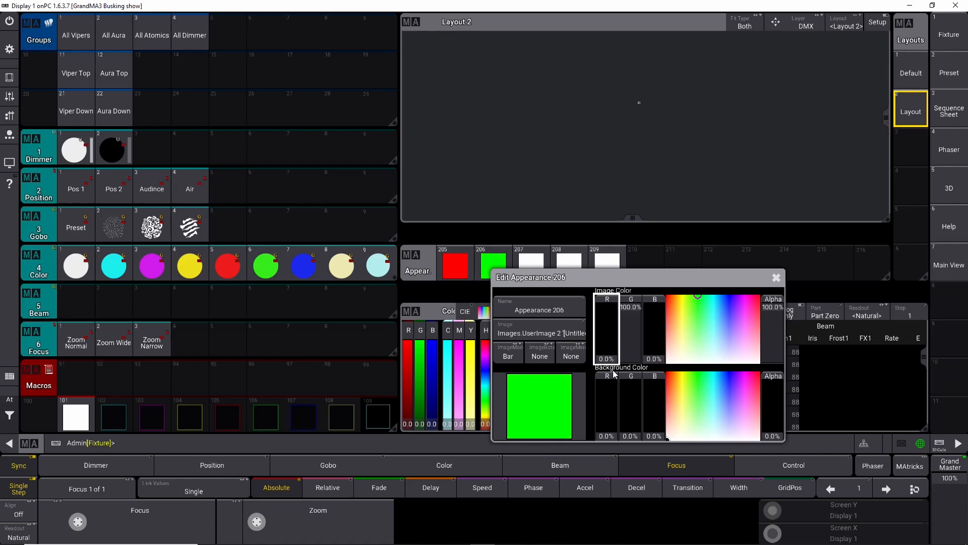
pyautogui.click(777, 279)
# Step: Edit appearance 207 and set its image color to blue
pyautogui.click(527, 269)
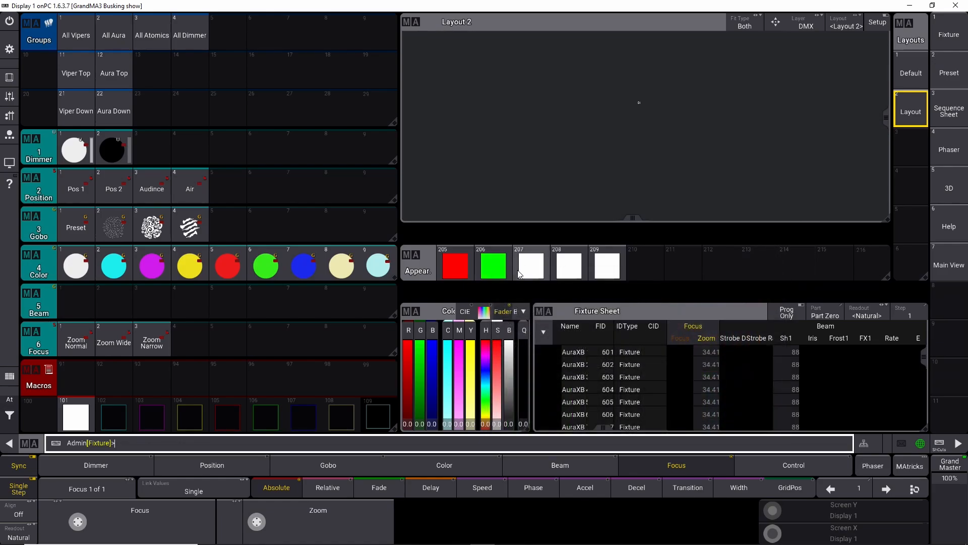
pyautogui.click(527, 272)
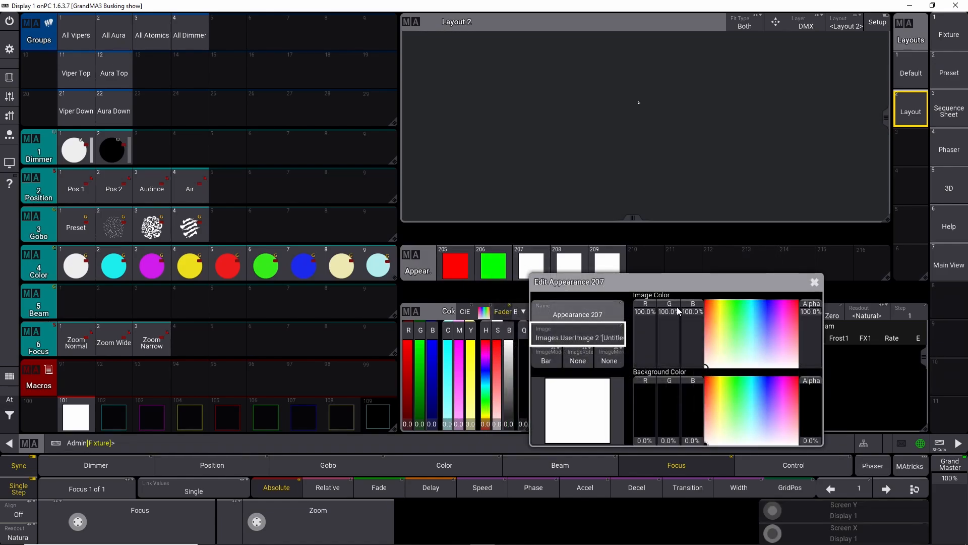
pyautogui.click(768, 301)
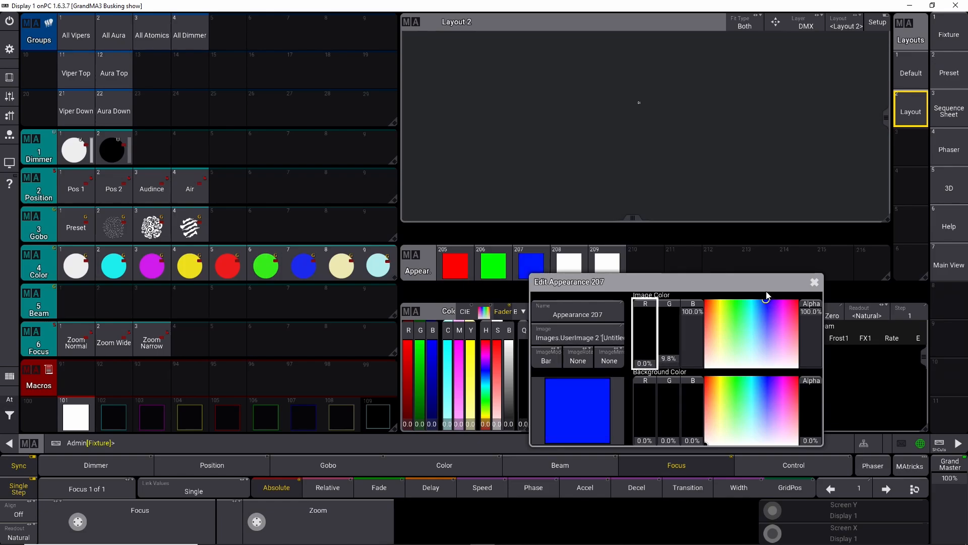
pyautogui.click(815, 282)
# Step: Edit appearance 208 and set its image color to a pale yellow
pyautogui.click(562, 273)
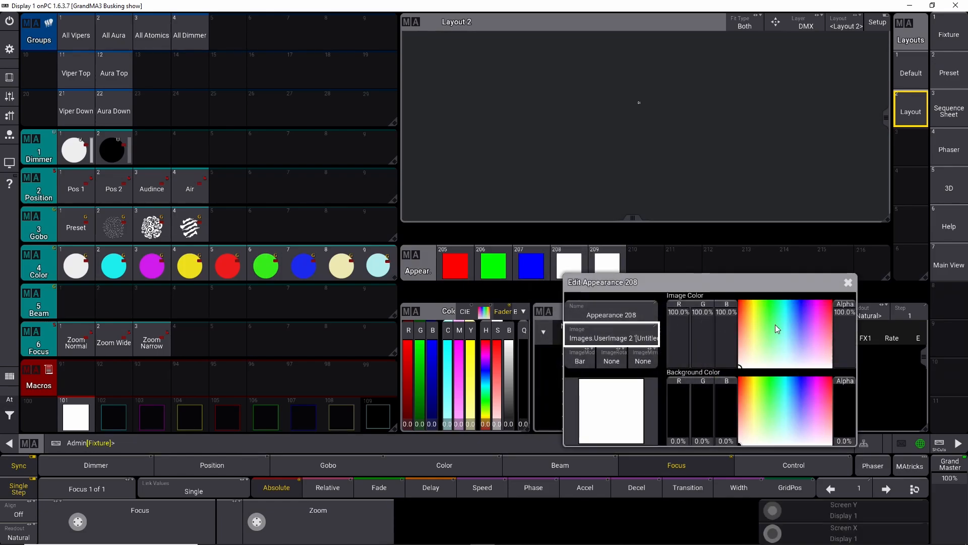
pyautogui.click(754, 338)
pyautogui.moveTo(754, 338)
pyautogui.mouseDown()
pyautogui.moveTo(760, 350)
pyautogui.moveTo(757, 339)
pyautogui.mouseUp()
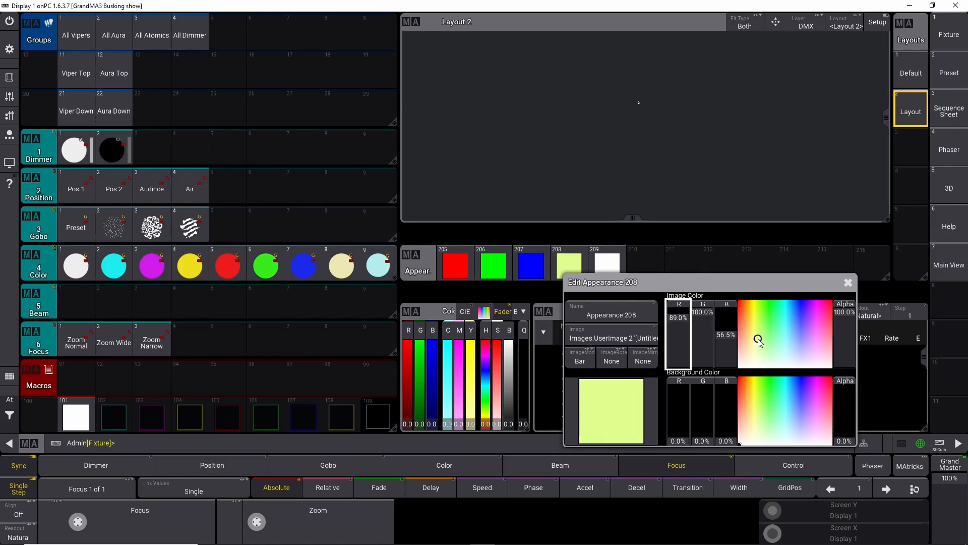
pyautogui.click(848, 283)
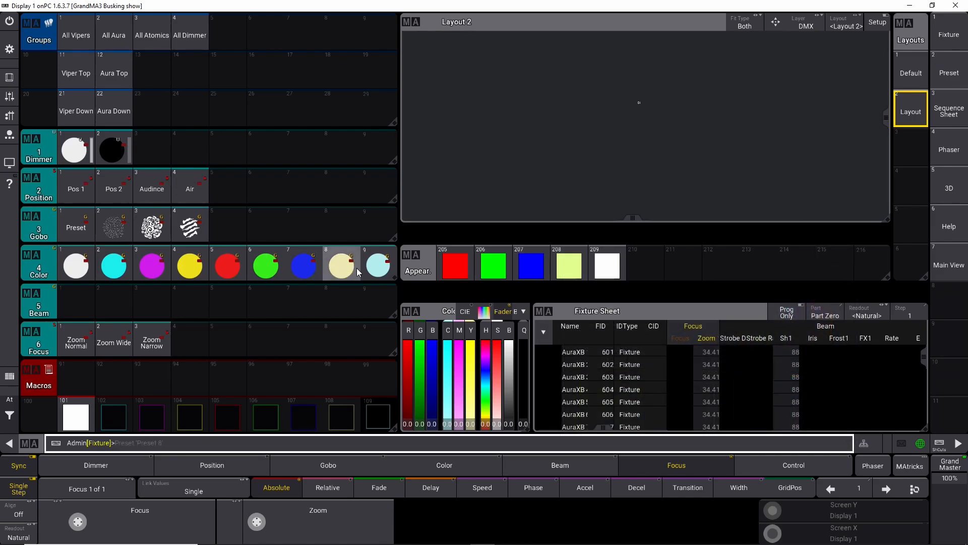
# Step: Open appearance 108 and enter 95 as its green image color value
pyautogui.scroll(2, 589, 265)
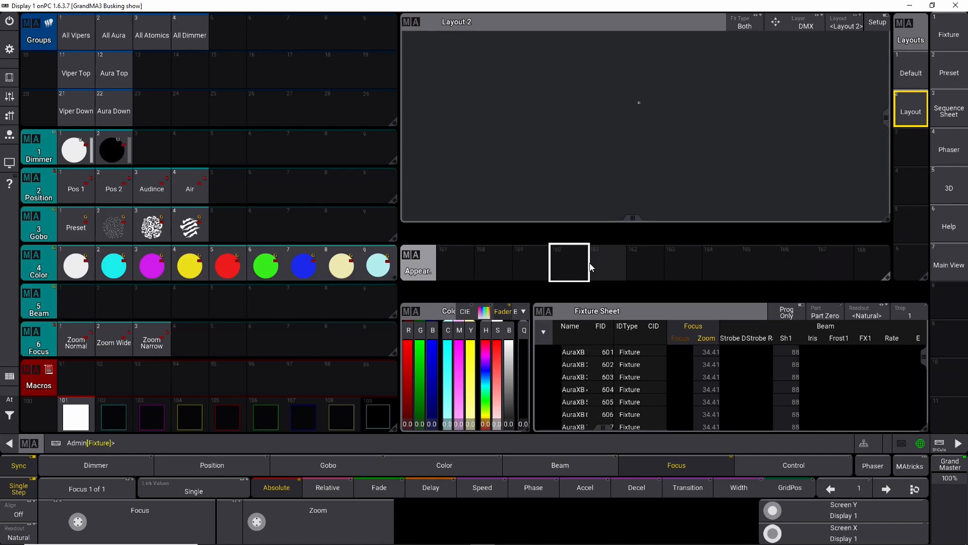
pyautogui.scroll(4, 590, 265)
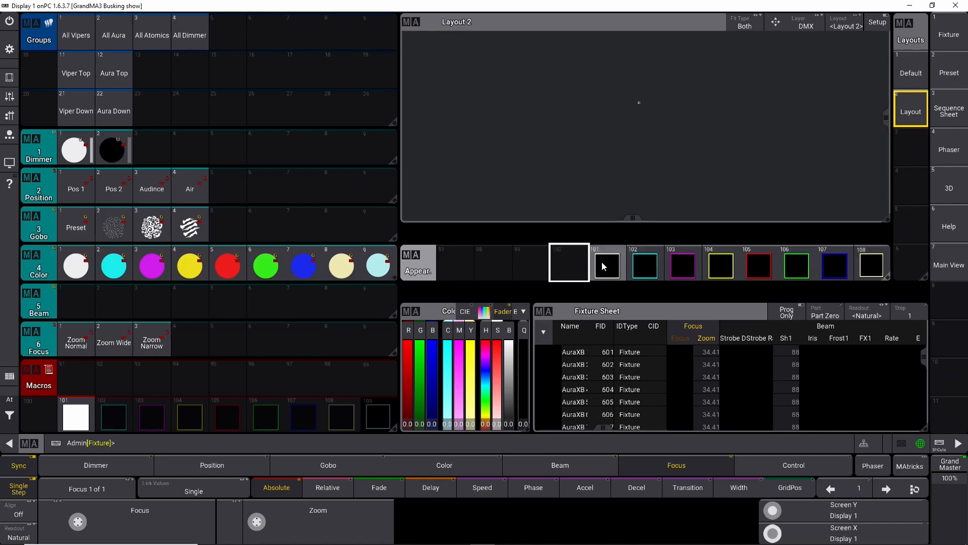
pyautogui.click(874, 260)
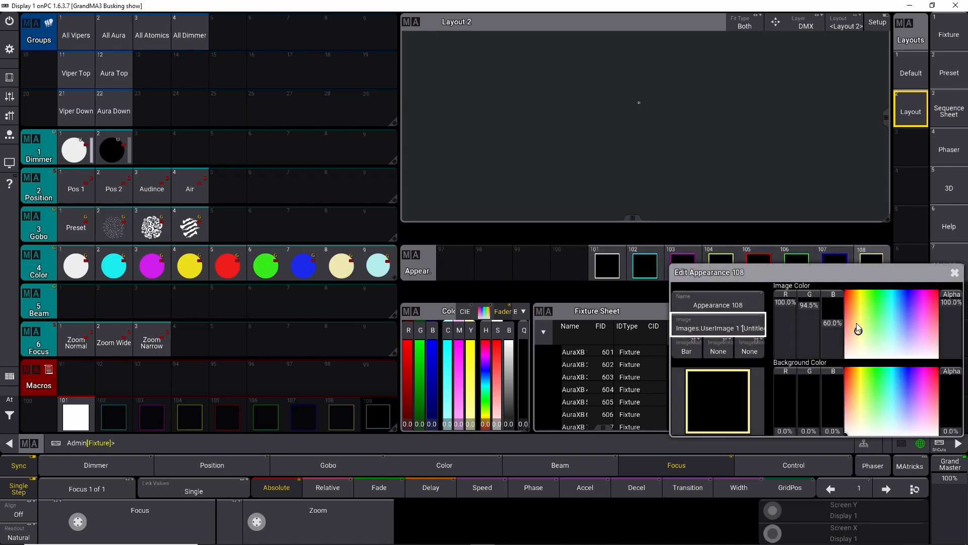
pyautogui.click(808, 333)
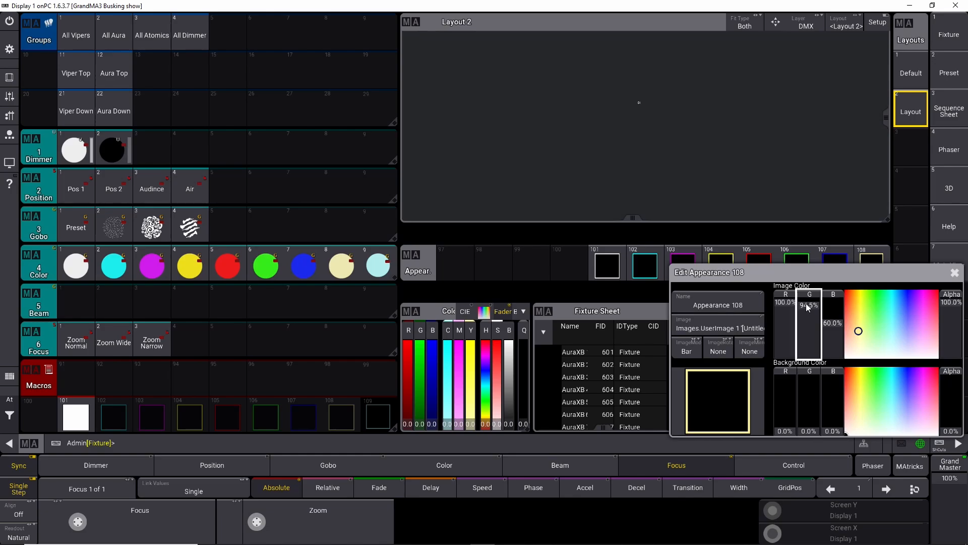
pyautogui.click(623, 315)
pyautogui.click(597, 338)
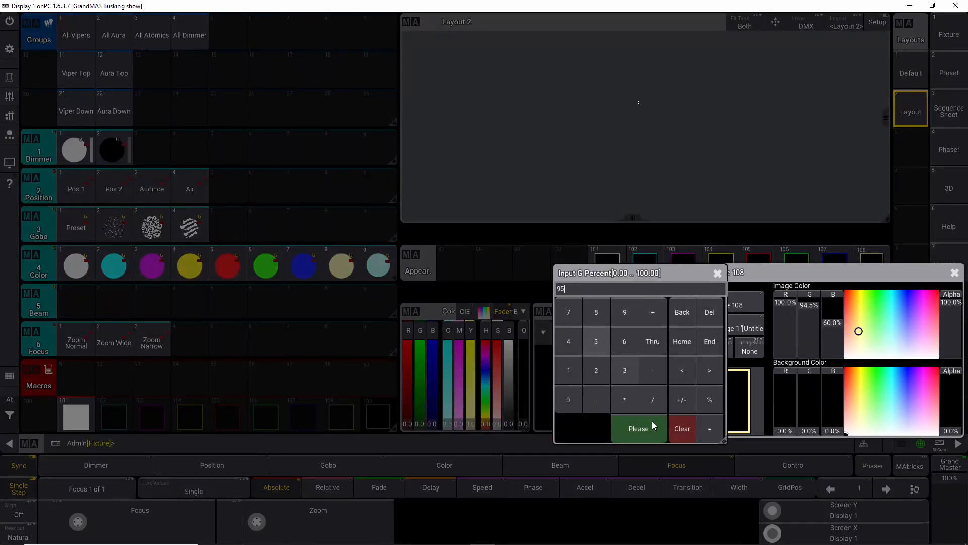
pyautogui.click(651, 426)
pyautogui.click(810, 305)
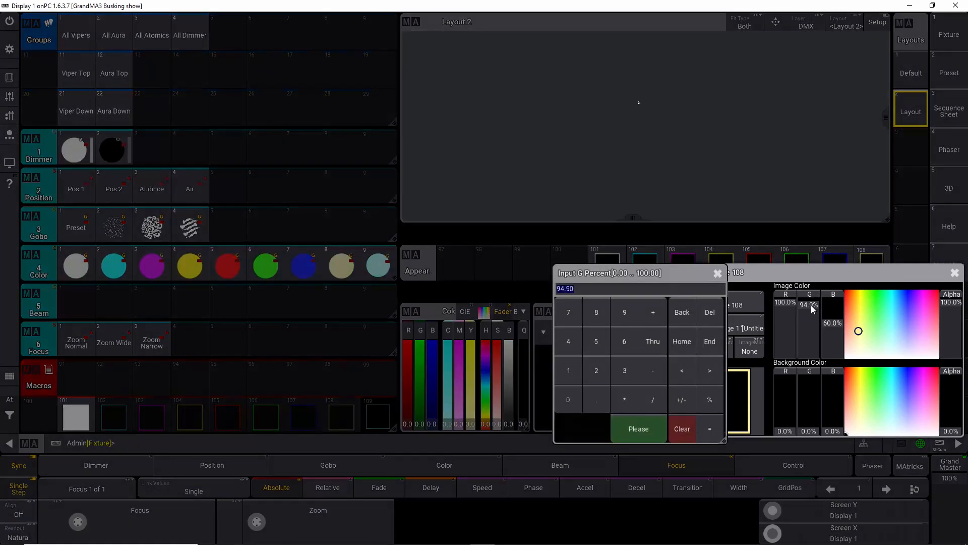
pyautogui.click(624, 314)
pyautogui.click(605, 340)
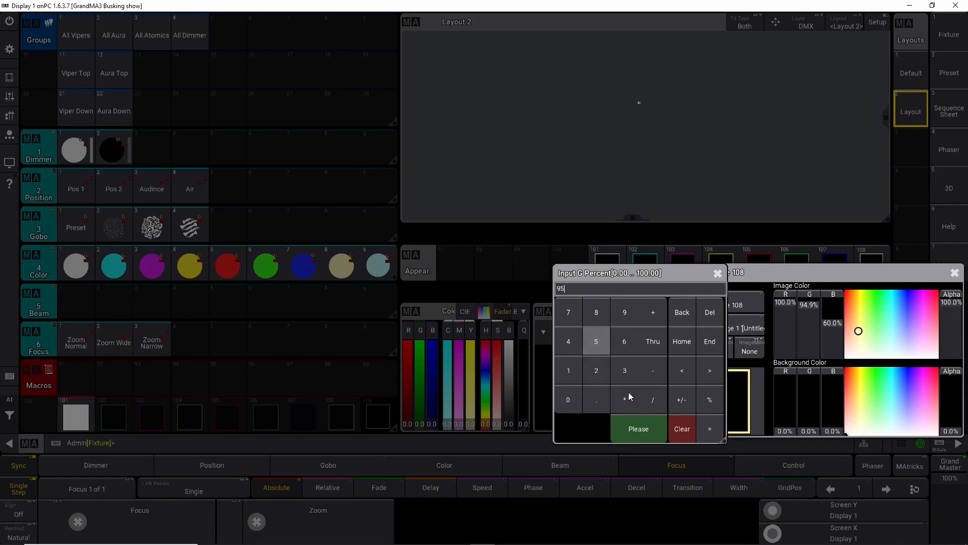
pyautogui.click(646, 424)
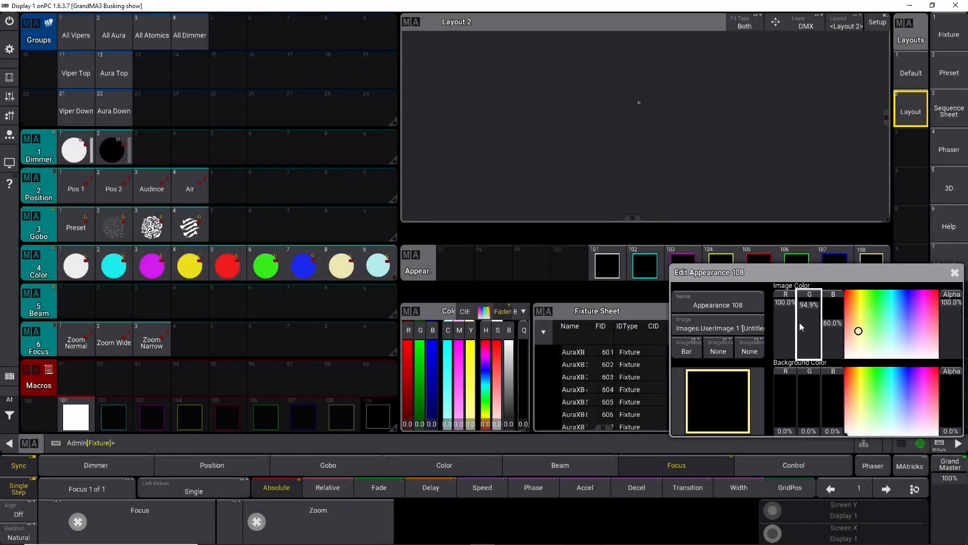
pyautogui.click(955, 272)
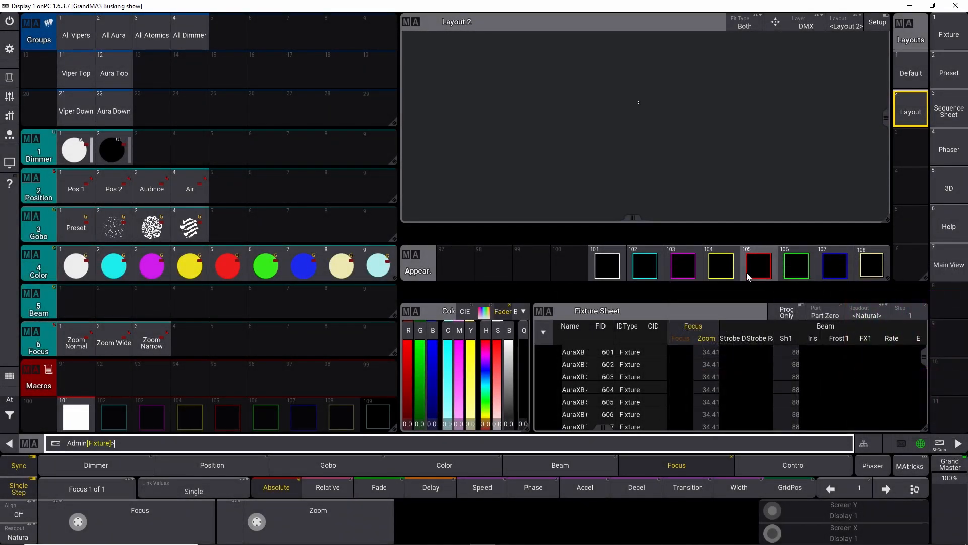
# Step: Set appearance 208's image color to red 100%, green 95% and blue 60%
pyautogui.scroll(-6, 746, 272)
pyautogui.scroll(-3, 744, 271)
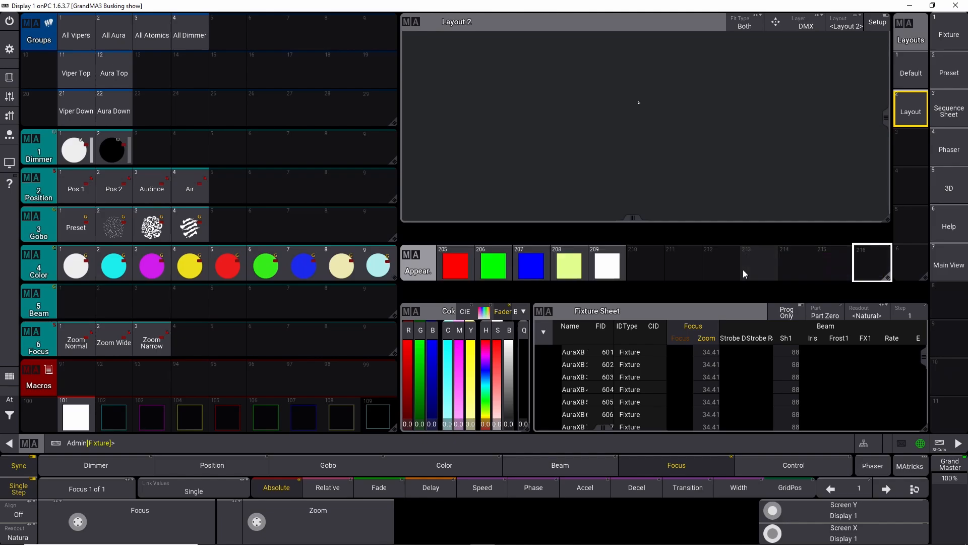
pyautogui.rightClick(564, 268)
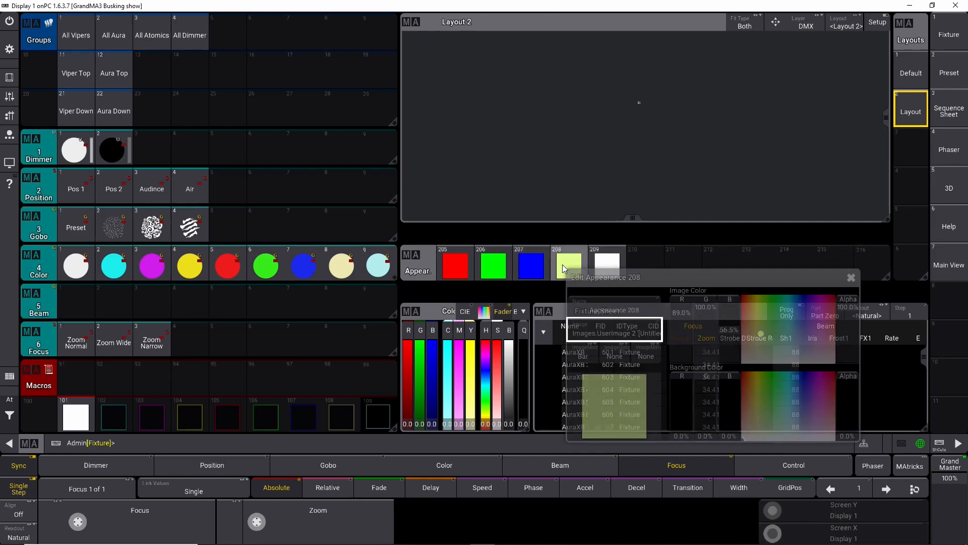
pyautogui.click(689, 310)
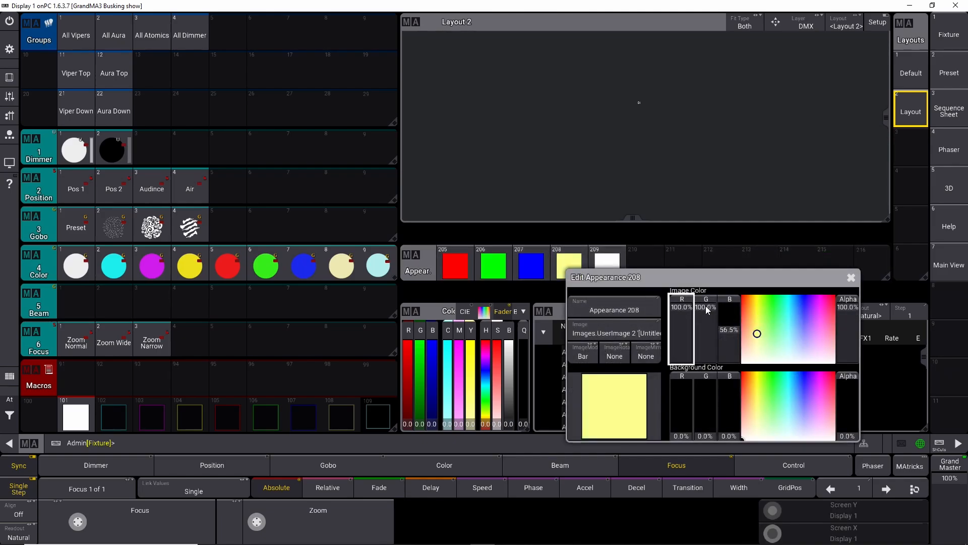
pyautogui.click(707, 310)
pyautogui.write('95')
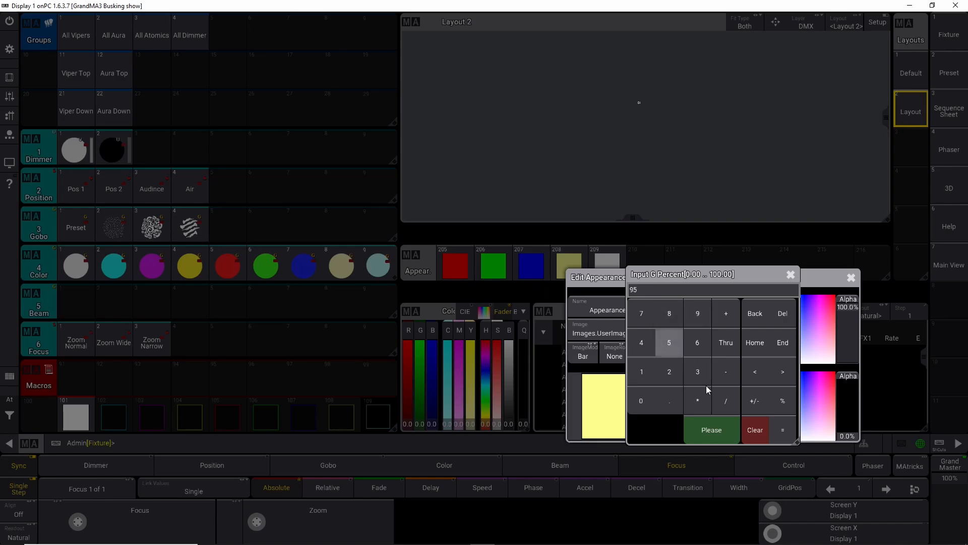
pyautogui.click(711, 430)
pyautogui.click(730, 327)
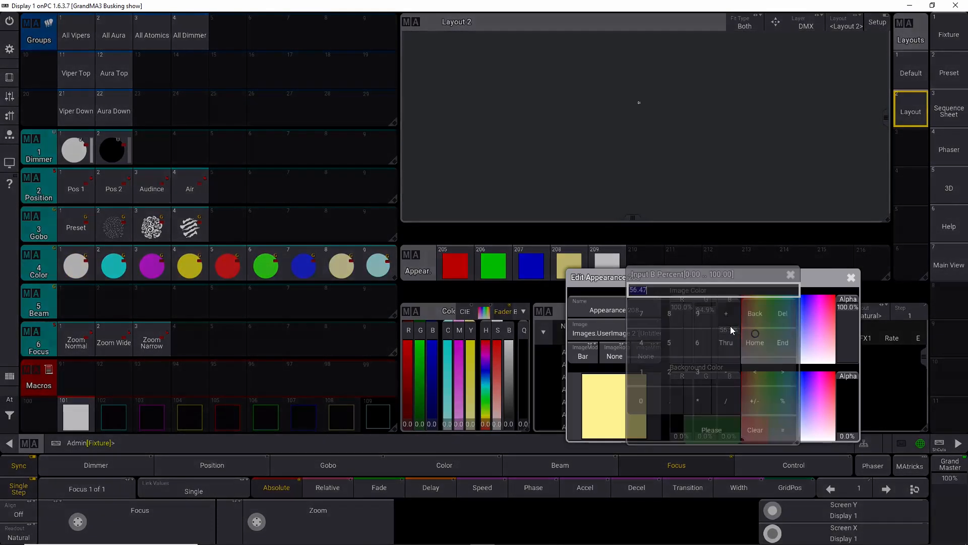
pyautogui.click(691, 342)
pyautogui.click(640, 401)
pyautogui.click(722, 425)
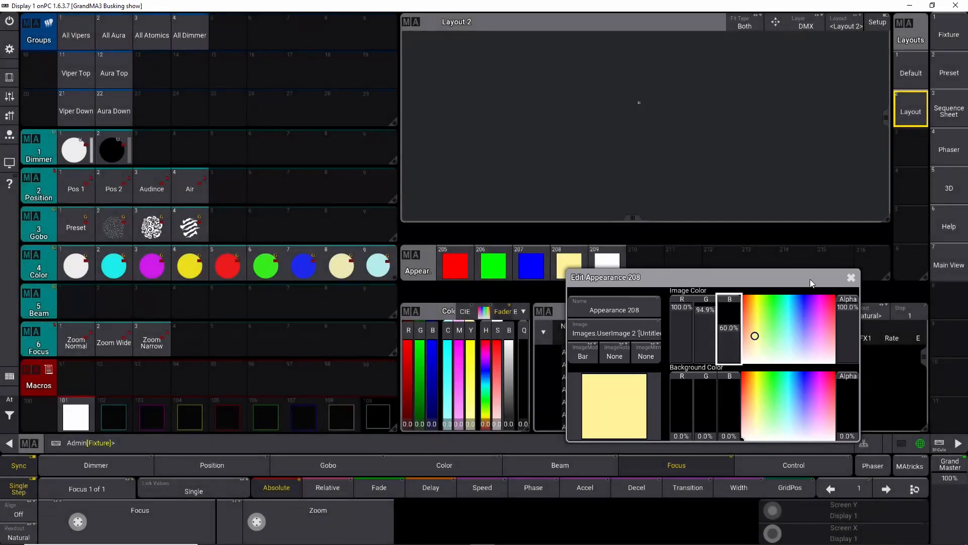
pyautogui.click(852, 277)
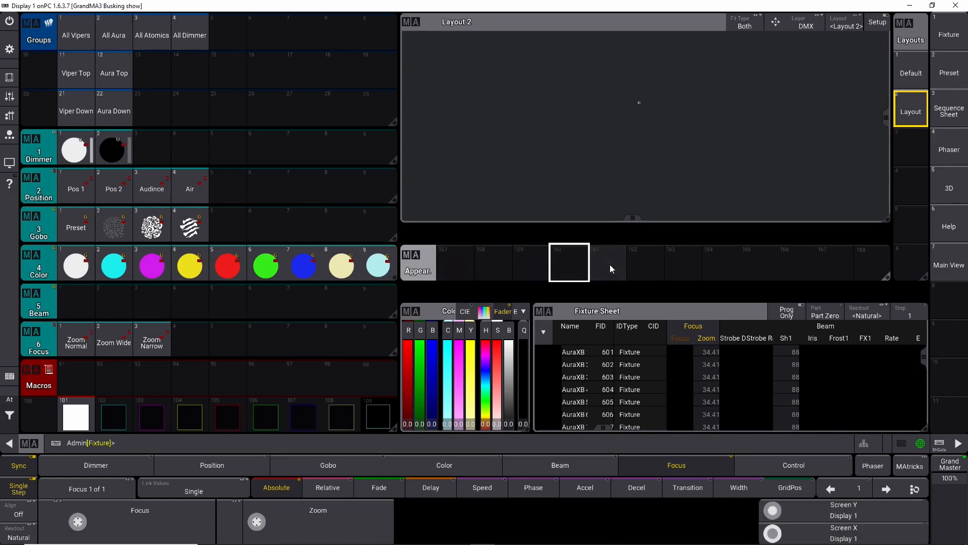
pyautogui.scroll(-1, 611, 269)
pyautogui.scroll(20, 612, 262)
pyautogui.scroll(-1, 620, 260)
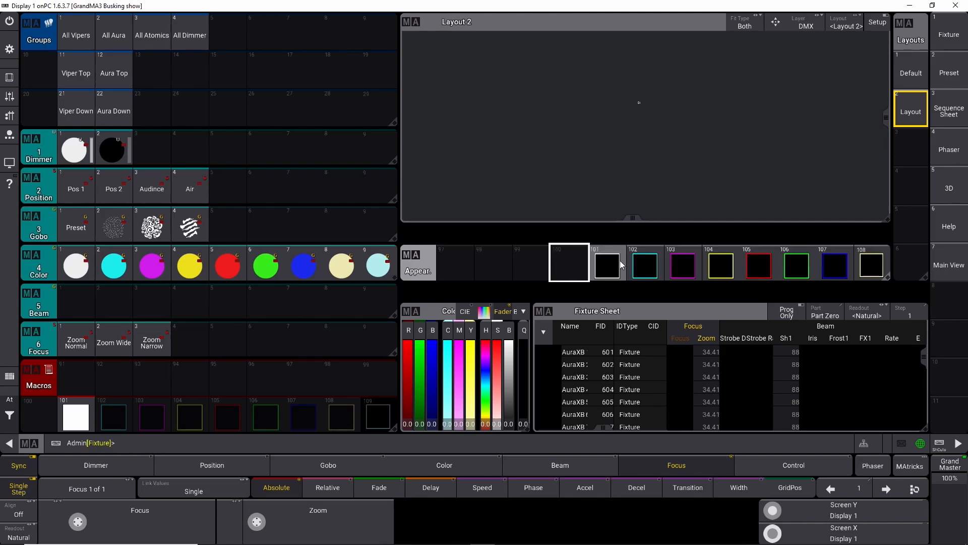
# Step: Open appearance 109 and set its image color red value to 69.8%
pyautogui.scroll(-2, 605, 262)
pyautogui.scroll(1, 597, 260)
pyautogui.click(461, 264)
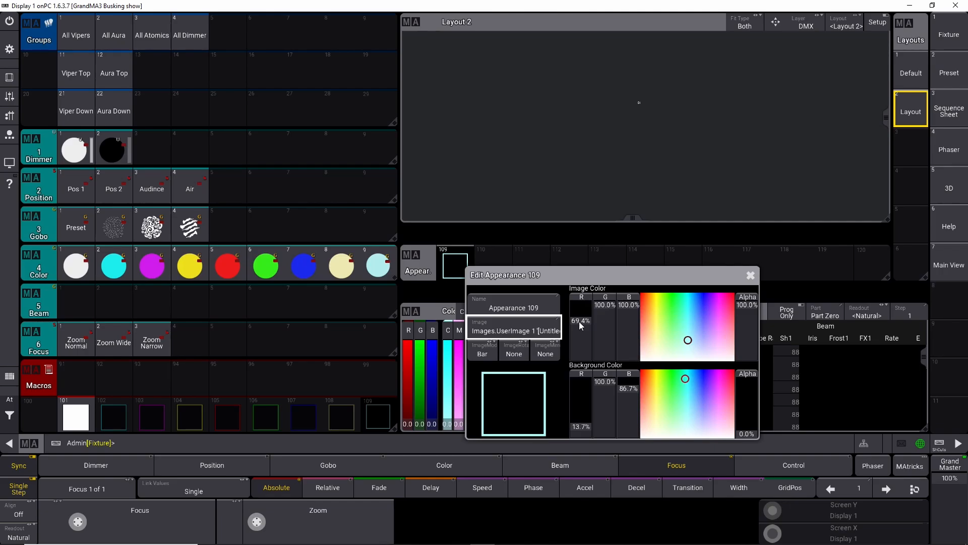
pyautogui.click(579, 322)
pyautogui.click(579, 322)
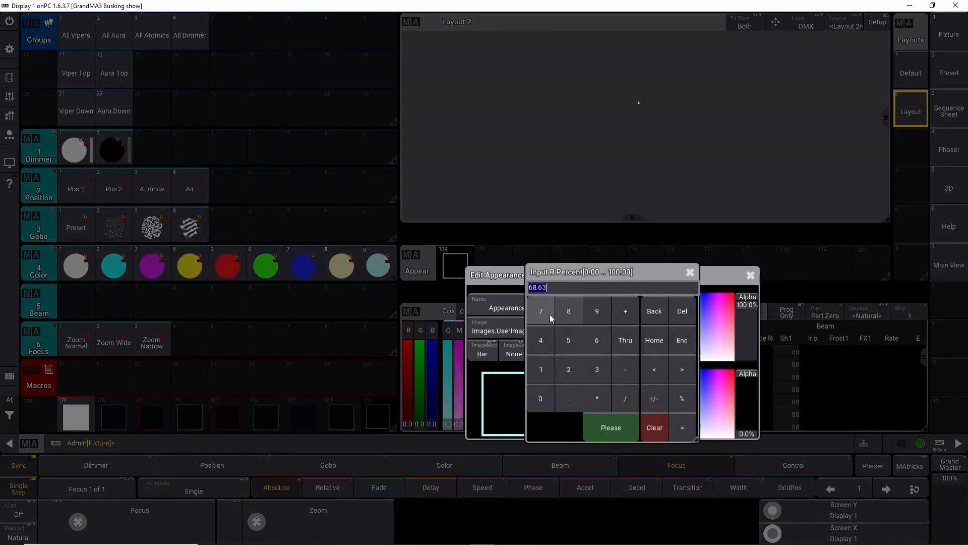
pyautogui.click(615, 426)
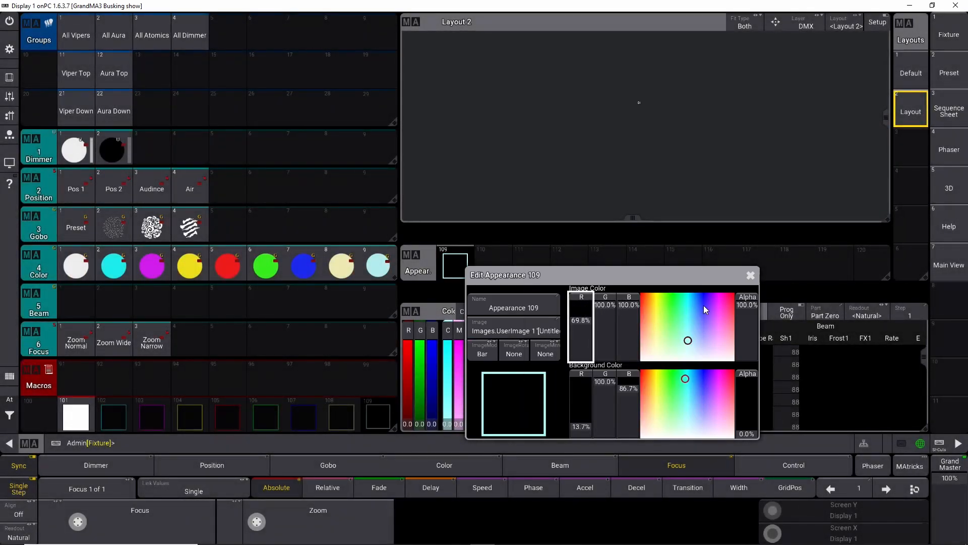
pyautogui.click(751, 275)
# Step: Open appearance 209 and set its image color red value to 69.8% for a pale cyan
pyautogui.scroll(-5, 571, 265)
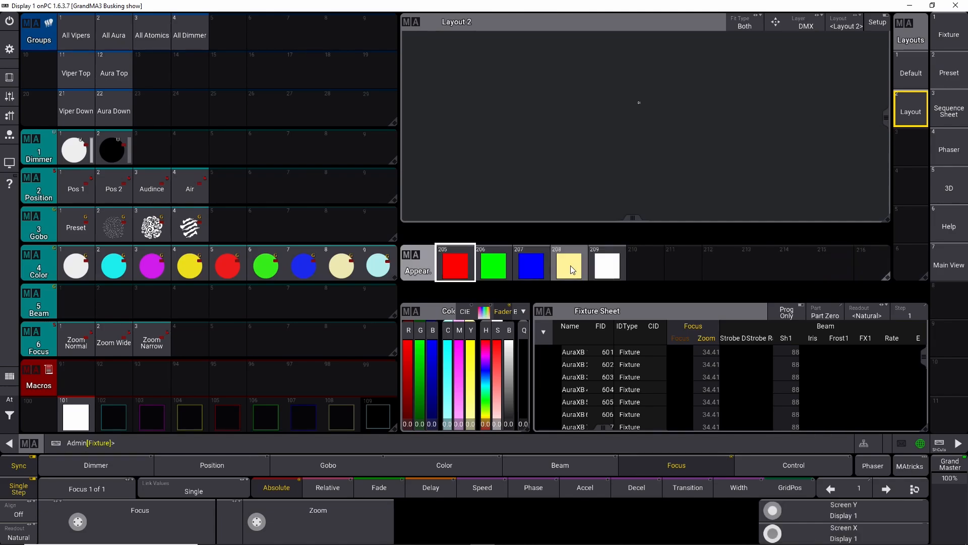
pyautogui.rightClick(607, 264)
pyautogui.click(725, 317)
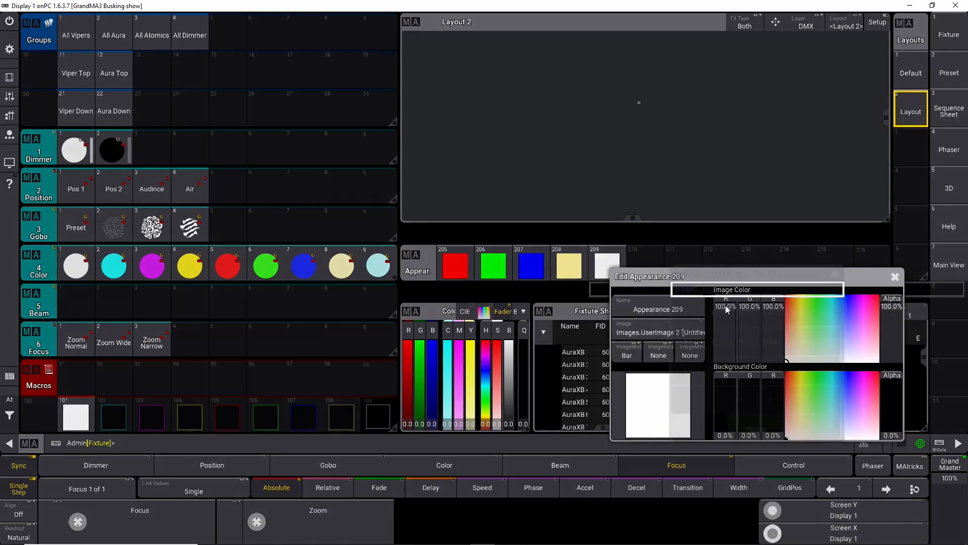
pyautogui.click(685, 312)
pyautogui.click(684, 400)
pyautogui.click(750, 428)
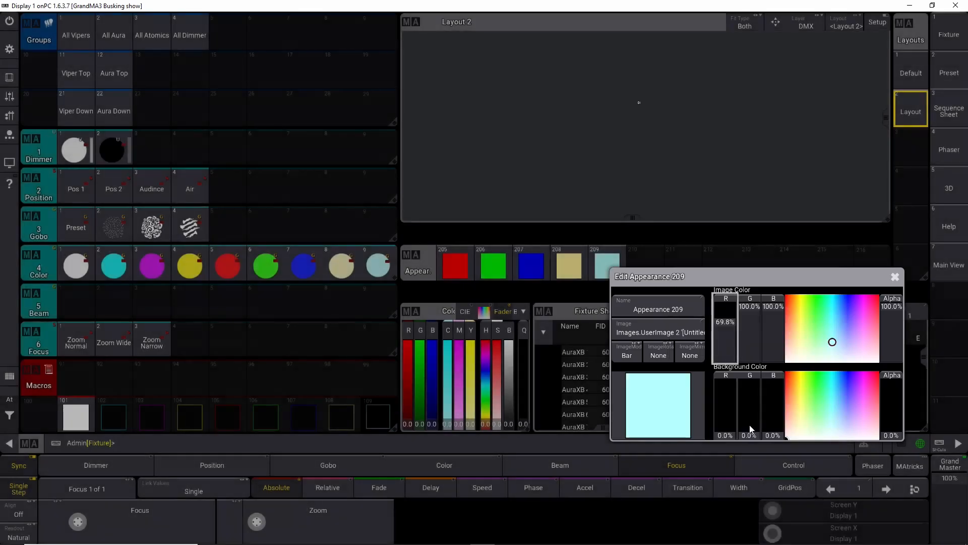
pyautogui.click(896, 277)
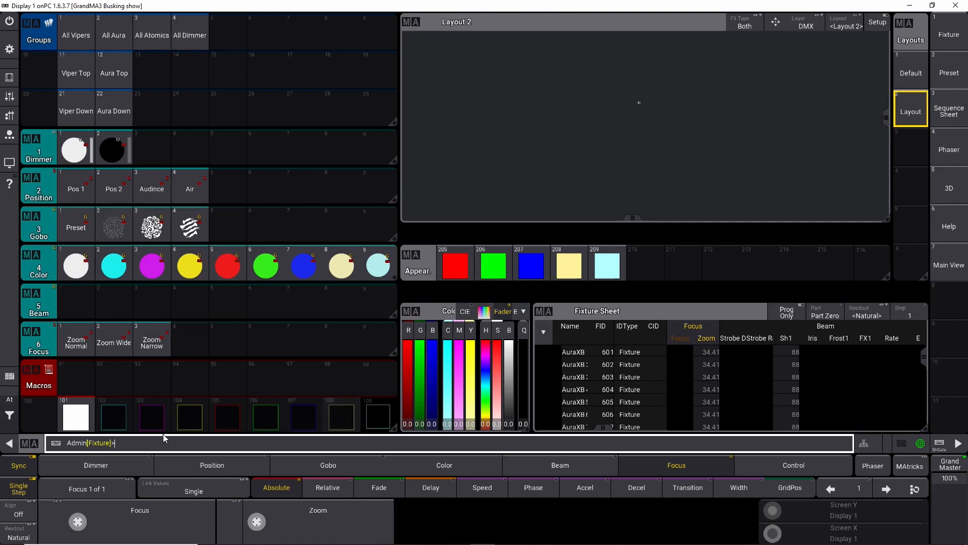
# Step: Open macro 101 and copy its first command line, assign appearance 101 thru 109 at macro 101 thru 109
pyautogui.rightClick(74, 417)
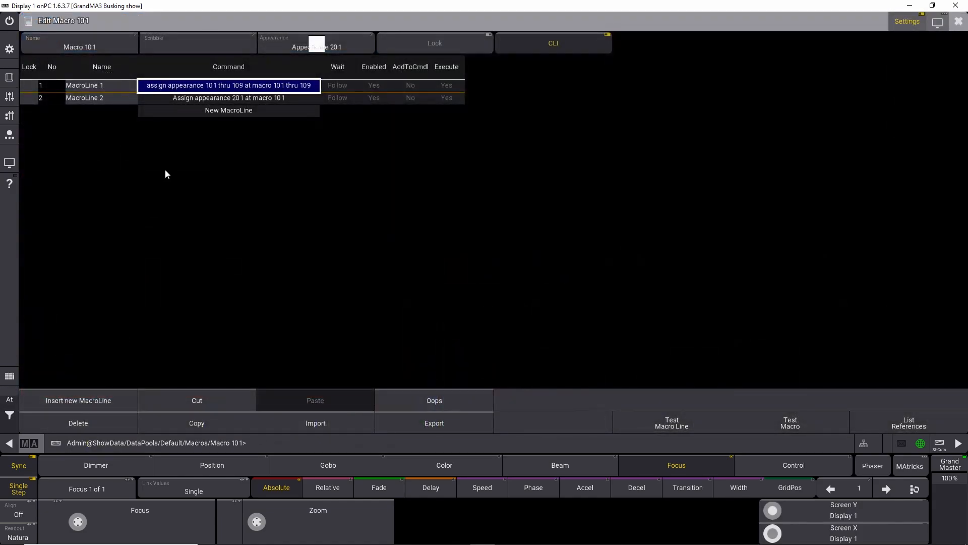
pyautogui.doubleClick(191, 98)
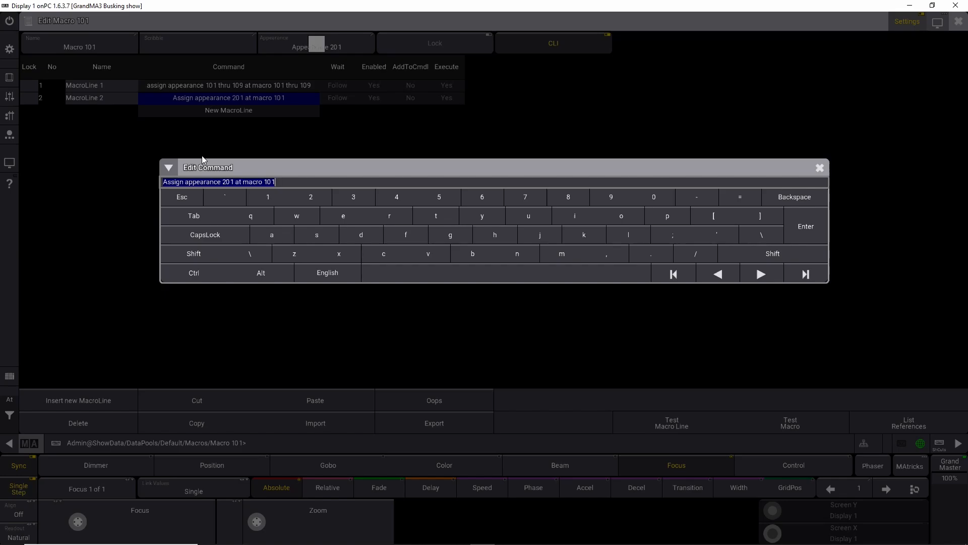
pyautogui.click(819, 168)
pyautogui.click(958, 21)
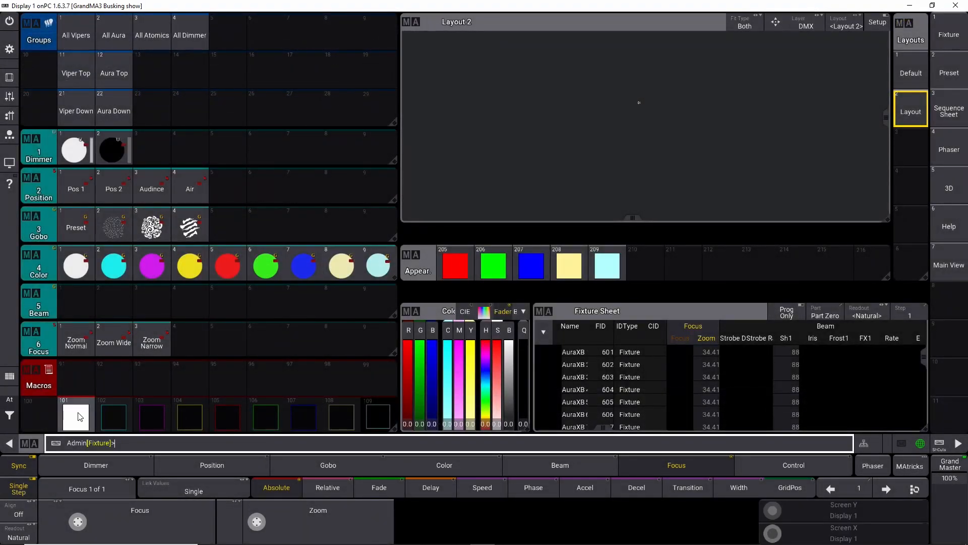
pyautogui.rightClick(75, 420)
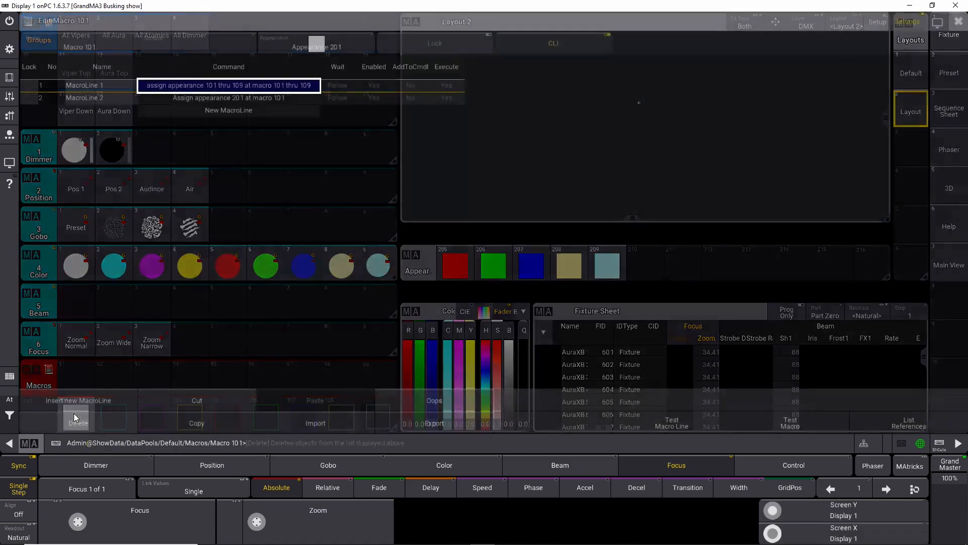
pyautogui.click(208, 87)
pyautogui.hotkey('ctrl', 'c')
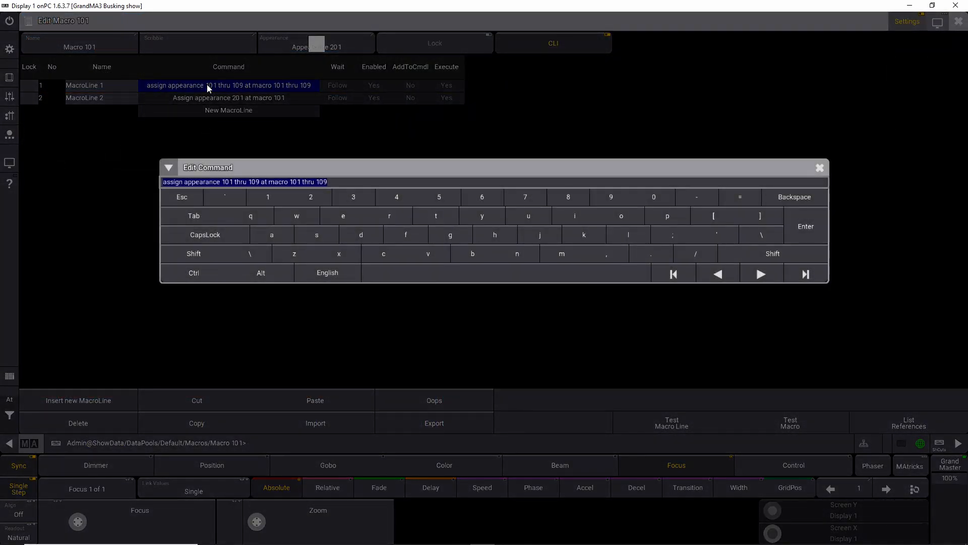
pyautogui.click(820, 168)
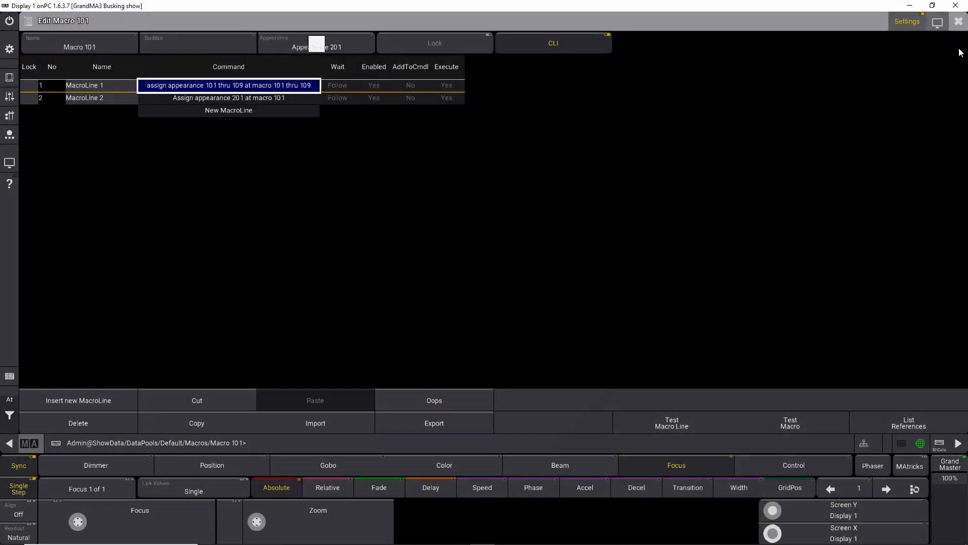
pyautogui.click(959, 21)
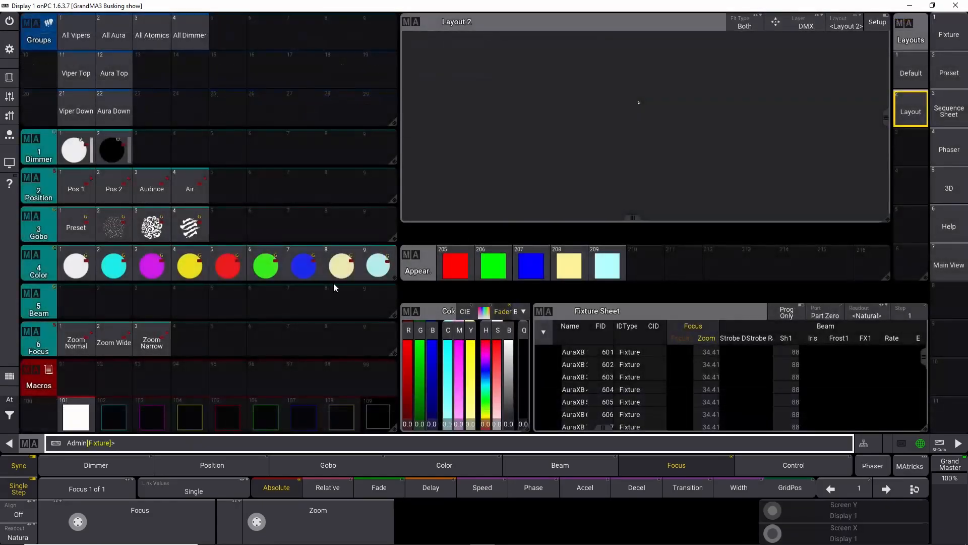
# Step: Edit macro 102 and paste the copied command into a new macro line
pyautogui.click(145, 437)
pyautogui.click(810, 226)
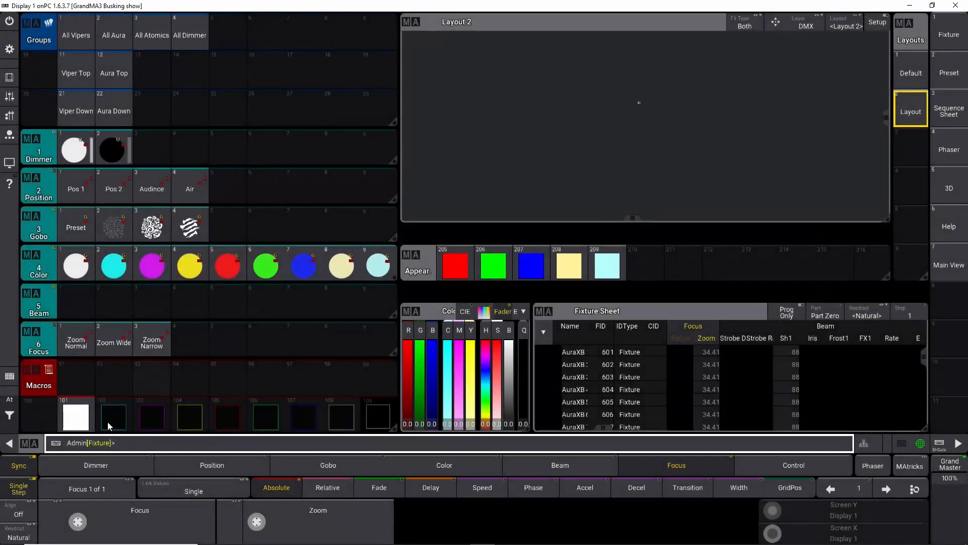
pyautogui.rightClick(109, 420)
pyautogui.click(209, 86)
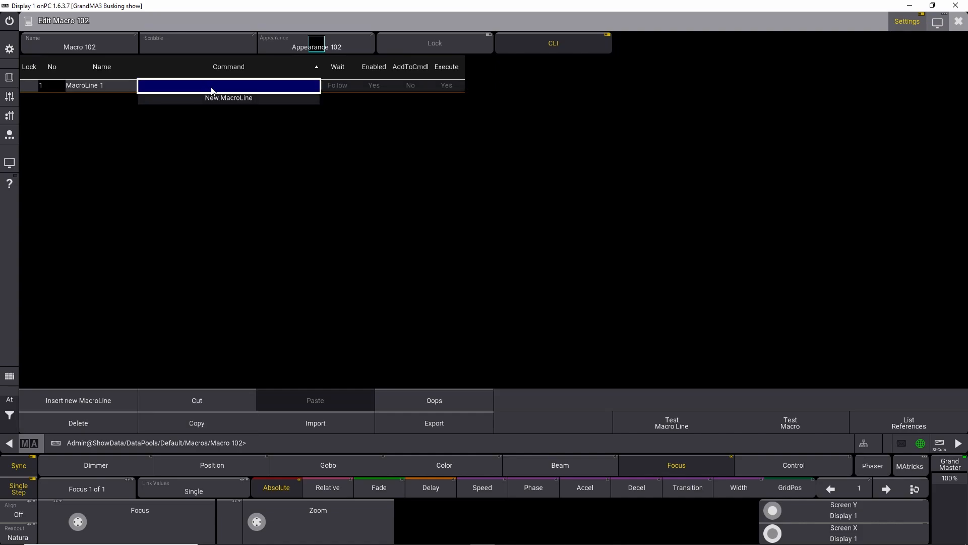
pyautogui.click(222, 87)
pyautogui.hotkey('ctrl', 'v')
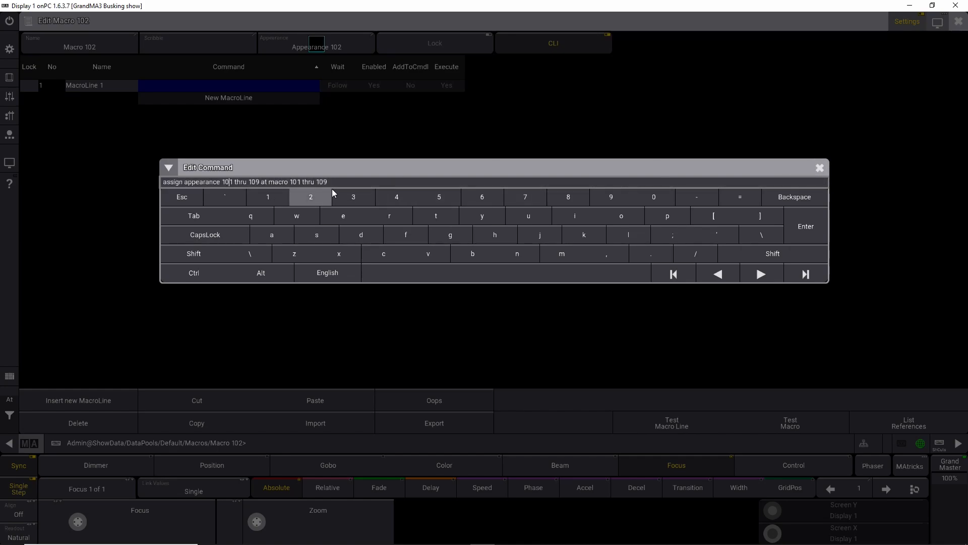
pyautogui.click(820, 167)
pyautogui.click(958, 21)
# Step: Edit macro 103 and paste the copied command into a new macro line
pyautogui.rightClick(156, 415)
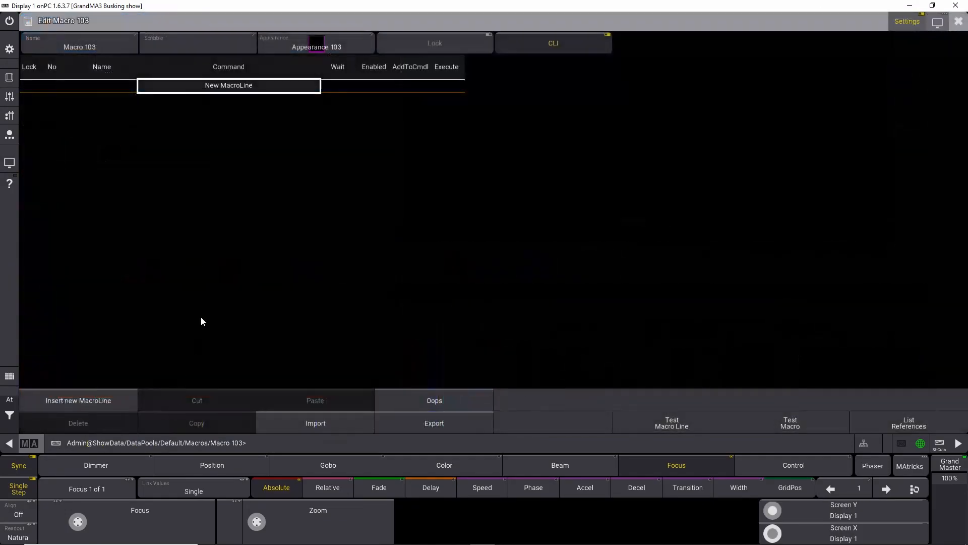
pyautogui.rightClick(223, 85)
pyautogui.rightClick(223, 86)
pyautogui.hotkey('ctrl', 'v')
pyautogui.click(820, 222)
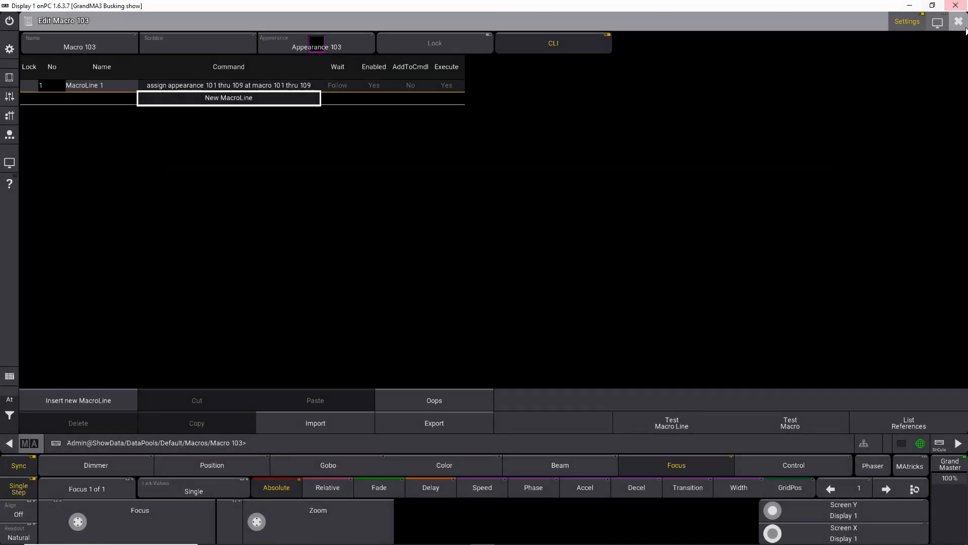
pyautogui.click(959, 21)
# Step: Edit macro 104 and paste the copied command into a new macro line
pyautogui.rightClick(189, 426)
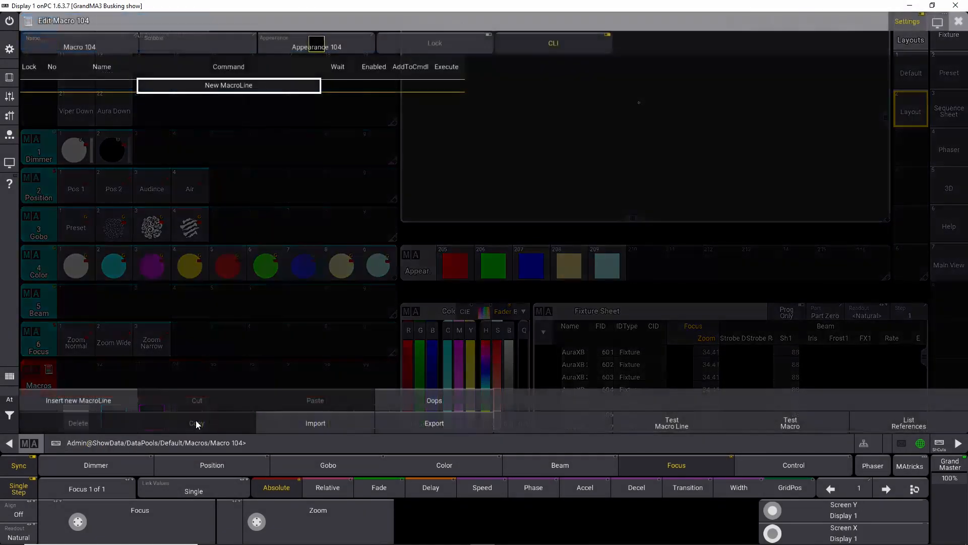
pyautogui.rightClick(262, 86)
pyautogui.rightClick(257, 90)
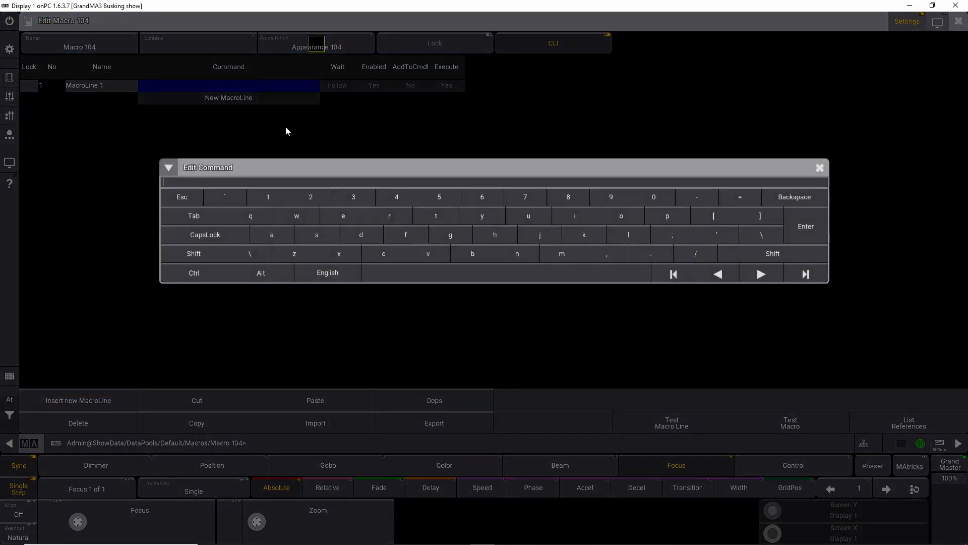
pyautogui.hotkey('ctrl', 'v')
pyautogui.click(803, 224)
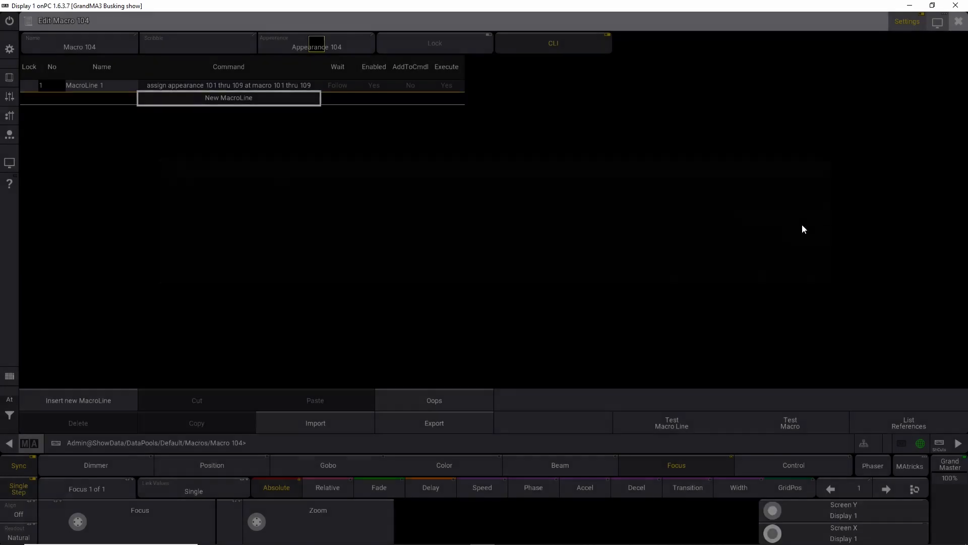
pyautogui.click(958, 21)
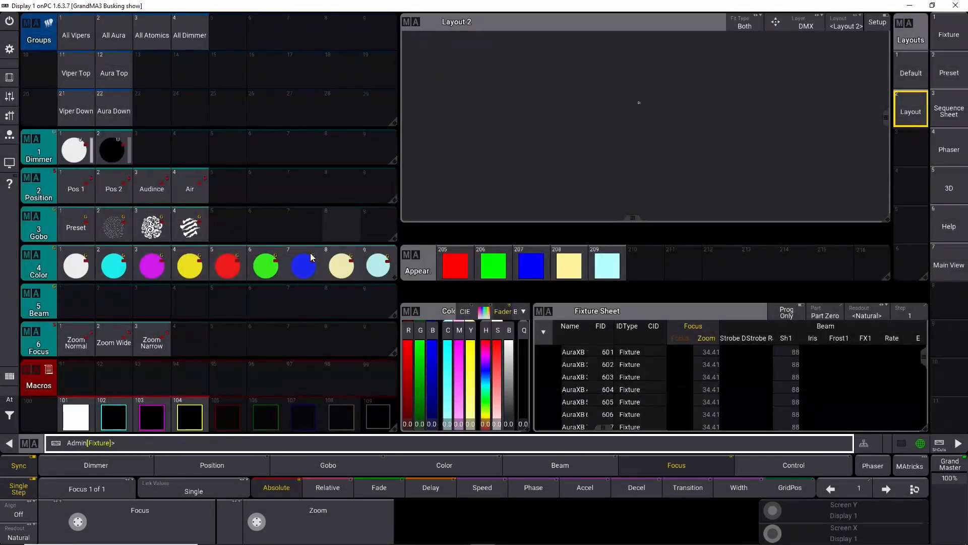
# Step: Edit macro 105 and paste the copied command into a new macro line
pyautogui.rightClick(231, 420)
pyautogui.click(282, 90)
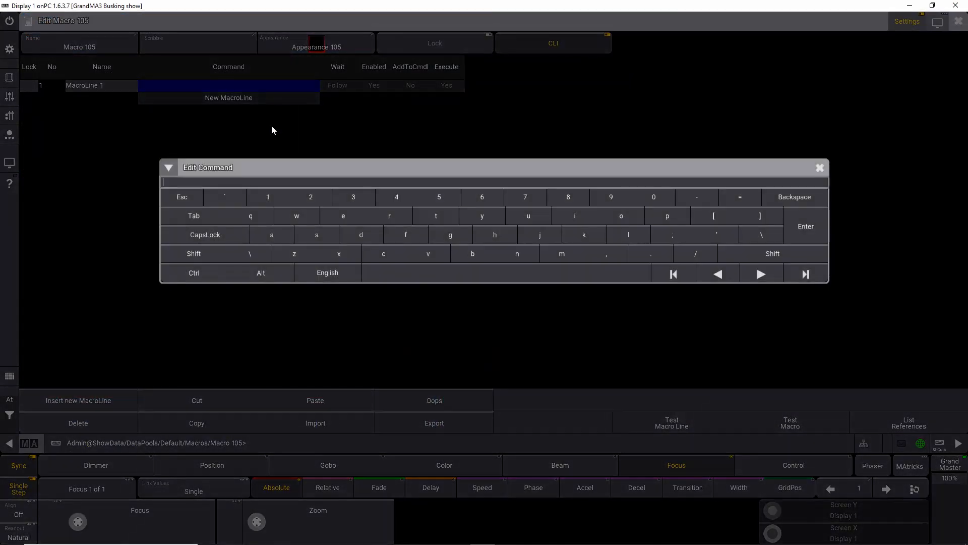
pyautogui.hotkey('ctrl', 'v')
pyautogui.click(805, 227)
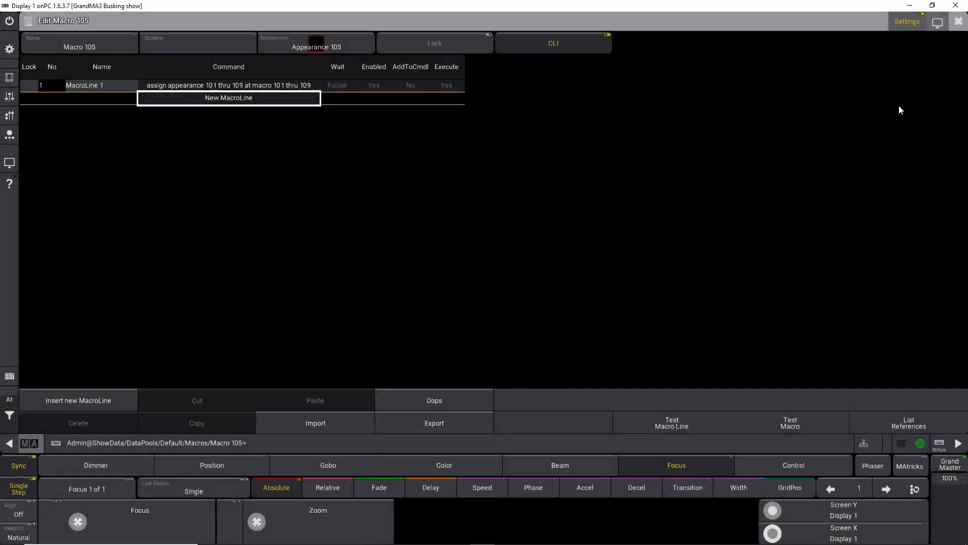
pyautogui.click(959, 21)
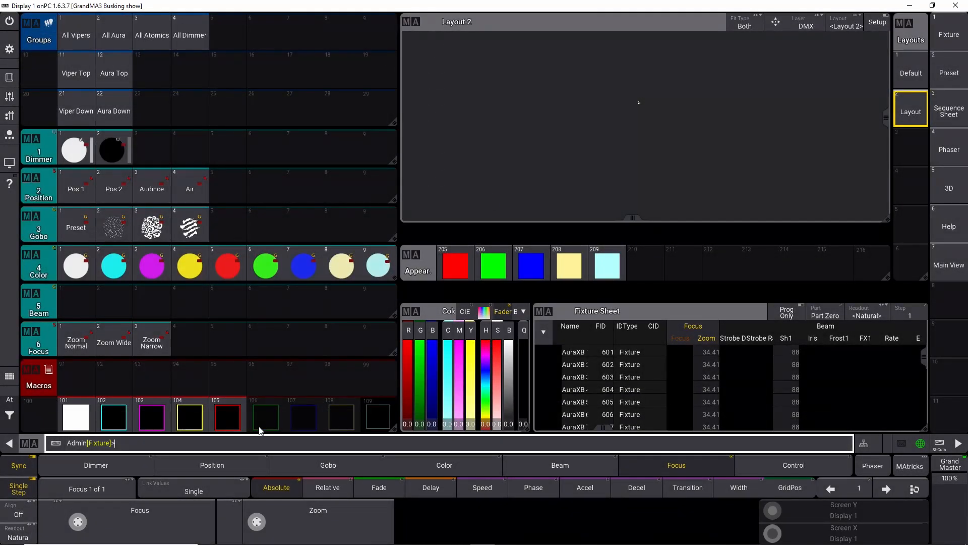
# Step: Edit macro 106 and paste the copied command into a new macro line
pyautogui.rightClick(256, 419)
pyautogui.click(242, 88)
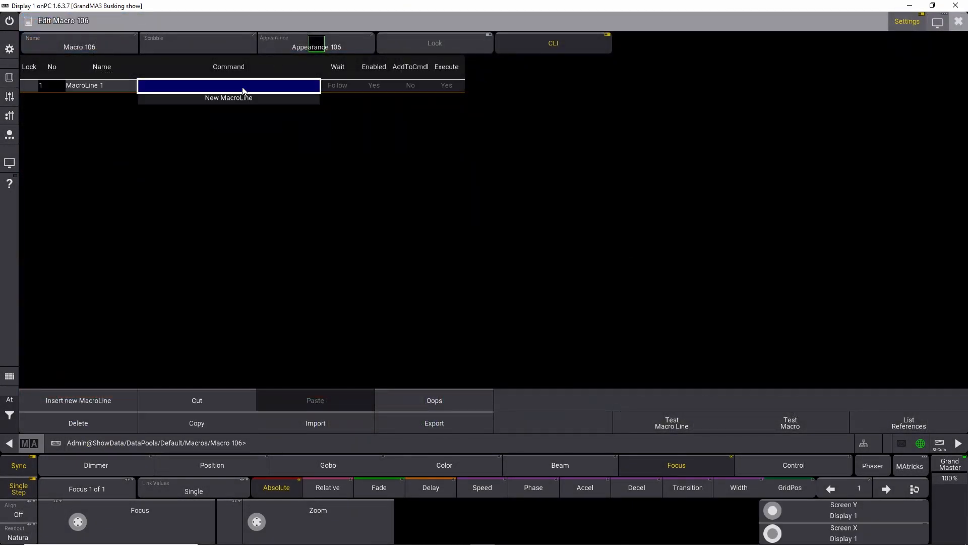
pyautogui.click(241, 86)
pyautogui.hotkey('ctrl', 'v')
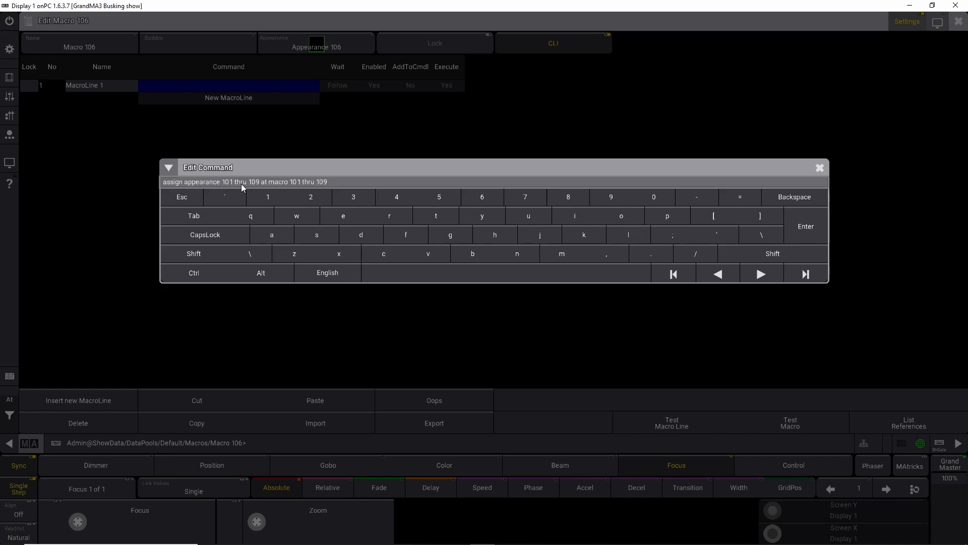
pyautogui.click(808, 227)
pyautogui.click(958, 22)
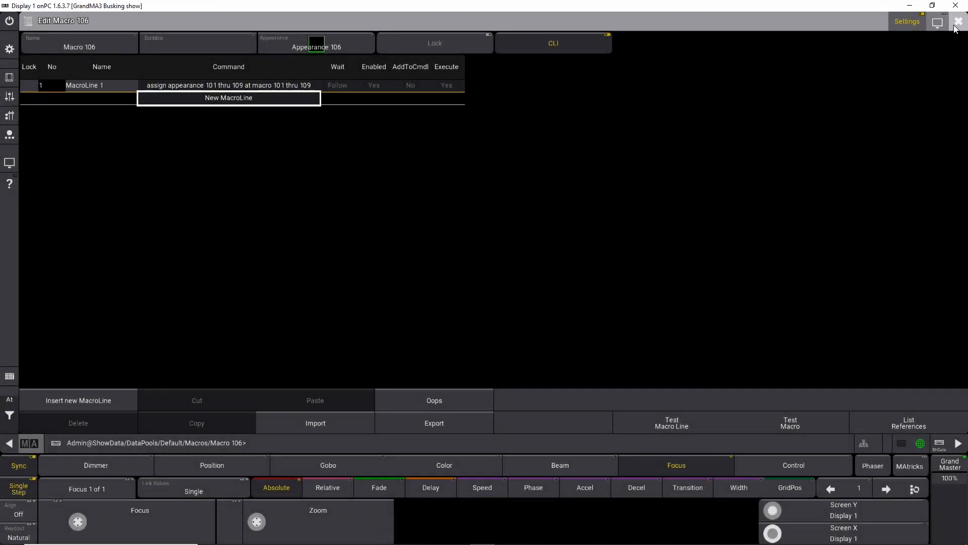
# Step: Edit macro 107 and paste the copied command into a new macro line
pyautogui.click(306, 422)
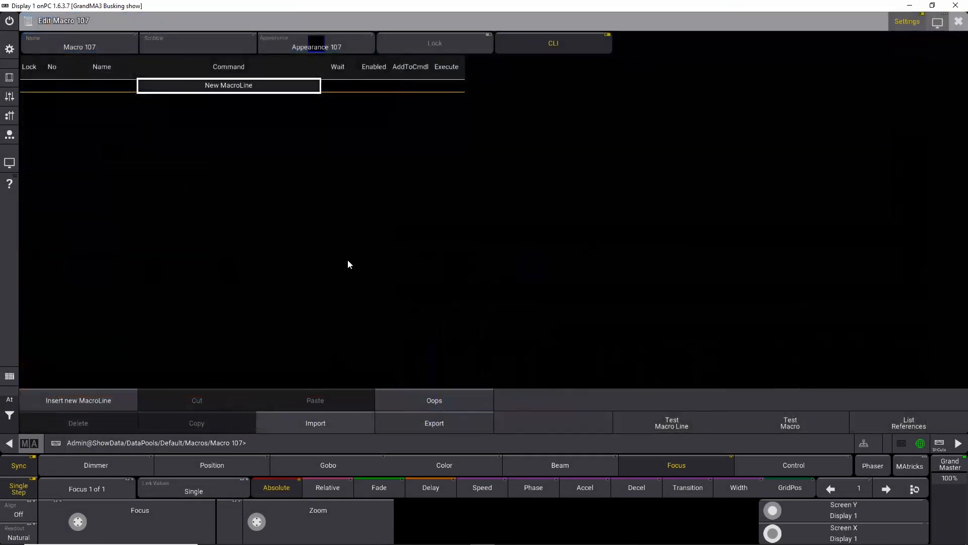
pyautogui.click(239, 83)
pyautogui.click(238, 87)
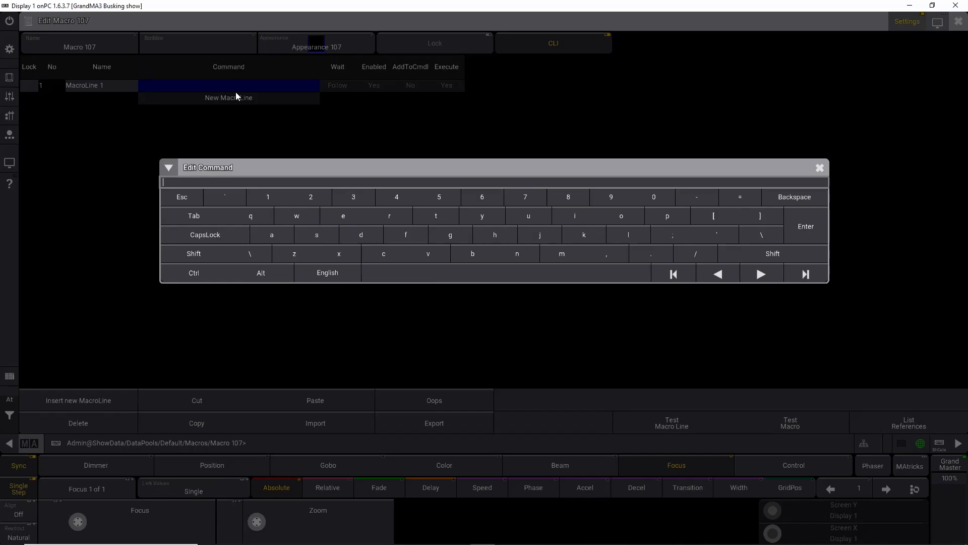
pyautogui.write('assign appearance 101 thru 109 at macro 101 thru 109')
pyautogui.click(809, 226)
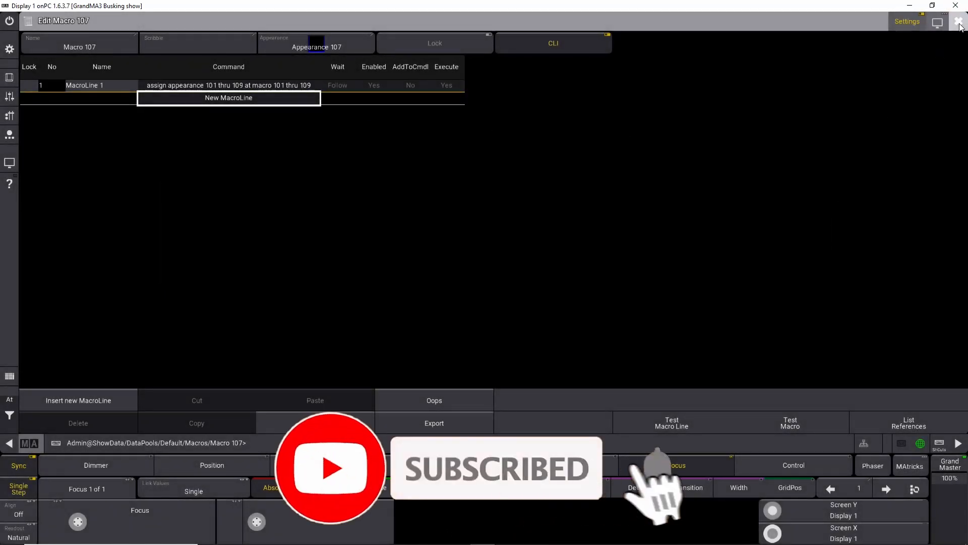
pyautogui.click(958, 21)
# Step: Edit macro 108 and paste the copied command into a new macro line
pyautogui.click(342, 411)
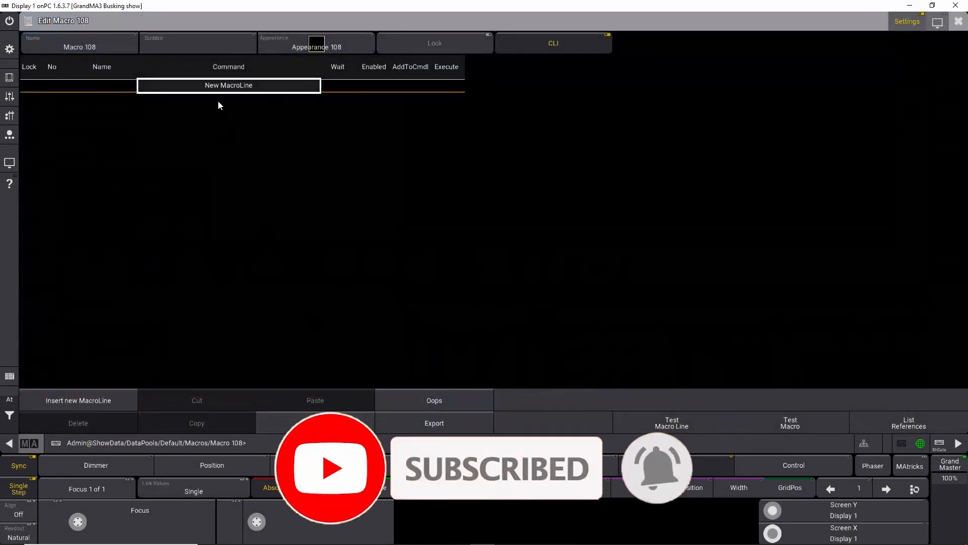
pyautogui.click(220, 85)
pyautogui.click(220, 87)
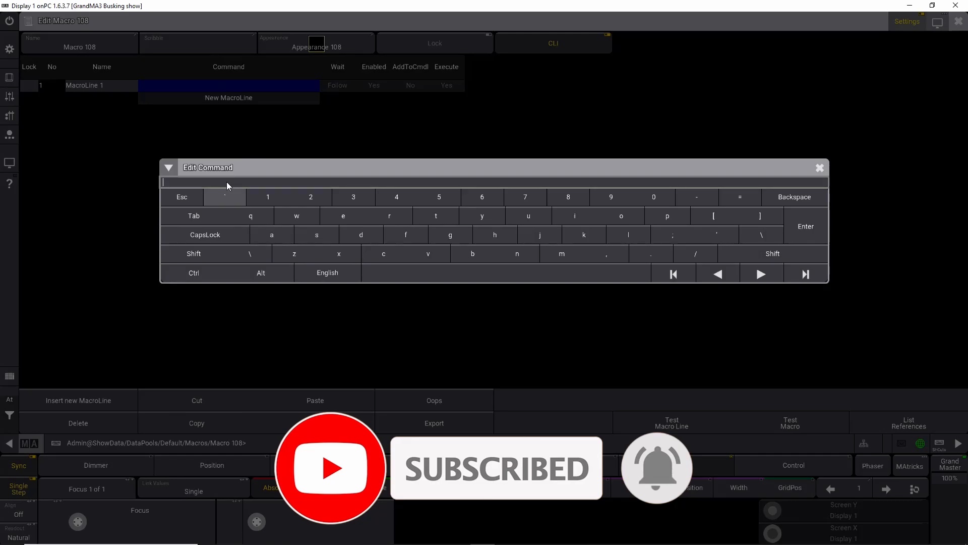
pyautogui.write('assign appearance 101 thru 109 at macro 101 thru 109')
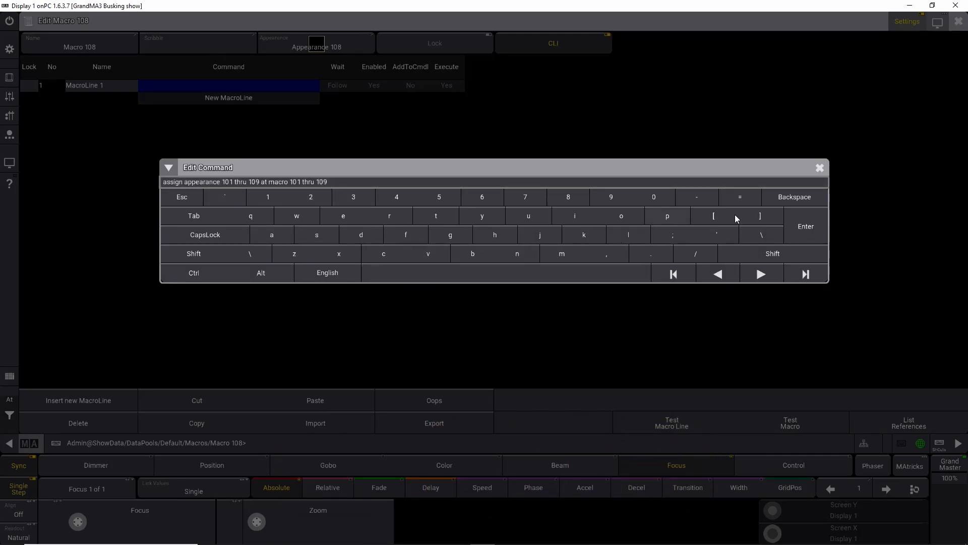
pyautogui.click(805, 225)
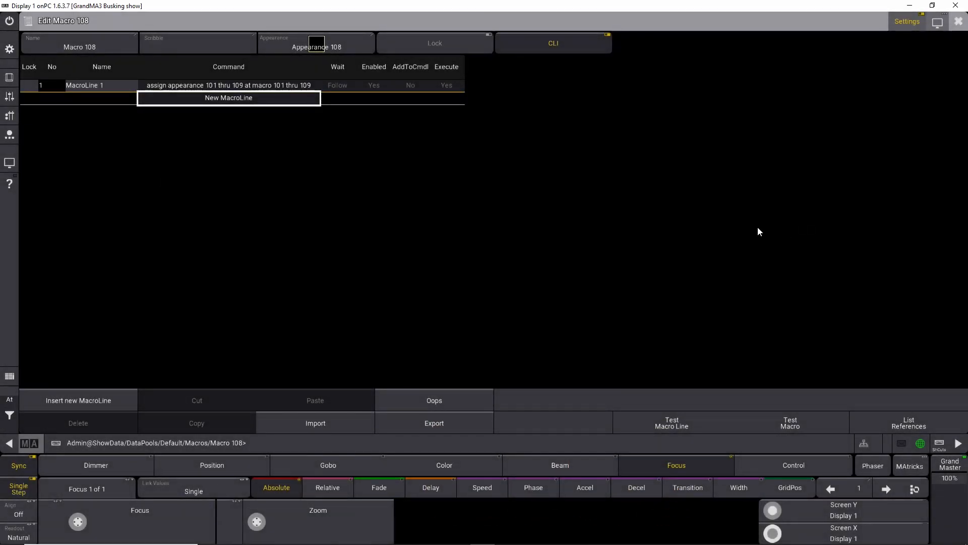
pyautogui.click(958, 21)
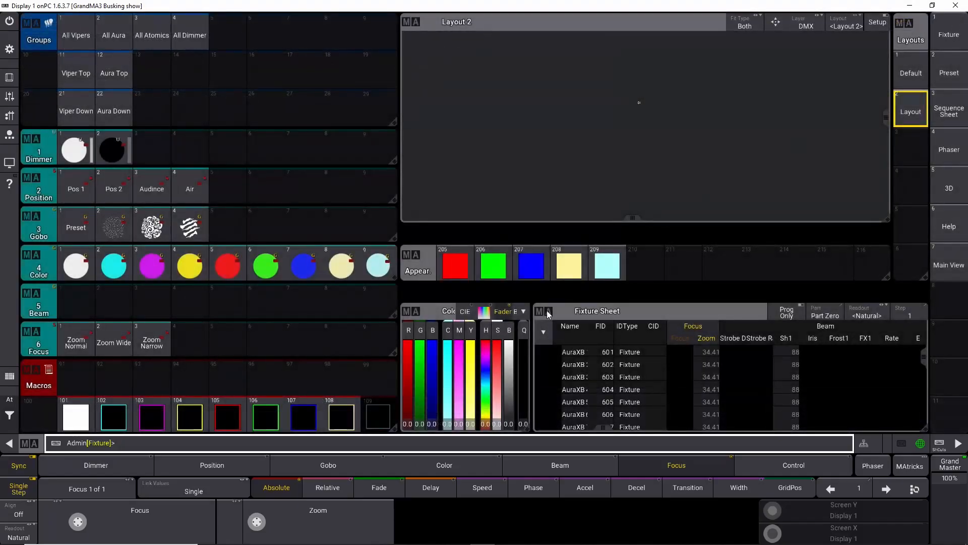
# Step: Edit macro 109, paste the copied command into a new macro line, and run macro 109
pyautogui.click(389, 412)
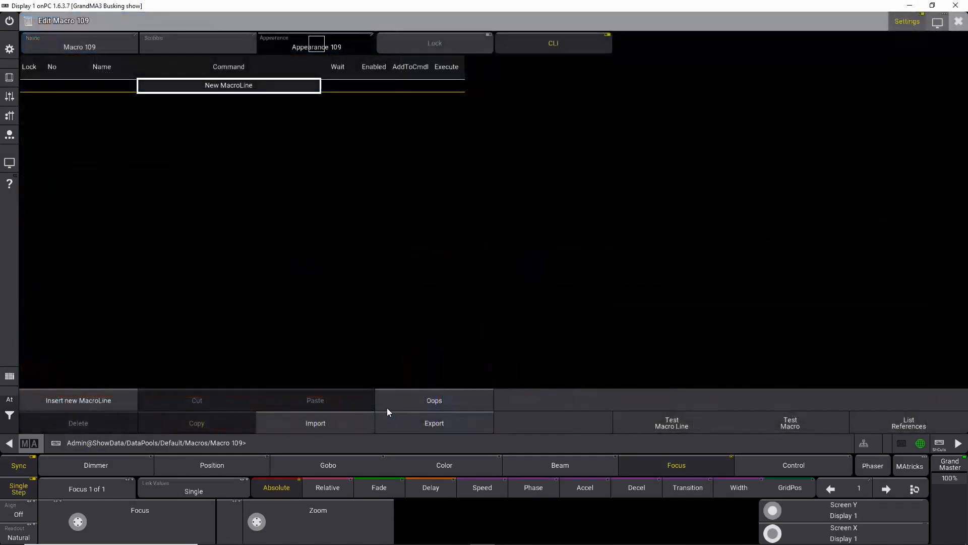
pyautogui.click(278, 91)
pyautogui.click(270, 86)
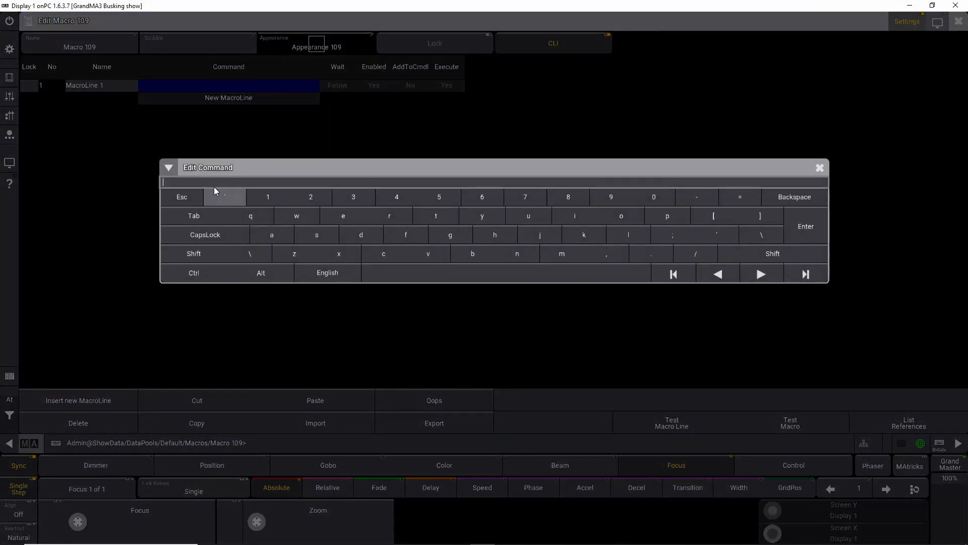
pyautogui.write('assign appearance 101 thru 109 at macro 101 thru 109')
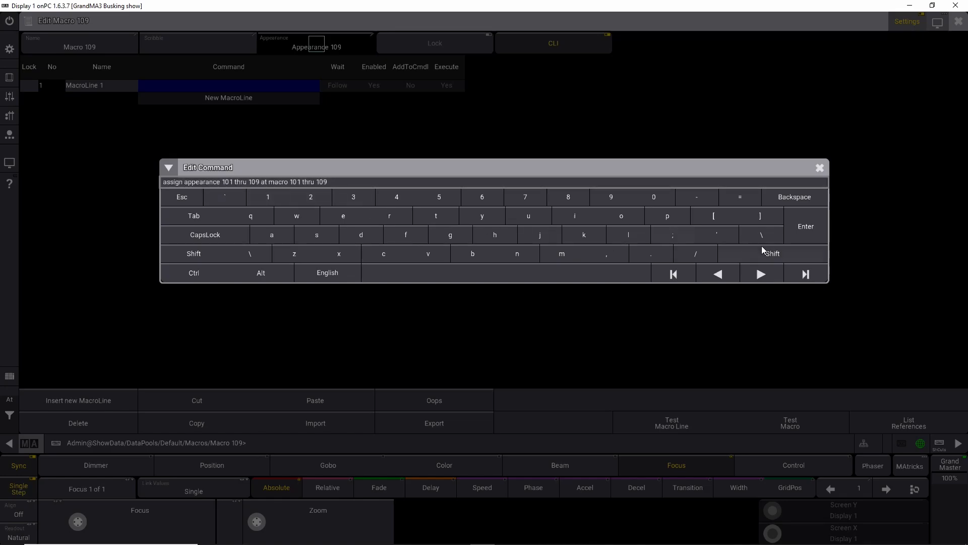
pyautogui.click(822, 232)
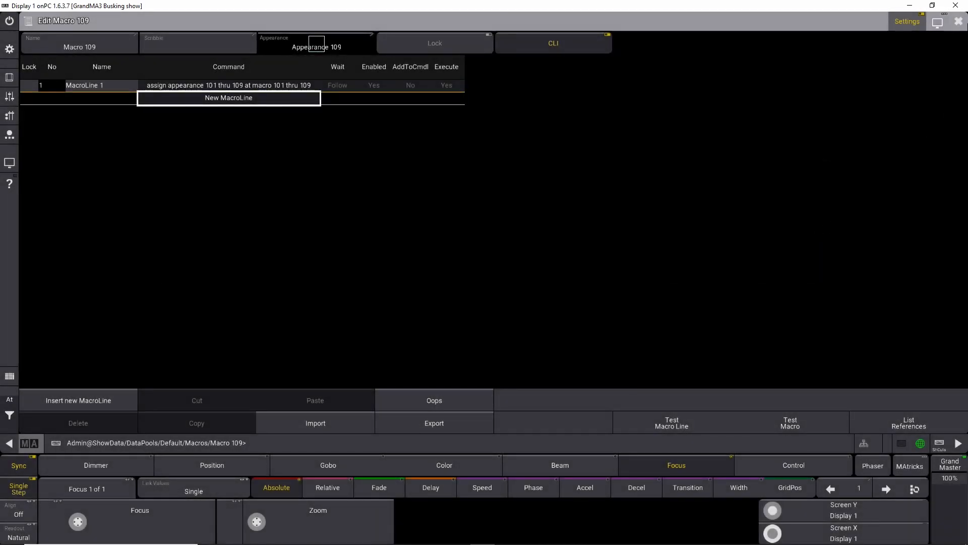
pyautogui.click(958, 22)
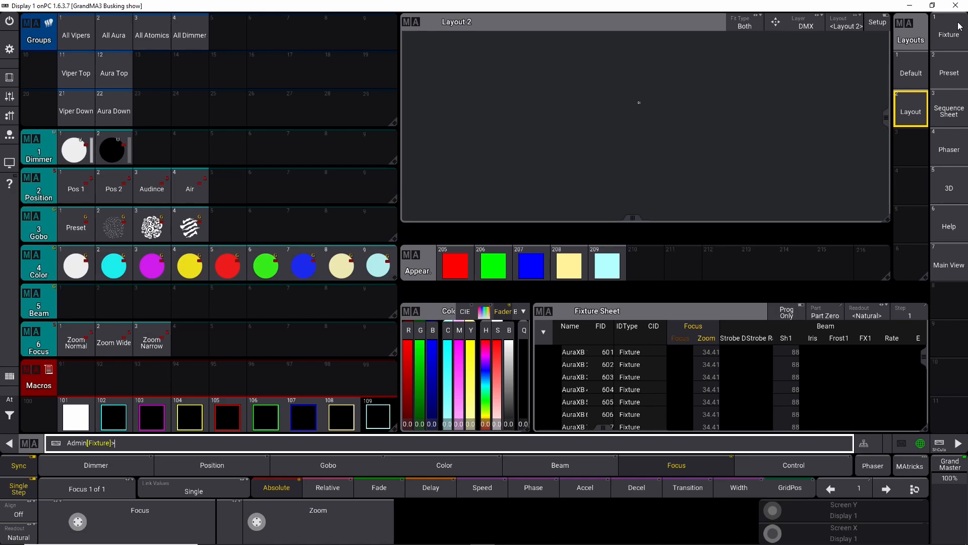
pyautogui.click(395, 421)
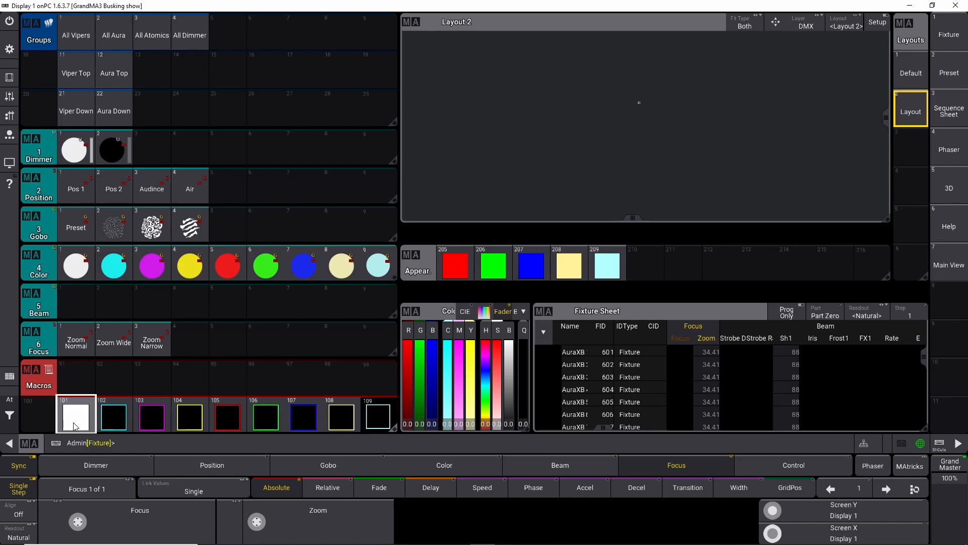
# Step: Edit macro 102, paste the copied command into a new macro line, and run macro 102
pyautogui.rightClick(120, 420)
pyautogui.click(207, 88)
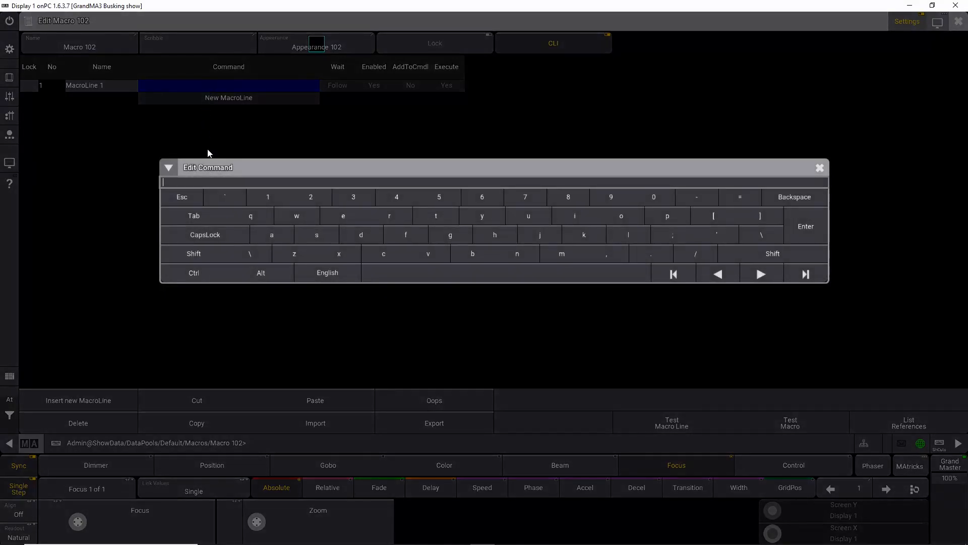
pyautogui.write('assign appearance 101 thru 109 at macro 101 thru 109')
pyautogui.click(817, 222)
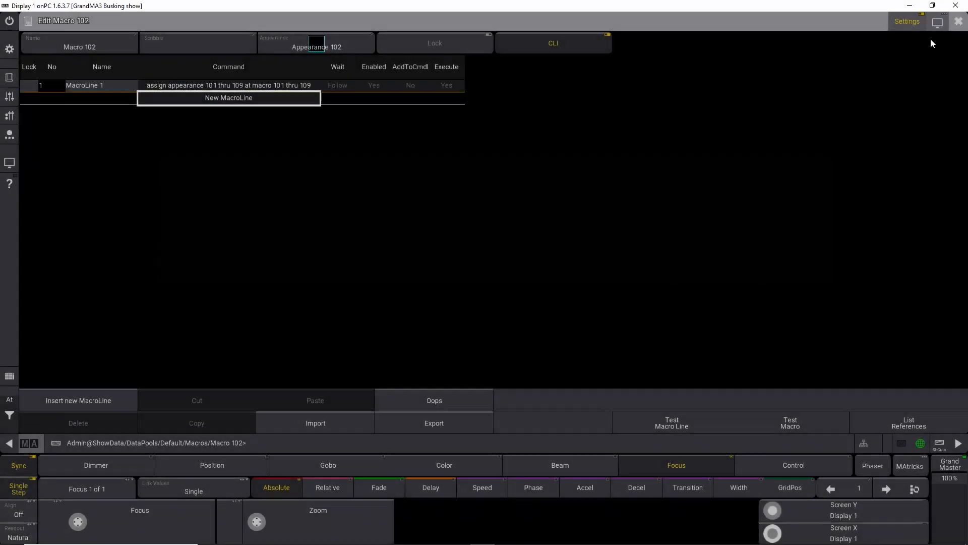
pyautogui.click(958, 21)
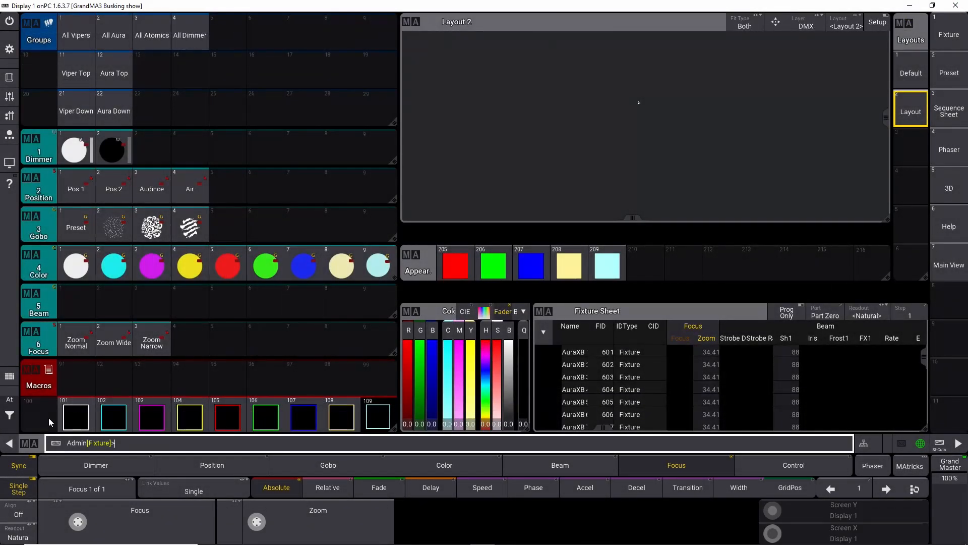
pyautogui.click(110, 414)
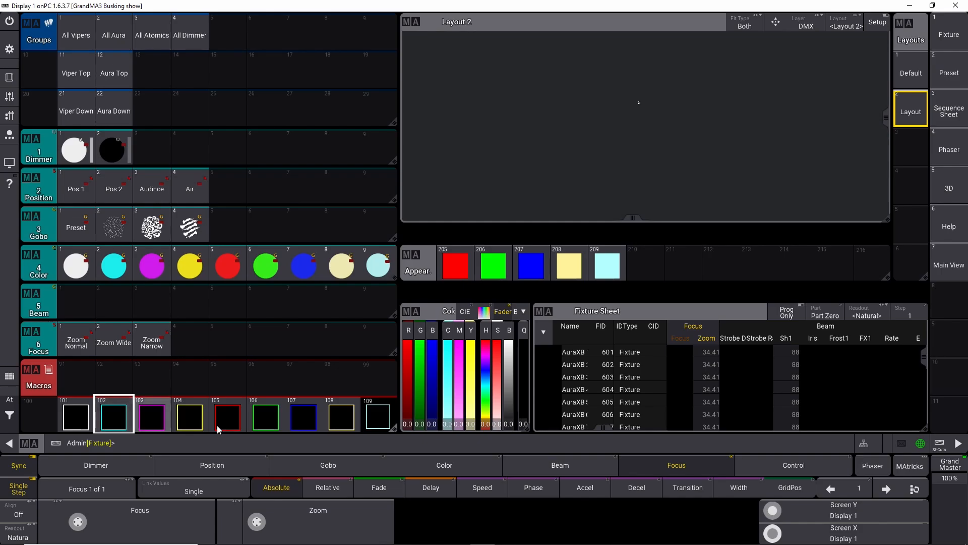
# Step: Examine macro 101's second command line and the appearances 201–204 in the appearance pool
pyautogui.rightClick(81, 422)
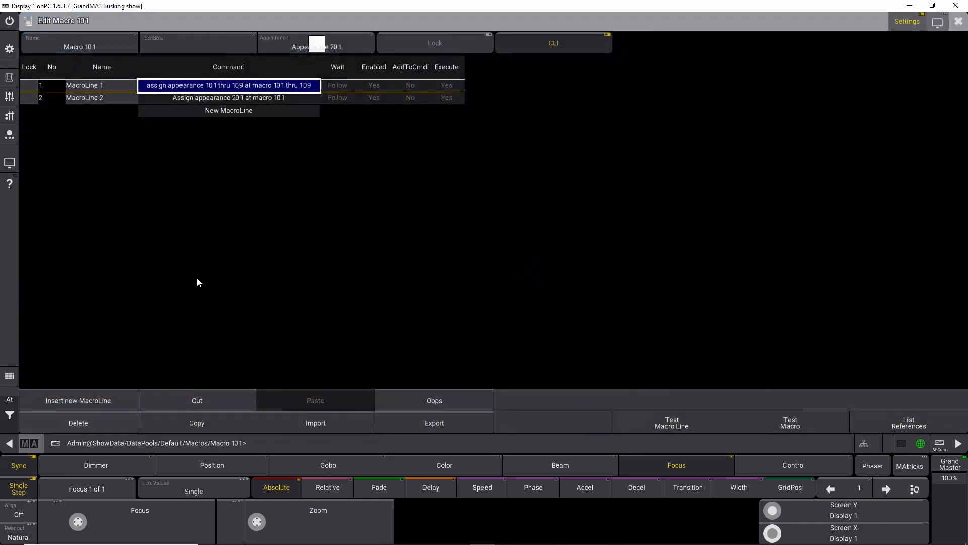
pyautogui.click(201, 99)
pyautogui.click(200, 100)
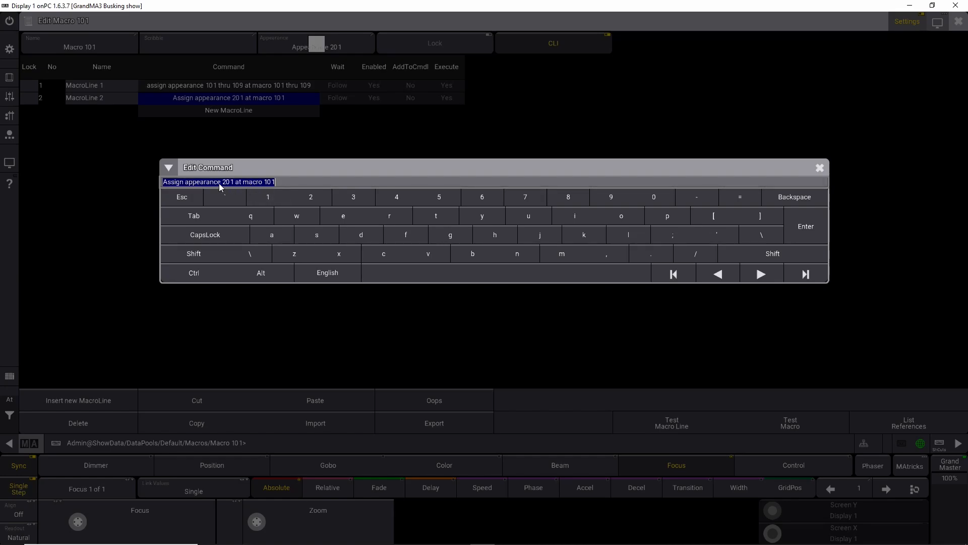
pyautogui.click(819, 167)
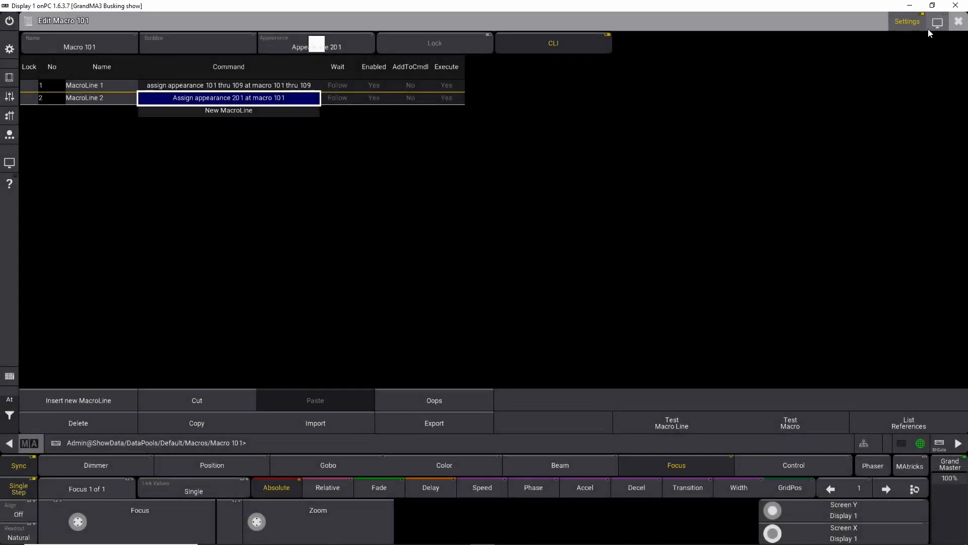
pyautogui.click(959, 23)
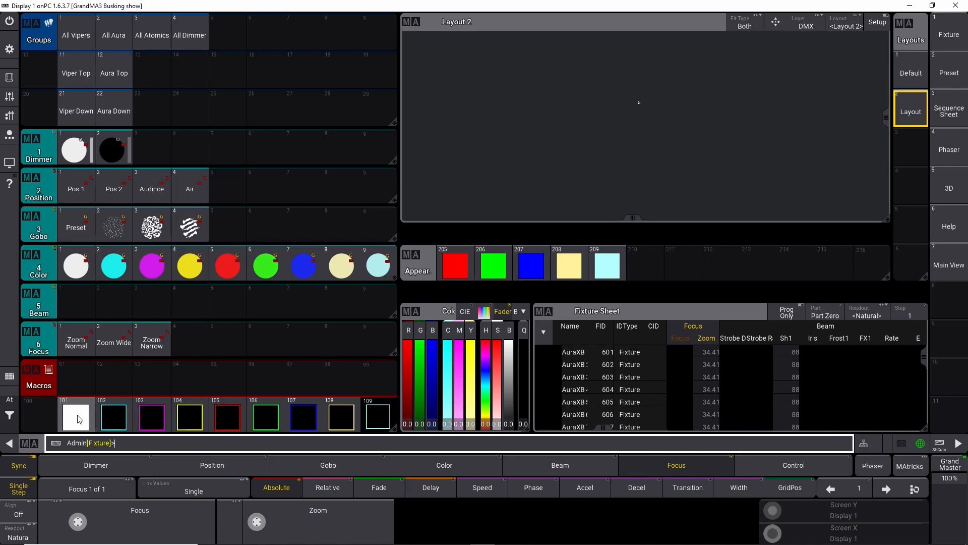
pyautogui.scroll(1, 630, 263)
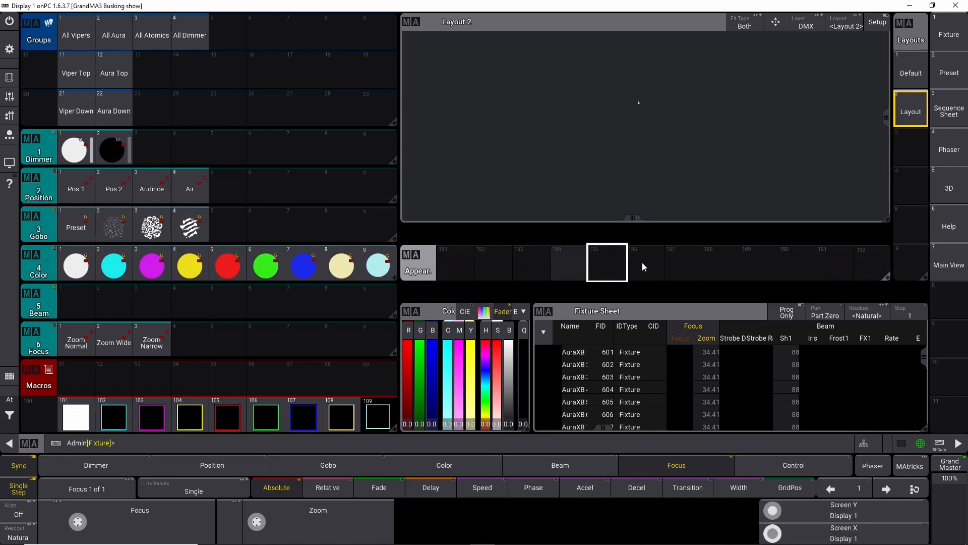
pyautogui.rightClick(81, 424)
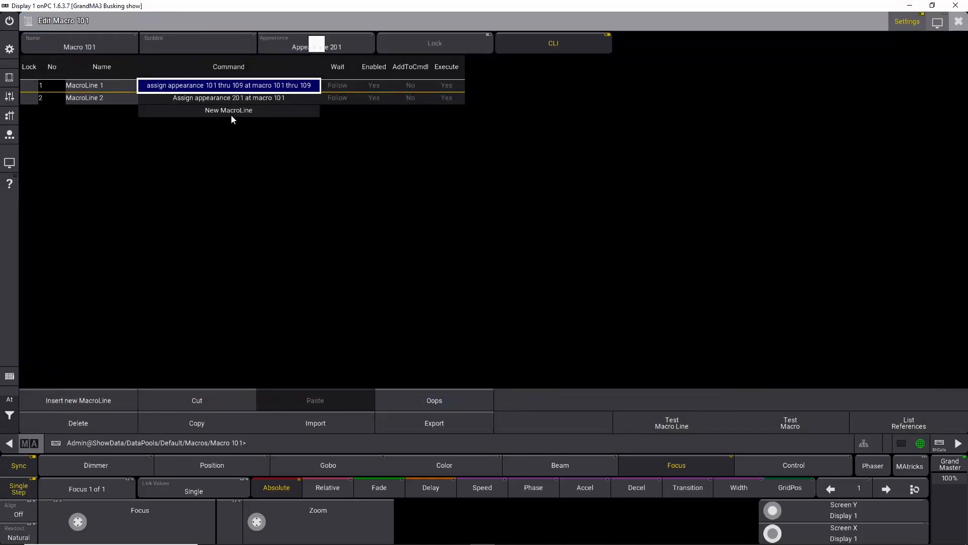
pyautogui.doubleClick(210, 99)
pyautogui.hotkey('ctrl', 'c')
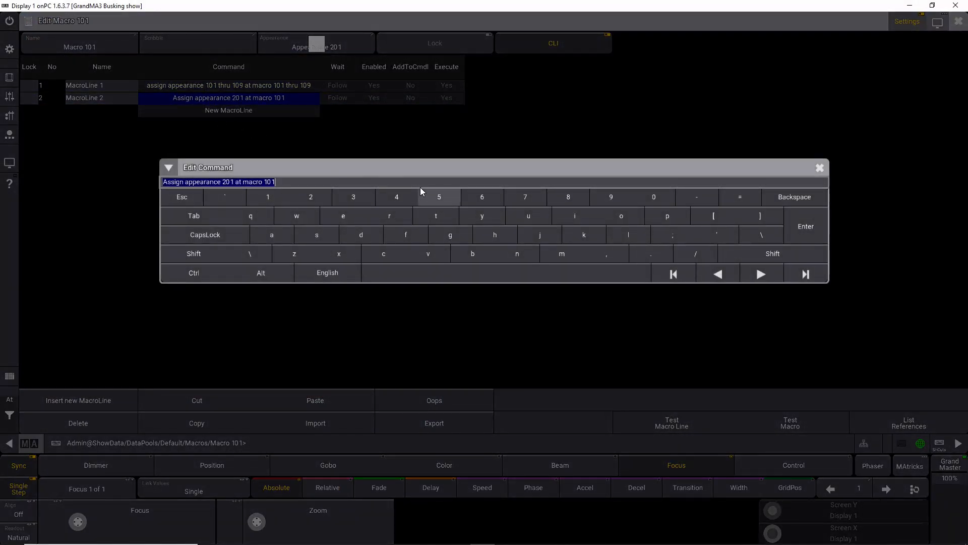
pyautogui.click(809, 225)
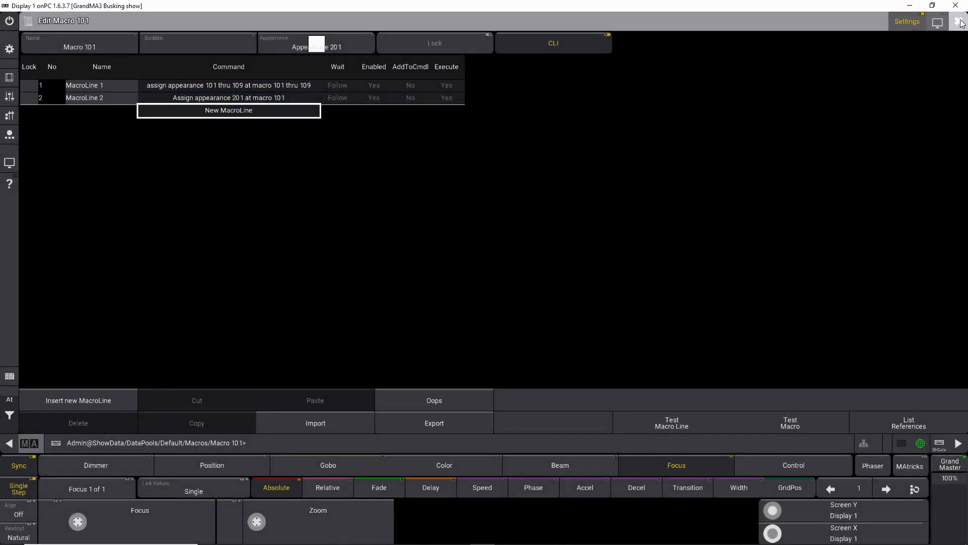
pyautogui.click(958, 21)
# Step: Add a second line to macro 102 reading "Assign appearance 202 at macro 102" and run macro 102
pyautogui.rightClick(119, 416)
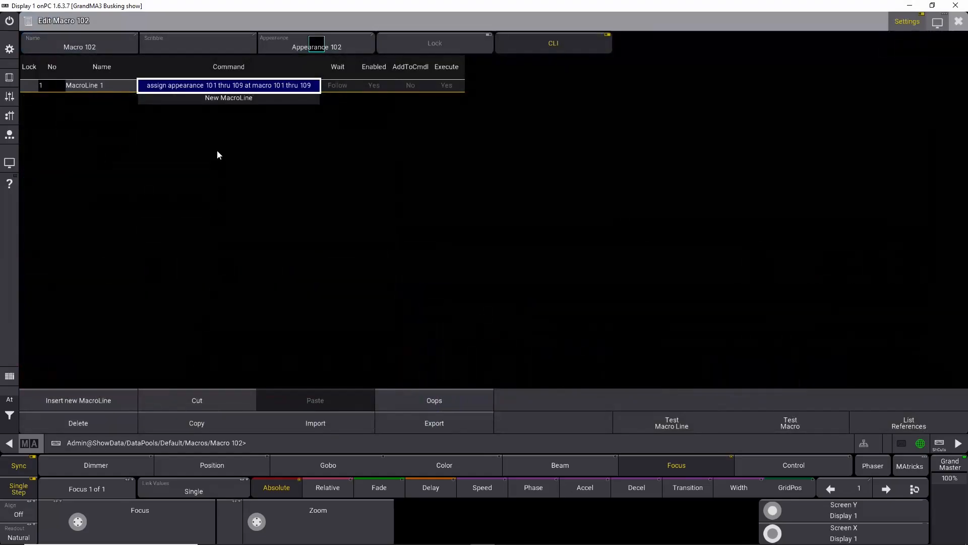
pyautogui.click(202, 98)
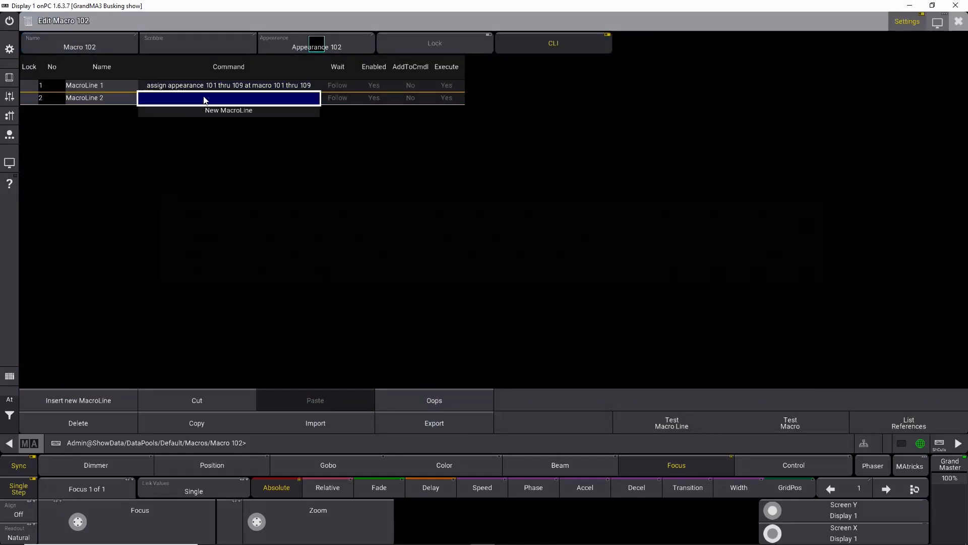
pyautogui.click(203, 97)
pyautogui.write('Assign appearance 201 at macro 101')
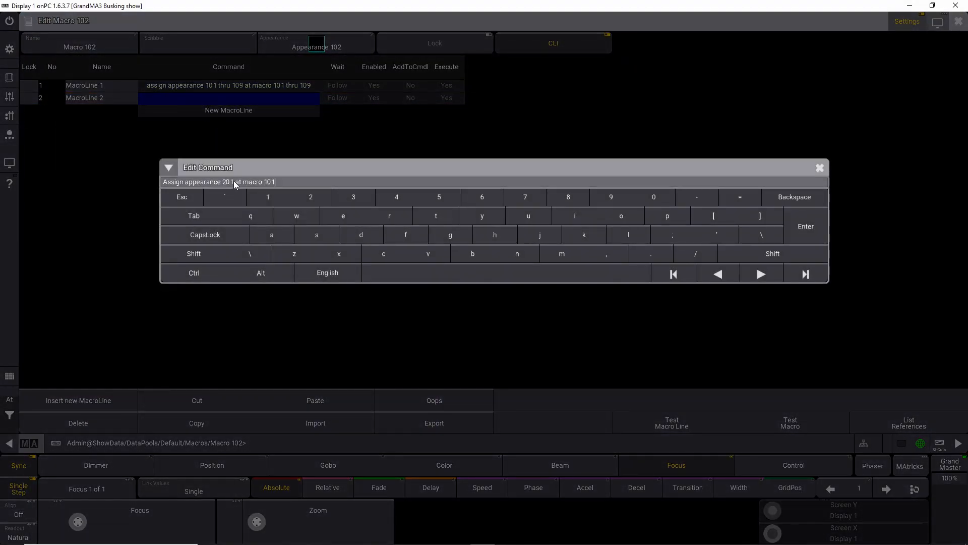
pyautogui.press('BackSpace')
pyautogui.write('2')
pyautogui.press('Return')
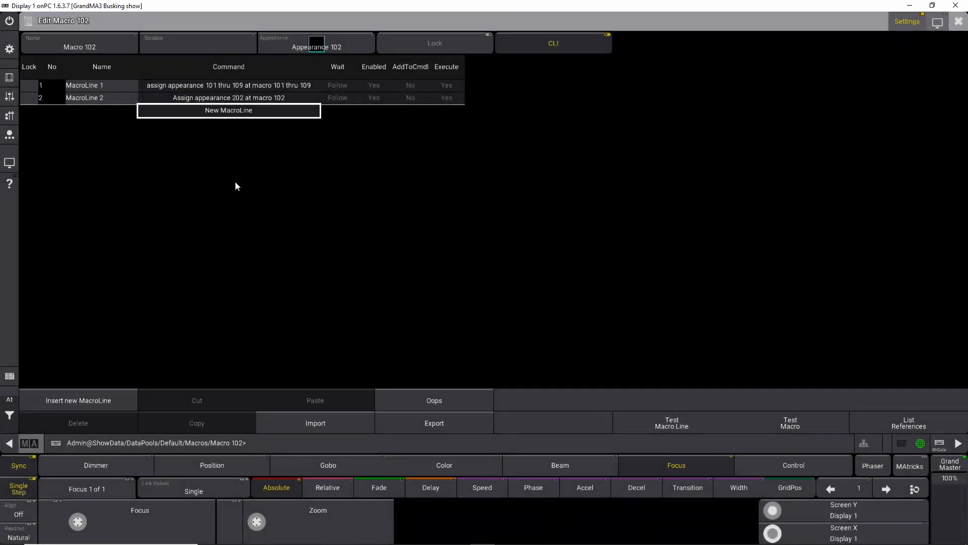
pyautogui.click(959, 21)
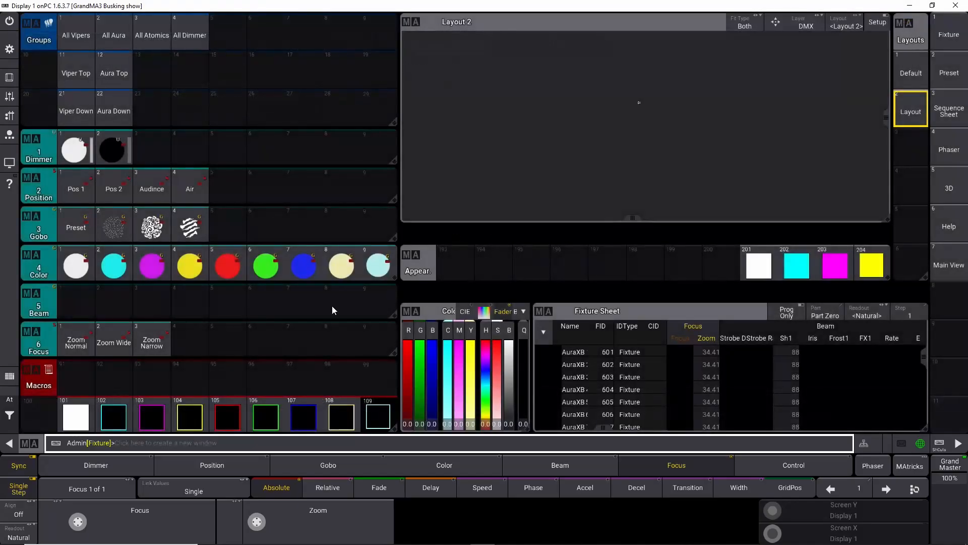
pyautogui.click(120, 420)
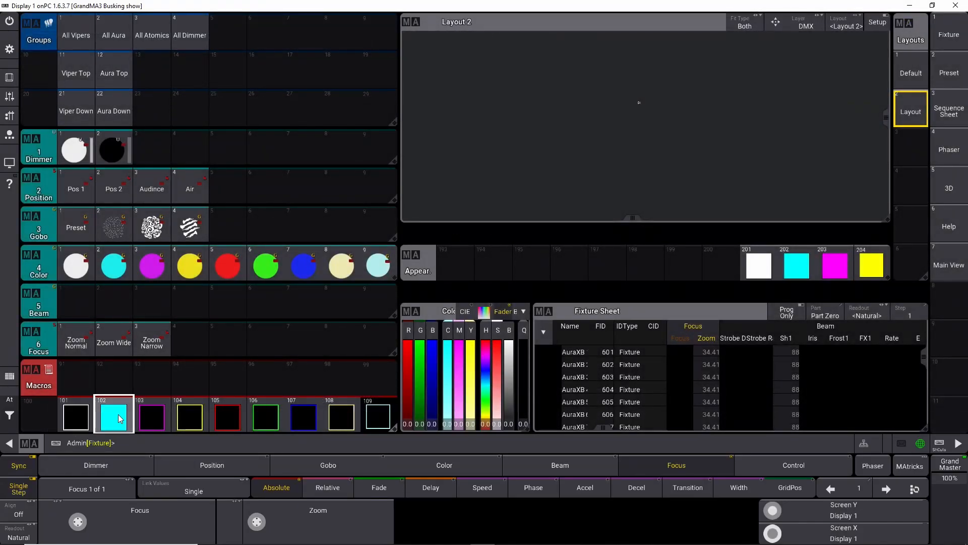
# Step: Add a second line to macro 103 reading "Assign appearance 203 at macro 103" and run macro 103
pyautogui.rightClick(142, 419)
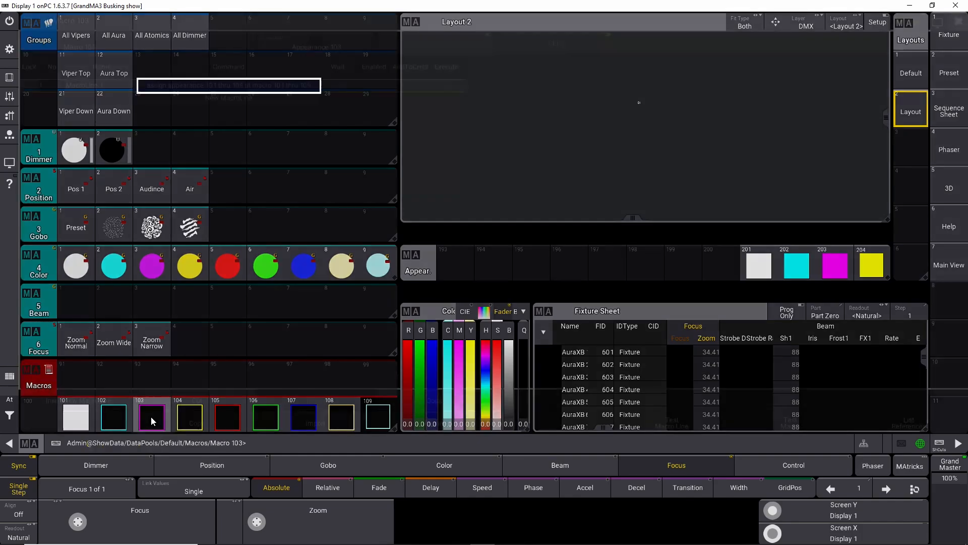
pyautogui.click(212, 98)
pyautogui.click(212, 99)
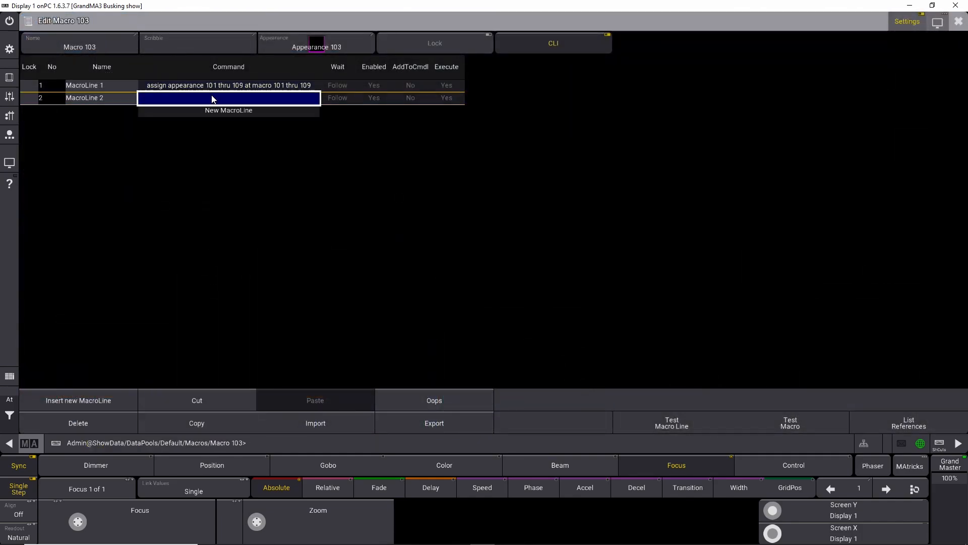
pyautogui.rightClick(212, 96)
pyautogui.hotkey('ctrl', 'v')
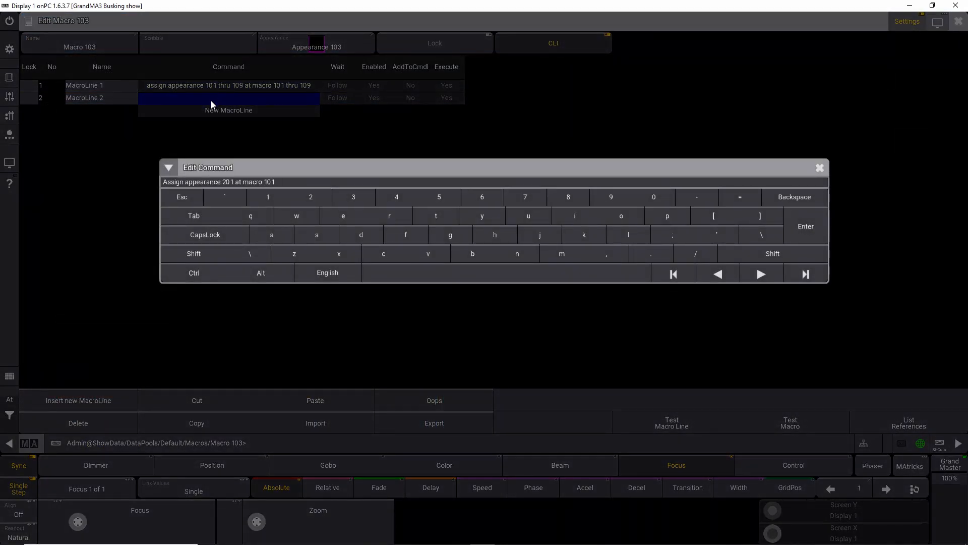
pyautogui.click(234, 181)
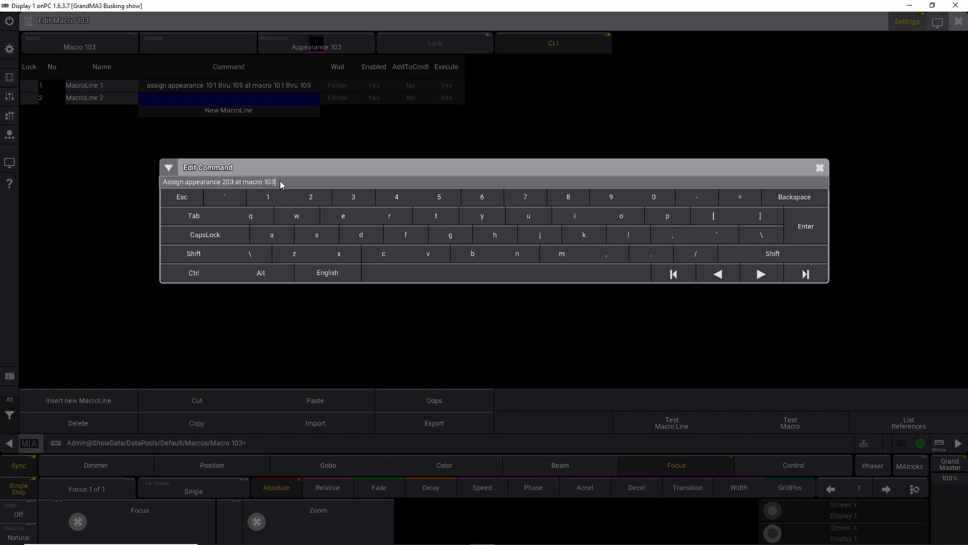
pyautogui.press('Return')
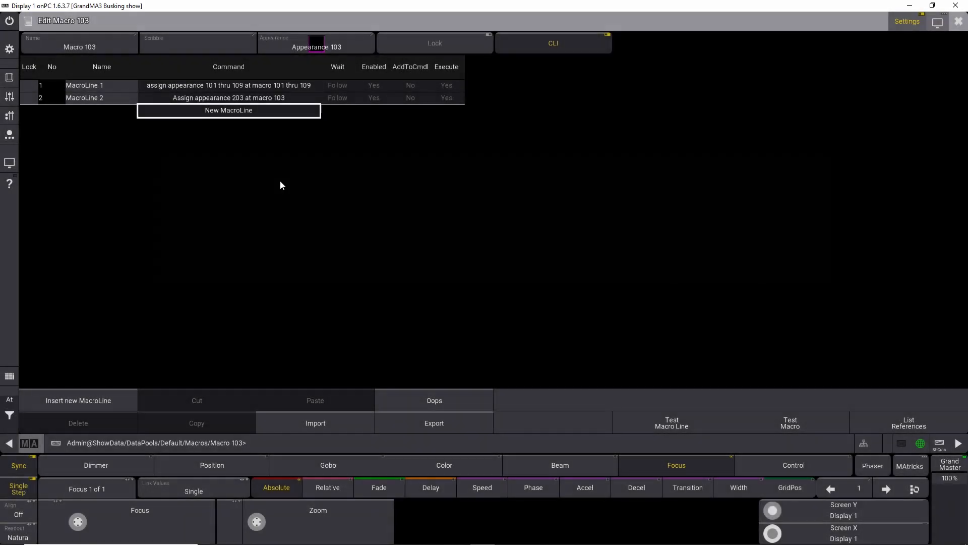
pyautogui.click(958, 23)
pyautogui.click(151, 416)
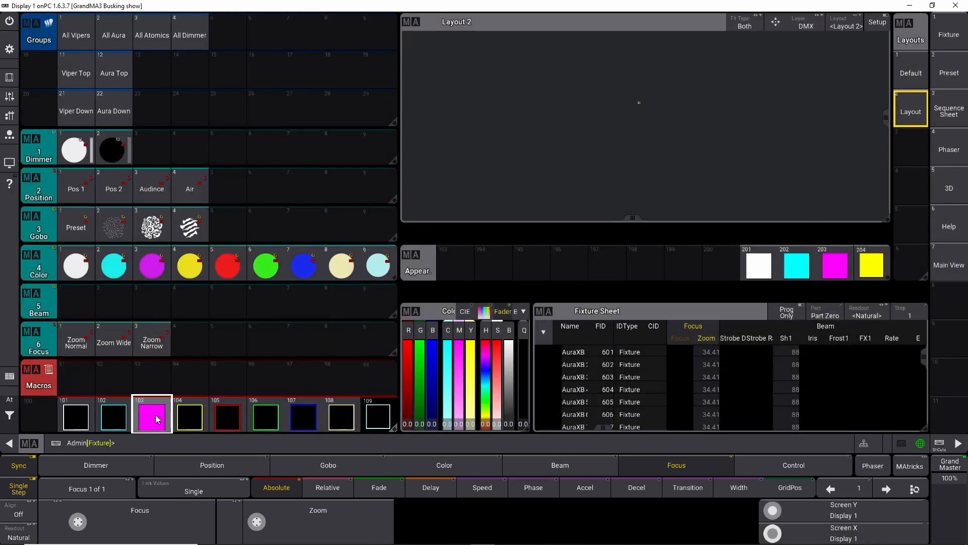
# Step: Add a second line to macro 104 reading "Assign appearance 204 at macro 104" and close the macro editor
pyautogui.rightClick(202, 426)
pyautogui.click(217, 98)
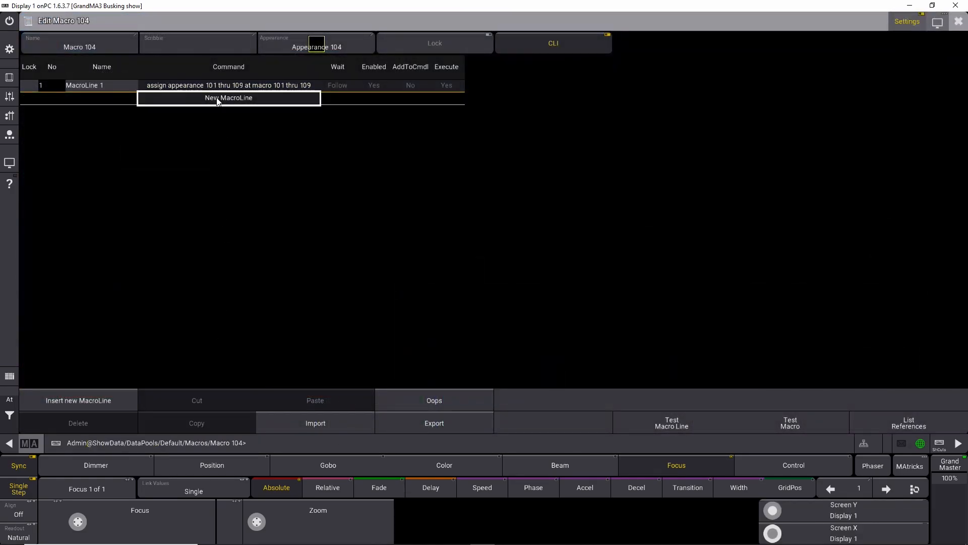
pyautogui.hotkey('ctrl', 'v')
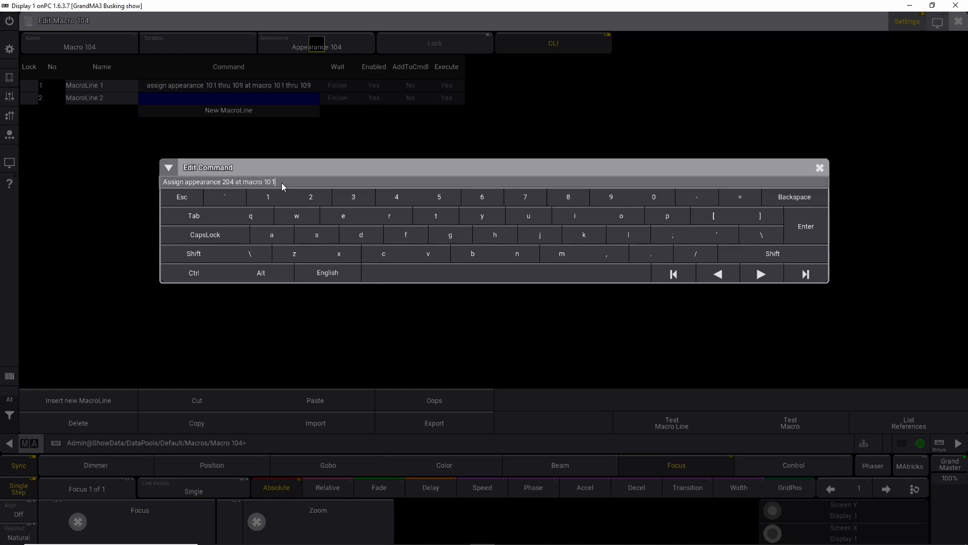
pyautogui.press('BackSpace')
pyautogui.write('4')
pyautogui.press('Return')
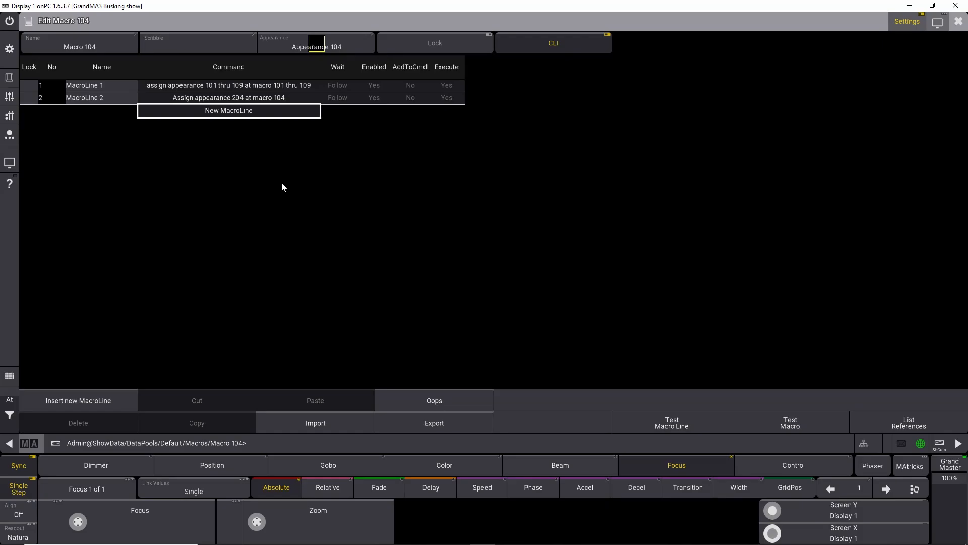
pyautogui.click(938, 25)
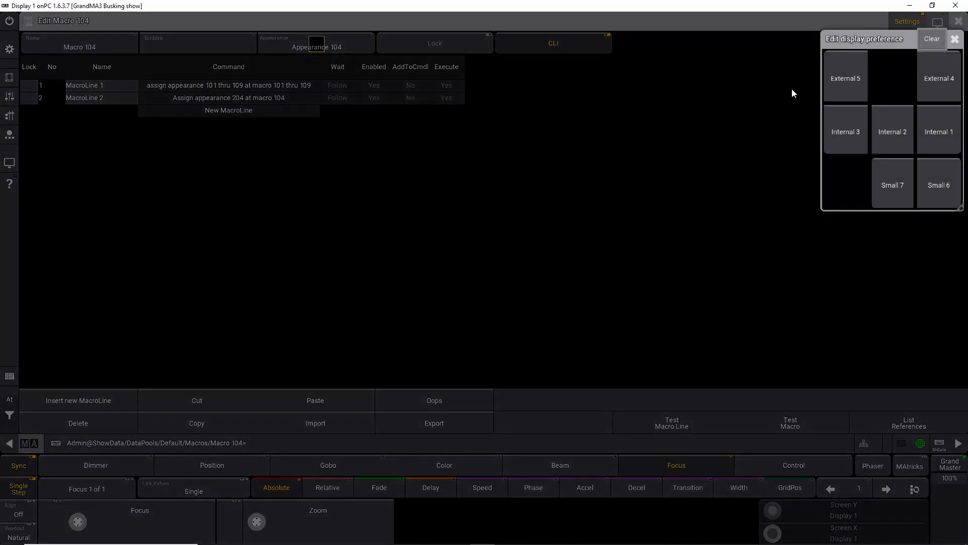
pyautogui.click(954, 39)
pyautogui.click(958, 22)
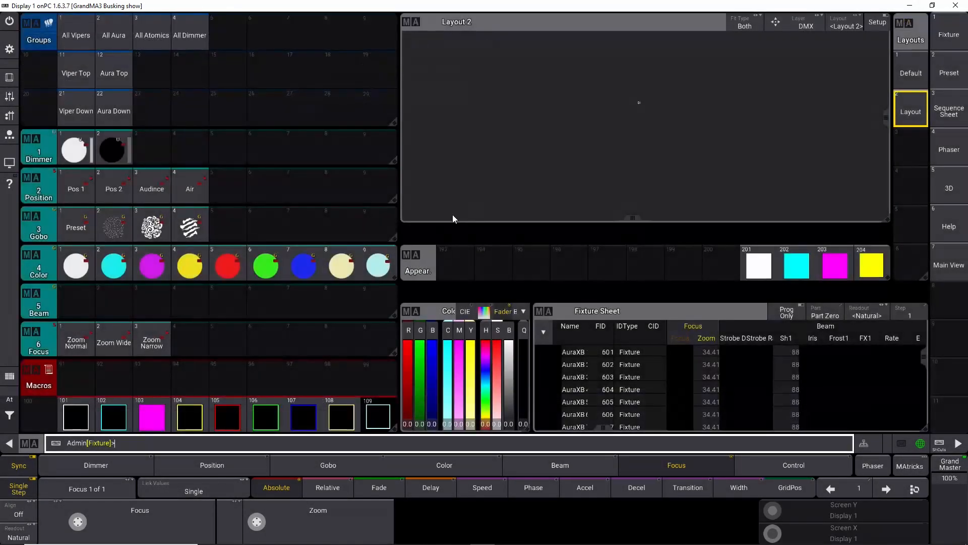
# Step: Add a second line to macro 105 reading "Assign appearance 205 at macro 105" and close the editor
pyautogui.rightClick(228, 421)
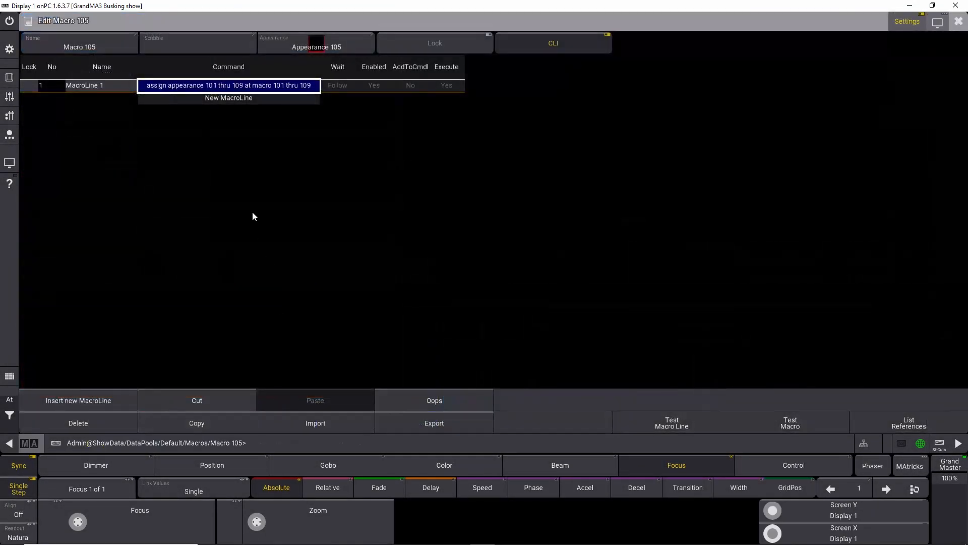
pyautogui.click(219, 100)
pyautogui.click(219, 98)
pyautogui.write('Assign appearance 201 at macro 101')
pyautogui.click(233, 181)
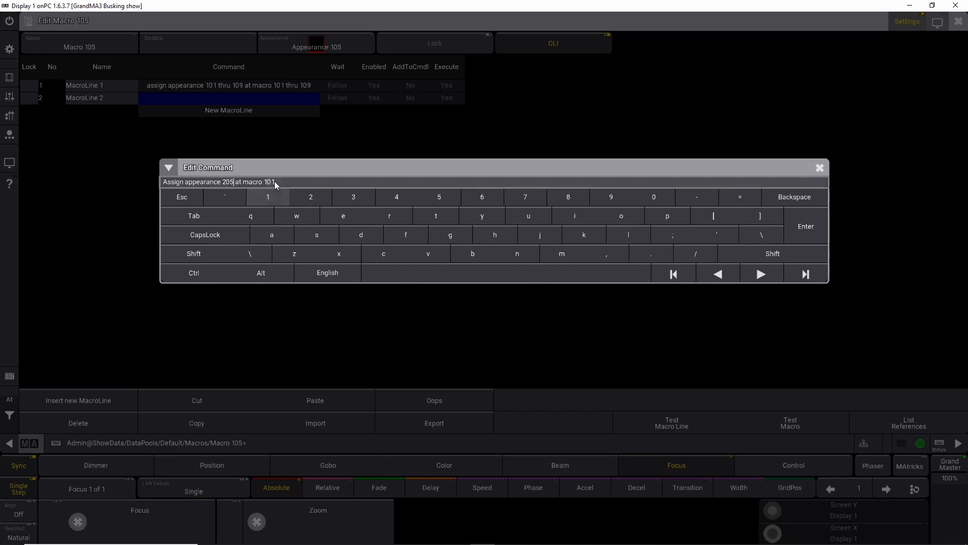
pyautogui.press('Return')
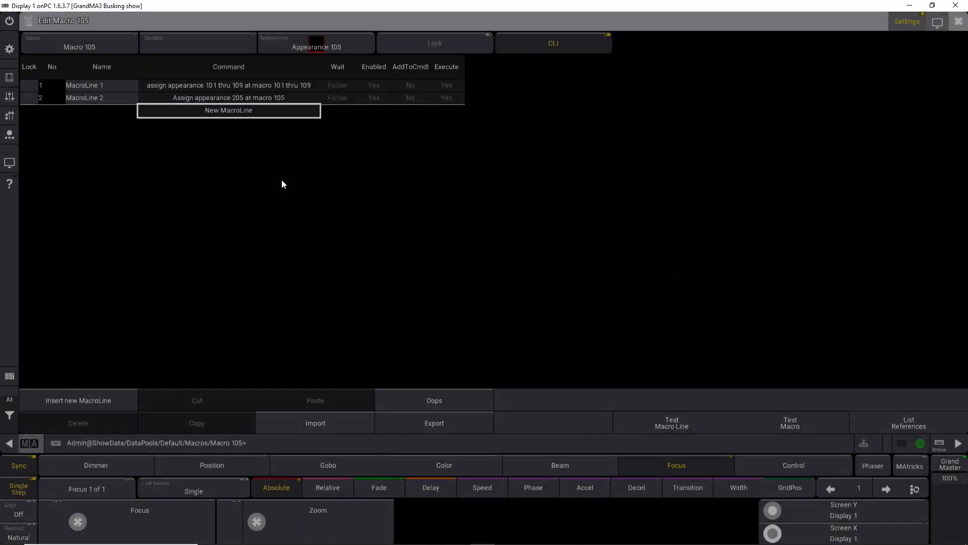
pyautogui.click(958, 21)
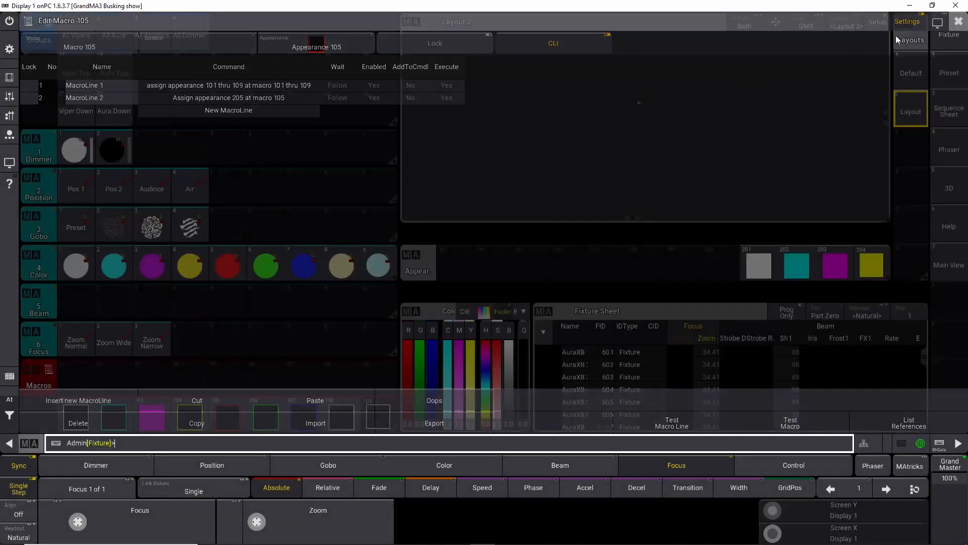
# Step: Add a second line to macro 106 reading "Assign appearance 206 at macro 106" and close the editor
pyautogui.rightClick(268, 414)
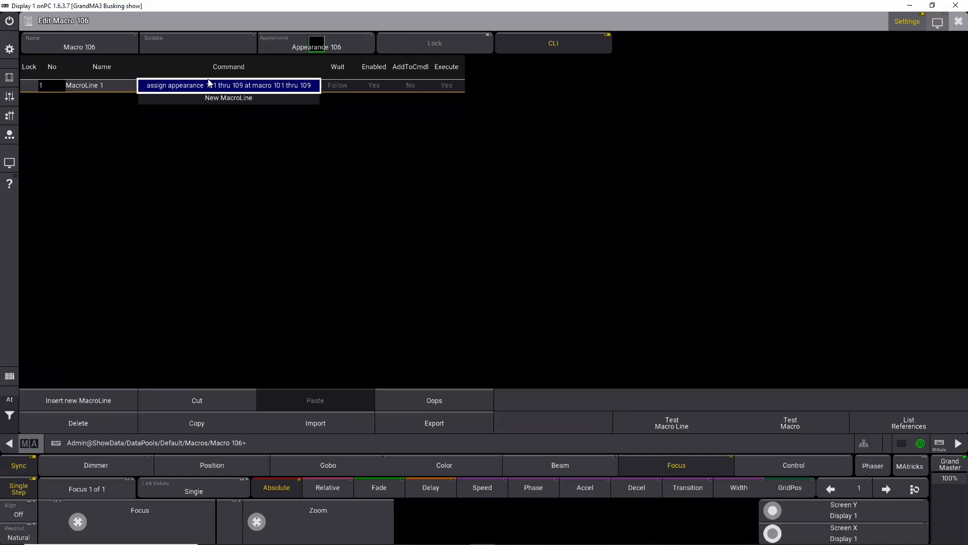
pyautogui.click(217, 98)
pyautogui.rightClick(215, 99)
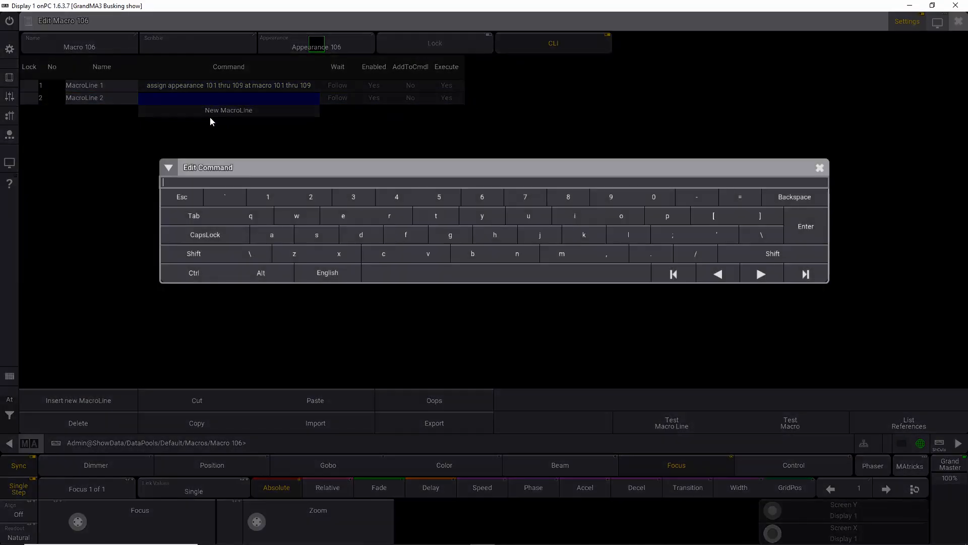
pyautogui.write('Assign appearance 201 at macro 101')
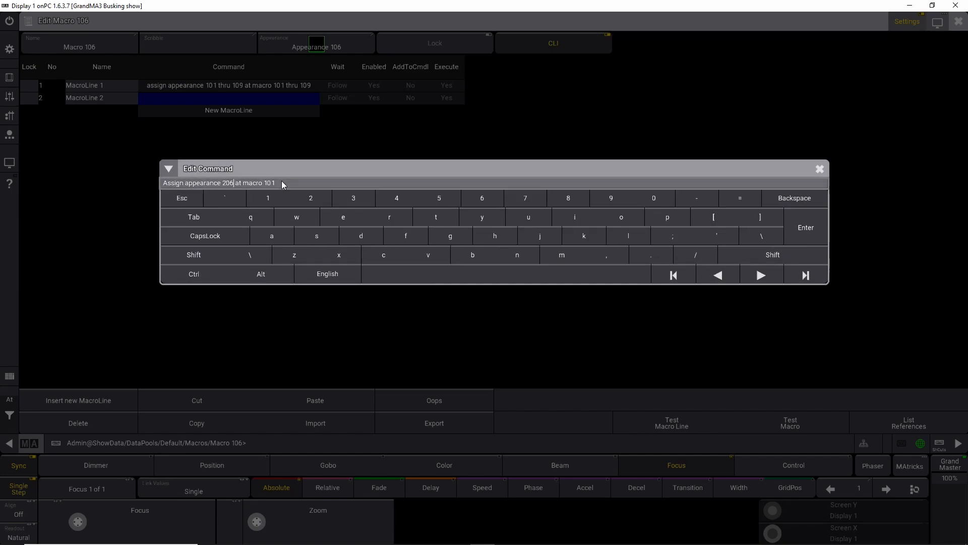
pyautogui.press('Return')
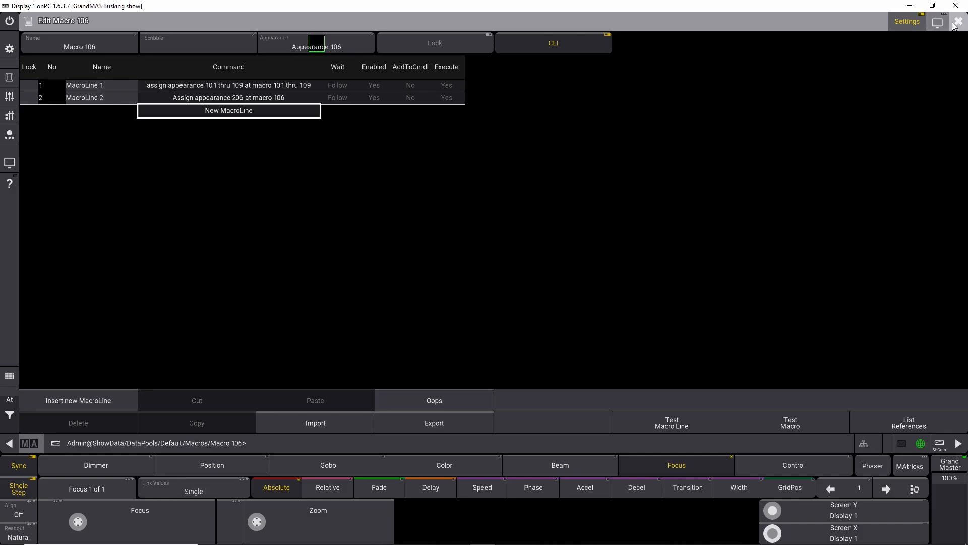
pyautogui.click(937, 23)
# Step: Add a second line to macro 107 reading "Assign appearance 207 at macro 107" and close the editor
pyautogui.rightClick(304, 421)
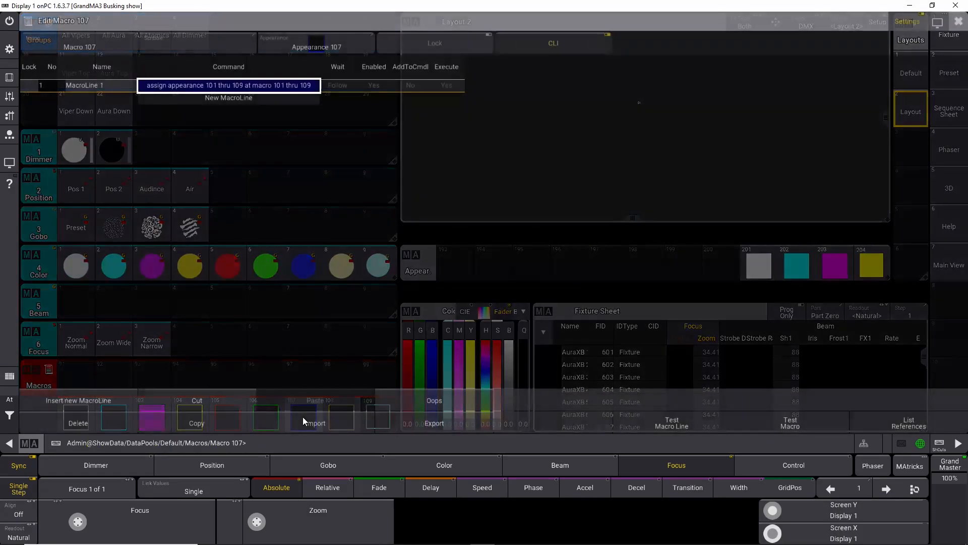
pyautogui.click(204, 95)
pyautogui.click(204, 99)
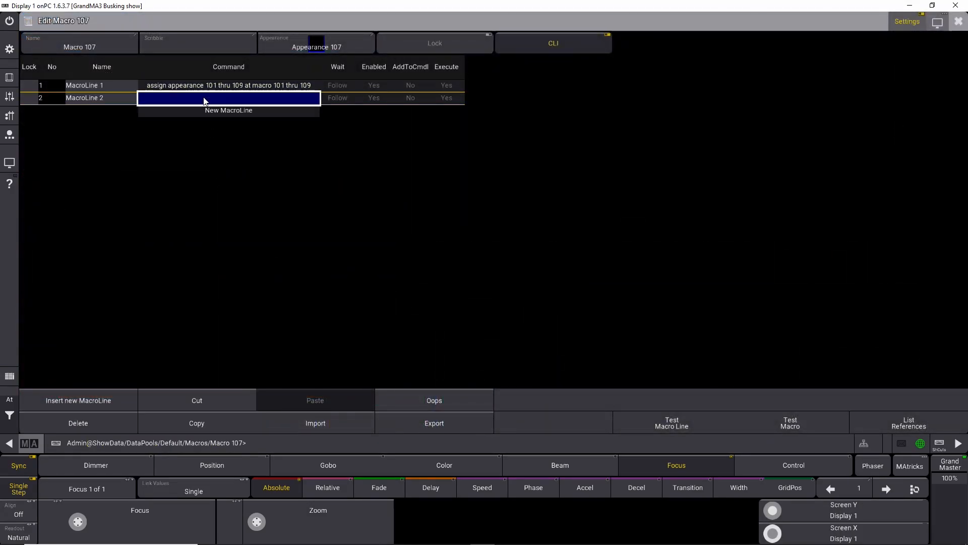
pyautogui.click(205, 99)
pyautogui.write('Assign appearance 201 at macro 101')
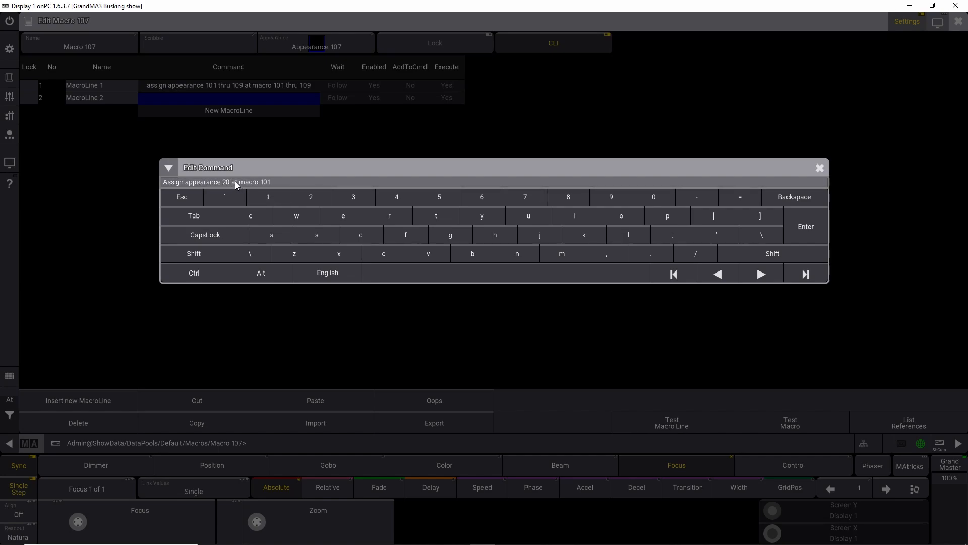
pyautogui.write('7')
pyautogui.press('Return')
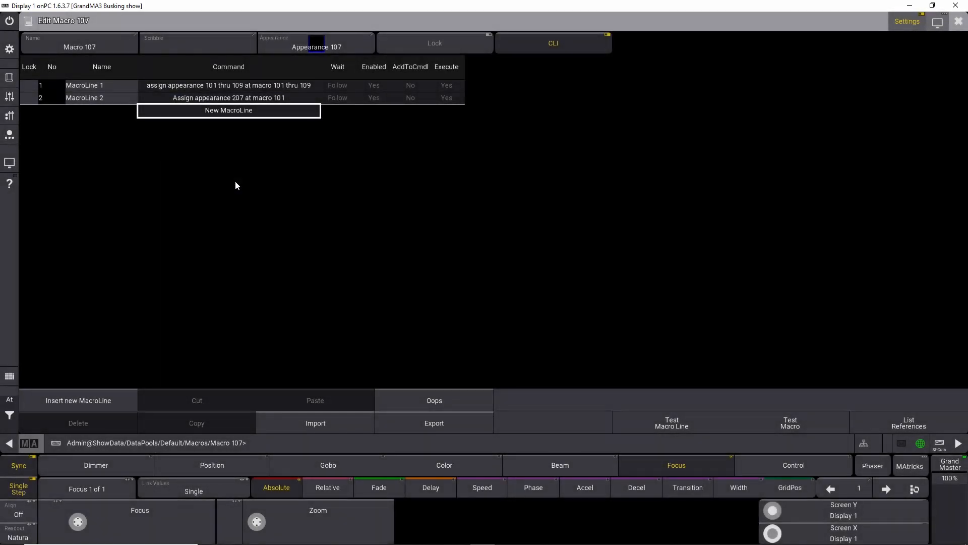
pyautogui.doubleClick(247, 101)
pyautogui.click(290, 192)
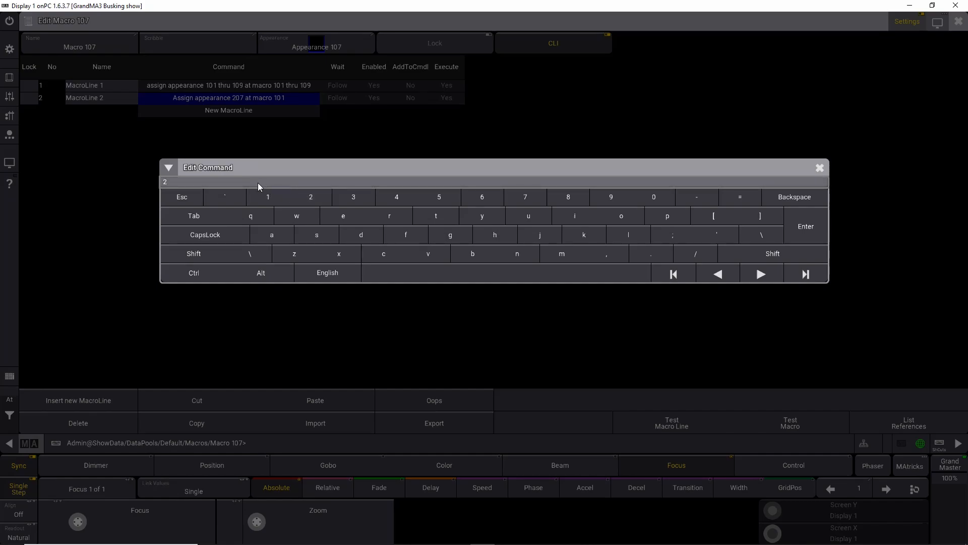
pyautogui.press('Escape')
pyautogui.doubleClick(247, 98)
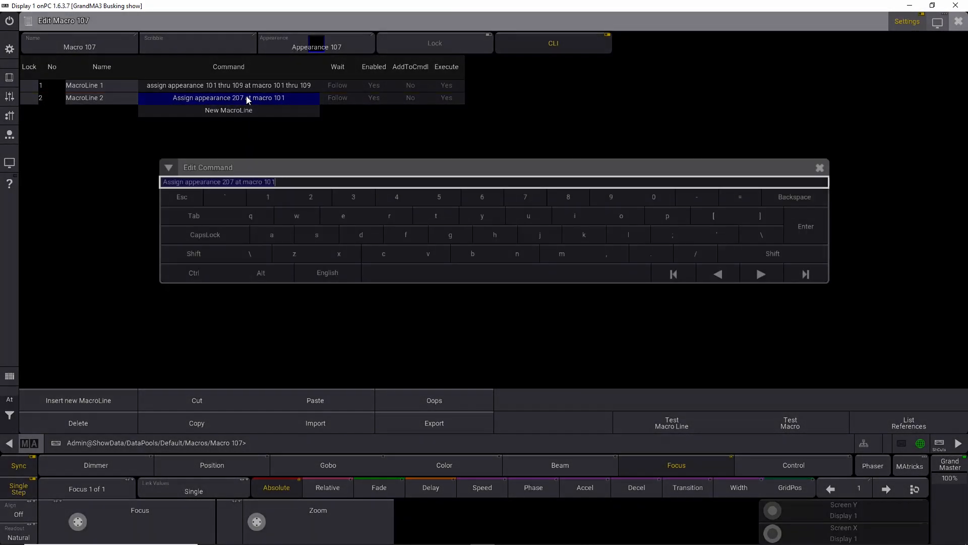
pyautogui.click(288, 182)
pyautogui.press('BackSpace')
pyautogui.write('7')
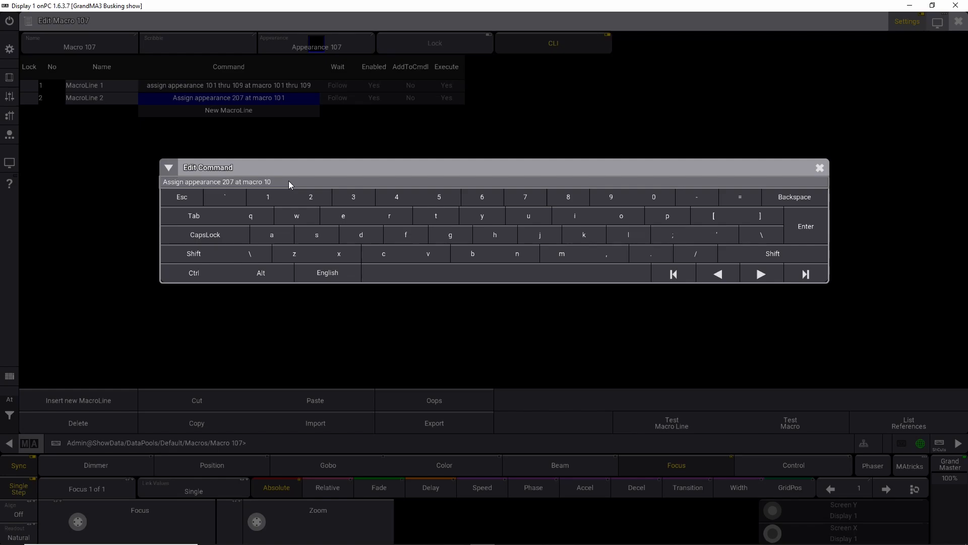
pyautogui.press('Return')
pyautogui.click(958, 21)
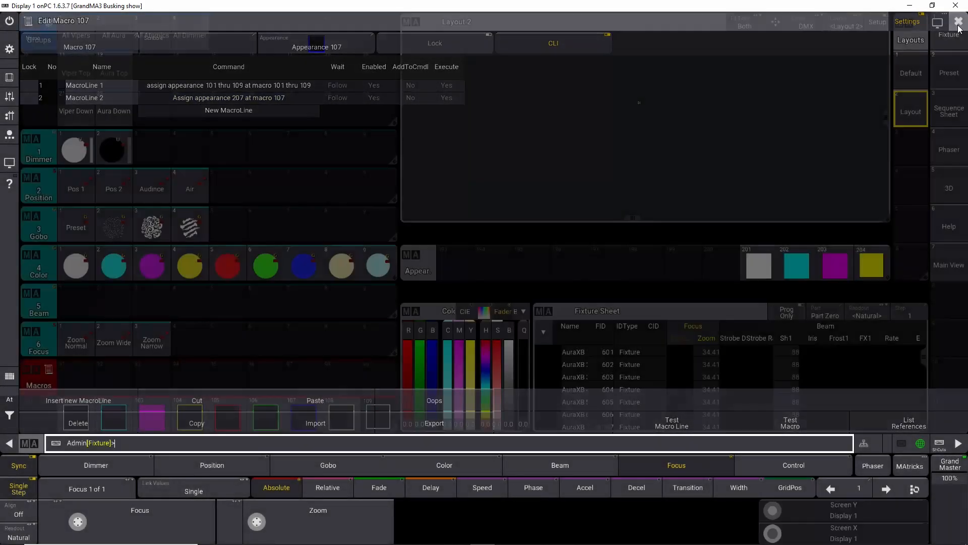
# Step: Run several of the edited macros in turn, ending with macro 101, to test their appearance changes
pyautogui.click(304, 414)
pyautogui.click(266, 421)
pyautogui.click(222, 418)
pyautogui.click(172, 424)
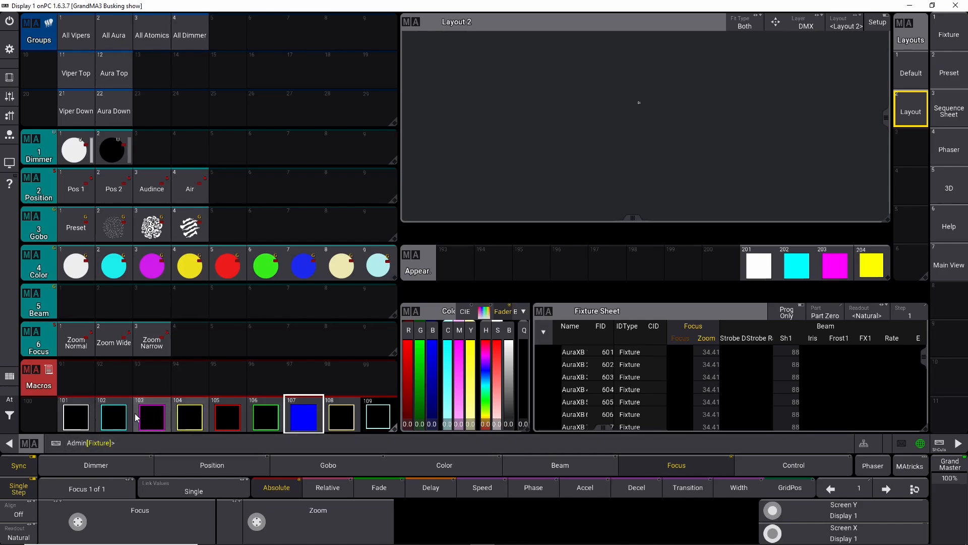
pyautogui.click(75, 417)
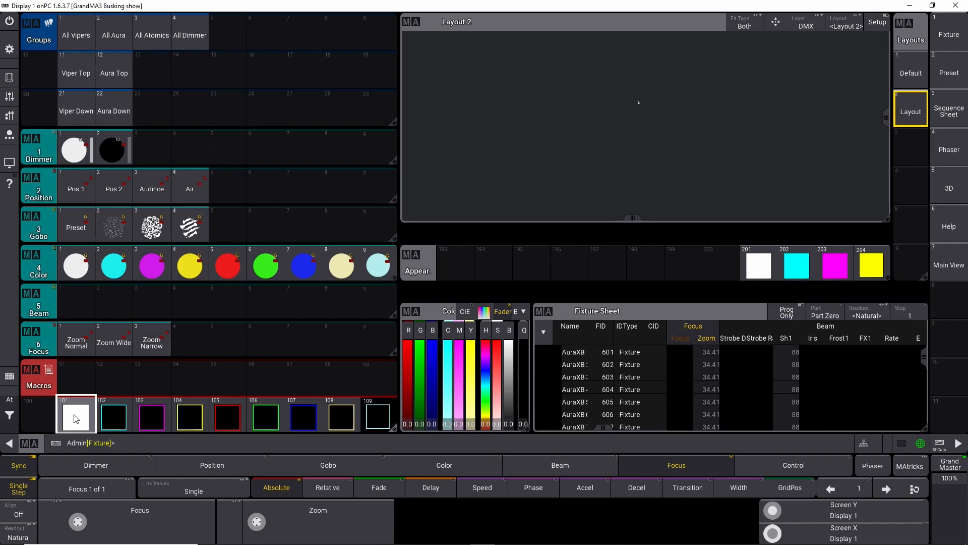
# Step: Add a second line to macro 108 reading "Assign appearance 208 at macro 108" and close the editor
pyautogui.rightClick(339, 414)
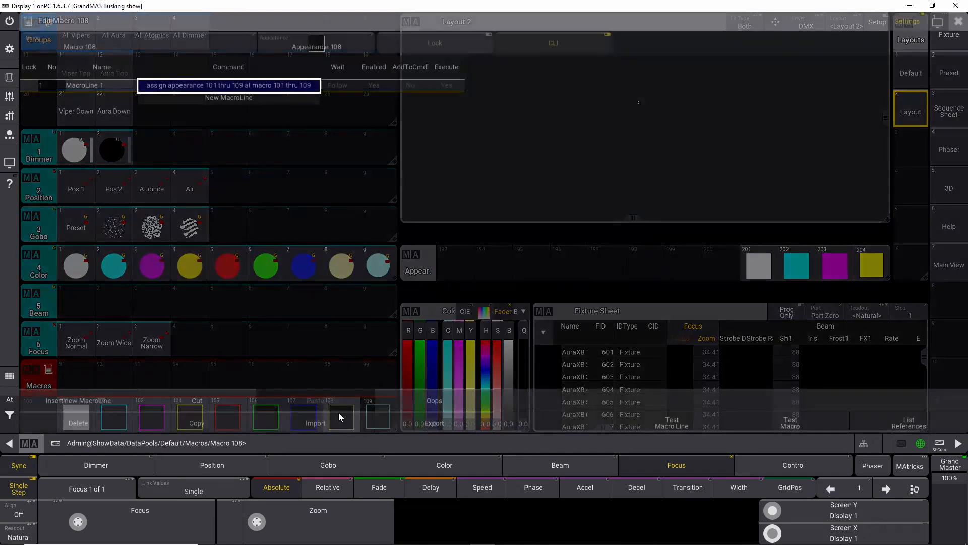
pyautogui.rightClick(213, 97)
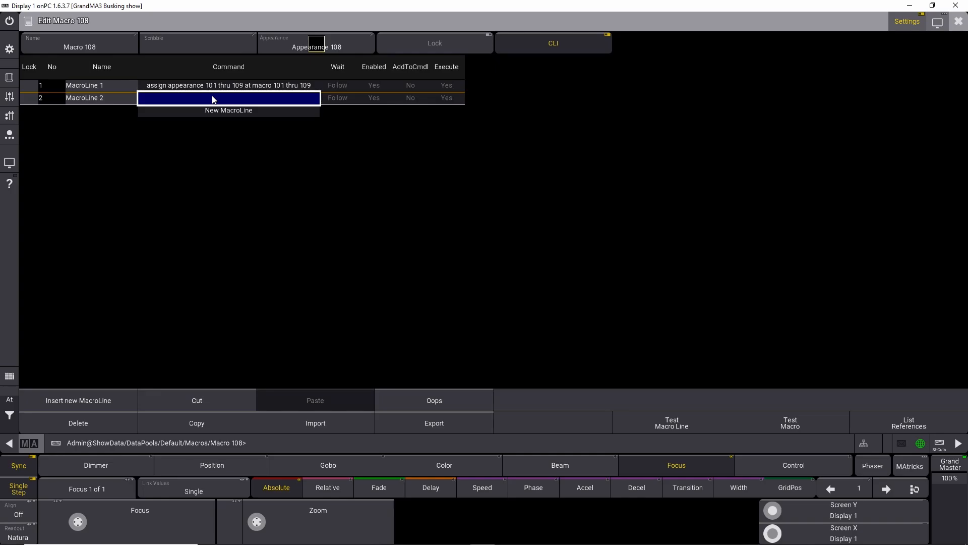
pyautogui.rightClick(212, 98)
pyautogui.write('Assign appearance 201 at macro 101')
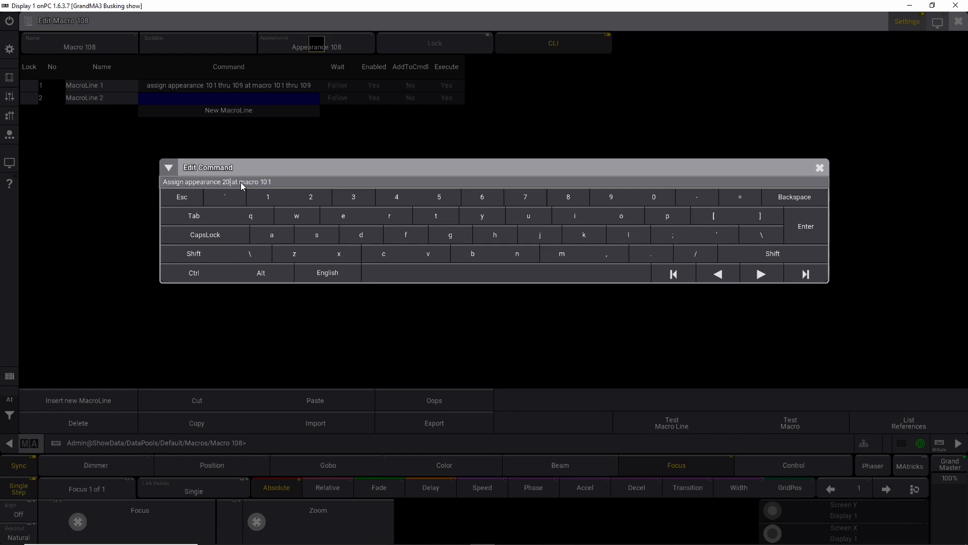
pyautogui.press('Return')
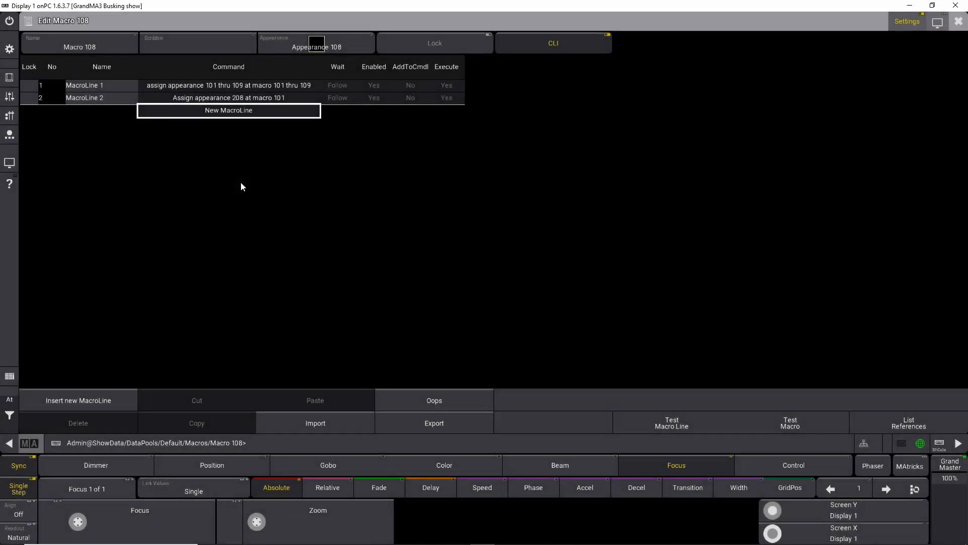
pyautogui.rightClick(249, 98)
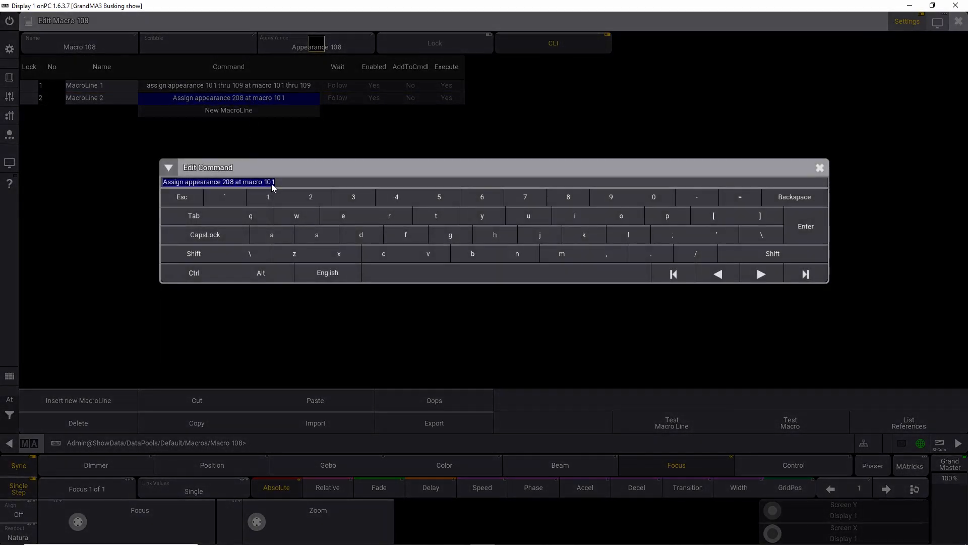
pyautogui.click(281, 182)
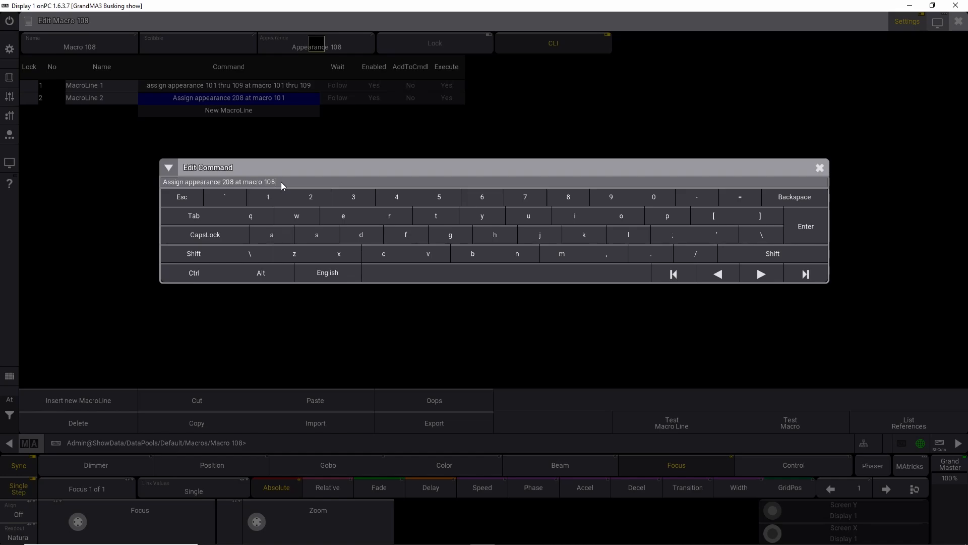
pyautogui.write('8')
pyautogui.press('Return')
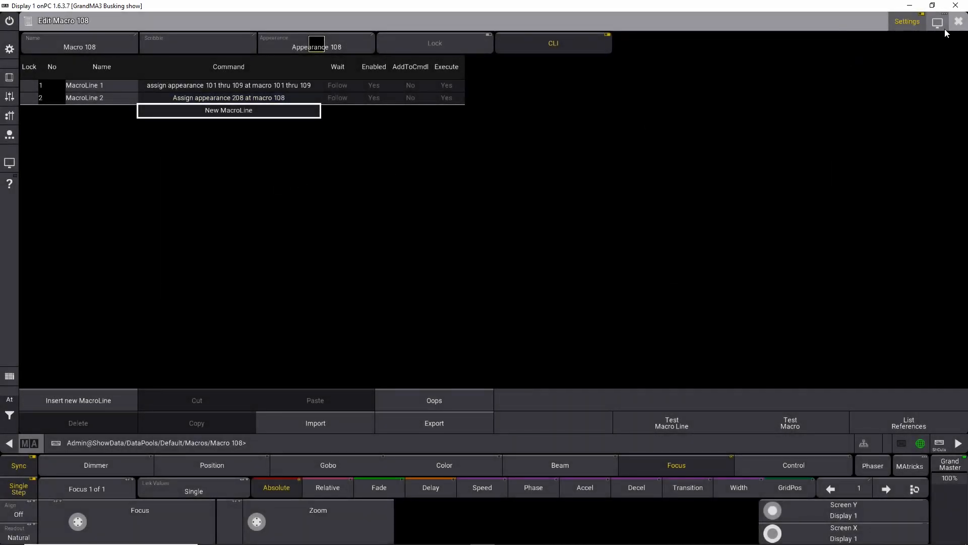
pyautogui.click(958, 22)
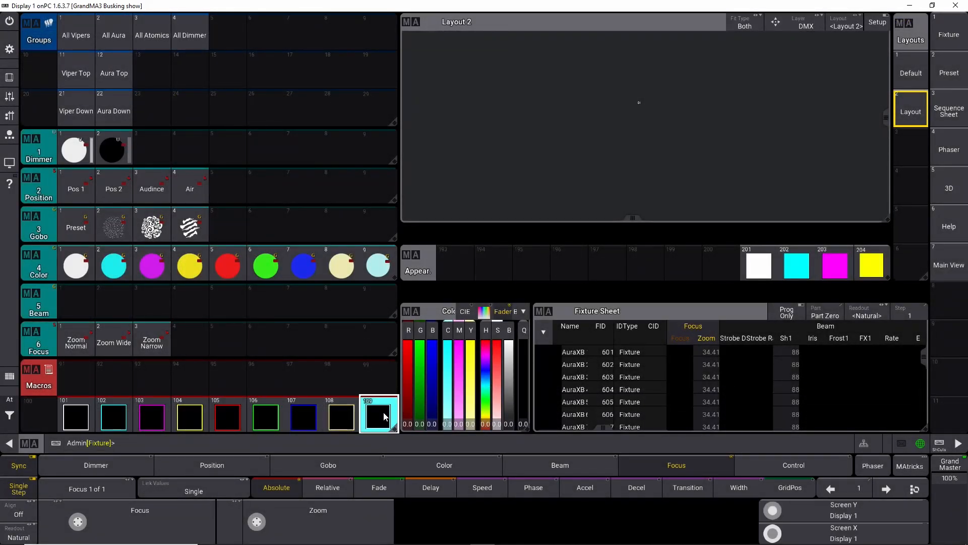
# Step: Add a second line to macro 109 reading "Assign appearance 209 at macro 109" and close the editor
pyautogui.rightClick(384, 416)
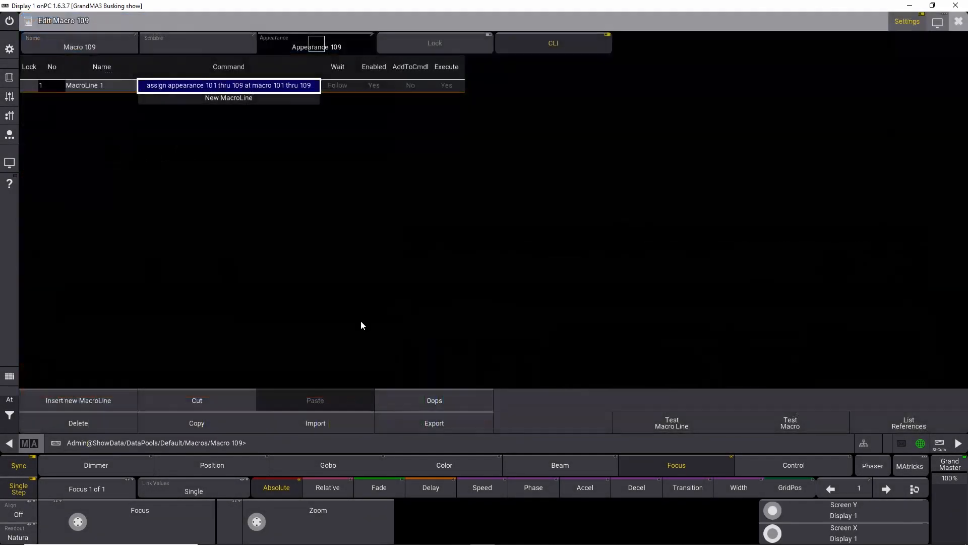
pyautogui.click(267, 95)
pyautogui.write('Assign appearance 201 at macro 101')
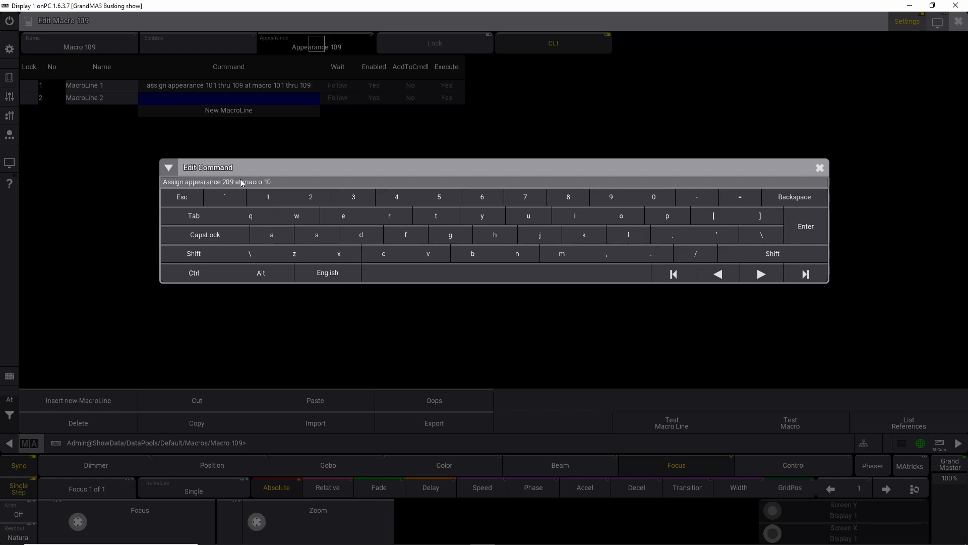
pyautogui.write('9')
pyautogui.press('Return')
pyautogui.click(959, 25)
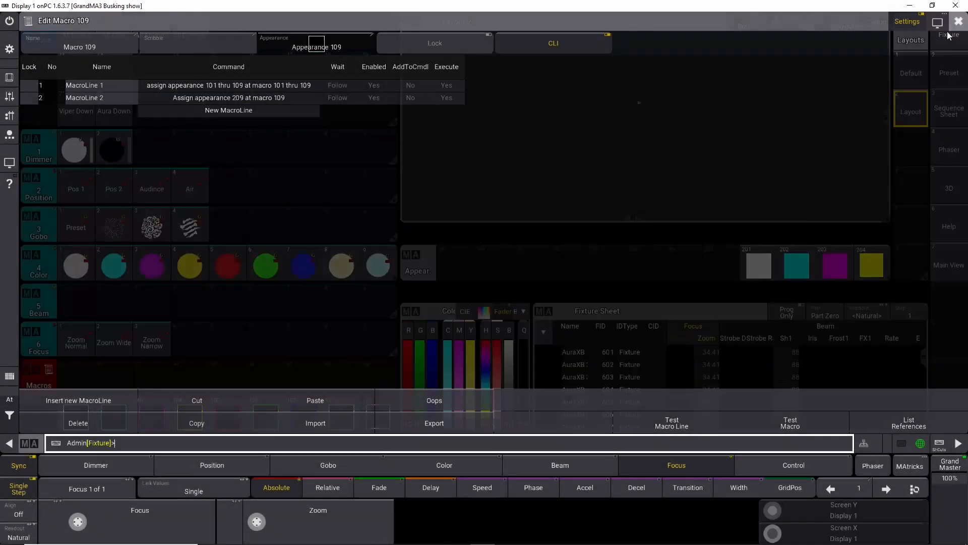
# Step: Review macro 101's command lines in the macro editor, run macro 101, and recheck its editor before closing it
pyautogui.rightClick(79, 416)
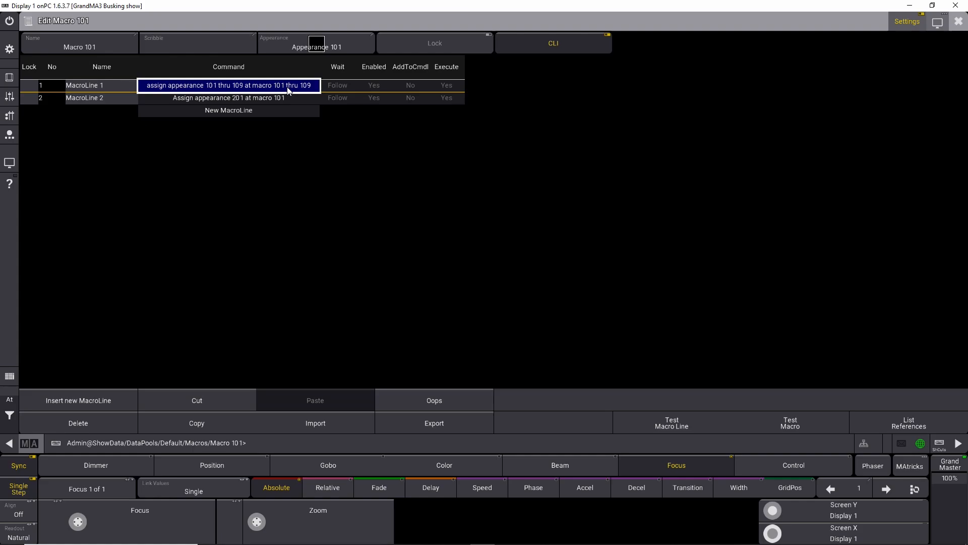
pyautogui.click(204, 100)
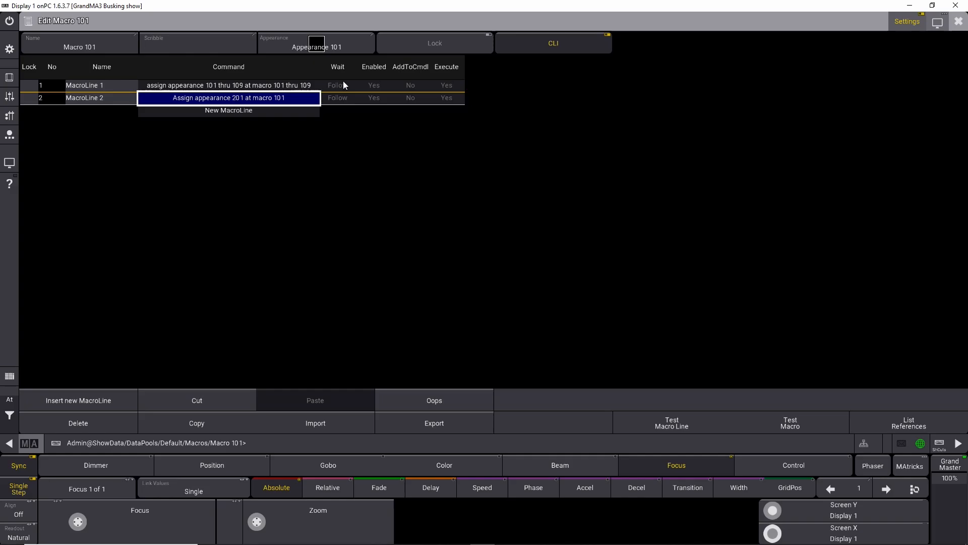
pyautogui.click(958, 21)
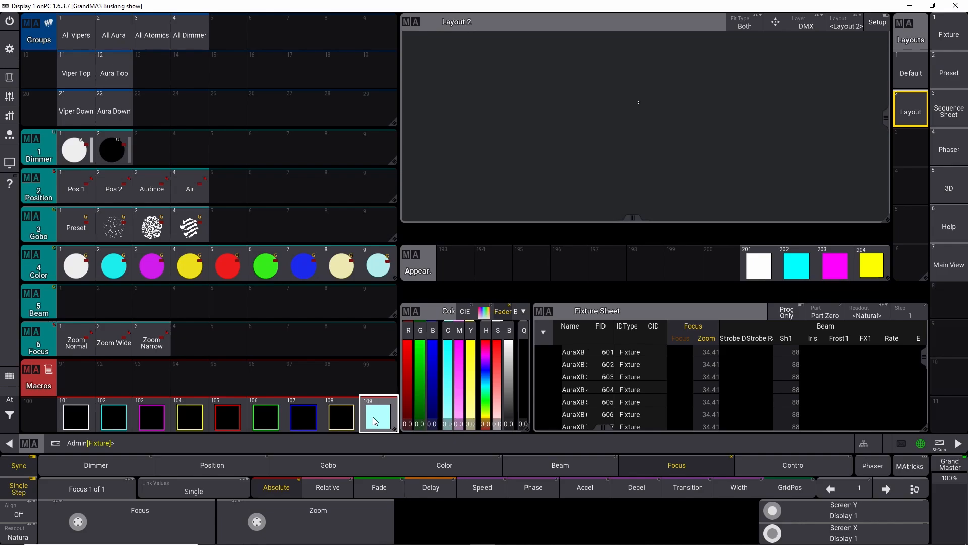
pyautogui.click(80, 419)
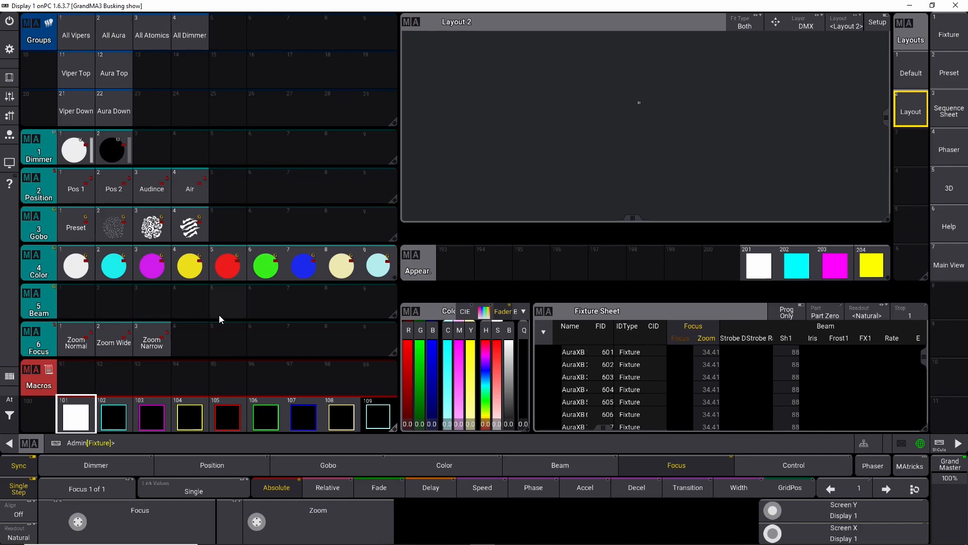
pyautogui.rightClick(83, 419)
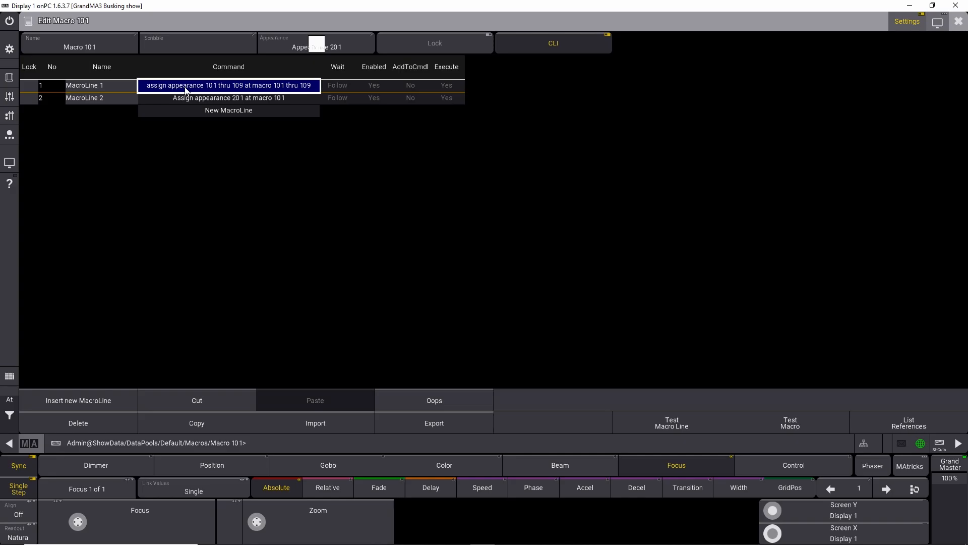
pyautogui.click(955, 26)
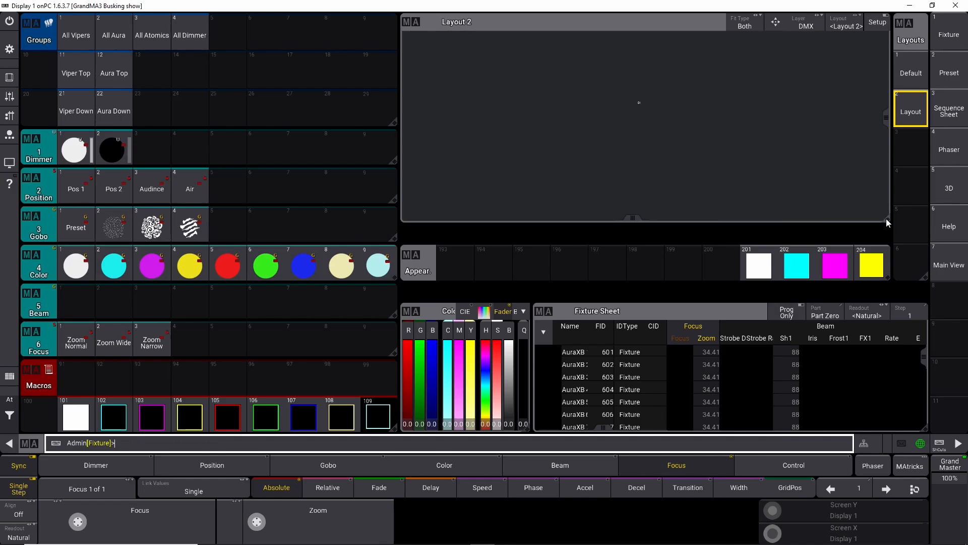
# Step: Shrink and move the Layout window, then add a Playback window in the freed space
pyautogui.moveTo(885, 219); pyautogui.dragTo(745, 217)
pyautogui.moveTo(525, 22); pyautogui.dragTo(694, 25)
pyautogui.click(416, 24)
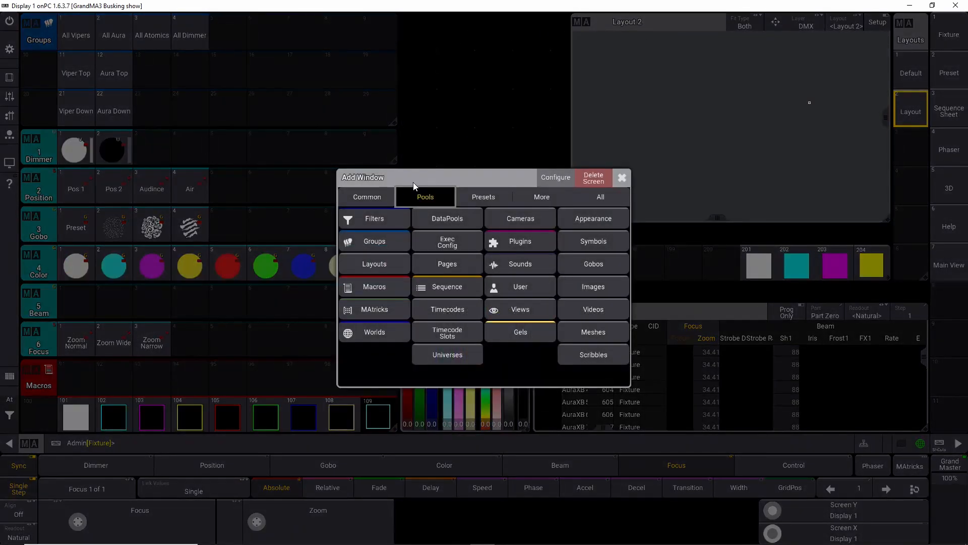
pyautogui.click(382, 201)
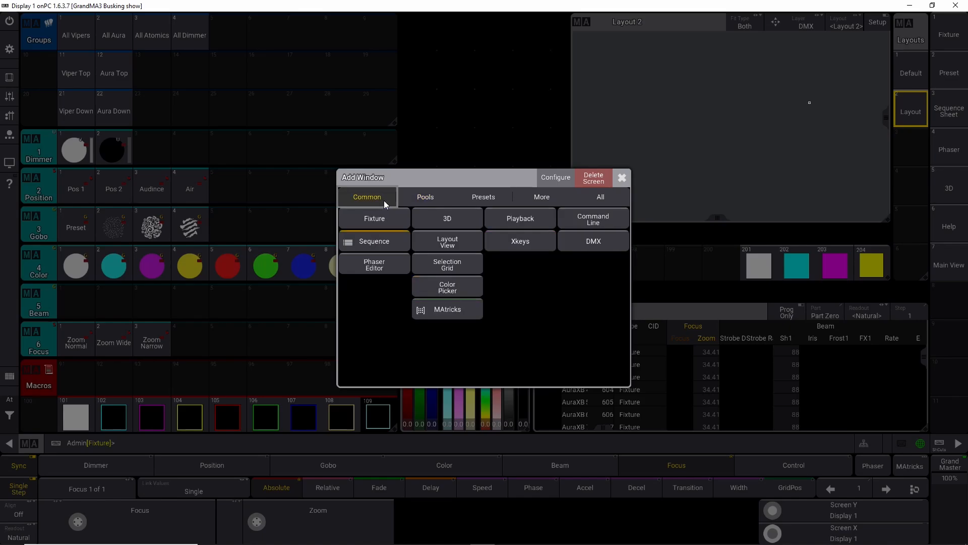
pyautogui.click(510, 217)
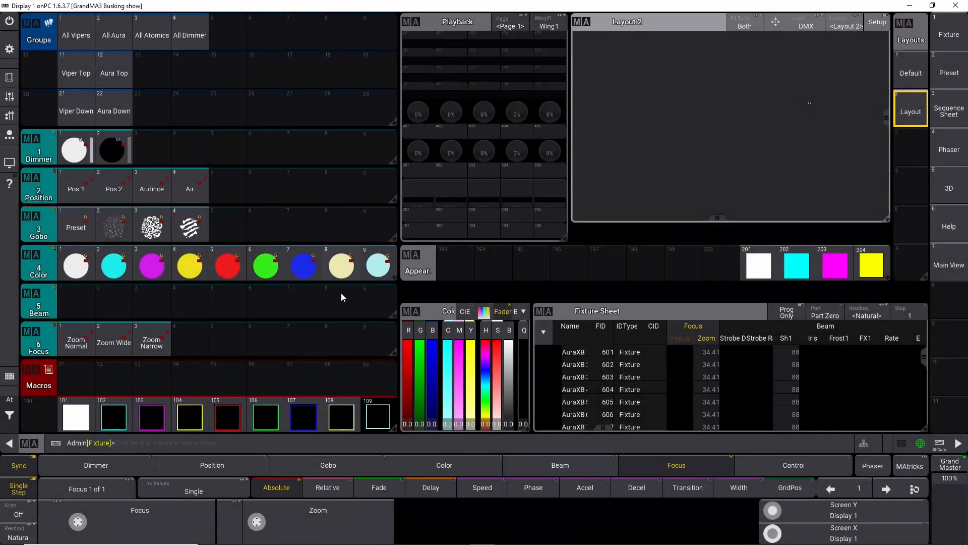
# Step: Select the All Vipers group, apply the white color preset, and store it on a playback executor
pyautogui.click(69, 40)
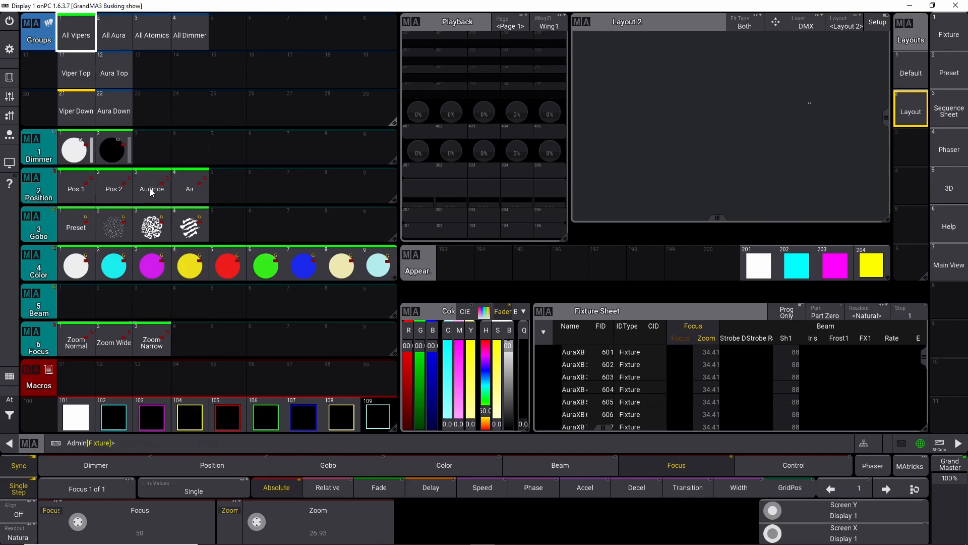
pyautogui.click(82, 266)
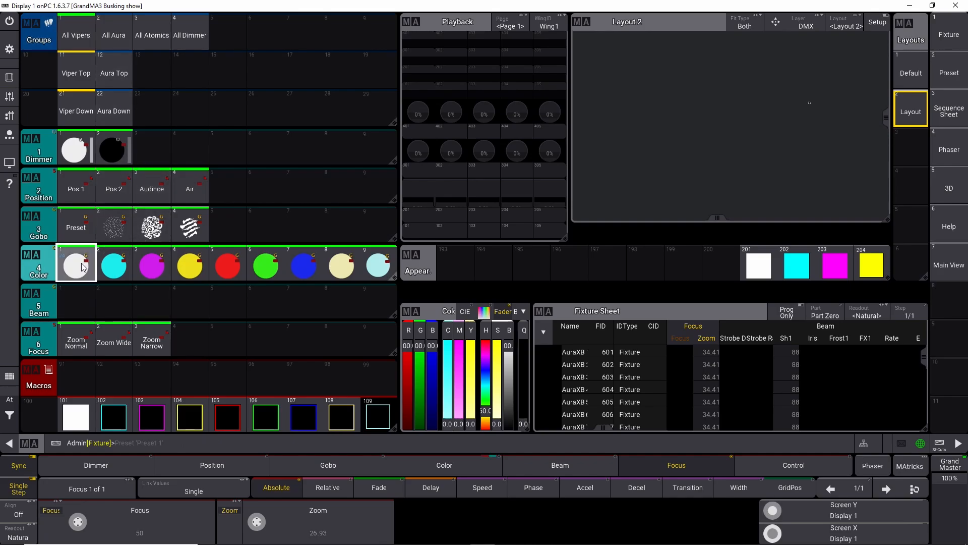
pyautogui.press('l')
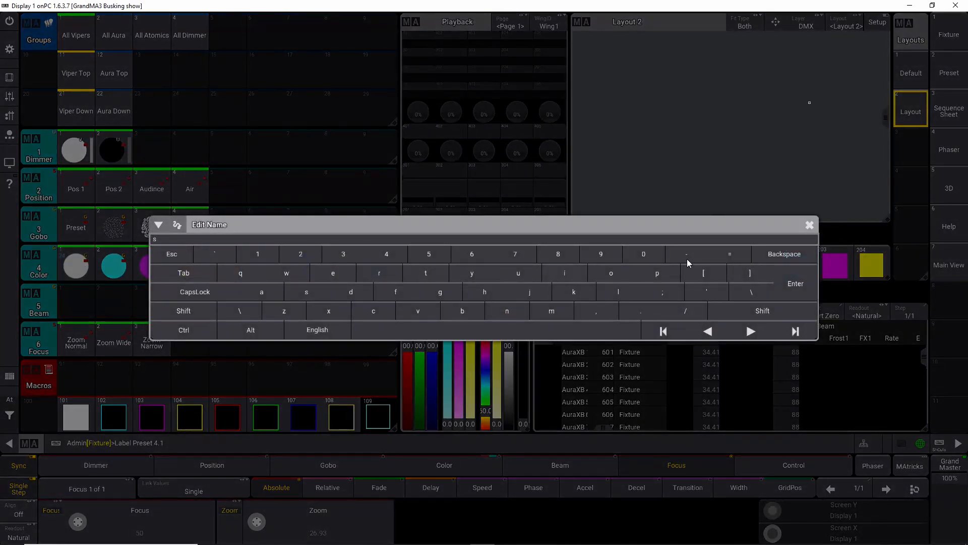
pyautogui.click(811, 225)
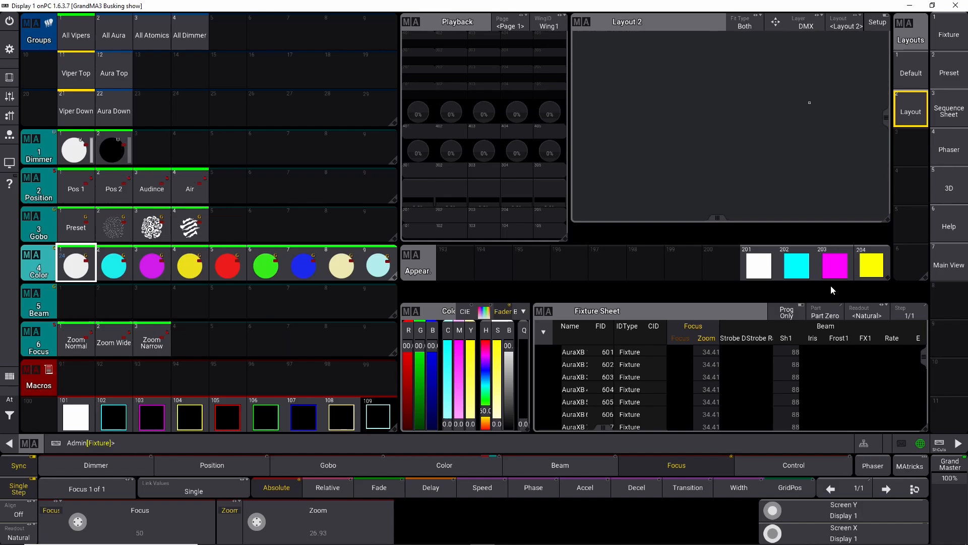
pyautogui.click(938, 443)
pyautogui.click(938, 444)
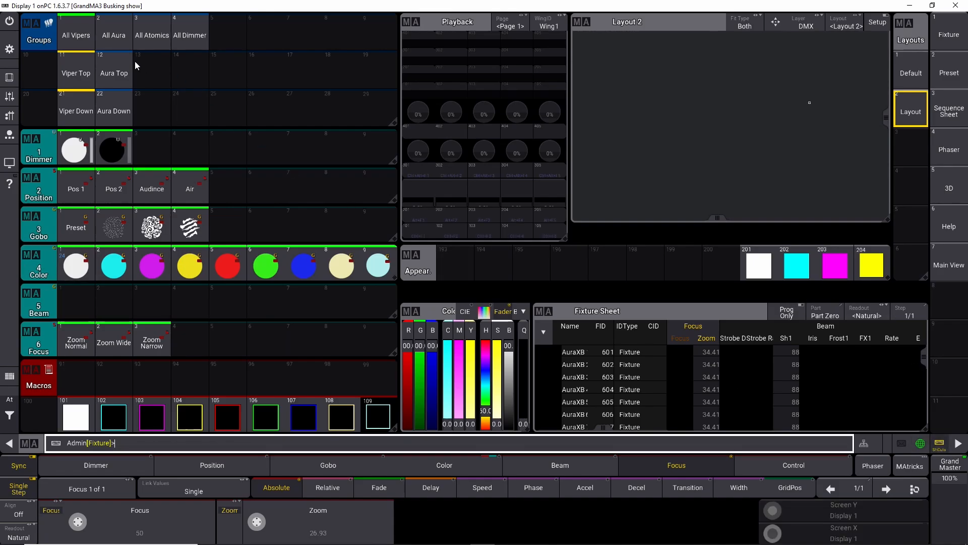
pyautogui.click(76, 265)
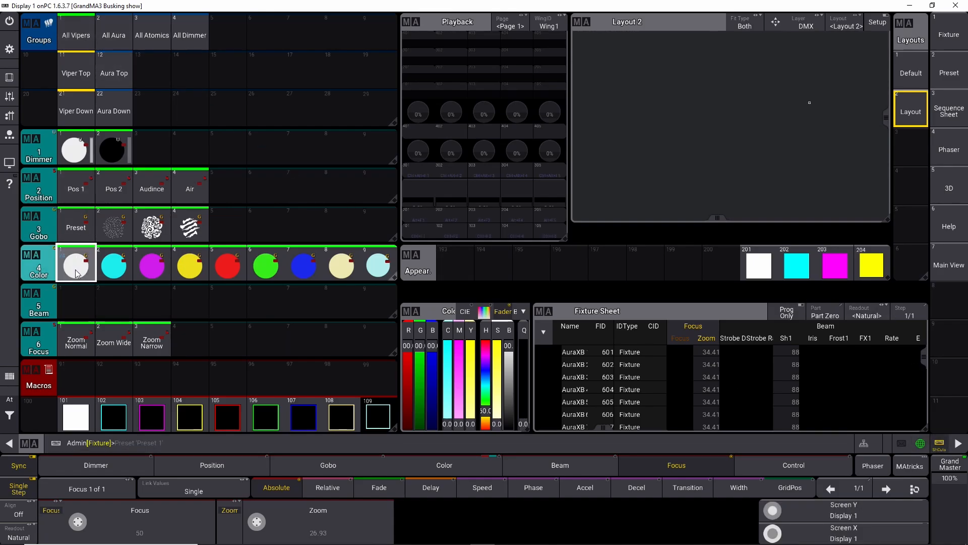
pyautogui.press('s')
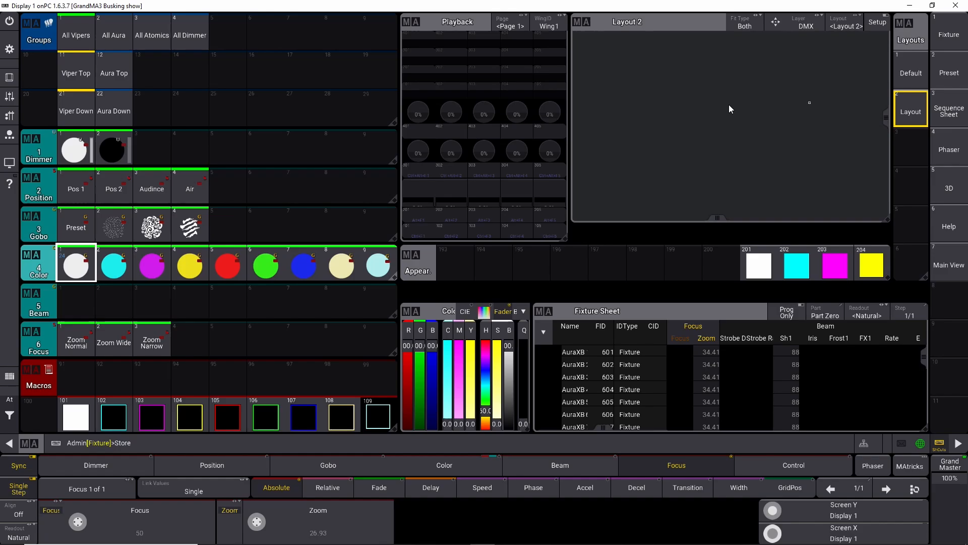
pyautogui.click(419, 216)
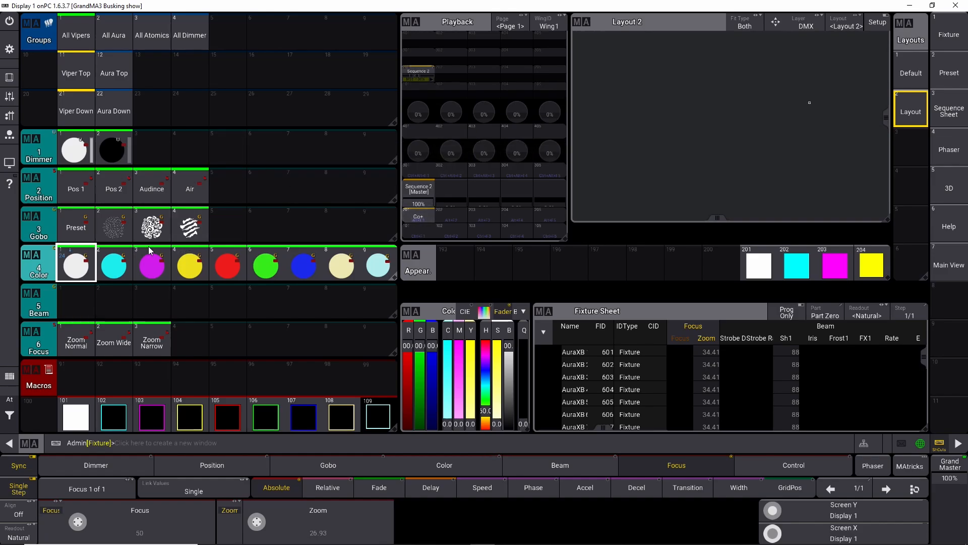
# Step: Apply the cyan color preset and store it on the same executor as a second cue
pyautogui.click(114, 265)
pyautogui.press('s')
pyautogui.click(418, 218)
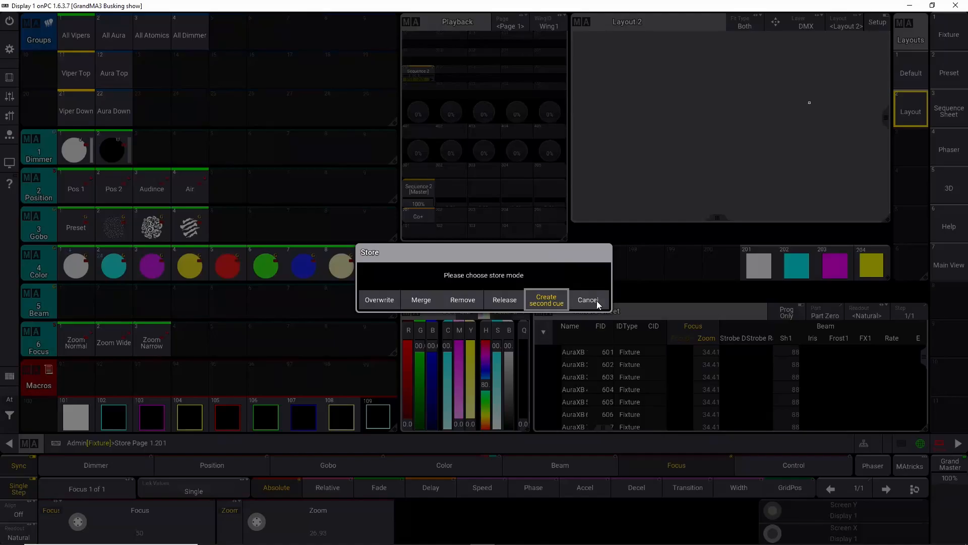
pyautogui.click(559, 301)
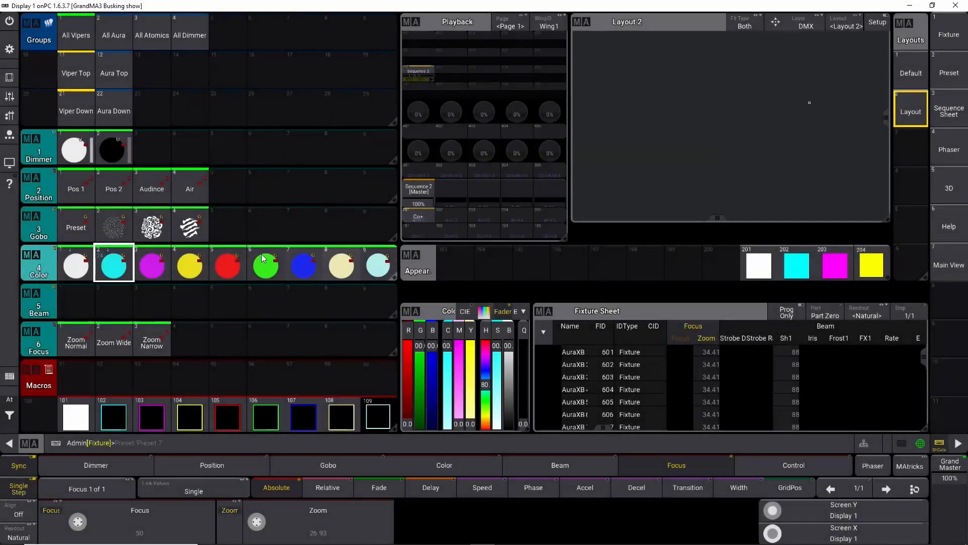
# Step: Apply the remaining color presets 3 through 9 in turn, storing each as another cue on the same executor
pyautogui.click(149, 266)
pyautogui.click(201, 263)
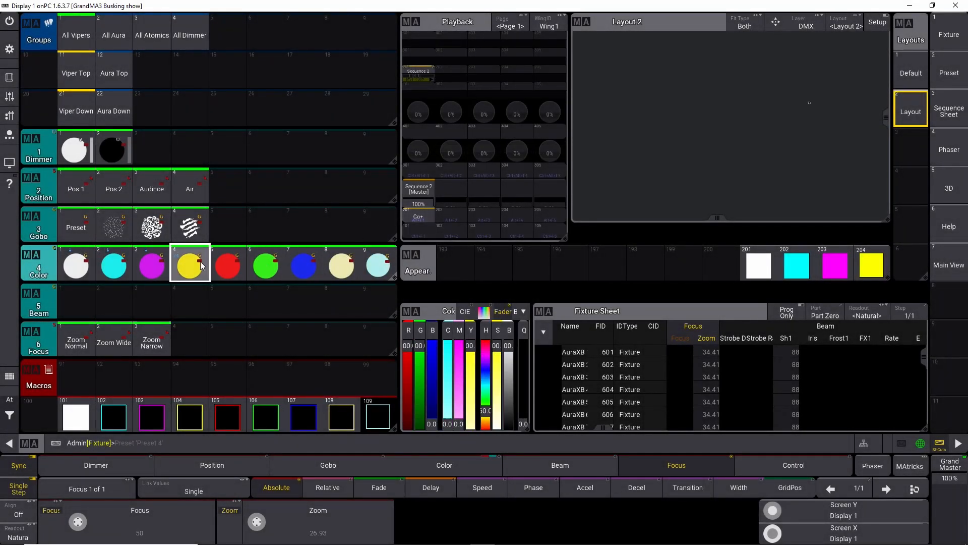
pyautogui.click(229, 266)
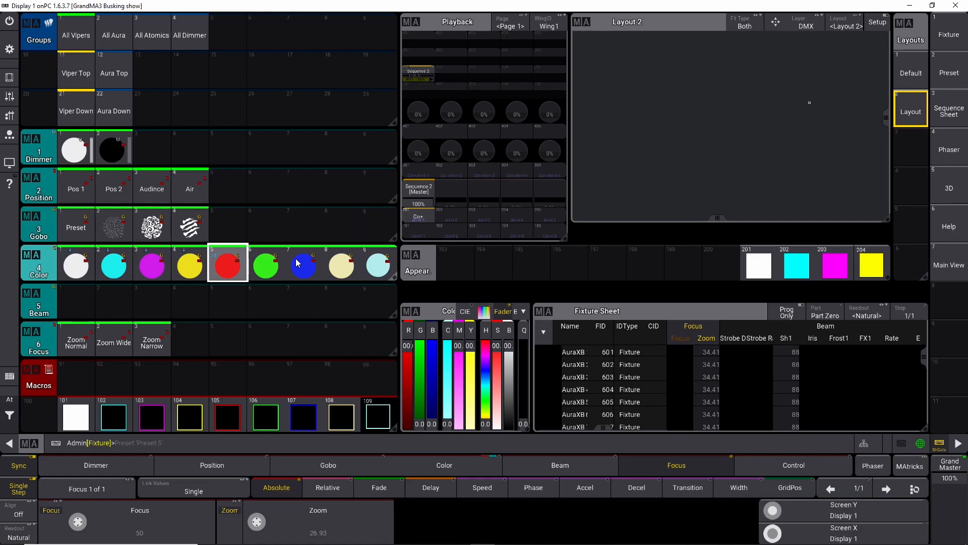
pyautogui.click(268, 275)
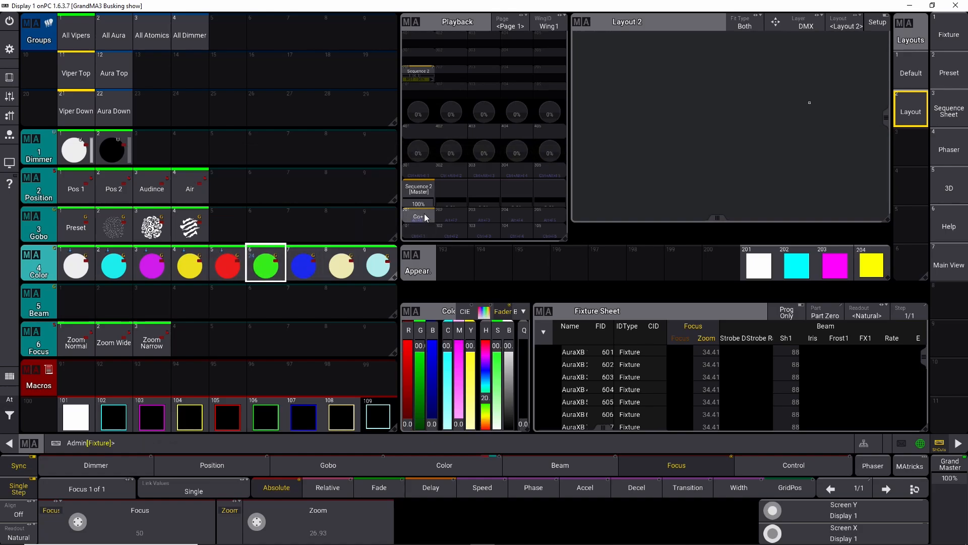
pyautogui.click(303, 267)
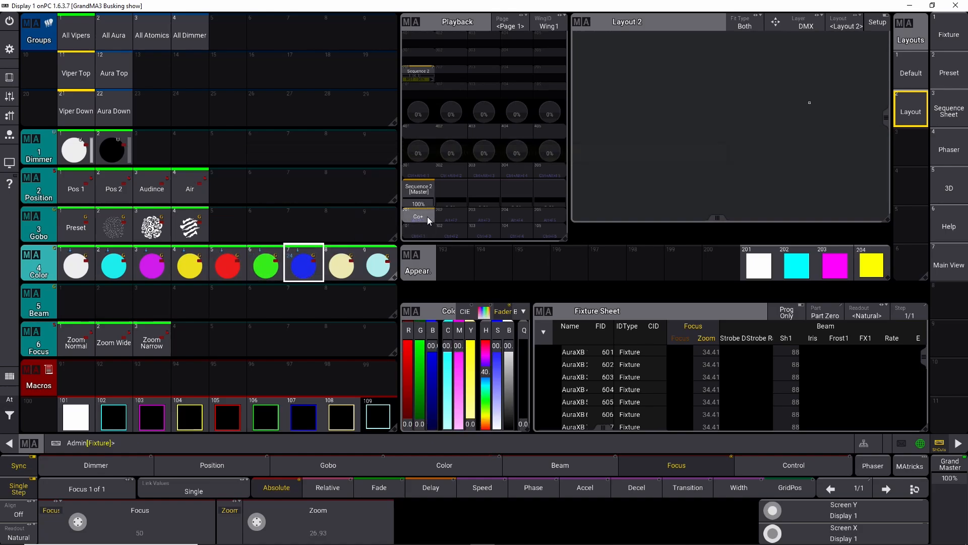
pyautogui.click(342, 270)
pyautogui.press('s')
pyautogui.click(425, 218)
pyautogui.click(378, 268)
pyautogui.press('s')
pyautogui.click(426, 218)
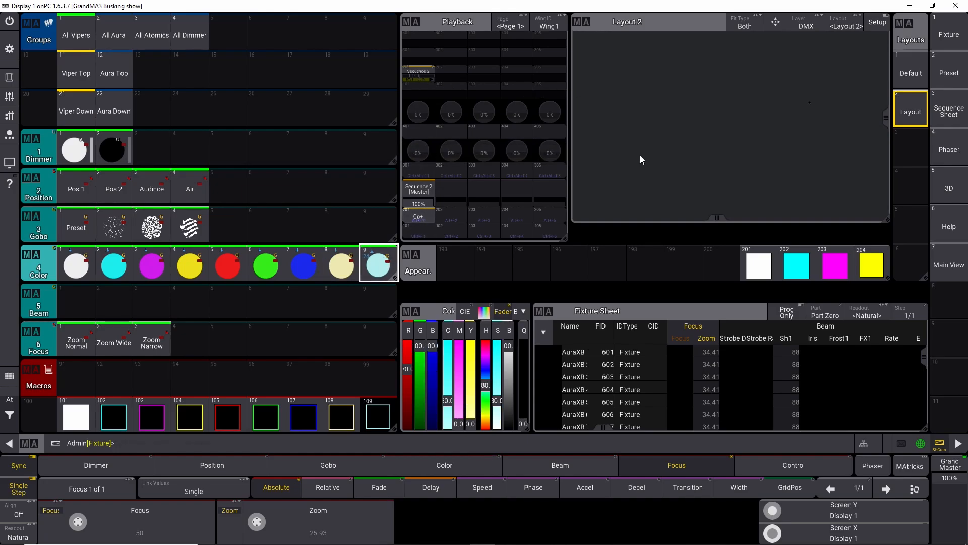
# Step: Delete the Layout window and add a Sequence window in its place
pyautogui.click(588, 21)
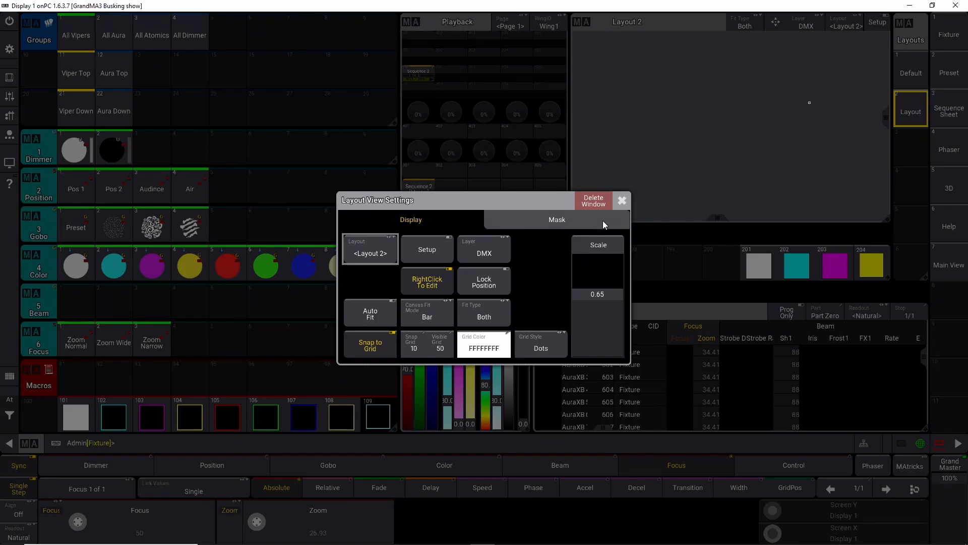
pyautogui.click(598, 202)
pyautogui.click(572, 21)
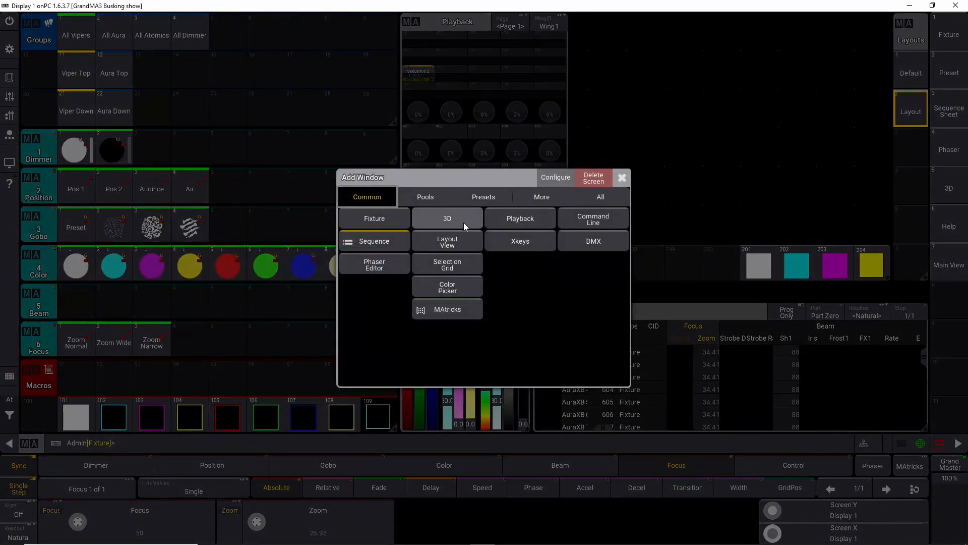
pyautogui.click(374, 241)
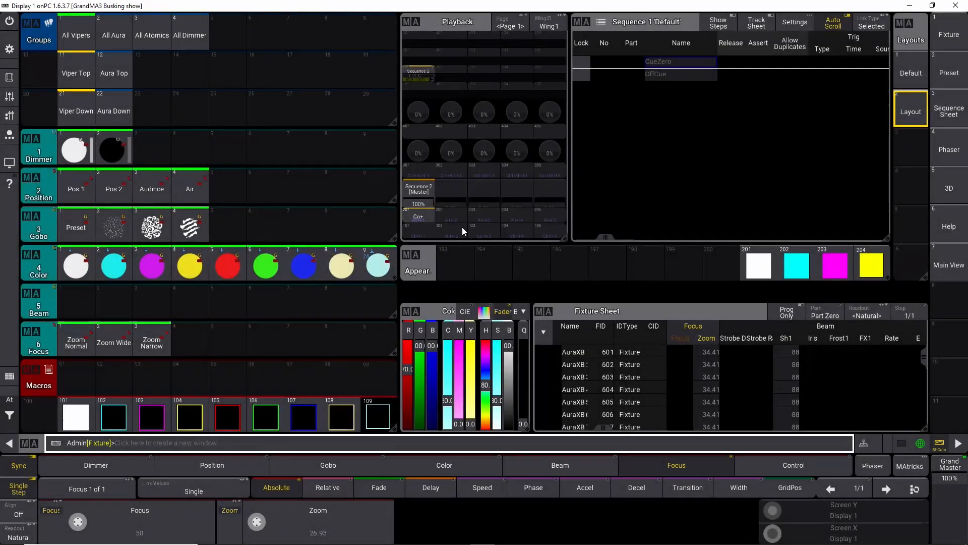
pyautogui.press('s')
pyautogui.press('Escape')
pyautogui.press('a')
pyautogui.press('BackSpace')
pyautogui.press('q')
pyautogui.press('Escape')
pyautogui.press('s')
# Step: Show Sequence 2 in the sequence window and rename its cue 1 to Open White
pyautogui.click(425, 75)
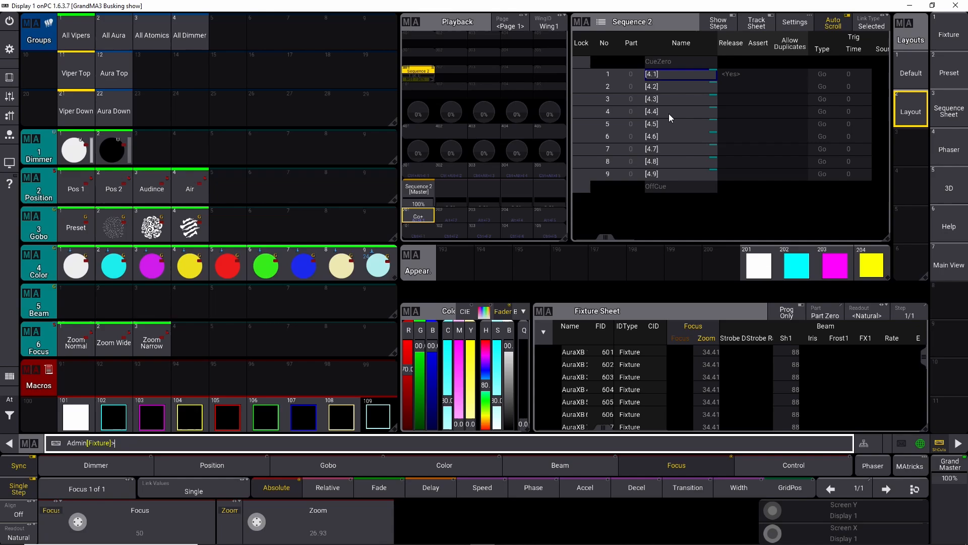
pyautogui.doubleClick(670, 76)
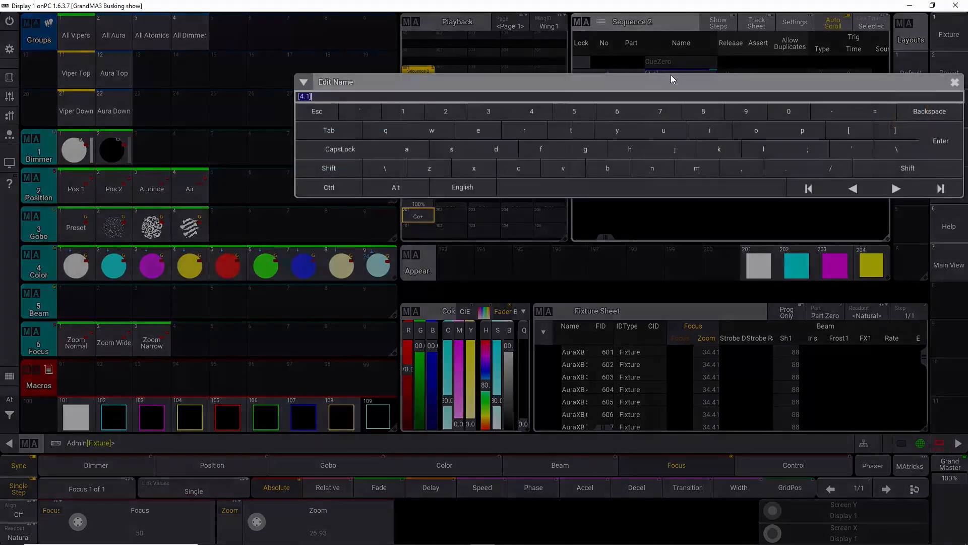
pyautogui.write('Open')
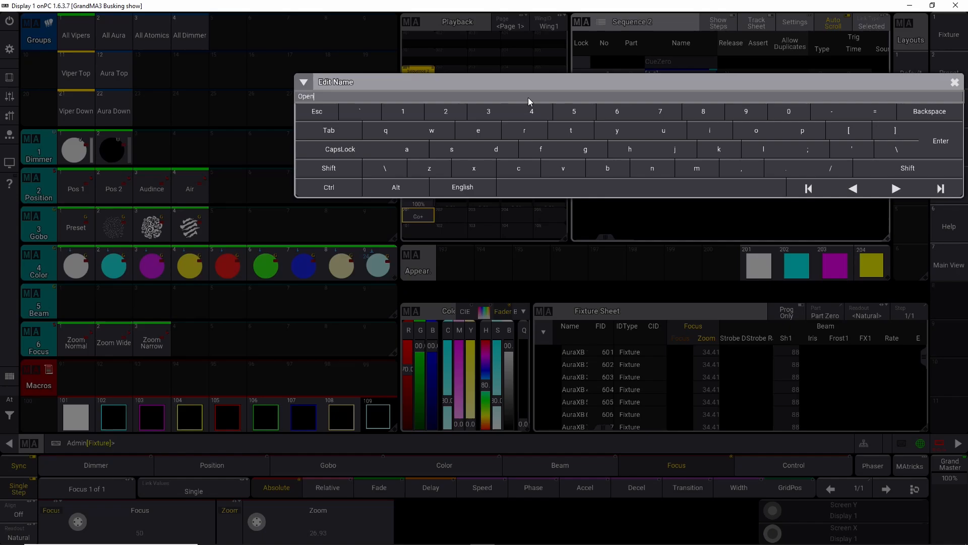
pyautogui.write(' White')
pyautogui.press('Return')
# Step: Rename cue 2 of Sequence 2 to Cyan
pyautogui.press('u')
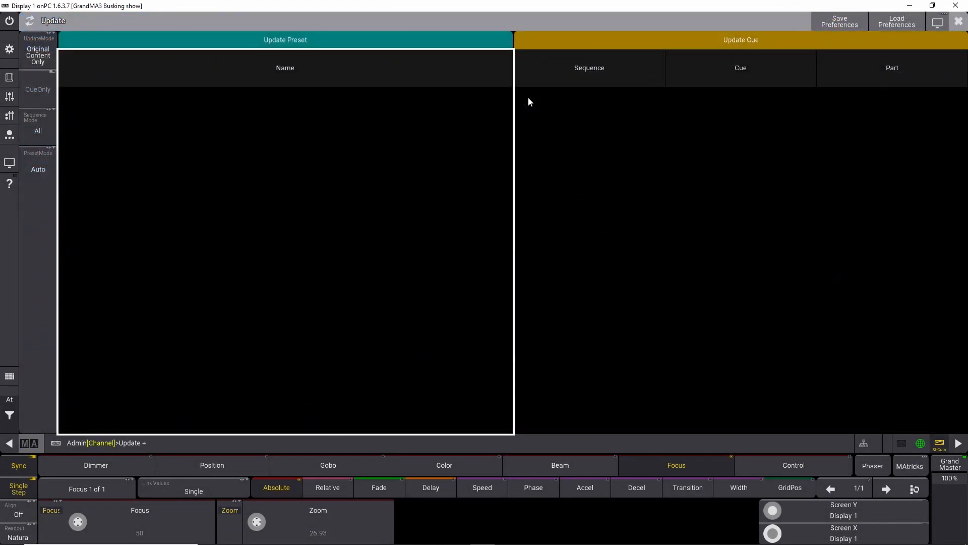
pyautogui.click(958, 21)
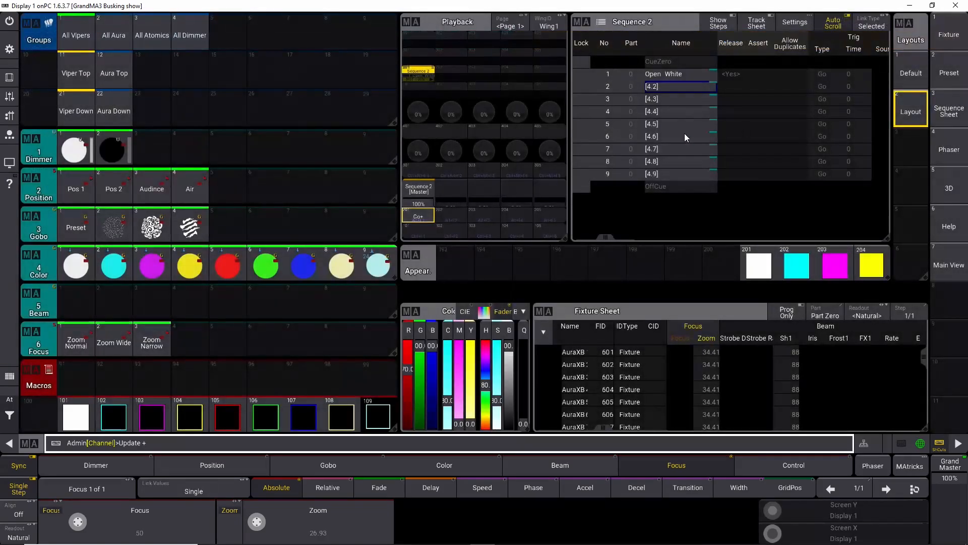
pyautogui.click(676, 86)
pyautogui.hotkey('shift', 'c')
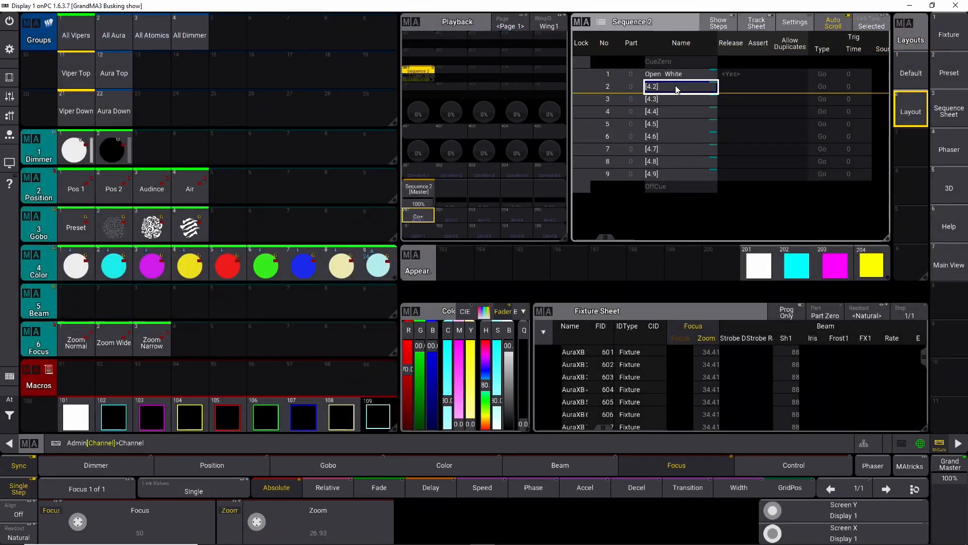
pyautogui.click(676, 89)
pyautogui.write('Cyan')
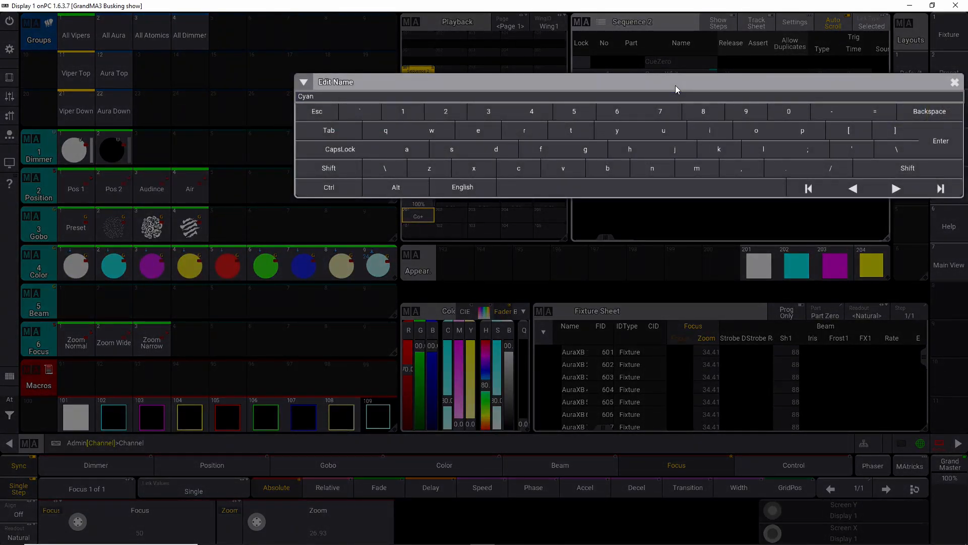
pyautogui.press('Return')
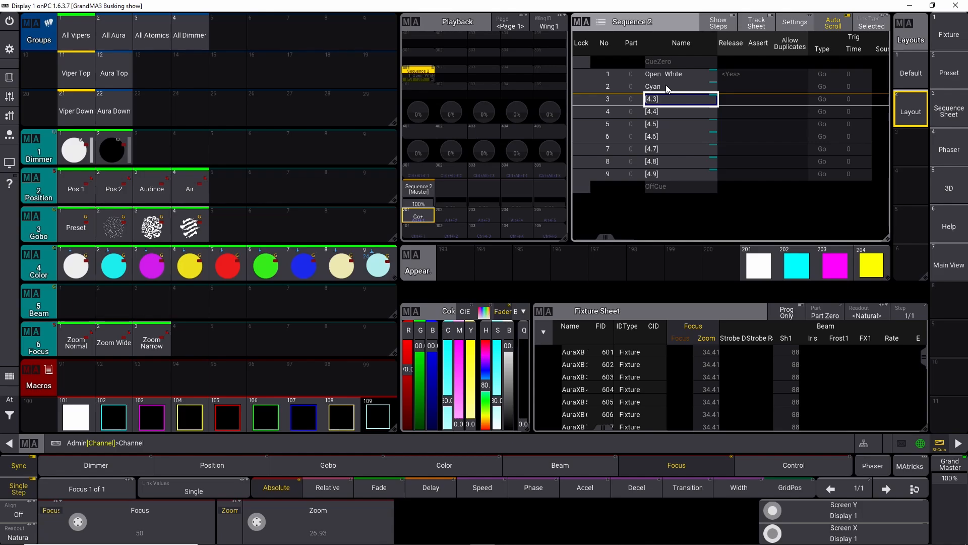
# Step: Rename cues 3 and 4 of Sequence 2 to Magenta and Yellow
pyautogui.click(939, 444)
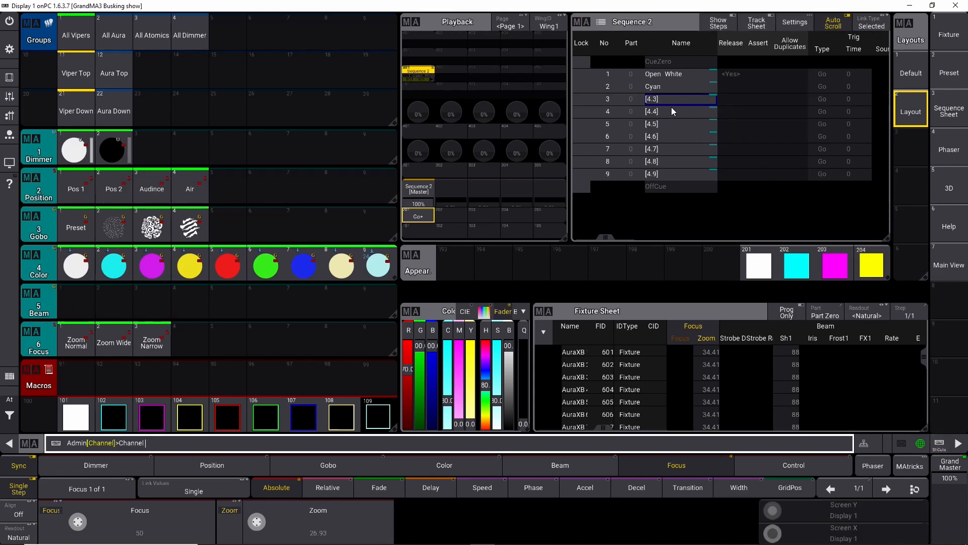
pyautogui.click(668, 99)
pyautogui.write('Mage')
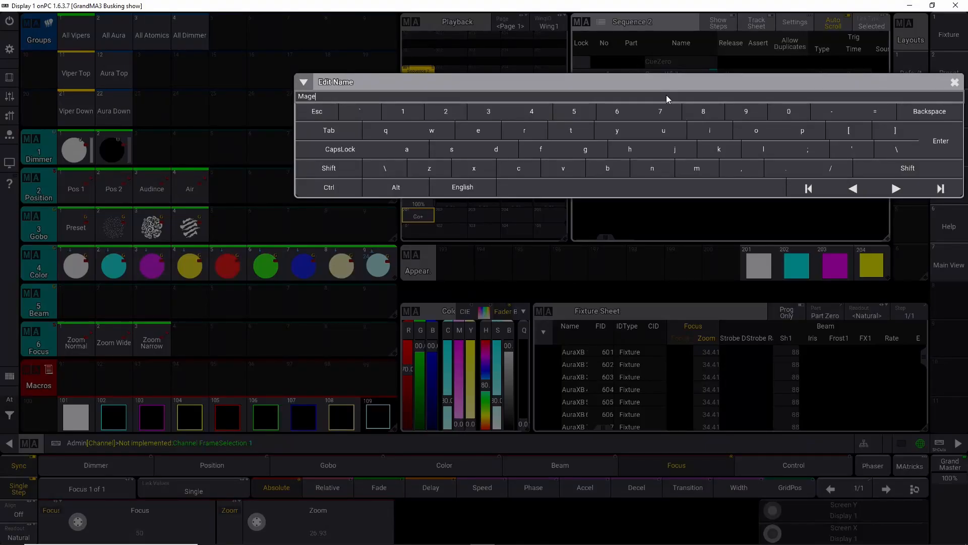
pyautogui.write('nta')
pyautogui.press('Return')
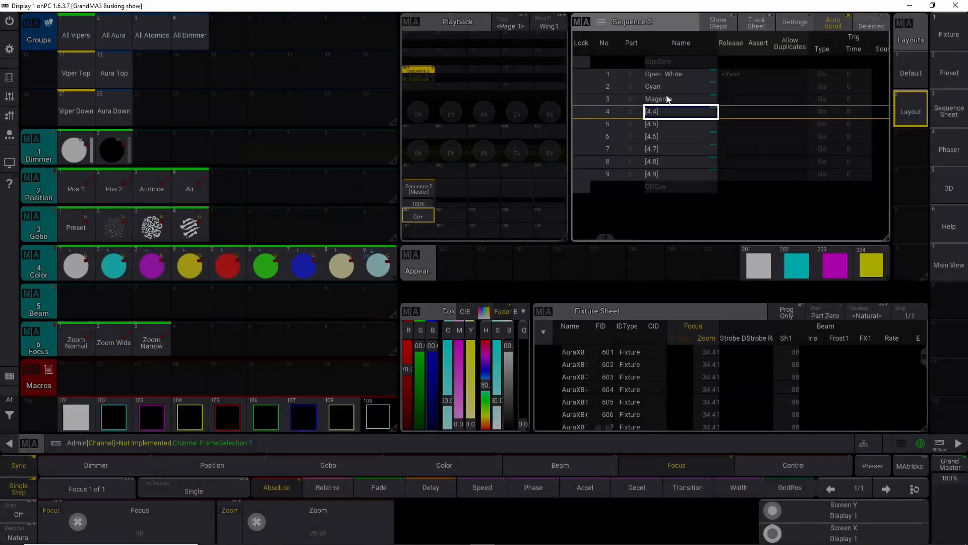
pyautogui.write('Ye')
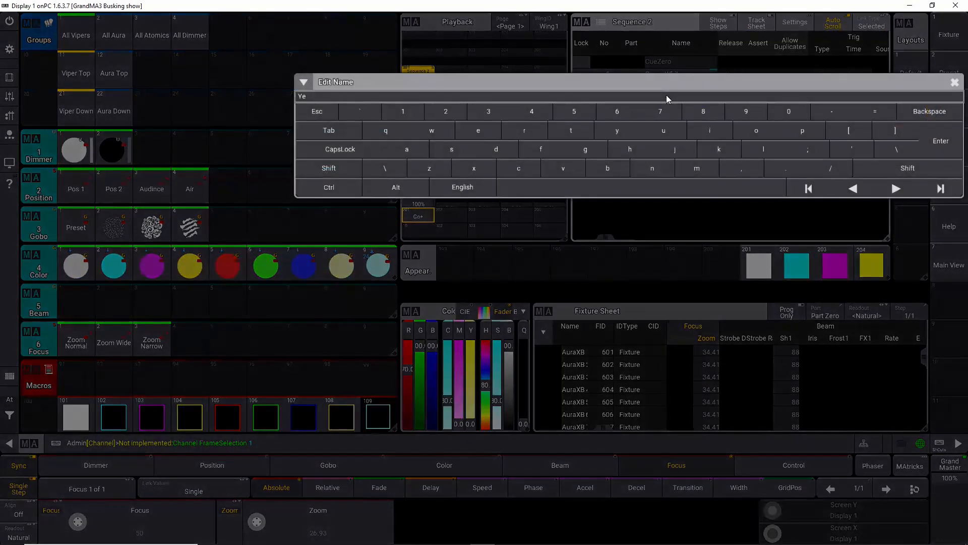
pyautogui.write('llow')
pyautogui.press('Return')
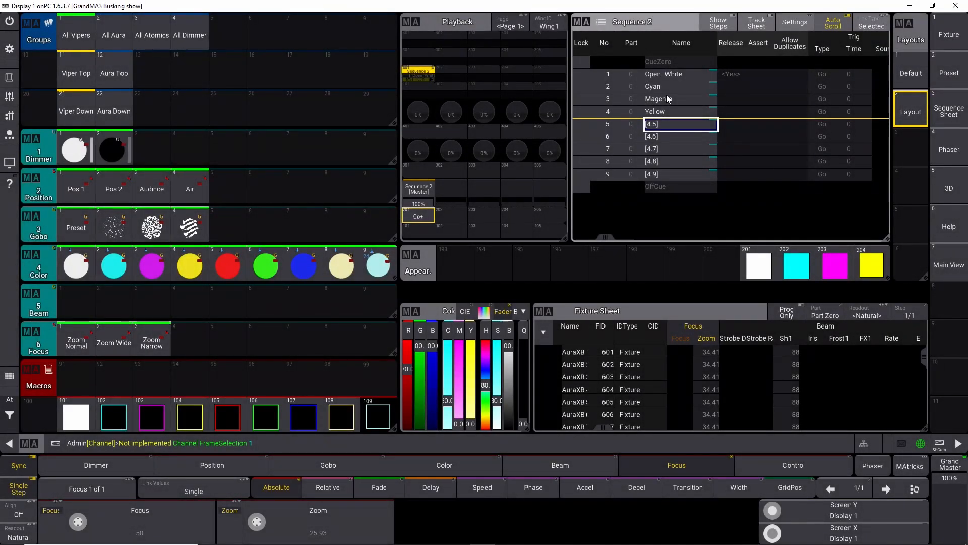
# Step: Rename cues 5, 6 and 7 to Red, Green and Blue
pyautogui.press('Return')
pyautogui.write('Red')
pyautogui.press('Return')
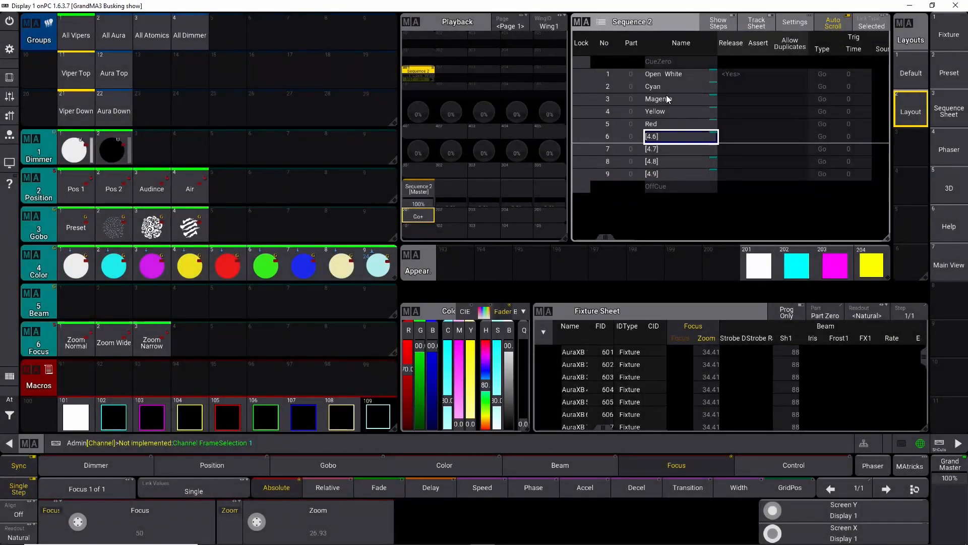
pyautogui.press('Return')
pyautogui.write('Green')
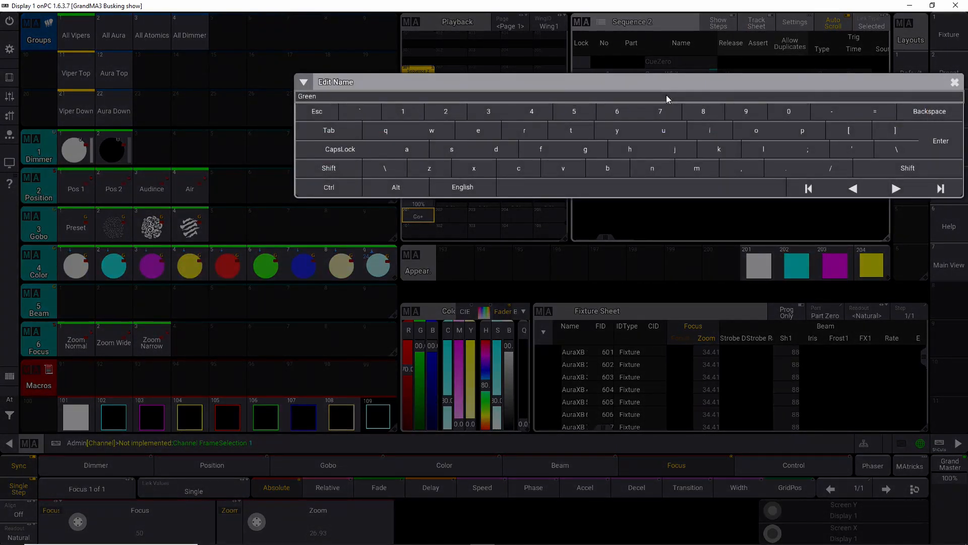
pyautogui.press('Return')
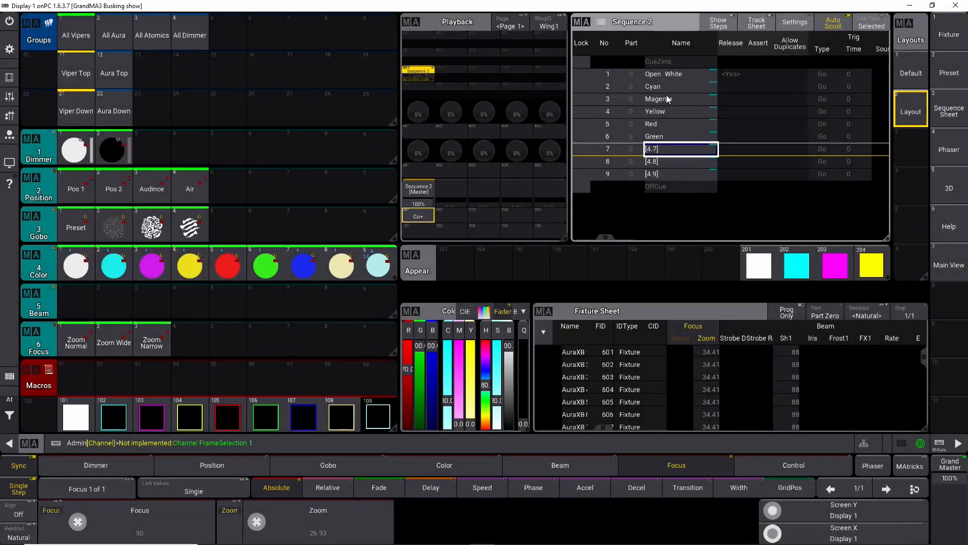
pyautogui.press('Return')
pyautogui.write('Blue')
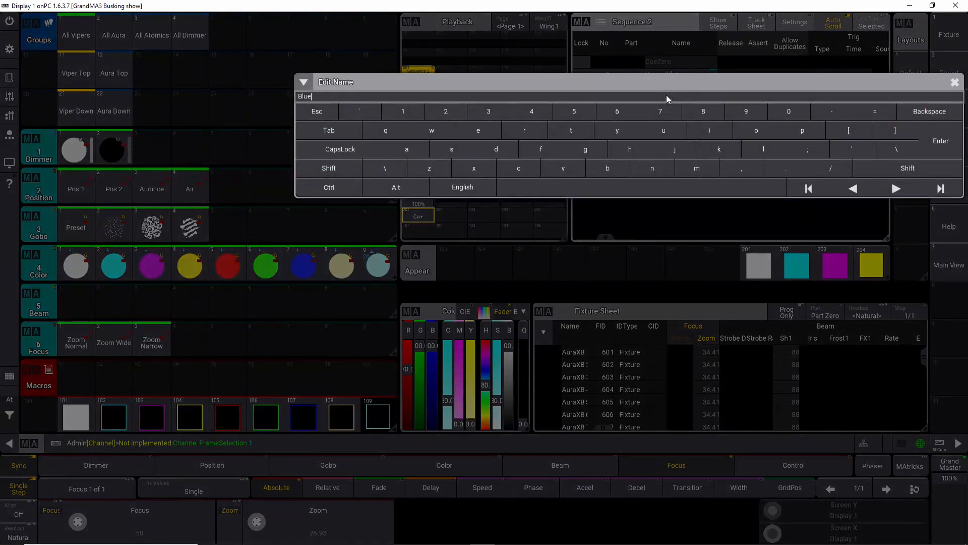
pyautogui.press('Return')
# Step: Rename cues 8 and 9 to Cto and Ctb
pyautogui.press('Return')
pyautogui.write('Cto')
pyautogui.press('Return')
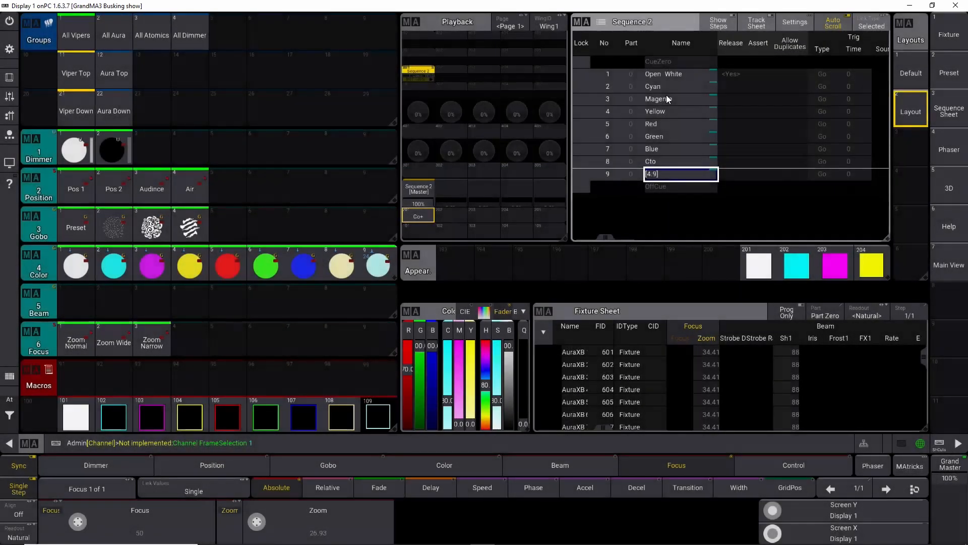
pyautogui.press('Return')
pyautogui.write('Ctb')
pyautogui.press('Return')
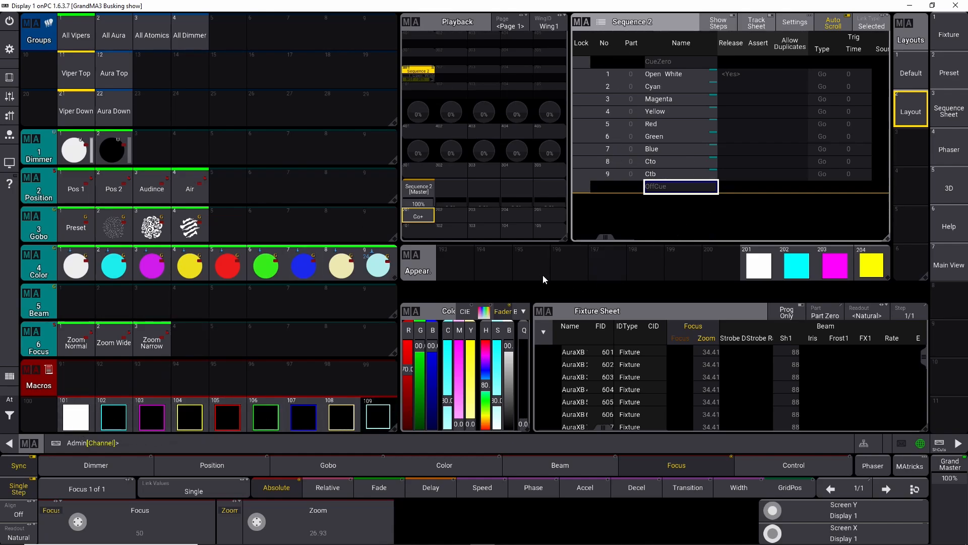
# Step: Delete the Appearance pool window and add a Sequence pool window in its place
pyautogui.click(419, 262)
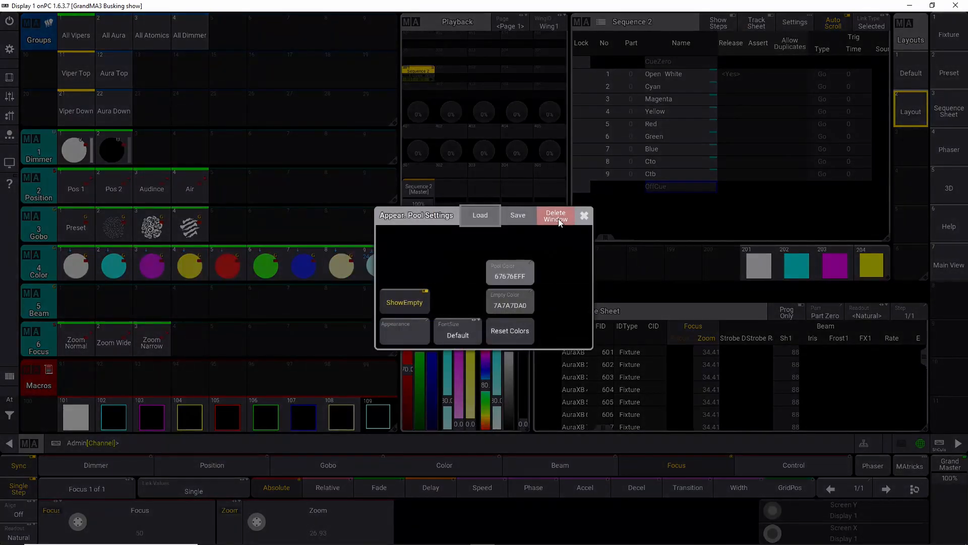
pyautogui.click(558, 219)
pyautogui.click(422, 265)
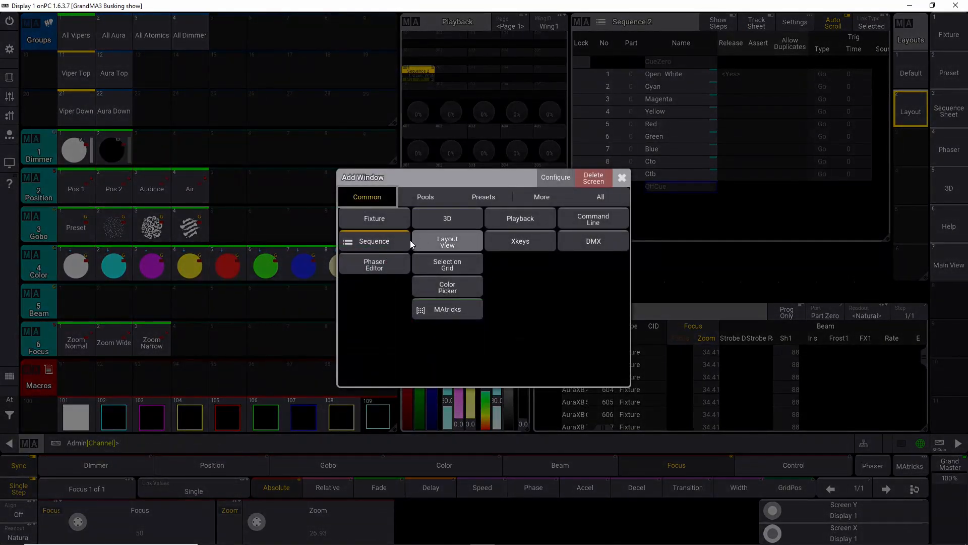
pyautogui.click(401, 241)
pyautogui.click(416, 252)
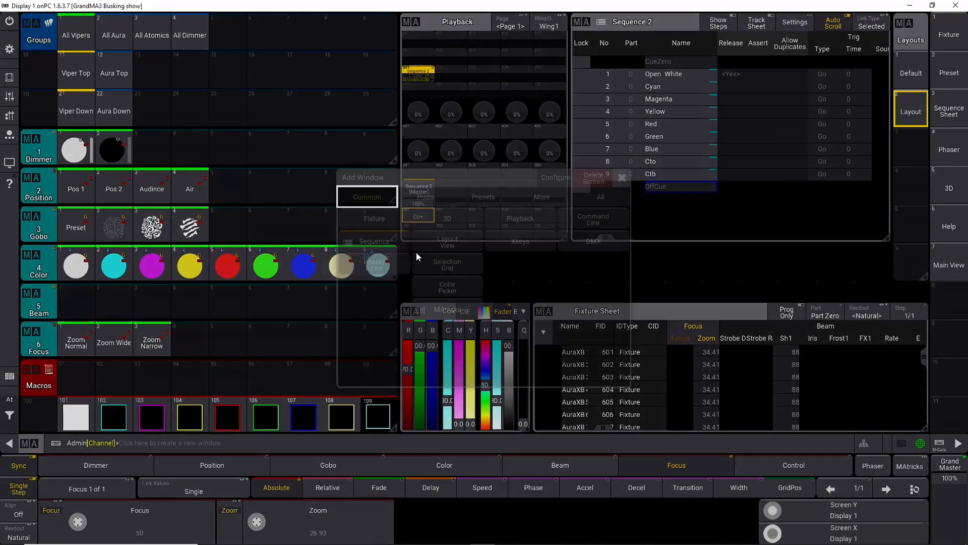
pyautogui.click(428, 199)
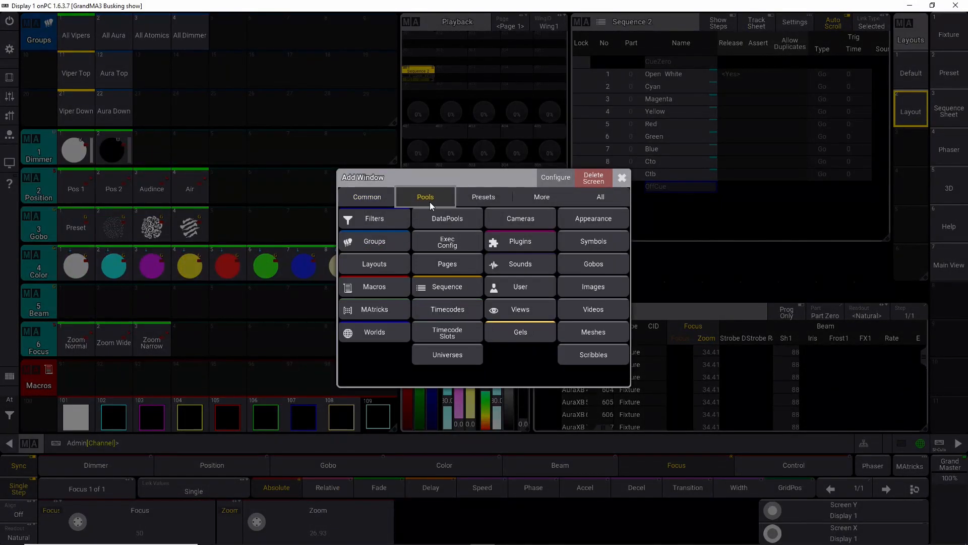
pyautogui.click(440, 286)
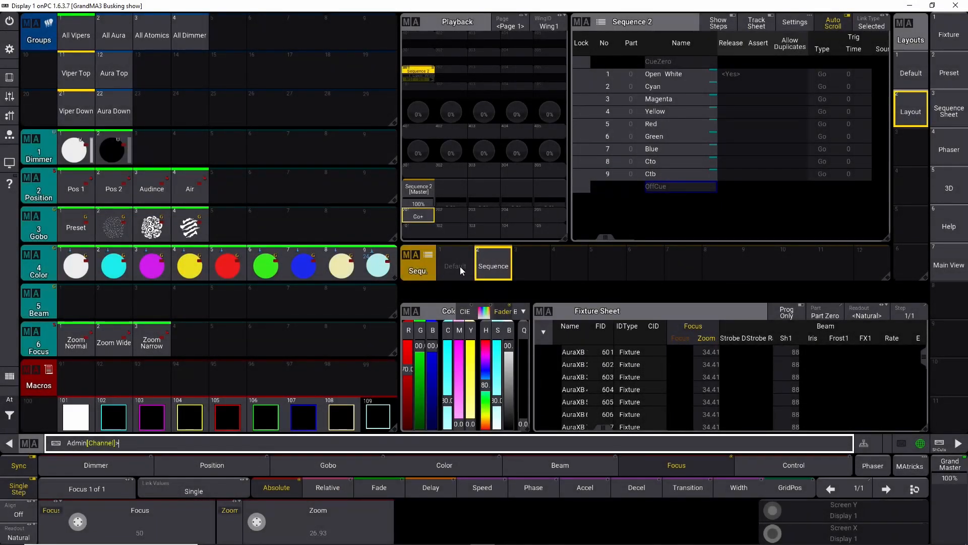
# Step: Delete the empty Default sequence 1 from the sequence pool
pyautogui.click(460, 266)
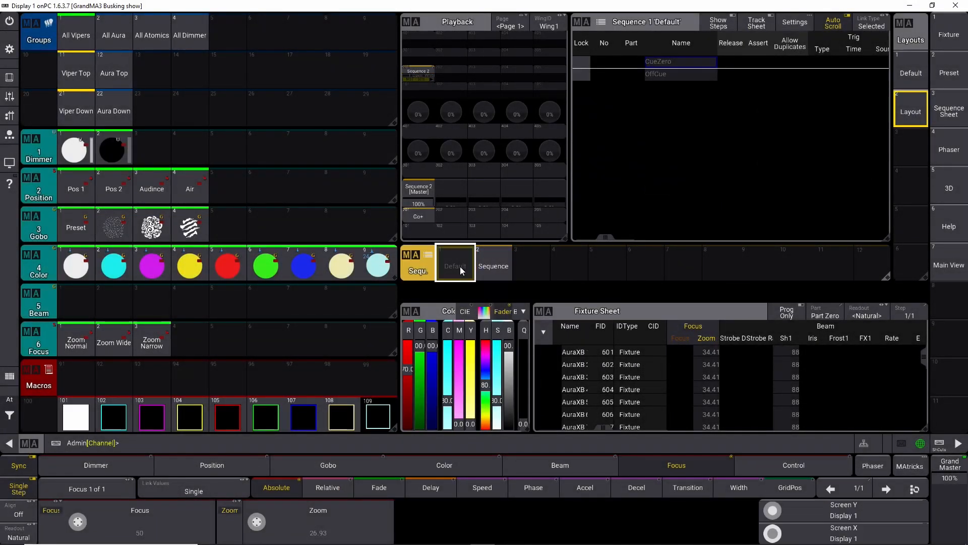
pyautogui.click(459, 267)
pyautogui.click(810, 224)
pyautogui.click(940, 444)
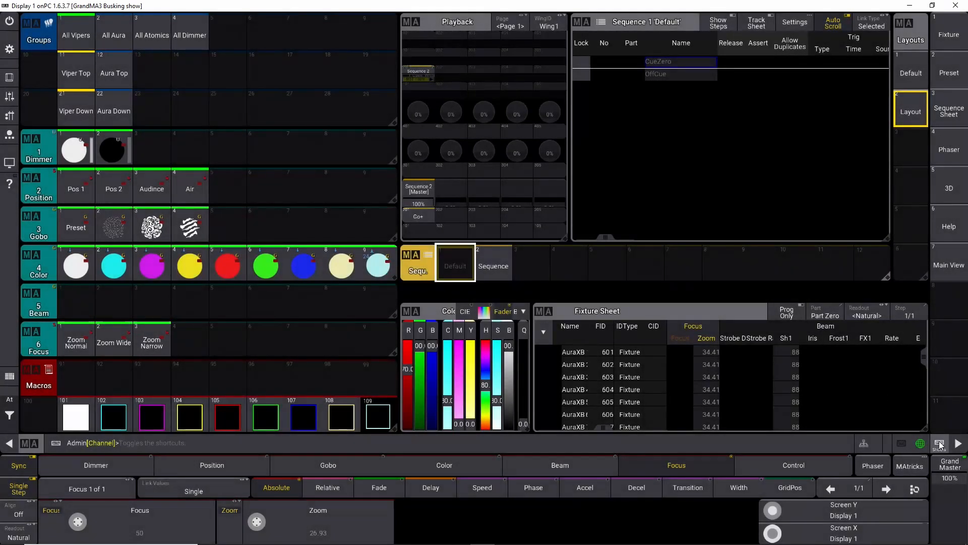
pyautogui.press('Delete')
pyautogui.click(455, 266)
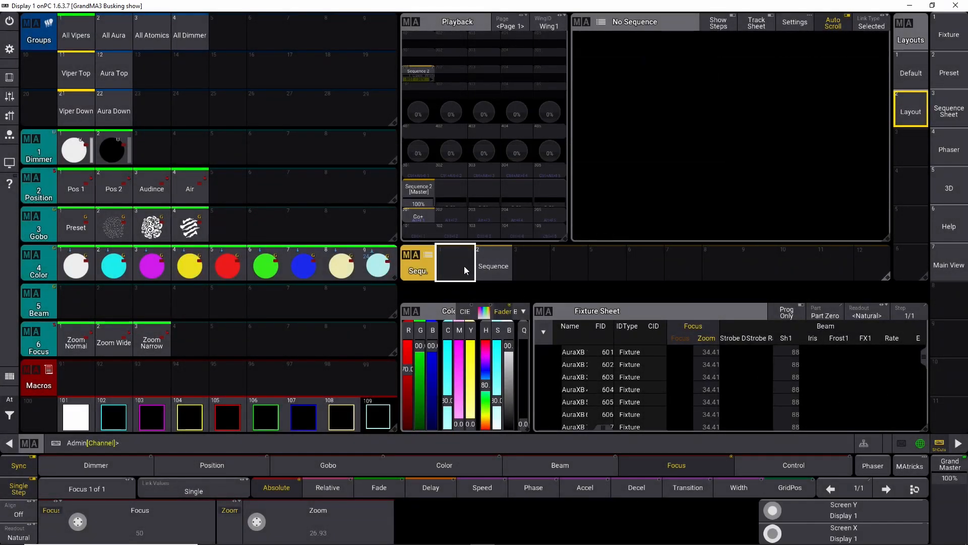
# Step: Move Sequence 2 to sequence pool slot 101 and label it Viper Colors
pyautogui.moveTo(495, 271); pyautogui.dragTo(520, 268)
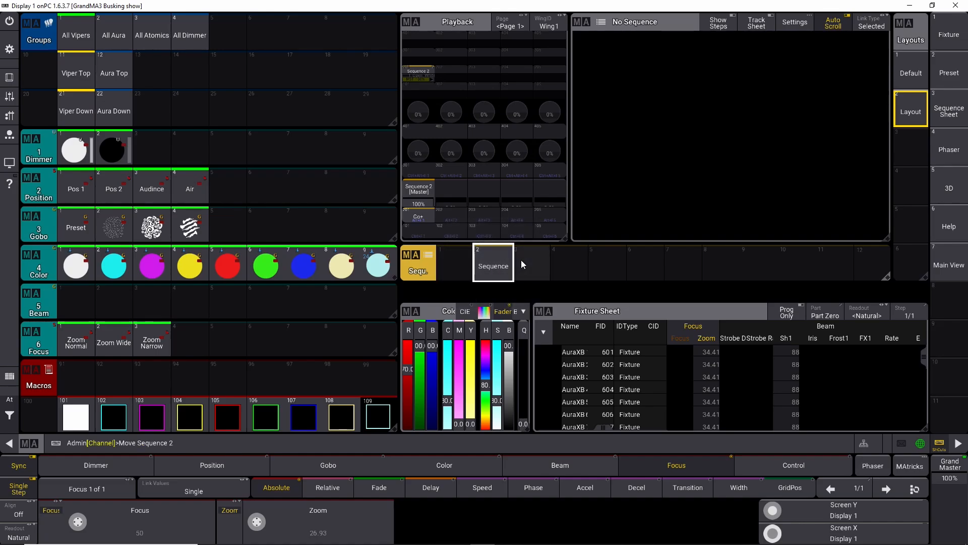
pyautogui.scroll(-2, 521, 259)
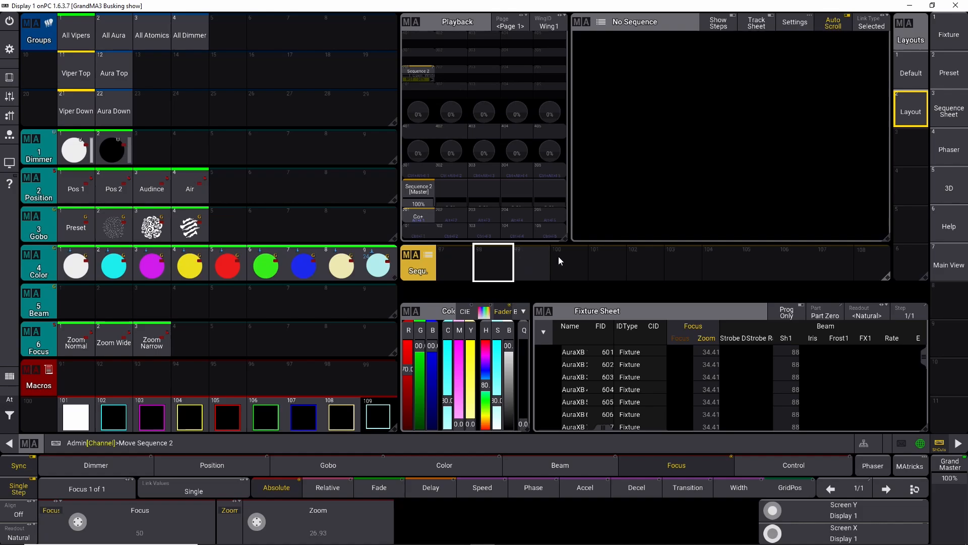
pyautogui.click(607, 264)
pyautogui.moveTo(604, 266); pyautogui.dragTo(605, 235)
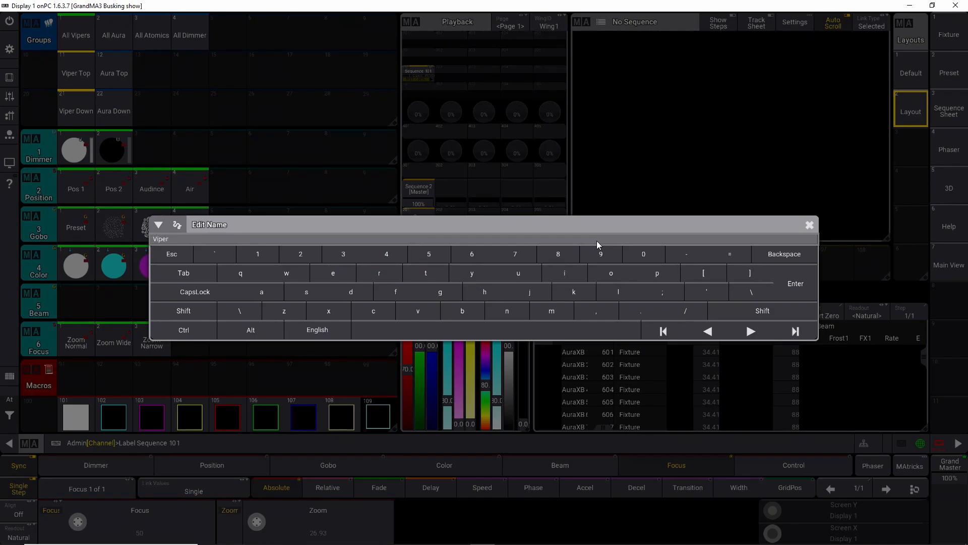
pyautogui.write('Viper Colors')
pyautogui.press('Return')
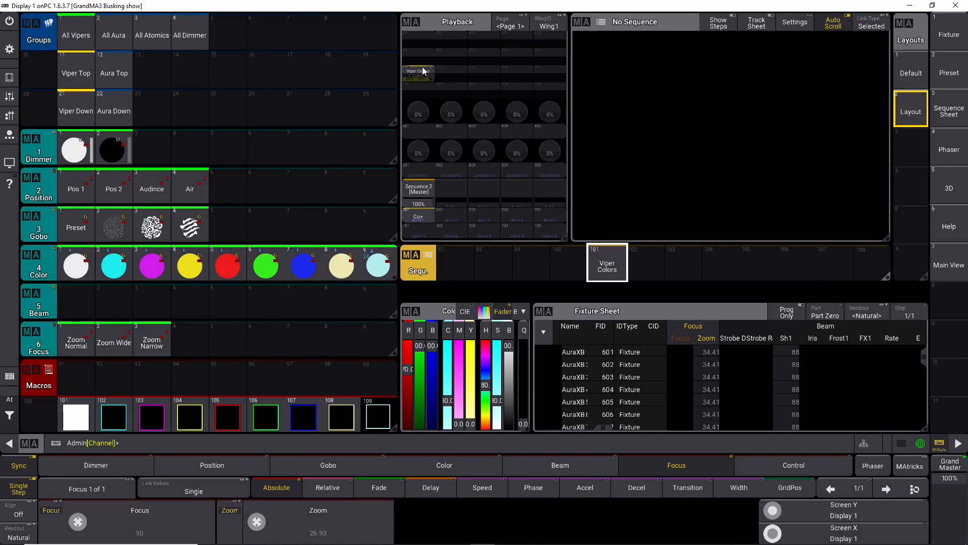
# Step: Hide the Row400 executor row in the playback window settings
pyautogui.click(412, 23)
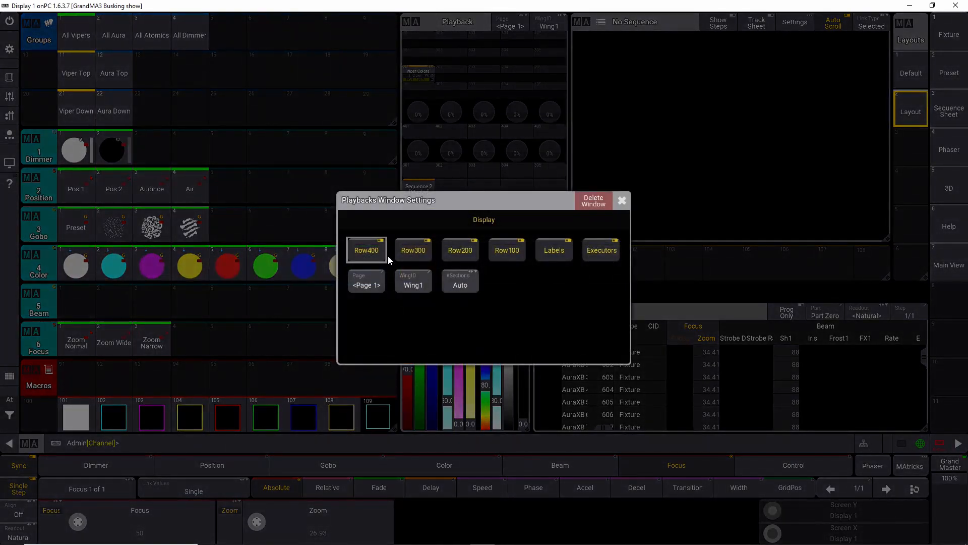
pyautogui.click(373, 248)
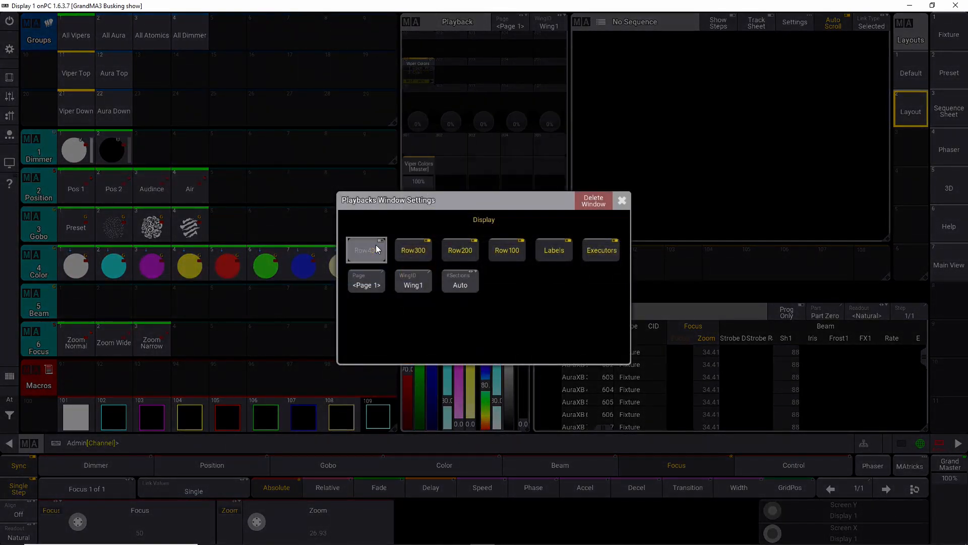
pyautogui.click(621, 201)
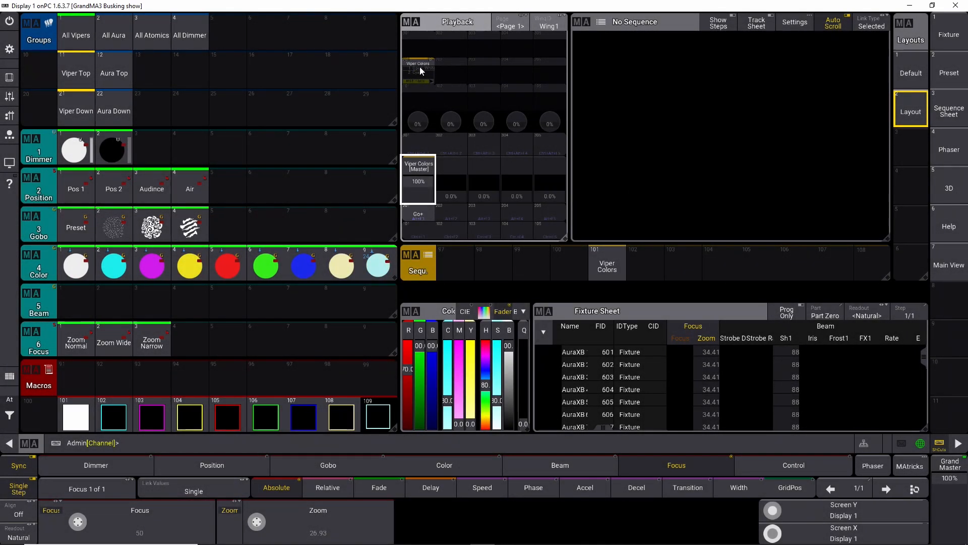
# Step: Step through the Viper Colors cues with the executor's Go+ button
pyautogui.click(413, 213)
pyautogui.click(413, 215)
pyautogui.click(414, 214)
pyautogui.click(413, 215)
pyautogui.click(413, 215)
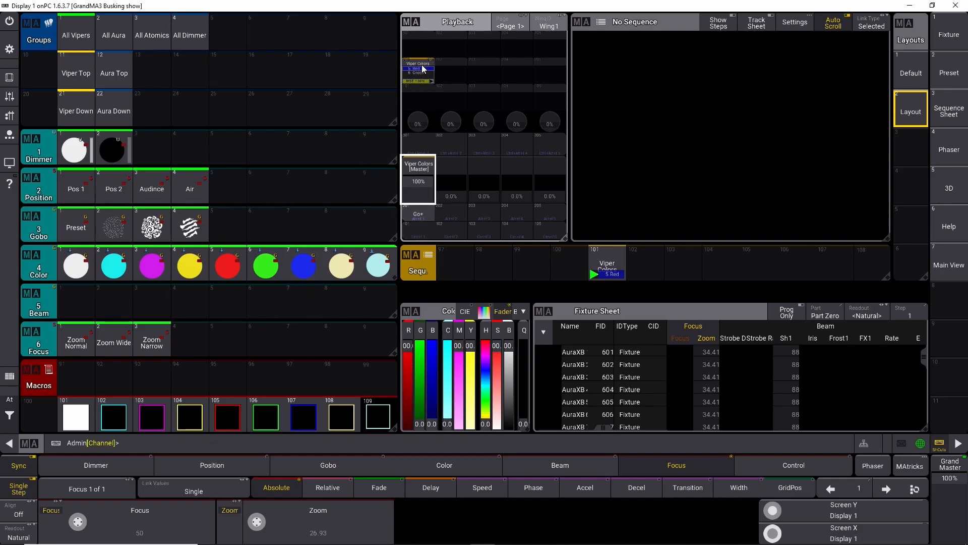
pyautogui.click(413, 215)
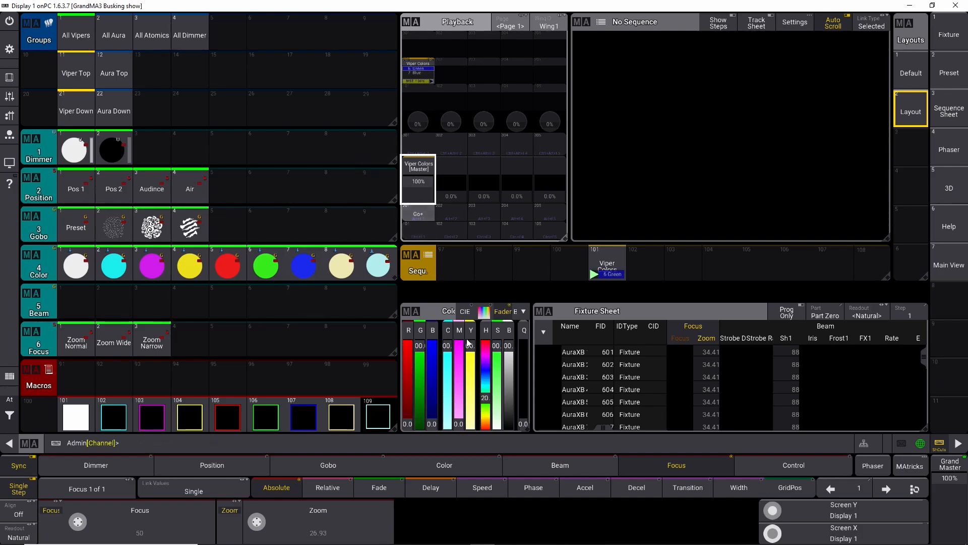
pyautogui.click(413, 215)
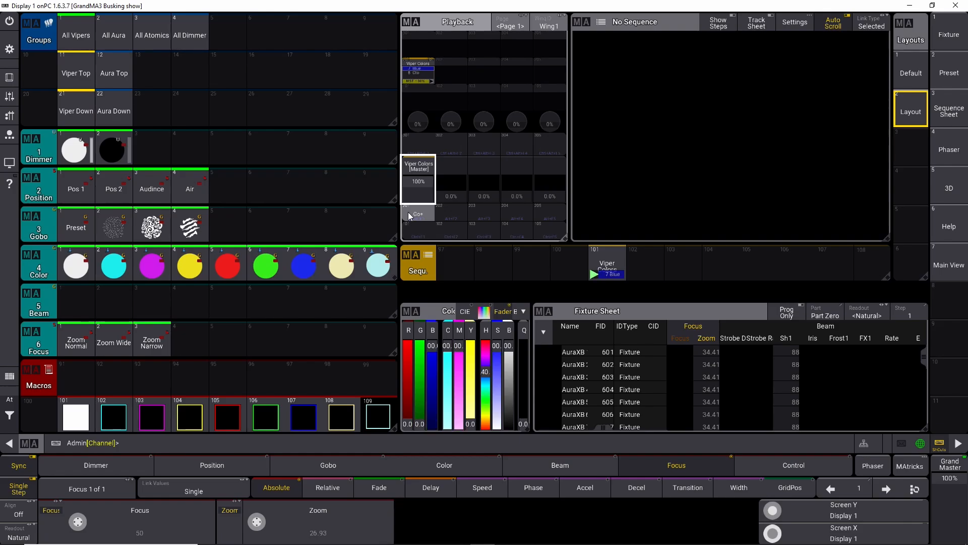
# Step: Edit macro 101, inserting a new first line with the command Go Sequence 101 cue 1
pyautogui.rightClick(71, 418)
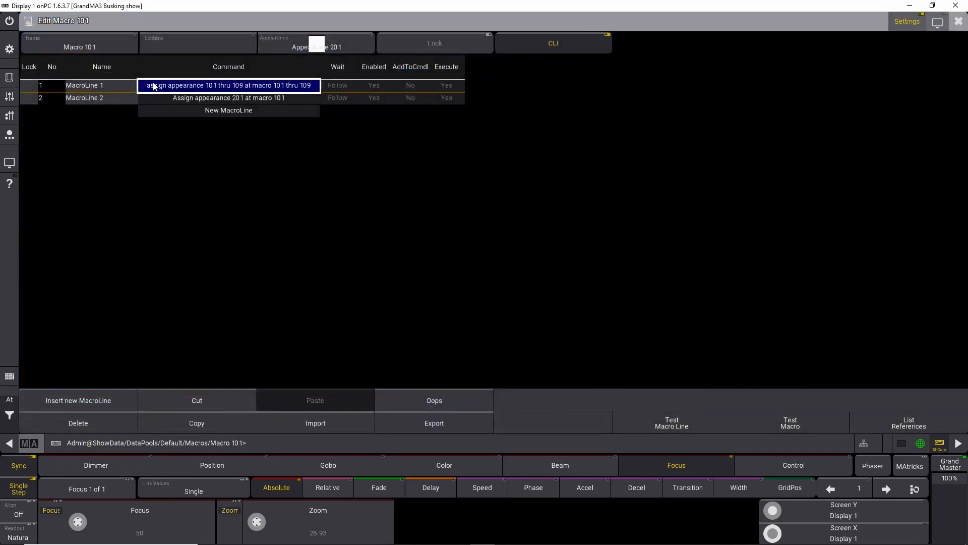
pyautogui.click(66, 404)
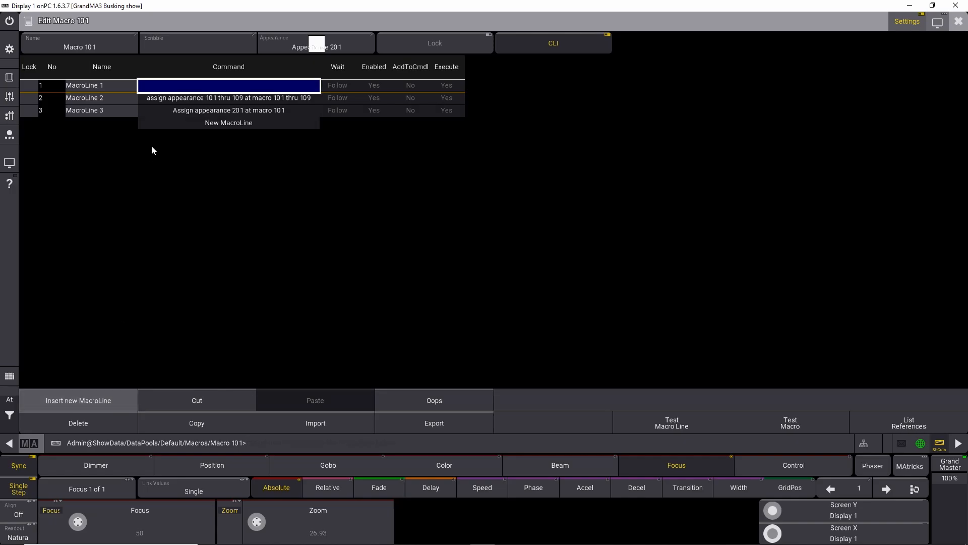
pyautogui.click(189, 85)
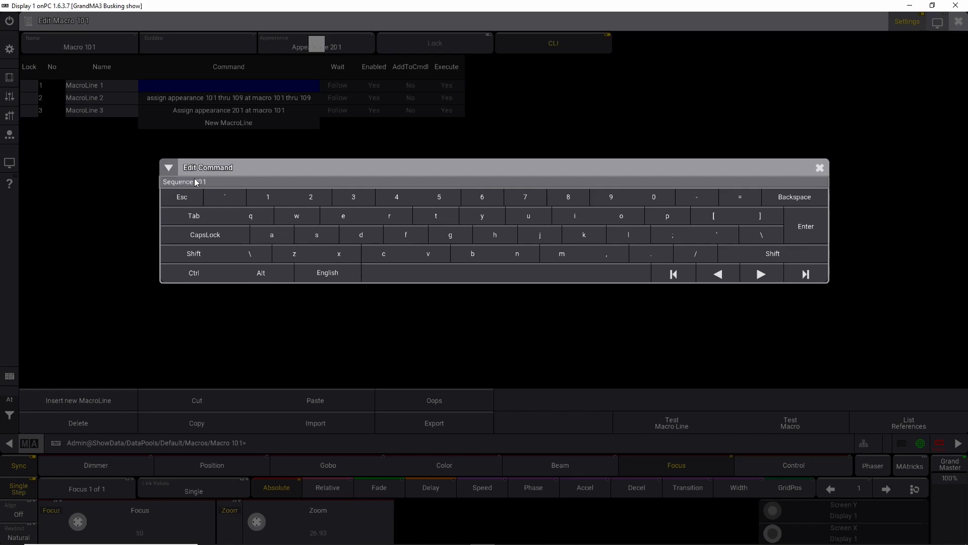
pyautogui.write('ue 1')
pyautogui.press('Return')
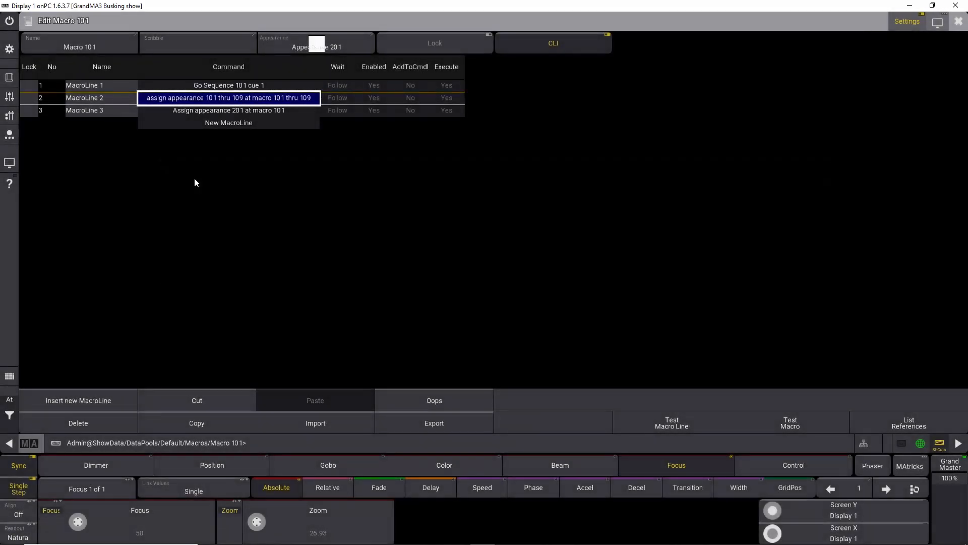
pyautogui.click(958, 21)
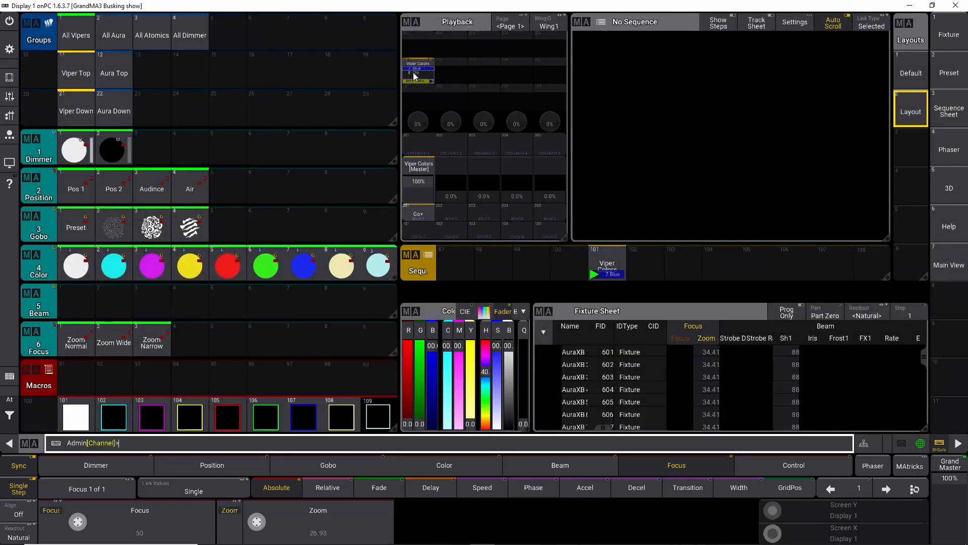
# Step: Trigger macro 101, then open its first line and copy the command Go Sequence 101 cue 1
pyautogui.click(78, 418)
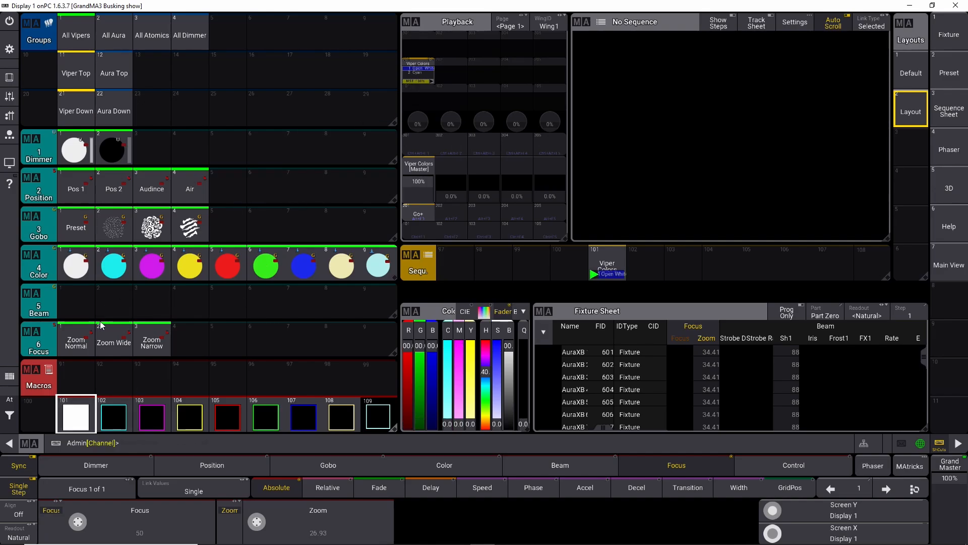
pyautogui.rightClick(77, 416)
pyautogui.click(224, 85)
pyautogui.hotkey('ctrl', 'c')
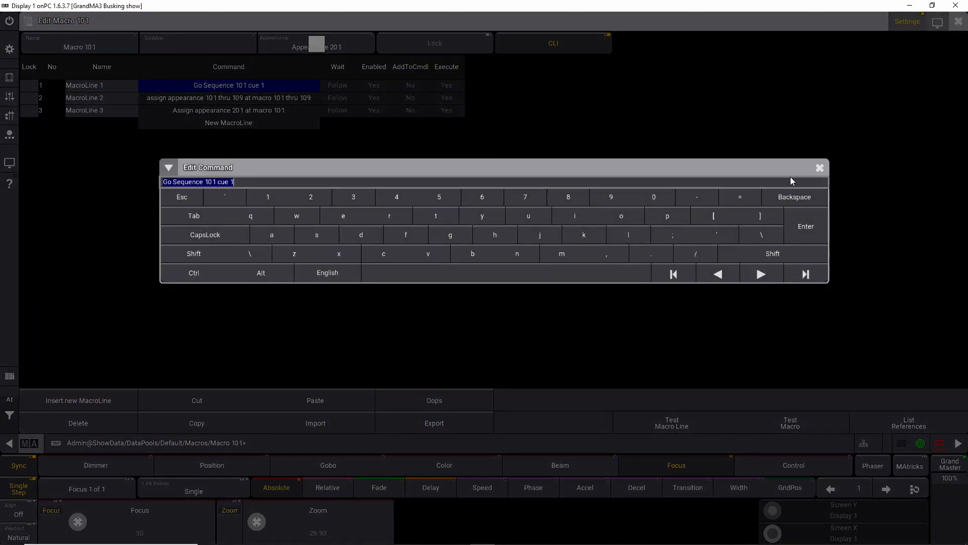
pyautogui.click(820, 167)
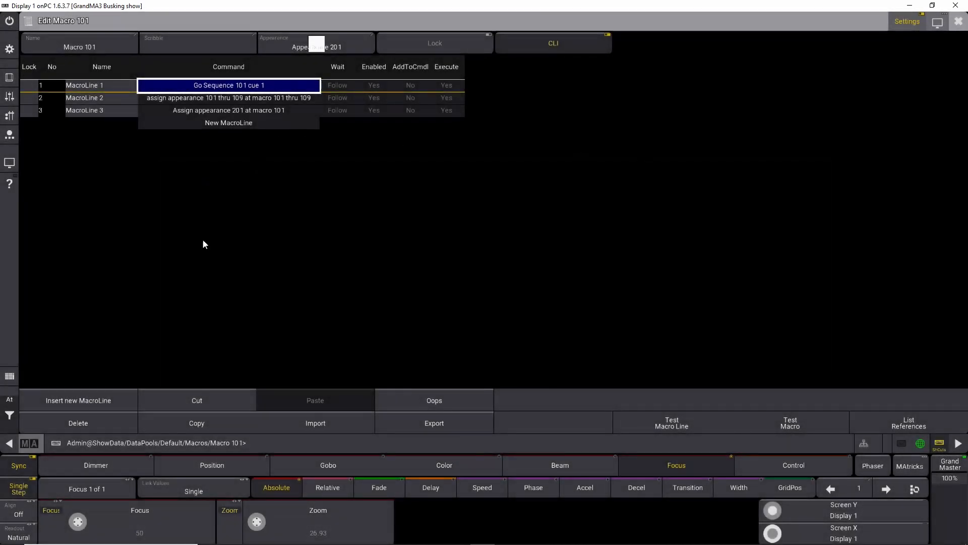
pyautogui.click(958, 21)
# Step: Edit macro 102, inserting a new first line with the command Go Sequence 101 cue 2
pyautogui.rightClick(106, 419)
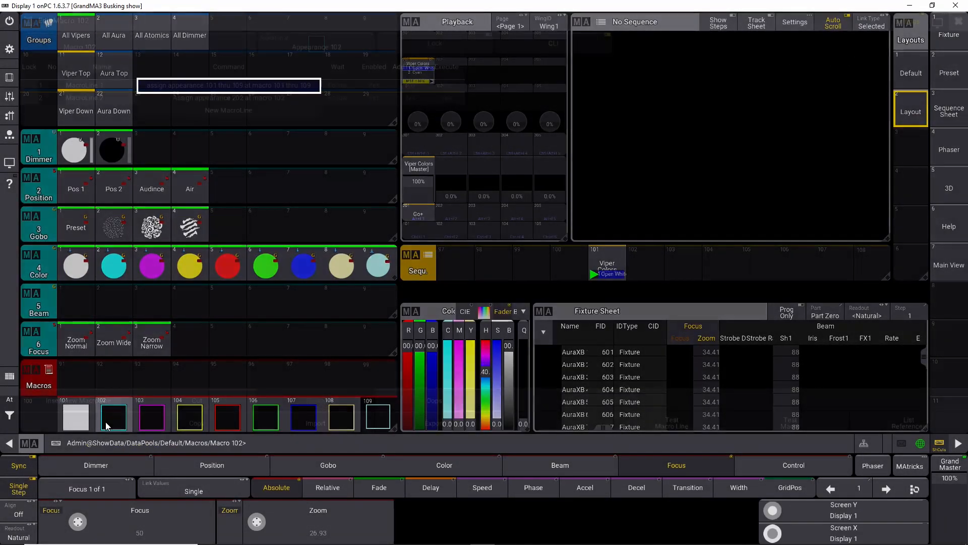
pyautogui.click(96, 395)
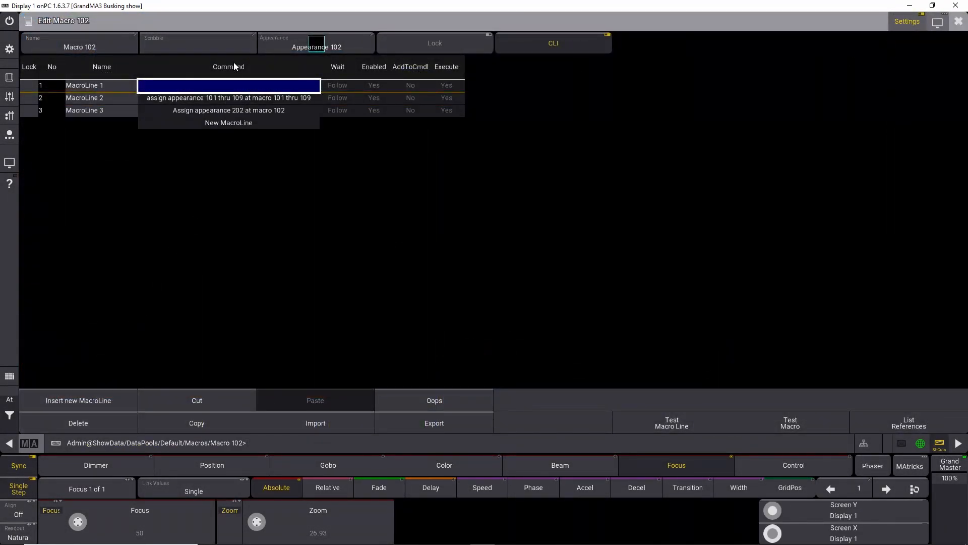
pyautogui.click(234, 84)
pyautogui.write('Go Sequence 101 cue 1')
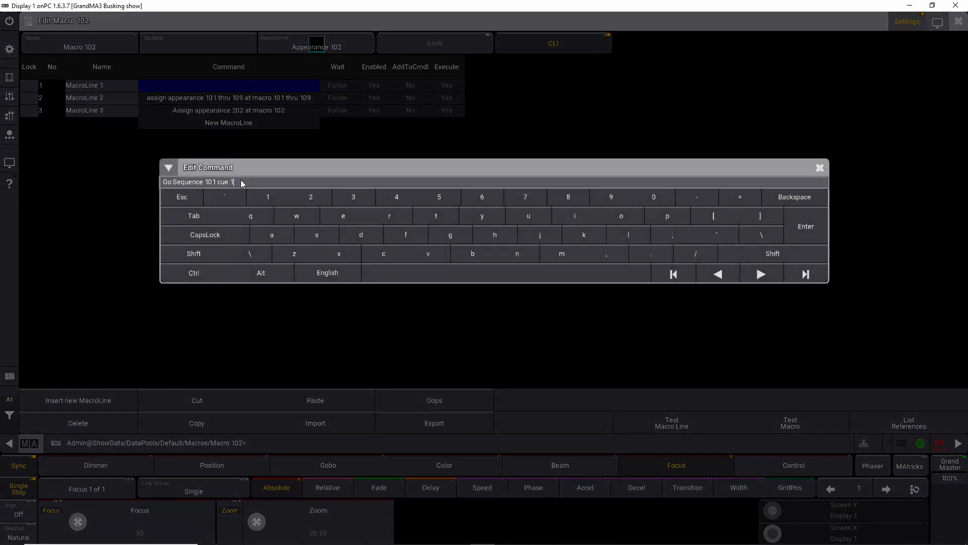
pyautogui.write('2')
pyautogui.press('Return')
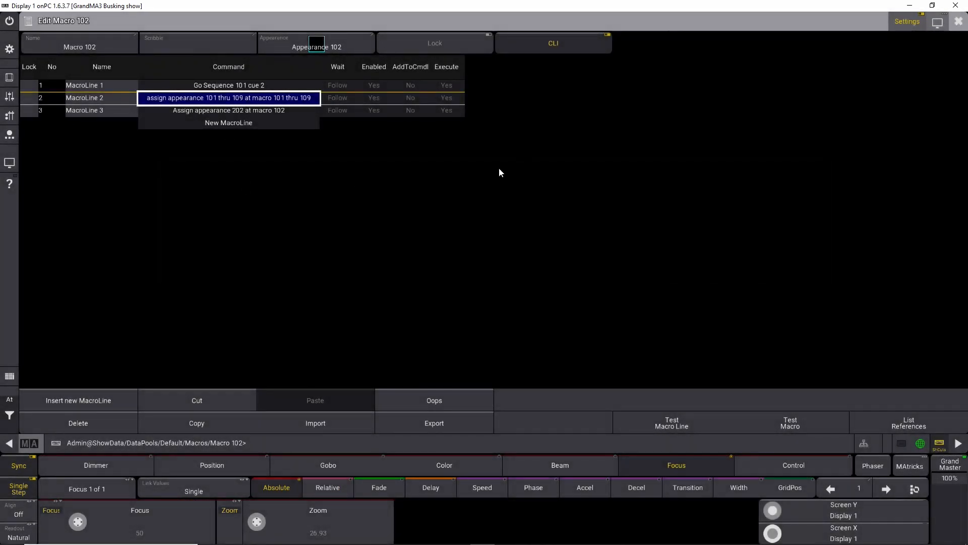
pyautogui.click(955, 28)
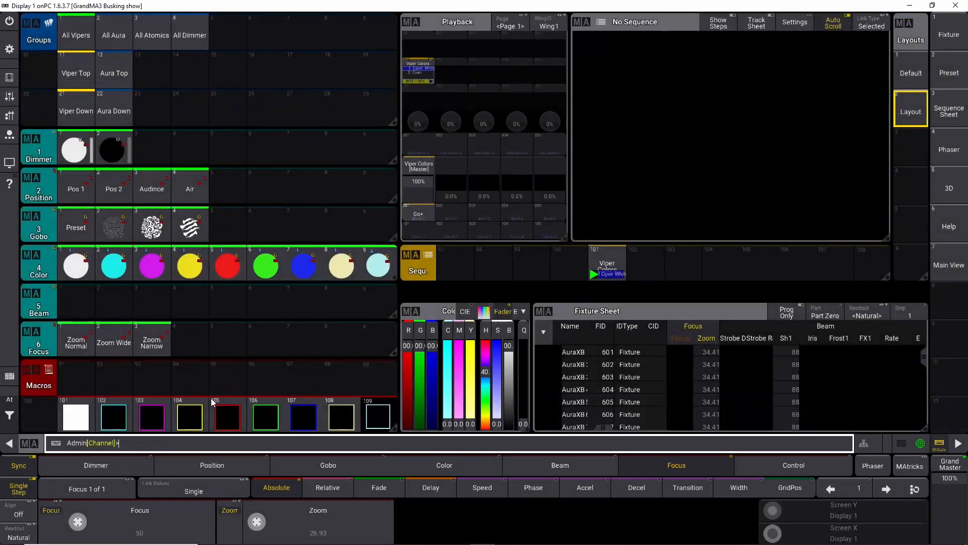
# Step: Edit macro 103, inserting a new first line with the command Go Sequence 101 cue 3
pyautogui.rightClick(147, 424)
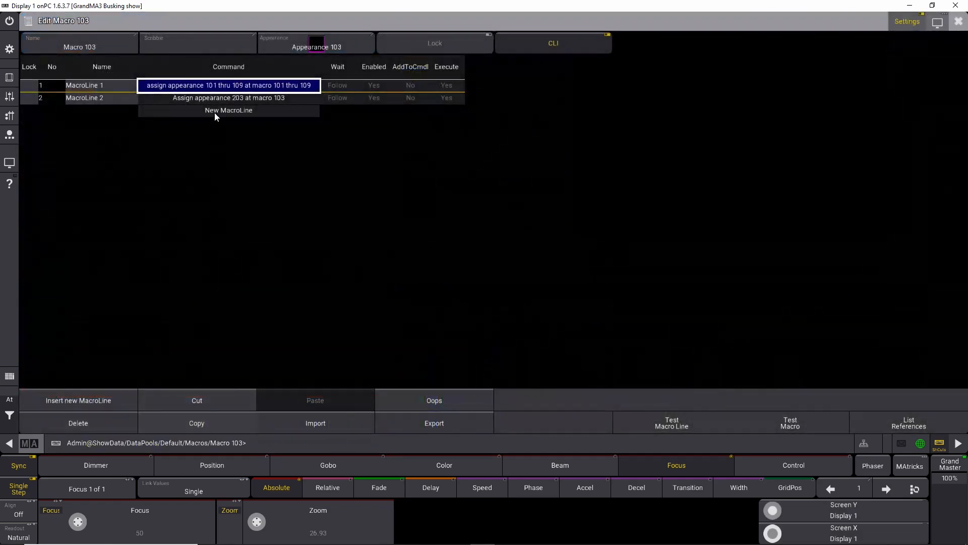
pyautogui.click(103, 400)
pyautogui.click(196, 86)
pyautogui.hotkey('ctrl', 'v')
pyautogui.write('3')
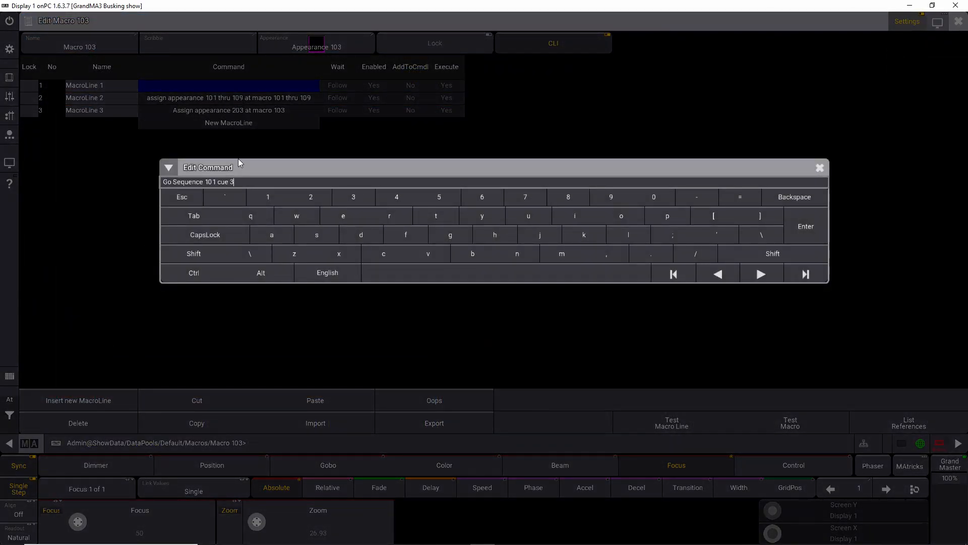
pyautogui.press('Return')
pyautogui.click(959, 22)
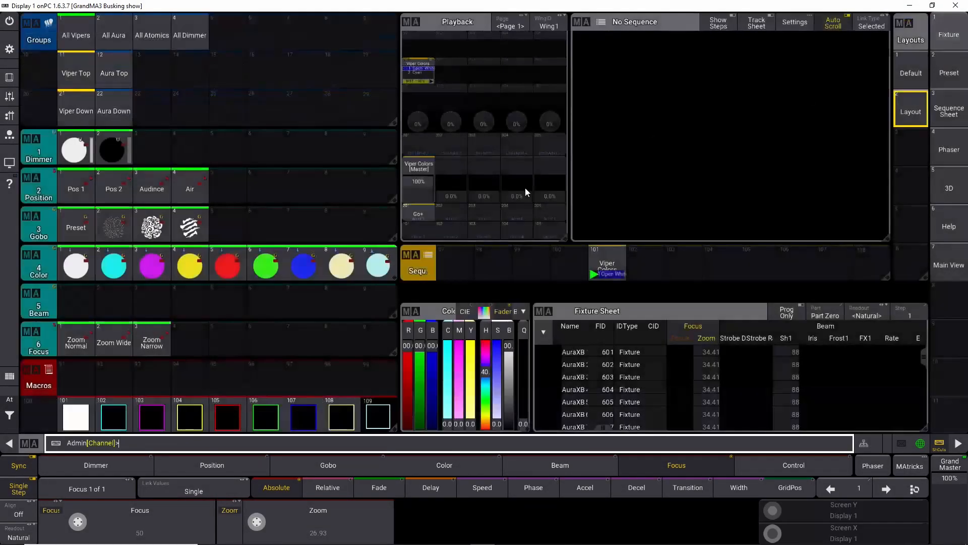
# Step: Edit macro 104, inserting a new first line with the command Go Sequence 101 cue 4
pyautogui.rightClick(190, 416)
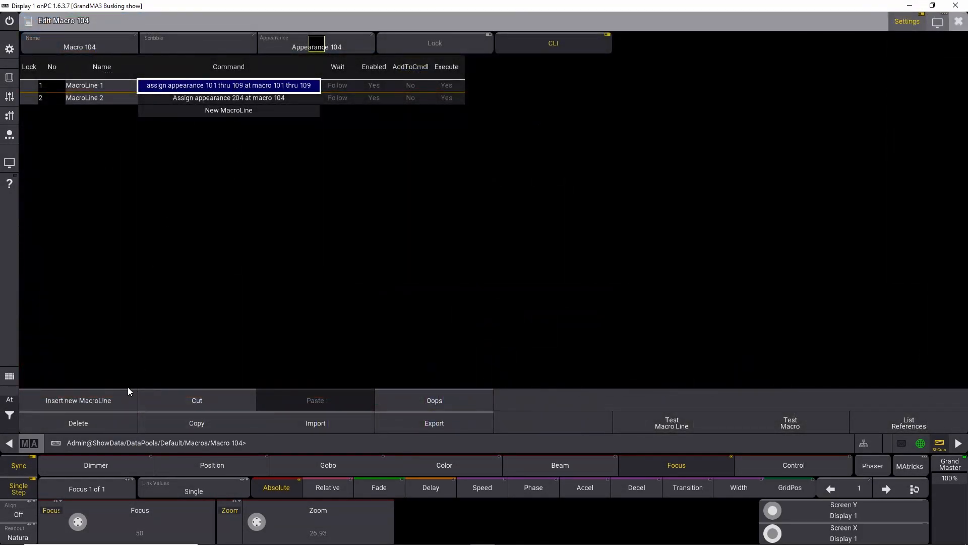
pyautogui.click(76, 400)
pyautogui.click(234, 85)
pyautogui.hotkey('ctrl', 'v')
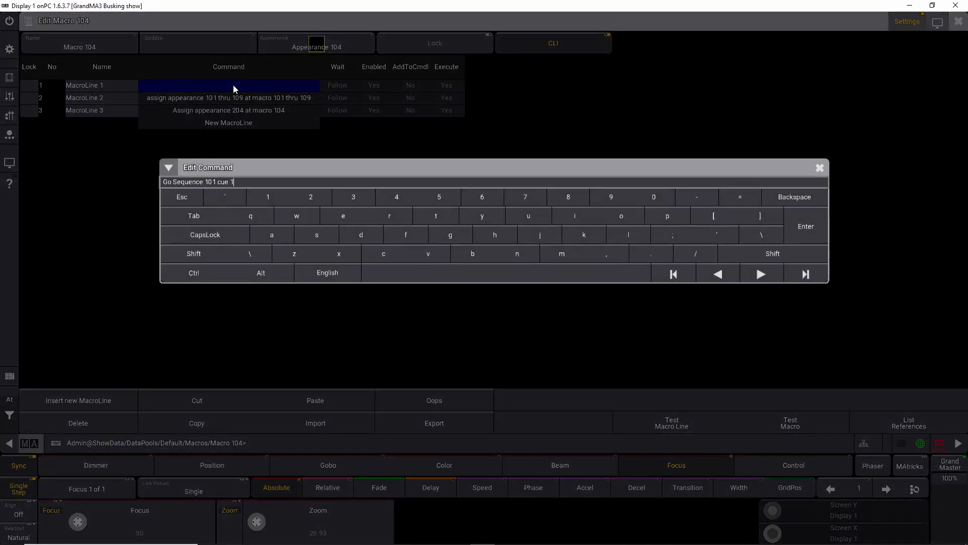
pyautogui.press('BackSpace')
pyautogui.write('4')
pyautogui.press('Return')
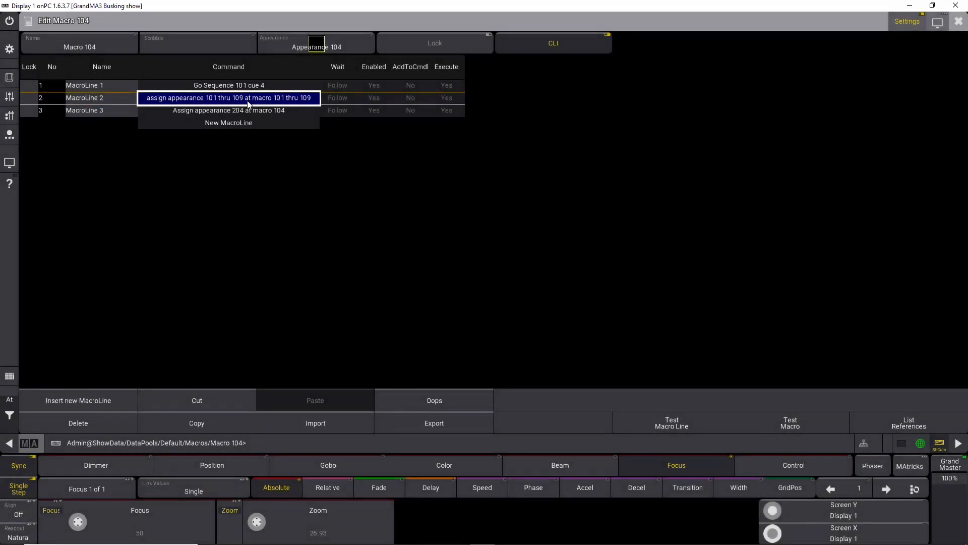
pyautogui.click(958, 21)
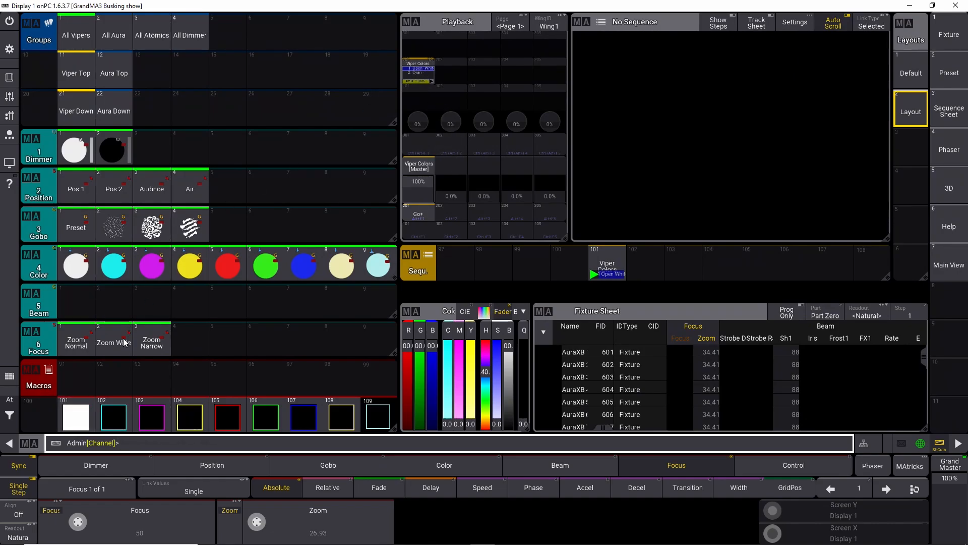
# Step: Trigger macros 101 through 104 in turn to test the color cues they recall
pyautogui.click(83, 416)
pyautogui.click(114, 417)
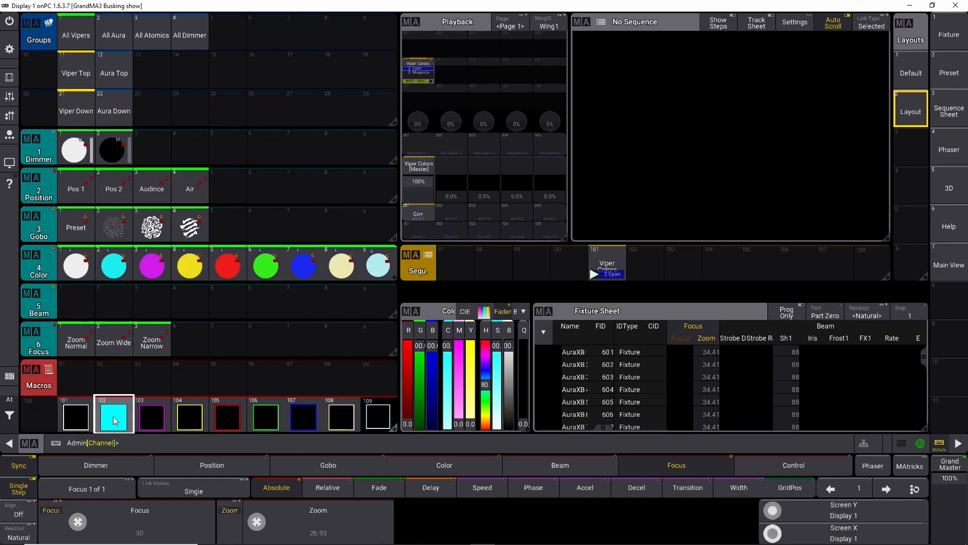
pyautogui.click(153, 416)
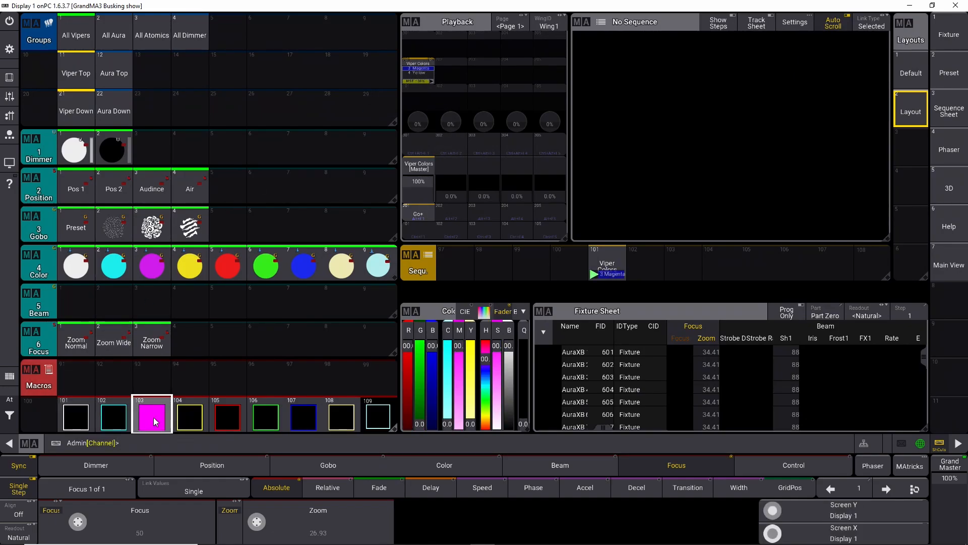
pyautogui.click(189, 416)
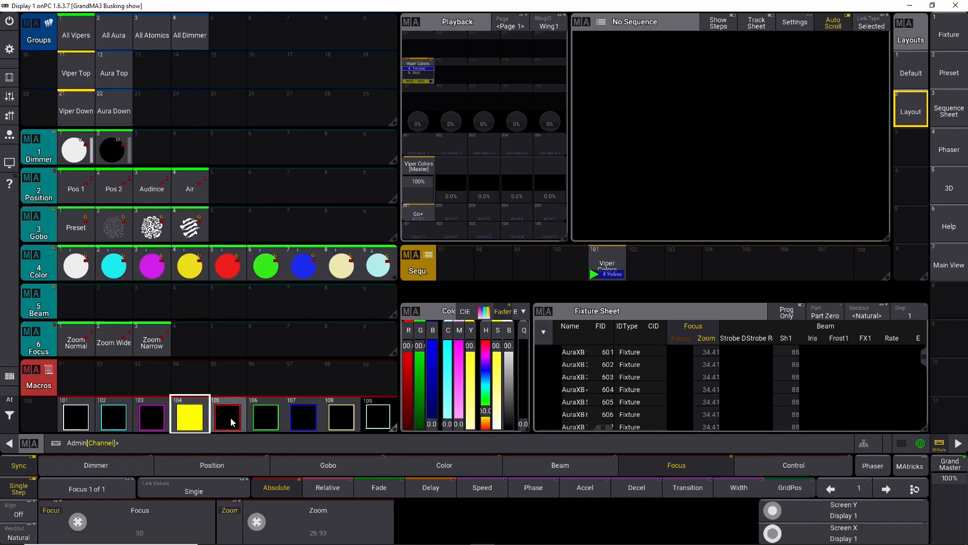
# Step: Edit macro 105, inserting a new first line with the command Go Sequence 101 cue 5
pyautogui.rightClick(231, 417)
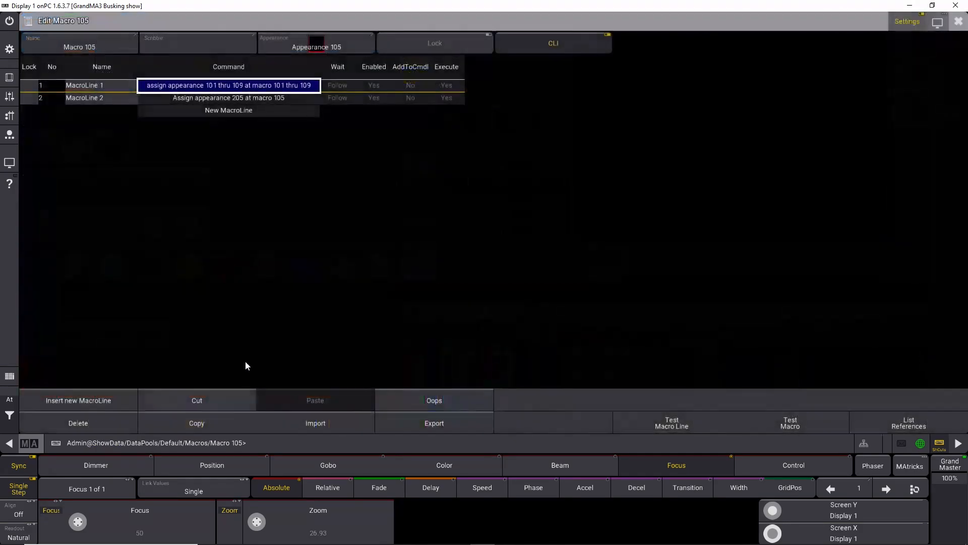
pyautogui.click(86, 401)
pyautogui.rightClick(237, 85)
pyautogui.hotkey('ctrl', 'v')
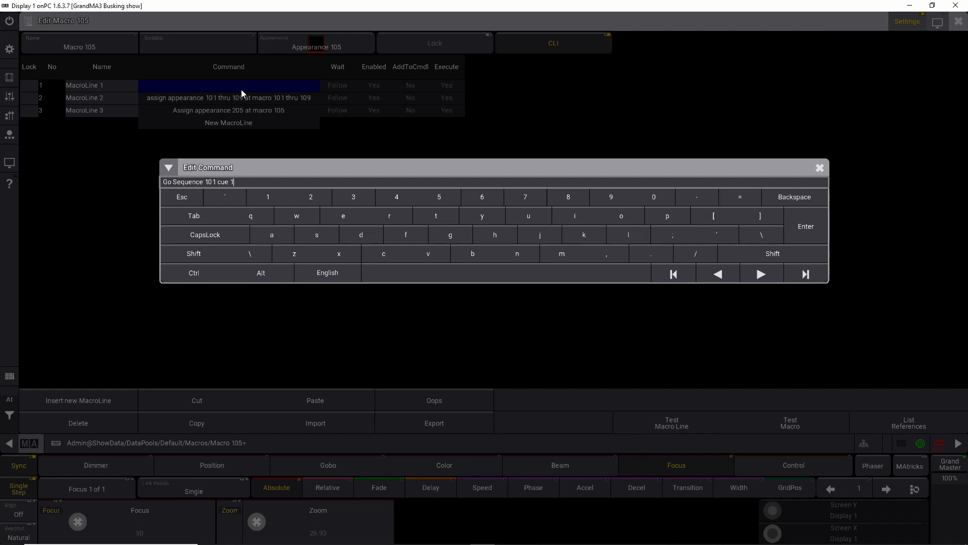
pyautogui.press('BackSpace')
pyautogui.write('5')
pyautogui.press('Return')
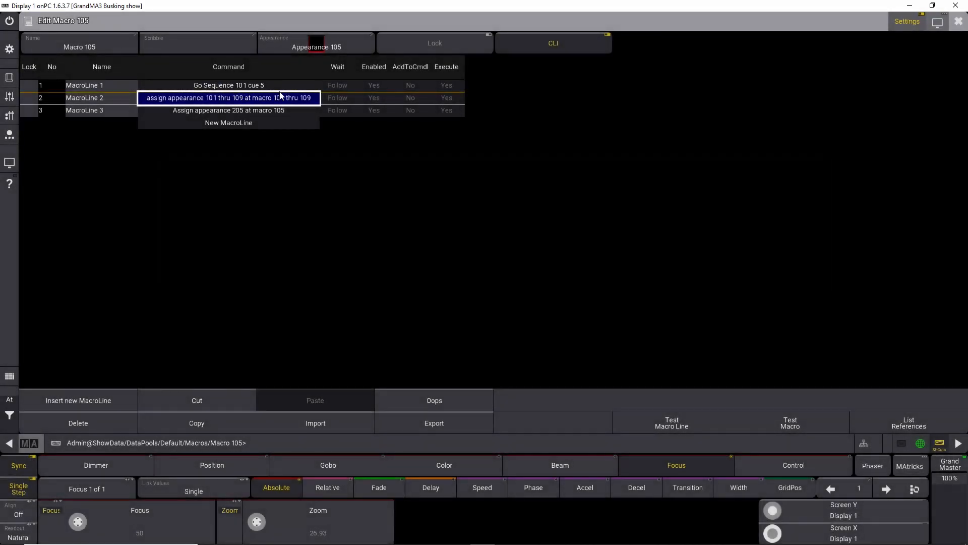
pyautogui.click(958, 21)
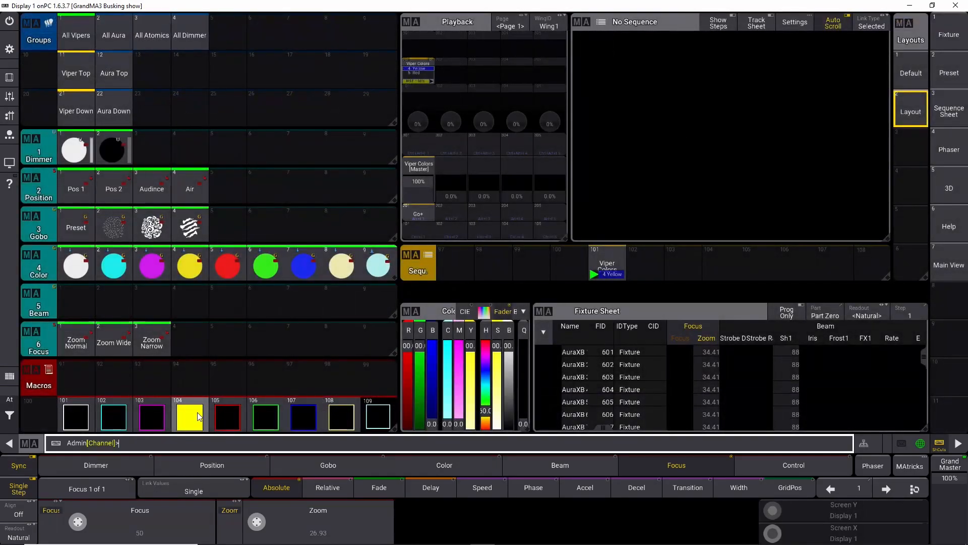
# Step: Edit macro 106, inserting a new first line with the command Go Sequence 101 cue 6
pyautogui.rightClick(266, 416)
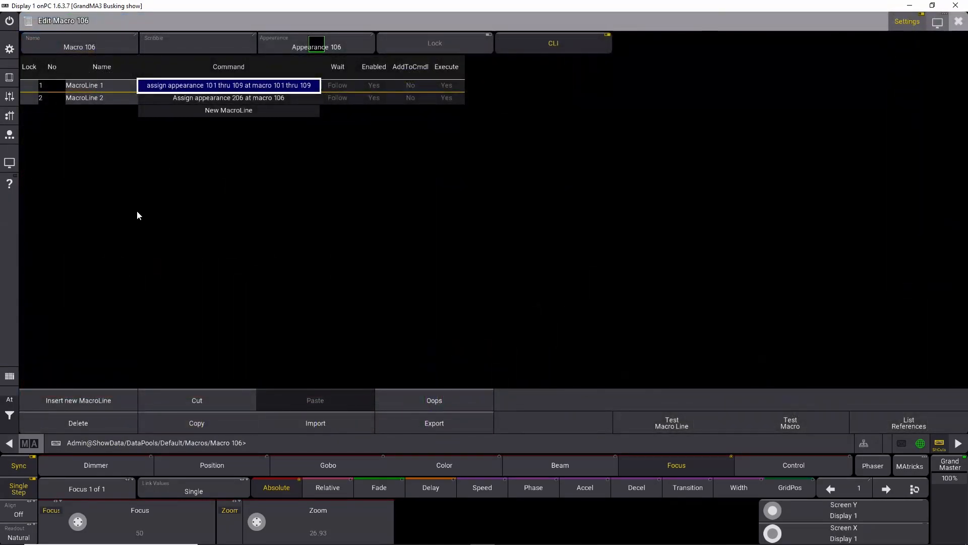
pyautogui.click(86, 402)
pyautogui.click(213, 85)
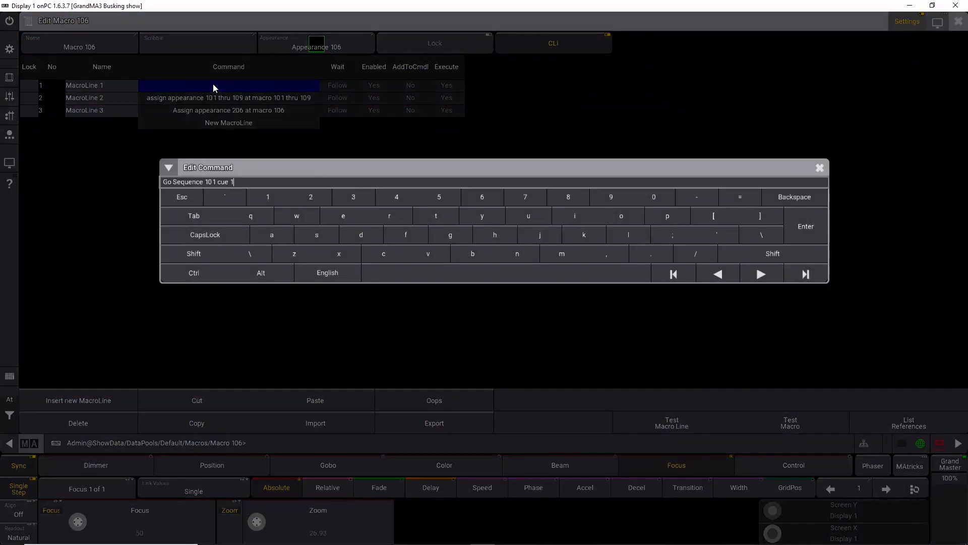
pyautogui.write('6')
pyautogui.press('Return')
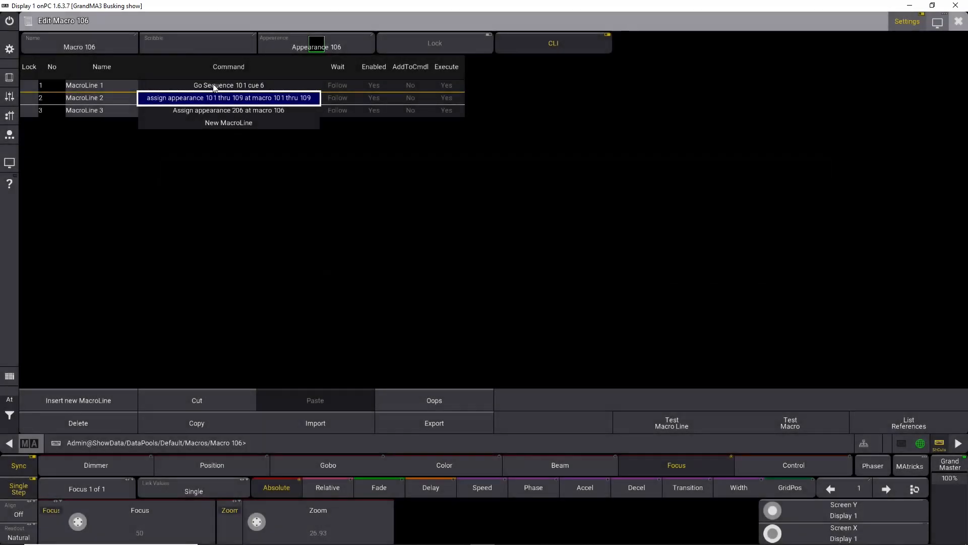
pyautogui.click(955, 21)
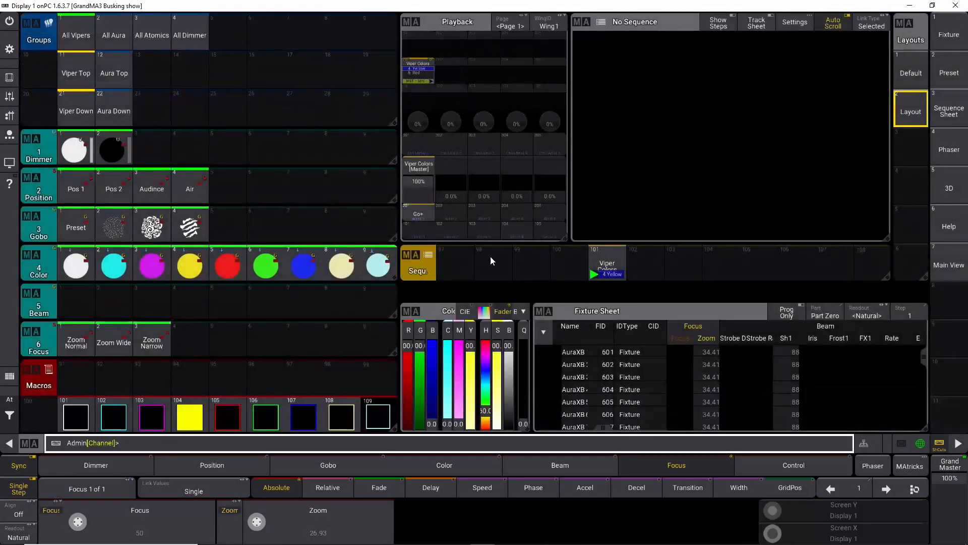
# Step: Edit macro 107, inserting a new first line with the command Go Sequence 101 cue 7
pyautogui.rightClick(301, 413)
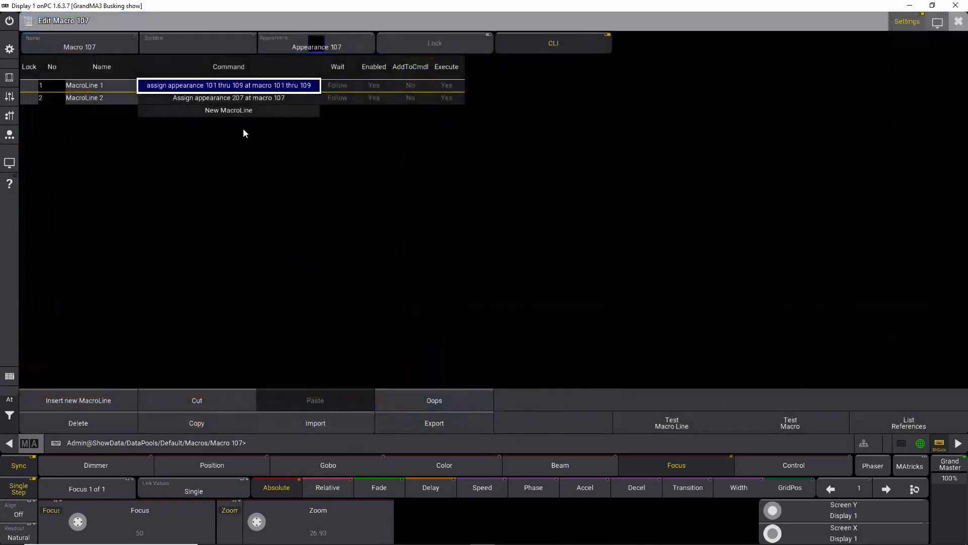
pyautogui.click(122, 397)
pyautogui.click(208, 90)
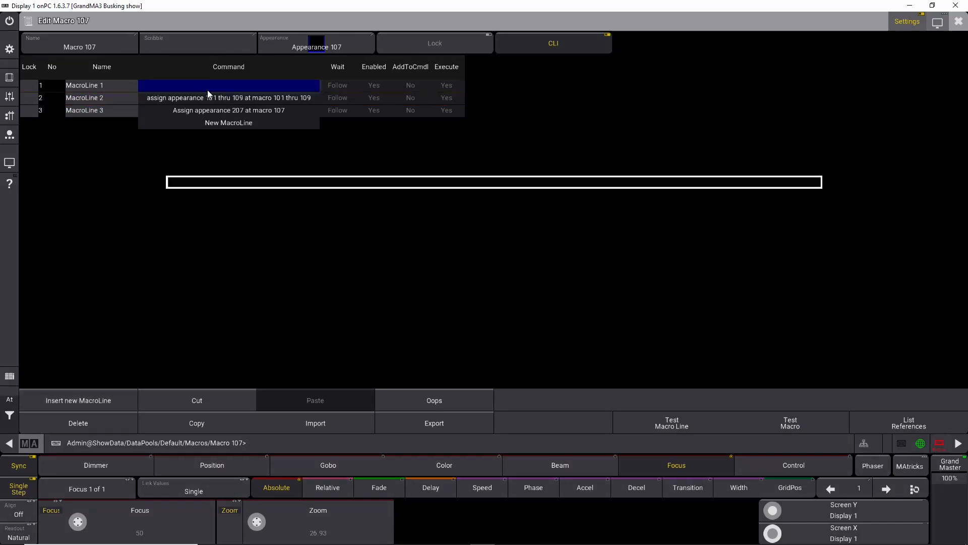
pyautogui.write('Go Sequence 101 cue 1')
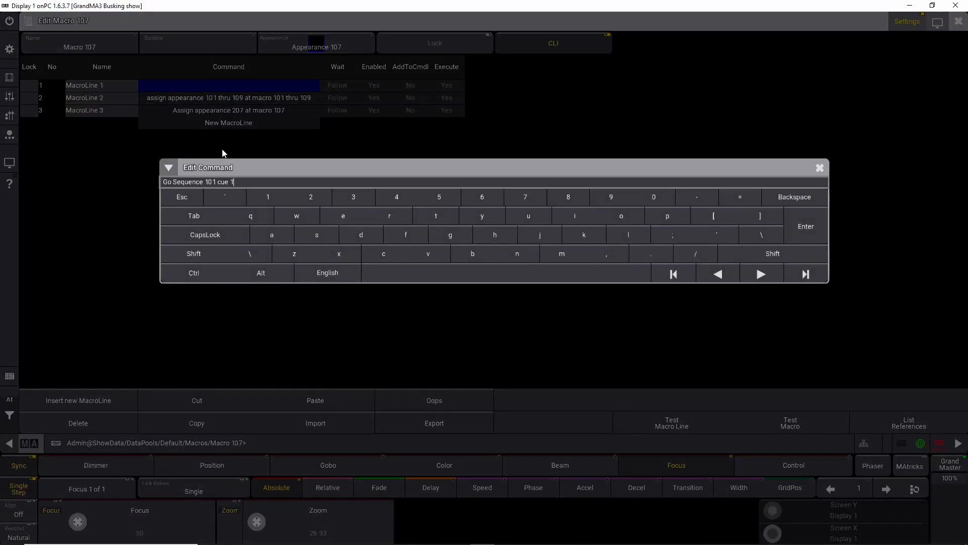
pyautogui.write('7')
pyautogui.press('Return')
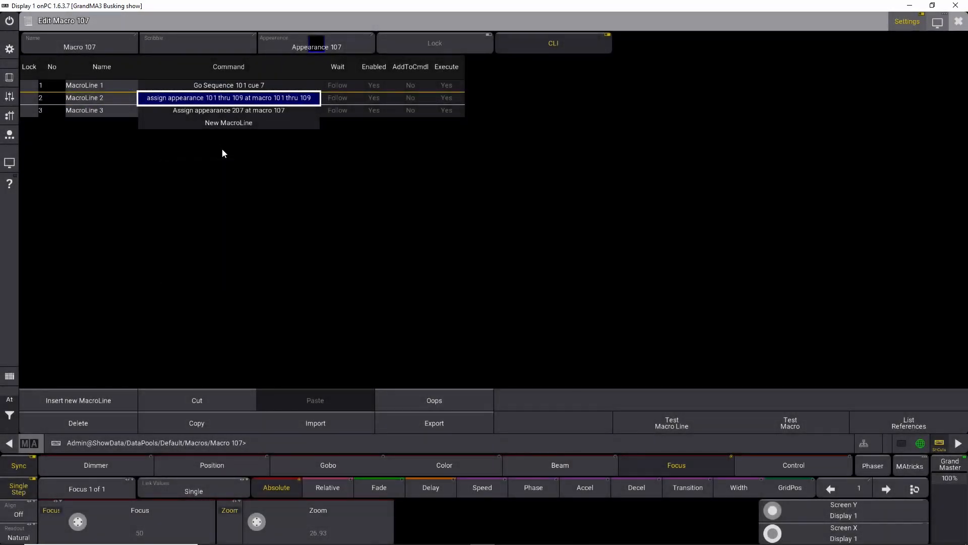
pyautogui.click(958, 22)
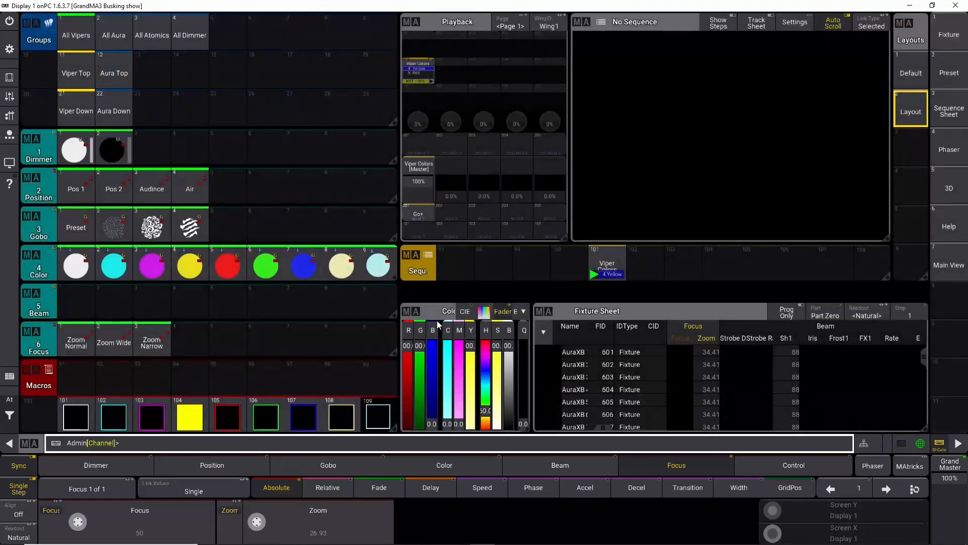
# Step: Edit macro 108, inserting a new first line with the command Go Sequence 101 cue 8
pyautogui.rightClick(335, 411)
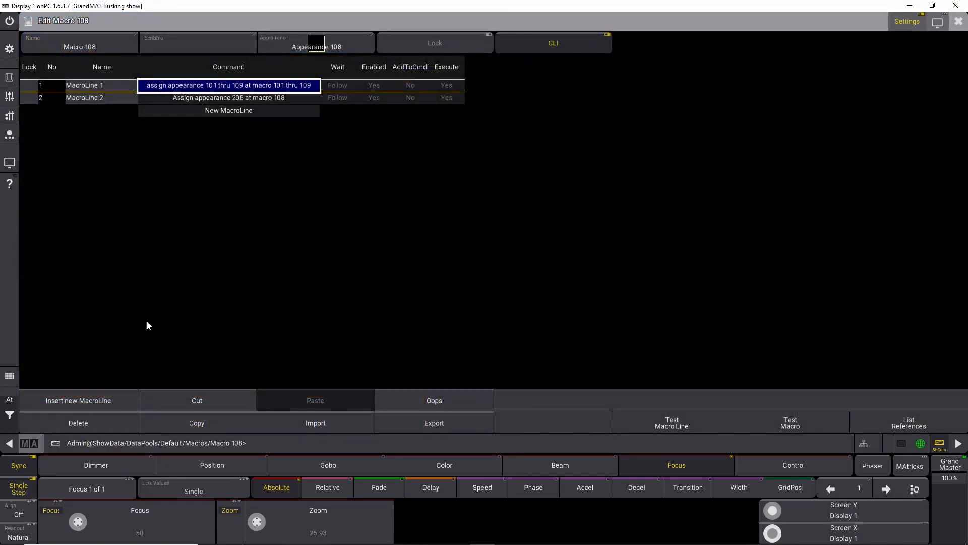
pyautogui.click(106, 399)
pyautogui.click(187, 86)
pyautogui.write('Go Sequence 101 cue 1')
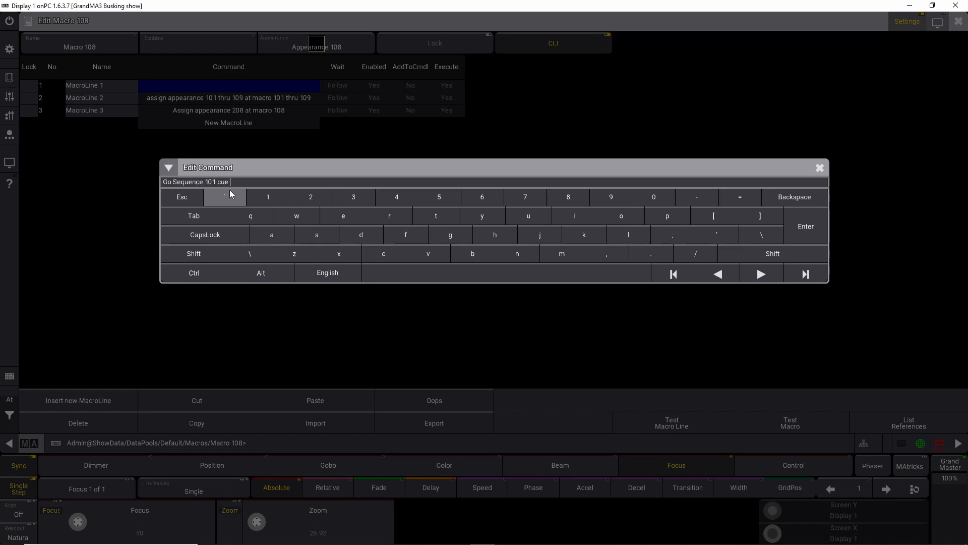
pyautogui.write('8')
pyautogui.press('Return')
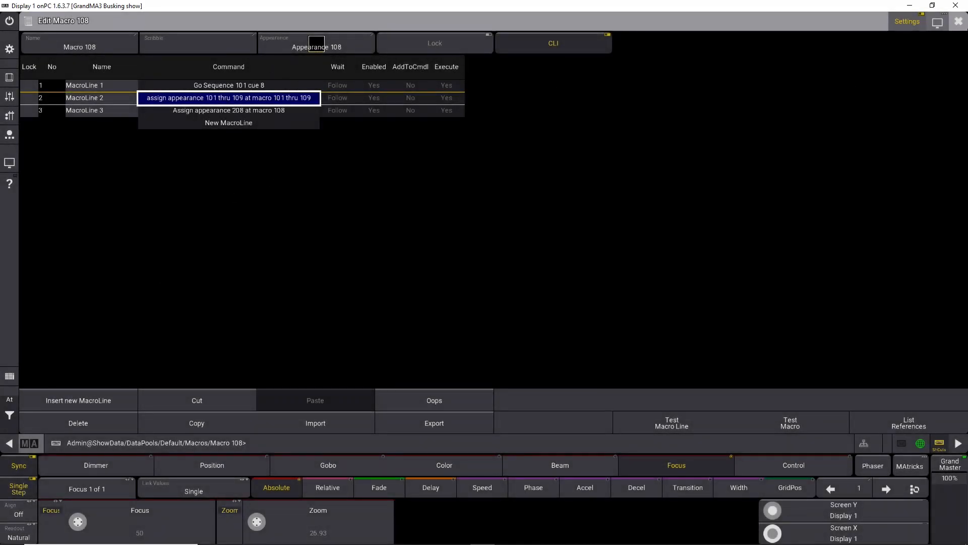
pyautogui.click(958, 20)
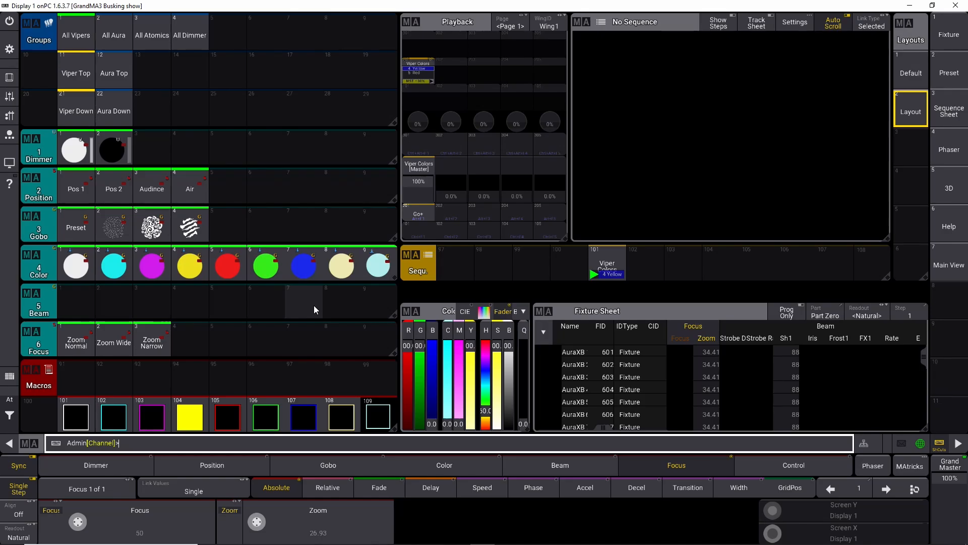
# Step: Edit macro 109, inserting a new first line with the command Go Sequence 101 cue 9
pyautogui.rightClick(344, 415)
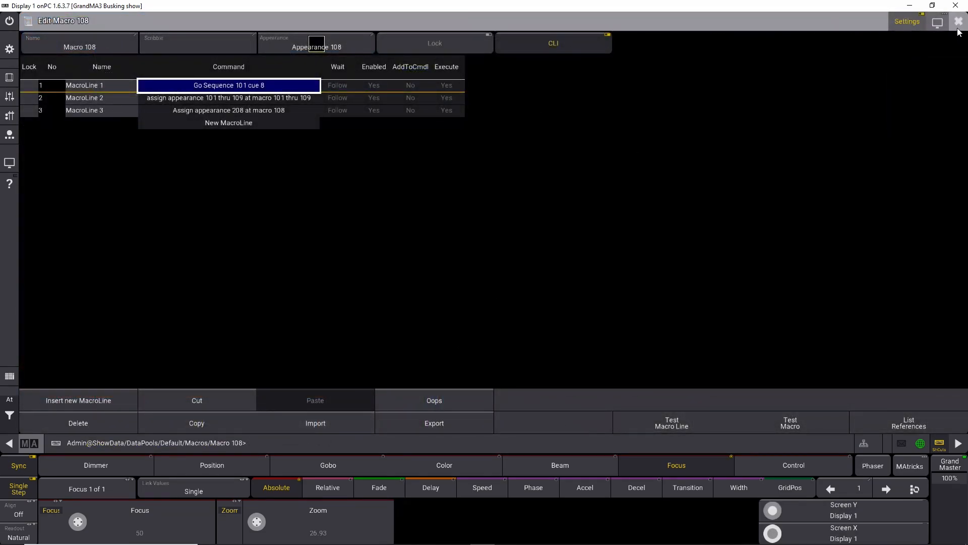
pyautogui.click(958, 22)
pyautogui.rightClick(379, 415)
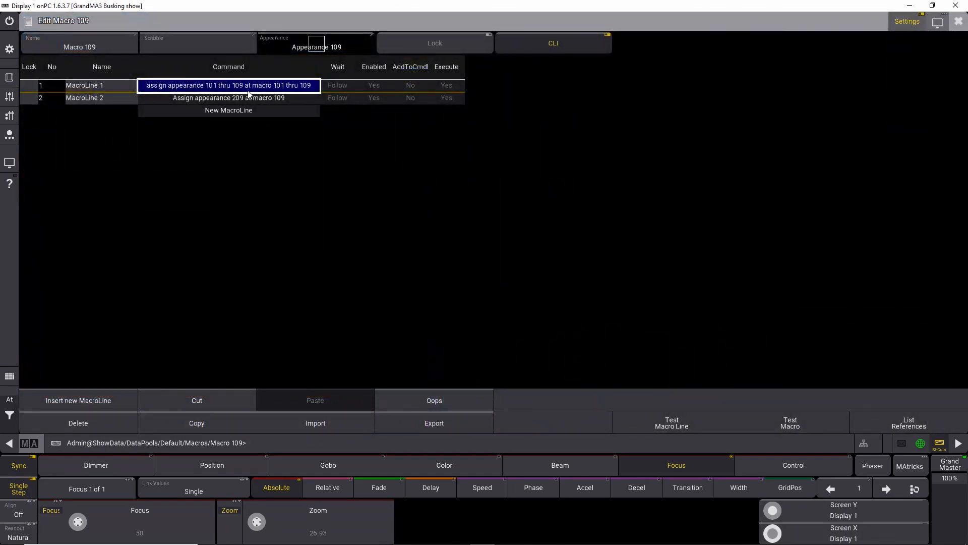
pyautogui.click(100, 400)
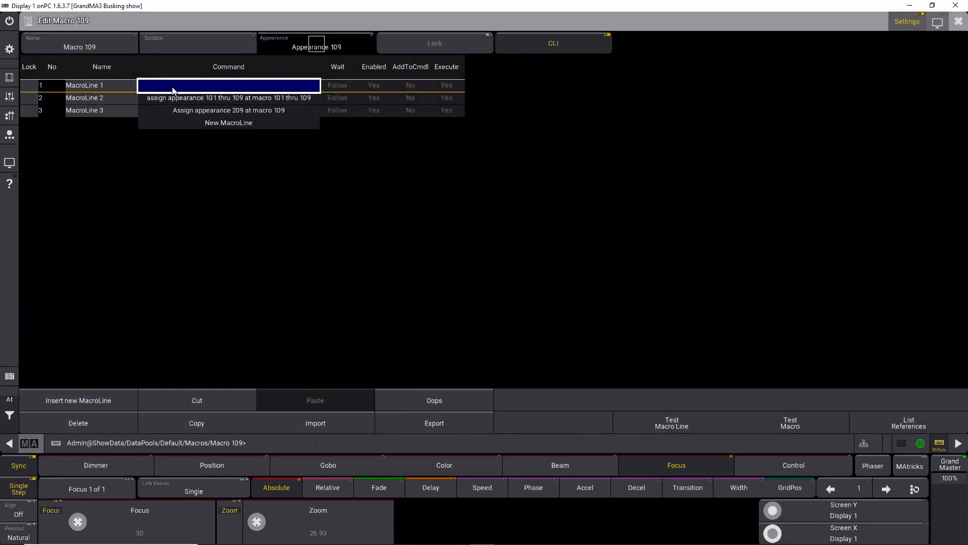
pyautogui.click(173, 85)
pyautogui.write('Go Sequence 101 cue 1')
pyautogui.press('BackSpace')
pyautogui.write('9')
pyautogui.press('Return')
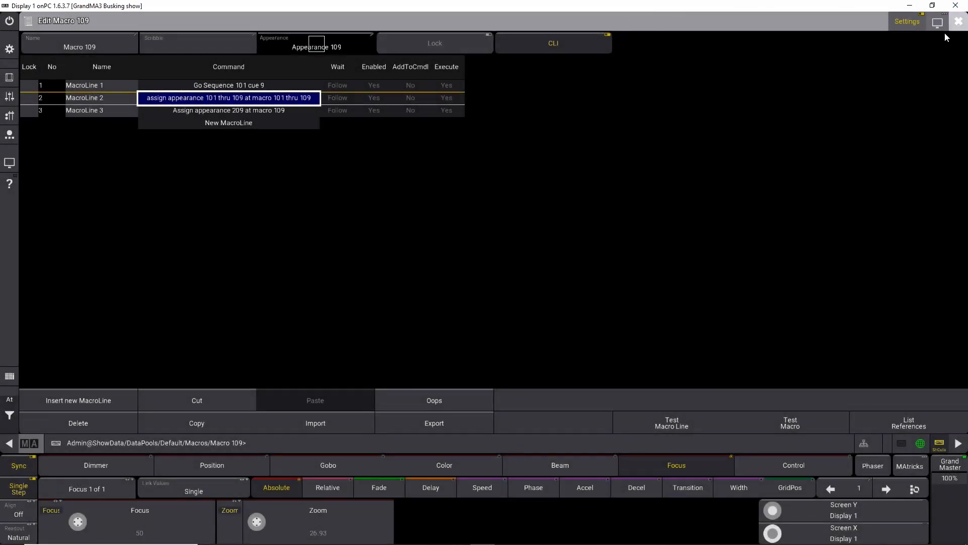
pyautogui.click(958, 22)
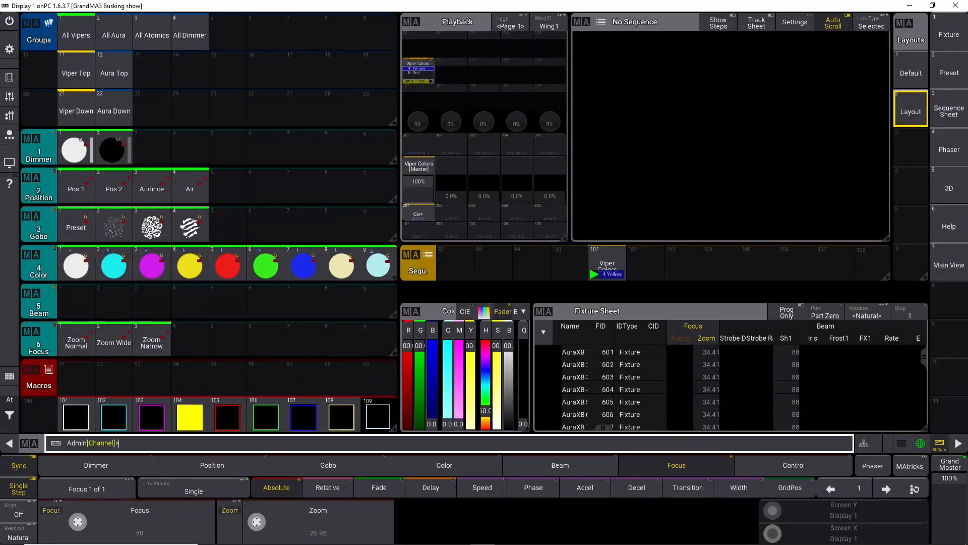
# Step: Run macros 101 through 109 in turn, then macro 101 again, to test each Viper Colors cue
pyautogui.click(78, 415)
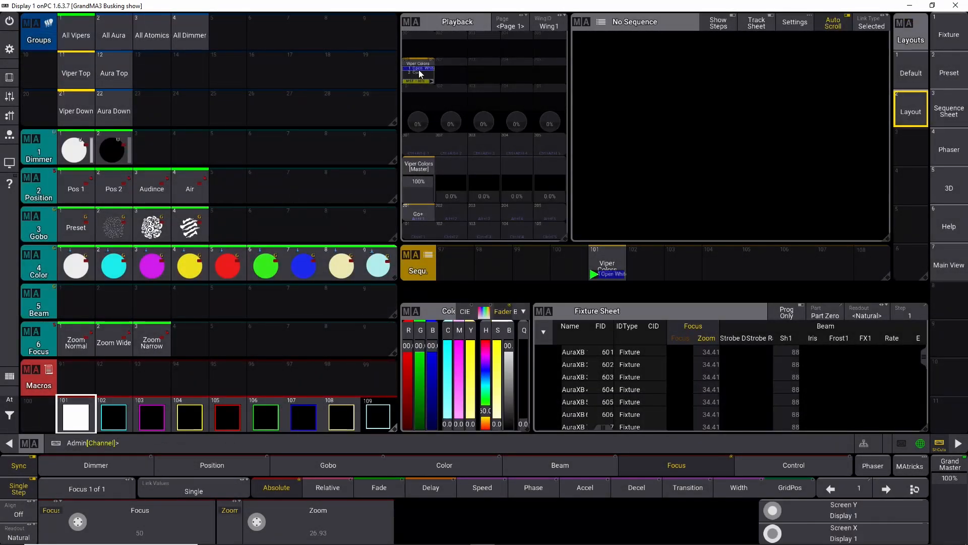
pyautogui.click(114, 415)
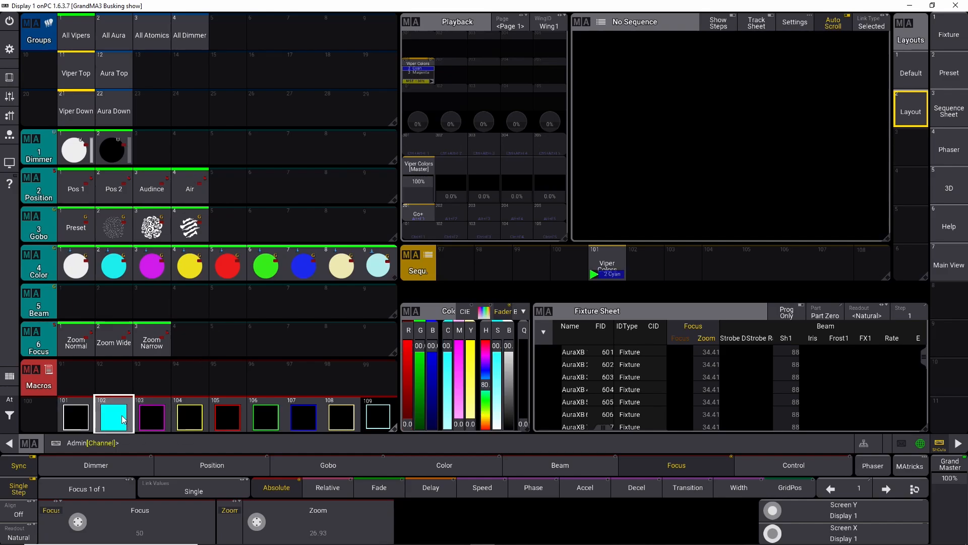
pyautogui.click(148, 418)
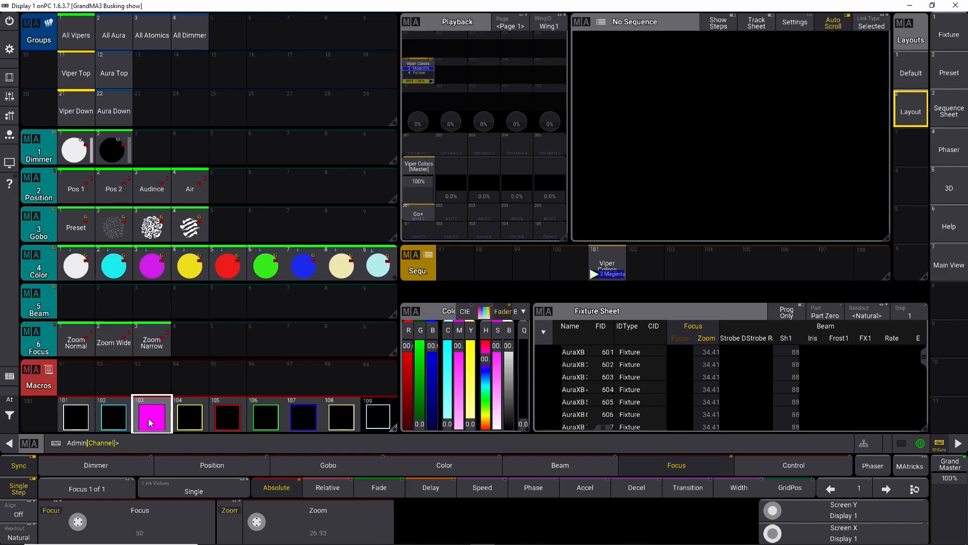
pyautogui.click(190, 415)
pyautogui.click(225, 415)
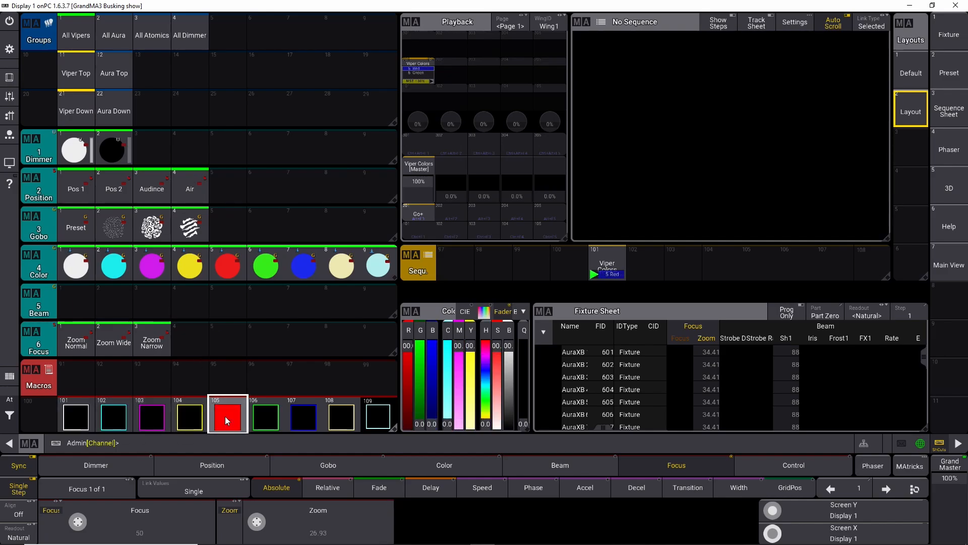
pyautogui.click(268, 417)
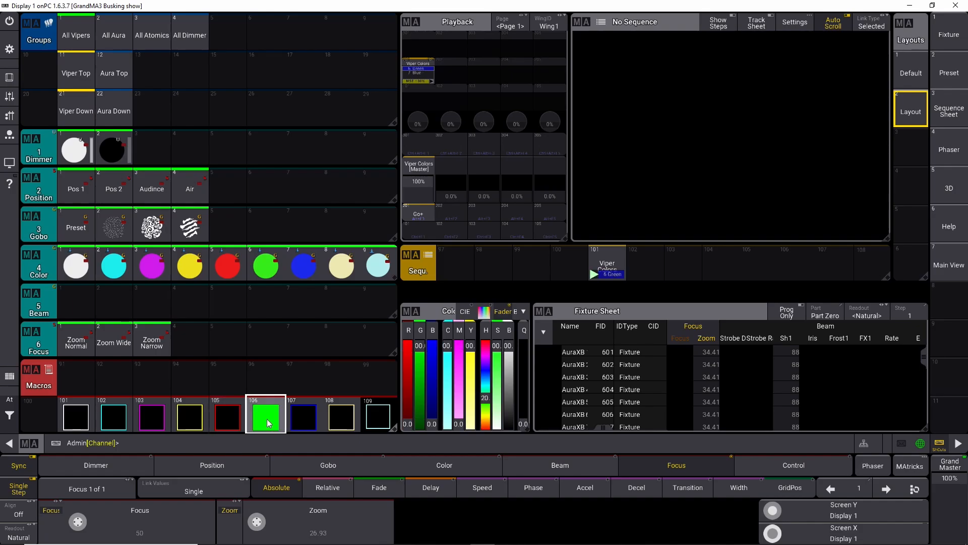
pyautogui.click(301, 416)
pyautogui.click(345, 418)
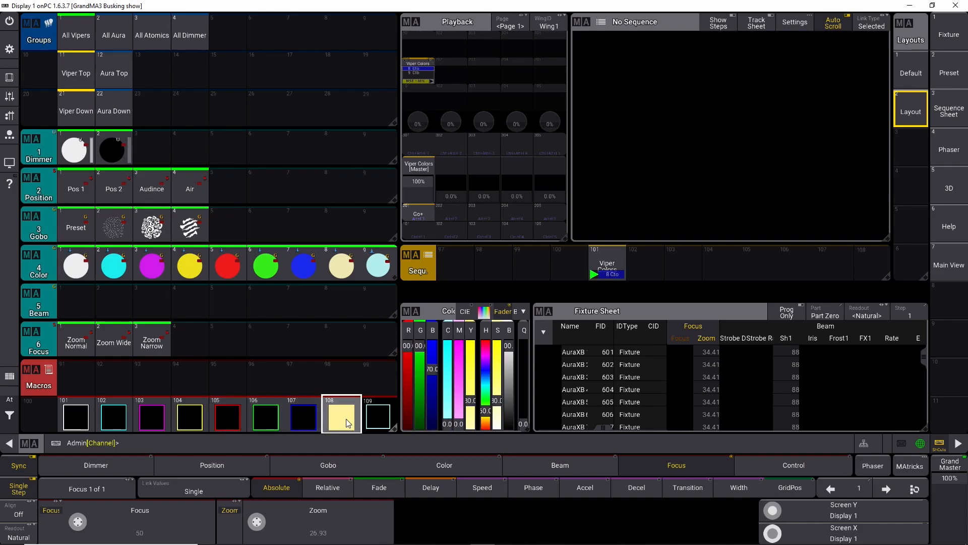
pyautogui.click(385, 420)
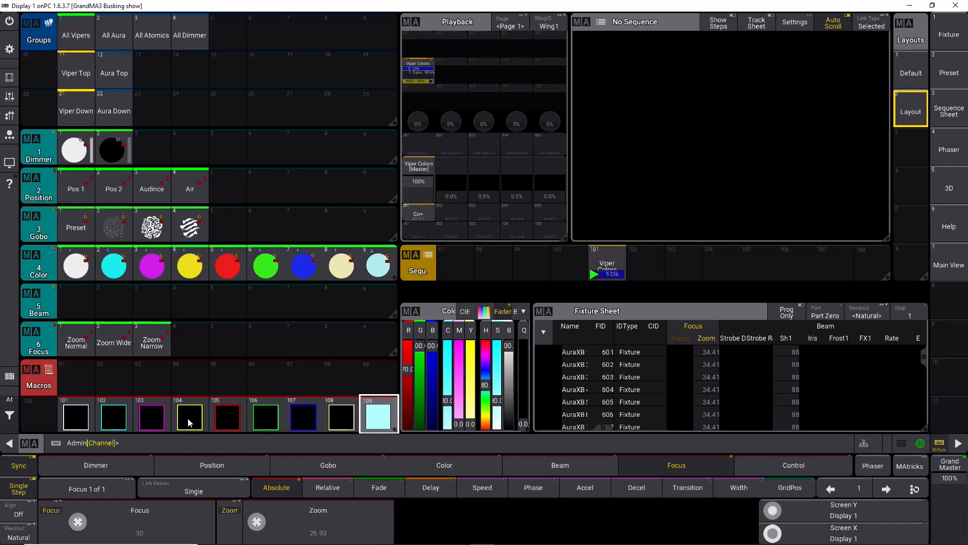
pyautogui.click(74, 421)
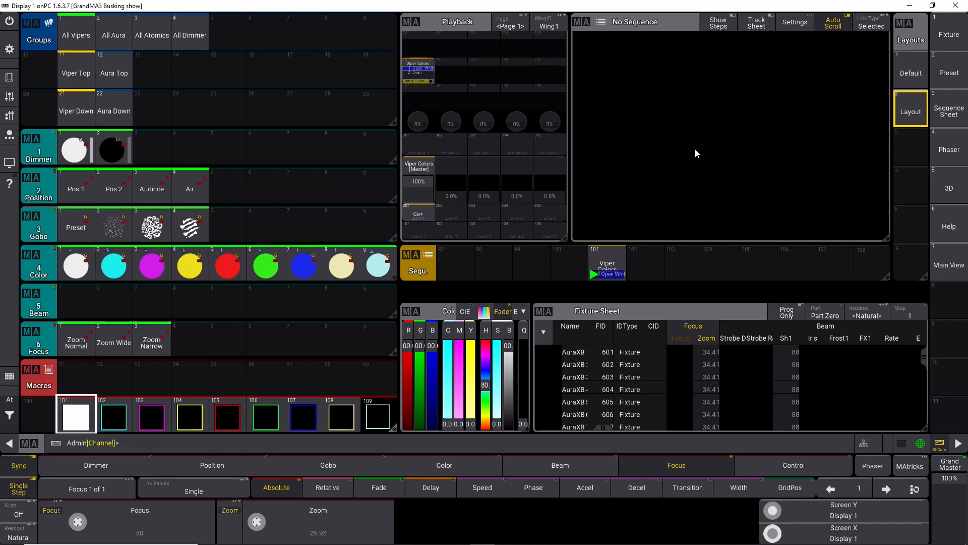
# Step: Replace the sequence sheet window with a Layout window
pyautogui.click(723, 89)
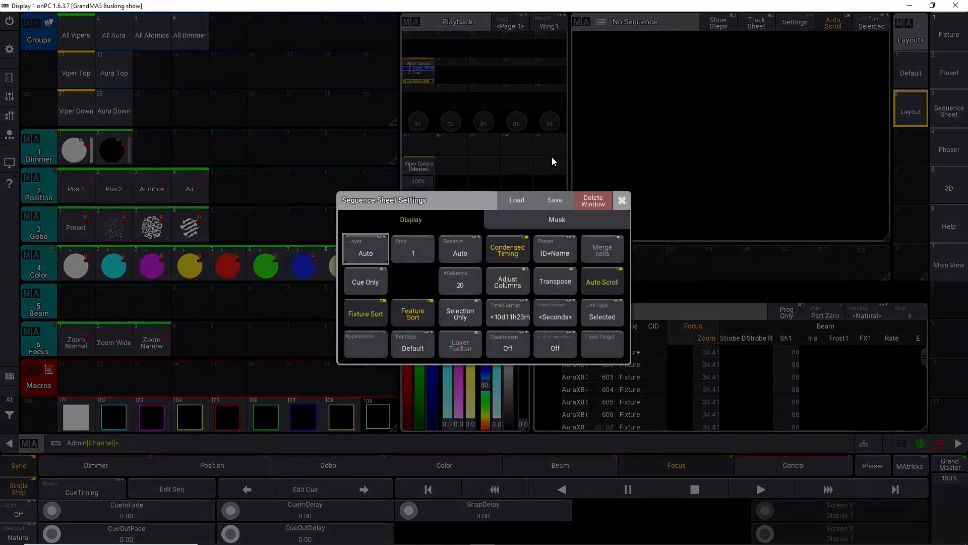
pyautogui.click(593, 201)
pyautogui.click(588, 27)
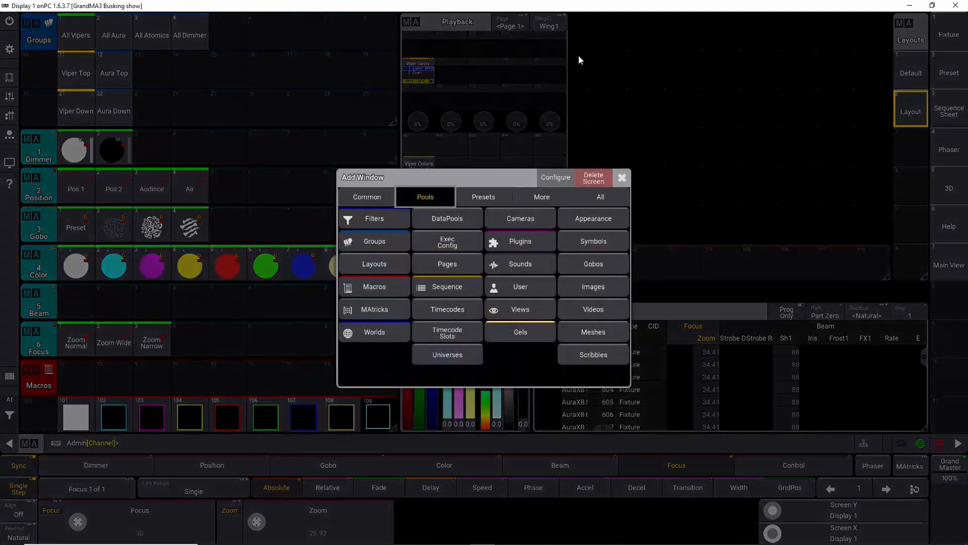
pyautogui.click(474, 197)
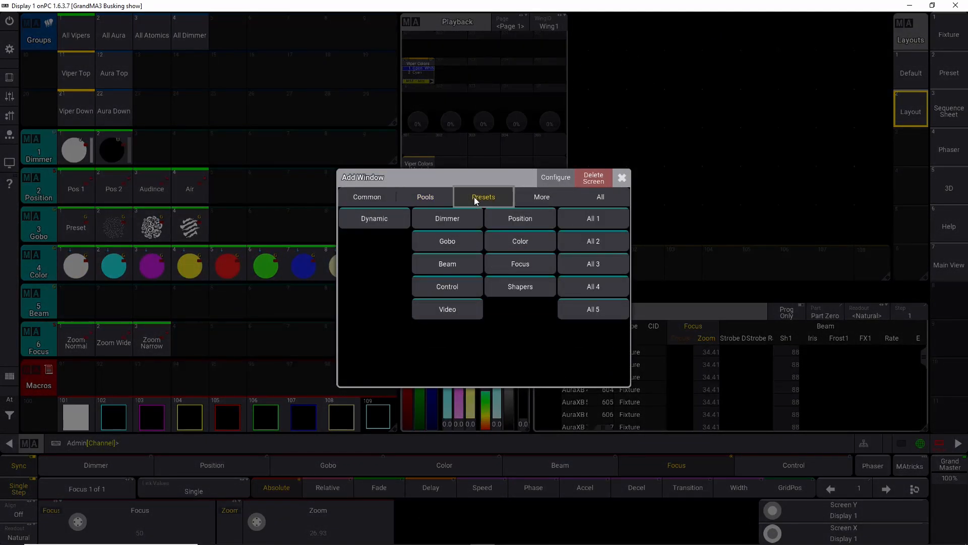
pyautogui.click(389, 192)
pyautogui.click(460, 238)
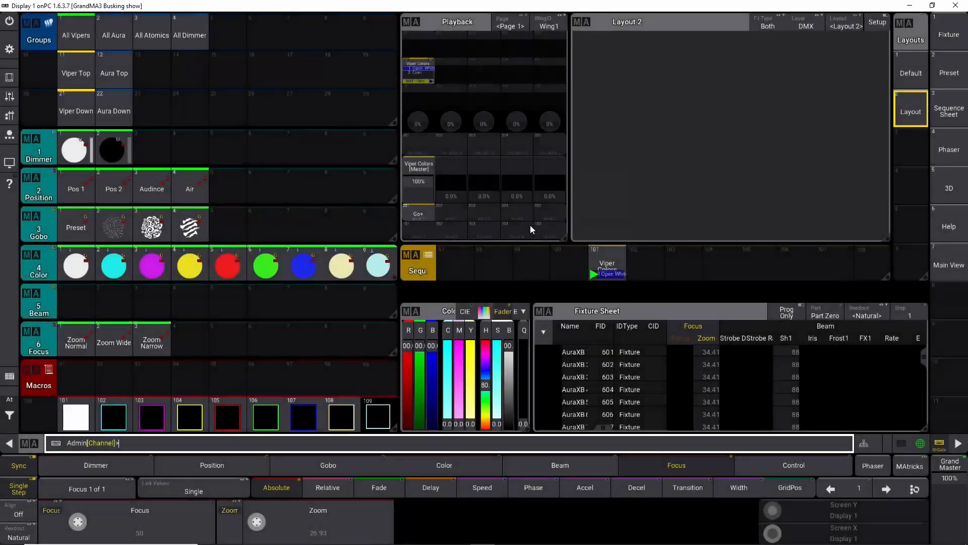
pyautogui.click(911, 73)
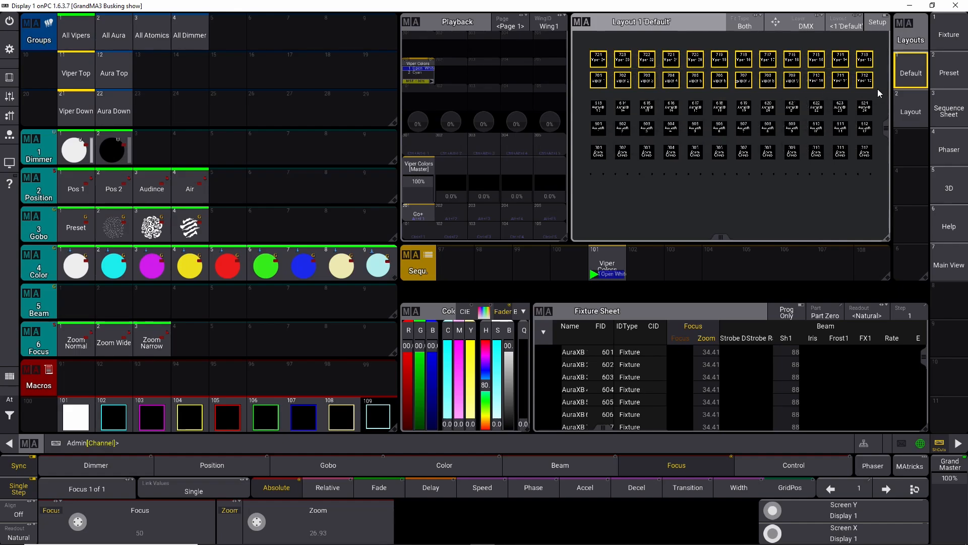
pyautogui.press('s')
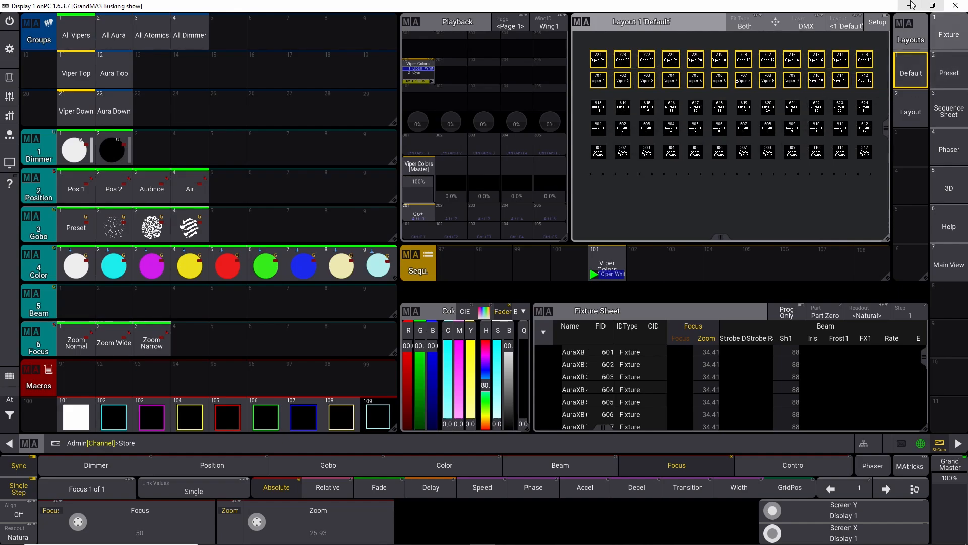
pyautogui.click(916, 76)
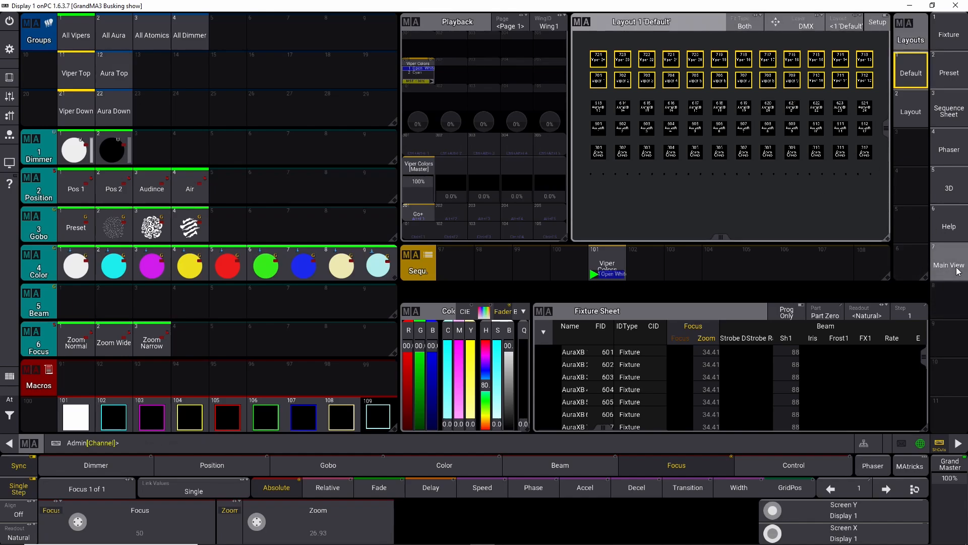
pyautogui.click(919, 123)
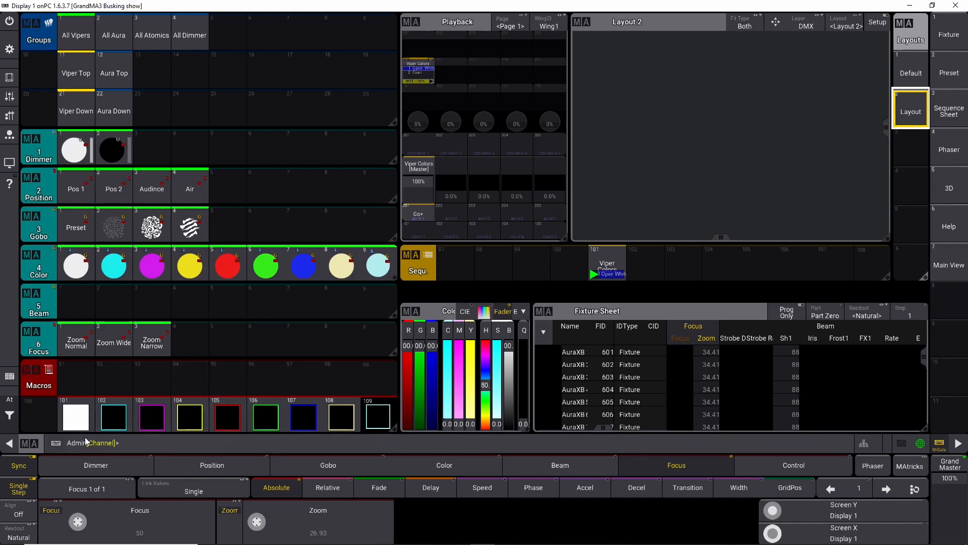
pyautogui.press('a')
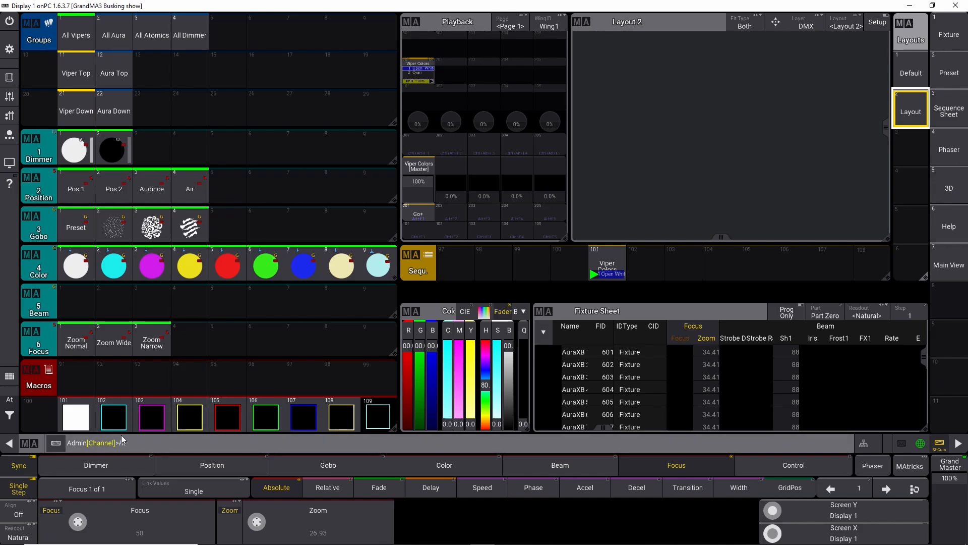
pyautogui.press('BackSpace')
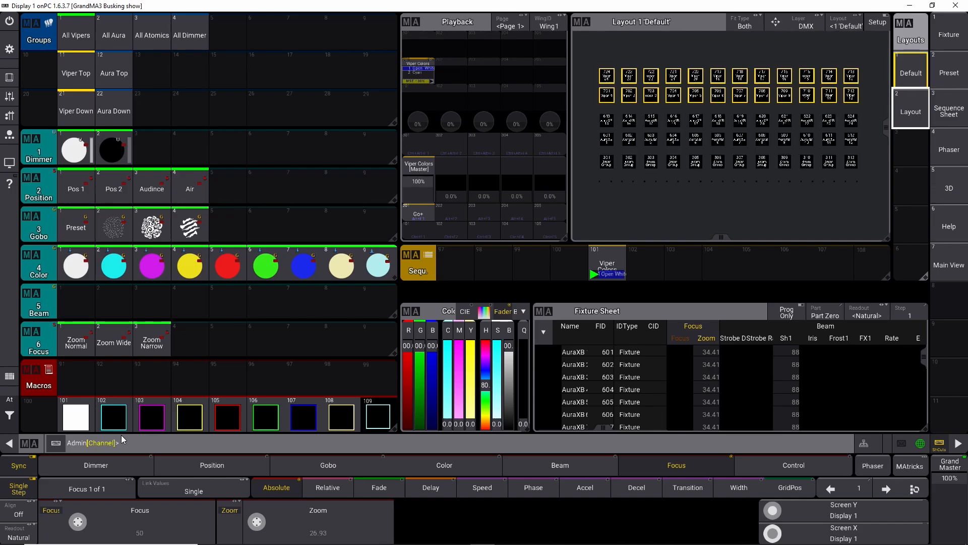
# Step: Assign macros 101 thru 109 to Layout 2
pyautogui.click(133, 442)
pyautogui.write('Assign')
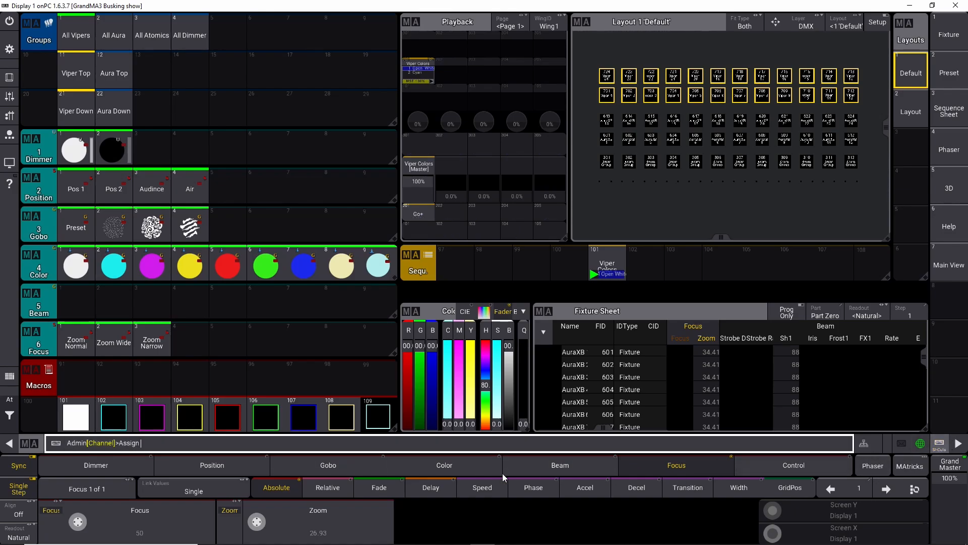
pyautogui.write('macro')
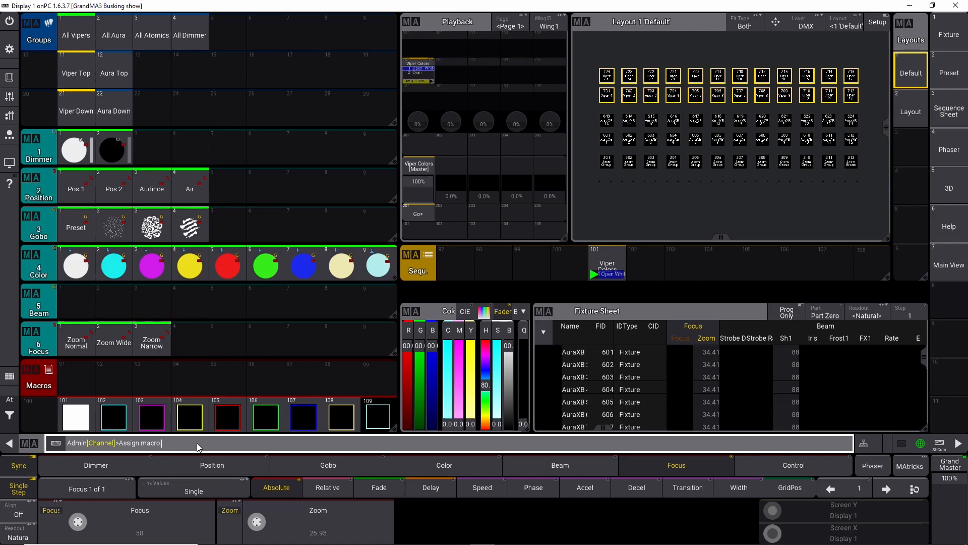
pyautogui.write(' 101 thru 109')
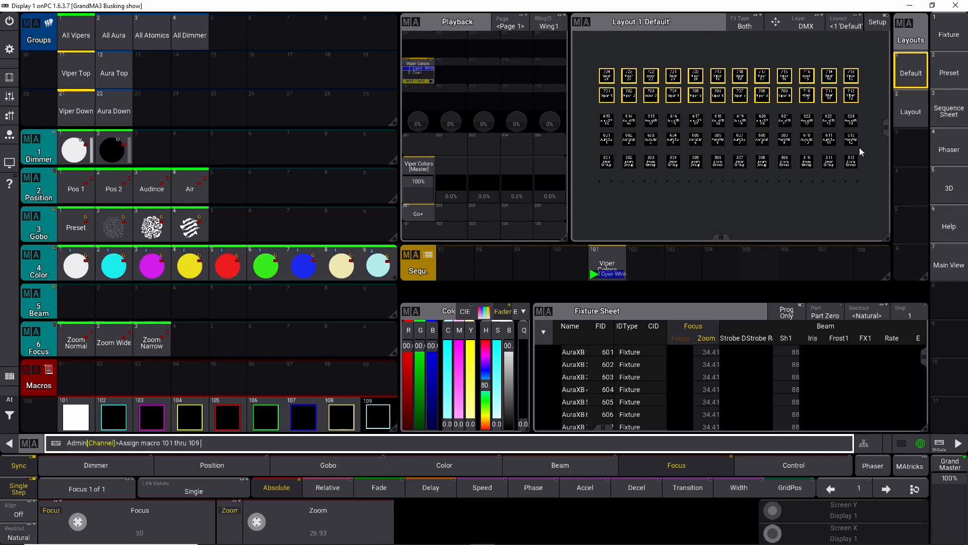
pyautogui.click(908, 112)
pyautogui.click(908, 111)
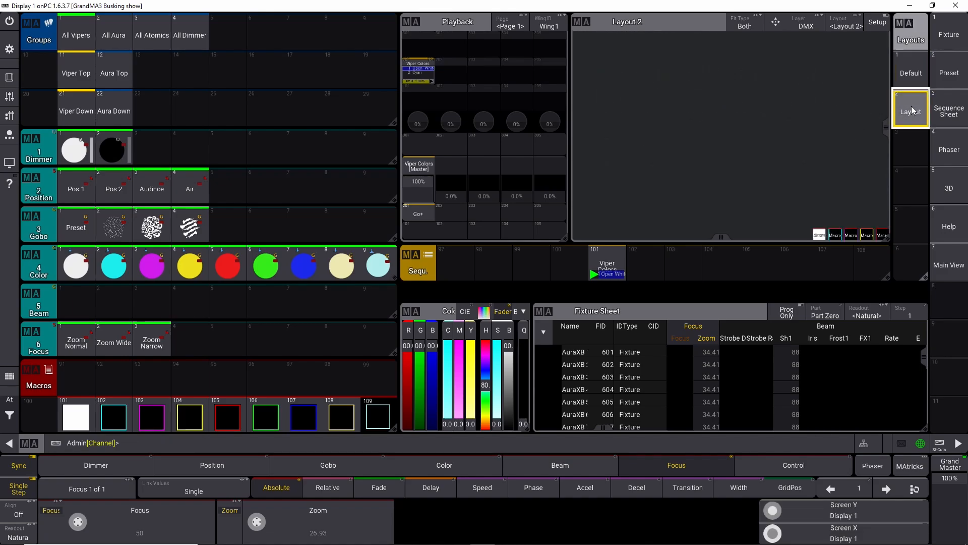
# Step: In layout setup, select all nine macro elements and move them higher in Layout 2
pyautogui.scroll(-4, 794, 203)
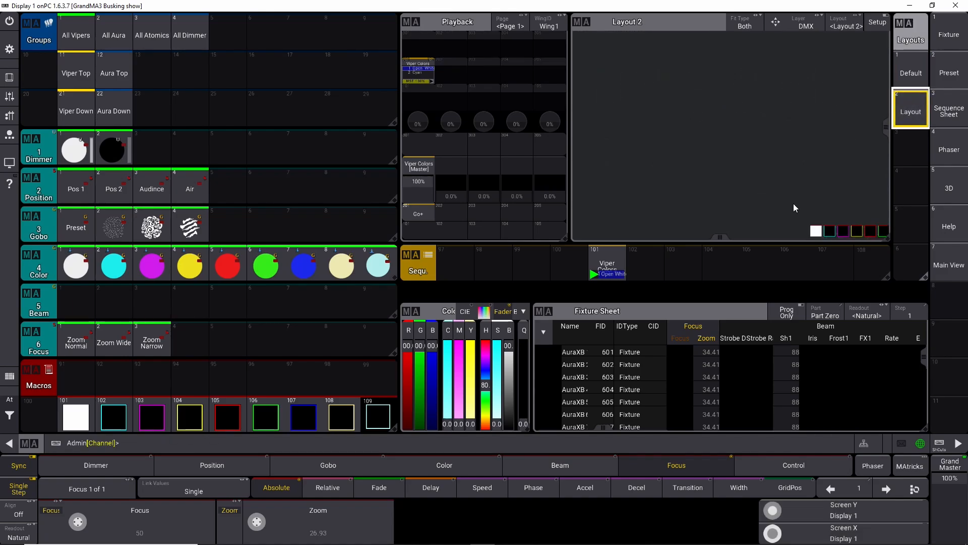
pyautogui.moveTo(834, 197)
pyautogui.mouseDown()
pyautogui.moveTo(730, 147)
pyautogui.moveTo(837, 197)
pyautogui.moveTo(827, 197)
pyautogui.mouseUp()
pyautogui.scroll(3, 737, 185)
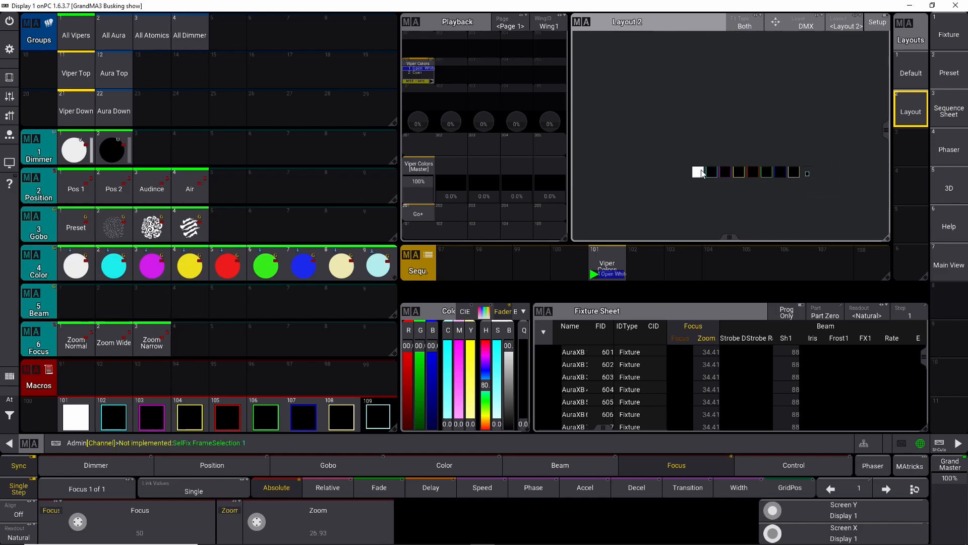
pyautogui.click(882, 26)
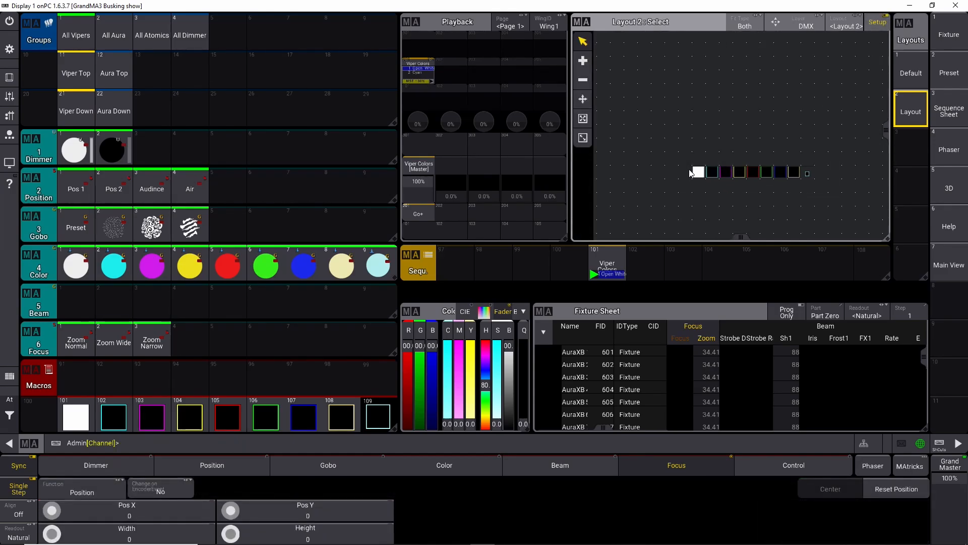
pyautogui.moveTo(662, 146); pyautogui.dragTo(858, 211)
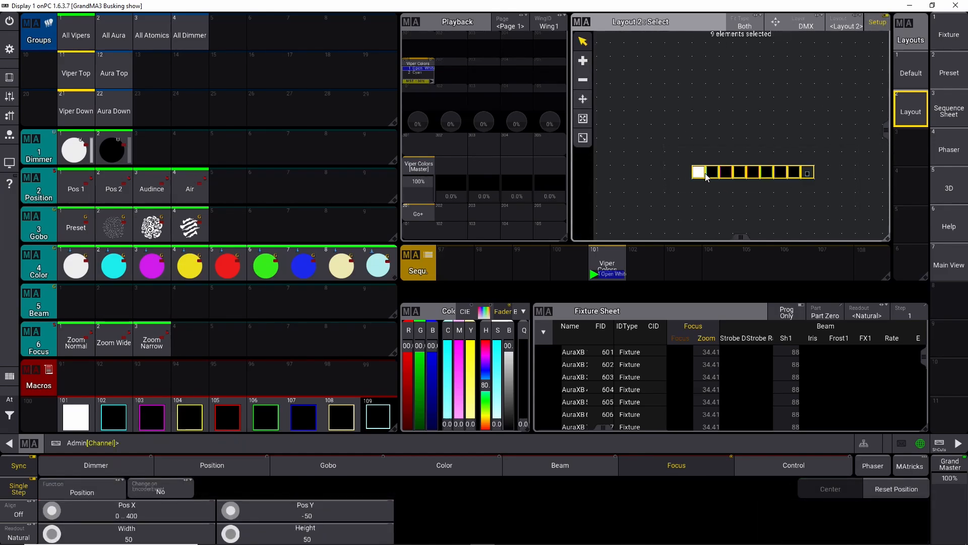
pyautogui.click(649, 62)
pyautogui.moveTo(659, 126); pyautogui.dragTo(840, 202)
pyautogui.click(584, 97)
pyautogui.moveTo(699, 170); pyautogui.dragTo(684, 81)
pyautogui.scroll(7, 734, 72)
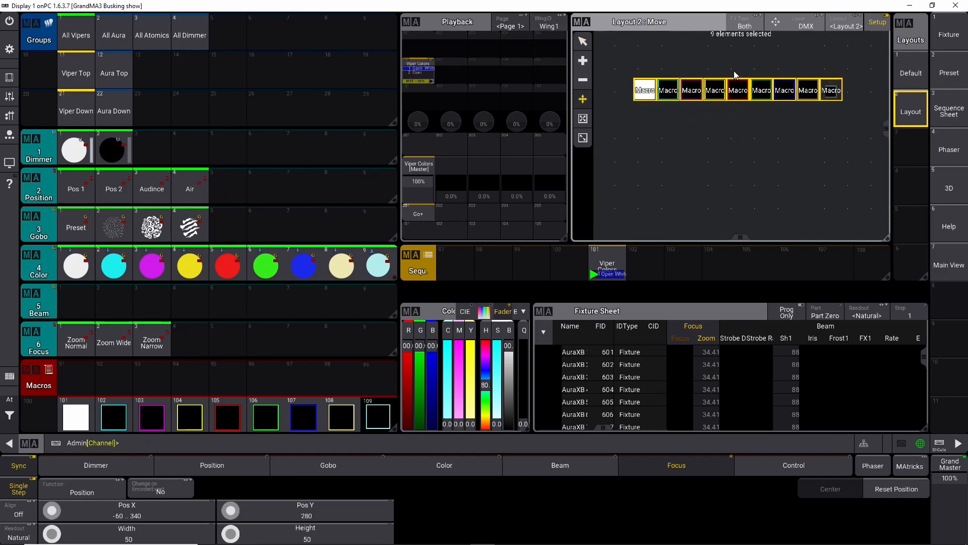
# Step: Delete all macro elements from Layout 2 with the Delete tool
pyautogui.click(740, 144)
pyautogui.click(852, 98)
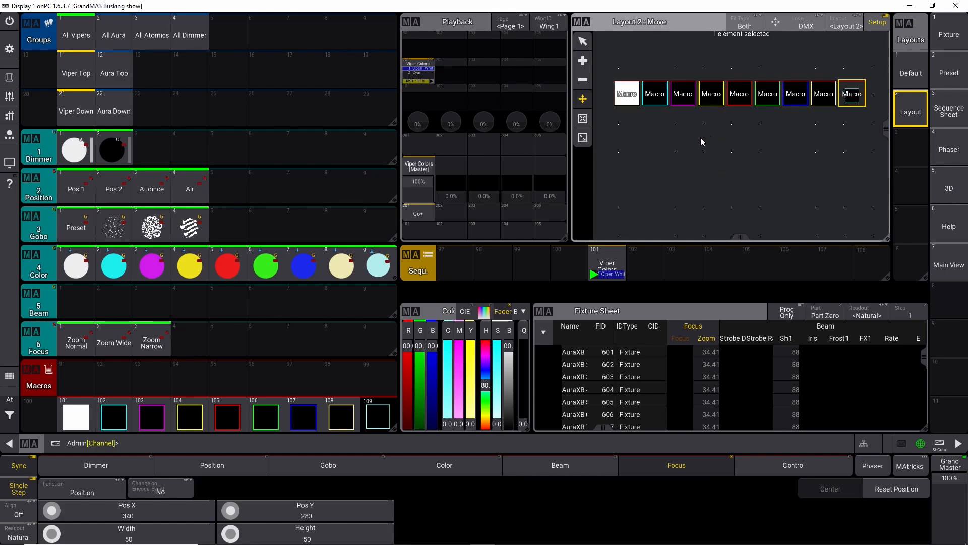
pyautogui.click(583, 79)
pyautogui.moveTo(607, 70); pyautogui.dragTo(876, 141)
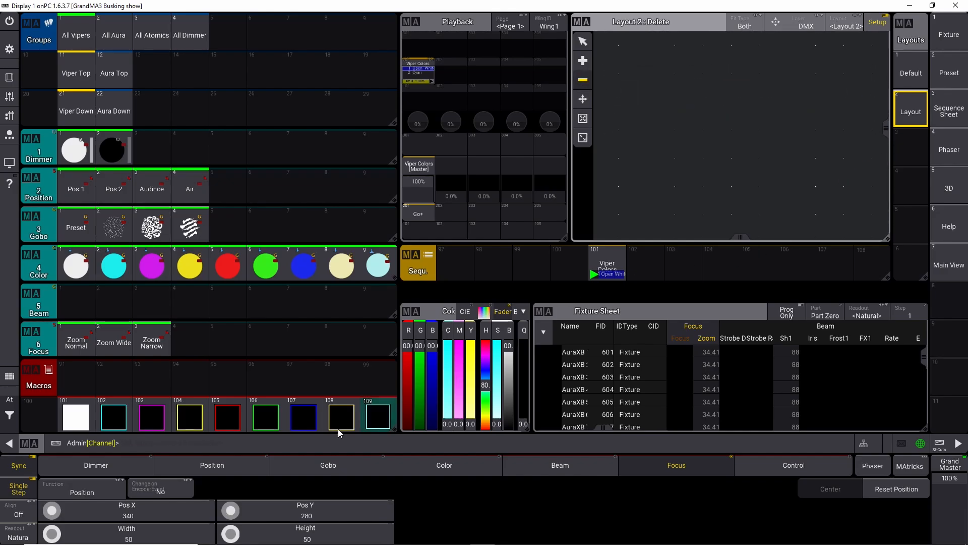
# Step: Recall the assign command and place macros 101 thru 109 at a chosen spot in Layout 2
pyautogui.click(328, 441)
pyautogui.press('Up')
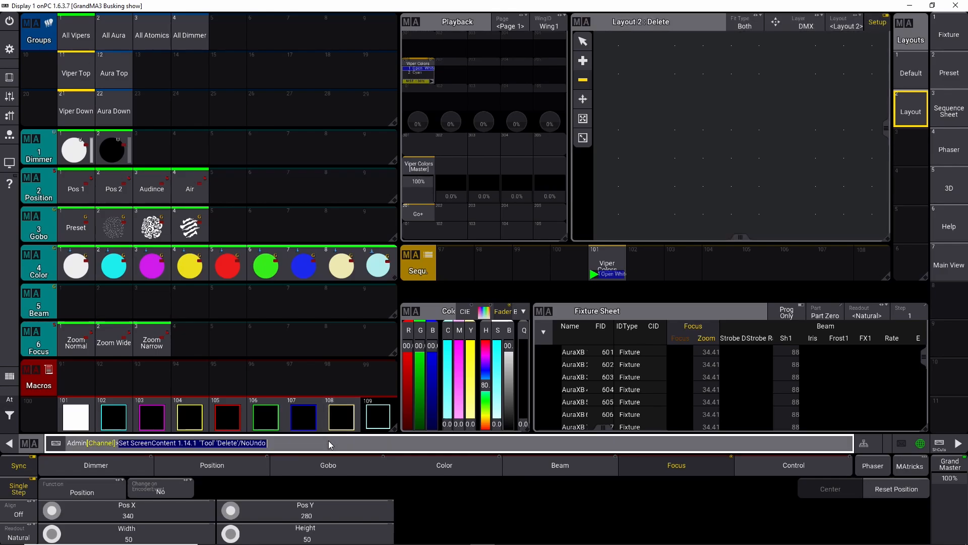
pyautogui.press('Up')
pyautogui.press('Up')
pyautogui.press('Up')
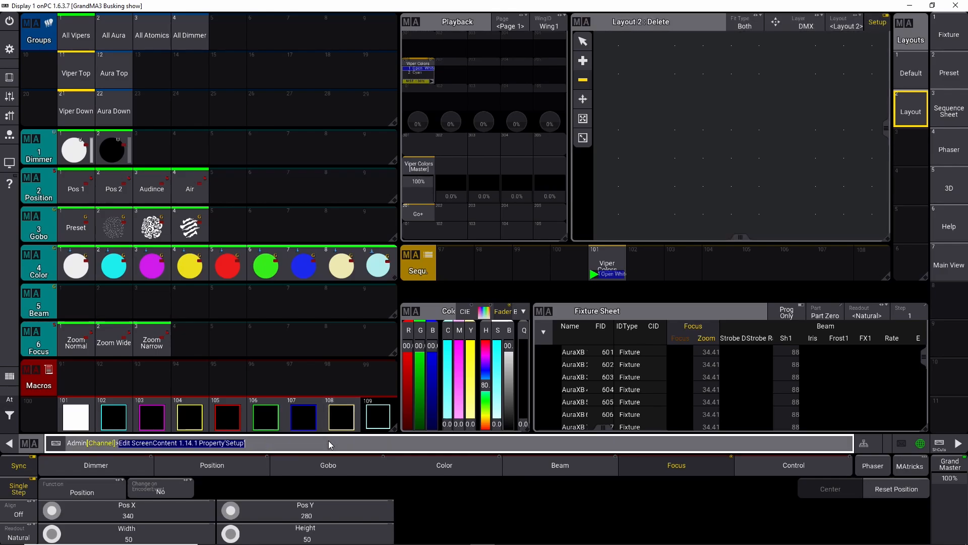
pyautogui.press('Up')
pyautogui.press('Up')
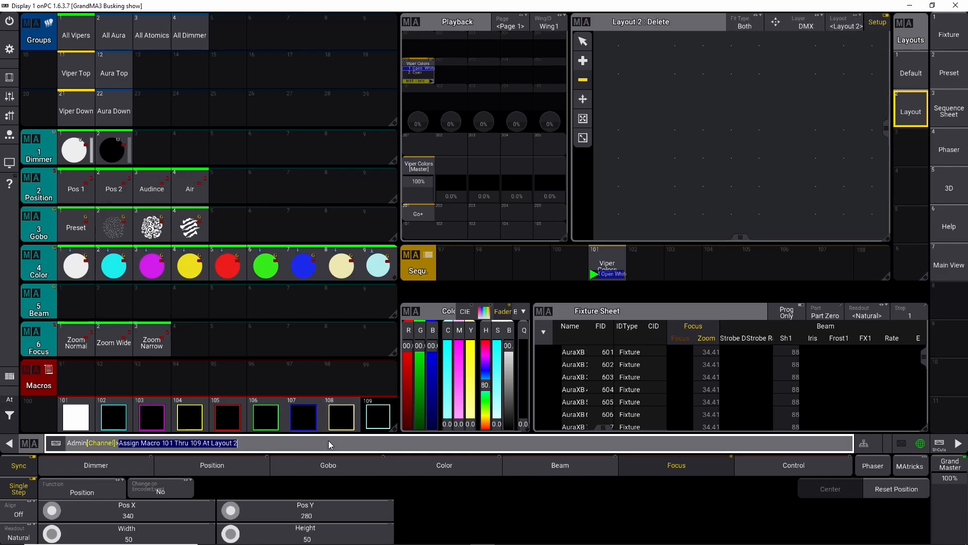
pyautogui.click(329, 440)
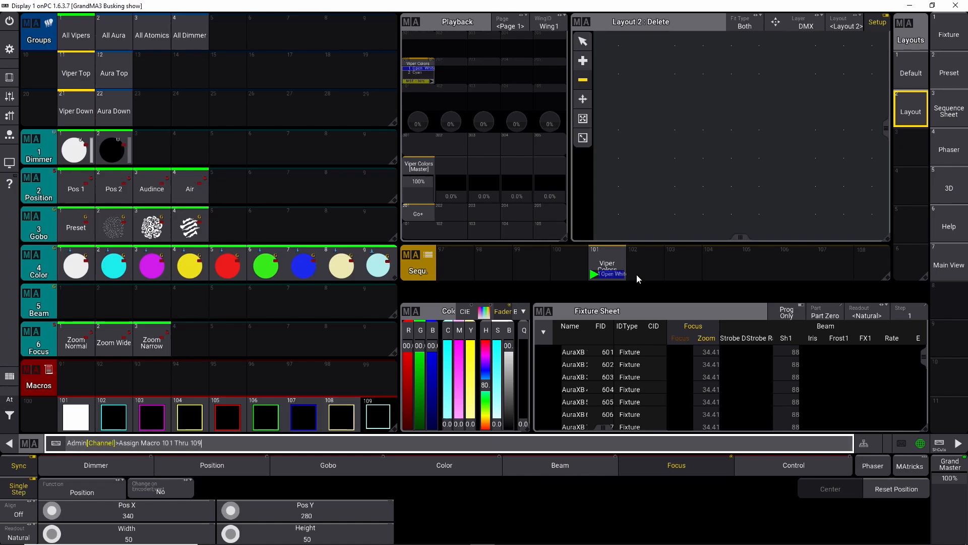
pyautogui.click(684, 169)
# Step: Delete the placed macro elements from Layout 2 again
pyautogui.scroll(-3, 684, 167)
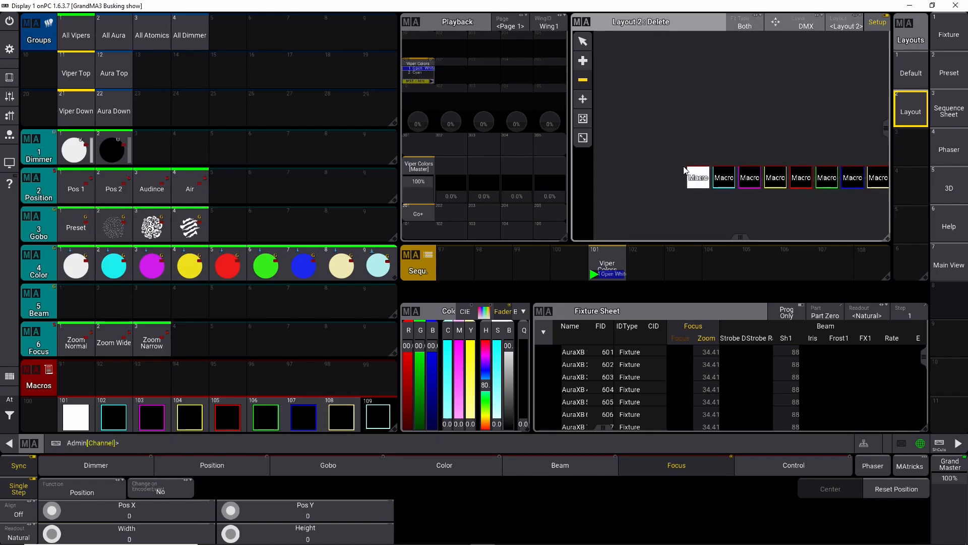
pyautogui.moveTo(822, 206); pyautogui.dragTo(780, 207)
pyautogui.scroll(3, 802, 182)
pyautogui.click(803, 176)
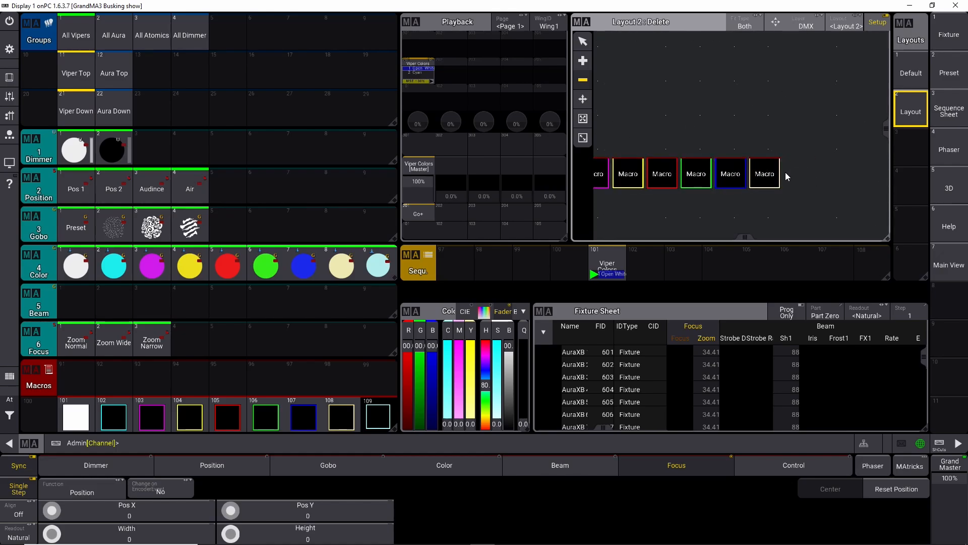
pyautogui.hotkey('ctrl', 'y')
pyautogui.scroll(-3, 760, 195)
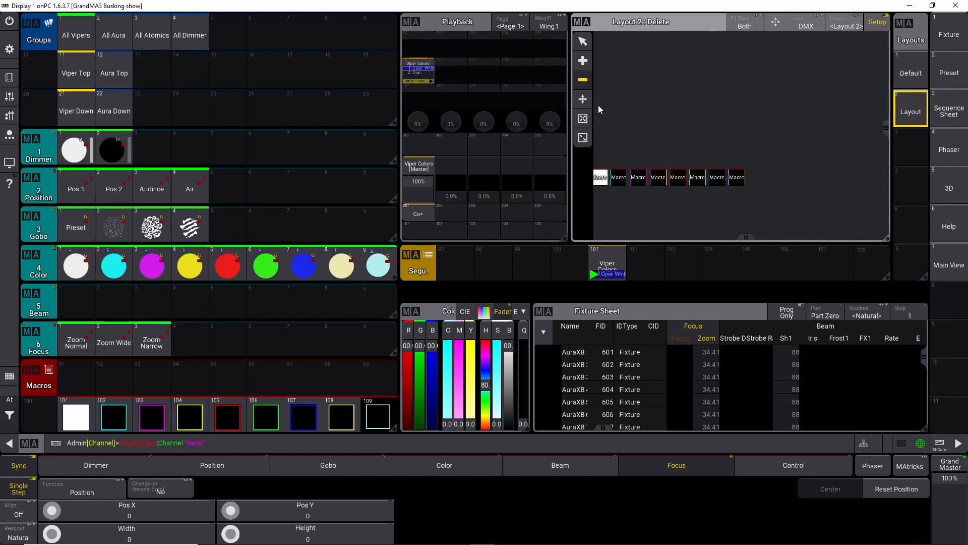
pyautogui.moveTo(613, 153); pyautogui.dragTo(827, 204)
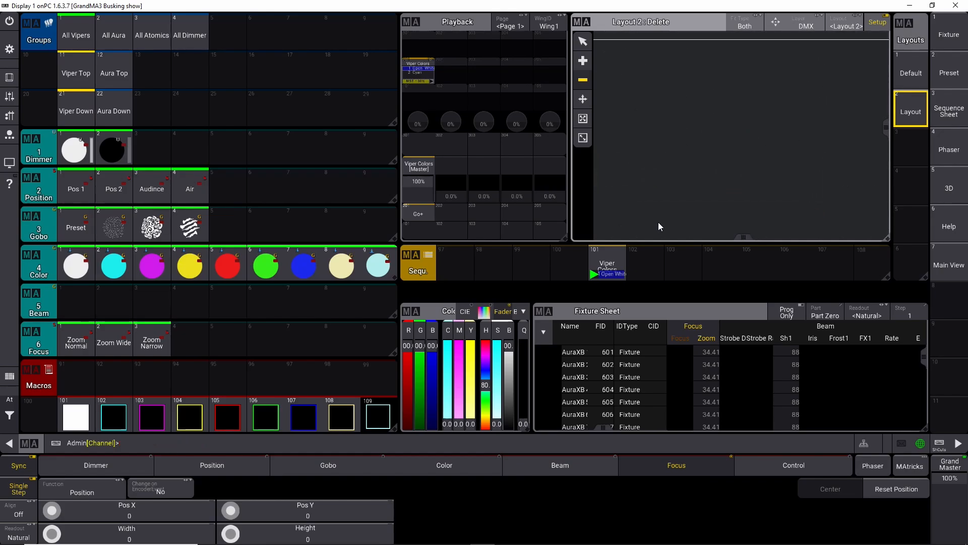
# Step: Recall and run the command Assign Macro 101 Thru 109 At Layout 2
pyautogui.click(206, 442)
pyautogui.press('Up')
pyautogui.press('Up')
pyautogui.press('Up')
pyautogui.press('Down')
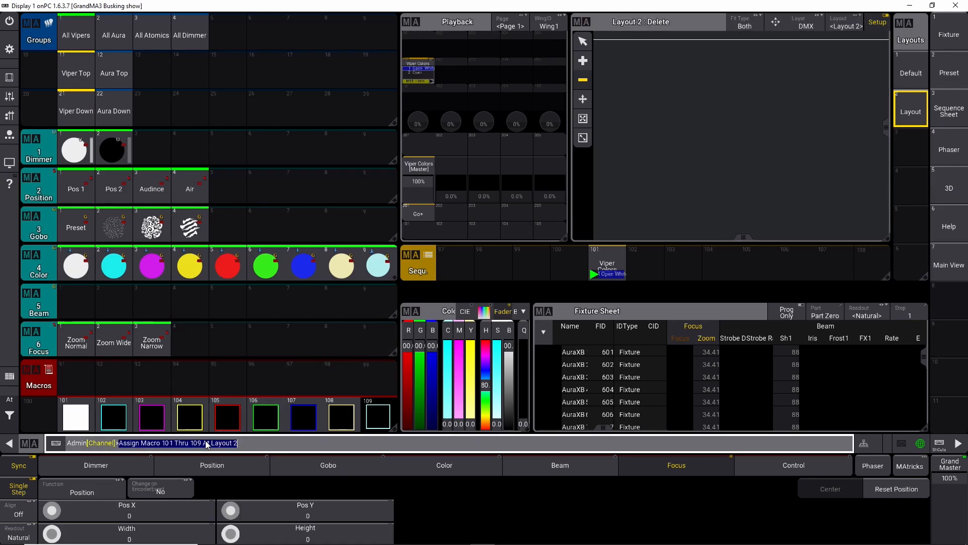
pyautogui.press('Return')
pyautogui.scroll(-5, 687, 203)
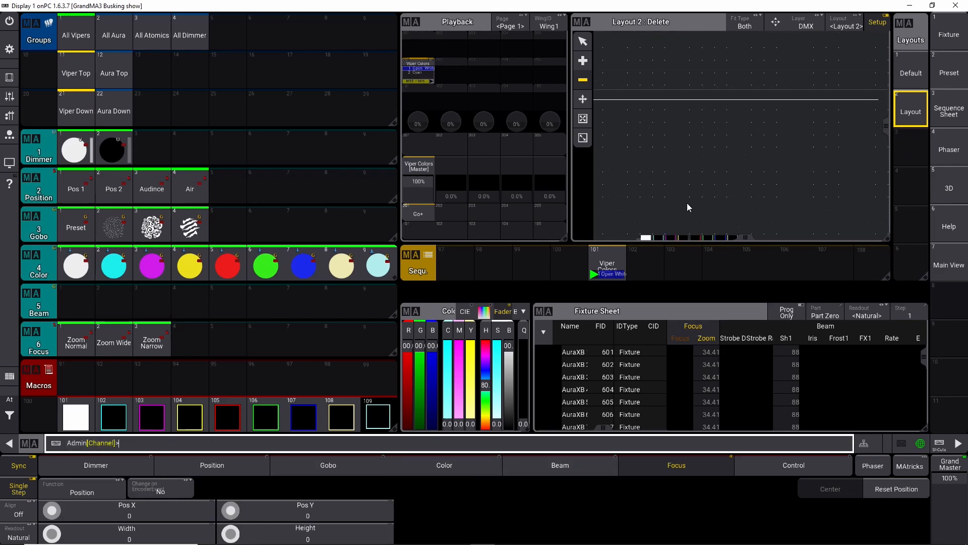
pyautogui.moveTo(719, 168); pyautogui.dragTo(754, 108)
pyautogui.scroll(4, 738, 184)
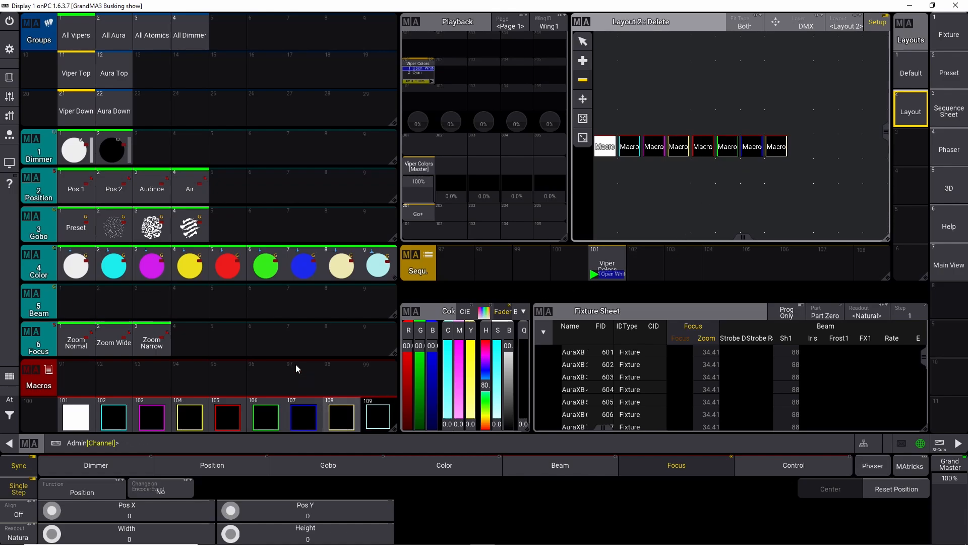
pyautogui.click(11, 78)
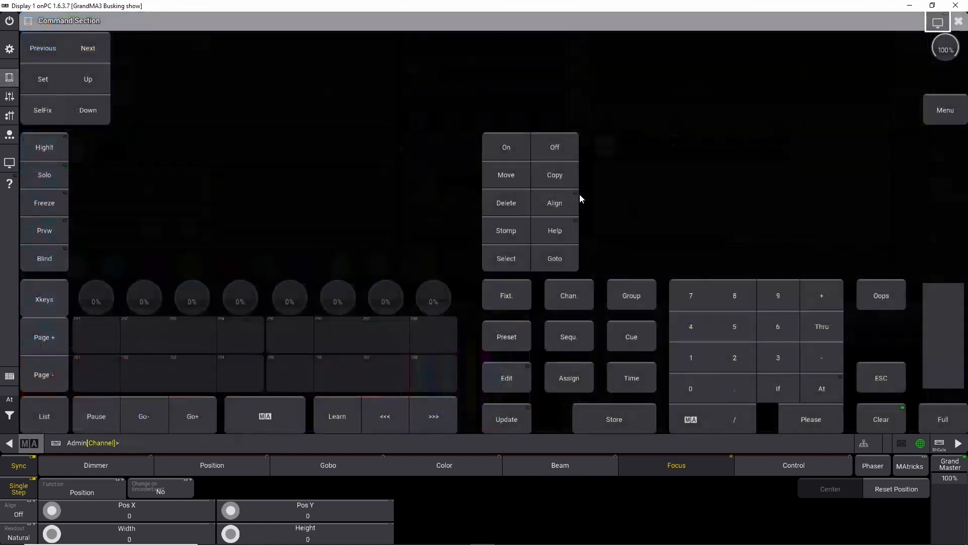
pyautogui.click(880, 292)
pyautogui.click(958, 21)
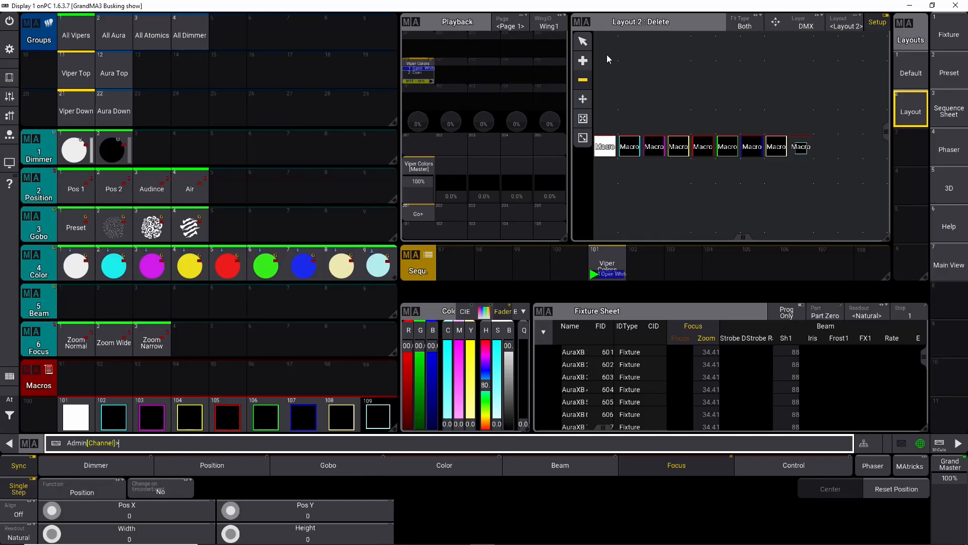
# Step: Open the Layout 2 element for macro 109 and set its appearance to Appearance 109
pyautogui.click(582, 41)
pyautogui.click(801, 148)
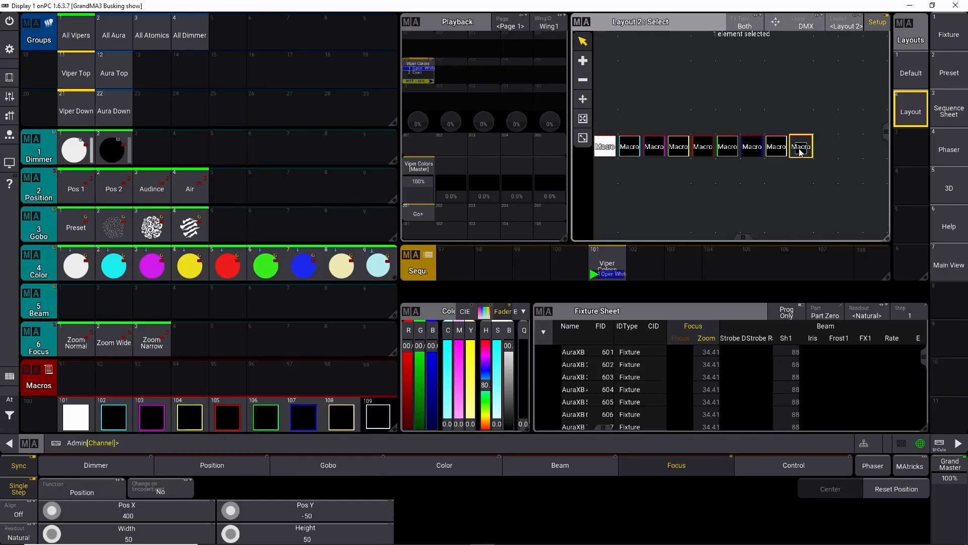
pyautogui.click(802, 148)
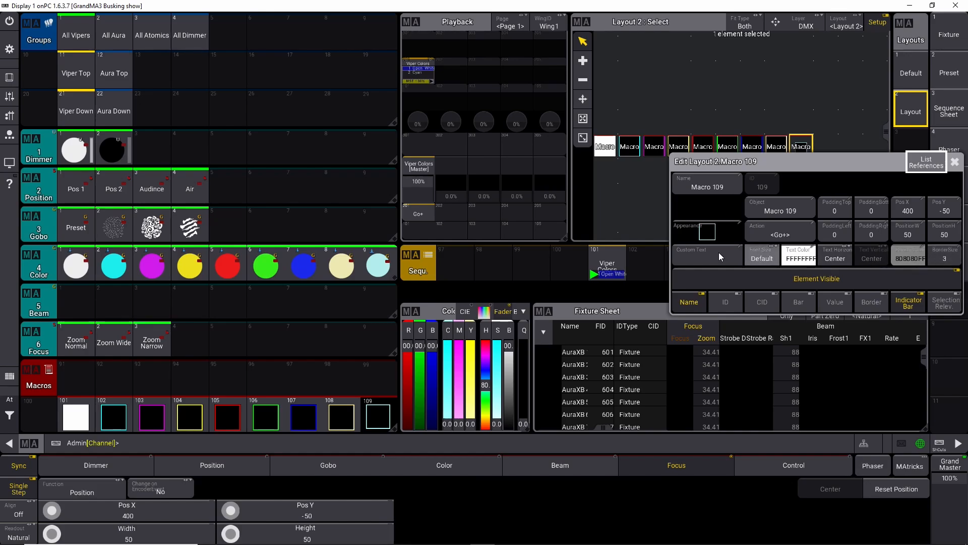
pyautogui.click(708, 234)
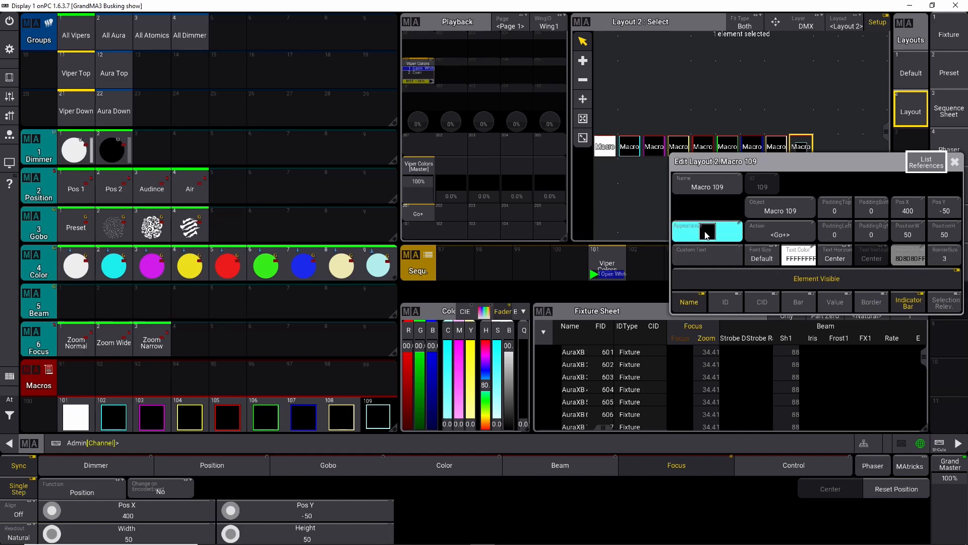
pyautogui.click(705, 232)
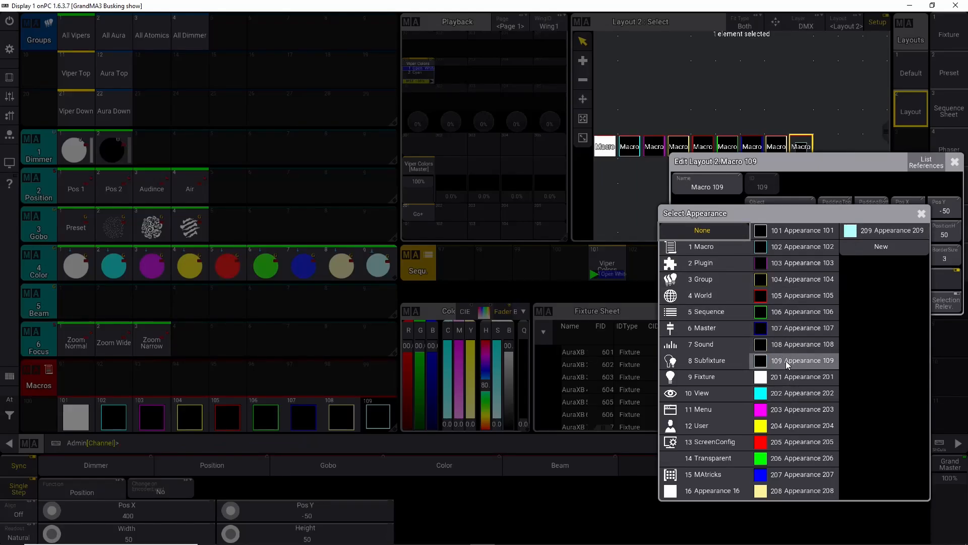
pyautogui.click(786, 361)
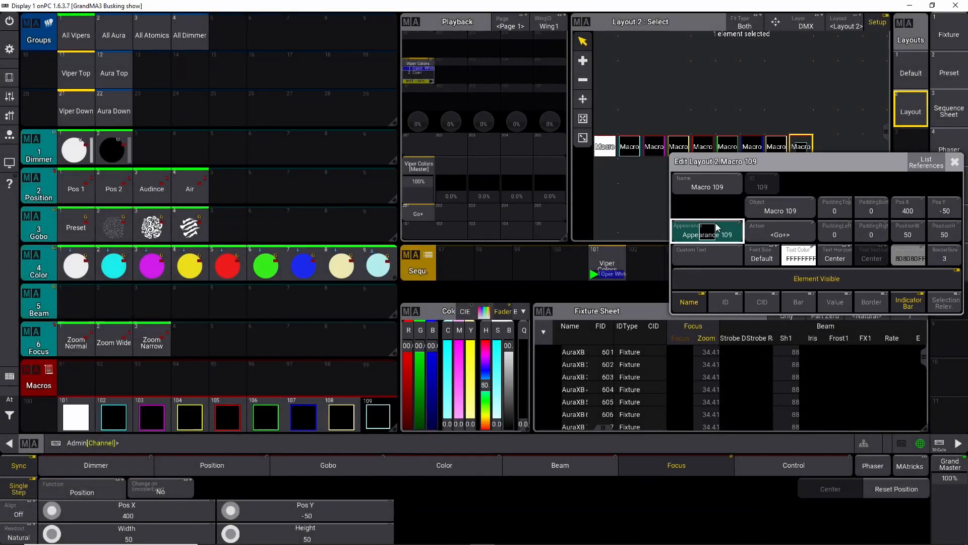
pyautogui.click(955, 161)
# Step: Leave layout setup and fire the blue, cyan, magenta, white, red and yellow color macros from Layout 2 to test them
pyautogui.scroll(3, 802, 149)
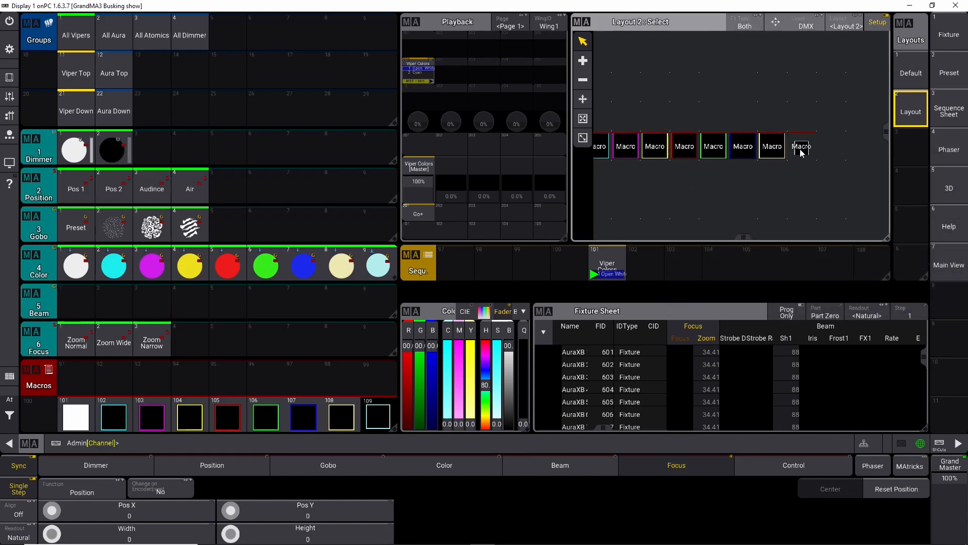
pyautogui.scroll(-3, 800, 151)
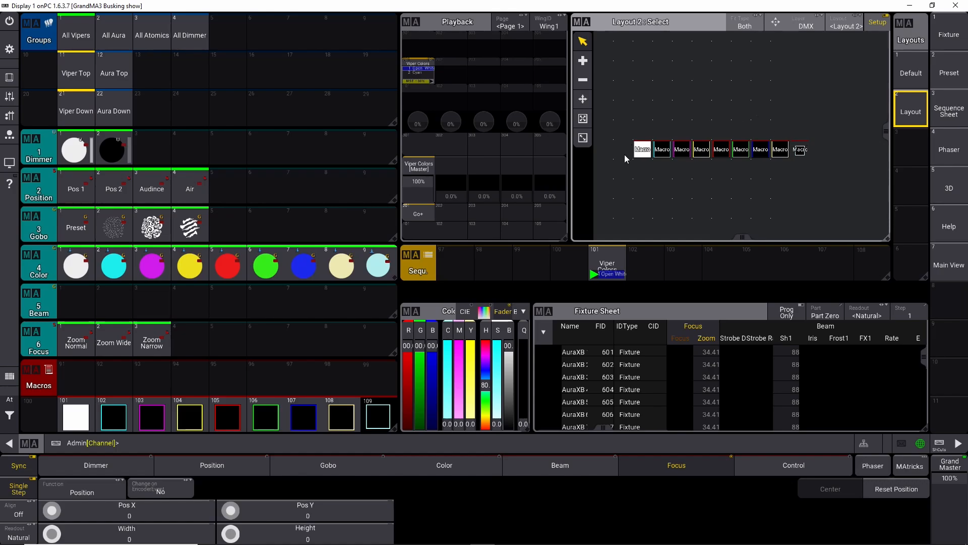
pyautogui.click(660, 151)
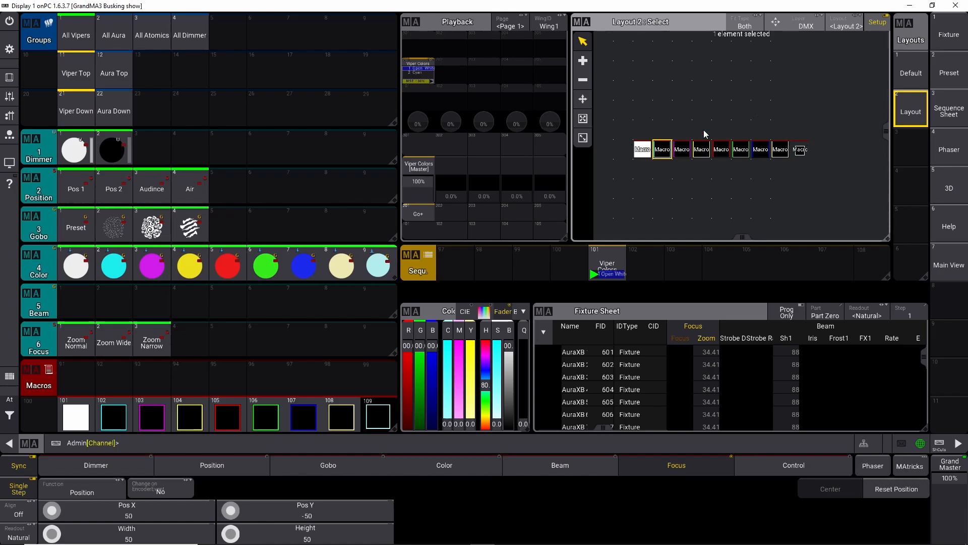
pyautogui.click(879, 22)
pyautogui.click(761, 149)
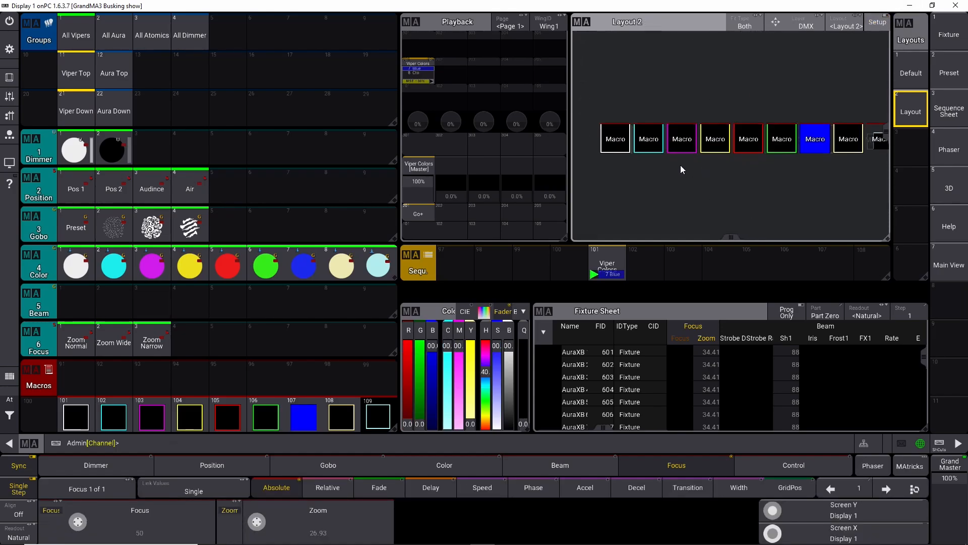
pyautogui.click(635, 115)
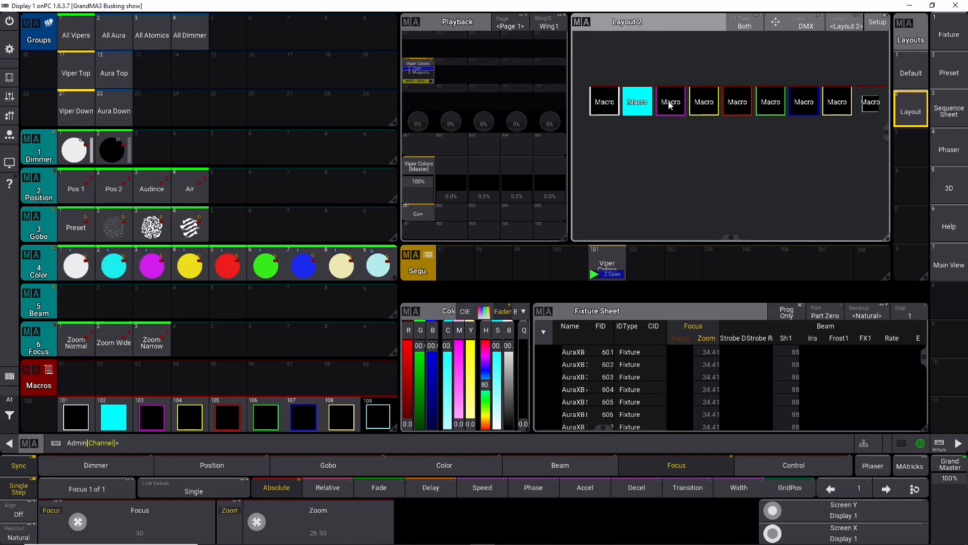
pyautogui.click(671, 102)
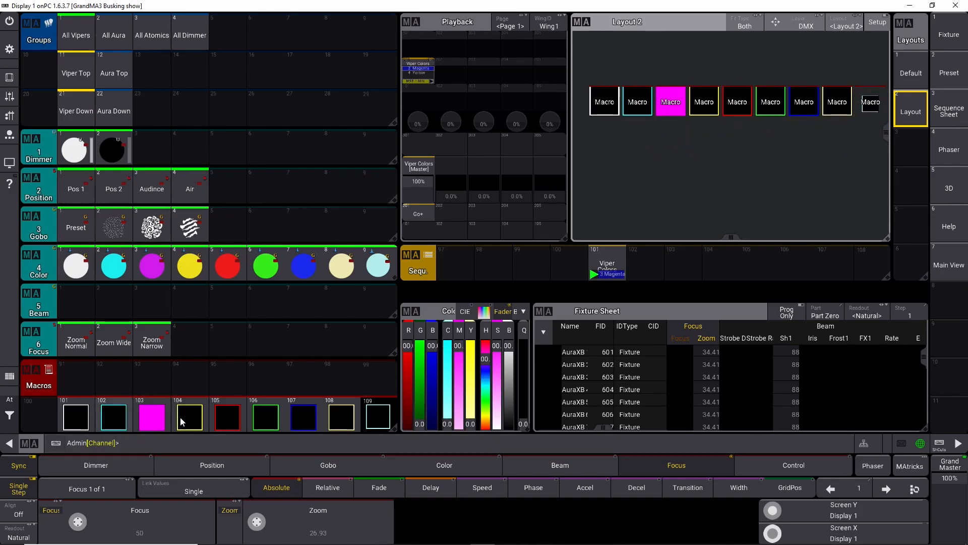
pyautogui.click(599, 113)
pyautogui.click(726, 105)
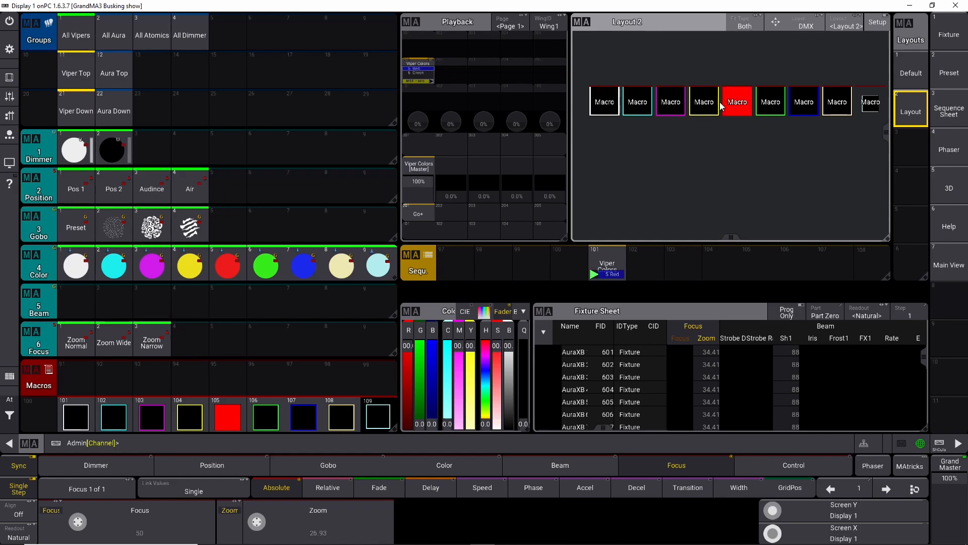
pyautogui.click(702, 103)
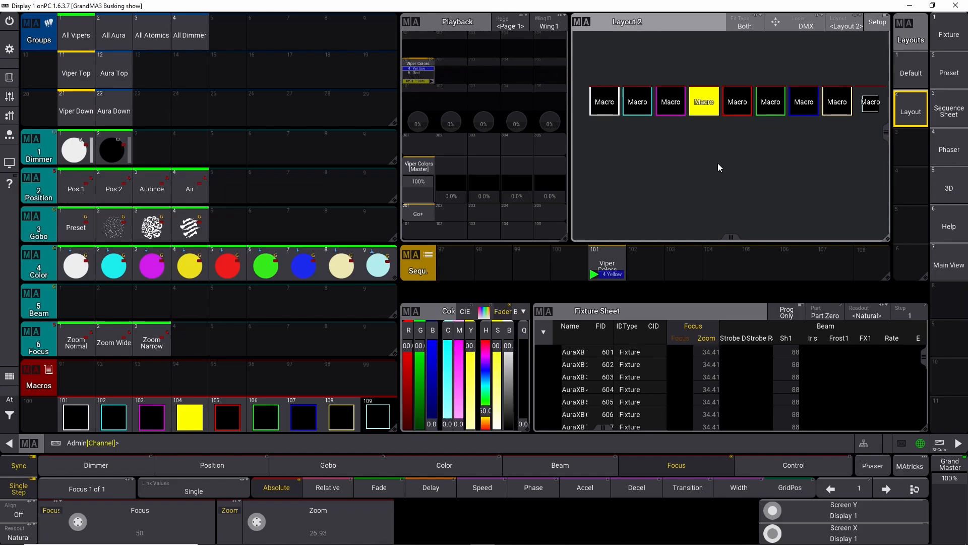
# Step: Enter layout setup, select all nine macro elements and move them to the top of Layout 2
pyautogui.scroll(-1, 719, 163)
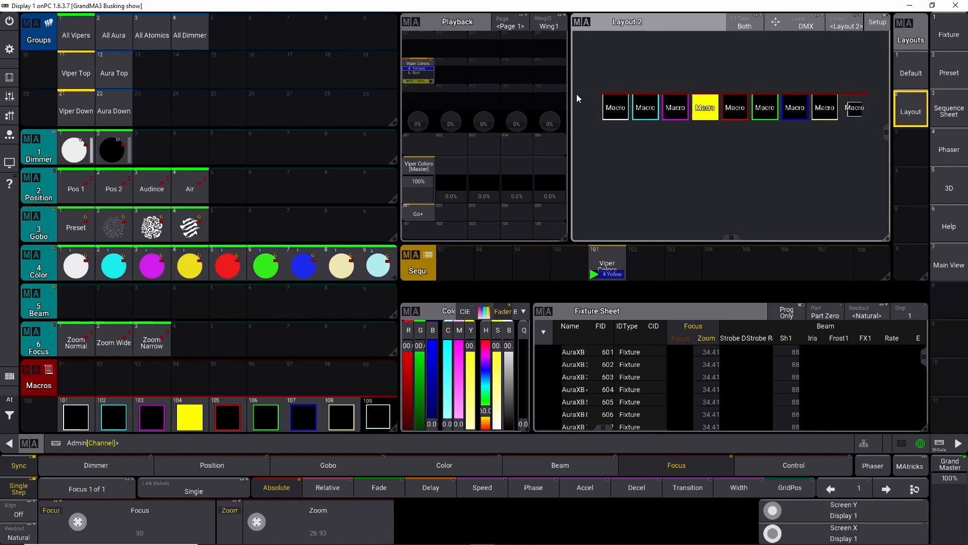
pyautogui.scroll(-1, 646, 149)
pyautogui.moveTo(588, 78); pyautogui.dragTo(867, 152)
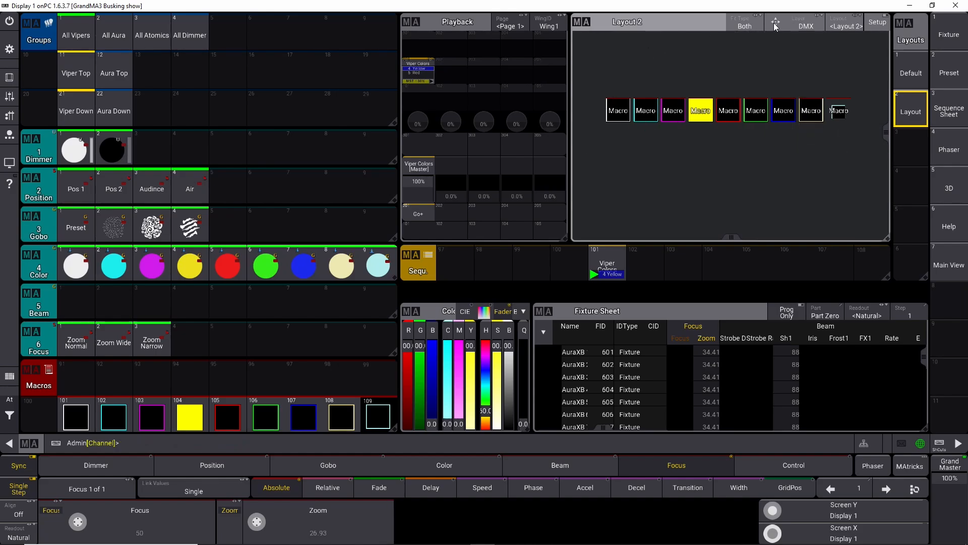
pyautogui.click(877, 23)
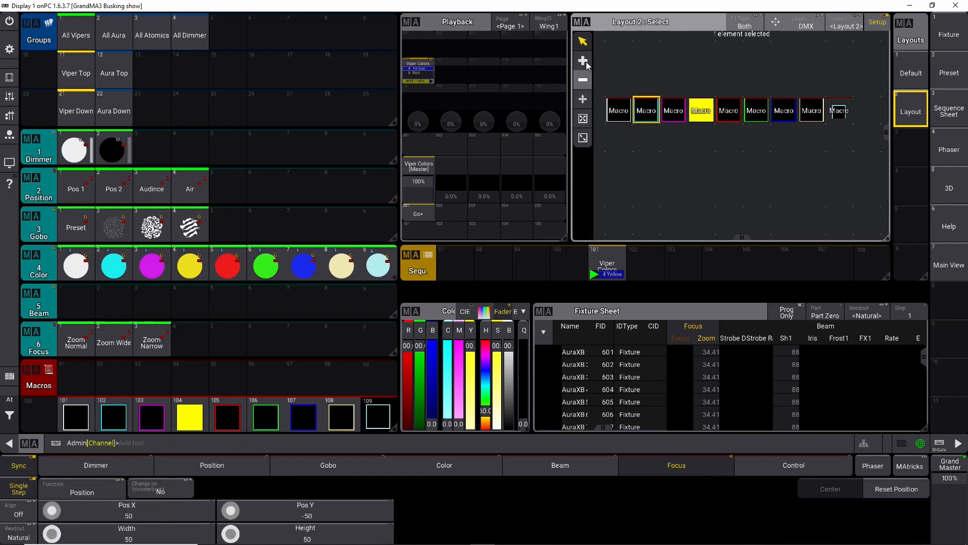
pyautogui.click(582, 99)
pyautogui.moveTo(711, 140); pyautogui.dragTo(869, 144)
pyautogui.moveTo(707, 111); pyautogui.dragTo(718, 66)
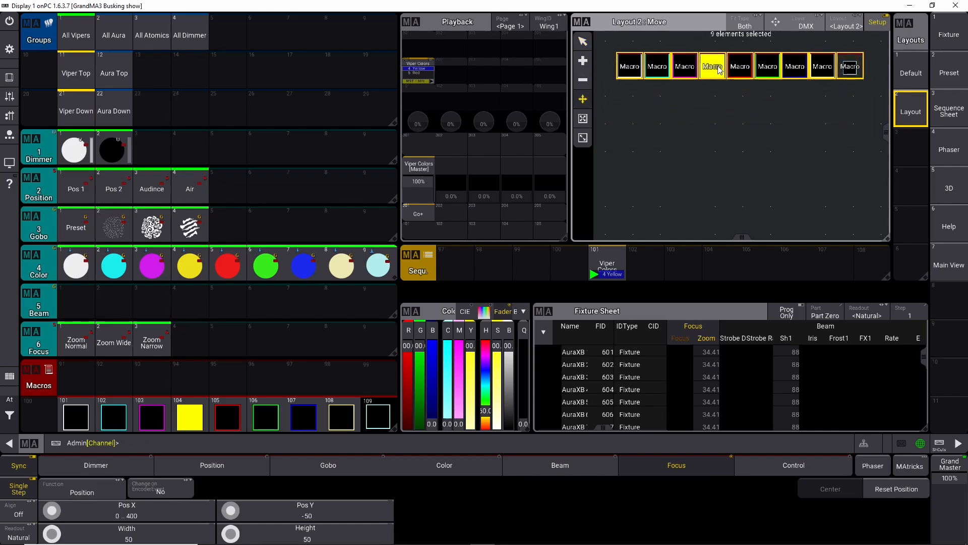
pyautogui.click(726, 128)
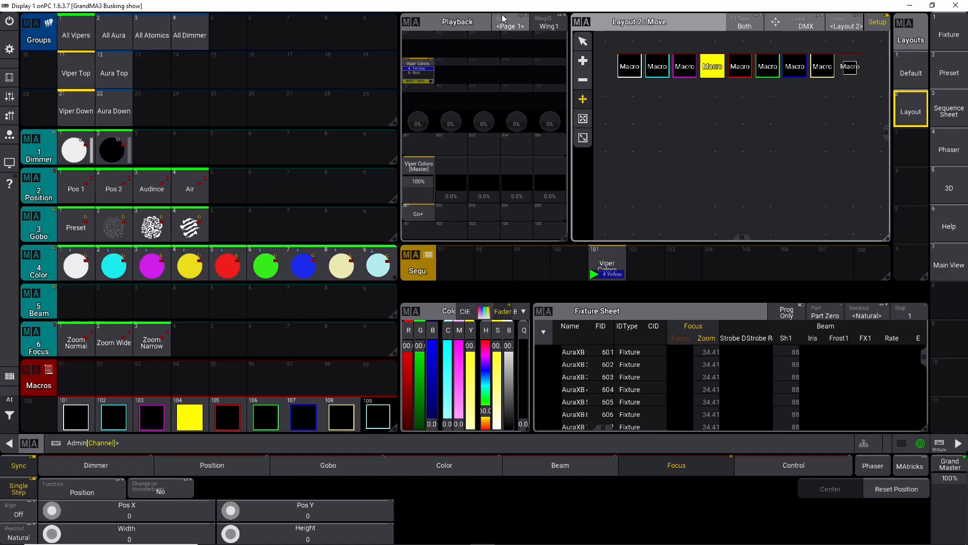
# Step: Delete the Playback window from the screen
pyautogui.click(412, 23)
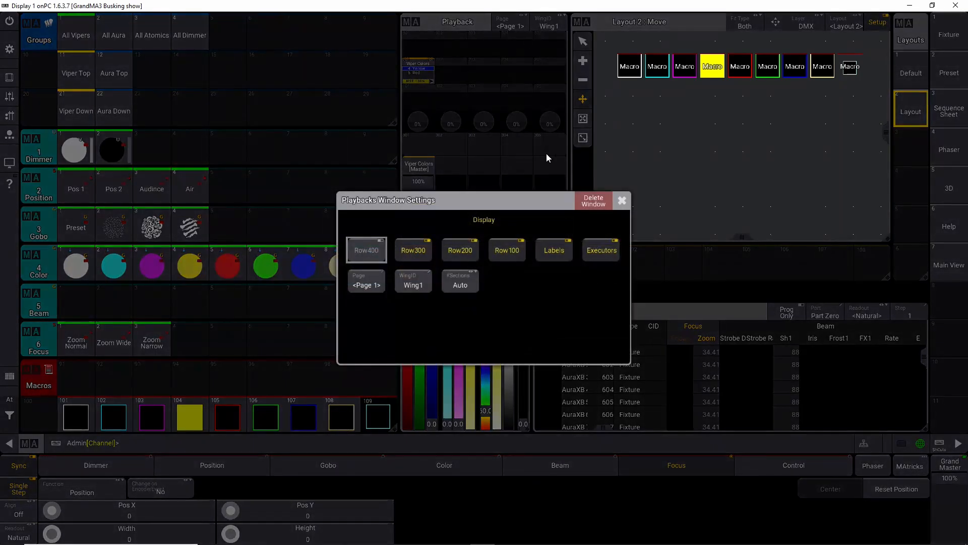
pyautogui.click(593, 201)
pyautogui.click(411, 255)
pyautogui.click(551, 221)
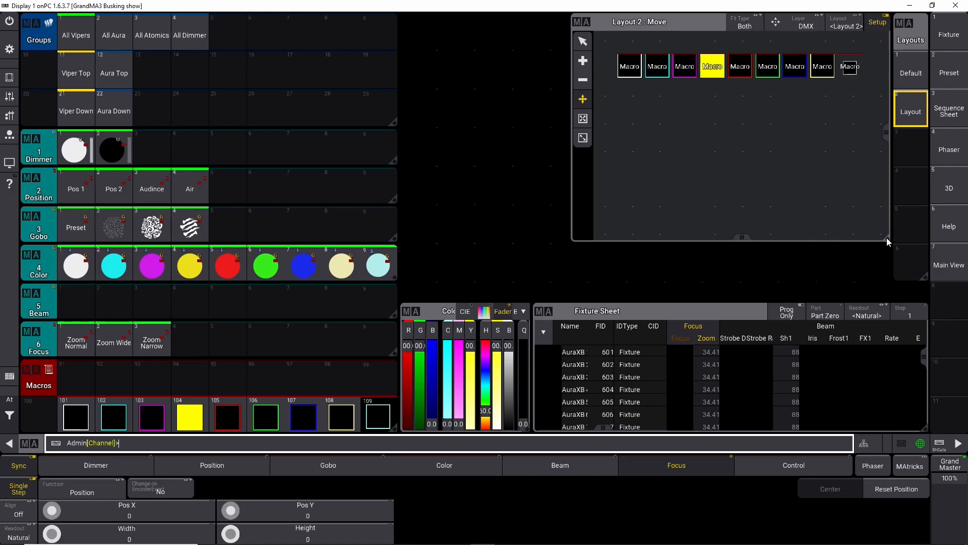
# Step: Narrow the Groups, Dimmer, Position and Gobo pool windows to about four columns wide
pyautogui.moveTo(394, 48); pyautogui.dragTo(268, 52)
pyautogui.moveTo(393, 123); pyautogui.dragTo(216, 126)
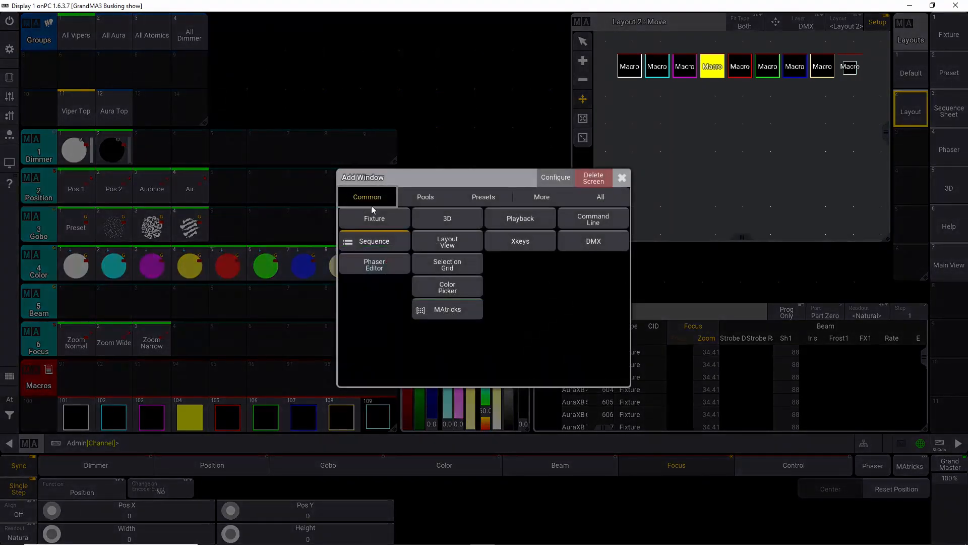
pyautogui.click(622, 178)
pyautogui.moveTo(392, 162); pyautogui.dragTo(208, 163)
pyautogui.moveTo(393, 200); pyautogui.dragTo(216, 202)
pyautogui.moveTo(393, 238); pyautogui.dragTo(216, 243)
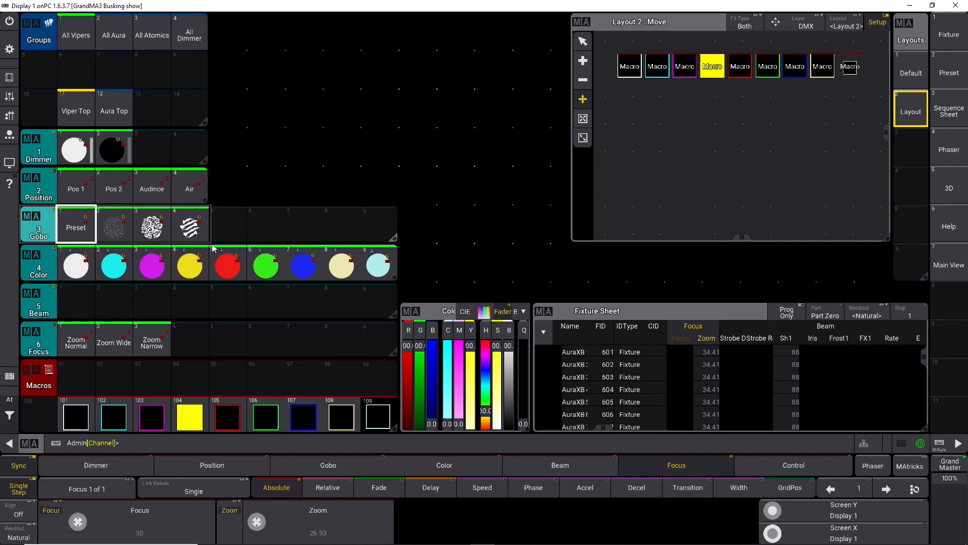
# Step: Move the Layout 2 window leftwards and add a 3D window in the freed space beside it
pyautogui.moveTo(599, 28); pyautogui.dragTo(247, 29)
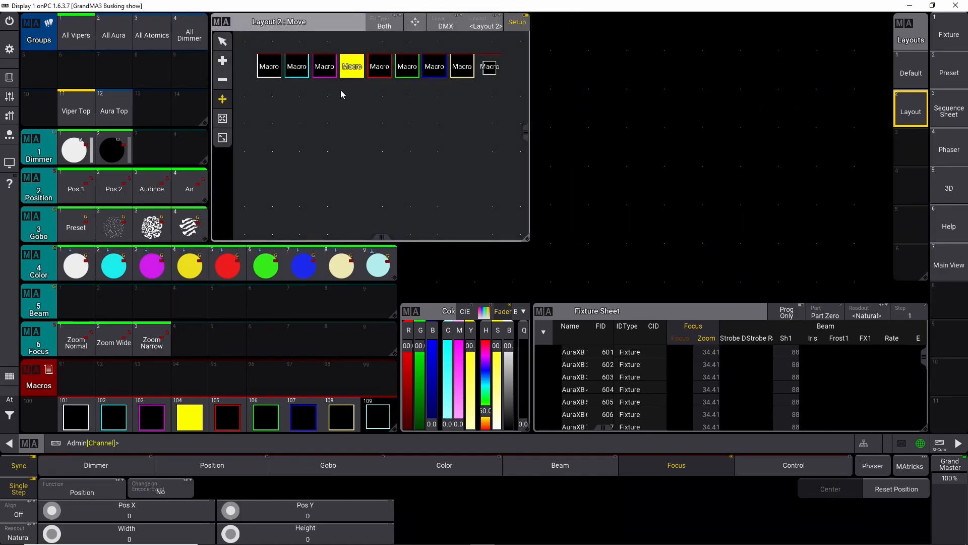
pyautogui.click(542, 23)
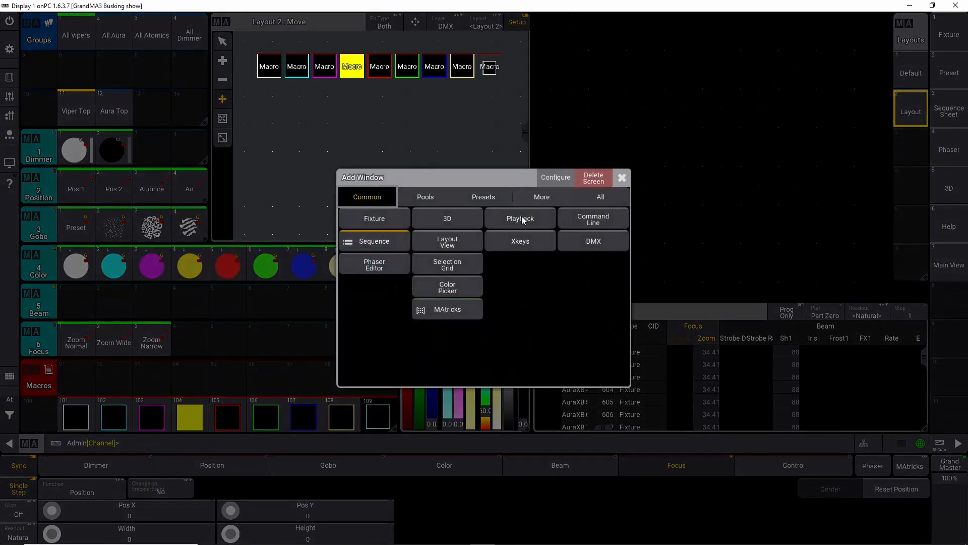
pyautogui.click(467, 217)
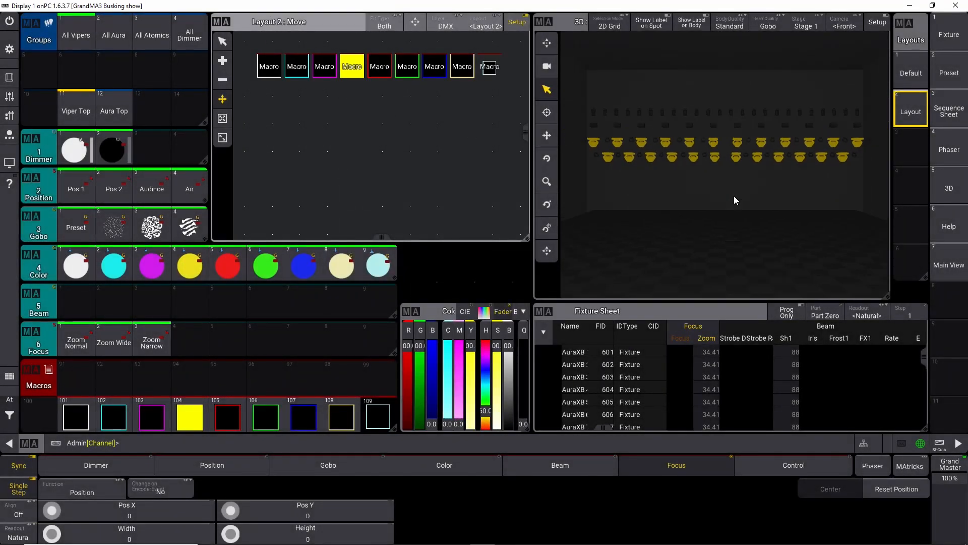
# Step: Select All Vipers and apply the Pos 2 position preset and the first dimmer preset
pyautogui.click(9, 401)
pyautogui.click(42, 416)
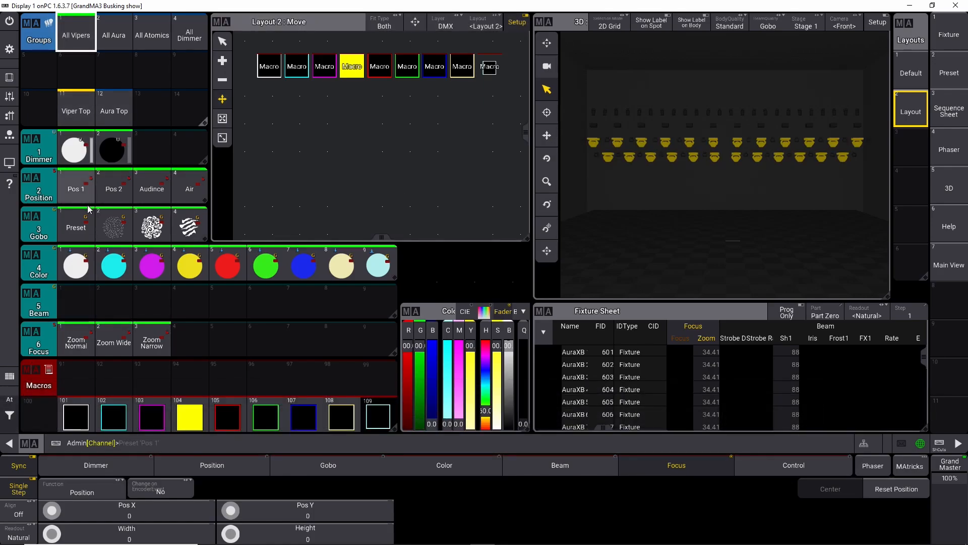
pyautogui.click(114, 192)
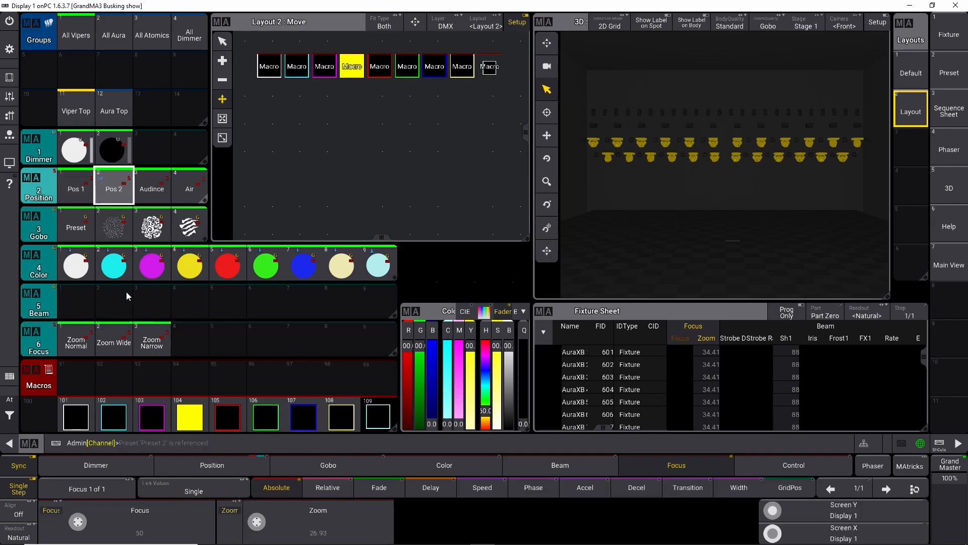
pyautogui.click(77, 160)
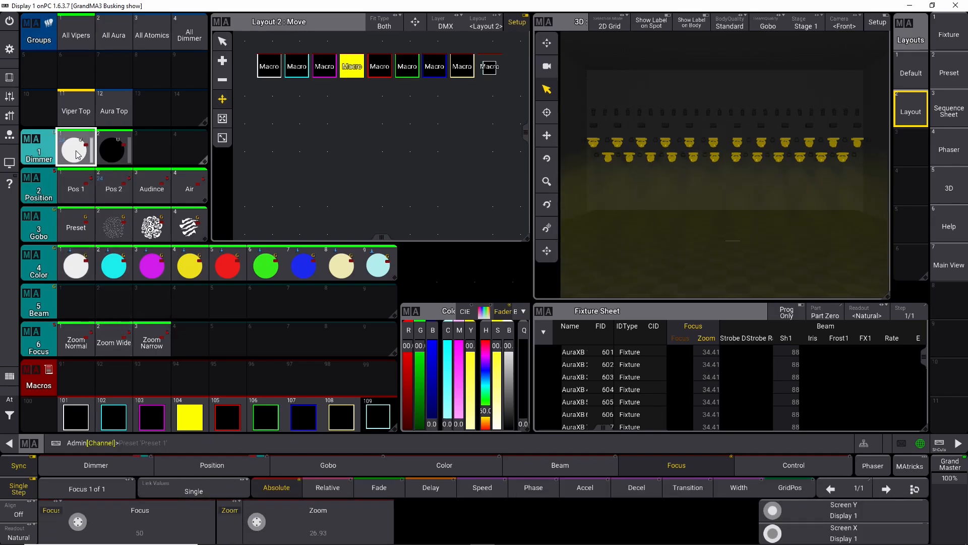
# Step: In the 3D window settings, raise Beam to 278% and Spot to 276%, set Ambient to 0% and Point Light to 2.1%
pyautogui.click(544, 22)
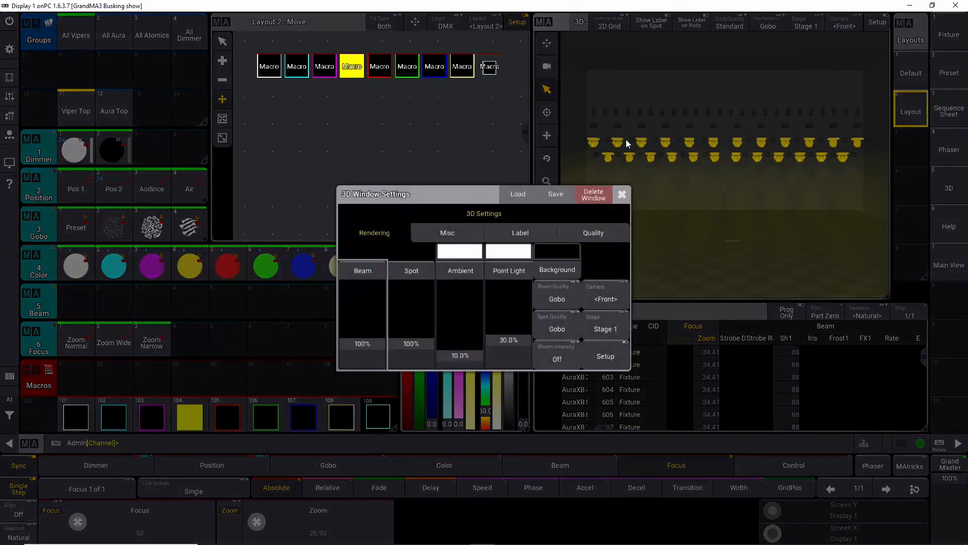
pyautogui.click(383, 338)
pyautogui.moveTo(414, 341); pyautogui.dragTo(420, 308)
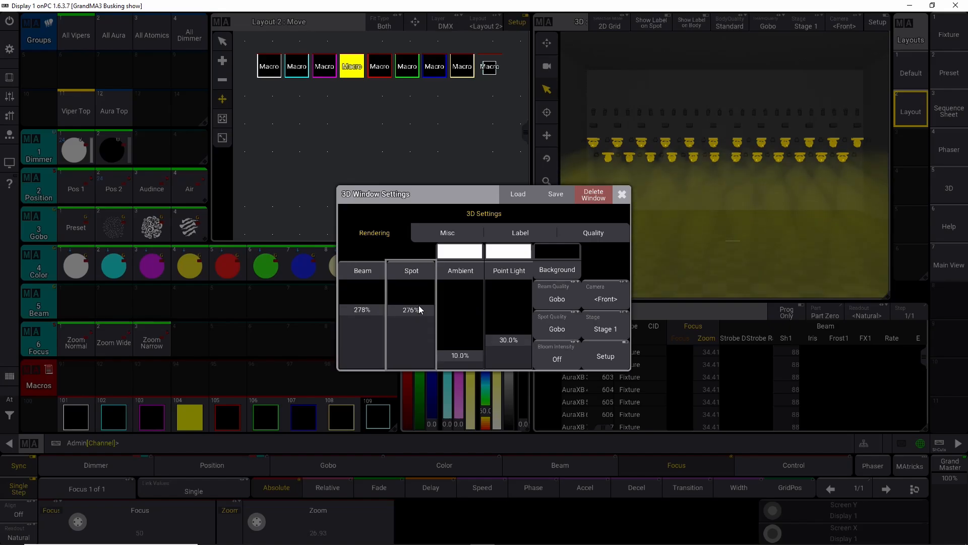
pyautogui.moveTo(457, 356); pyautogui.dragTo(465, 374)
pyautogui.moveTo(505, 341); pyautogui.dragTo(509, 367)
# Step: Set the 3D beam quality to High Shadow Fancy, turn bloom intensity on, and close the settings
pyautogui.click(562, 295)
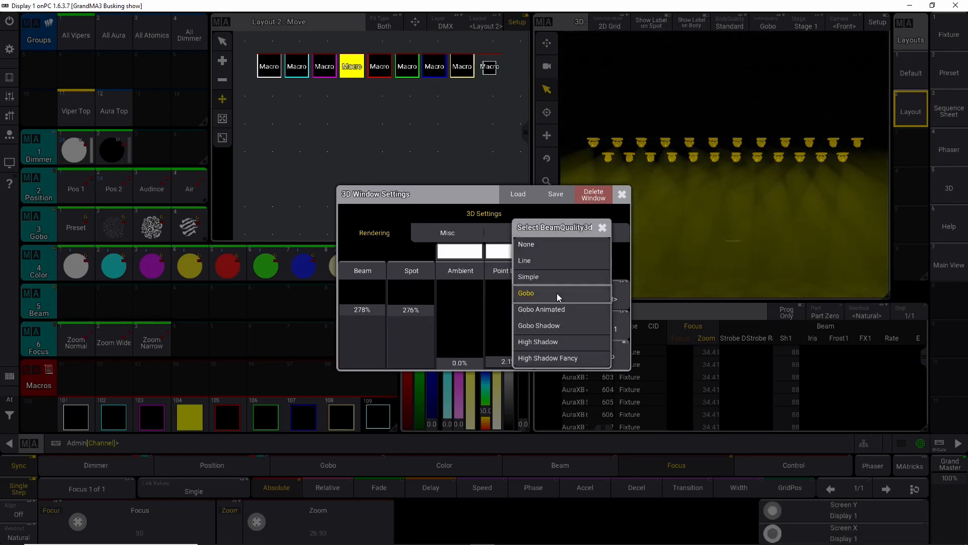
pyautogui.click(555, 357)
pyautogui.click(554, 329)
pyautogui.click(556, 367)
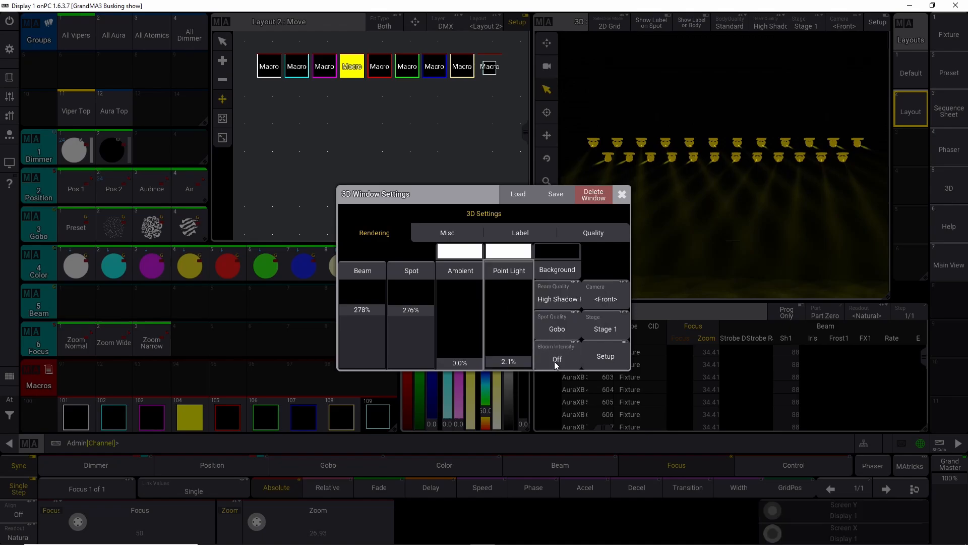
pyautogui.click(558, 347)
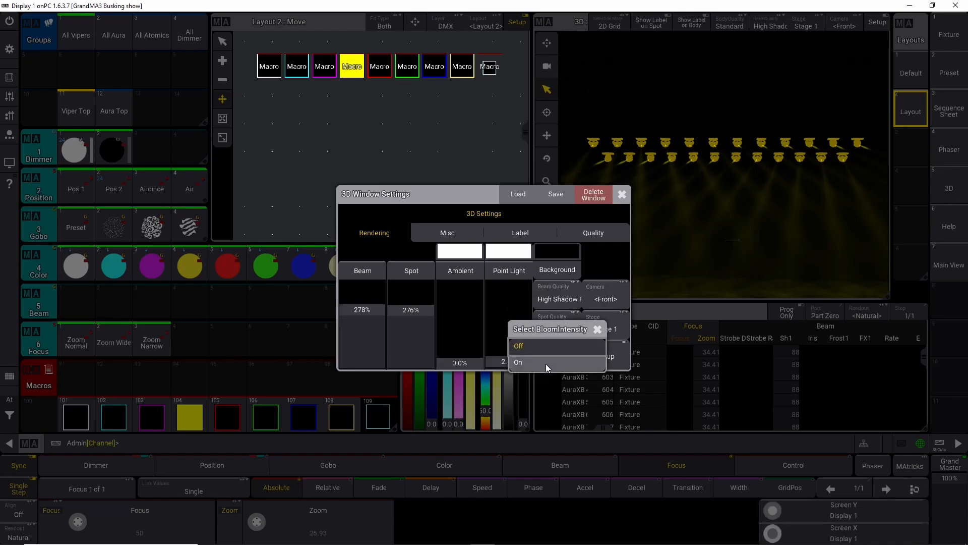
pyautogui.click(546, 364)
pyautogui.click(622, 194)
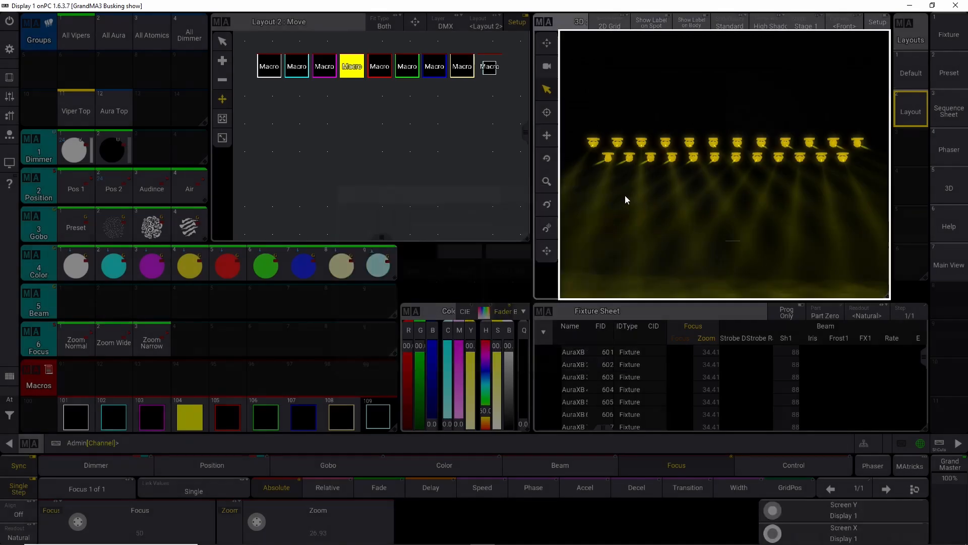
pyautogui.scroll(2, 692, 210)
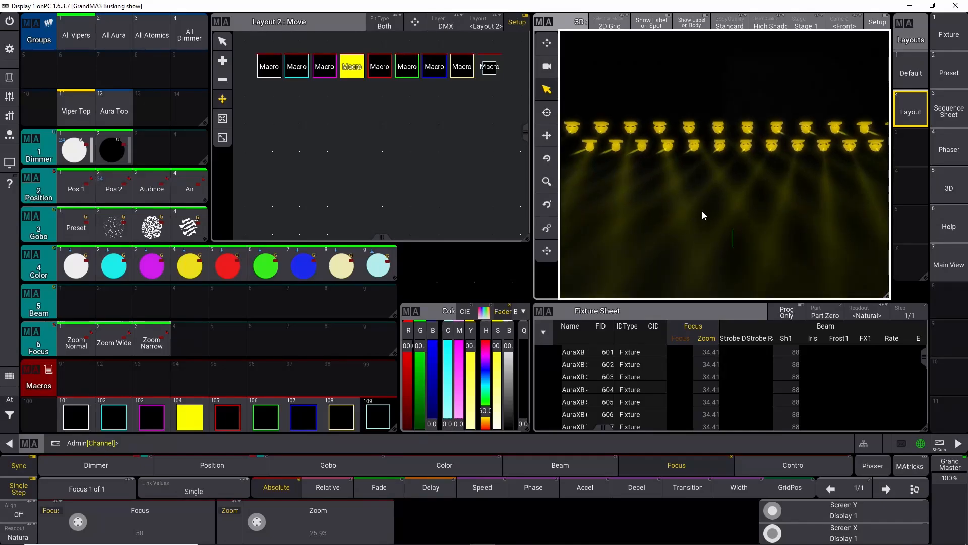
pyautogui.scroll(-3, 702, 211)
pyautogui.moveTo(702, 211)
pyautogui.mouseDown()
pyautogui.moveTo(725, 185)
pyautogui.moveTo(720, 160)
pyautogui.moveTo(718, 180)
pyautogui.mouseUp()
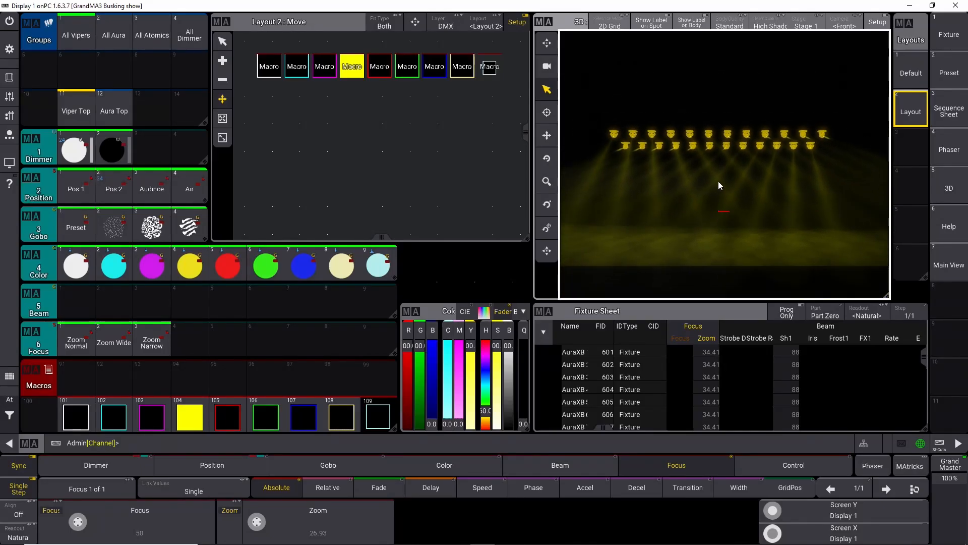
# Step: Leave Layout 2 setup mode and trigger the color macros one by one from white through green
pyautogui.click(268, 66)
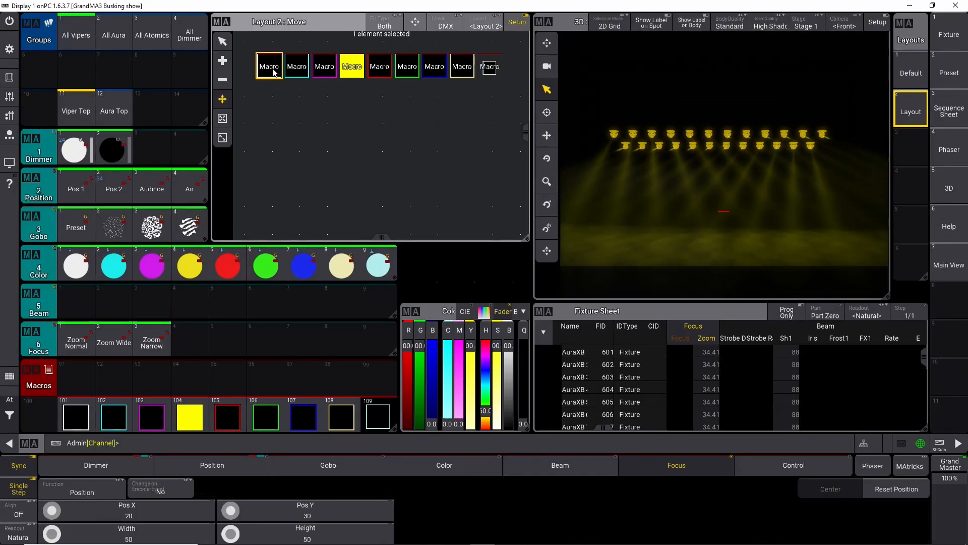
pyautogui.click(517, 22)
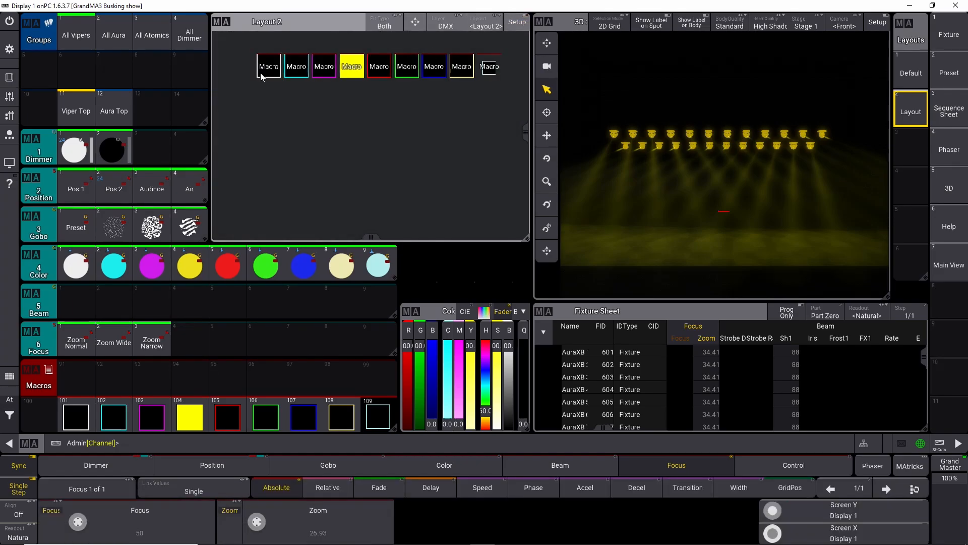
pyautogui.click(269, 66)
pyautogui.click(296, 69)
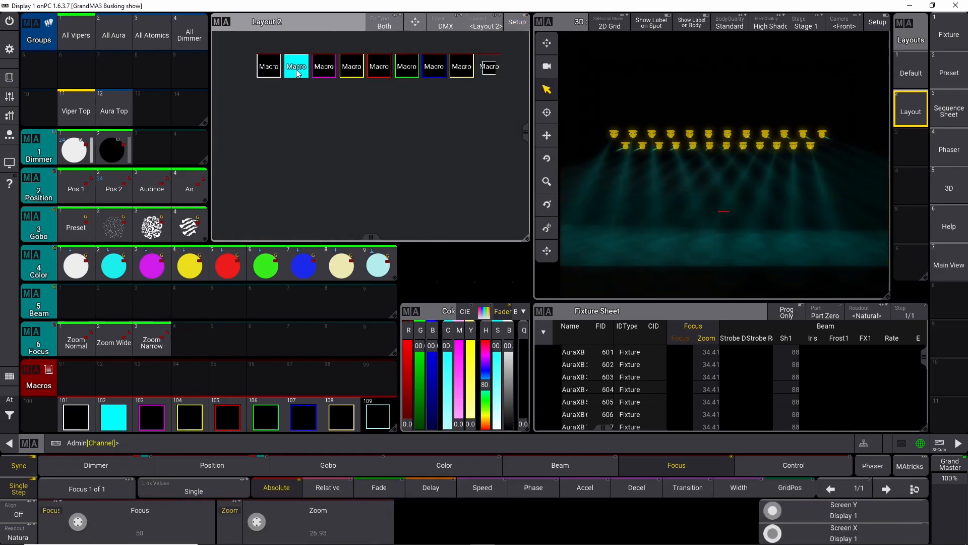
pyautogui.click(324, 73)
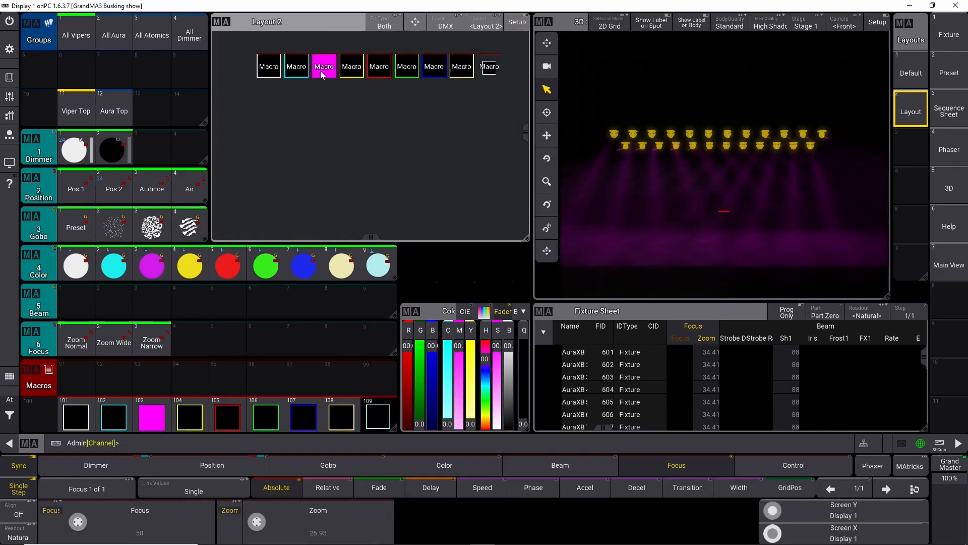
pyautogui.click(352, 71)
pyautogui.click(374, 66)
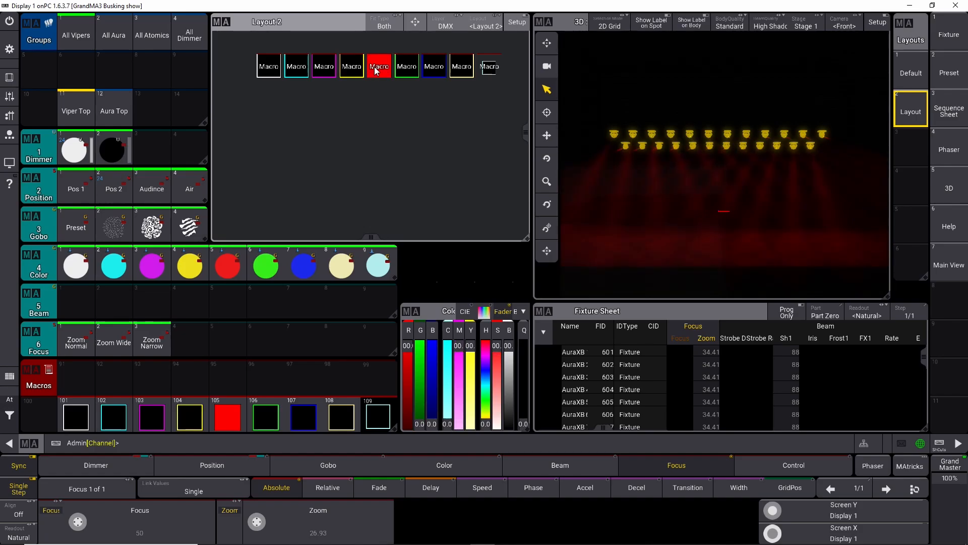
pyautogui.click(401, 71)
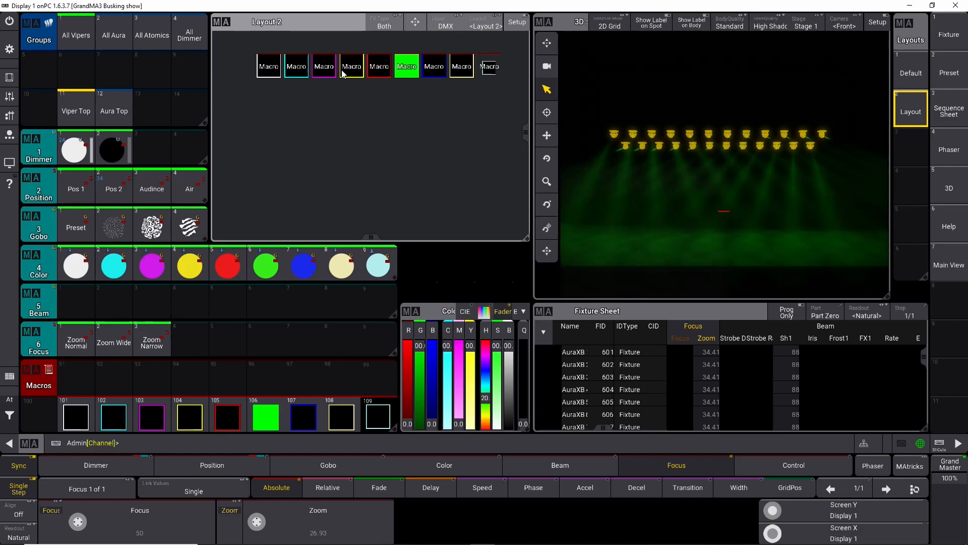
# Step: Create macro 110 with a macro line reading Sequence 101 cuefade 2
pyautogui.scroll(1, 369, 82)
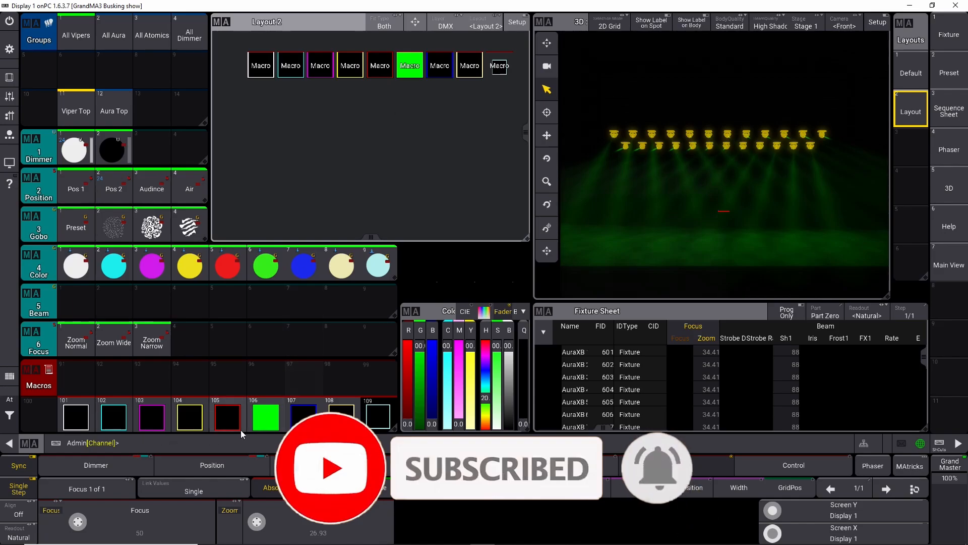
pyautogui.scroll(-1, 233, 419)
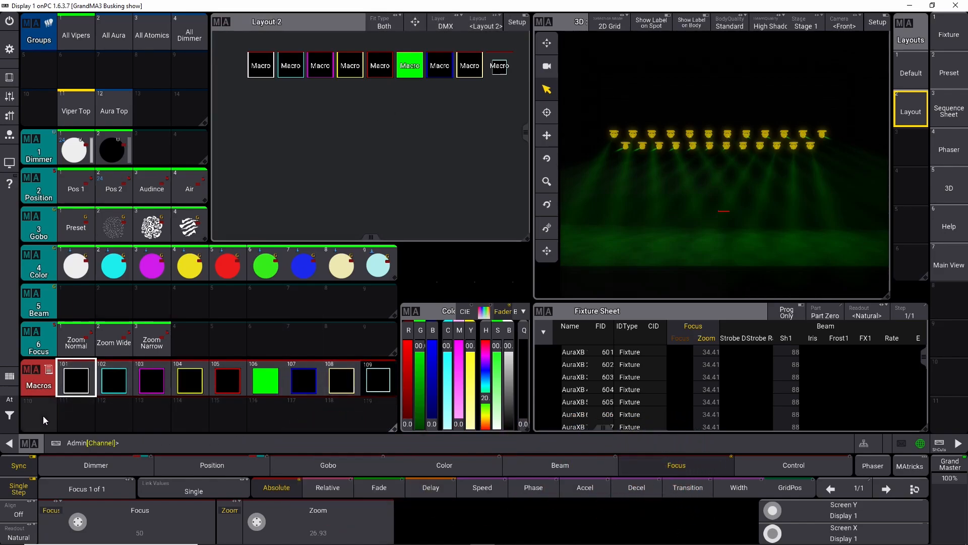
pyautogui.moveTo(43, 416); pyautogui.dragTo(20, 422)
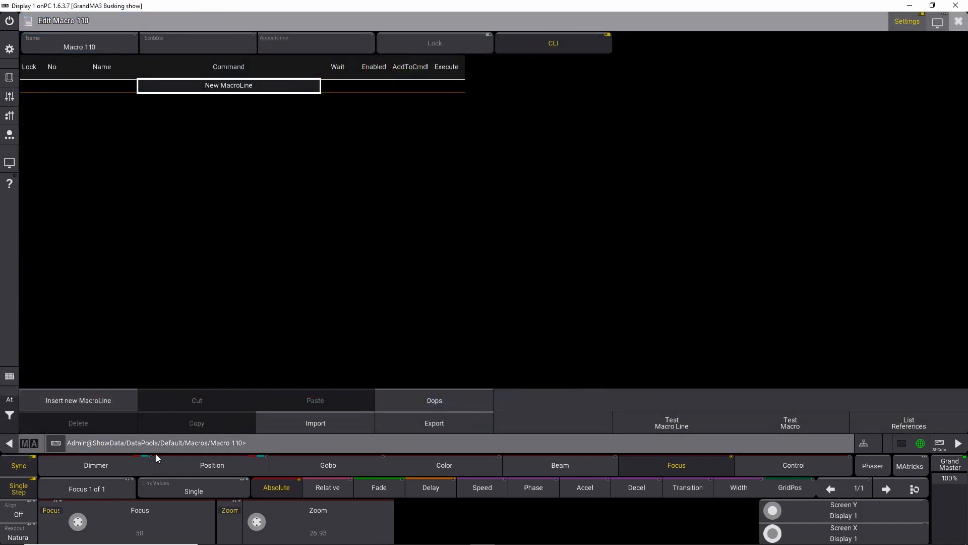
pyautogui.click(170, 90)
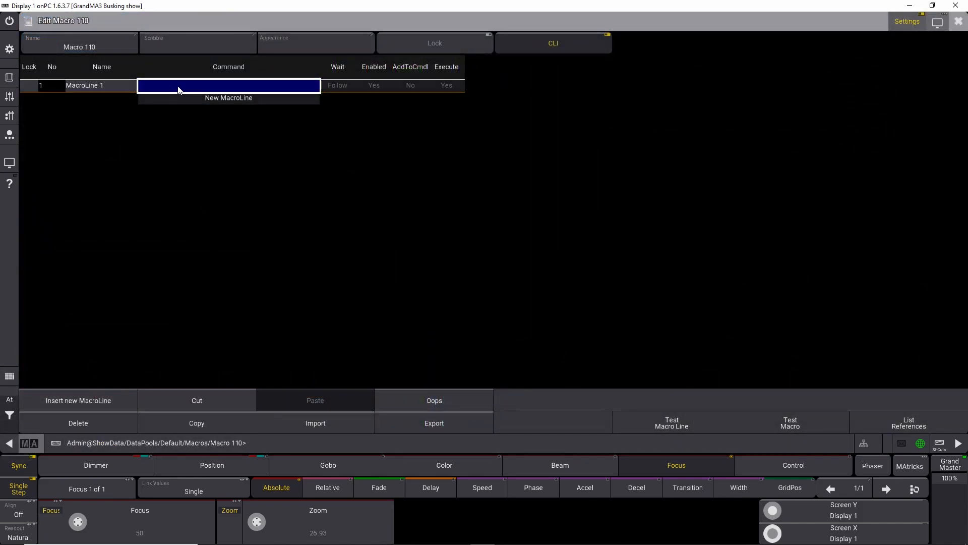
pyautogui.write('se')
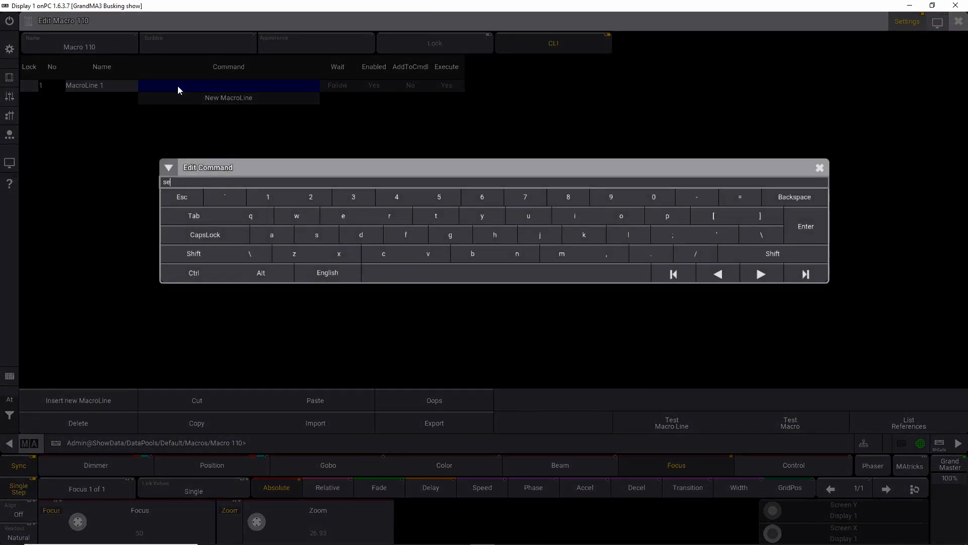
pyautogui.press('Escape')
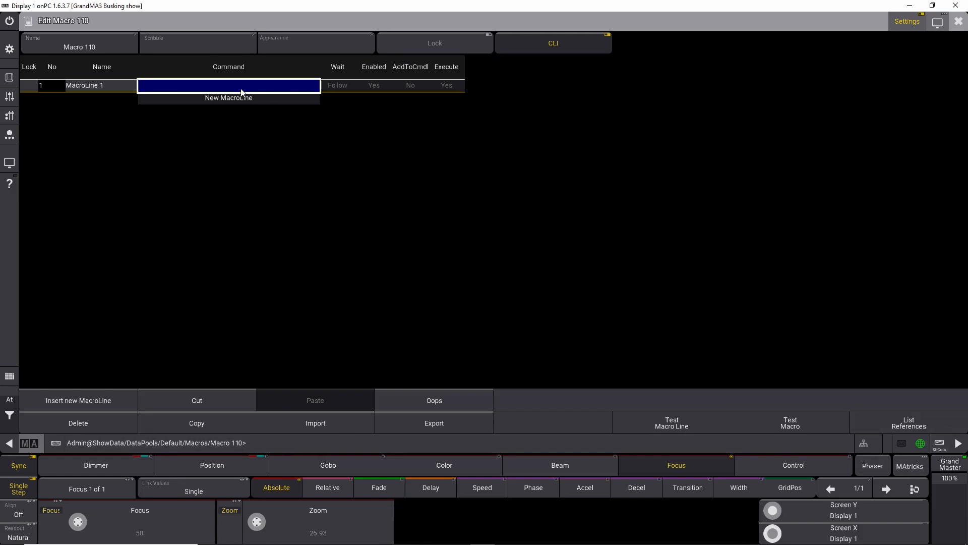
pyautogui.click(211, 89)
pyautogui.write('Sequence 101 cuefade 2')
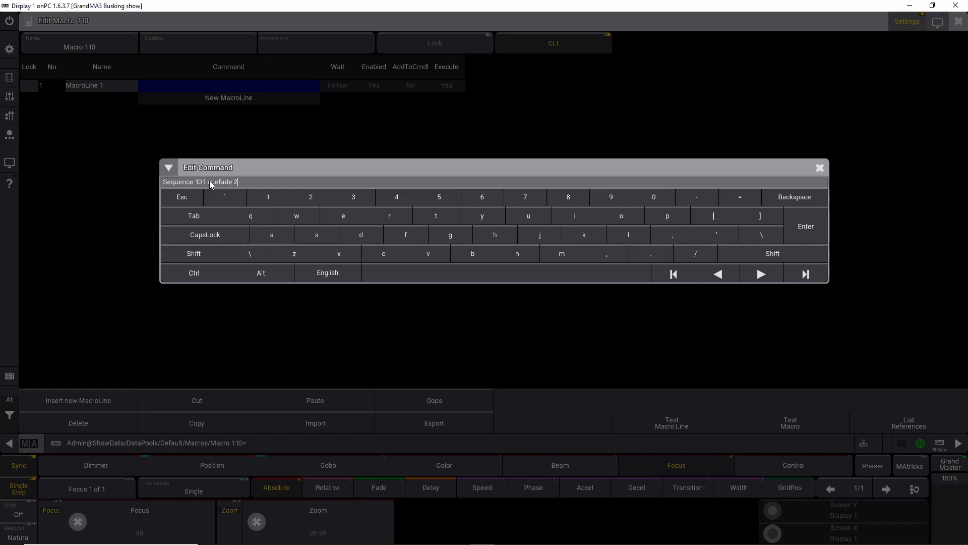
pyautogui.press('Return')
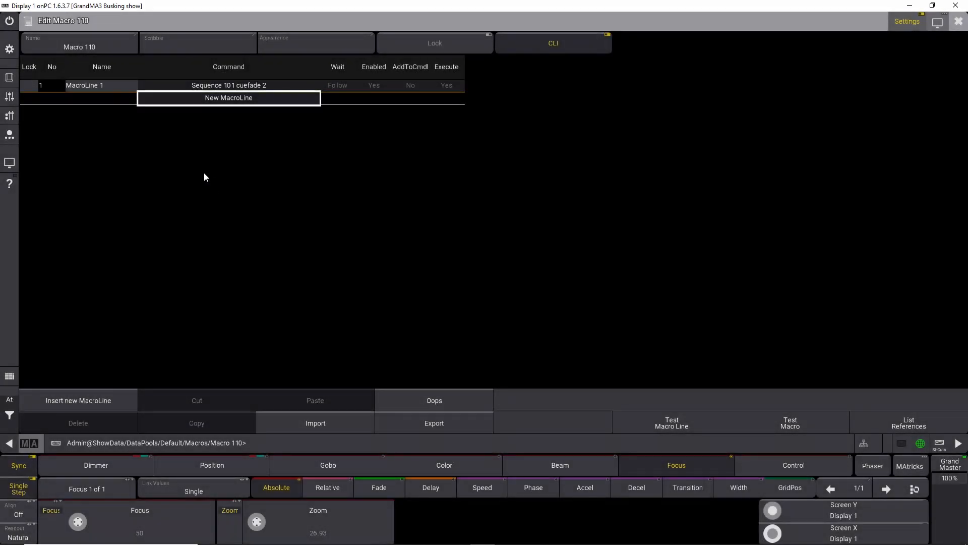
pyautogui.click(958, 21)
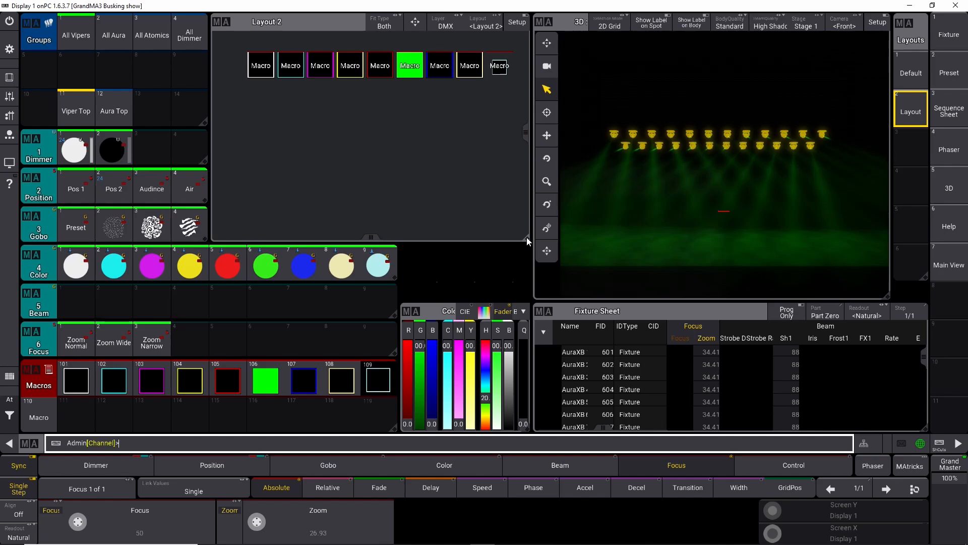
# Step: Replace the Fixture Sheet window with a Sequence window
pyautogui.click(542, 312)
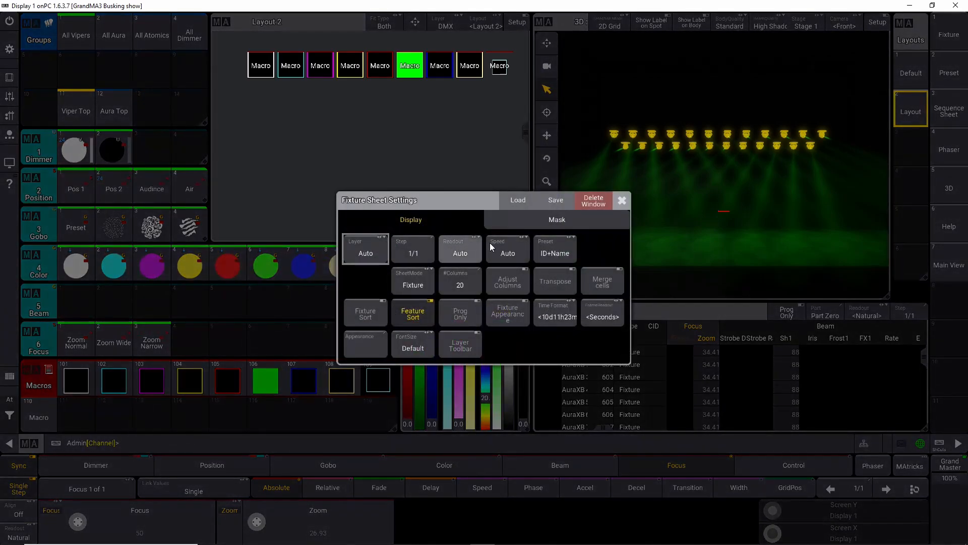
pyautogui.click(595, 202)
pyautogui.click(545, 319)
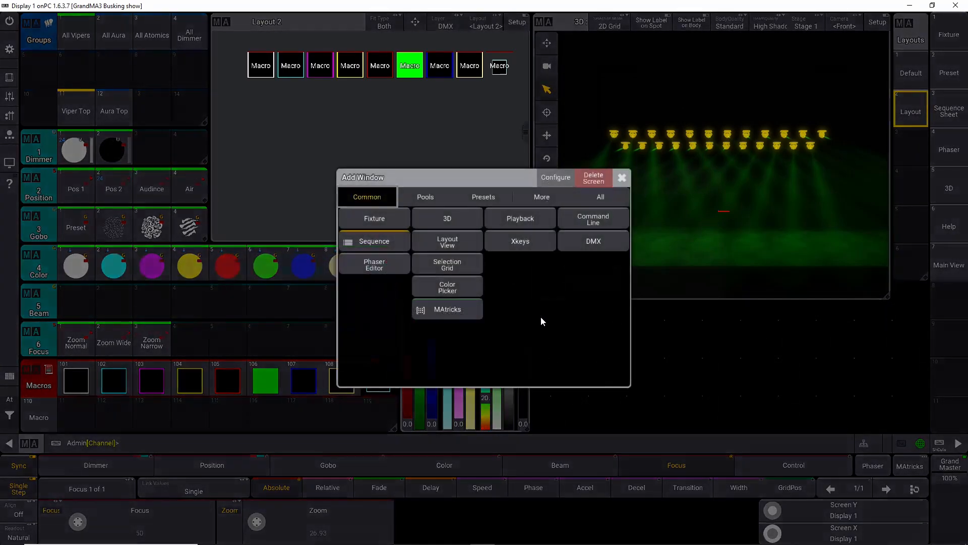
pyautogui.click(397, 240)
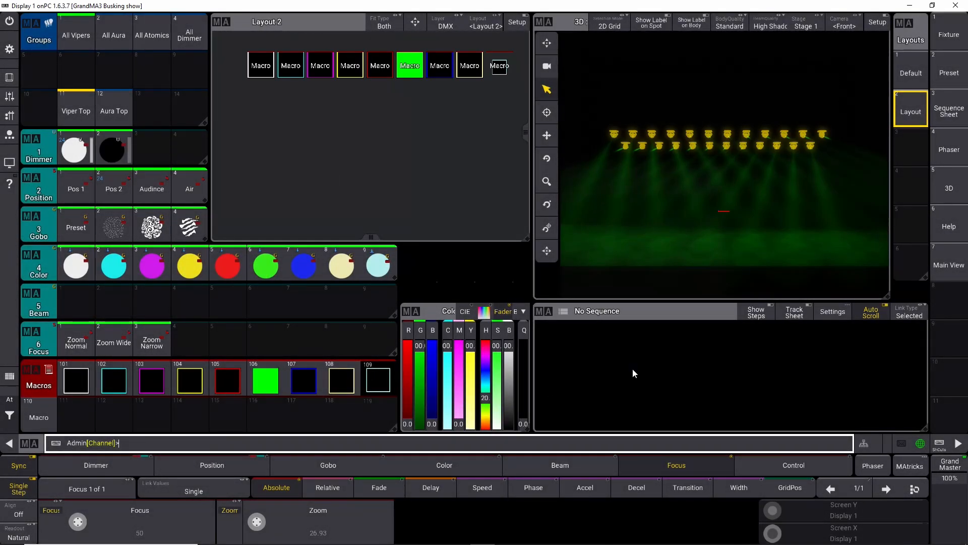
# Step: Select sequence 101 so it shows in the Sequence window, and run macro 110 to test it
pyautogui.click(284, 446)
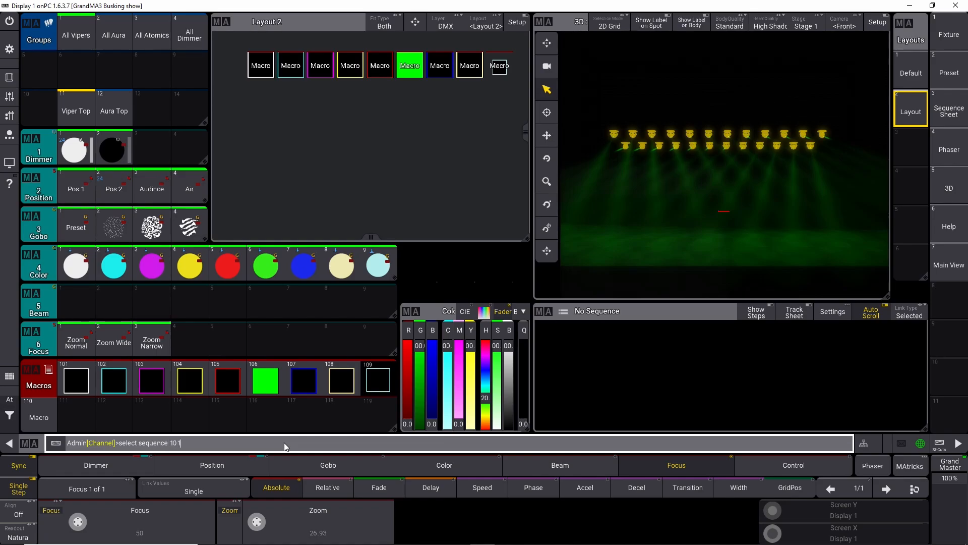
pyautogui.press('Return')
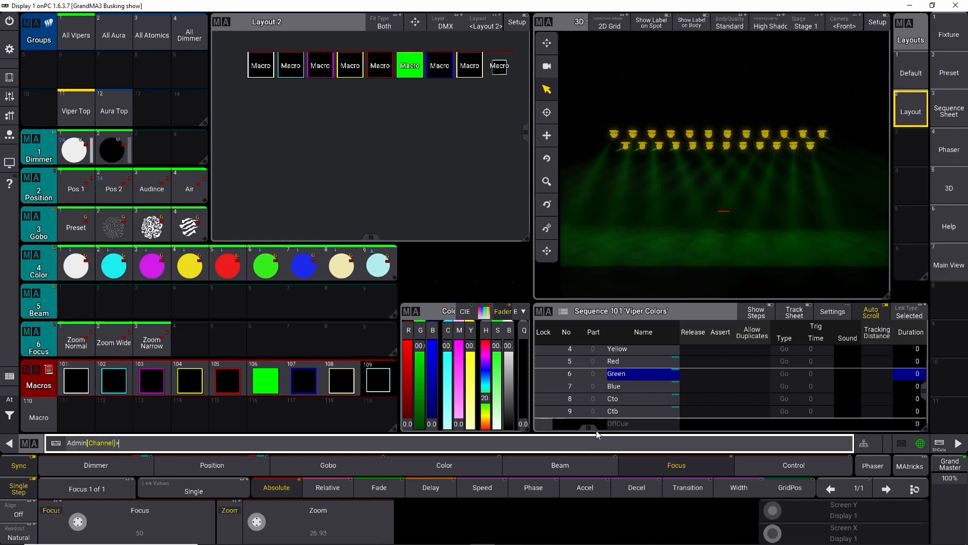
pyautogui.moveTo(593, 431); pyautogui.dragTo(679, 423)
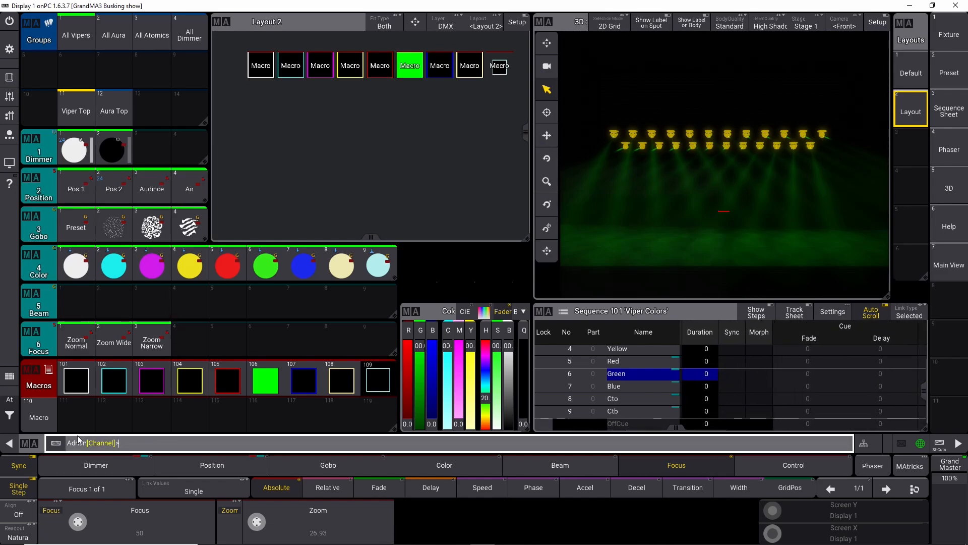
pyautogui.click(47, 426)
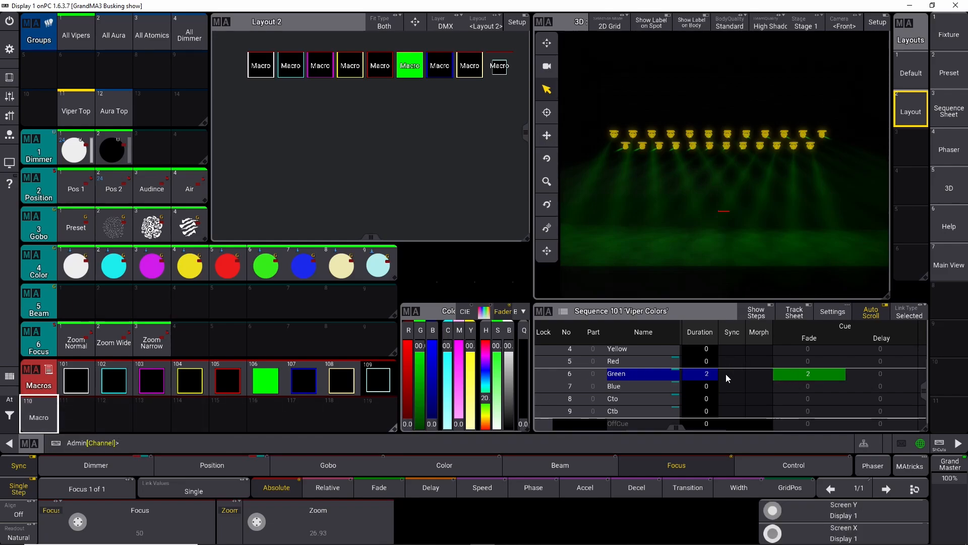
# Step: Change macro 110's line to Sequence 101 cue 1 thru 9 cuefade 2
pyautogui.rightClick(52, 410)
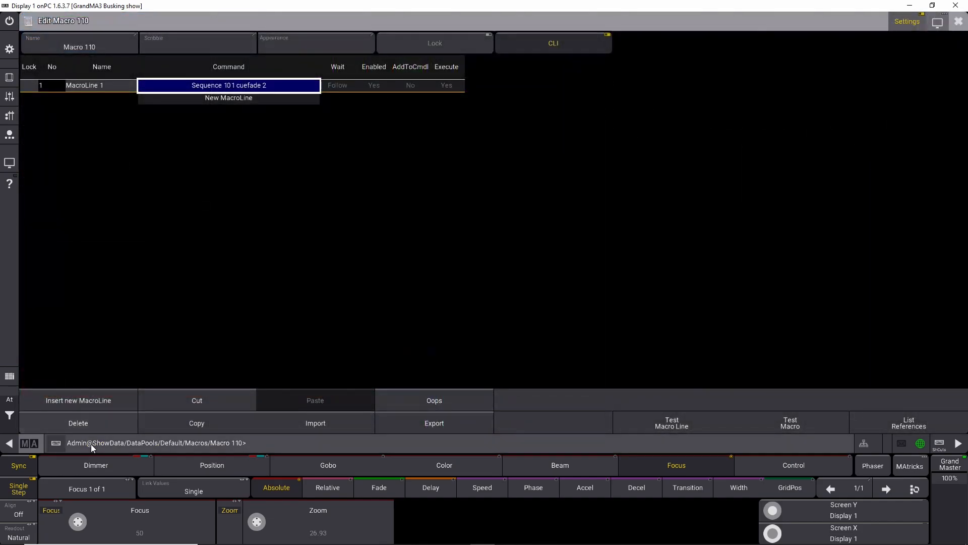
pyautogui.click(219, 84)
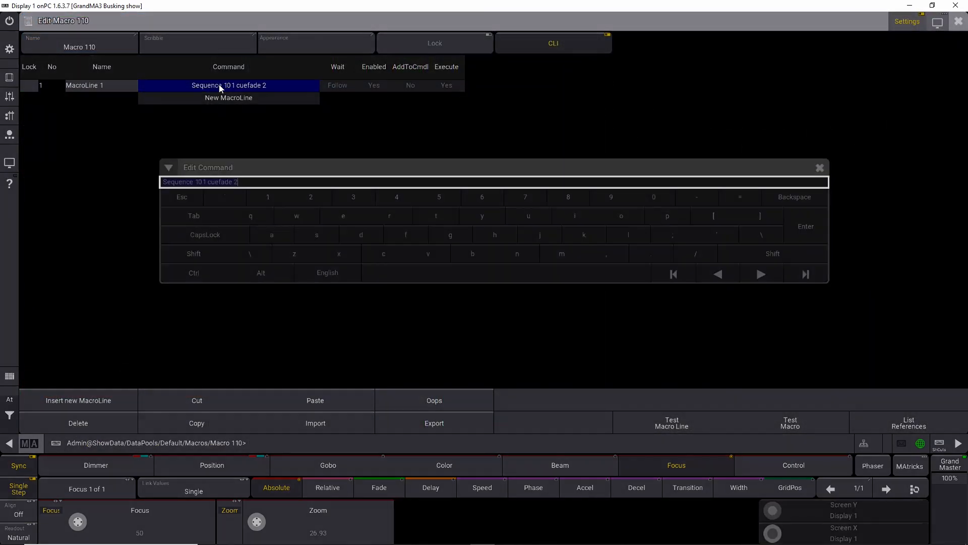
pyautogui.click(208, 181)
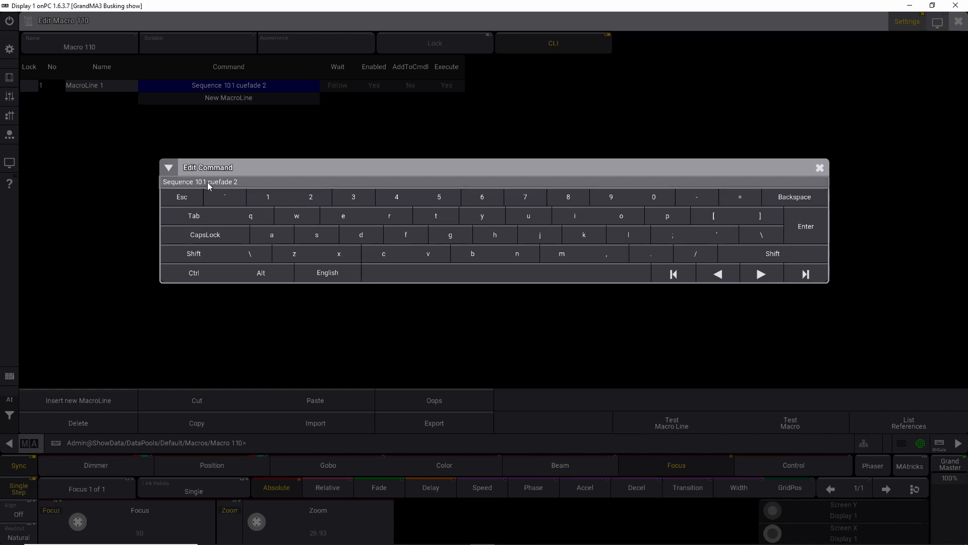
pyautogui.write('cue 1 thru 9 cue')
pyautogui.press('Return')
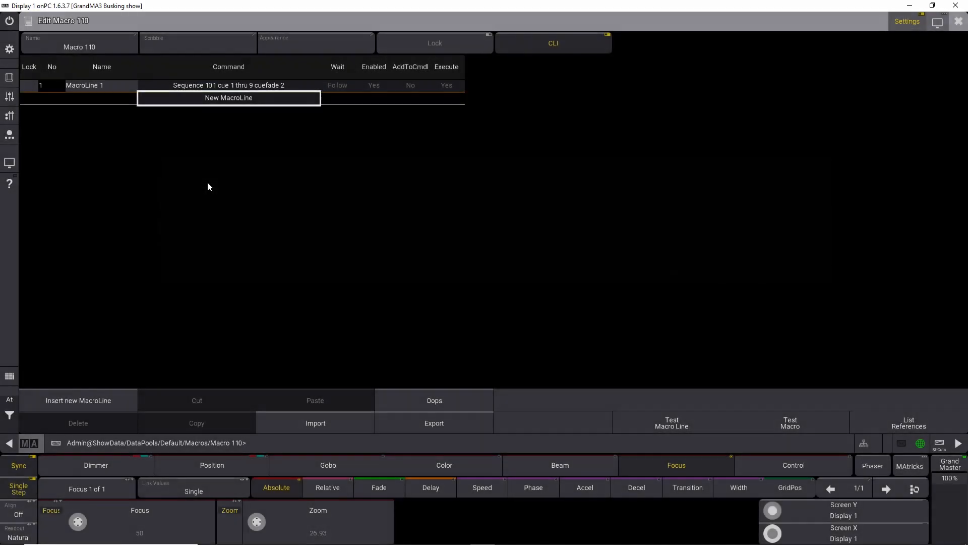
pyautogui.click(958, 22)
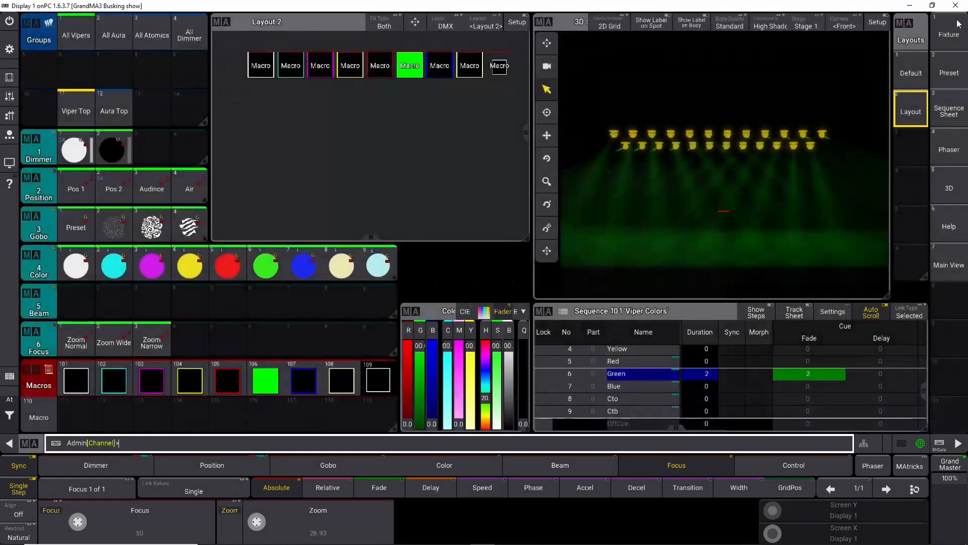
# Step: Run macro 110 and test the blue and white color macros
pyautogui.click(39, 415)
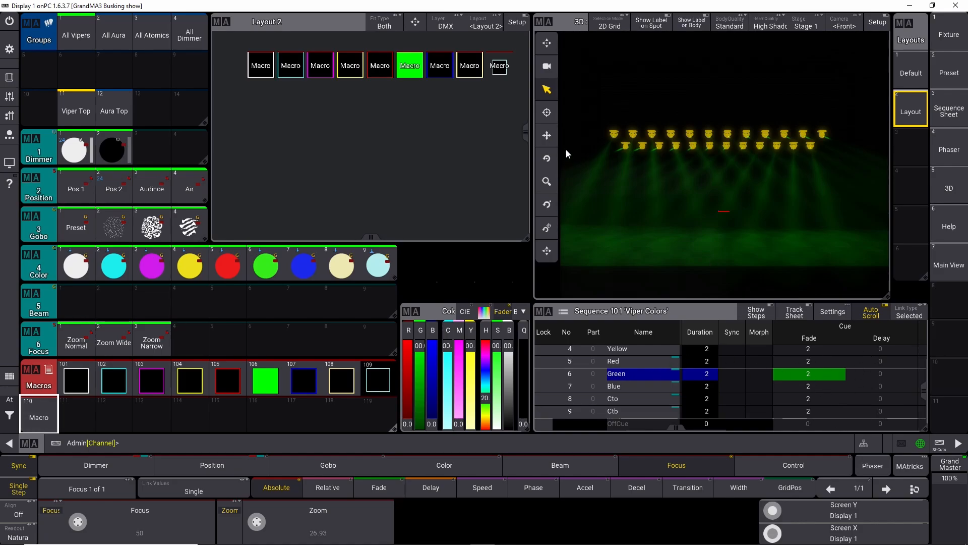
pyautogui.click(441, 70)
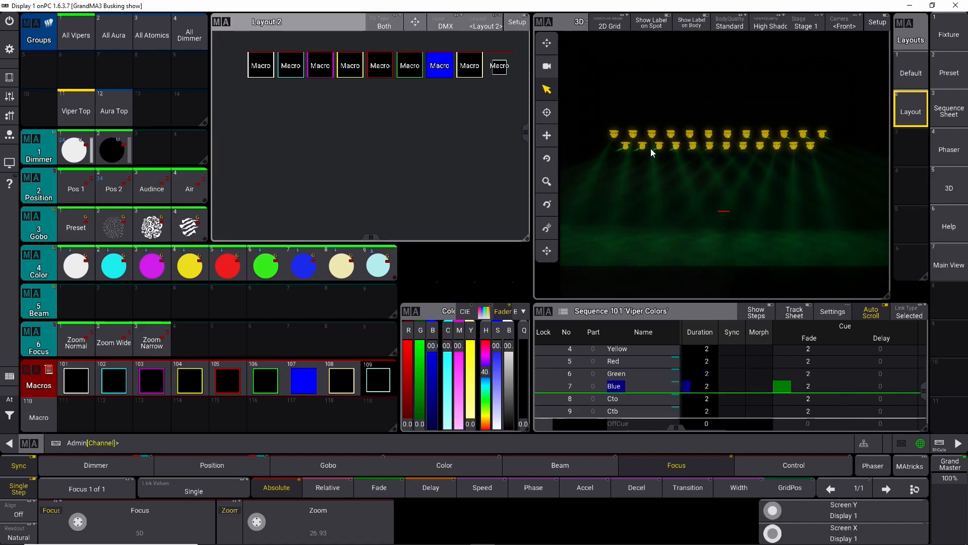
pyautogui.click(261, 68)
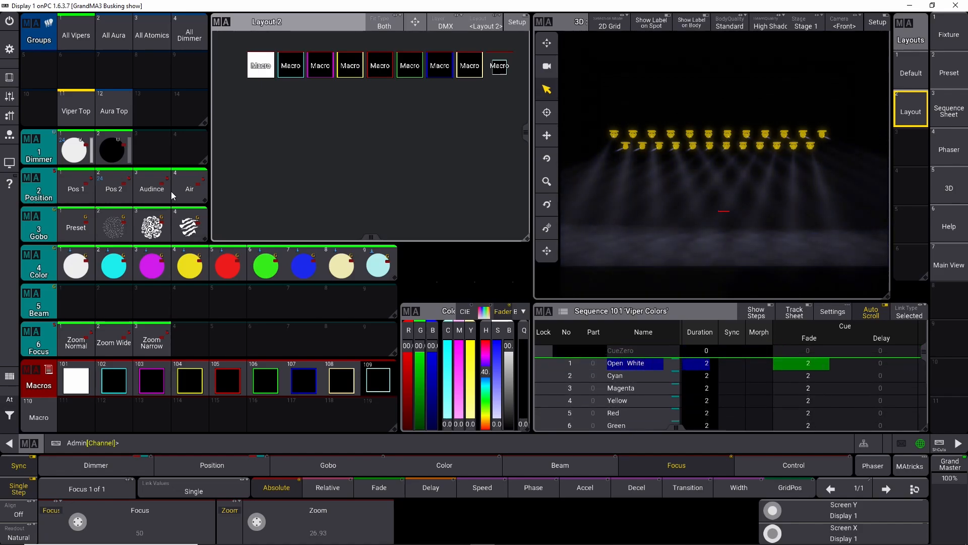
# Step: Move the macro to pool slot 111 and name it CueFade 2 Sek
pyautogui.moveTo(42, 425); pyautogui.dragTo(77, 423)
pyautogui.click(76, 418)
pyautogui.click(78, 418)
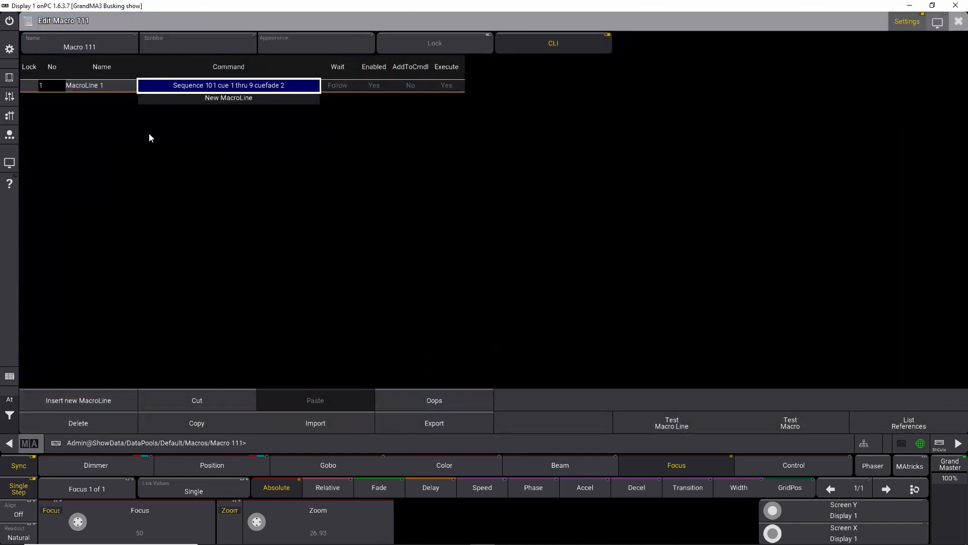
pyautogui.click(103, 47)
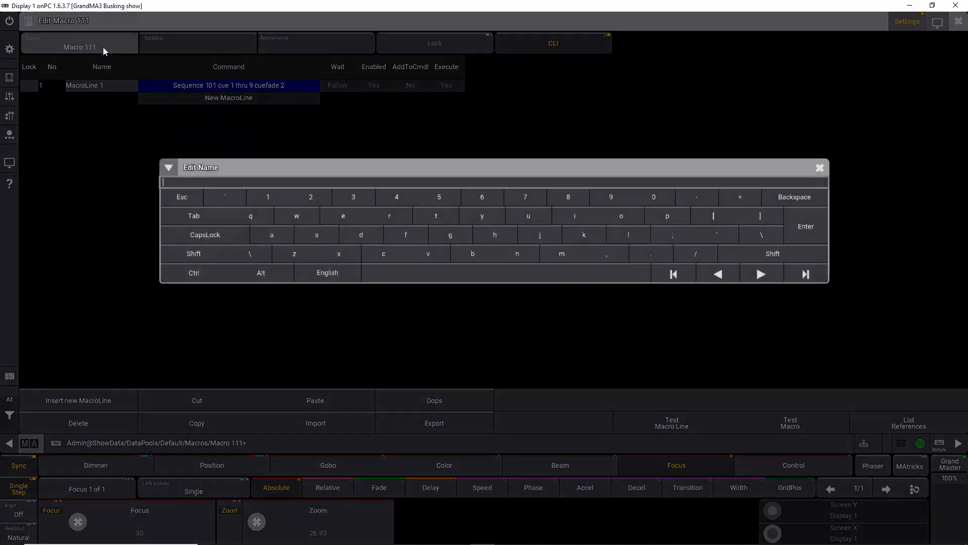
pyautogui.write('CueFade')
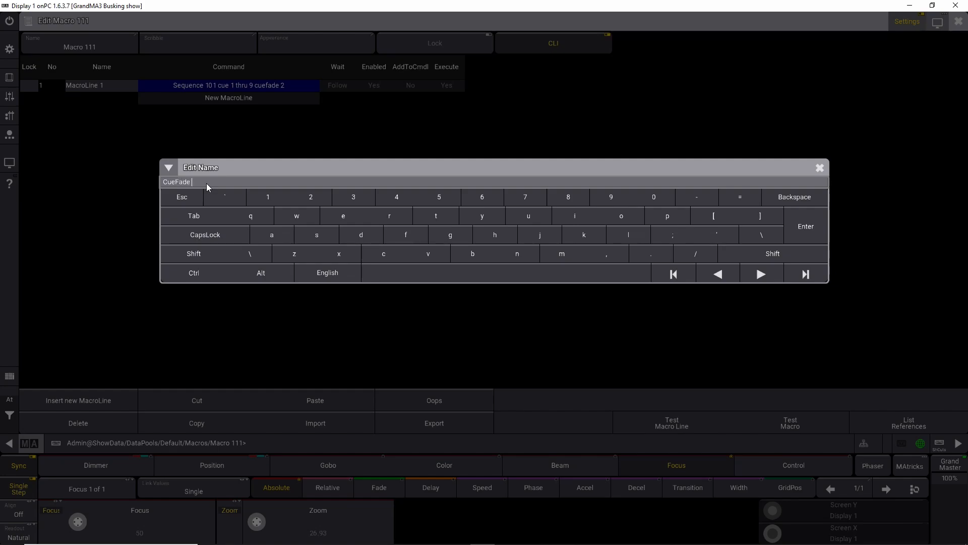
pyautogui.write(' 2 Sek')
pyautogui.press('Return')
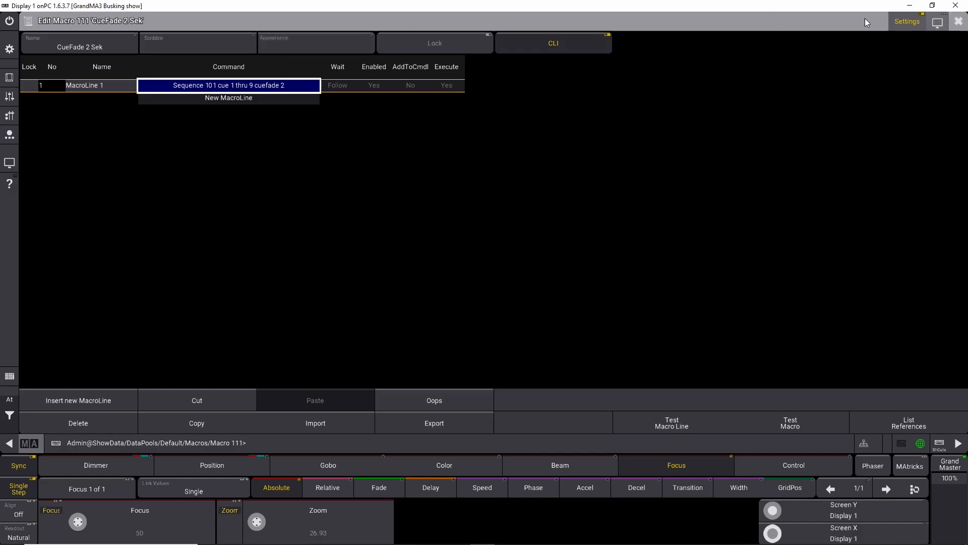
pyautogui.click(958, 21)
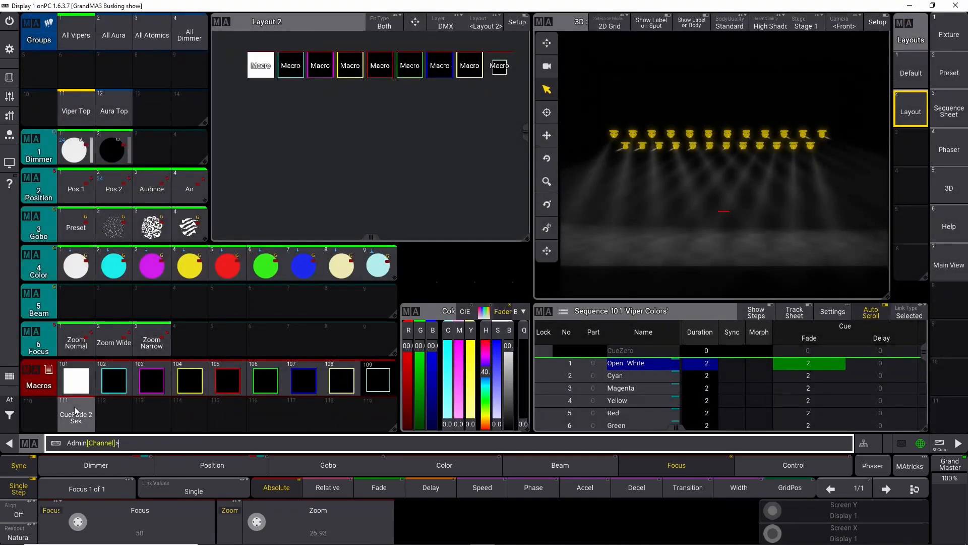
# Step: Copy macro 111 into pool slot 110 and rename the copy CueFade 0 Sek
pyautogui.moveTo(77, 416); pyautogui.dragTo(75, 475)
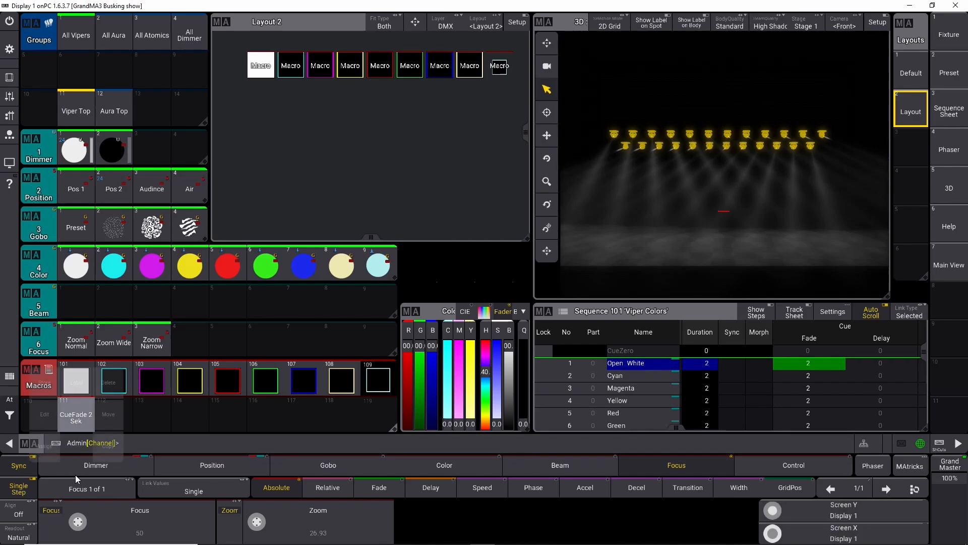
pyautogui.click(109, 445)
pyautogui.click(46, 416)
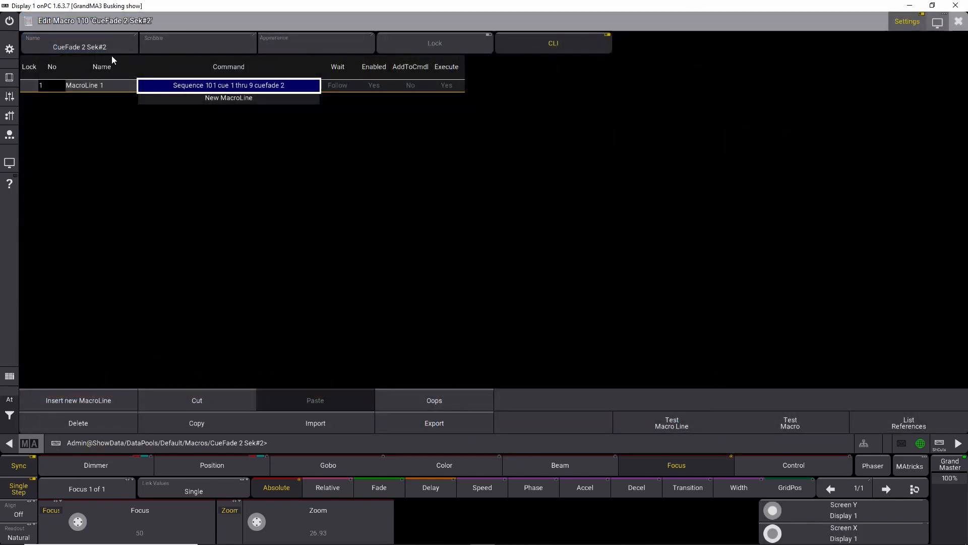
pyautogui.click(99, 45)
pyautogui.click(206, 181)
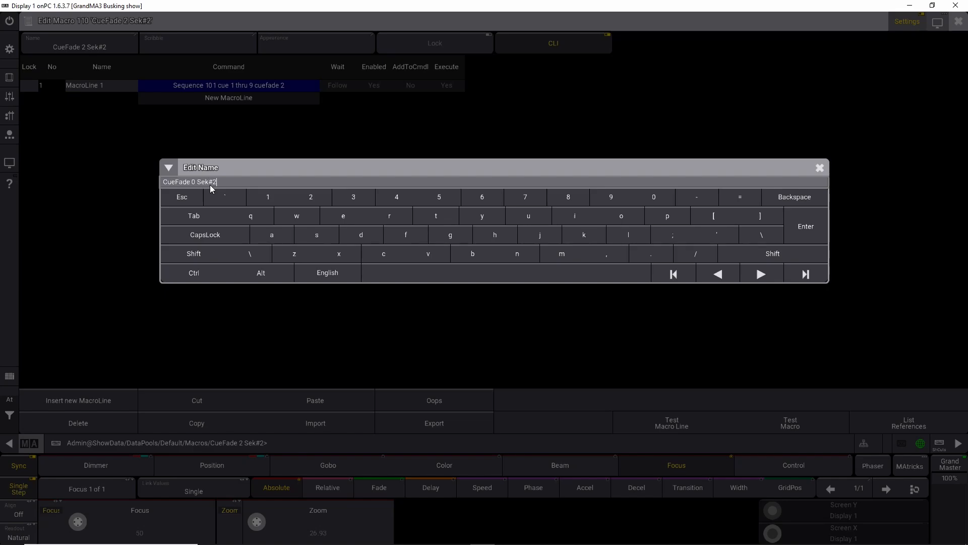
pyautogui.click(809, 235)
pyautogui.click(959, 22)
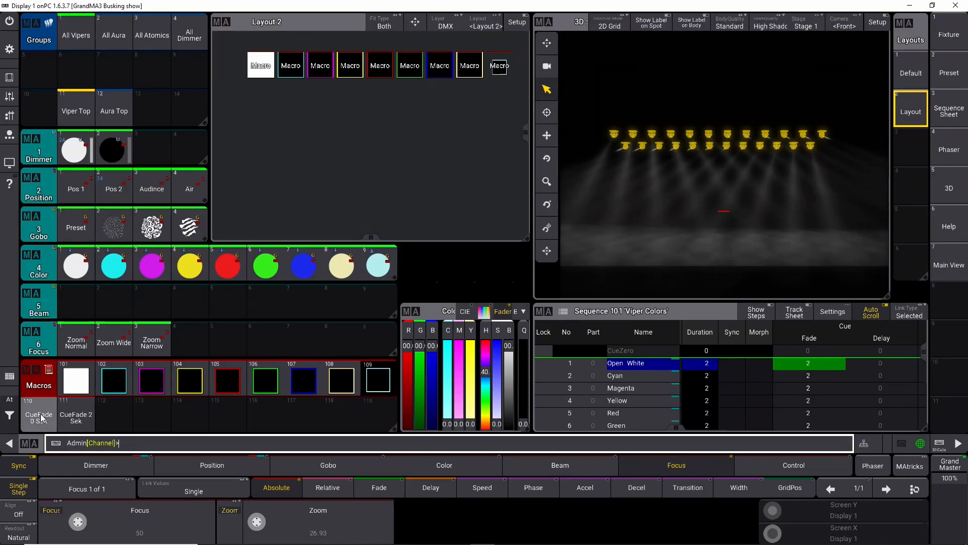
# Step: Open macros 110 and 111 to inspect their command lines
pyautogui.click(40, 419)
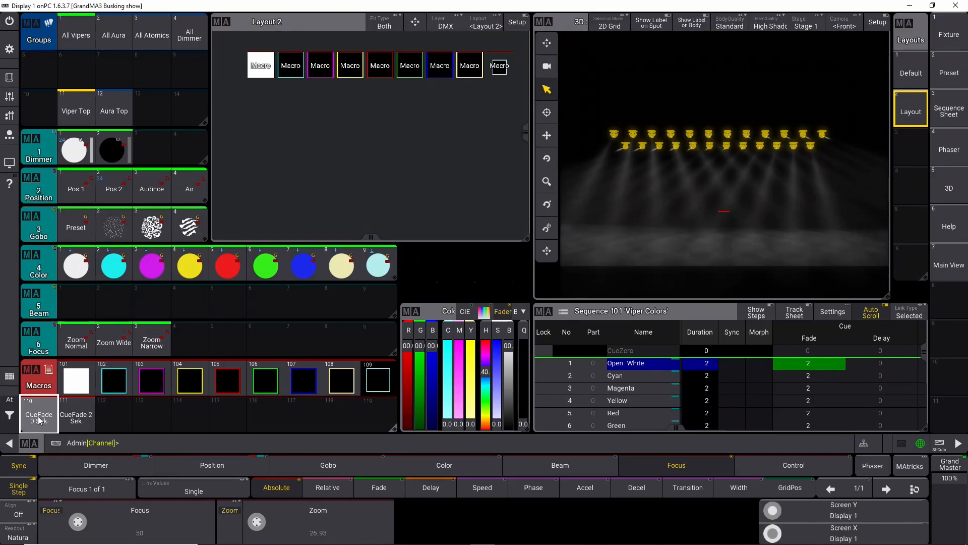
pyautogui.click(70, 418)
pyautogui.rightClick(41, 417)
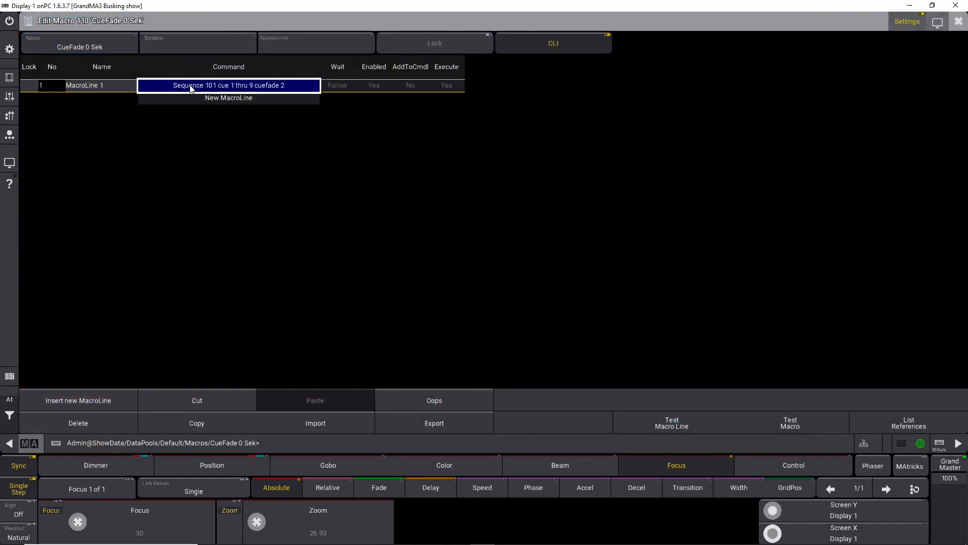
pyautogui.click(958, 21)
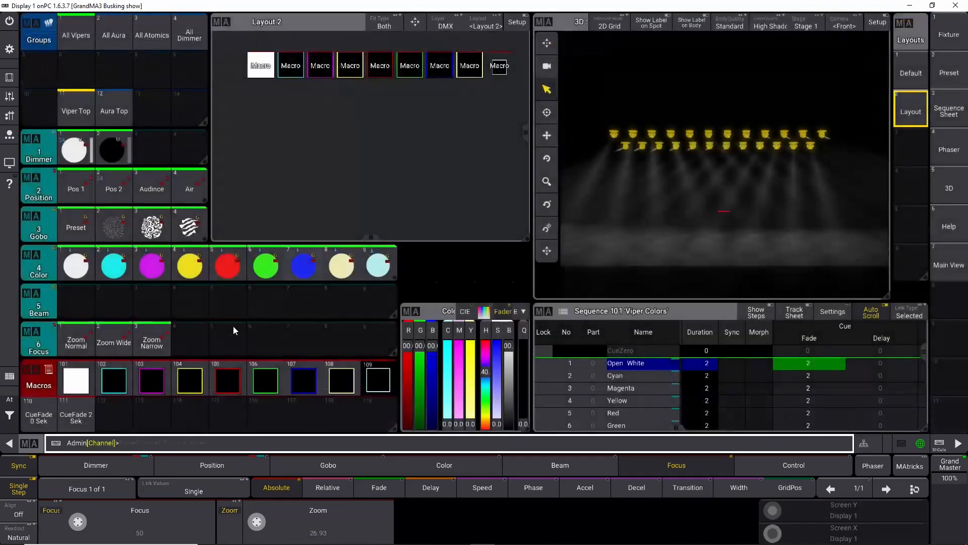
pyautogui.rightClick(72, 413)
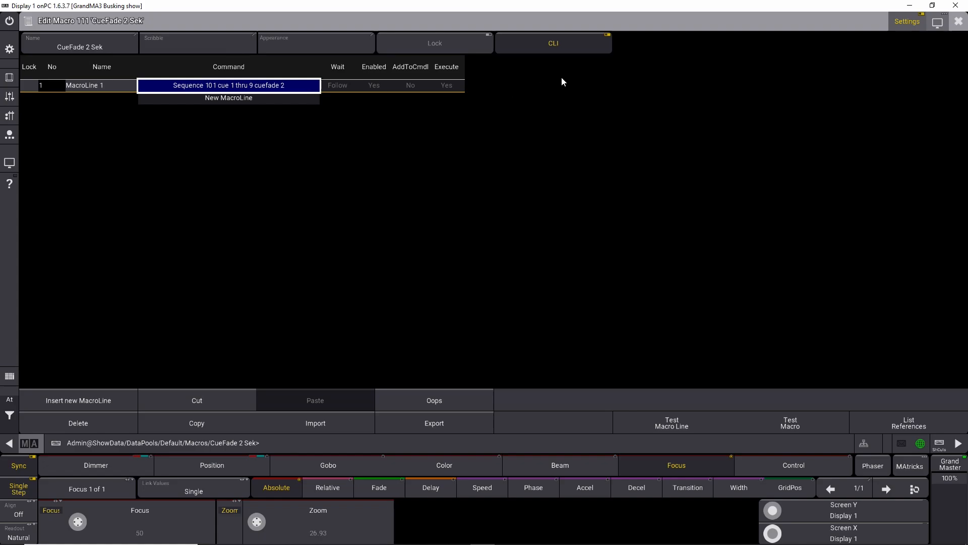
pyautogui.click(285, 84)
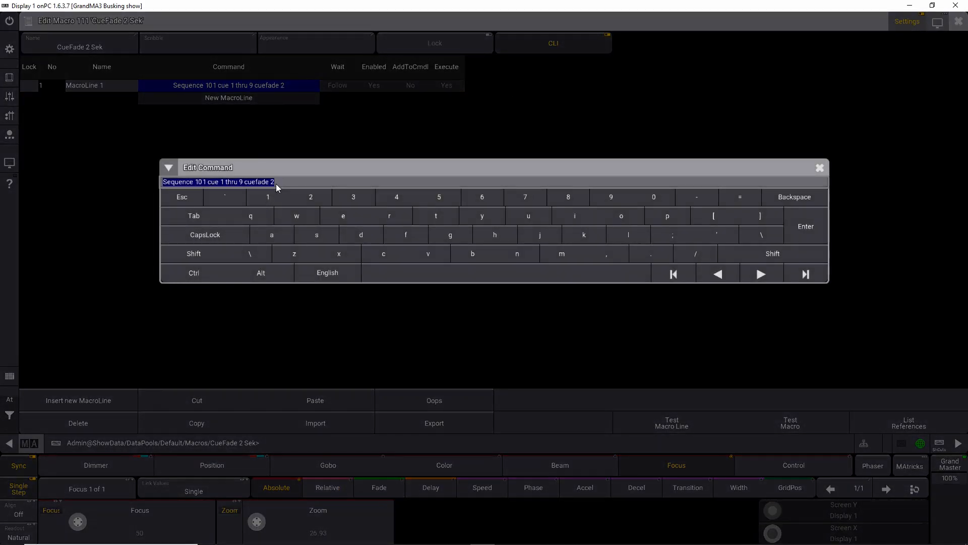
pyautogui.click(820, 168)
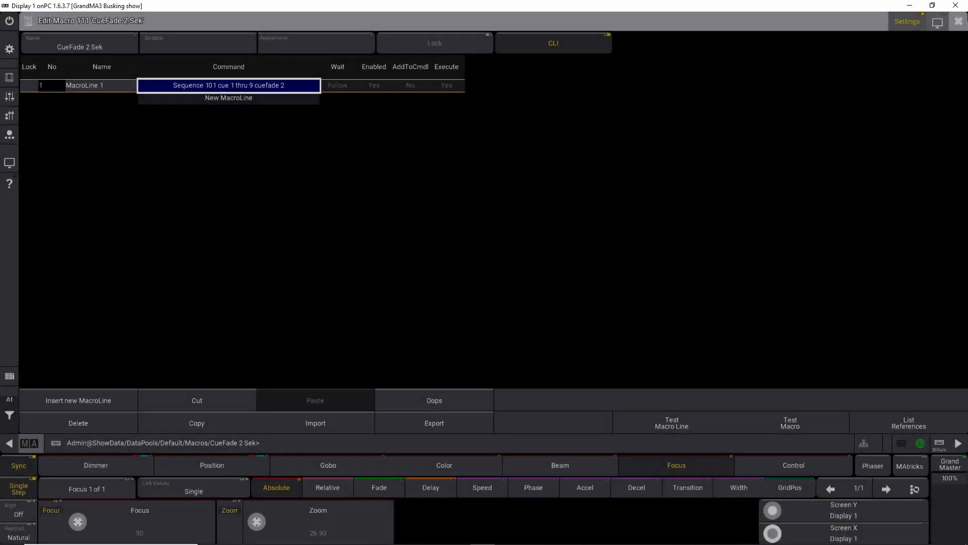
pyautogui.click(954, 24)
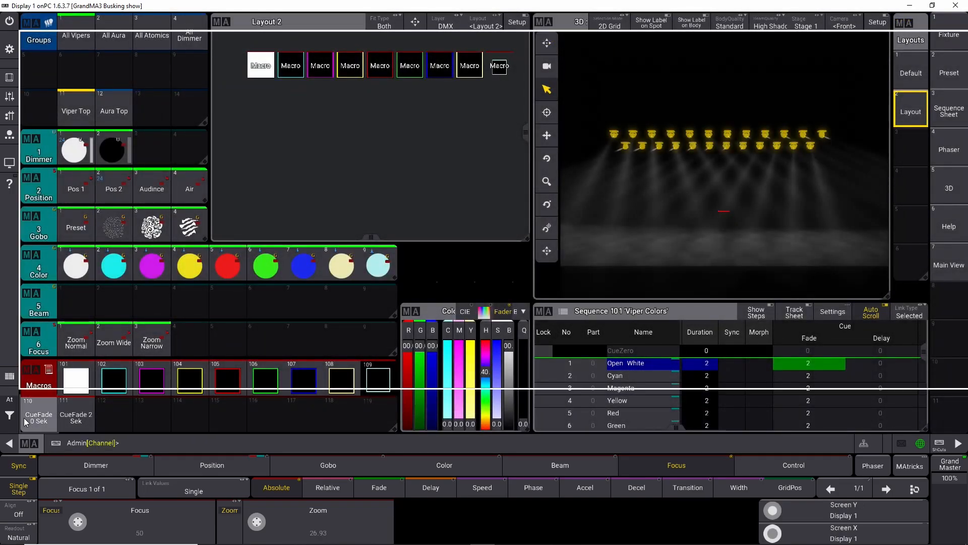
# Step: Change macro 110's command to Sequence 101 cue 1 thru 9 cuefade 0, then run macros 110 and 111 to test
pyautogui.click(23, 417)
pyautogui.click(194, 88)
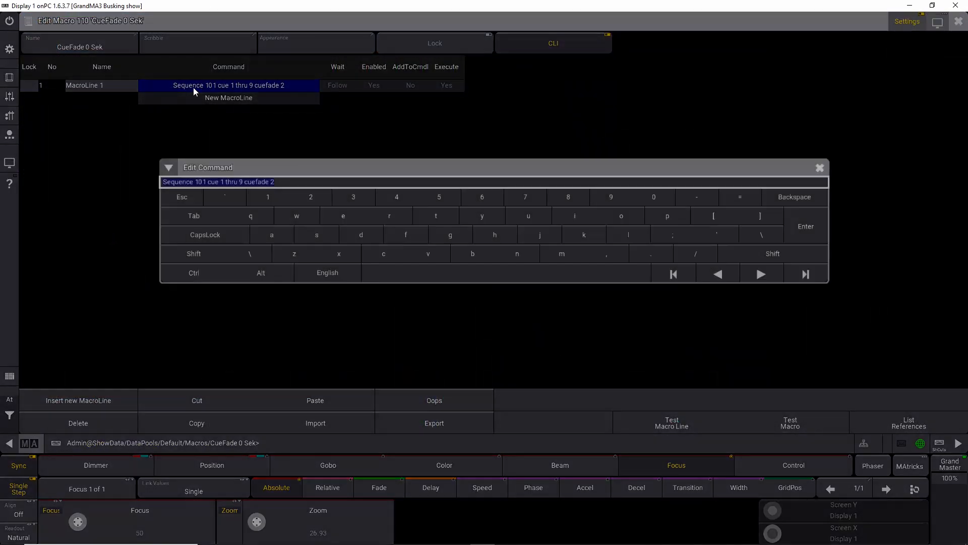
pyautogui.click(203, 269)
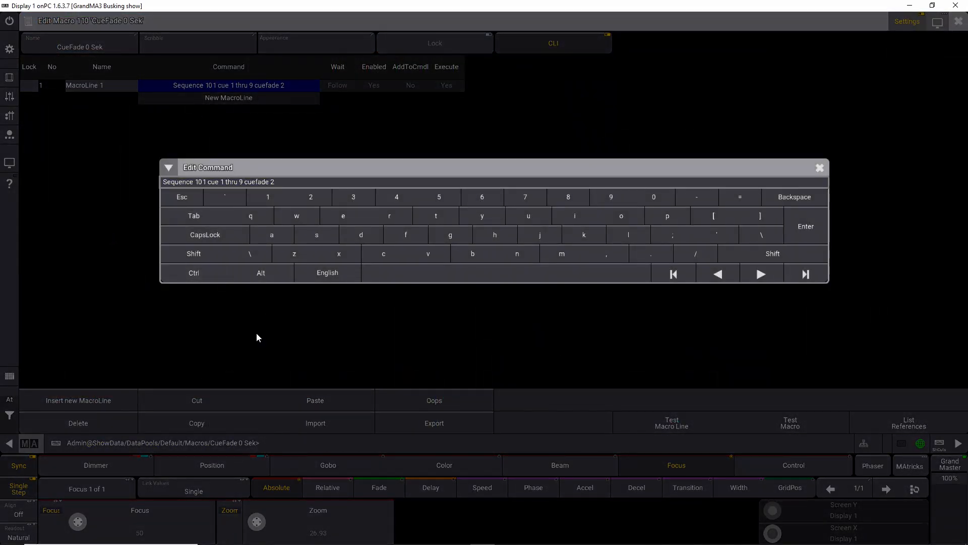
pyautogui.click(231, 182)
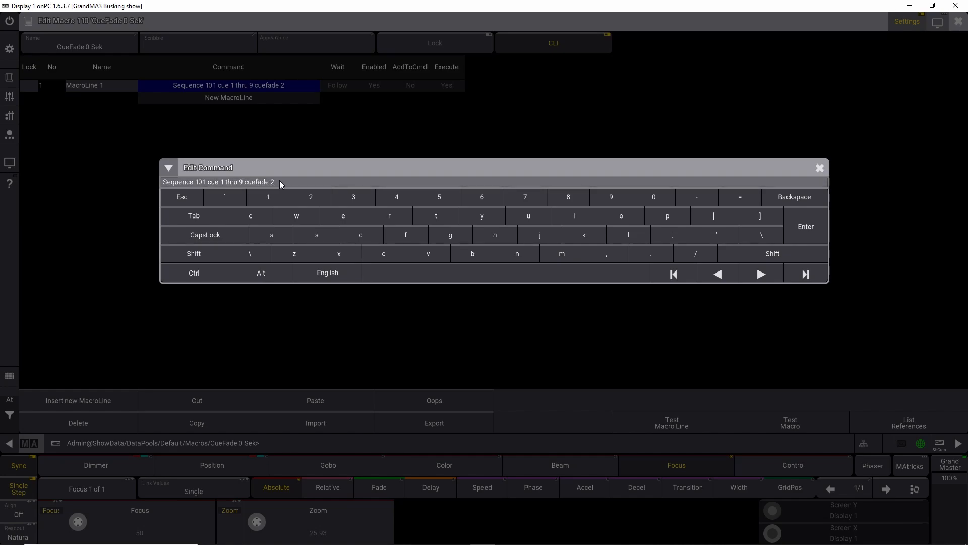
pyautogui.press('Return')
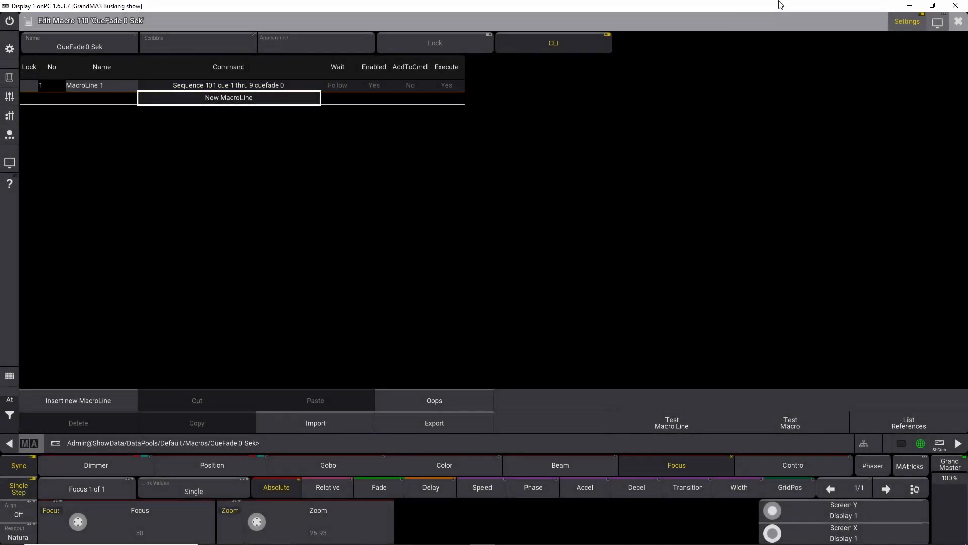
pyautogui.click(958, 21)
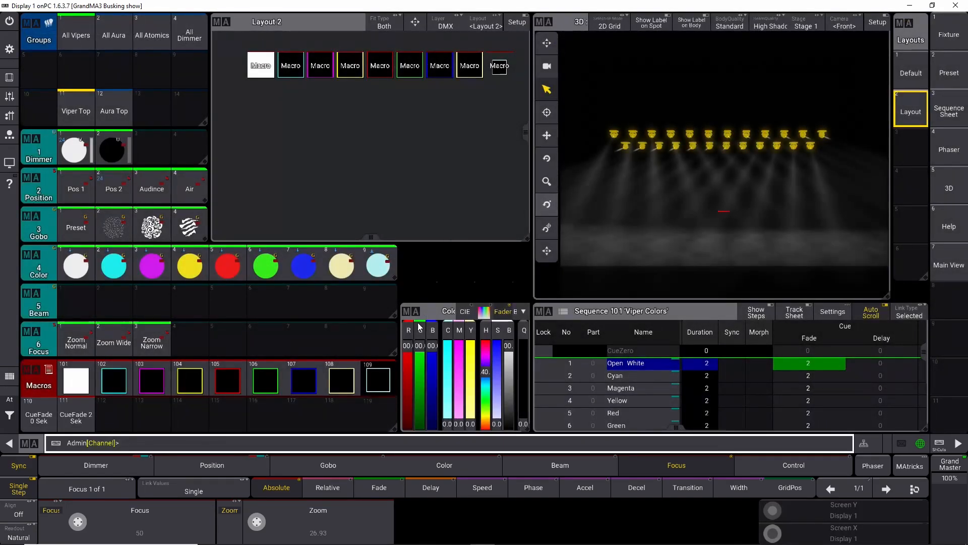
pyautogui.click(39, 414)
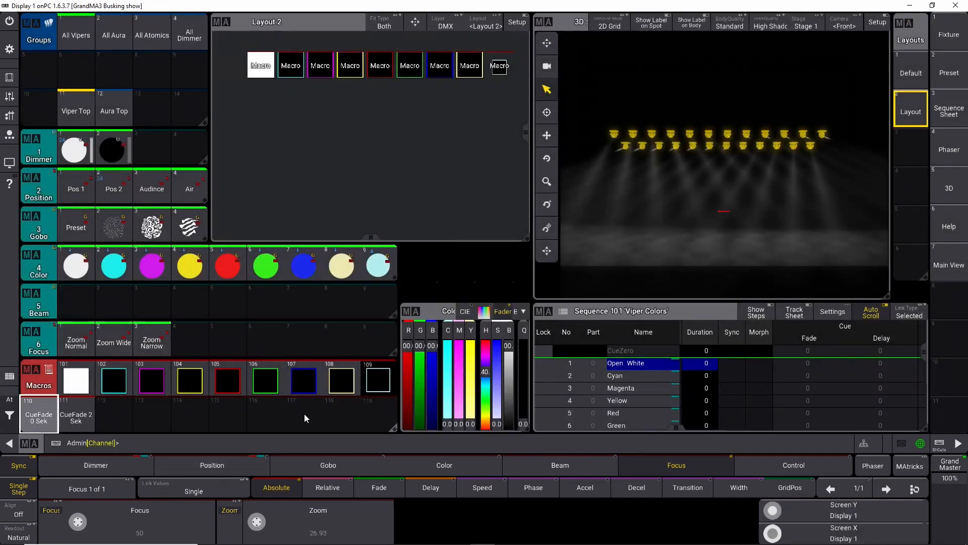
pyautogui.click(74, 418)
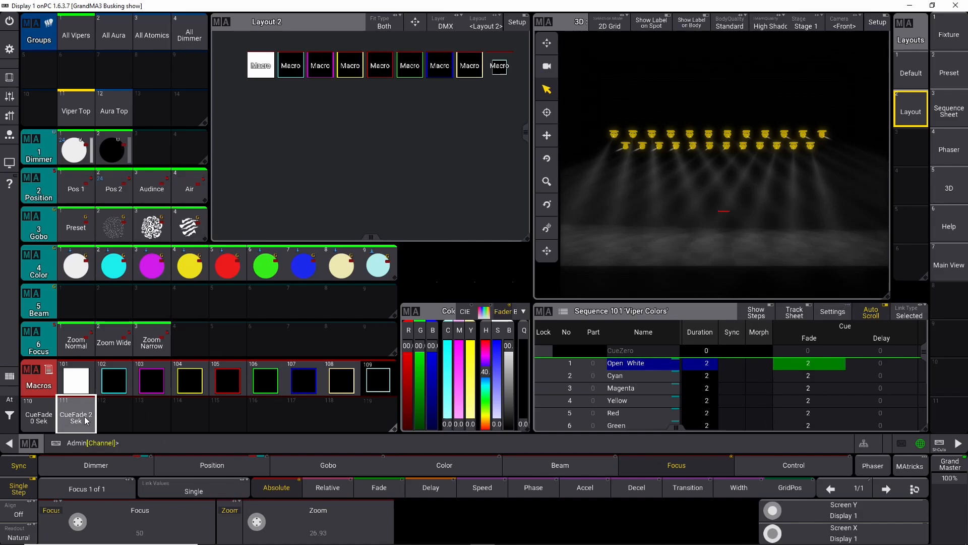
# Step: Copy macro 111 into slot 112 and set its command to Sequence 101 cue 1 thru 9 cuefade 5
pyautogui.moveTo(79, 419); pyautogui.dragTo(109, 456)
pyautogui.click(114, 409)
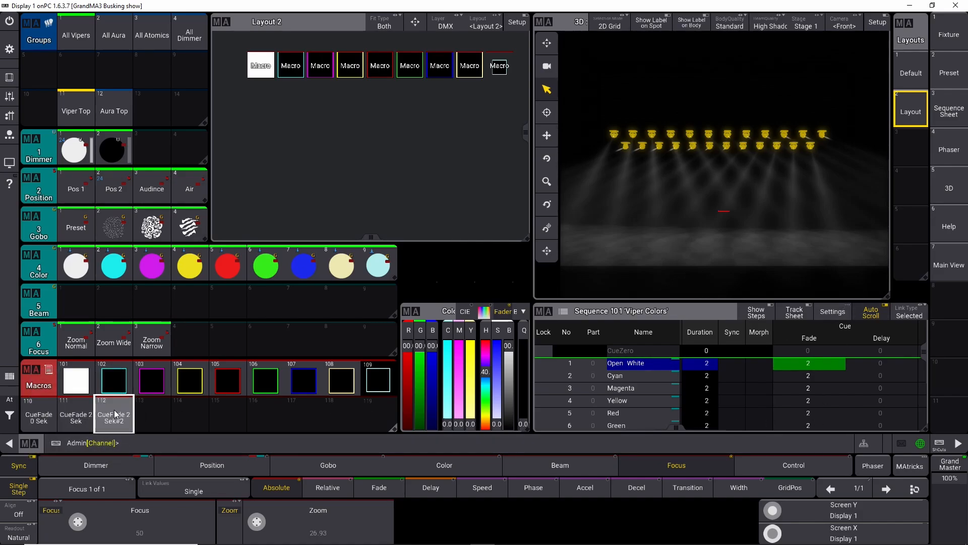
pyautogui.rightClick(114, 409)
pyautogui.click(264, 84)
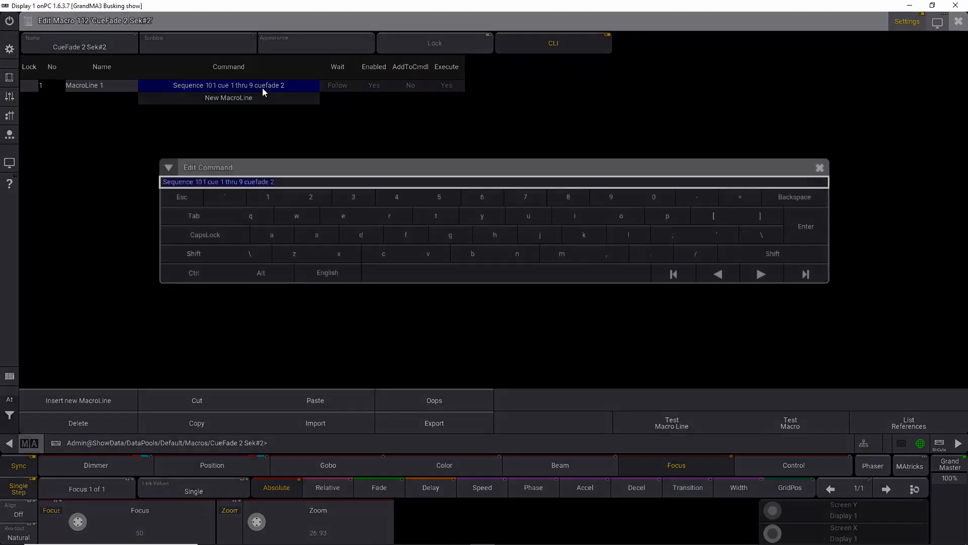
pyautogui.click(280, 181)
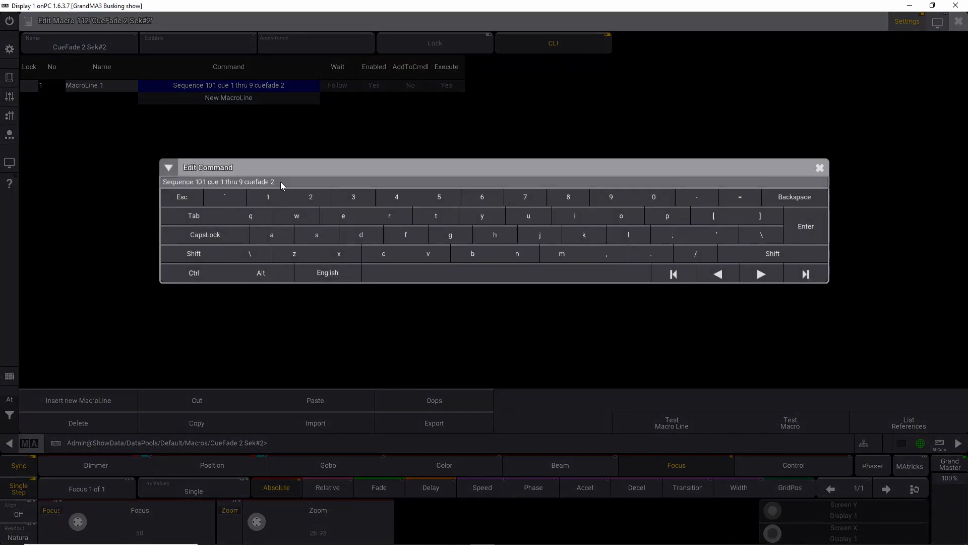
pyautogui.press('Return')
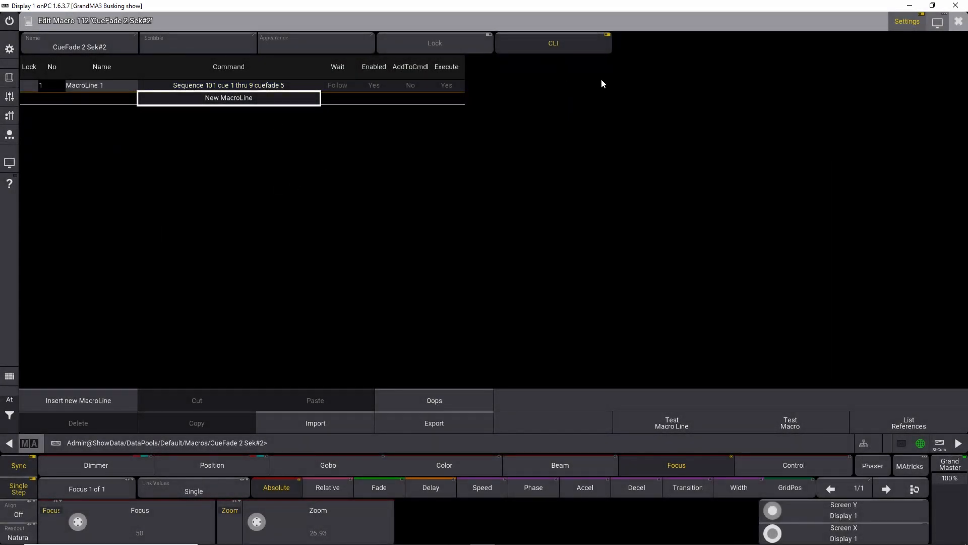
pyautogui.click(959, 22)
# Step: Rename macro 112 as CueFade 5 Sek
pyautogui.click(123, 404)
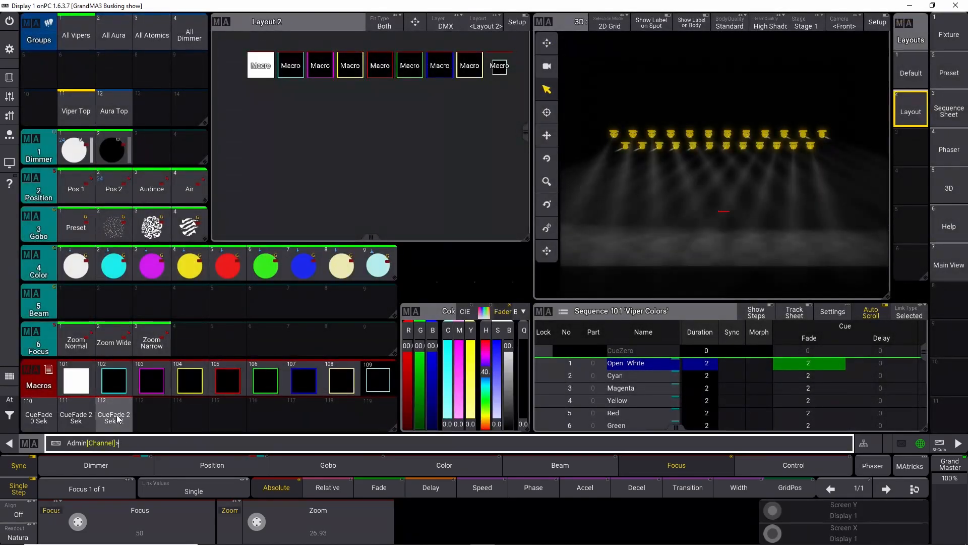
pyautogui.moveTo(123, 404); pyautogui.dragTo(122, 377)
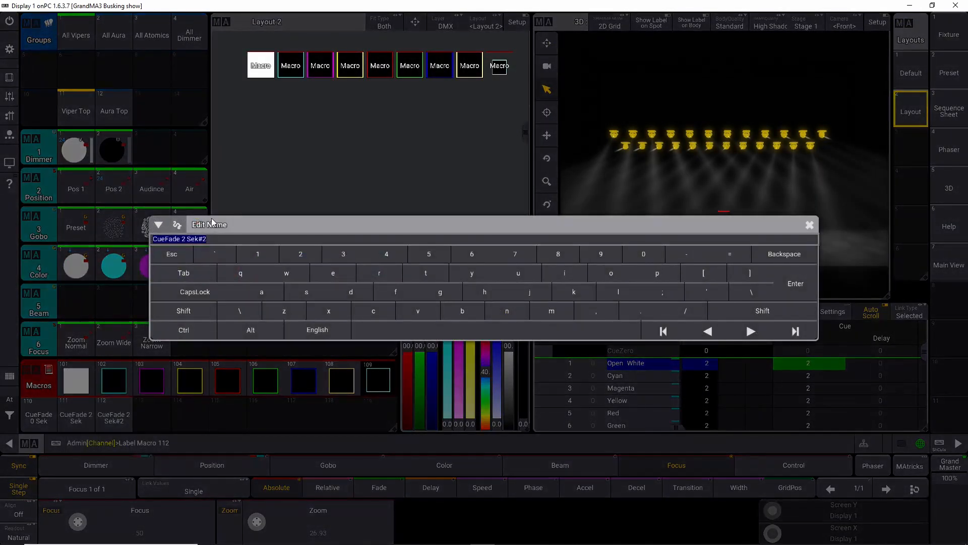
pyautogui.click(217, 238)
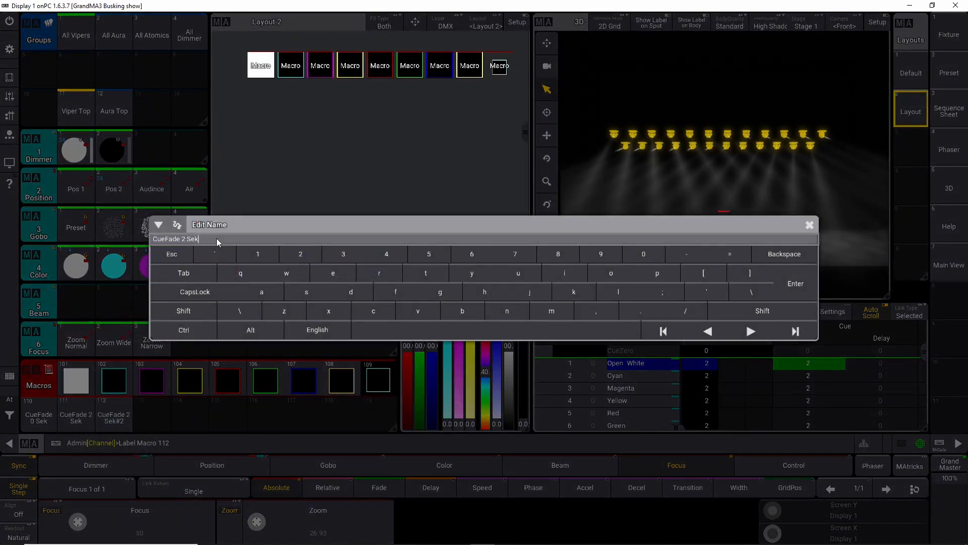
pyautogui.press('Left')
pyautogui.press('Left')
pyautogui.press('Left')
pyautogui.press('BackSpace')
pyautogui.press('BackSpace')
pyautogui.write('5')
pyautogui.press('Return')
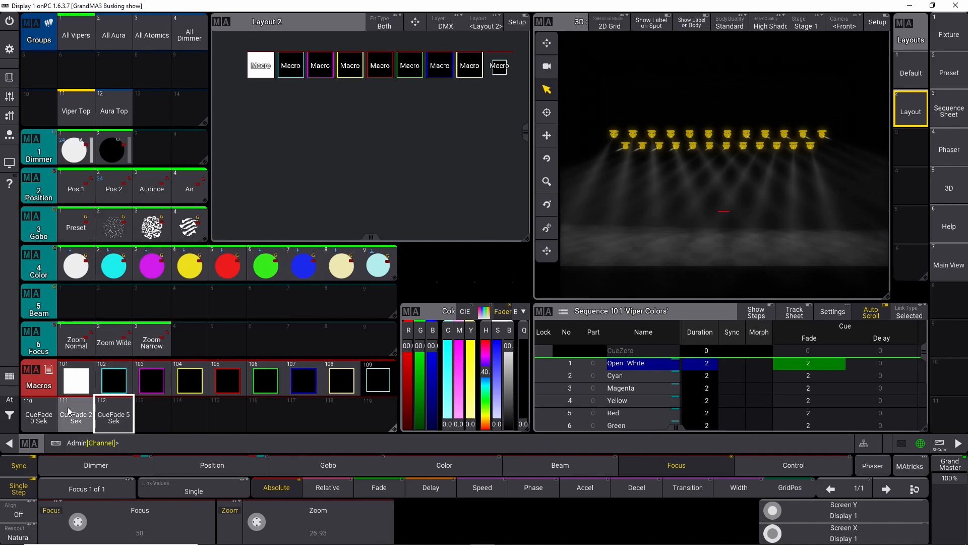
# Step: Assign macros 110 thru 112 to Layout 2
pyautogui.click(141, 444)
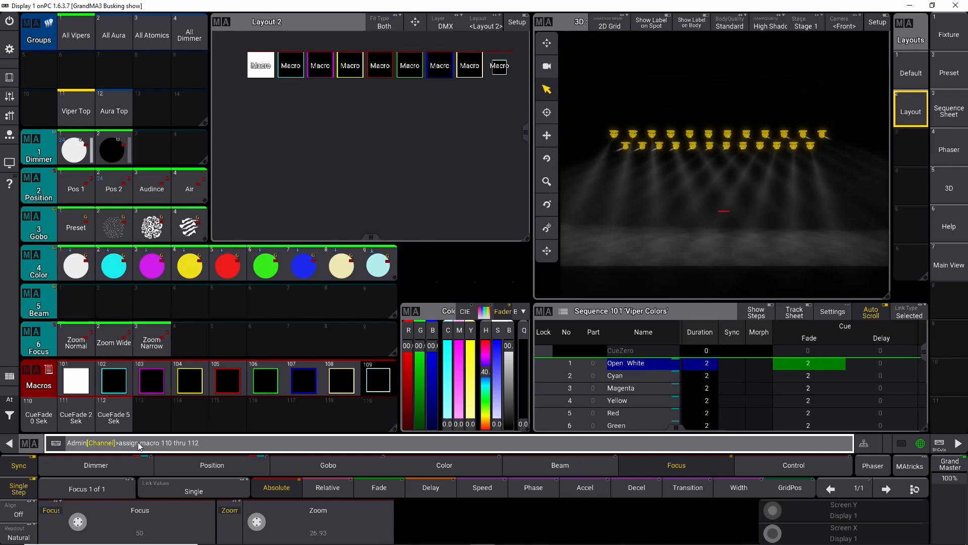
pyautogui.click(312, 132)
pyautogui.moveTo(285, 97); pyautogui.dragTo(443, 189)
pyautogui.moveTo(385, 140); pyautogui.dragTo(349, 125)
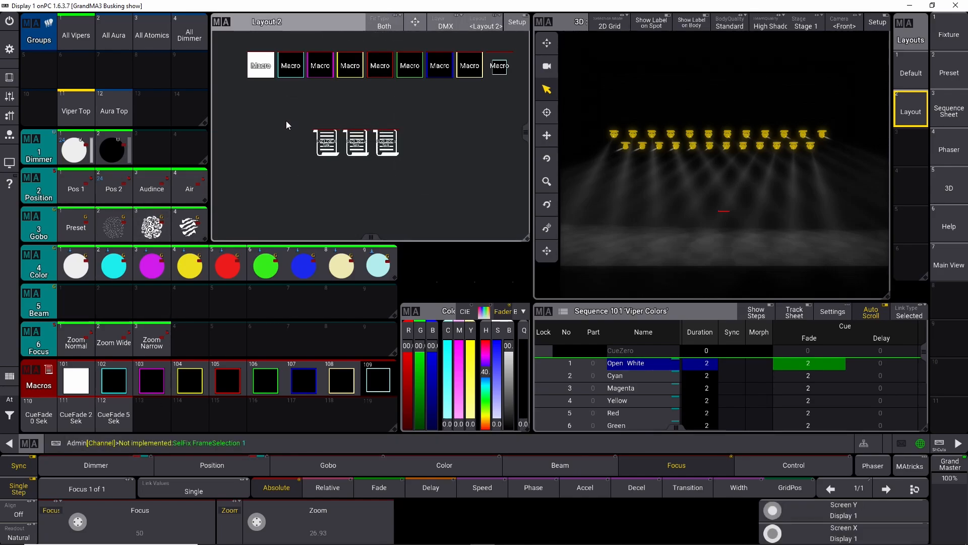
# Step: Arrange the three cue-fade macro elements in a row beneath the color macros in Layout 2
pyautogui.click(517, 22)
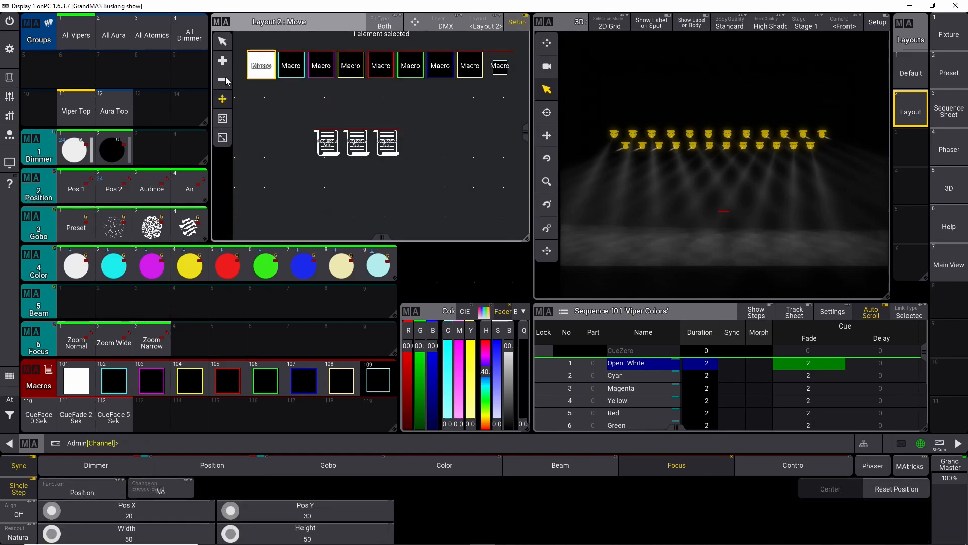
pyautogui.moveTo(328, 143); pyautogui.dragTo(268, 106)
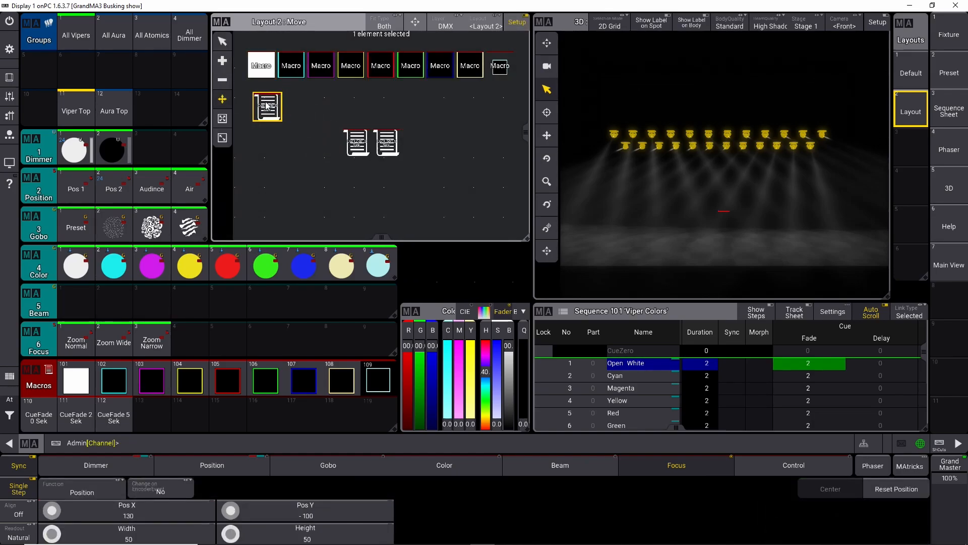
pyautogui.moveTo(359, 150); pyautogui.dragTo(297, 109)
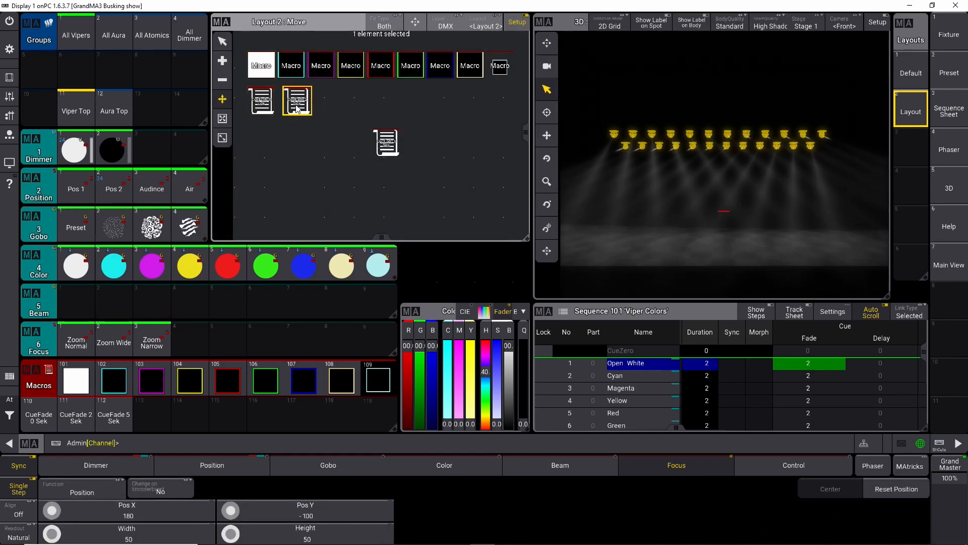
pyautogui.moveTo(389, 143); pyautogui.dragTo(324, 101)
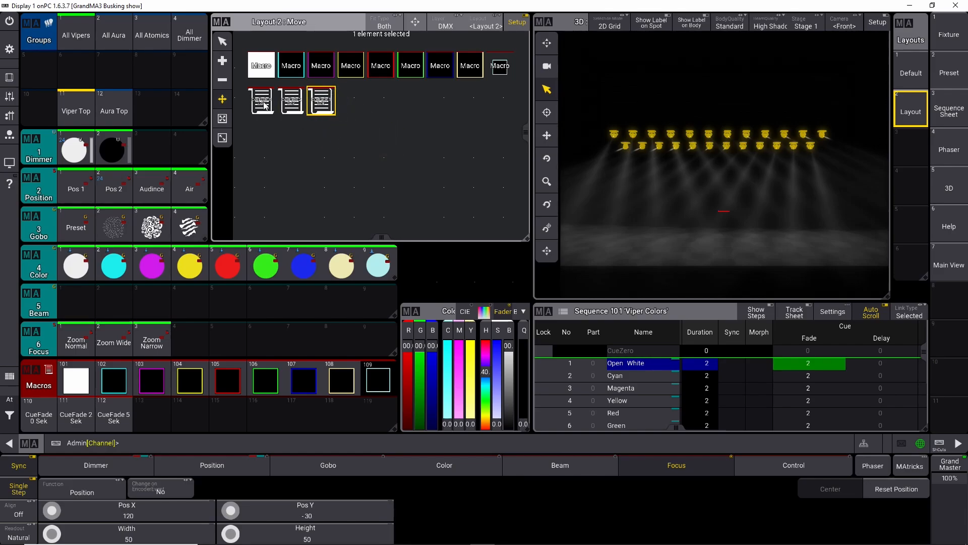
pyautogui.moveTo(250, 129); pyautogui.dragTo(352, 96)
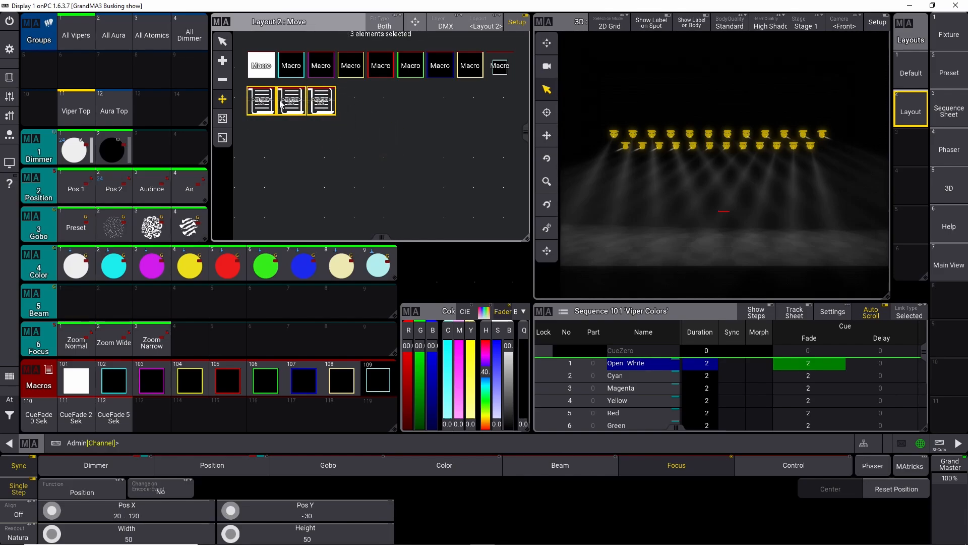
pyautogui.doubleClick(262, 99)
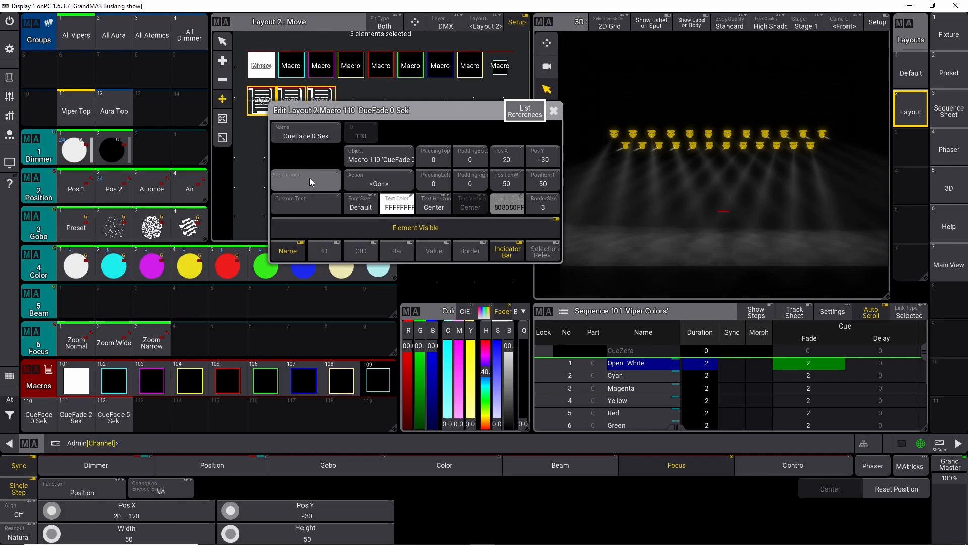
pyautogui.click(310, 178)
pyautogui.click(328, 177)
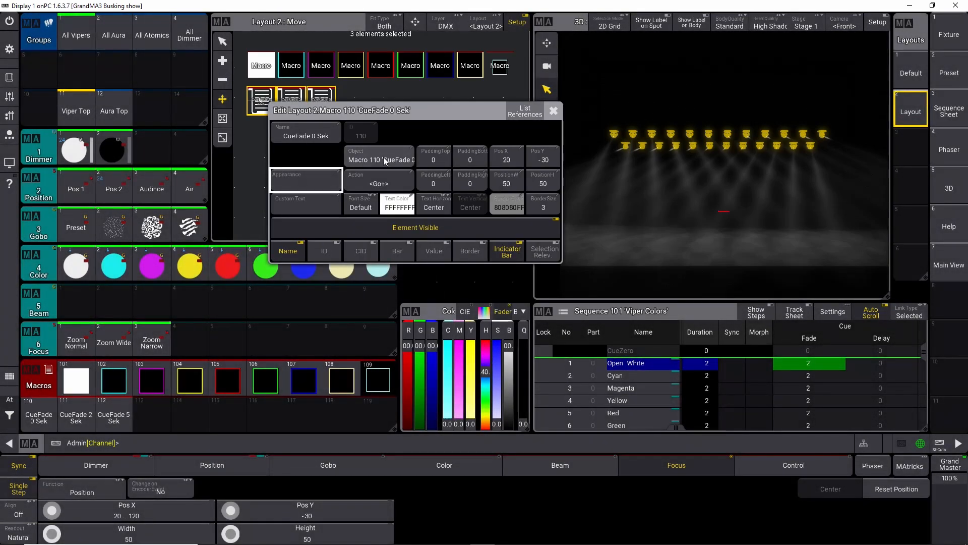
pyautogui.click(551, 114)
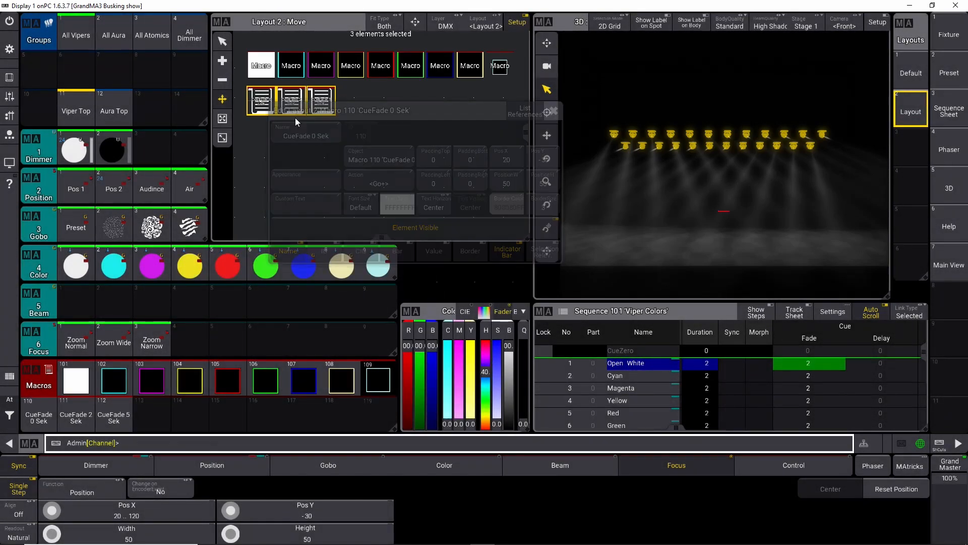
# Step: Try the Macro appearance on the CueFade 0 Sek element, then clear its appearance back to None
pyautogui.doubleClick(266, 105)
pyautogui.click(296, 187)
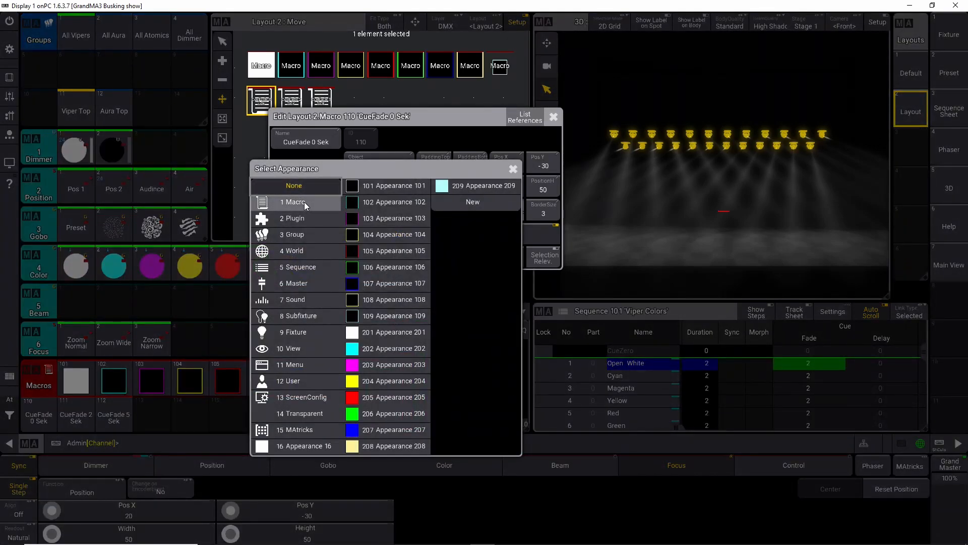
pyautogui.click(304, 201)
pyautogui.click(305, 191)
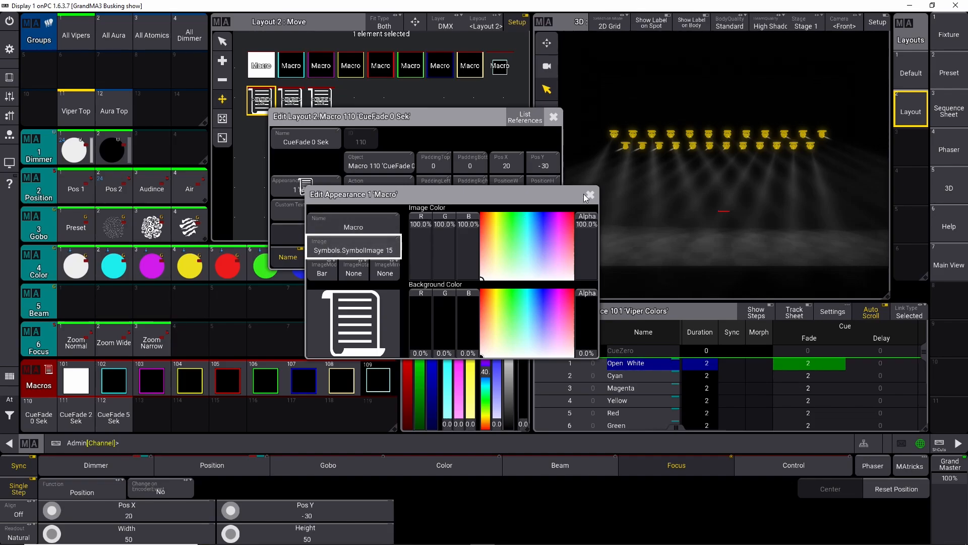
pyautogui.click(590, 195)
pyautogui.click(322, 183)
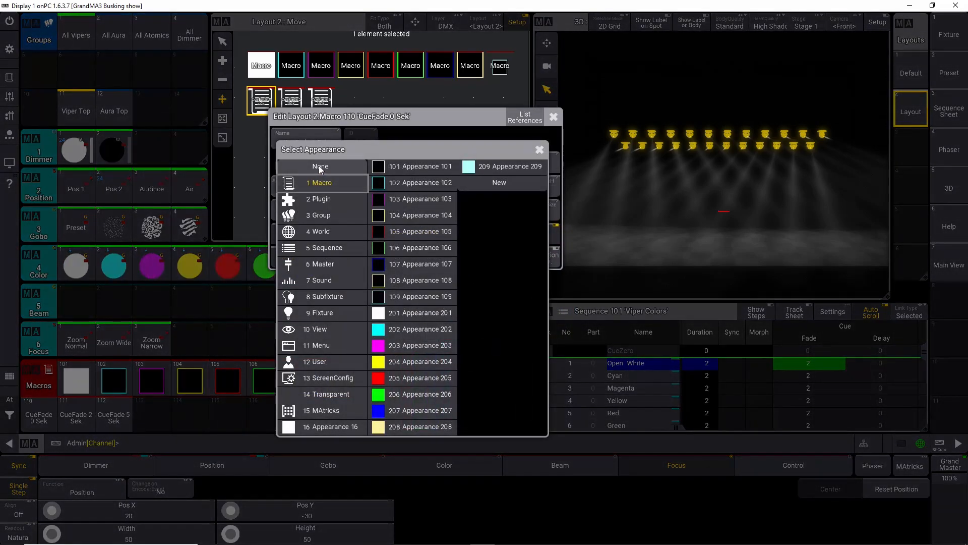
pyautogui.click(319, 166)
pyautogui.click(553, 117)
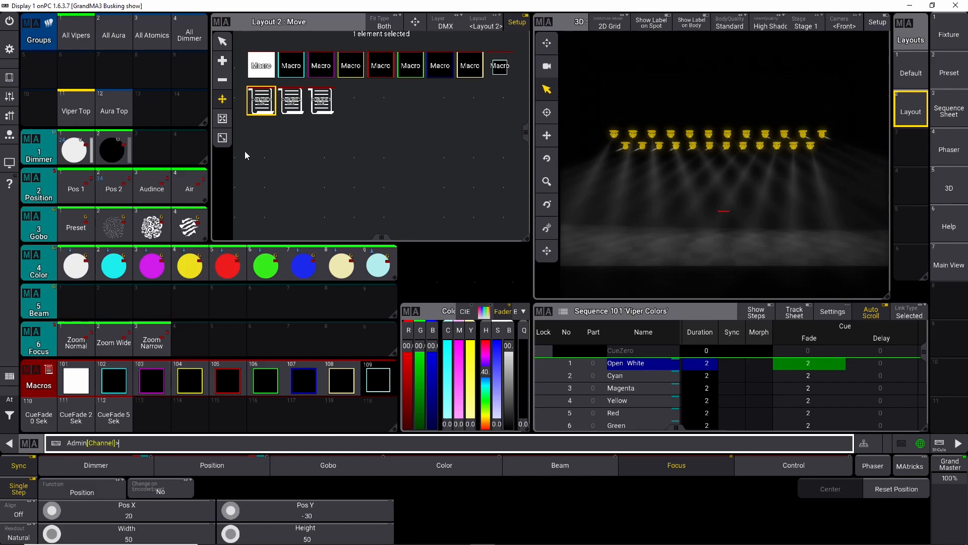
# Step: Create a new empty appearance and assign it to the CueFade 0 Sek element in Layout 2
pyautogui.scroll(2, 261, 104)
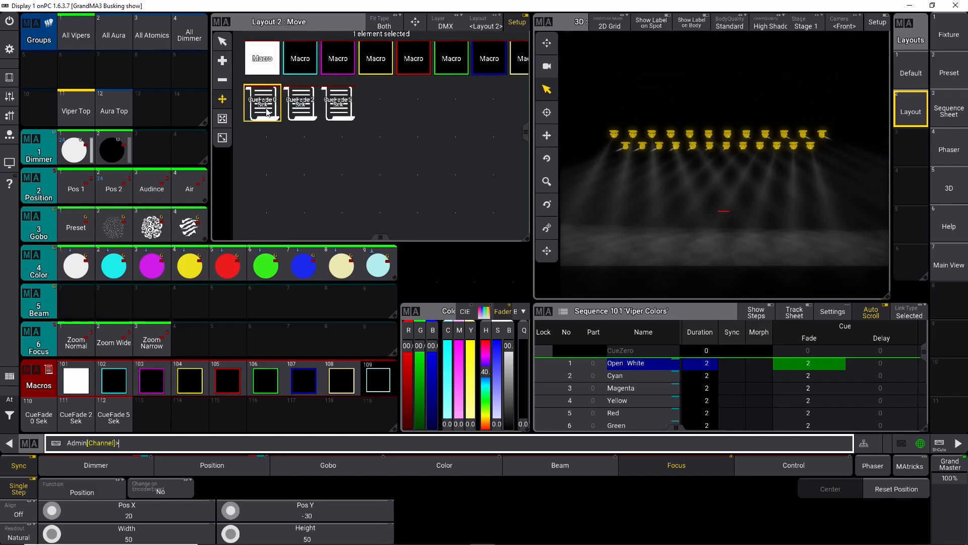
pyautogui.doubleClick(267, 112)
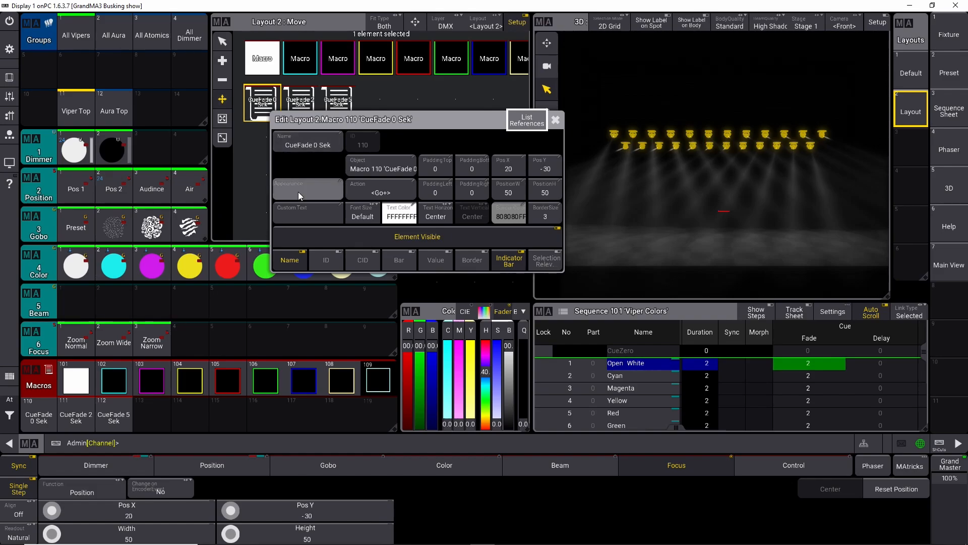
pyautogui.click(298, 192)
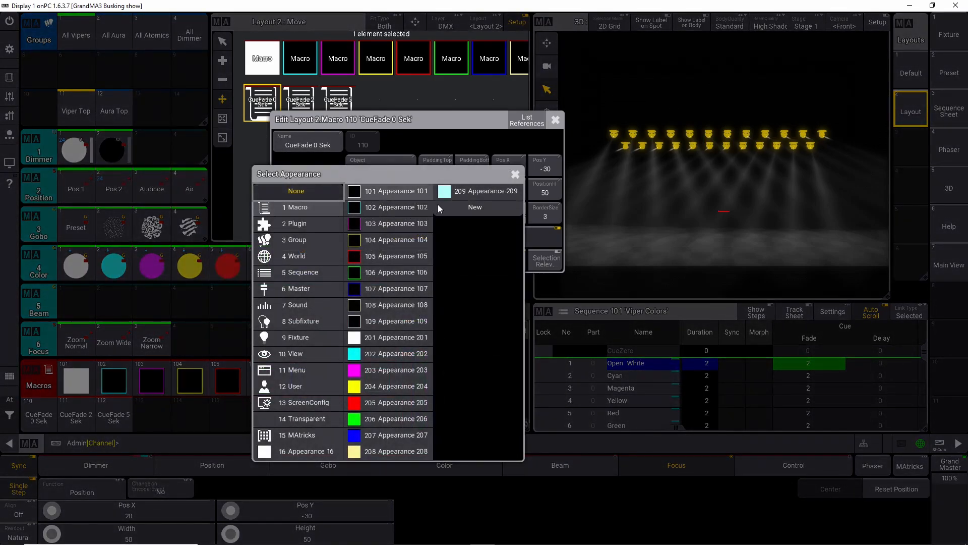
pyautogui.click(457, 206)
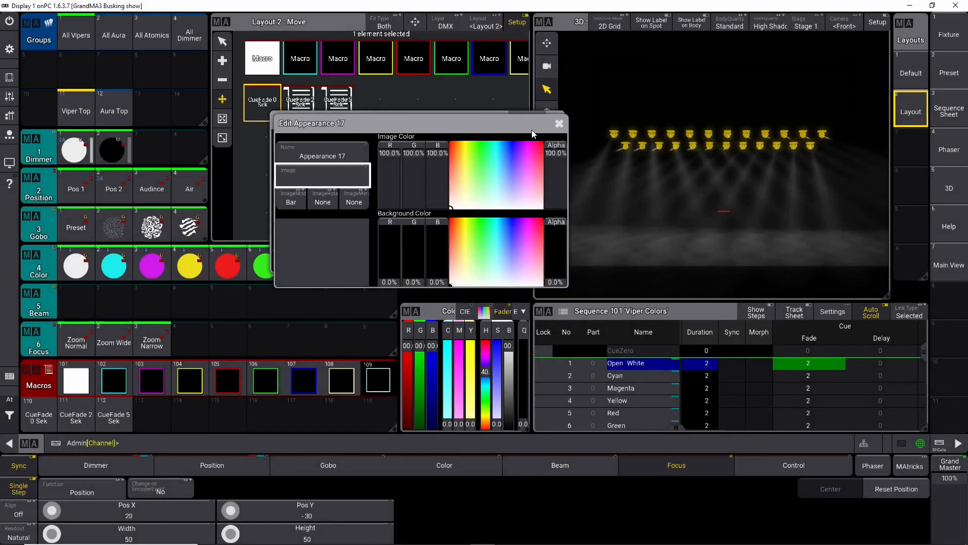
pyautogui.click(560, 125)
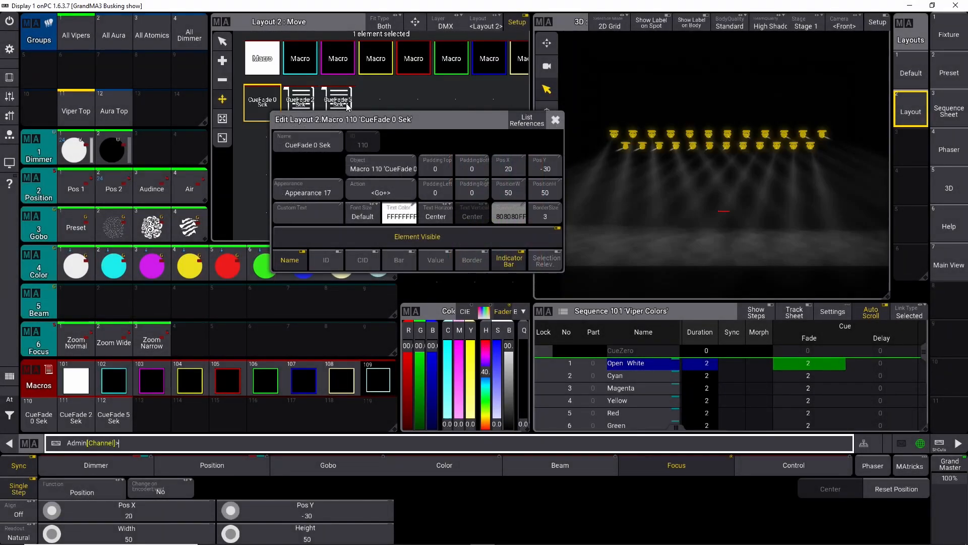
pyautogui.click(558, 121)
# Step: Assign the same new Appearance 17 to the CueFade 2 Sek and CueFade 5 Sek elements
pyautogui.doubleClick(303, 111)
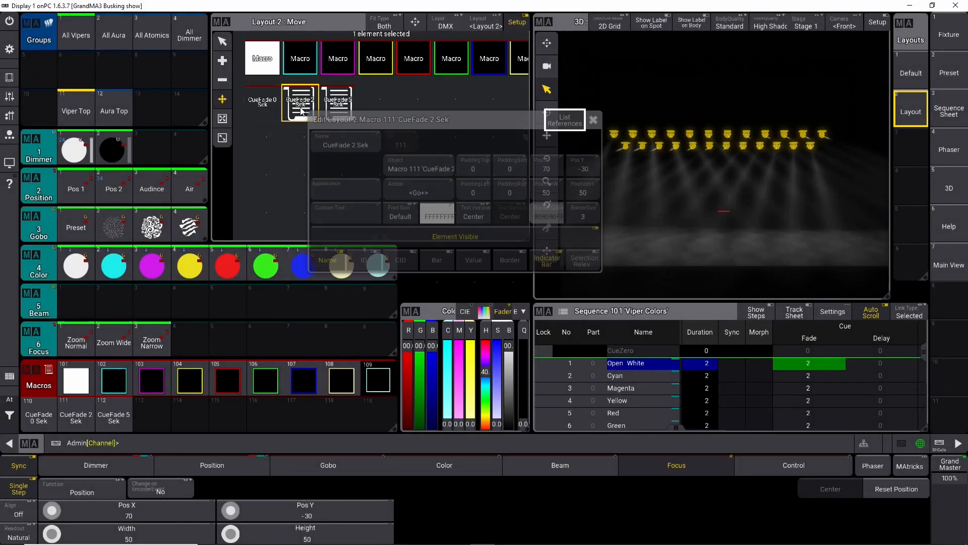
pyautogui.click(353, 189)
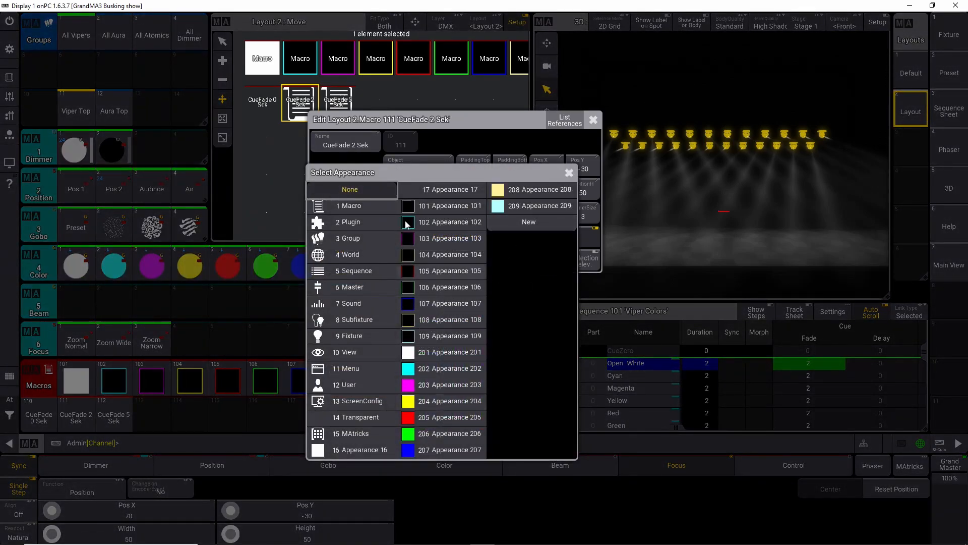
pyautogui.click(436, 190)
pyautogui.click(593, 119)
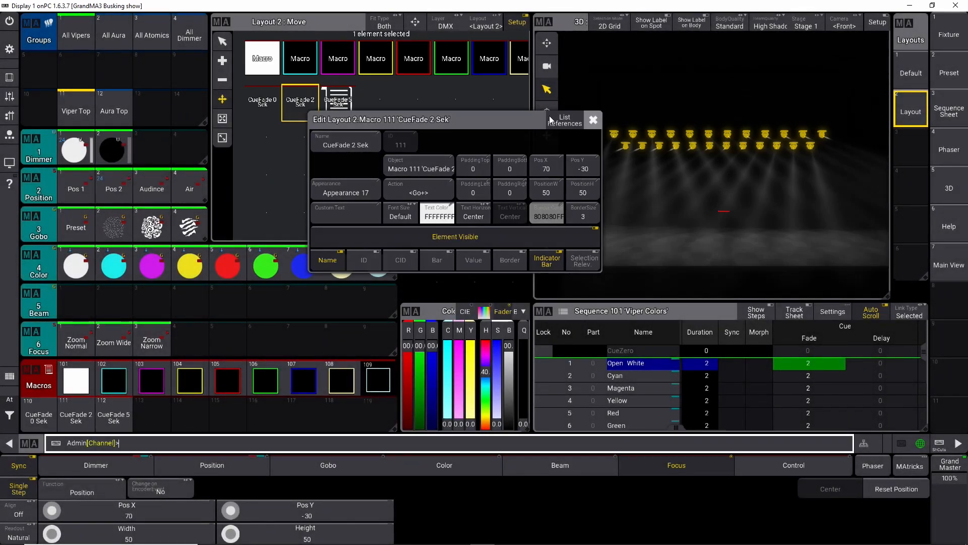
pyautogui.doubleClick(334, 107)
pyautogui.click(385, 190)
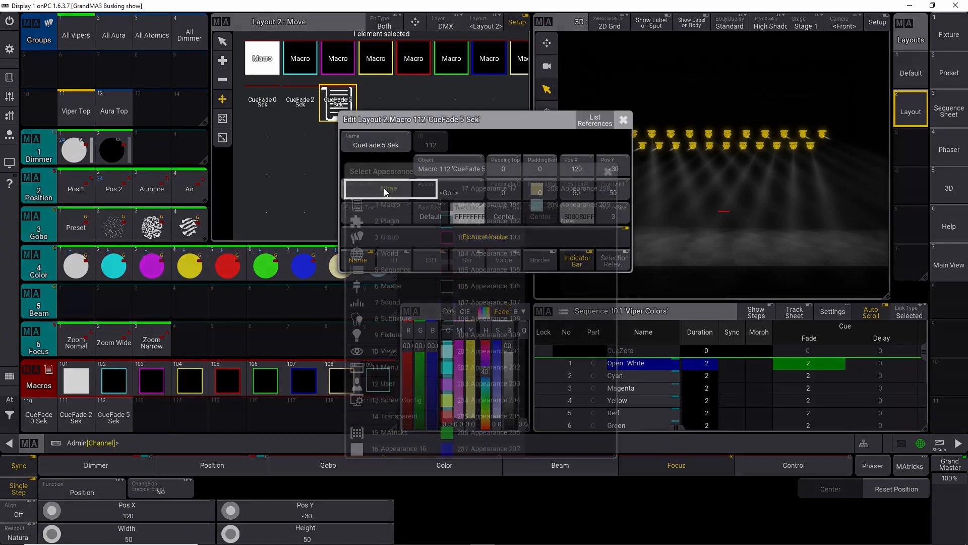
pyautogui.click(496, 191)
pyautogui.click(624, 120)
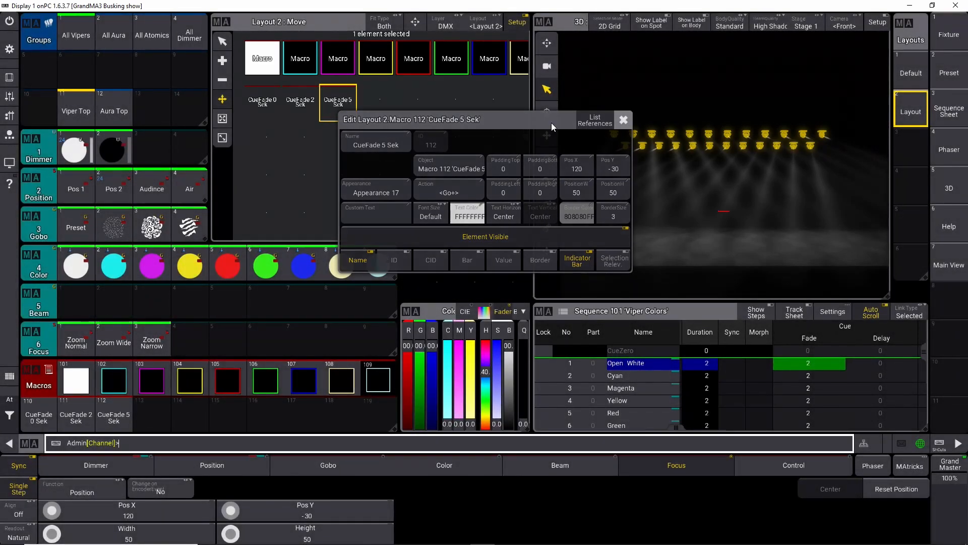
# Step: Leave layout setup and test the color macros together with the CueFade macros in Layout 2
pyautogui.click(344, 131)
pyautogui.click(516, 22)
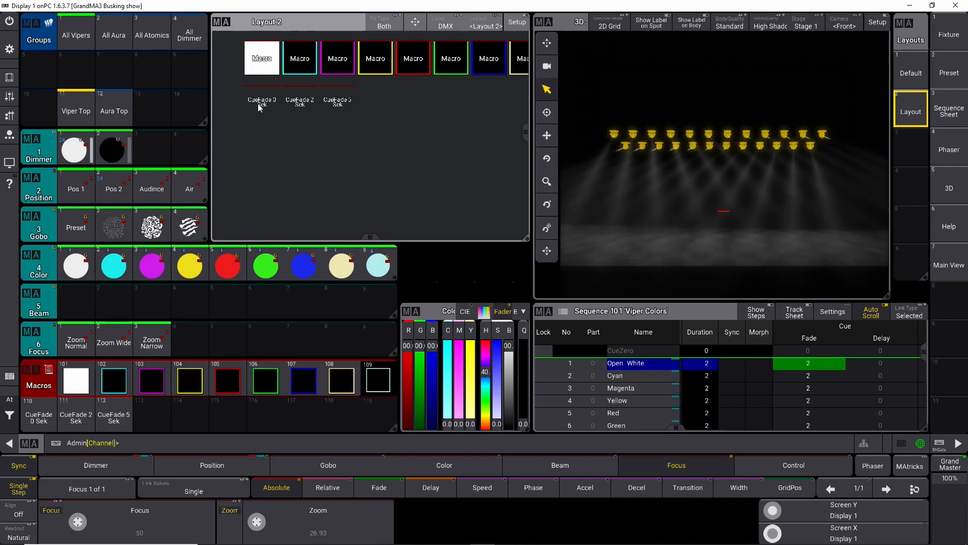
pyautogui.click(307, 61)
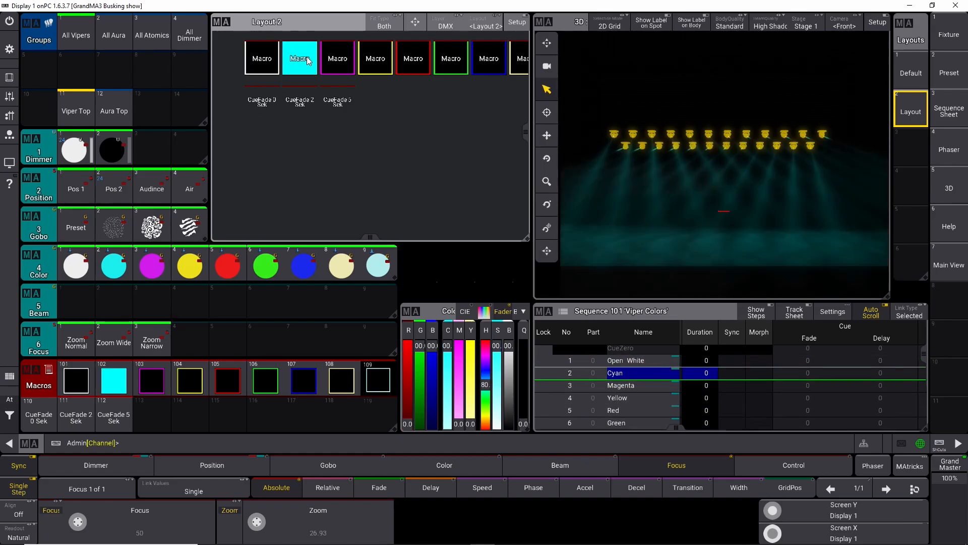
pyautogui.click(411, 64)
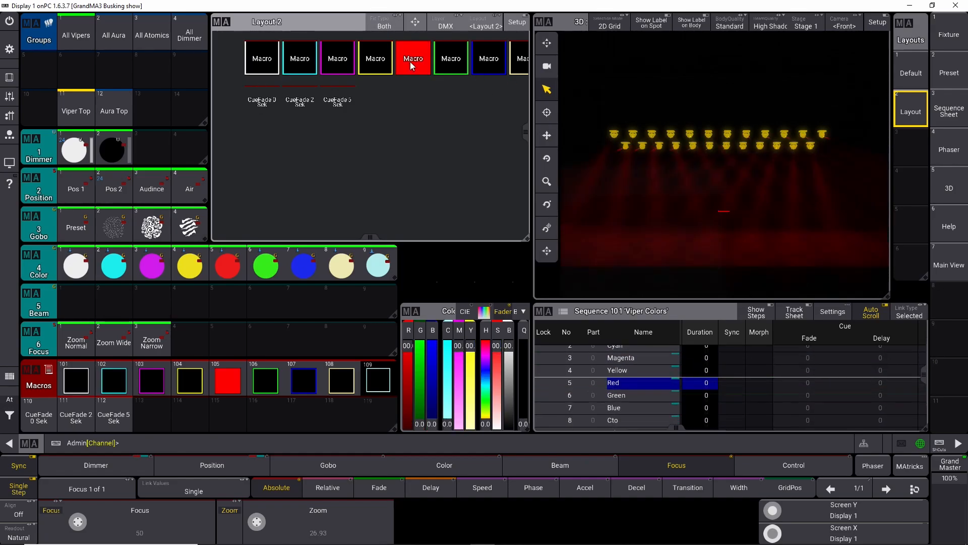
pyautogui.click(296, 105)
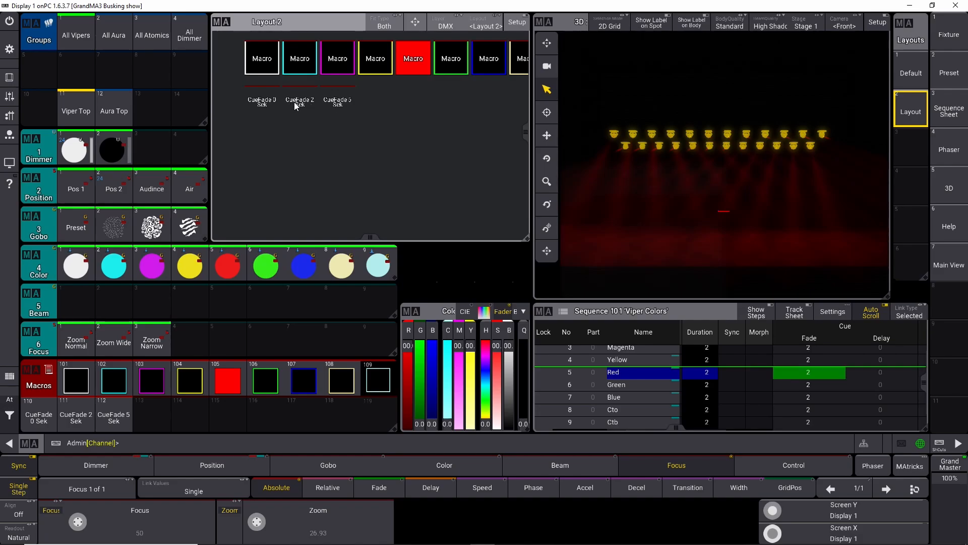
pyautogui.click(343, 60)
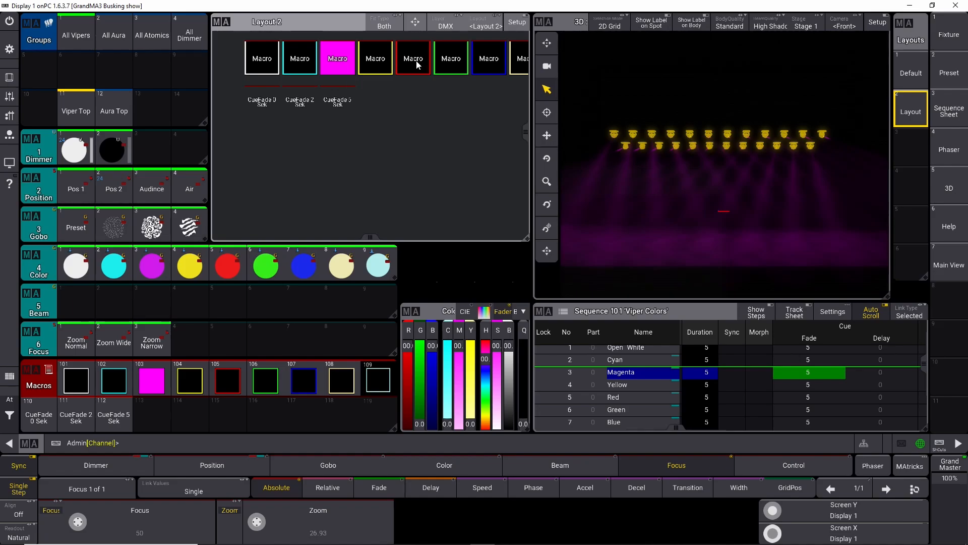
pyautogui.click(497, 69)
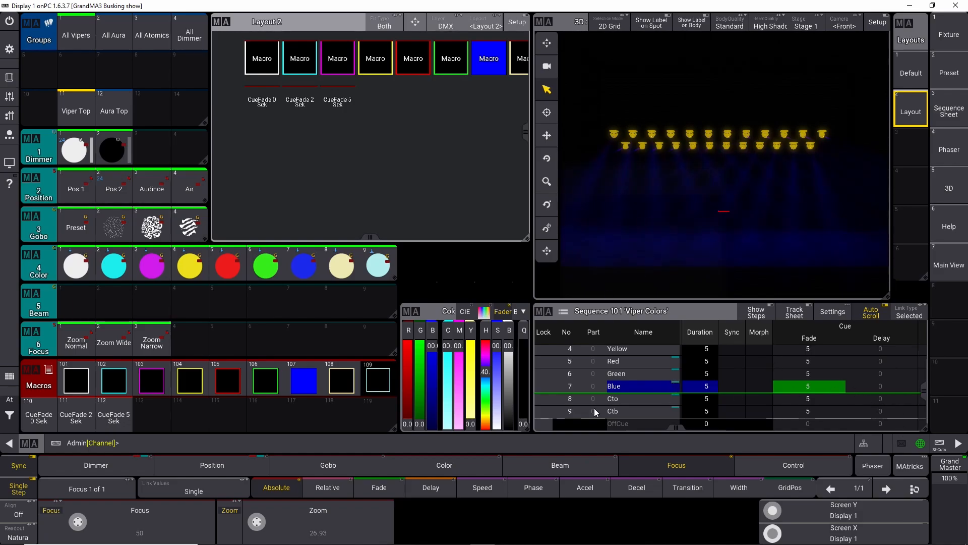
# Step: Set the cue delay of Sequence 101 cues 1 thru 9 to 2 from the command line
pyautogui.click(289, 443)
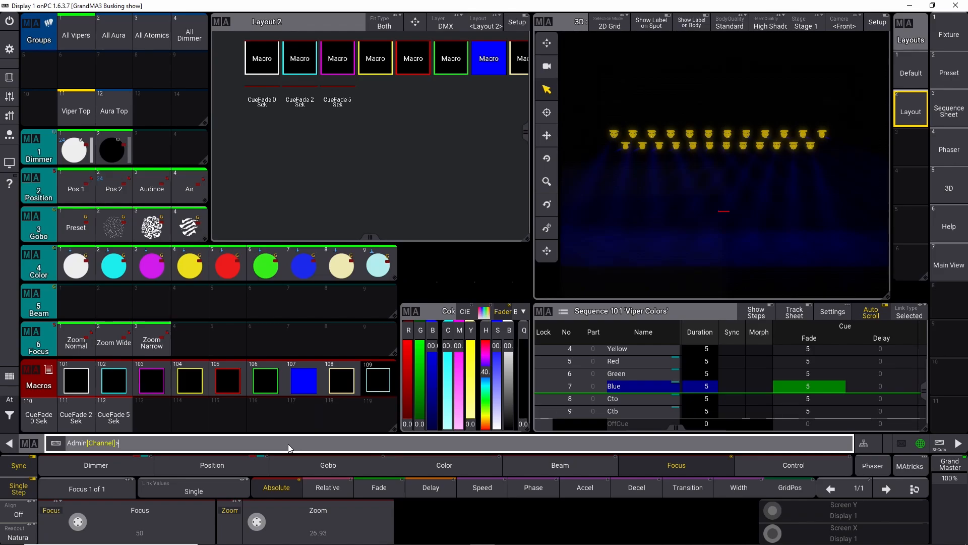
pyautogui.press('Up')
pyautogui.press('BackSpace')
pyautogui.press('BackSpace')
pyautogui.press('BackSpace')
pyautogui.press('BackSpace')
pyautogui.write('delay 2')
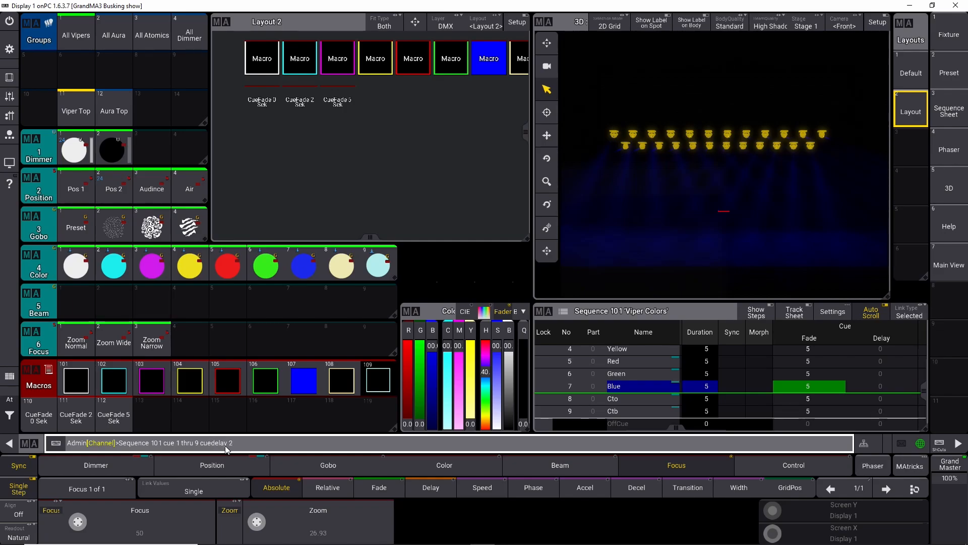
pyautogui.press('Return')
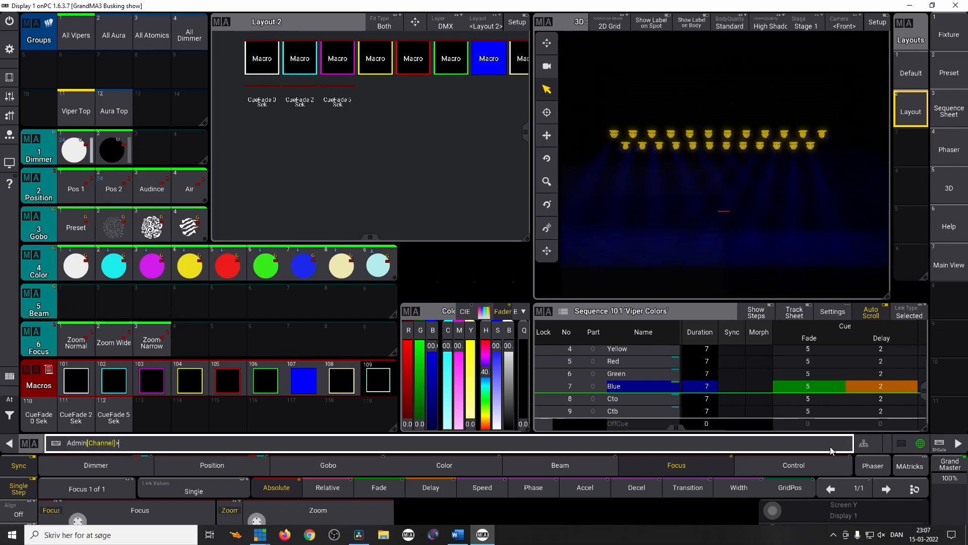
# Step: Spread the cue delay of Sequence 101 cues 1 thru 9 from 0 thru 1 from the command line
pyautogui.press('Up')
pyautogui.click(311, 444)
pyautogui.press('BackSpace')
pyautogui.write('0')
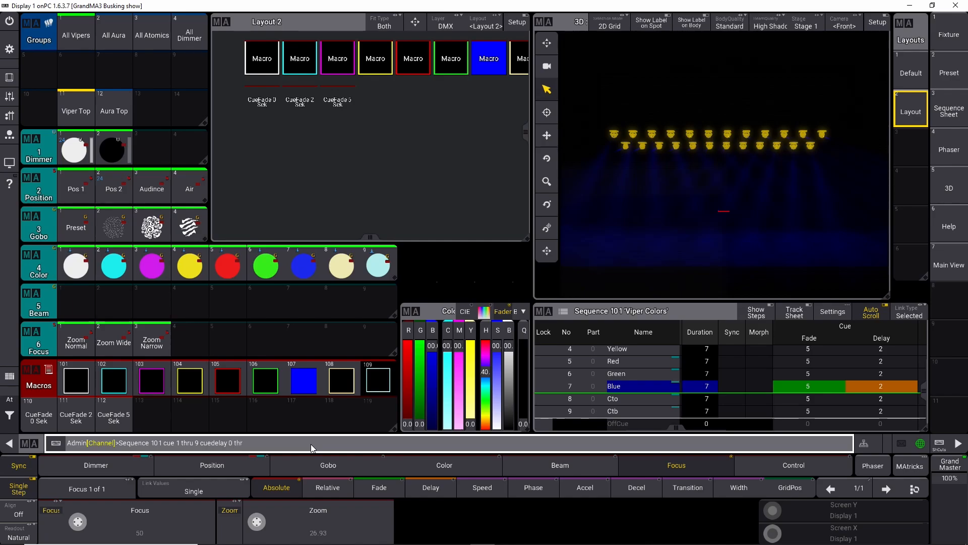
pyautogui.write(' thru 1')
pyautogui.press('Return')
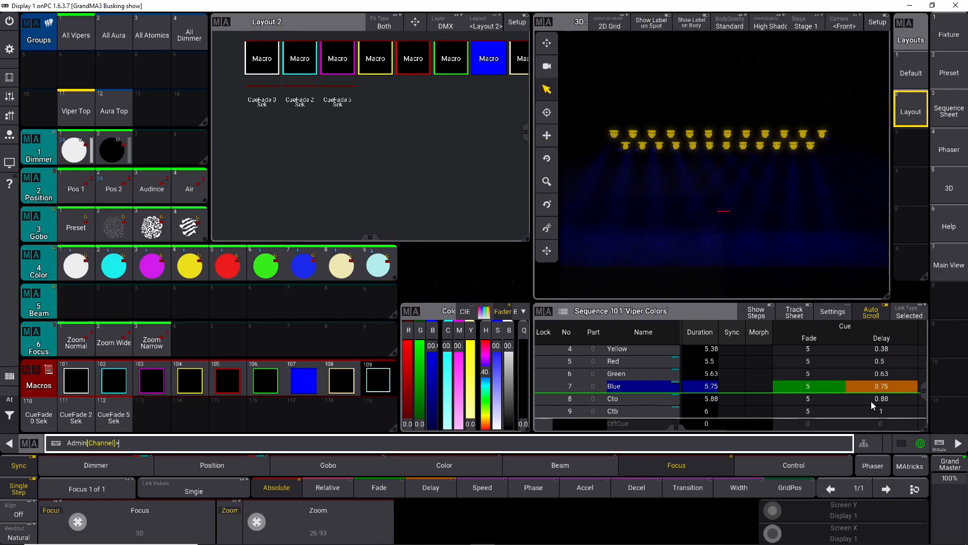
# Step: Inspect the spread delay values of the Viper Colors cues in the sequence sheet
pyautogui.scroll(2, 893, 376)
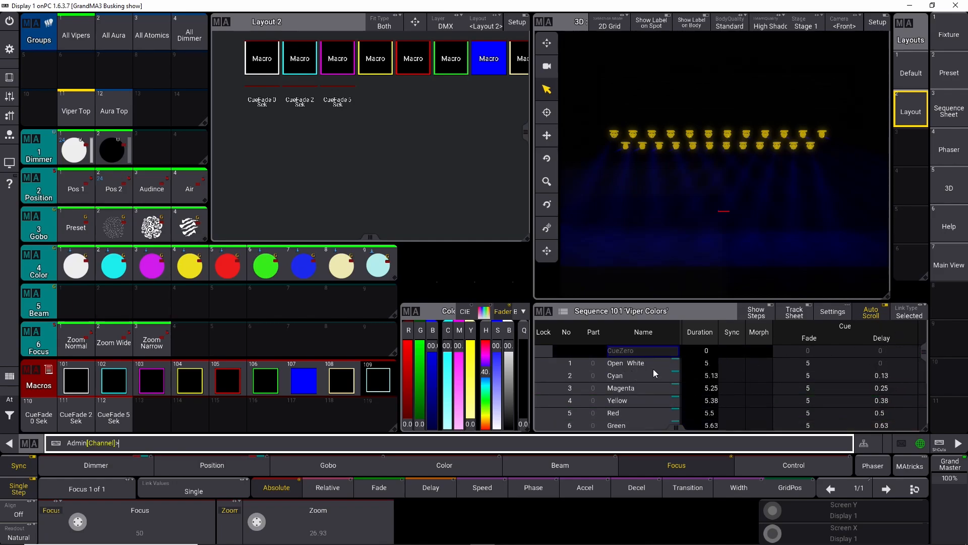
pyautogui.doubleClick(882, 363)
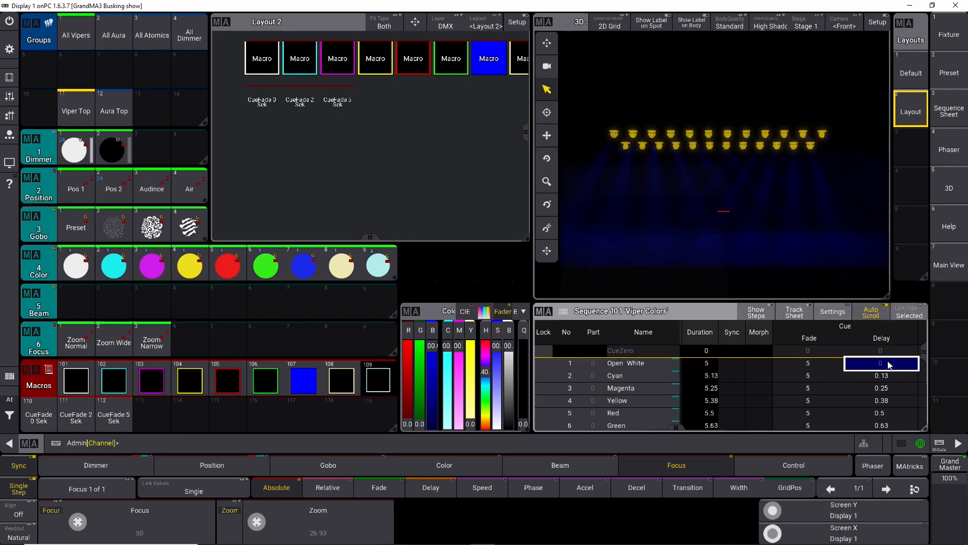
pyautogui.scroll(-1, 926, 353)
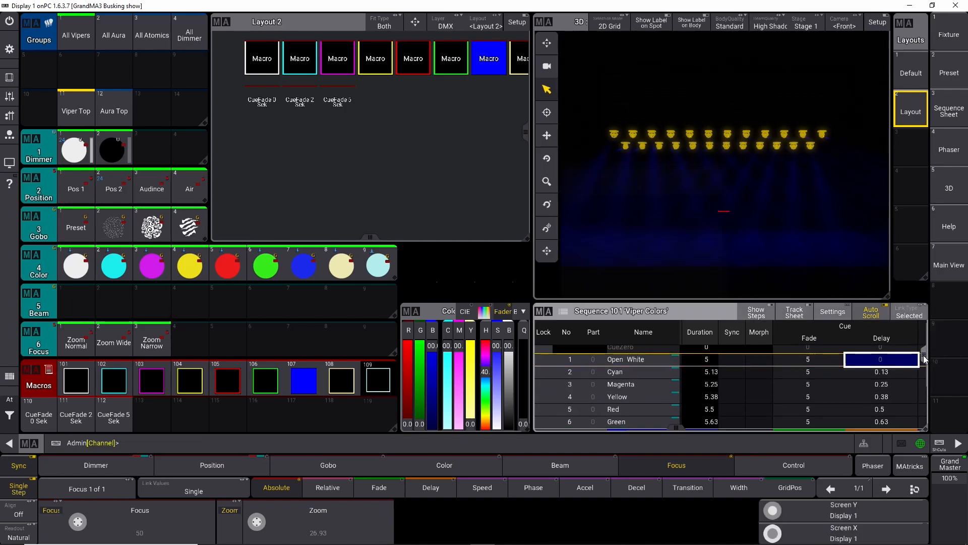
pyautogui.scroll(-2, 929, 358)
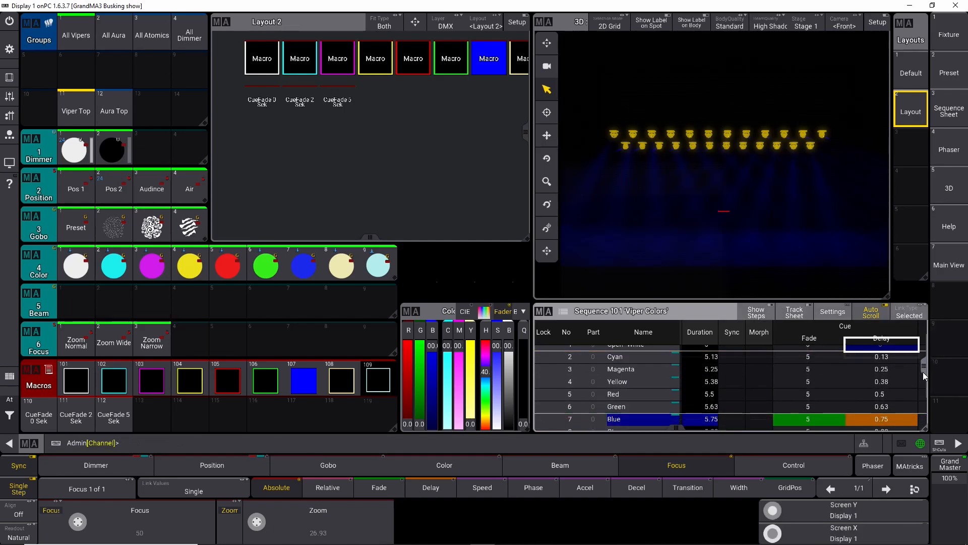
# Step: Recall the cue delay command from the command line history, edit it and run it again
pyautogui.click(265, 447)
pyautogui.press('Up')
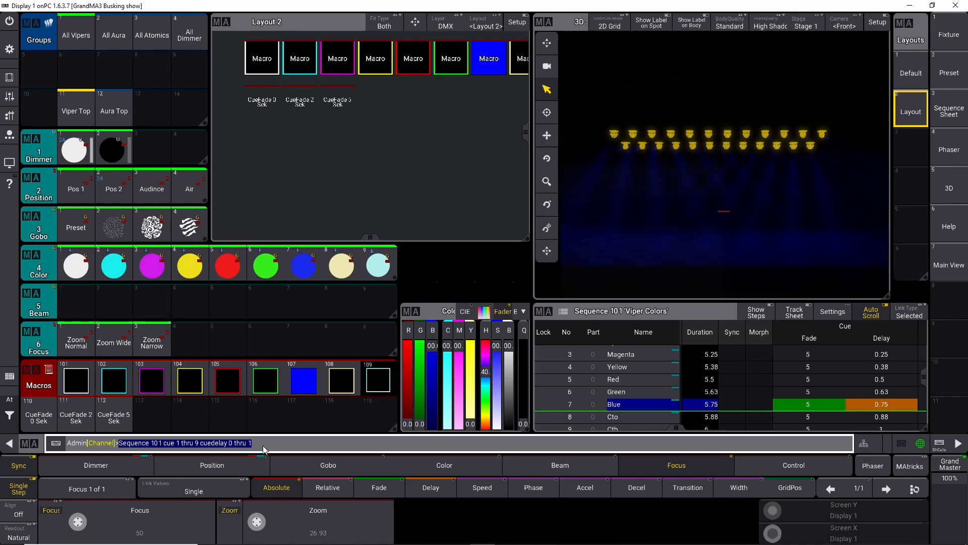
pyautogui.press('Up')
pyautogui.press('Down')
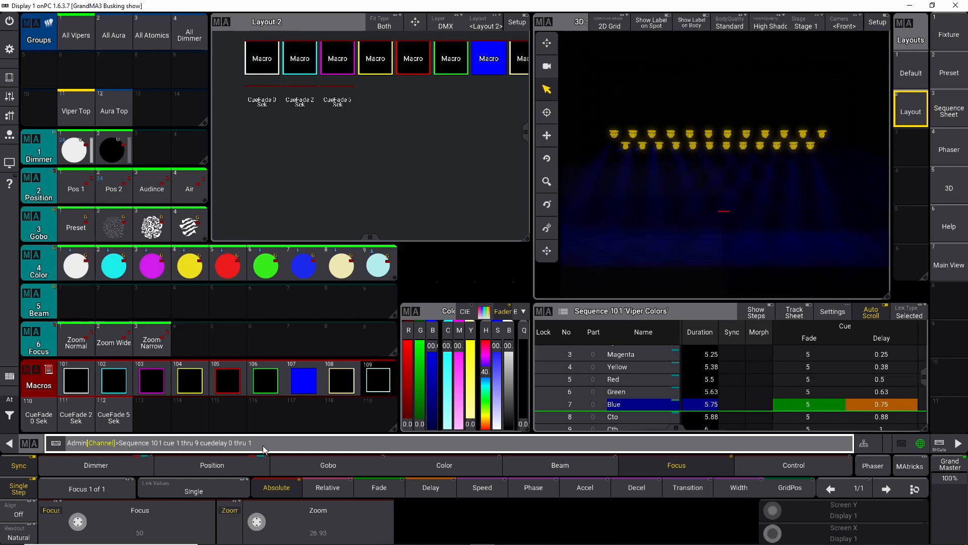
pyautogui.press('Left')
pyautogui.press('Left')
pyautogui.press('Left')
pyautogui.press('Left')
pyautogui.press('Left')
pyautogui.press('Left')
pyautogui.press('Left')
pyautogui.press('Left')
pyautogui.press('Left')
pyautogui.press('Left')
pyautogui.press('Left')
pyautogui.press('Left')
pyautogui.press('Left')
pyautogui.press('Left')
pyautogui.press('Left')
pyautogui.press('Left')
pyautogui.press('Left')
pyautogui.press('Left')
pyautogui.press('BackSpace')
pyautogui.press('BackSpace')
pyautogui.press('BackSpace')
pyautogui.press('BackSpace')
pyautogui.press('BackSpace')
pyautogui.press('BackSpace')
pyautogui.press('BackSpace')
pyautogui.press('Return')
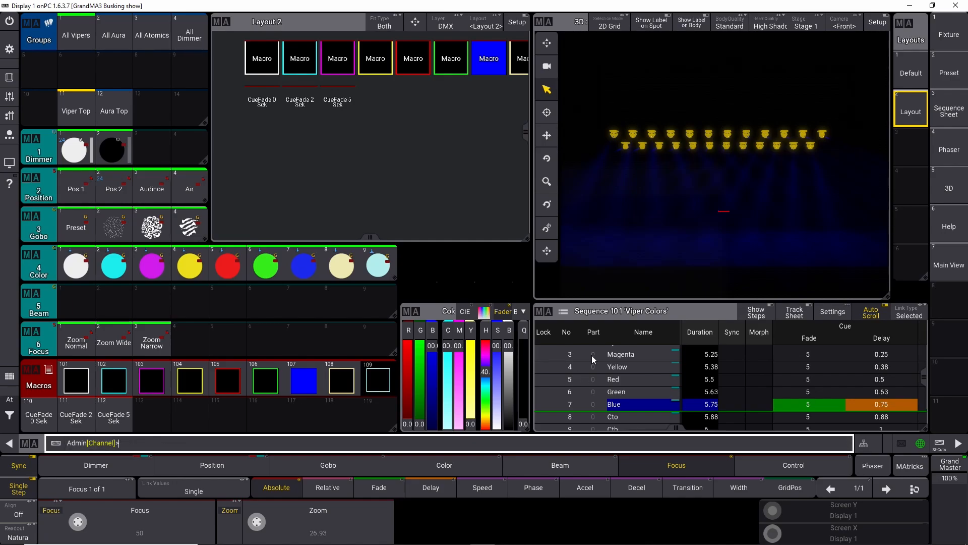
pyautogui.scroll(2, 592, 356)
pyautogui.click(895, 364)
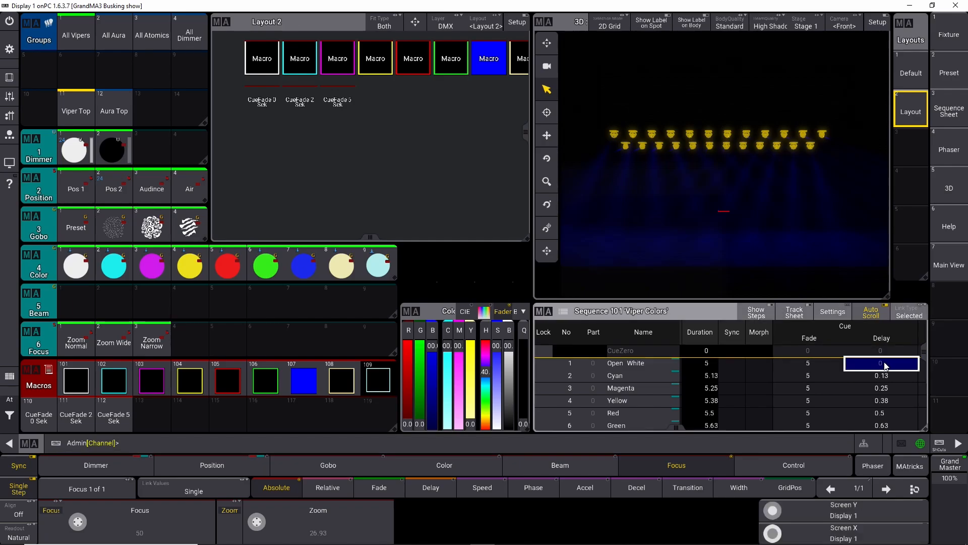
pyautogui.click(167, 443)
pyautogui.press('Up')
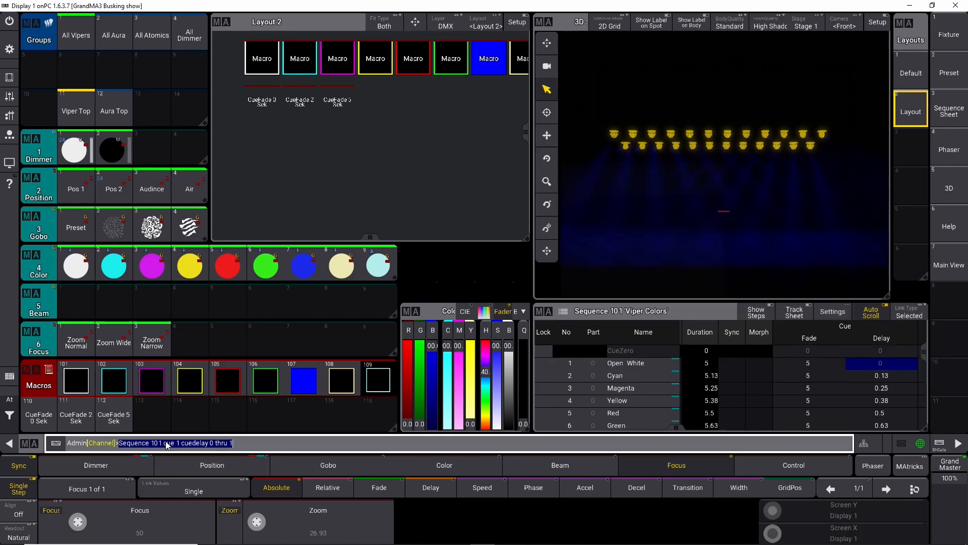
pyautogui.press('BackSpace')
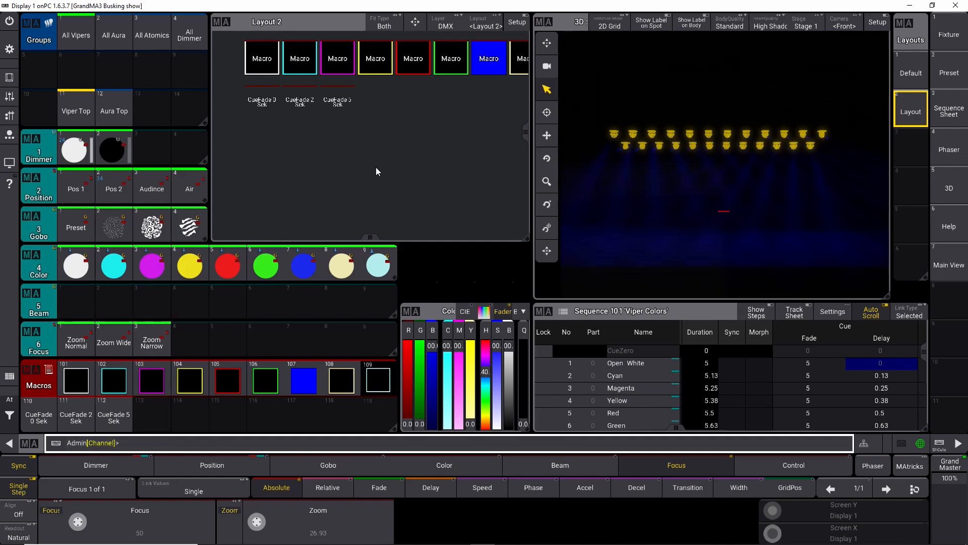
pyautogui.scroll(-3, 364, 151)
pyautogui.moveTo(414, 144); pyautogui.dragTo(359, 147)
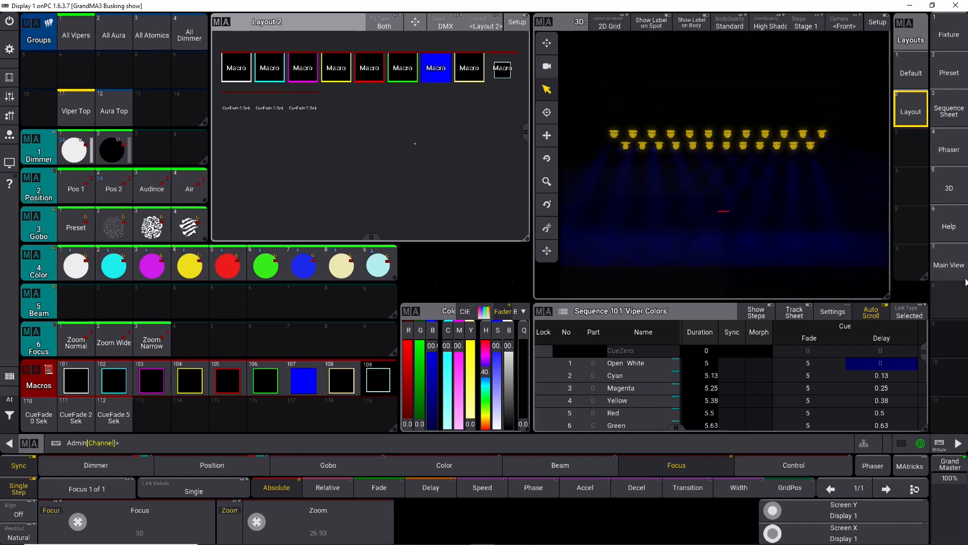
# Step: Store the current screen arrangement to the Main View view button
pyautogui.click(949, 264)
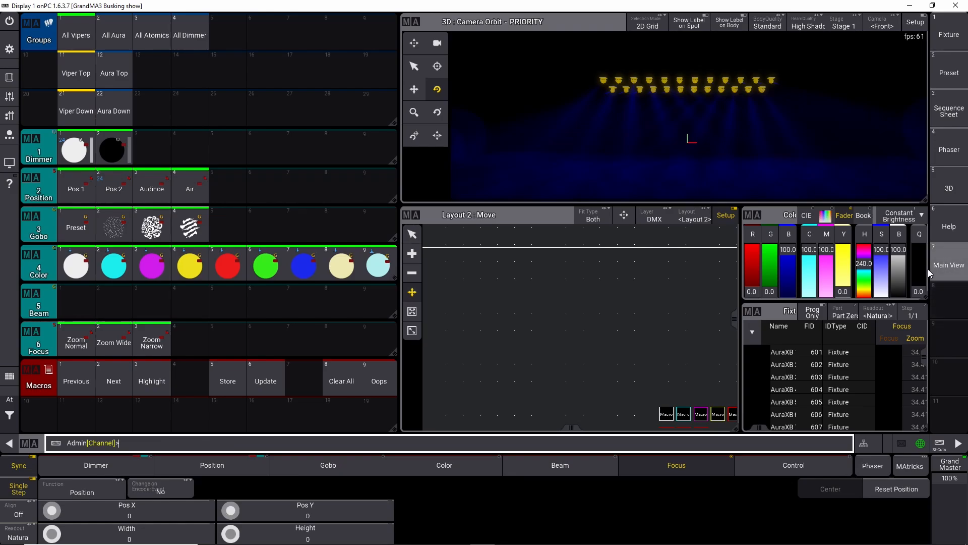
pyautogui.click(379, 380)
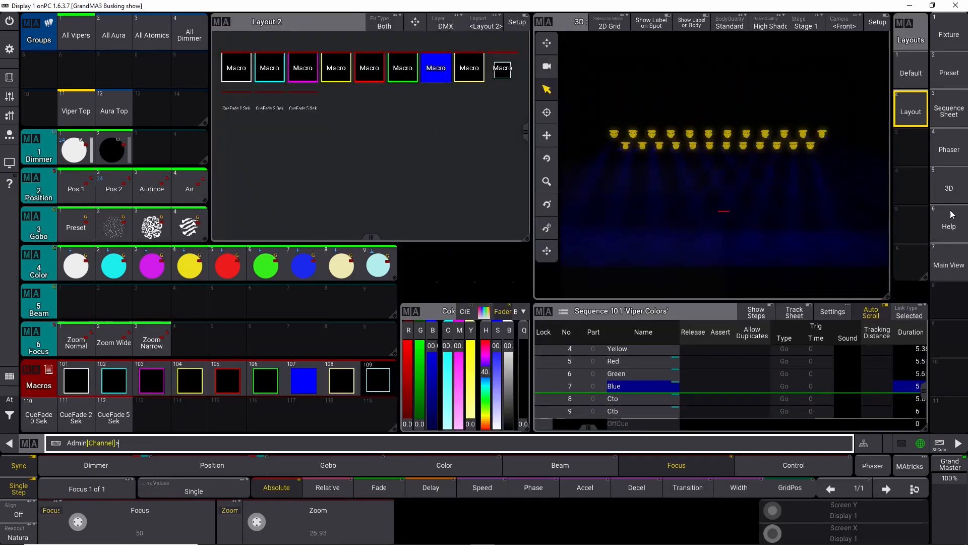
pyautogui.click(940, 444)
pyautogui.press('s')
pyautogui.click(958, 272)
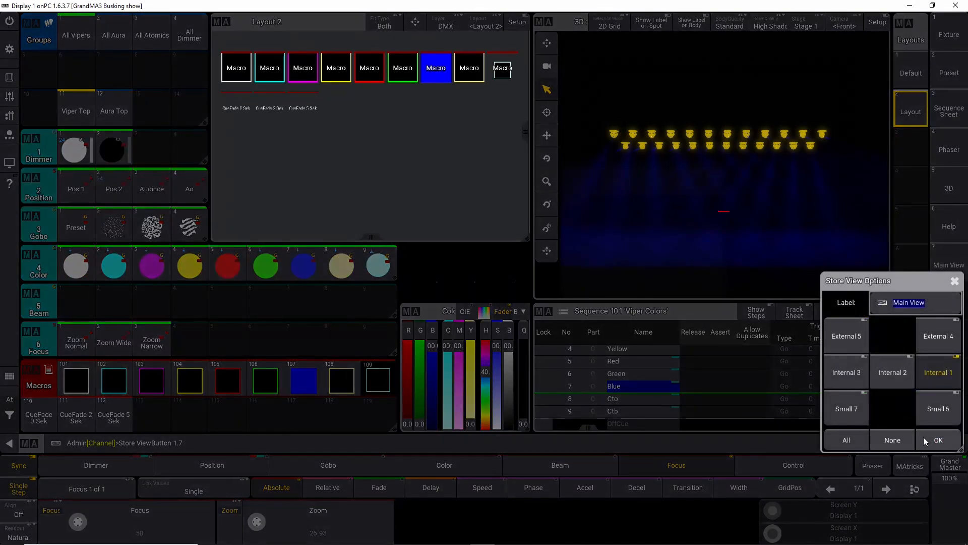
pyautogui.click(926, 440)
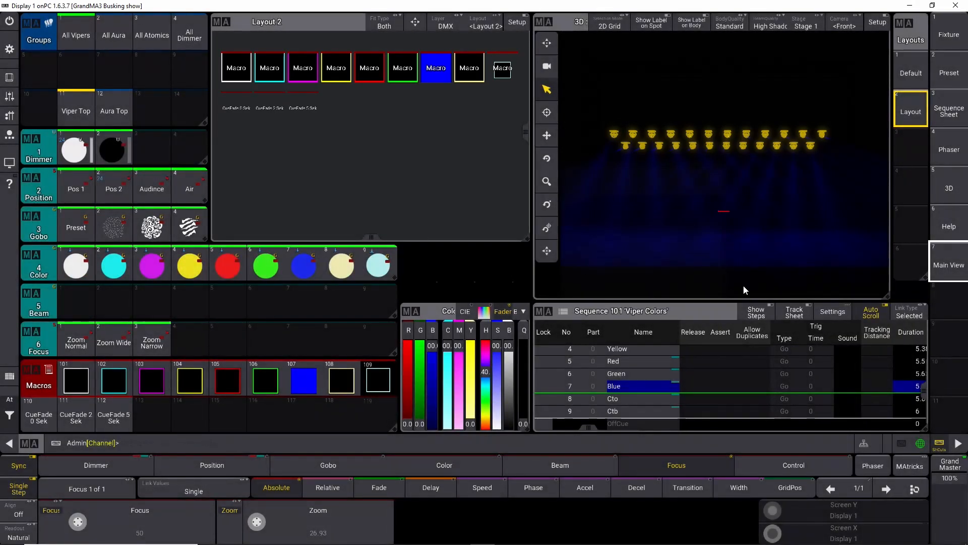
pyautogui.click(9, 49)
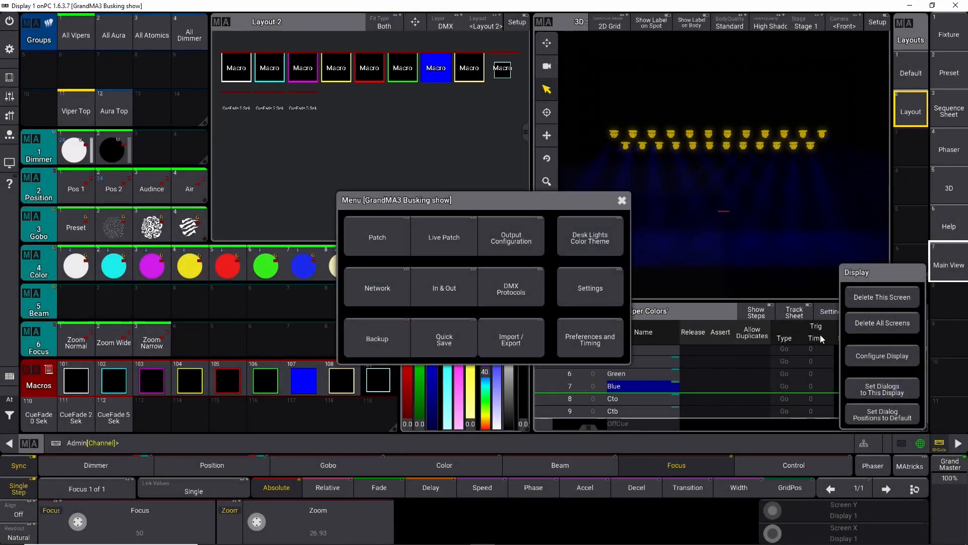
pyautogui.click(882, 355)
pyautogui.click(556, 206)
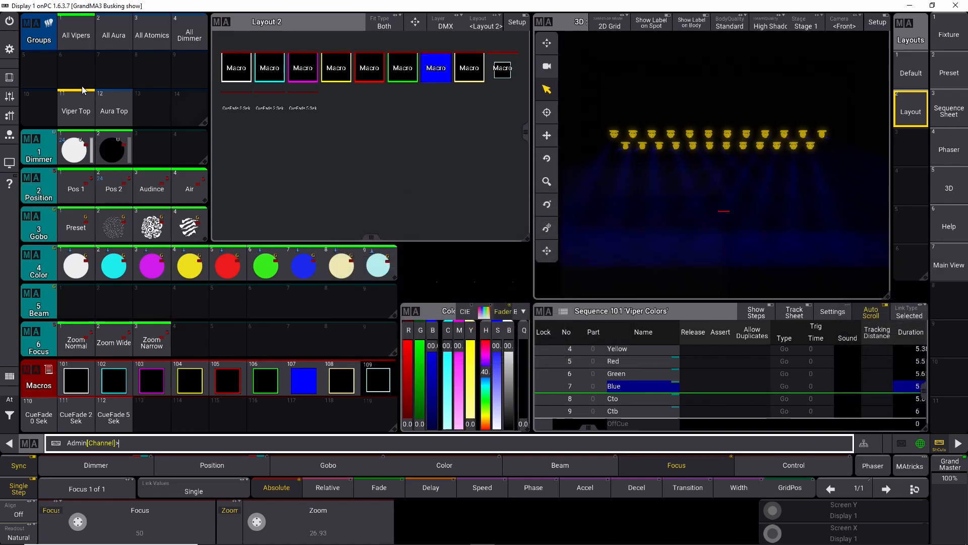
# Step: Delete this screen's windows and open a full-screen Layout View window showing Layout 2
pyautogui.click(10, 49)
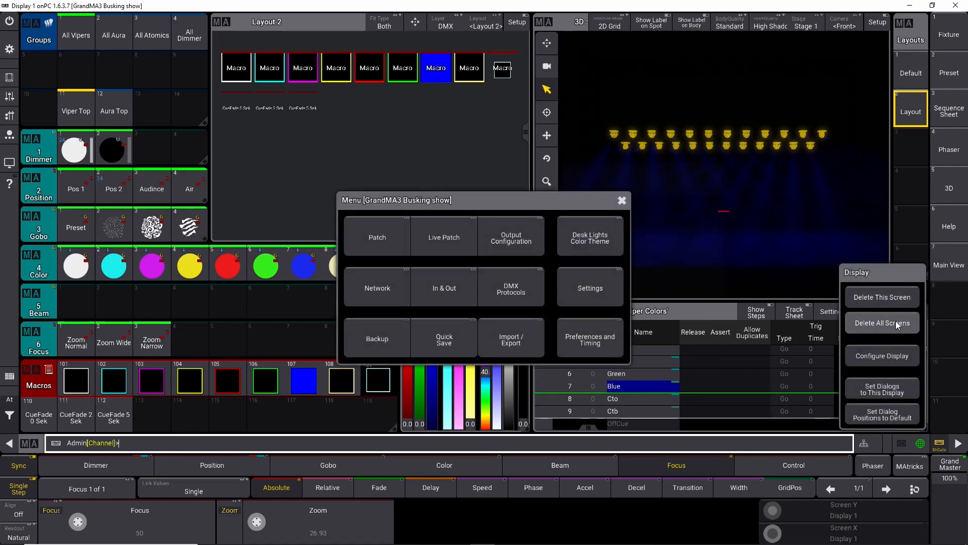
pyautogui.click(883, 297)
pyautogui.click(34, 33)
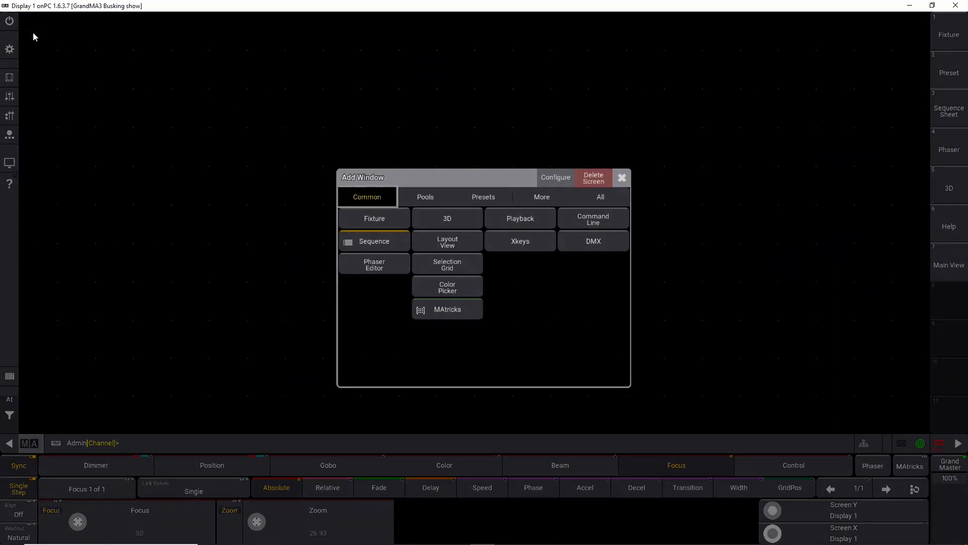
pyautogui.click(470, 239)
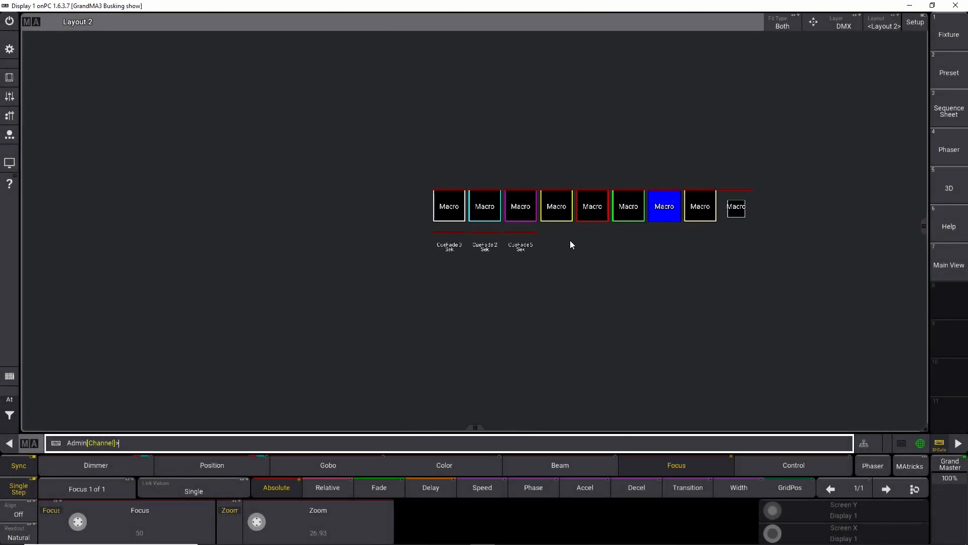
pyautogui.moveTo(643, 254); pyautogui.dragTo(277, 129)
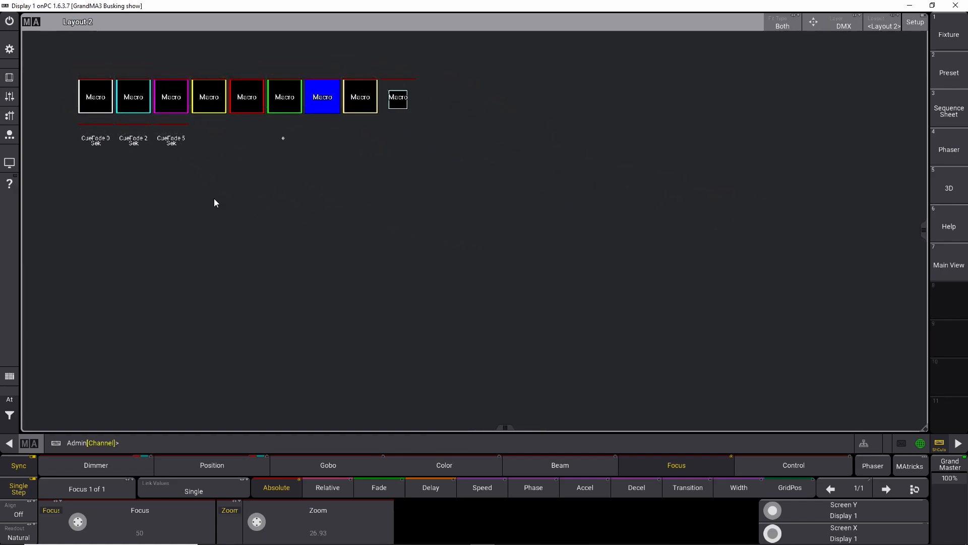
pyautogui.moveTo(260, 204)
pyautogui.mouseDown()
pyautogui.moveTo(307, 277)
pyautogui.moveTo(330, 284)
pyautogui.moveTo(297, 207)
pyautogui.moveTo(275, 198)
pyautogui.mouseUp()
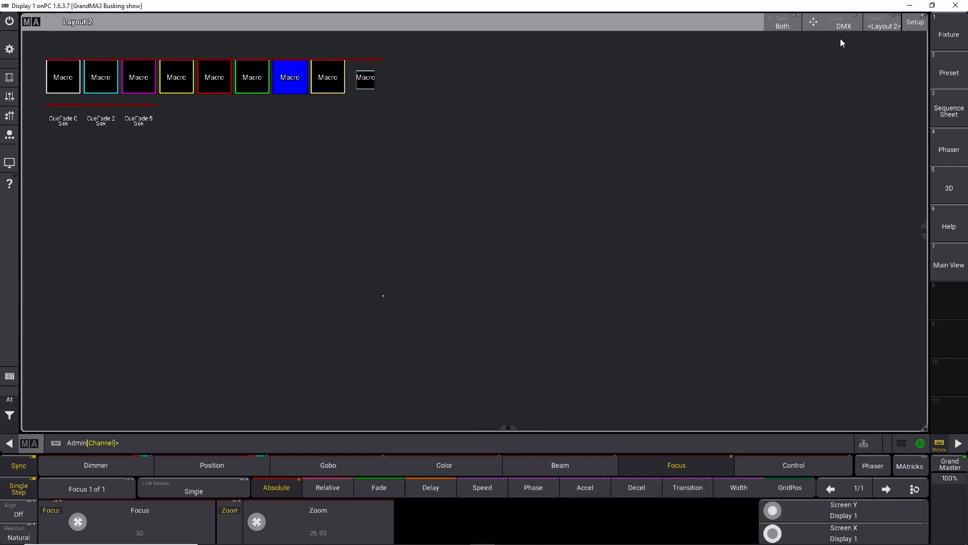
# Step: Try replacing the Layout View window with a Playback window, then delete it
pyautogui.click(34, 23)
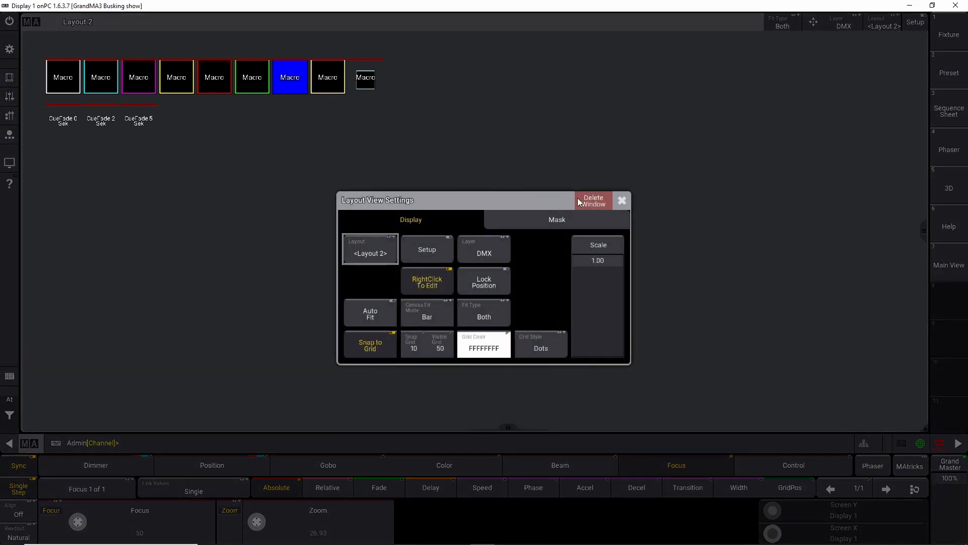
pyautogui.click(576, 202)
pyautogui.click(32, 26)
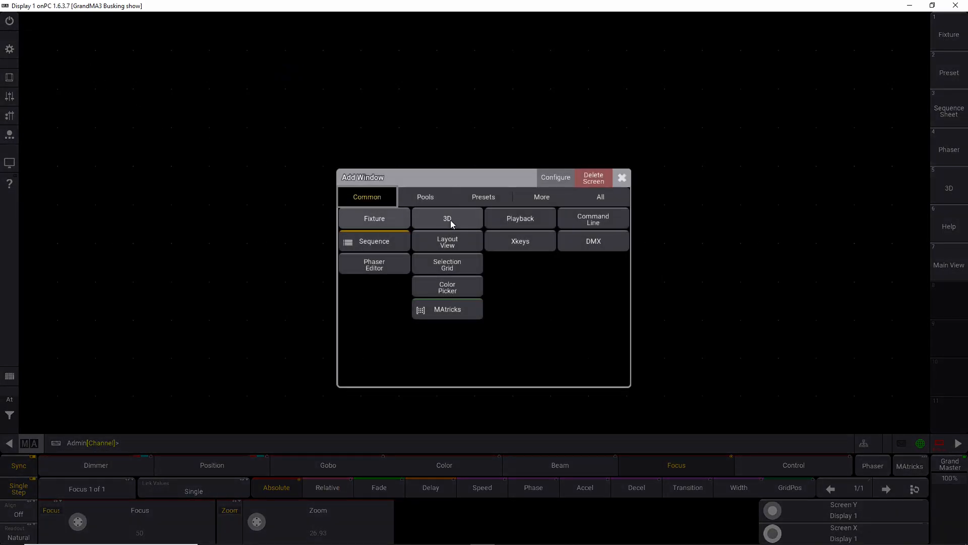
pyautogui.click(502, 223)
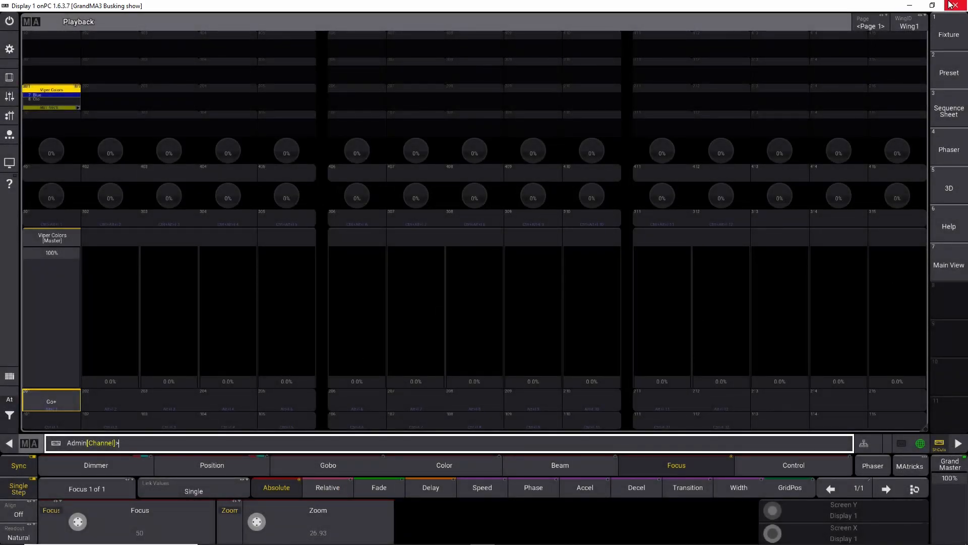
pyautogui.click(31, 26)
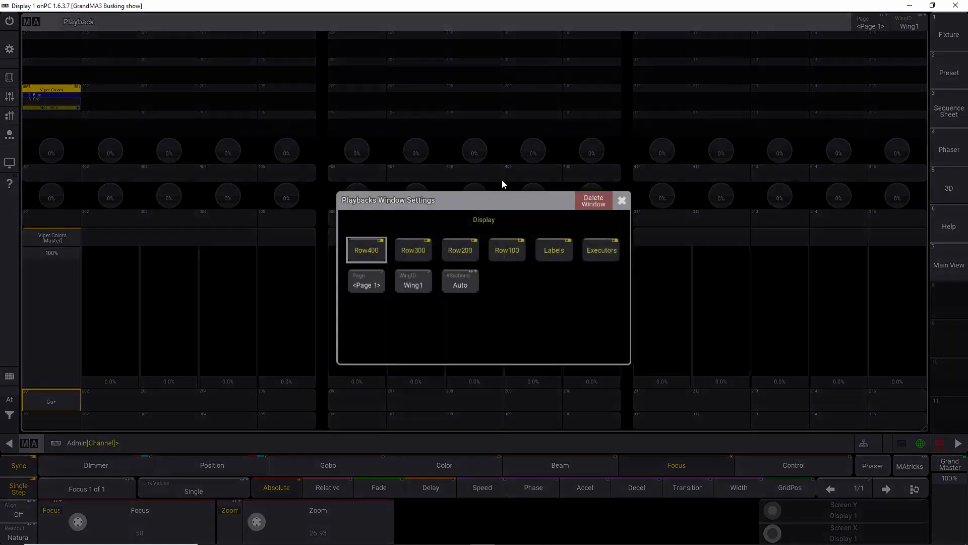
pyautogui.click(593, 198)
# Step: Add a full-screen Layout View window again and pan the Layout 2 elements toward the upper left
pyautogui.click(19, 29)
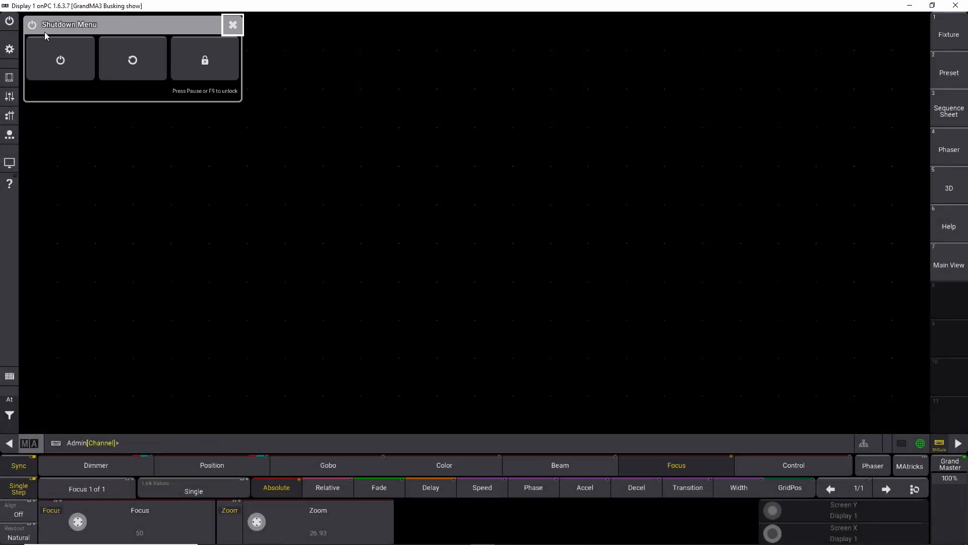
pyautogui.click(135, 158)
pyautogui.click(38, 28)
pyautogui.click(37, 29)
pyautogui.click(29, 28)
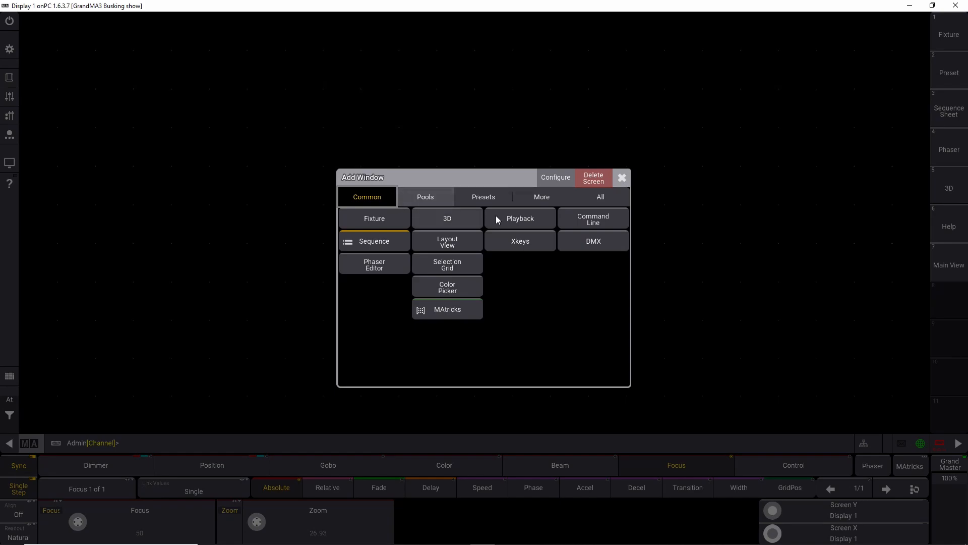
pyautogui.click(477, 238)
pyautogui.scroll(5, 571, 244)
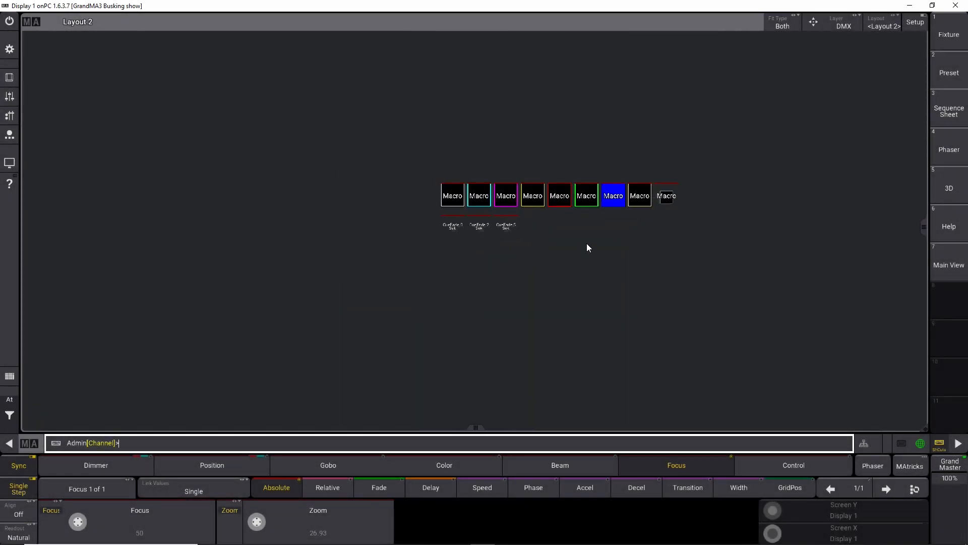
pyautogui.moveTo(573, 235); pyautogui.dragTo(334, 181)
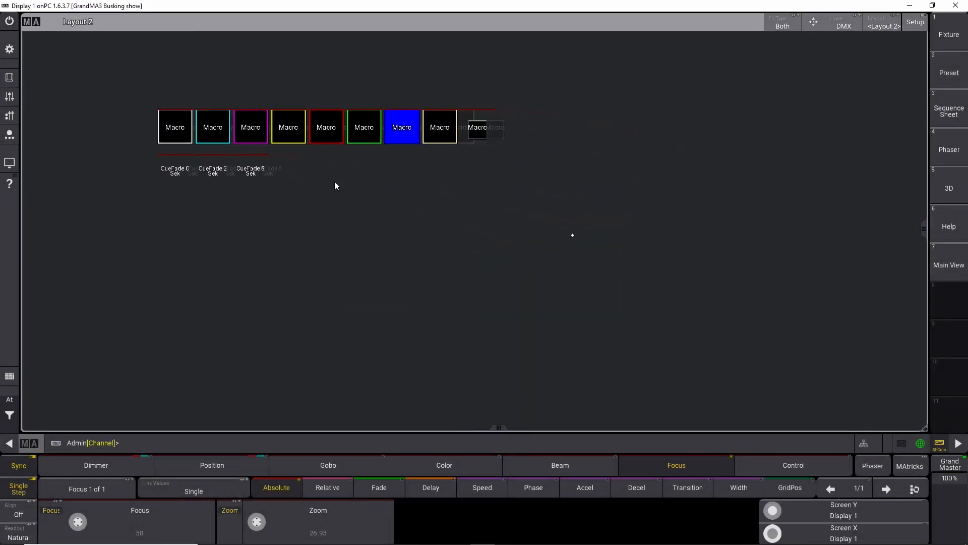
# Step: Assign Sequence 101 Viper Colors to Layout 2 as an element and trigger it twice
pyautogui.click(150, 446)
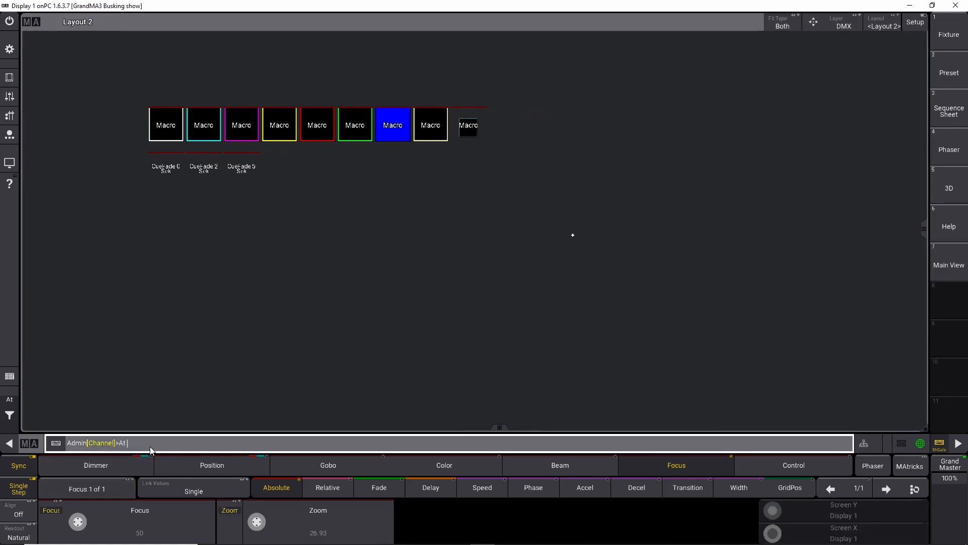
pyautogui.press('Escape')
pyautogui.write('assign sequence 101')
pyautogui.click(217, 273)
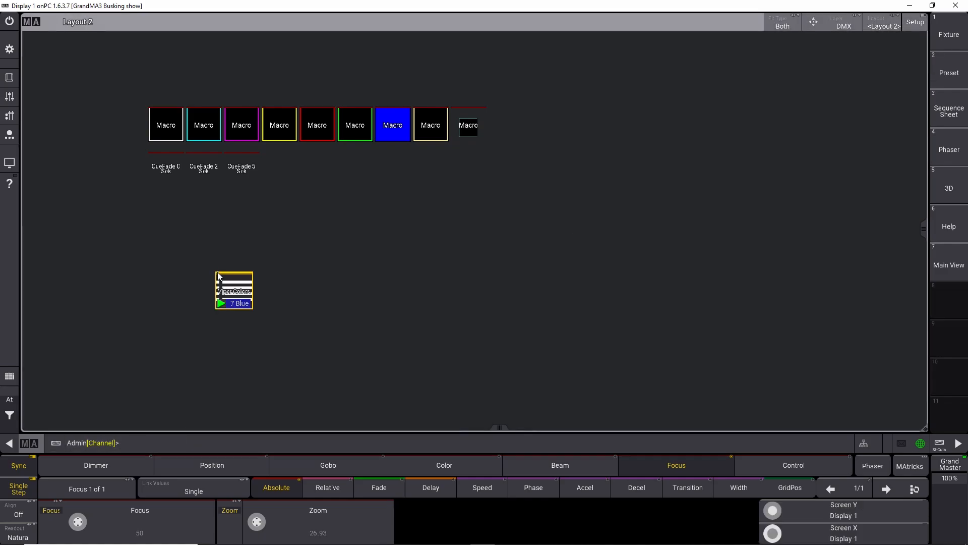
pyautogui.moveTo(233, 292); pyautogui.dragTo(202, 268)
pyautogui.click(247, 300)
pyautogui.click(247, 301)
# Step: Enter layout setup and set the width of the last macro element to 60
pyautogui.click(915, 22)
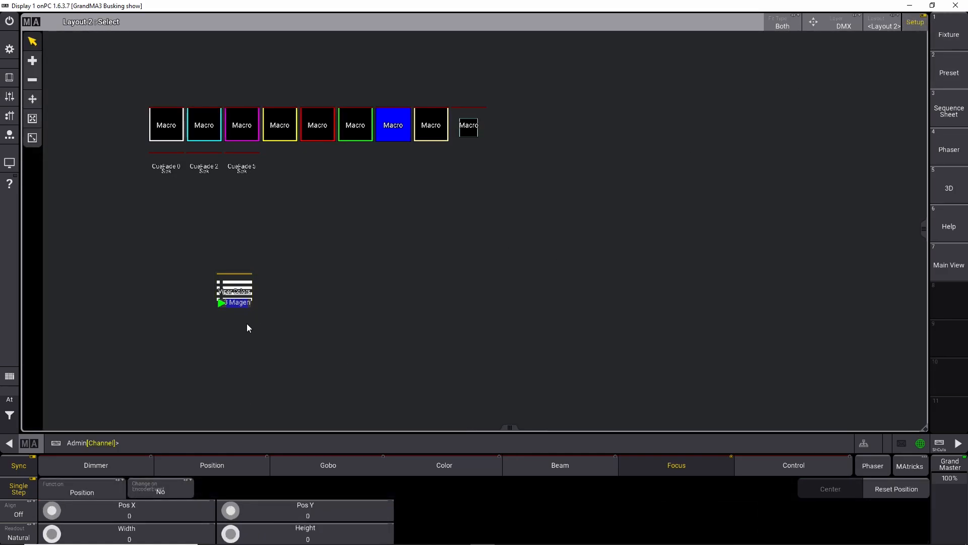
pyautogui.moveTo(119, 79); pyautogui.dragTo(504, 188)
pyautogui.click(479, 132)
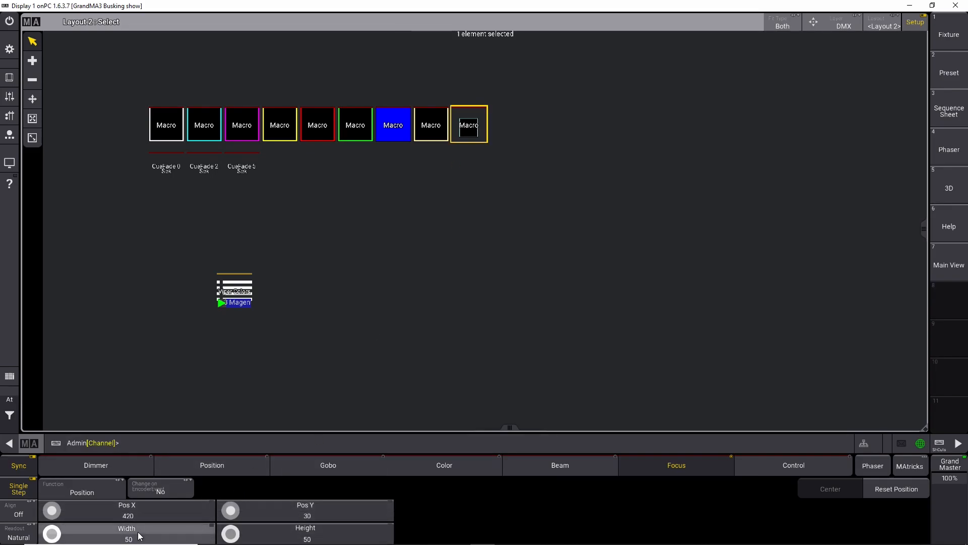
pyautogui.click(423, 125)
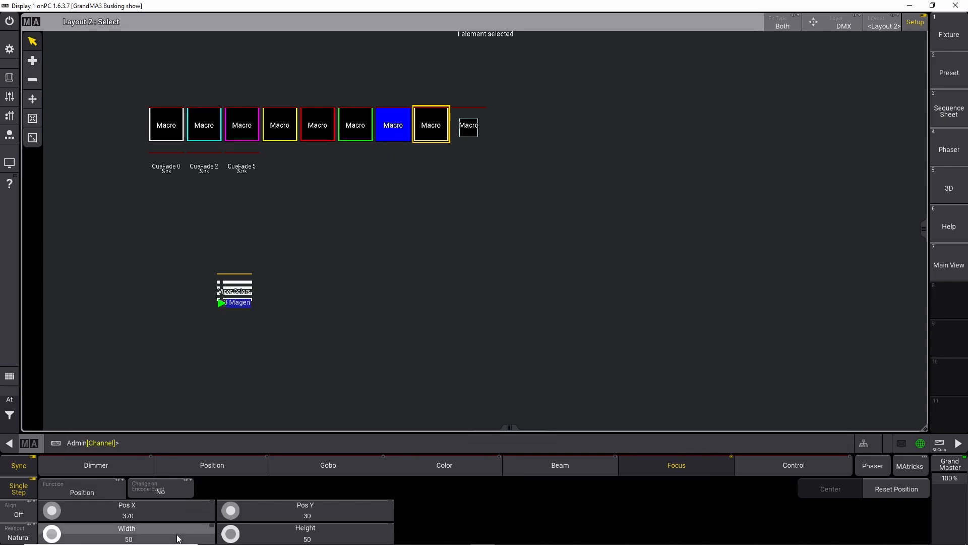
pyautogui.click(476, 129)
pyautogui.scroll(5, 56, 535)
pyautogui.scroll(1, 55, 536)
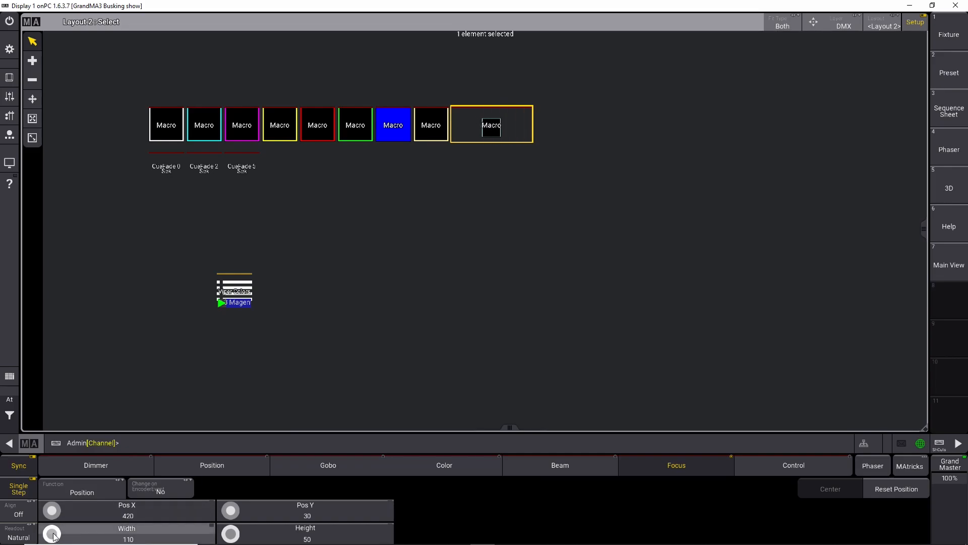
pyautogui.scroll(-6, 55, 535)
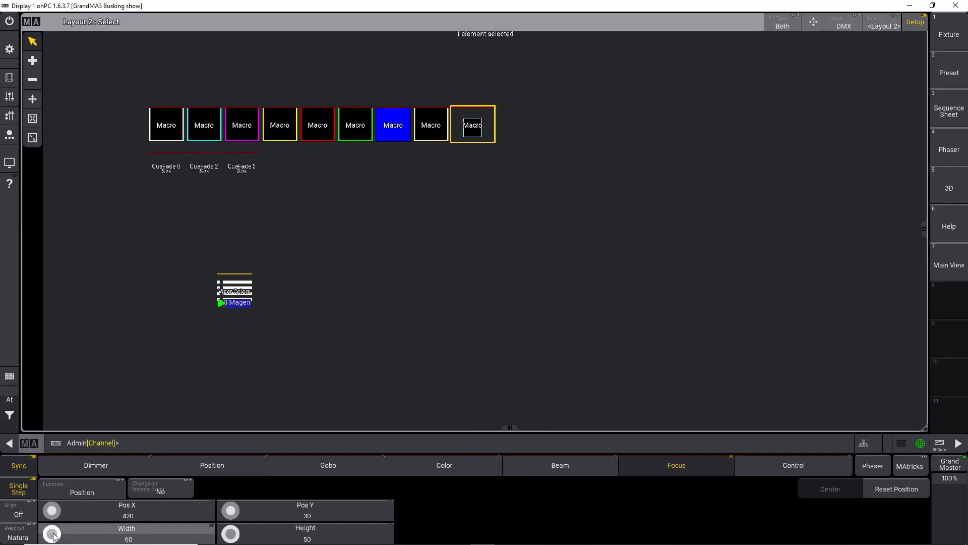
pyautogui.click(284, 310)
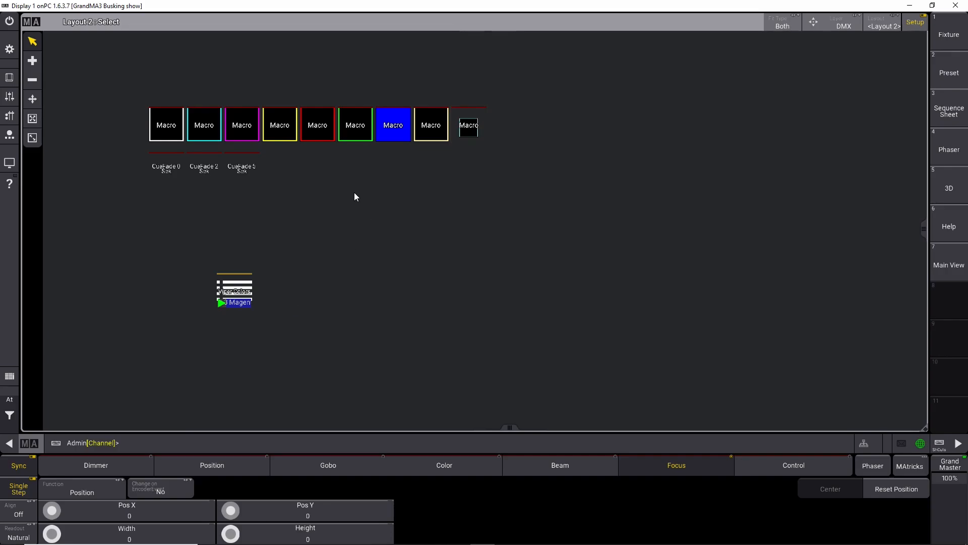
# Step: Move the Viper Colors sequence element directly below the cue-fade macro labels
pyautogui.moveTo(171, 249); pyautogui.dragTo(275, 351)
pyautogui.moveTo(237, 284); pyautogui.dragTo(186, 248)
pyautogui.click(32, 99)
pyautogui.moveTo(234, 284); pyautogui.dragTo(166, 202)
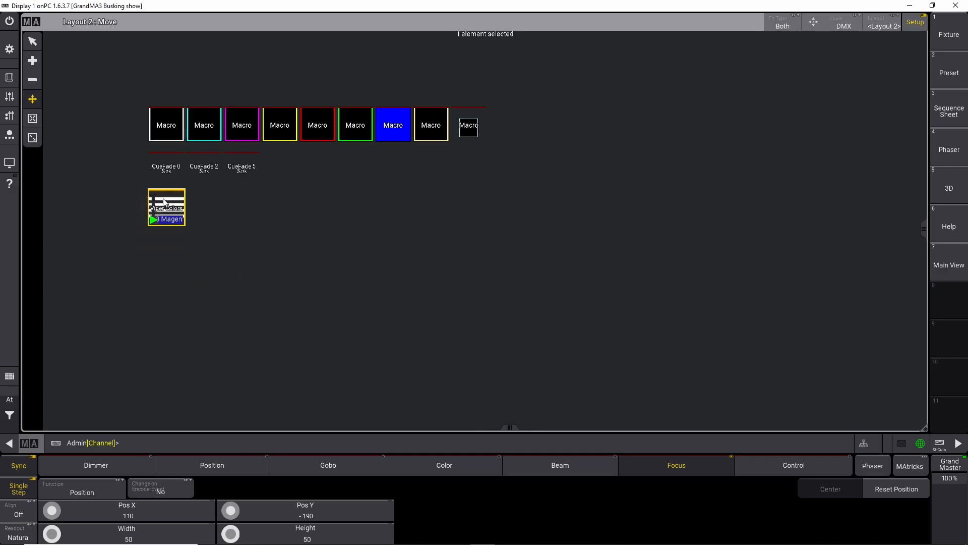
# Step: Edit the Viper Colors sequence element and set its appearance to Appearance 17
pyautogui.doubleClick(166, 205)
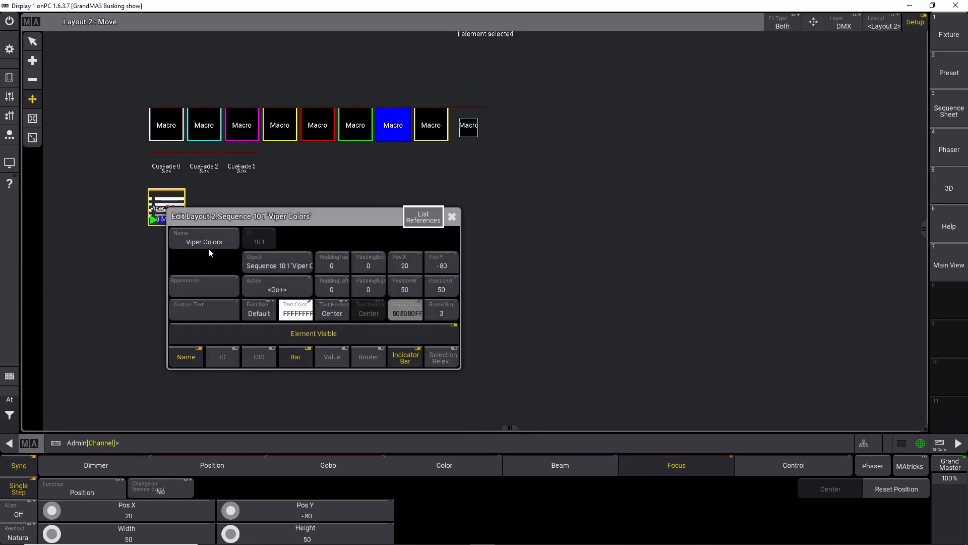
pyautogui.click(205, 281)
pyautogui.click(302, 268)
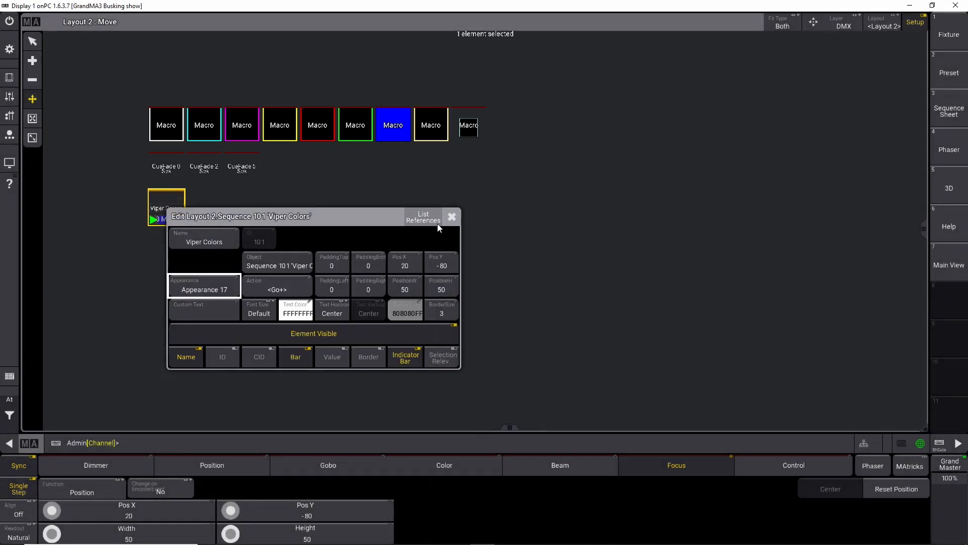
pyautogui.doubleClick(173, 206)
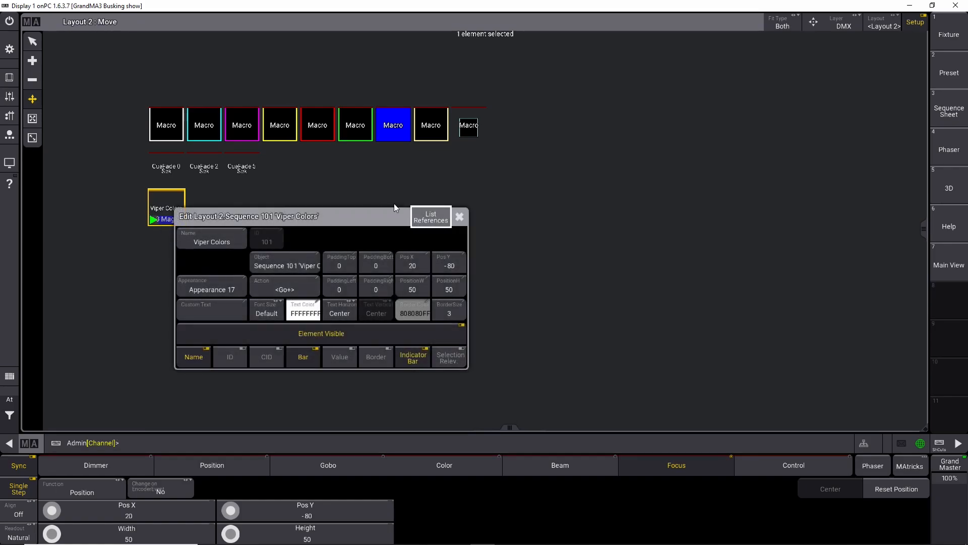
# Step: Try to change the action of the Viper Colors sequence element in Layout 2
pyautogui.click(458, 217)
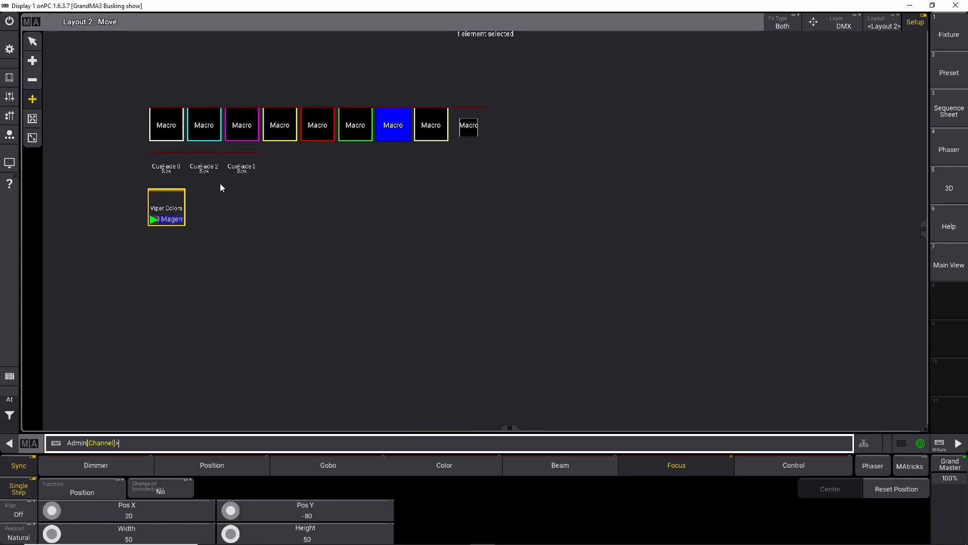
pyautogui.doubleClick(166, 208)
pyautogui.click(277, 283)
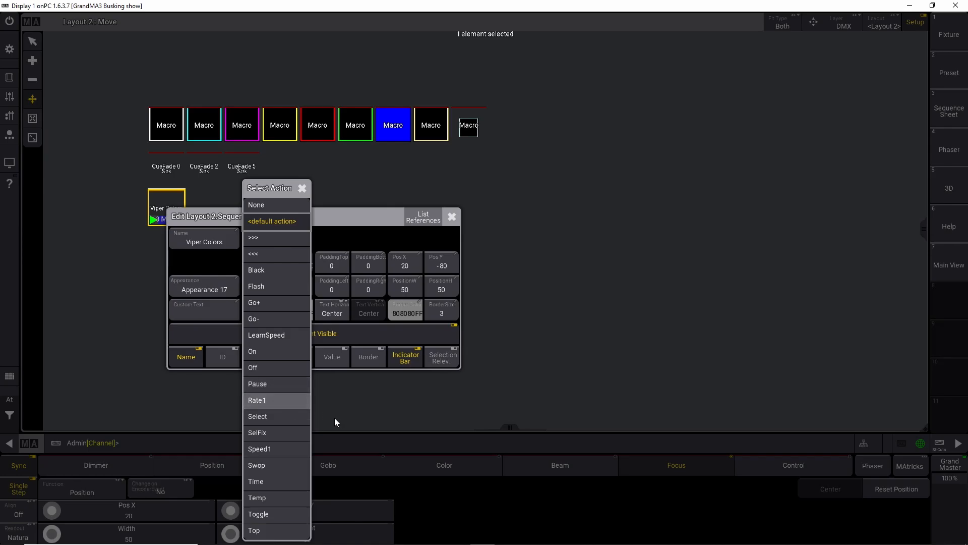
pyautogui.click(349, 398)
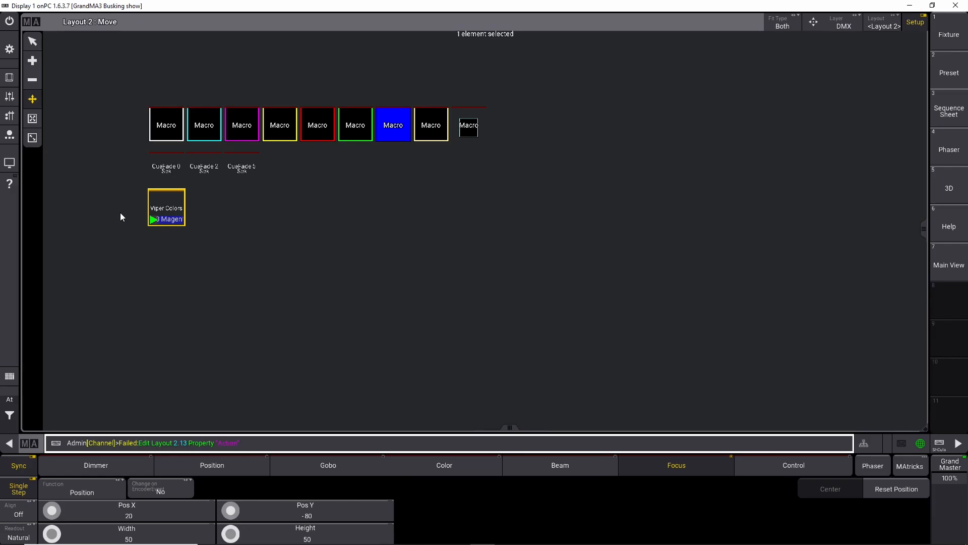
# Step: Delete the Layout 2 window from the screen
pyautogui.click(32, 22)
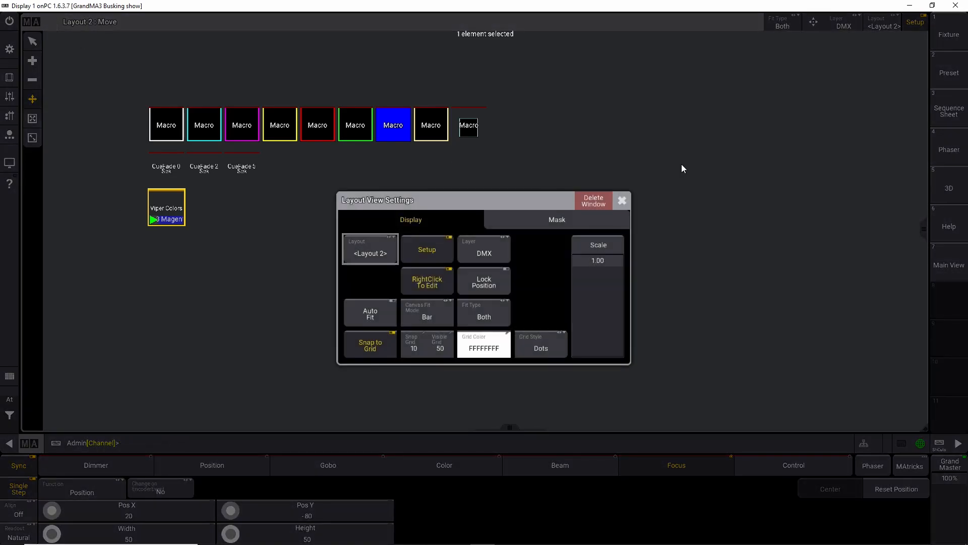
pyautogui.click(598, 200)
pyautogui.click(9, 21)
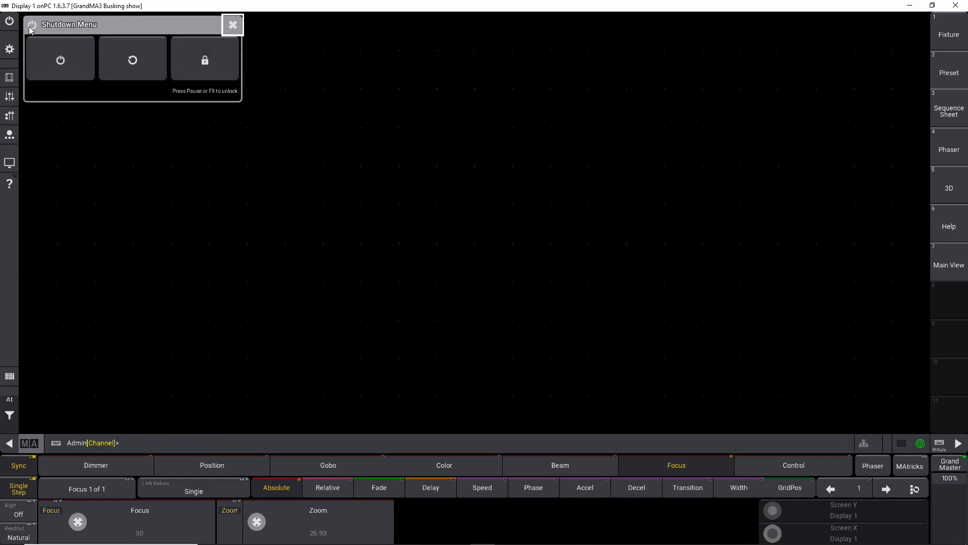
pyautogui.click(230, 232)
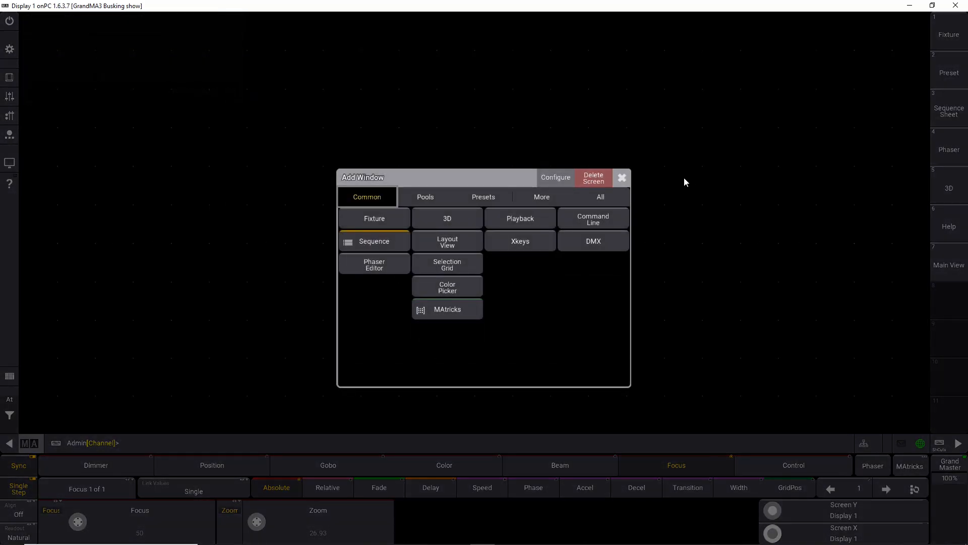
pyautogui.click(377, 240)
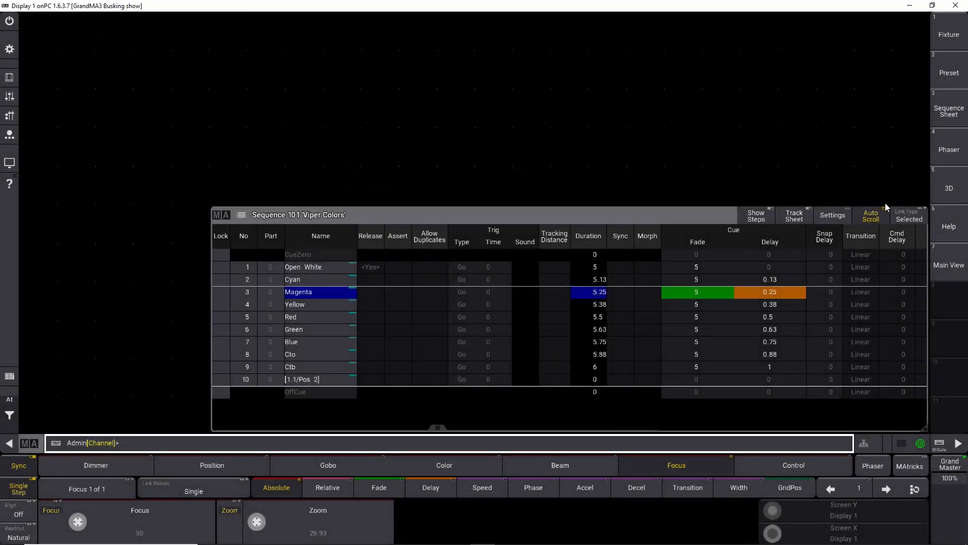
pyautogui.click(221, 215)
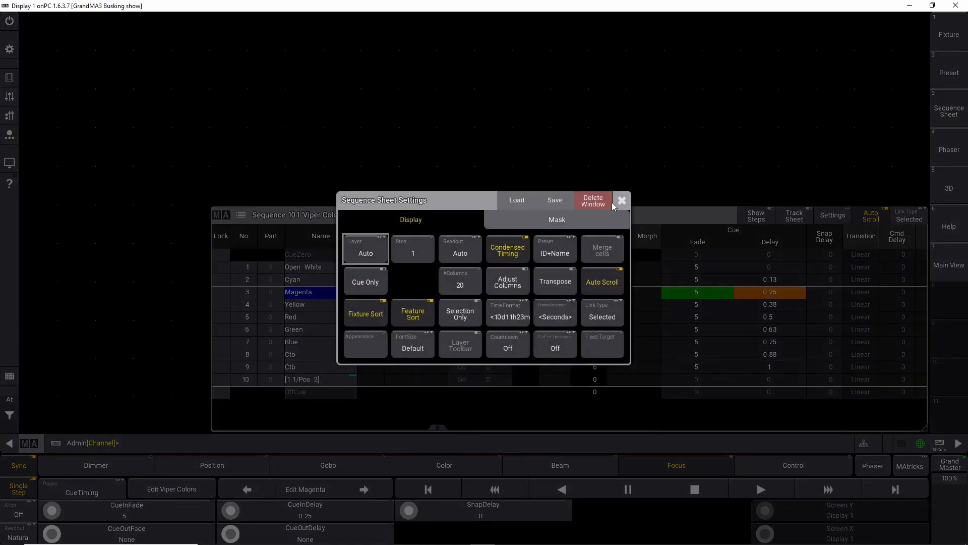
pyautogui.click(611, 201)
# Step: Add a Sequence pool window filling the empty screen and review its settings
pyautogui.click(291, 197)
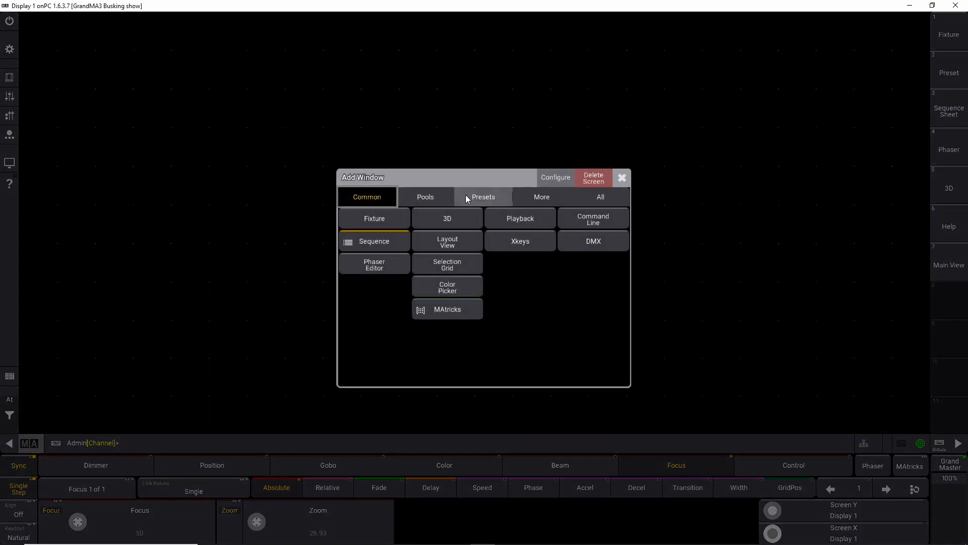
pyautogui.click(438, 197)
pyautogui.click(439, 288)
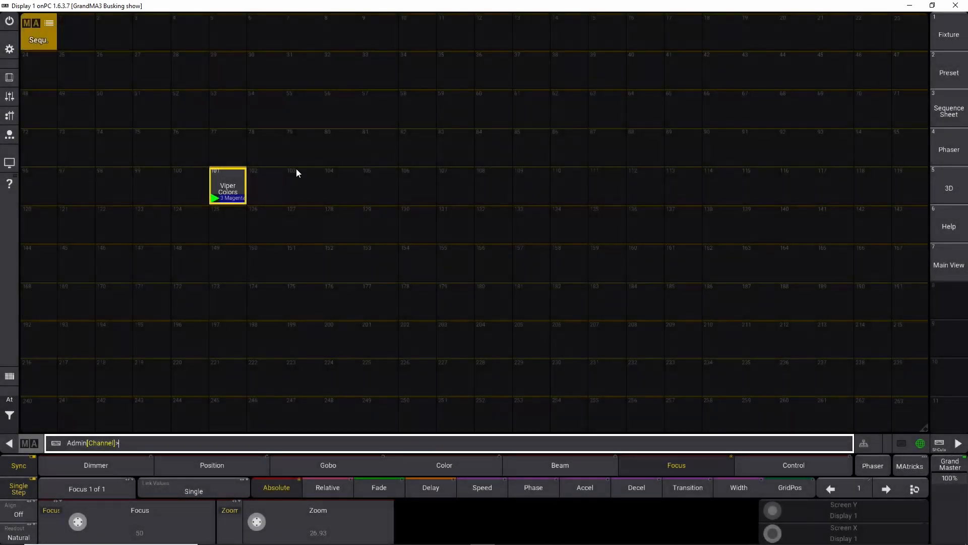
pyautogui.click(27, 25)
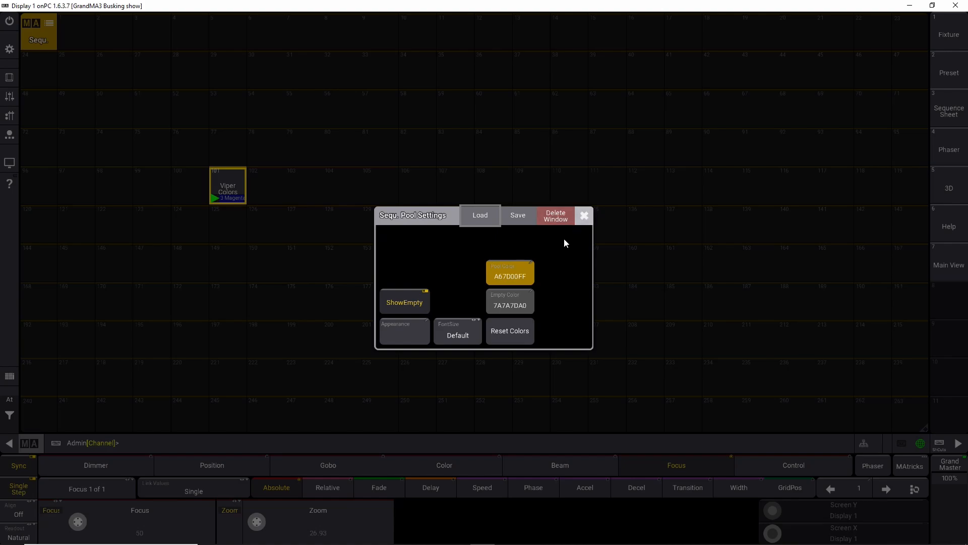
pyautogui.click(584, 215)
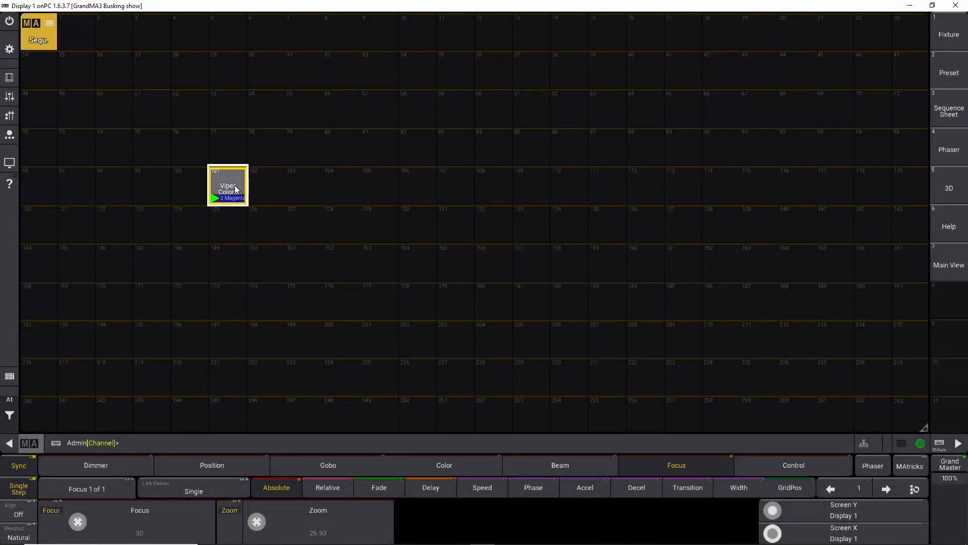
# Step: Open the Viper Colors sequence in the editor and close it again
pyautogui.rightClick(235, 190)
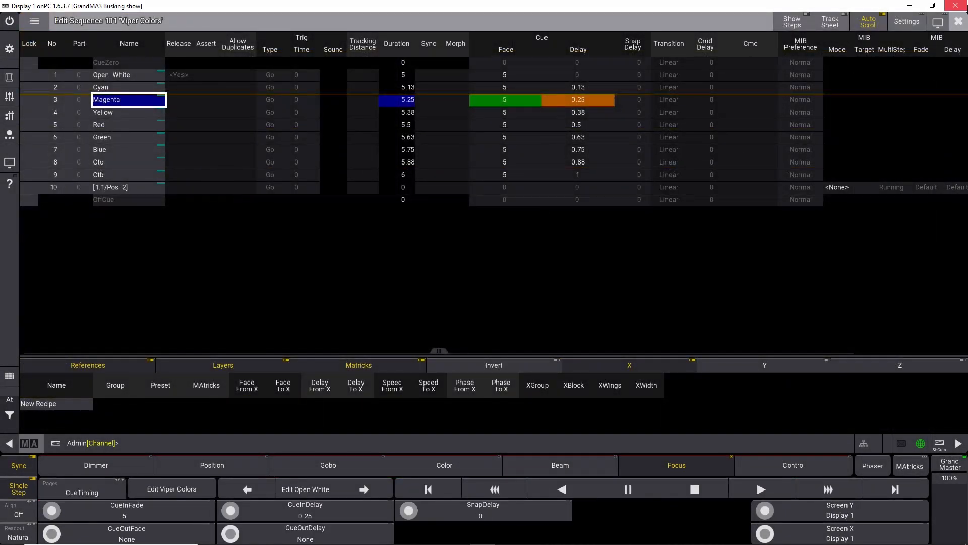
pyautogui.click(952, 22)
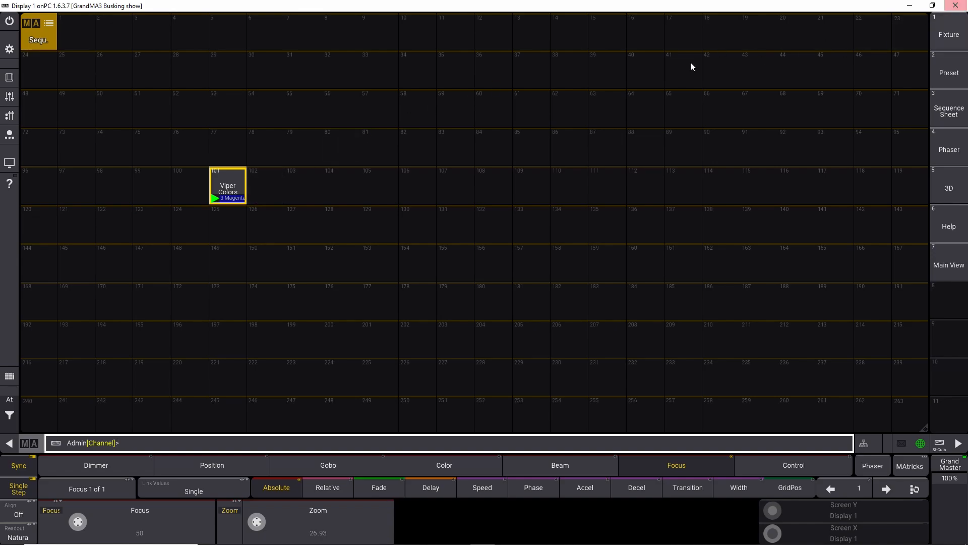
# Step: Recall the Main View screen showing the pools, Layout 2 and the Viper Colors sequence
pyautogui.click(41, 30)
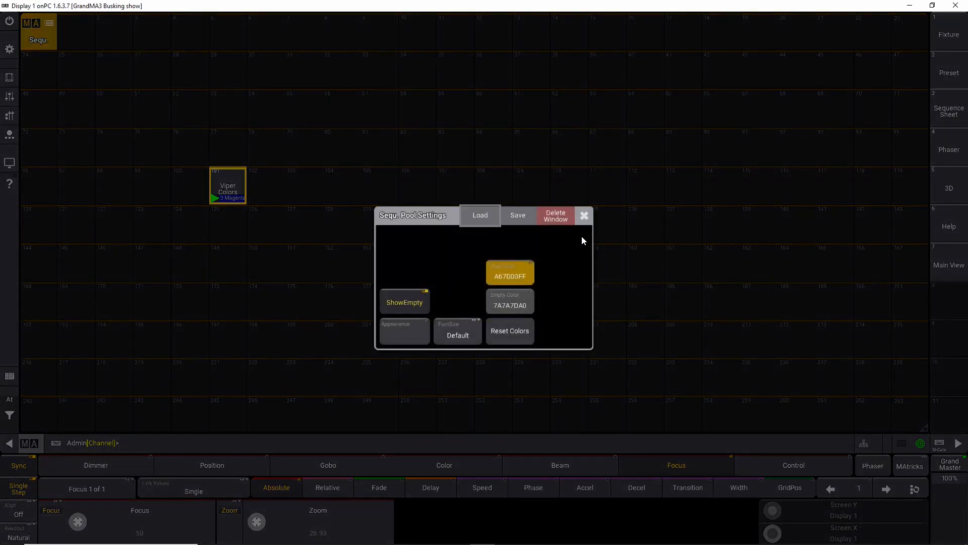
pyautogui.click(936, 263)
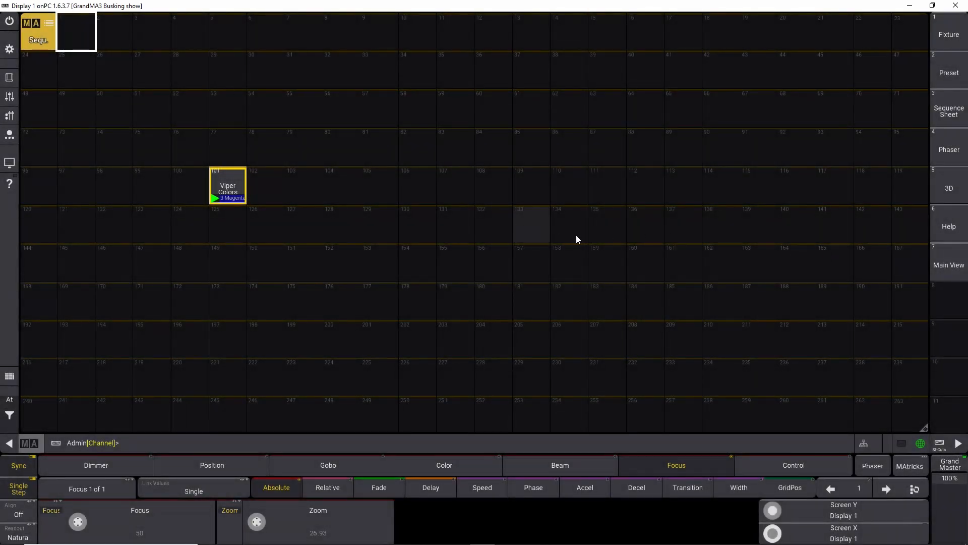
pyautogui.click(939, 266)
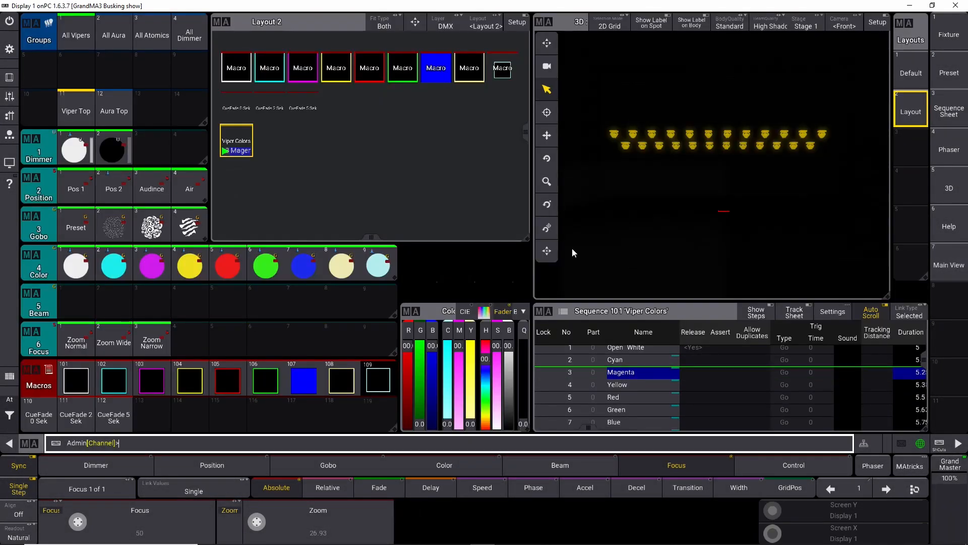